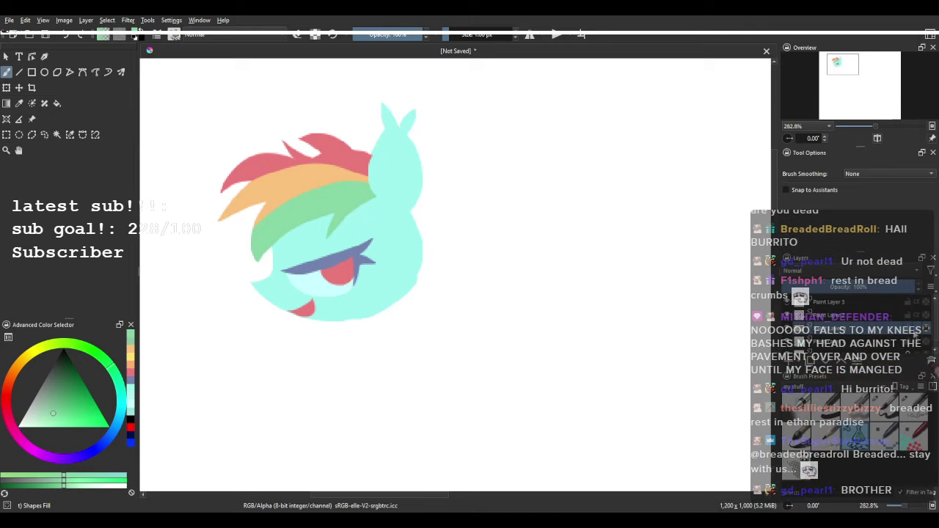
Sample the pale cyan of the eye and paint a fluffy, cloud-shaped mane behind the pony's ear and cheek.
scroll(457, 229, "up", 1)
left_click(228, 331, "ctrl")
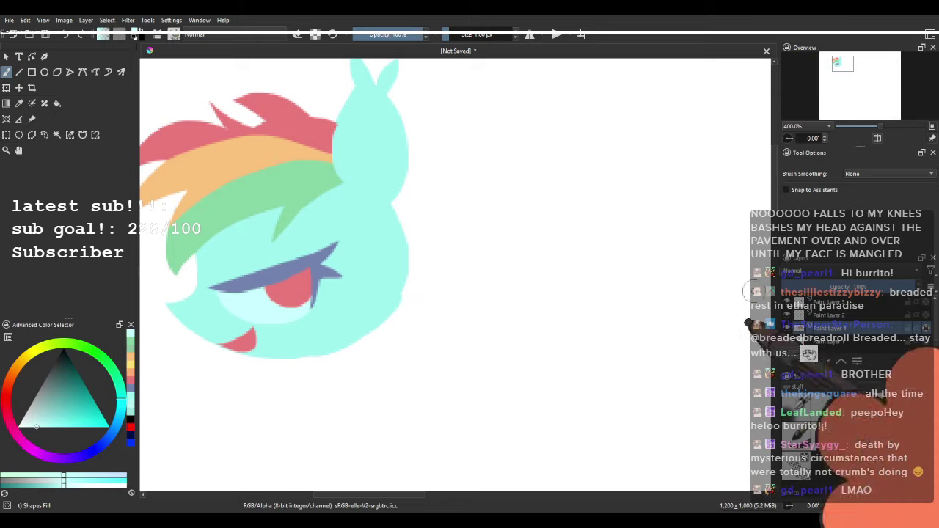
mouse_move(389, 207)
left_mouse_down()
mouse_move(384, 271)
mouse_move(421, 304)
mouse_move(504, 282)
mouse_move(499, 176)
mouse_move(404, 149)
mouse_move(407, 171)
mouse_move(495, 166)
mouse_move(550, 144)
mouse_move(512, 200)
mouse_move(525, 147)
left_mouse_up()
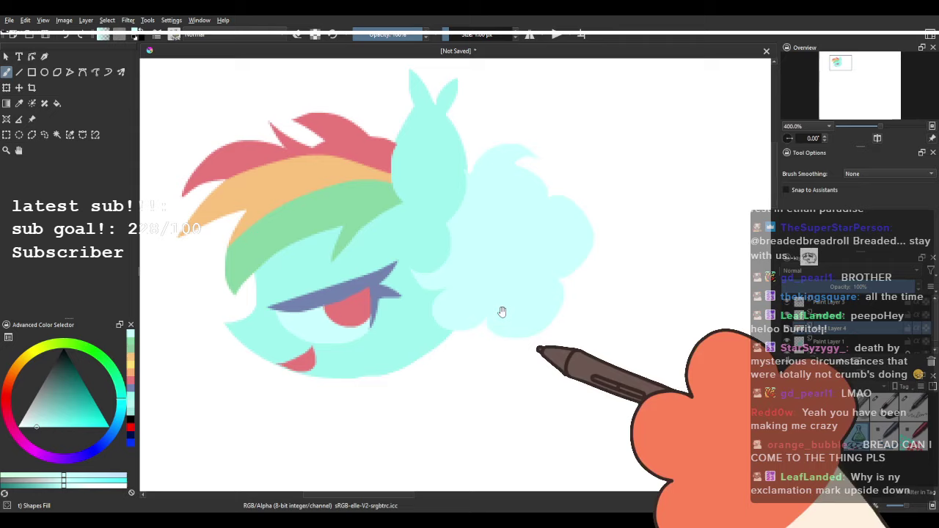
left_click_drag(502, 312, 410, 319)
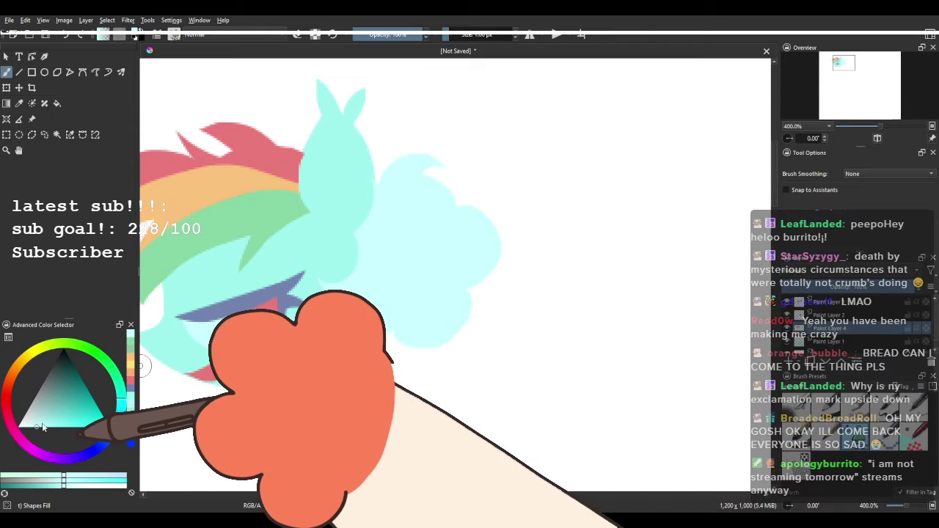
Choose a darker grey-green and draw curling swirls inside the cloud-shaped mane.
left_click(45, 419)
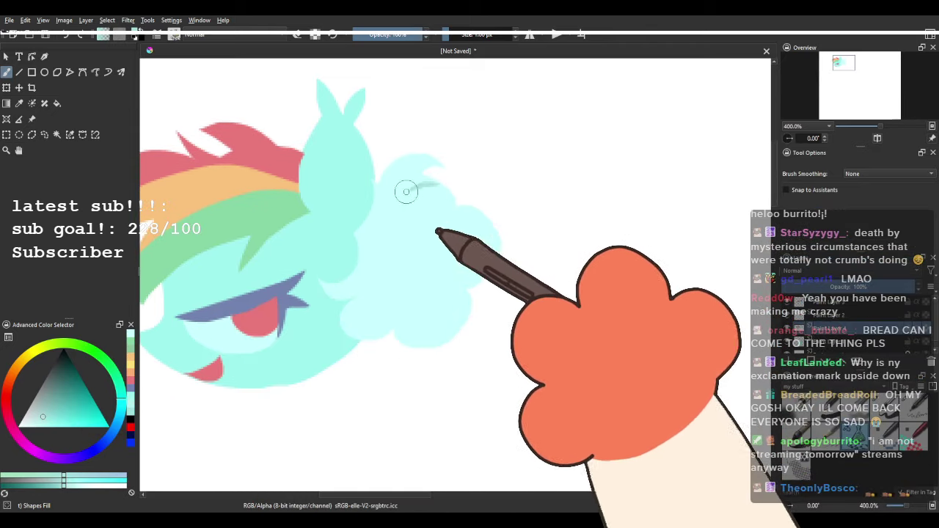
key("ctrl+z")
mouse_move(459, 207)
left_mouse_down()
mouse_move(465, 230)
mouse_move(457, 235)
left_mouse_up()
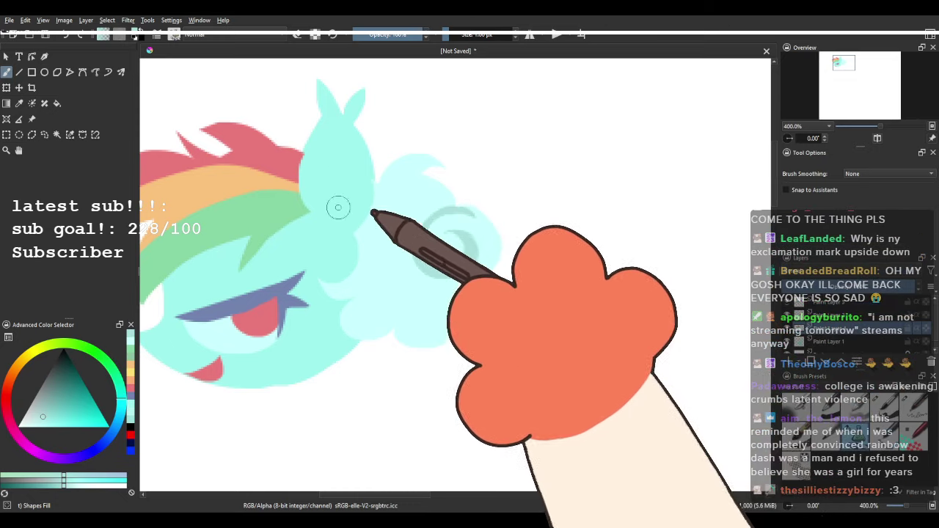
left_click_drag(419, 264, 387, 267)
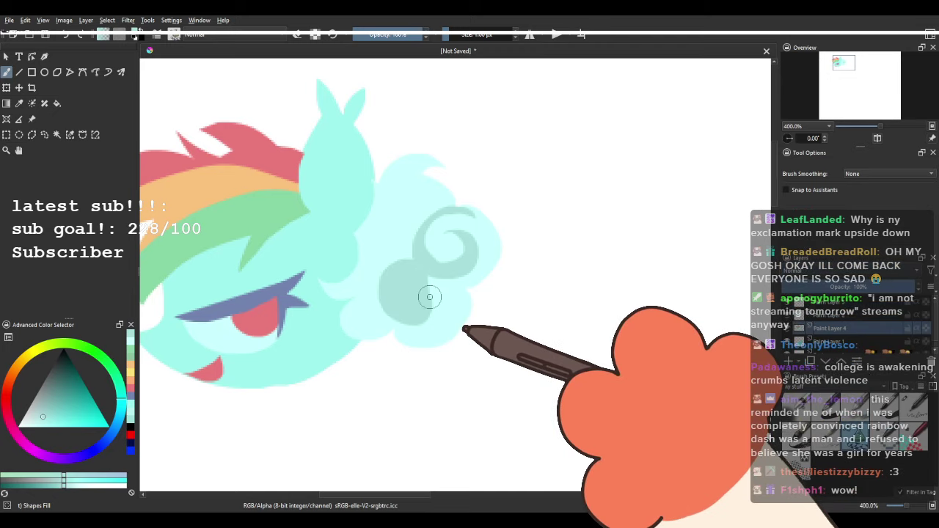
mouse_move(435, 248)
left_mouse_down()
mouse_move(531, 242)
mouse_move(490, 278)
left_mouse_up()
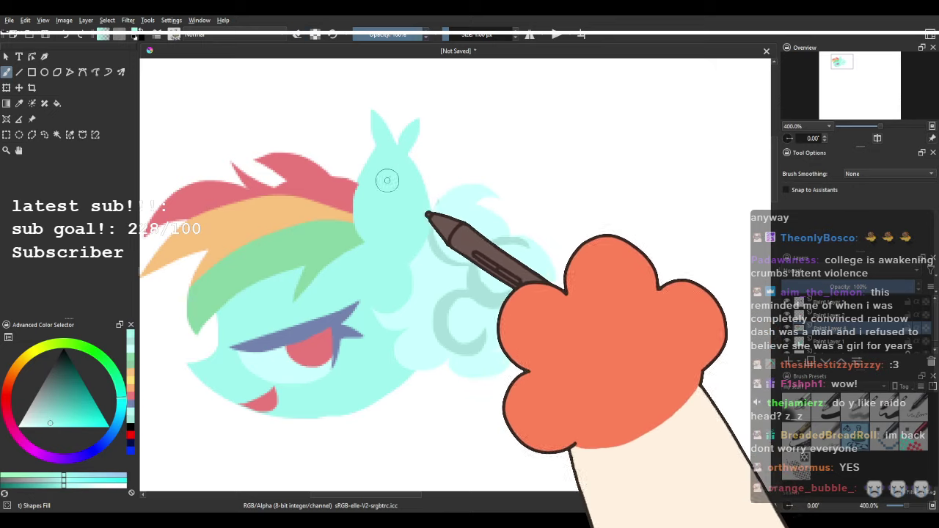
Sample the red of the iris and paint a narrow inner-ear shape on the pony's ear.
left_click(327, 335, "ctrl")
mouse_move(383, 242)
left_mouse_down()
mouse_move(366, 193)
mouse_move(376, 168)
left_mouse_up()
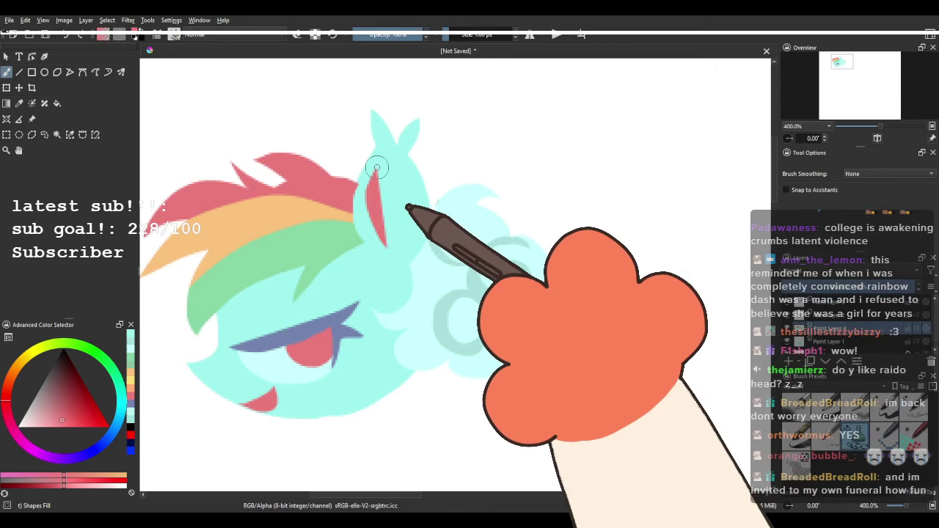
scroll(377, 168, "down", 5)
scroll(380, 170, "up", 2)
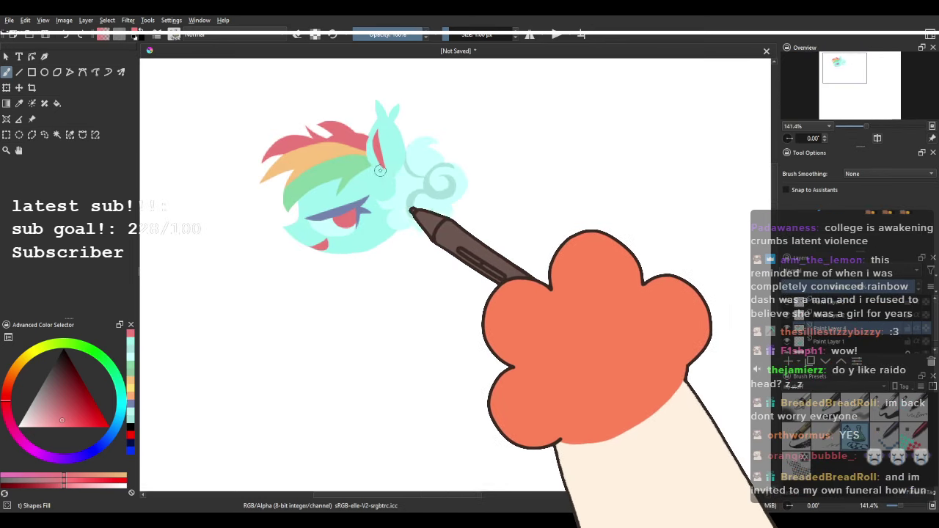
scroll(380, 173, "up", 2)
Add a layer just above the background and paint the neck below the head in the coat's sampled turquoise.
left_click(848, 345)
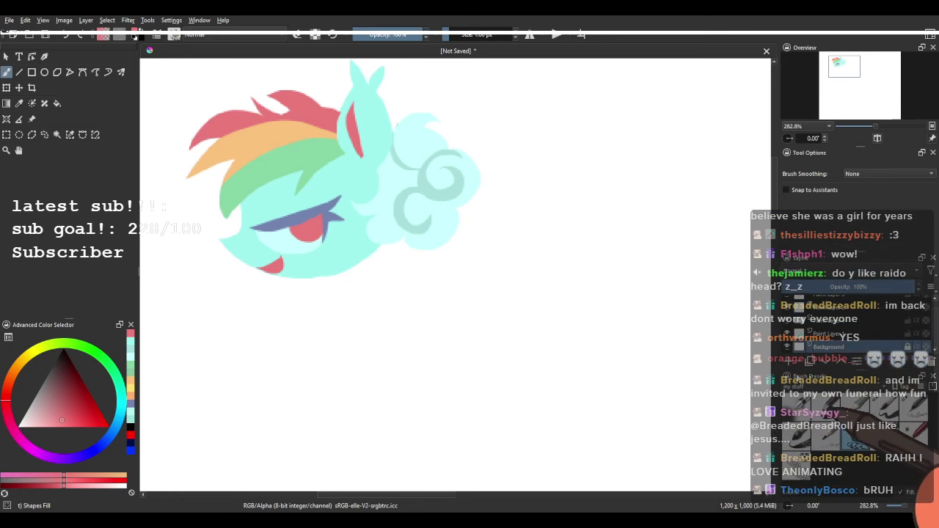
mouse_move(280, 273)
left_mouse_down()
mouse_move(278, 252)
mouse_move(338, 357)
mouse_move(388, 332)
left_mouse_up()
key("ctrl+z")
left_click(349, 231, "ctrl")
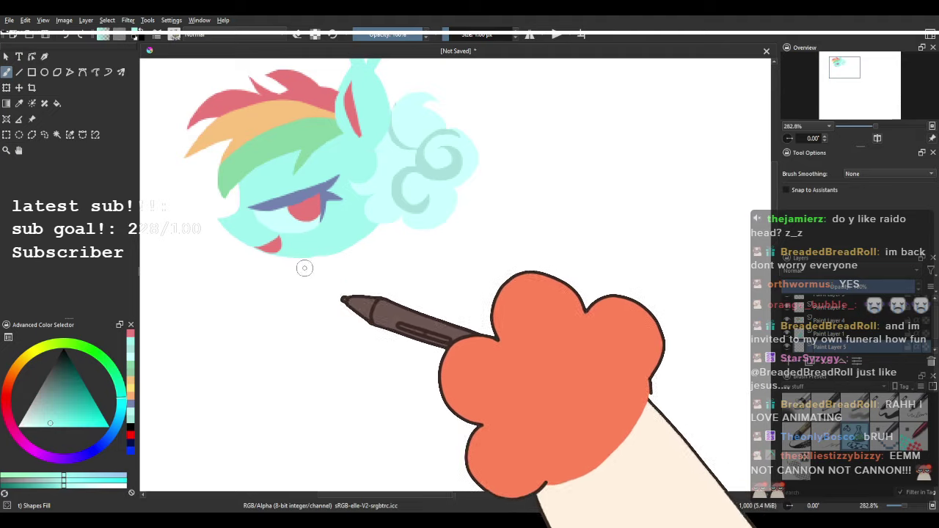
left_click_drag(303, 259, 386, 327)
key("ctrl+z")
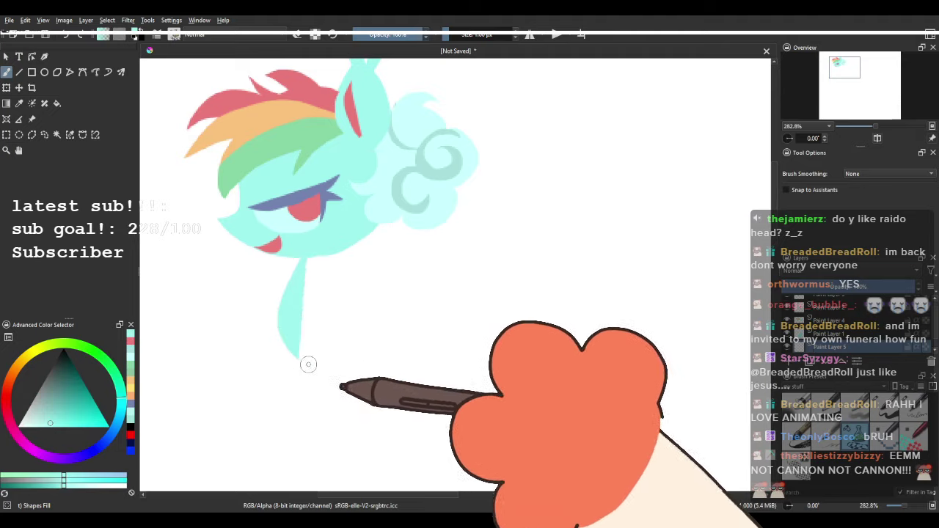
left_click_drag(308, 365, 384, 203)
mouse_move(292, 229)
left_mouse_down()
mouse_move(327, 298)
mouse_move(331, 251)
left_mouse_up()
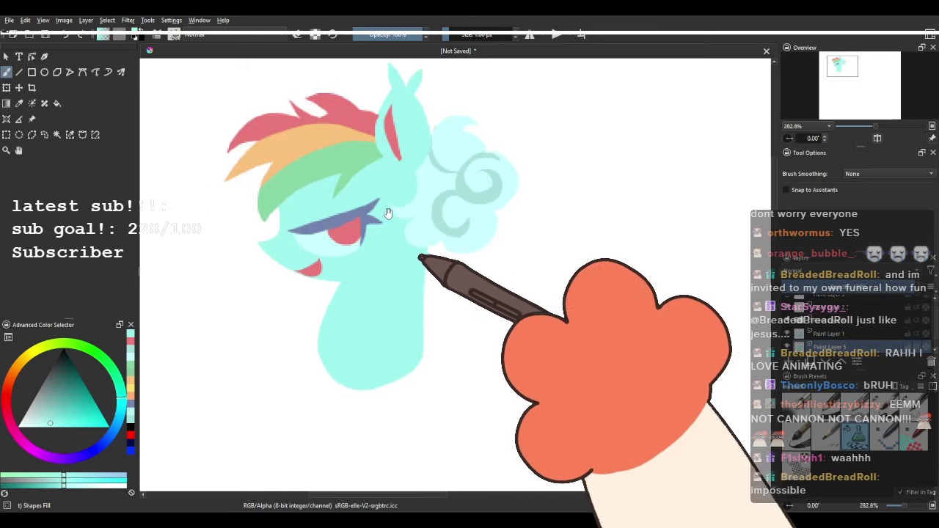
Choose a darker, bluer tone and paint a shadow on the neck beneath the jaw.
left_click_drag(388, 218, 356, 204)
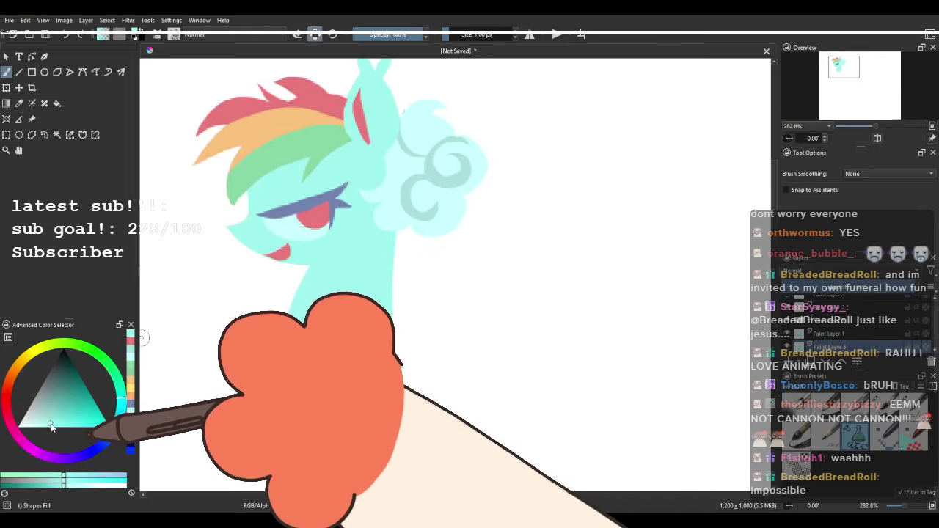
left_click_drag(51, 423, 52, 419)
left_click(119, 414)
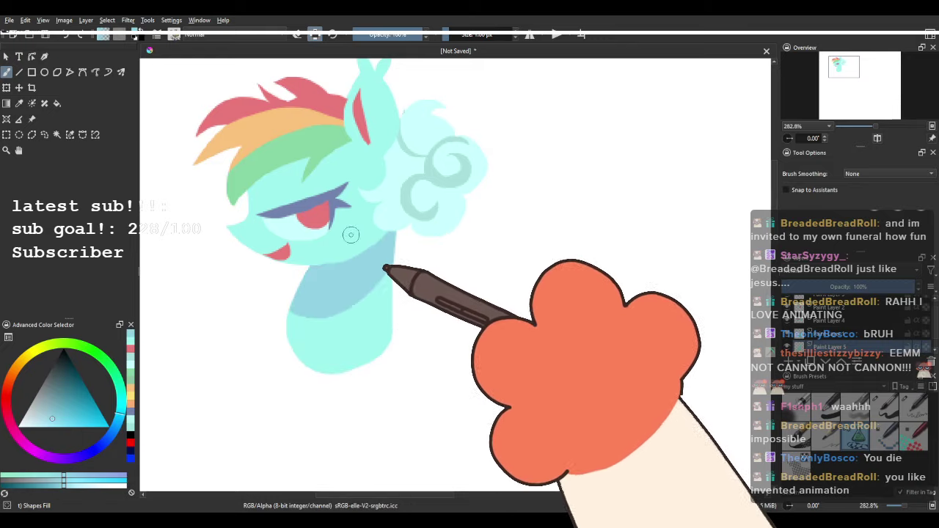
key("ctrl+z")
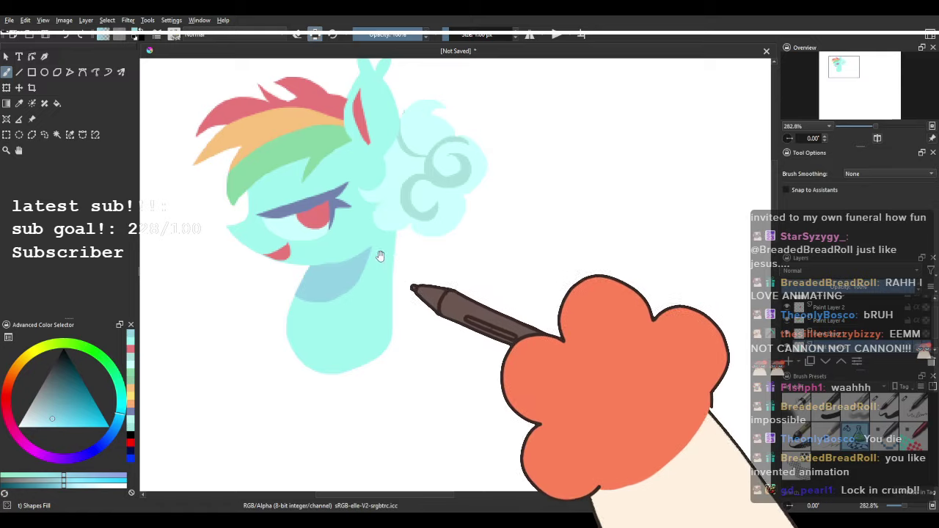
Paint the pony's rounded torso in the coat's turquoise, extending back from the base of the neck.
left_click_drag(380, 256, 335, 203)
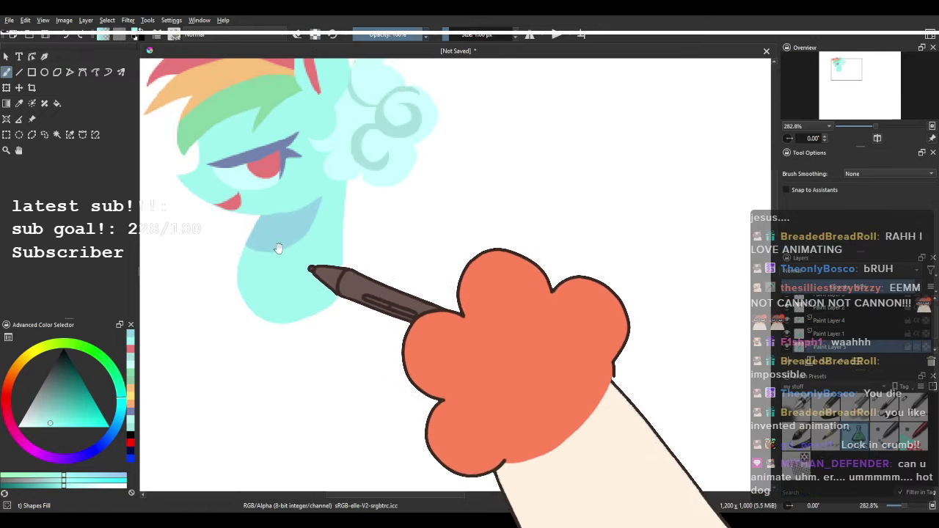
mouse_move(230, 266)
left_mouse_down()
mouse_move(457, 319)
mouse_move(338, 225)
left_mouse_up()
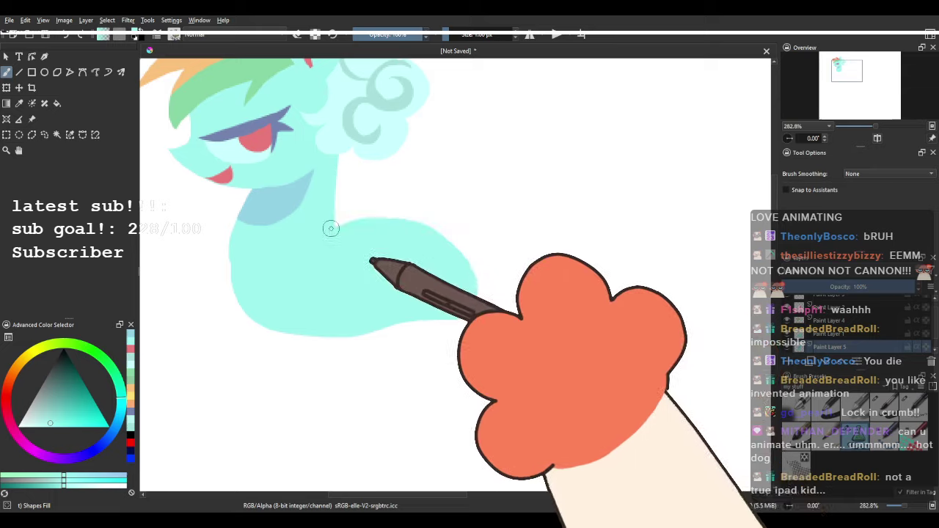
mouse_move(245, 233)
left_mouse_down()
mouse_move(350, 324)
mouse_move(473, 294)
mouse_move(469, 228)
mouse_move(345, 205)
mouse_move(337, 254)
left_mouse_up()
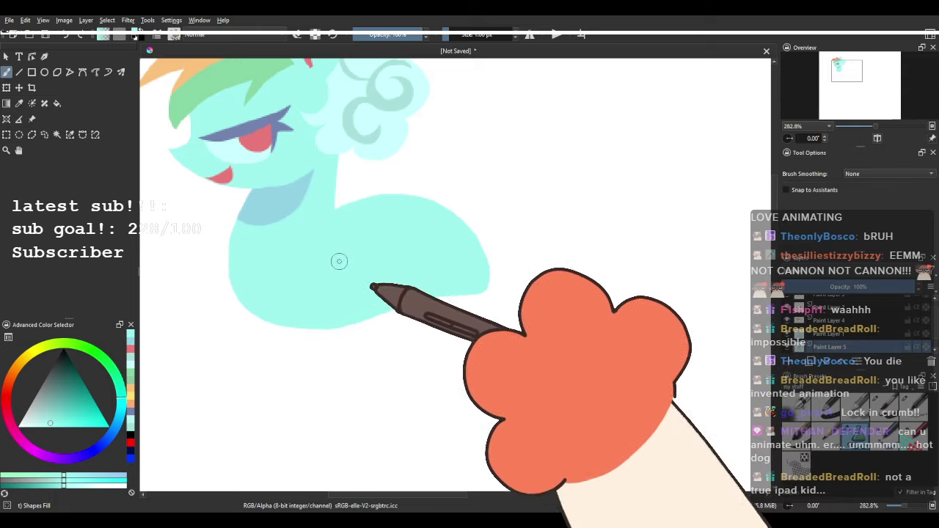
Paint the near front leg and the near hind leg with its thigh in turquoise beneath the torso.
scroll(379, 209, "down", 3)
scroll(371, 225, "up", 2)
mouse_move(380, 209)
left_mouse_down()
mouse_move(372, 222)
mouse_move(374, 164)
left_mouse_up()
mouse_move(342, 203)
left_mouse_down()
mouse_move(311, 318)
mouse_move(342, 196)
left_mouse_up()
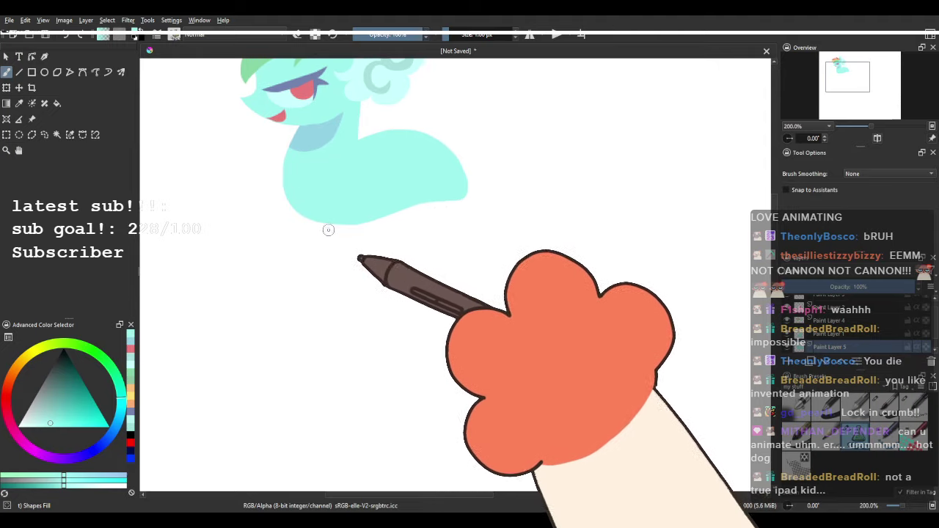
left_click_drag(328, 230, 374, 314)
left_click_drag(356, 213, 366, 270)
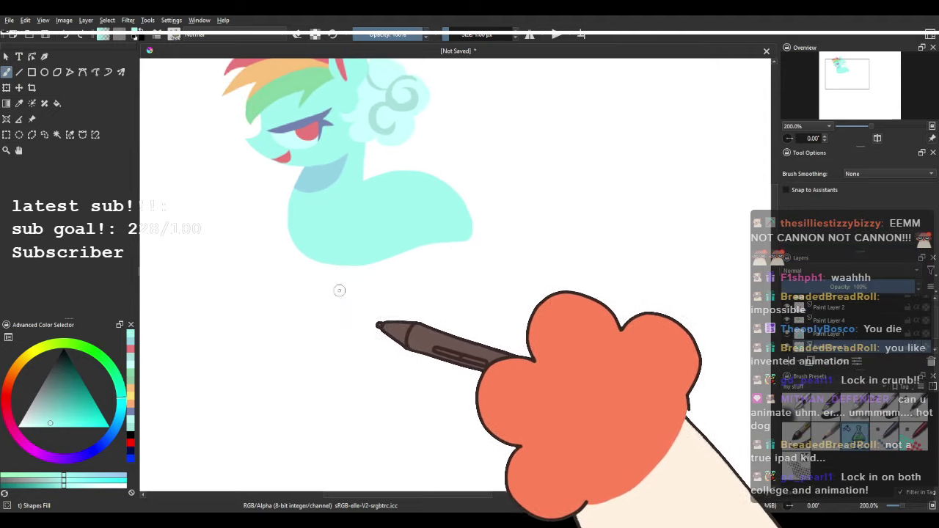
left_click_drag(348, 359, 361, 260)
left_click_drag(446, 246, 432, 239)
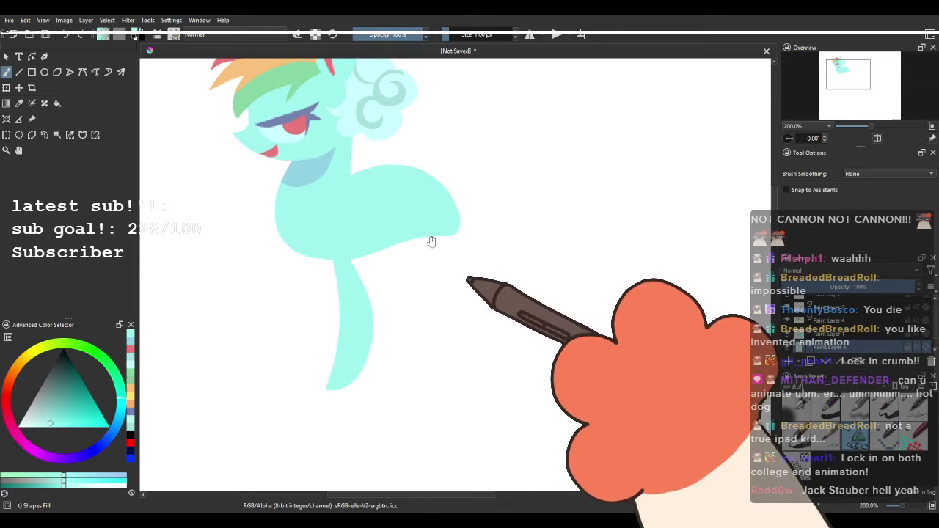
key("ctrl+z")
mouse_move(372, 228)
left_mouse_down()
mouse_move(376, 263)
mouse_move(432, 224)
left_mouse_up()
left_click_drag(391, 256, 430, 214)
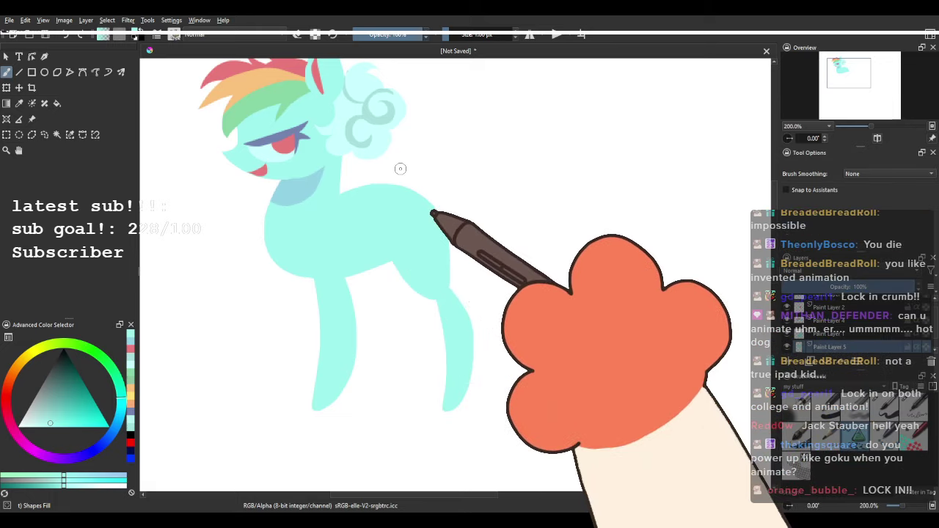
left_click_drag(389, 259, 411, 321)
Add a layer beneath the body layer and paint the far front leg in the neck shadow's sampled blue.
left_click_drag(584, 363, 585, 340)
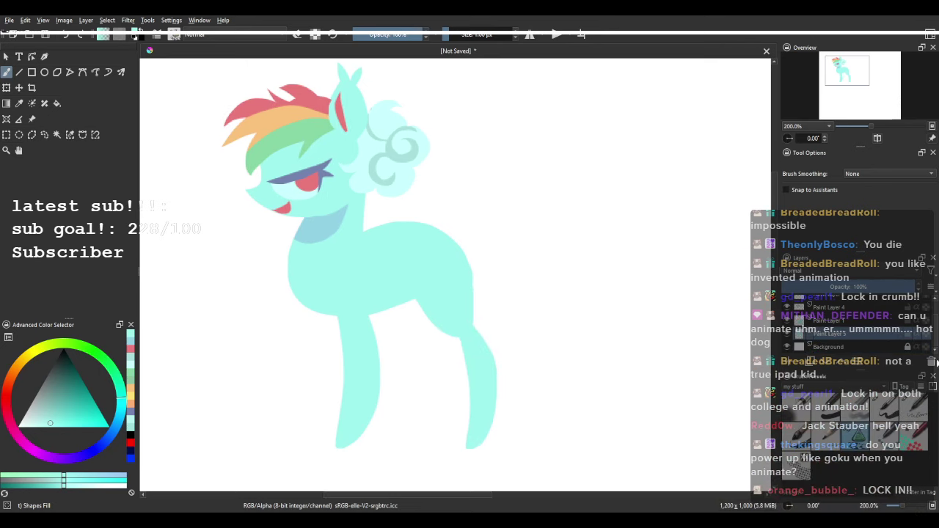
left_click(789, 363)
left_click(321, 230, "ctrl")
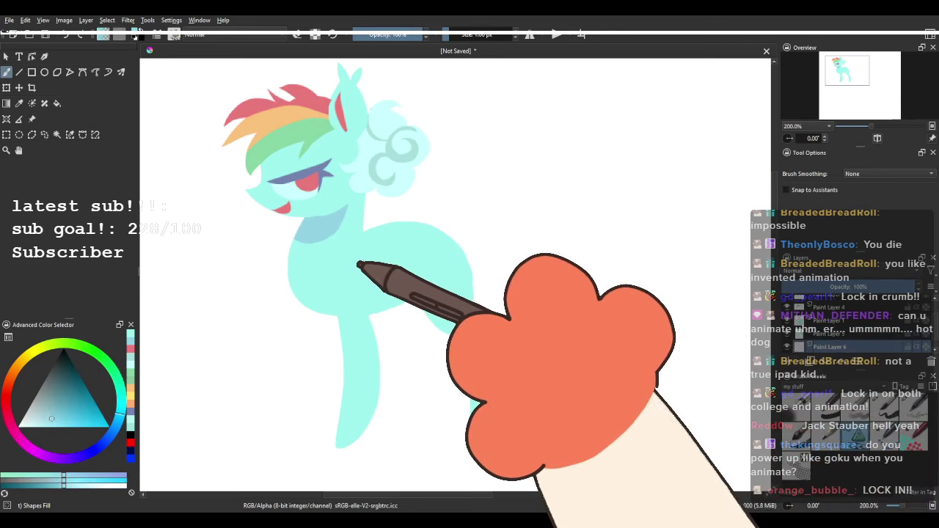
left_click_drag(310, 302, 333, 275)
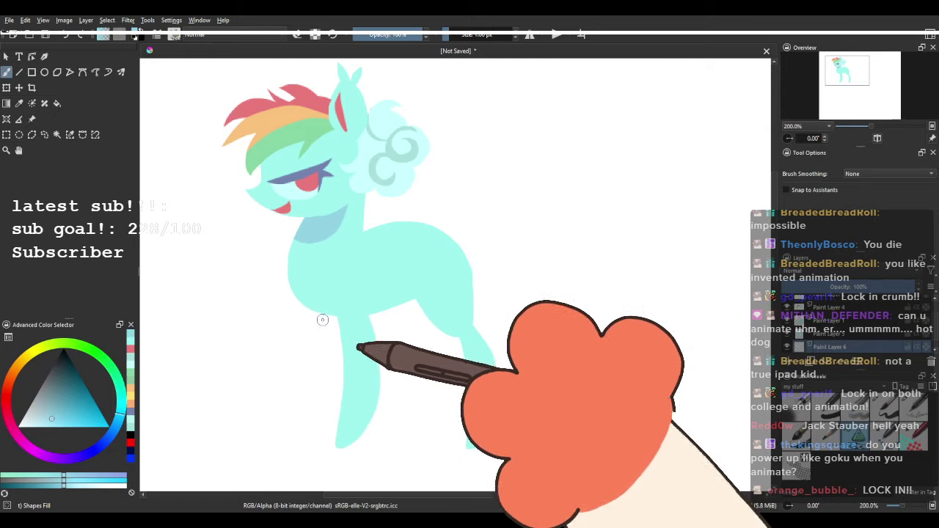
left_click_drag(322, 319, 347, 320)
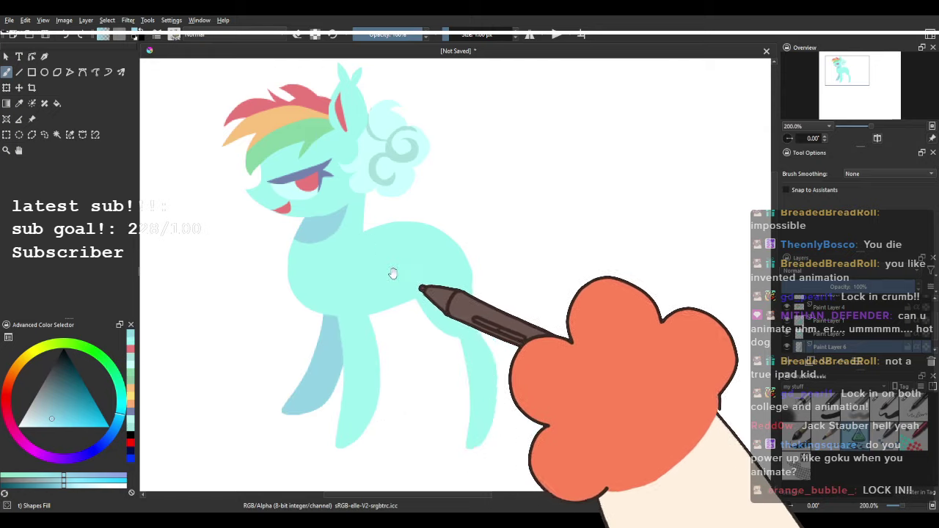
Paint the far hind leg in the same shadow blue, behind the belly and the near hind leg.
mouse_move(392, 272)
left_mouse_down()
mouse_move(388, 238)
mouse_move(396, 290)
left_mouse_up()
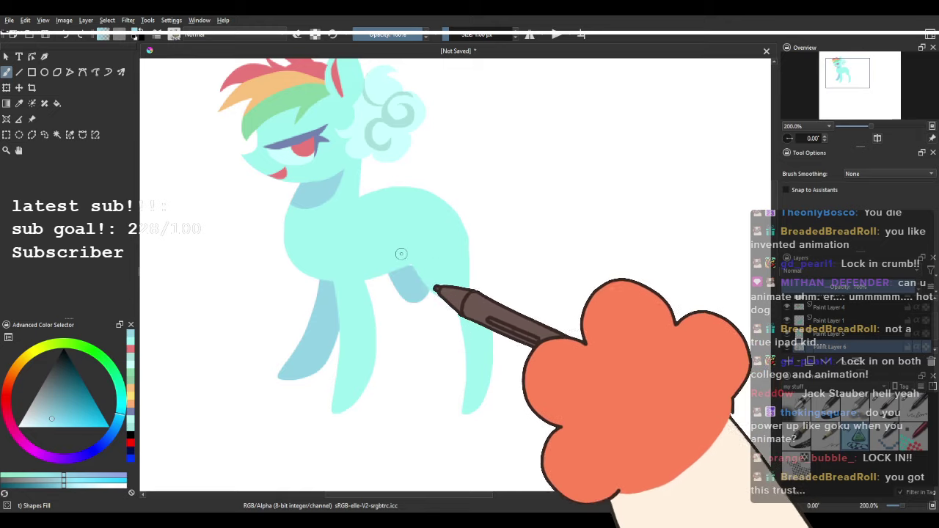
key("ctrl+z")
mouse_move(419, 377)
left_mouse_down()
mouse_move(434, 292)
mouse_move(396, 371)
mouse_move(421, 268)
mouse_move(451, 367)
mouse_move(460, 366)
mouse_move(435, 349)
left_mouse_up()
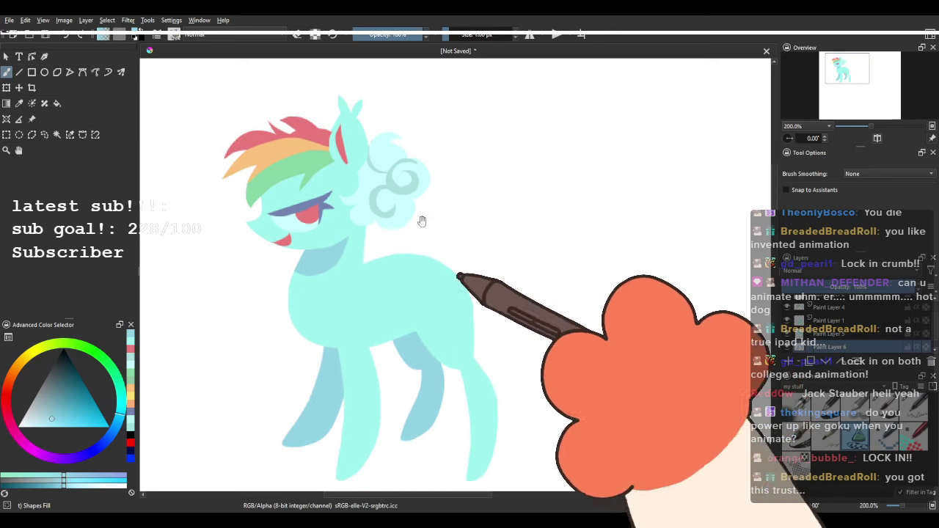
left_click_drag(425, 304, 424, 290)
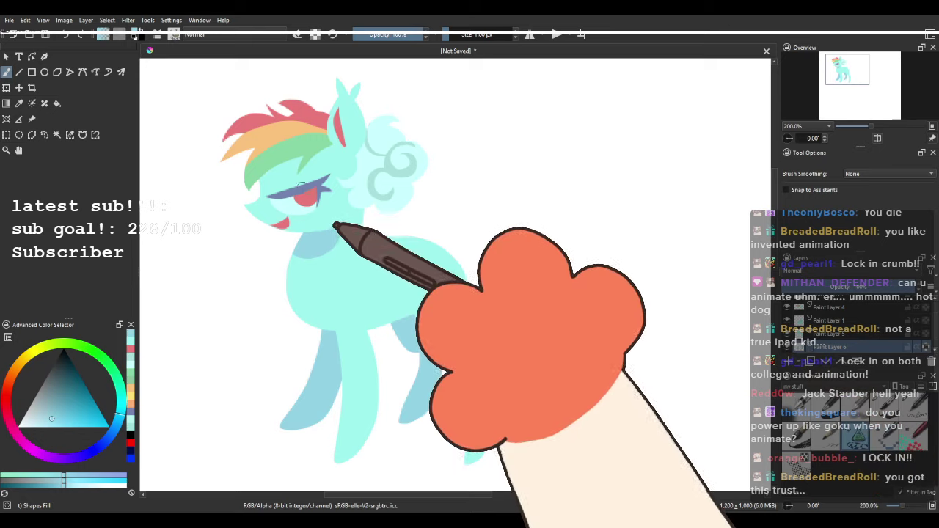
Sample the mane swirls' grey-green and paint the hooves on the two far legs.
left_click(381, 173, "ctrl")
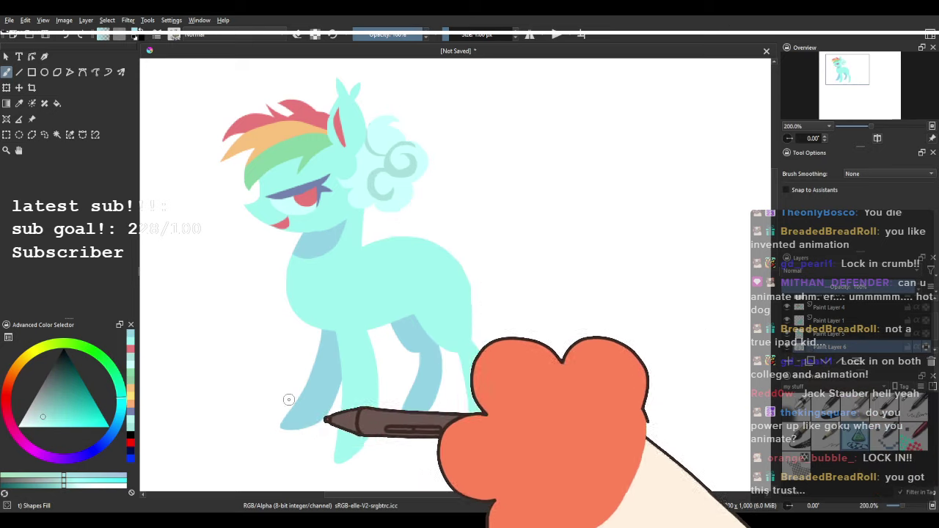
left_click_drag(289, 398, 280, 433)
mouse_move(371, 418)
left_mouse_down()
mouse_move(393, 361)
mouse_move(447, 404)
left_mouse_up()
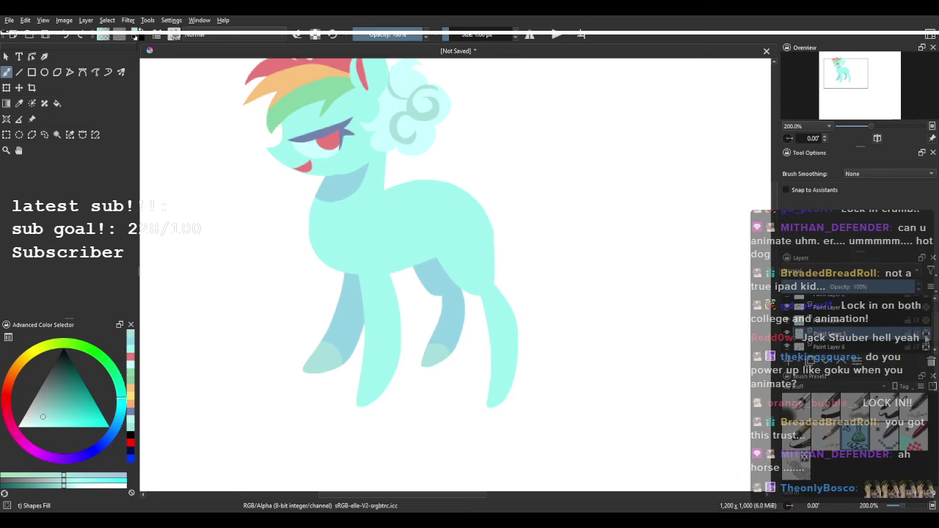
Switch to the body layer, sample the mane's pale cyan and paint the hooves on the two near legs.
left_click(394, 99, "ctrl")
left_click_drag(352, 396, 369, 436)
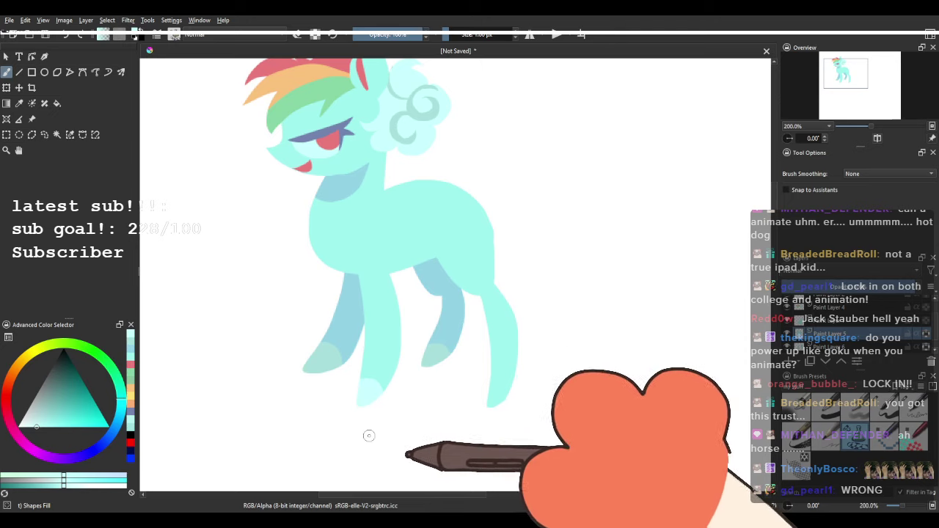
left_click_drag(495, 381, 505, 402)
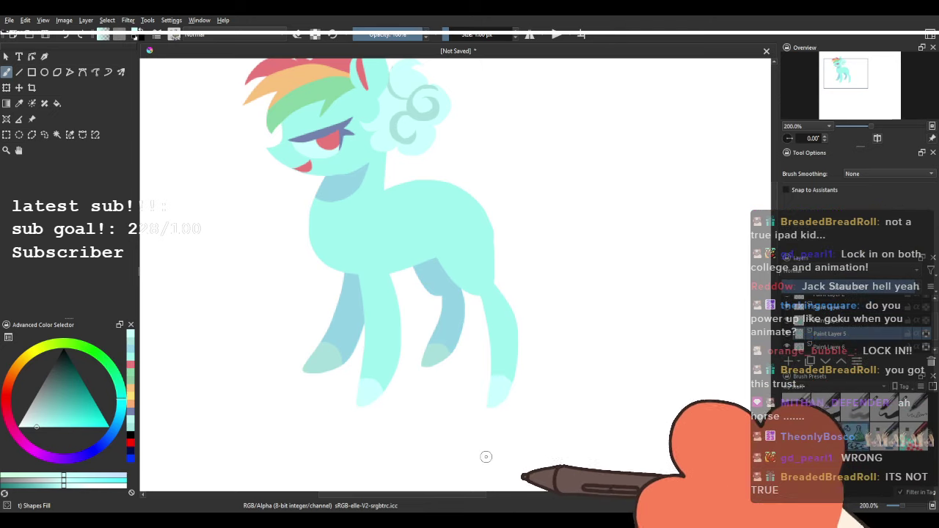
left_click_drag(446, 333, 413, 381)
scroll(419, 252, "down", 2)
scroll(383, 282, "up", 2)
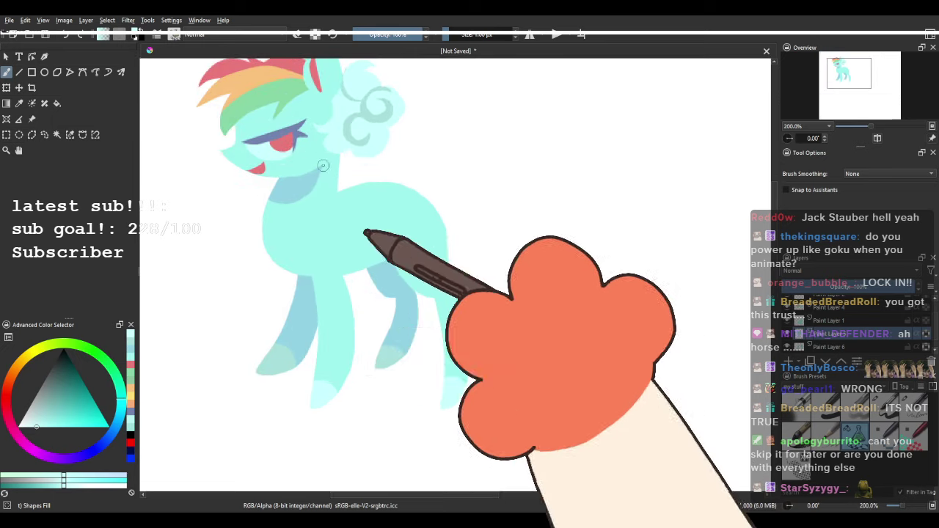
Turn off the near-leg layer's alpha lock and paint pale cyan feathered tufts behind the two near hooves.
scroll(487, 330, "up", 1)
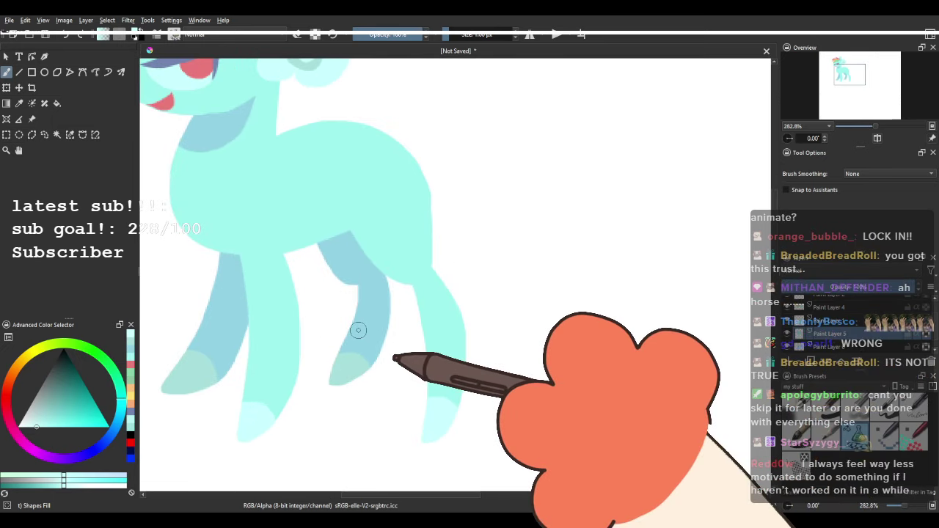
left_click_drag(395, 324, 428, 274)
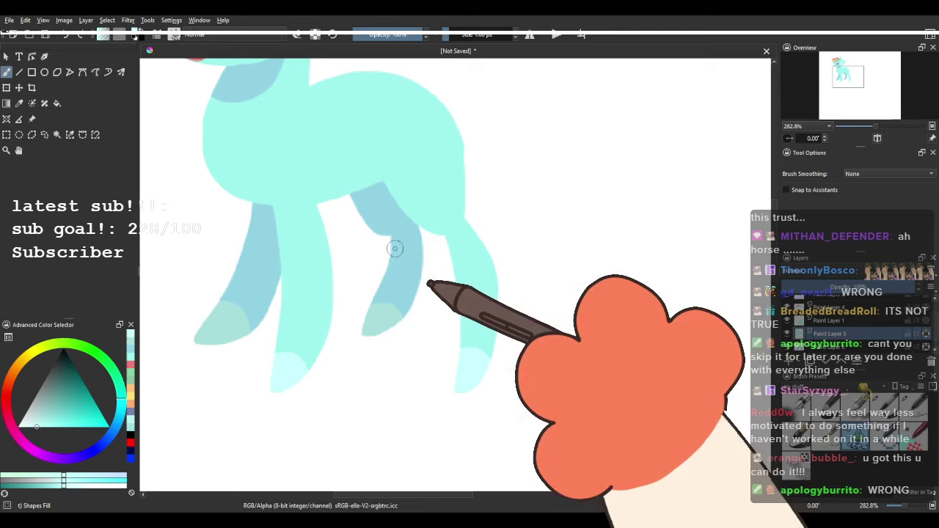
scroll(393, 248, "up", 1)
left_click(926, 335)
left_click_drag(462, 313, 476, 260)
scroll(333, 275, "up", 1)
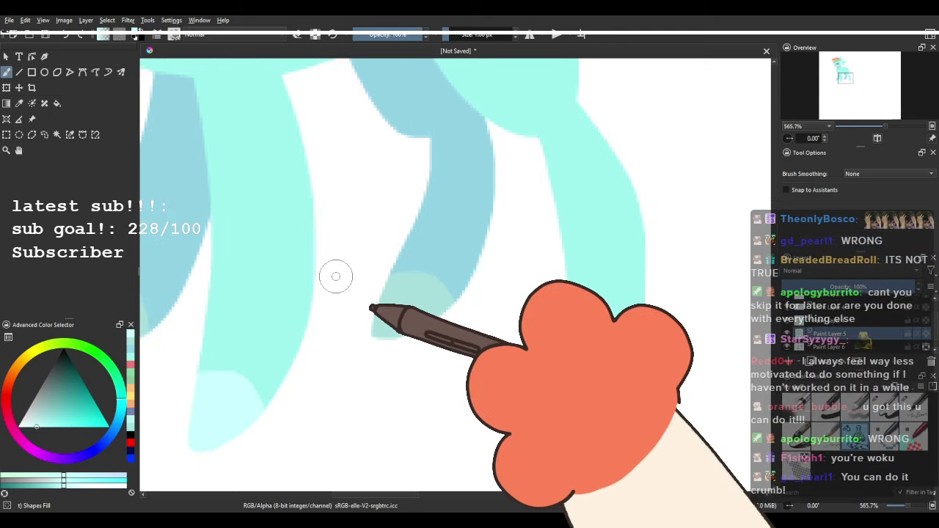
left_click_drag(358, 260, 404, 213)
mouse_move(301, 349)
left_mouse_down()
mouse_move(374, 314)
mouse_move(291, 358)
mouse_move(382, 302)
mouse_move(350, 372)
mouse_move(296, 361)
left_mouse_up()
key("ctrl+z")
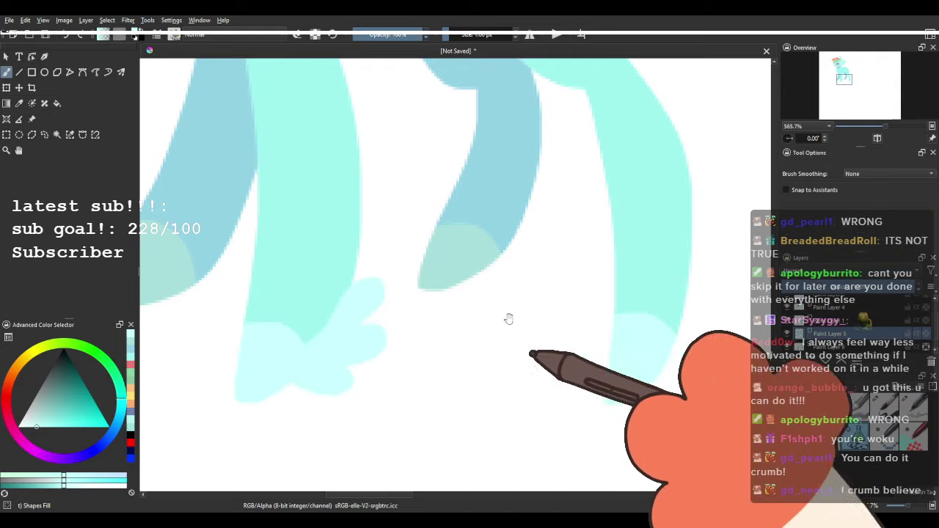
mouse_move(507, 318)
left_mouse_down()
mouse_move(447, 317)
mouse_move(569, 302)
mouse_move(583, 326)
mouse_move(564, 365)
mouse_move(479, 357)
left_mouse_up()
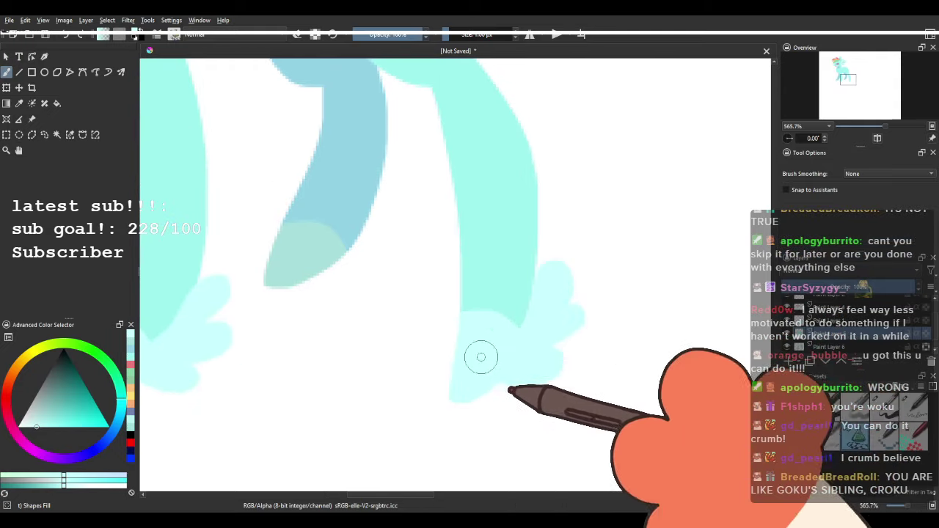
left_click_drag(450, 210, 518, 273)
Switch to the far-leg layer and paint matching grey-green feathered tufts behind the two far hooves.
scroll(518, 271, "down", 4)
scroll(517, 271, "up", 2)
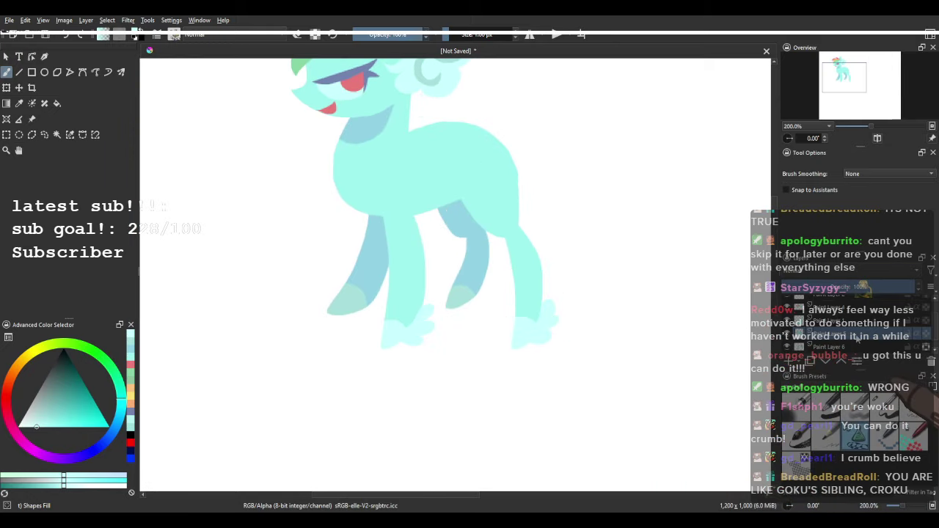
scroll(389, 286, "up", 3)
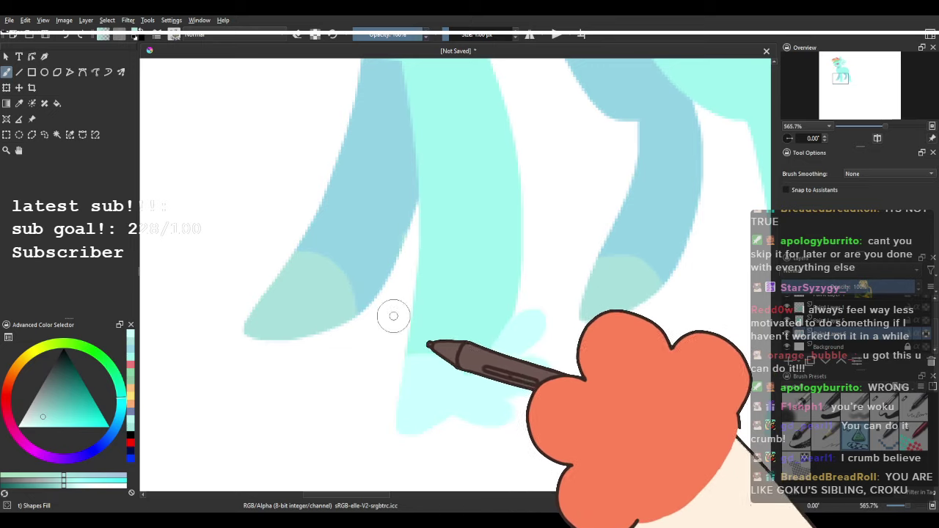
mouse_move(352, 310)
left_mouse_down()
mouse_move(373, 293)
mouse_move(399, 232)
mouse_move(436, 264)
mouse_move(386, 331)
mouse_move(361, 312)
mouse_move(505, 318)
left_mouse_up()
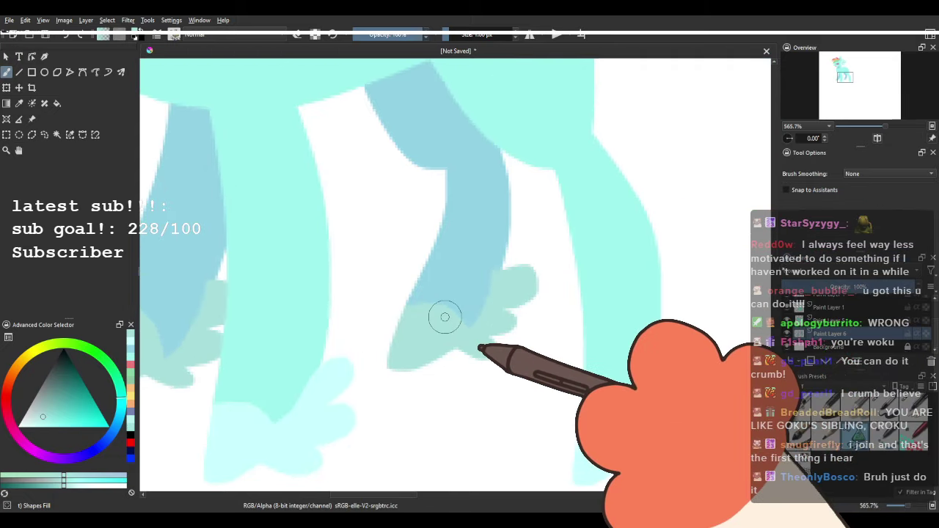
Select Paint Layer 1, sample the mane's pale cyan and paint three jagged rows of fluff down the chest.
scroll(442, 315, "down", 5)
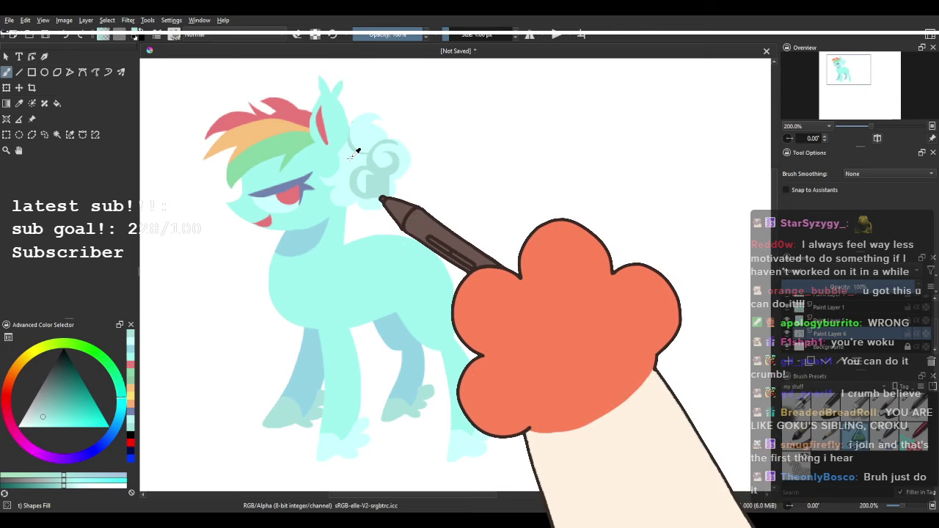
scroll(208, 277, "up", 1)
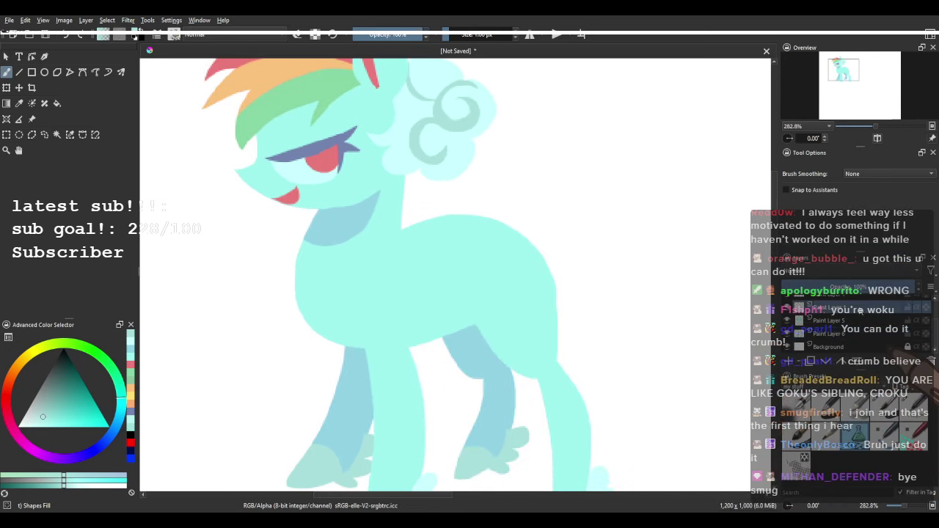
scroll(331, 263, "up", 1)
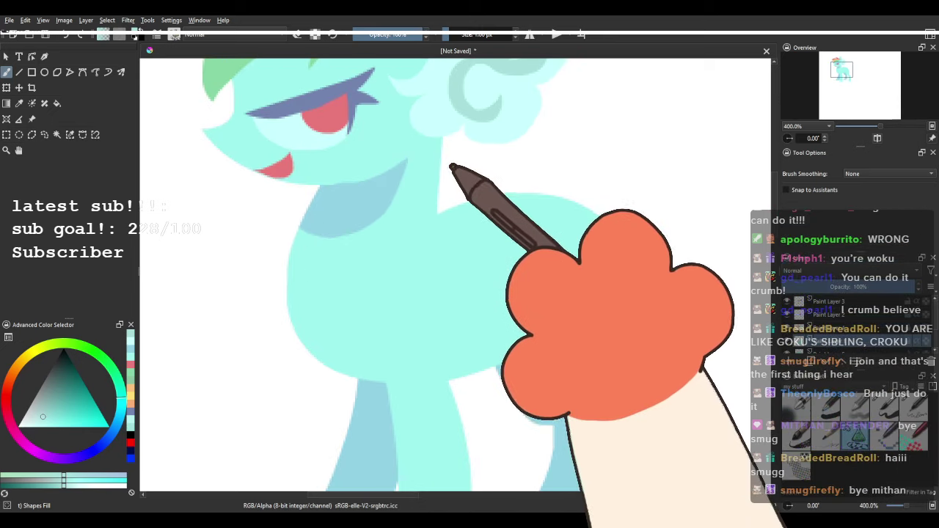
scroll(331, 263, "up", 1)
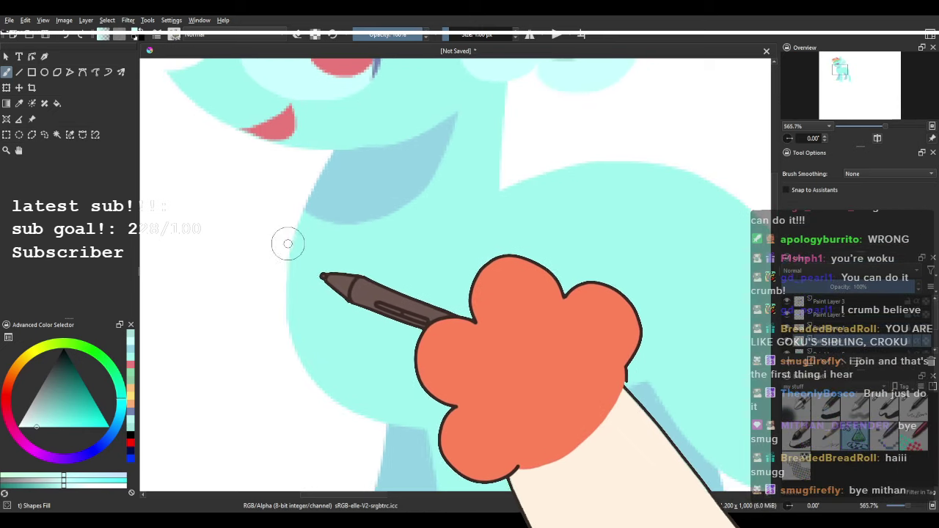
mouse_move(325, 275)
left_mouse_down()
mouse_move(407, 277)
mouse_move(426, 248)
mouse_move(362, 267)
mouse_move(329, 251)
left_mouse_up()
mouse_move(273, 319)
left_mouse_down()
mouse_move(347, 348)
mouse_move(393, 336)
mouse_move(422, 314)
mouse_move(424, 293)
mouse_move(373, 319)
mouse_move(294, 309)
left_mouse_up()
left_click_drag(348, 339, 342, 237)
mouse_move(287, 253)
left_mouse_down()
mouse_move(328, 293)
mouse_move(395, 273)
left_mouse_up()
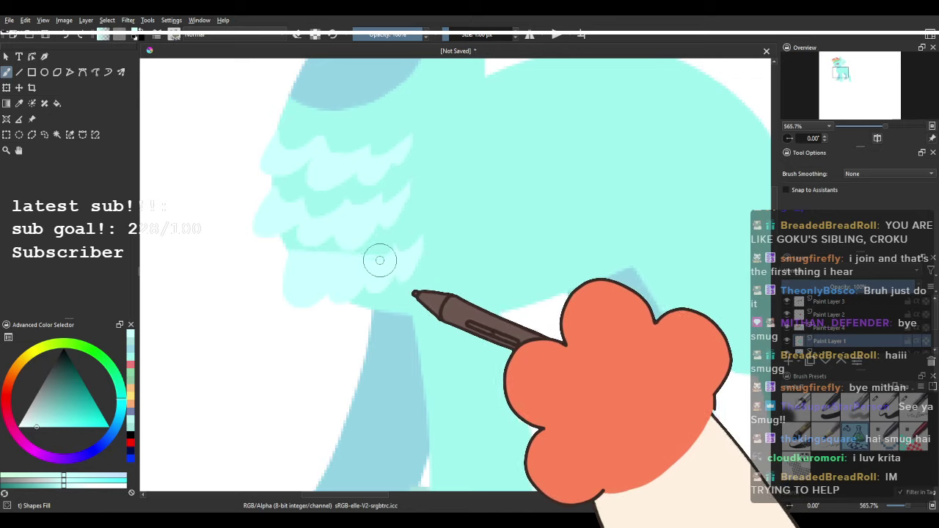
left_click_drag(333, 311, 308, 359)
scroll(309, 362, "down", 4)
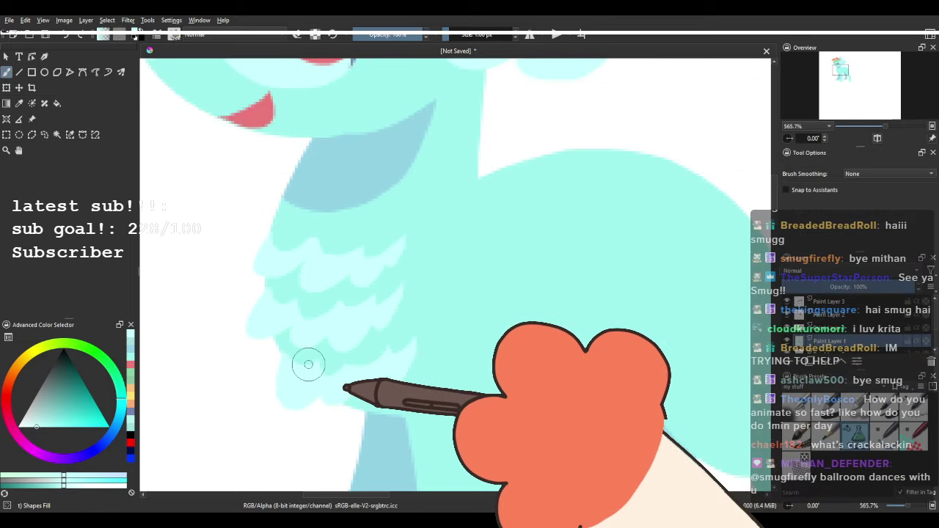
Sample the iris red and paint a red arched patch above the lash line, behind the green fringe.
left_click_drag(489, 262, 416, 228)
key("plus")
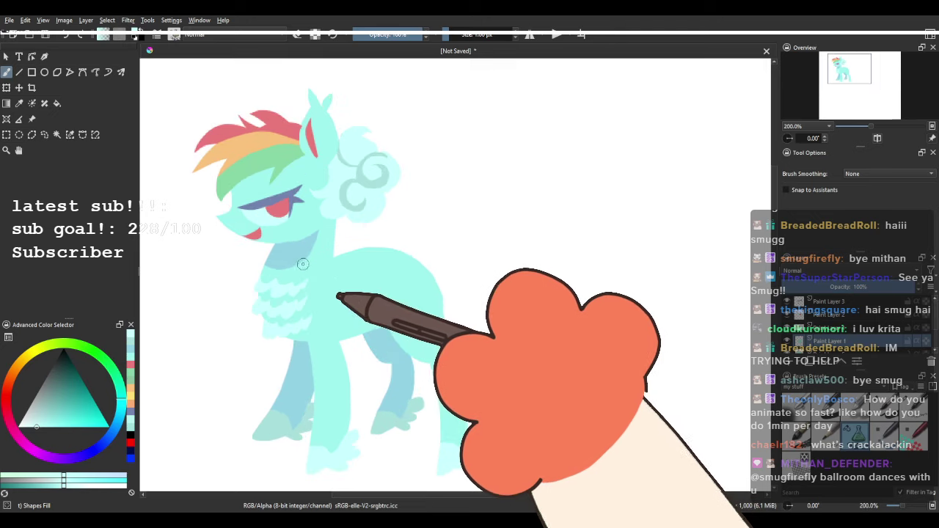
key("plus")
key("plus")
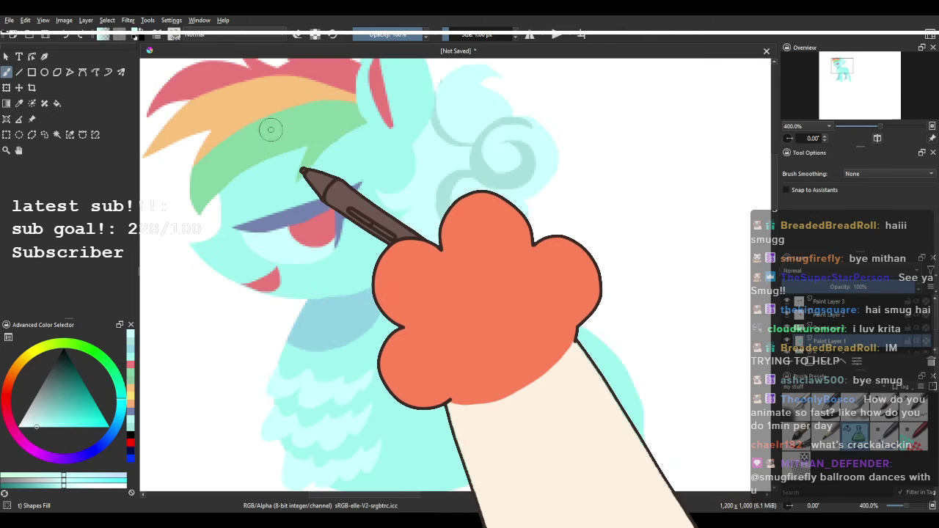
left_click(323, 236, "ctrl")
left_click_drag(476, 257, 546, 334)
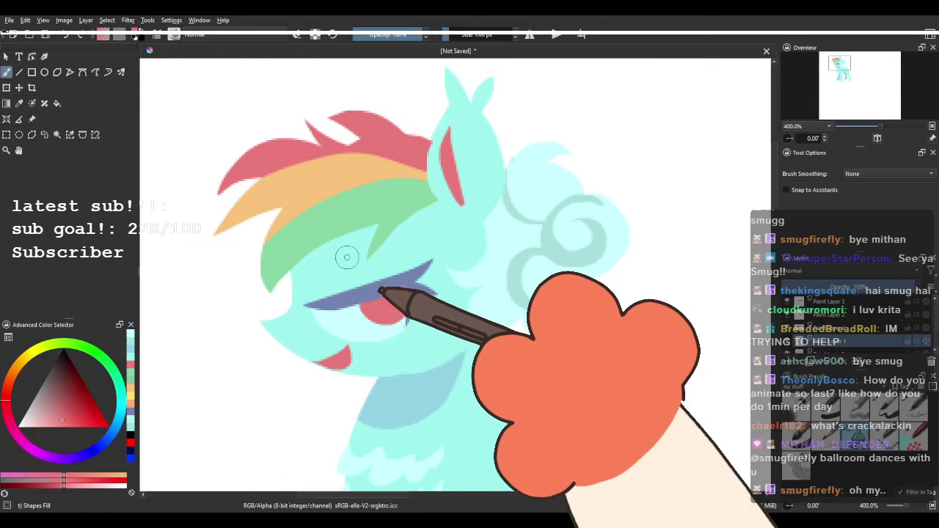
left_click_drag(318, 281, 325, 261)
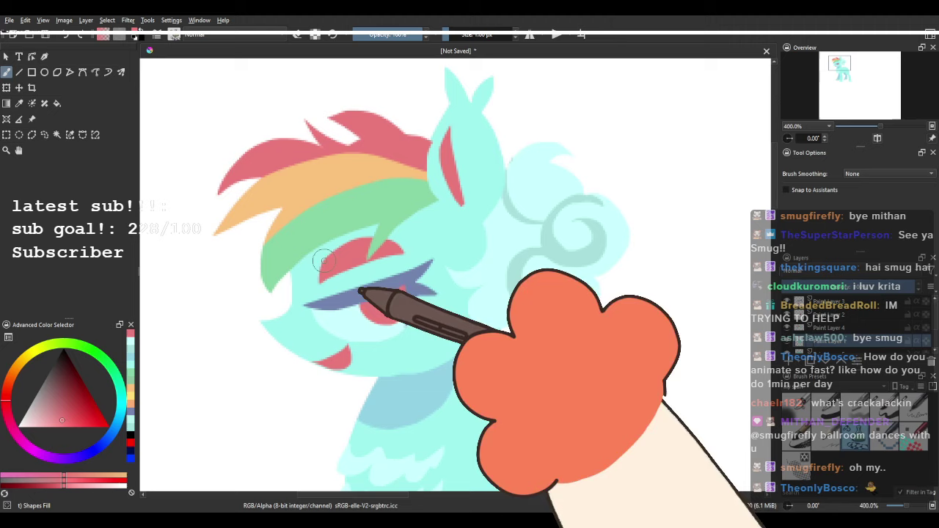
left_click_drag(424, 369, 354, 318)
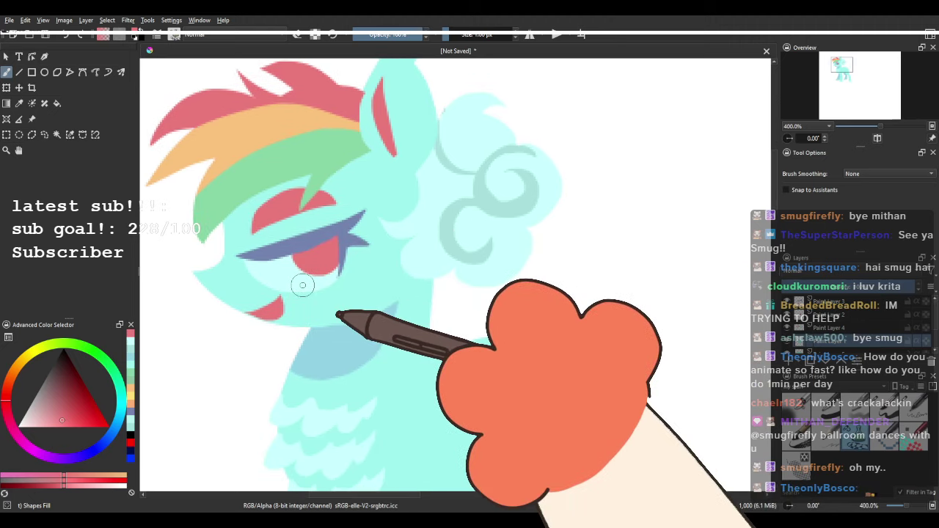
scroll(304, 284, "down", 4)
left_click_drag(315, 274, 322, 226)
scroll(345, 236, "up", 1)
Select Paint Layer 4, directly above the body layer, to draw on around the pony's rump.
scroll(336, 271, "up", 2)
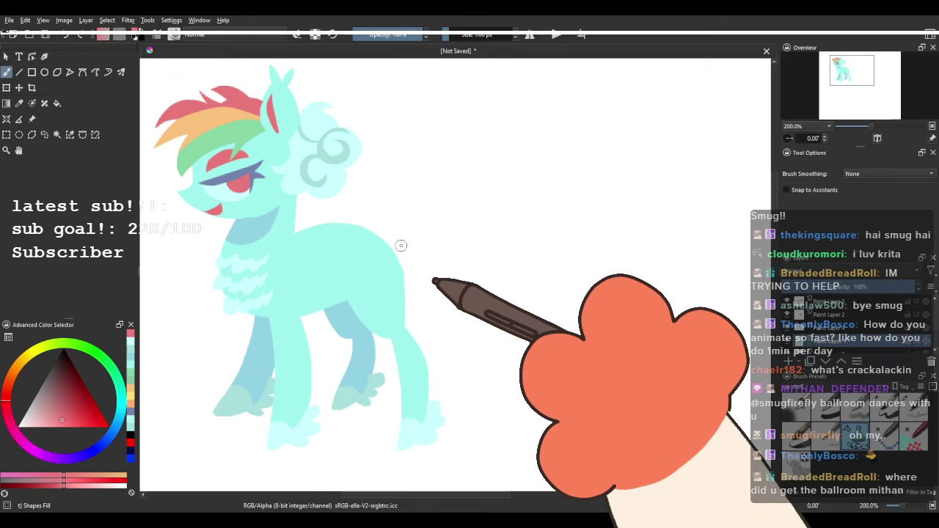
scroll(388, 258, "up", 1)
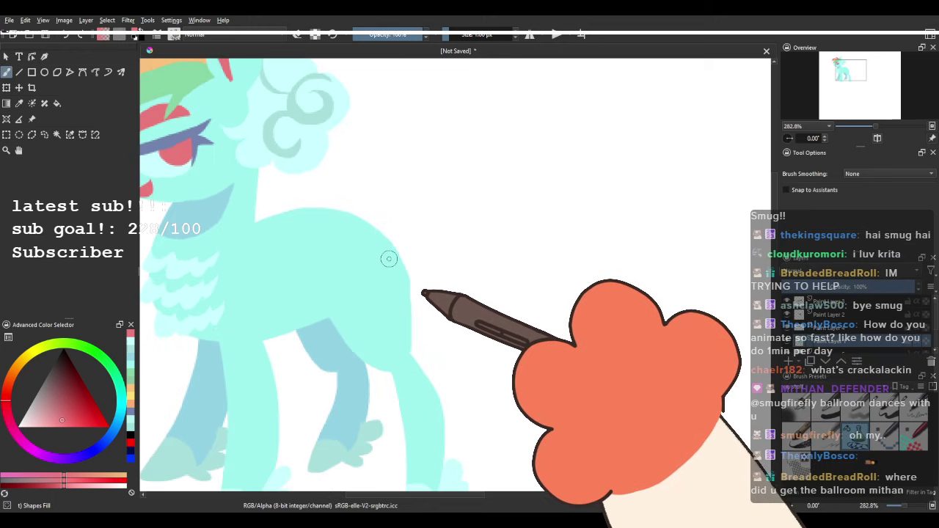
scroll(389, 258, "down", 3)
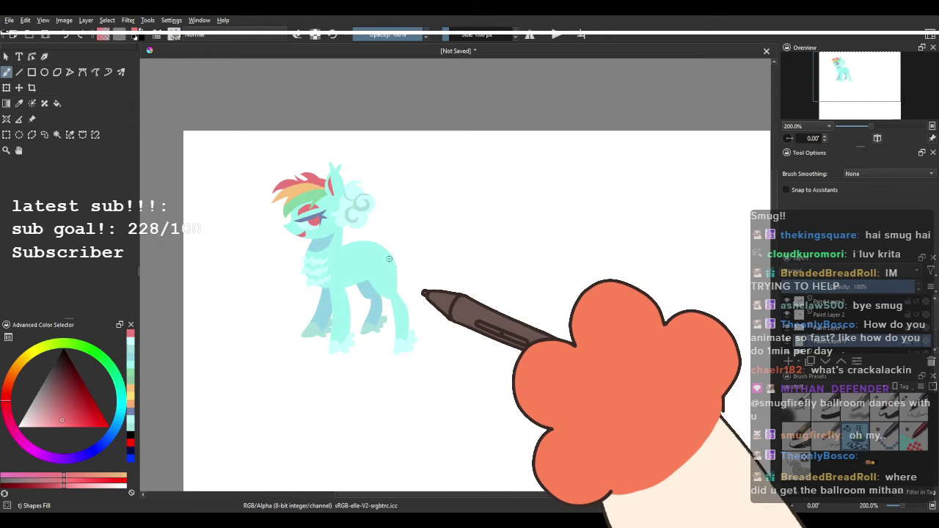
scroll(349, 218, "up", 2)
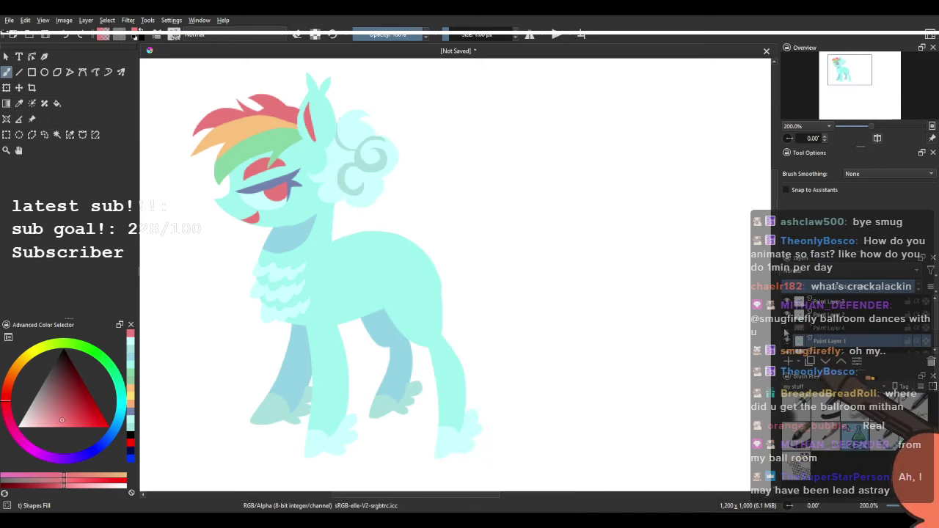
scroll(512, 307, "up", 1)
left_click_drag(423, 245, 397, 267)
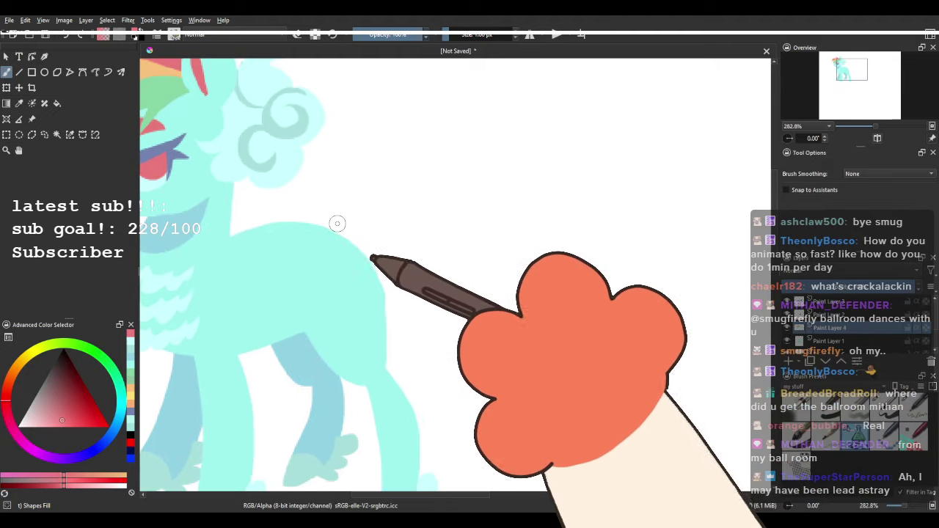
mouse_move(333, 227)
left_mouse_down()
mouse_move(472, 256)
mouse_move(457, 325)
left_mouse_up()
key("ctrl+z")
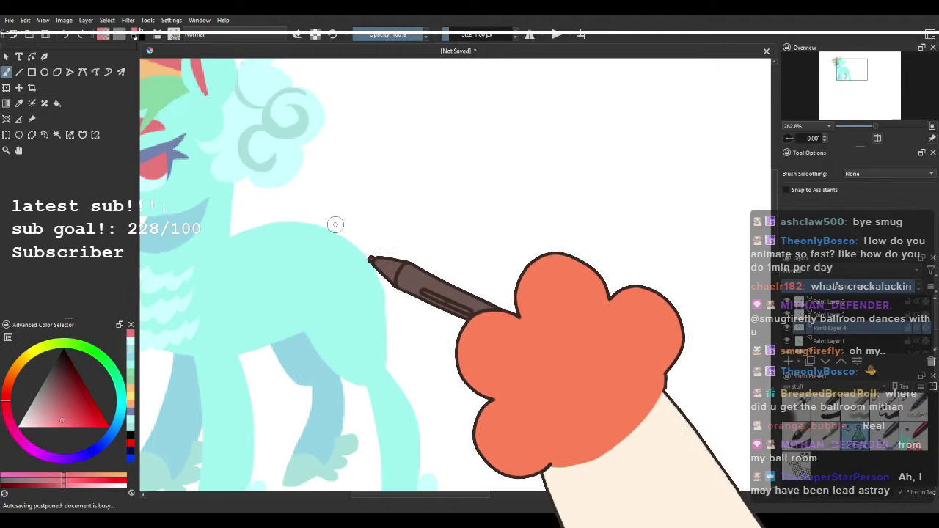
mouse_move(336, 223)
left_mouse_down()
mouse_move(430, 193)
mouse_move(487, 277)
mouse_move(438, 317)
left_mouse_up()
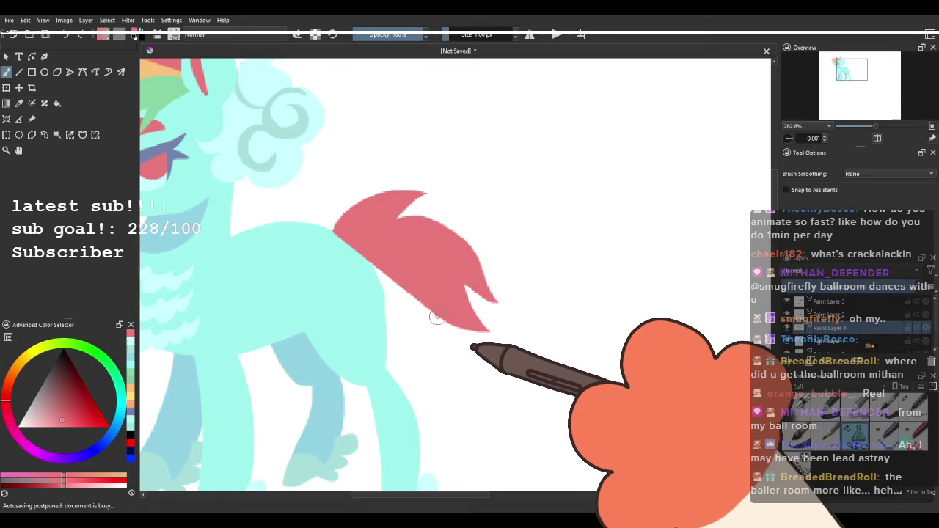
key("ctrl+z")
Paint a red tail with jagged, pointed strands arching out from the rump.
mouse_move(334, 227)
left_mouse_down()
mouse_move(432, 208)
mouse_move(461, 249)
mouse_move(430, 331)
mouse_move(393, 271)
left_mouse_up()
left_click_drag(366, 234, 420, 248)
scroll(388, 185, "down", 3)
scroll(404, 182, "up", 2)
scroll(404, 182, "up", 2)
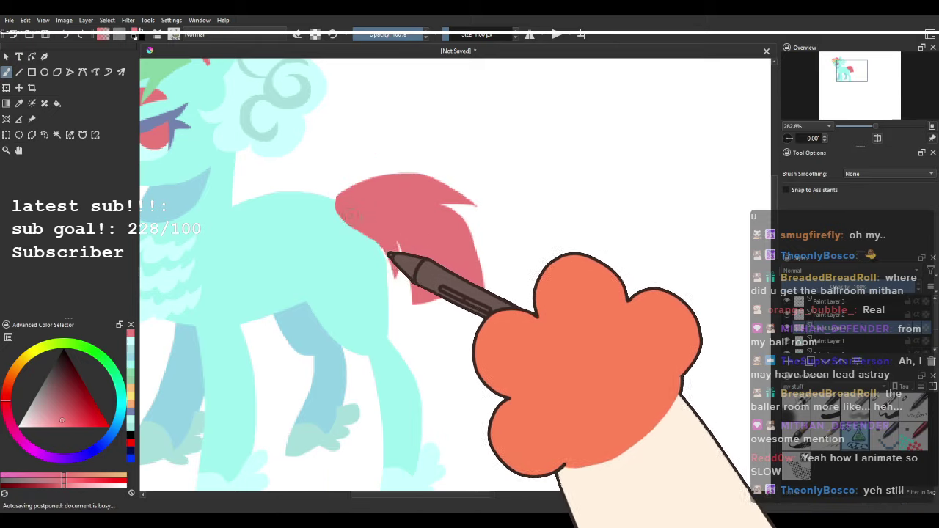
left_click_drag(376, 246, 492, 346)
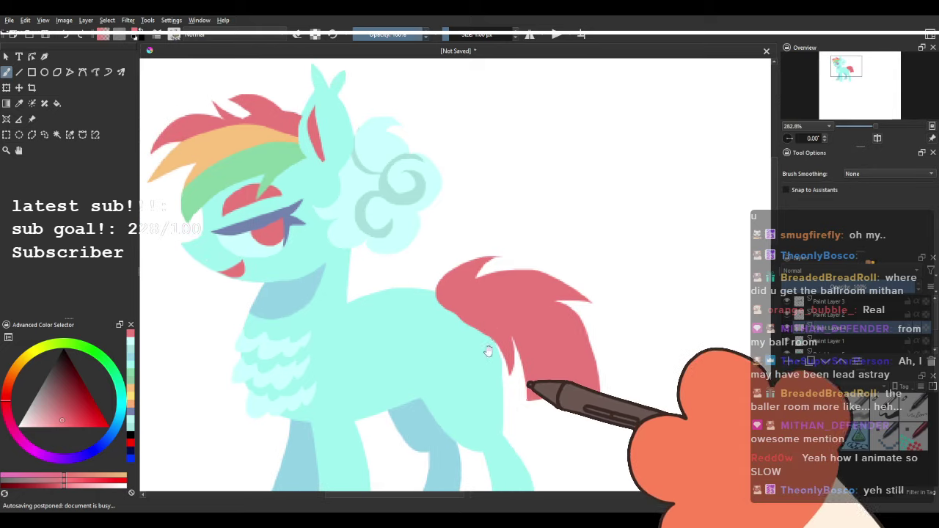
Recolour the whole tail muted blue with alpha preserved, and choose purple as the painting colour.
scroll(367, 89, "down", 2)
scroll(418, 249, "up", 2)
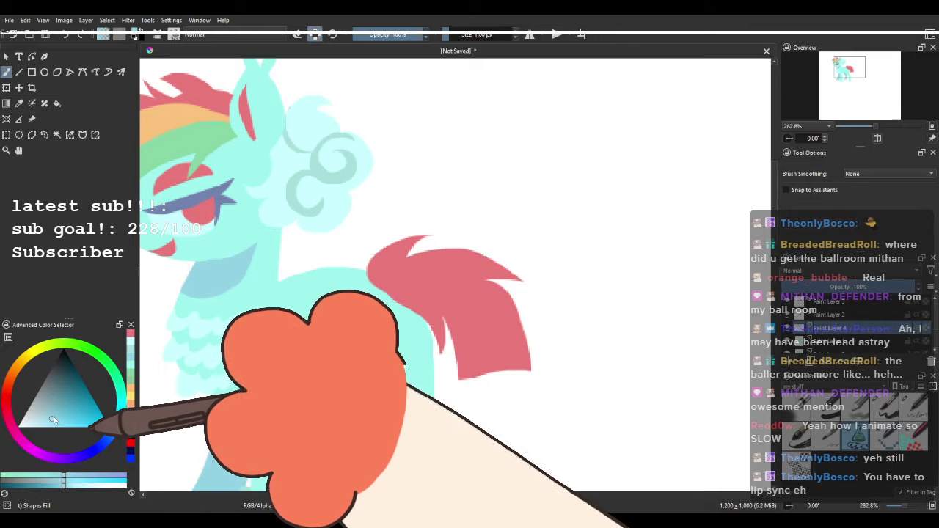
left_click(59, 411)
left_click(114, 428)
mouse_move(411, 254)
left_mouse_down()
mouse_move(345, 308)
mouse_move(460, 243)
mouse_move(478, 210)
left_mouse_up()
mouse_move(366, 265)
left_mouse_down()
mouse_move(229, 321)
mouse_move(227, 312)
mouse_move(448, 433)
mouse_move(200, 266)
left_mouse_up()
left_click(67, 459)
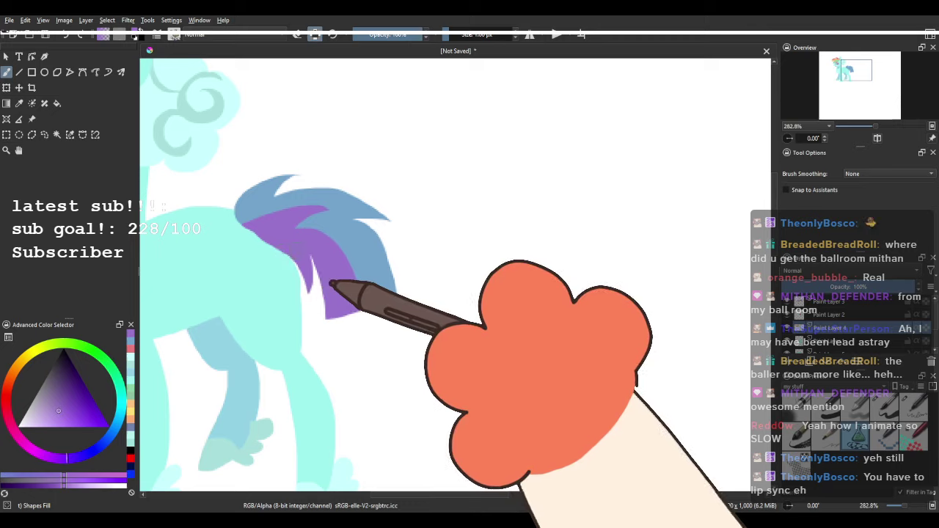
scroll(409, 269, "down", 4)
scroll(451, 272, "up", 5)
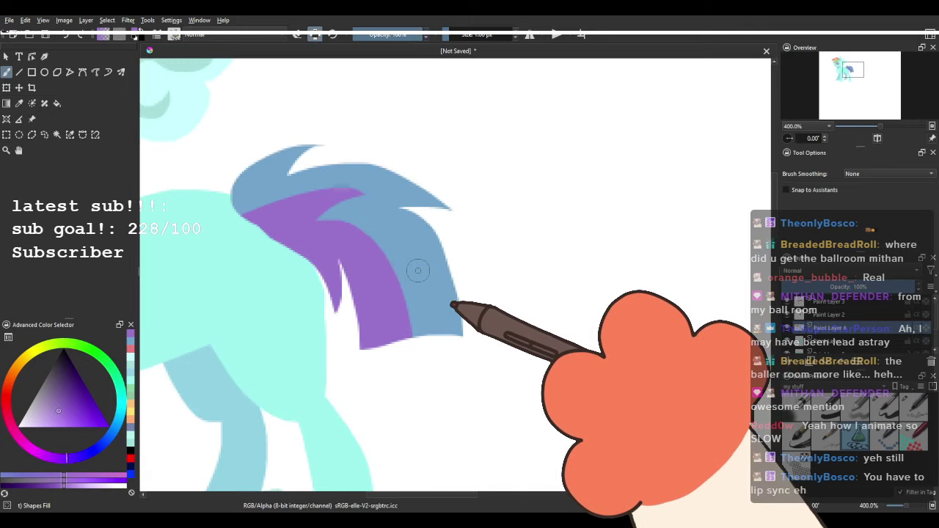
key("ctrl+z")
mouse_move(302, 243)
left_mouse_down()
mouse_move(349, 248)
mouse_move(376, 202)
mouse_move(332, 395)
left_mouse_up()
left_click_drag(306, 239, 287, 287)
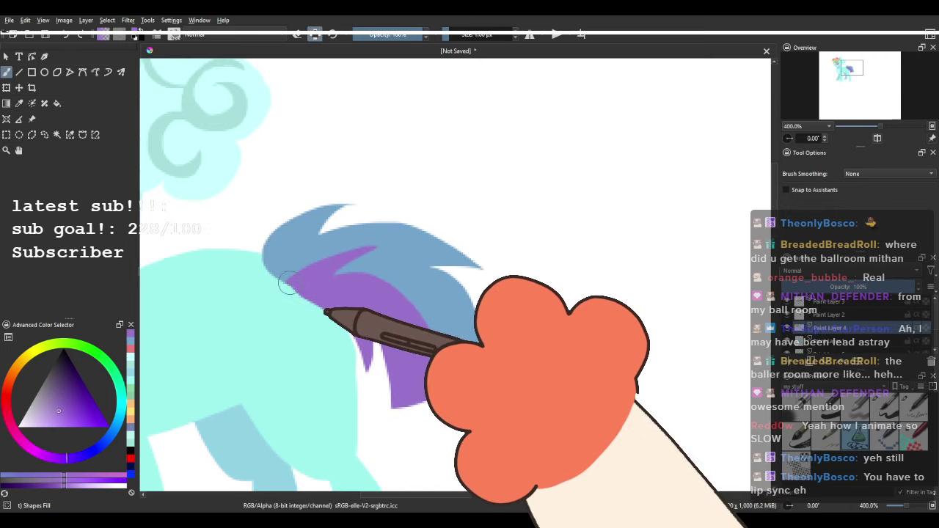
scroll(344, 270, "down", 6)
scroll(357, 278, "up", 2)
scroll(358, 267, "up", 4)
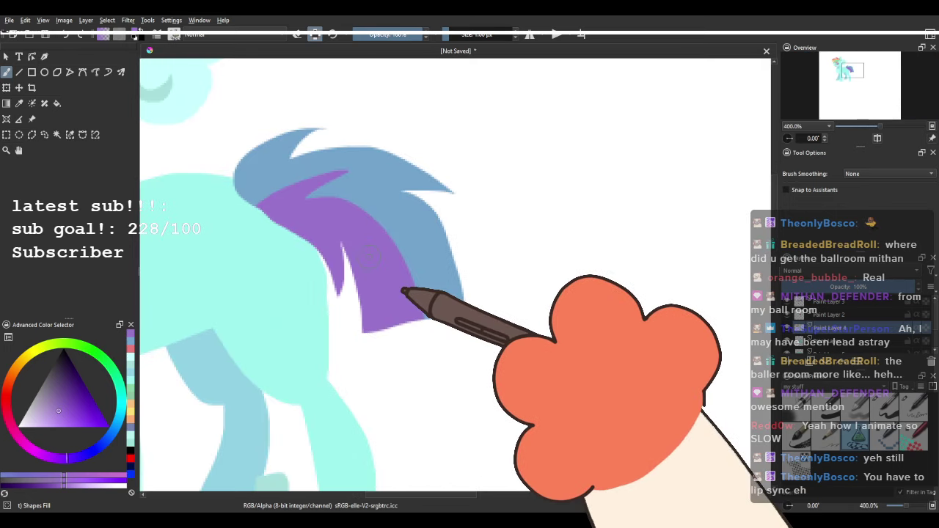
key("ctrl+z")
Paint the tail's inner section purple, with a small pointed notch near the base and a blue outer edge.
mouse_move(270, 180)
left_mouse_down()
mouse_move(342, 170)
mouse_move(392, 186)
mouse_move(407, 217)
mouse_move(374, 363)
mouse_move(590, 314)
mouse_move(440, 311)
left_mouse_up()
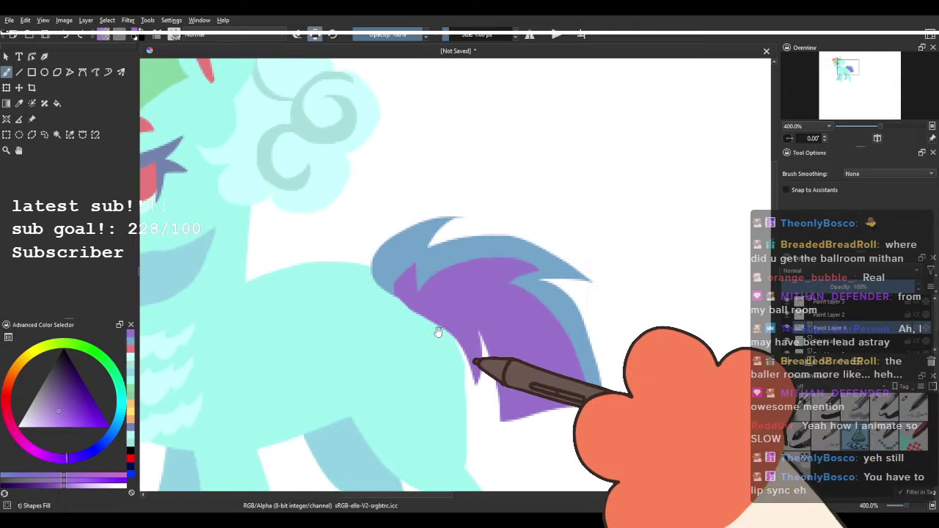
left_click_drag(365, 307, 148, 218)
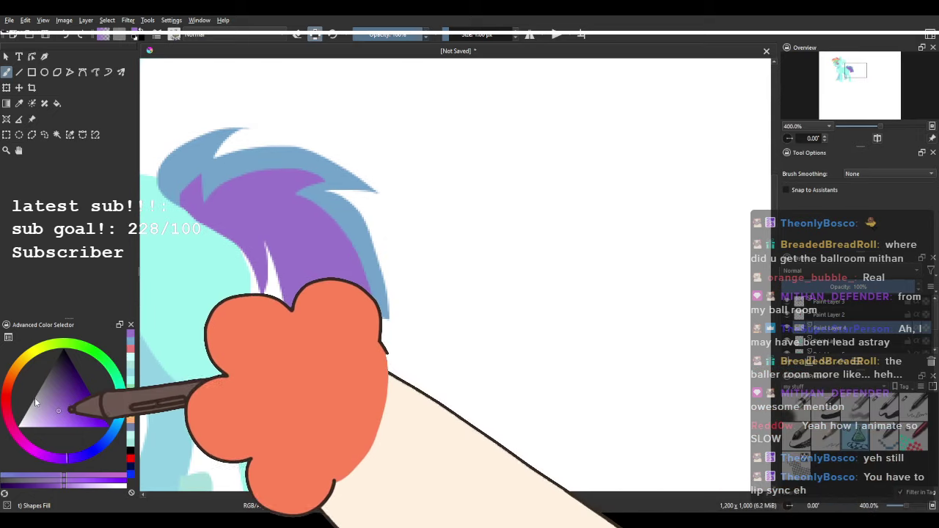
Choose a muted pink as the painting colour for the tail's inner band.
left_click(35, 436)
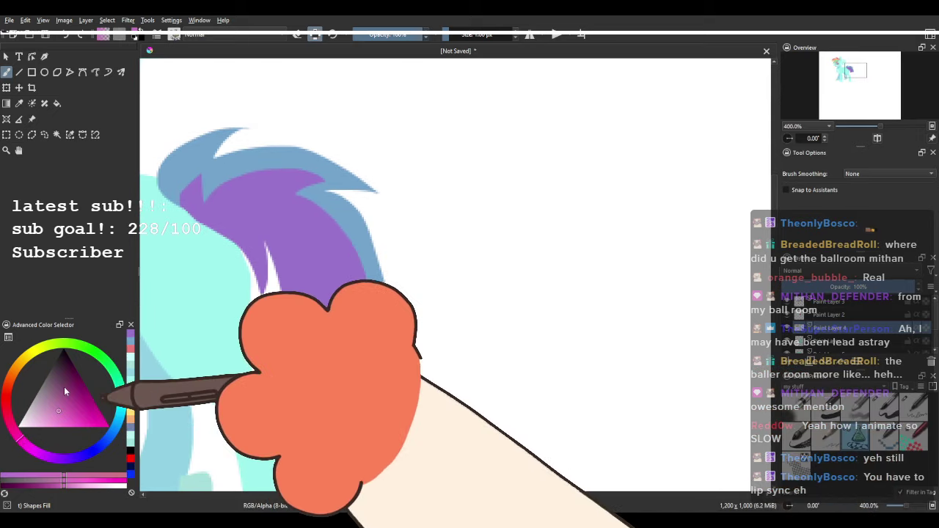
left_click(55, 423)
Try painting a pink band along the tail's underside, and undo it.
mouse_move(201, 243)
left_mouse_down()
mouse_move(247, 229)
mouse_move(239, 335)
left_mouse_up()
scroll(368, 283, "down", 3)
left_click_drag(379, 281, 429, 267)
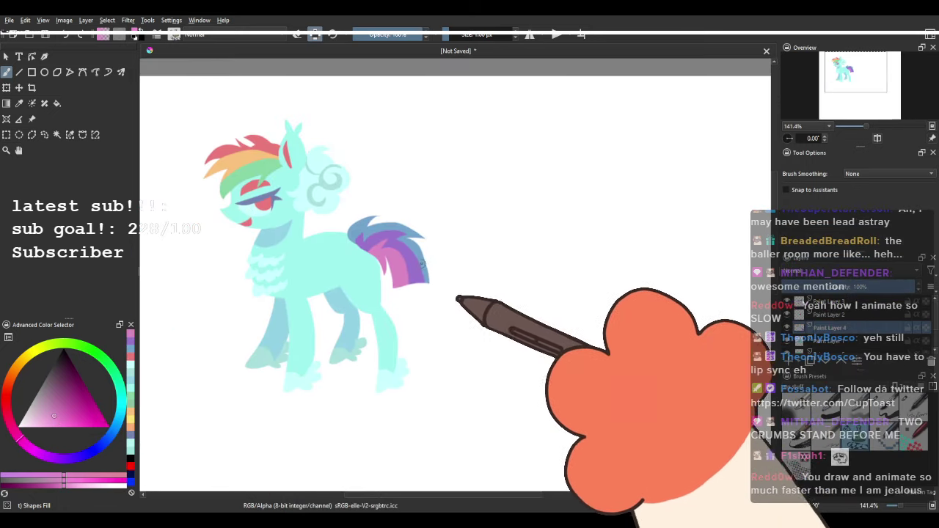
key("ctrl+z")
Paint the tail's underside pink with a pointed notch near the base, keeping purple and blue bands along the outer side.
scroll(441, 295, "down", 2)
scroll(435, 291, "up", 4)
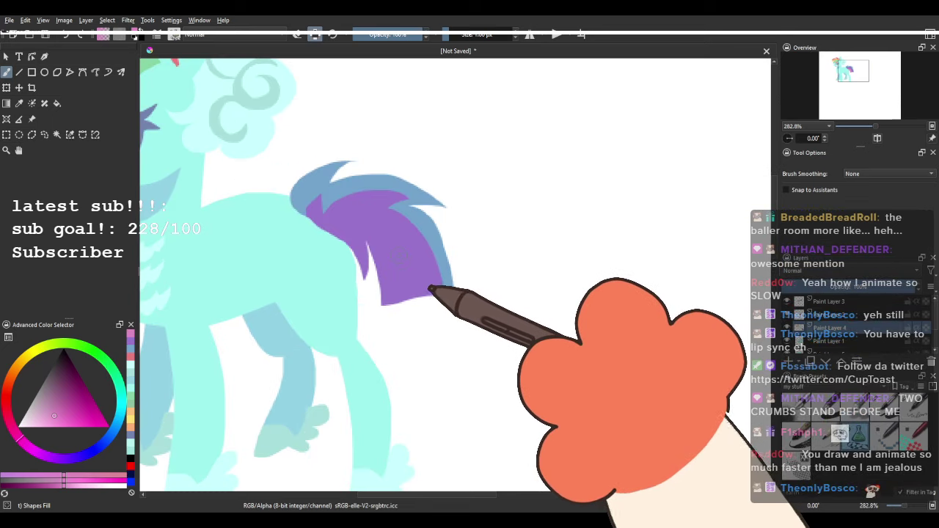
scroll(432, 287, "down", 3)
scroll(429, 287, "up", 1)
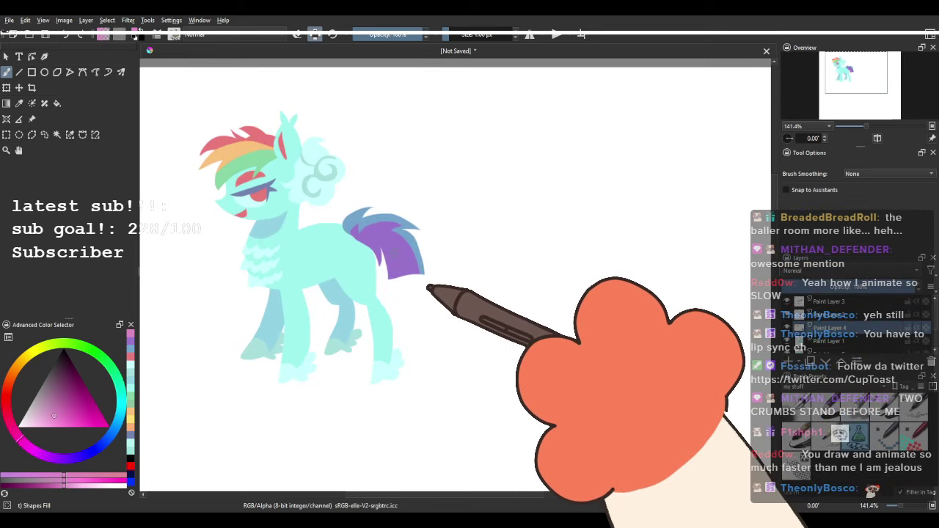
scroll(429, 287, "up", 2)
scroll(421, 285, "down", 3)
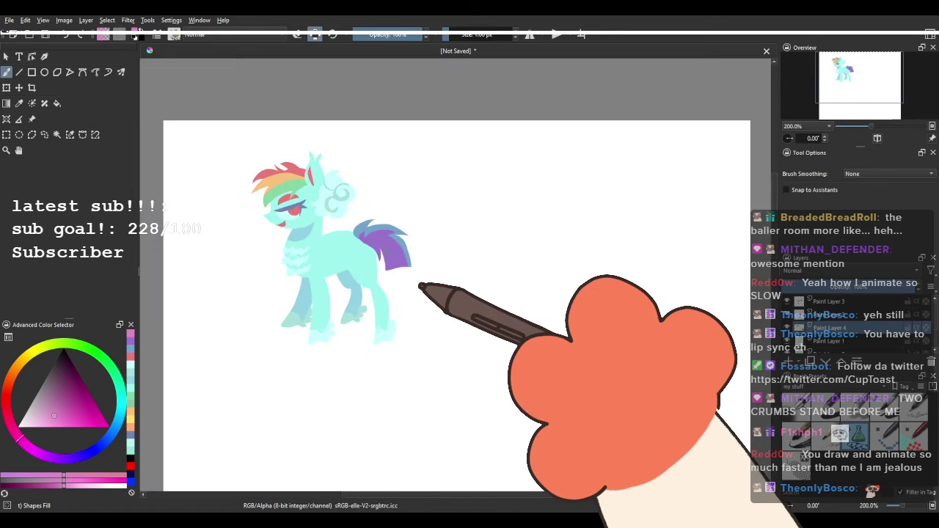
scroll(419, 286, "up", 4)
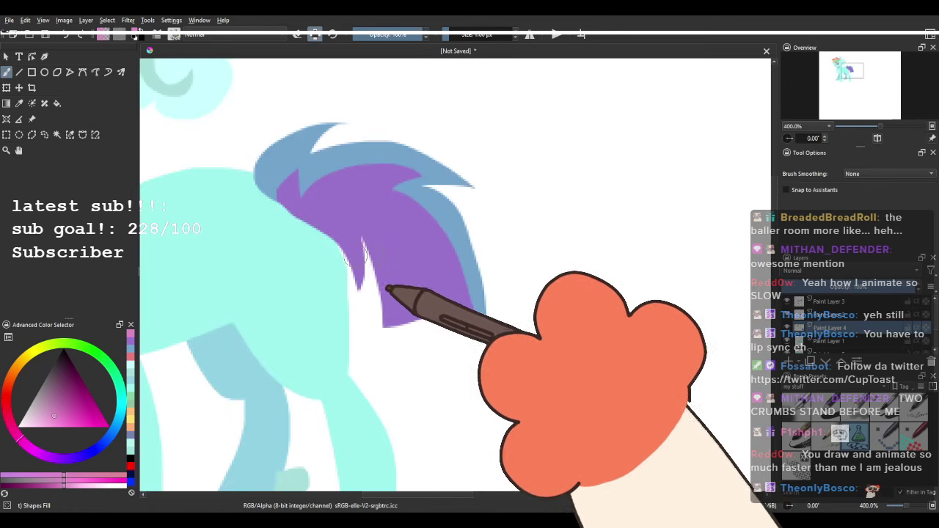
mouse_move(315, 234)
left_mouse_down()
mouse_move(366, 196)
mouse_move(392, 444)
left_mouse_up()
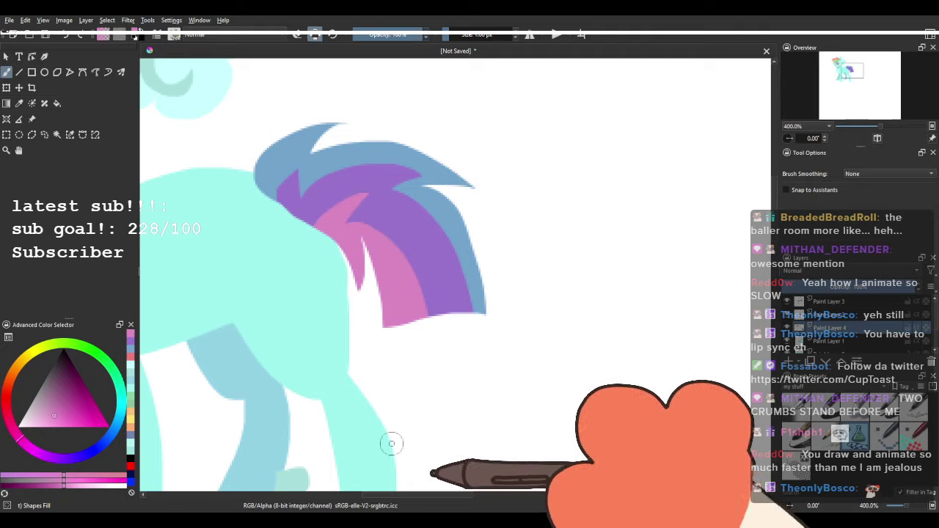
mouse_move(341, 219)
left_mouse_down()
mouse_move(389, 275)
mouse_move(428, 444)
left_mouse_up()
Sample the pale cyan of the cloud-like mane and paint a fluffy cloud puff over the tail's tip.
left_click_drag(303, 170, 450, 271)
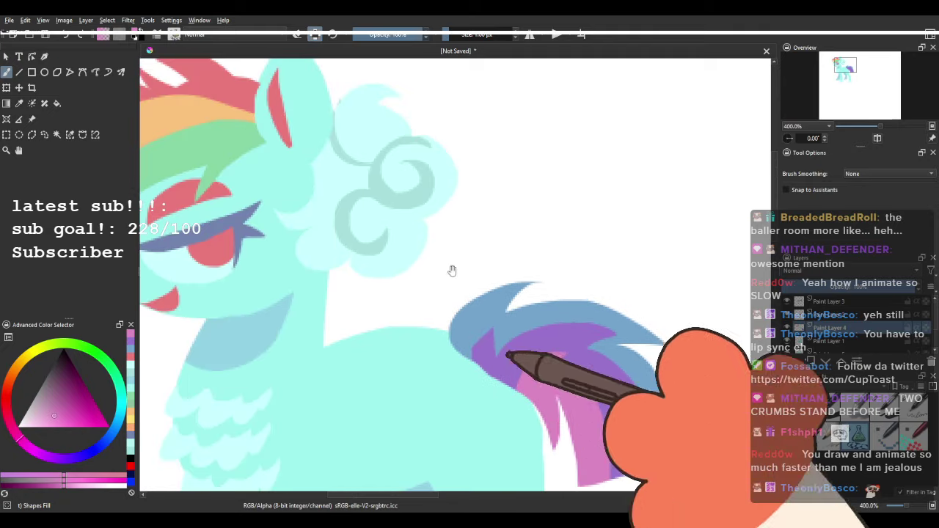
left_click(337, 194, "ctrl")
left_click_drag(531, 428, 321, 210)
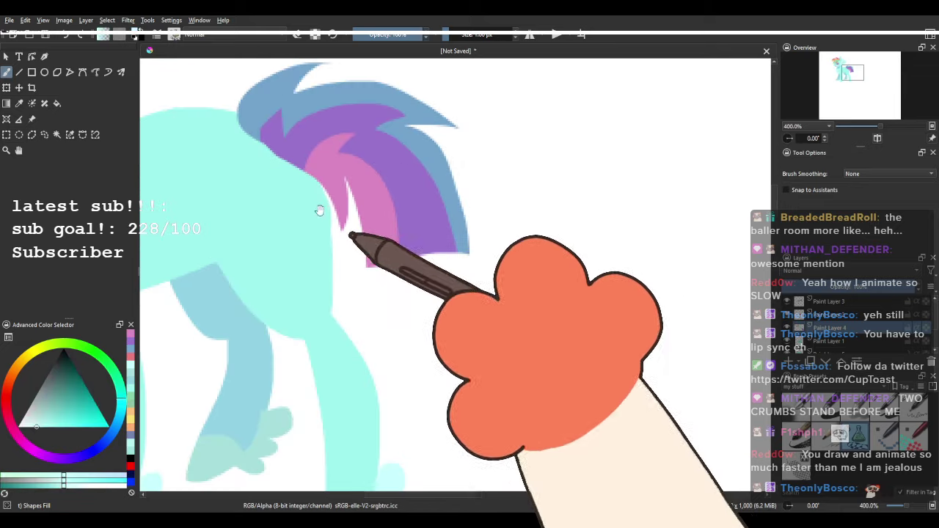
mouse_move(384, 255)
left_mouse_down()
mouse_move(402, 351)
mouse_move(468, 298)
mouse_move(478, 239)
mouse_move(402, 240)
mouse_move(436, 270)
left_mouse_up()
scroll(404, 209, "down", 5)
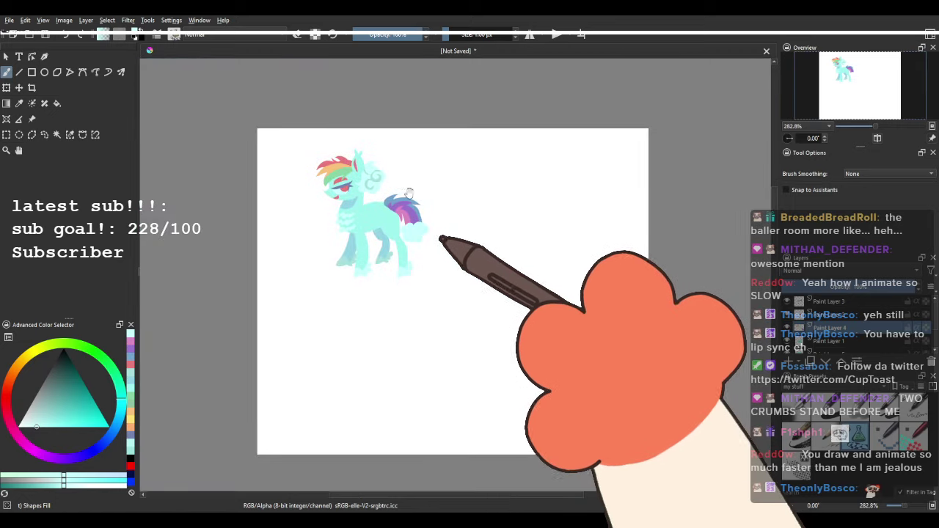
Paint grey-green spiral curls inside the tail's cloud puff, matching the swirls in the mane.
scroll(381, 184, "up", 4)
scroll(472, 295, "up", 5)
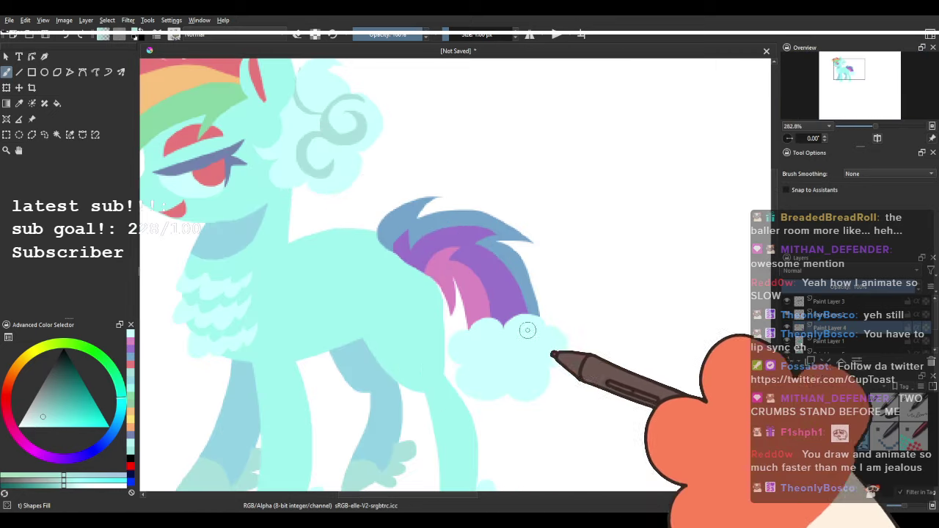
left_click_drag(472, 295, 428, 215)
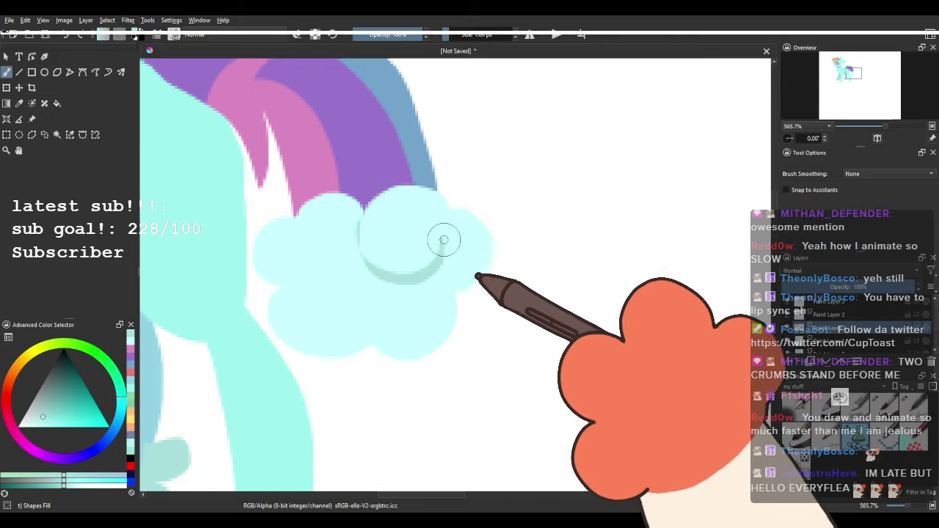
mouse_move(285, 292)
left_mouse_down()
mouse_move(367, 295)
mouse_move(321, 303)
mouse_move(331, 315)
mouse_move(328, 279)
left_mouse_up()
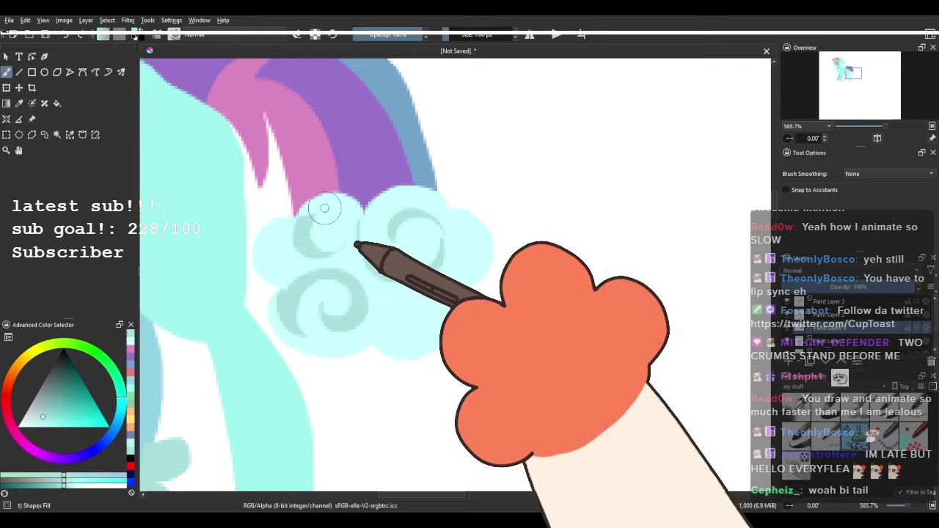
left_click_drag(413, 322, 417, 275)
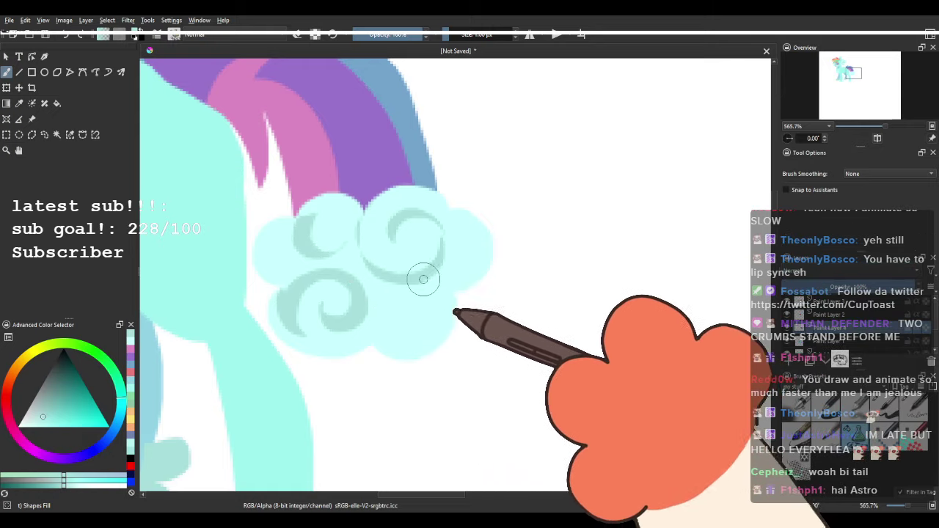
left_click_drag(440, 343, 454, 290)
scroll(408, 245, "down", 5)
left_click_drag(461, 210, 486, 205)
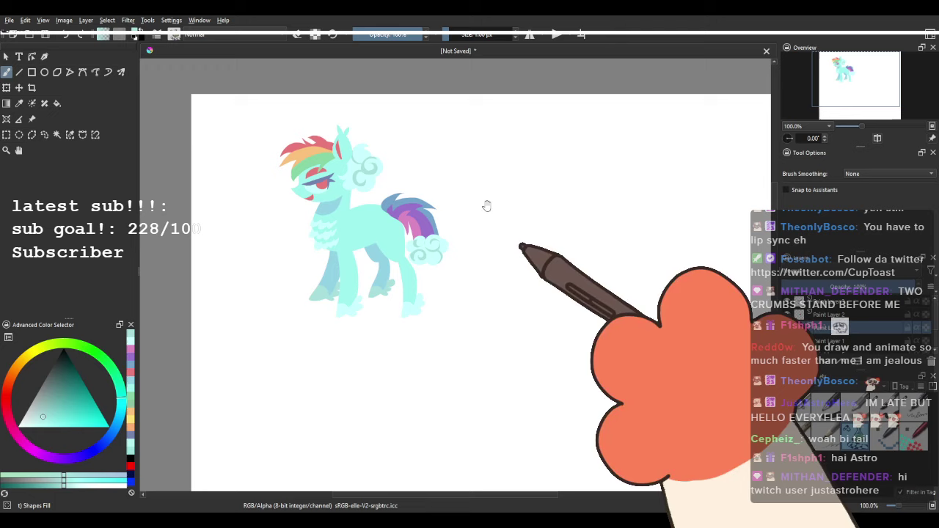
Paint small rounded tufts in the turquoise body colour where the tail meets the rump.
scroll(372, 213, "up", 1)
scroll(372, 211, "up", 1)
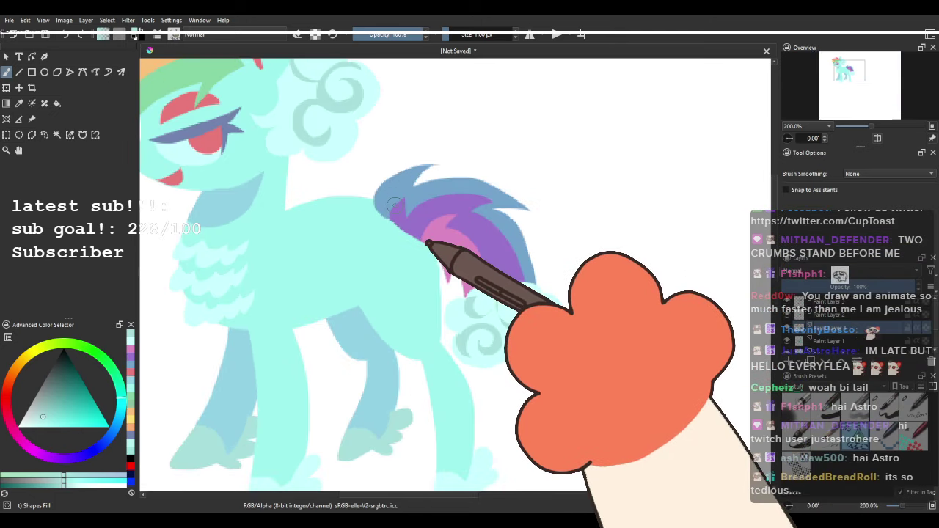
scroll(394, 205, "down", 2)
scroll(348, 251, "up", 2)
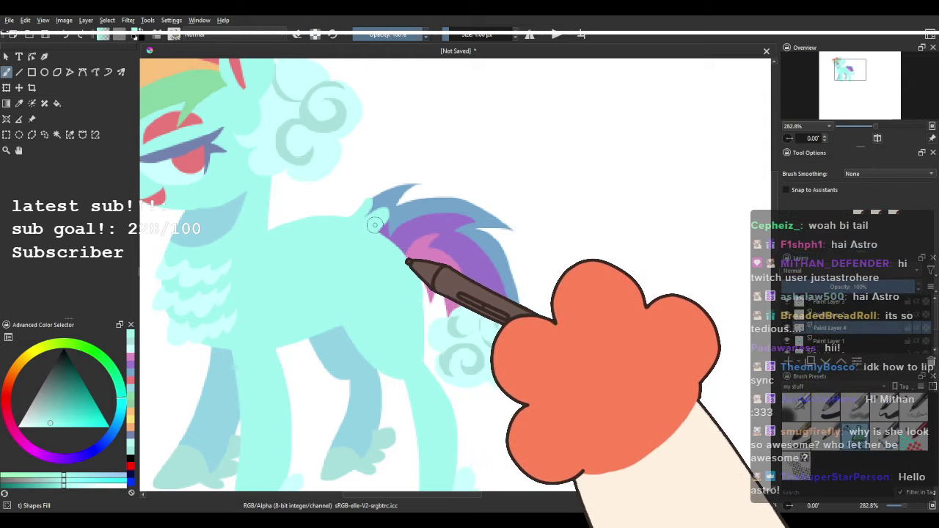
left_click_drag(397, 291, 463, 300)
scroll(465, 292, "down", 5)
left_click_drag(471, 248, 435, 239)
scroll(437, 257, "up", 3)
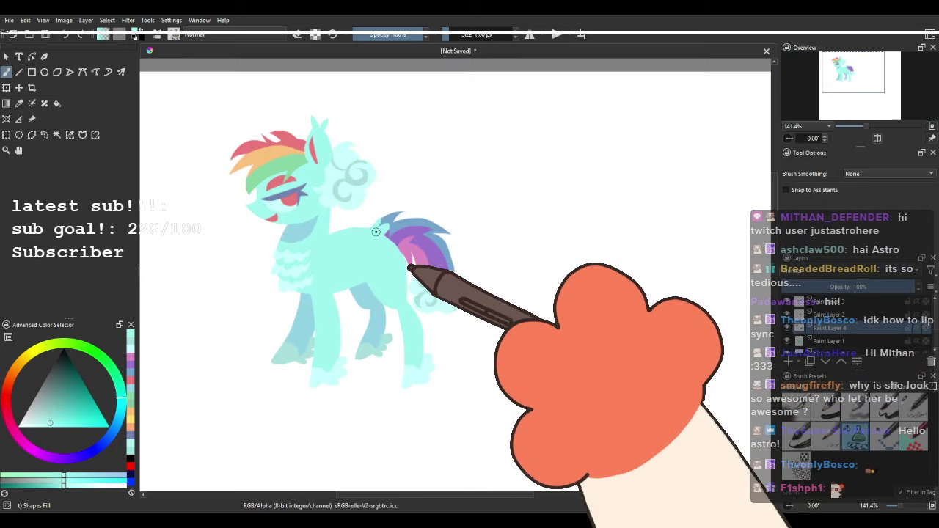
scroll(376, 232, "up", 1)
scroll(376, 232, "down", 2)
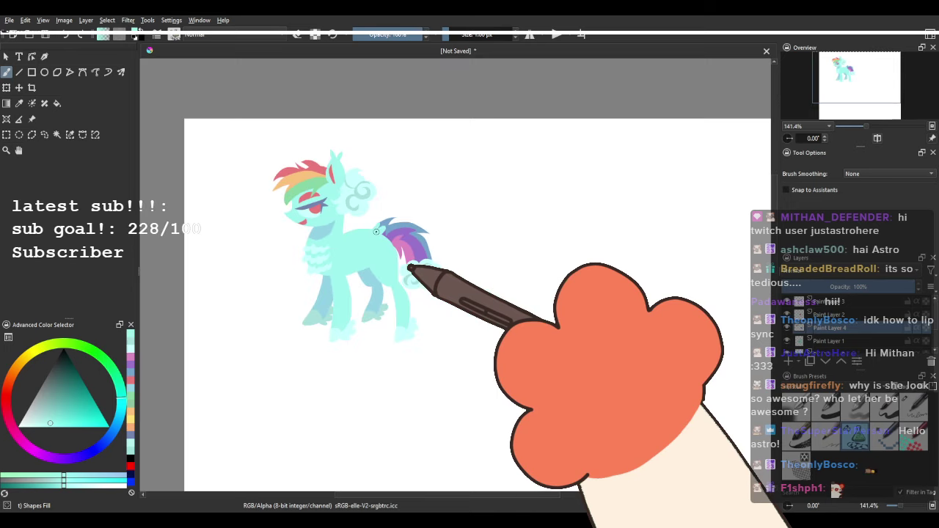
scroll(435, 231, "up", 2)
scroll(435, 230, "up", 1)
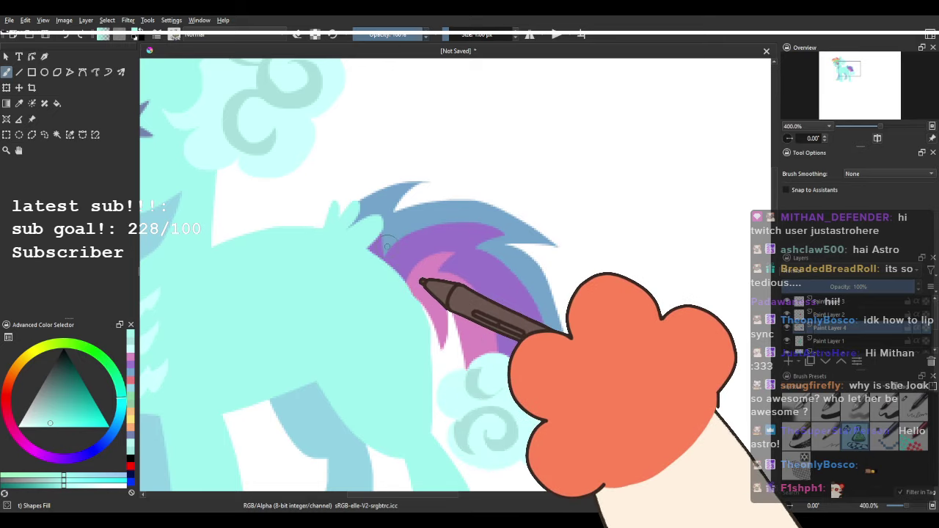
scroll(387, 243, "down", 5)
scroll(335, 209, "up", 3)
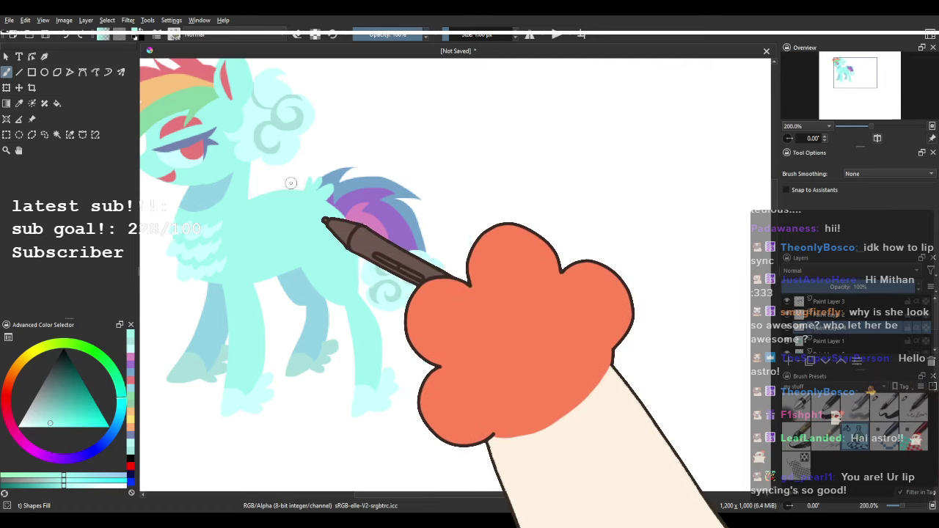
Examine the whole pony at several zoom levels to judge its silhouette and colours.
scroll(394, 213, "down", 3)
left_click_drag(492, 229, 472, 220)
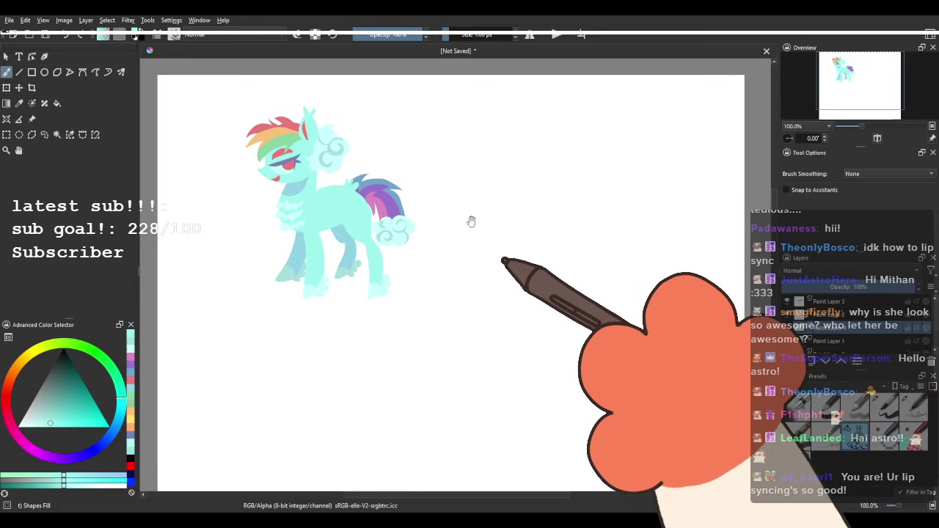
left_click_drag(552, 262, 550, 306)
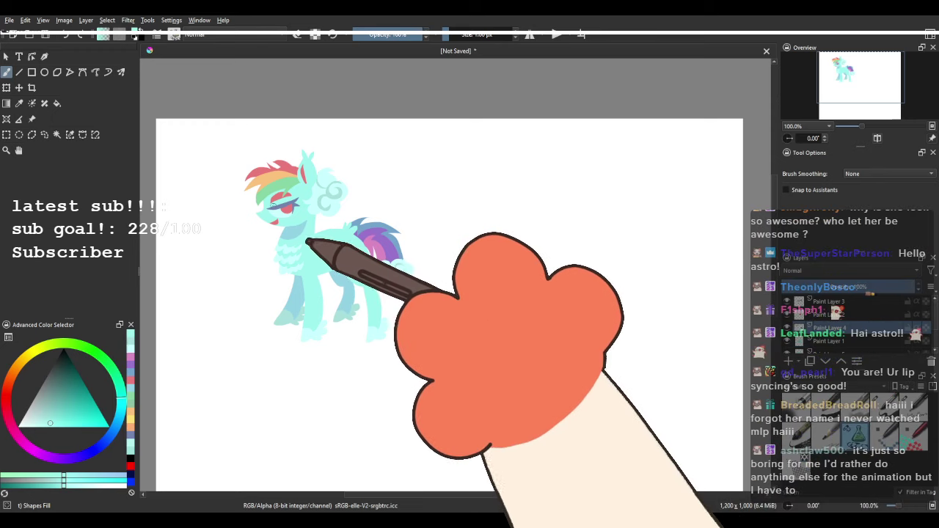
scroll(273, 205, "up", 2)
scroll(275, 209, "down", 4)
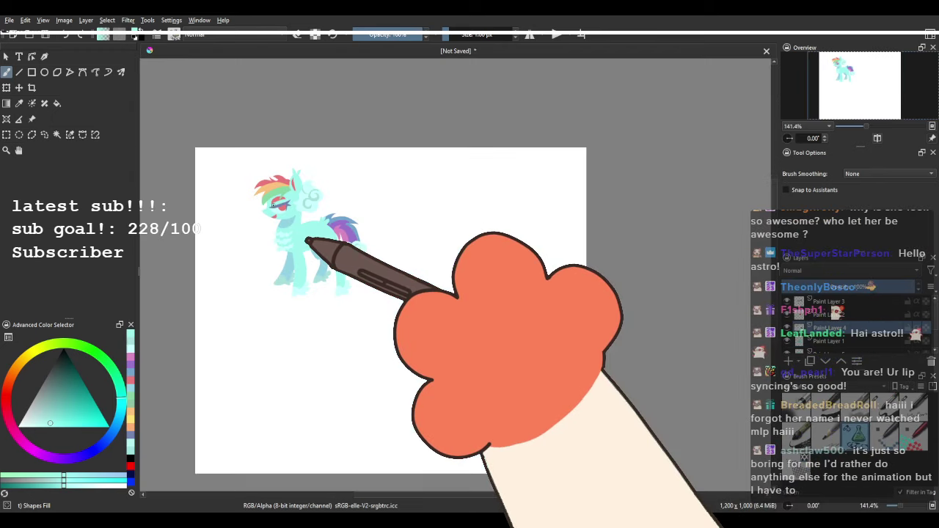
scroll(279, 217, "up", 2)
scroll(283, 224, "down", 3)
scroll(288, 229, "up", 2)
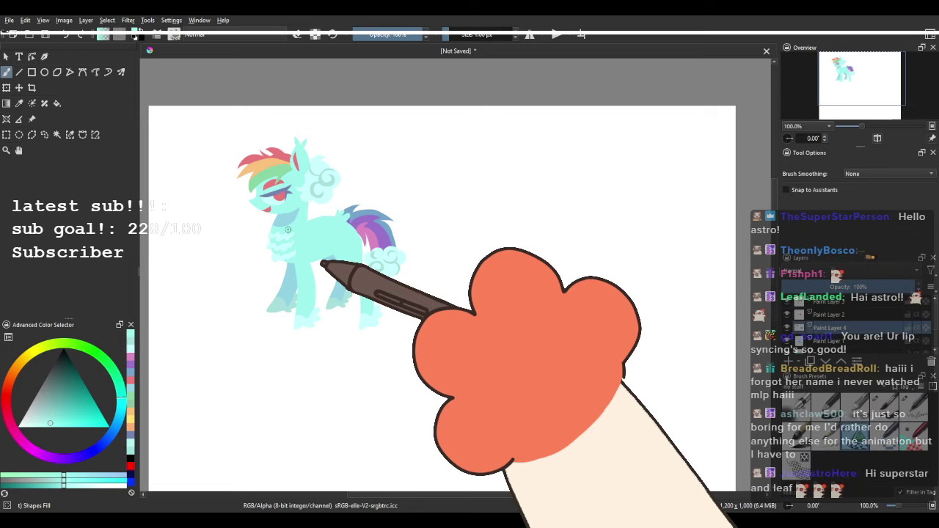
left_click_drag(407, 237, 339, 226)
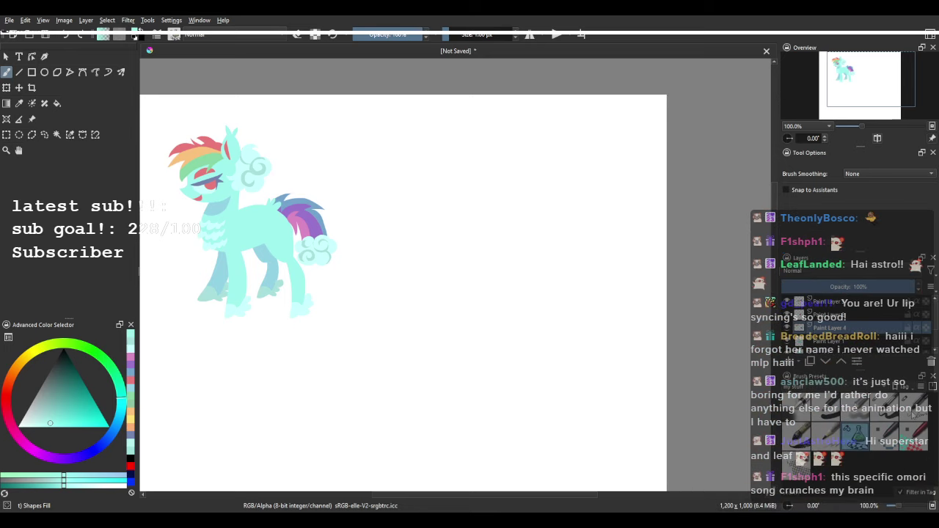
Switch to the Ink-1 Precision brush with black and handwrite "when" on the blank canvas beside the pony.
left_click(914, 415)
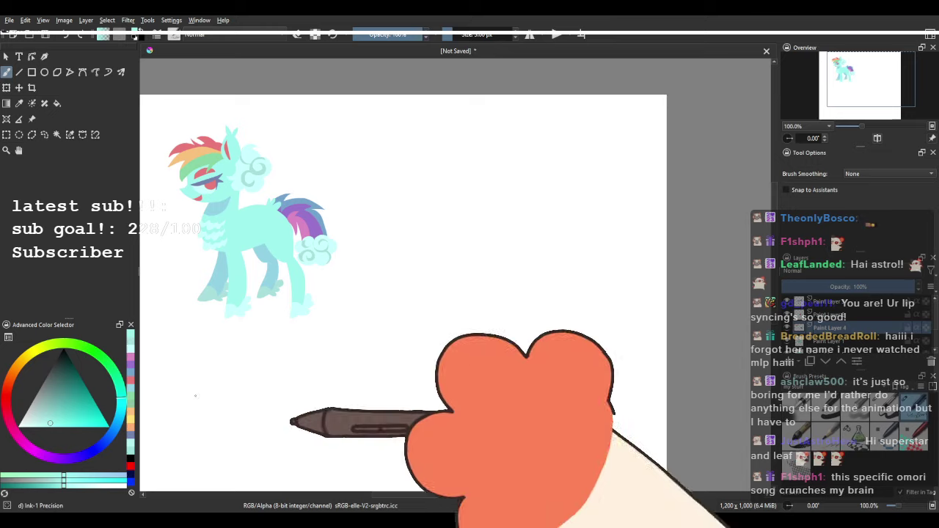
left_click_drag(74, 401, 64, 349)
scroll(474, 225, "up", 4)
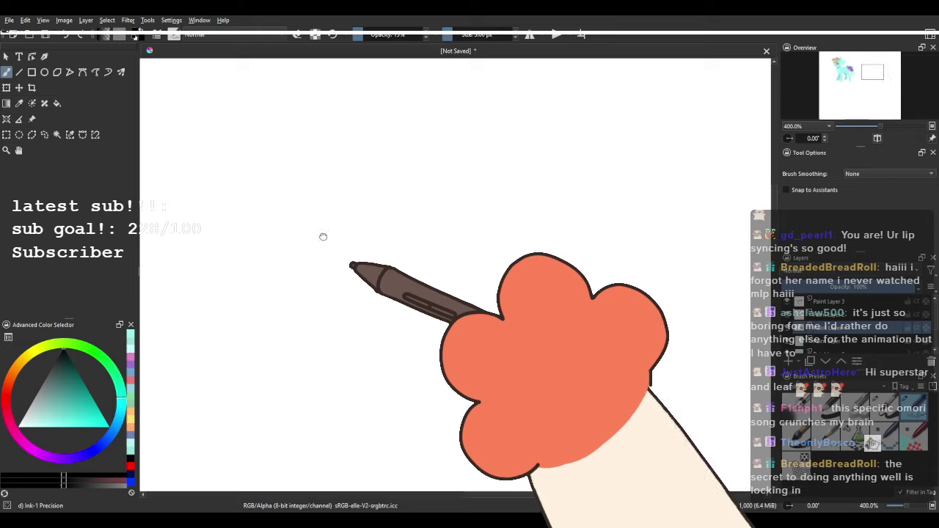
mouse_move(275, 198)
left_mouse_down()
mouse_move(297, 203)
mouse_move(300, 180)
mouse_move(317, 204)
mouse_move(331, 190)
mouse_move(357, 209)
left_mouse_up()
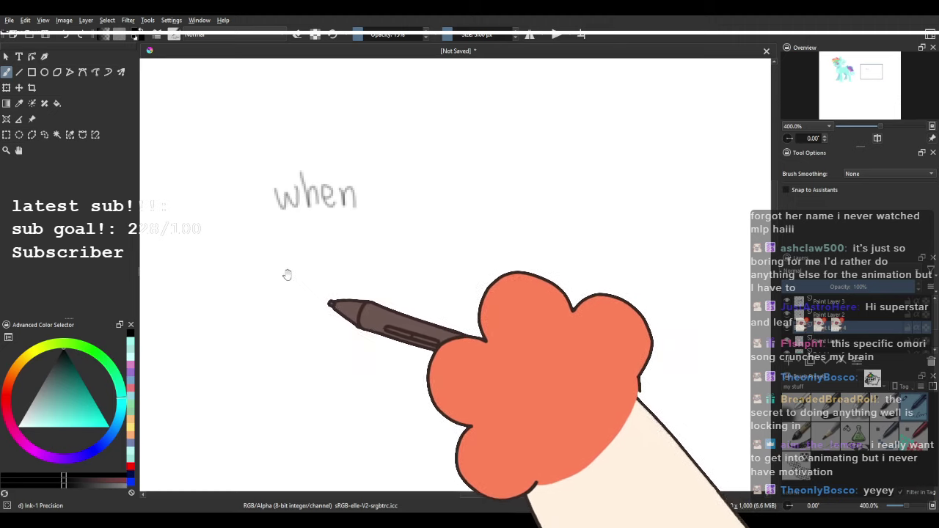
Sketch a narrow oval mouth and a wide bowl-shaped open mouth with a curved upper-teeth line below the handwritten word.
left_click_drag(287, 275, 263, 235)
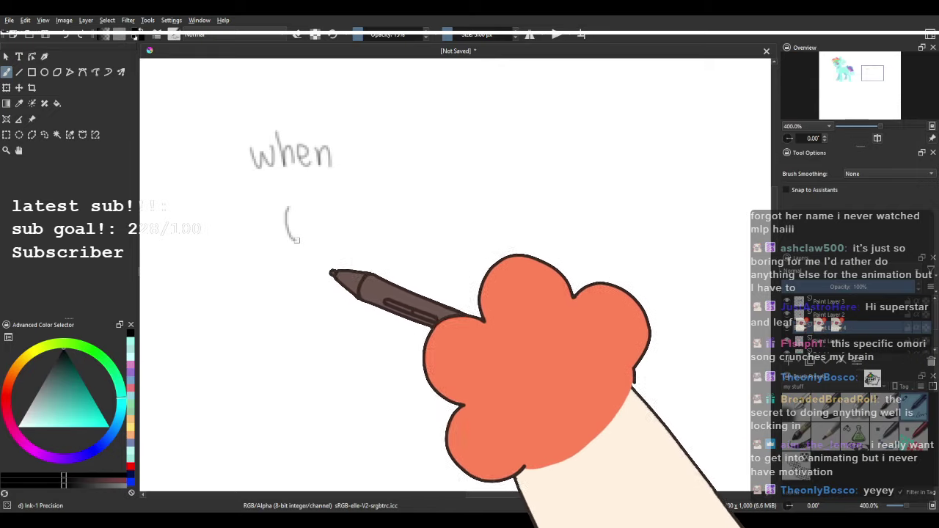
left_click_drag(359, 207, 362, 243)
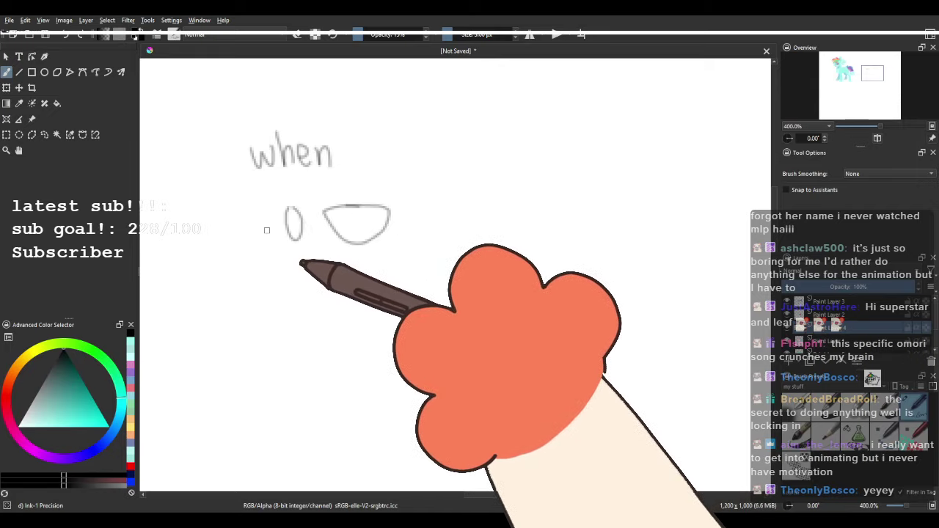
left_click_drag(327, 212, 389, 212)
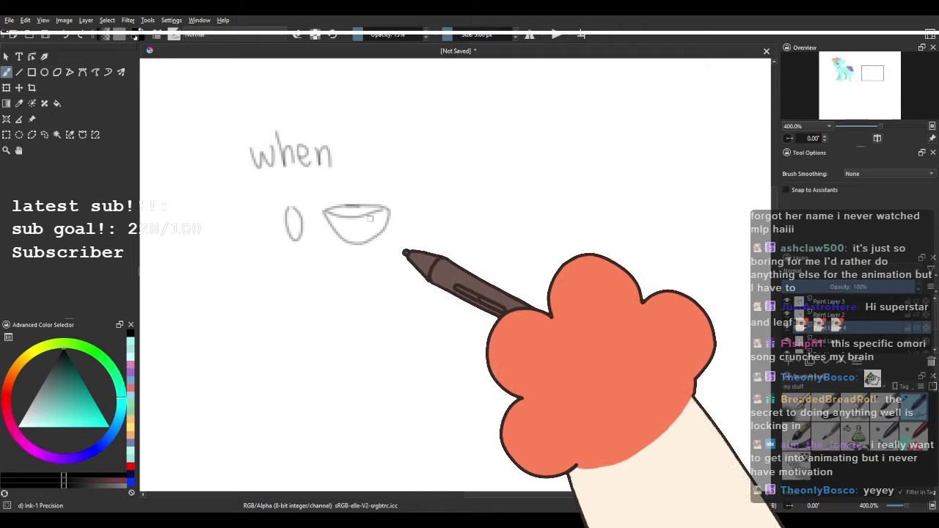
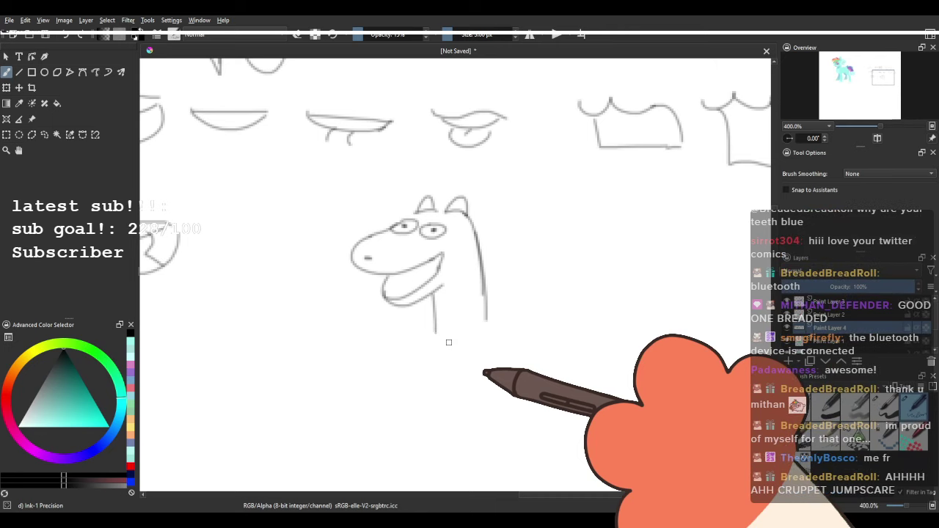
scroll(455, 304, "down", 3)
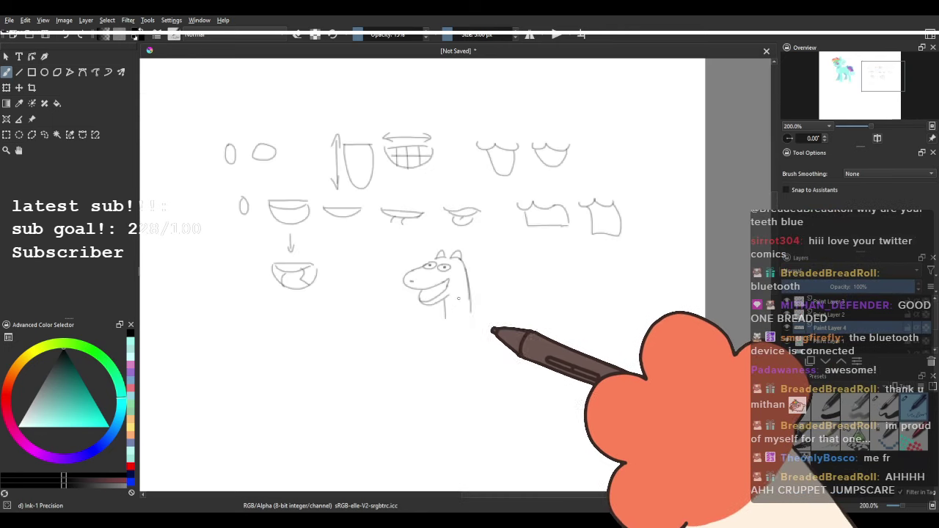
scroll(413, 204, "down", 2)
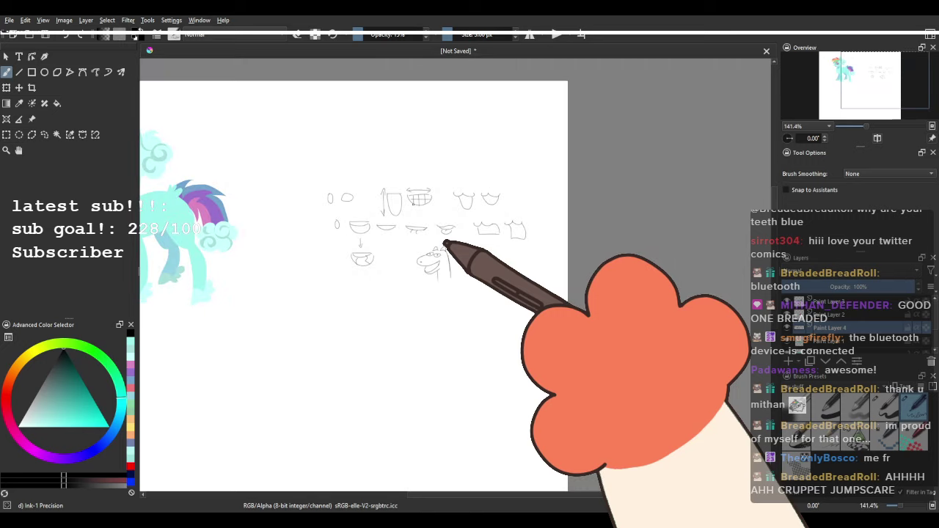
Sketch a row of three open mouths beside the horse-head doodle: a shallow bowl, a deep bowl and a tilted smile.
scroll(413, 205, "up", 4)
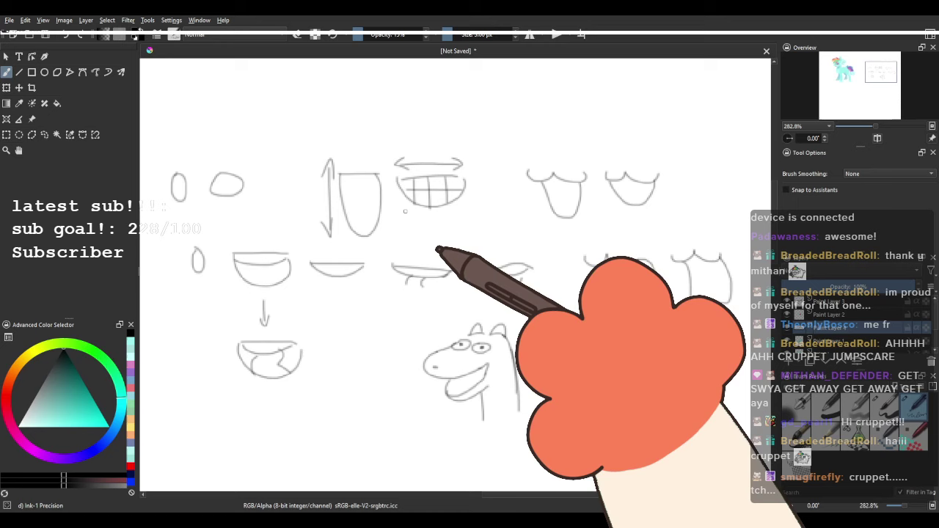
scroll(404, 211, "down", 2)
scroll(441, 224, "up", 5)
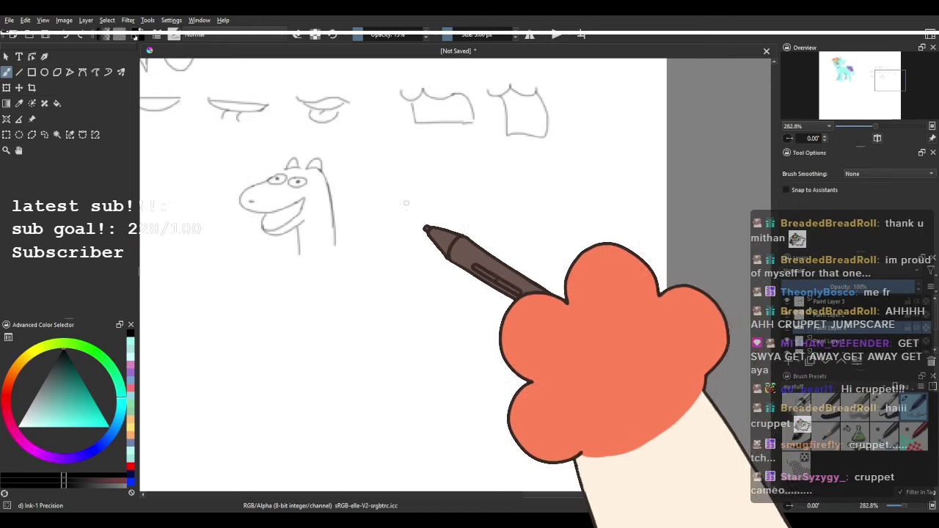
left_click_drag(460, 235, 425, 232)
mouse_move(326, 226)
left_mouse_down()
mouse_move(450, 216)
mouse_move(387, 218)
left_mouse_up()
left_click_drag(463, 228, 522, 224)
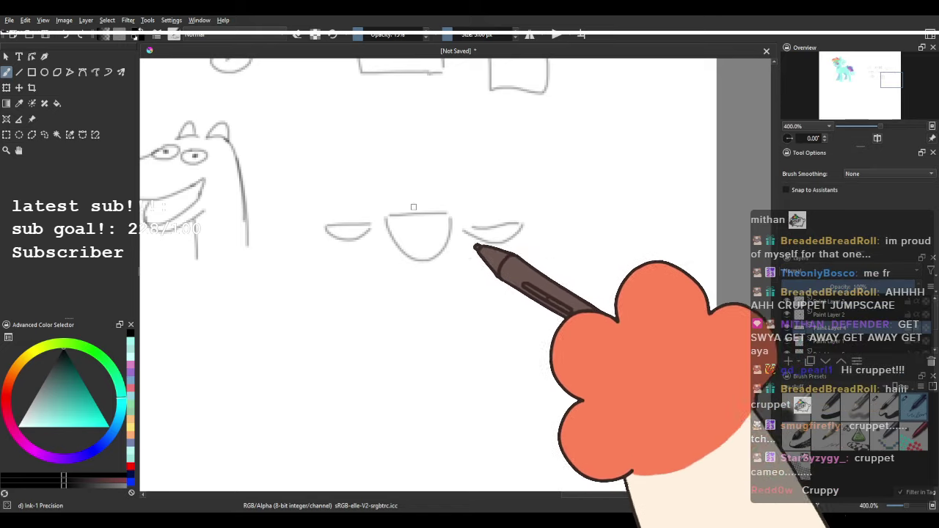
Sketch a second row of four mouths below the first: a shallow one, a deep bowl, a wide bowl and a small one.
left_click_drag(352, 273, 355, 248)
left_click_drag(305, 295, 465, 300)
mouse_move(384, 289)
left_mouse_down()
mouse_move(467, 288)
mouse_move(493, 309)
mouse_move(559, 292)
left_mouse_up()
mouse_move(476, 293)
left_mouse_down()
mouse_move(521, 289)
mouse_move(614, 304)
mouse_move(581, 296)
mouse_move(639, 297)
left_mouse_up()
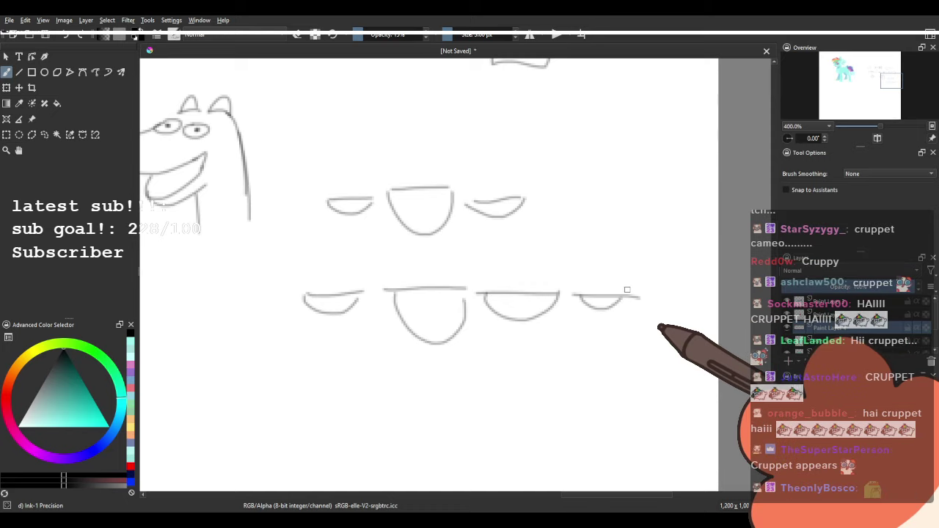
Sketch three similar shallow, slightly open mouths in a spaced row below the horse-head doodle.
left_click_drag(195, 308, 335, 298)
left_click_drag(182, 213, 357, 176)
mouse_move(266, 255)
left_mouse_down()
mouse_move(312, 257)
mouse_move(298, 254)
left_mouse_up()
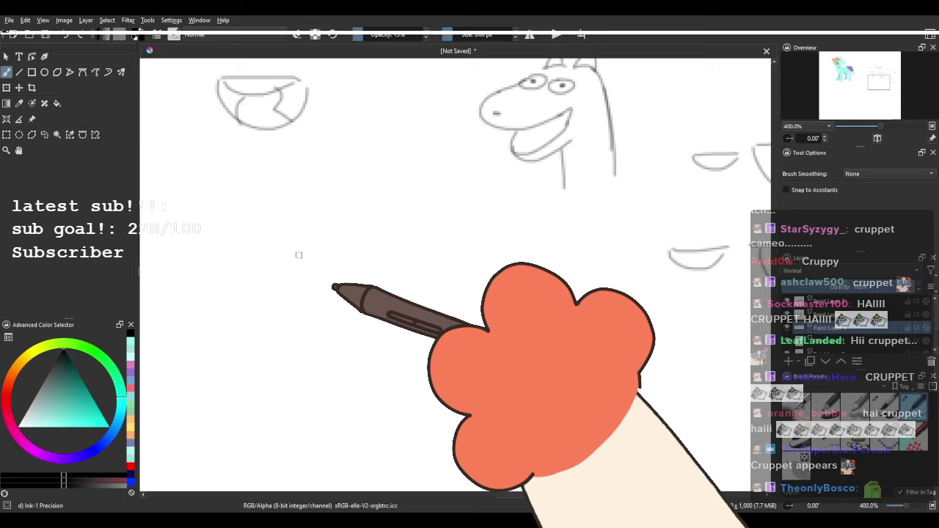
mouse_move(385, 190)
left_mouse_down()
mouse_move(286, 216)
mouse_move(369, 220)
left_mouse_up()
left_click_drag(258, 276, 327, 272)
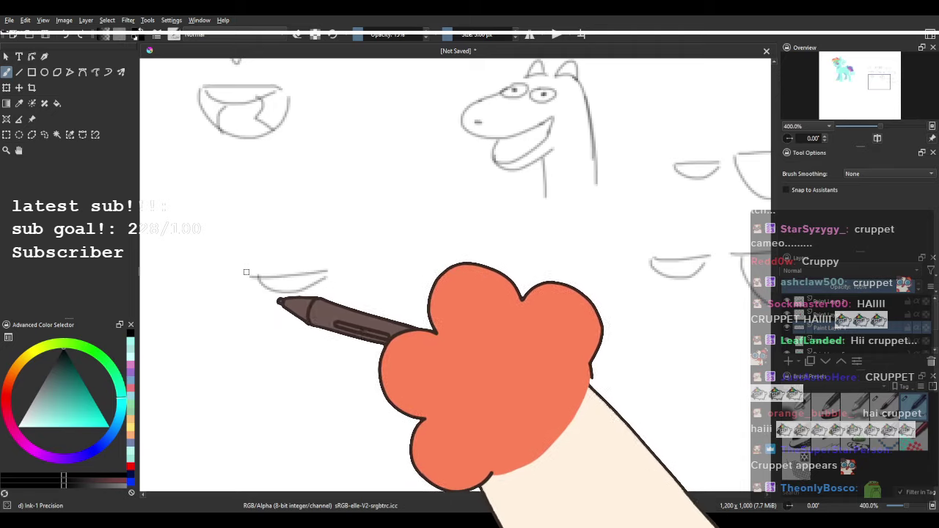
mouse_move(416, 279)
left_mouse_down()
mouse_move(369, 275)
mouse_move(429, 267)
mouse_move(548, 282)
left_mouse_up()
left_click_drag(473, 272, 555, 272)
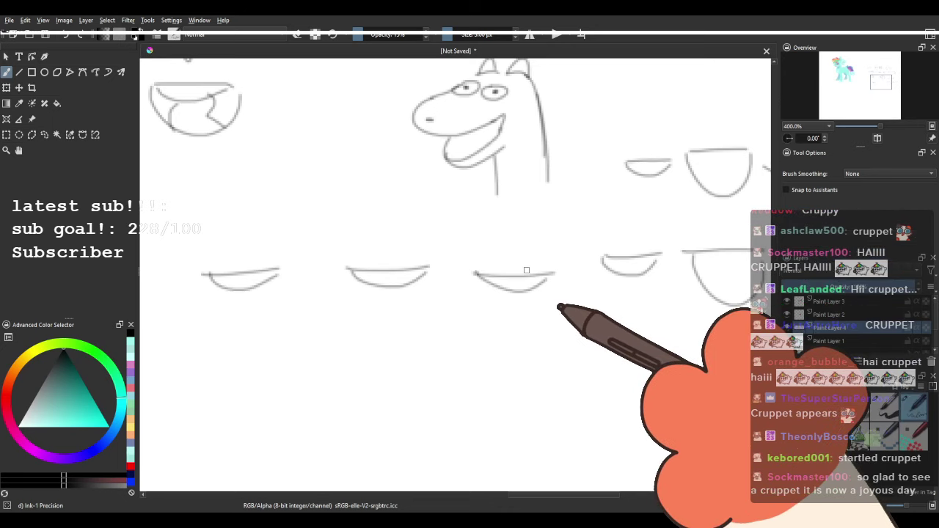
Examine the rows of sketched mouth shapes up close and as a whole.
left_click_drag(445, 231, 289, 228)
left_click_drag(534, 172, 383, 209)
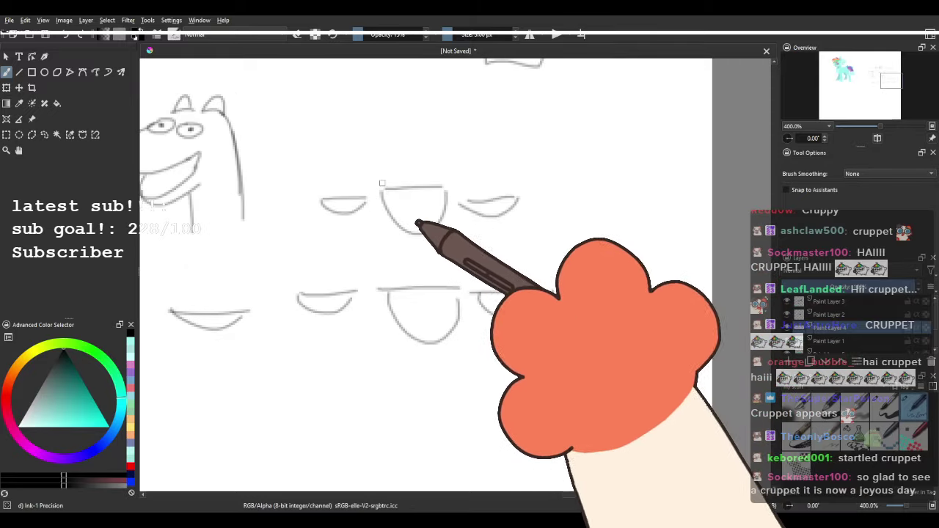
left_click_drag(335, 230, 556, 211)
left_click_drag(309, 216, 509, 170)
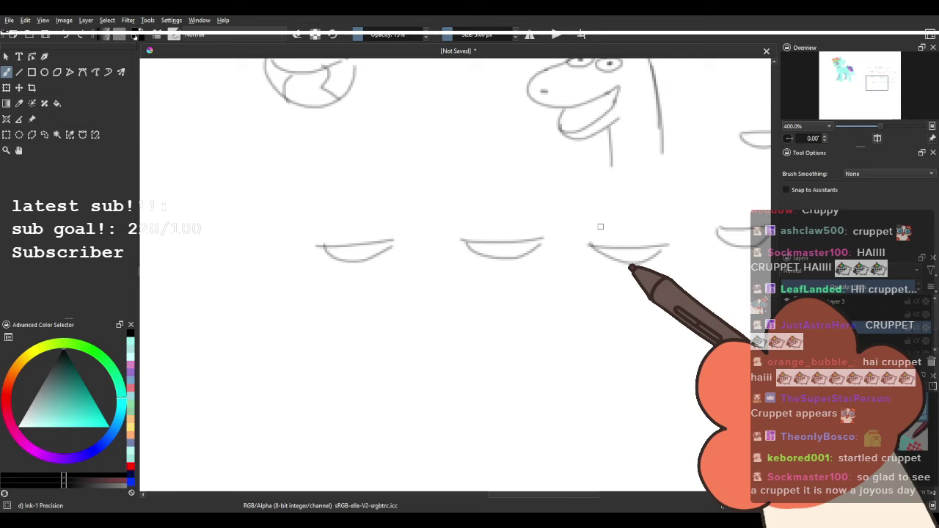
scroll(601, 226, "down", 3)
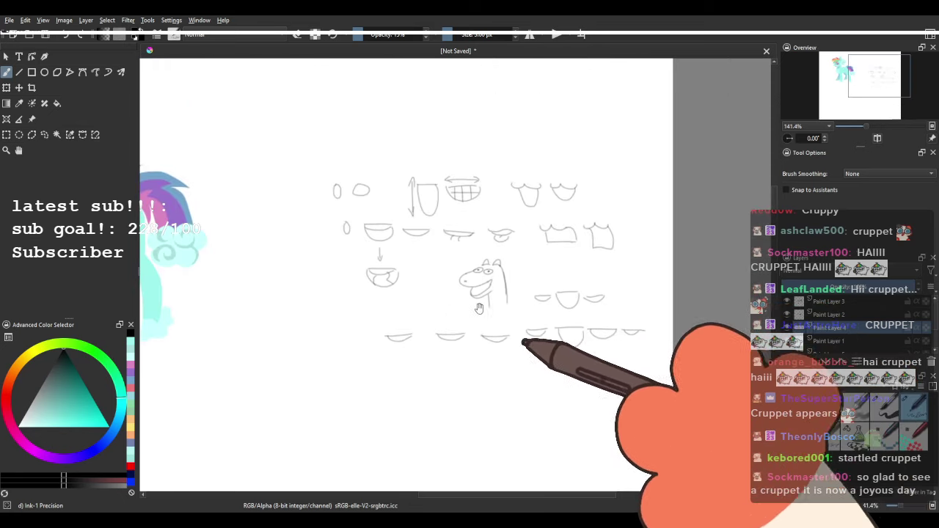
left_click_drag(479, 309, 584, 298)
Lasso all the mouth-shape sketches and the horse-head doodle and clear them from the canvas.
left_click(884, 408)
left_click_drag(444, 253, 232, 237)
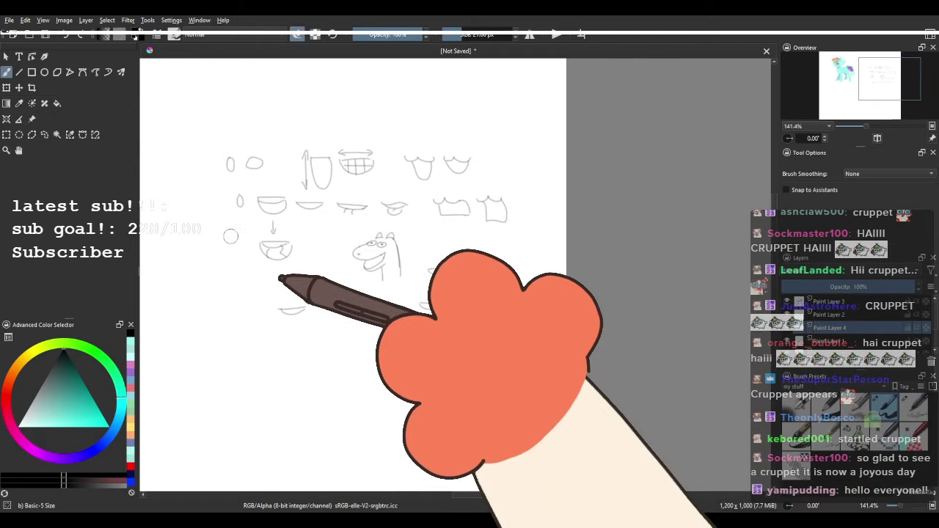
left_click(44, 135)
mouse_move(243, 97)
left_mouse_down()
mouse_move(616, 322)
mouse_move(470, 76)
left_mouse_up()
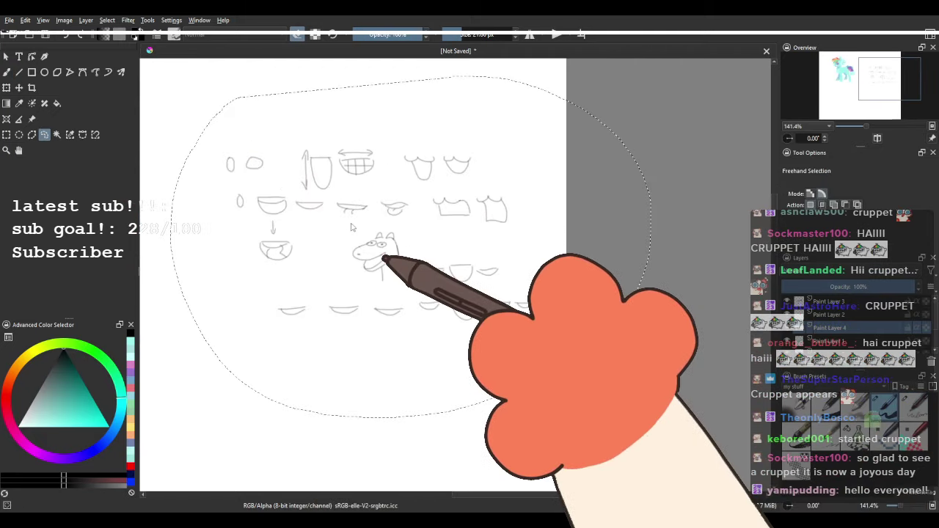
key("ctrl+c")
key("ctrl+v")
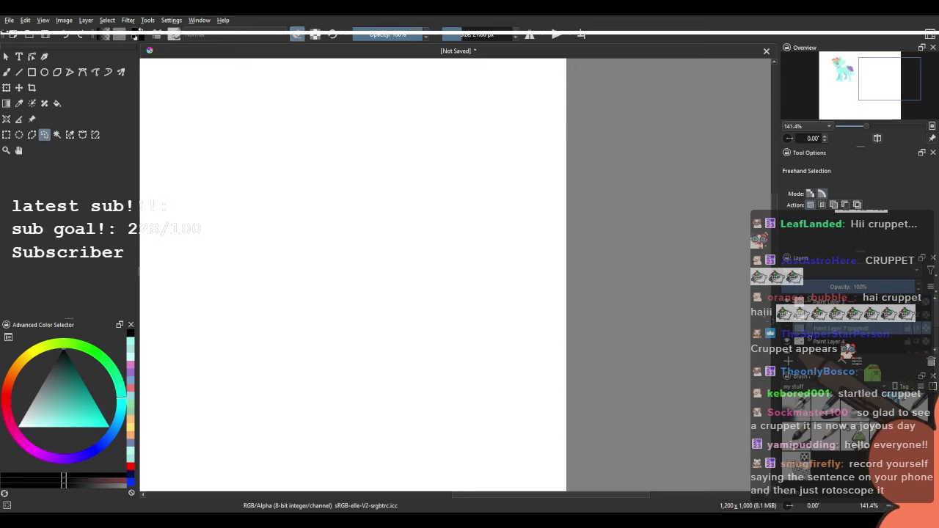
Switch back to freehand painting on the pony with the Shapes Fill brush and the pale cyan of the mane cloud.
scroll(530, 286, "down", 3)
left_click_drag(322, 260, 407, 258)
scroll(407, 258, "up", 2)
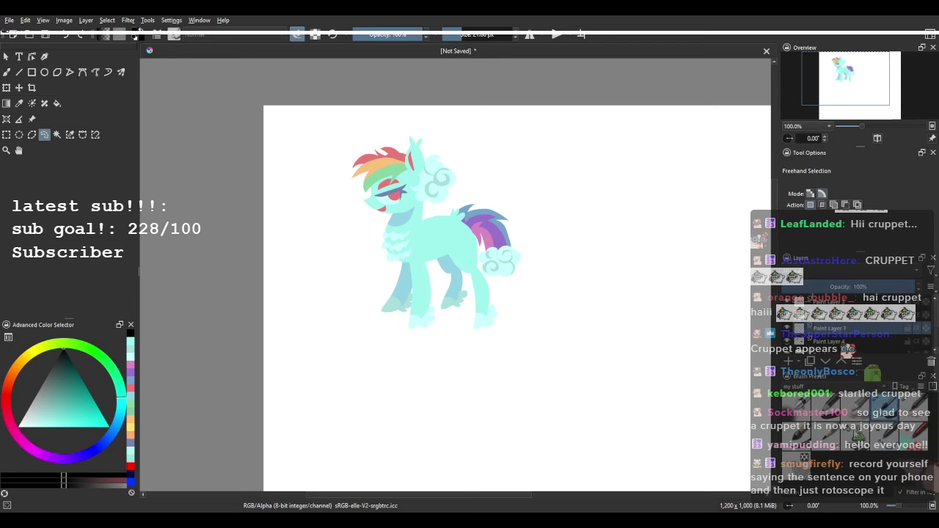
scroll(546, 244, "up", 2)
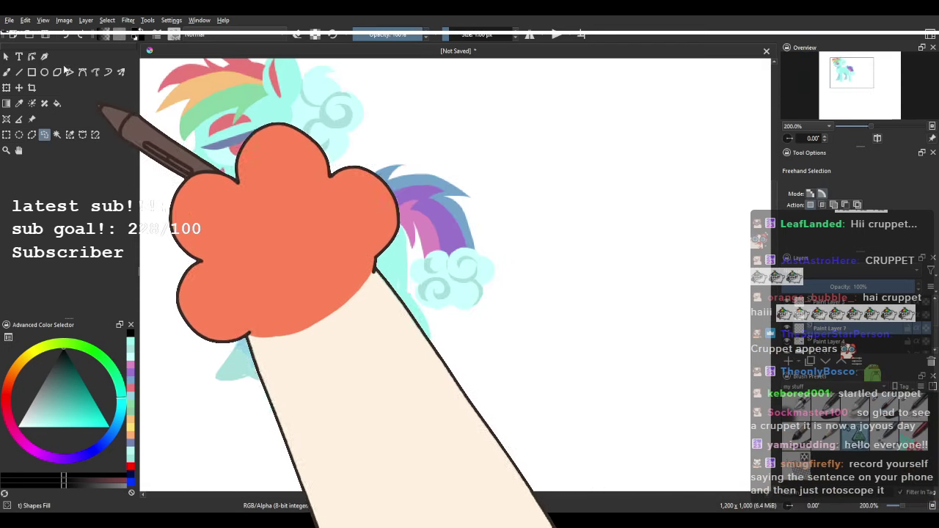
left_click(6, 72)
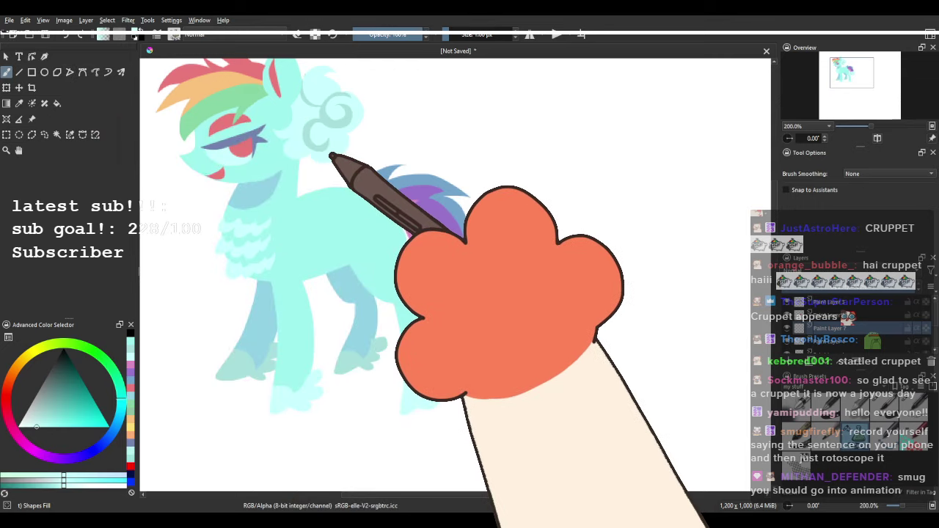
left_click_drag(328, 133, 318, 171)
mouse_move(343, 210)
left_mouse_down()
mouse_move(364, 227)
mouse_move(365, 245)
left_mouse_up()
mouse_move(335, 278)
left_mouse_down()
mouse_move(413, 126)
mouse_move(451, 124)
left_mouse_up()
key("ctrl+z")
mouse_move(314, 275)
left_mouse_down()
mouse_move(401, 115)
mouse_move(477, 78)
mouse_move(424, 118)
left_mouse_up()
key("ctrl+z")
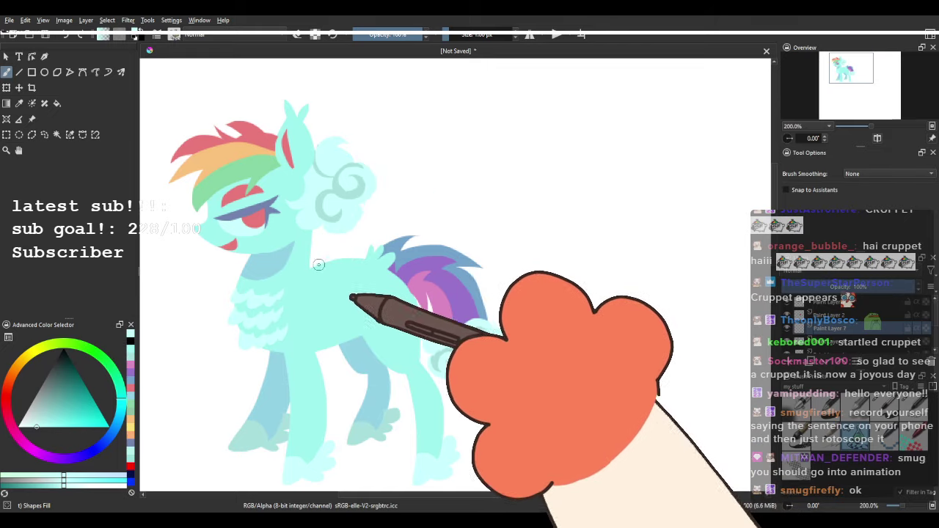
Paint the pale cyan arm of a raised wing, curving from the pony's shoulder up behind the mane cloud to a pointed tip.
mouse_move(349, 242)
left_mouse_down()
mouse_move(404, 146)
mouse_move(486, 91)
left_mouse_up()
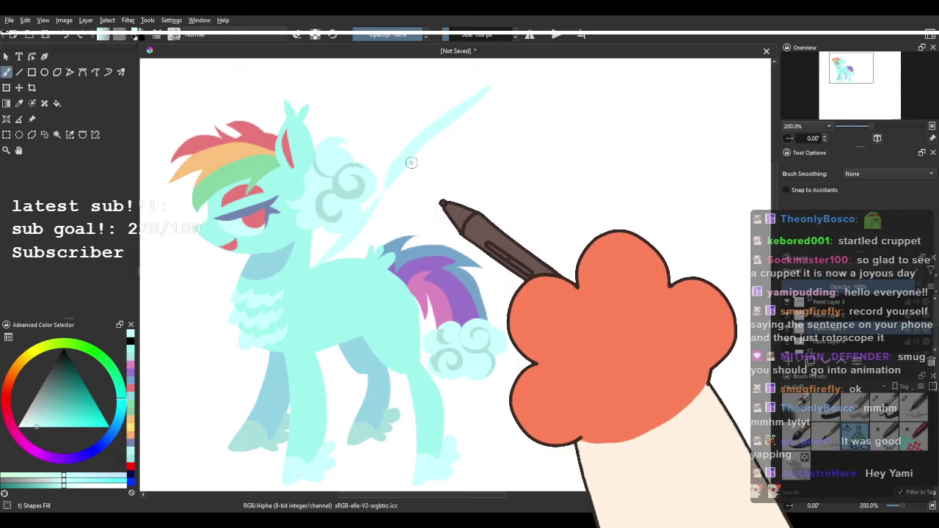
mouse_move(409, 162)
left_mouse_down()
mouse_move(344, 277)
mouse_move(295, 290)
mouse_move(345, 261)
mouse_move(308, 284)
mouse_move(332, 260)
mouse_move(388, 138)
mouse_move(477, 81)
mouse_move(499, 79)
mouse_move(421, 139)
mouse_move(420, 191)
mouse_move(335, 276)
mouse_move(440, 235)
mouse_move(525, 162)
left_mouse_up()
key("ctrl+z")
key("ctrl+z")
left_click_drag(493, 243, 447, 204)
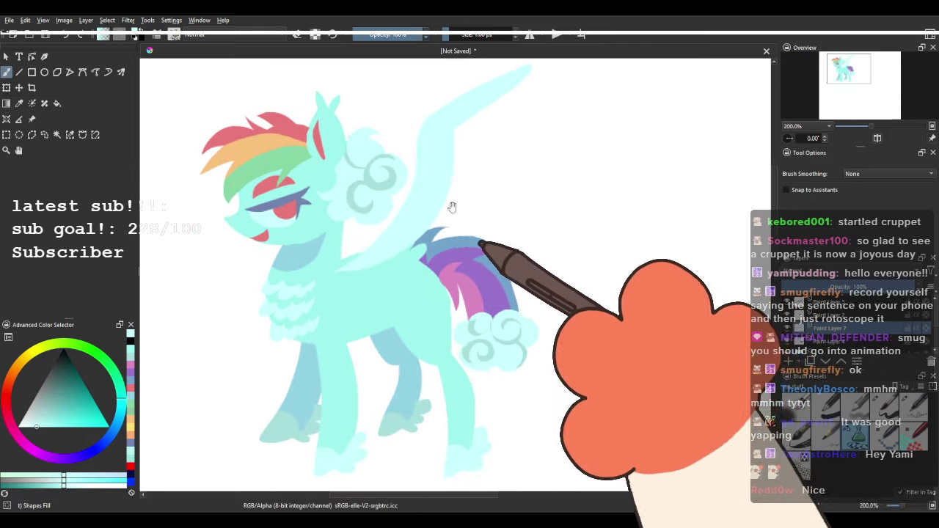
left_click_drag(663, 262, 658, 307)
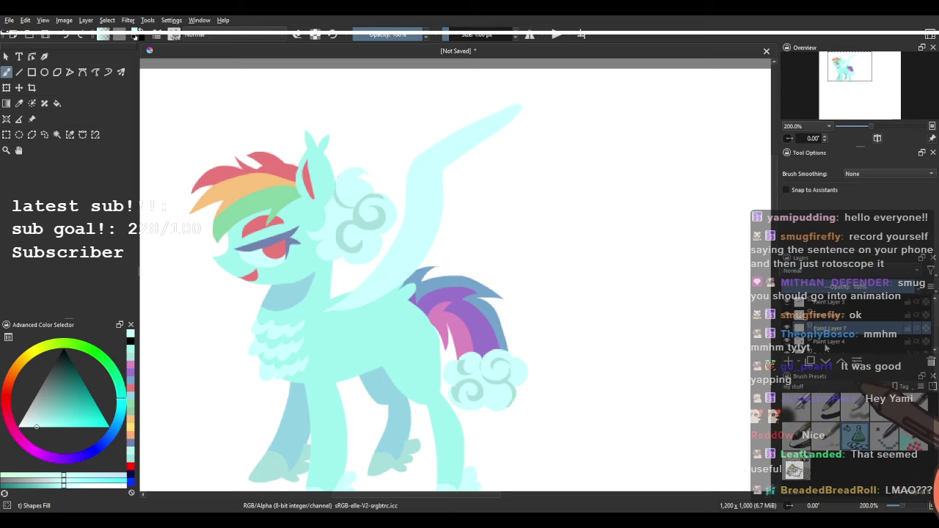
Add a paint layer below the wing arm and paint long pointed feathers in the red picked from the fringe.
left_click(789, 361)
left_click_drag(476, 205, 485, 227)
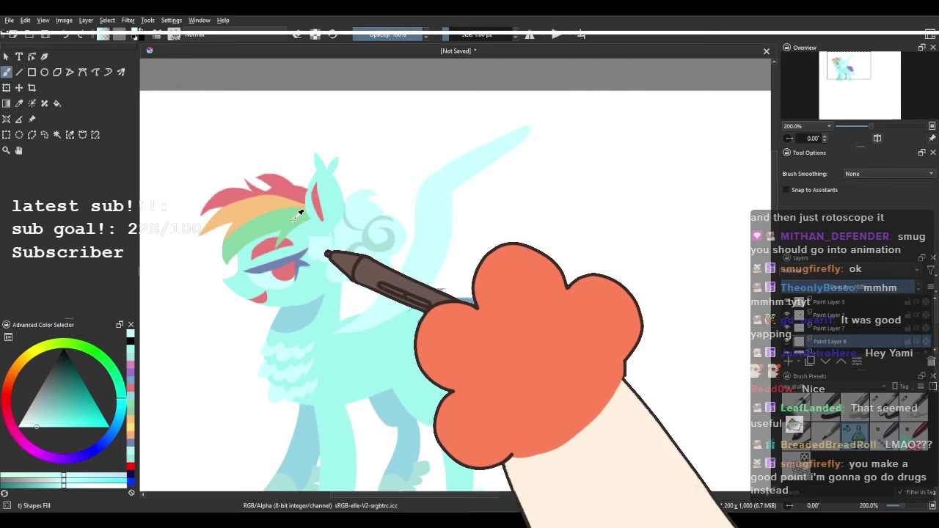
left_click(300, 189, "ctrl")
left_click_drag(273, 257, 347, 78)
mouse_move(372, 209)
left_mouse_down()
mouse_move(293, 153)
mouse_move(309, 258)
mouse_move(350, 286)
mouse_move(459, 308)
mouse_move(507, 297)
mouse_move(515, 222)
mouse_move(537, 208)
mouse_move(438, 172)
mouse_move(343, 192)
mouse_move(287, 173)
left_mouse_up()
left_click_drag(791, 141, 795, 139)
left_click(794, 138)
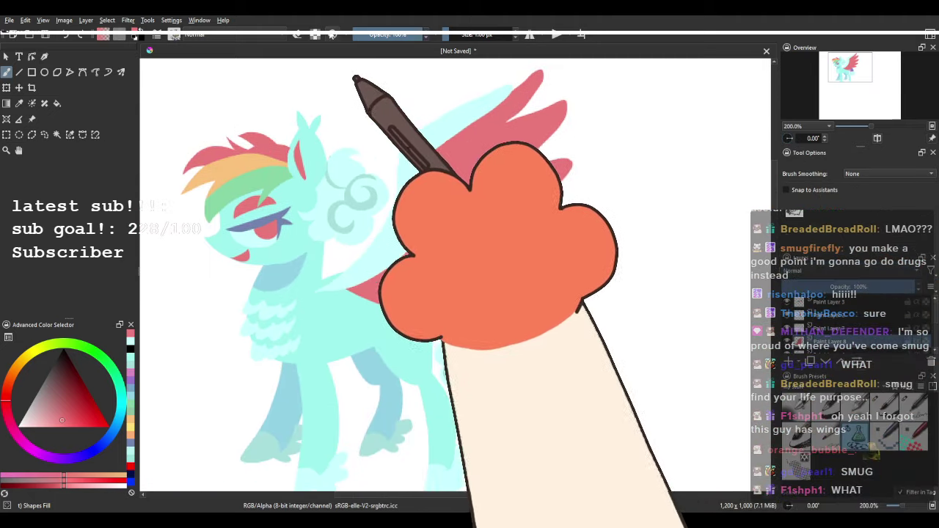
Paint a layer of shorter feathers over the red ones in the orange picked from the fringe, leaving the red tips exposed.
left_click(237, 156, "ctrl")
mouse_move(502, 121)
left_mouse_down()
mouse_move(428, 159)
mouse_move(431, 126)
mouse_move(480, 120)
mouse_move(436, 157)
mouse_move(488, 152)
mouse_move(432, 197)
mouse_move(484, 195)
mouse_move(477, 244)
left_mouse_up()
left_click(315, 35)
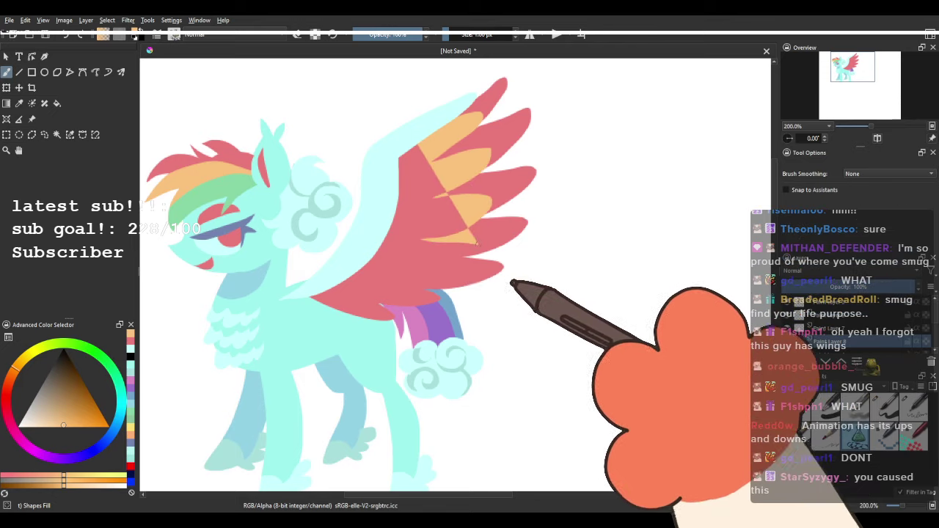
mouse_move(425, 150)
left_mouse_down()
mouse_move(405, 278)
mouse_move(385, 303)
left_mouse_up()
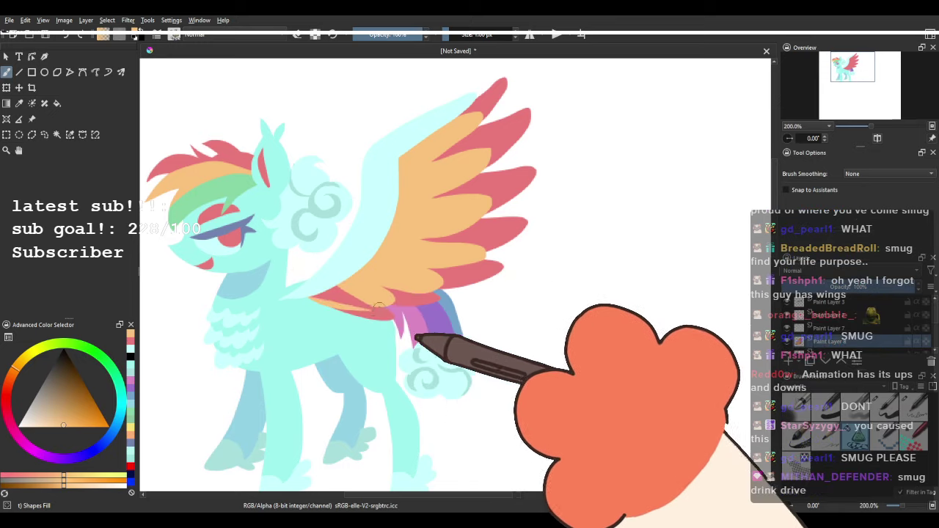
mouse_move(353, 212)
left_mouse_down()
mouse_move(377, 245)
mouse_move(406, 245)
left_mouse_up()
left_click_drag(539, 256, 525, 235)
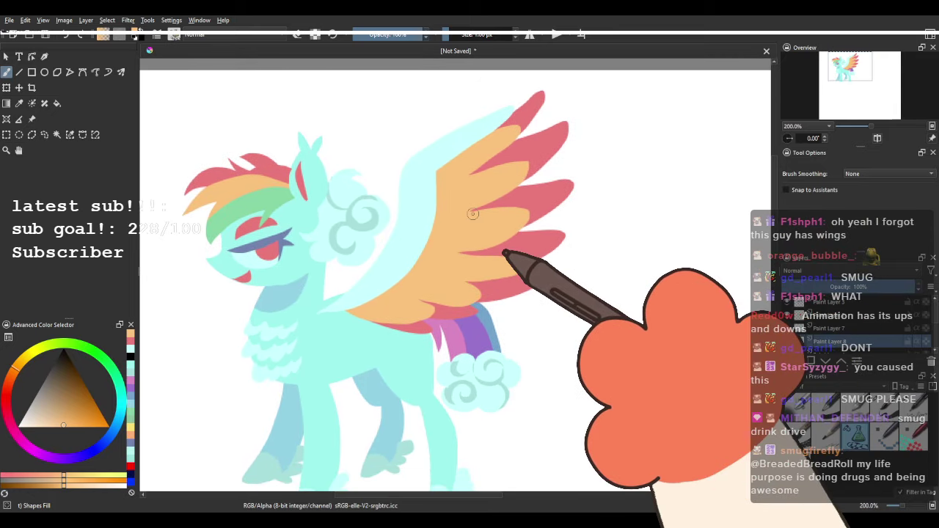
scroll(472, 213, "down", 3)
scroll(473, 213, "up", 3)
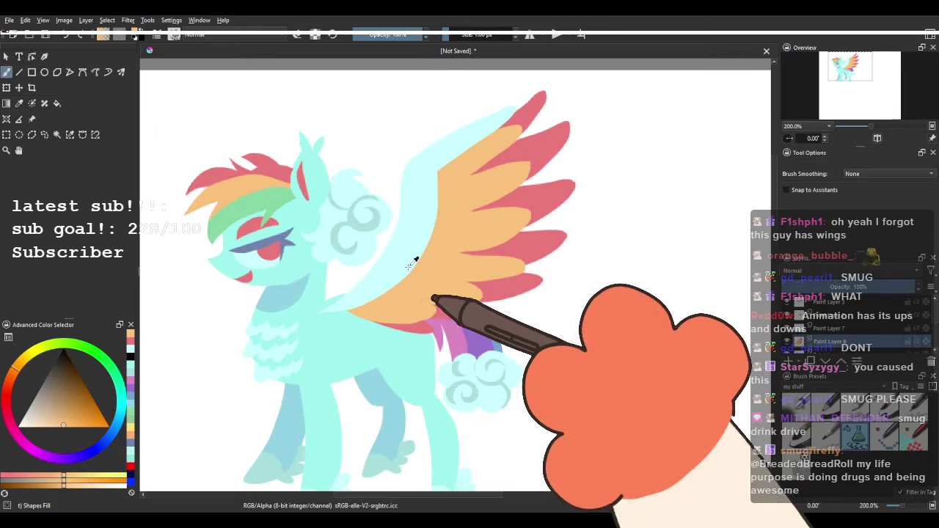
Paint the shortest row of feathers along the wing arm in the turquoise body colour, over the orange ones.
left_click(350, 338, "ctrl")
scroll(489, 283, "up", 1)
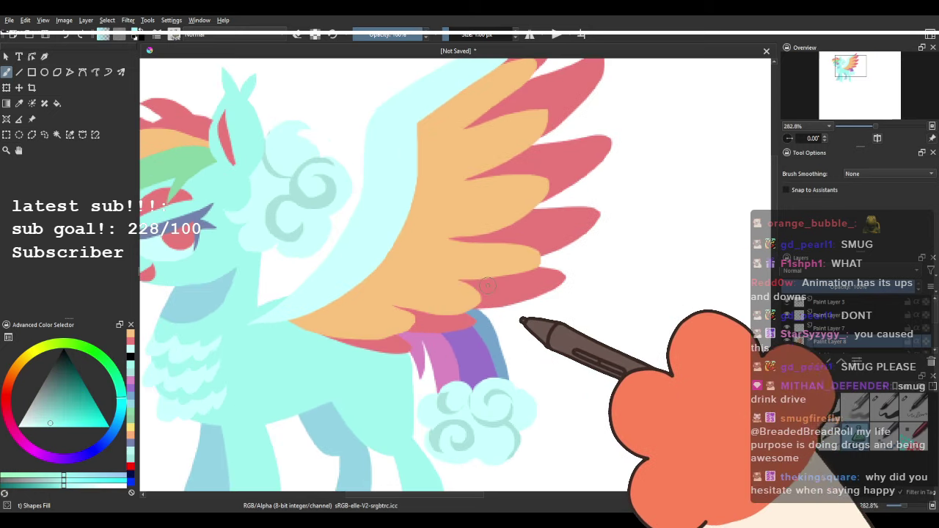
left_click_drag(345, 283, 312, 211)
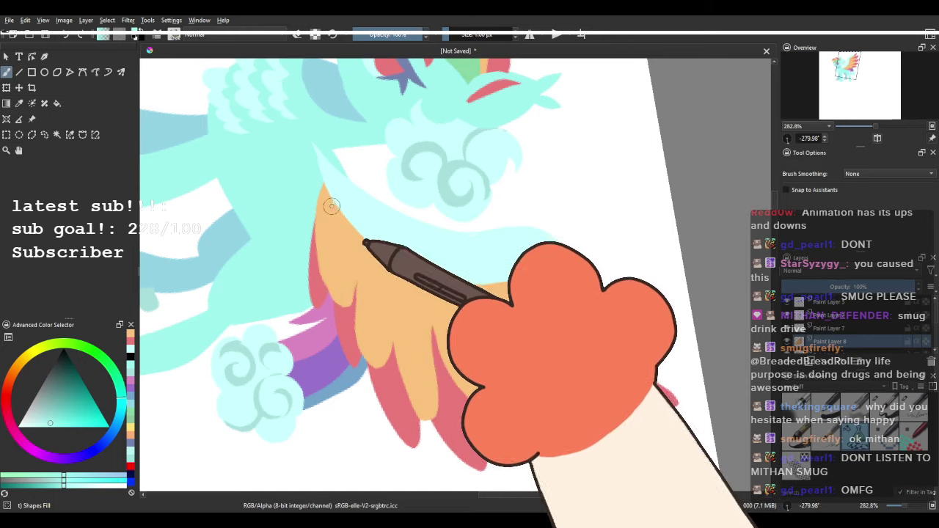
mouse_move(472, 281)
left_mouse_down()
mouse_move(555, 328)
mouse_move(525, 250)
mouse_move(350, 239)
mouse_move(336, 194)
mouse_move(361, 288)
mouse_move(368, 235)
mouse_move(405, 341)
mouse_move(408, 253)
mouse_move(447, 341)
mouse_move(441, 253)
mouse_move(489, 328)
mouse_move(492, 279)
mouse_move(516, 309)
mouse_move(533, 262)
left_mouse_up()
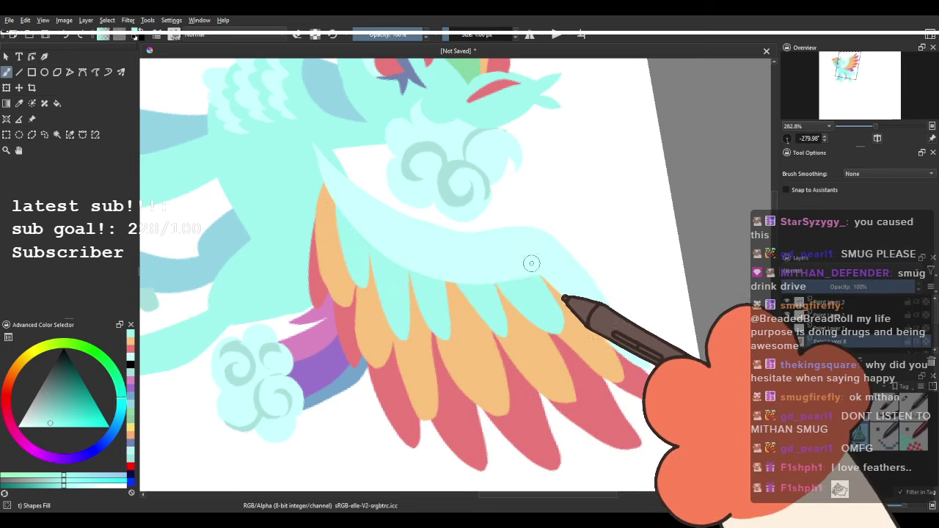
key("e")
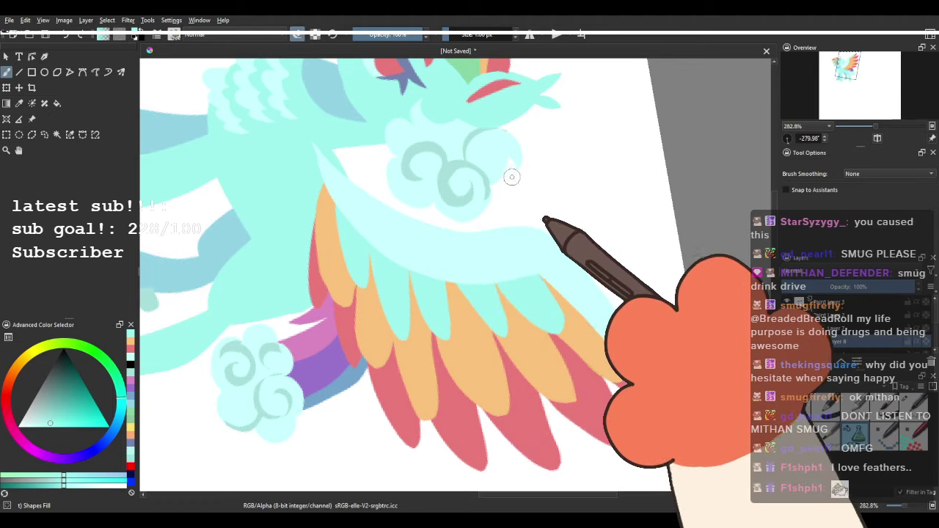
double_click(788, 140)
scroll(388, 143, "down", 4)
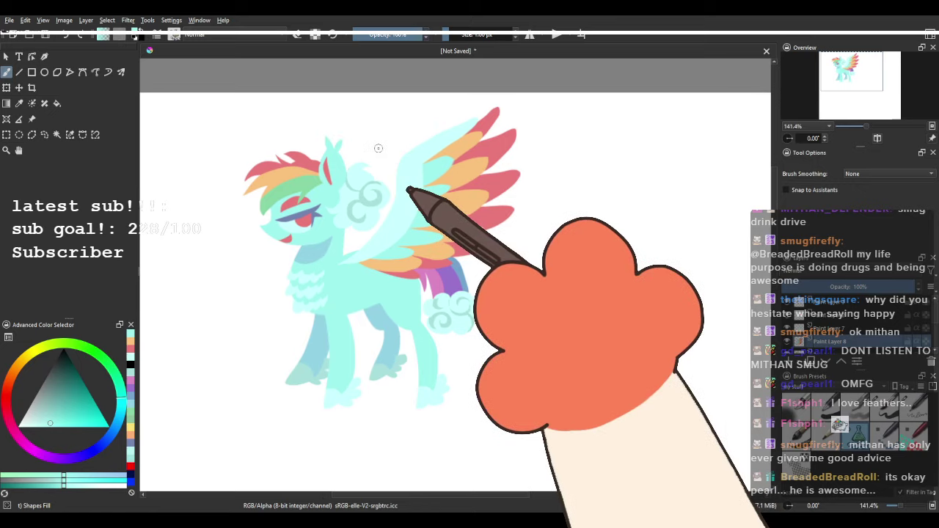
On a new layer just above the background, paint the far wing's arm behind the near wing in the mane curls' muted teal.
scroll(384, 156, "up", 3)
scroll(870, 334, "down", 2)
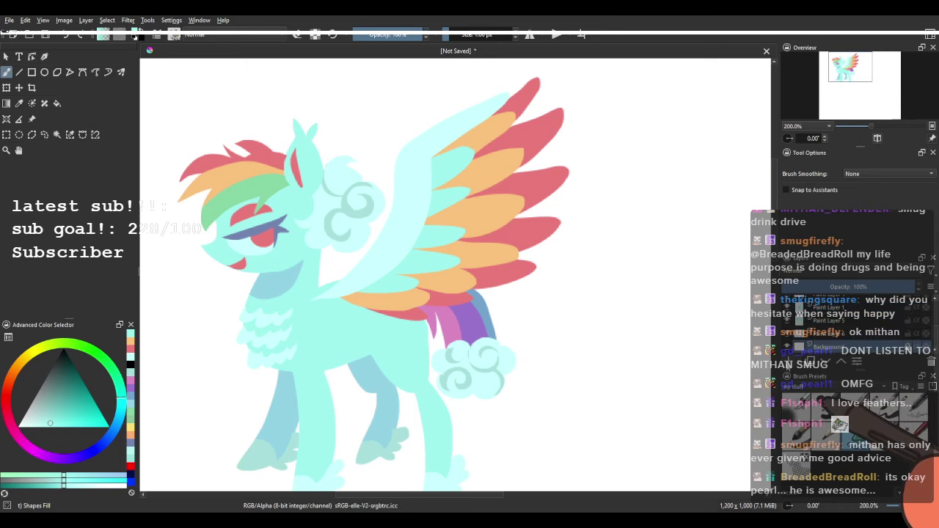
left_click_drag(298, 230, 313, 249)
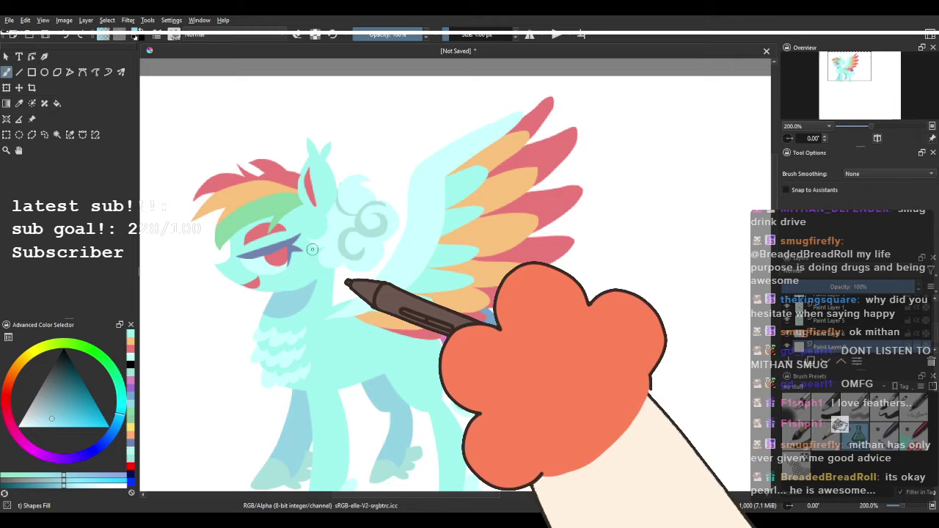
left_click(357, 225, "ctrl")
mouse_move(335, 288)
left_mouse_down()
mouse_move(422, 132)
mouse_move(472, 91)
mouse_move(457, 125)
mouse_move(428, 150)
mouse_move(468, 128)
mouse_move(384, 230)
mouse_move(401, 206)
left_mouse_up()
key("ctrl+z")
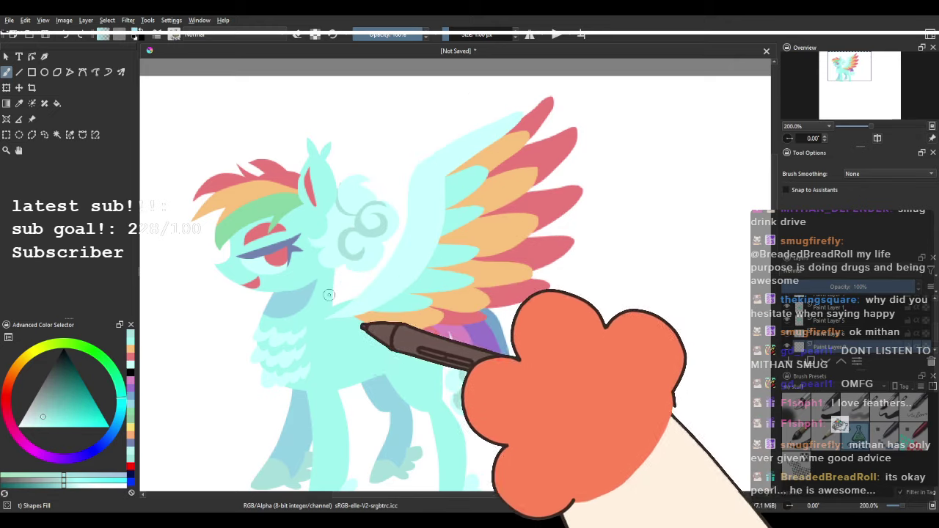
mouse_move(328, 296)
left_mouse_down()
mouse_move(421, 149)
mouse_move(486, 109)
mouse_move(339, 356)
left_mouse_up()
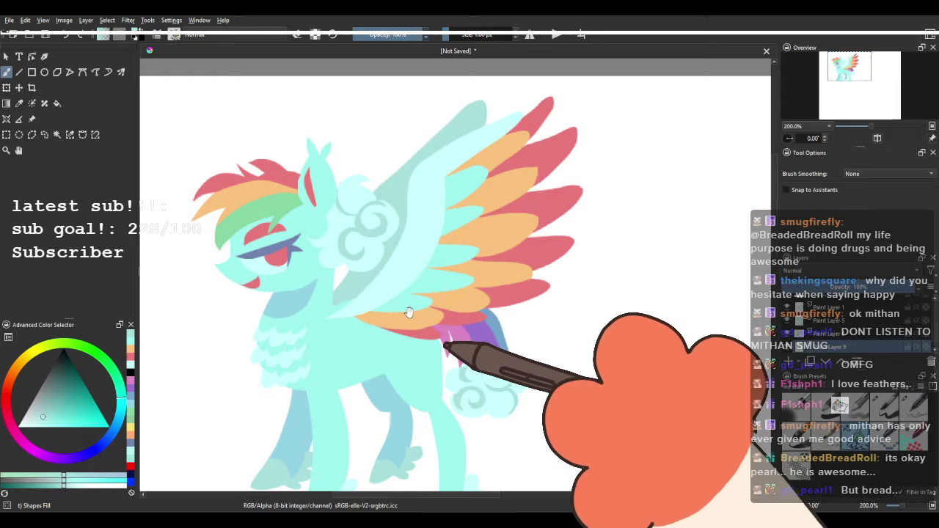
left_click_drag(409, 313, 405, 322)
key("ctrl+z")
mouse_move(328, 304)
left_mouse_down()
mouse_move(365, 197)
mouse_move(476, 90)
mouse_move(457, 149)
mouse_move(350, 360)
left_mouse_up()
scroll(300, 263, "down", 4)
key("1")
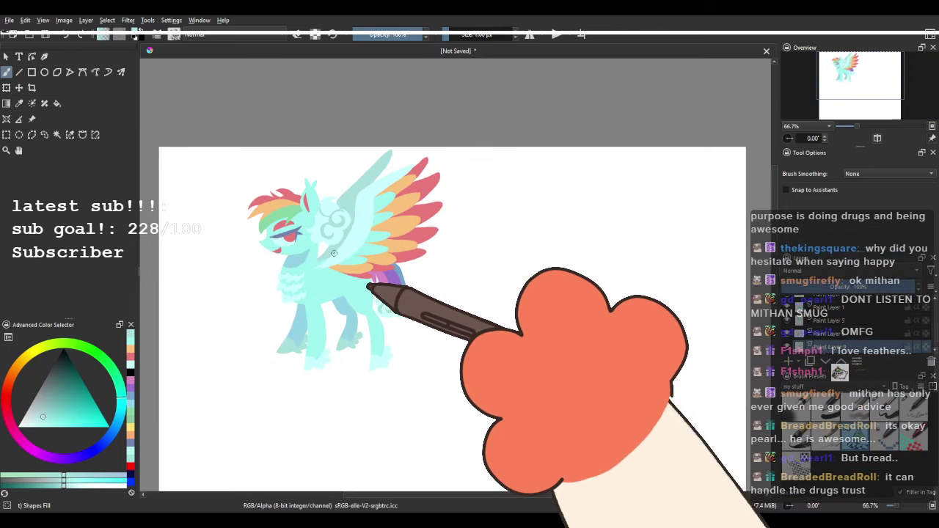
Add a new paint layer above the body and paint a small cloud on the flank in the wing arm's pale cyan.
scroll(361, 288, "up", 4)
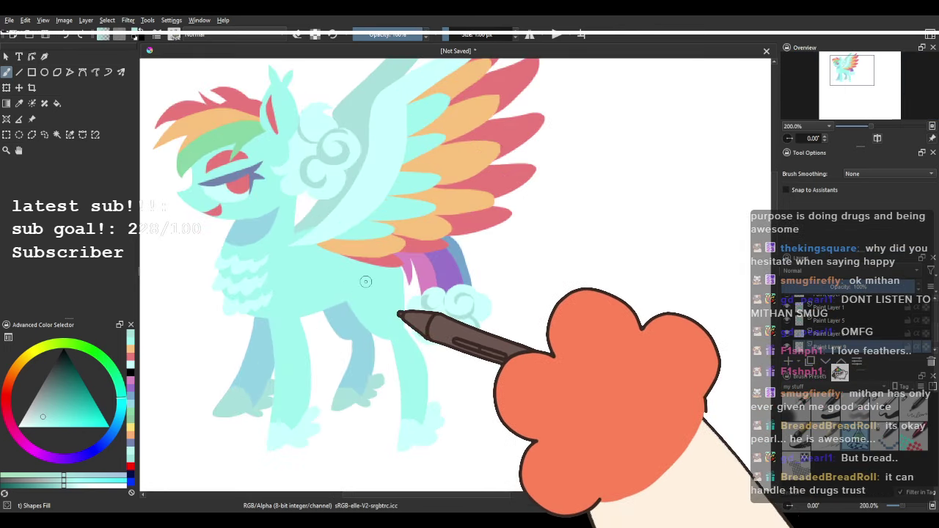
left_click(787, 320)
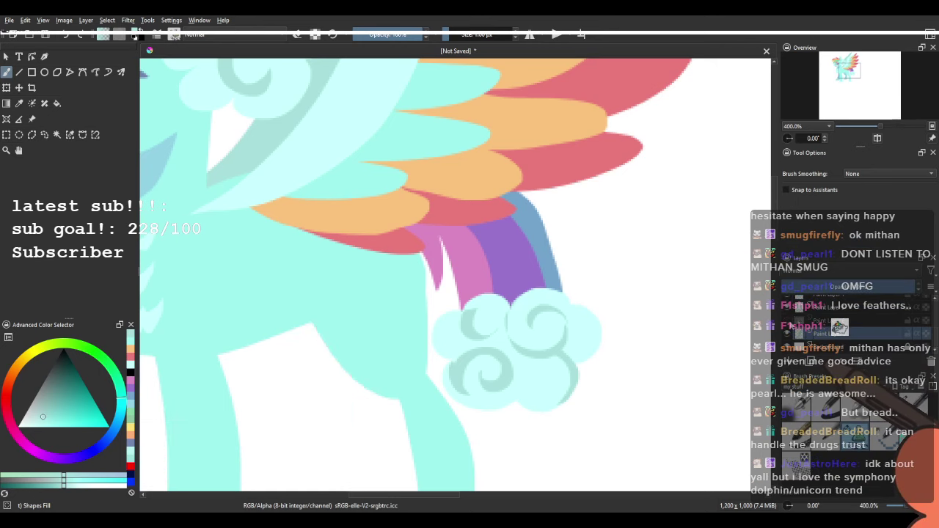
left_click(787, 321)
left_click(787, 309)
left_click(792, 311)
left_click(792, 311)
left_click(792, 312)
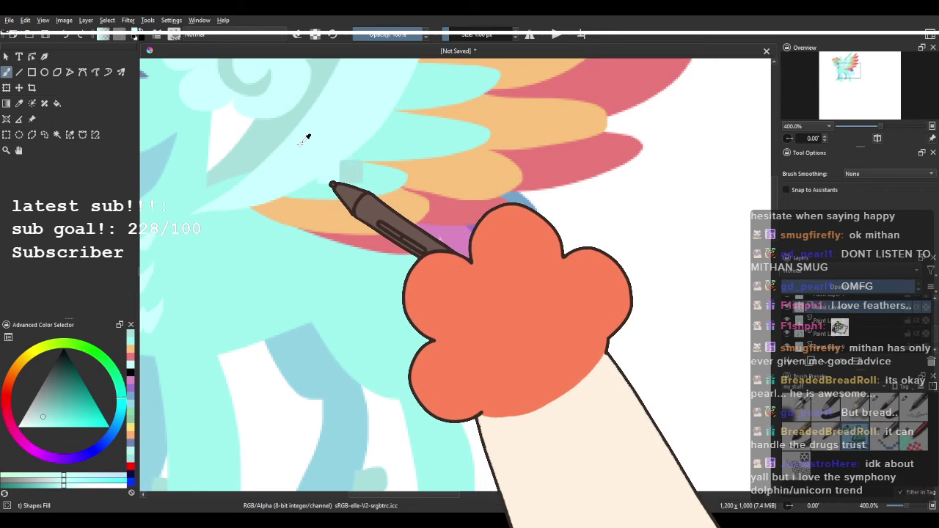
scroll(367, 272, "up", 1)
mouse_move(381, 253)
left_mouse_down()
mouse_move(383, 244)
mouse_move(320, 265)
left_mouse_up()
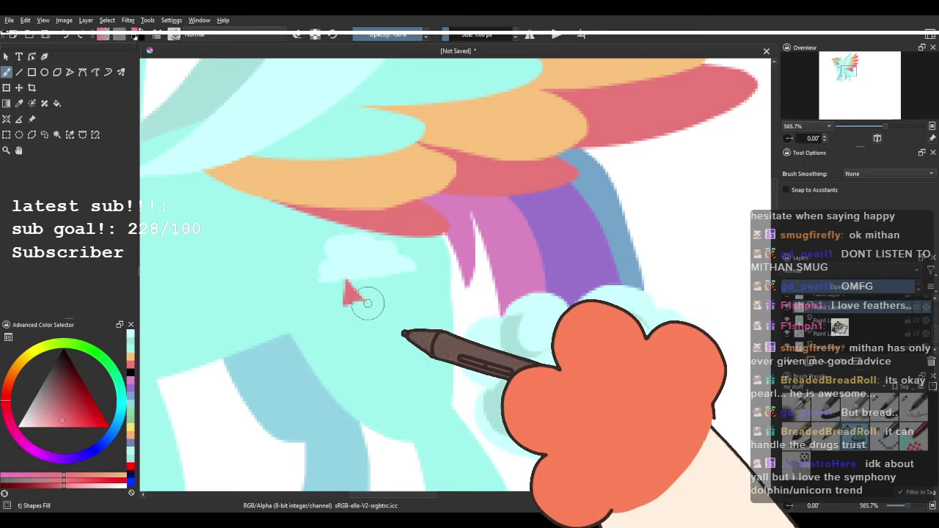
Paint a lightning bolt under the flank cloud with red, orange and blue stripes in the colours of the feathers and tail.
left_click_drag(371, 213, 327, 308)
left_click_drag(365, 276, 381, 248)
left_click_drag(278, 99, 349, 96)
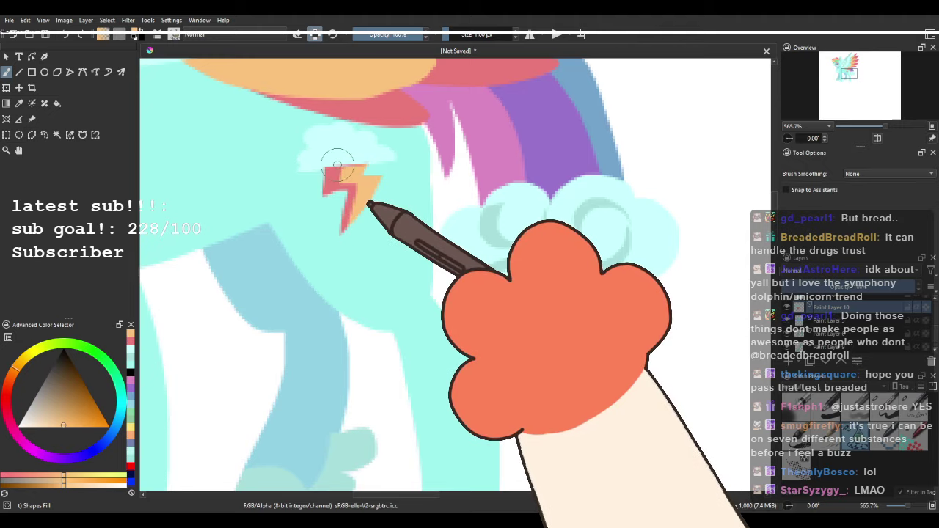
left_click(351, 150, "ctrl")
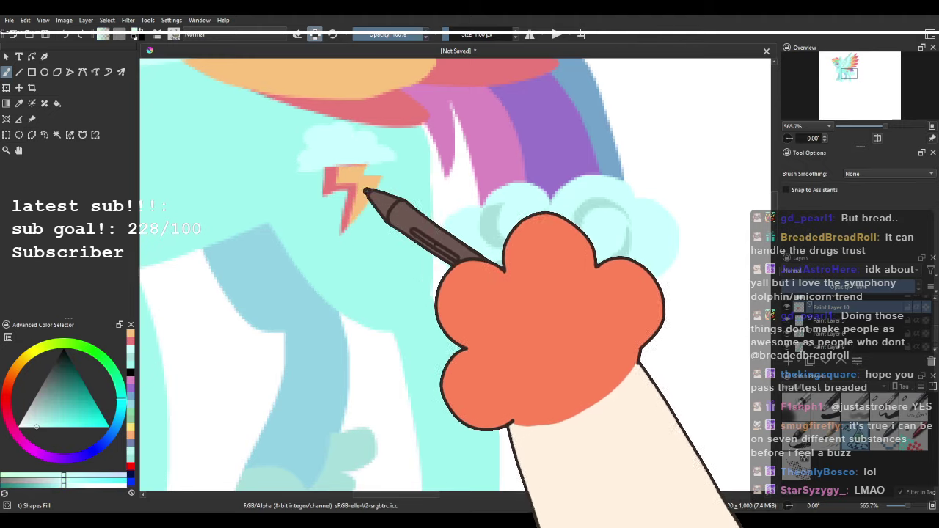
left_click_drag(503, 141, 474, 260)
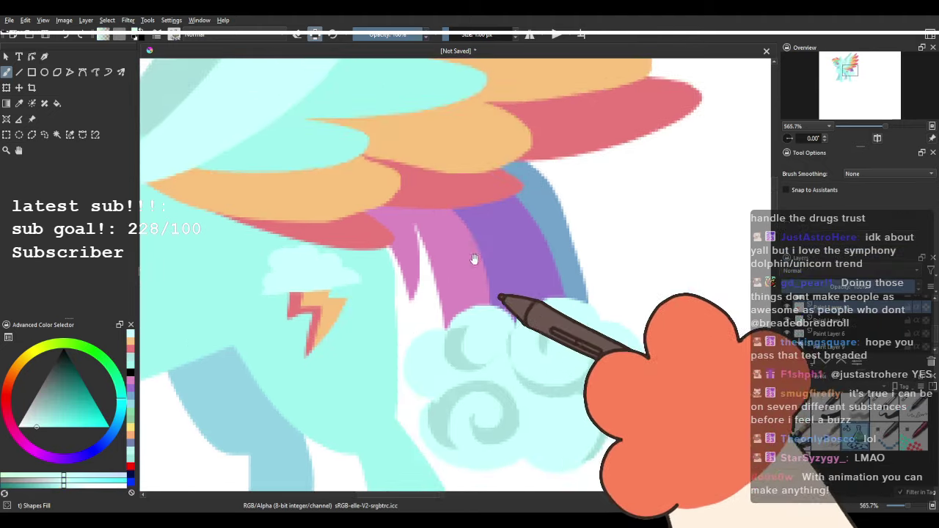
left_click(547, 194, "ctrl")
mouse_move(352, 286)
left_mouse_down()
mouse_move(364, 226)
mouse_move(334, 281)
left_mouse_up()
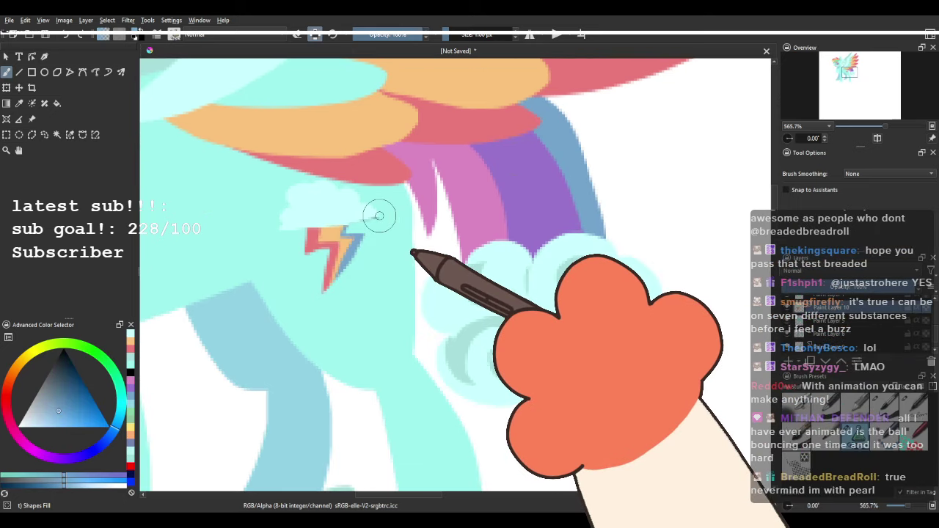
left_click(342, 228, "ctrl")
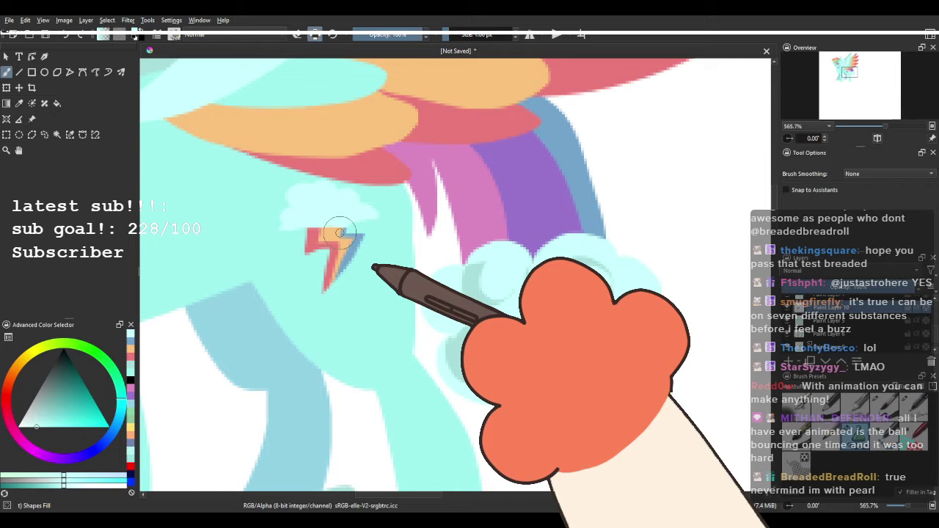
scroll(389, 211, "down", 6)
scroll(366, 168, "up", 2)
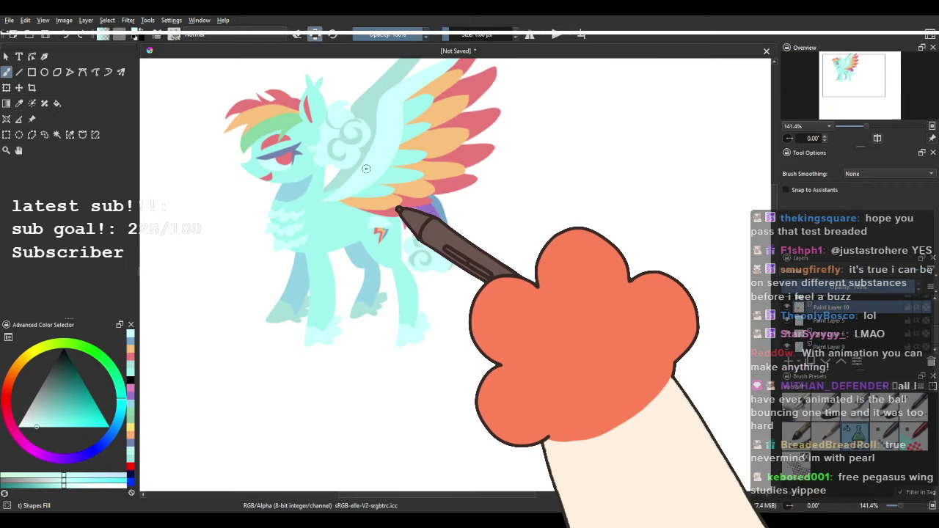
Turn off alpha lock and paint smaller pale cyan clouds around the lightning bolt on the flank.
key("plus")
scroll(374, 186, "up", 2)
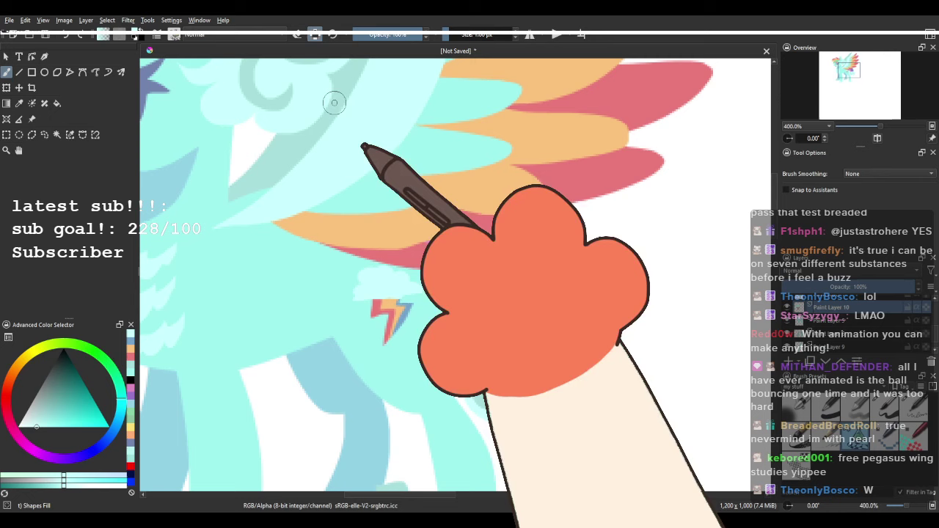
left_click(315, 34)
left_click_drag(360, 266, 349, 192)
key("plus")
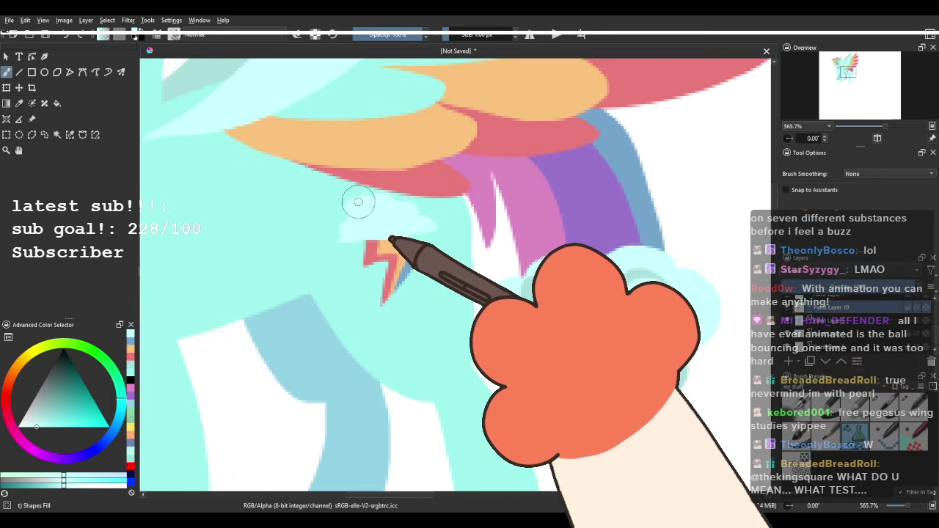
key("plus")
left_click_drag(279, 293, 335, 308)
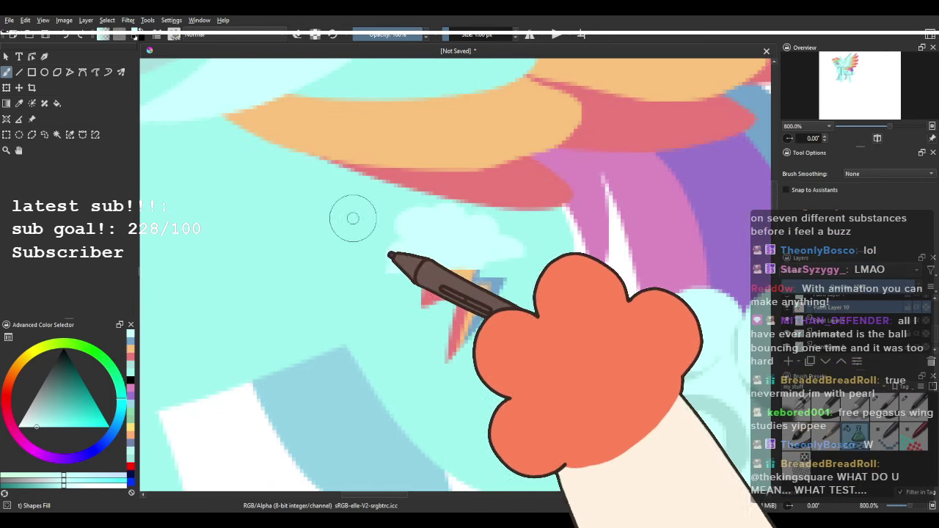
mouse_move(346, 207)
left_mouse_down()
mouse_move(298, 217)
mouse_move(283, 233)
mouse_move(332, 234)
mouse_move(345, 206)
mouse_move(326, 211)
mouse_move(317, 242)
mouse_move(370, 238)
mouse_move(380, 235)
mouse_move(369, 210)
left_mouse_up()
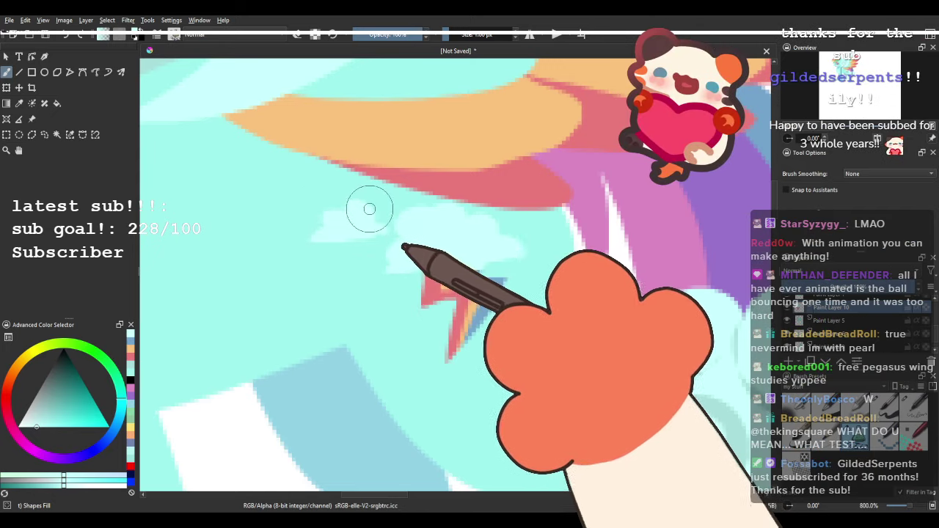
left_click_drag(509, 288, 478, 269)
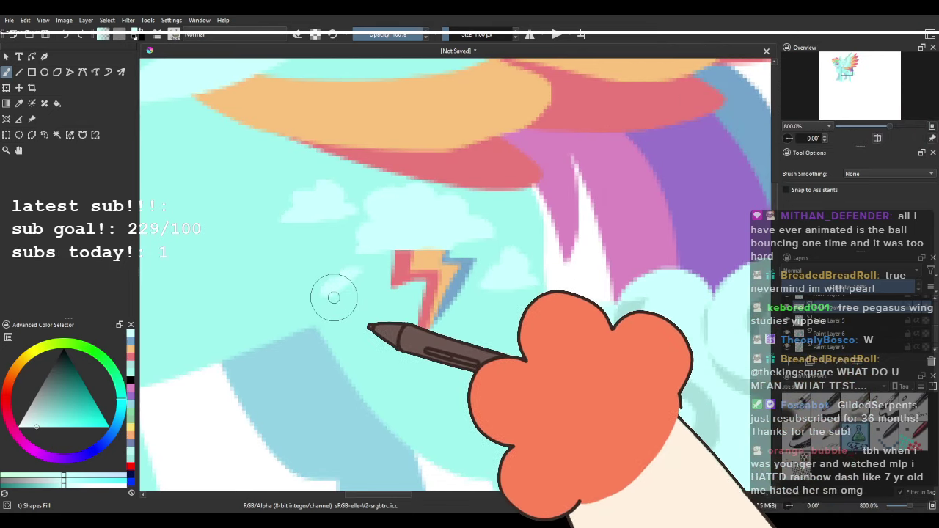
scroll(481, 140, "down", 4)
left_click_drag(478, 132, 472, 266)
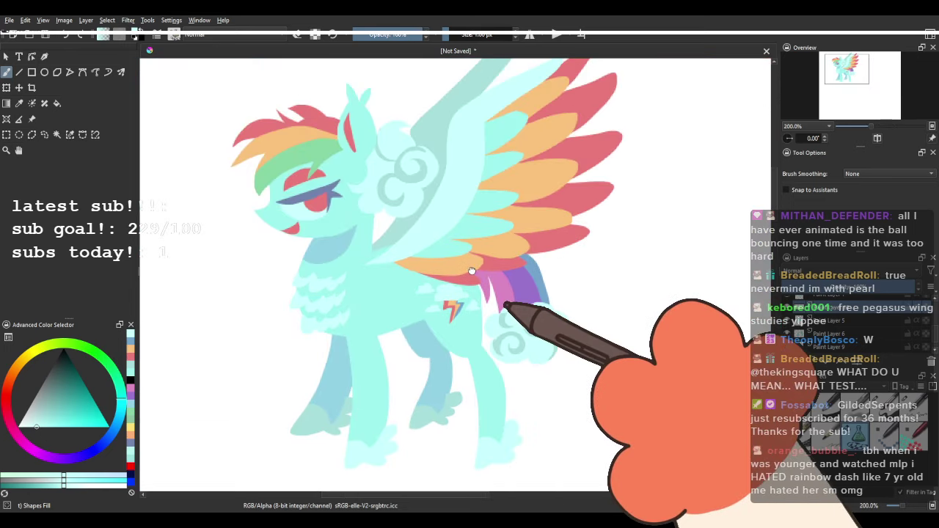
On the eye's layer, shade the lower part of the iris in a deeper pink derived from its red.
left_click_drag(536, 256, 517, 269)
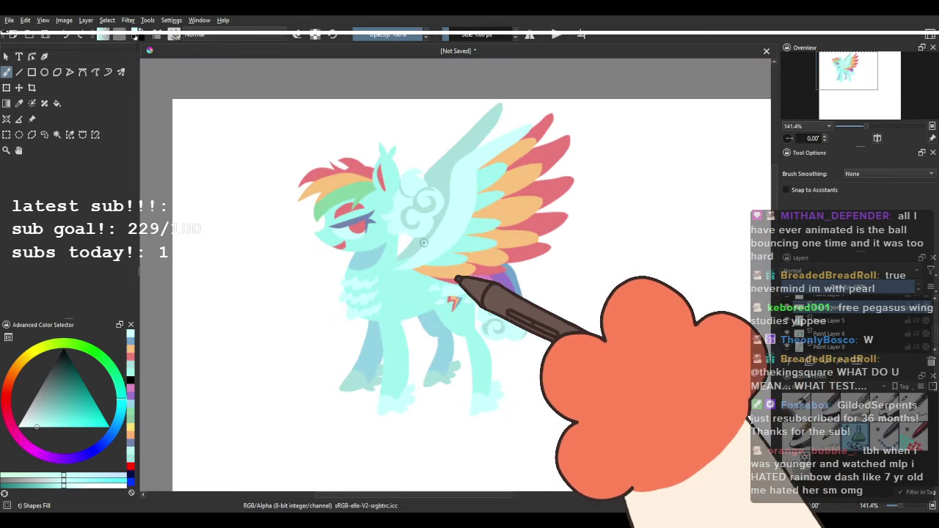
scroll(370, 225, "down", 1)
scroll(369, 224, "up", 1)
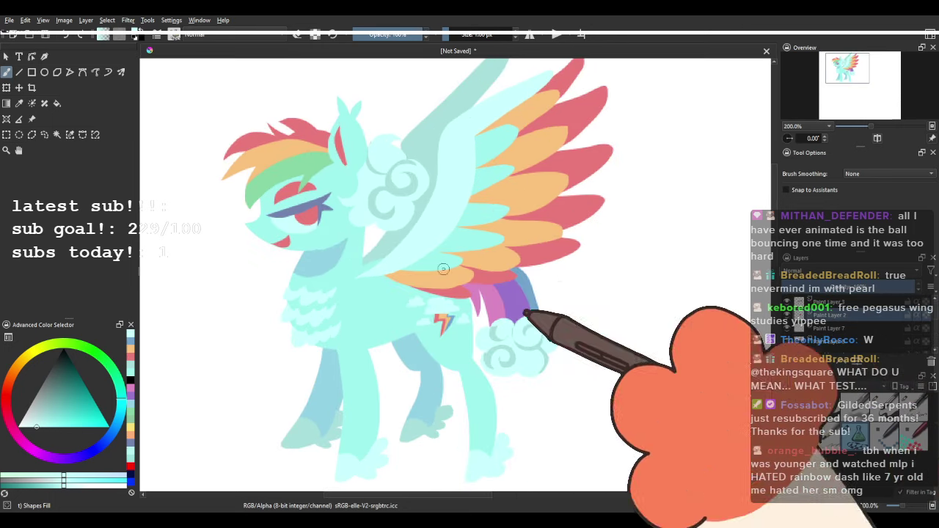
scroll(308, 220, "up", 5)
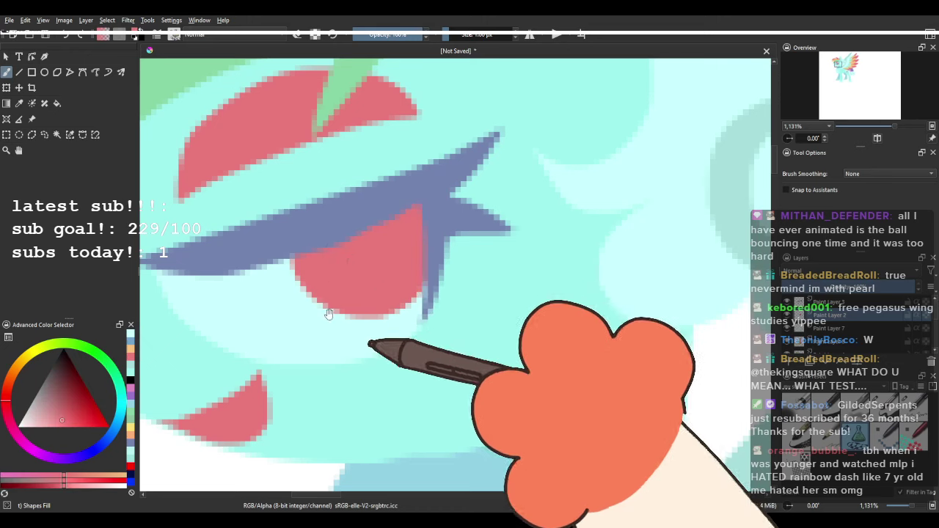
left_click_drag(353, 321, 305, 339)
left_click(55, 425)
left_click(71, 413)
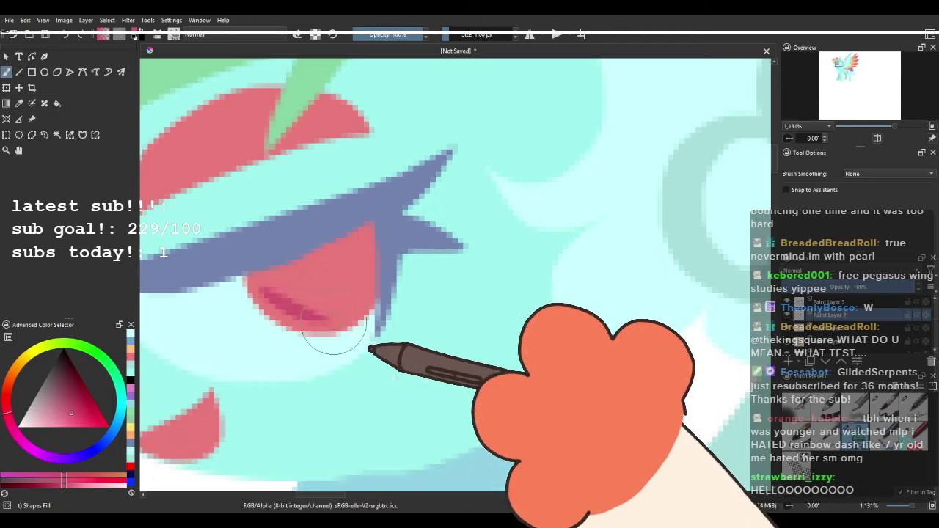
scroll(394, 237, "down", 1)
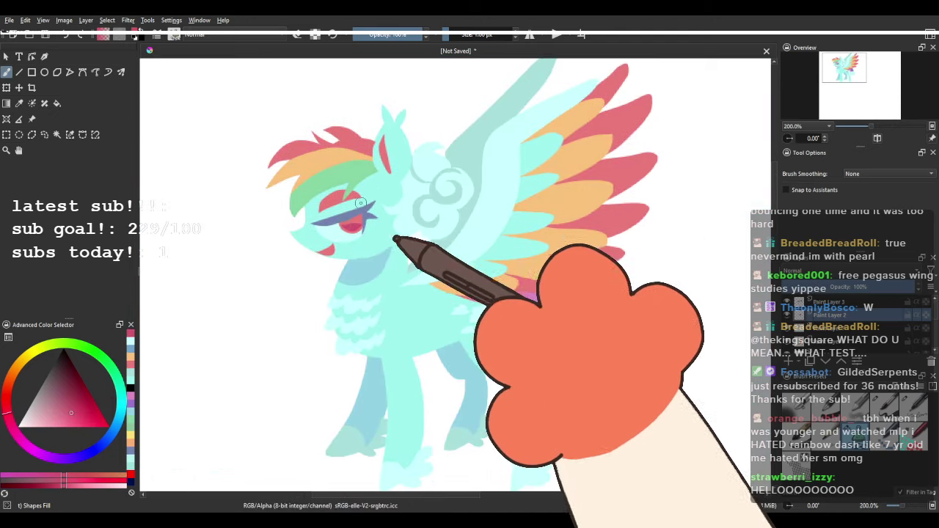
scroll(392, 239, "up", 3)
Try a pale cyan highlight in the upper part of the iris and undo it.
left_click(292, 286, "ctrl")
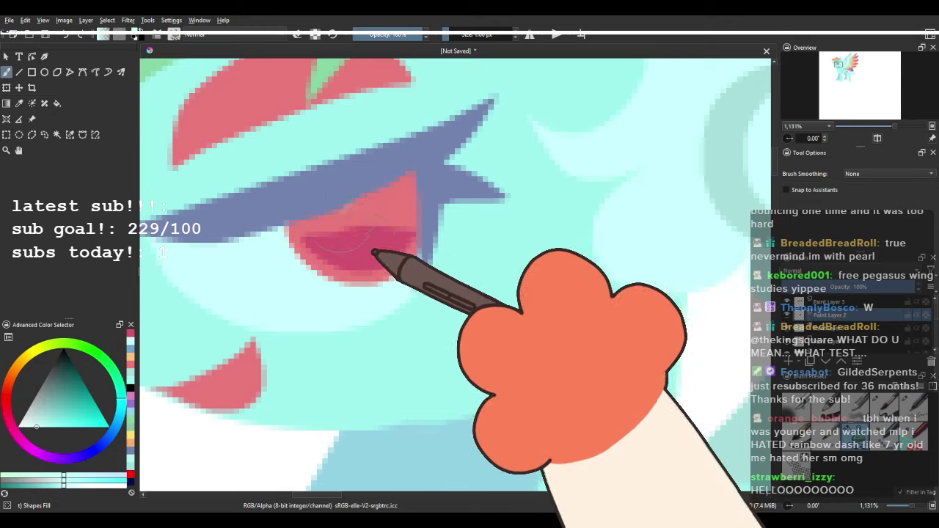
mouse_move(356, 198)
left_mouse_down()
mouse_move(367, 208)
mouse_move(365, 249)
left_mouse_up()
key("ctrl+z")
scroll(365, 249, "down", 5)
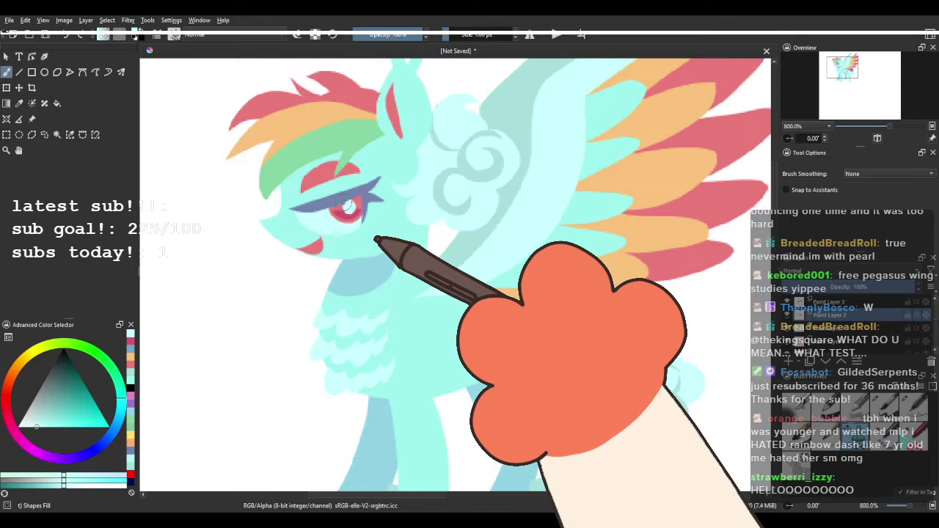
scroll(345, 195, "up", 2)
scroll(330, 220, "up", 3)
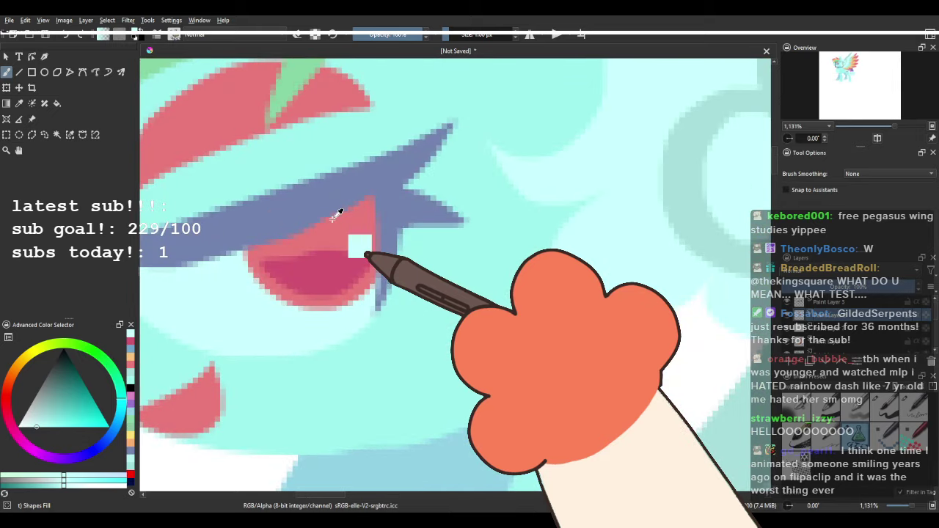
Paint a round highlight in the upper iris in a light salmon mixed from the iris red.
left_click(346, 229, "ctrl")
left_click_drag(46, 427, 52, 424)
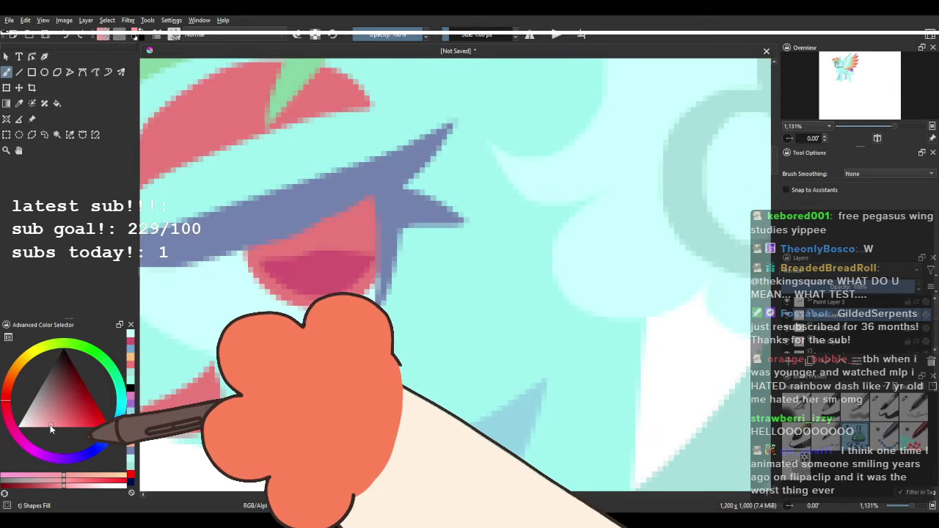
left_click(321, 231)
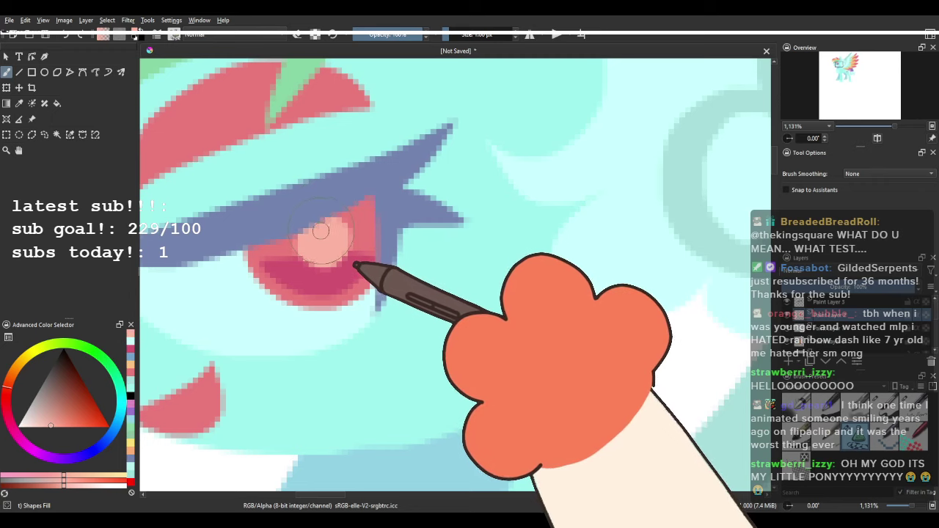
scroll(320, 231, "down", 3)
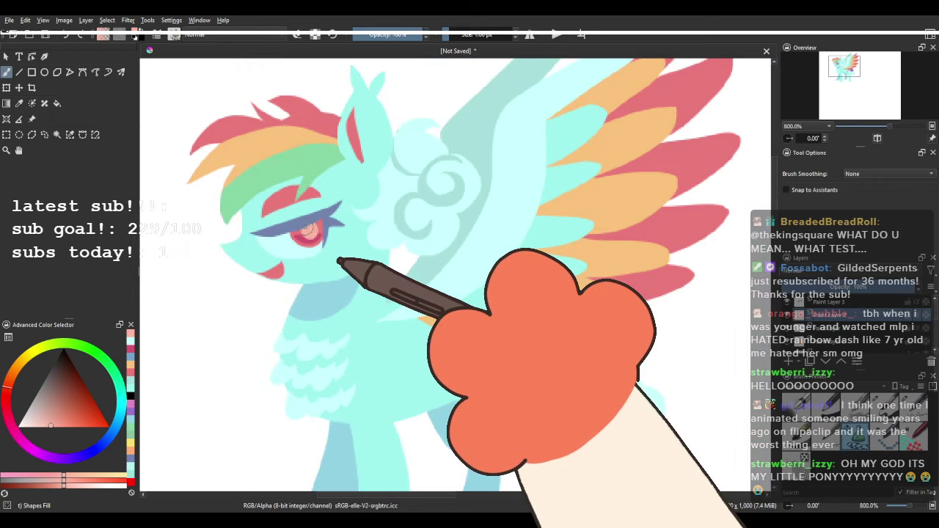
scroll(308, 230, "down", 5)
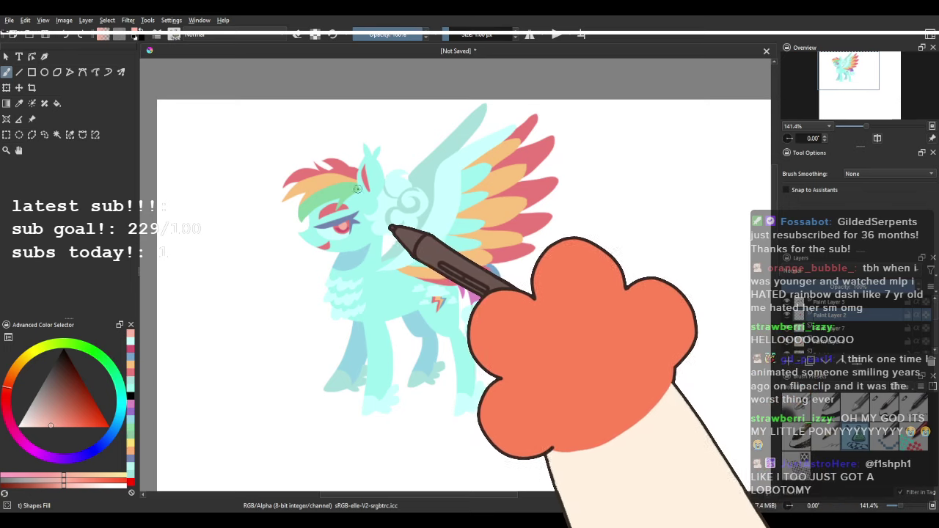
Select the brow's layer and cut a narrow slanted slit through the front of the red brow in the turquoise body colour.
scroll(378, 234, "up", 1)
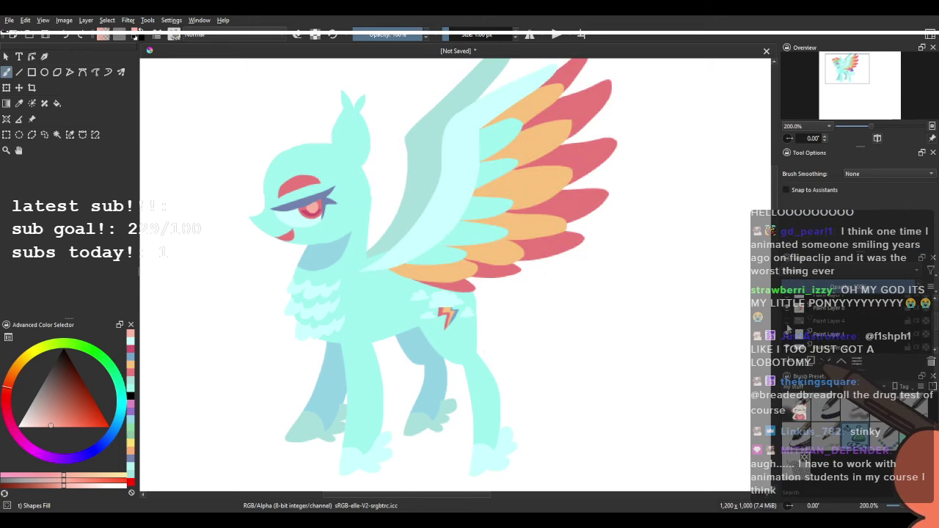
left_click(791, 333)
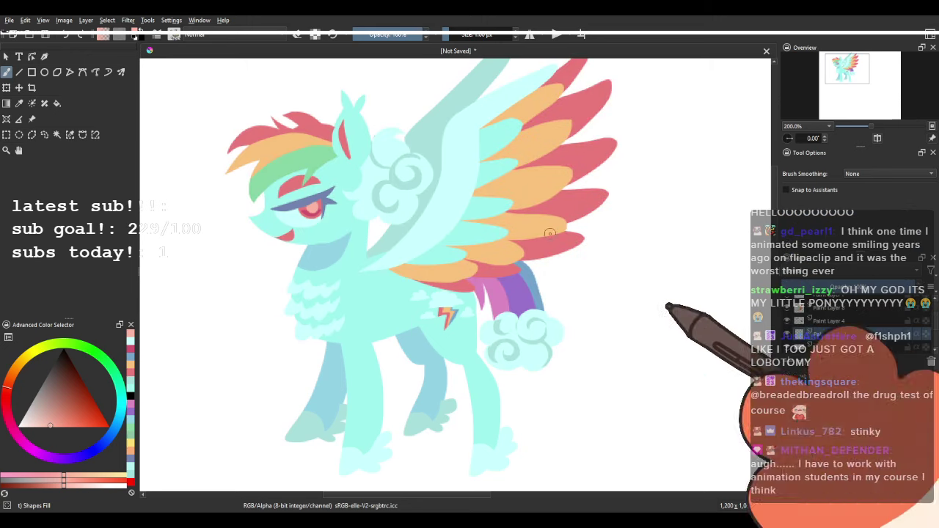
scroll(302, 160, "up", 2)
left_click(375, 195, "ctrl")
scroll(297, 182, "up", 1)
left_click_drag(269, 192, 310, 207)
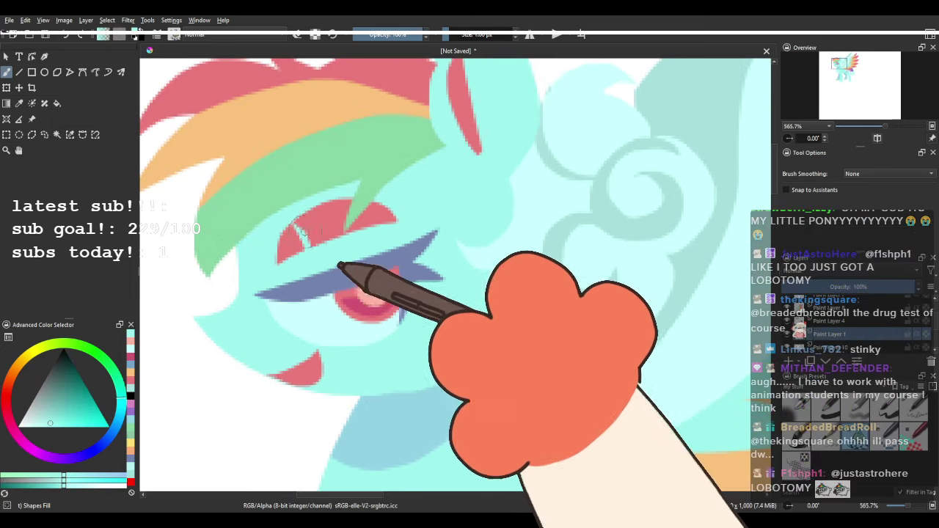
scroll(339, 180, "down", 5)
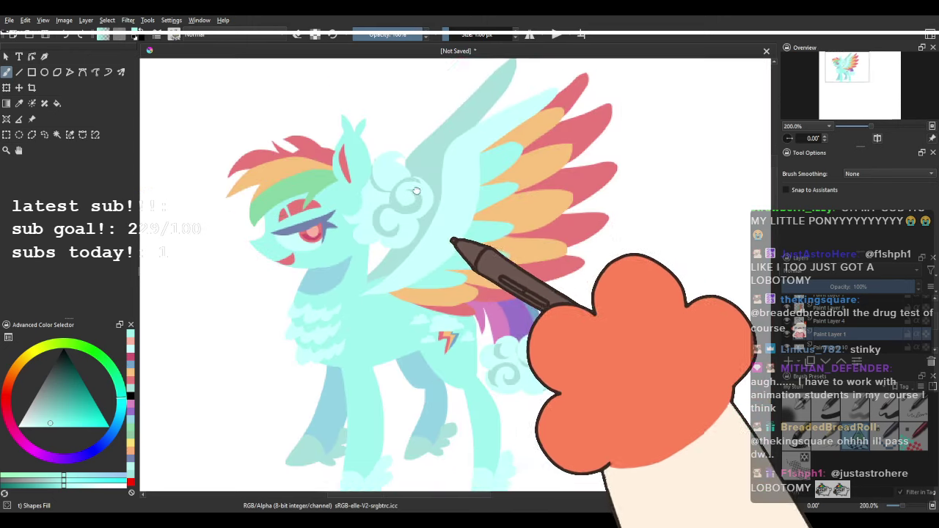
scroll(339, 166, "up", 5)
scroll(347, 168, "down", 2)
scroll(347, 168, "down", 3)
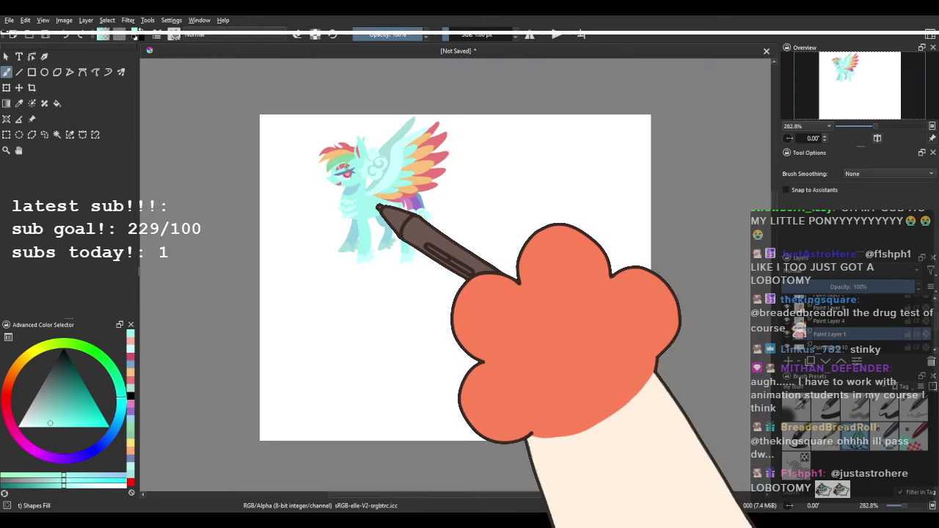
scroll(348, 184, "up", 3)
scroll(352, 210, "up", 1)
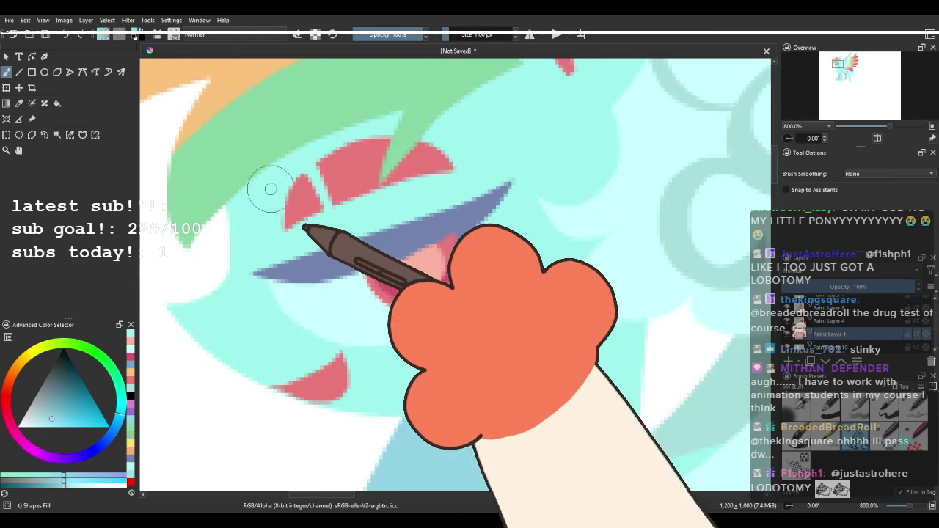
Paint a narrow curved pale blue sliver in front of the red brow, below the green fringe.
mouse_move(273, 174)
left_mouse_down()
mouse_move(262, 231)
mouse_move(274, 175)
left_mouse_up()
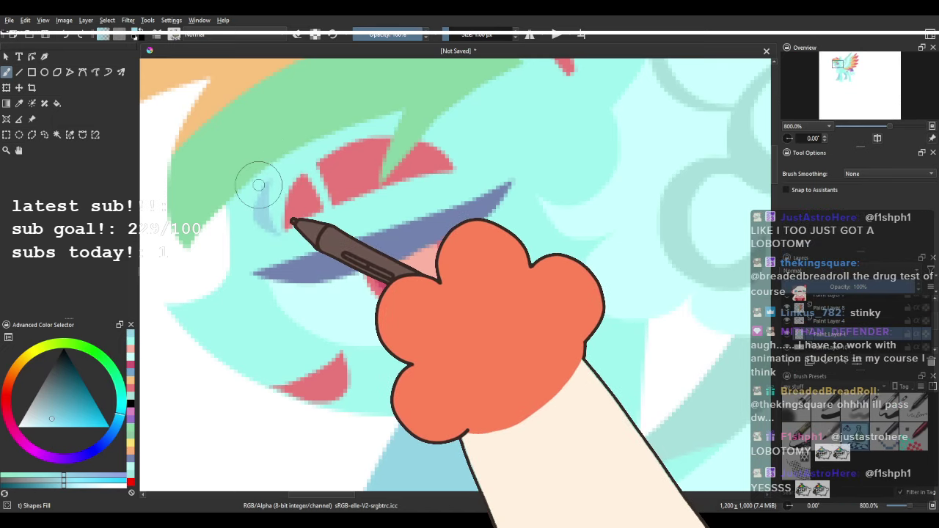
scroll(263, 182, "down", 1)
scroll(264, 181, "down", 4)
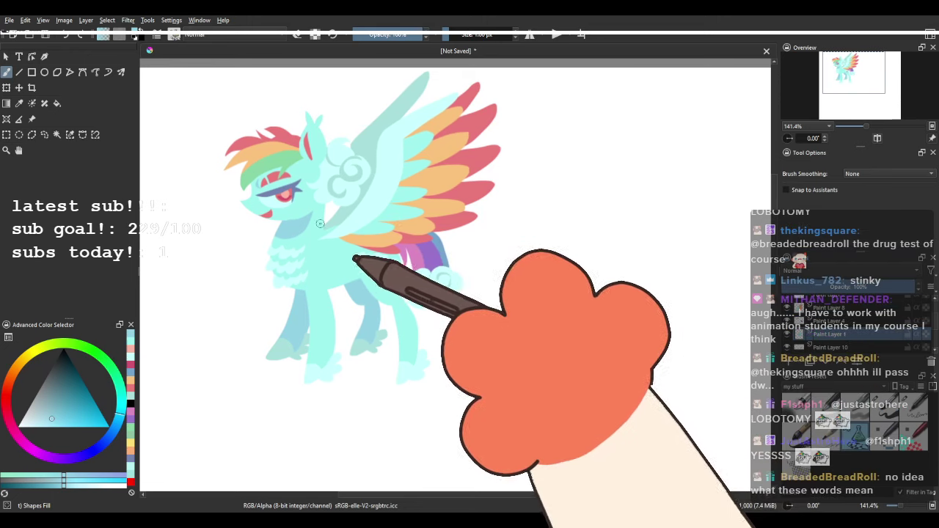
Review the whole pony, checking the face, cloud mane, wing feathers, chest fluff, flank mark and tail.
scroll(314, 225, "up", 1)
left_click_drag(502, 319, 515, 312)
scroll(452, 283, "down", 1)
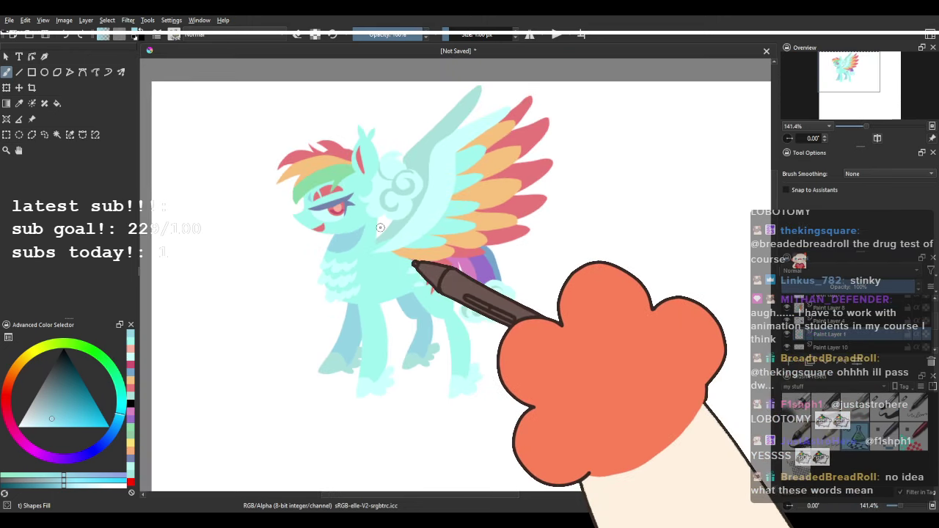
scroll(380, 227, "up", 1)
left_click_drag(433, 229, 408, 277)
scroll(402, 270, "down", 2)
scroll(397, 291, "up", 2)
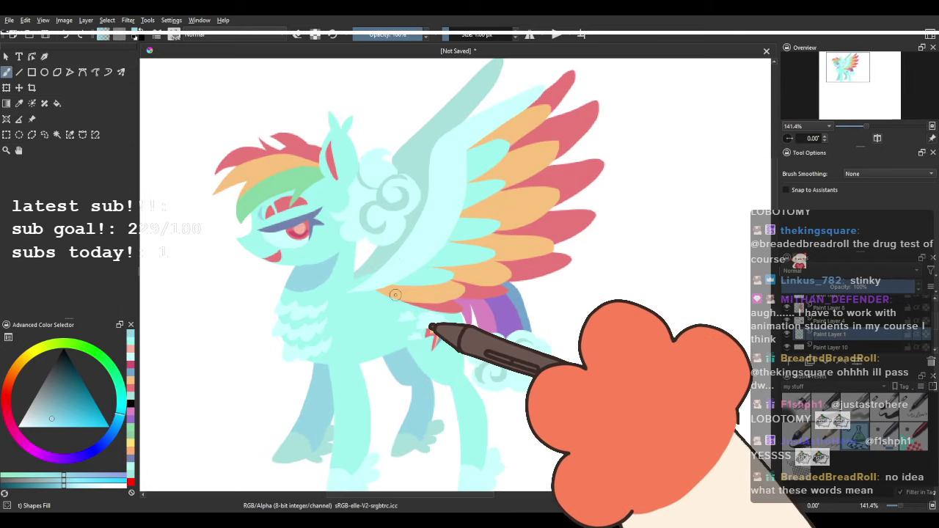
left_click_drag(554, 319, 551, 297)
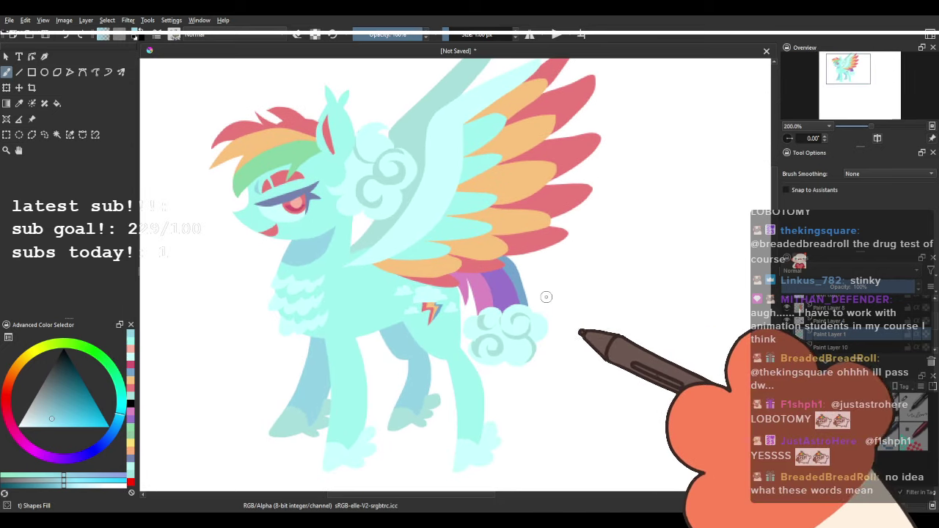
scroll(410, 308, "down", 2)
scroll(356, 286, "up", 2)
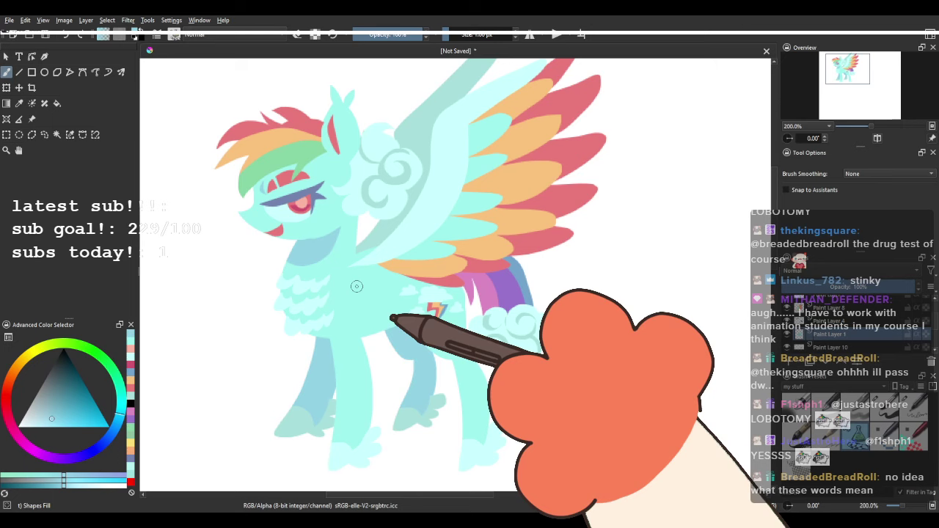
scroll(323, 333, "up", 1)
left_click_drag(362, 314, 354, 335)
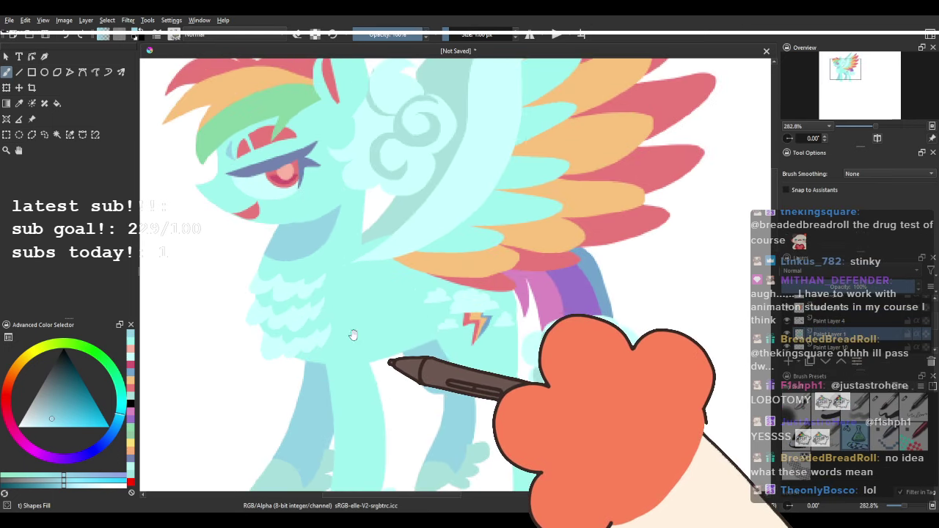
scroll(359, 336, "down", 2)
left_click_drag(523, 326, 485, 289)
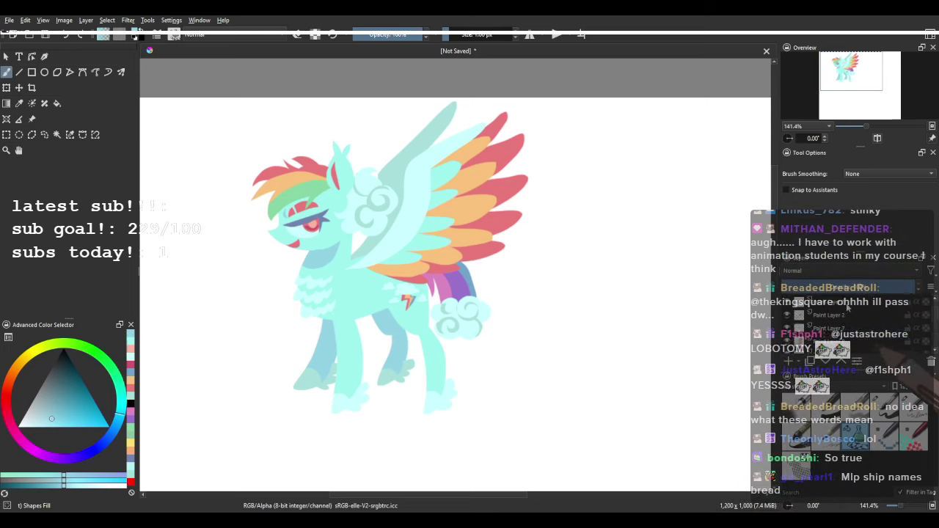
Merge the pony's paint layers into a single layer above the background and toggle its visibility to check it.
scroll(849, 303, "down", 3)
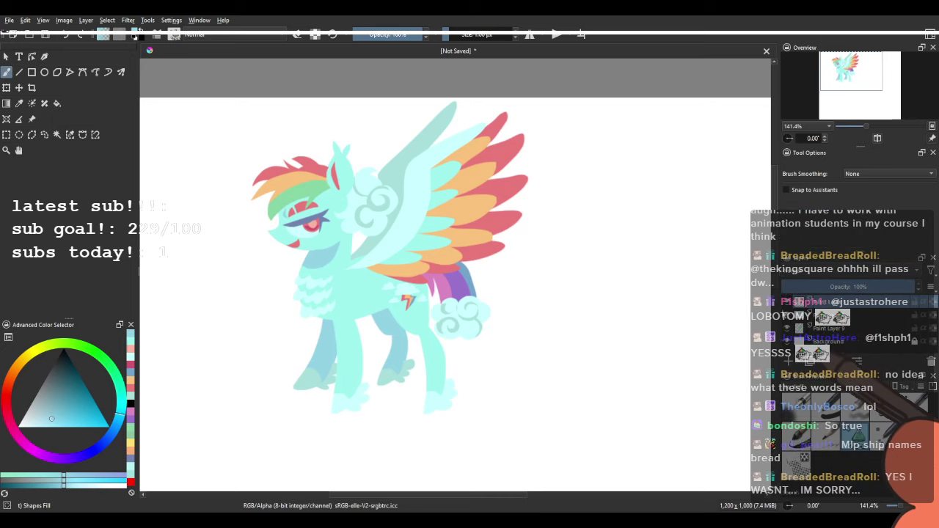
left_click(786, 302)
left_click(787, 302)
Move the merged pony across the canvas so it sits close to the left edge.
scroll(290, 217, "down", 2)
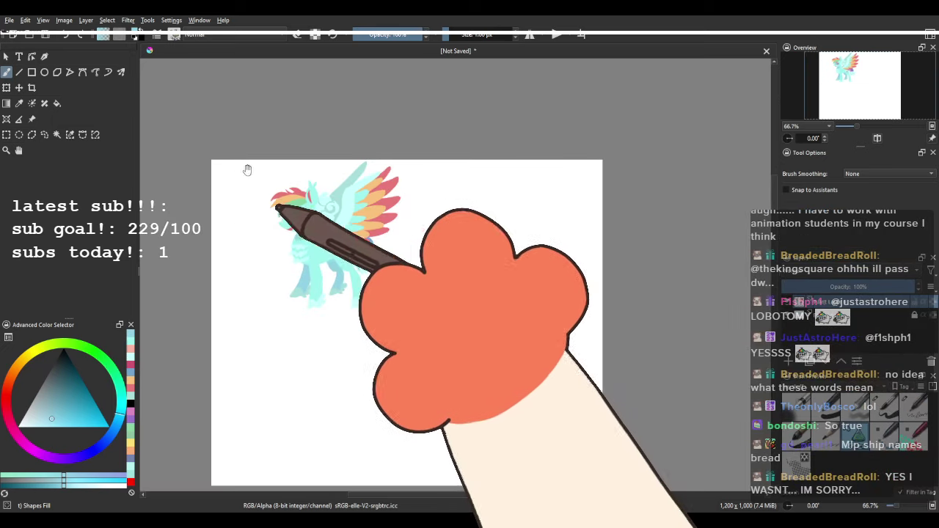
left_click_drag(248, 170, 278, 157)
scroll(297, 160, "up", 1)
left_click(21, 87)
left_click_drag(426, 230, 352, 240)
scroll(290, 254, "up", 1)
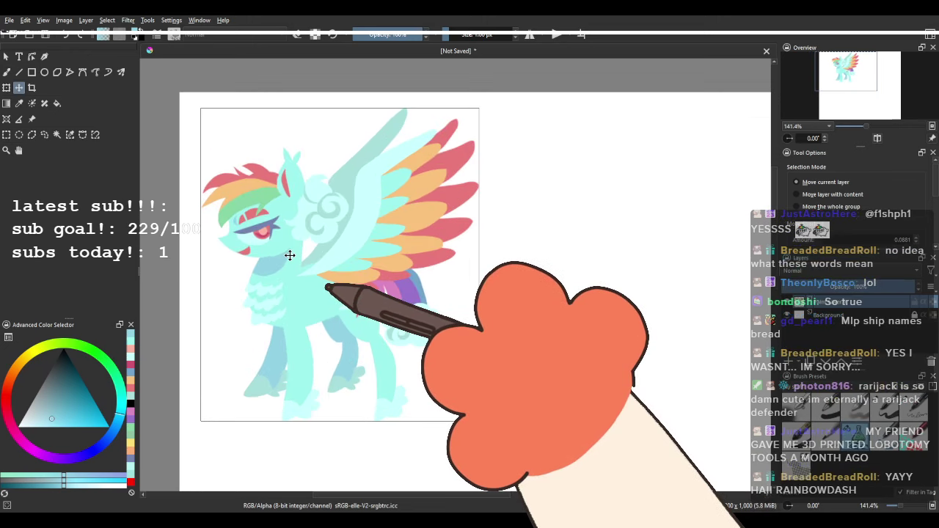
scroll(291, 254, "down", 2)
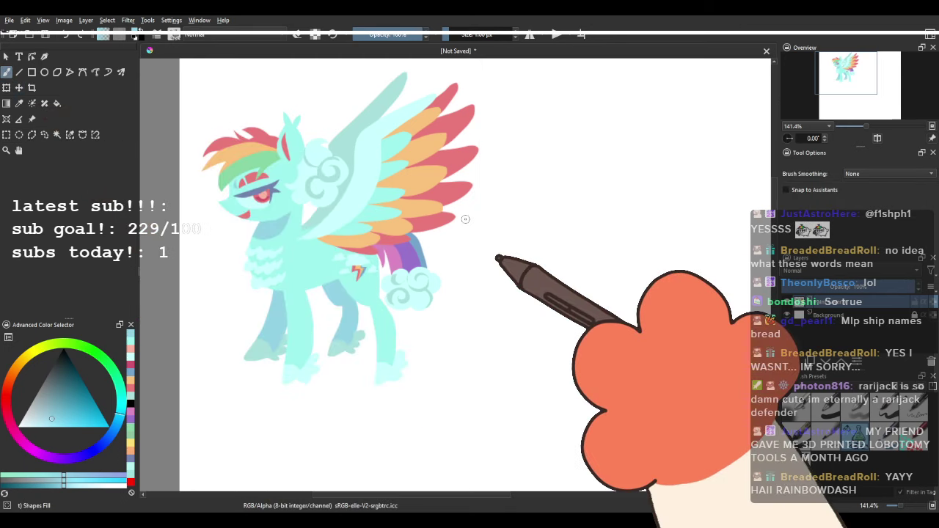
left_click_drag(462, 221, 460, 242)
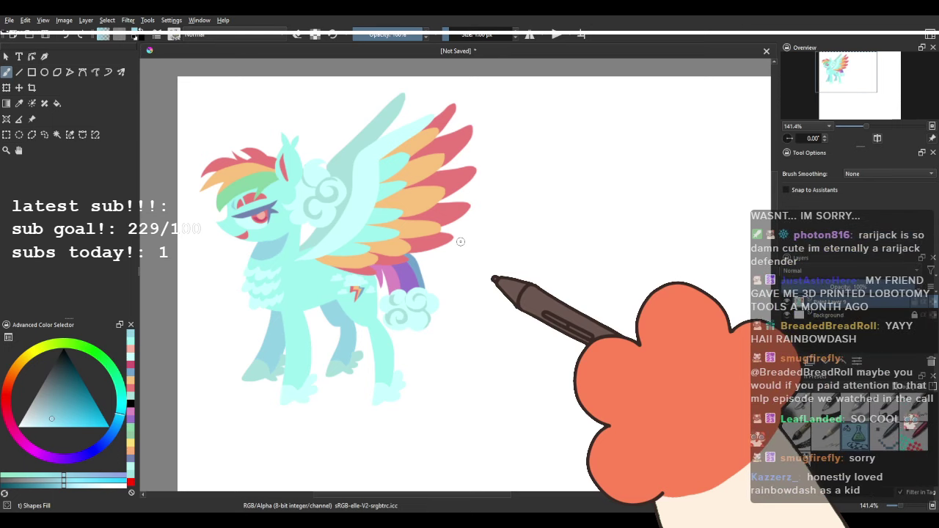
Paint a thin pointed tuft curving outward from the upper outer edge of the tail in its sampled blue.
scroll(460, 241, "up", 4)
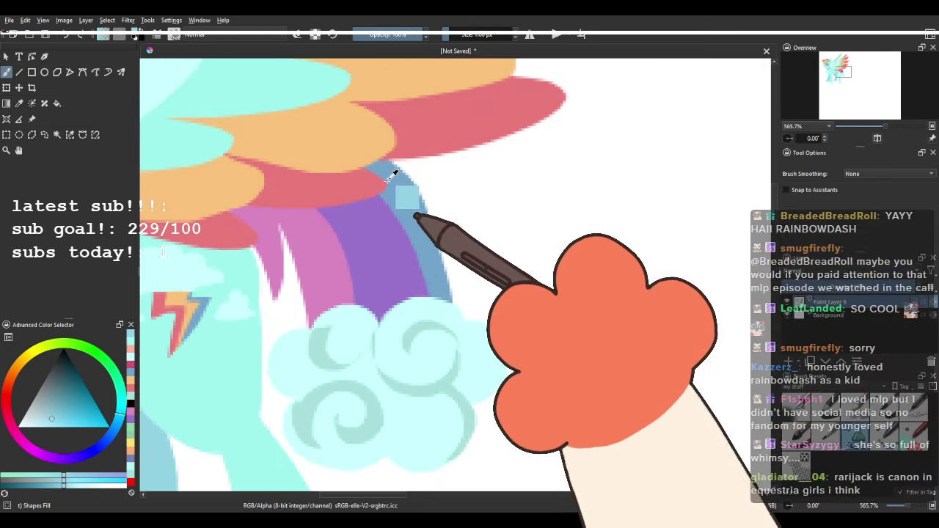
left_click(388, 180, "ctrl")
left_click_drag(403, 173, 419, 235)
key("ctrl+z")
left_click_drag(400, 170, 477, 215)
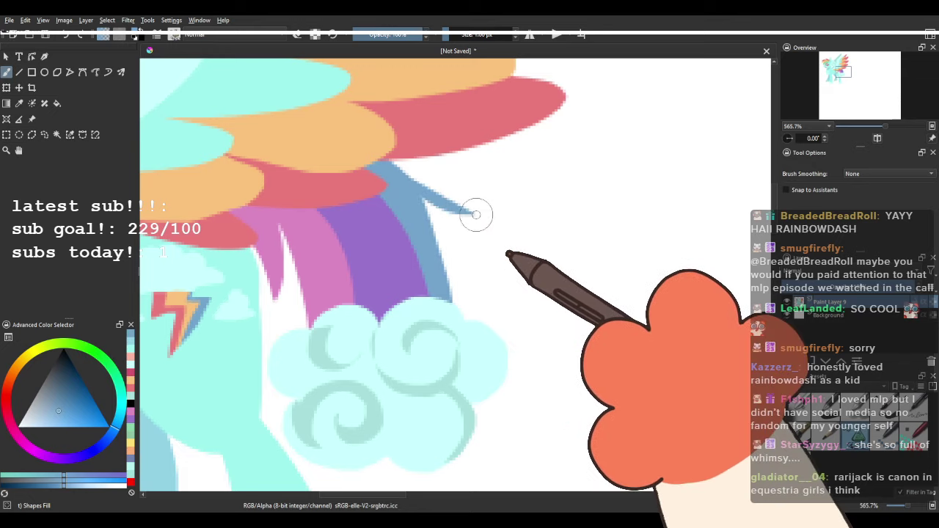
key("1")
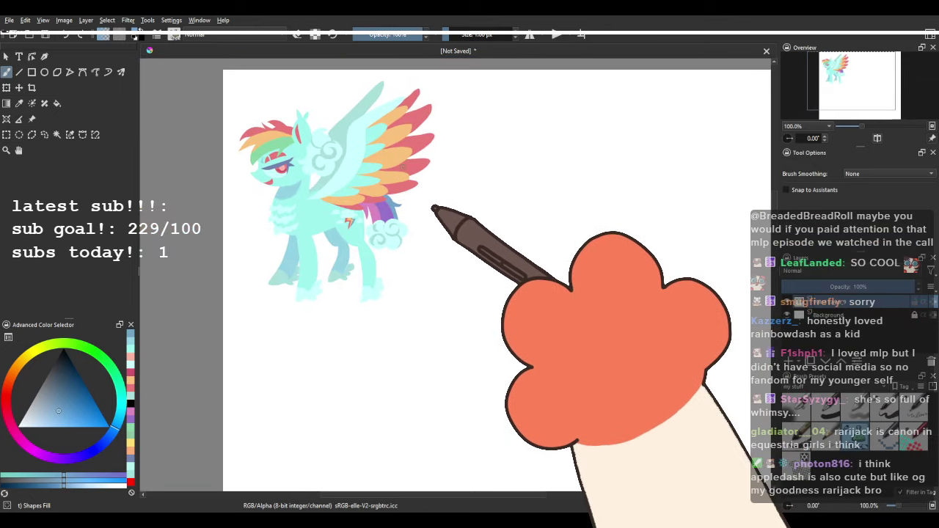
Sample the mane's pale cyan and touch up the lower front edge of the cloud mane beside the neck.
scroll(301, 148, "up", 2)
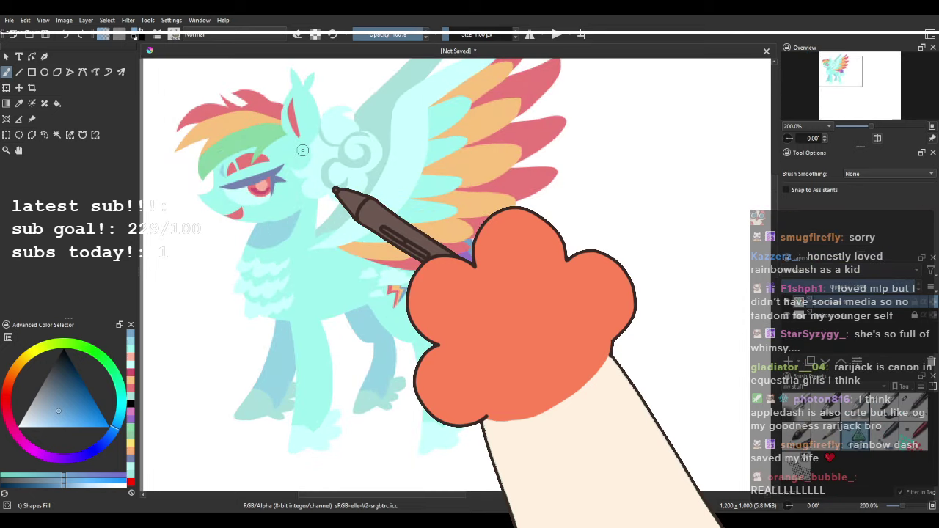
left_click_drag(352, 149, 344, 174)
scroll(343, 174, "up", 2)
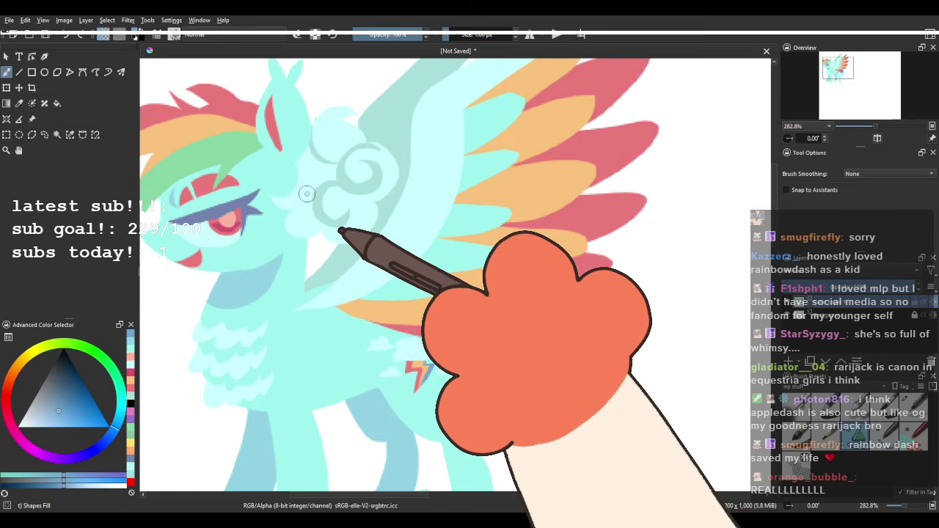
left_click(302, 220, "ctrl")
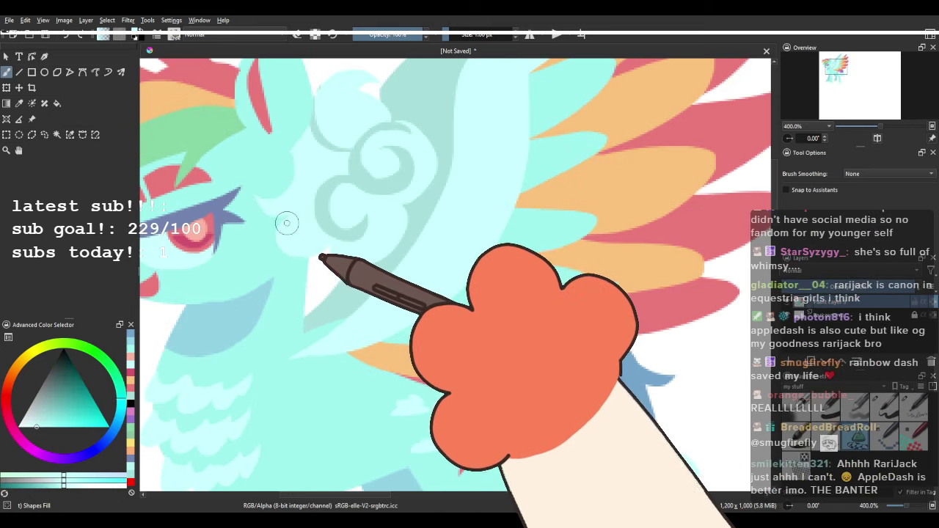
mouse_move(287, 222)
left_mouse_down()
mouse_move(291, 262)
mouse_move(333, 239)
left_mouse_up()
scroll(333, 239, "down", 3)
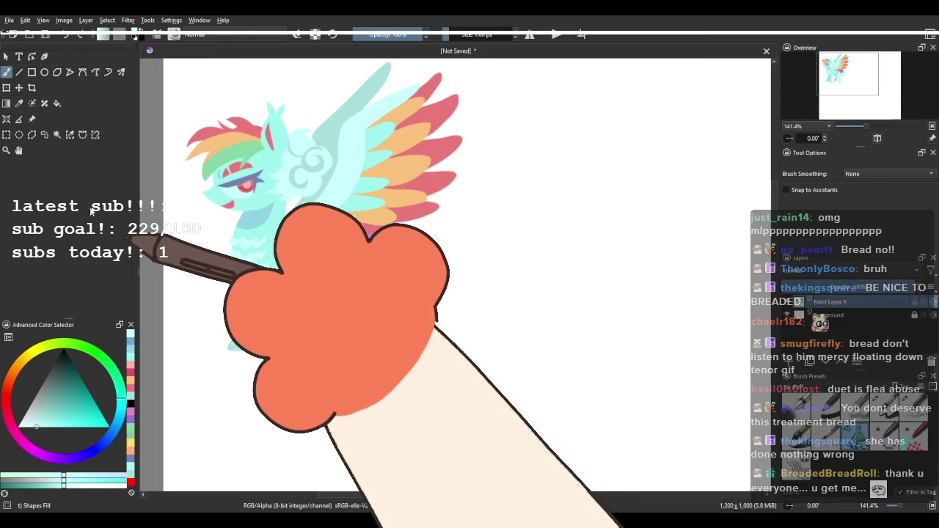
scroll(448, 234, "down", 3)
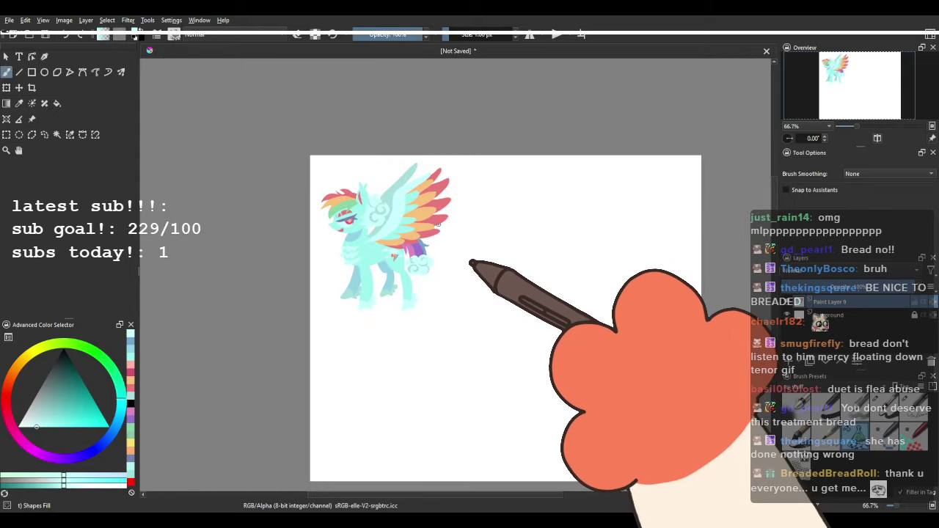
scroll(443, 231, "up", 1)
scroll(411, 226, "down", 2)
scroll(425, 257, "up", 2)
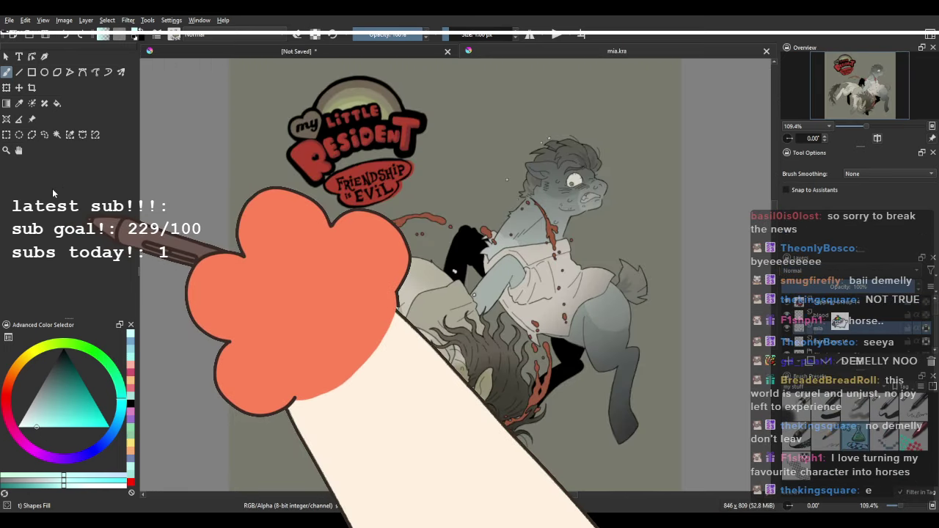
Examine the mia.kra illustration, focusing on the pale pony's eye-and-rays flank mark, the two figures and the upside-down head.
scroll(402, 251, "up", 4)
scroll(451, 197, "up", 3)
scroll(480, 216, "down", 2)
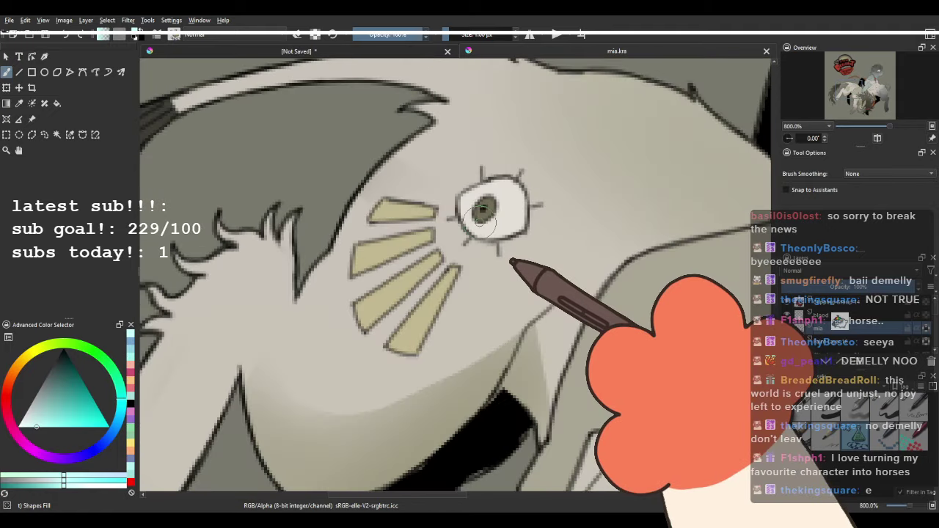
scroll(479, 215, "up", 3)
scroll(476, 214, "down", 4)
scroll(471, 212, "down", 10)
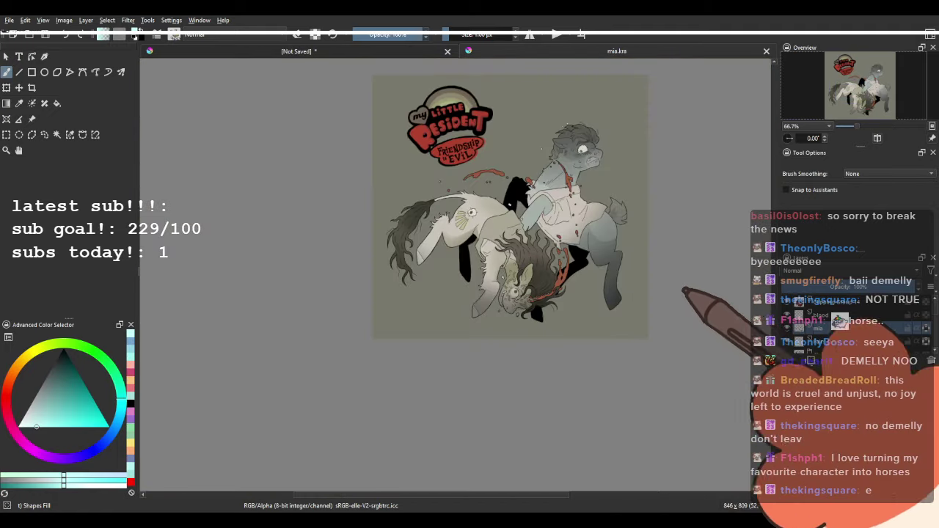
scroll(474, 220, "up", 4)
scroll(473, 220, "down", 4)
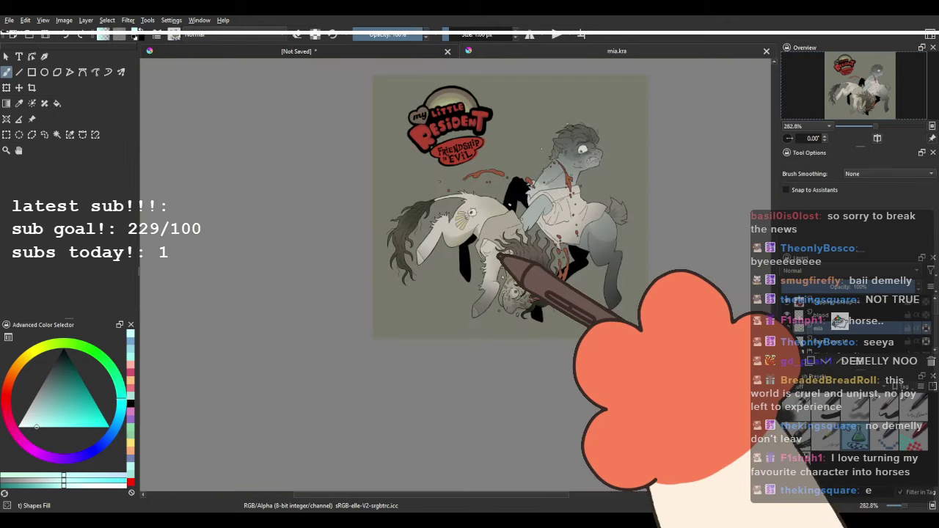
scroll(478, 219, "up", 4)
scroll(481, 219, "down", 4)
scroll(518, 257, "up", 5)
scroll(526, 260, "down", 5)
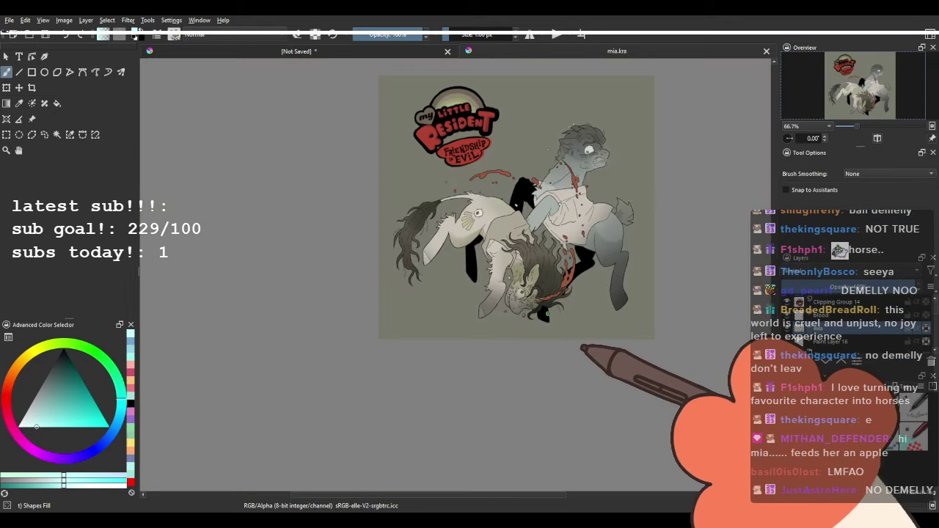
scroll(548, 311, "up", 3)
scroll(499, 292, "down", 5)
scroll(529, 326, "up", 2)
scroll(530, 327, "down", 2)
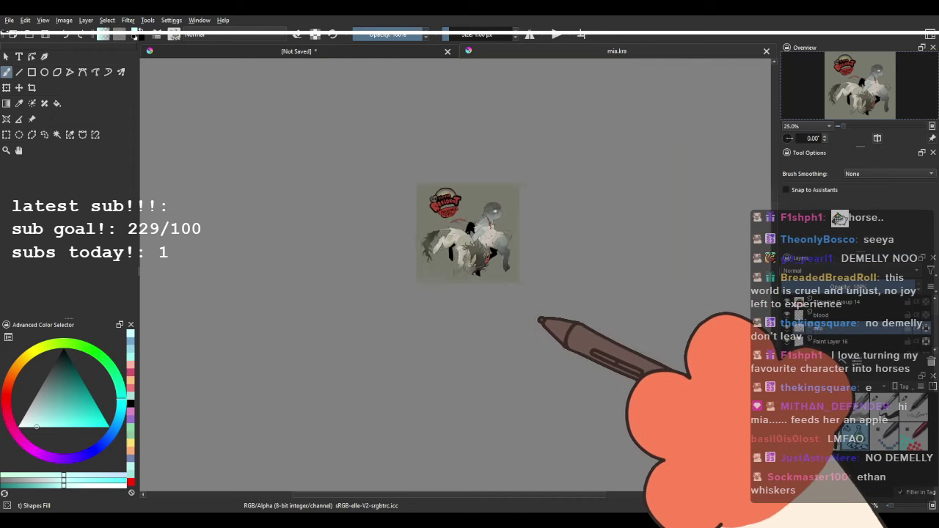
scroll(478, 314, "up", 2)
scroll(396, 213, "down", 3)
scroll(396, 213, "up", 3)
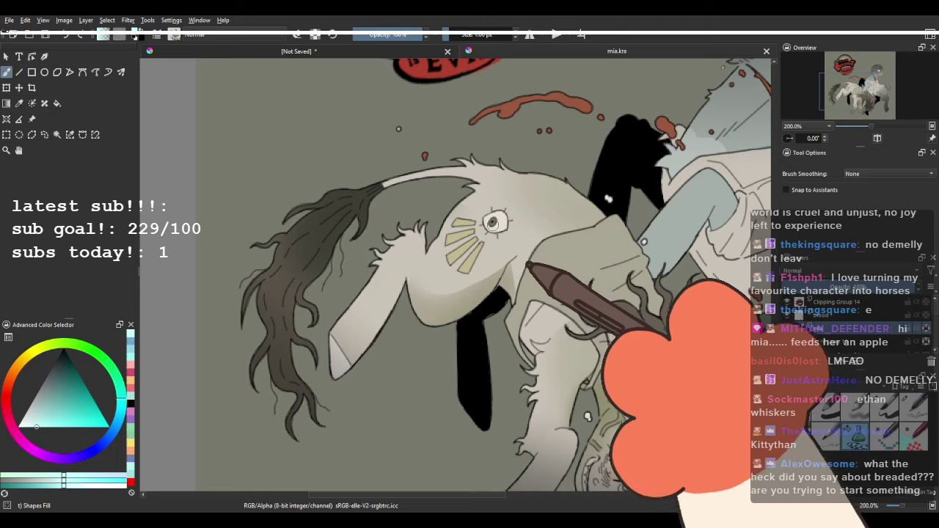
scroll(397, 212, "down", 3)
scroll(451, 167, "up", 6)
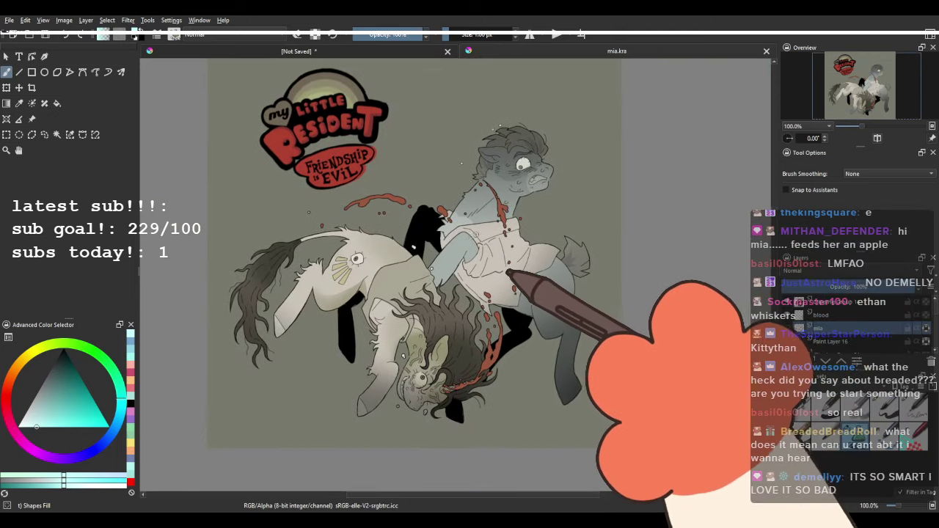
scroll(400, 171, "down", 3)
scroll(389, 183, "up", 2)
scroll(388, 187, "down", 3)
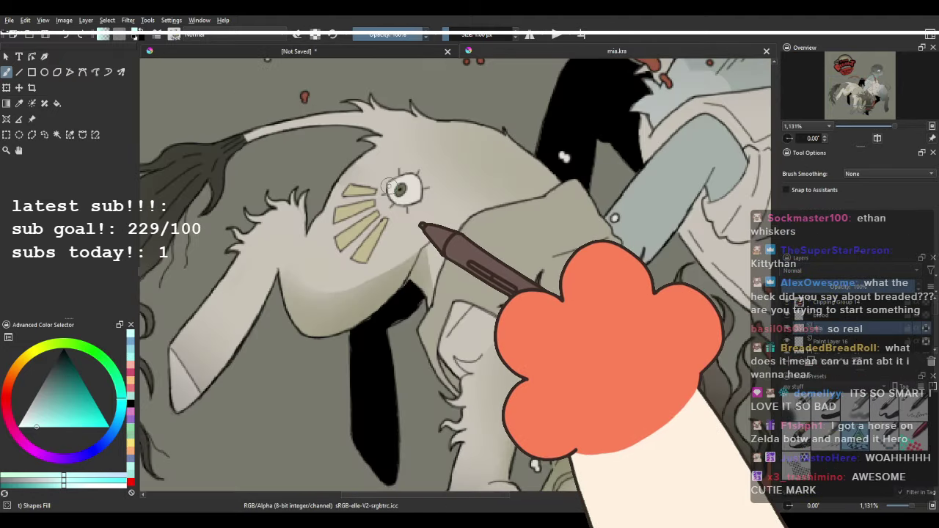
scroll(461, 362, "up", 3)
scroll(460, 361, "down", 6)
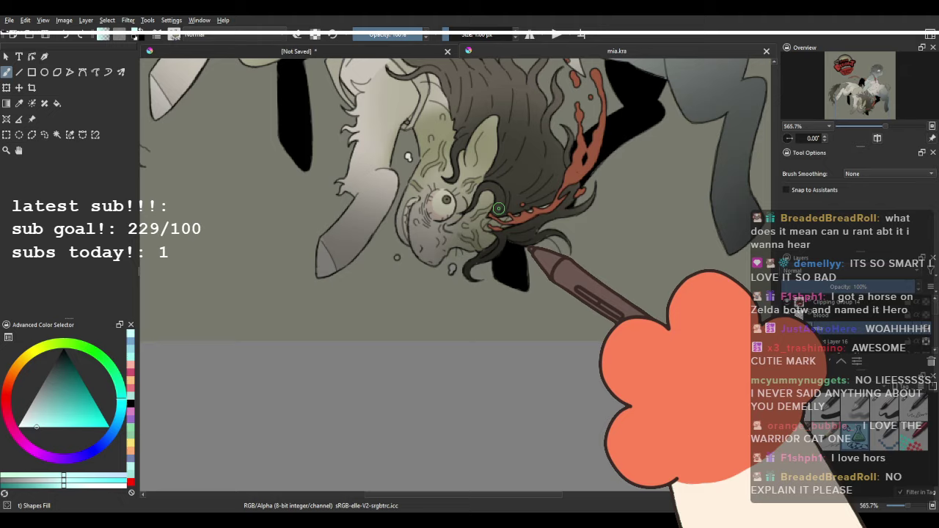
Examine the "My Little Resident: Friendship is Evil" logo lettering and the overall composition of mia.kra.
scroll(373, 135, "up", 5)
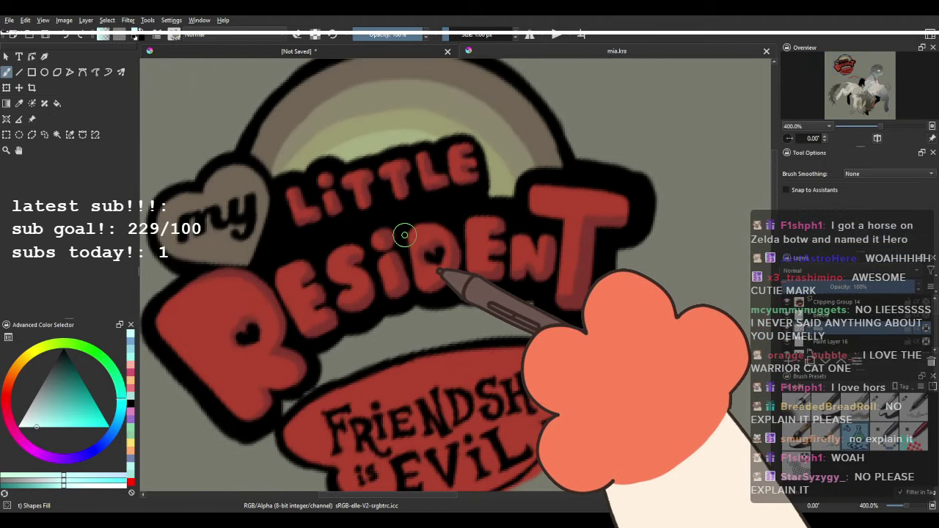
scroll(411, 233, "down", 3)
scroll(398, 221, "up", 2)
scroll(390, 250, "down", 5)
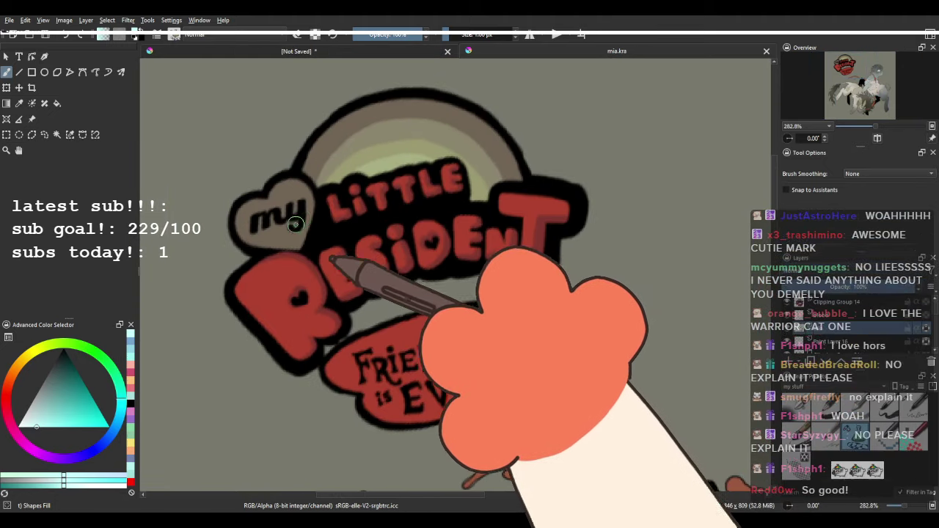
scroll(338, 264, "up", 2)
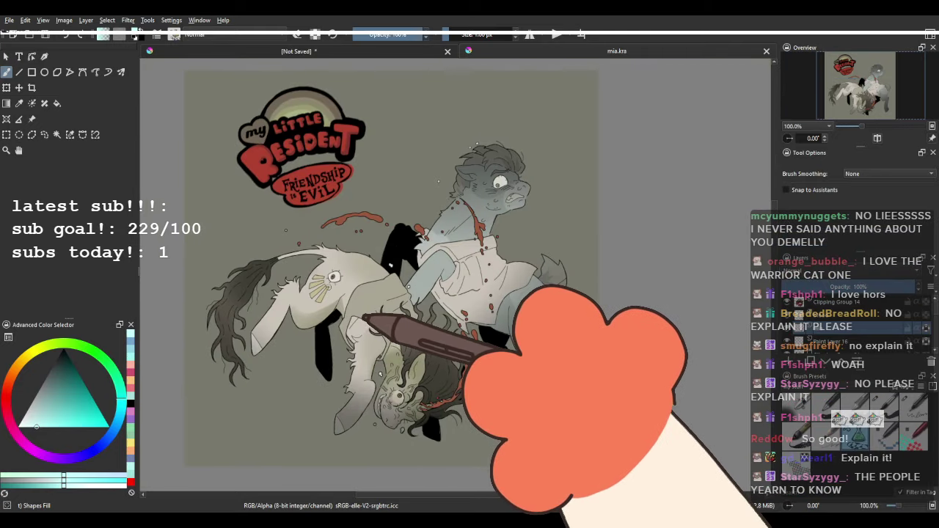
scroll(347, 323, "up", 3)
scroll(351, 206, "down", 4)
left_click_drag(344, 271, 367, 260)
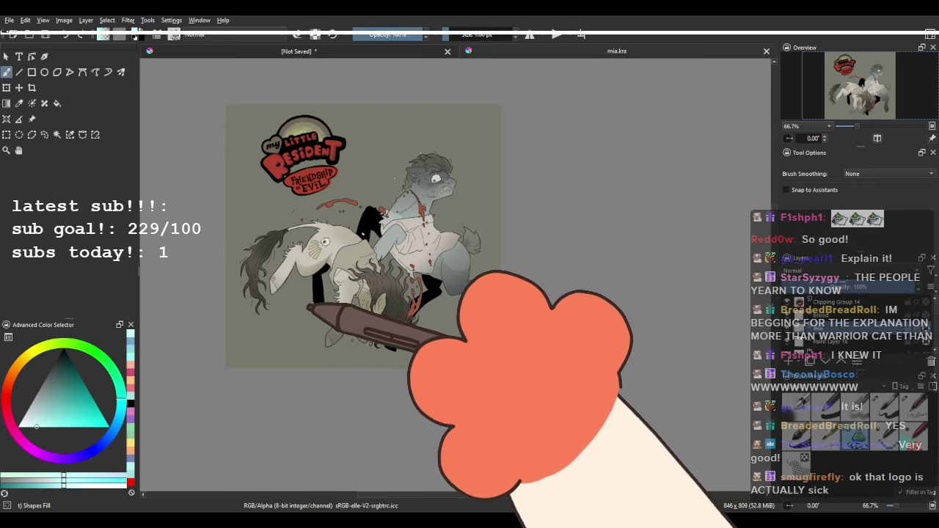
Examine the "RESIDENT" lettering in the mia.kra logo, followed by the pale pony's eye-and-rays flank mark.
scroll(308, 181, "up", 4)
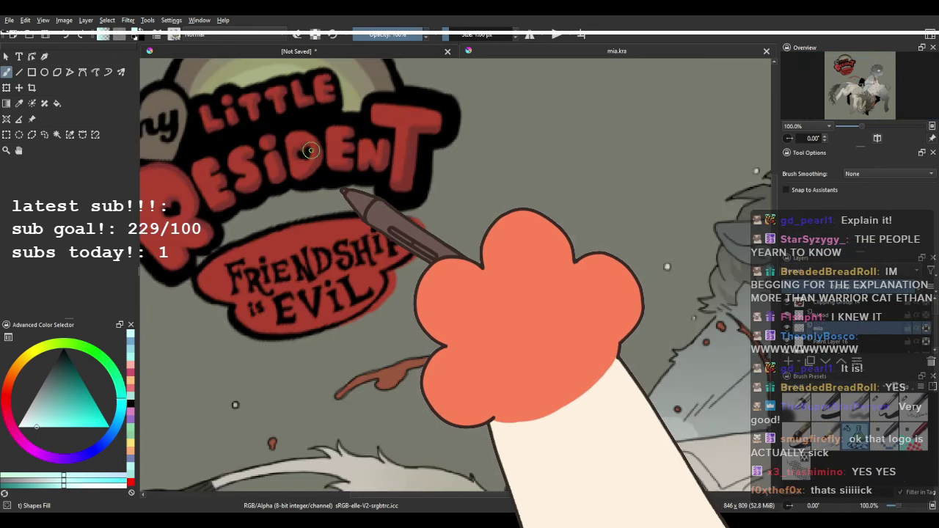
scroll(309, 181, "down", 3)
scroll(309, 181, "up", 3)
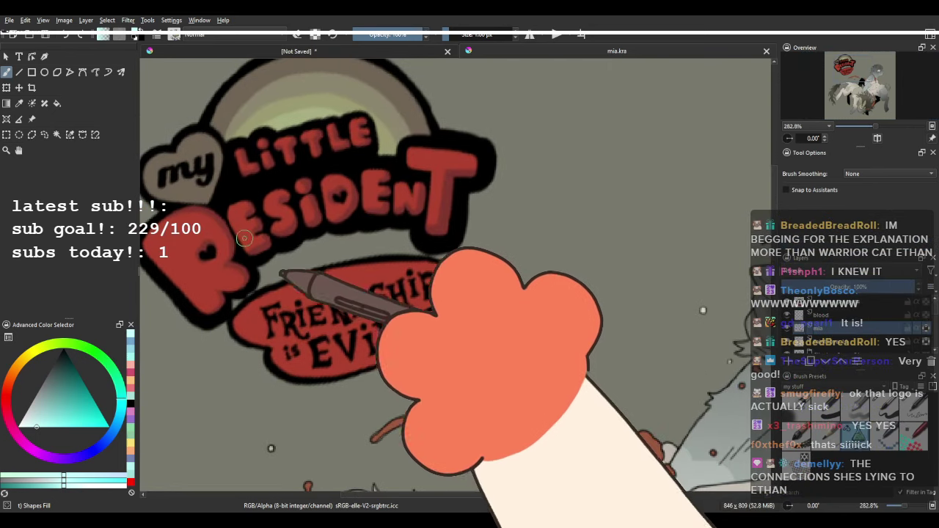
scroll(385, 182, "down", 1)
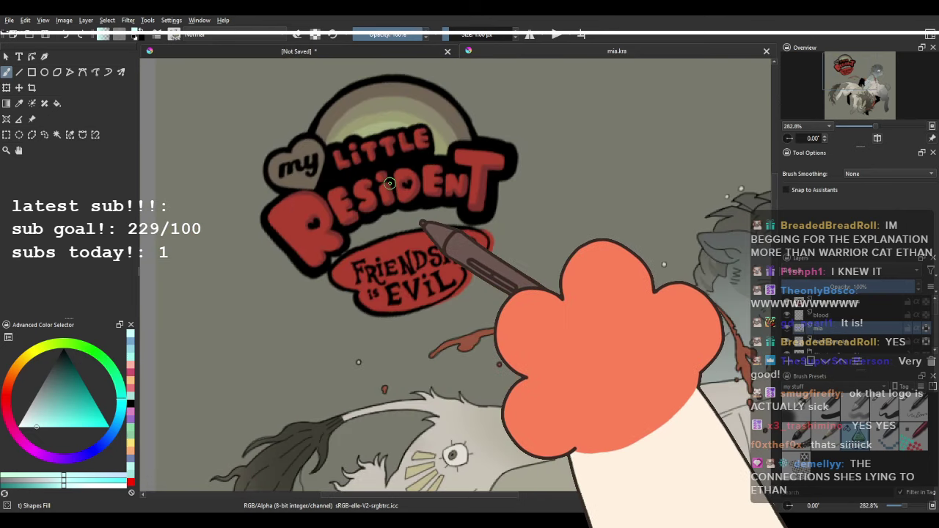
scroll(387, 180, "down", 2)
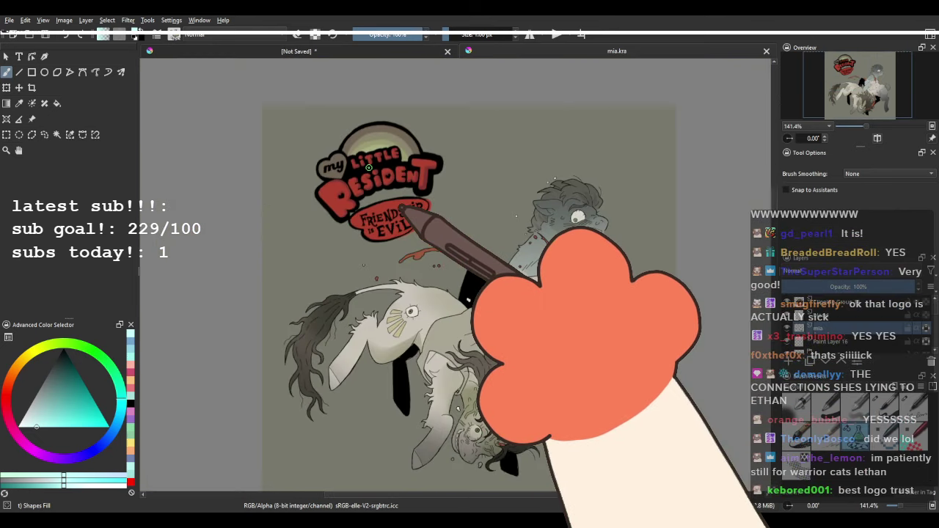
scroll(374, 273, "up", 4)
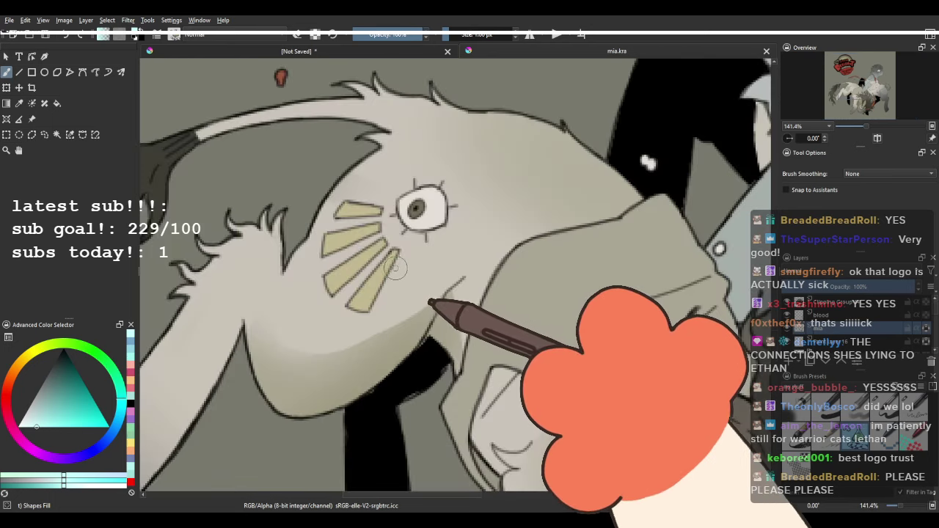
scroll(398, 263, "down", 3)
scroll(431, 290, "up", 3)
scroll(432, 289, "down", 3)
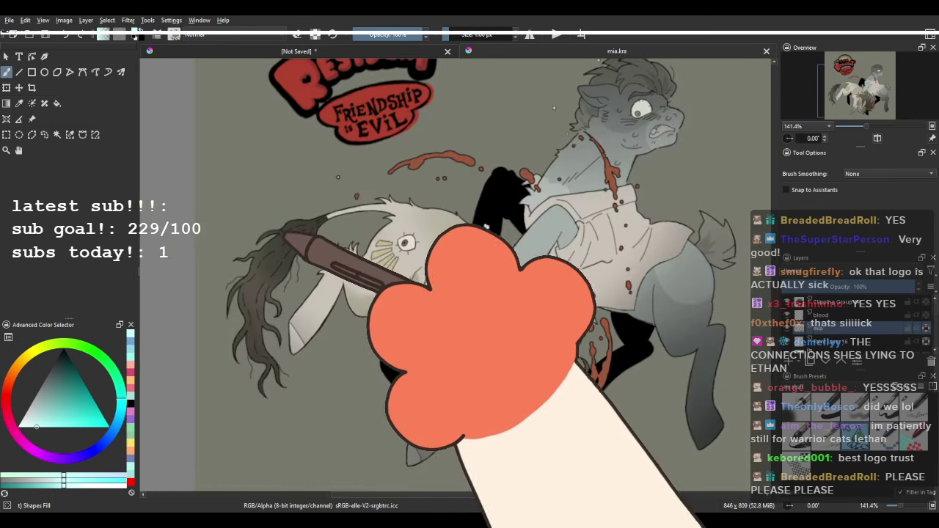
Switch to the unsaved drawing, choose a pale pink and paint a round head shape on the blank area behind the winged pony.
left_click(363, 48)
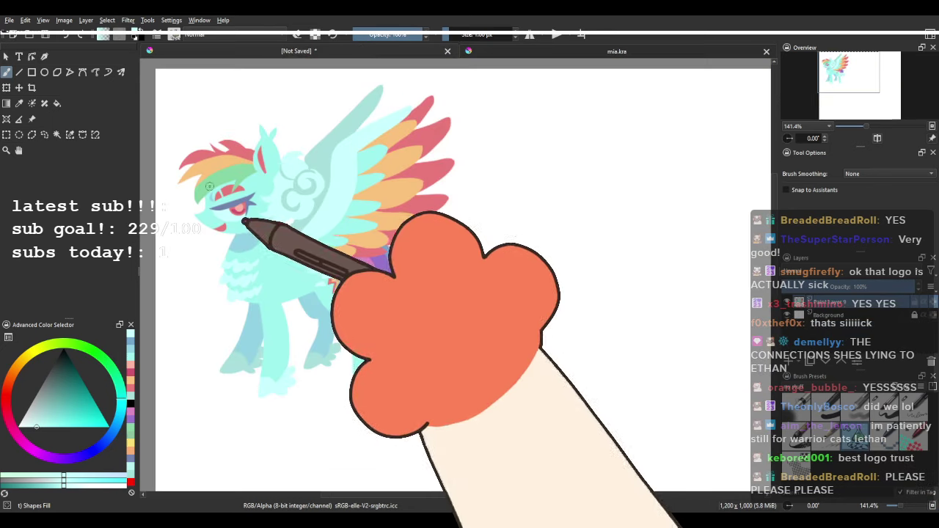
left_click_drag(330, 274, 249, 317)
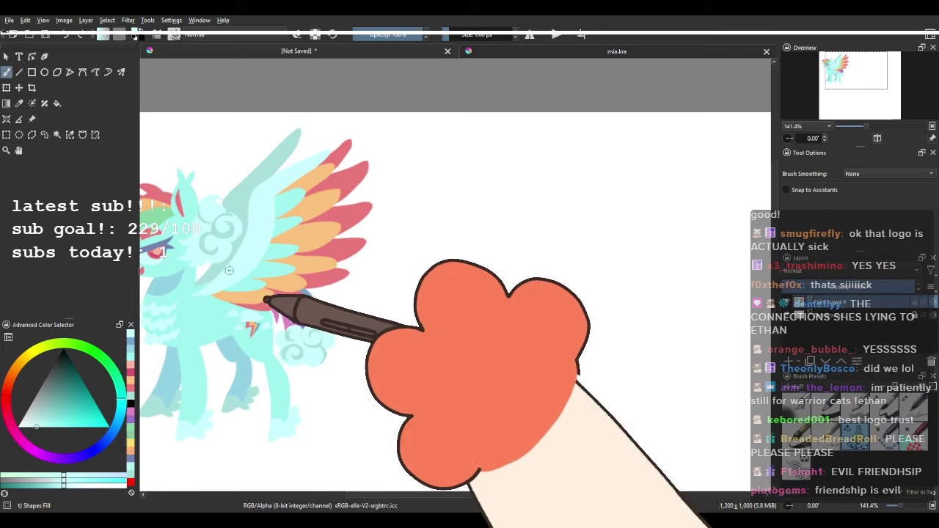
left_click(13, 416)
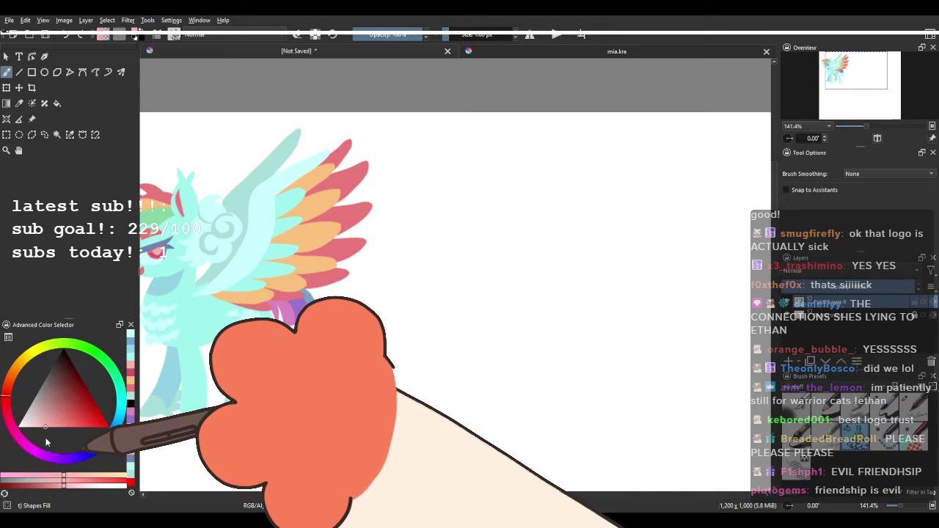
left_click_drag(445, 276, 413, 330)
scroll(466, 308, "up", 4)
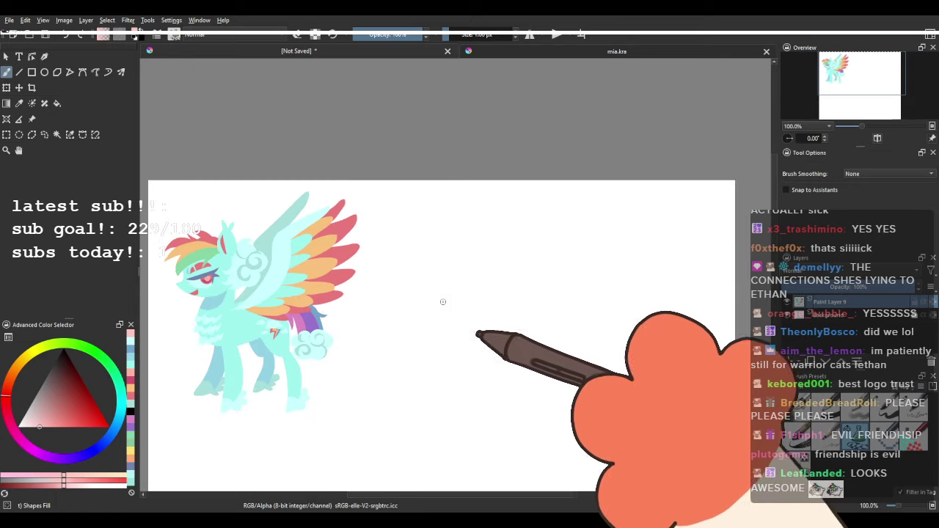
mouse_move(383, 250)
left_mouse_down()
mouse_move(348, 188)
mouse_move(416, 352)
mouse_move(411, 192)
mouse_move(367, 315)
mouse_move(405, 198)
left_mouse_up()
key("ctrl+z")
key("ctrl+z")
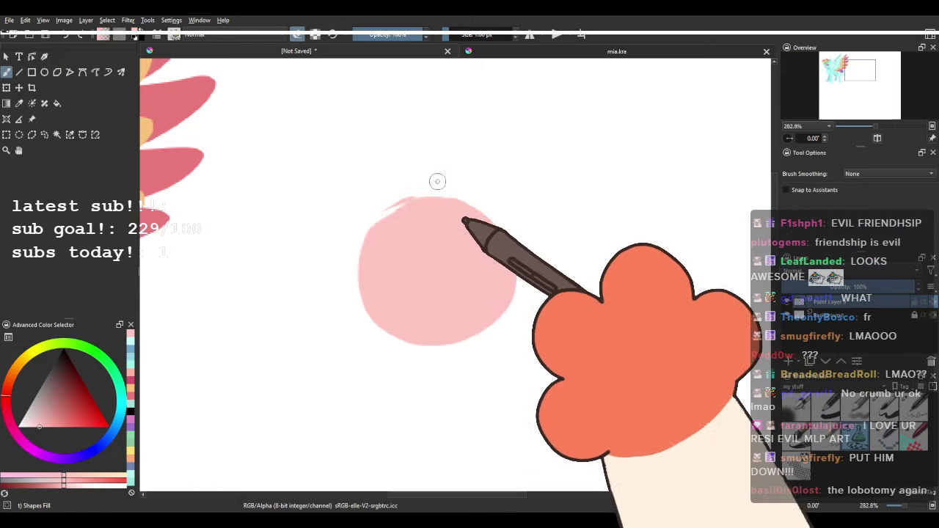
Switch to mia.kra and inspect the pale pony's eye-and-rays flank mark up close and within the whole illustration.
left_click(536, 53)
mouse_move(550, 295)
left_mouse_down()
mouse_move(426, 344)
mouse_move(540, 311)
left_mouse_up()
scroll(440, 310, "up", 5)
left_click_drag(331, 227, 473, 395)
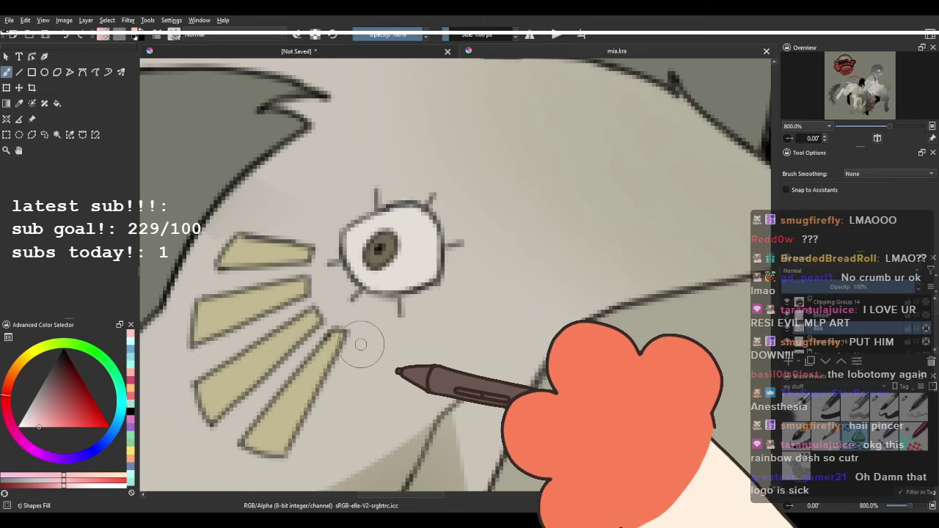
scroll(360, 344, "down", 8)
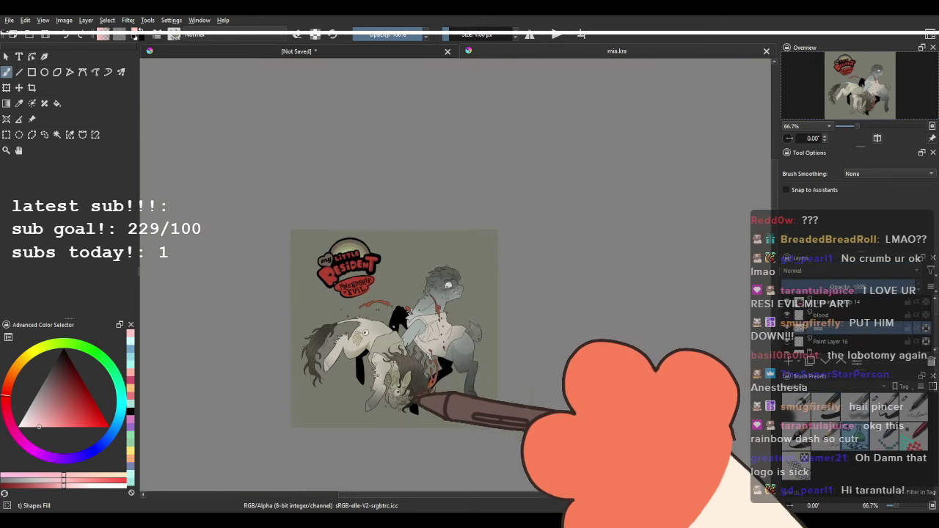
scroll(360, 345, "up", 2)
Return to the unsaved drawing and paint a small rounded muzzle bump at the pink head's lower front.
left_click(354, 52)
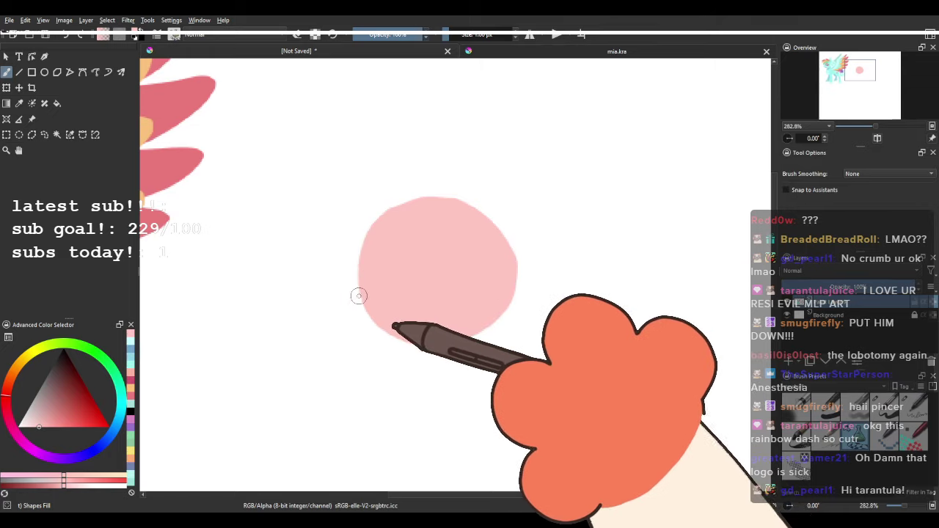
key("ctrl+z")
mouse_move(354, 329)
left_mouse_down()
mouse_move(398, 283)
mouse_move(350, 315)
mouse_move(417, 286)
mouse_move(350, 265)
left_mouse_up()
key("ctrl+z")
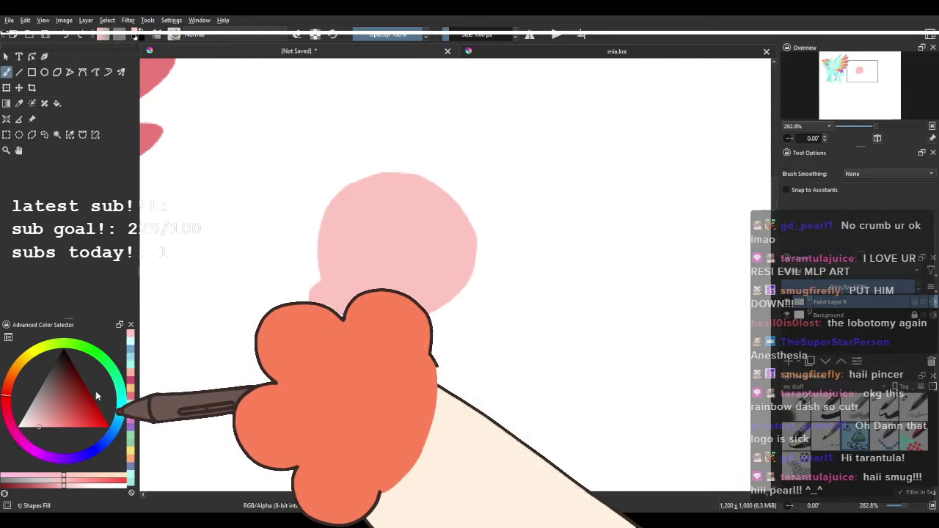
Paint a rounded ear rising from the upper back edge of the pink head, in the same pale pink.
mouse_move(409, 203)
left_mouse_down()
mouse_move(381, 216)
mouse_move(389, 228)
mouse_move(398, 173)
left_mouse_up()
key("ctrl+z")
key("ctrl+z")
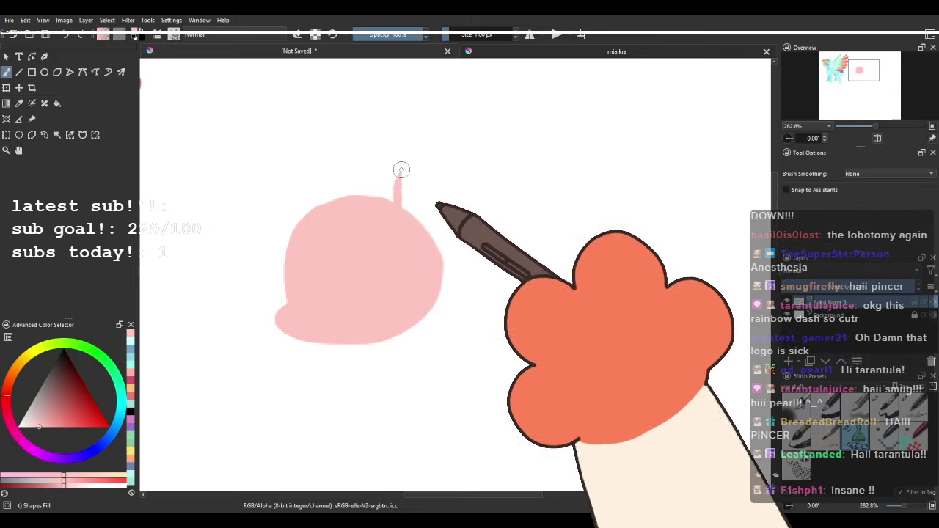
scroll(477, 240, "down", 5)
scroll(450, 241, "up", 2)
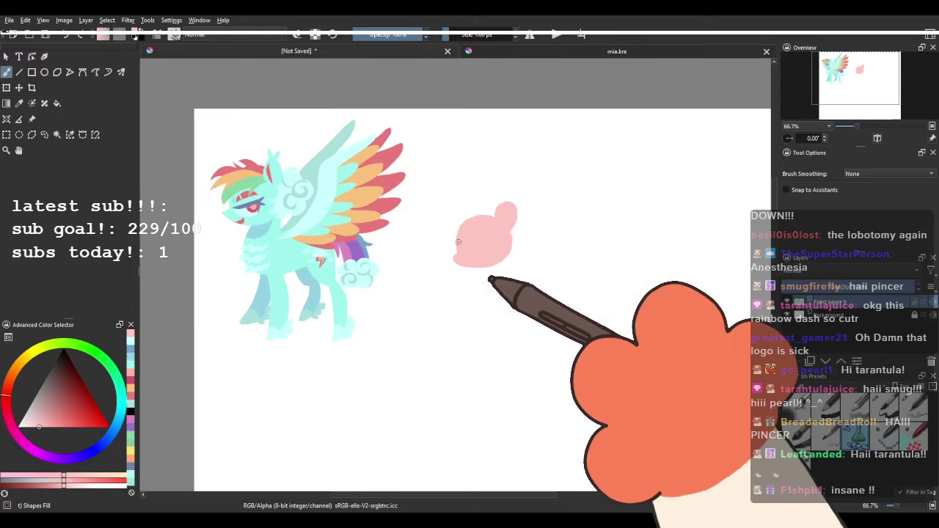
scroll(527, 236, "up", 2)
scroll(527, 235, "up", 2)
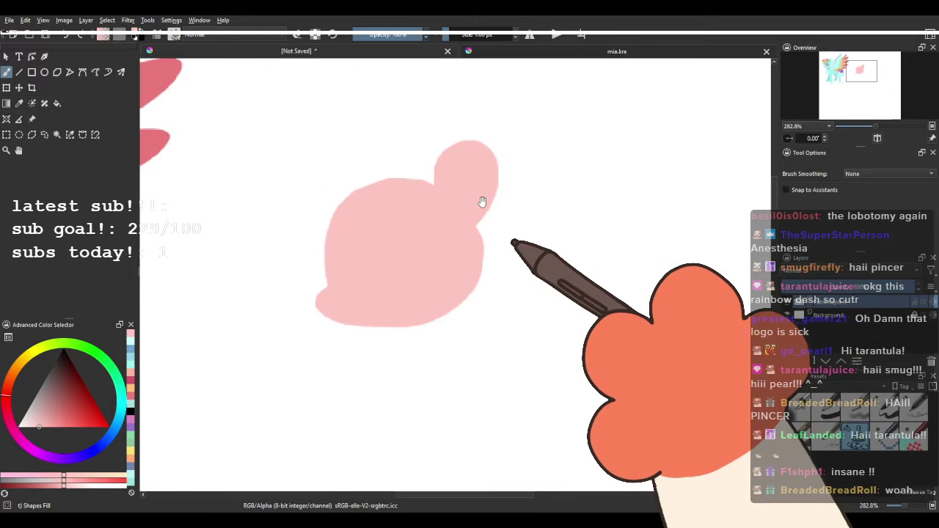
Outline the pink head with a freehand selection, nudge it slightly upward on the canvas and clear the selection.
left_click_drag(482, 201, 408, 252)
left_click(45, 135)
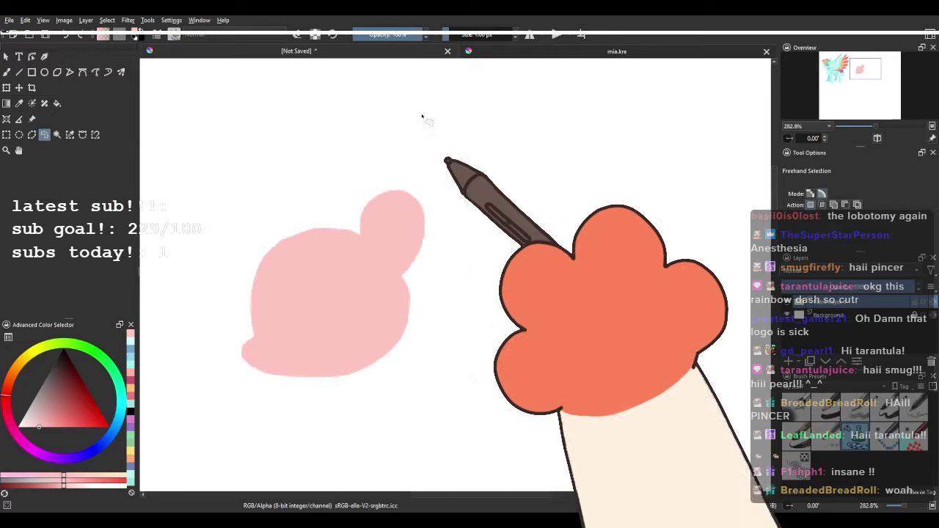
left_click_drag(440, 89, 352, 89)
left_click(19, 88)
scroll(246, 219, "down", 4)
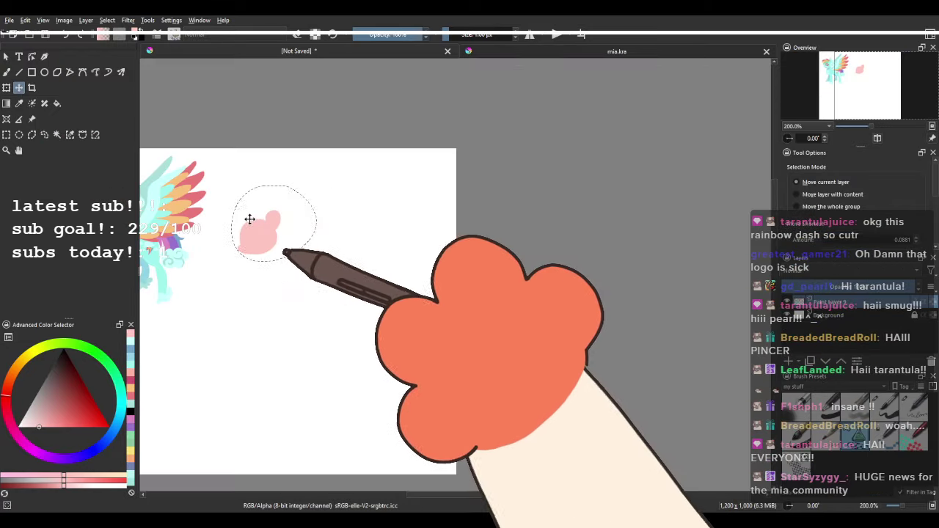
scroll(357, 251, "down", 1)
scroll(298, 256, "up", 2)
scroll(424, 260, "down", 2)
scroll(459, 259, "up", 2)
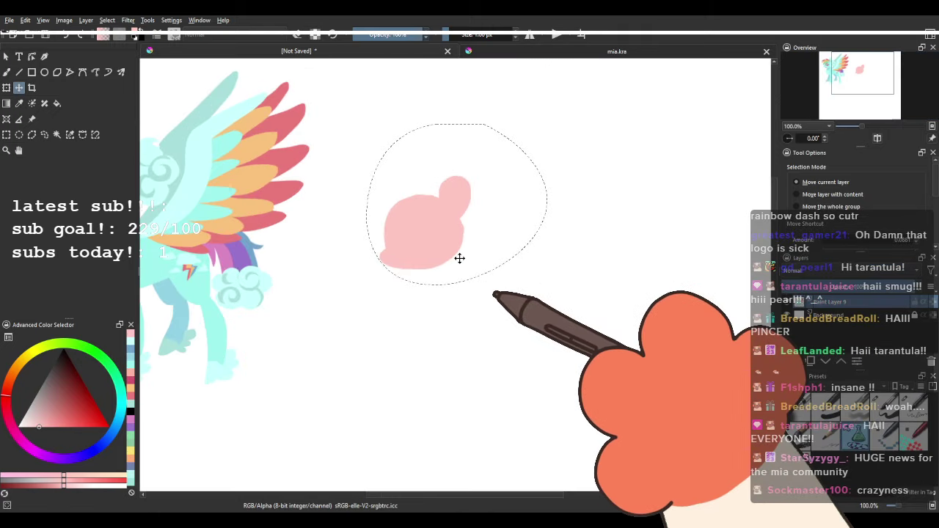
scroll(459, 258, "up", 3)
left_click(45, 135)
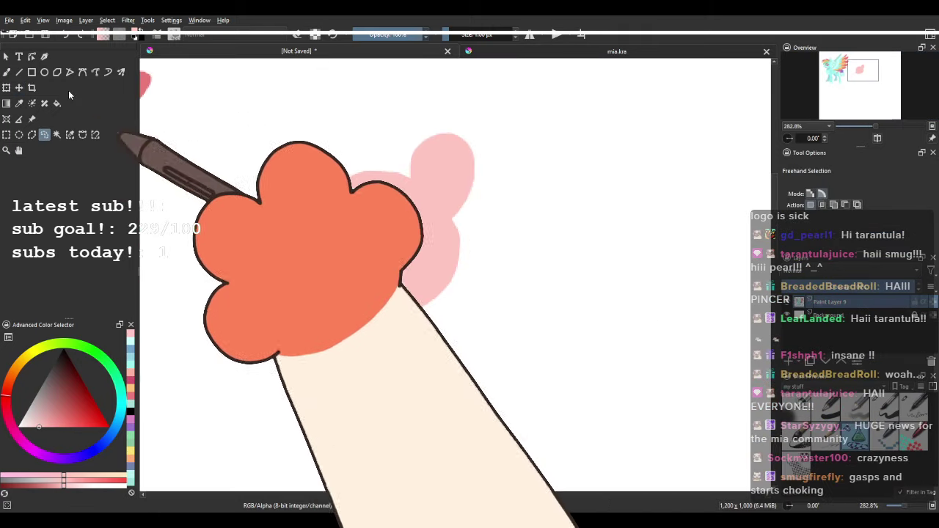
Try to paint a darker pink crescent across the top of the head with the brush.
key("b")
scroll(356, 164, "down", 1)
scroll(355, 163, "up", 2)
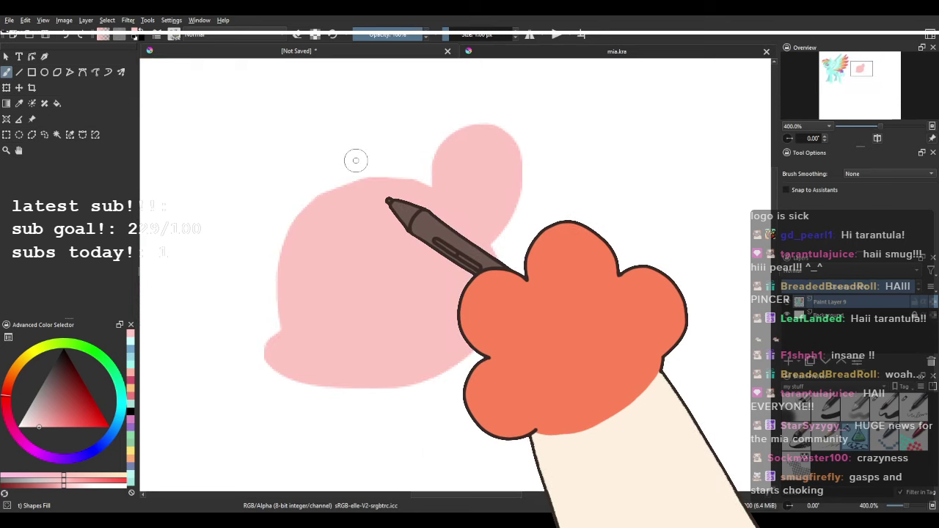
left_click(57, 424)
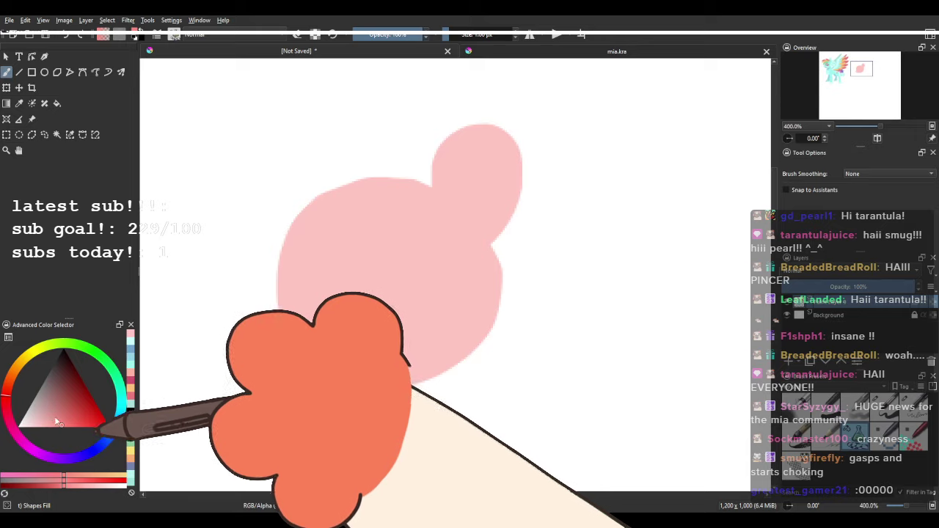
left_click_drag(296, 268, 440, 199)
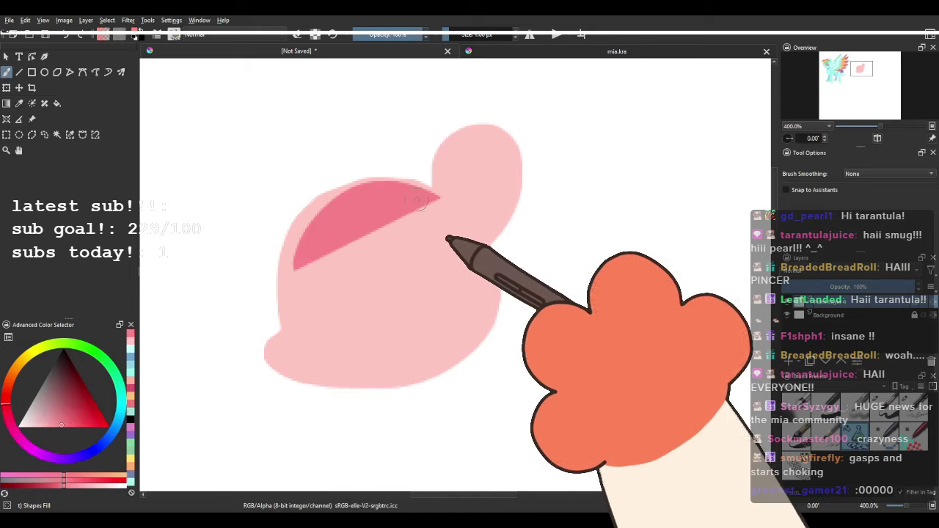
key("ctrl+z")
Turn on Preserve Alpha, choose a pale cream and paint the face over the front of the head, leaving the ear and back pink.
left_click_drag(374, 201, 402, 222)
left_click(402, 266, "ctrl")
left_click(314, 35)
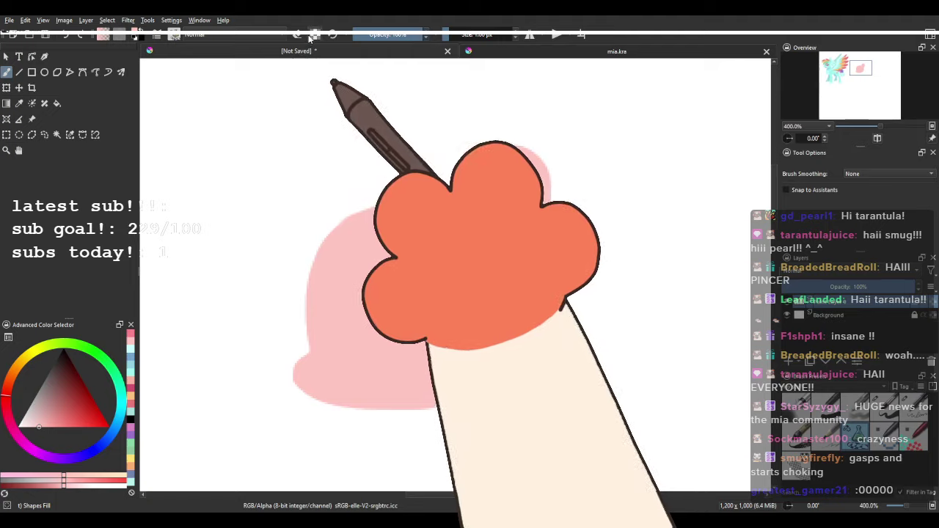
left_click_drag(331, 246, 248, 197)
left_click(31, 426)
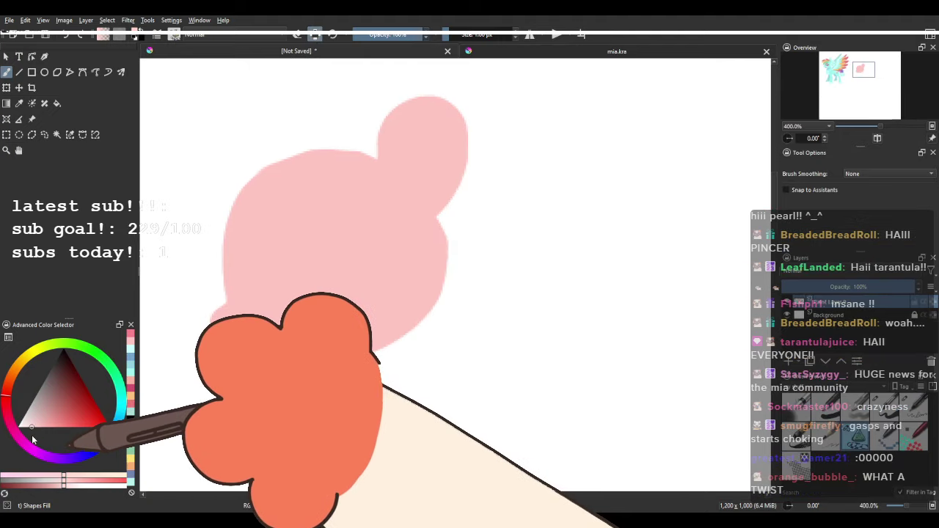
left_click(19, 364)
mouse_move(331, 151)
left_mouse_down()
mouse_move(339, 327)
mouse_move(289, 152)
mouse_move(379, 208)
mouse_move(283, 126)
mouse_move(380, 183)
mouse_move(298, 79)
left_mouse_up()
key("ctrl+z")
key("ctrl+z")
key("ctrl+z")
mouse_move(347, 151)
left_mouse_down()
mouse_move(160, 308)
mouse_move(323, 132)
left_mouse_up()
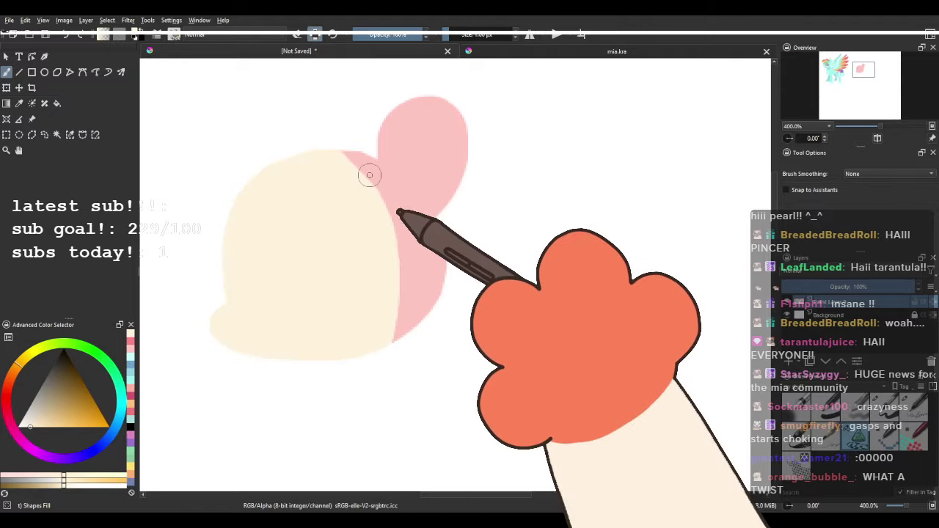
Sample the head's pink, deepen it and paint a small oval nose at the tip of the muzzle.
left_click_drag(310, 175, 362, 216)
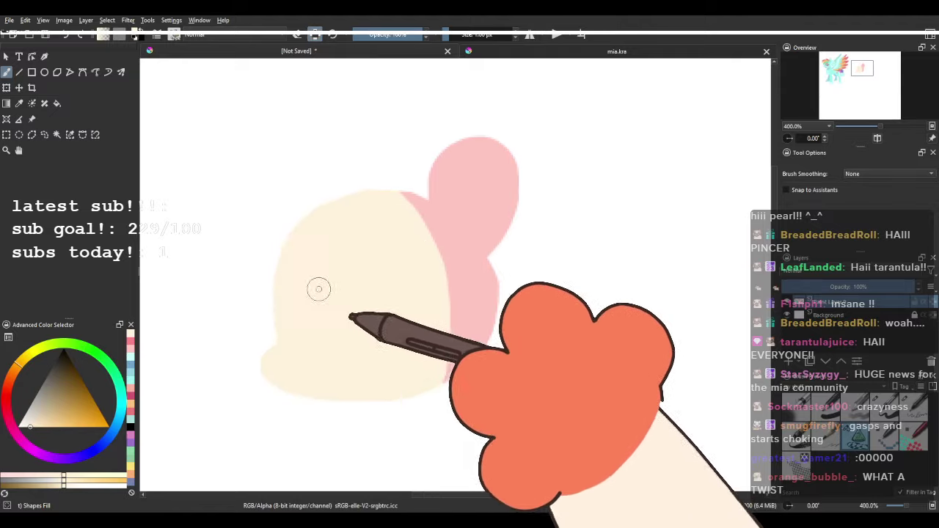
left_click_drag(346, 317, 335, 238)
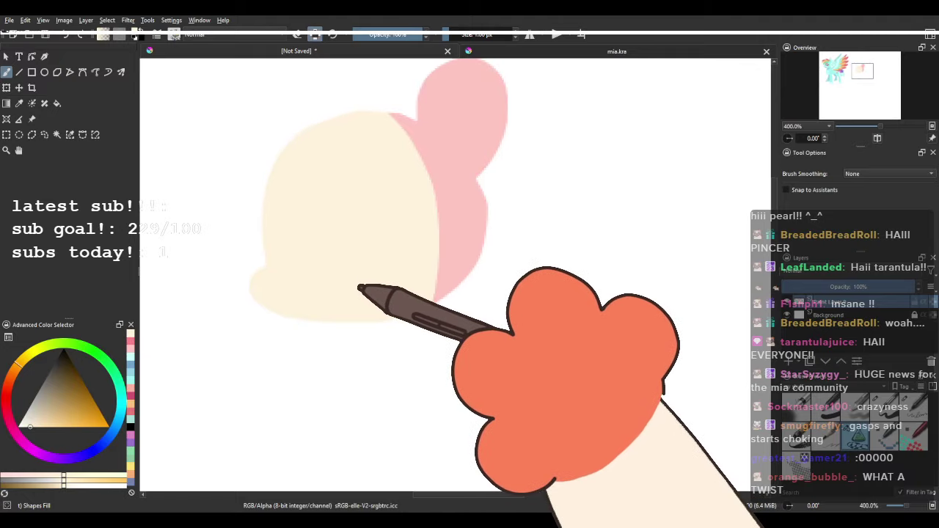
left_click(476, 203, "ctrl")
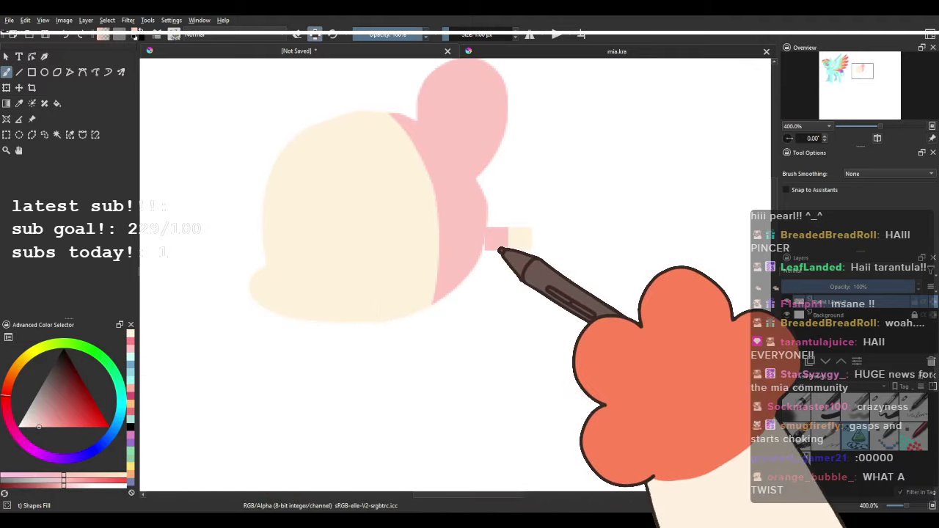
left_click(47, 426)
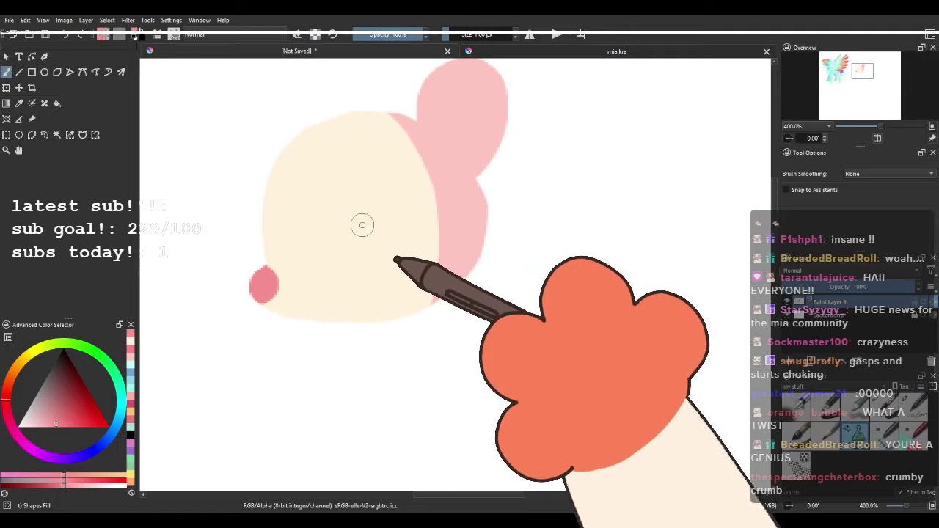
Paint a large white oval eye in the lower middle of the cream face.
mouse_move(358, 199)
left_mouse_down()
mouse_move(364, 258)
mouse_move(370, 252)
mouse_move(392, 348)
left_mouse_up()
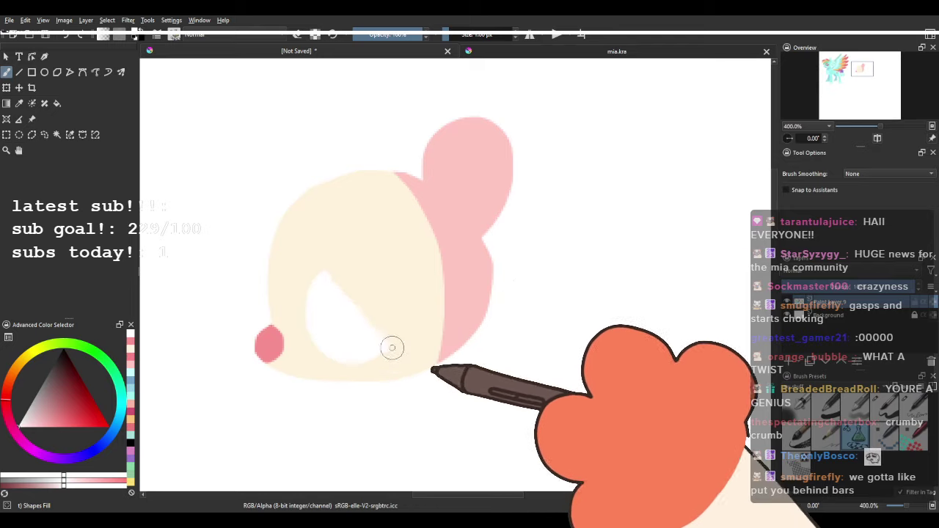
mouse_move(310, 305)
left_mouse_down()
mouse_move(399, 277)
mouse_move(329, 274)
mouse_move(330, 263)
left_mouse_up()
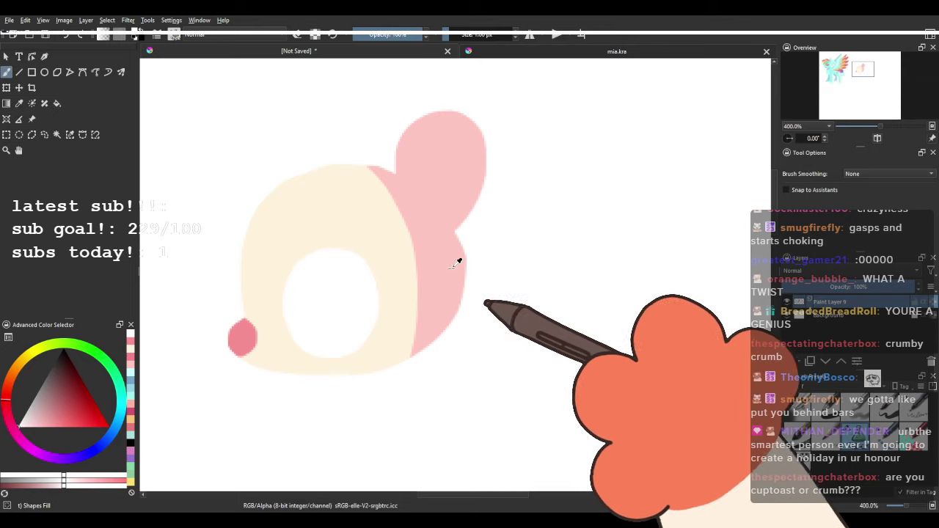
Sample the head's pink, undo the latest strokes and add a new paint layer above the head.
left_click(454, 271, "ctrl")
key("ctrl+z")
key("ctrl+z")
left_click(789, 361)
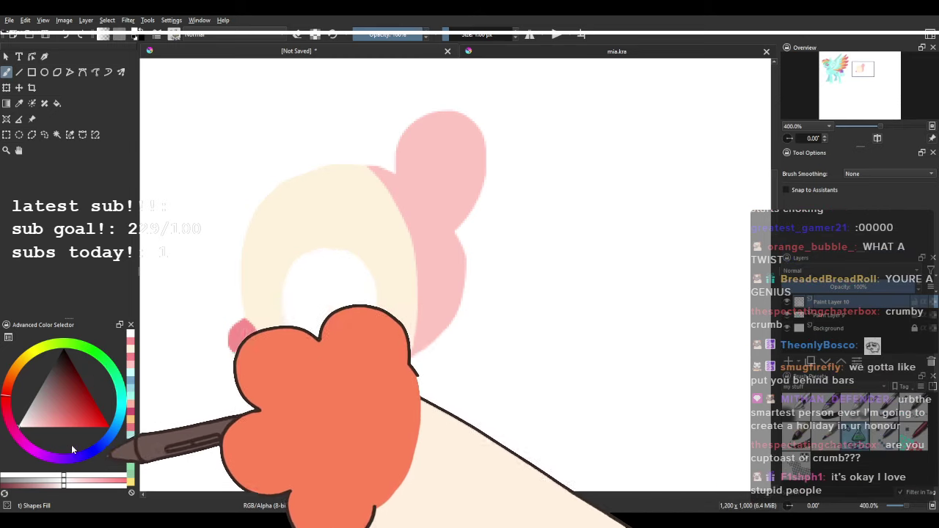
Choose a dark greyish teal and paint a thick upper lash line with two rounded lashes at the eye's outer corner.
left_click(89, 454)
left_click(53, 395)
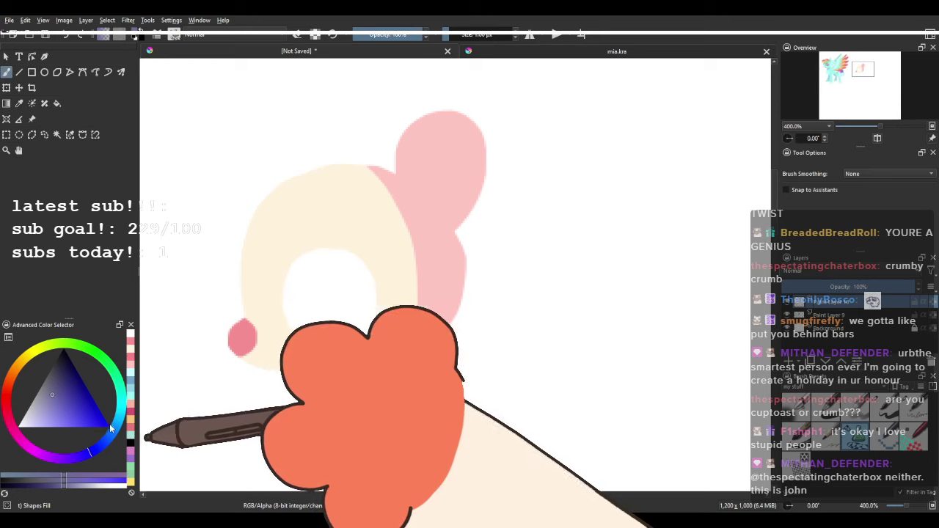
left_click_drag(110, 429, 122, 416)
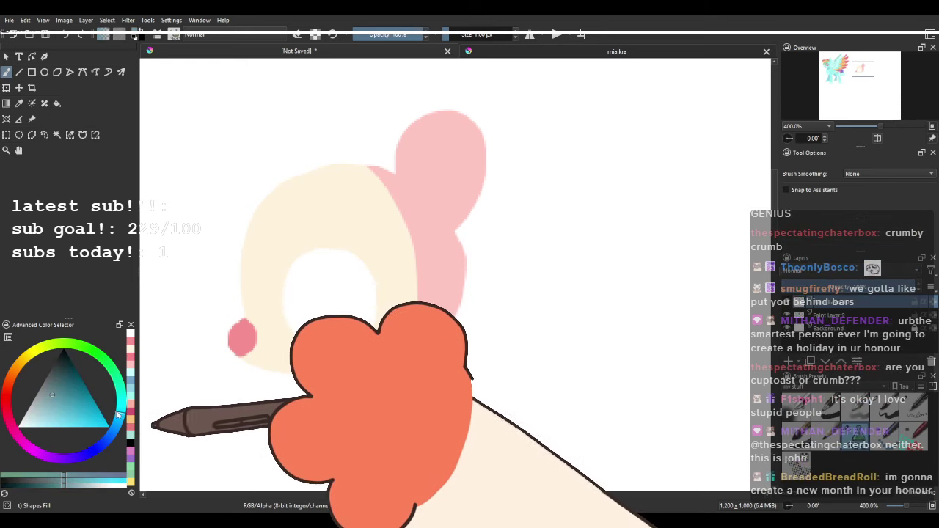
left_click(52, 390)
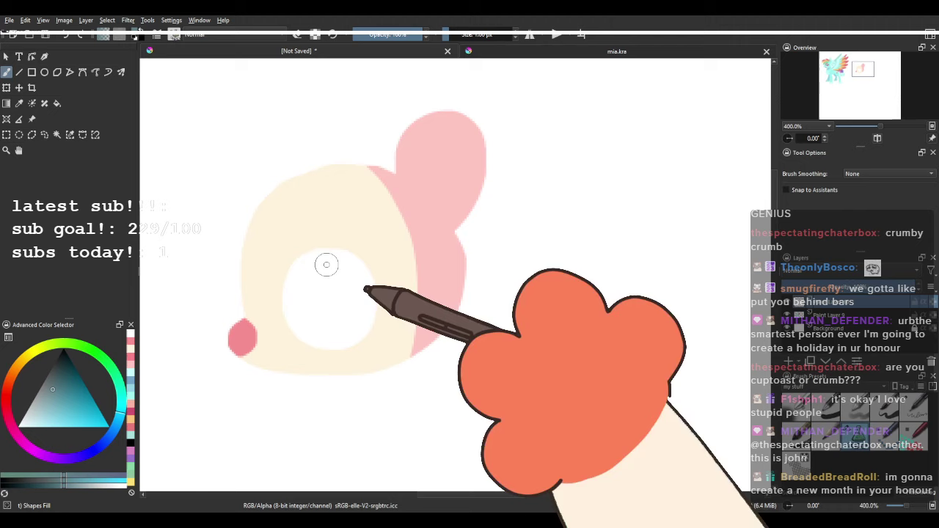
mouse_move(283, 304)
left_mouse_down()
mouse_move(300, 262)
mouse_move(343, 259)
mouse_move(366, 287)
mouse_move(362, 342)
mouse_move(378, 295)
mouse_move(355, 246)
mouse_move(288, 256)
left_mouse_up()
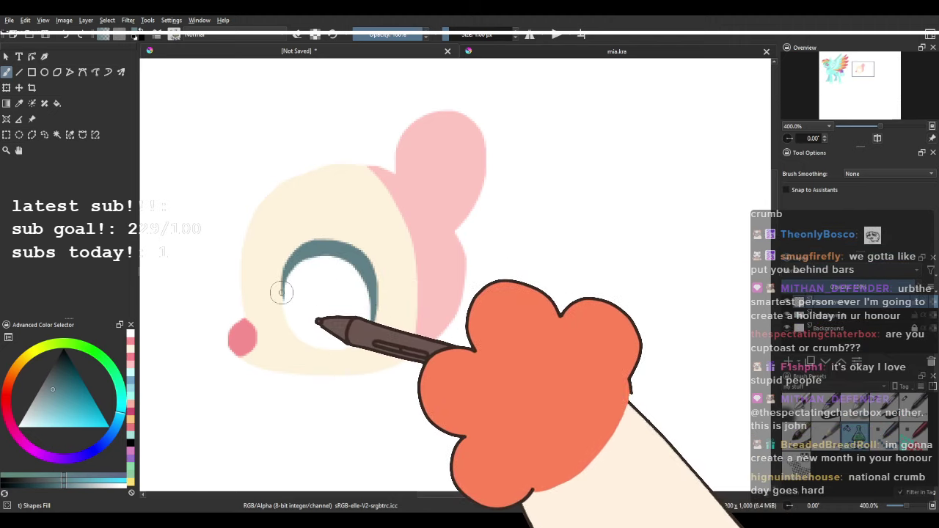
mouse_move(375, 273)
left_mouse_down()
mouse_move(396, 262)
mouse_move(386, 276)
mouse_move(398, 307)
left_mouse_up()
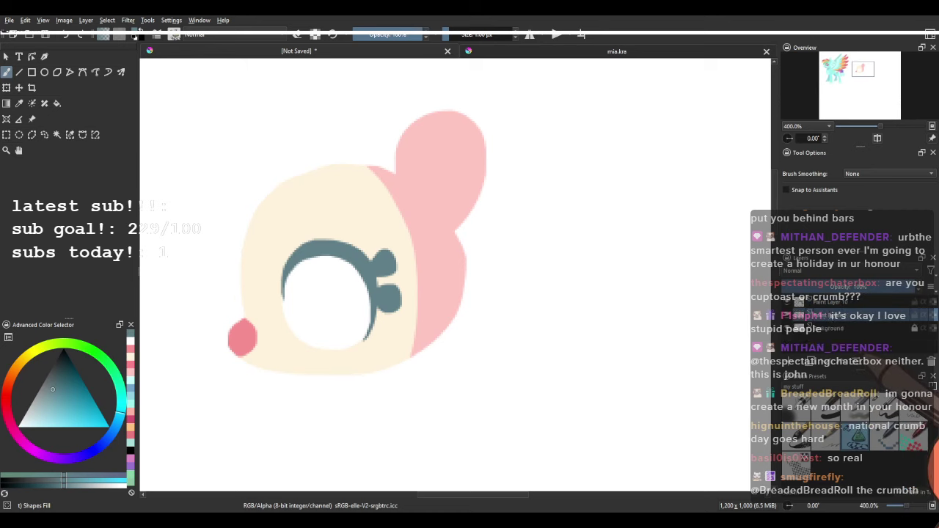
Paint a round light teal iris in the white eye and add a paler aqua lobed patch inside it.
left_click(52, 419)
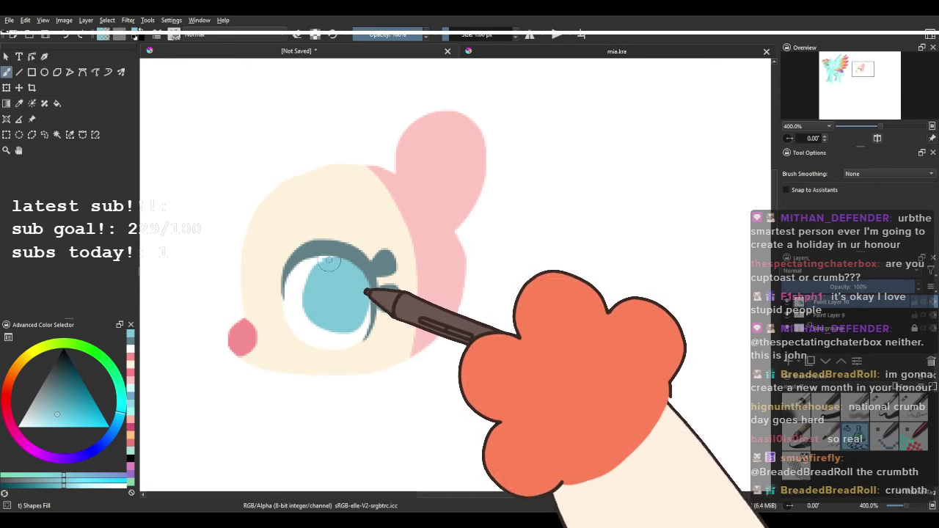
key("minus")
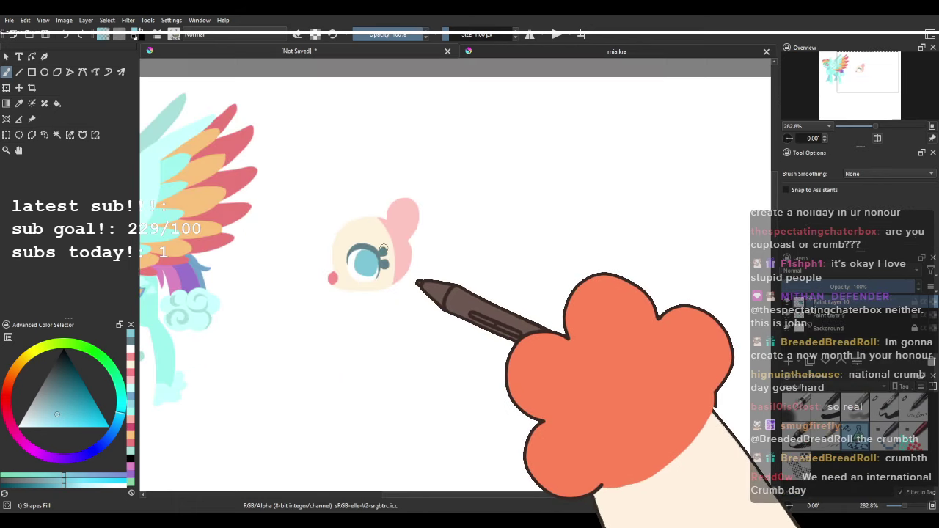
scroll(370, 267, "up", 4)
left_click_drag(60, 418, 53, 420)
left_click(121, 404)
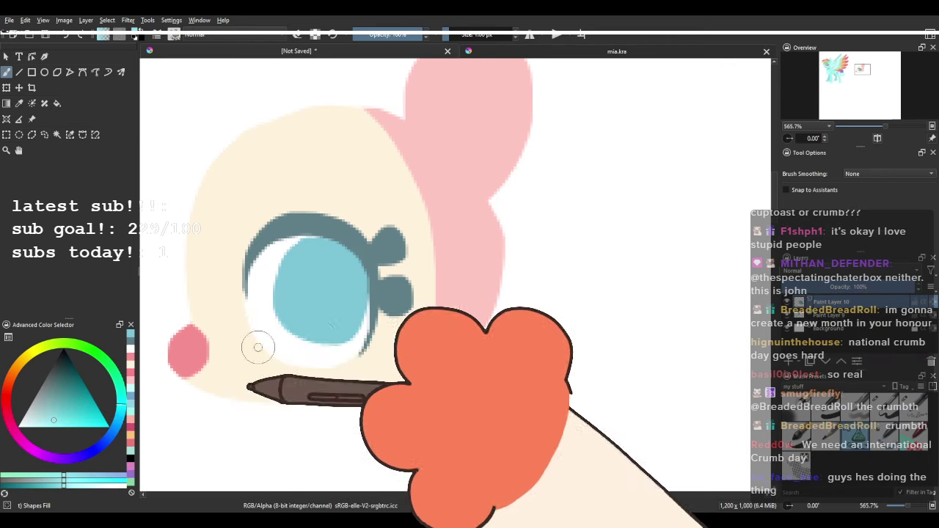
mouse_move(288, 290)
left_mouse_down()
mouse_move(351, 327)
mouse_move(350, 281)
mouse_move(300, 286)
mouse_move(322, 272)
left_mouse_up()
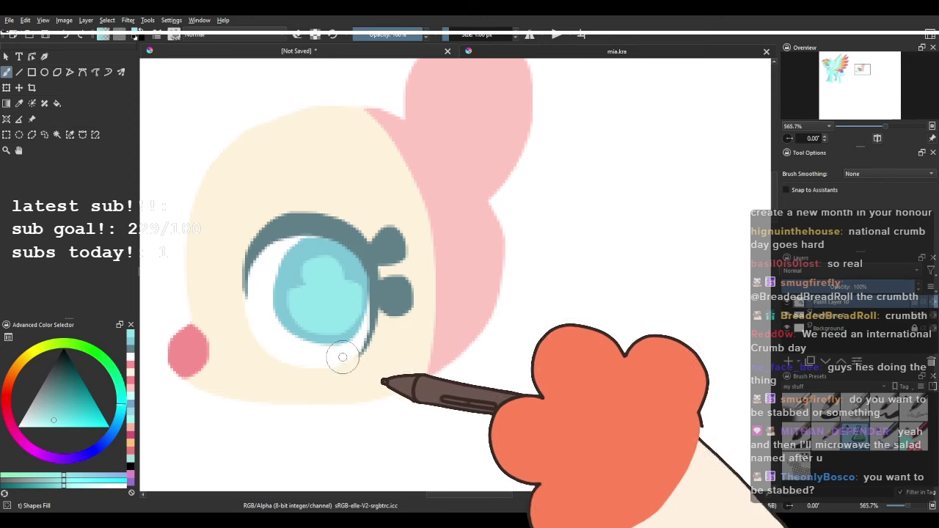
Paint a small white heart highlight in the middle of the iris.
left_click_drag(294, 371, 393, 374)
scroll(314, 245, "down", 4)
left_click_drag(401, 249, 476, 258)
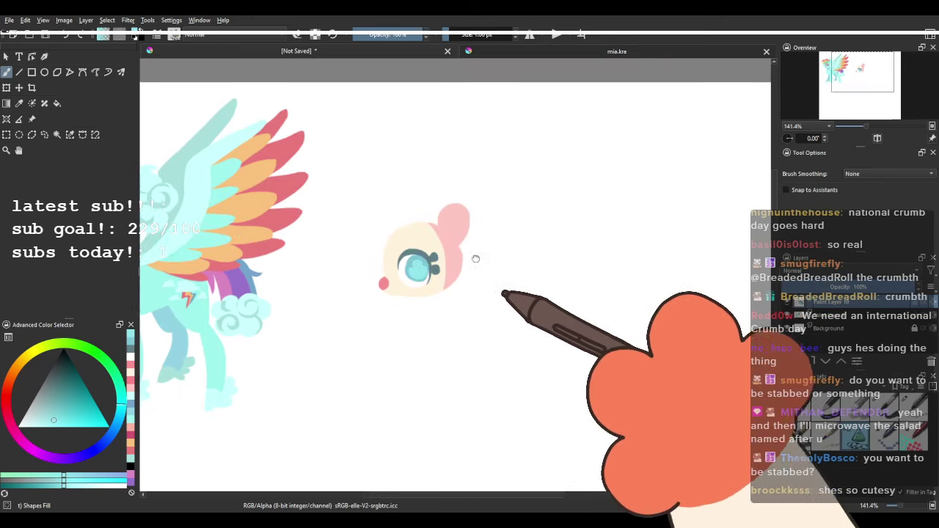
scroll(428, 270, "up", 4)
mouse_move(402, 254)
left_mouse_down()
mouse_move(331, 342)
mouse_move(339, 320)
left_mouse_up()
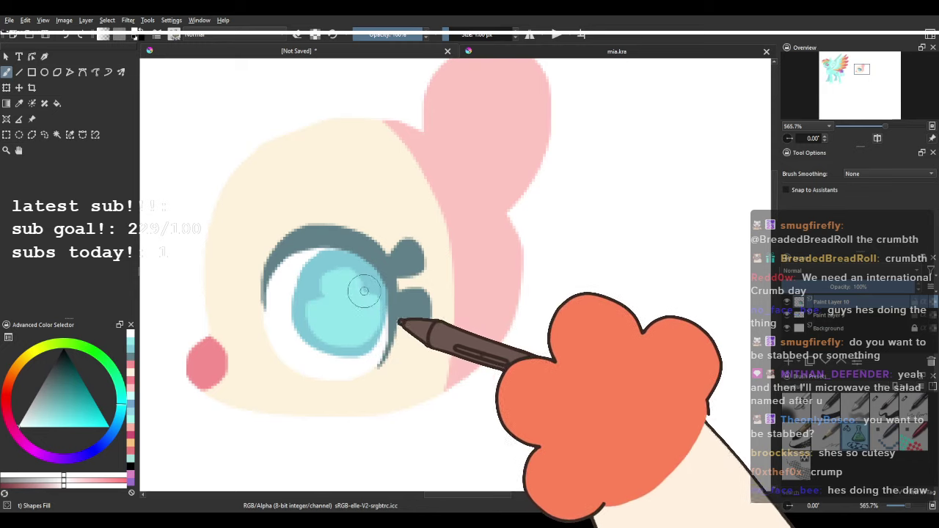
scroll(353, 287, "down", 5)
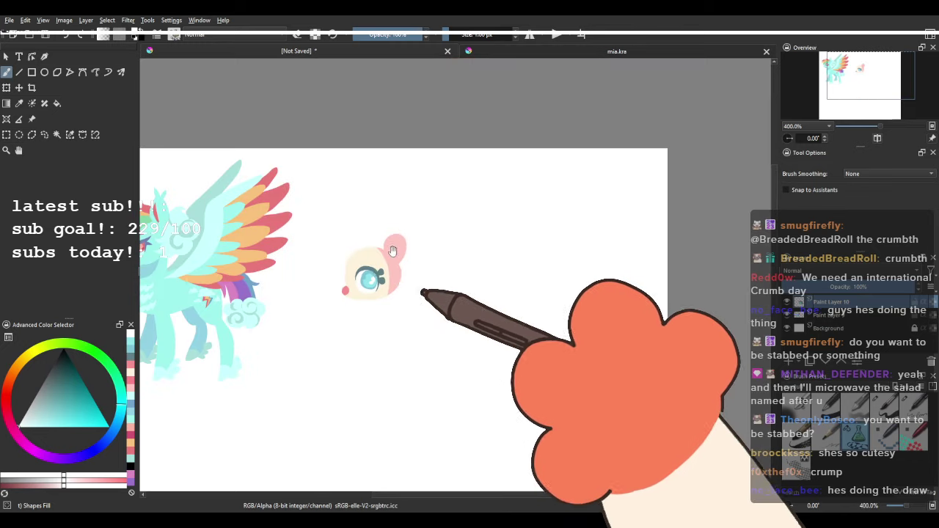
scroll(382, 257, "up", 5)
mouse_move(398, 253)
left_mouse_down()
mouse_move(375, 274)
mouse_move(379, 267)
mouse_move(336, 263)
left_mouse_up()
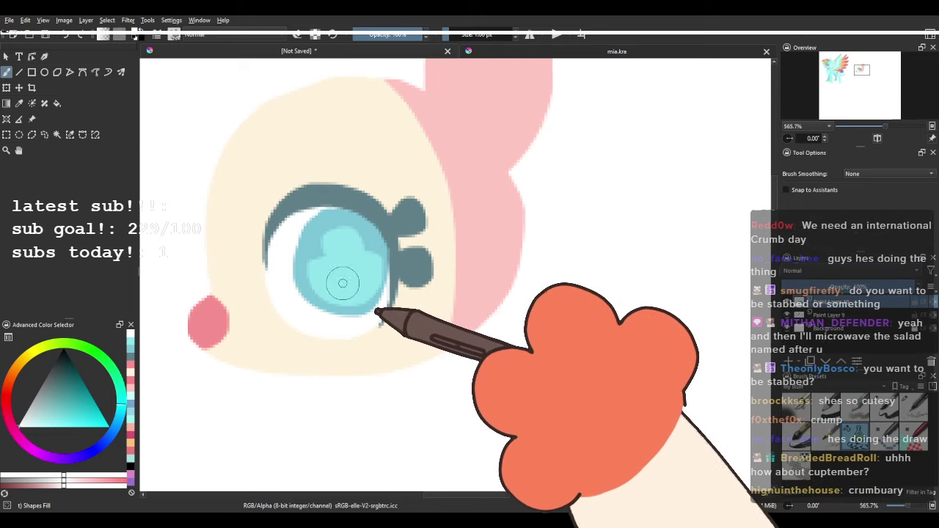
left_click_drag(371, 295, 453, 312)
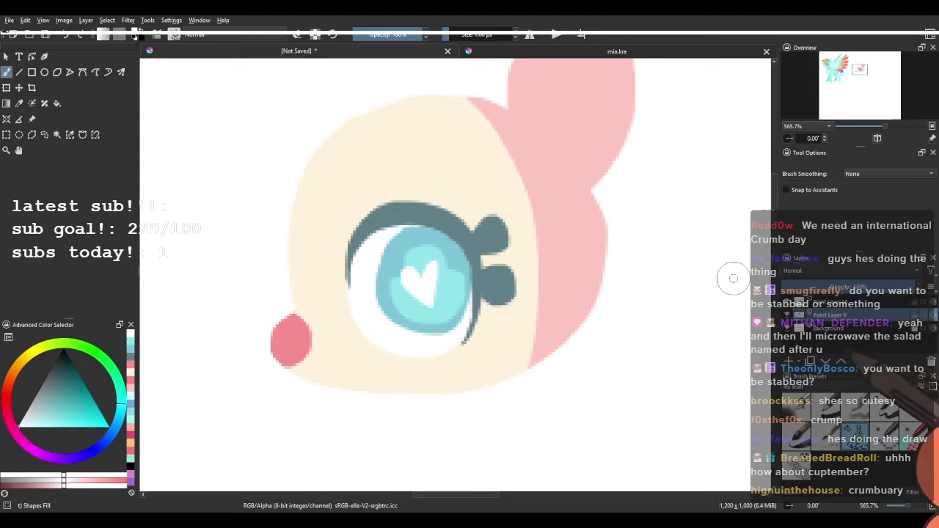
On the head layer, sample the face cream, turn off Preserve Alpha and paint a rounded protruding muzzle over the pink nose.
left_click(344, 183, "ctrl")
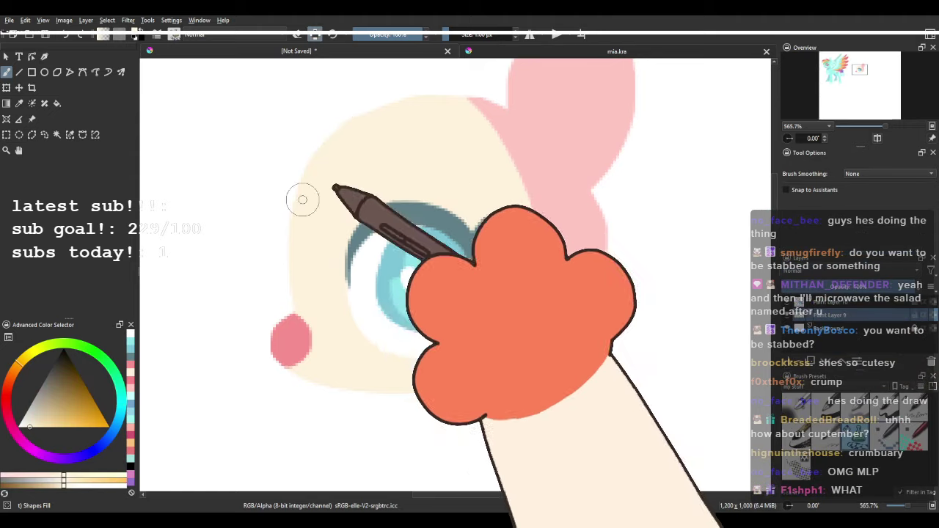
mouse_move(285, 257)
left_mouse_down()
mouse_move(294, 252)
mouse_move(259, 265)
left_mouse_up()
left_click(316, 35)
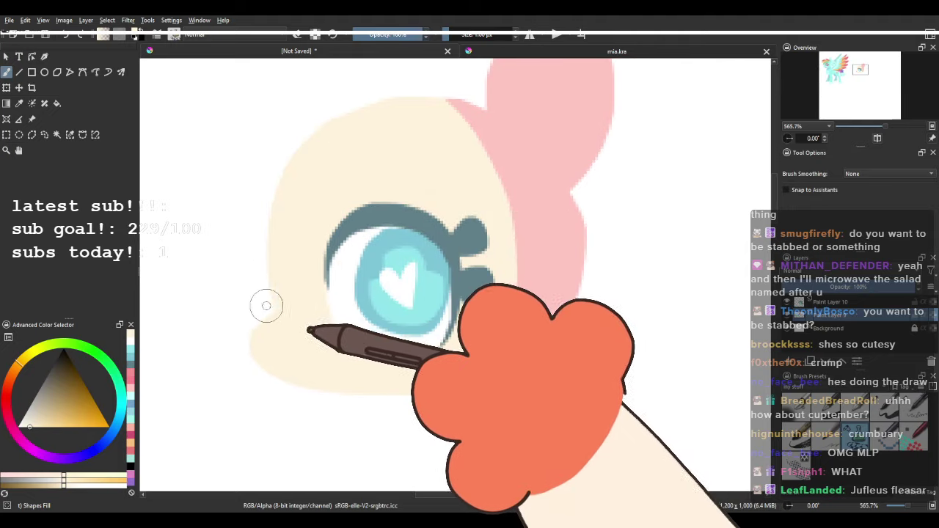
key("ctrl+z")
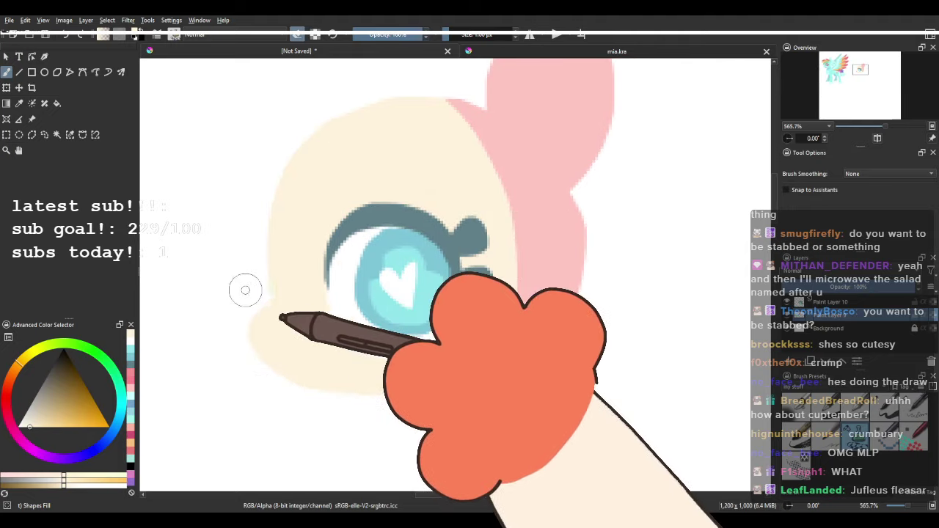
Erase along the muzzle and chin edge to smooth the lower outline of the face.
mouse_move(245, 291)
left_mouse_down()
mouse_move(333, 392)
mouse_move(433, 407)
left_mouse_up()
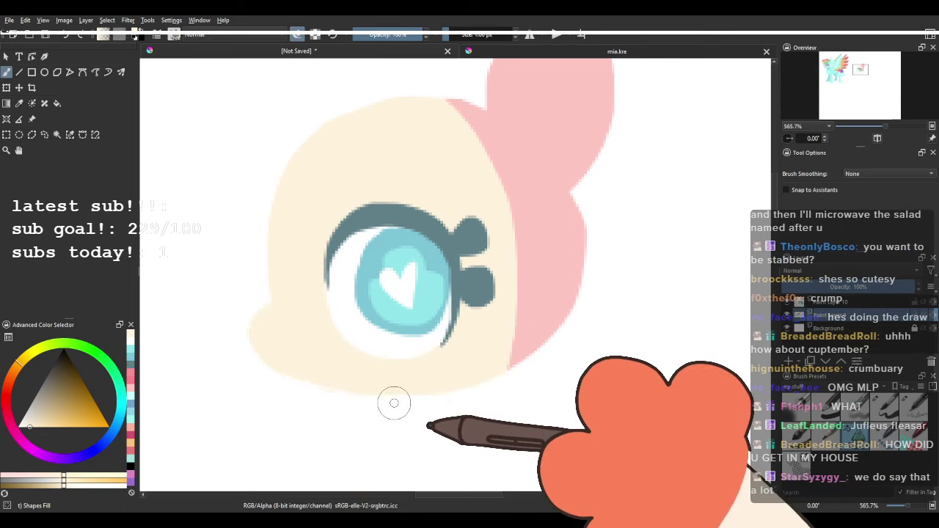
scroll(535, 233, "down", 2)
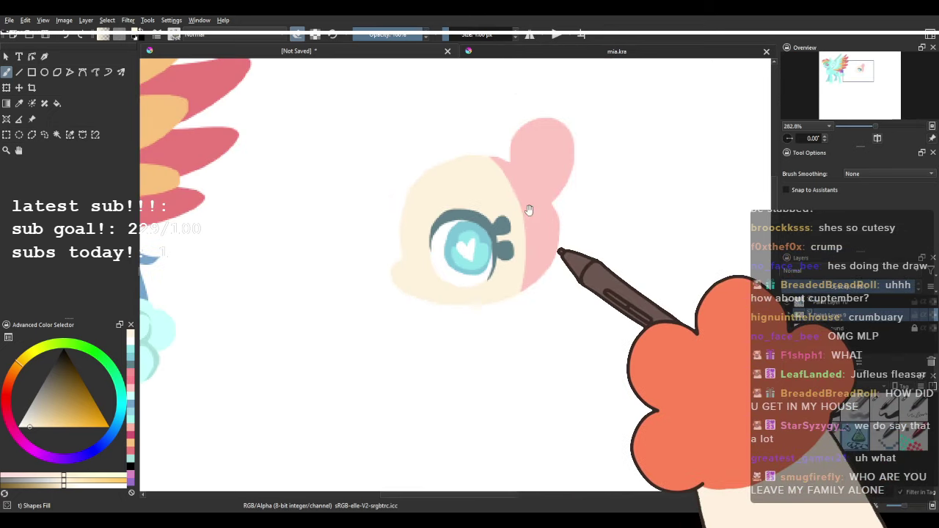
left_click_drag(530, 209, 448, 218)
scroll(376, 245, "up", 2)
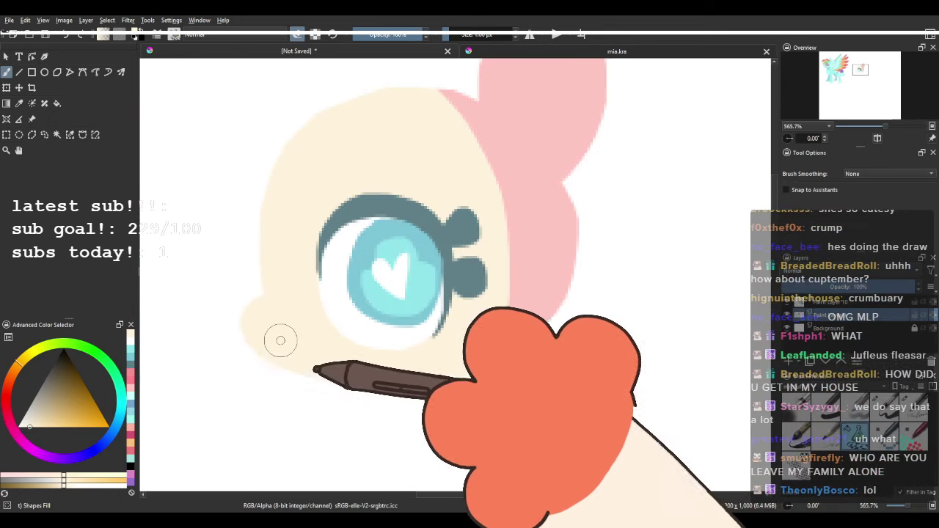
With Preserve Alpha on, choose a rosy pink and paint an oval nose on the muzzle tip and an oval spot above the eye.
left_click(131, 381)
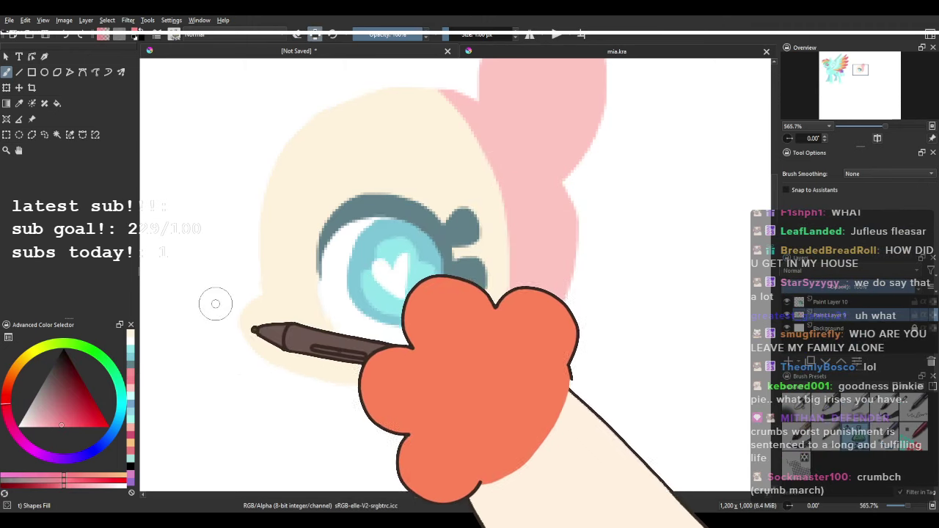
left_click_drag(249, 334, 249, 301)
key("ctrl+z")
mouse_move(372, 160)
left_mouse_down()
mouse_move(358, 180)
mouse_move(366, 160)
mouse_move(422, 189)
mouse_move(388, 155)
left_mouse_up()
key("ctrl+z")
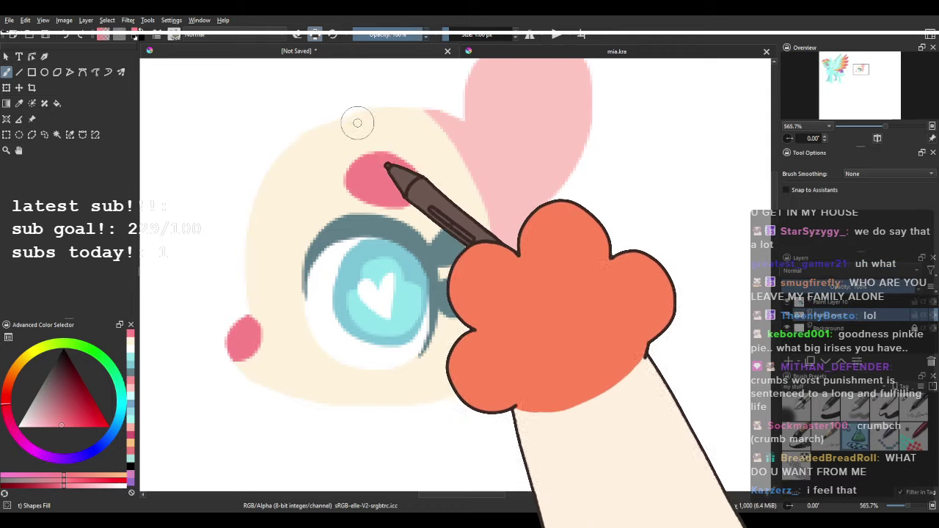
Sample the iris teal and paint a small curved marking along the jaw just below the muzzle.
left_click_drag(380, 208, 381, 276)
left_click_drag(390, 326, 372, 212)
left_click(367, 251, "ctrl")
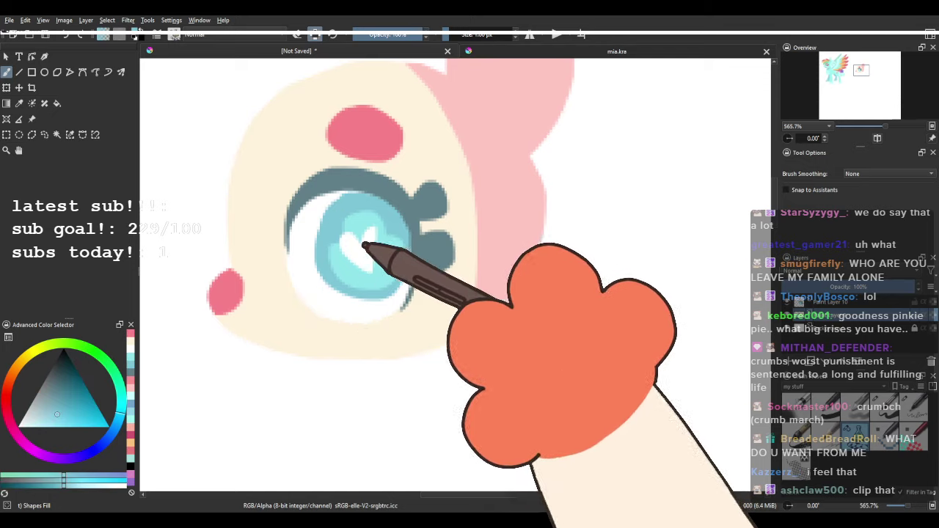
mouse_move(263, 338)
left_mouse_down()
mouse_move(299, 322)
mouse_move(303, 359)
mouse_move(289, 327)
left_mouse_up()
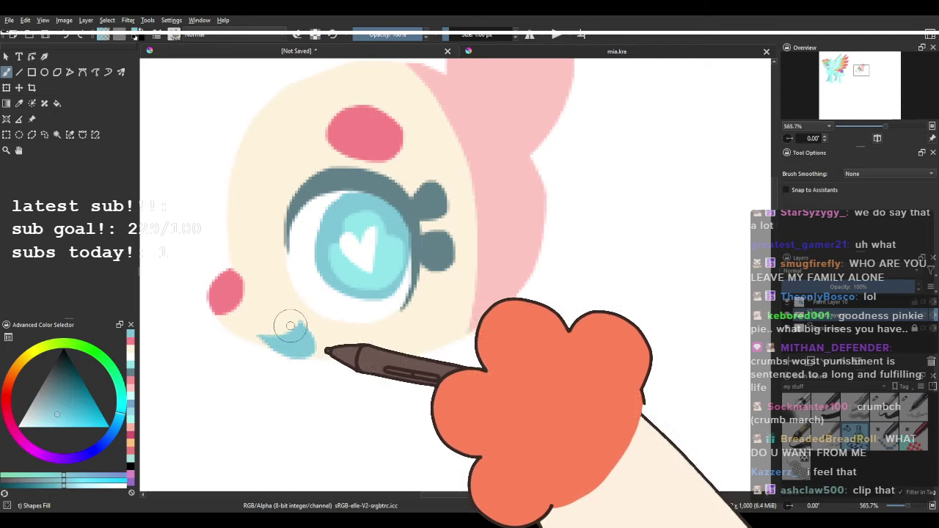
left_click_drag(386, 358, 426, 373)
scroll(436, 337, "down", 4)
left_click_drag(438, 294, 427, 278)
scroll(403, 320, "up", 3)
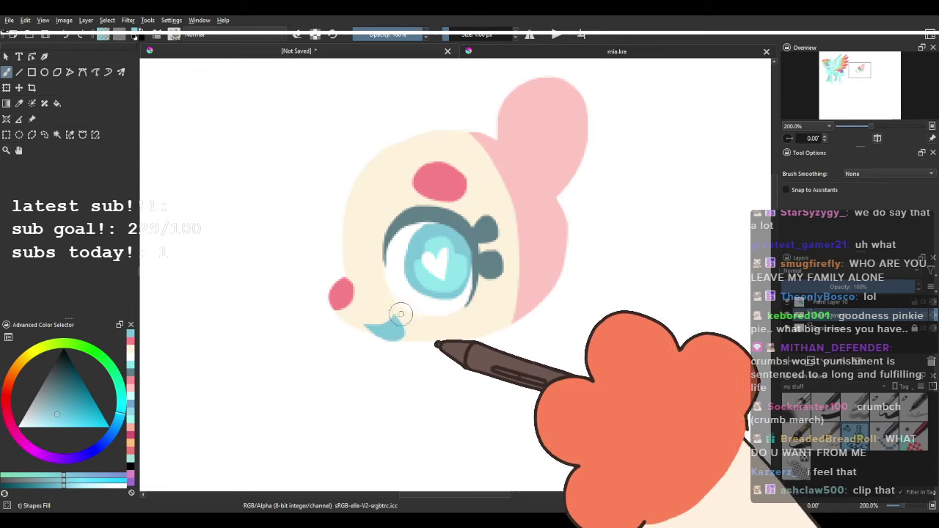
Round out the nose with its own pink and add small teal accents directly below and above the eye.
left_click(343, 286, "ctrl")
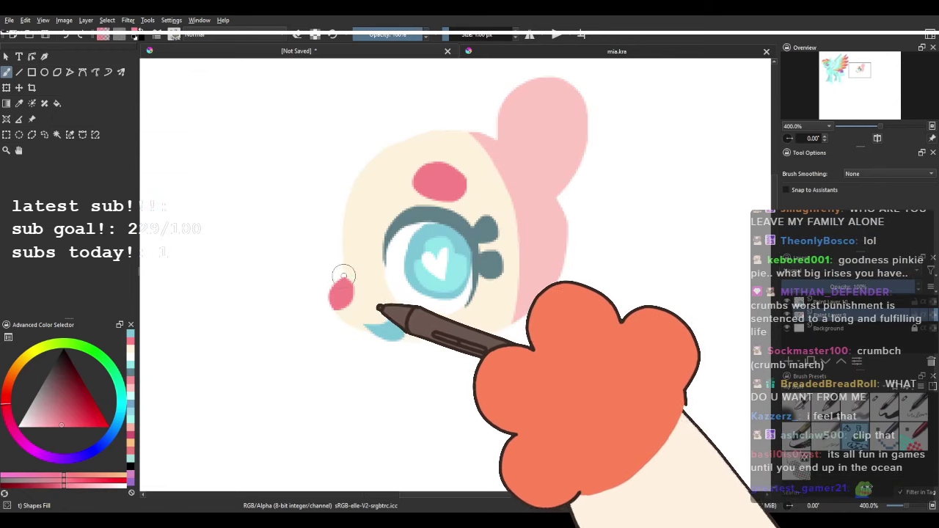
mouse_move(436, 265)
left_mouse_down()
mouse_move(385, 273)
mouse_move(306, 308)
left_mouse_up()
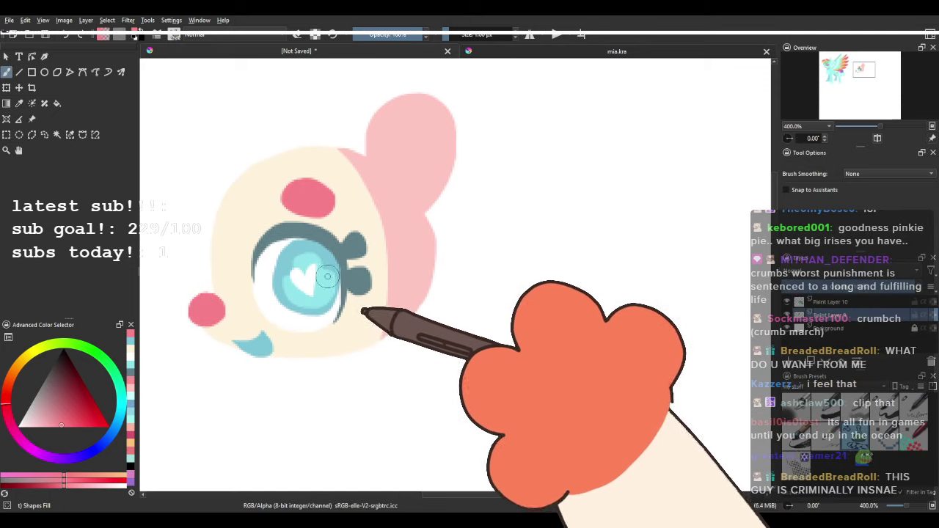
left_click(323, 250, "ctrl")
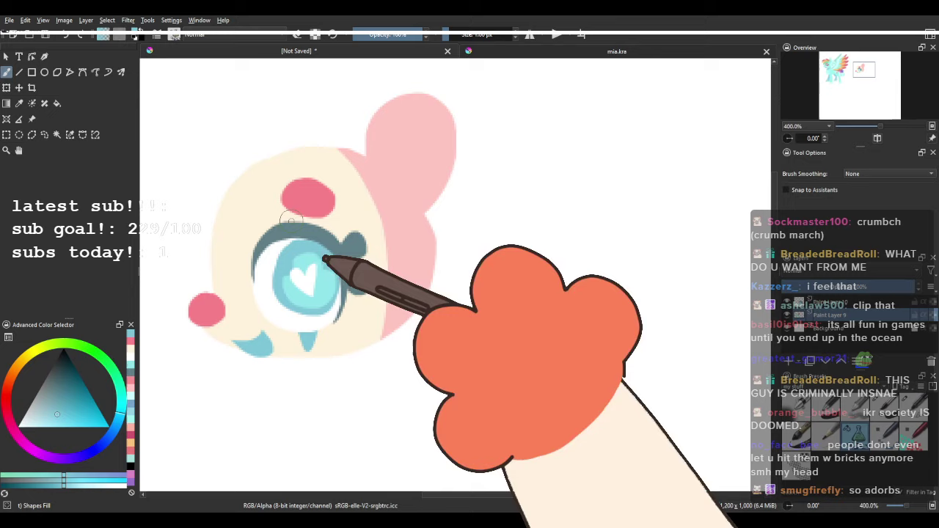
left_click(308, 196, "ctrl")
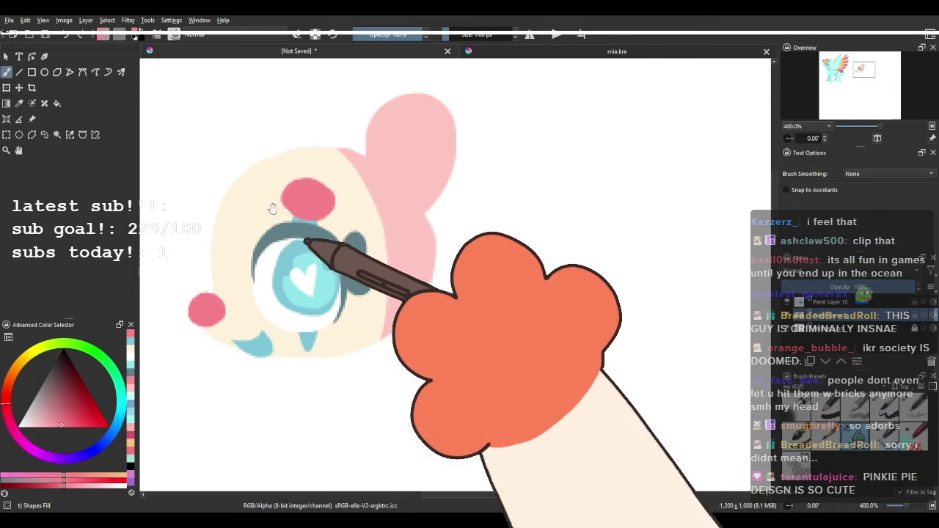
left_click_drag(293, 194, 346, 238)
left_click_drag(389, 326, 372, 286)
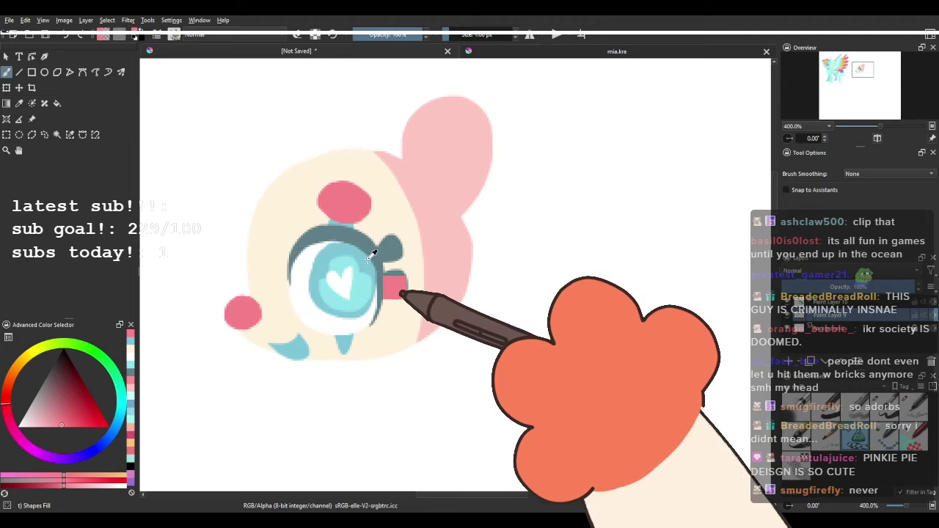
Sample the iris teal and paint three small dots curving around the eye's lower outer corner, below the lashes.
left_click(371, 255, "ctrl")
left_click_drag(379, 335, 387, 333)
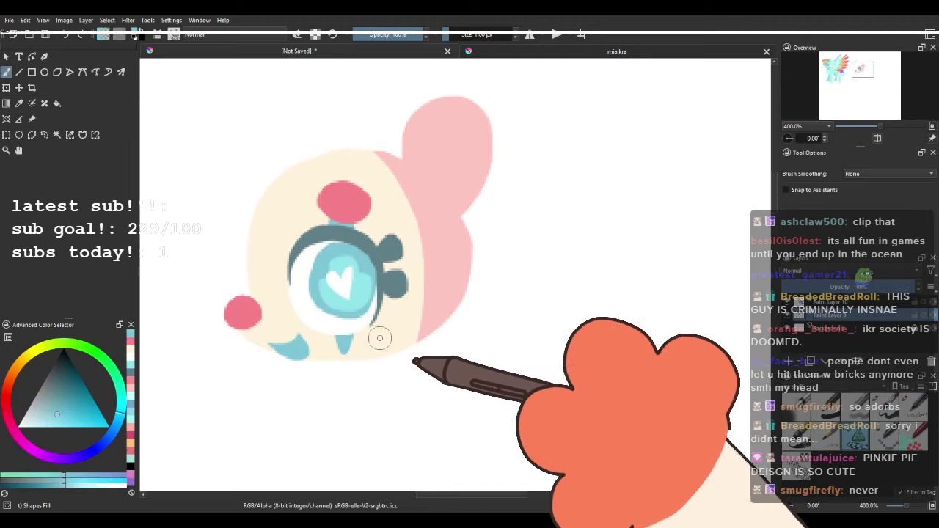
left_click(377, 337)
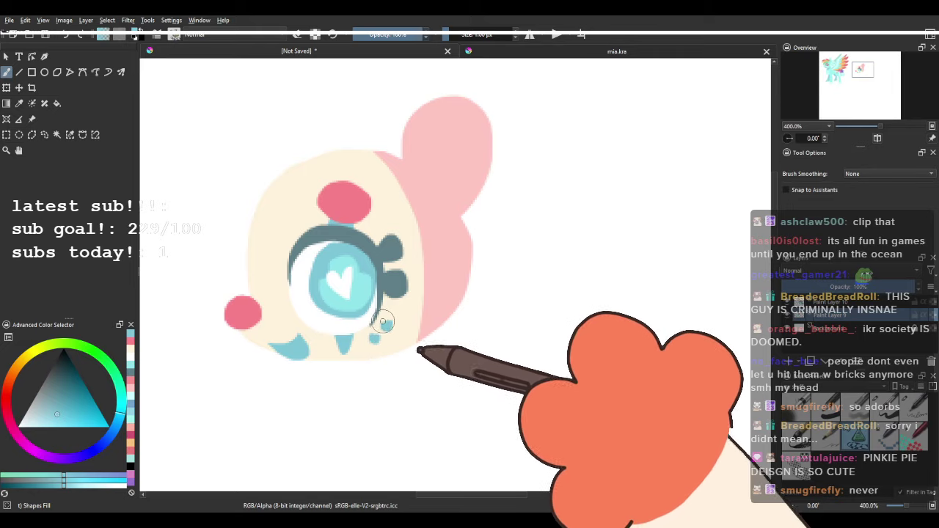
left_click(397, 307)
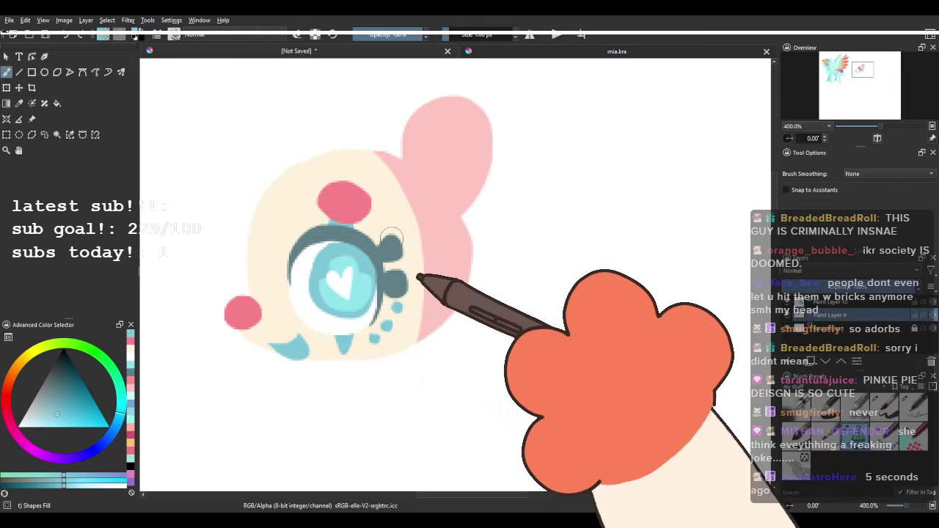
left_click_drag(352, 205, 377, 232)
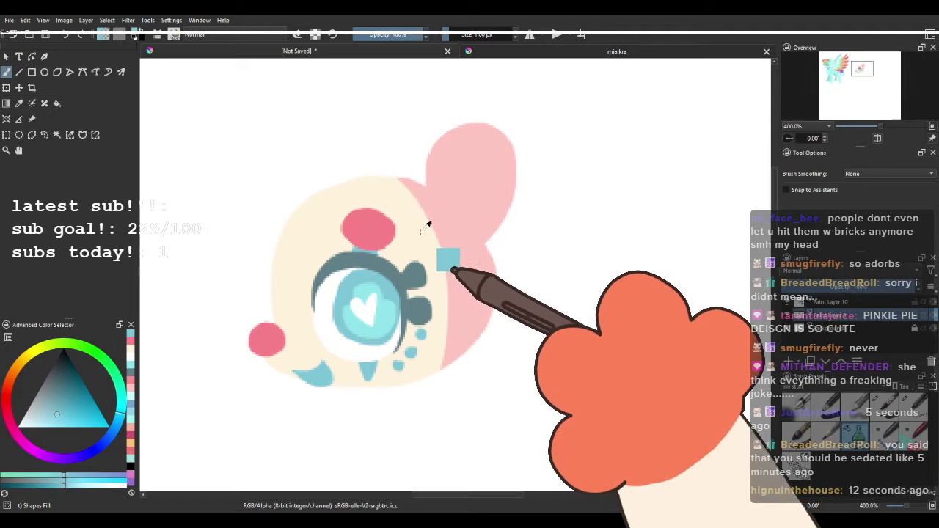
Sample the ear's pale pink and try two small rounded tufts on the tip of the ear.
left_click(421, 232, "ctrl")
mouse_move(574, 258)
left_mouse_down()
mouse_move(488, 289)
mouse_move(450, 291)
left_mouse_up()
left_click_drag(336, 201, 392, 210)
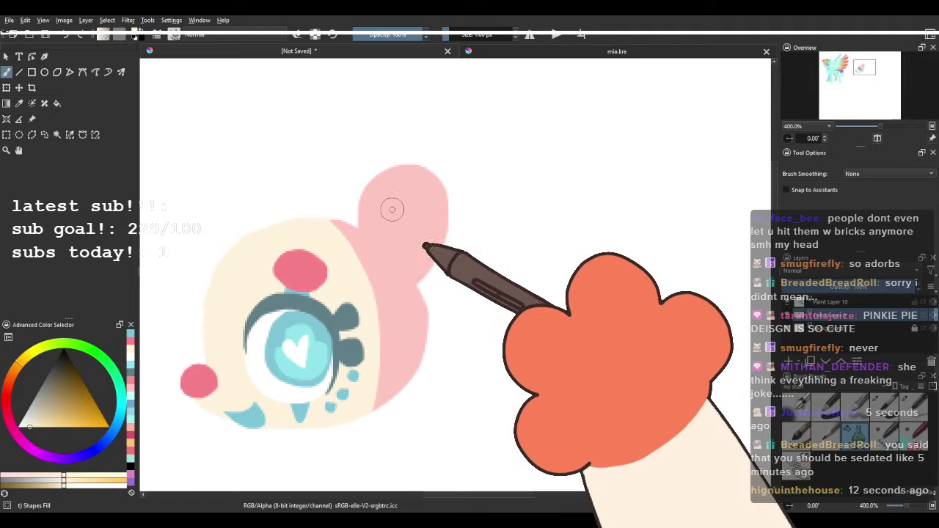
left_click(417, 205, "ctrl")
mouse_move(410, 178)
left_mouse_down()
mouse_move(432, 151)
mouse_move(419, 177)
left_mouse_up()
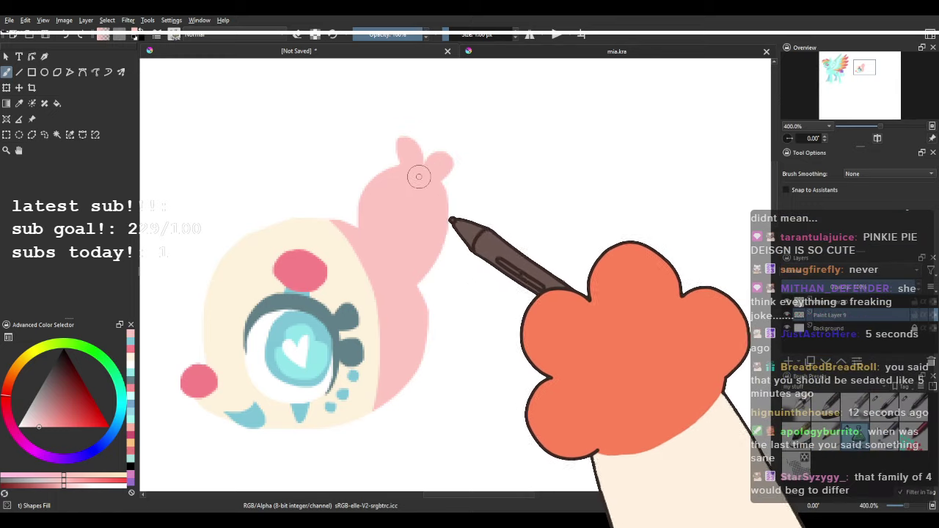
key("ctrl+z")
left_click_drag(409, 260, 460, 244)
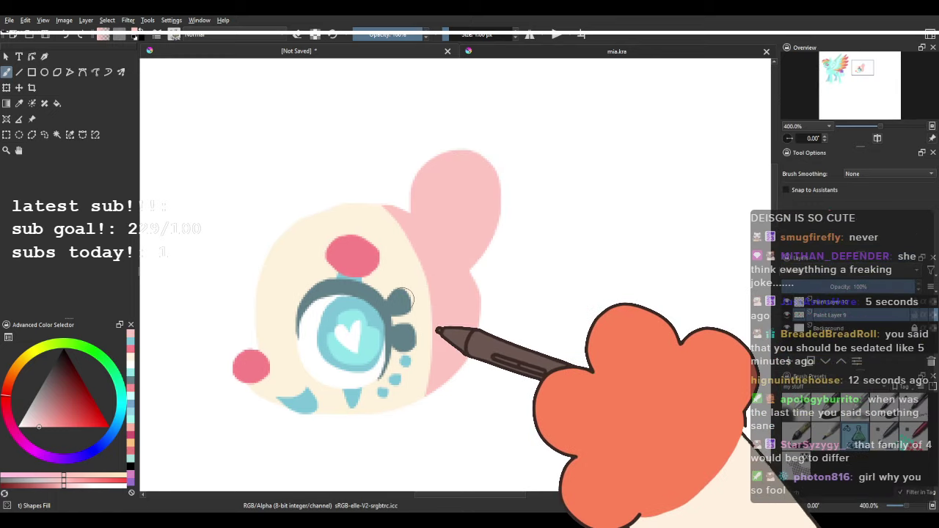
Add a new layer above the face, sample the rosy pink, and paint a two-lobed mane fringe along the top of the forehead.
scroll(402, 300, "down", 2)
scroll(348, 283, "up", 1)
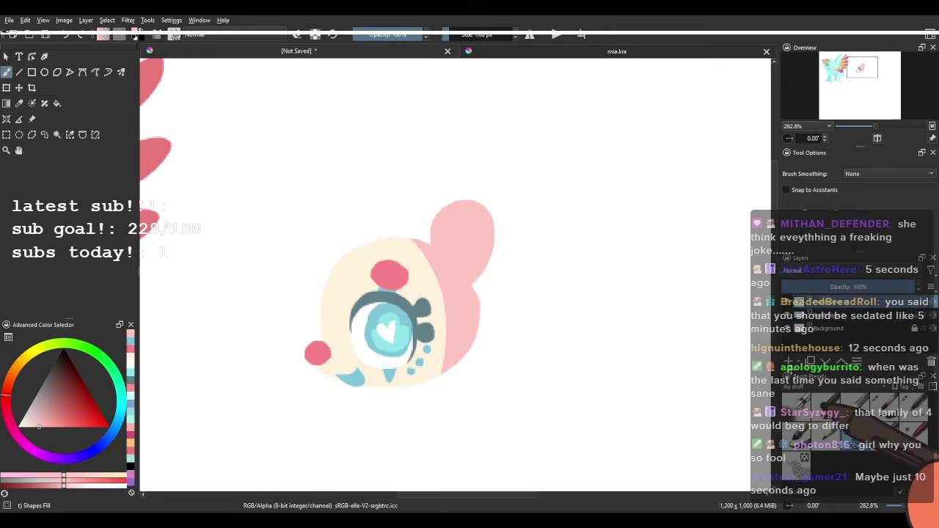
left_click(788, 362)
scroll(423, 299, "up", 2)
left_click(366, 258, "ctrl")
scroll(369, 254, "down", 1)
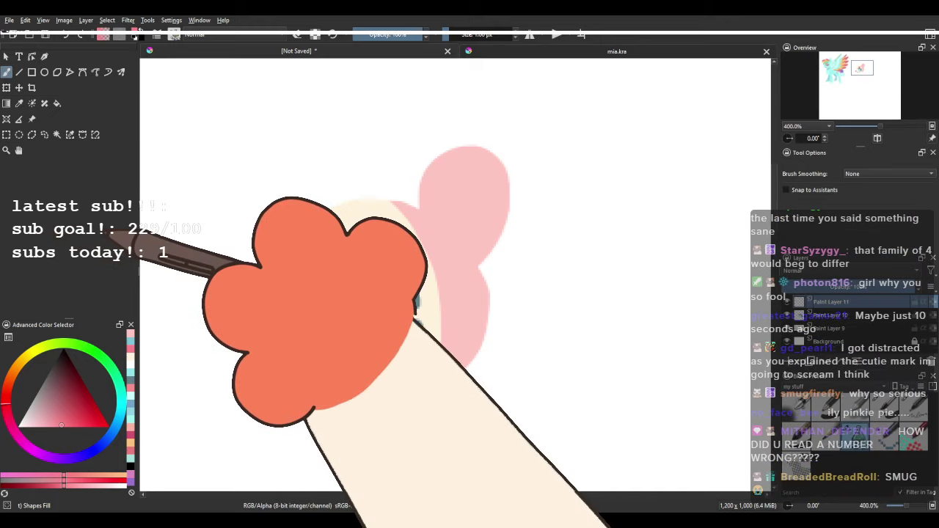
mouse_move(477, 216)
left_mouse_down()
mouse_move(410, 200)
mouse_move(370, 215)
left_mouse_up()
mouse_move(479, 220)
left_mouse_down()
mouse_move(445, 207)
mouse_move(399, 212)
mouse_move(353, 239)
mouse_move(327, 279)
mouse_move(320, 260)
mouse_move(317, 230)
mouse_move(338, 191)
mouse_move(375, 189)
mouse_move(390, 151)
mouse_move(453, 156)
mouse_move(481, 183)
left_mouse_up()
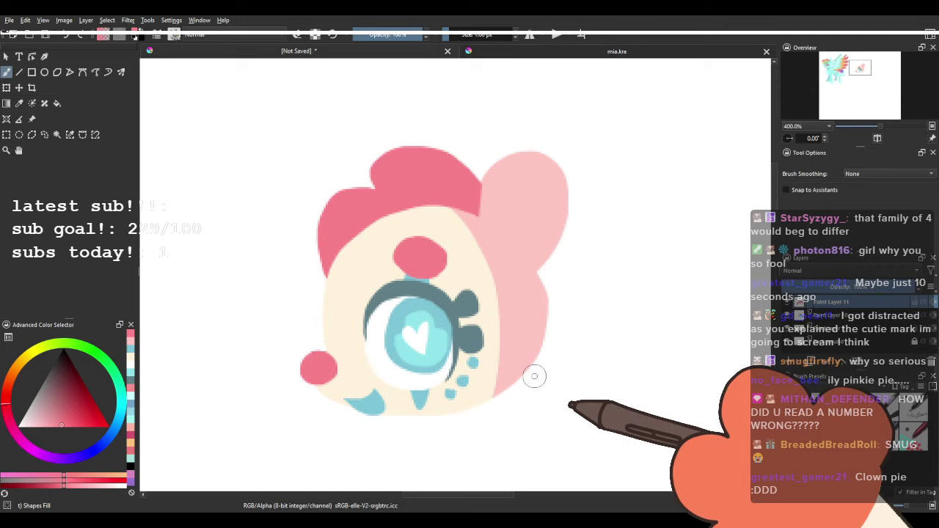
left_click_drag(413, 206, 513, 231)
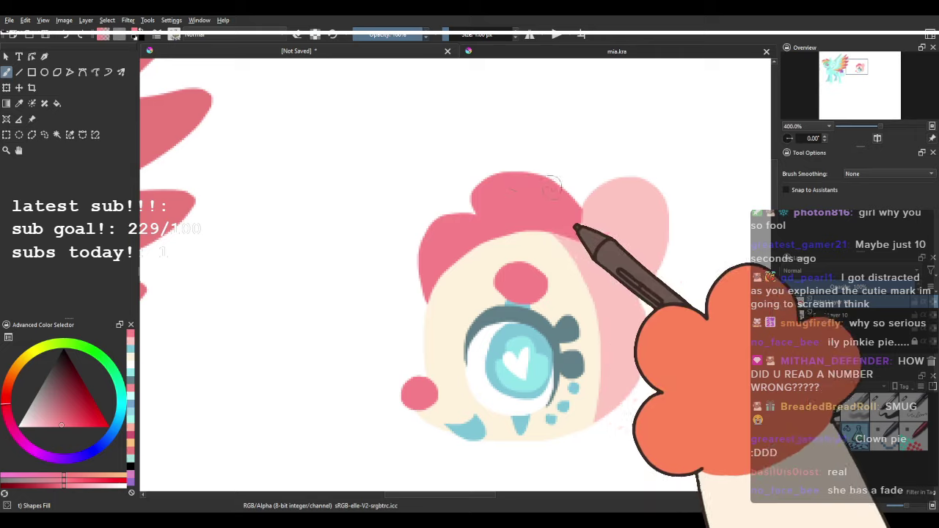
Extend the fringe forward in larger rounded scallops that end in an upturned curled tip in front of the forehead.
mouse_move(591, 195)
left_mouse_down()
mouse_move(559, 152)
mouse_move(473, 189)
mouse_move(439, 169)
mouse_move(392, 227)
mouse_move(369, 236)
mouse_move(383, 303)
mouse_move(336, 304)
mouse_move(370, 349)
mouse_move(403, 331)
mouse_move(421, 349)
left_mouse_up()
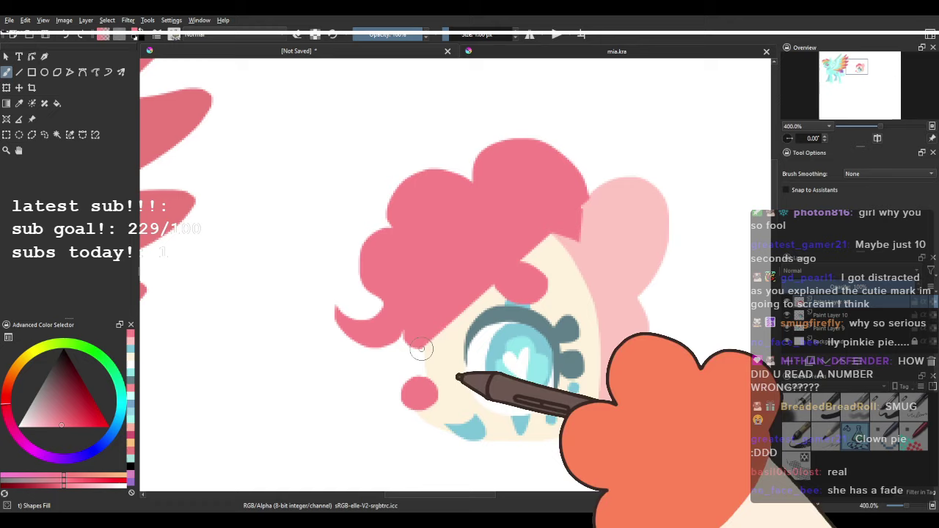
key("ctrl+z")
mouse_move(578, 200)
left_mouse_down()
mouse_move(544, 165)
mouse_move(390, 212)
mouse_move(376, 286)
mouse_move(340, 343)
left_mouse_up()
key("ctrl+z")
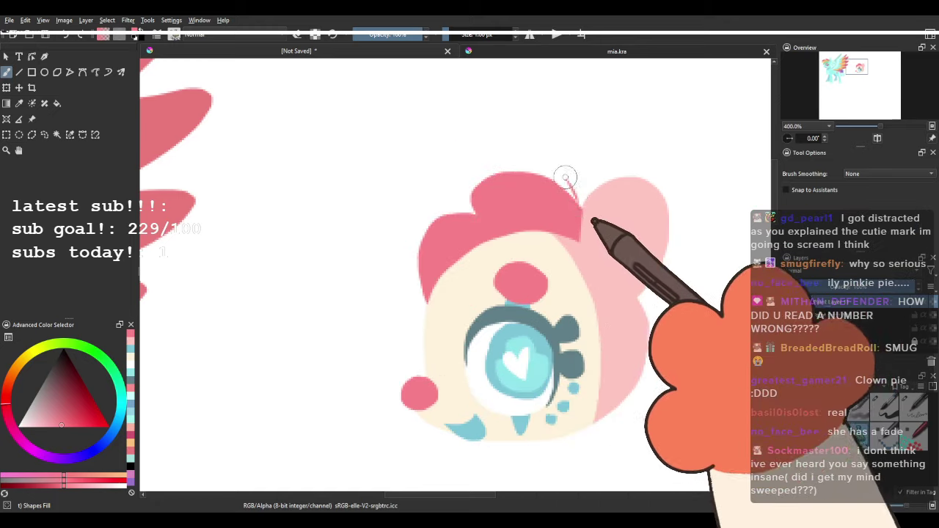
mouse_move(388, 261)
left_mouse_down()
mouse_move(358, 275)
mouse_move(368, 325)
mouse_move(336, 315)
mouse_move(363, 349)
left_mouse_up()
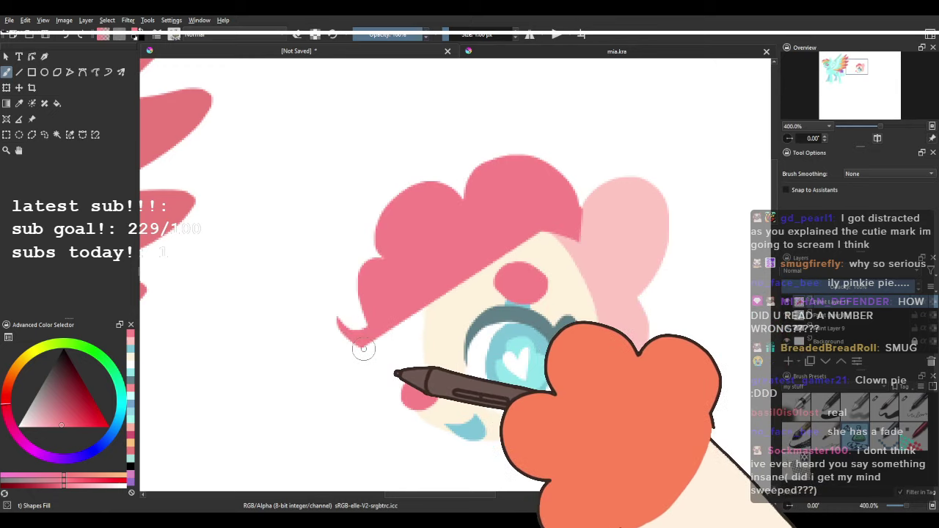
scroll(451, 220, "down", 3)
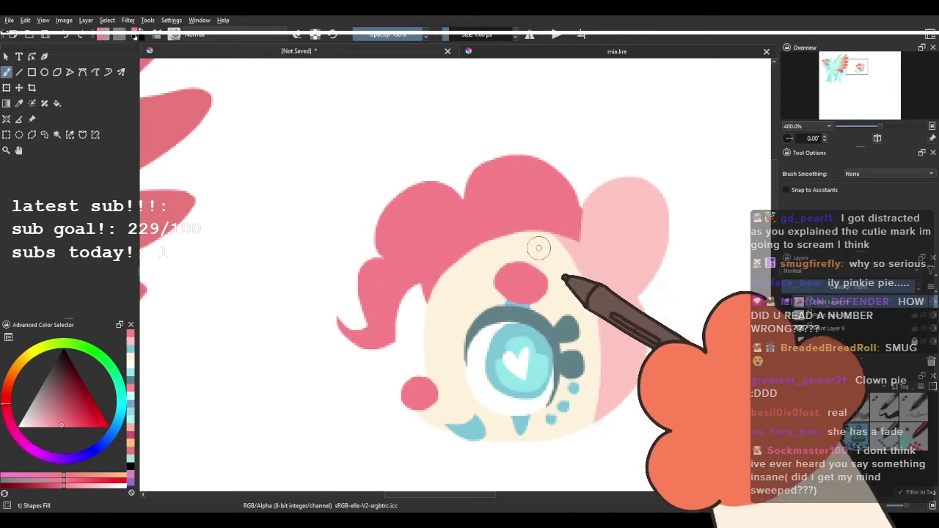
scroll(446, 208, "up", 3)
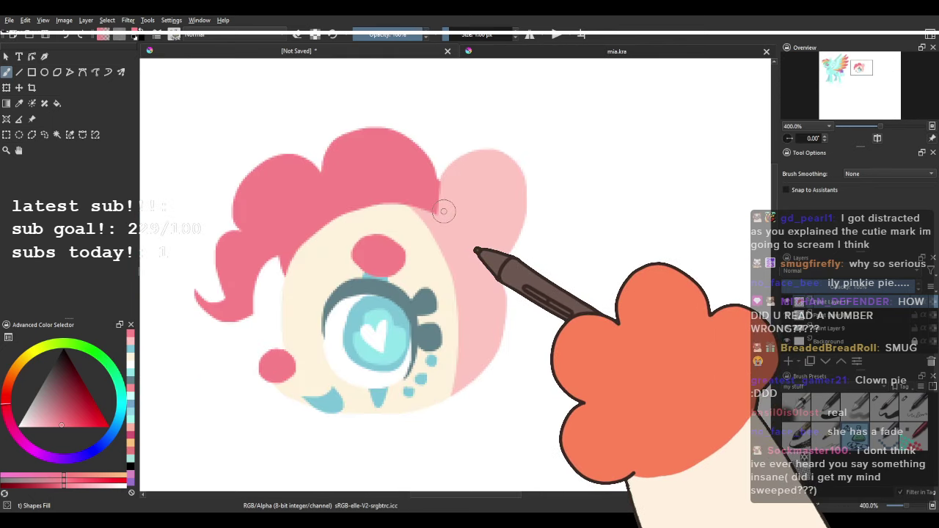
Try small curled strands hanging from the fringe over the forehead and in front of the ear.
left_click_drag(444, 211, 398, 210)
key("ctrl+z")
left_click_drag(378, 210, 401, 258)
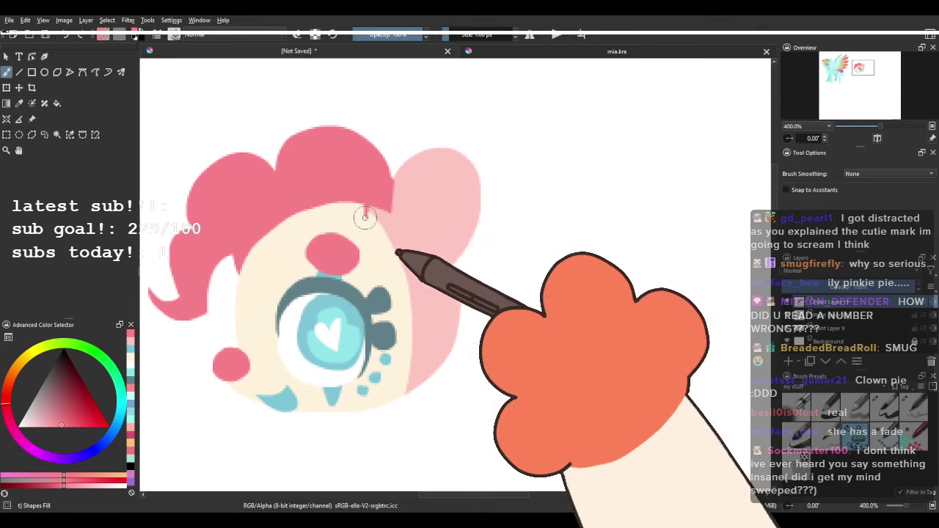
mouse_move(365, 218)
left_mouse_down()
mouse_move(393, 256)
mouse_move(405, 231)
mouse_move(395, 209)
mouse_move(363, 224)
mouse_move(397, 235)
left_mouse_up()
key("ctrl+z")
left_click_drag(387, 181, 443, 188)
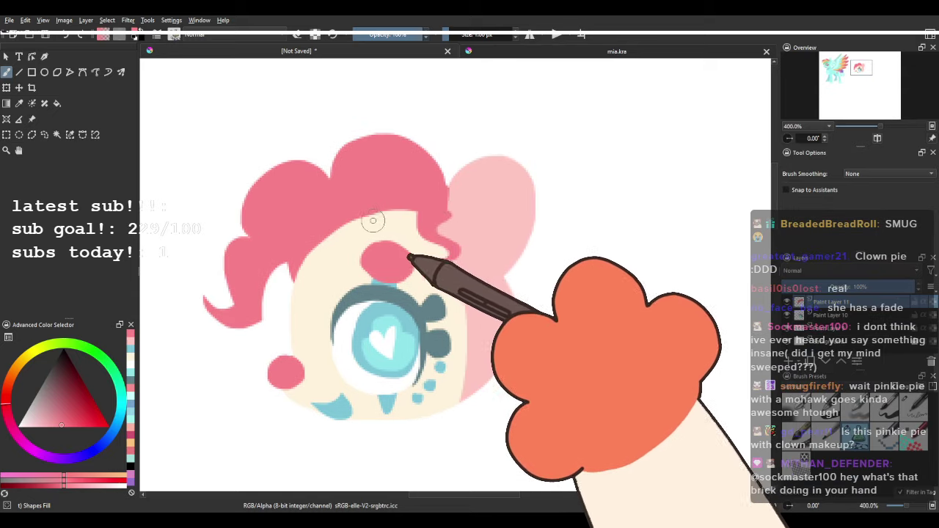
mouse_move(372, 218)
left_mouse_down()
mouse_move(353, 237)
mouse_move(381, 213)
left_mouse_up()
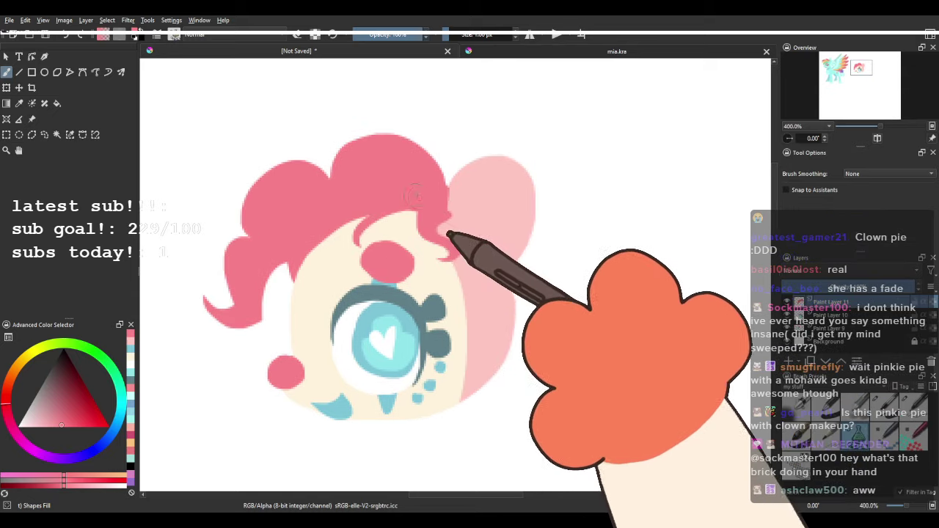
Try a small curled strand at the back of the cheek and undo the small trial curls.
mouse_move(501, 293)
left_mouse_down()
mouse_move(469, 261)
mouse_move(477, 245)
left_mouse_up()
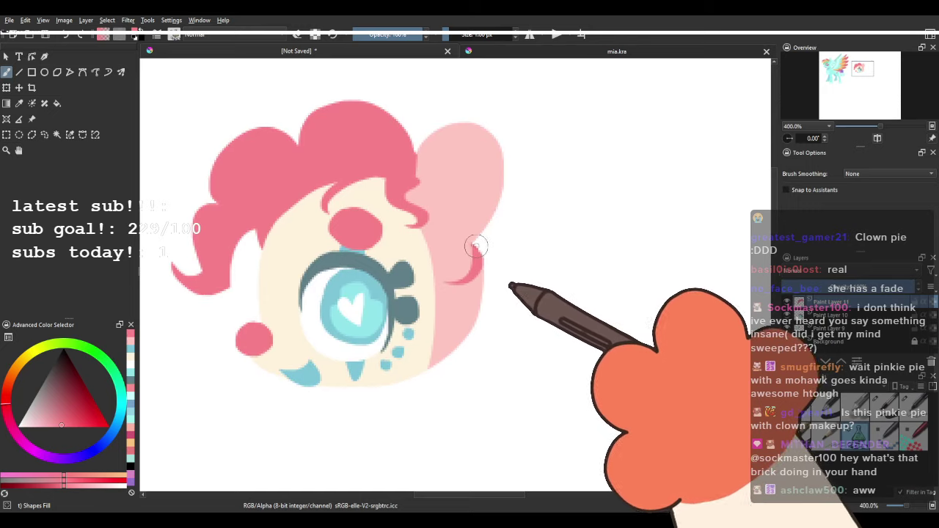
key("ctrl+z")
mouse_move(451, 290)
left_mouse_down()
mouse_move(482, 280)
mouse_move(484, 267)
left_mouse_up()
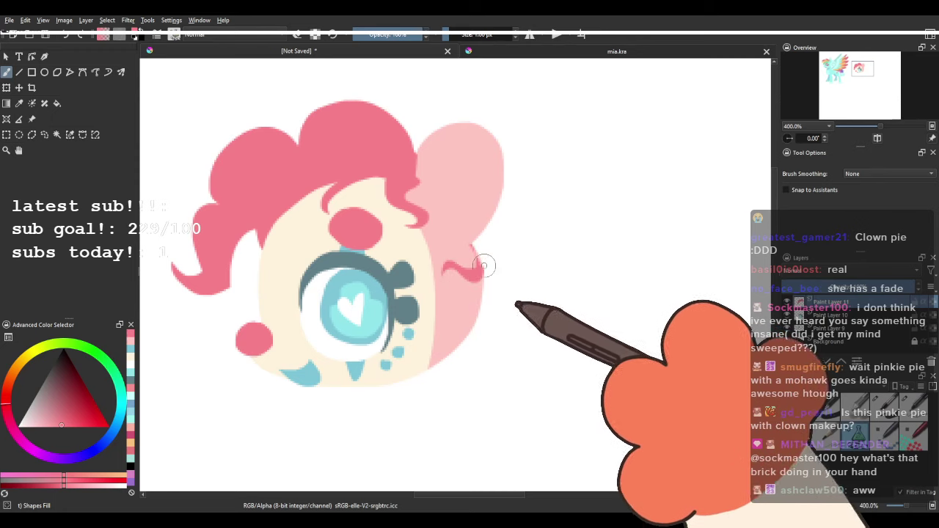
scroll(421, 223, "down", 4)
scroll(435, 228, "up", 2)
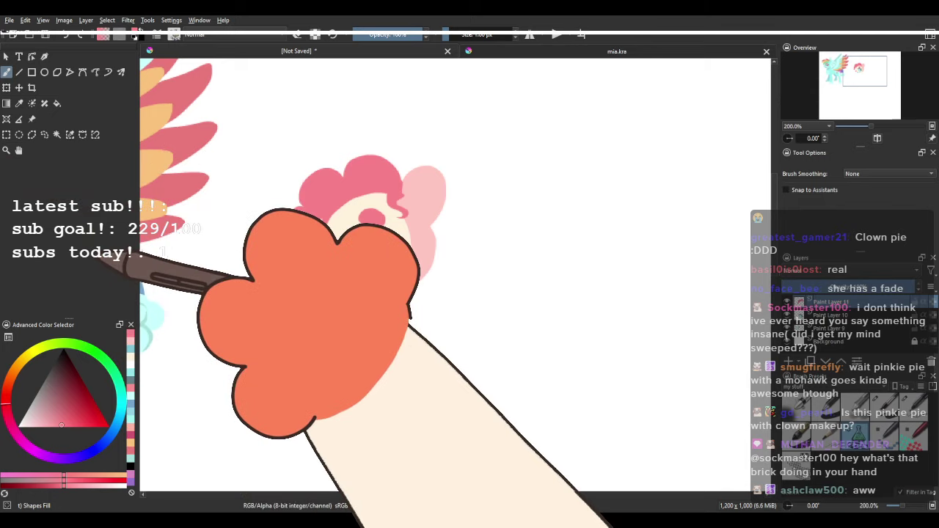
scroll(517, 203, "up", 1)
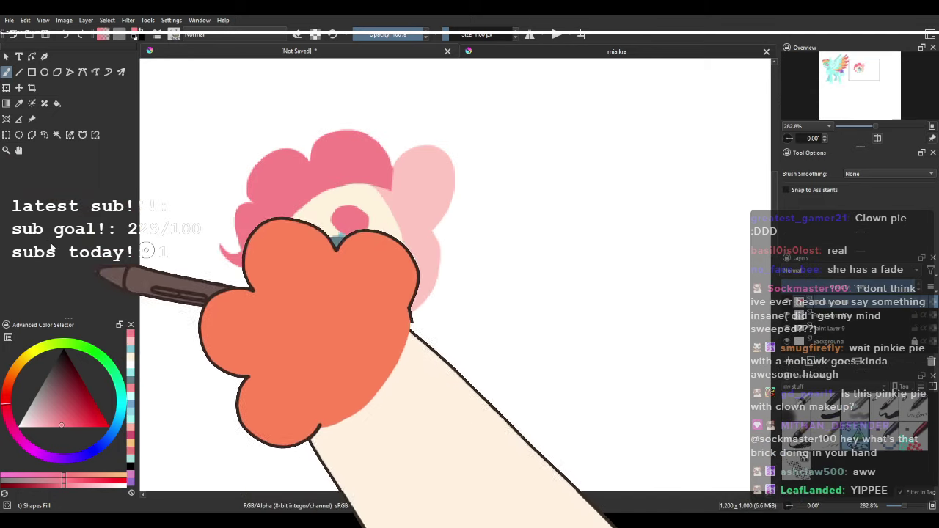
scroll(400, 256, "down", 2)
left_click_drag(484, 252, 567, 245)
scroll(566, 246, "up", 2)
Add a new paint layer and move it beneath the head layer, just above the background.
left_click(834, 314)
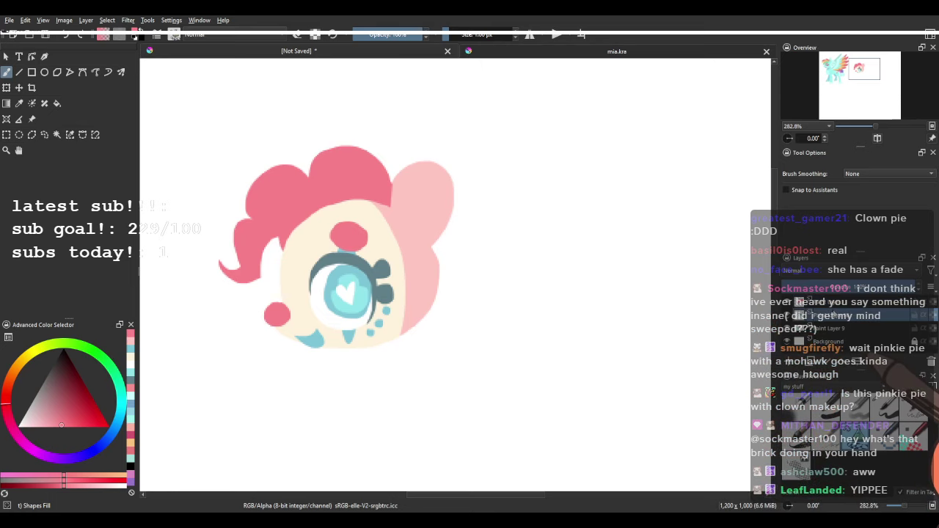
left_click(840, 332)
left_click(789, 363)
mouse_move(457, 234)
left_mouse_down()
mouse_move(389, 251)
mouse_move(398, 266)
left_mouse_up()
left_click_drag(361, 229, 391, 204)
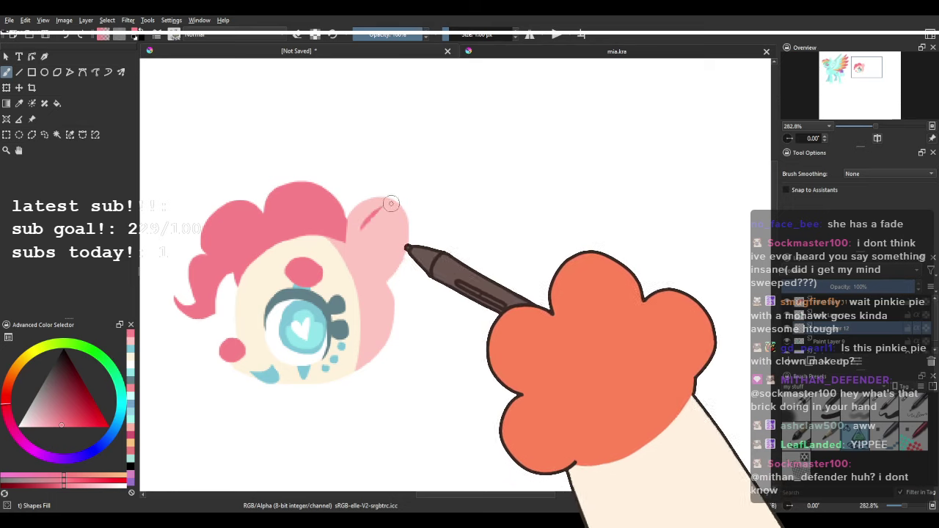
key("ctrl+z")
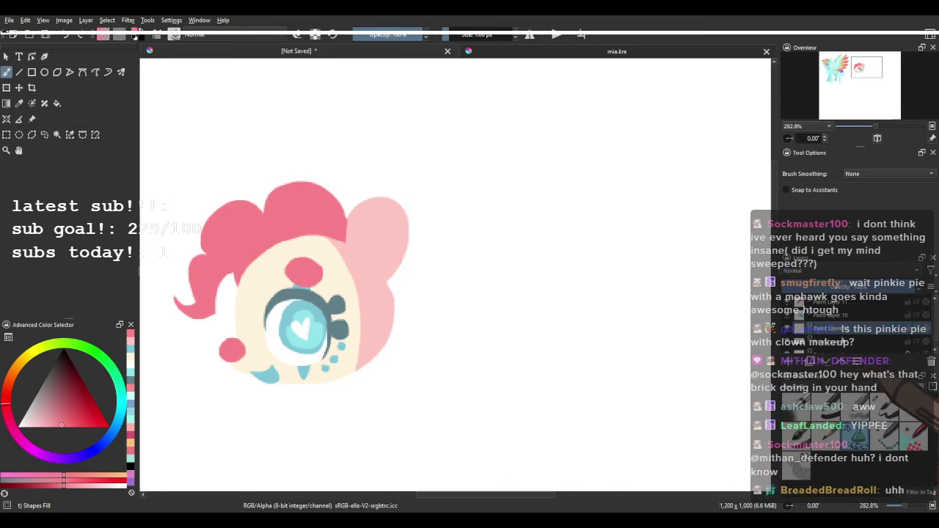
left_click_drag(842, 334, 846, 341)
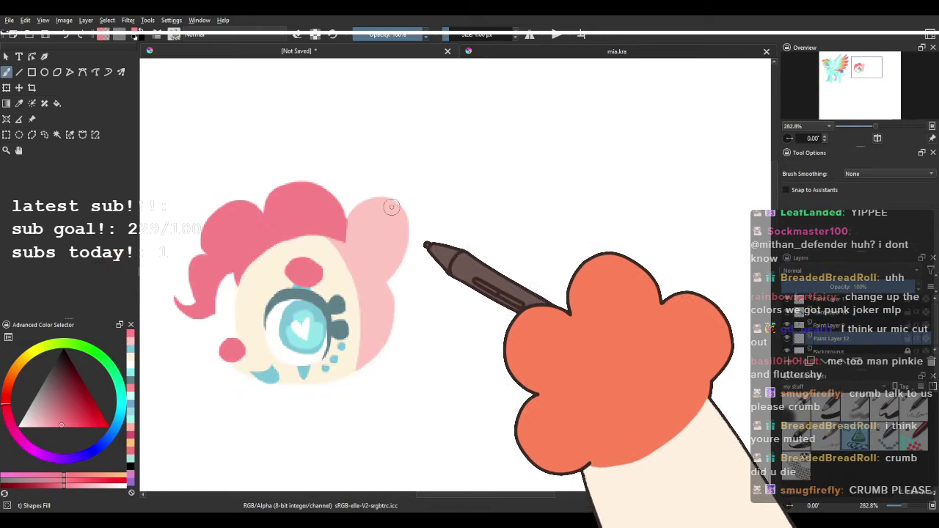
Try a scalloped rosy pink back mane behind the ear and cheek that ends in a curled tip below the jaw.
mouse_move(458, 214)
left_mouse_down()
mouse_move(459, 326)
mouse_move(389, 376)
left_mouse_up()
key("ctrl+z")
mouse_move(415, 225)
left_mouse_down()
mouse_move(462, 308)
mouse_move(424, 377)
mouse_move(376, 368)
left_mouse_up()
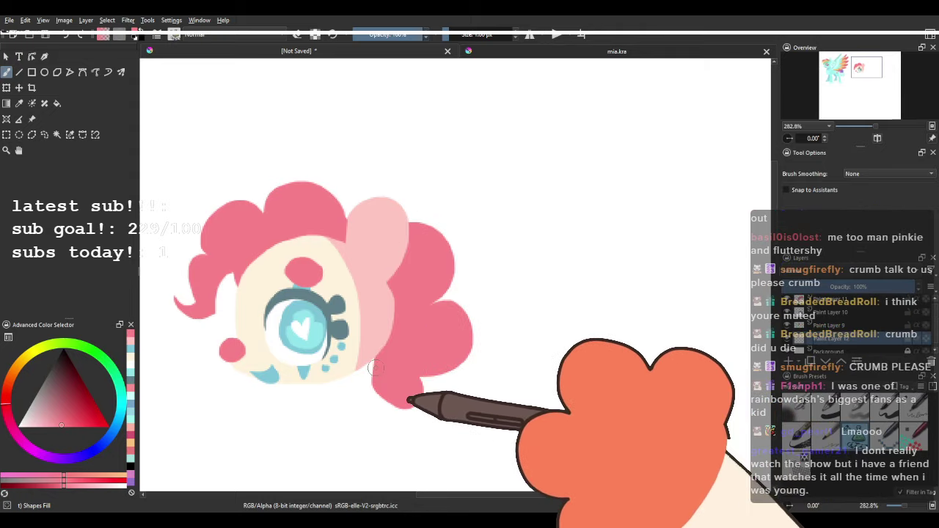
key("ctrl+z")
mouse_move(389, 231)
left_mouse_down()
mouse_move(444, 290)
mouse_move(434, 382)
mouse_move(389, 273)
left_mouse_up()
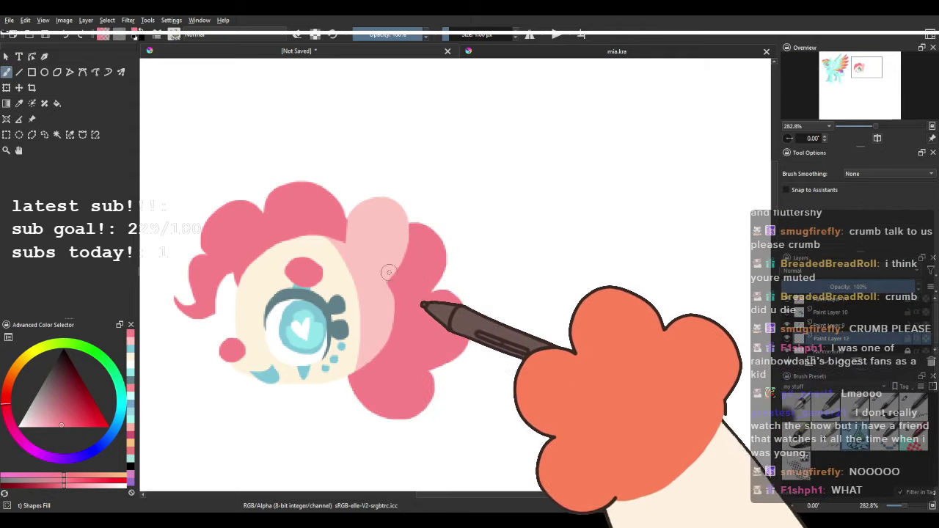
left_click_drag(359, 313, 382, 230)
mouse_move(416, 301)
left_mouse_down()
mouse_move(357, 324)
mouse_move(399, 338)
mouse_move(406, 383)
mouse_move(369, 383)
mouse_move(401, 398)
mouse_move(417, 366)
mouse_move(441, 360)
mouse_move(416, 303)
left_mouse_up()
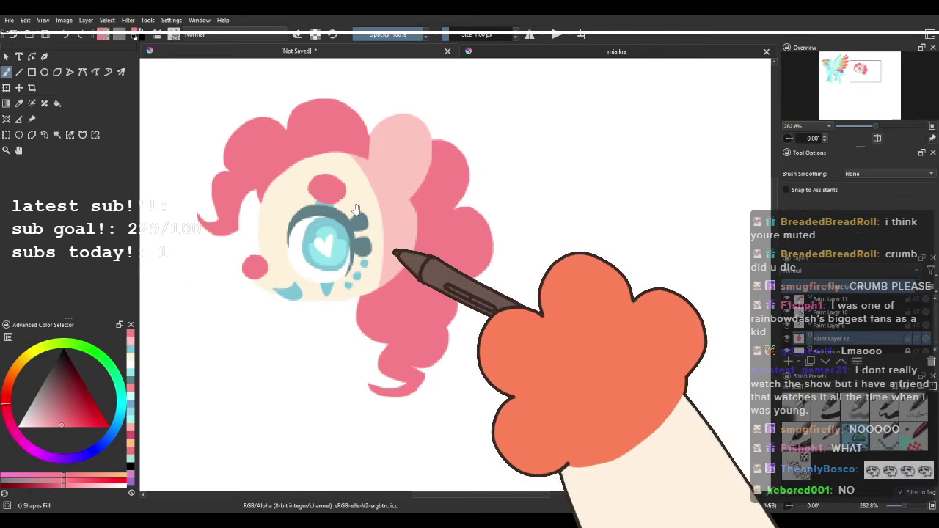
left_click_drag(424, 212, 426, 257)
key("ctrl+z")
key("ctrl+z")
Paint the back mane in rosy pink as rounded puffs rising above the ear and running down behind the head.
mouse_move(415, 172)
left_mouse_down()
mouse_move(433, 150)
mouse_move(481, 195)
mouse_move(451, 250)
left_mouse_up()
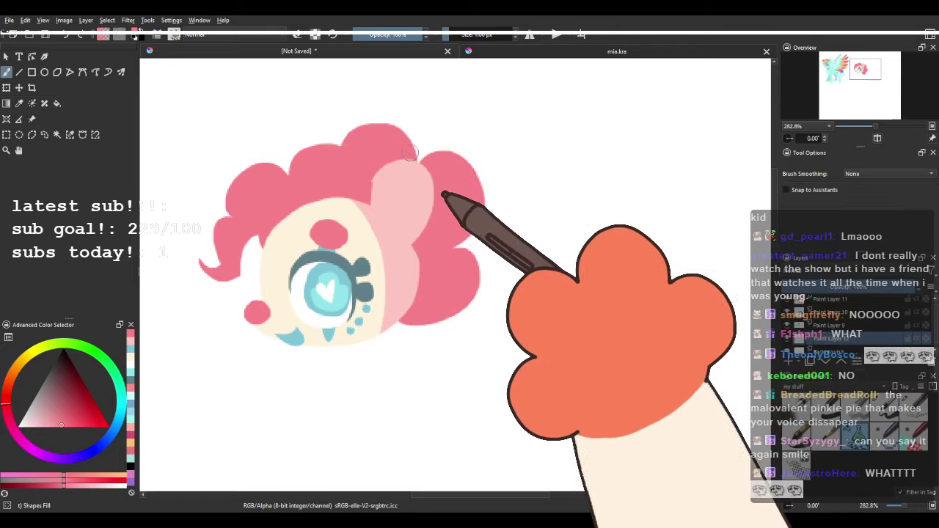
mouse_move(421, 193)
left_mouse_down()
mouse_move(338, 132)
mouse_move(426, 176)
mouse_move(441, 253)
mouse_move(477, 321)
mouse_move(400, 325)
left_mouse_up()
left_click_drag(388, 213, 415, 225)
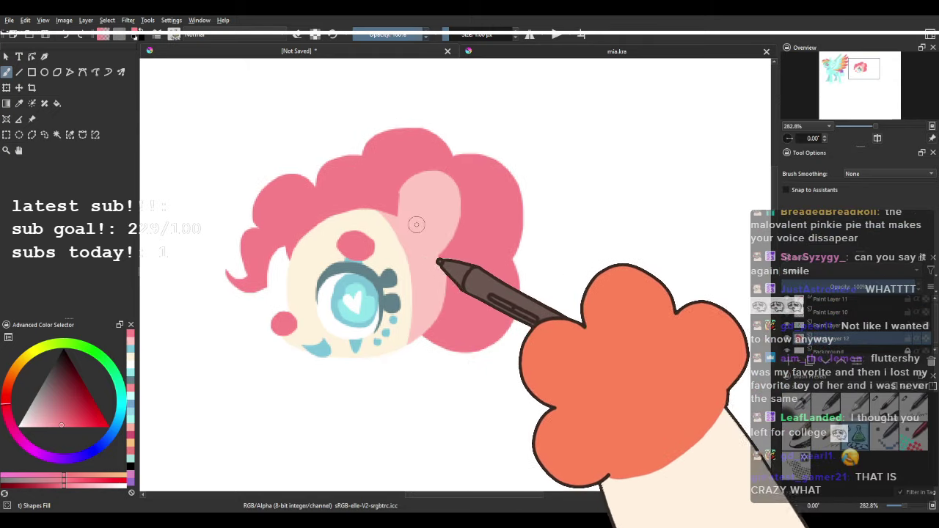
key("ctrl+z")
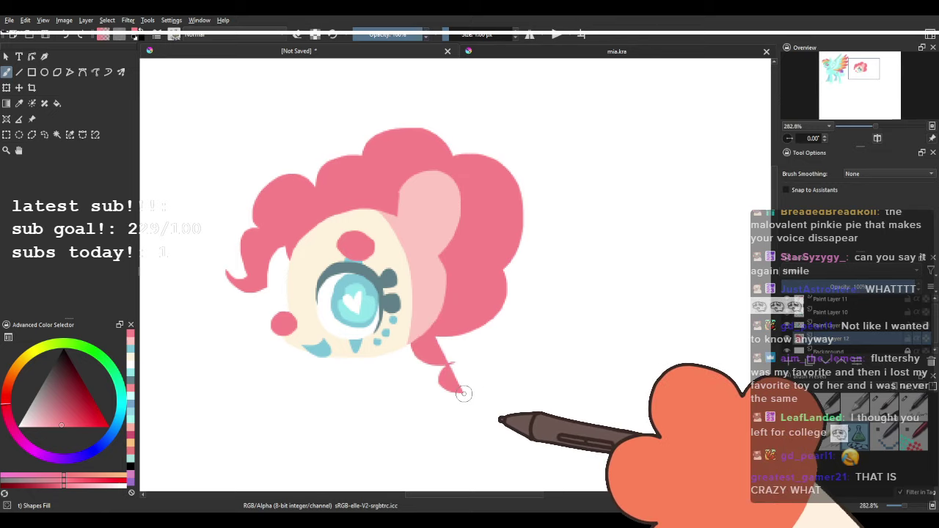
Finish the lower back mane with another rounded puff and a small curled lock below the jaw.
mouse_move(419, 113)
left_mouse_down()
mouse_move(482, 170)
mouse_move(464, 138)
mouse_move(508, 109)
mouse_move(545, 135)
mouse_move(489, 200)
left_mouse_up()
left_click_drag(350, 158, 348, 188)
key("ctrl+z")
left_click_drag(477, 295, 447, 233)
left_click_drag(415, 368, 421, 360)
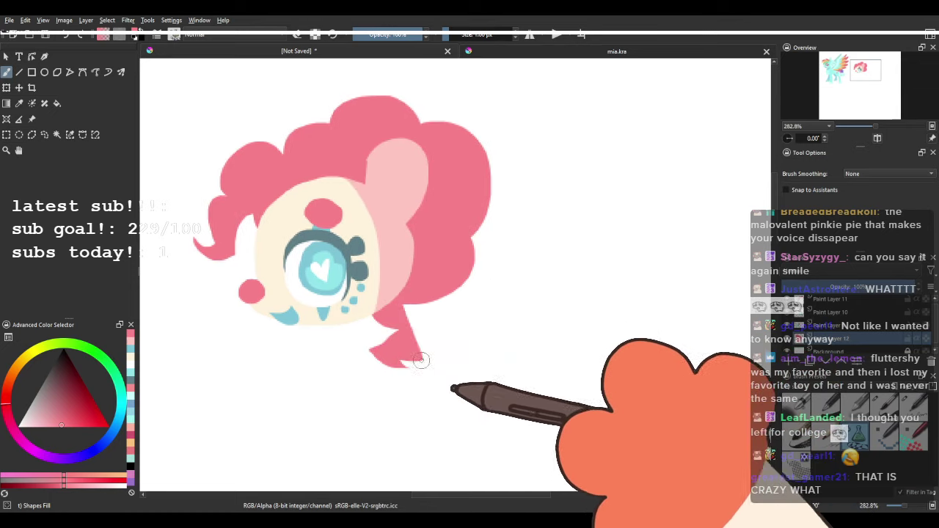
mouse_move(466, 292)
left_mouse_down()
mouse_move(445, 288)
mouse_move(400, 325)
mouse_move(407, 367)
left_mouse_up()
key("ctrl+z")
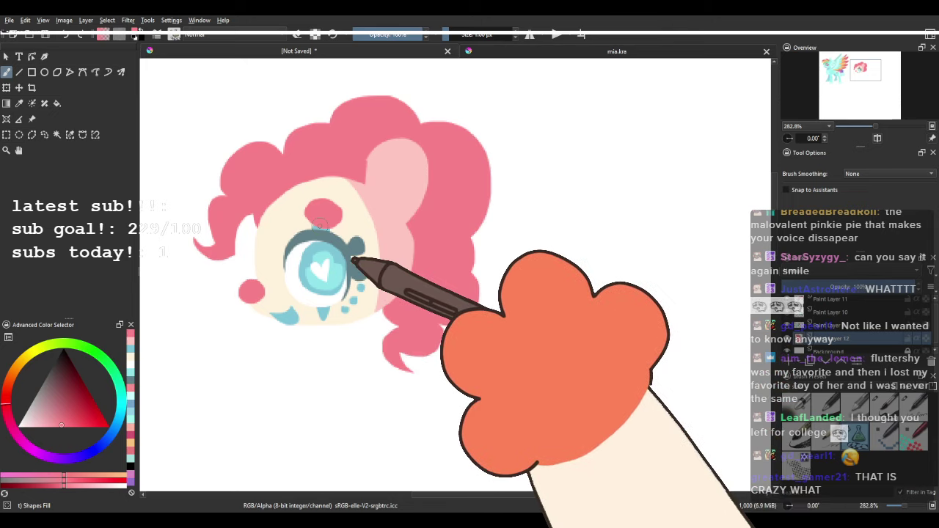
Select the front mane's layer and erase its overlap along the front edge of the ear to round the ear's outline.
key("1")
left_click_drag(319, 225, 477, 225)
scroll(496, 205, "up", 1)
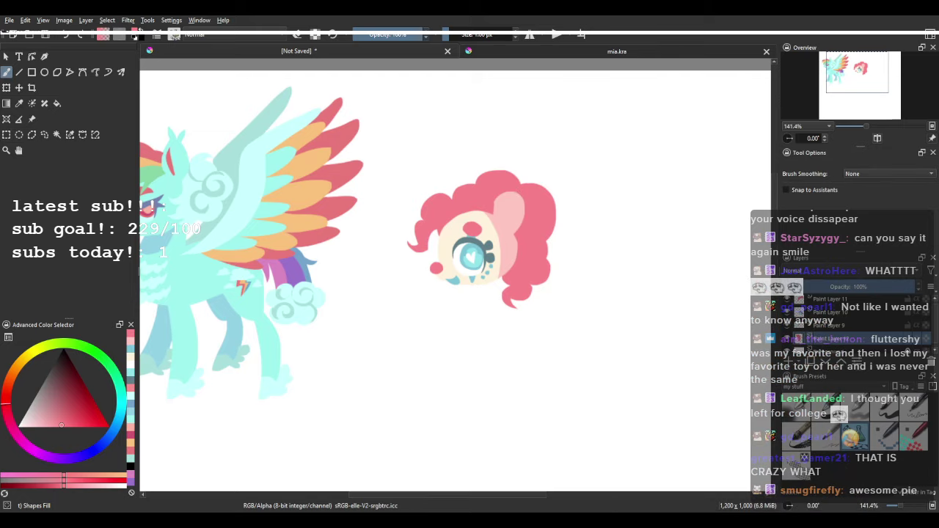
left_click_drag(396, 228, 235, 234)
scroll(301, 242, "up", 2)
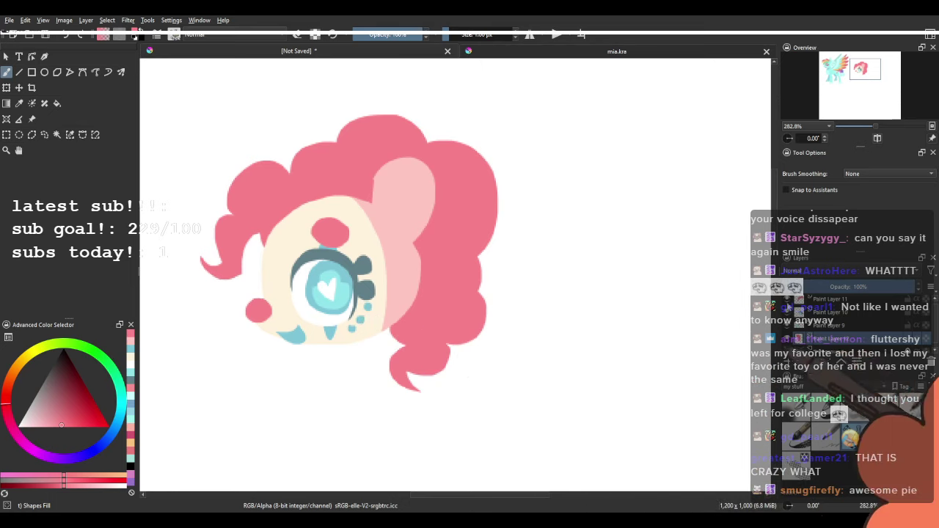
left_click(844, 301)
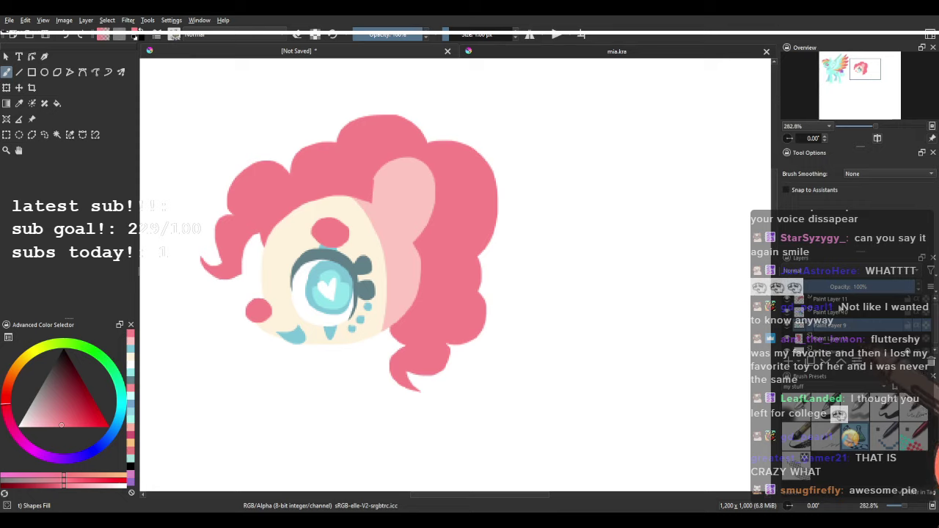
key("e")
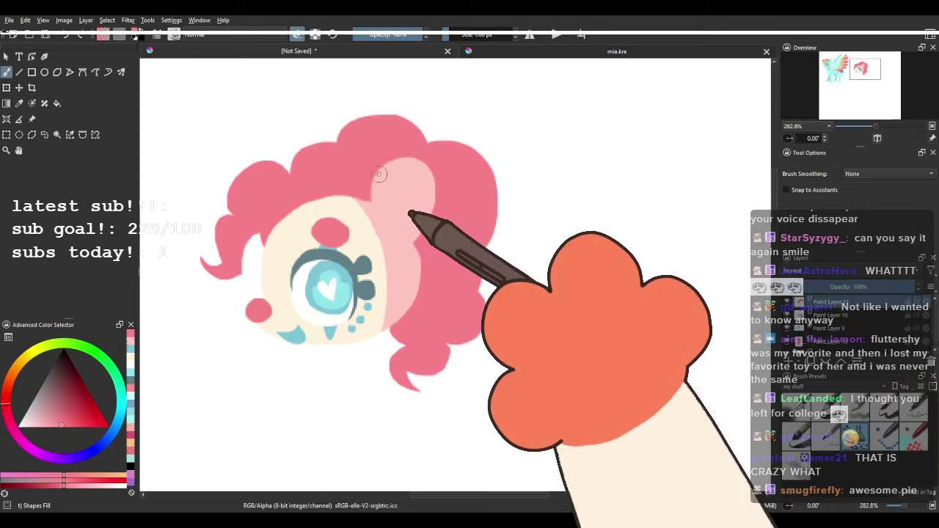
Sample the cream from the face and paint a small heart inside the ear.
left_click(298, 232, "ctrl")
key("e")
mouse_move(395, 223)
left_mouse_down()
mouse_move(406, 187)
mouse_move(429, 192)
mouse_move(402, 193)
left_mouse_up()
key("ctrl+z")
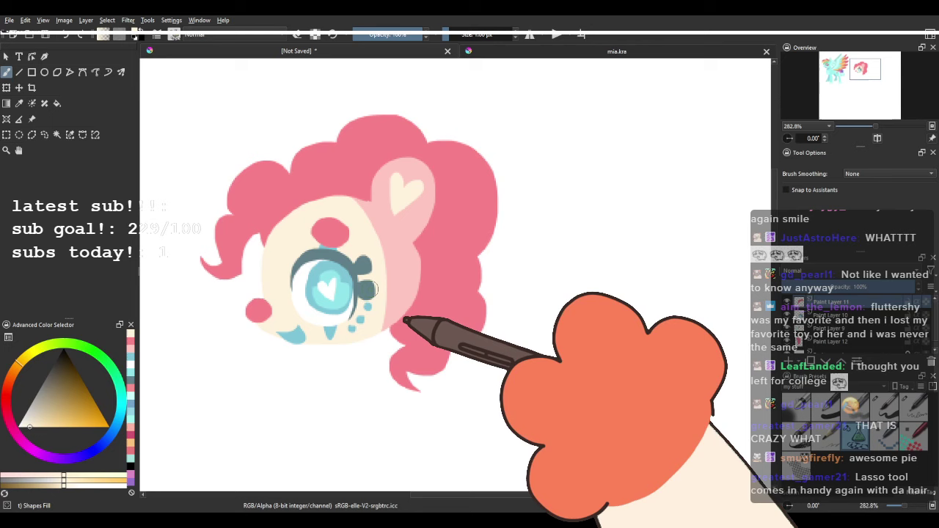
Add a new paint layer just above the background for the pony's body.
scroll(425, 272, "down", 3)
scroll(425, 272, "up", 3)
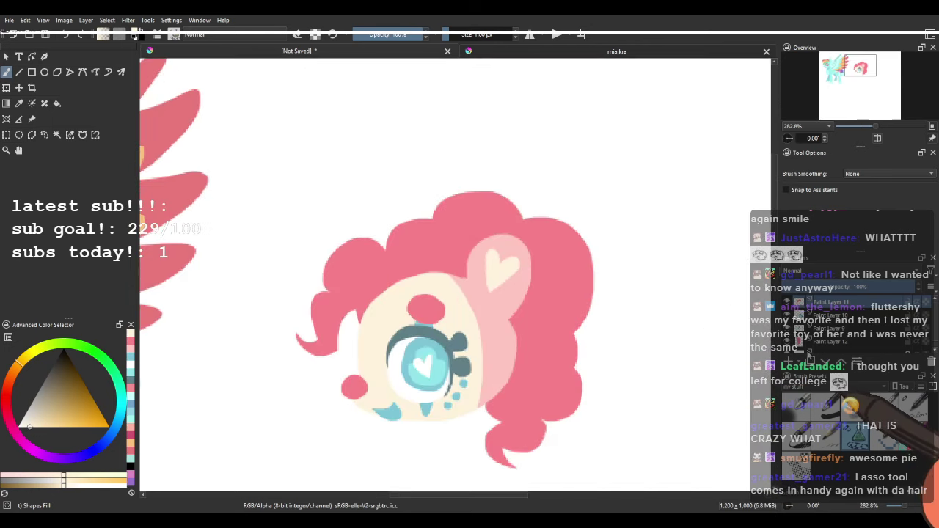
left_click(846, 346)
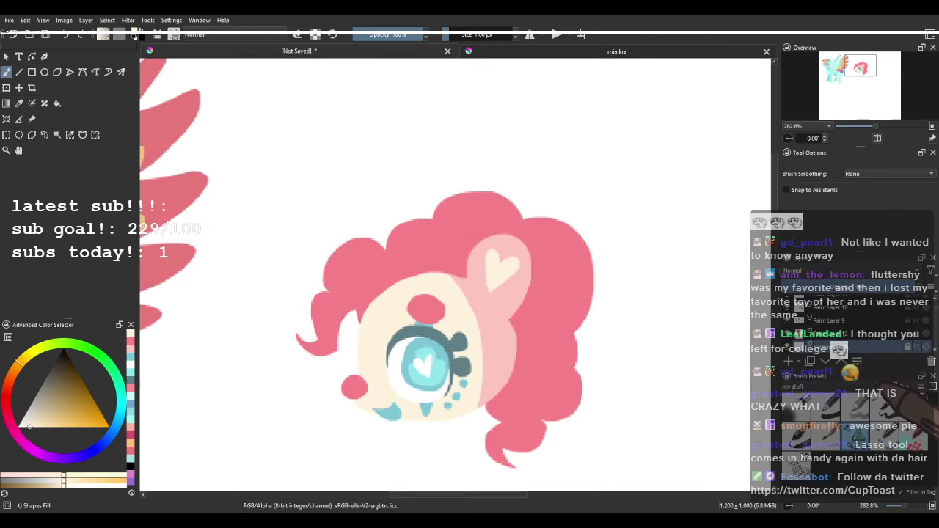
left_click(790, 363)
Sample the light pink of the head and paint a plump rounded body beneath the face and lower mane.
left_click_drag(539, 323, 383, 174)
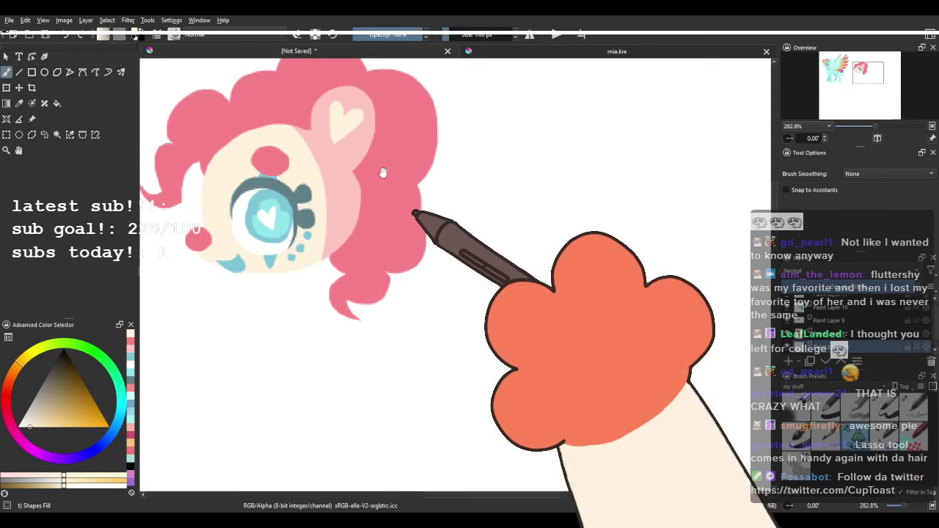
left_click(341, 198, "ctrl")
left_click_drag(266, 292, 385, 295)
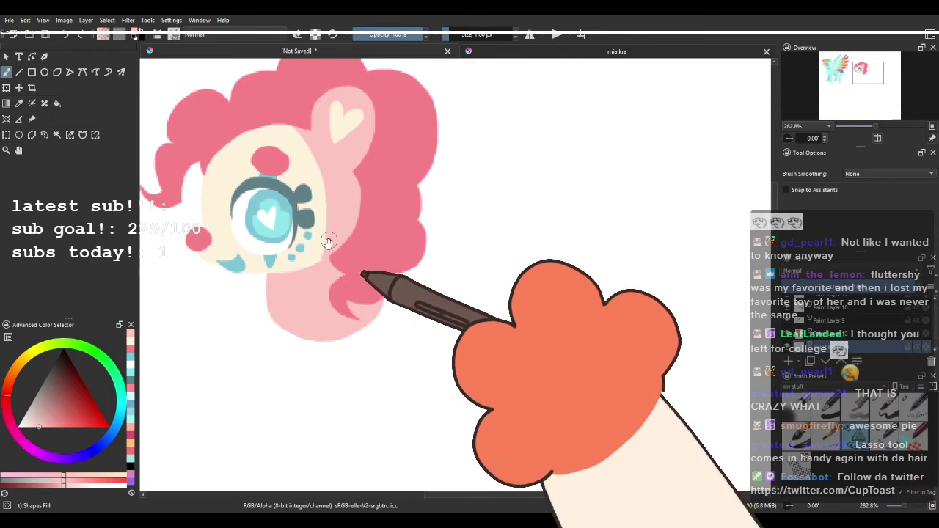
left_click_drag(328, 241, 392, 243)
key("ctrl+z")
mouse_move(333, 273)
left_mouse_down()
mouse_move(332, 322)
mouse_move(447, 310)
left_mouse_up()
key("ctrl+z")
left_click_drag(329, 273, 451, 307)
left_click_drag(417, 236, 392, 236)
mouse_move(300, 280)
left_mouse_down()
mouse_move(302, 337)
mouse_move(398, 289)
left_mouse_up()
key("ctrl+z")
left_click_drag(348, 367, 414, 249)
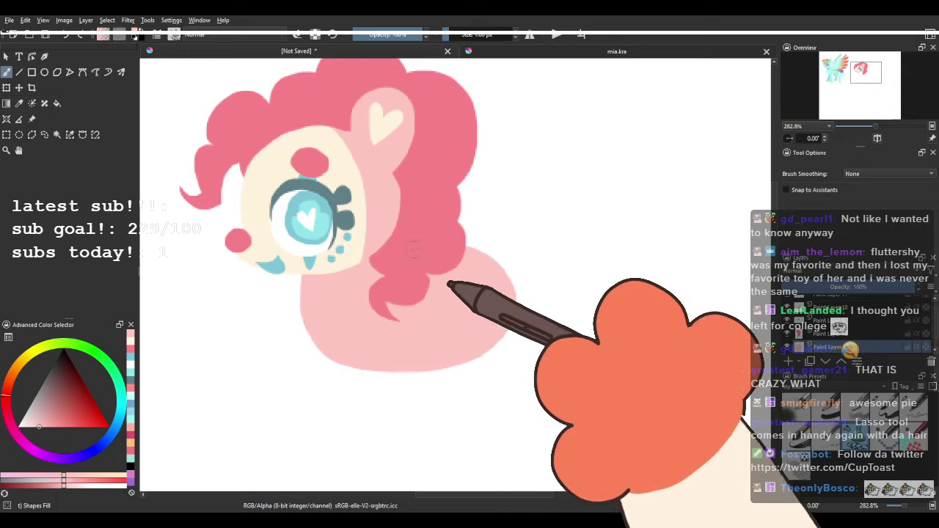
key("ctrl+z")
mouse_move(302, 276)
left_mouse_down()
mouse_move(312, 304)
mouse_move(509, 347)
mouse_move(413, 271)
left_mouse_up()
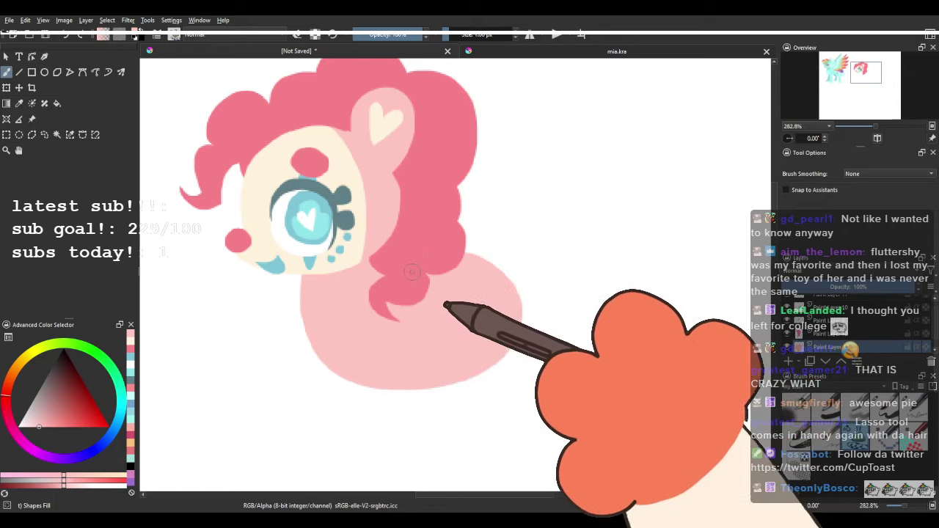
Paint the near front leg in light pink as a short, rounded limb curving slightly forward below the chest.
left_click_drag(353, 298, 398, 270)
mouse_move(367, 332)
left_mouse_down()
mouse_move(408, 376)
mouse_move(408, 352)
mouse_move(440, 436)
mouse_move(443, 352)
left_mouse_up()
key("ctrl+z")
left_click_drag(493, 340, 408, 338)
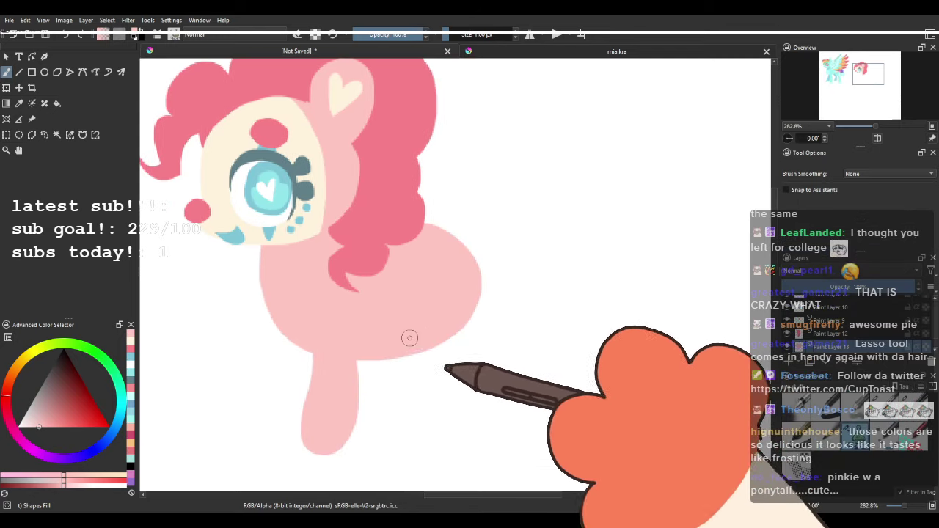
key("ctrl+z")
key("ctrl+z")
left_click_drag(325, 344, 357, 341)
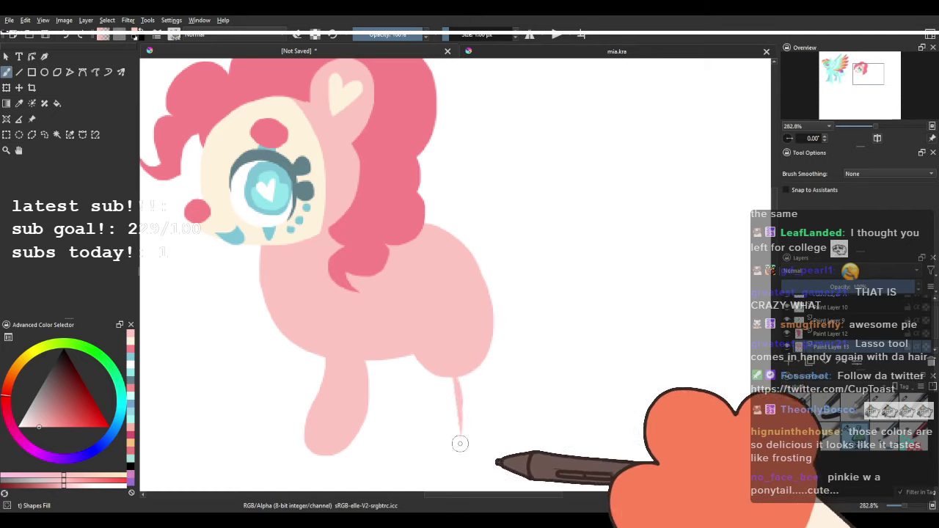
Paint a rounded haunch and a short near hind leg in light pink, joining them smoothly to the rump.
key("ctrl+z")
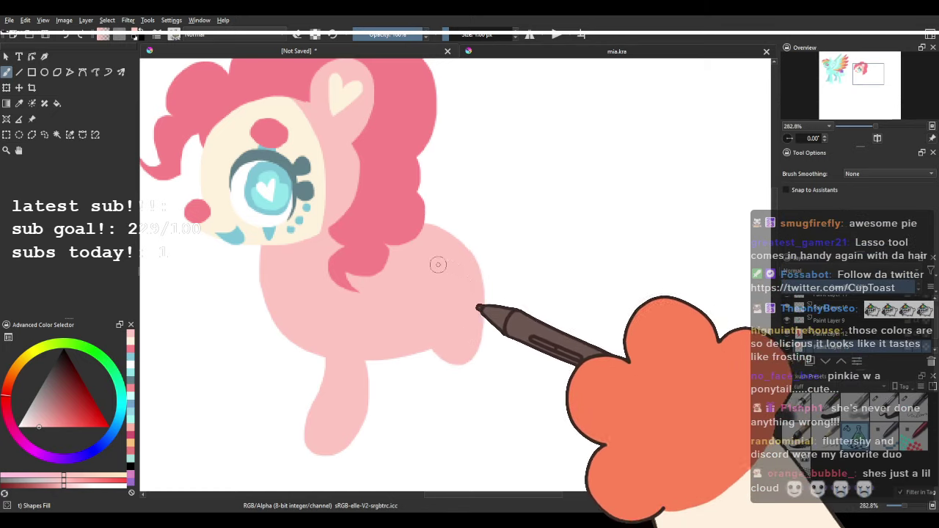
mouse_move(406, 333)
left_mouse_down()
mouse_move(450, 339)
mouse_move(412, 277)
left_mouse_up()
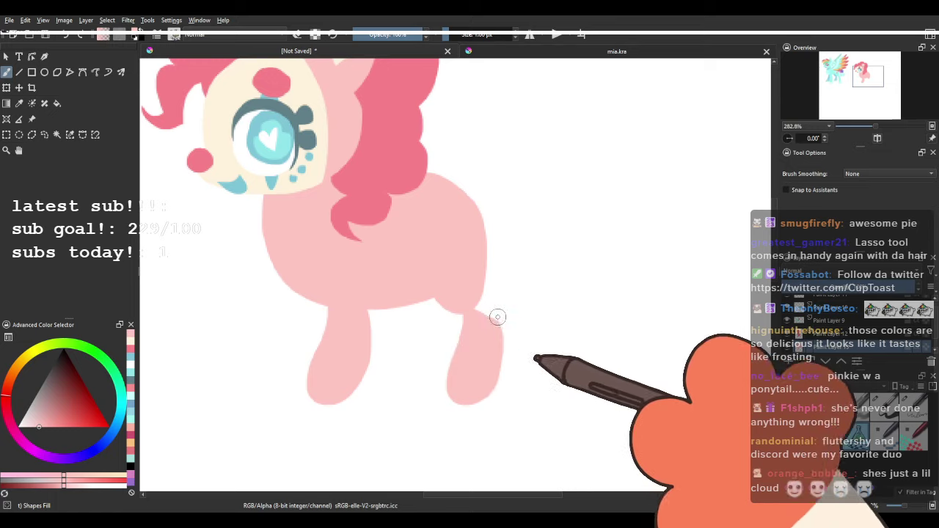
left_click_drag(473, 327, 475, 322)
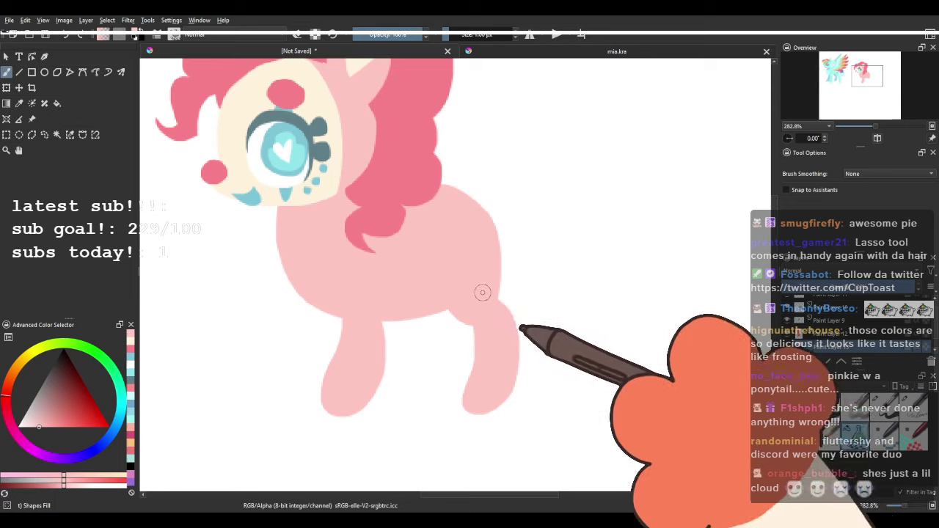
left_click_drag(460, 291, 437, 338)
scroll(415, 303, "down", 4)
left_click_drag(460, 257, 469, 222)
scroll(434, 262, "up", 4)
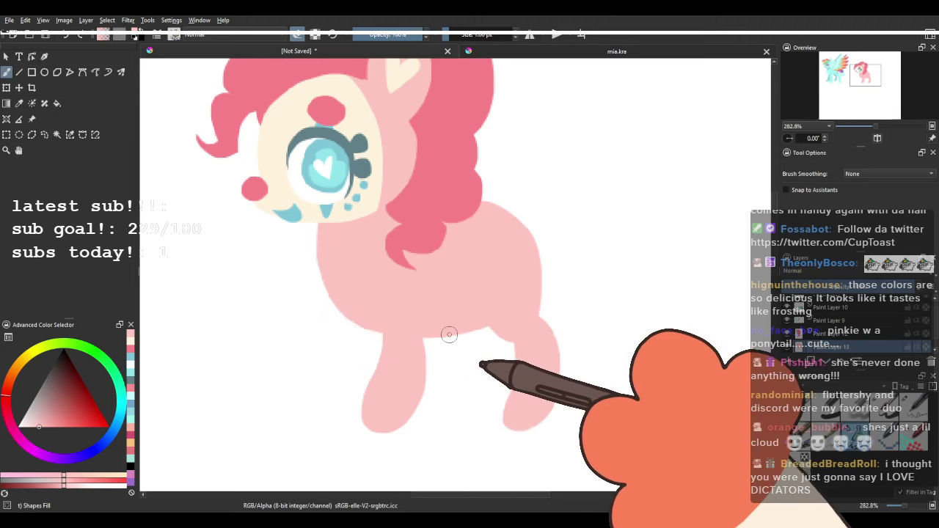
Add a paint layer beneath the body layer and set the painting color to a darker, dusty pink.
left_click_drag(480, 296, 450, 325)
left_click_drag(392, 283, 451, 258)
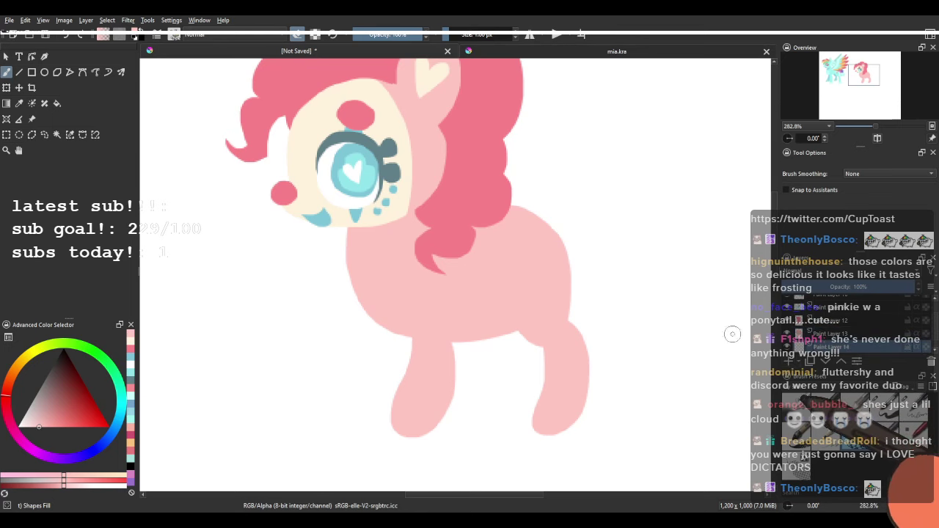
left_click_drag(351, 305, 283, 352)
key("e")
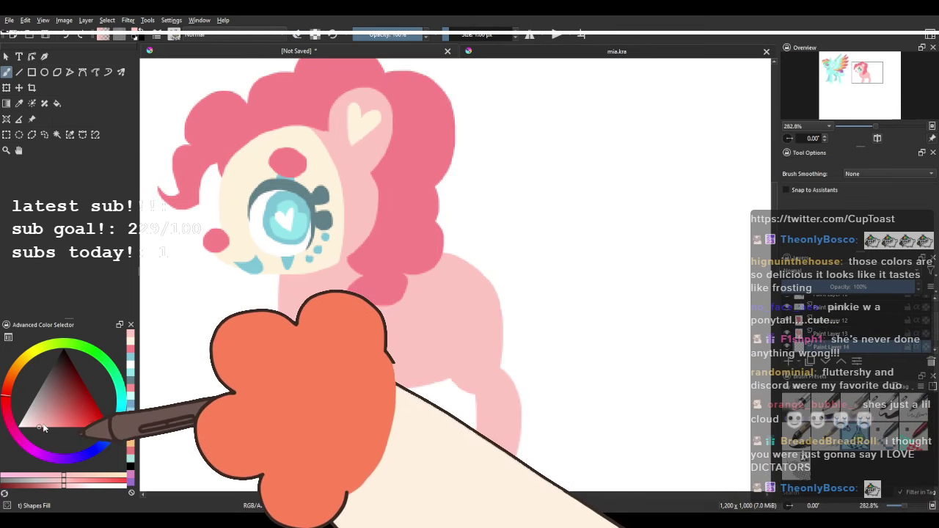
left_click(44, 421)
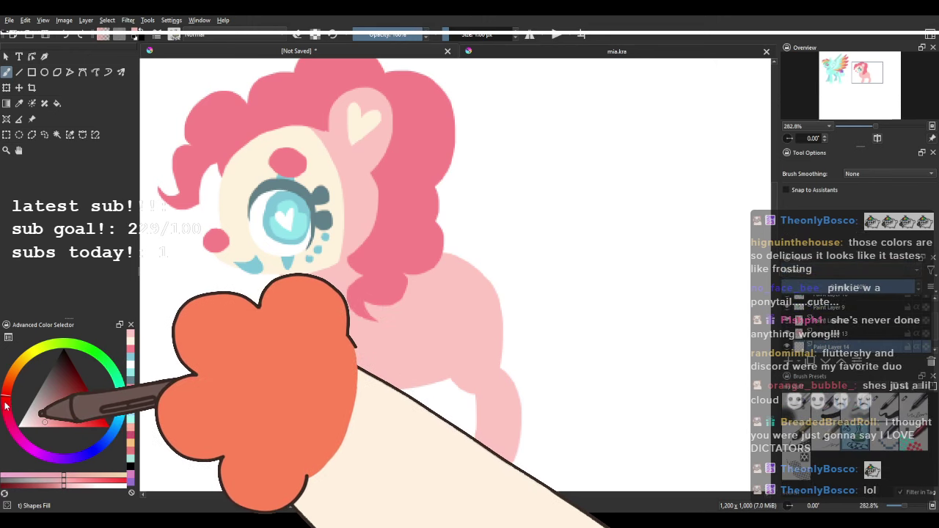
Paint the far front and far hind legs in dusty pink behind the near legs.
key("ctrl+z")
mouse_move(360, 342)
left_mouse_down()
mouse_move(374, 308)
mouse_move(311, 424)
mouse_move(356, 348)
left_mouse_up()
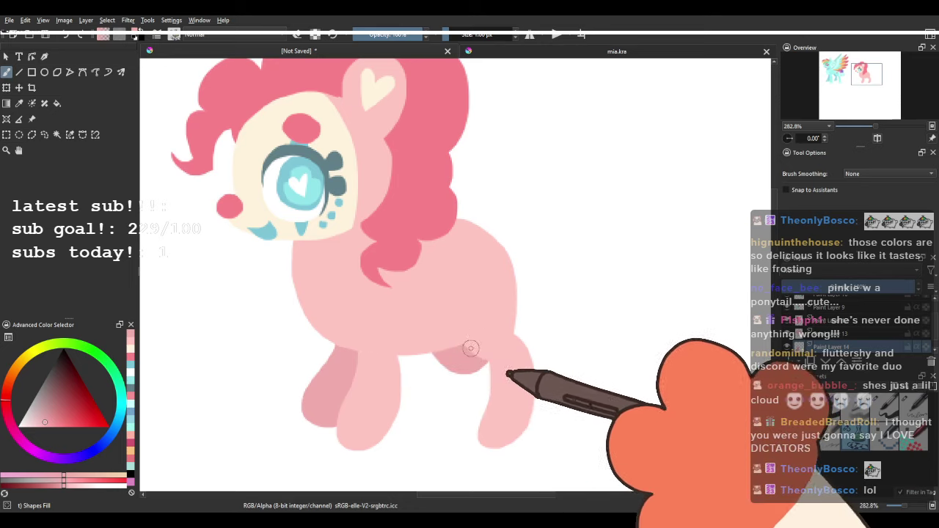
scroll(448, 311, "up", 1)
scroll(424, 285, "down", 5)
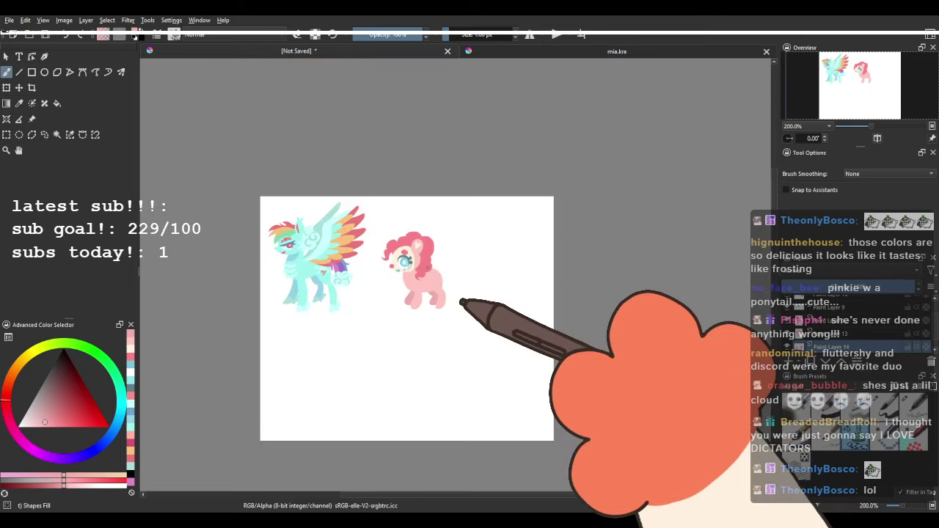
scroll(426, 278, "up", 5)
scroll(396, 271, "down", 3)
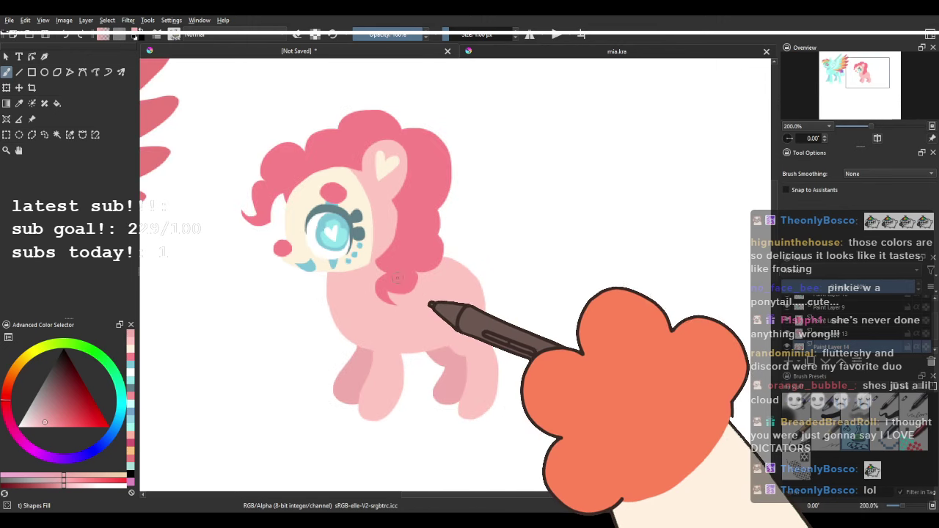
Paint the near hind hoof in the mane's pink with a curved upper edge.
scroll(395, 271, "up", 3)
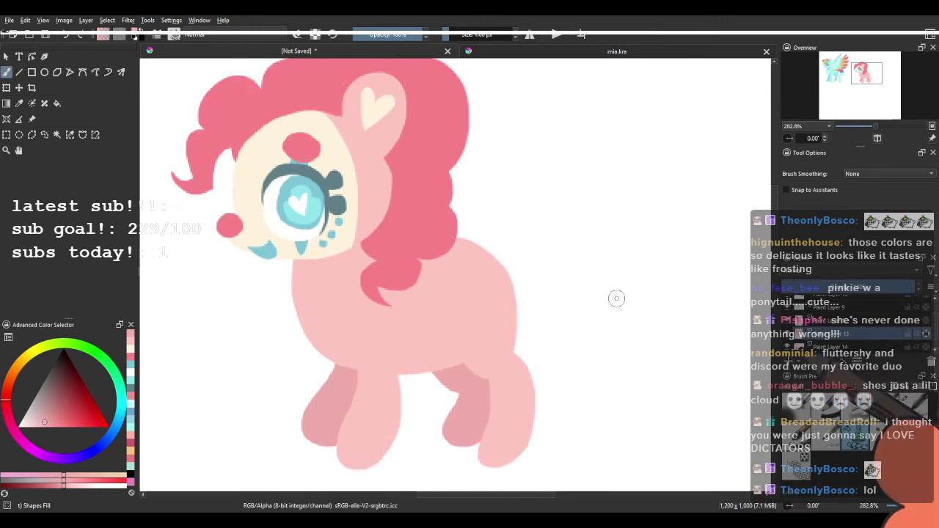
left_click(268, 251, "ctrl")
left_click(405, 238, "ctrl")
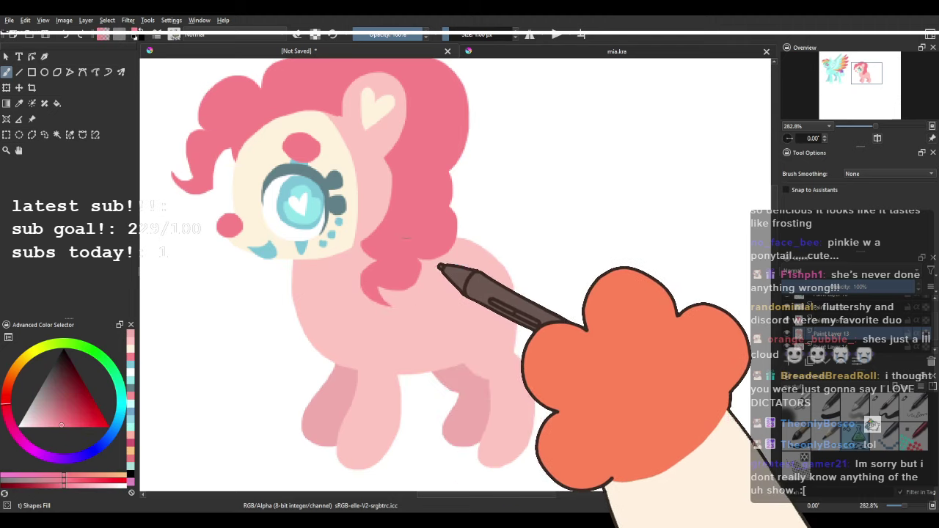
left_click_drag(488, 324, 417, 227)
mouse_move(390, 343)
left_mouse_down()
mouse_move(474, 396)
mouse_move(395, 336)
mouse_move(472, 375)
mouse_move(403, 365)
left_mouse_up()
key("ctrl+z")
mouse_move(393, 334)
left_mouse_down()
mouse_move(397, 360)
mouse_move(452, 391)
mouse_move(459, 442)
left_mouse_up()
key("ctrl+z")
key("ctrl+z")
left_click_drag(462, 394, 477, 433)
left_click_drag(567, 413, 433, 397)
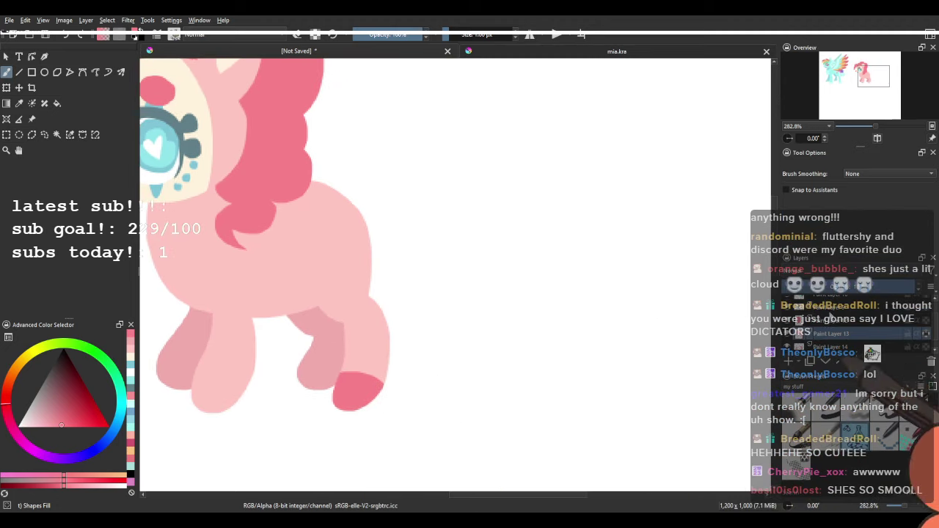
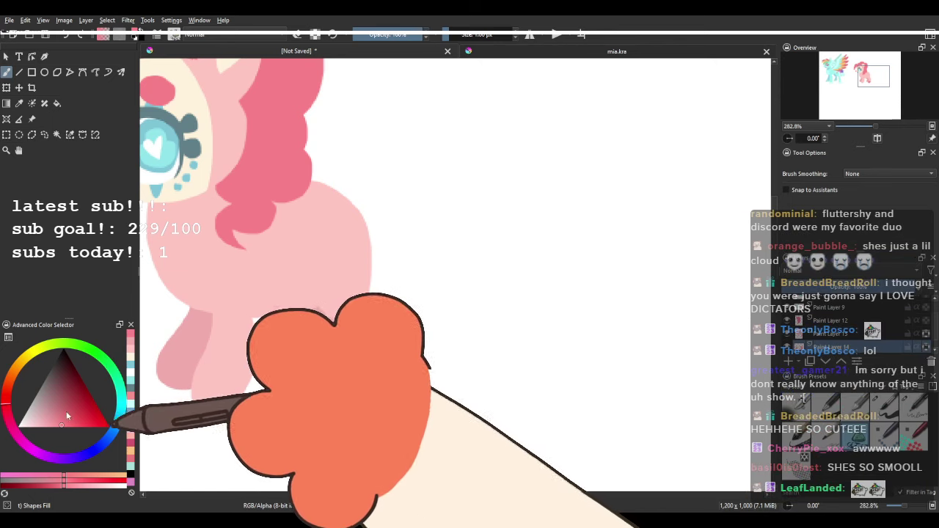
Paint the far hind hoof in a slightly darker, more saturated pink.
left_click(7, 411)
left_click_drag(318, 371, 272, 411)
left_click_drag(341, 399, 548, 444)
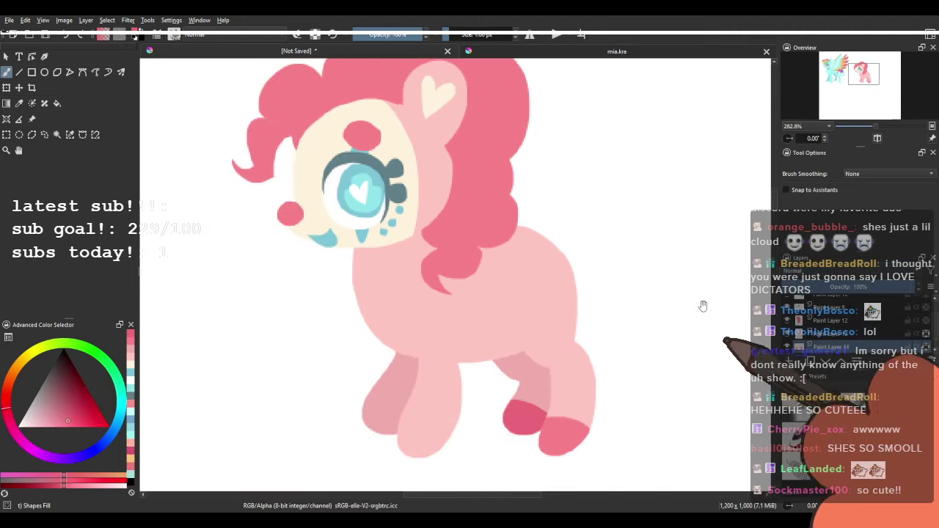
left_click_drag(703, 306, 597, 352)
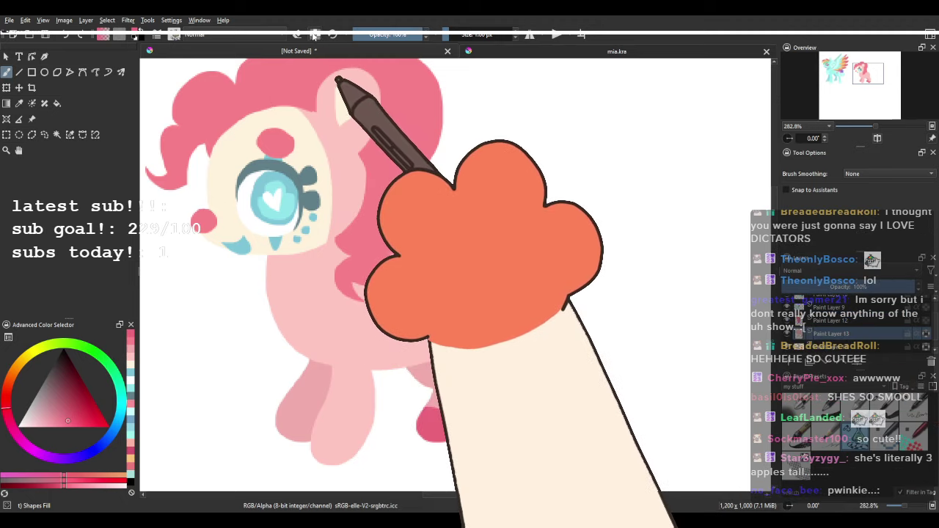
Paint the near front hoof in the teal of the face markings.
mouse_move(325, 429)
left_mouse_down()
mouse_move(364, 390)
mouse_move(325, 438)
left_mouse_up()
key("ctrl+z")
left_click_drag(337, 392, 344, 414)
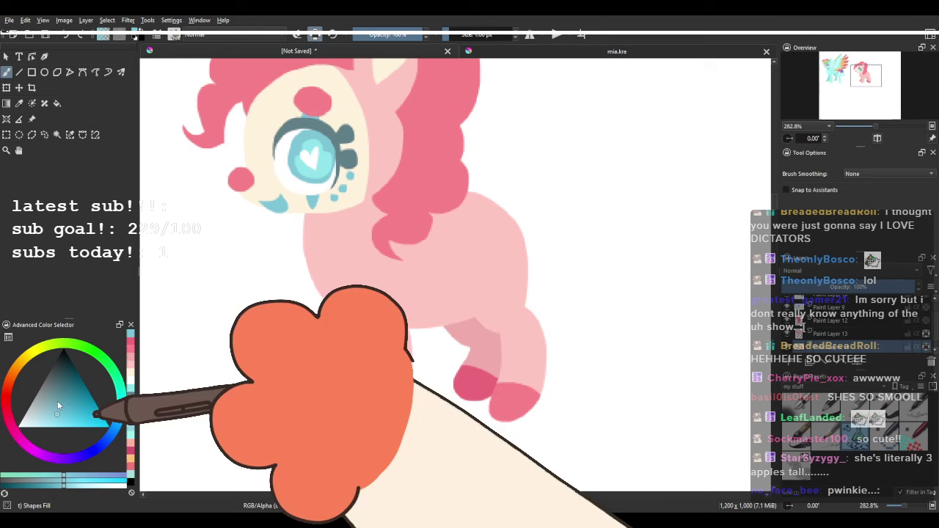
Shift the teal to a deeper blue and paint the far front hoof with it.
left_click(114, 427)
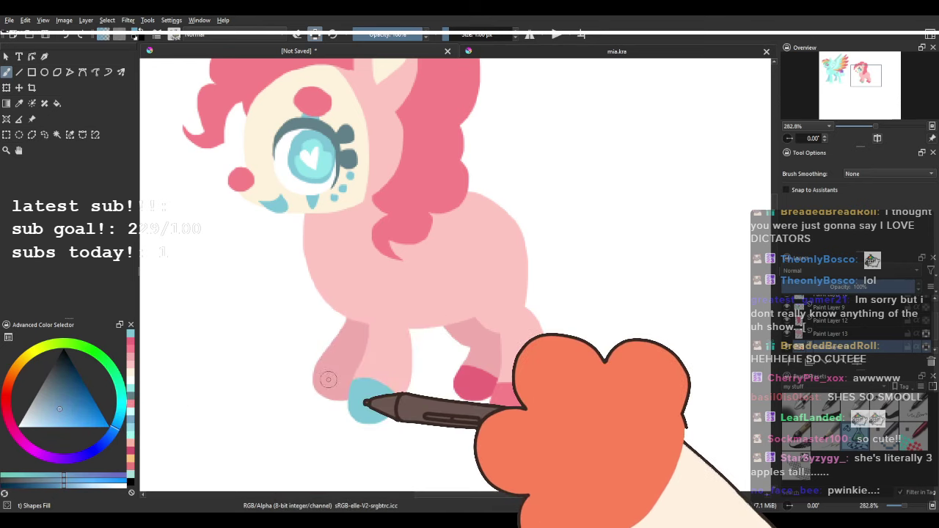
left_click_drag(330, 379, 291, 431)
left_click_drag(321, 285, 389, 296)
scroll(325, 308, "down", 3)
scroll(401, 295, "up", 3)
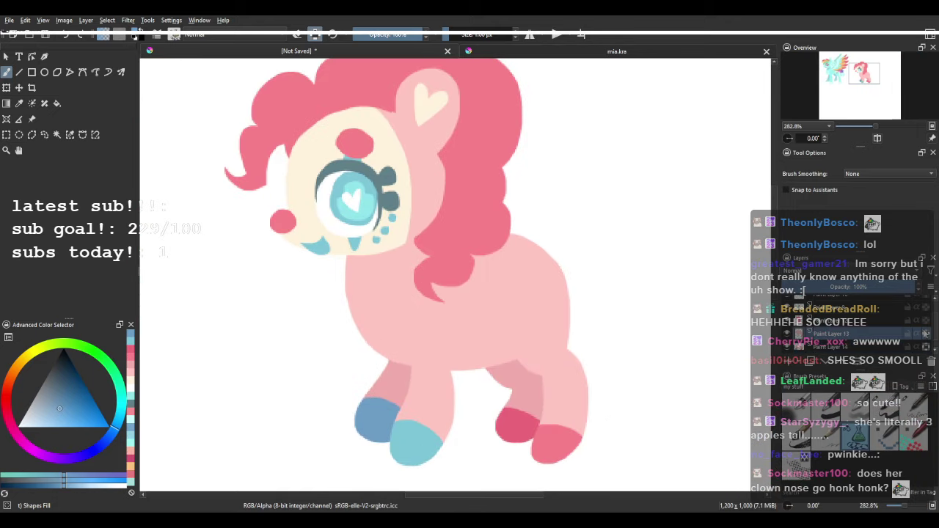
Add scalloped fluff to the pony's chest and a fluffy bump on its rump in the light pink body colour.
left_click(387, 301, "ctrl")
scroll(386, 301, "up", 1)
left_click_drag(336, 317, 303, 320)
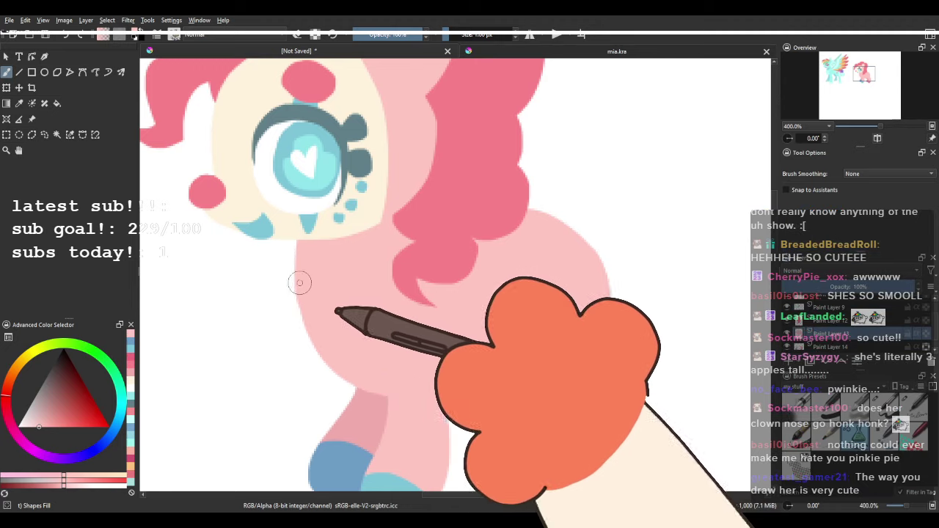
left_click_drag(527, 273, 445, 303)
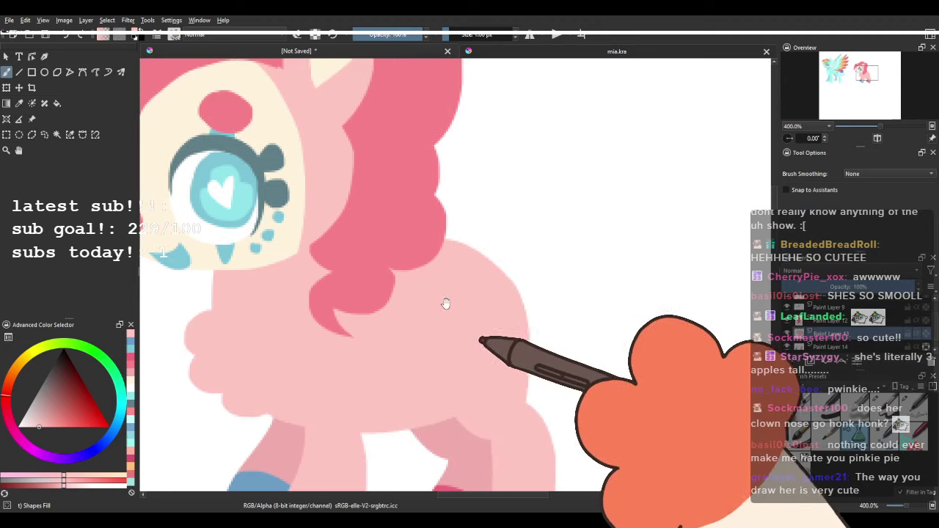
left_click_drag(451, 247, 515, 276)
scroll(509, 325, "down", 3)
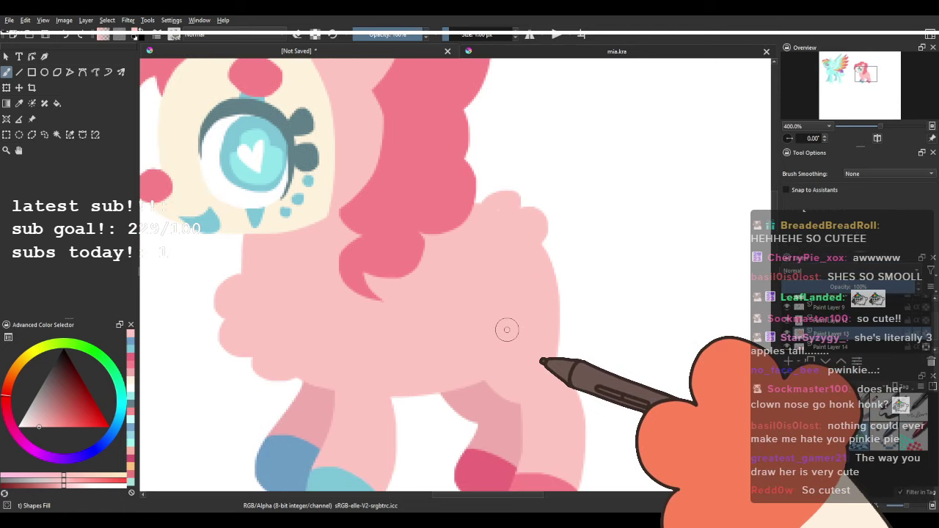
scroll(522, 301, "up", 2)
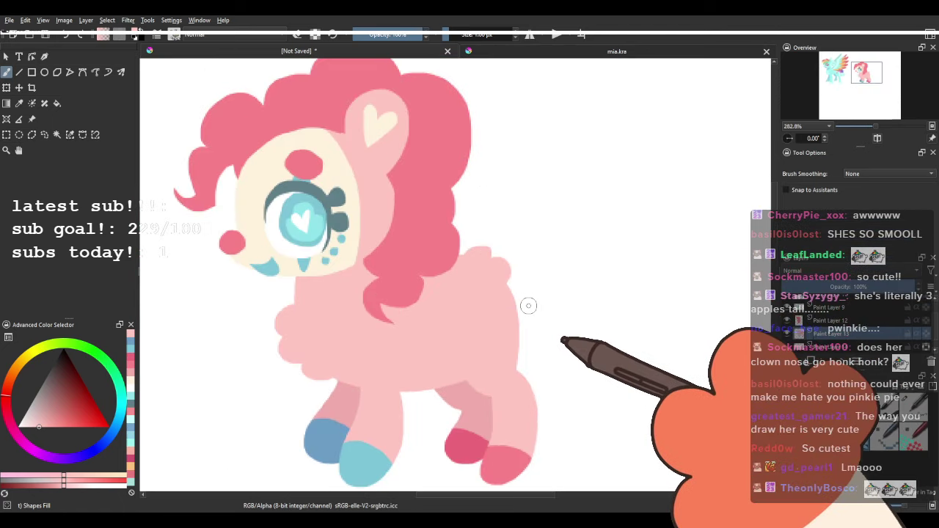
scroll(404, 325, "up", 1)
scroll(300, 287, "down", 2)
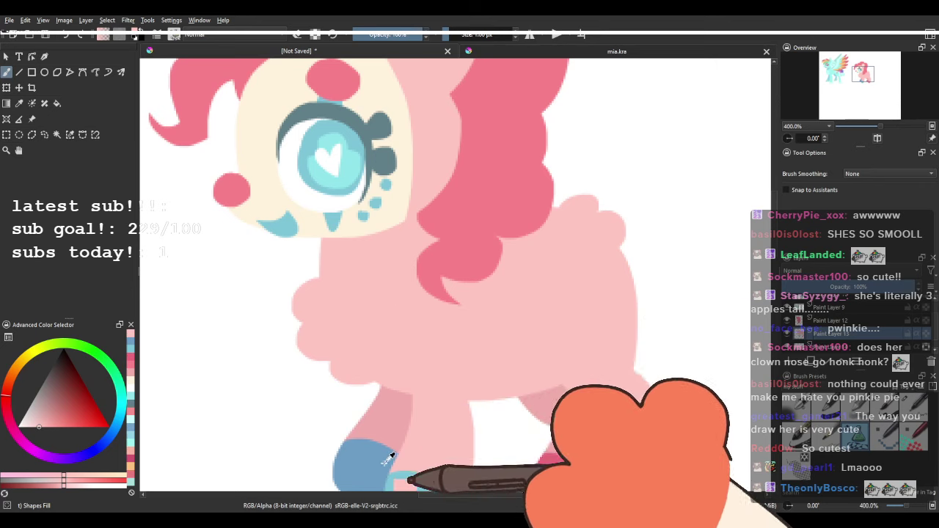
Choose a pale golden yellow and paint a round bow knot at the front of the neck.
scroll(377, 451, "up", 2)
left_click_drag(404, 356, 411, 444)
left_click(19, 363)
left_click(61, 416)
left_click(10, 382)
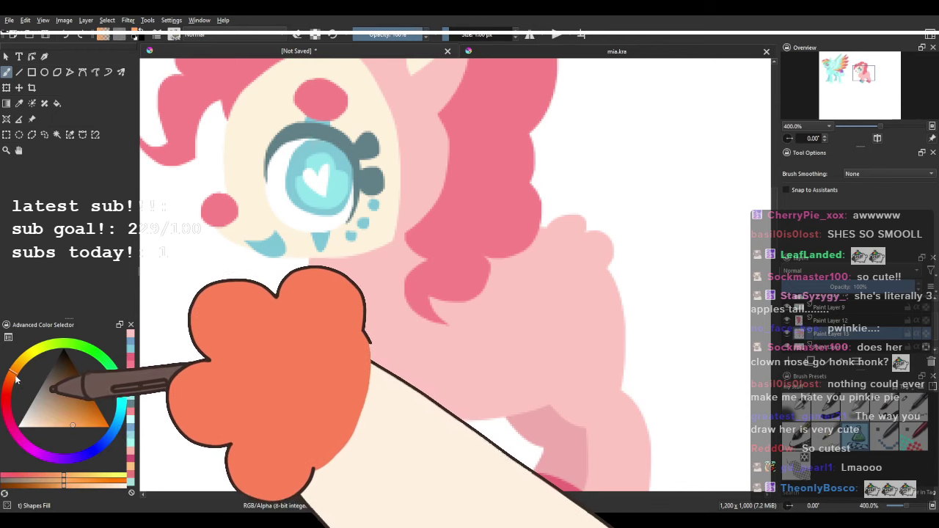
left_click_drag(322, 272, 311, 269)
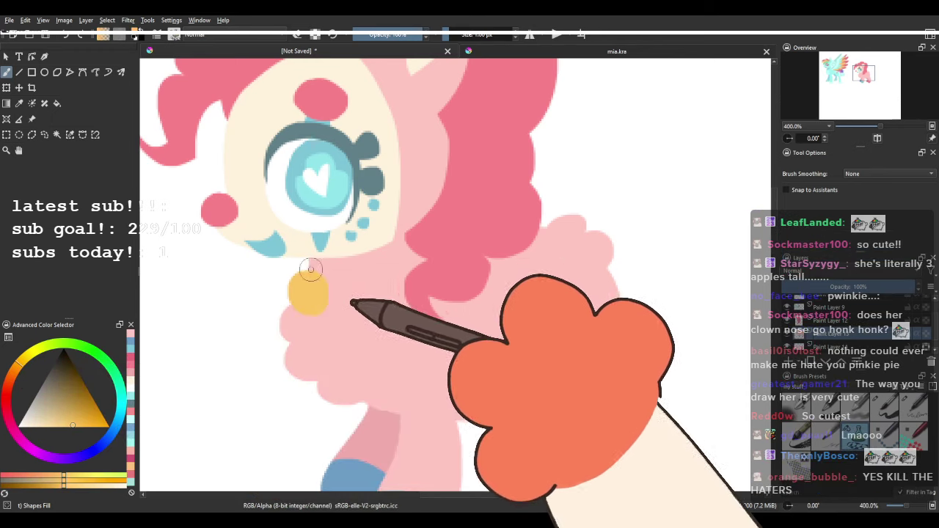
key("ctrl+z")
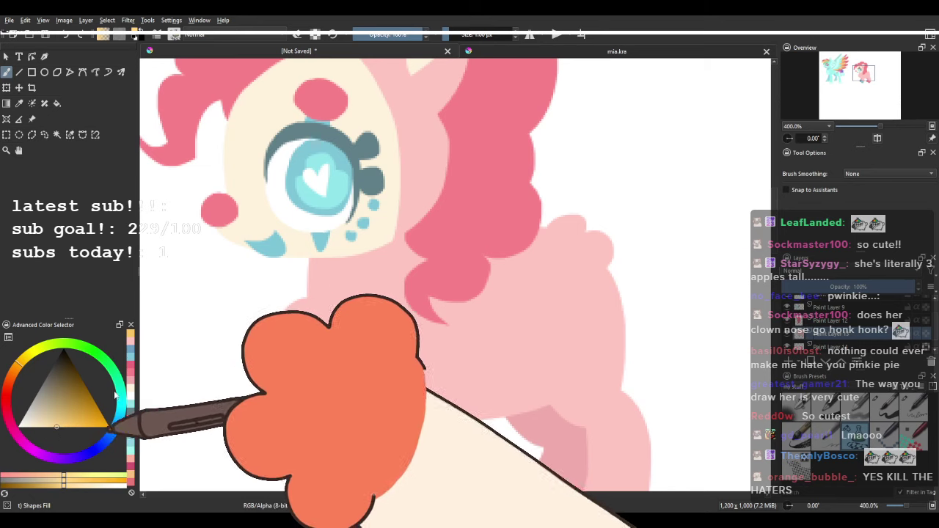
mouse_move(302, 286)
left_mouse_down()
mouse_move(311, 298)
mouse_move(297, 297)
left_mouse_up()
key("ctrl+z")
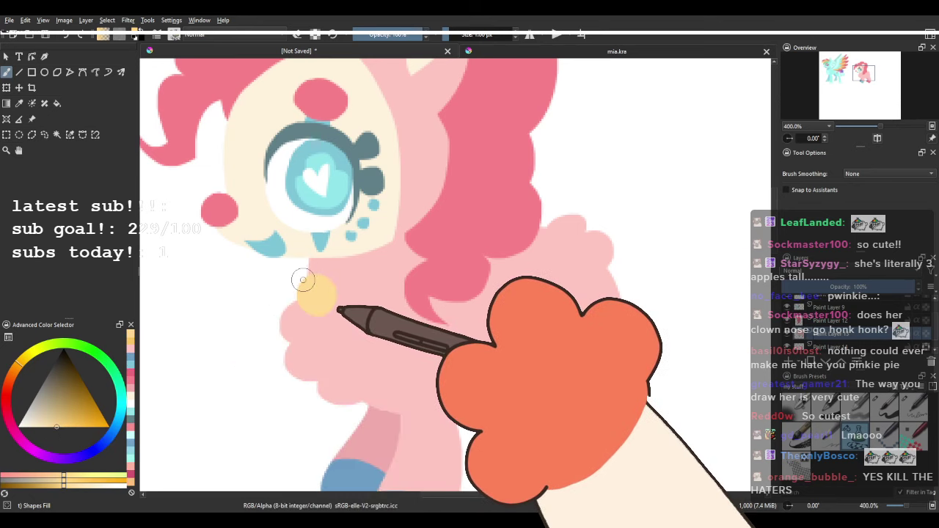
scroll(349, 291, "down", 4)
left_click_drag(397, 270, 409, 246)
scroll(366, 255, "up", 4)
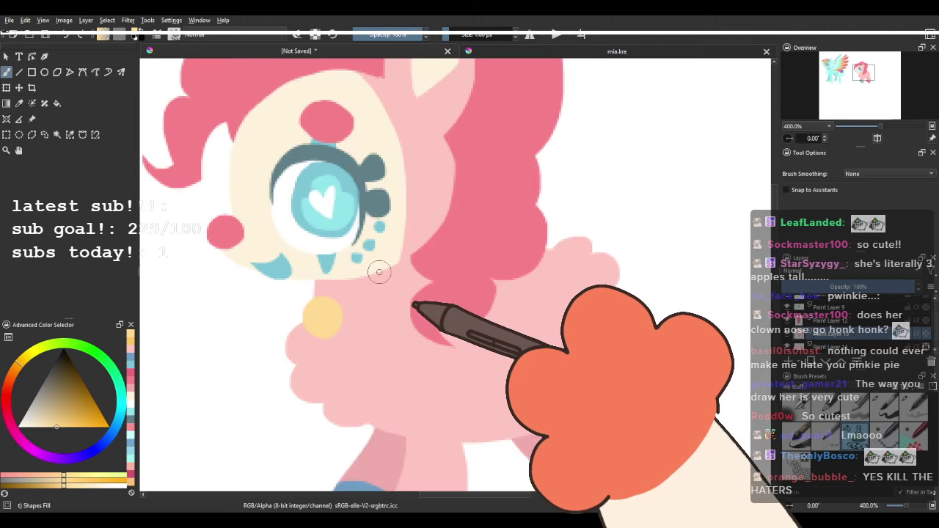
Paint ruffled yellow loops on both sides of the knot to form a bow tie.
scroll(380, 272, "up", 1)
left_click_drag(353, 333, 337, 296)
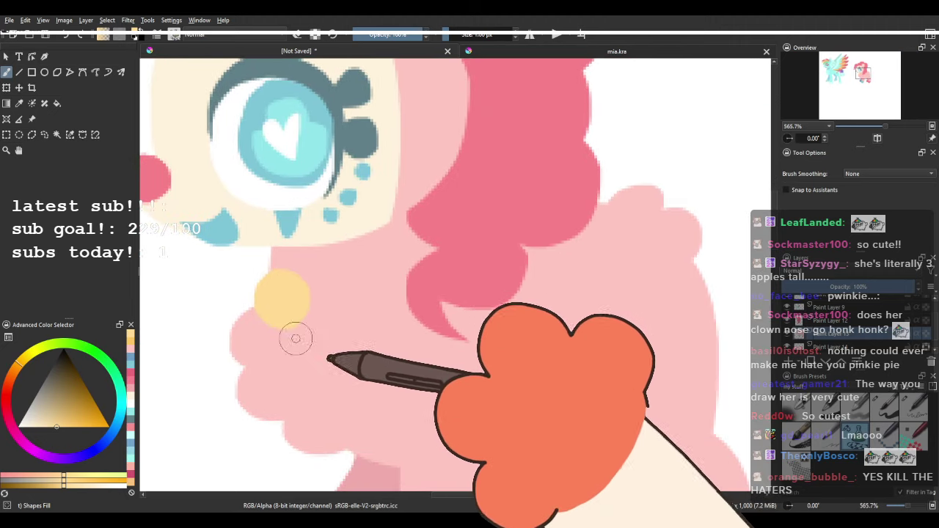
mouse_move(291, 329)
left_mouse_down()
mouse_move(344, 345)
mouse_move(366, 325)
left_mouse_up()
left_click_drag(369, 278, 312, 283)
mouse_move(253, 277)
left_mouse_down()
mouse_move(327, 308)
mouse_move(289, 315)
left_mouse_up()
key("ctrl+z")
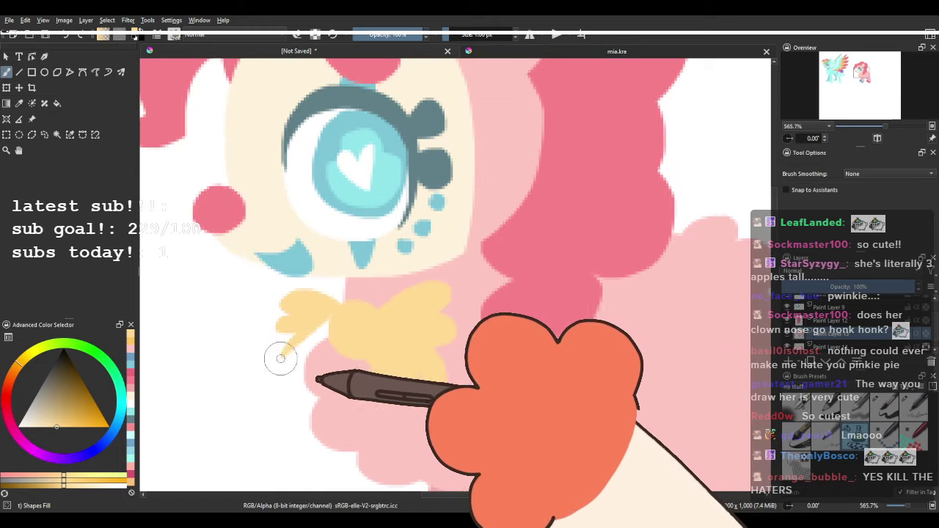
left_click_drag(280, 359, 348, 344)
Examine the pony's overall proportions and colours with the bow tie, both from afar and close up.
scroll(295, 266, "down", 5)
left_click_drag(362, 266, 395, 258)
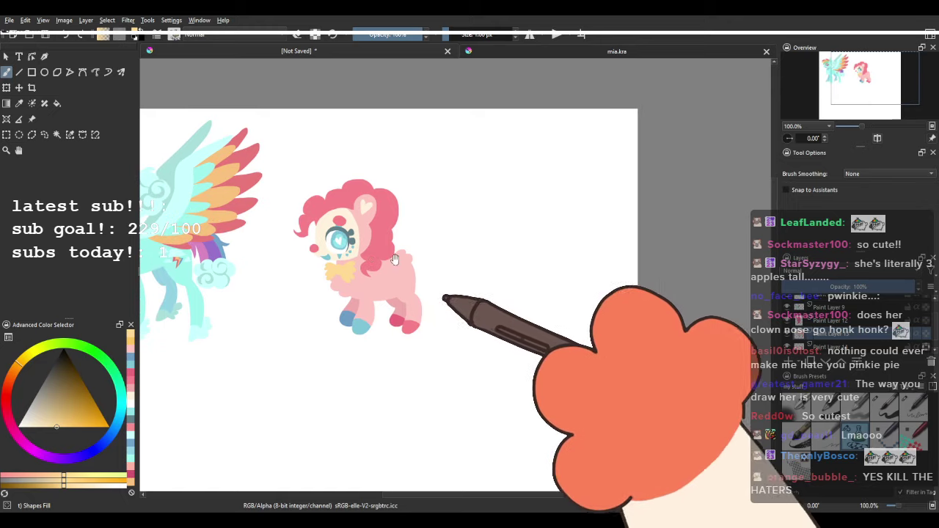
scroll(395, 259, "up", 5)
scroll(353, 246, "down", 3)
scroll(353, 246, "up", 1)
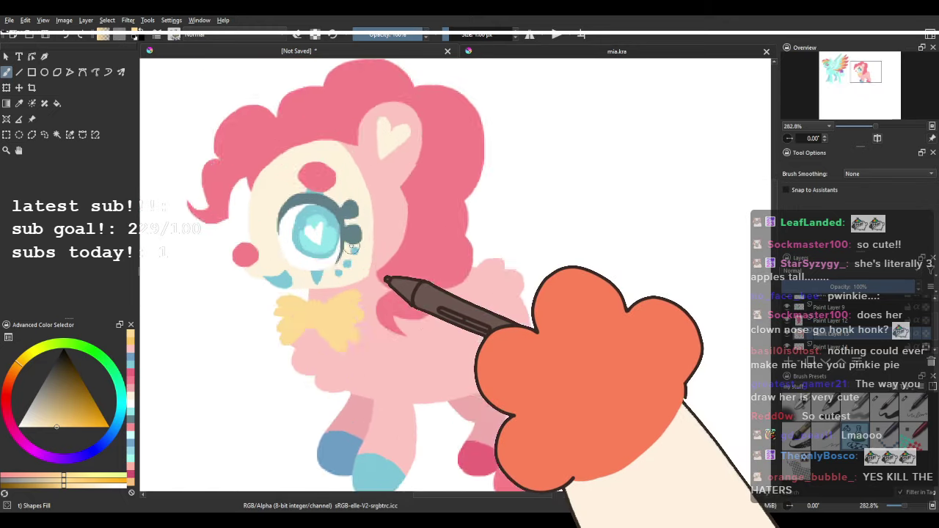
scroll(353, 248, "down", 2)
scroll(353, 248, "up", 1)
scroll(353, 247, "down", 2)
scroll(354, 236, "up", 2)
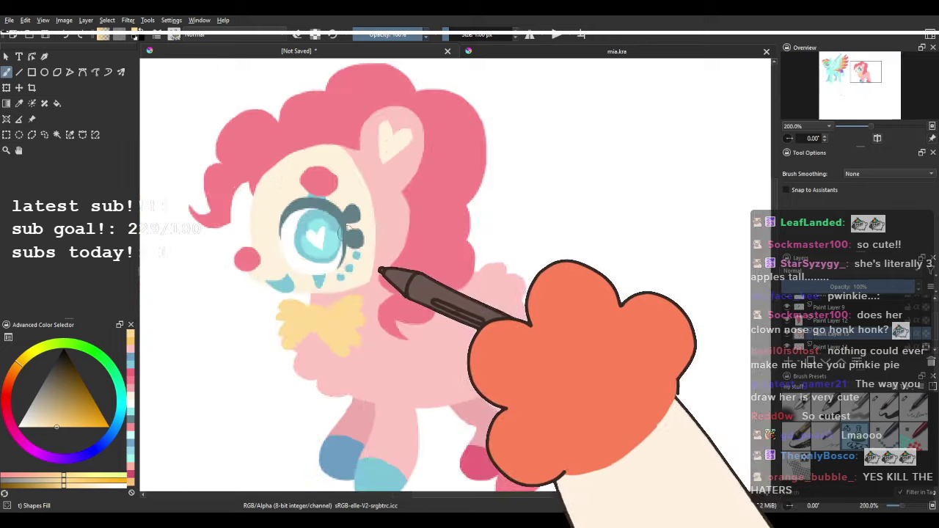
scroll(309, 162, "down", 1)
scroll(320, 190, "up", 1)
left_click_drag(361, 214, 379, 191)
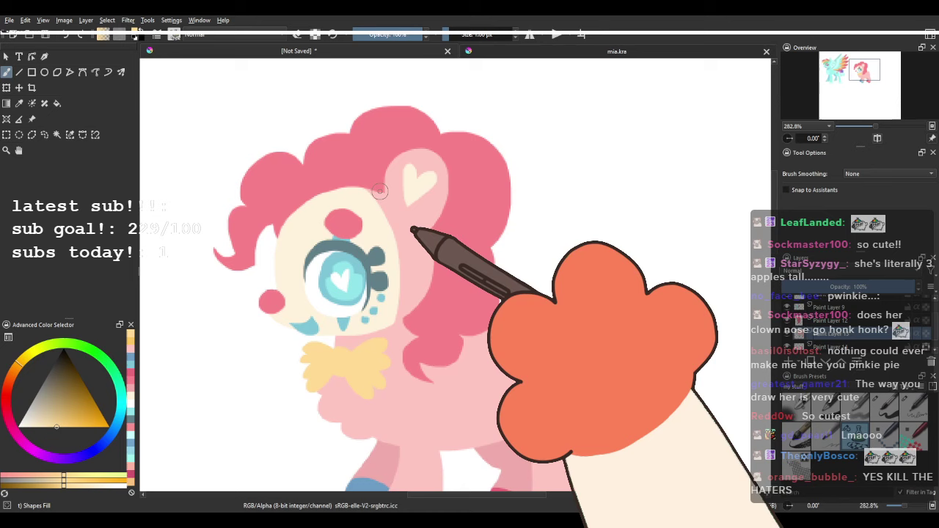
scroll(379, 191, "down", 1)
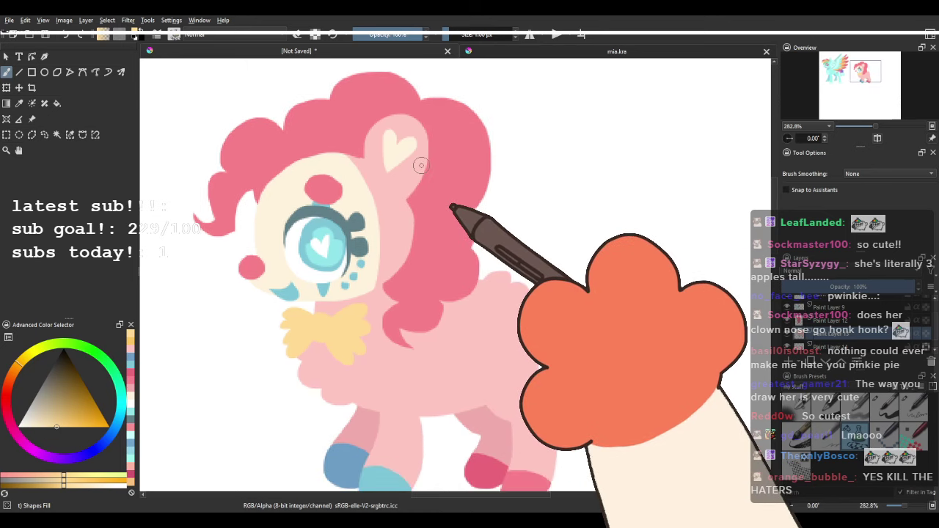
scroll(411, 220, "down", 1)
scroll(426, 235, "up", 1)
scroll(426, 236, "up", 2)
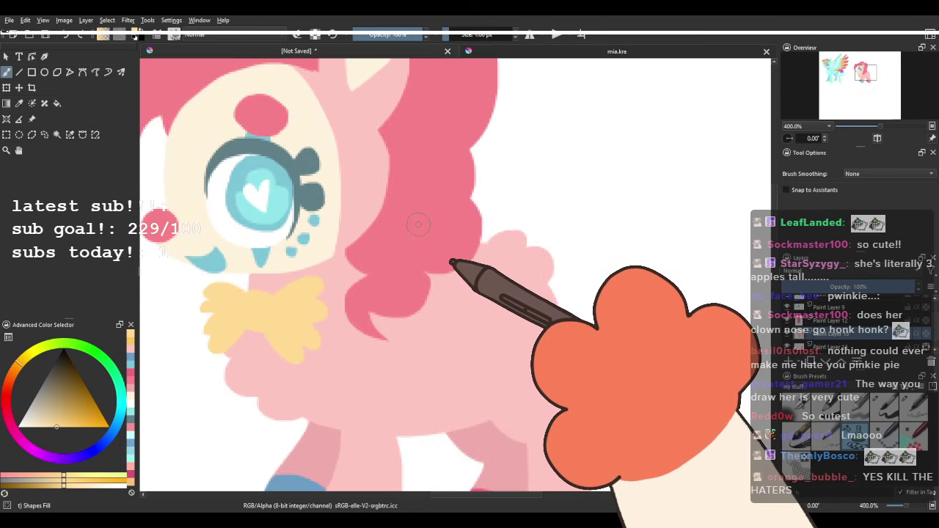
left_click_drag(289, 183, 424, 300)
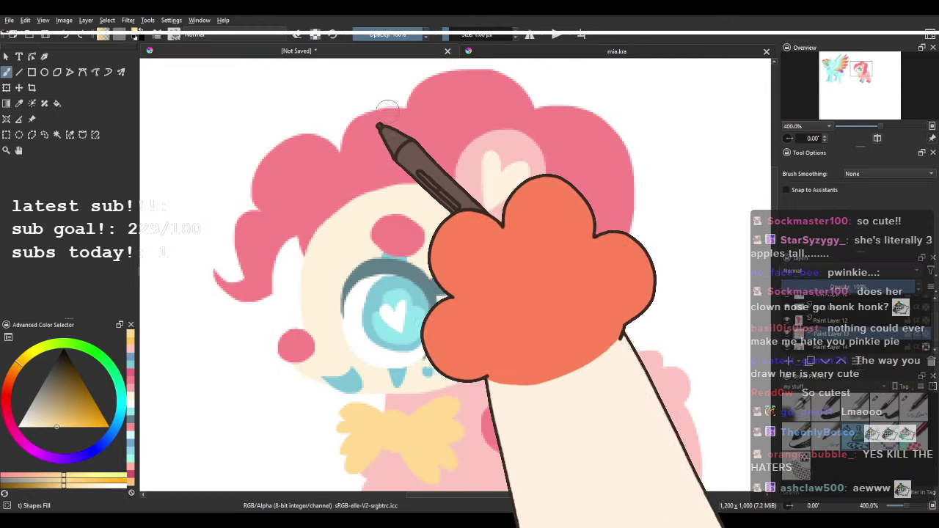
Hide and show the hair layer to check which shapes it holds.
left_click(788, 322)
left_click(788, 321)
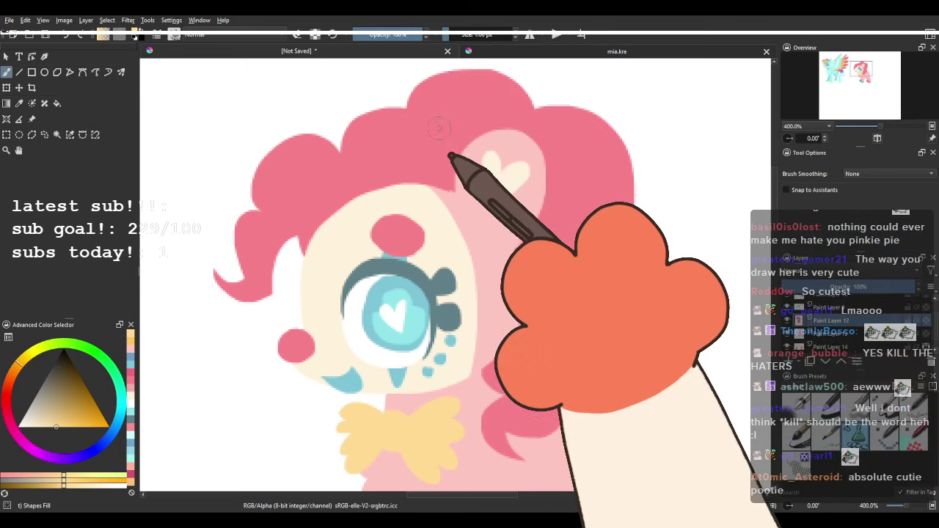
left_click_drag(470, 183, 428, 201)
scroll(469, 264, "down", 2)
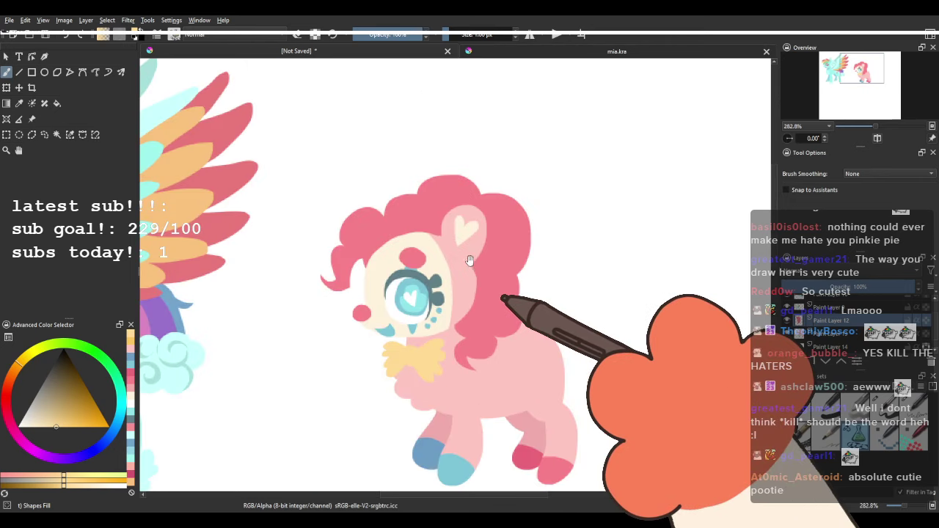
scroll(473, 214, "up", 1)
scroll(838, 332, "up", 1)
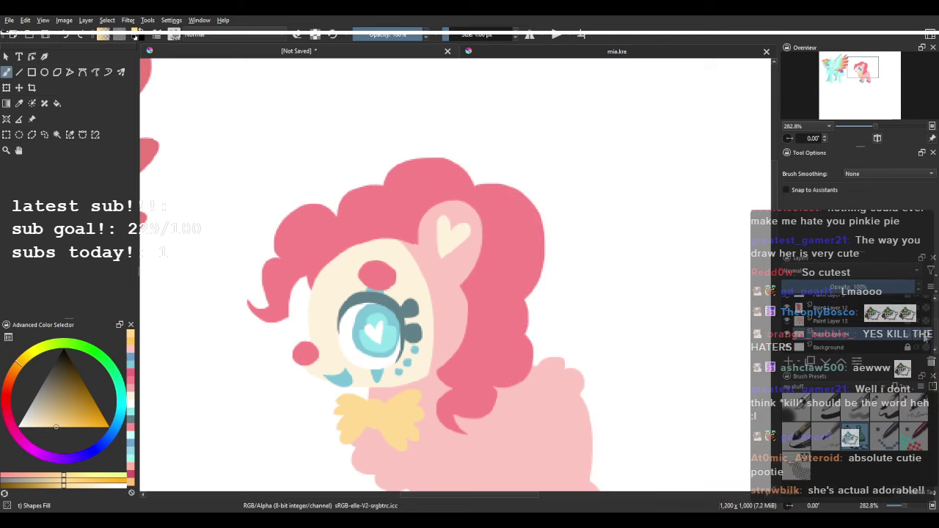
Paint a small tilted yellow top hat behind the top of the mane, with a slanted brim and flared crown.
left_click_drag(409, 145, 527, 189)
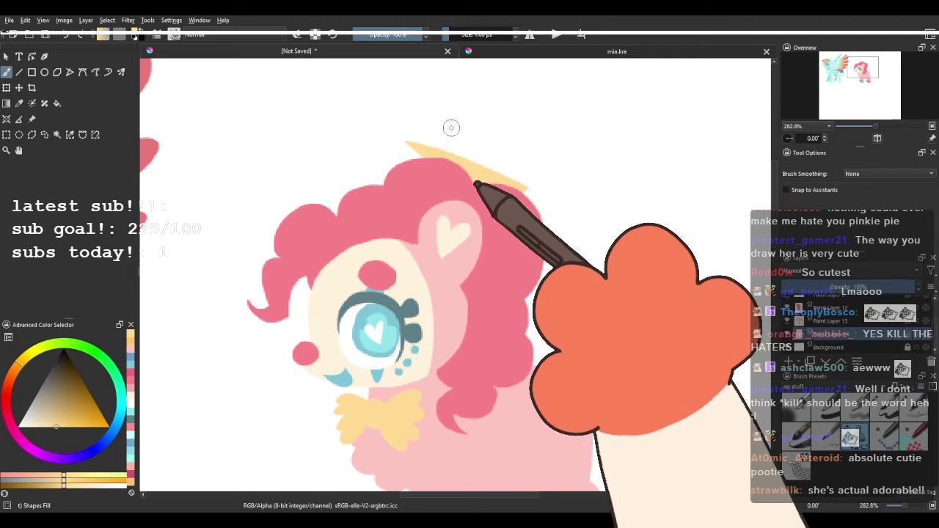
left_click_drag(446, 147, 481, 183)
left_click_drag(551, 287, 524, 226)
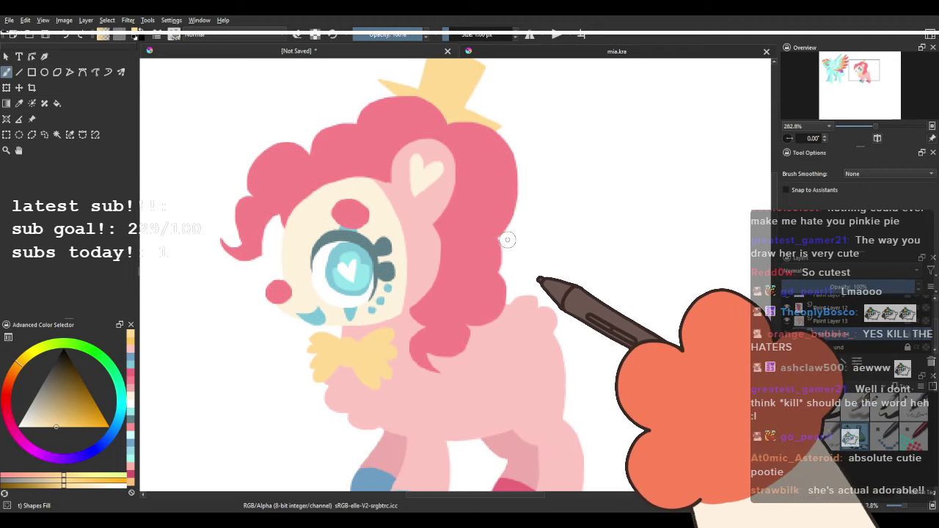
scroll(507, 242, "down", 3)
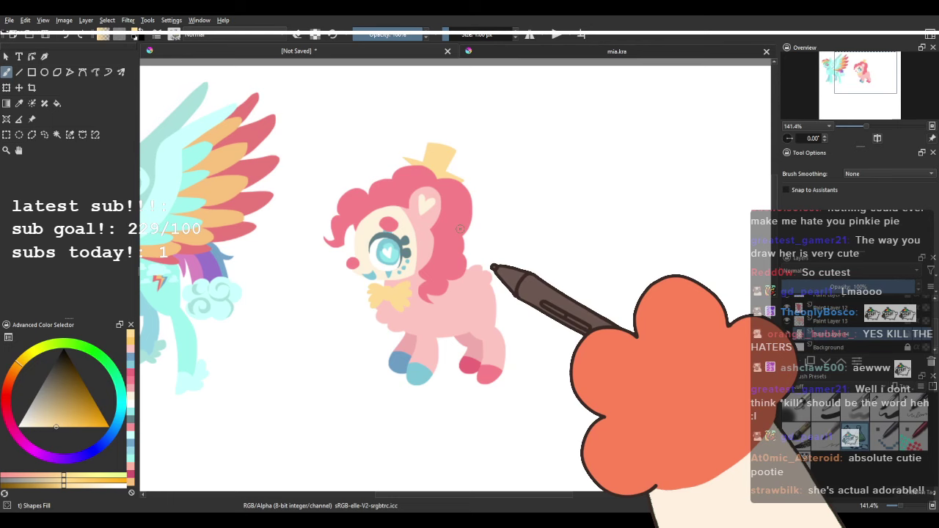
scroll(459, 229, "up", 1)
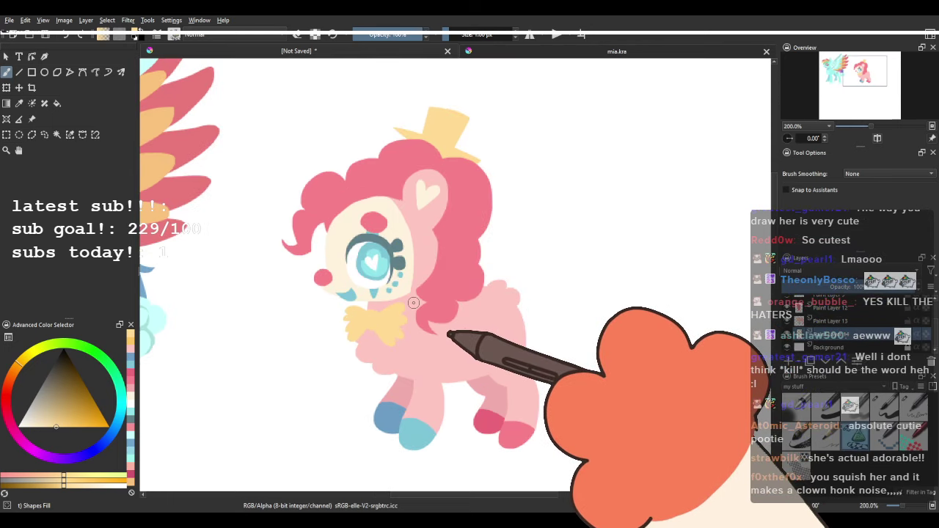
Paint a darker orange-yellow band around the base of the top hat's crown.
scroll(468, 94, "up", 2)
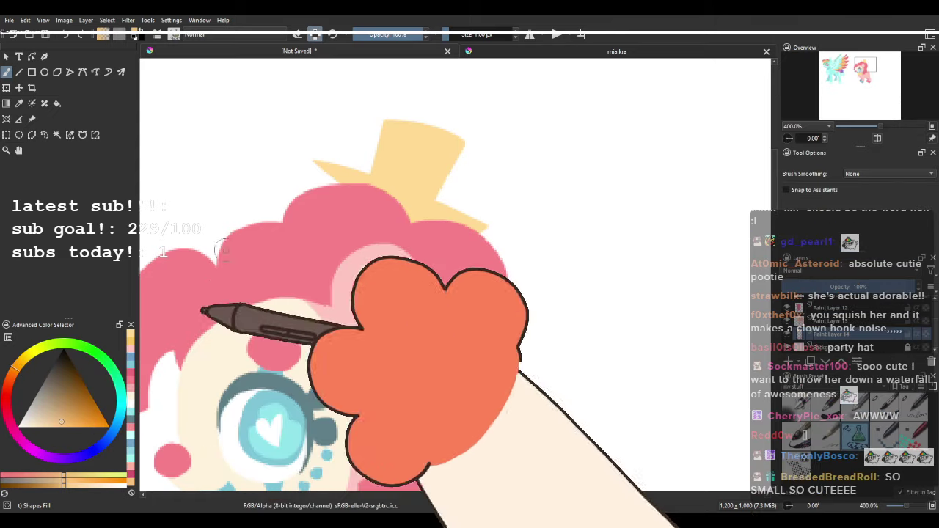
left_click_drag(64, 422, 64, 424)
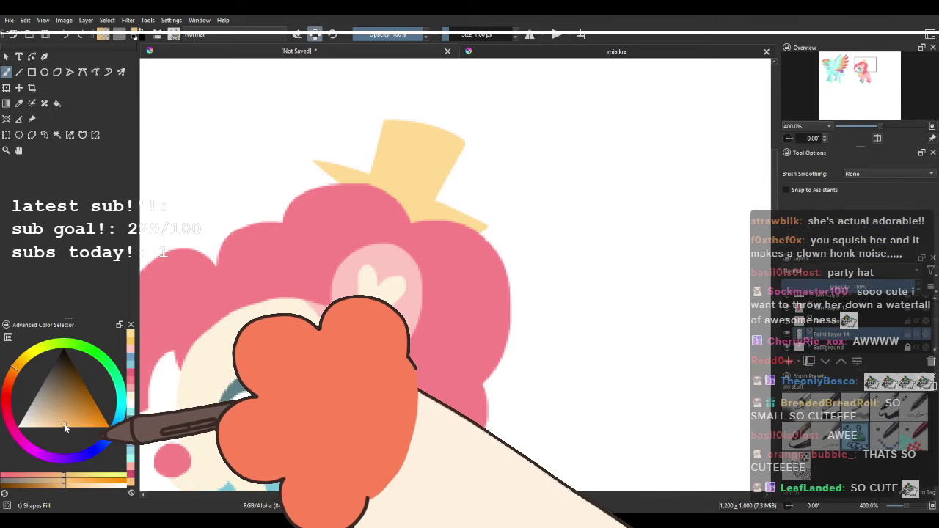
mouse_move(360, 167)
left_mouse_down()
mouse_move(467, 210)
mouse_move(338, 149)
mouse_move(374, 173)
left_mouse_up()
key("ctrl+z")
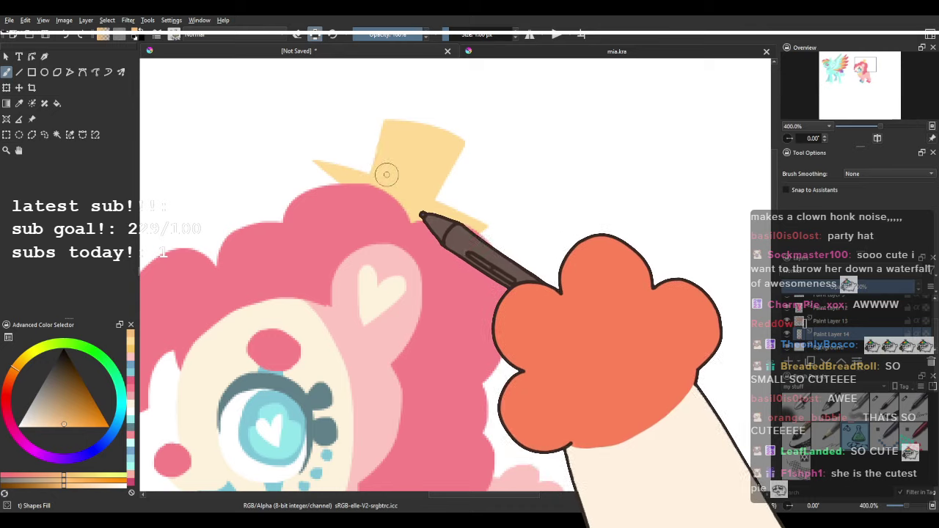
scroll(400, 185, "down", 3)
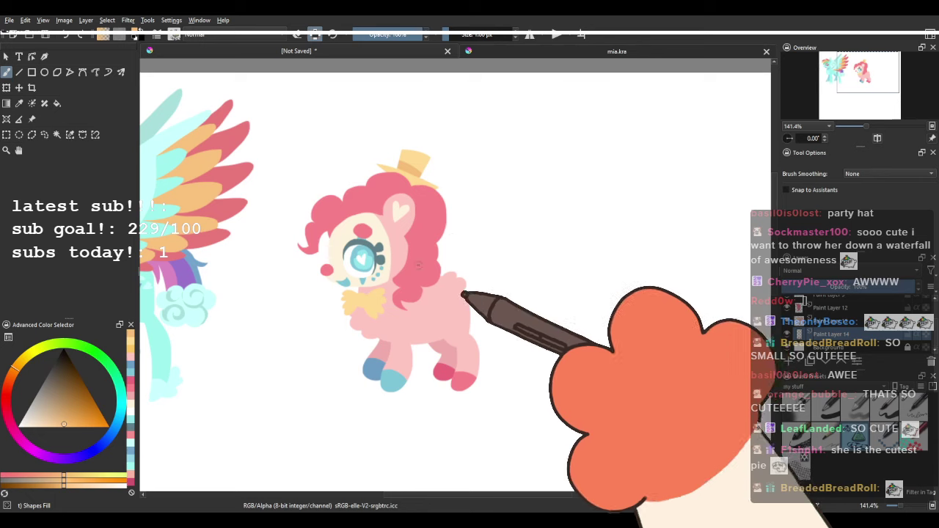
Paint a rounded, darker orange-yellow knot in the centre of the bow tie.
scroll(371, 276, "up", 3)
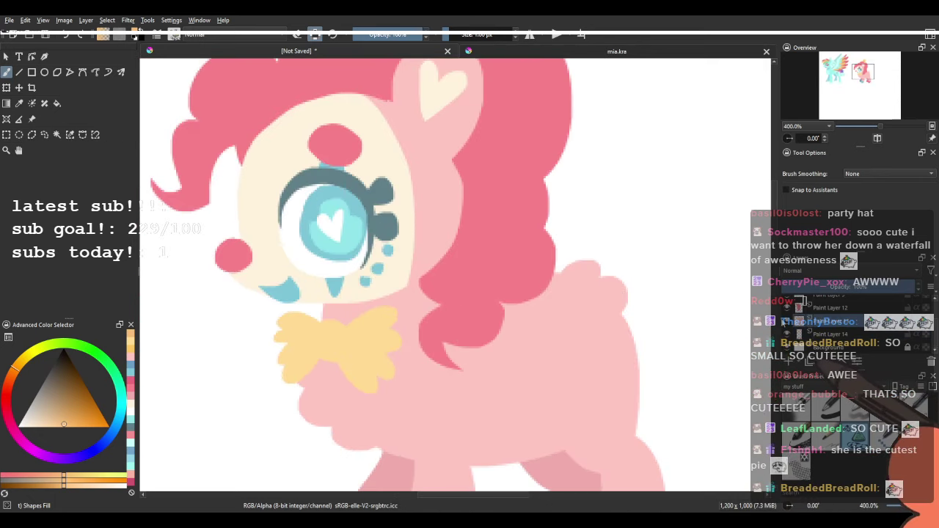
scroll(416, 273, "up", 1)
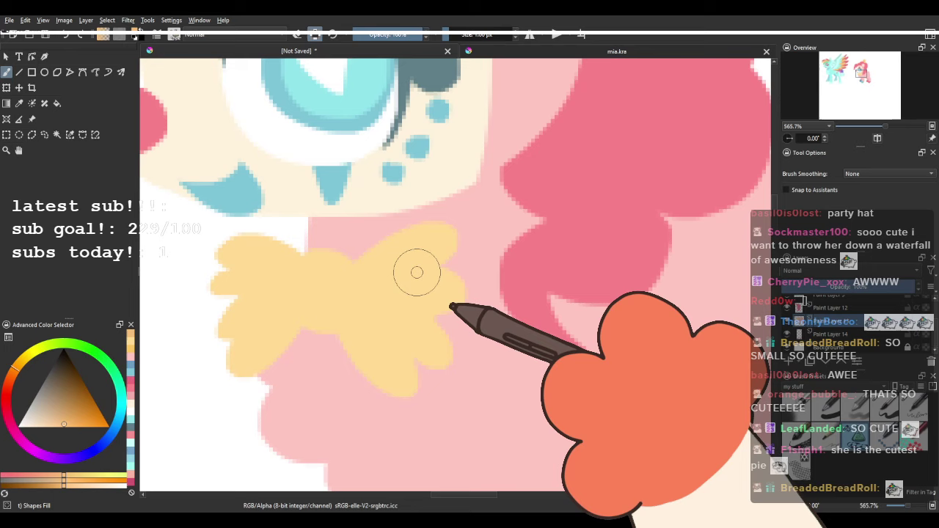
mouse_move(318, 254)
left_mouse_down()
mouse_move(301, 327)
mouse_move(345, 250)
mouse_move(316, 260)
mouse_move(292, 315)
mouse_move(358, 270)
mouse_move(298, 267)
mouse_move(311, 333)
mouse_move(356, 260)
mouse_move(288, 270)
left_mouse_up()
key("ctrl+z")
key("ctrl+z")
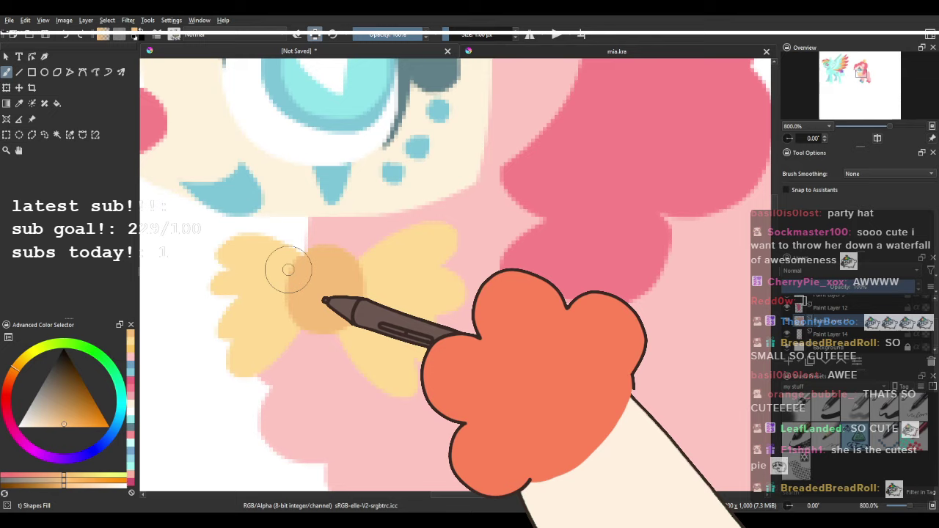
scroll(316, 271, "down", 4)
left_click_drag(412, 229, 430, 256)
scroll(427, 254, "down", 2)
scroll(423, 255, "up", 1)
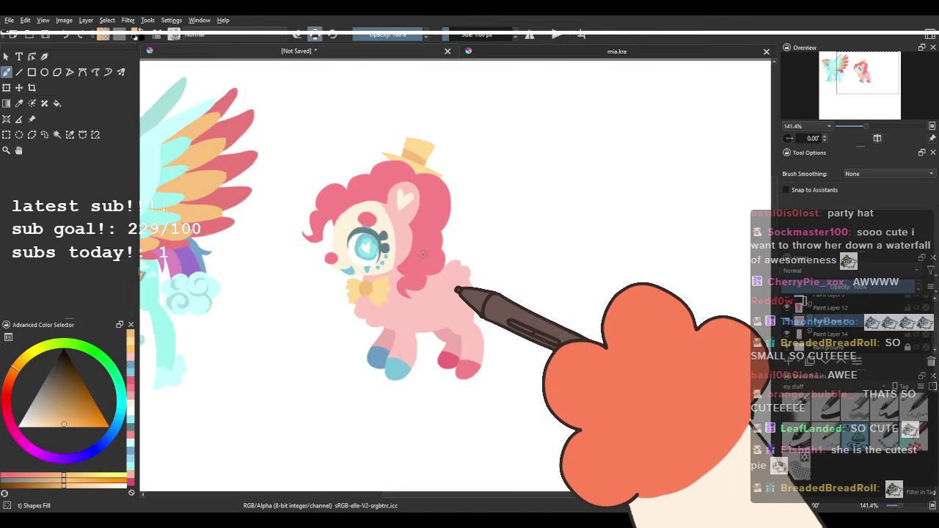
Paint a small cream heart on the chest fluff below the bow tie.
scroll(422, 254, "up", 2)
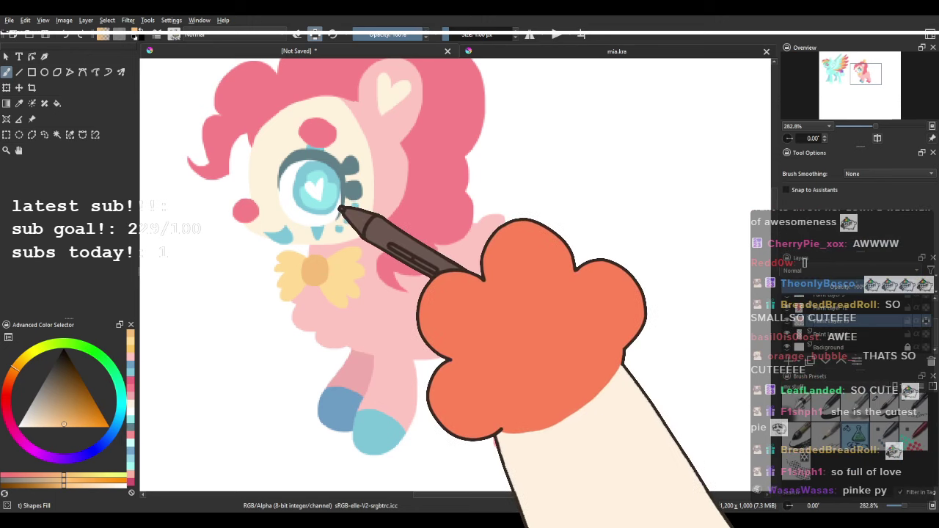
scroll(382, 331, "up", 1)
left_click_drag(347, 350, 358, 328)
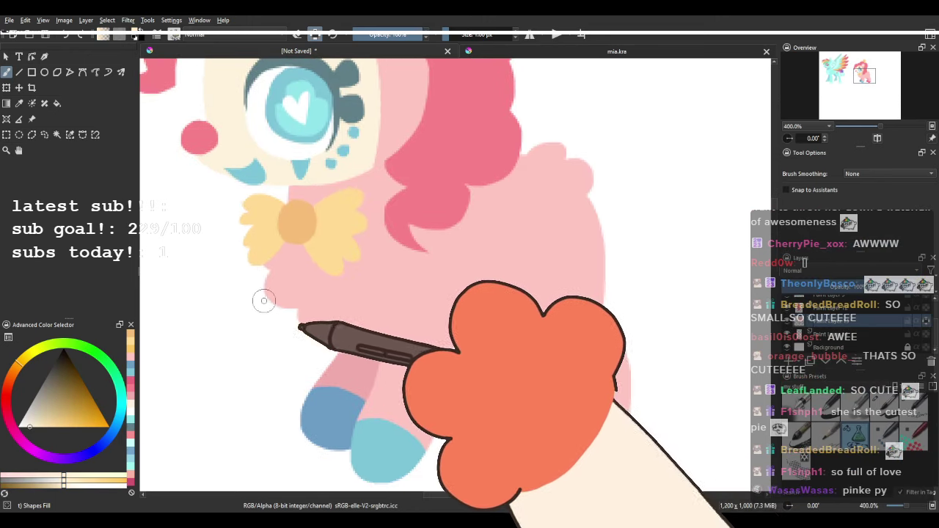
mouse_move(316, 306)
left_mouse_down()
mouse_move(285, 273)
mouse_move(380, 426)
left_mouse_up()
mouse_move(465, 381)
left_mouse_down()
mouse_move(415, 301)
mouse_move(409, 317)
left_mouse_up()
Paint a fluffy cream patch along the belly with small cream spots above it.
left_click_drag(388, 371, 439, 324)
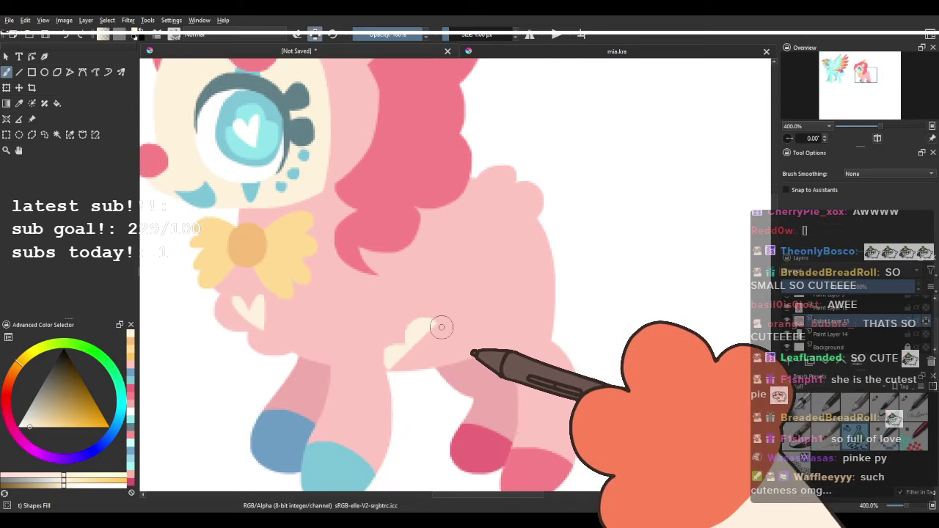
left_click_drag(477, 349, 394, 398)
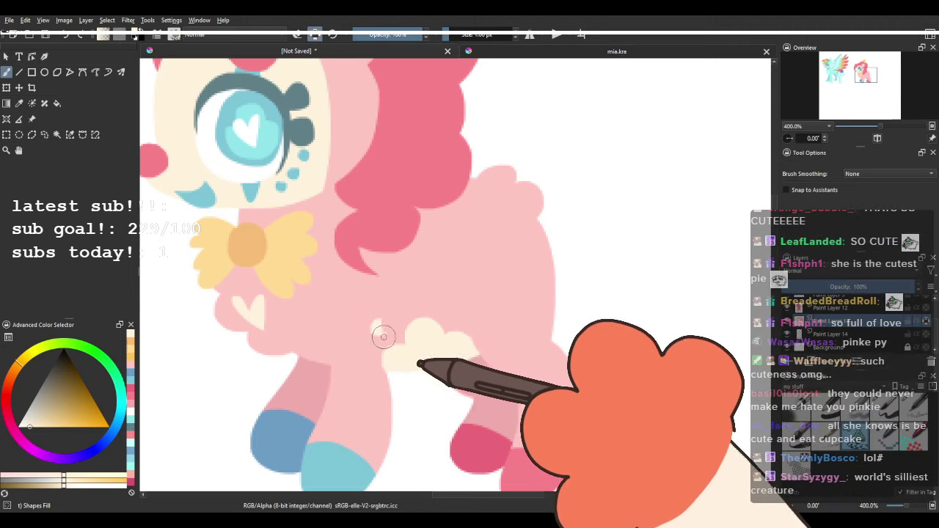
left_click_drag(383, 336, 384, 317)
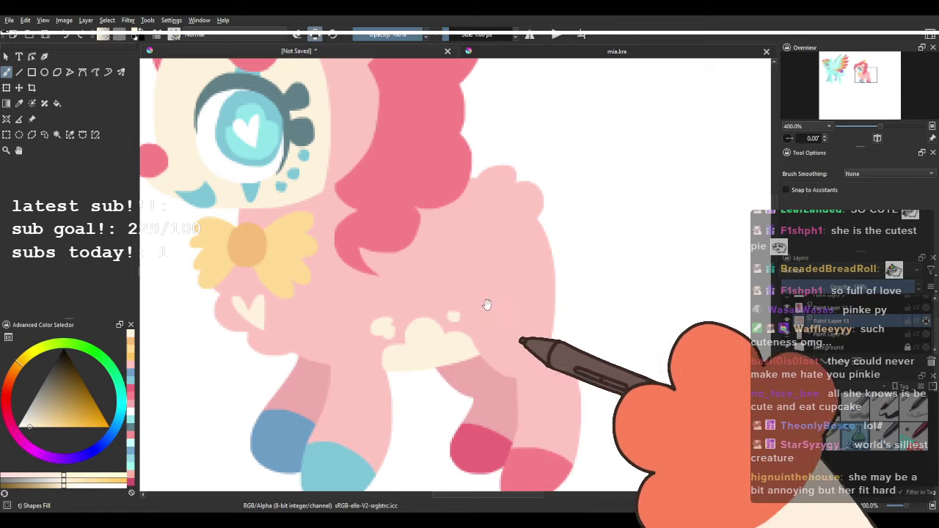
Paint a scalloped cream patch over the fluffy rump, with small cream spots beside it on the back.
left_click_drag(487, 306, 439, 340)
mouse_move(421, 220)
left_mouse_down()
mouse_move(444, 251)
mouse_move(505, 207)
mouse_move(449, 192)
left_mouse_up()
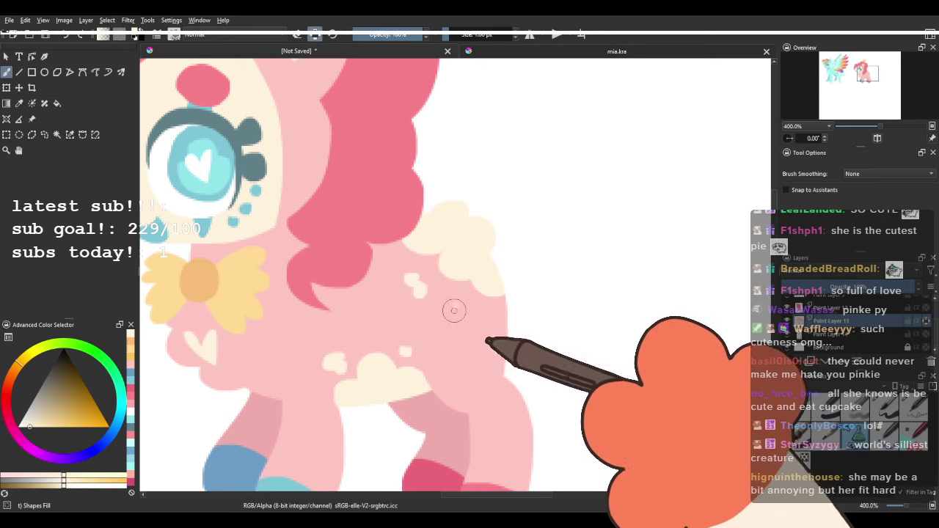
Examine the cream markings on the pony's body, both from afar and close up.
scroll(385, 272, "down", 4)
left_click_drag(374, 243, 397, 221)
scroll(383, 221, "up", 2)
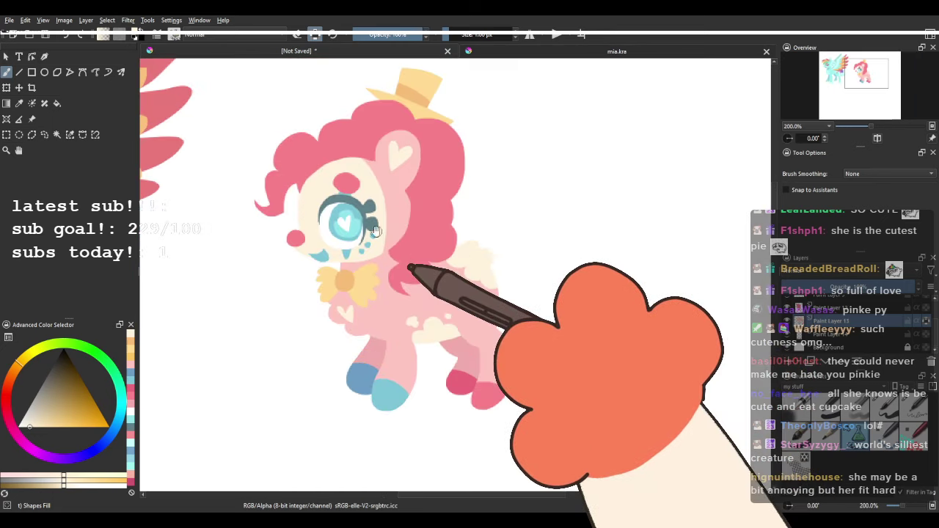
scroll(370, 253, "down", 3)
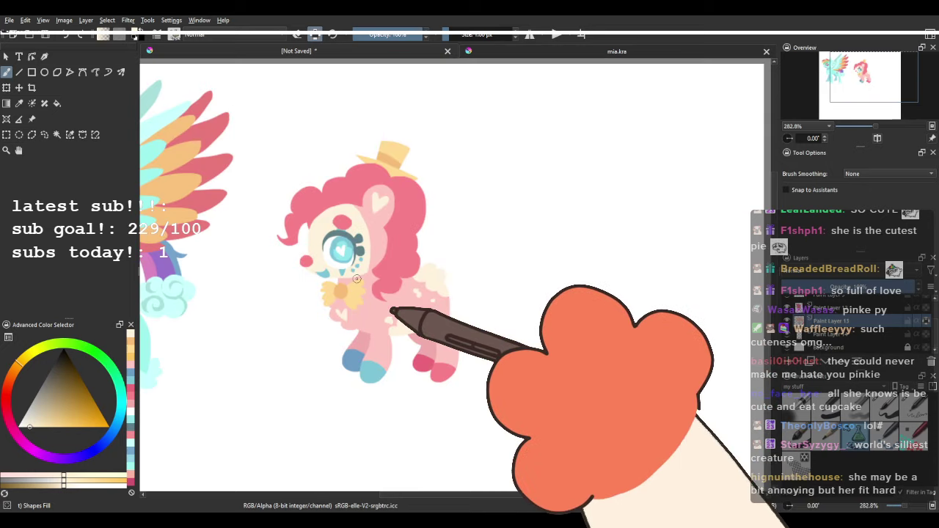
scroll(357, 279, "up", 1)
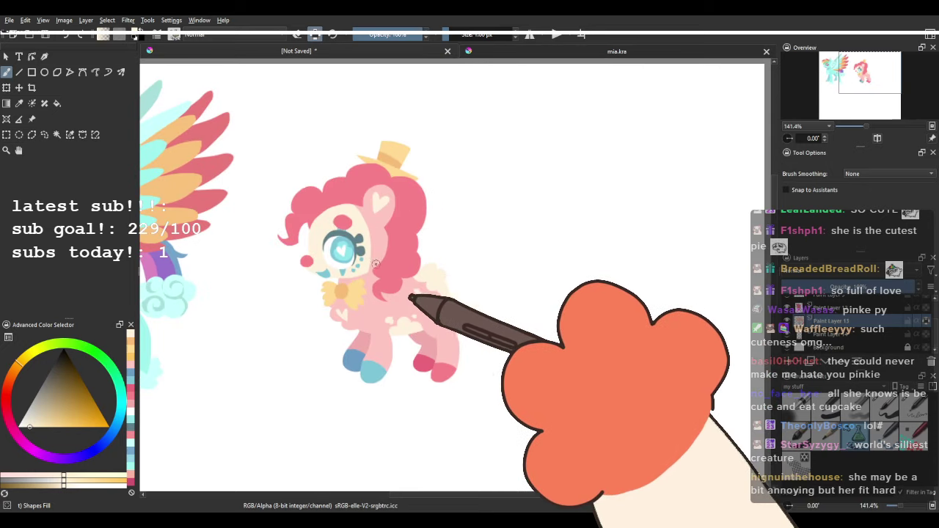
scroll(375, 264, "up", 3)
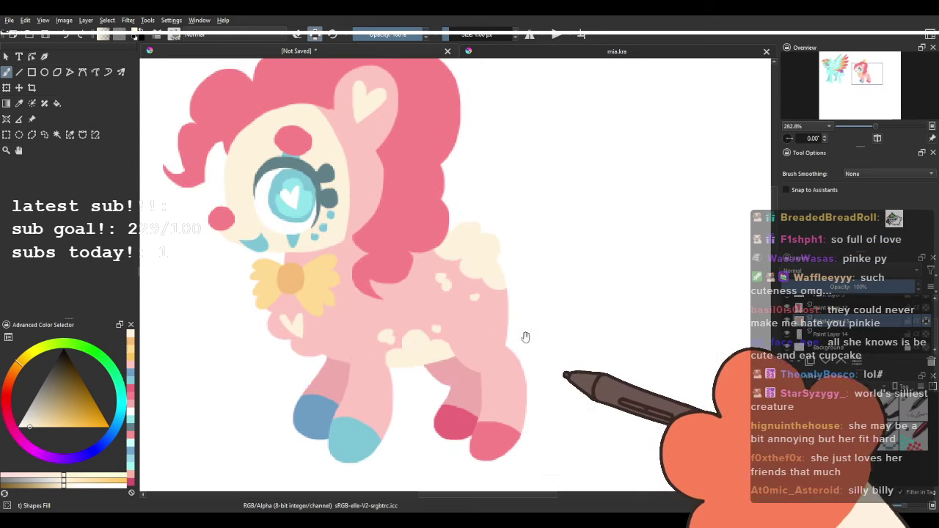
left_click_drag(363, 389, 380, 377)
left_click_drag(471, 369, 426, 374)
left_click_drag(416, 305, 435, 366)
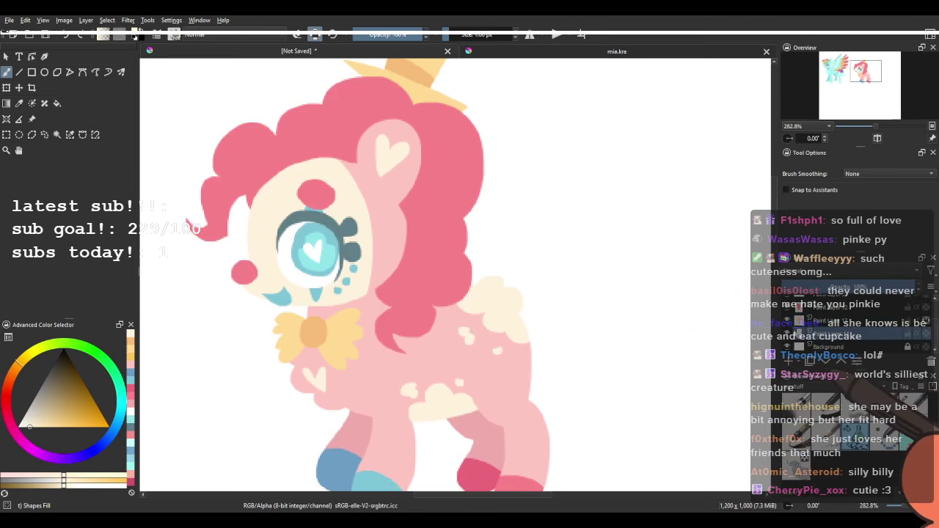
Paint a short, puffy tail with scalloped edges behind the rump on Paint Layer 14, in the mane's pink.
left_click(787, 334)
left_click(787, 334)
left_click(429, 225, "ctrl")
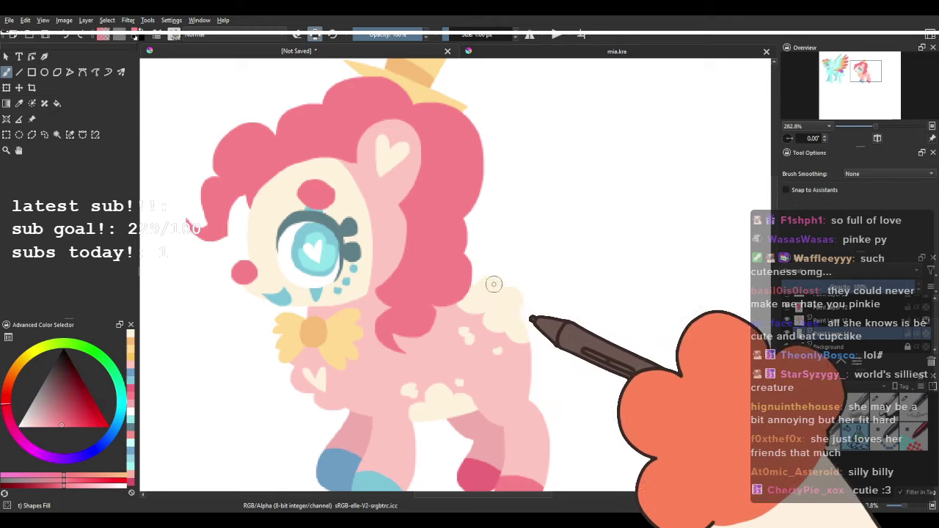
mouse_move(493, 284)
left_mouse_down()
mouse_move(396, 283)
mouse_move(377, 265)
mouse_move(425, 242)
mouse_move(465, 269)
mouse_move(410, 325)
left_mouse_up()
left_click_drag(448, 366, 535, 326)
scroll(531, 352, "down", 3)
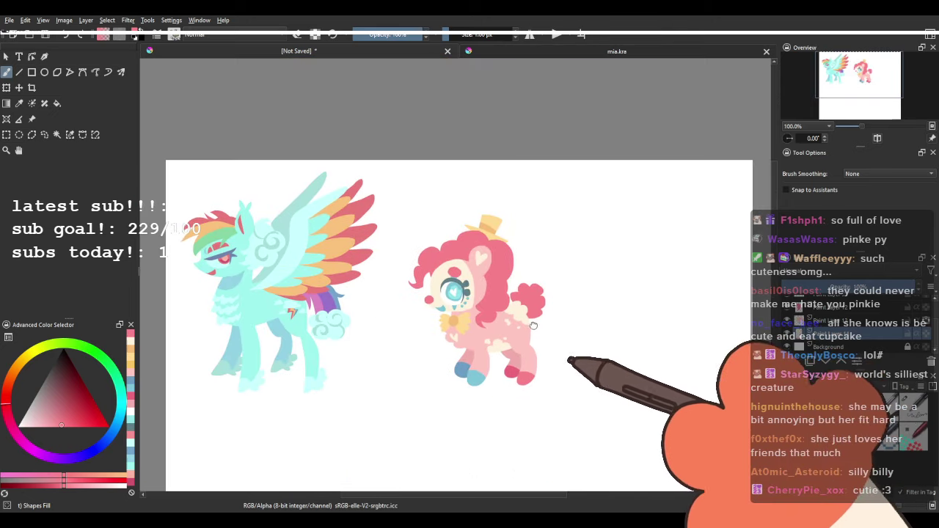
scroll(533, 327, "up", 2)
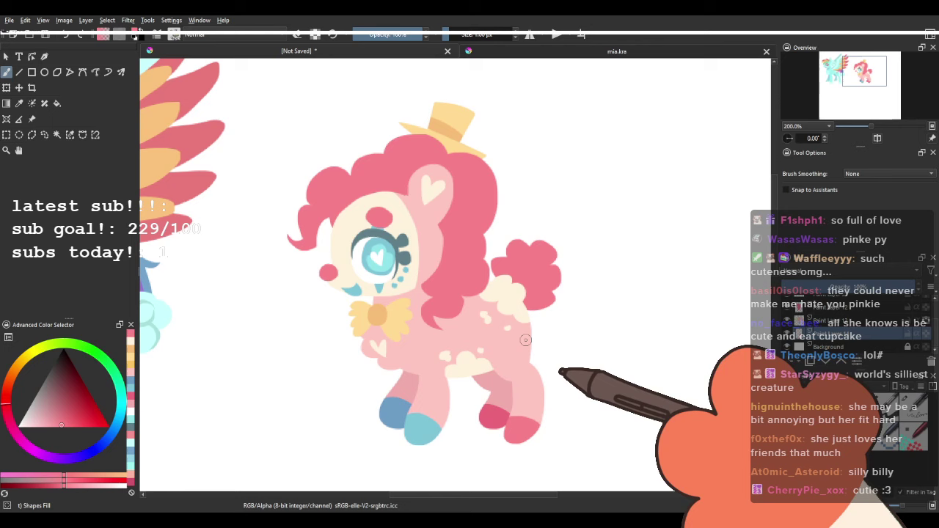
Scatter small four-sided confetti pieces over the mane on Paint Layer 11, using the hat's light yellow.
scroll(543, 310, "up", 1)
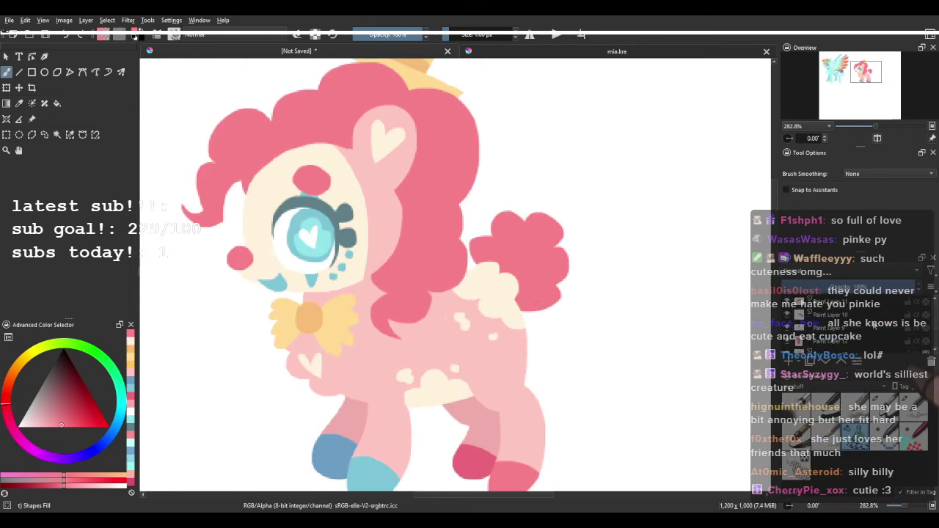
left_click_drag(442, 174, 422, 264)
left_click(398, 173, "ctrl")
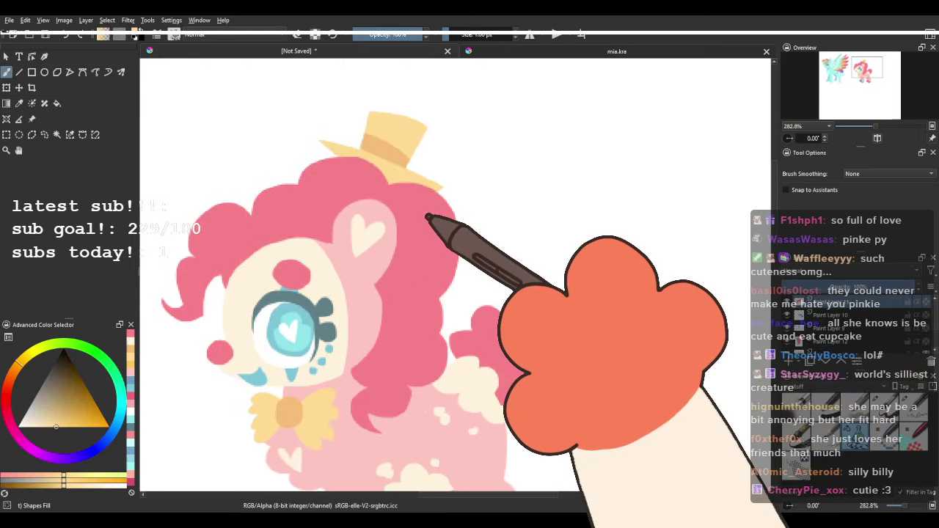
left_click_drag(328, 211, 369, 198)
scroll(359, 231, "up", 1)
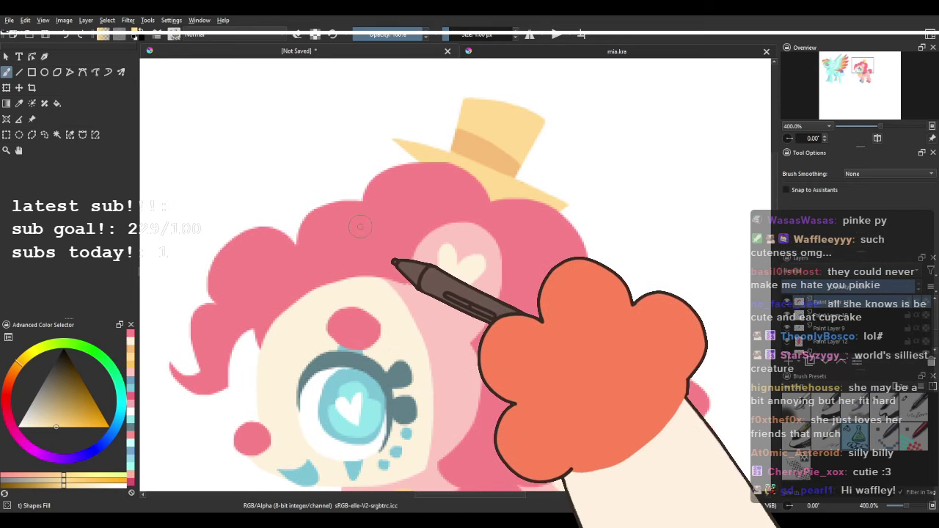
left_click_drag(358, 237, 352, 231)
mouse_move(464, 279)
left_mouse_down()
mouse_move(451, 255)
mouse_move(377, 195)
left_mouse_up()
mouse_move(420, 248)
left_mouse_down()
mouse_move(430, 260)
mouse_move(425, 238)
left_mouse_up()
mouse_move(474, 182)
left_mouse_down()
mouse_move(450, 185)
mouse_move(474, 190)
left_mouse_up()
mouse_move(426, 336)
left_mouse_down()
mouse_move(430, 281)
mouse_move(416, 296)
mouse_move(424, 293)
left_mouse_up()
left_click_drag(326, 187, 438, 298)
mouse_move(268, 247)
left_mouse_down()
mouse_move(279, 244)
mouse_move(270, 253)
left_mouse_up()
Paint two small light yellow confetti pieces on the puffy tail.
mouse_move(589, 326)
left_mouse_down()
mouse_move(438, 245)
mouse_move(392, 205)
left_mouse_up()
left_click_drag(446, 270, 460, 272)
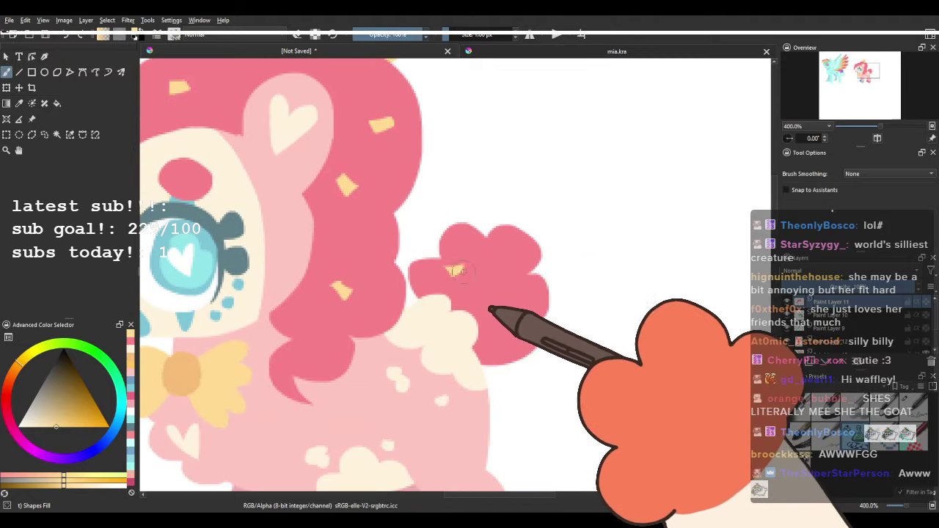
left_click_drag(521, 311, 511, 302)
Scatter small confetti pieces between the yellow ones in the mane, using the iris's light turquoise.
left_click_drag(343, 245, 454, 190)
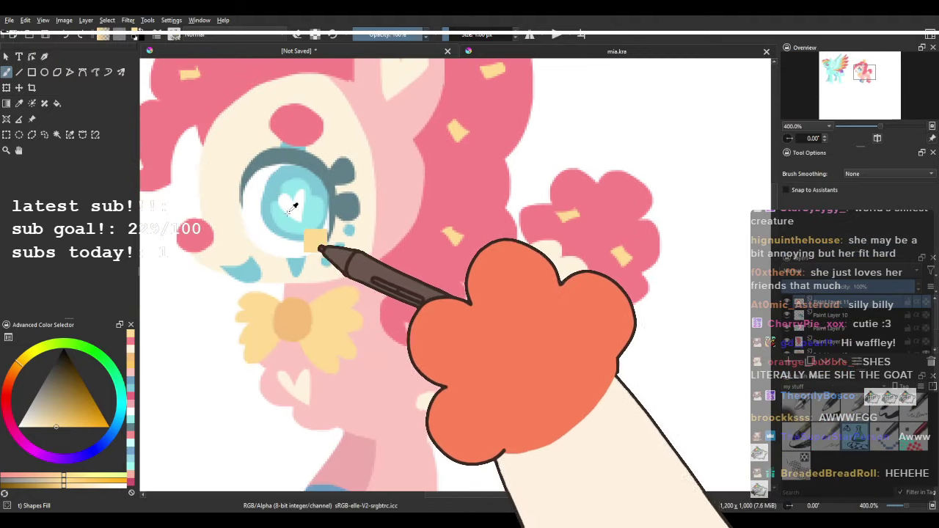
left_click(290, 224, "ctrl")
left_click_drag(291, 225, 343, 360)
mouse_move(376, 194)
left_mouse_down()
mouse_move(394, 190)
mouse_move(379, 199)
left_mouse_up()
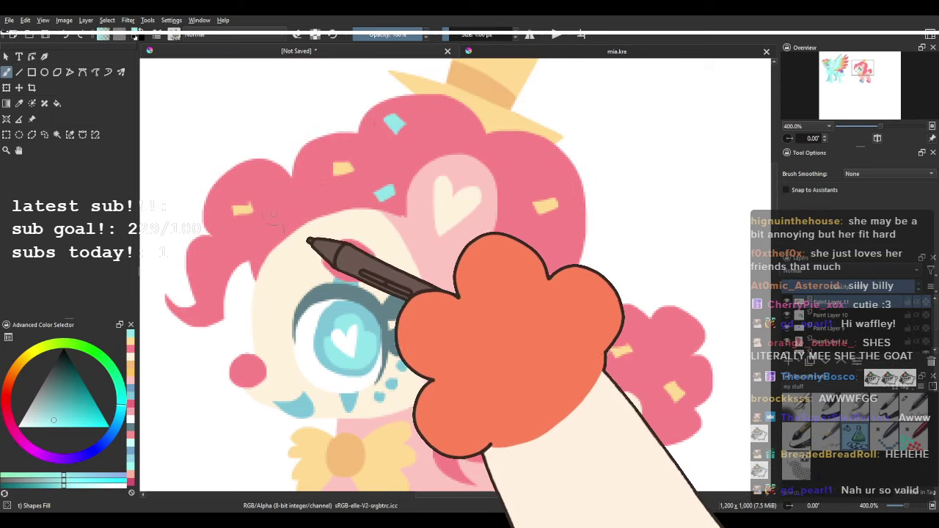
mouse_move(274, 223)
left_mouse_down()
mouse_move(263, 231)
mouse_move(275, 230)
left_mouse_up()
left_click_drag(522, 302, 452, 268)
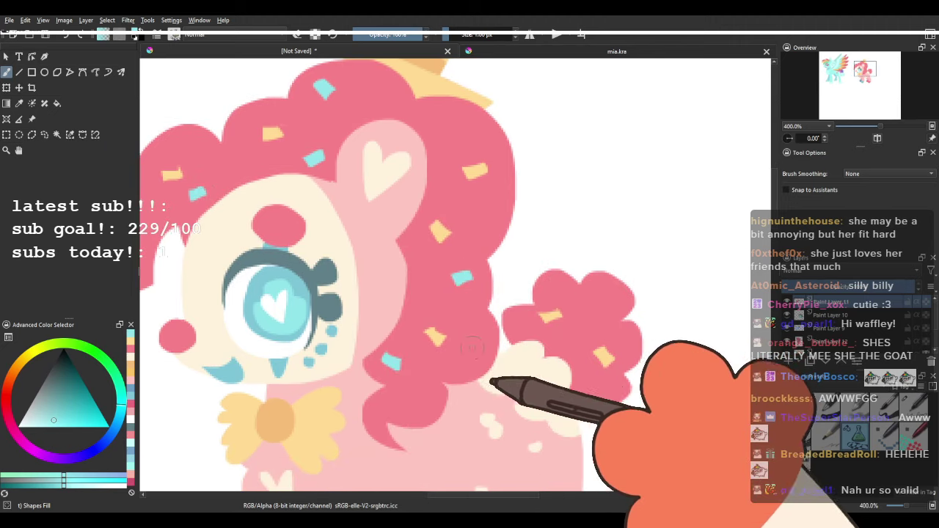
left_click_drag(477, 346, 499, 269)
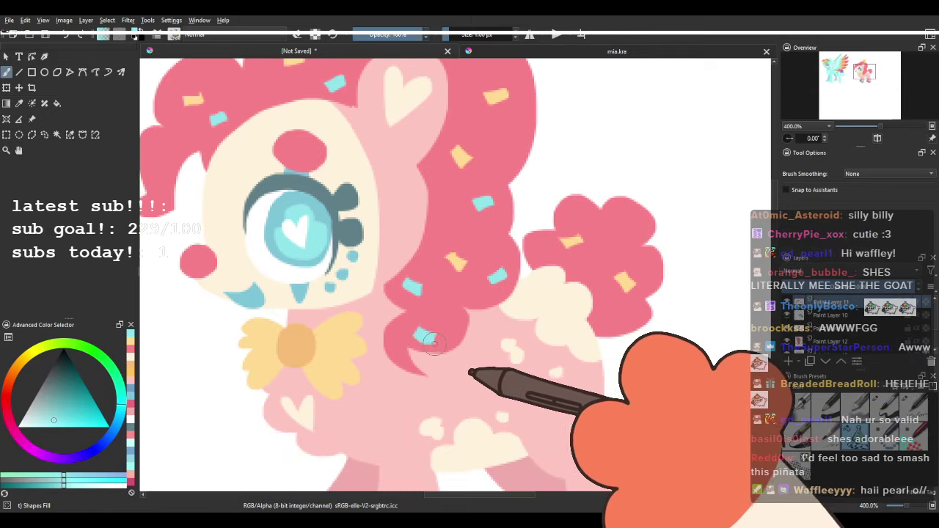
Paint a light turquoise confetti piece on the upper part of the tail and check the overall effect.
mouse_move(553, 253)
left_mouse_down()
mouse_move(497, 296)
mouse_move(427, 320)
left_mouse_up()
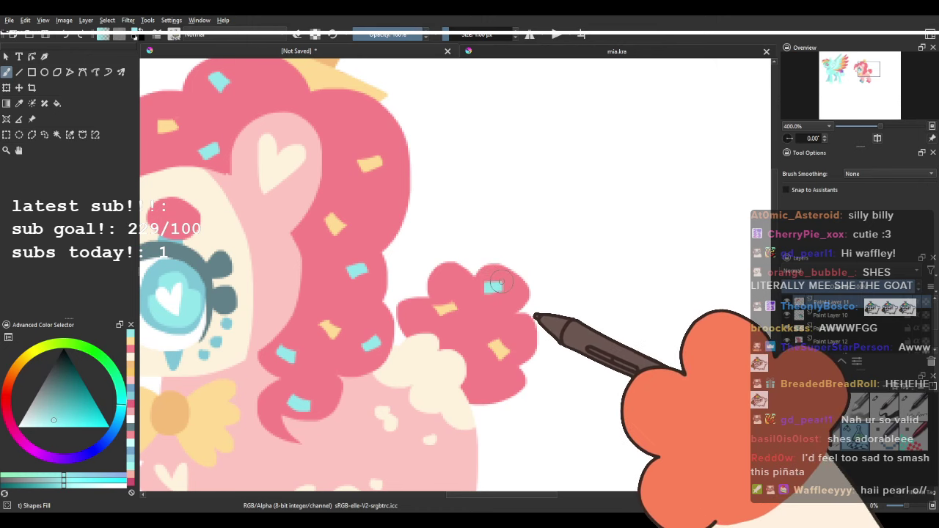
scroll(493, 345, "down", 4)
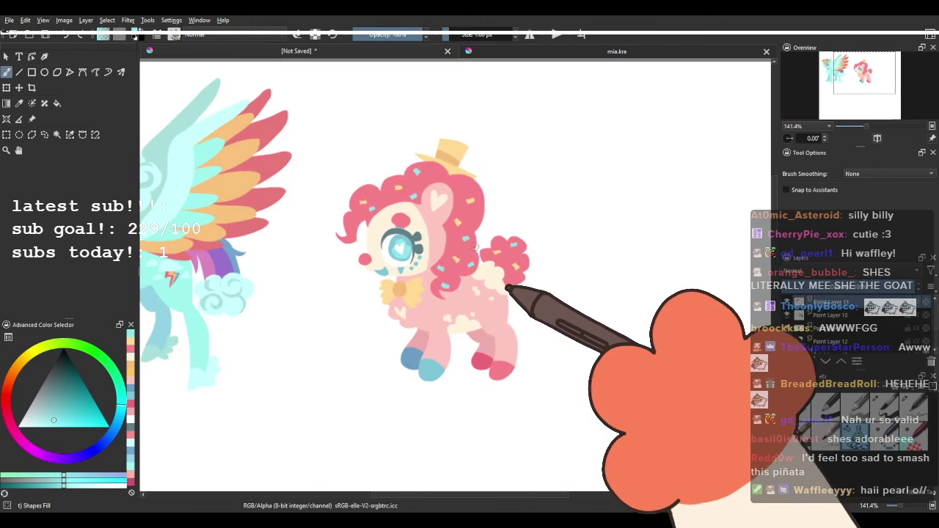
scroll(454, 190, "up", 2)
scroll(425, 192, "up", 1)
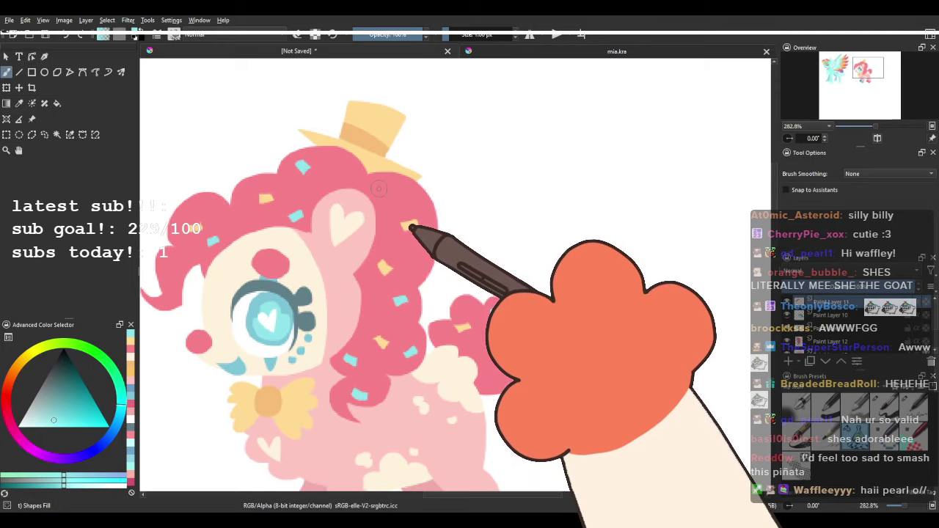
Paint curled light turquoise streamers on the mane below the hat, above the forelock and at the tail's edge.
left_click_drag(400, 194, 383, 189)
left_click_drag(243, 200, 343, 221)
mouse_move(280, 210)
left_mouse_down()
mouse_move(283, 221)
mouse_move(297, 215)
left_mouse_up()
left_click_drag(532, 279, 483, 241)
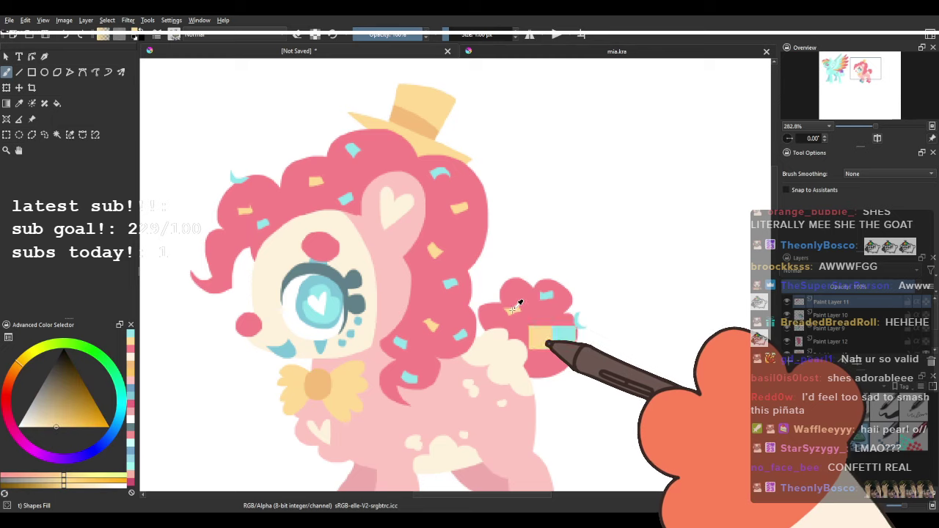
Paint small curled light yellow streamers on the tail's upper edge and the mane's back edge, then check the whole drawing.
left_click_drag(507, 274, 526, 269)
left_click_drag(346, 172, 394, 134)
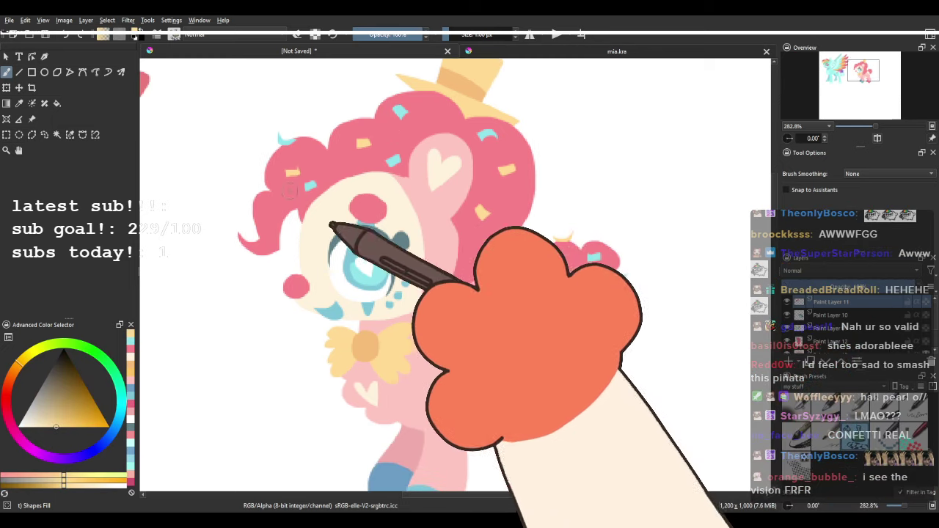
key("minus")
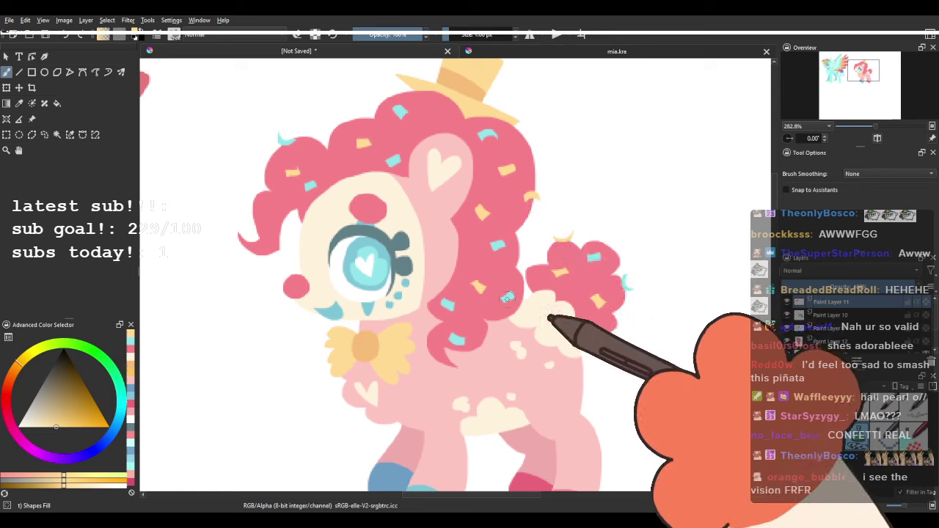
key("minus")
left_click_drag(477, 229, 462, 223)
key("plus")
key("minus")
key("minus")
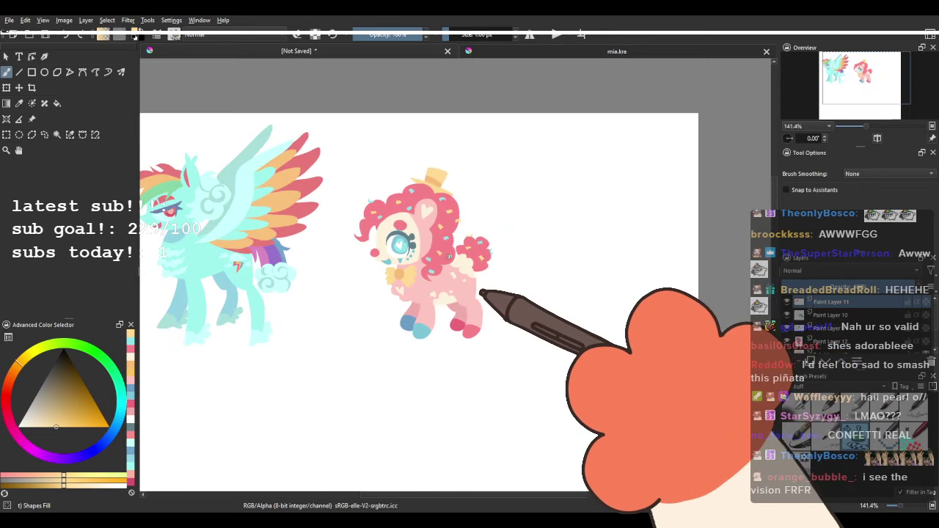
left_click_drag(492, 314, 545, 327)
Paint a light yellow confetti piece near the tip of the clown pony's forelock.
key("plus")
key("plus")
key("plus")
key("plus")
left_click_drag(458, 272, 488, 375)
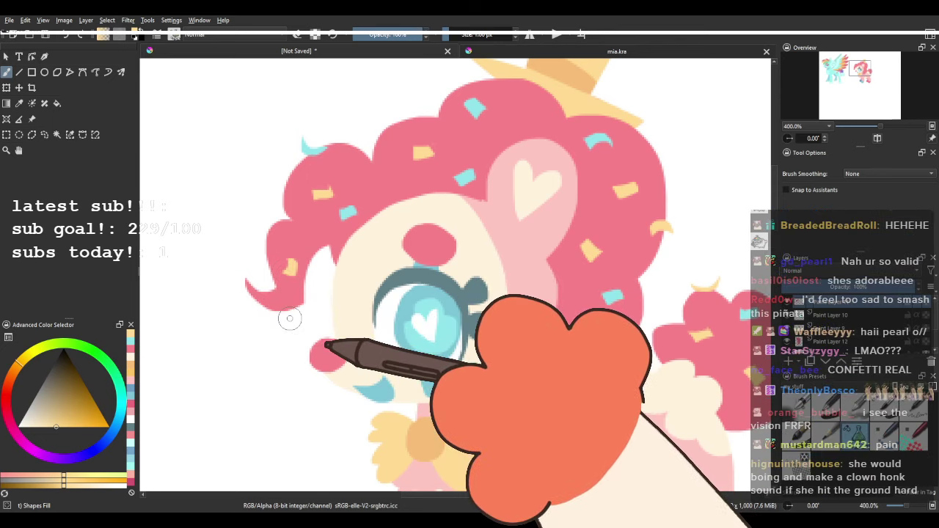
Examine the confetti-covered clown pony up close and next to the winged pony.
scroll(331, 314, "down", 2)
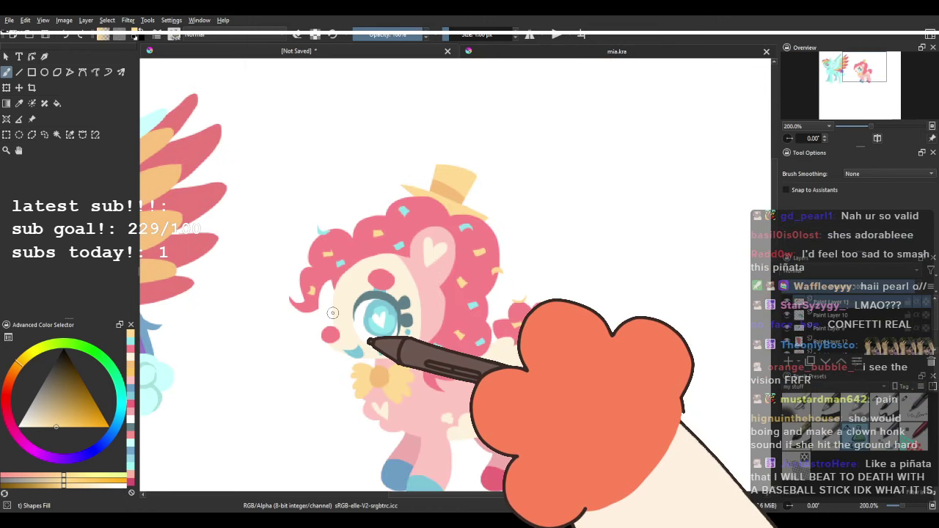
scroll(387, 331, "down", 2)
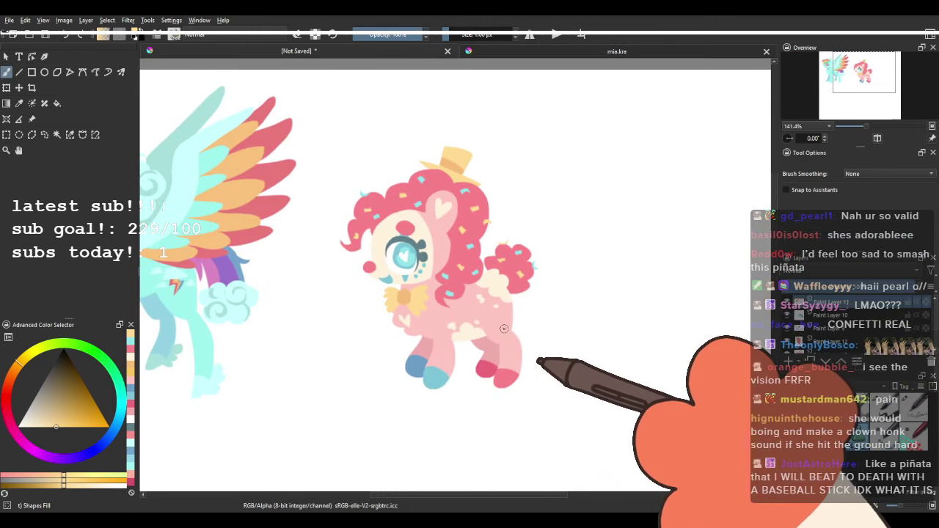
scroll(512, 321, "down", 1)
scroll(498, 308, "up", 3)
scroll(491, 301, "down", 3)
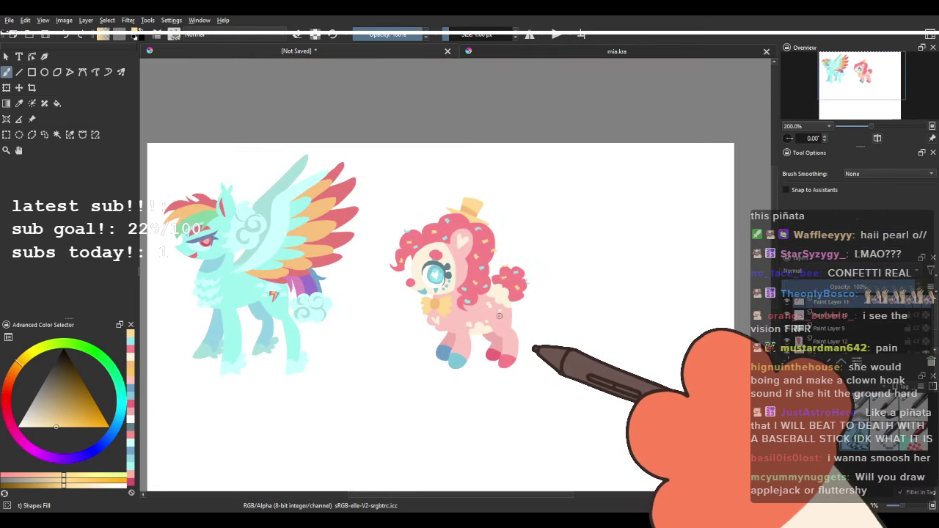
scroll(487, 297, "up", 3)
scroll(488, 297, "down", 1)
Paint a light yellow balloon and a light turquoise balloon side by side on the clown pony's flank.
scroll(511, 296, "up", 3)
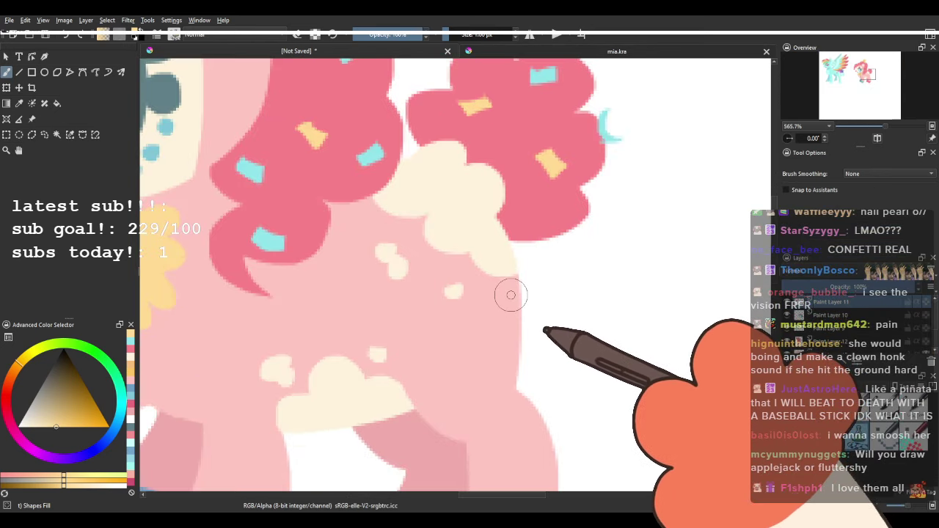
left_click_drag(511, 294, 441, 322)
mouse_move(373, 304)
left_mouse_down()
mouse_move(377, 256)
mouse_move(359, 240)
mouse_move(365, 328)
mouse_move(342, 290)
mouse_move(410, 270)
left_mouse_up()
key("ctrl+z")
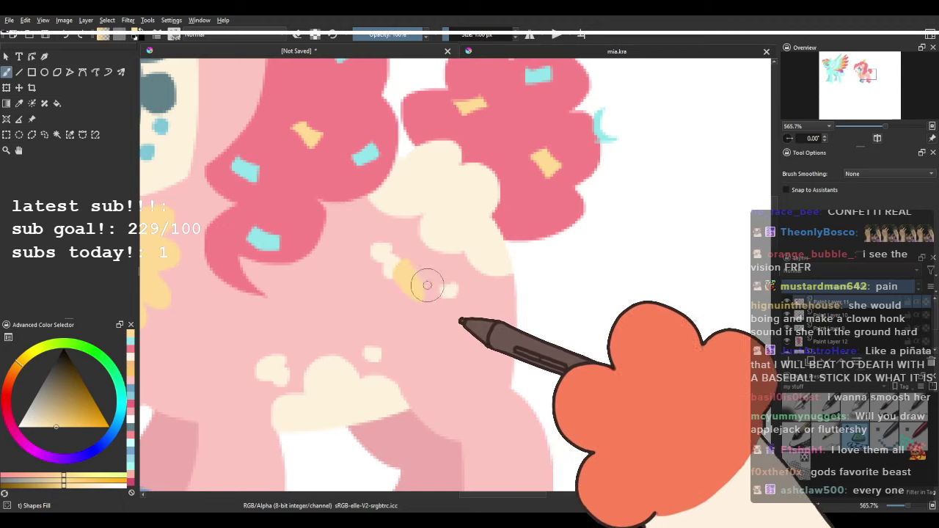
left_click_drag(354, 224, 406, 318)
left_click_drag(326, 327, 224, 238)
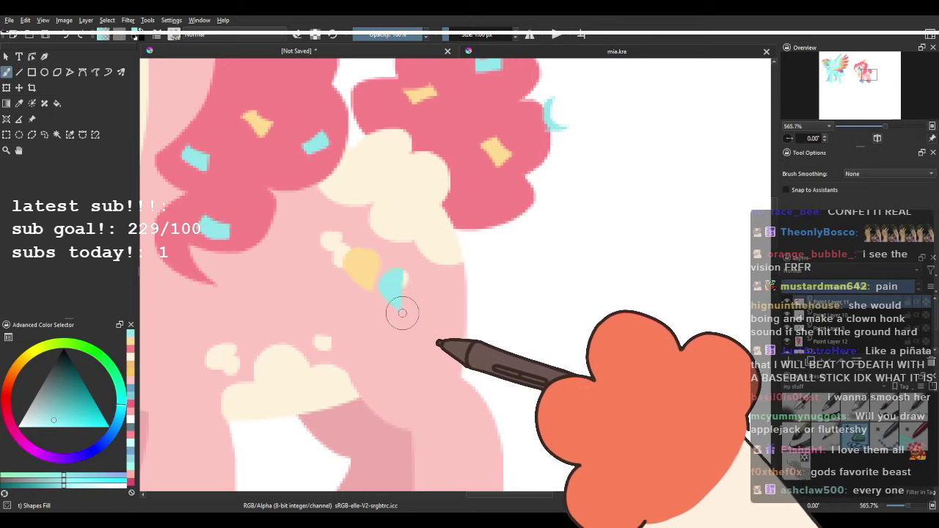
left_click_drag(355, 194, 383, 261)
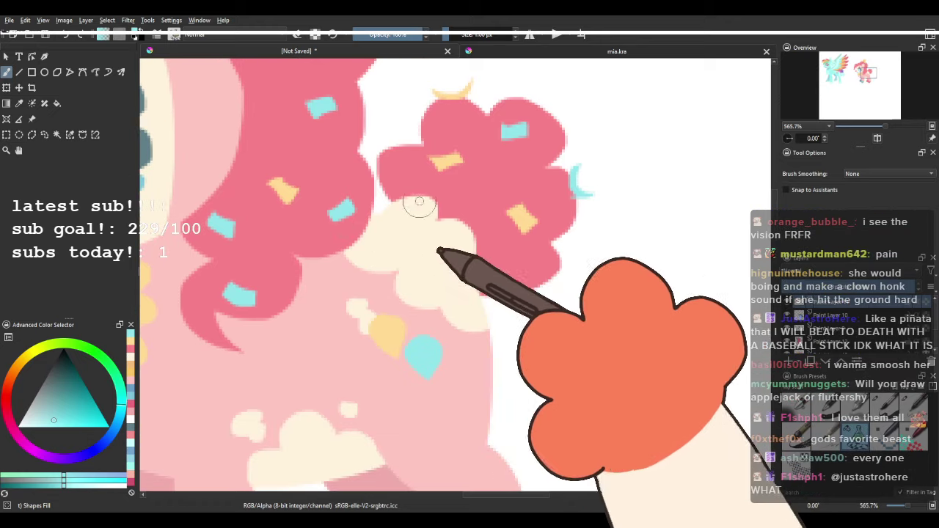
Paint a second light yellow balloon on the other side of the turquoise one, overlapping the cream rump marking.
left_click(445, 156, "ctrl")
left_click_drag(363, 343, 625, 289)
left_click(339, 251, "ctrl")
left_click_drag(504, 289, 439, 285)
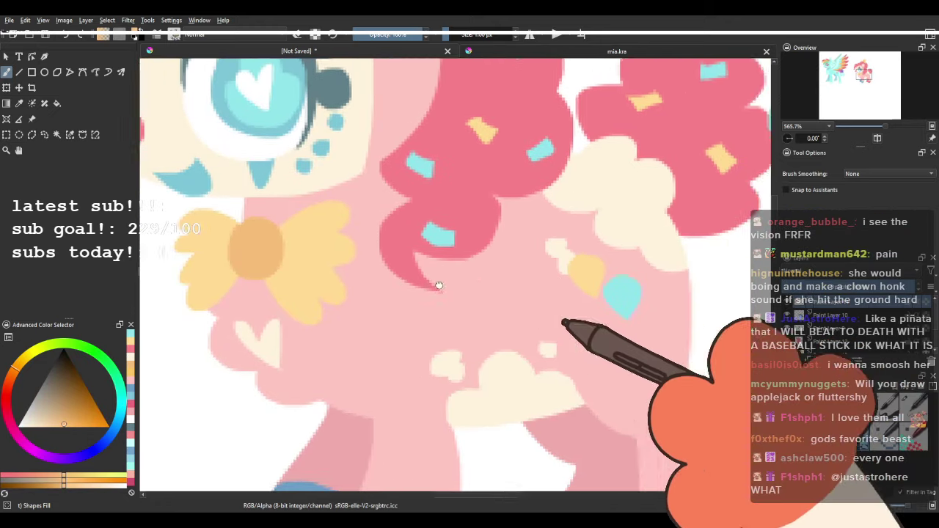
left_click_drag(577, 250, 431, 262)
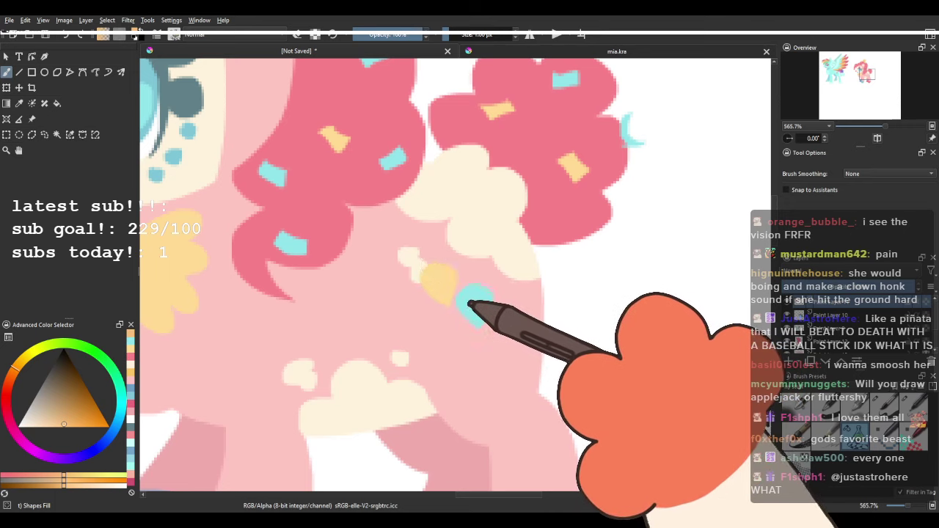
scroll(422, 263, "down", 5)
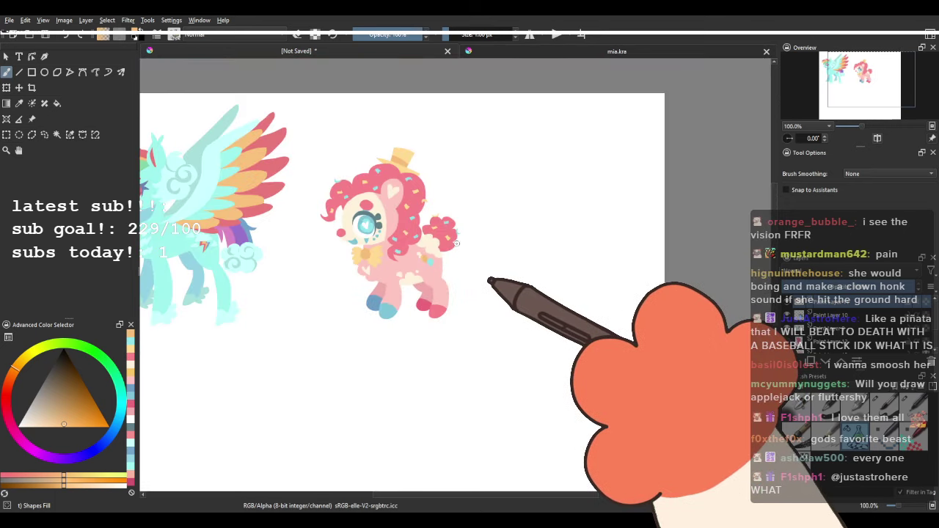
scroll(432, 250, "up", 4)
scroll(468, 270, "up", 3)
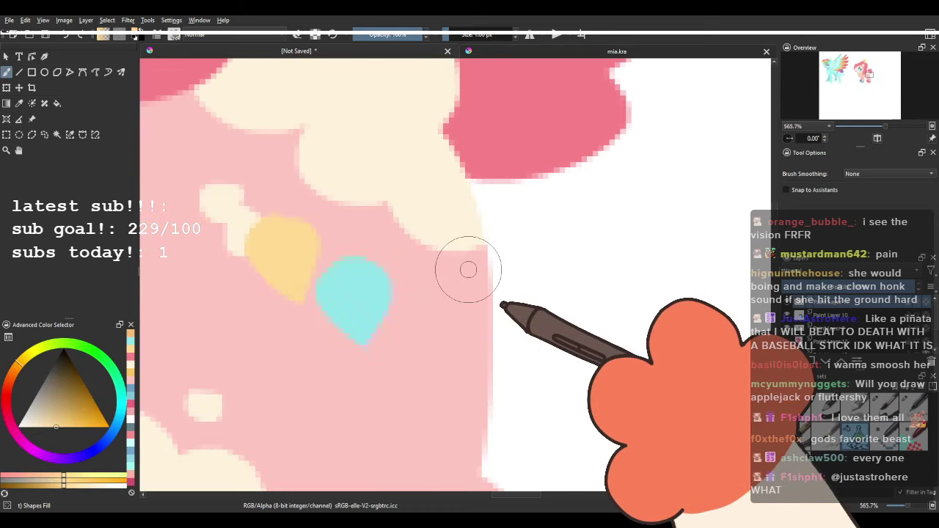
left_click_drag(422, 209, 381, 280)
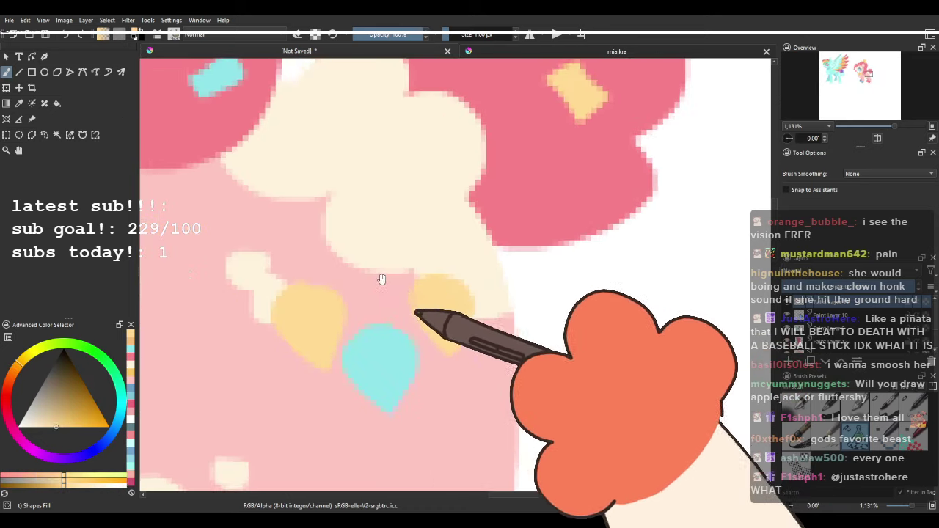
Paint a wavy cream string hanging from each of the three balloons on the flank.
left_click_drag(402, 430, 374, 250)
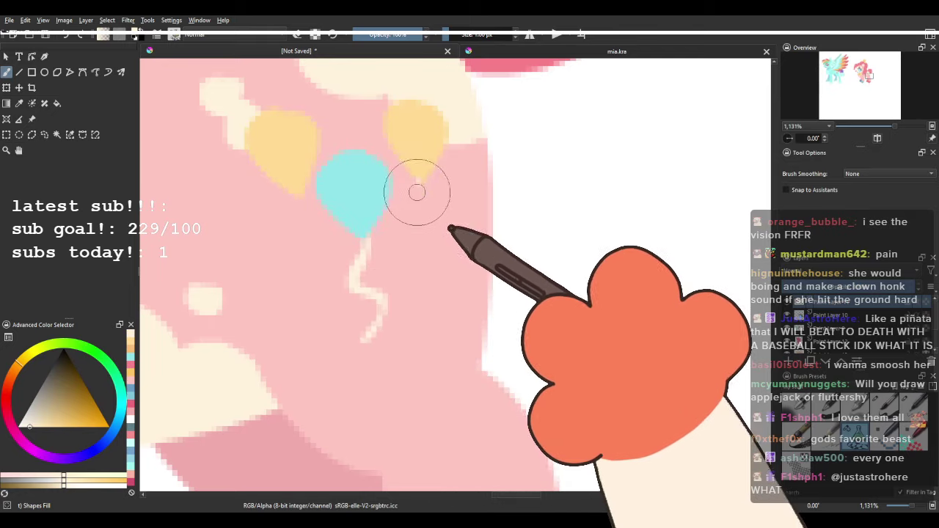
left_click_drag(429, 254, 440, 213)
left_click_drag(421, 176, 485, 232)
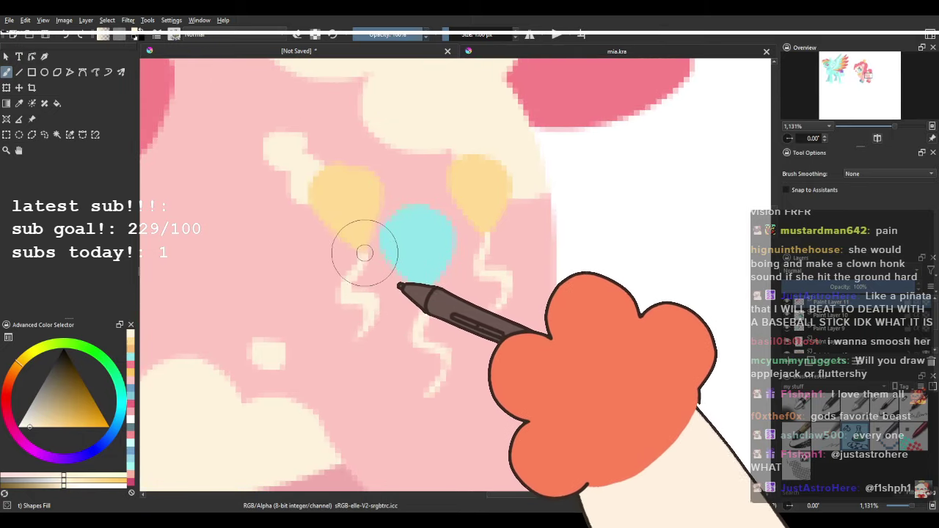
scroll(301, 251, "down", 7)
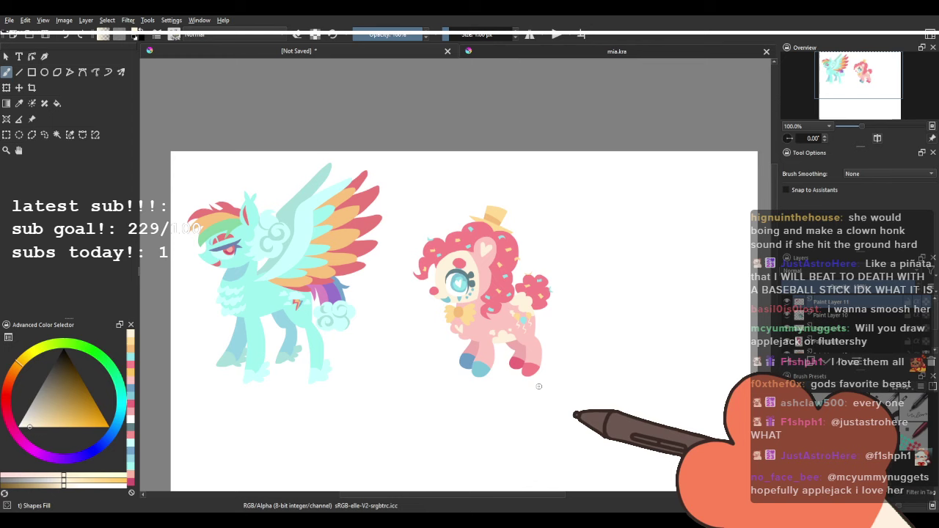
Examine the balloon mark on the clown pony and compare both ponies on the canvas.
mouse_move(399, 374)
left_mouse_down()
mouse_move(458, 365)
mouse_move(471, 383)
left_mouse_up()
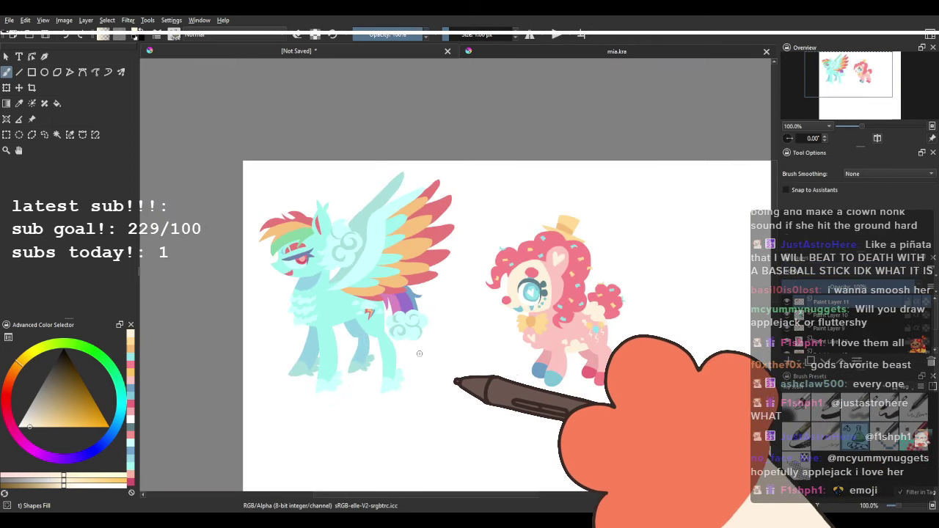
scroll(456, 380, "up", 1)
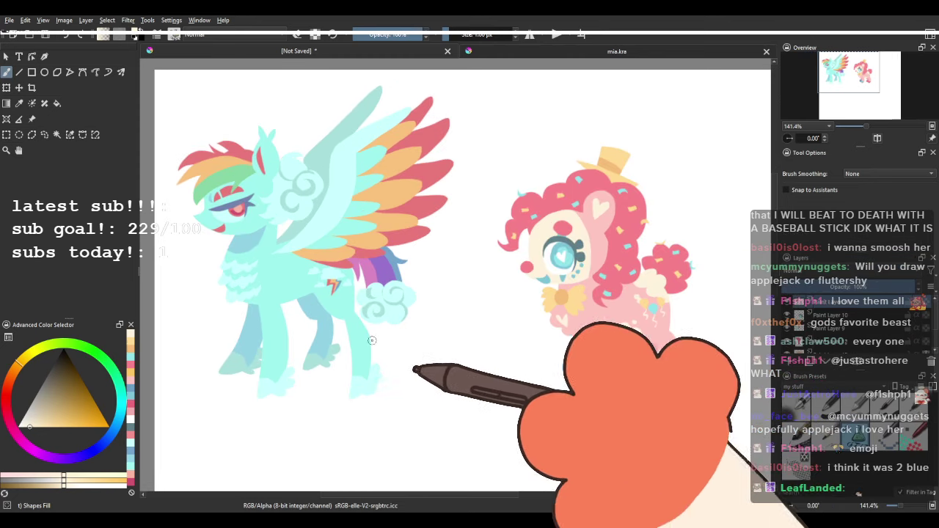
scroll(371, 343, "down", 2)
scroll(561, 358, "up", 3)
scroll(353, 250, "up", 2)
scroll(601, 344, "down", 2)
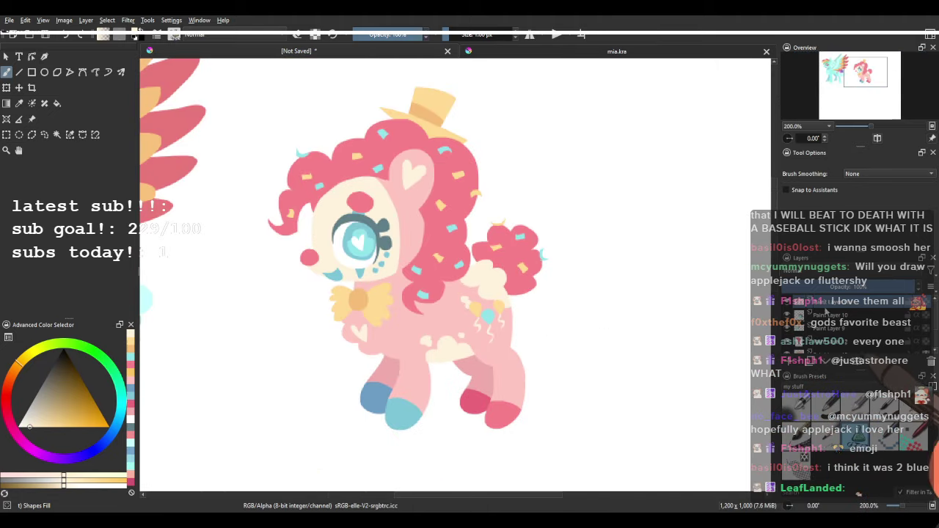
scroll(414, 306, "up", 1)
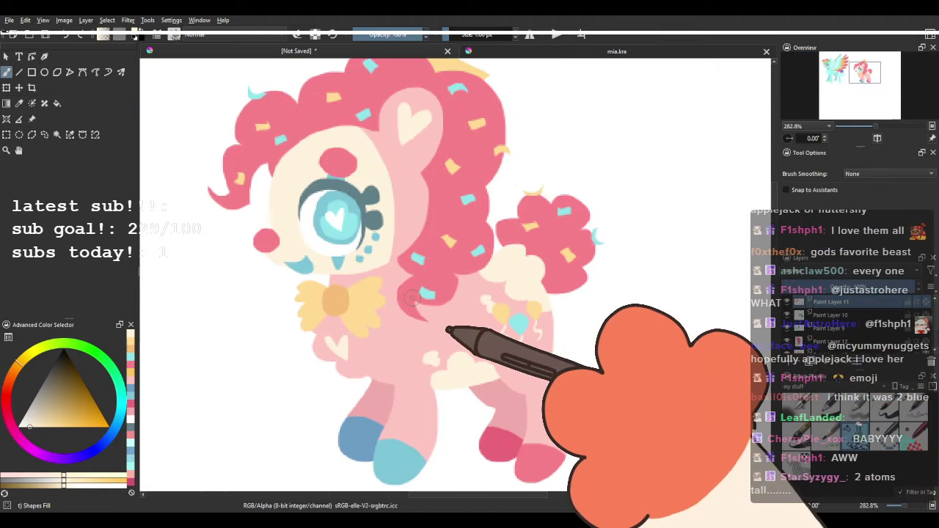
scroll(414, 306, "down", 1)
scroll(550, 341, "up", 2)
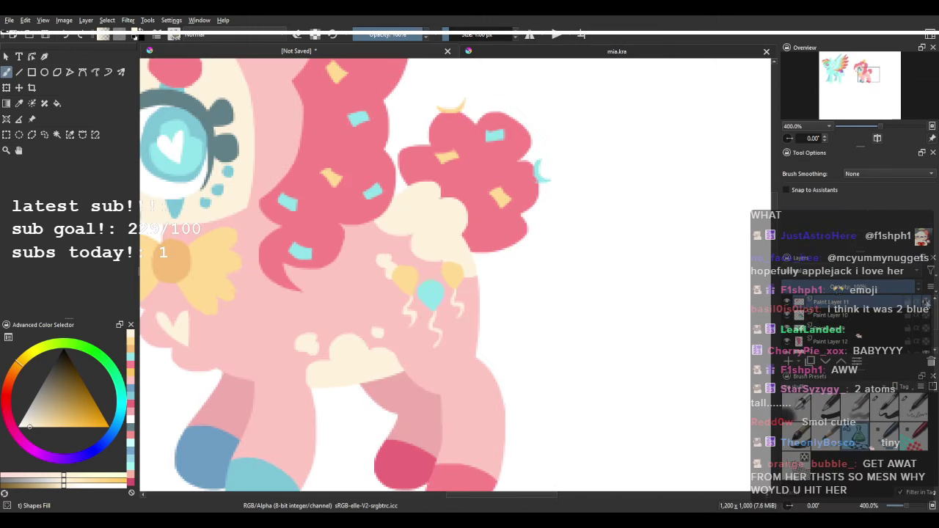
Recolour the two outer balloons light turquoise and the middle balloon the confetti's light yellow.
scroll(424, 275, "up", 1)
left_click(427, 321, "ctrl")
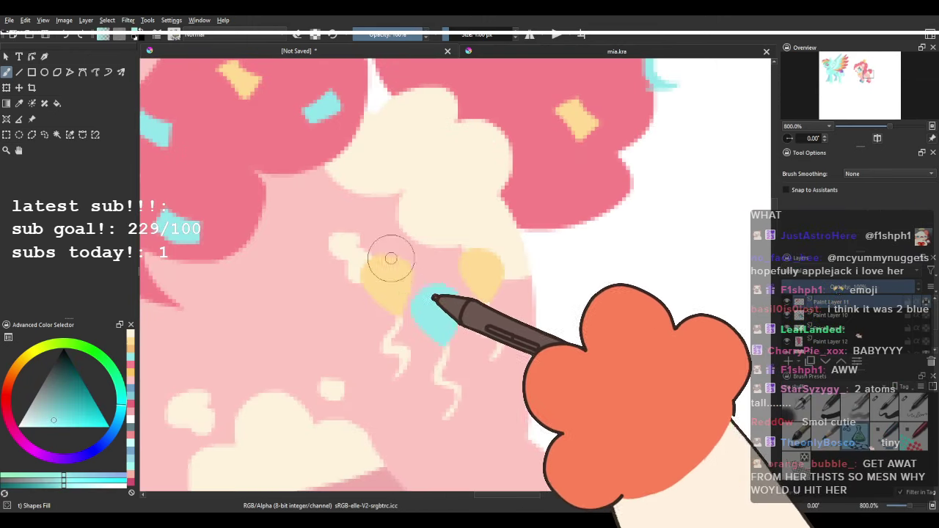
mouse_move(376, 253)
left_mouse_down()
mouse_move(379, 313)
mouse_move(411, 273)
left_mouse_up()
mouse_move(468, 243)
left_mouse_down()
mouse_move(465, 291)
mouse_move(489, 302)
mouse_move(511, 256)
left_mouse_up()
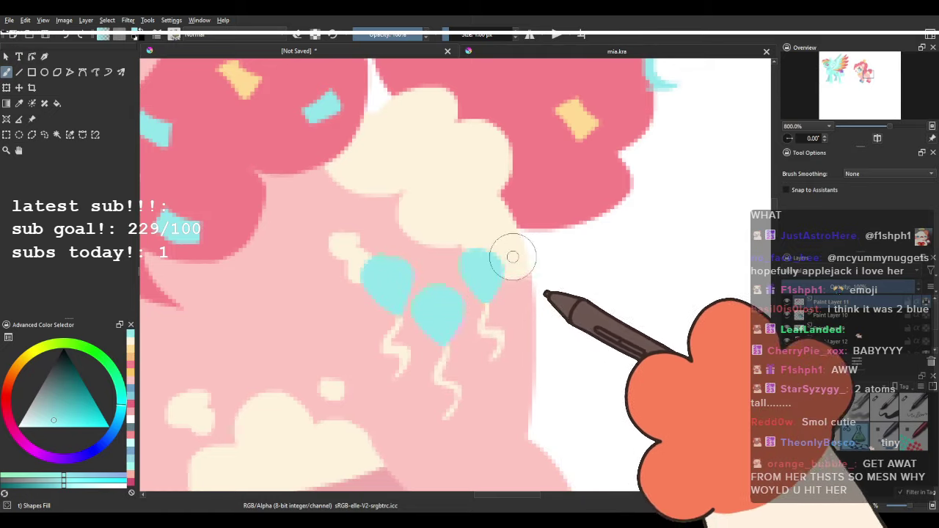
left_click(579, 127, "ctrl")
mouse_move(416, 289)
left_mouse_down()
mouse_move(430, 345)
mouse_move(455, 338)
mouse_move(467, 314)
mouse_move(442, 281)
mouse_move(430, 314)
left_mouse_up()
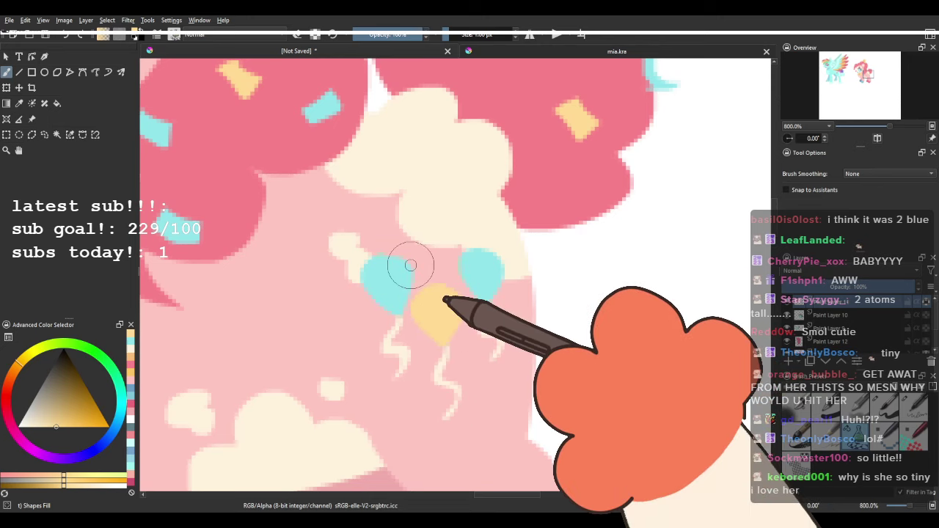
Check both ponies at a smaller scale and merge the drawing's paint layers into one above the background.
scroll(415, 263, "down", 3)
left_click_drag(499, 357, 562, 364)
scroll(541, 349, "down", 2)
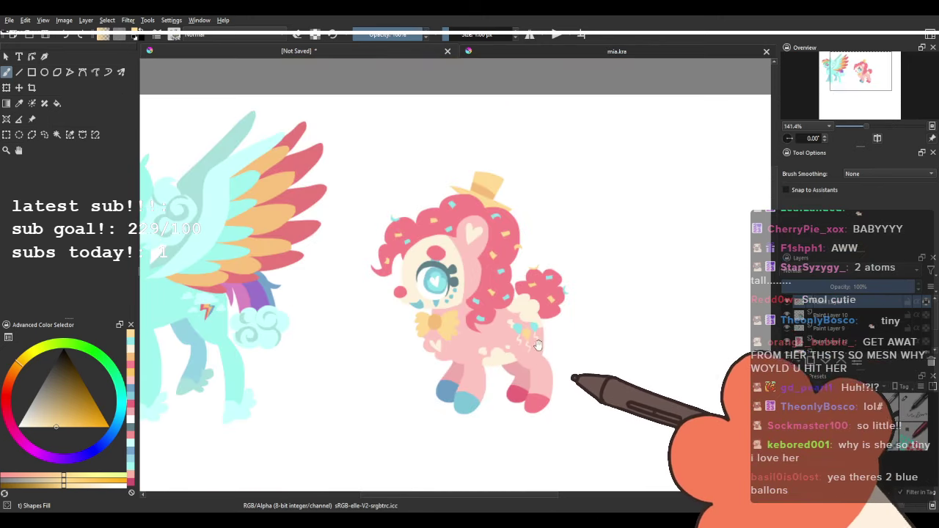
left_click_drag(585, 310, 589, 297)
scroll(454, 279, "down", 2)
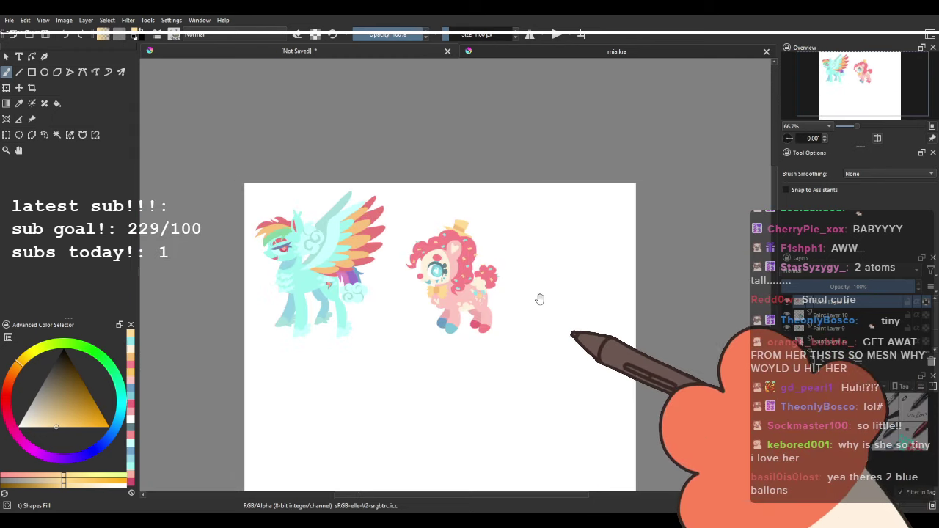
scroll(334, 267, "up", 2)
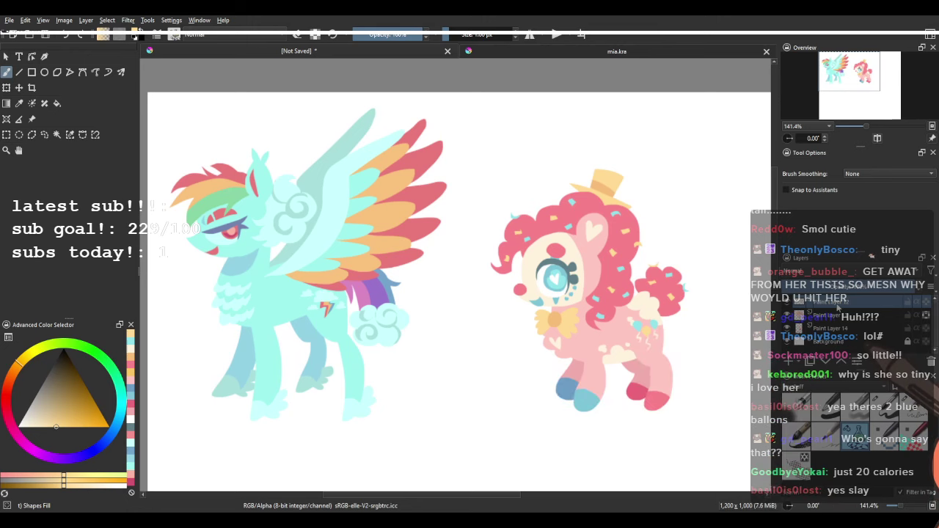
key("minus")
key("minus")
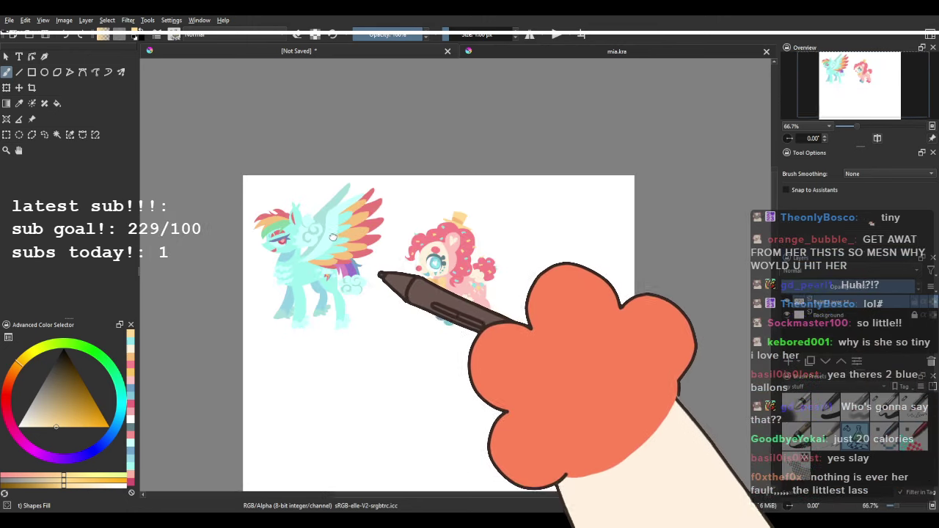
Select the clown pony with a freehand outline and move it slightly closer to the winged pony.
left_click(45, 135)
scroll(298, 226, "up", 1)
left_click_drag(423, 194, 430, 191)
mouse_move(479, 162)
left_mouse_down()
mouse_move(426, 226)
mouse_move(626, 282)
mouse_move(513, 160)
left_mouse_up()
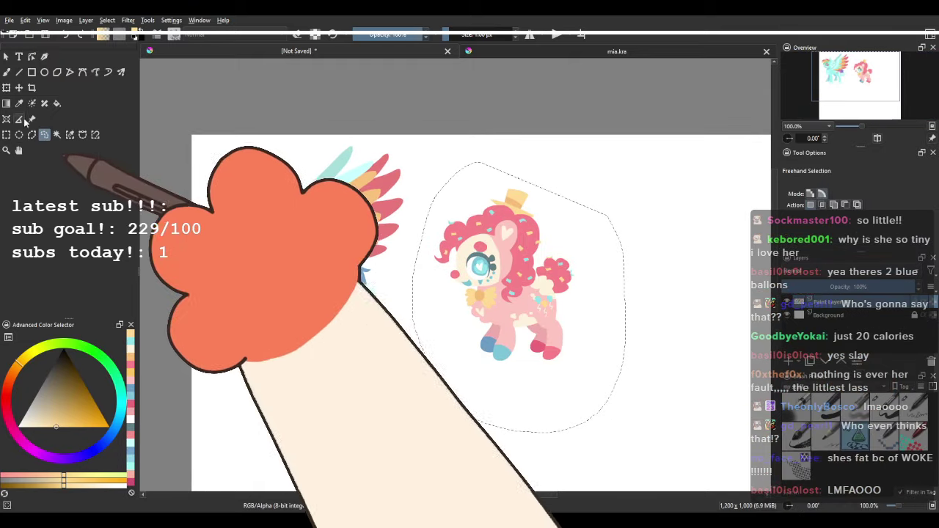
key("t")
mouse_move(569, 266)
left_mouse_down()
mouse_move(383, 273)
mouse_move(369, 300)
mouse_move(477, 250)
mouse_move(573, 244)
left_mouse_up()
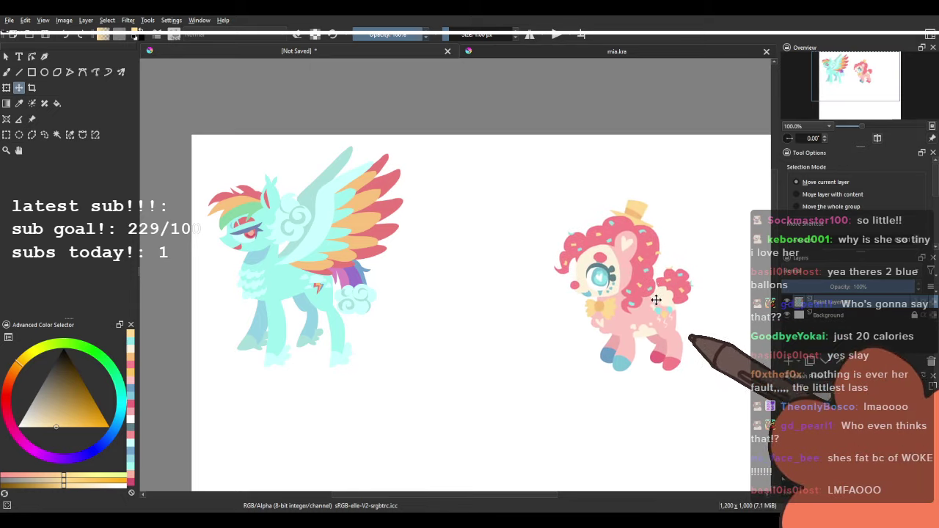
left_click_drag(508, 272, 528, 284)
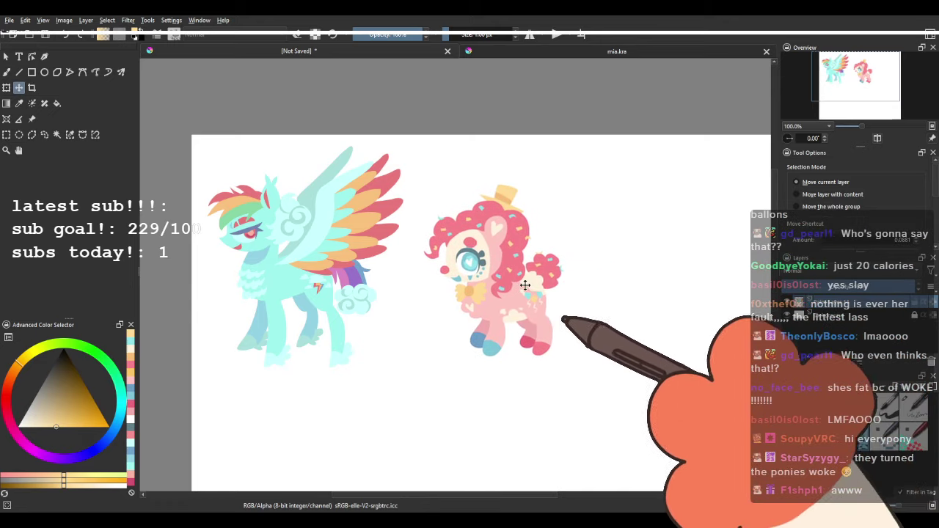
scroll(612, 316, "up", 1)
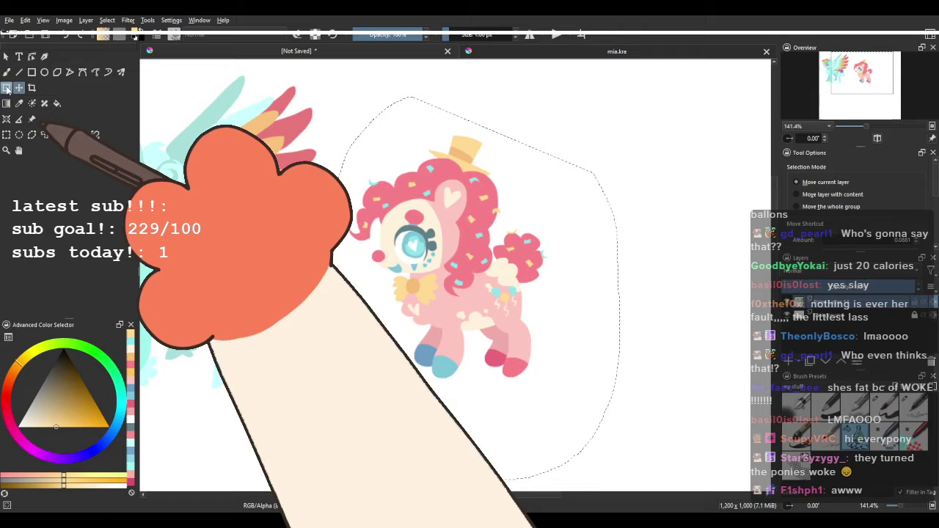
left_click(6, 88)
left_click_drag(452, 87, 411, 469)
left_click_drag(359, 488, 466, 101)
left_click_drag(472, 134, 519, 133)
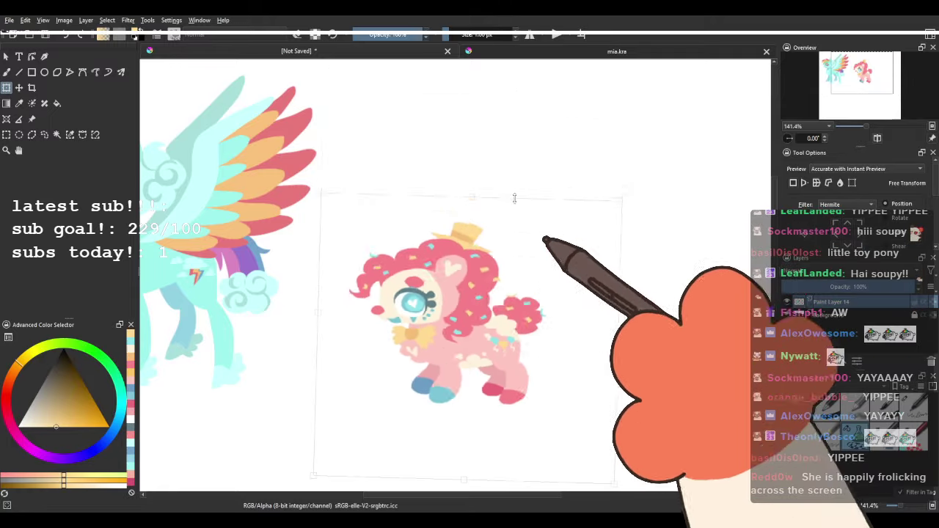
left_click_drag(515, 198, 504, 191)
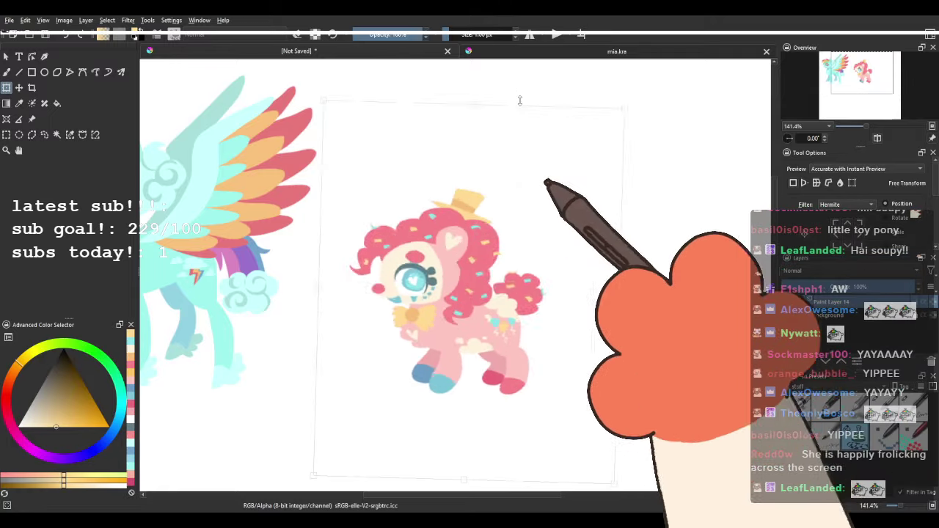
left_click_drag(520, 100, 520, 189)
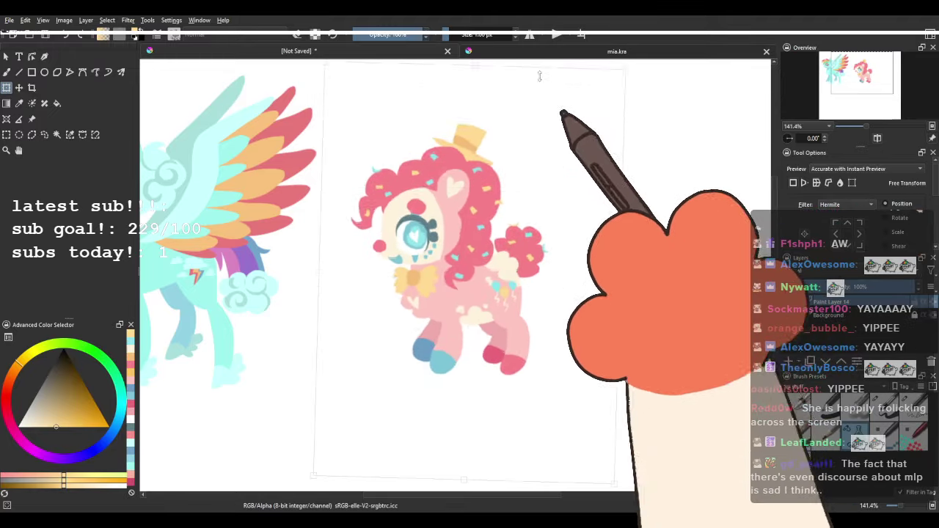
left_click_drag(526, 74, 520, 96)
left_click_drag(311, 264, 348, 273)
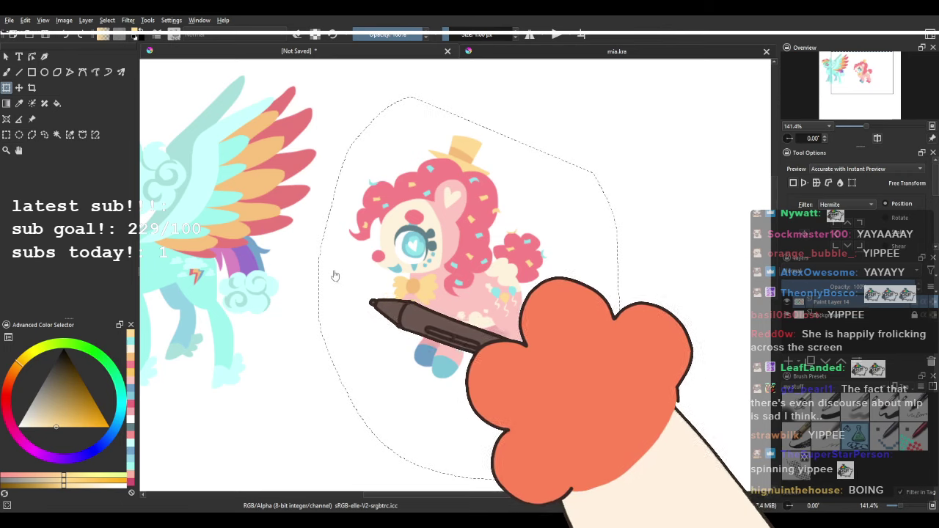
key("ctrl+z")
key("ctrl+z")
Select the clown pony with a freehand outline, move it closer to the winged pony, and clear the selection.
left_click(44, 135)
scroll(385, 249, "down", 2)
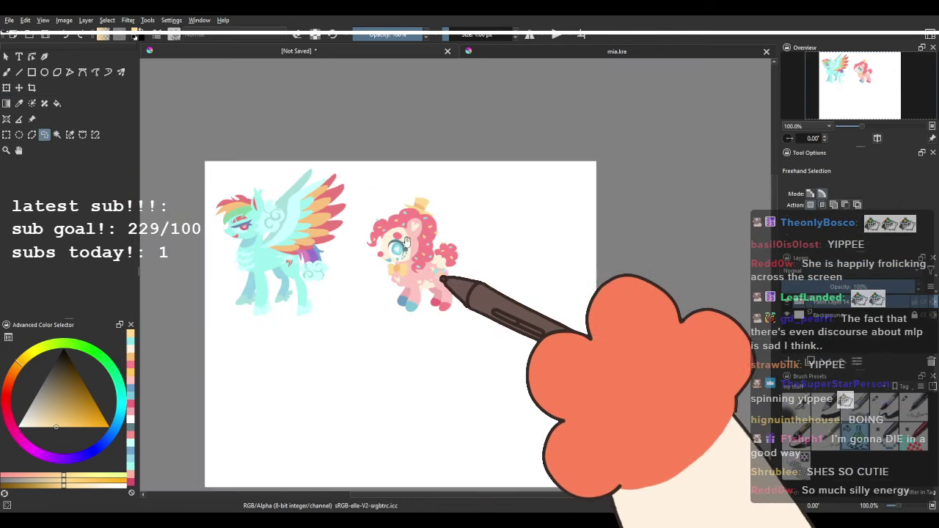
left_click_drag(406, 242, 432, 199)
mouse_move(429, 139)
left_mouse_down()
mouse_move(499, 373)
mouse_move(429, 141)
left_mouse_up()
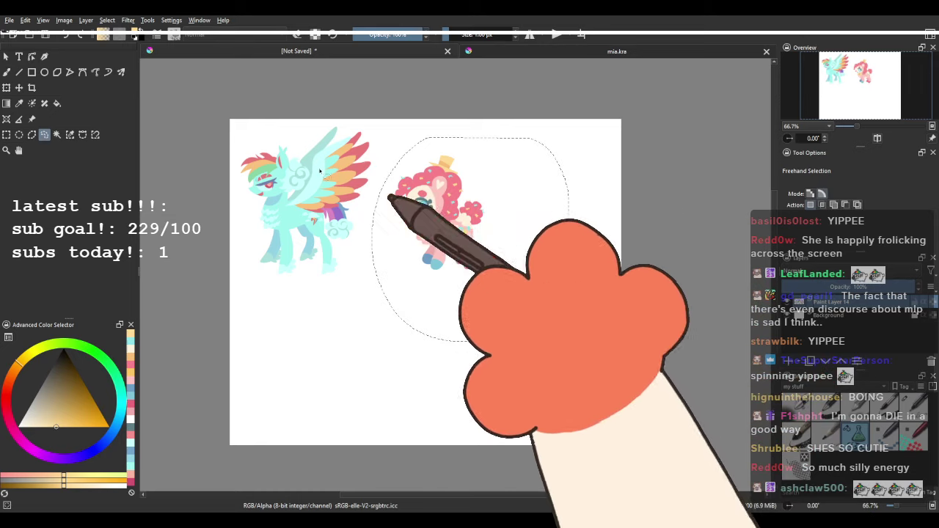
key("1")
left_click(19, 88)
left_click_drag(577, 364, 521, 367)
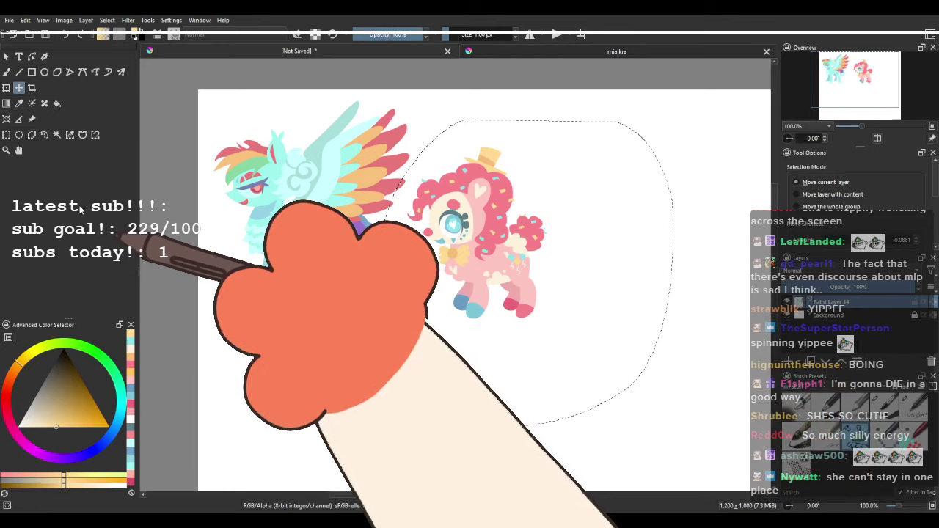
left_click(45, 135)
left_click(312, 145)
Check the spacing of both ponies and add a new paint layer above their layer.
scroll(319, 157, "down", 2)
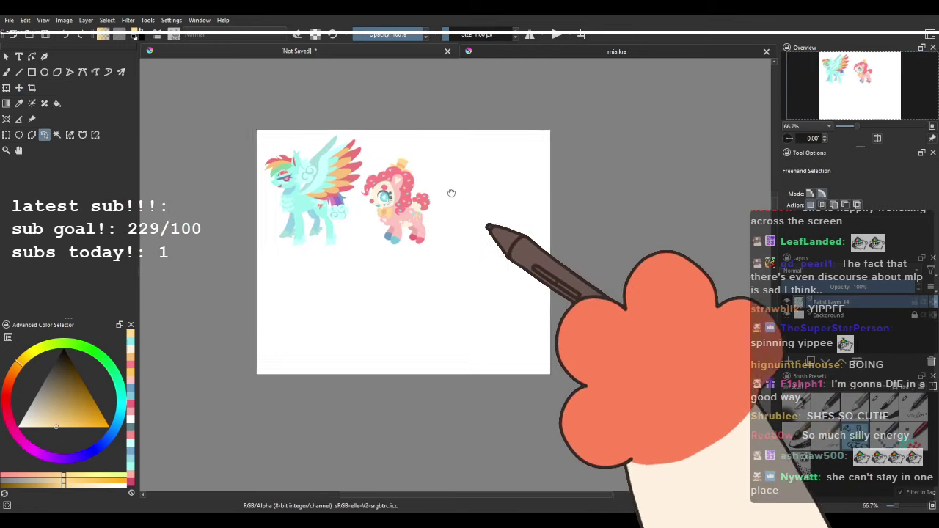
left_click_drag(450, 183, 430, 199)
scroll(418, 190, "up", 1)
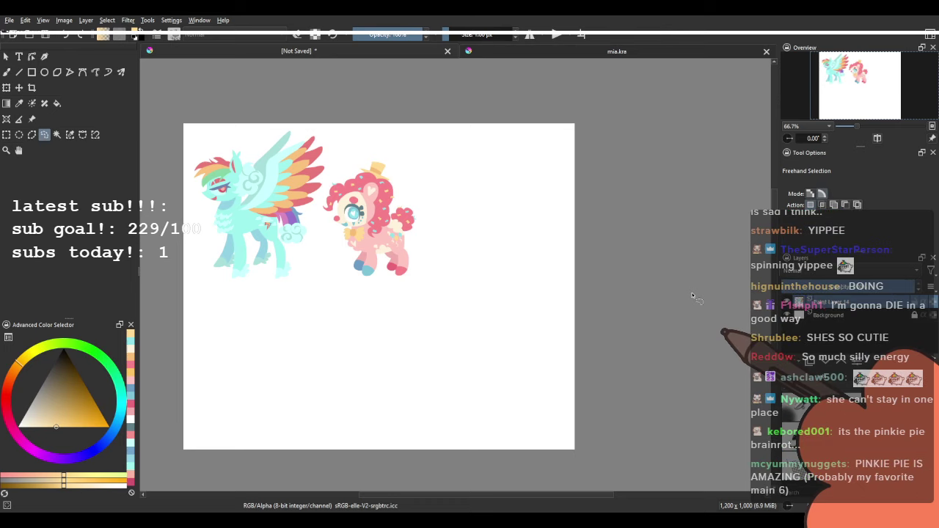
scroll(473, 302, "down", 2)
scroll(462, 295, "up", 2)
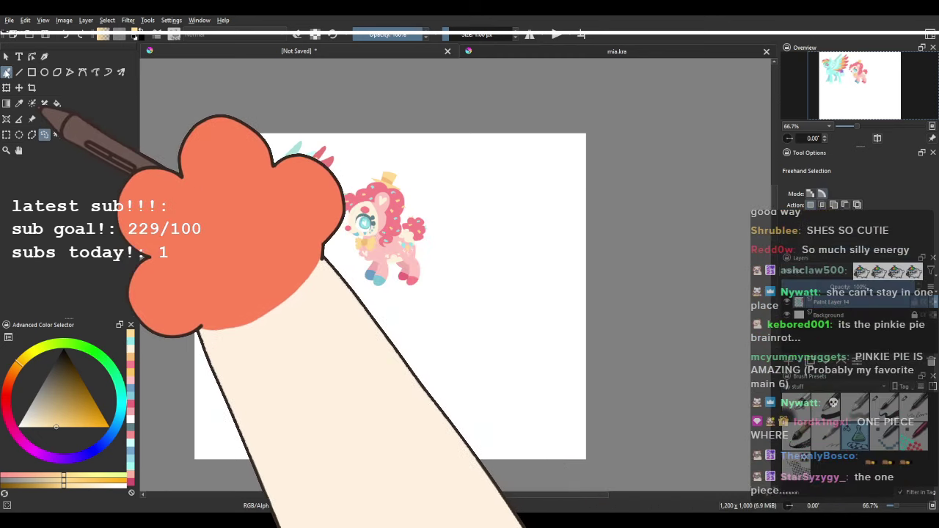
left_click(7, 72)
scroll(209, 205, "up", 3)
scroll(228, 209, "down", 2)
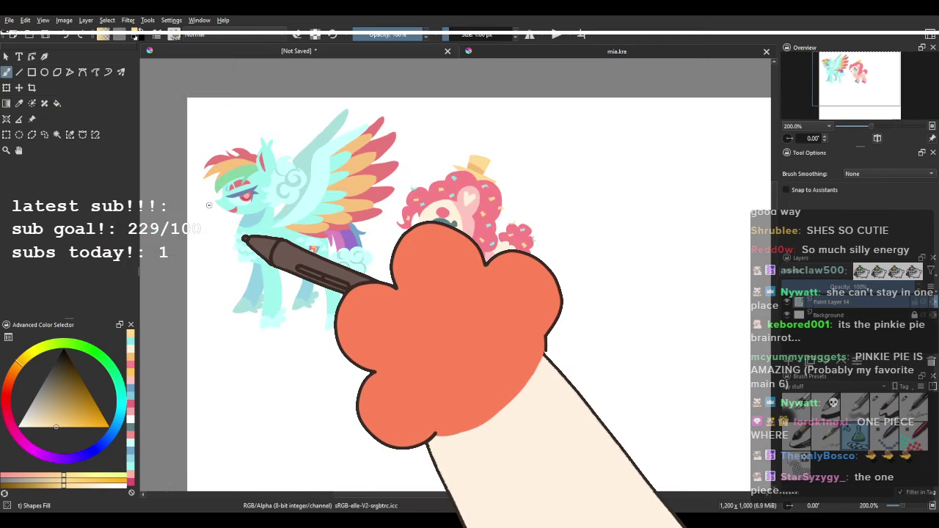
left_click(789, 363)
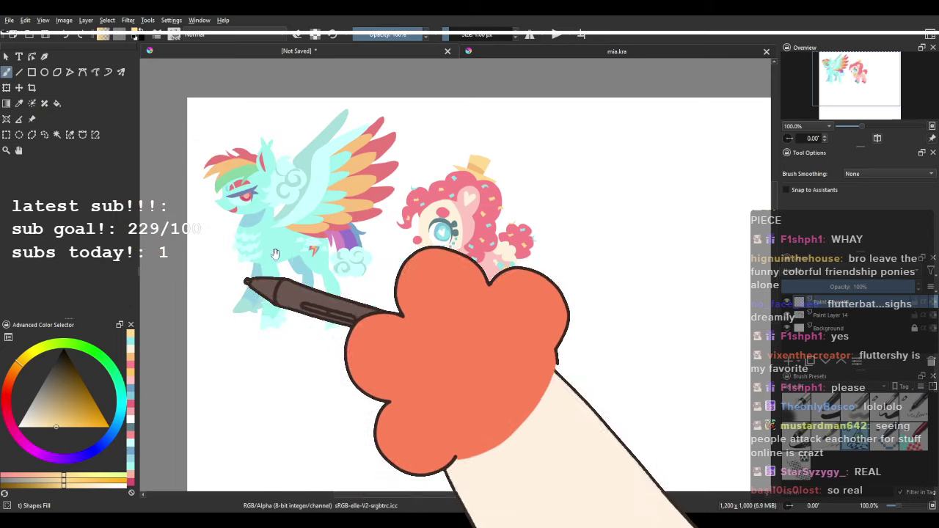
Extend the canvas beyond its right edge with the Crop tool, making it 1,436 × 1,000 px.
scroll(275, 254, "down", 3)
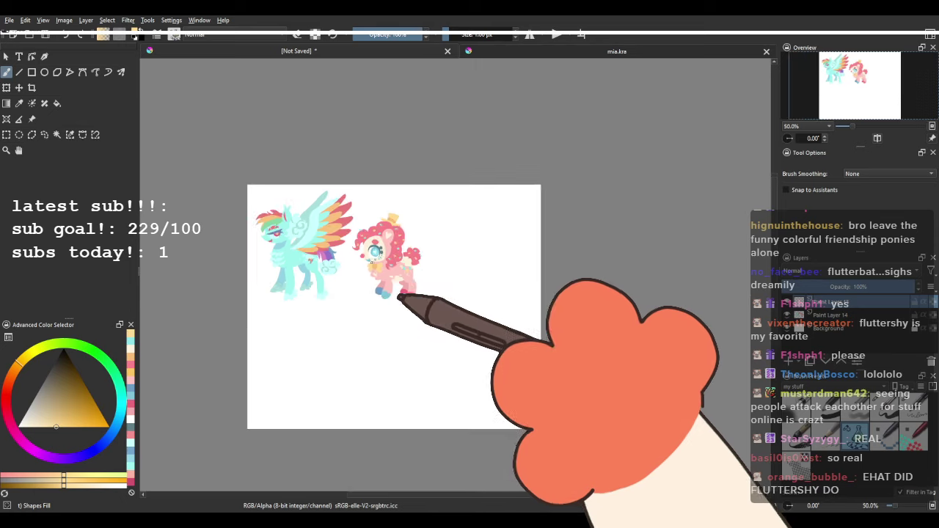
left_click(32, 87)
left_click(430, 283)
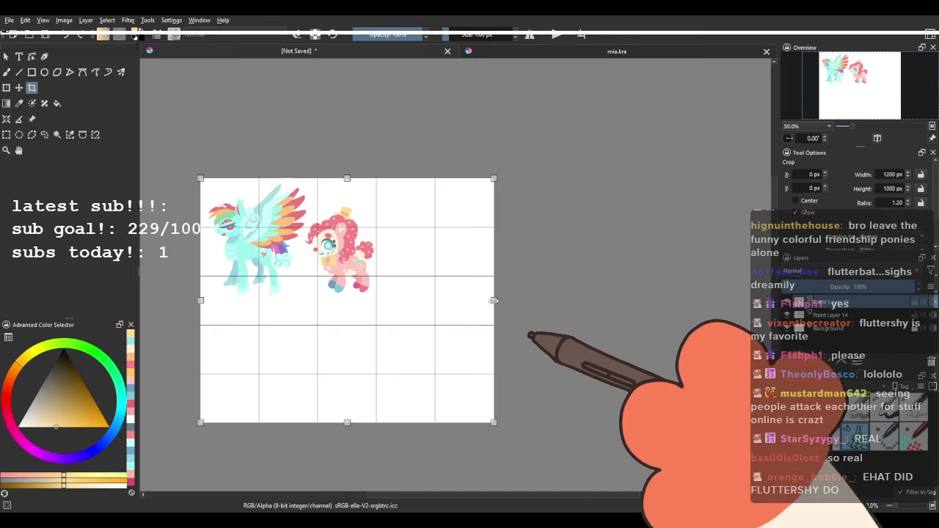
left_click_drag(495, 300, 551, 300)
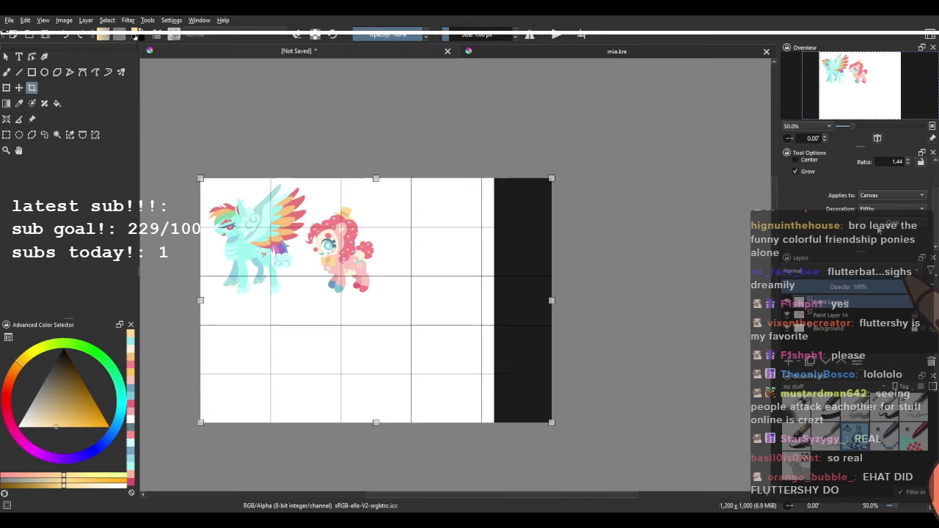
left_click(878, 227)
scroll(432, 243, "up", 2)
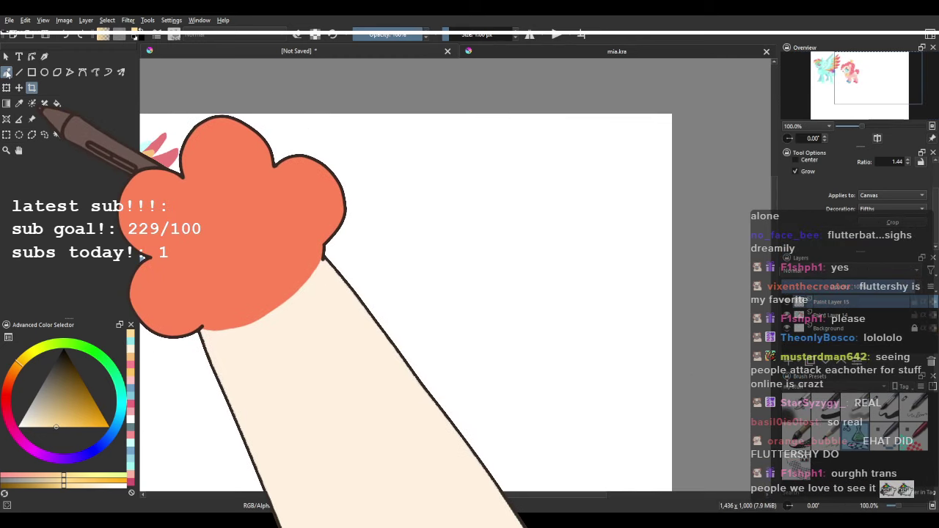
Make the empty top paint layer active and choose a light purple brush colour for a third pony.
left_click(6, 72)
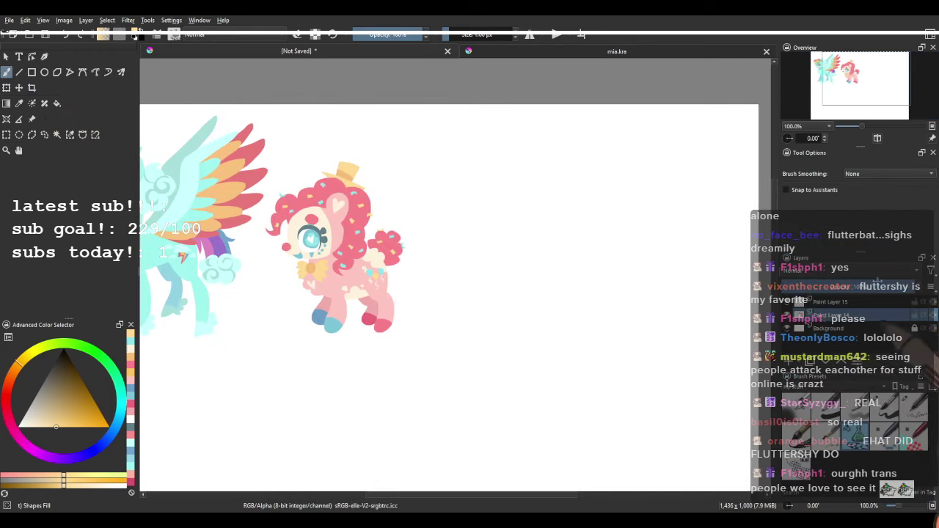
left_click(832, 303)
left_click_drag(440, 191, 270, 248)
scroll(375, 199, "up", 1)
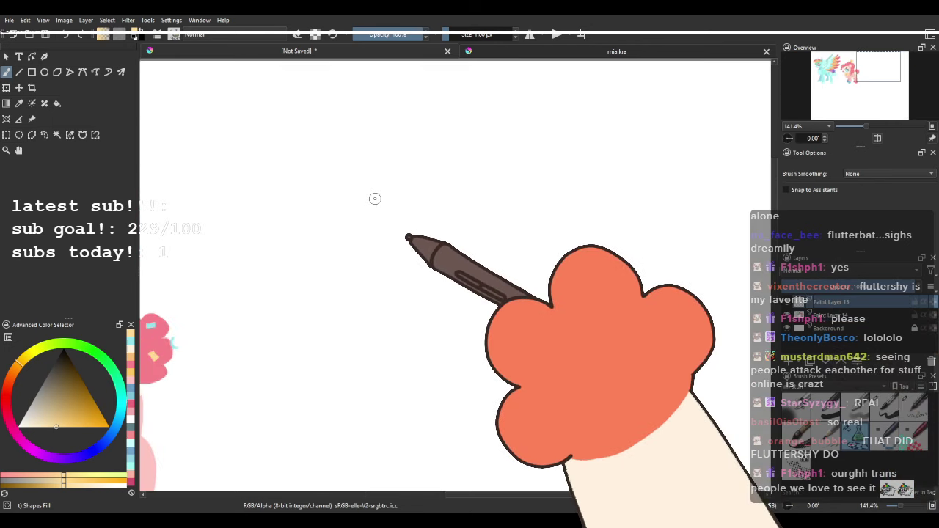
scroll(374, 198, "down", 2)
scroll(325, 210, "up", 2)
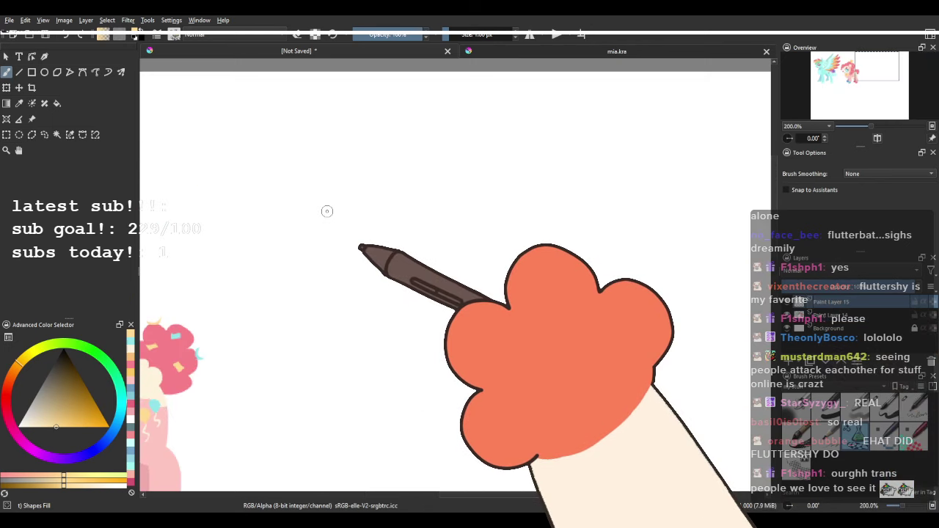
left_click(42, 457)
left_click(41, 422)
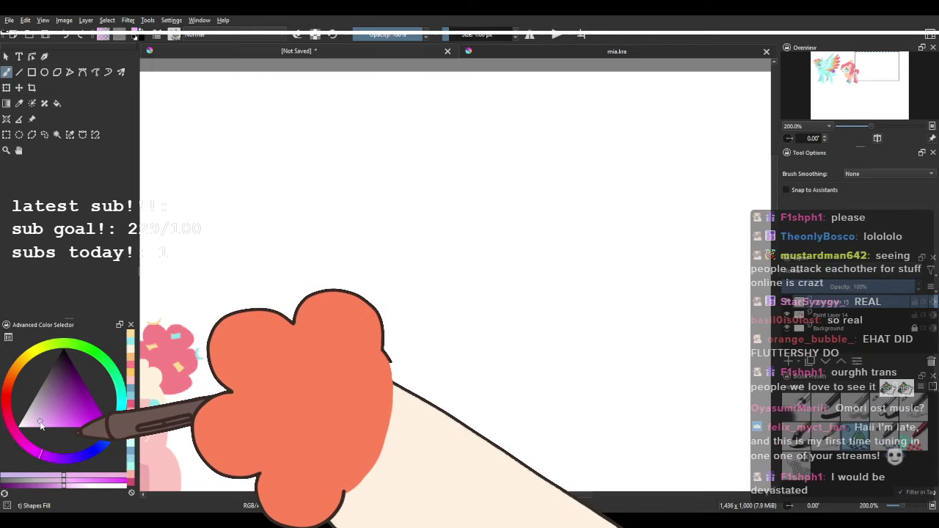
mouse_move(327, 183)
left_mouse_down()
mouse_move(311, 225)
mouse_move(320, 211)
left_mouse_up()
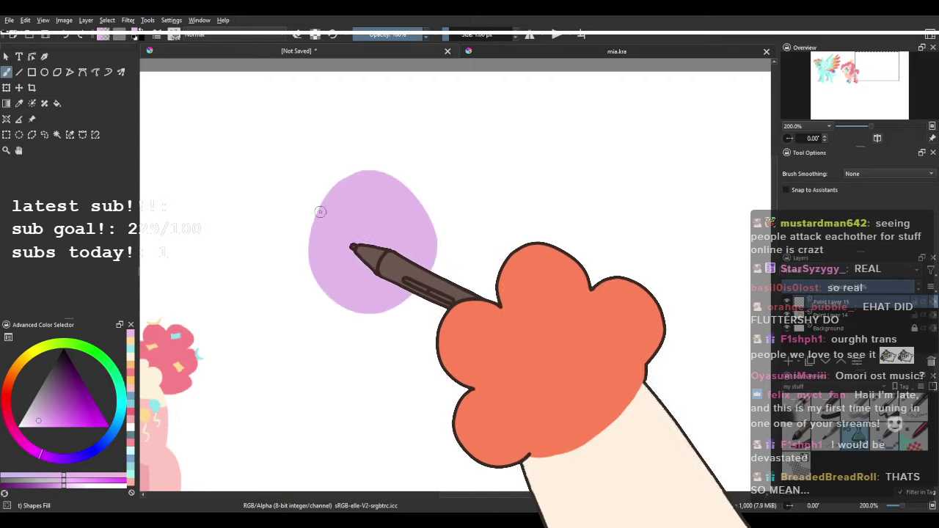
left_click_drag(348, 245, 249, 219)
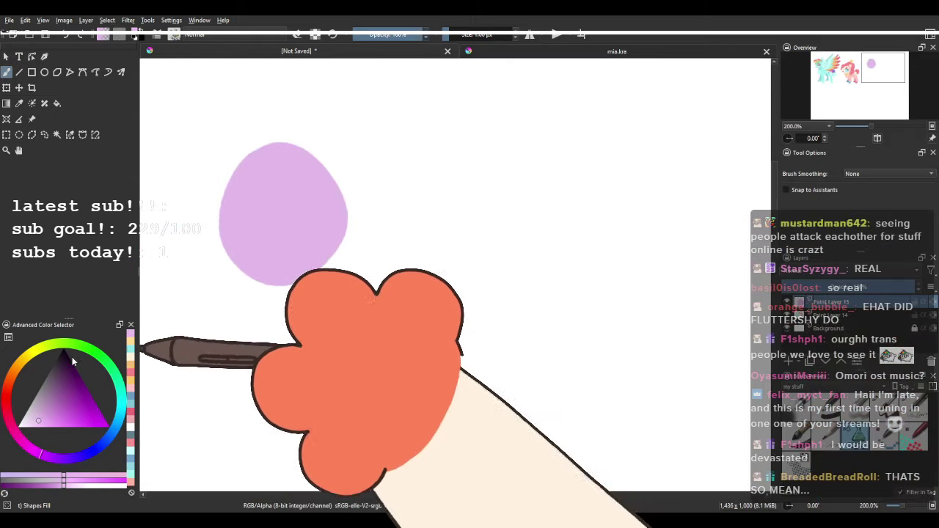
key("ctrl+z")
Choose a paler purple and paint a round head shape in the blank area beyond the clown pony.
left_click(33, 424)
mouse_move(336, 168)
left_mouse_down()
mouse_move(294, 281)
mouse_move(297, 216)
left_mouse_up()
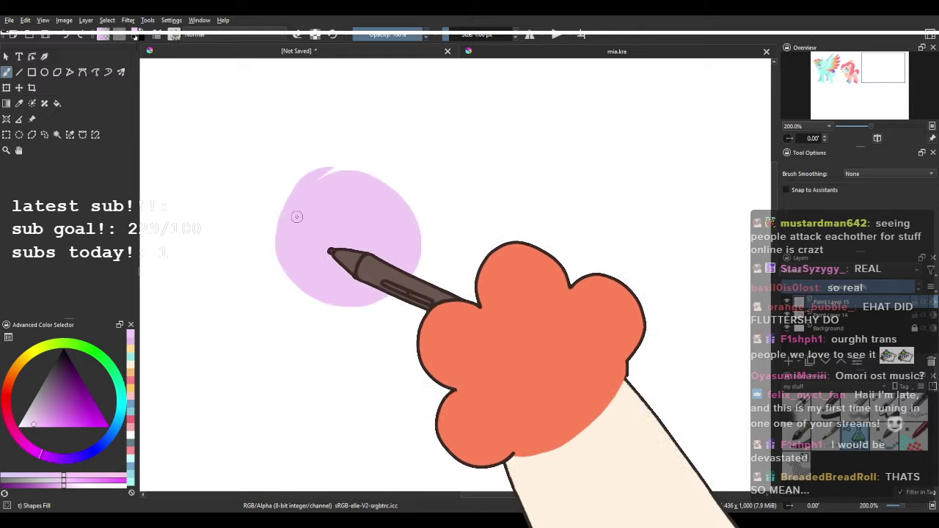
key("ctrl+z")
mouse_move(303, 169)
left_mouse_down()
mouse_move(280, 185)
mouse_move(377, 273)
mouse_move(303, 173)
mouse_move(319, 185)
mouse_move(267, 198)
mouse_move(383, 244)
mouse_move(310, 150)
mouse_move(303, 180)
mouse_move(265, 188)
mouse_move(357, 262)
mouse_move(363, 174)
mouse_move(301, 158)
mouse_move(267, 179)
mouse_move(339, 259)
mouse_move(370, 171)
mouse_move(286, 165)
left_mouse_up()
key("ctrl+z")
key("ctrl+z")
key("ctrl+z")
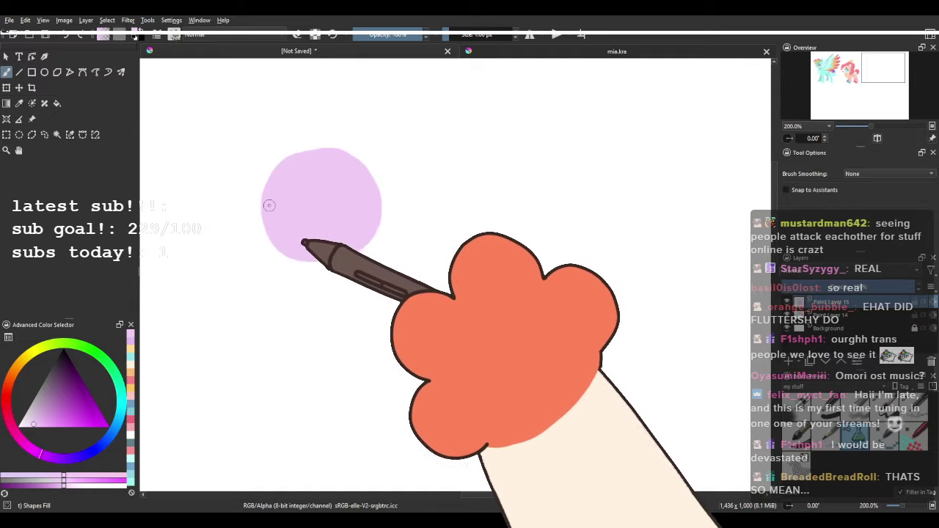
Add a small pointed muzzle at the lower front of the purple head and smooth its jawline.
mouse_move(253, 240)
left_mouse_down()
mouse_move(293, 276)
mouse_move(321, 206)
left_mouse_up()
key("ctrl+z")
left_click_drag(260, 210, 353, 239)
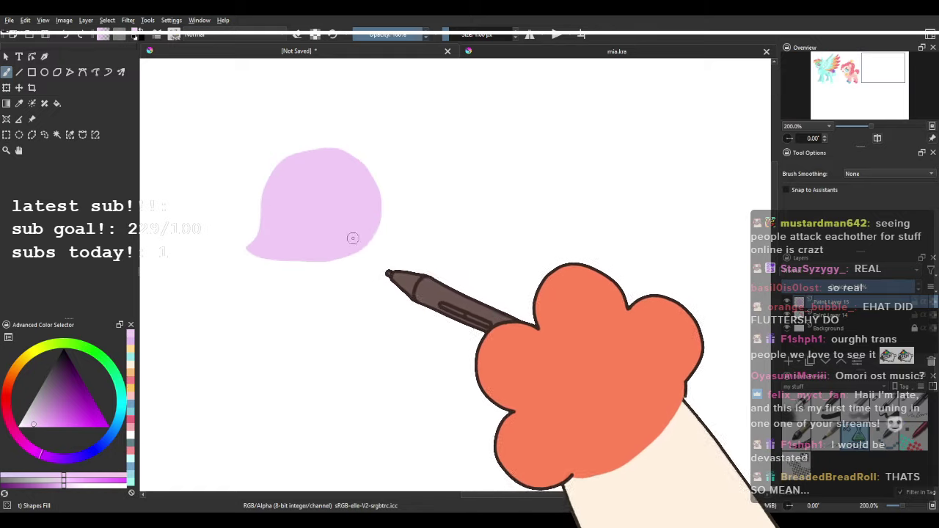
left_click_drag(258, 239, 323, 265)
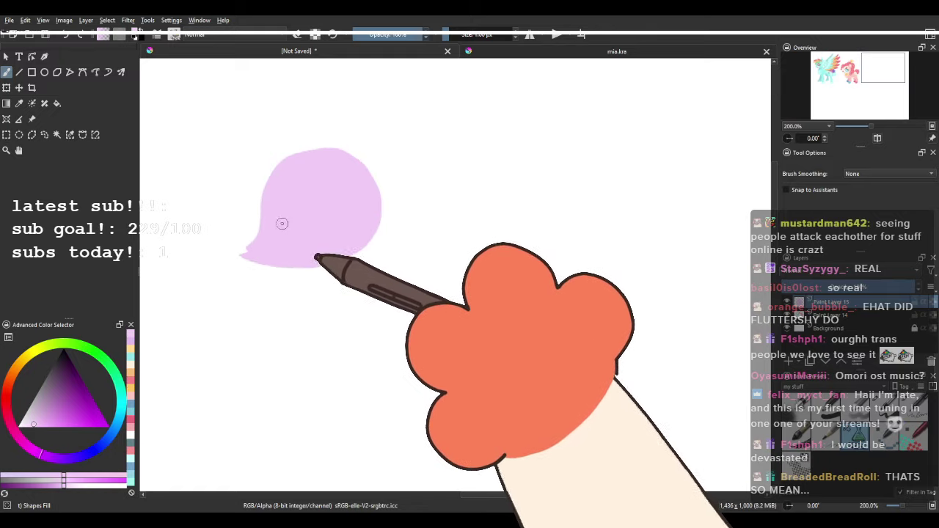
mouse_move(248, 245)
left_mouse_down()
mouse_move(359, 256)
mouse_move(284, 252)
left_mouse_up()
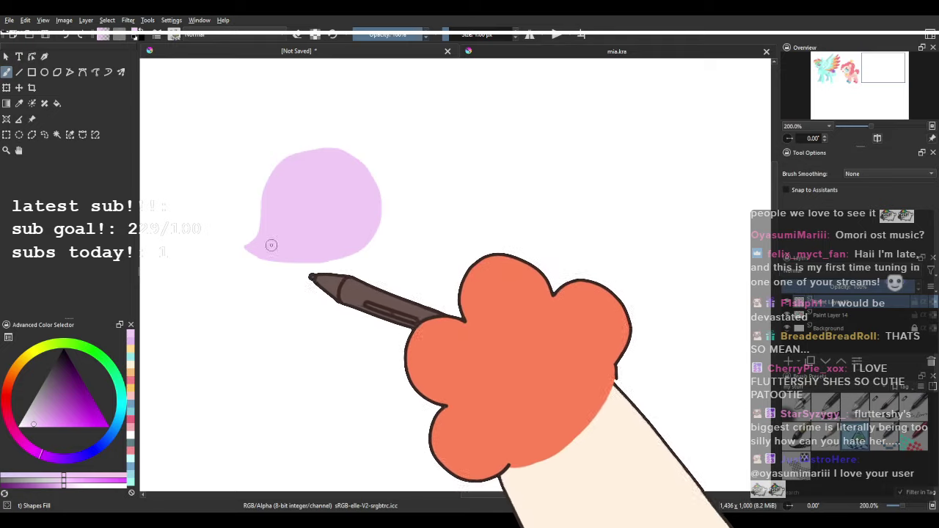
left_click_drag(345, 152, 355, 201)
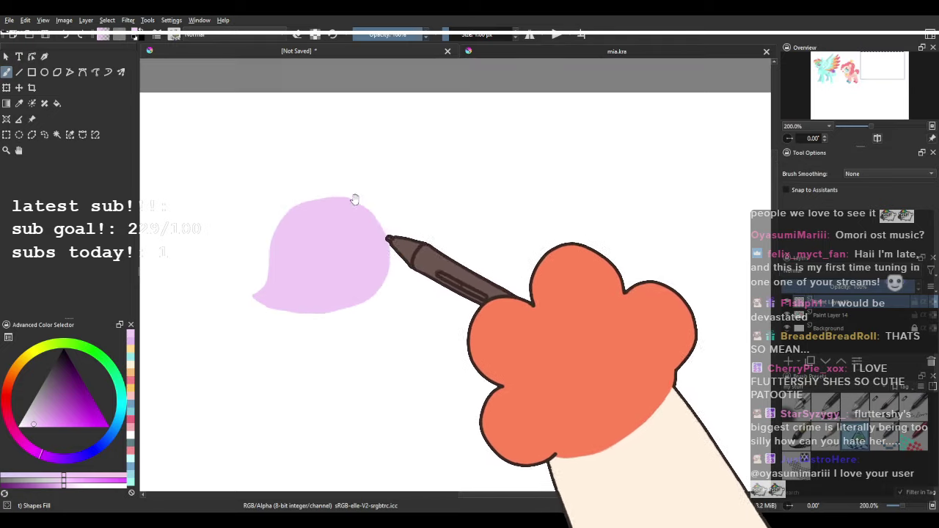
key("ctrl+z")
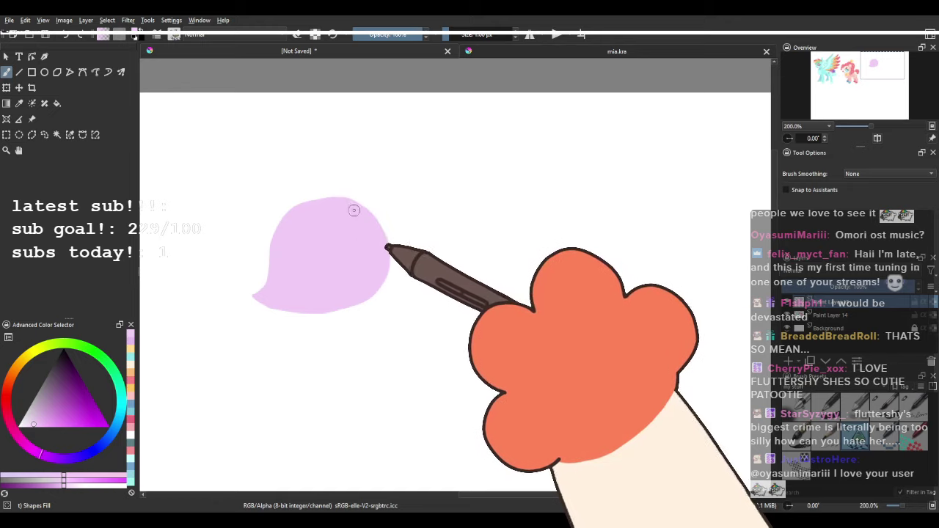
Paint a pointed ear at the back of the purple head and a narrow horn on its forehead.
left_click_drag(355, 209, 379, 173)
key("ctrl+z")
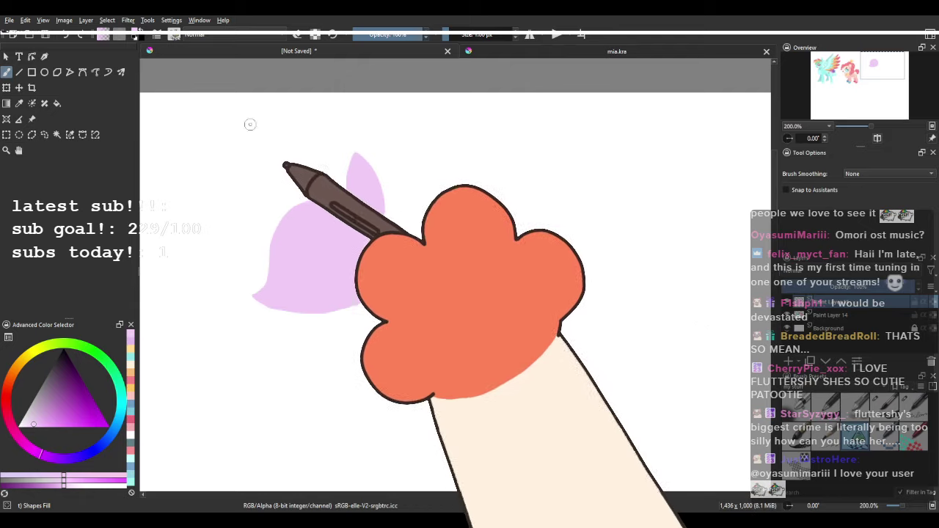
mouse_move(285, 217)
left_mouse_down()
mouse_move(259, 184)
mouse_move(299, 201)
mouse_move(319, 88)
mouse_move(317, 147)
left_mouse_up()
key("ctrl+z")
mouse_move(342, 198)
left_mouse_down()
mouse_move(323, 97)
mouse_move(371, 215)
mouse_move(332, 94)
mouse_move(371, 199)
mouse_move(347, 156)
mouse_move(342, 97)
mouse_move(379, 207)
mouse_move(356, 155)
mouse_move(368, 197)
left_mouse_up()
key("ctrl+z")
key("ctrl+z")
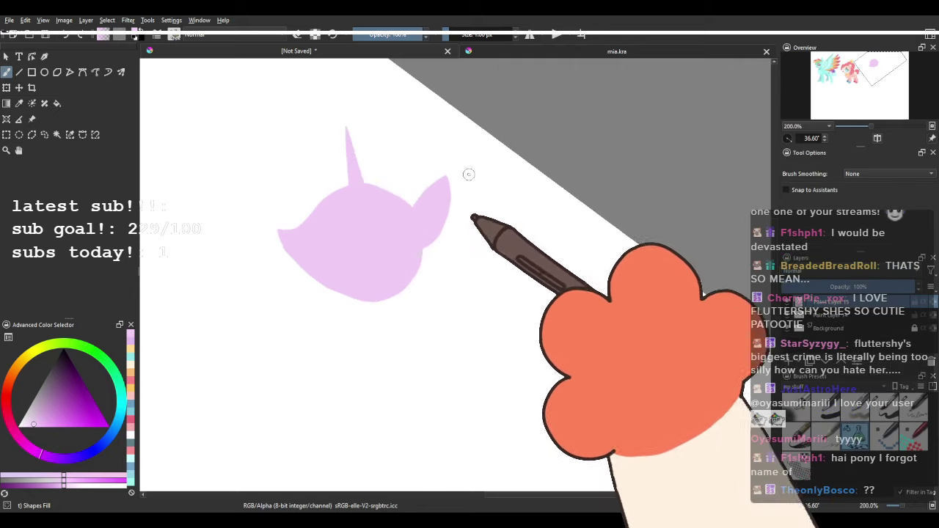
Try to paint a slanted eye white in very pale pink on the purple head's face.
left_click_drag(795, 142, 796, 138)
left_click_drag(432, 353, 445, 302)
scroll(306, 308, "up", 1)
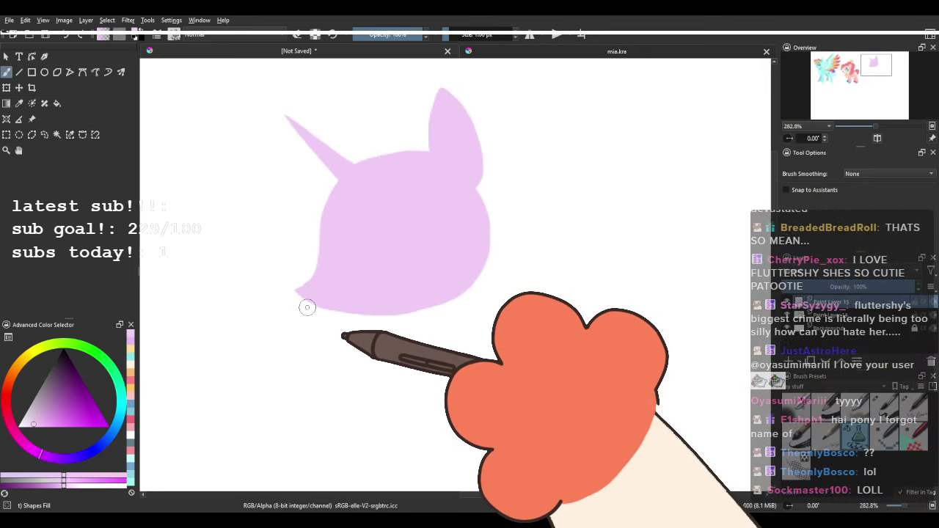
left_click_drag(308, 285, 286, 274)
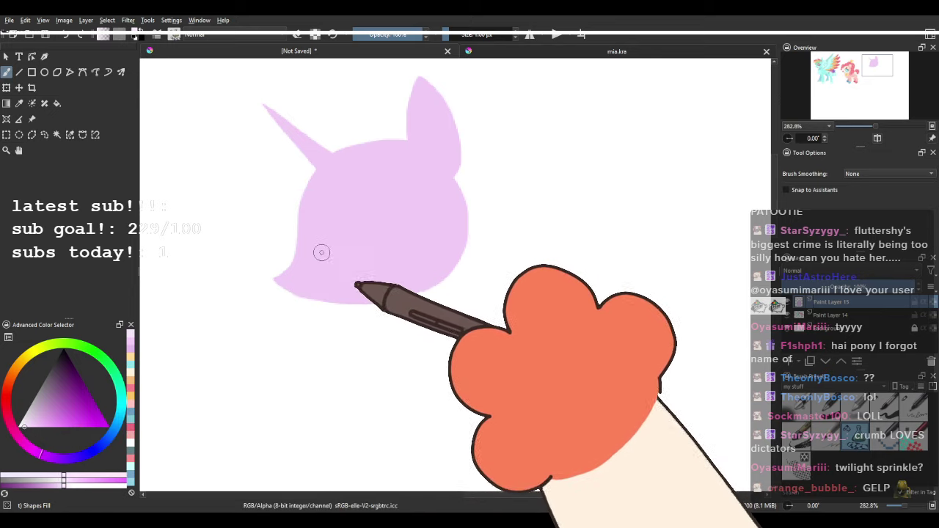
mouse_move(379, 251)
left_mouse_down()
mouse_move(325, 255)
mouse_move(363, 227)
mouse_move(397, 232)
mouse_move(399, 249)
mouse_move(334, 263)
left_mouse_up()
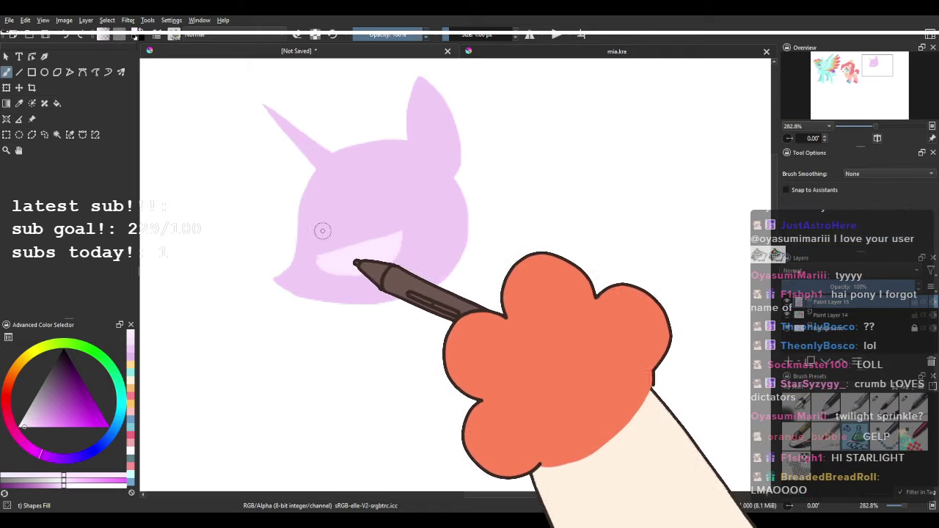
left_click_drag(332, 276, 327, 248)
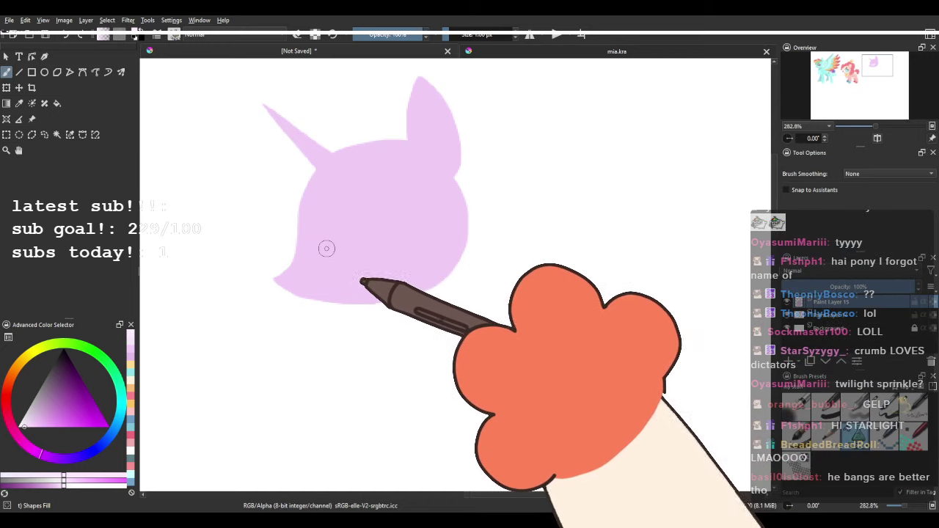
mouse_move(389, 232)
left_mouse_down()
mouse_move(345, 278)
mouse_move(328, 259)
left_mouse_up()
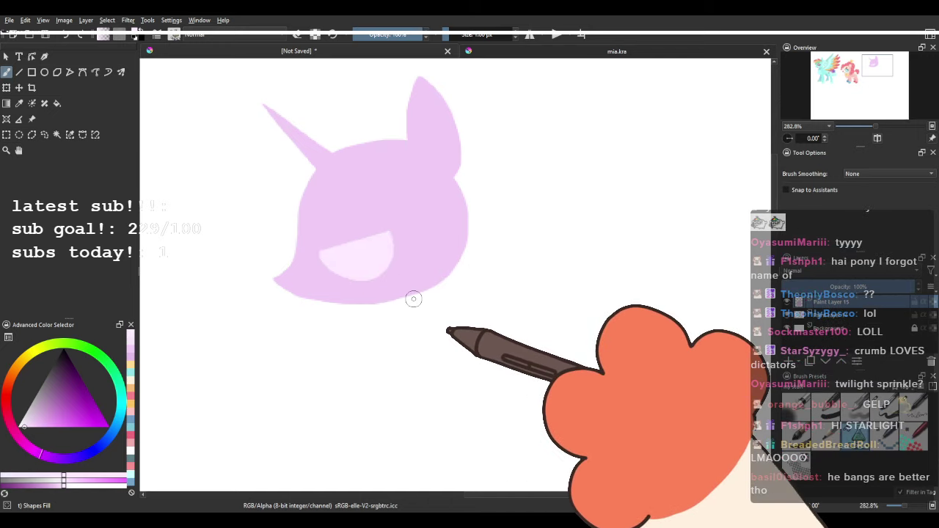
scroll(430, 245, "down", 4)
scroll(424, 237, "up", 4)
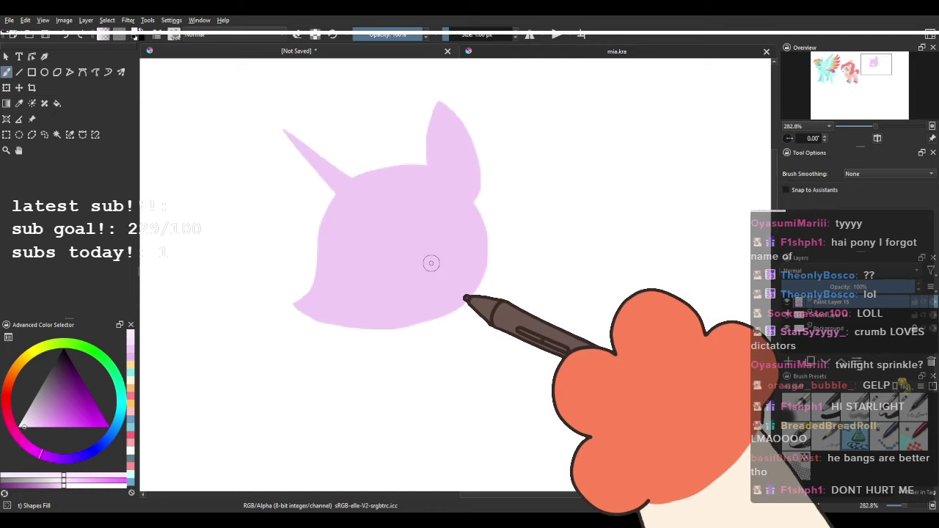
Fill out the muzzle into a rounder snout in the head colour, and paint a slanted very pale pink eye white on the face.
left_click(356, 250, "ctrl")
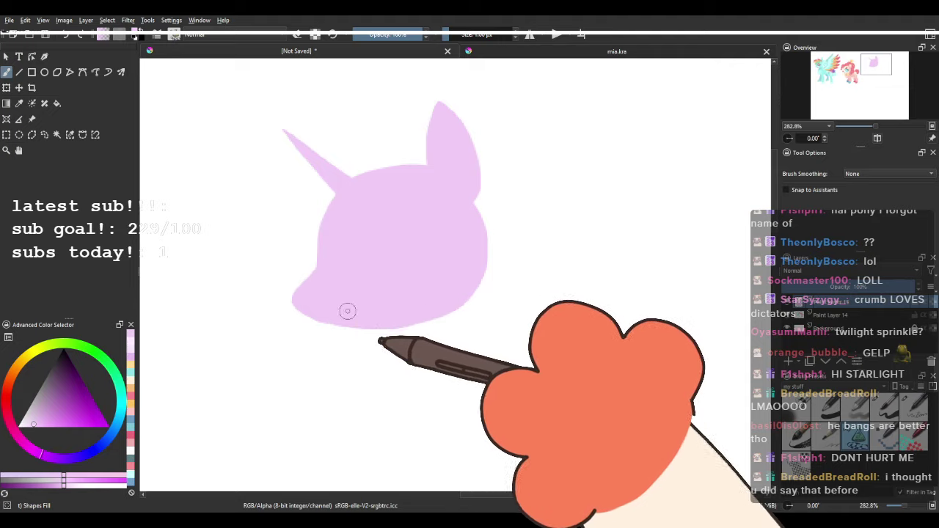
left_click_drag(333, 250, 282, 304)
left_click_drag(351, 260, 337, 208)
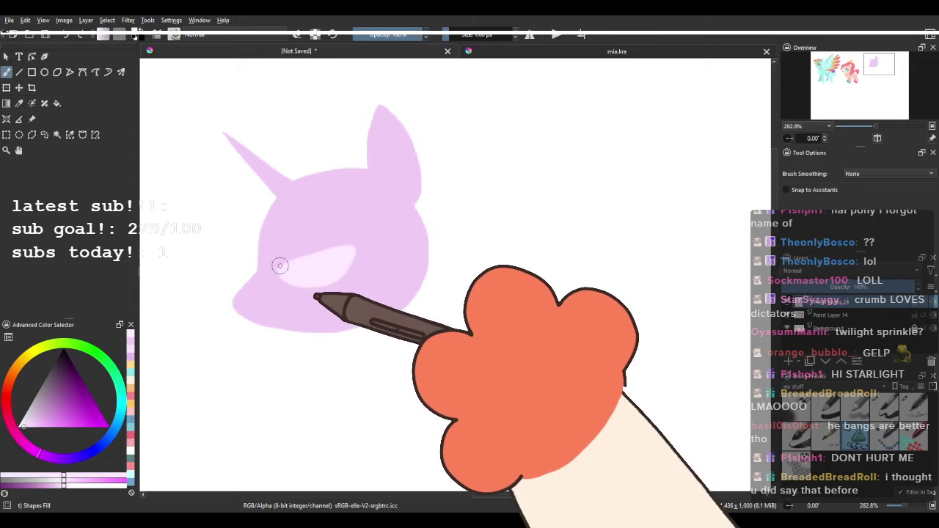
left_click_drag(262, 194, 281, 190)
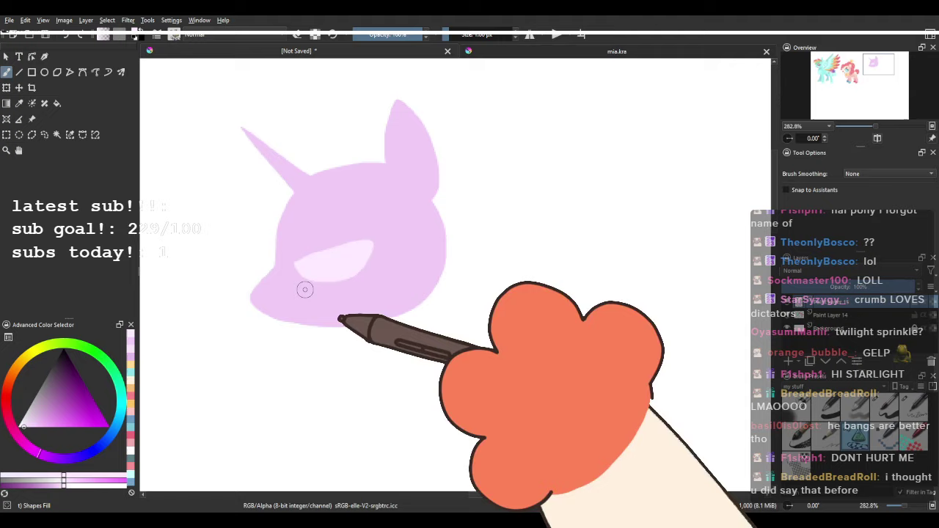
mouse_move(281, 274)
left_mouse_down()
mouse_move(292, 306)
mouse_move(277, 245)
mouse_move(354, 215)
mouse_move(382, 283)
left_mouse_up()
scroll(446, 246, "down", 3)
scroll(424, 240, "up", 4)
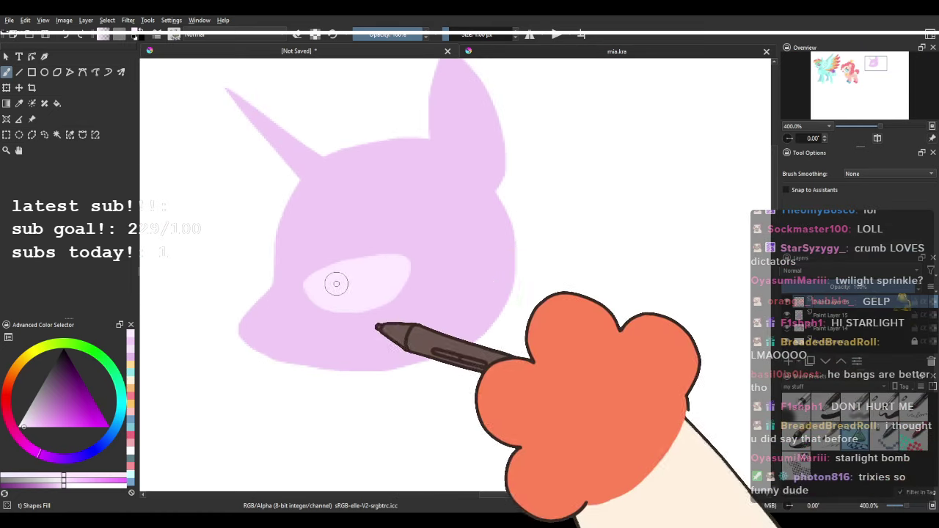
Choose a muted dark purple and paint a thick upper lash line over the eye white on the new top layer.
left_click_drag(39, 422, 51, 392)
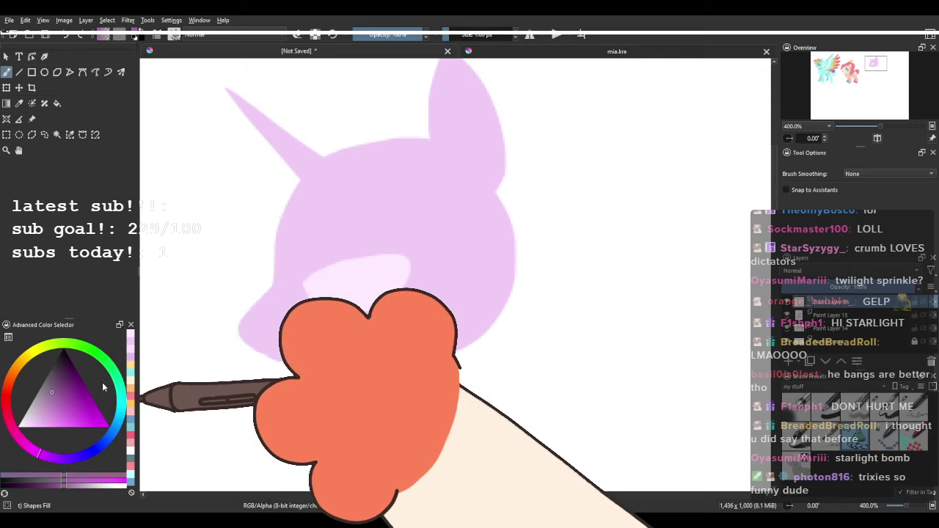
left_click_drag(331, 265, 400, 259)
key("ctrl+z")
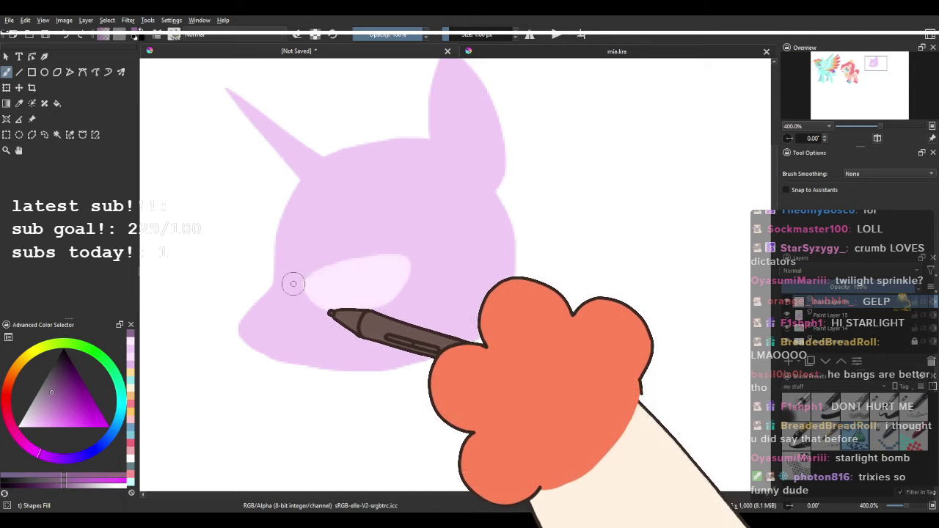
left_click_drag(60, 399, 56, 389)
left_click_drag(59, 452, 53, 453)
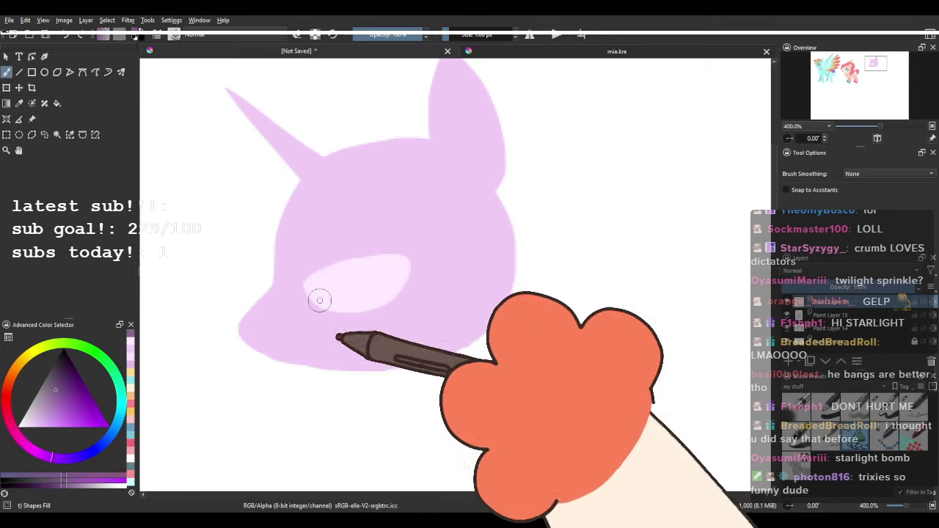
mouse_move(311, 302)
left_mouse_down()
mouse_move(303, 285)
mouse_move(329, 272)
mouse_move(306, 289)
mouse_move(314, 273)
mouse_move(389, 259)
mouse_move(406, 269)
mouse_move(405, 292)
mouse_move(421, 265)
mouse_move(413, 250)
mouse_move(298, 266)
mouse_move(307, 271)
left_mouse_up()
key("ctrl+z")
key("ctrl+z")
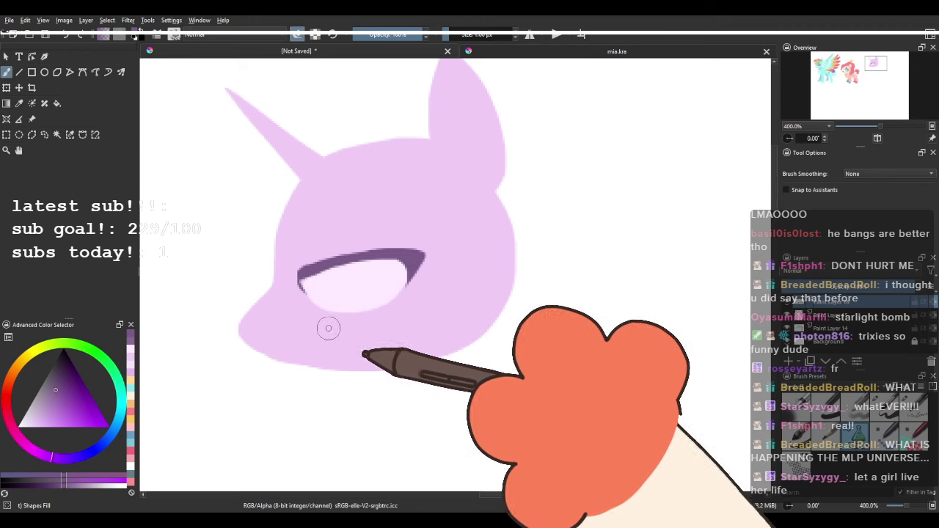
Extend the dark lash line down around the eye's outer corner and check the head in mirrored view.
scroll(405, 167, "down", 3)
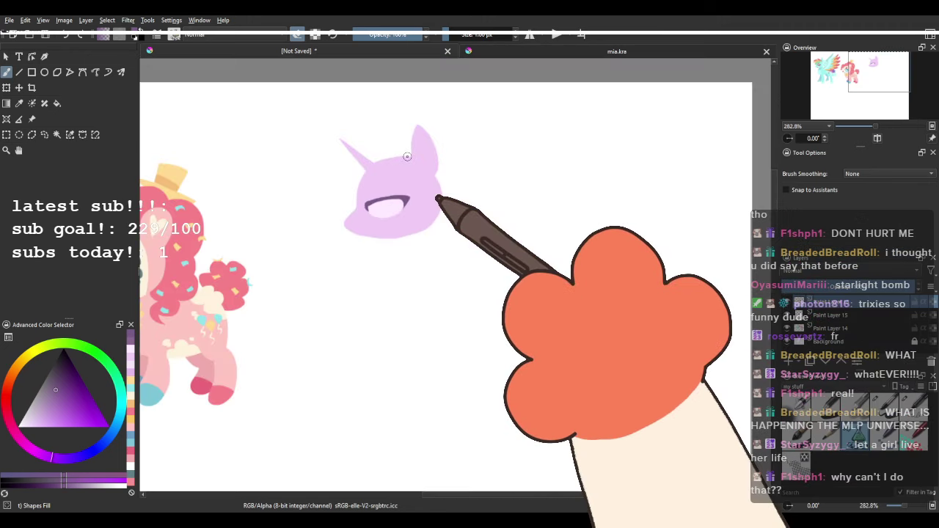
scroll(386, 178, "up", 3)
key("e")
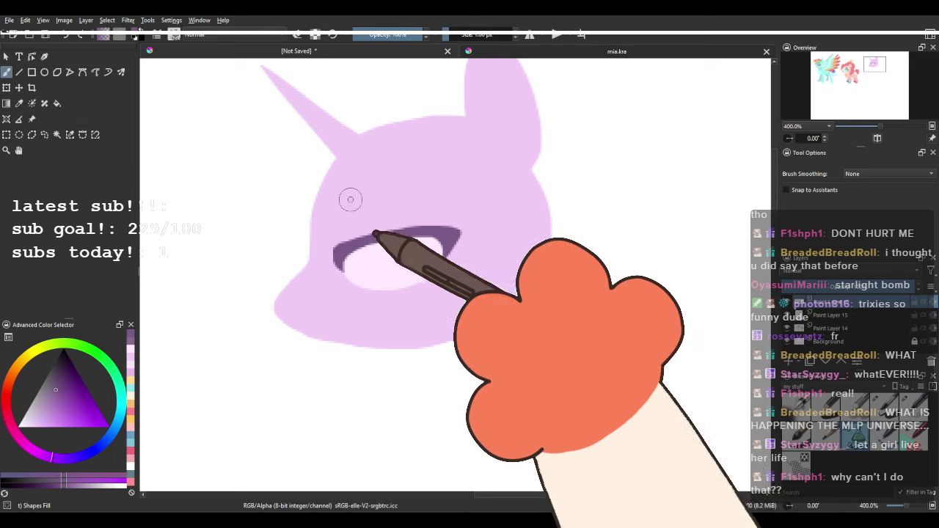
mouse_move(443, 245)
left_mouse_down()
mouse_move(433, 266)
mouse_move(446, 236)
mouse_move(421, 281)
mouse_move(449, 239)
left_mouse_up()
key("ctrl+z")
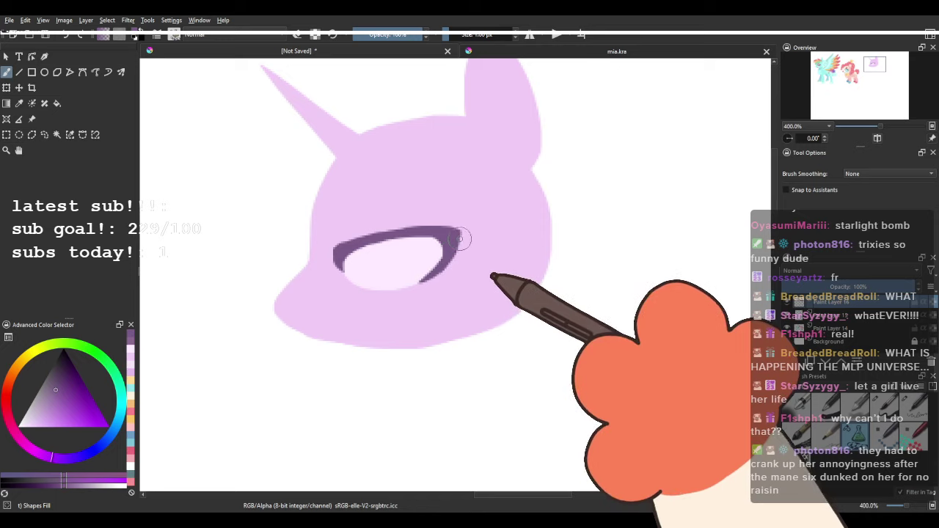
left_click(878, 139)
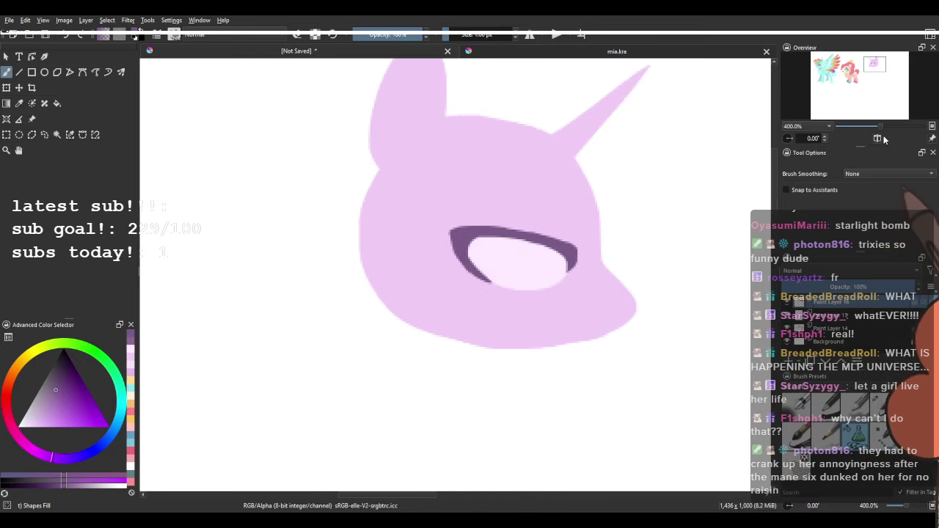
left_click_drag(589, 239, 346, 253)
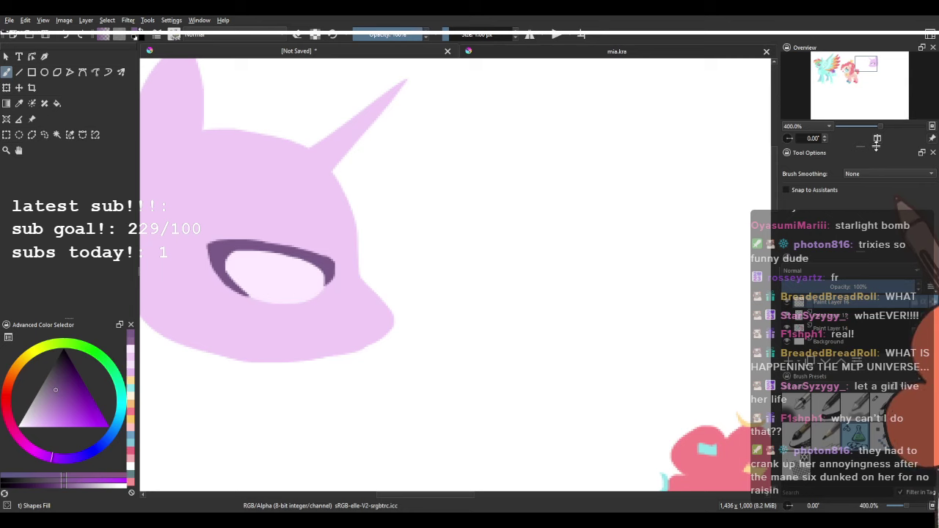
left_click(878, 140)
Make the head's paint layer active, choose a medium blue-violet and paint a rounded iris beneath the upper lash line.
left_click(787, 316)
left_click(787, 315)
left_click_drag(606, 241, 333, 269)
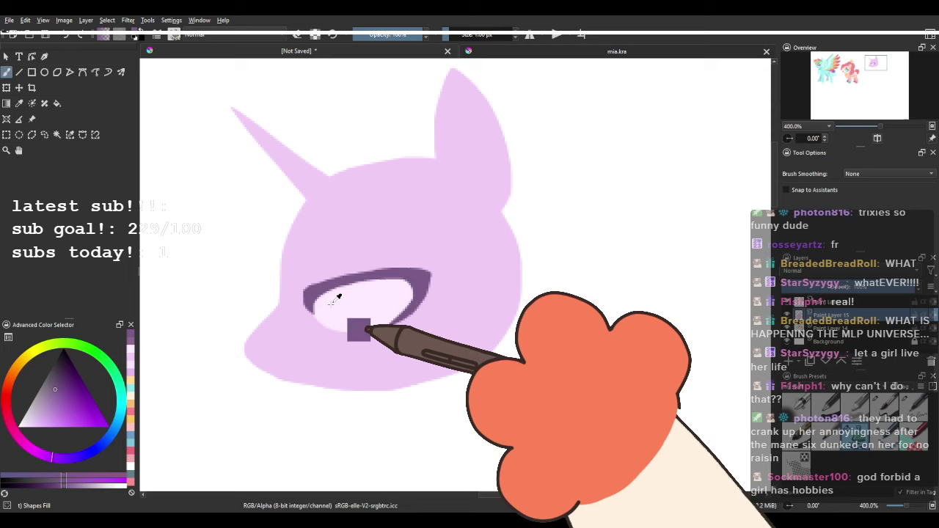
left_click(340, 298, "ctrl")
left_click(49, 415)
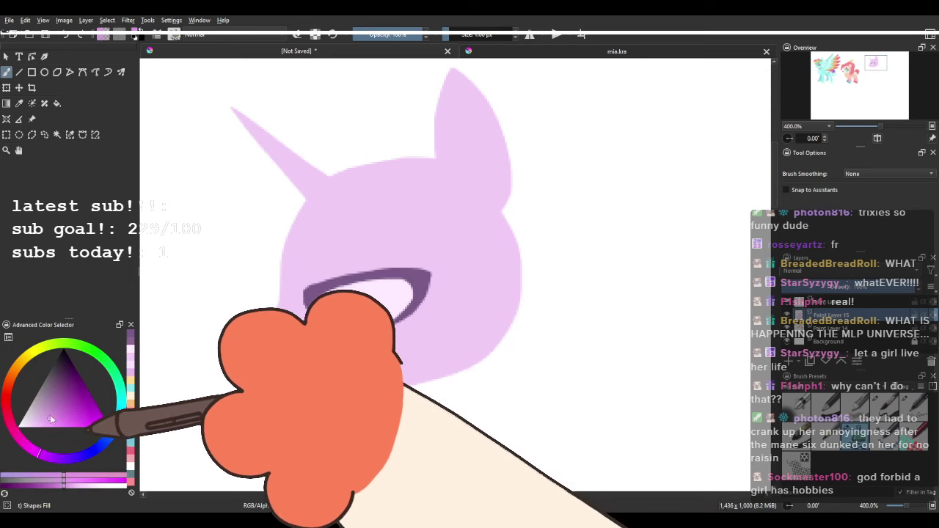
left_click(74, 453)
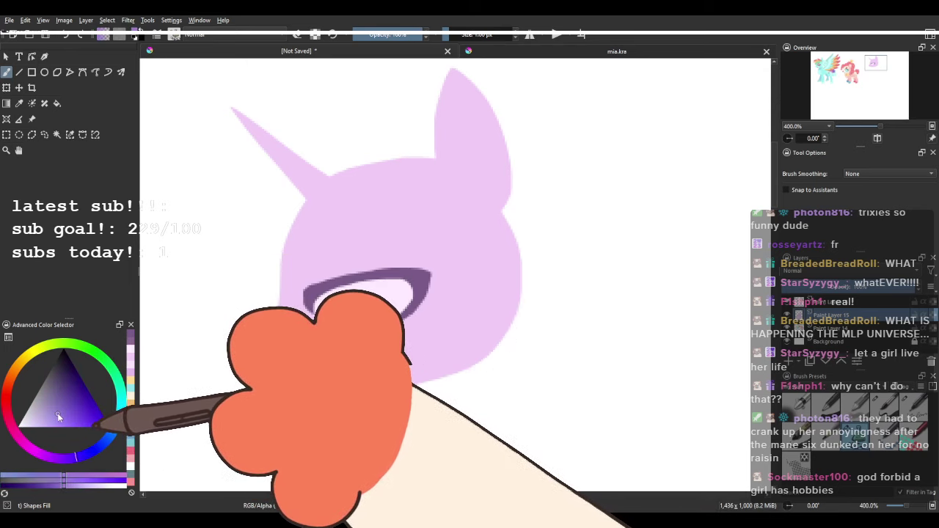
left_click(57, 413)
mouse_move(332, 290)
left_mouse_down()
mouse_move(367, 320)
mouse_move(374, 287)
mouse_move(383, 307)
left_mouse_up()
key("ctrl+z")
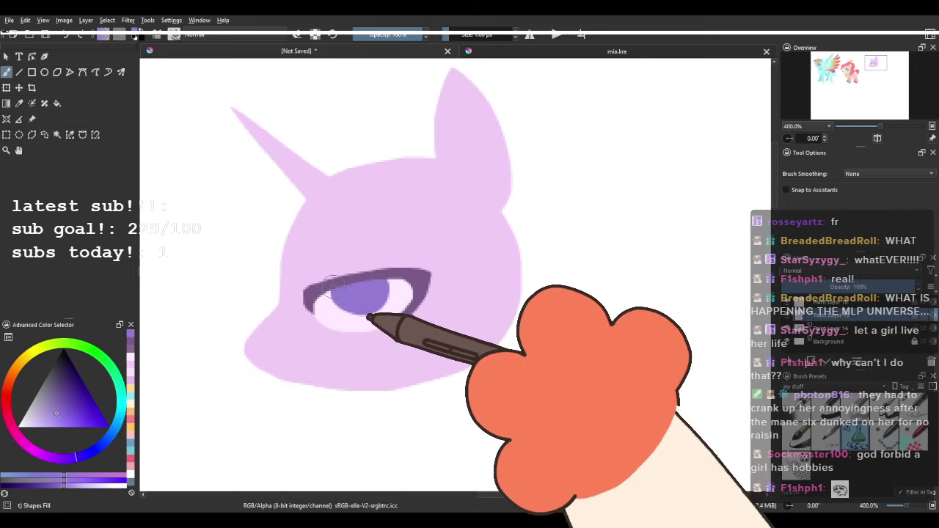
Choose a lighter periwinkle and paint a highlight patch inside the lower part of the iris.
left_click_drag(286, 254, 218, 242)
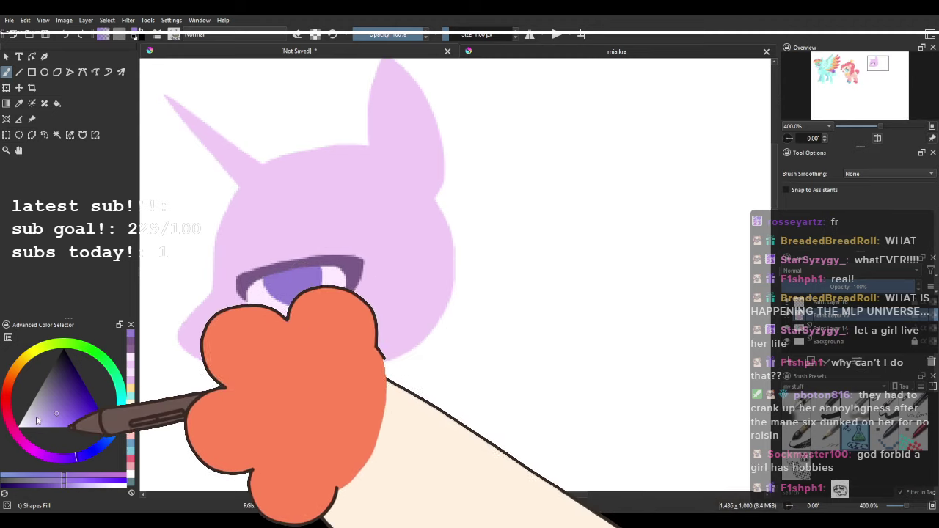
left_click(46, 419)
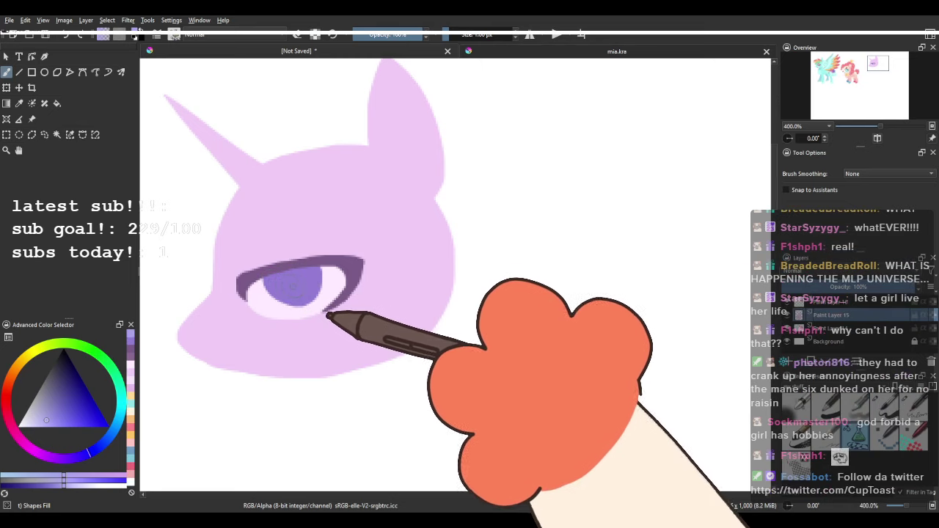
left_click_drag(285, 284, 310, 282)
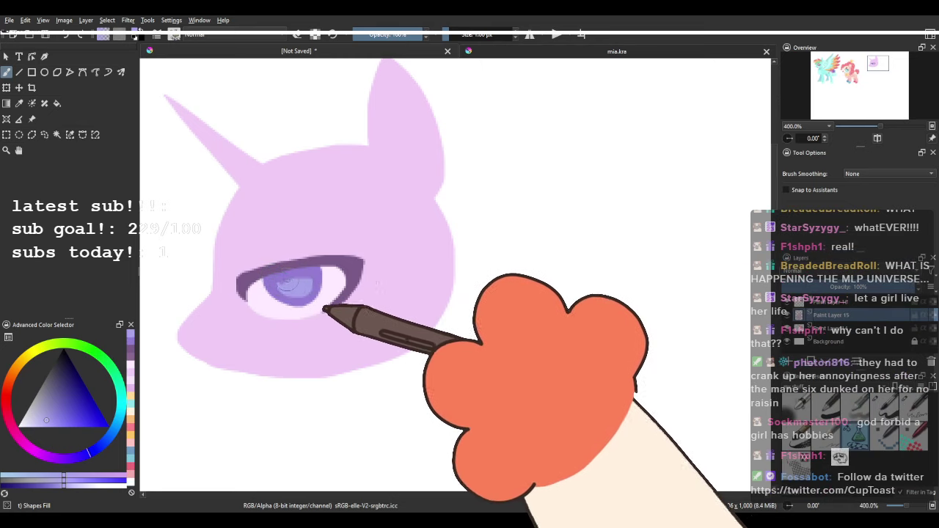
scroll(325, 255, "down", 4)
left_click_drag(346, 242, 401, 221)
scroll(382, 245, "up", 5)
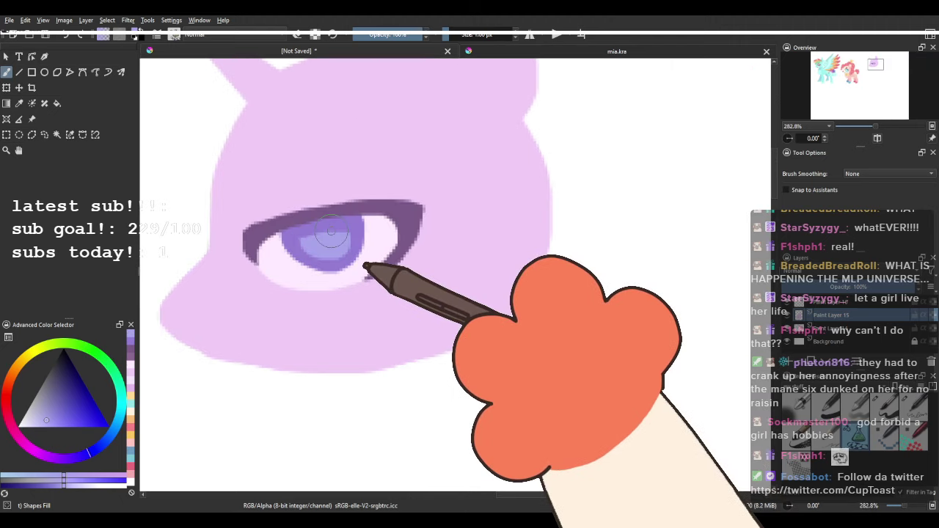
mouse_move(330, 232)
left_mouse_down()
mouse_move(347, 261)
mouse_move(339, 227)
left_mouse_up()
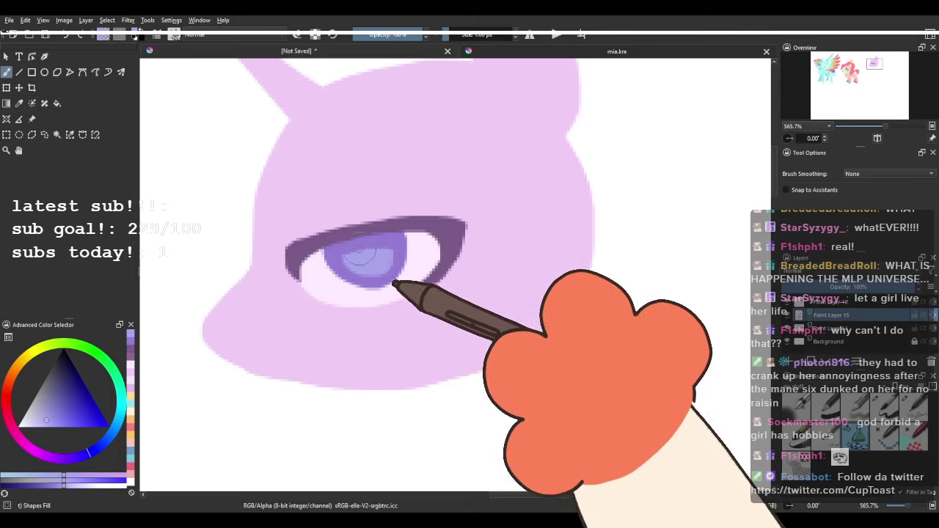
left_click_drag(270, 210, 286, 259)
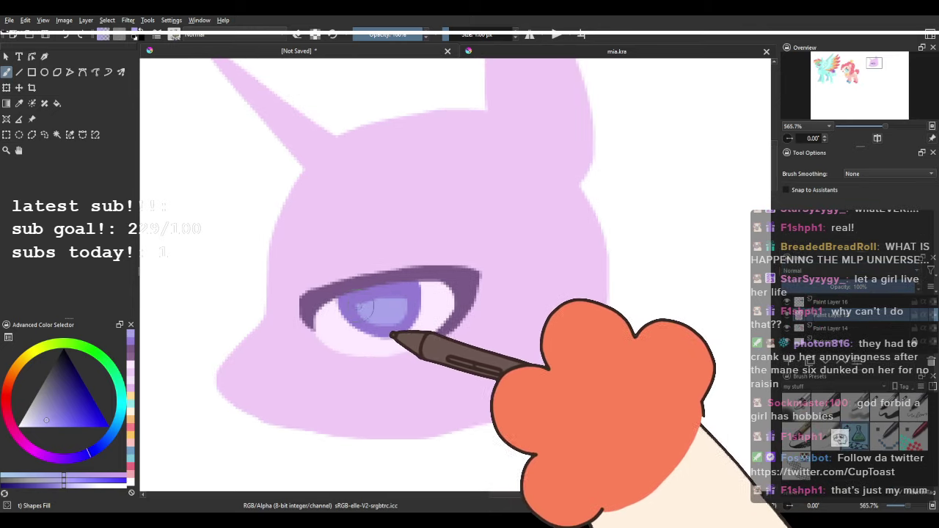
Sample the dark purple of the lash line and paint a thick arched eyebrow above the eye.
left_click(467, 281, "ctrl")
mouse_move(298, 286)
left_mouse_down()
mouse_move(353, 255)
mouse_move(417, 242)
mouse_move(361, 227)
mouse_move(299, 250)
mouse_move(318, 273)
left_mouse_up()
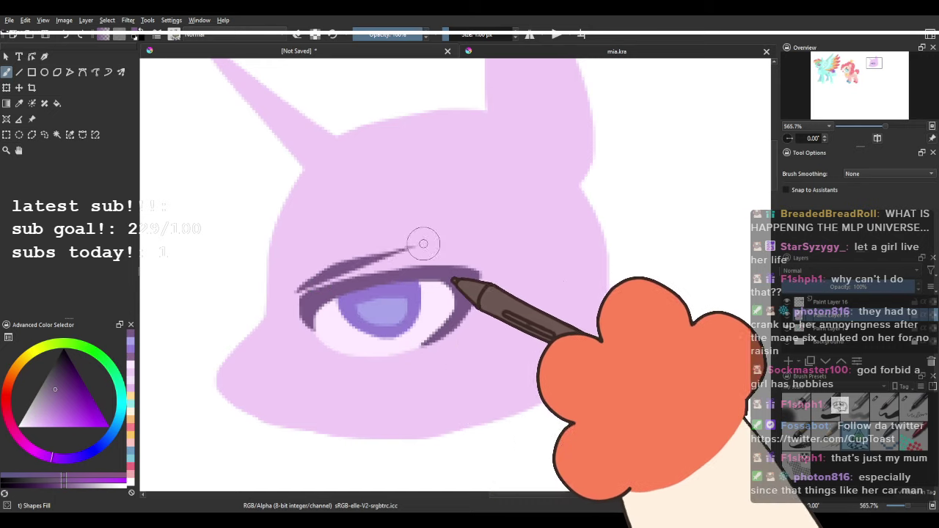
key("ctrl+z")
key("ctrl+z")
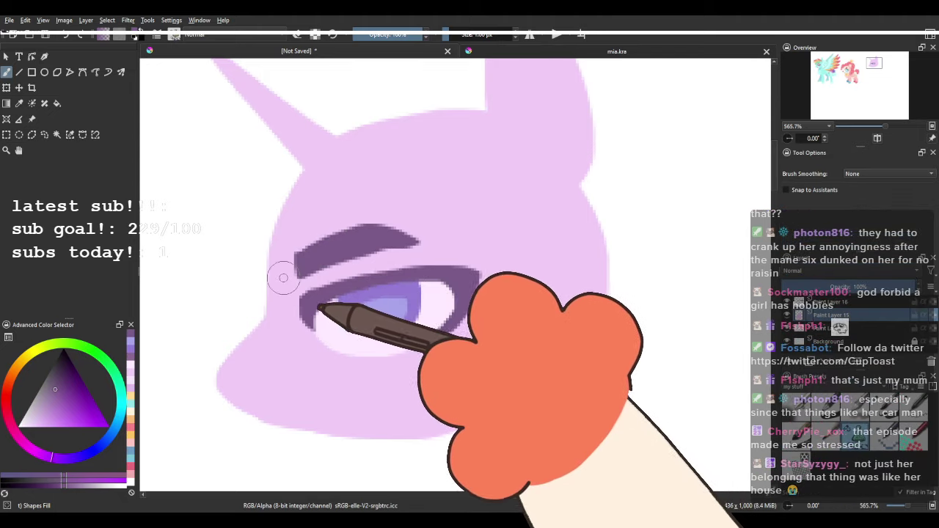
Paint pointed lash tips in dark purple at the outer corner of the eye.
left_click_drag(365, 386, 394, 354)
left_click_drag(336, 310, 254, 338)
mouse_move(436, 309)
left_mouse_down()
mouse_move(397, 294)
mouse_move(368, 307)
mouse_move(468, 331)
left_mouse_up()
scroll(471, 248, "down", 3)
scroll(471, 245, "down", 2)
scroll(497, 279, "up", 5)
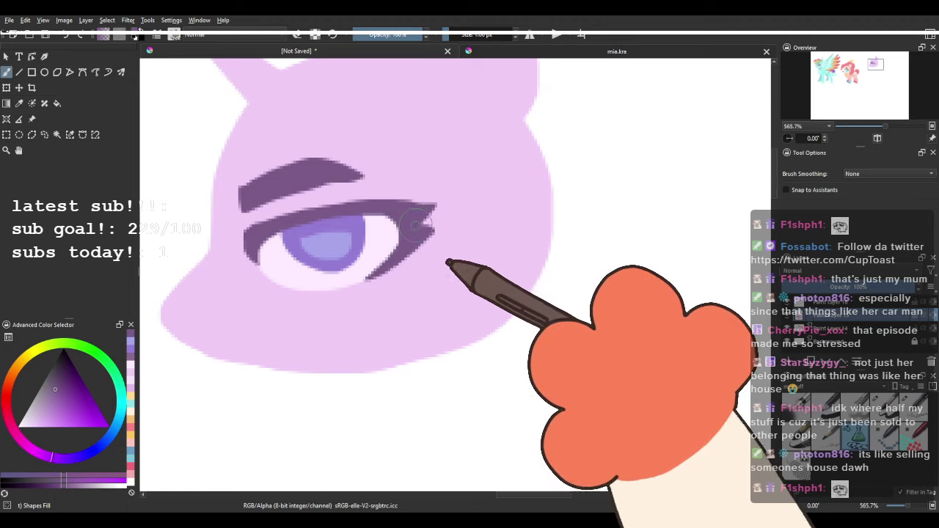
left_click_drag(413, 225, 463, 277)
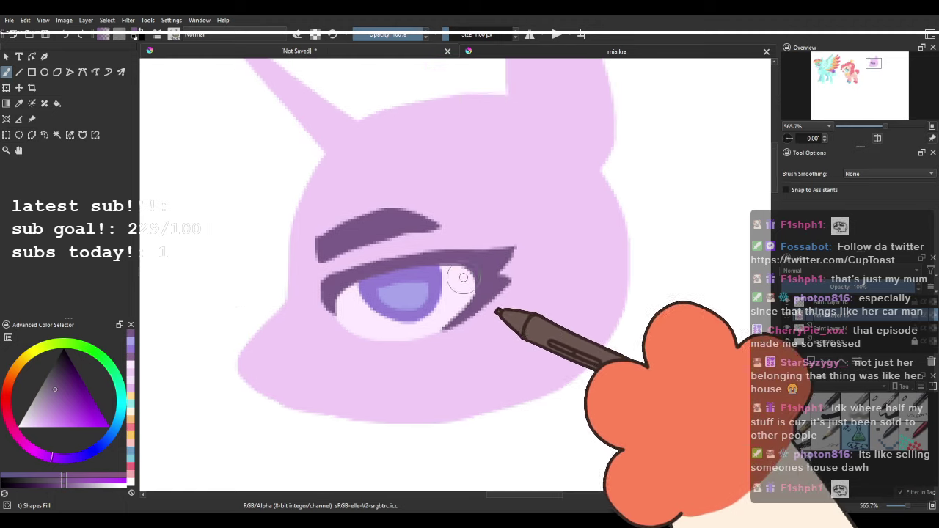
scroll(475, 262, "down", 4)
left_click_drag(492, 227, 441, 218)
scroll(428, 236, "up", 3)
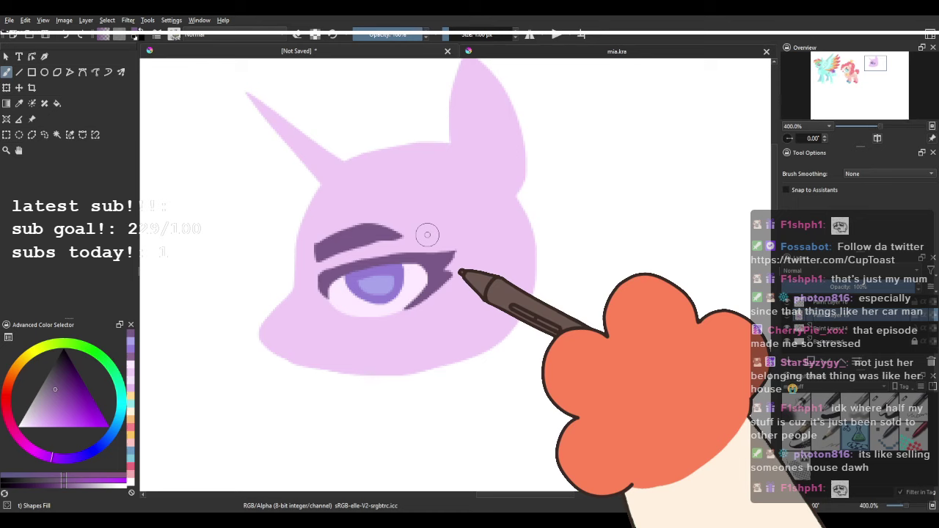
scroll(408, 279, "up", 3)
scroll(409, 278, "down", 4)
scroll(411, 264, "up", 3)
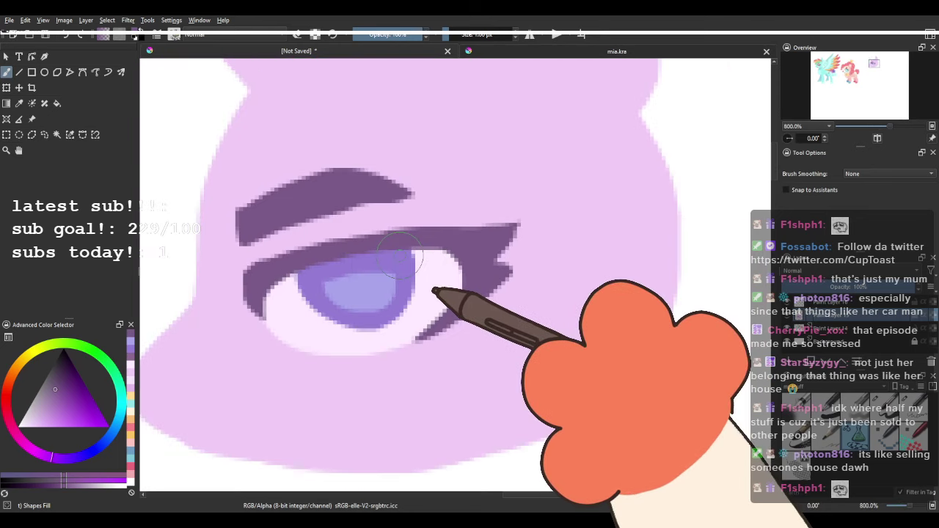
Sample the near-white of the eye and paint a four-pointed star sparkle in the centre of the iris.
left_click(317, 331, "ctrl")
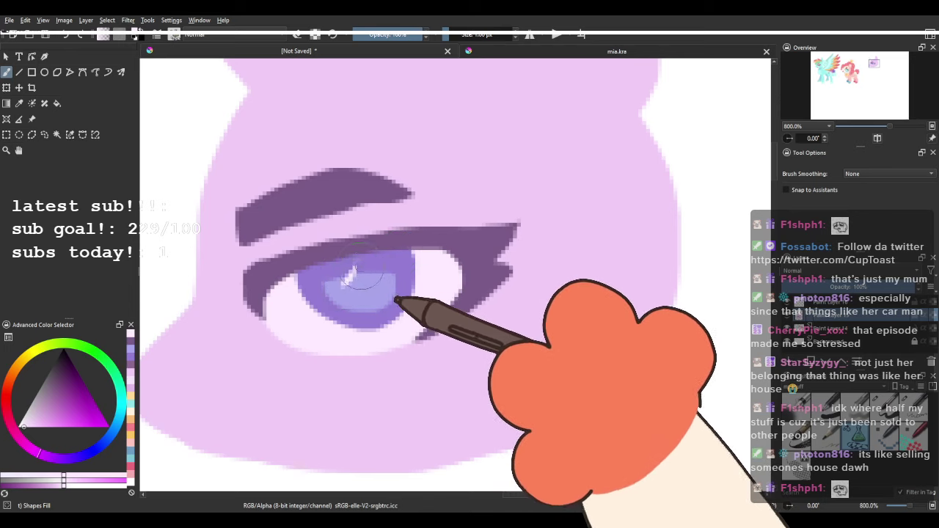
scroll(307, 237, "down", 6)
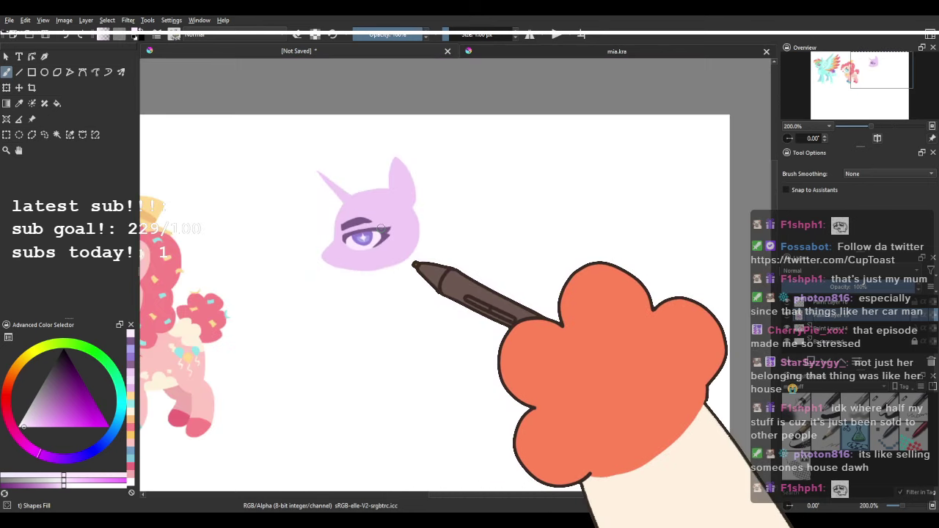
scroll(398, 214, "up", 5)
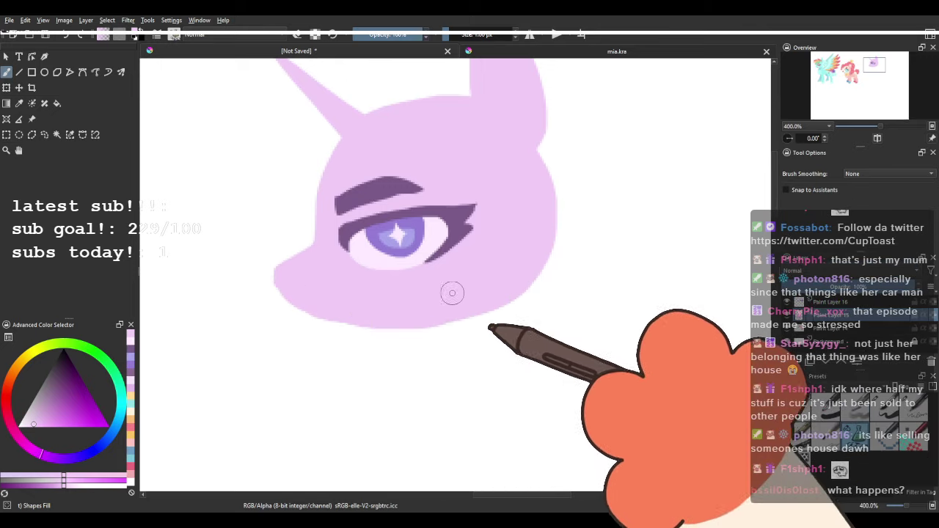
left_click_drag(350, 199, 344, 268)
left_click_drag(379, 332, 328, 268)
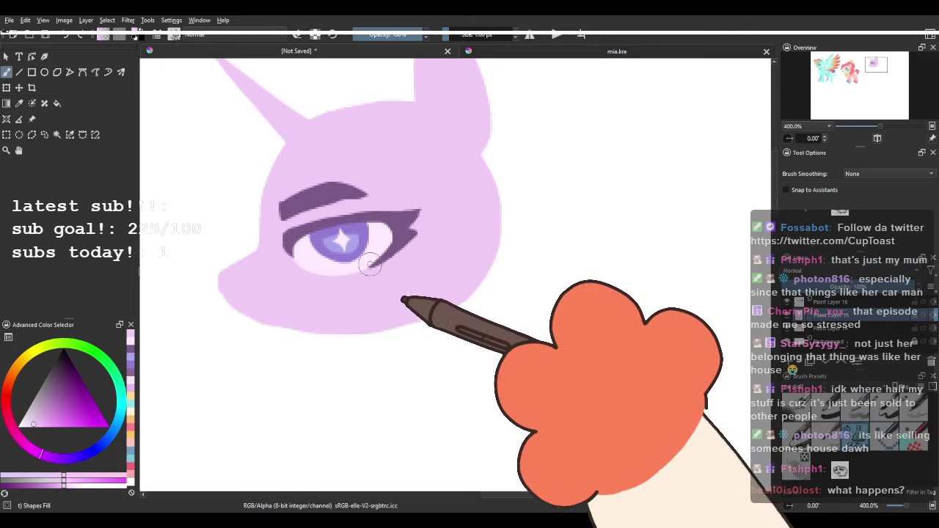
Sample the iris's blue-violet and try a small mouth mark at the front of the muzzle.
left_click(363, 227, "ctrl")
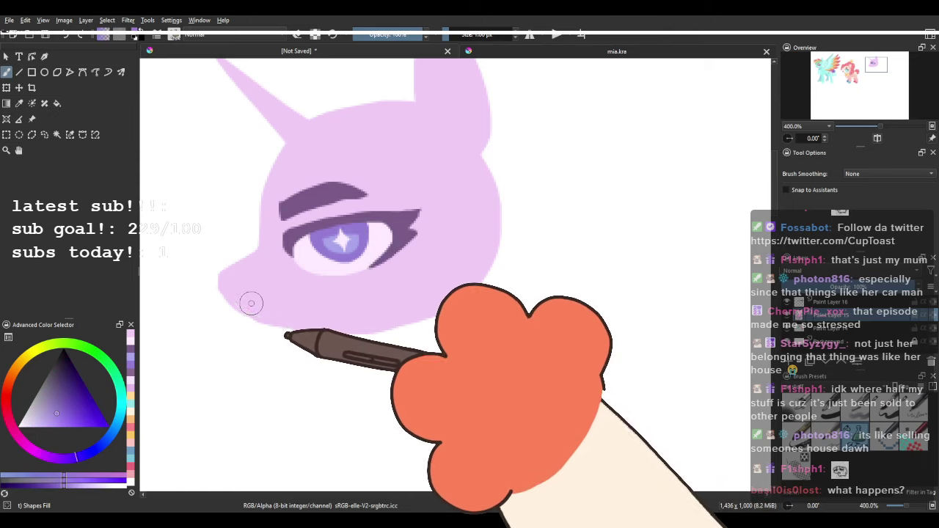
left_click_drag(252, 305, 264, 312)
key("ctrl+z")
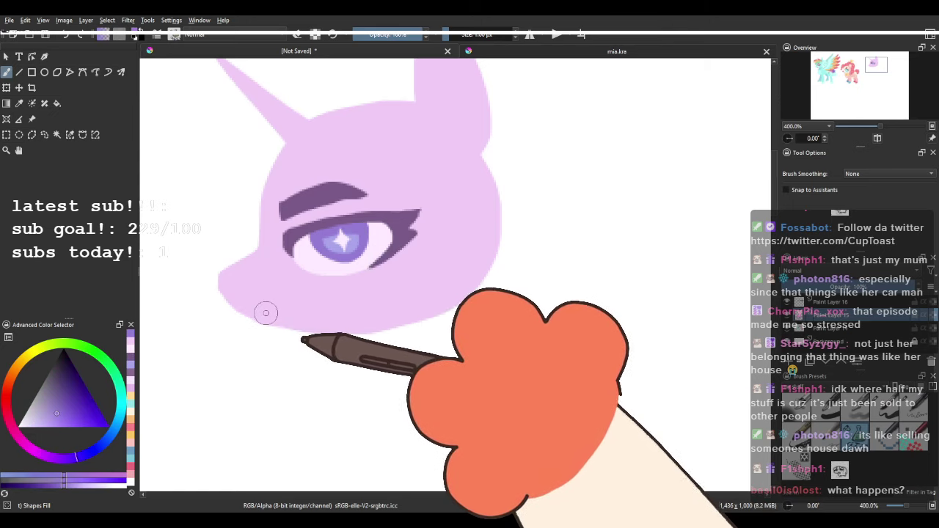
Examine the unicorn's head from afar and up close beside the finished clown pony.
left_click_drag(304, 328, 347, 388)
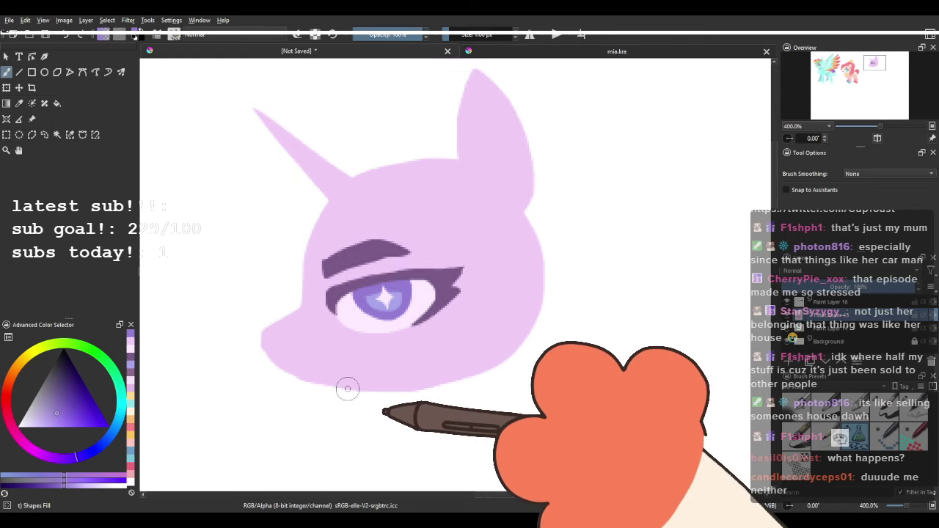
scroll(348, 324, "down", 2)
left_click_drag(344, 308, 420, 258)
scroll(361, 247, "down", 2)
scroll(370, 274, "down", 2)
scroll(441, 240, "up", 6)
scroll(419, 259, "down", 3)
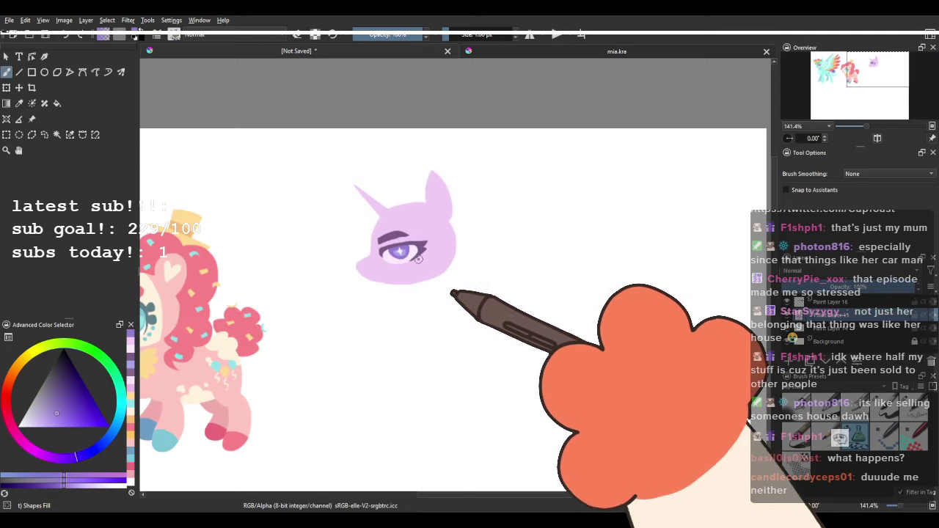
key("plus")
key("plus")
key("plus")
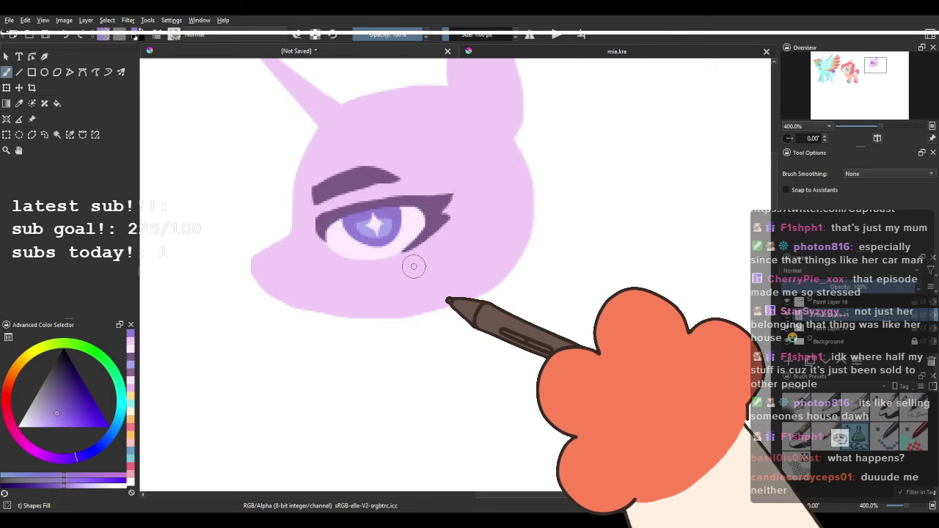
Try a short horizontal blue-violet mouth stroke on the lower muzzle.
mouse_move(334, 278)
left_mouse_down()
mouse_move(336, 298)
mouse_move(311, 307)
left_mouse_up()
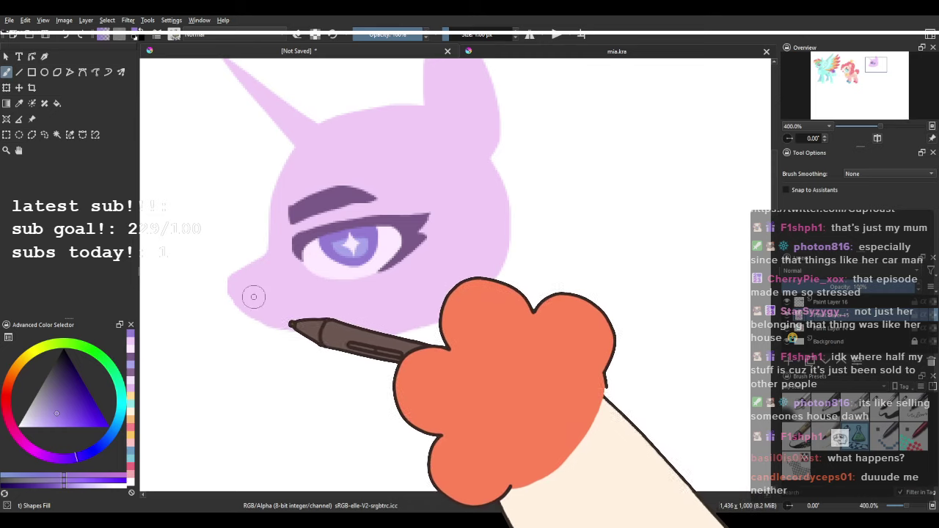
left_click_drag(290, 322, 327, 320)
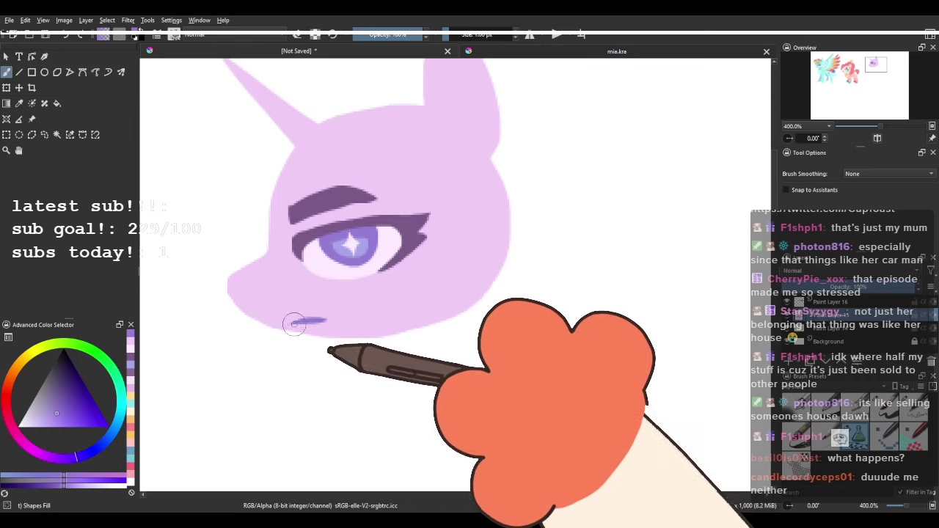
key("ctrl+z")
Sample the near-white of the eye and try a pale patch over the muzzle with alpha preserved.
left_click(326, 260, "ctrl")
left_click(315, 35)
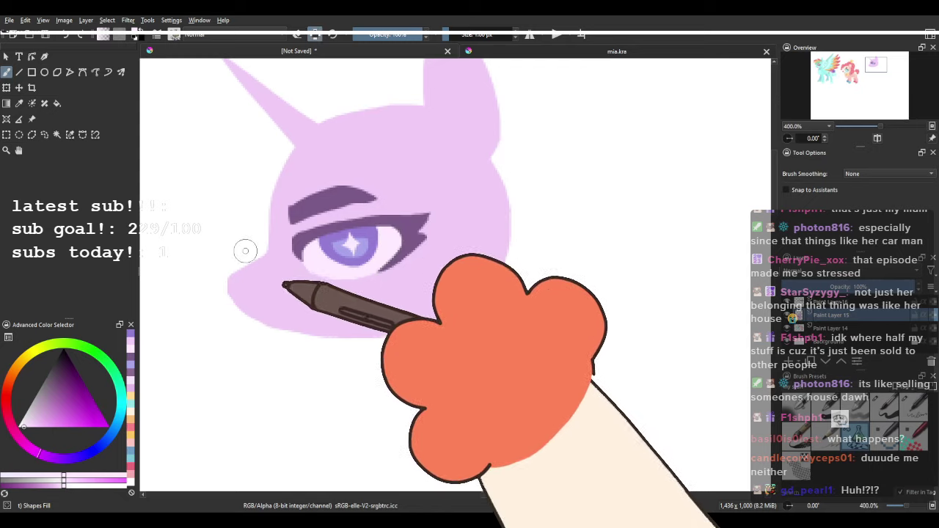
left_click_drag(245, 250, 162, 340)
key("ctrl+z")
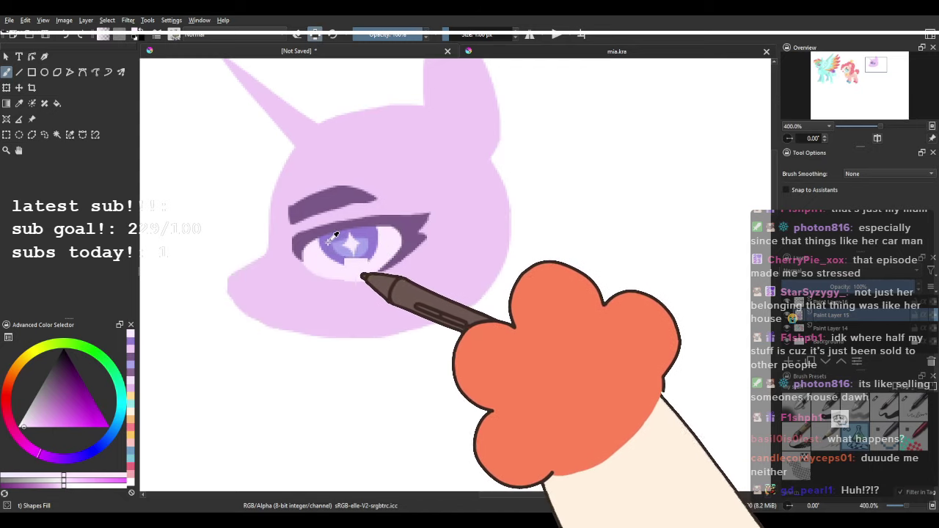
Sample the iris's blue-violet, paint a curved smile along the lower muzzle and check the face in a mirrored view.
left_click(335, 238, "ctrl")
mouse_move(269, 317)
left_mouse_down()
mouse_move(327, 327)
mouse_move(281, 328)
left_mouse_up()
key("ctrl+z")
key("ctrl+z")
left_click(876, 140)
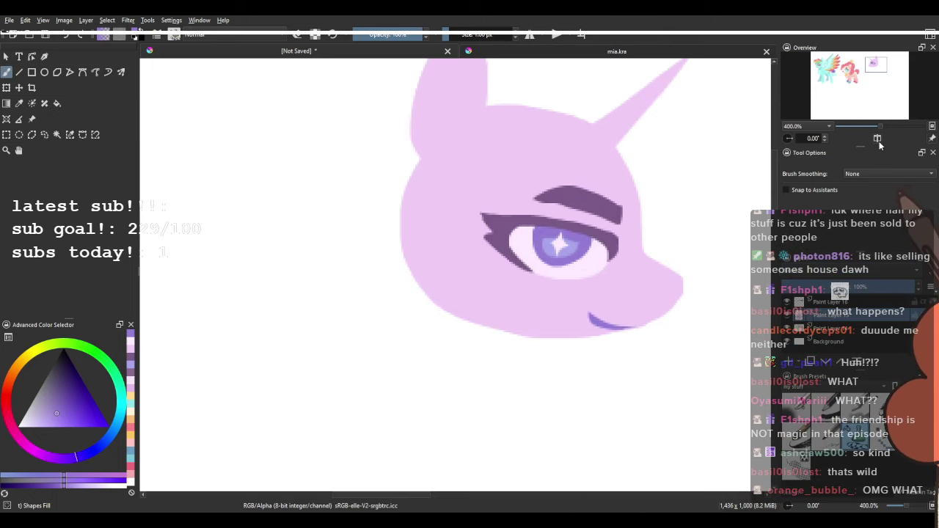
left_click(878, 138)
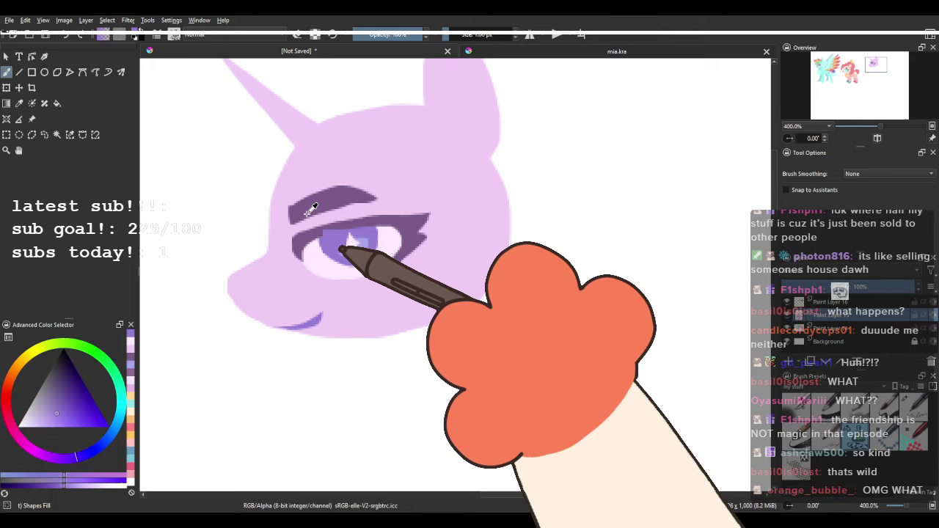
Sample the eyebrow's dark purple and paint a small separate hair tuft at the eyebrow's inner end.
left_click(306, 212, "ctrl")
left_click_drag(286, 218, 284, 205)
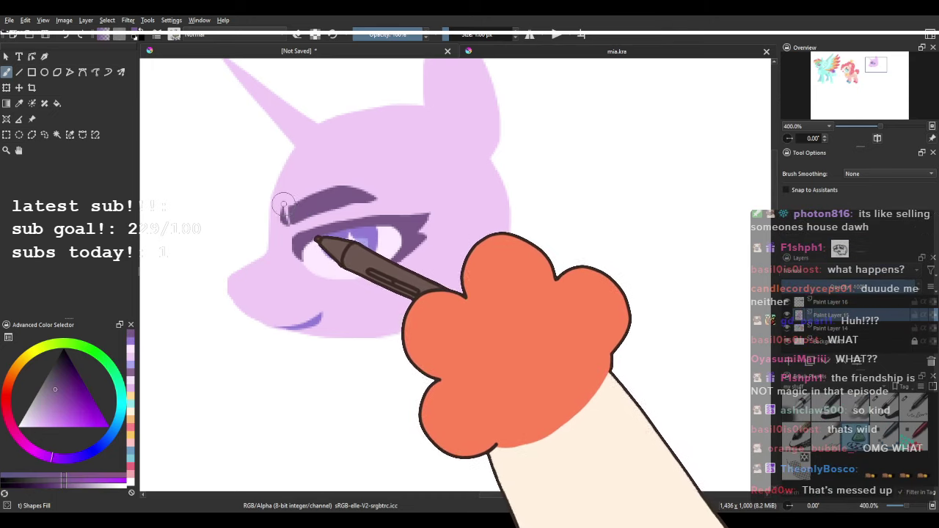
left_click_drag(433, 214, 417, 319)
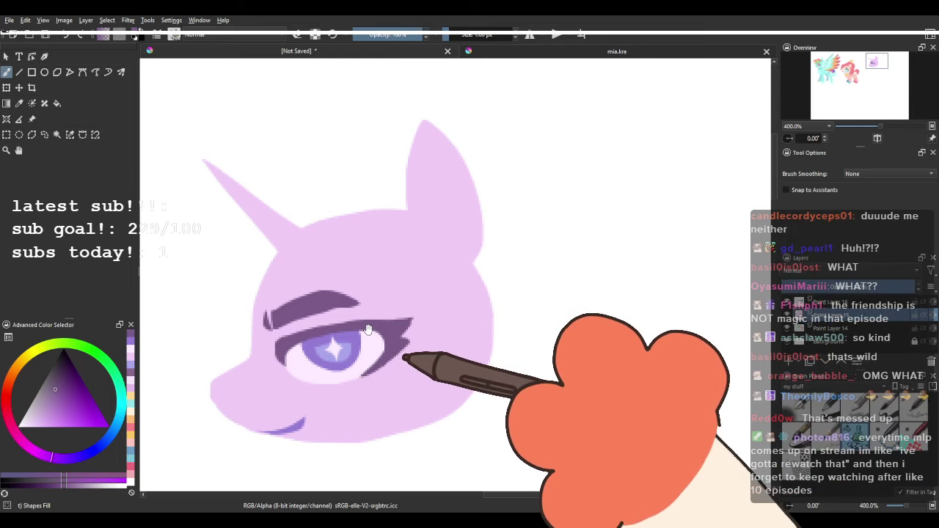
left_click_drag(371, 335, 368, 264)
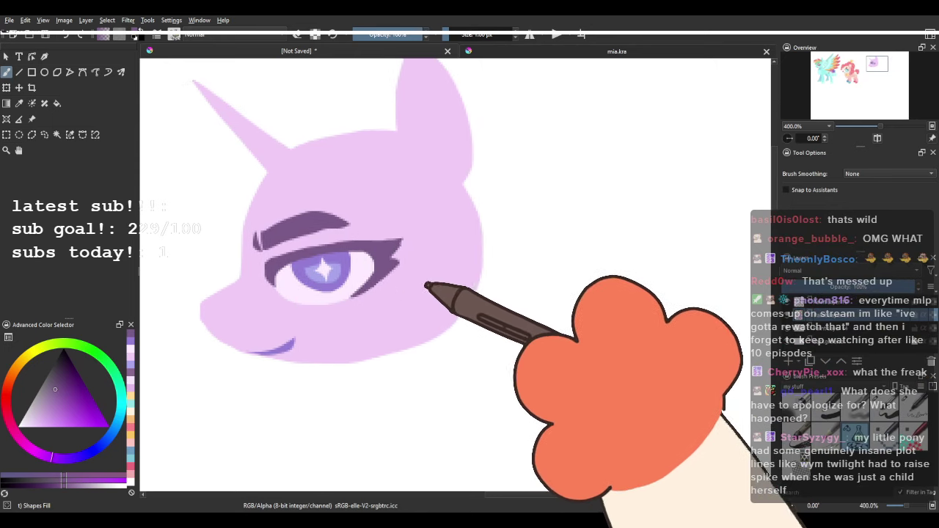
Sample the near-white of the eye and try a pale highlight on the eyelid between the brow and lash line.
left_click(366, 265, "ctrl")
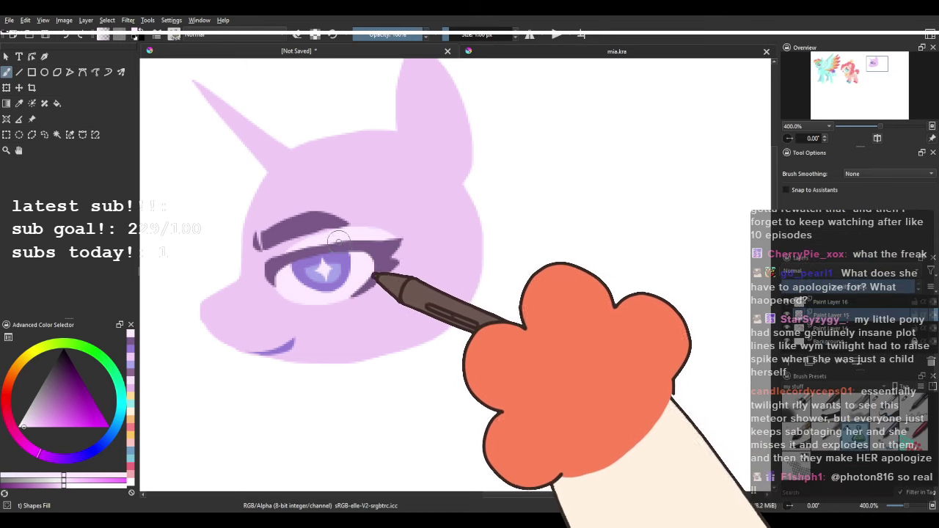
scroll(467, 250, "down", 3)
scroll(445, 255, "up", 3)
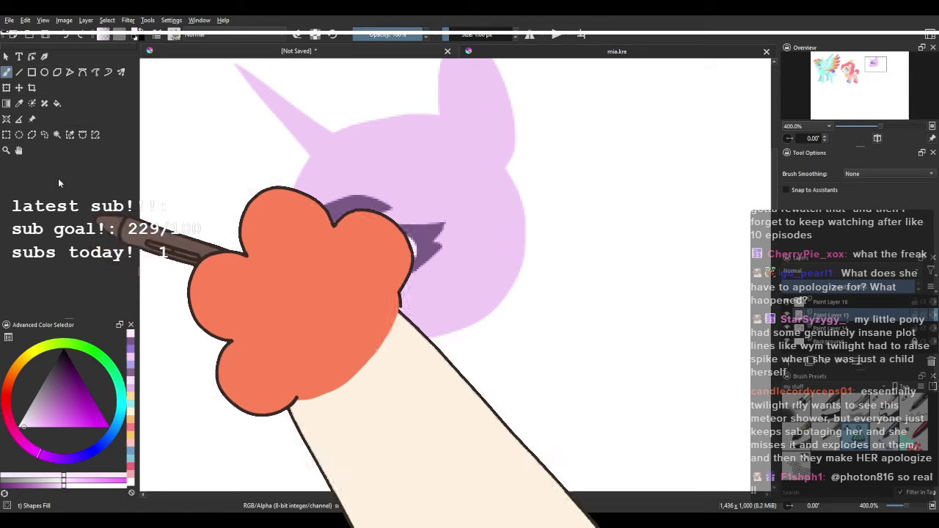
Select the eyebrow and upper lash line with a freehand outline and try to move them slightly down on Paint Layer 15.
left_click(48, 136)
scroll(323, 262, "down", 3)
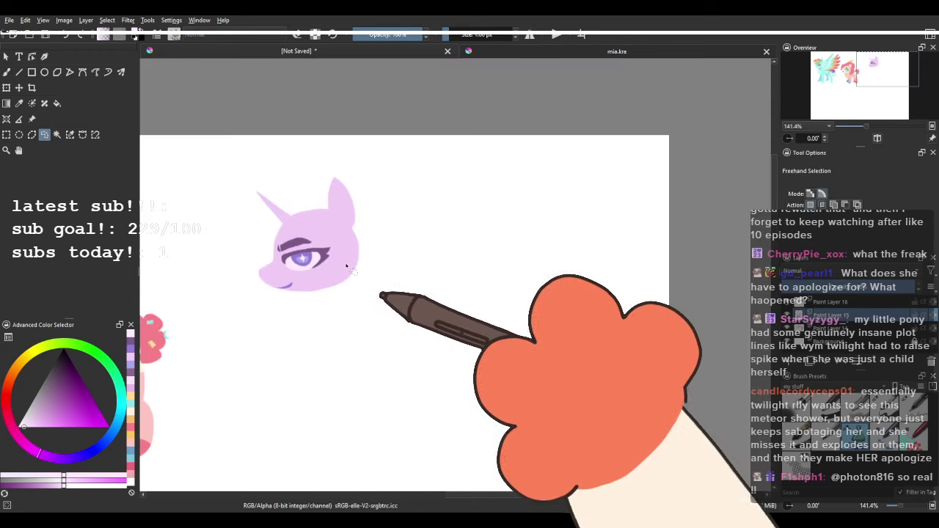
scroll(279, 257, "up", 5)
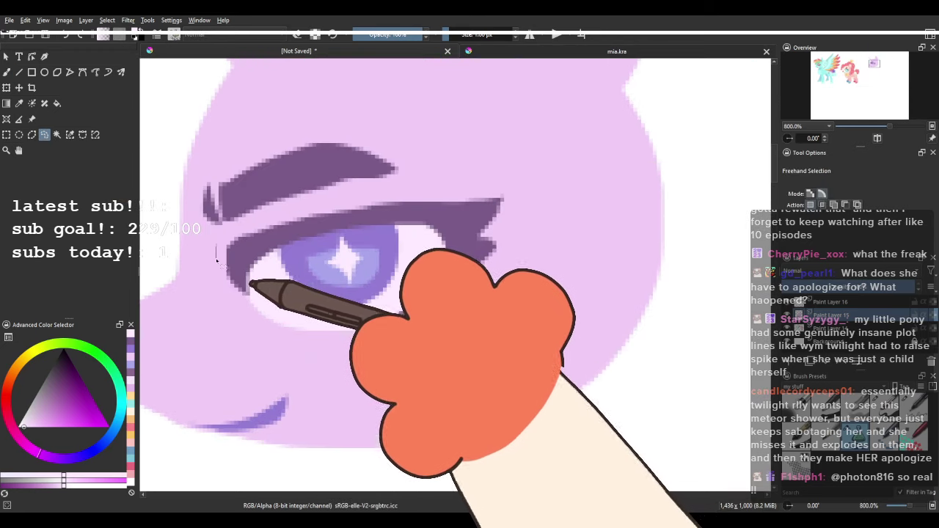
mouse_move(216, 247)
left_mouse_down()
mouse_move(247, 312)
mouse_move(262, 262)
mouse_move(284, 247)
mouse_move(397, 225)
mouse_move(441, 232)
mouse_move(446, 251)
mouse_move(483, 239)
mouse_move(520, 194)
mouse_move(442, 103)
mouse_move(249, 135)
mouse_move(184, 174)
mouse_move(194, 219)
mouse_move(217, 253)
left_mouse_up()
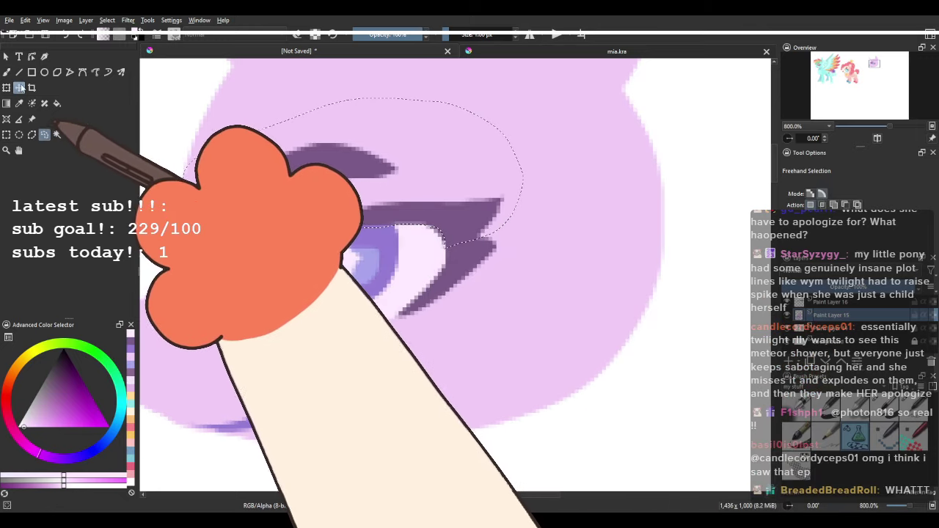
left_click(20, 87)
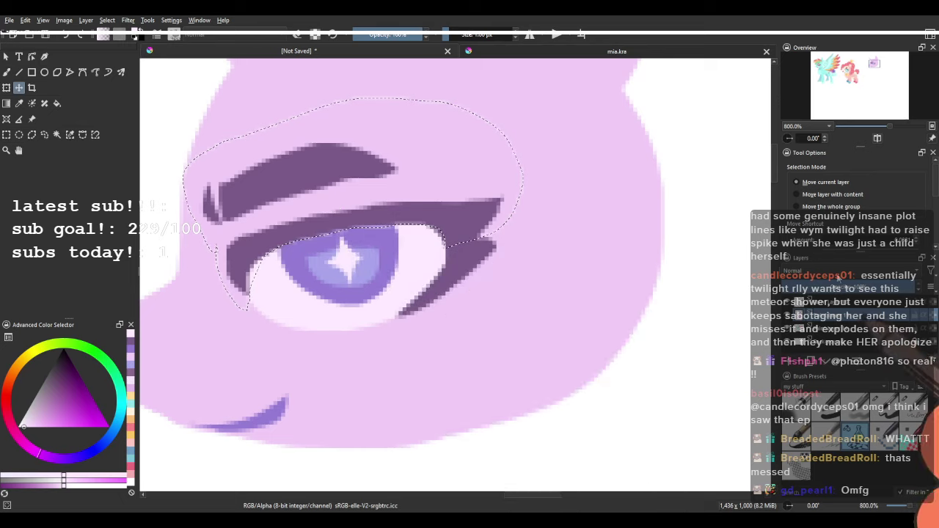
left_click_drag(538, 279, 536, 287)
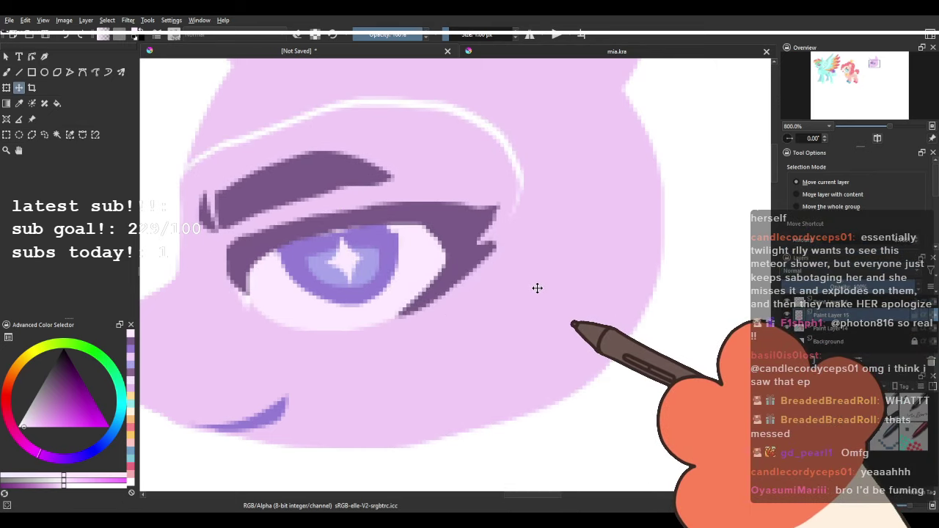
key("ctrl+z")
Try moving the selected area slightly on Paint Layer 16 and clear the selection.
left_click(848, 302)
left_click_drag(503, 241, 501, 246)
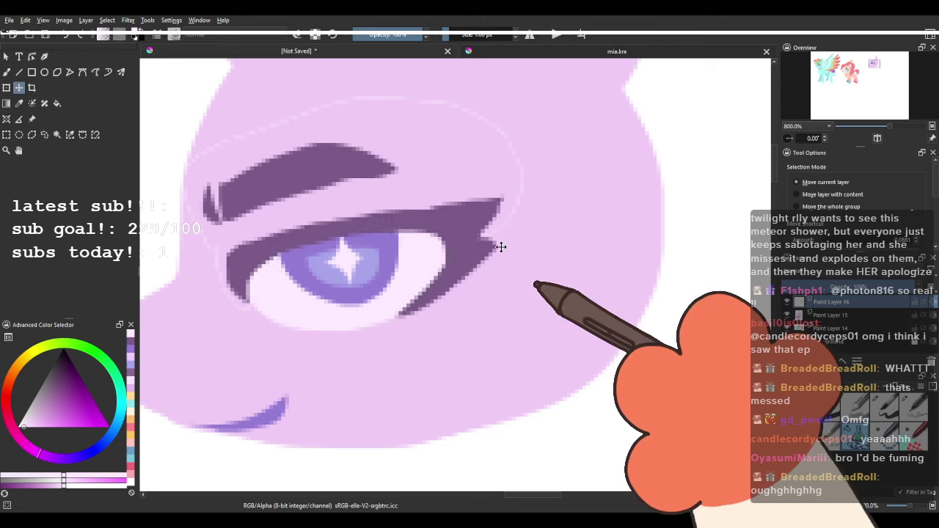
scroll(501, 252, "down", 2)
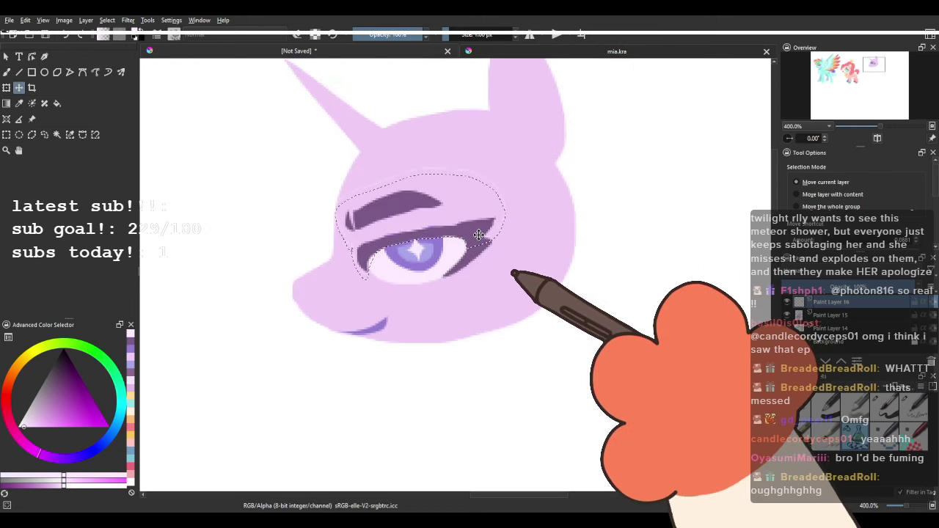
left_click(45, 134)
left_click(452, 170)
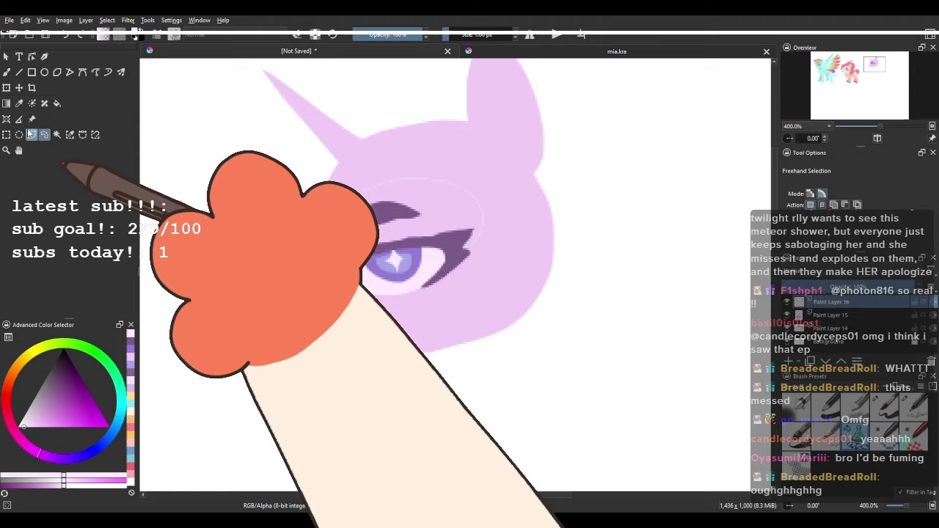
On Paint Layer 15, brush over the faint outline around the eyebrow and eye with the head's sampled light purple.
left_click(7, 72)
scroll(564, 238, "up", 1)
left_click(853, 315)
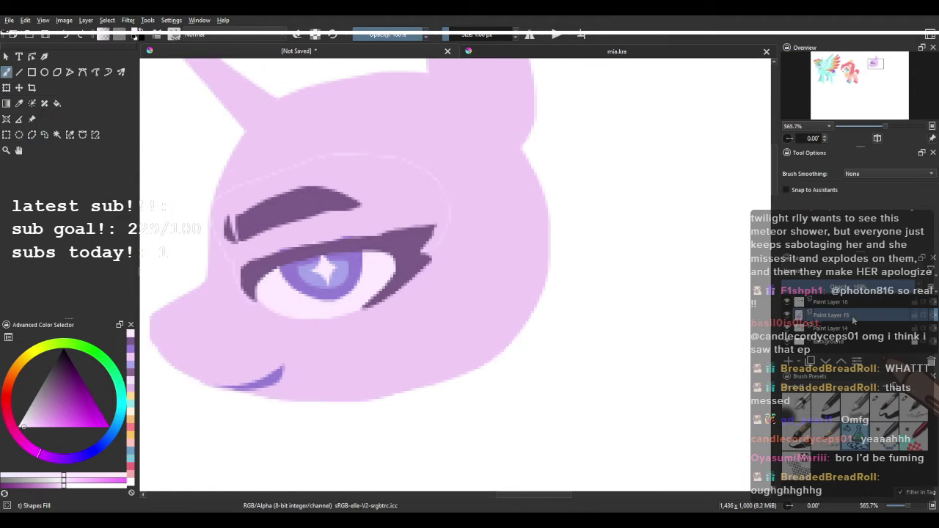
left_click_drag(336, 299, 367, 345)
left_click(393, 175, "ctrl")
left_click_drag(389, 183, 419, 160)
key("ctrl+z")
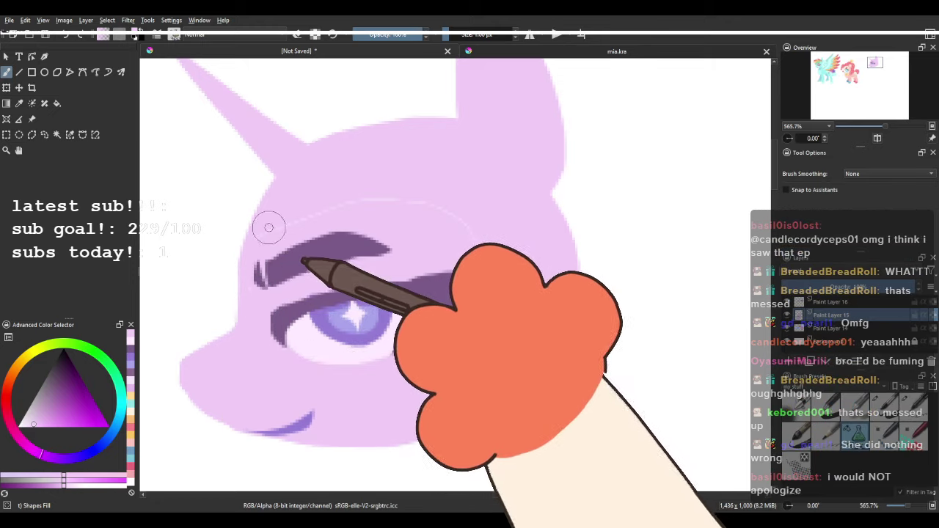
mouse_move(269, 227)
left_mouse_down()
mouse_move(371, 209)
mouse_move(434, 219)
mouse_move(447, 296)
left_mouse_up()
key("ctrl+z")
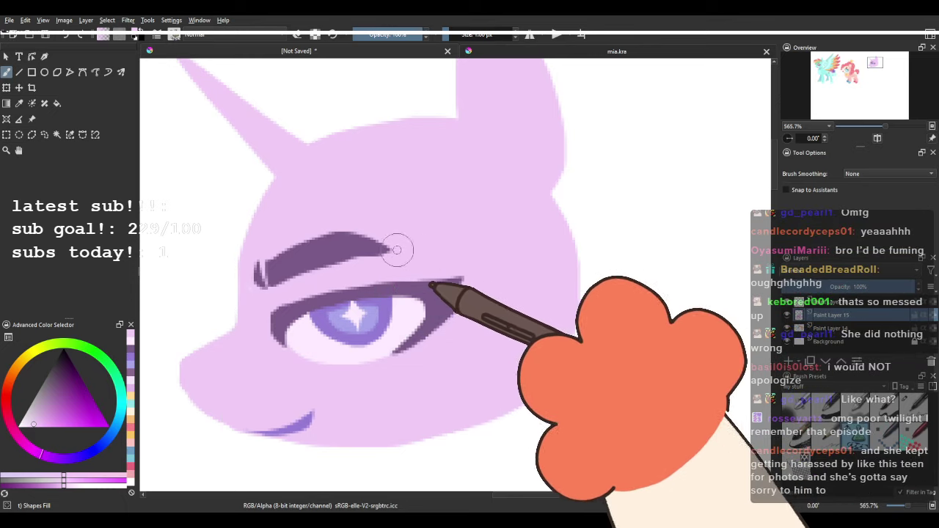
left_click_drag(391, 411, 437, 385)
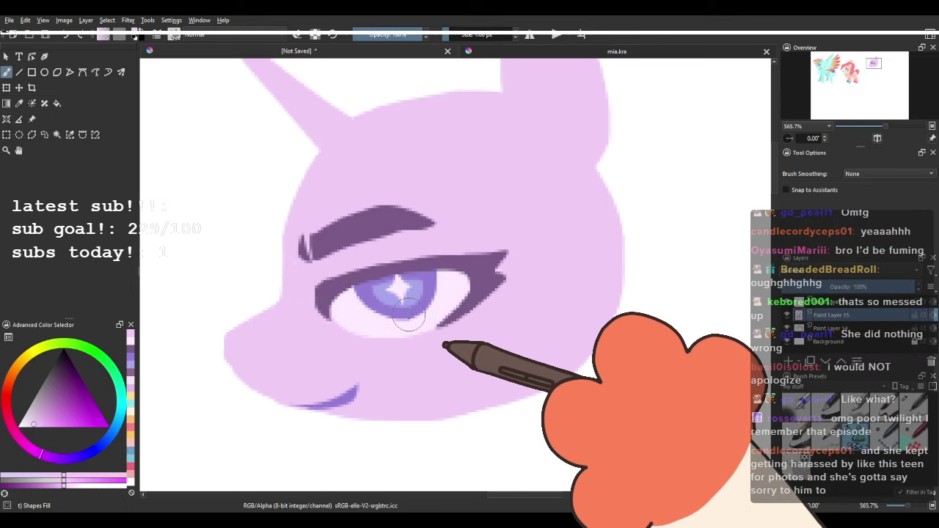
scroll(409, 318, "down", 2)
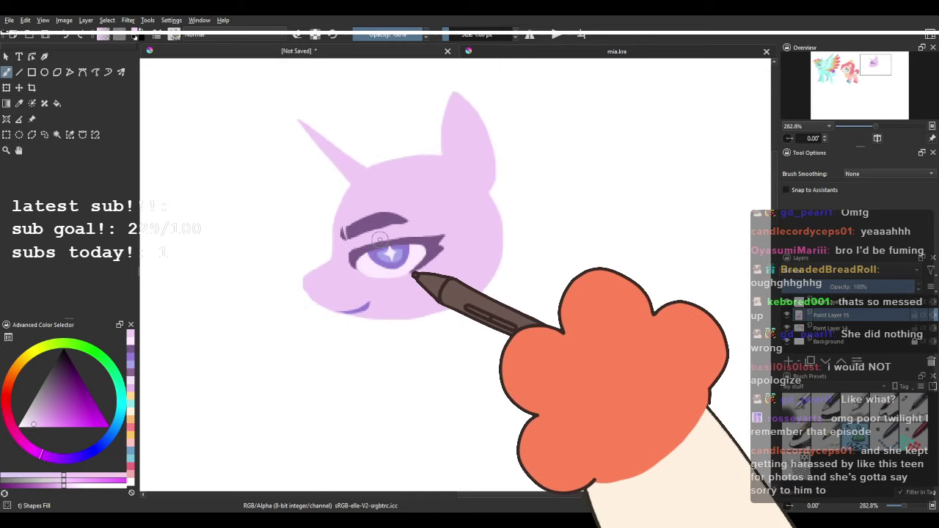
scroll(380, 234, "down", 2)
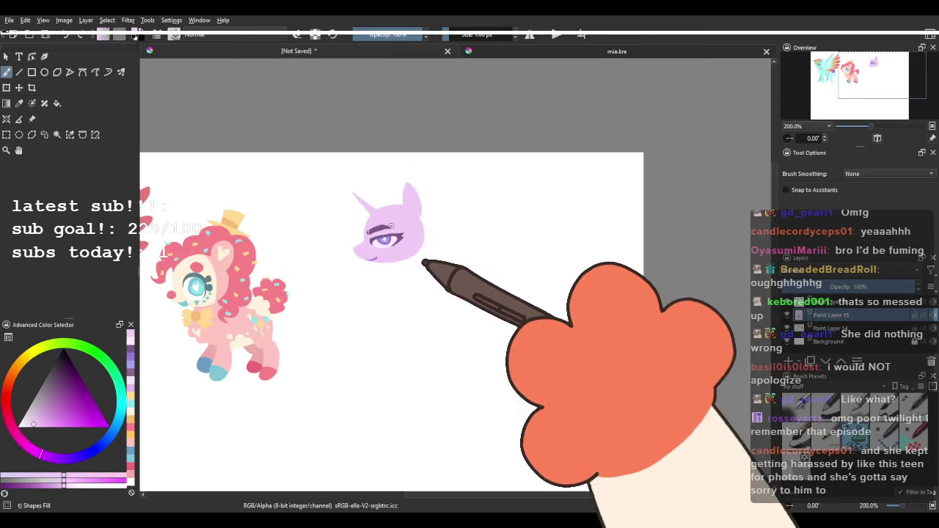
scroll(430, 269, "up", 4)
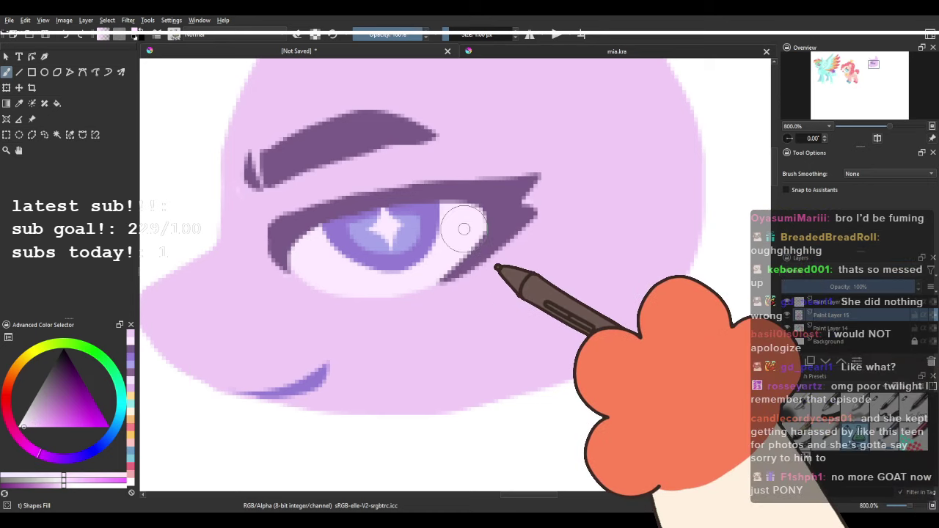
Paint a near-white highlight on the cheek below the outer corner of the unicorn's eye.
left_click_drag(463, 229, 433, 242)
left_click_drag(371, 330, 467, 273)
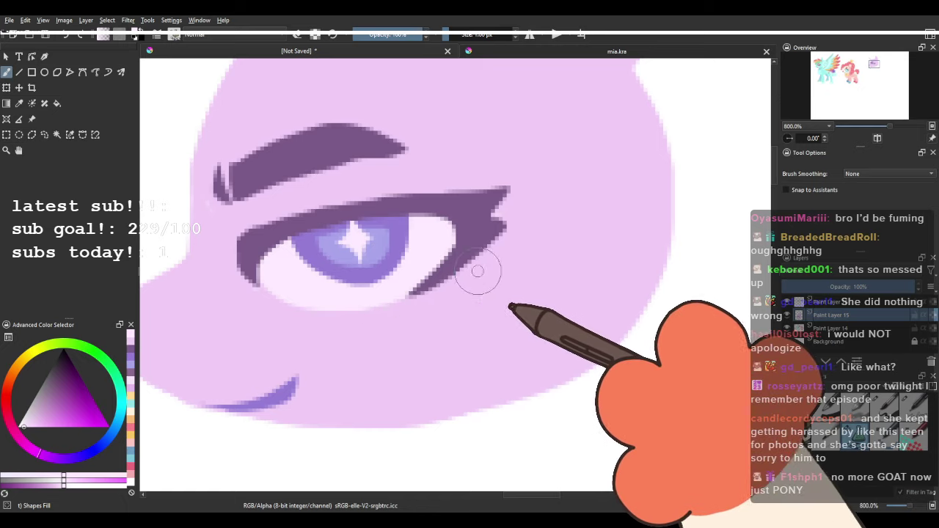
scroll(456, 235, "down", 4)
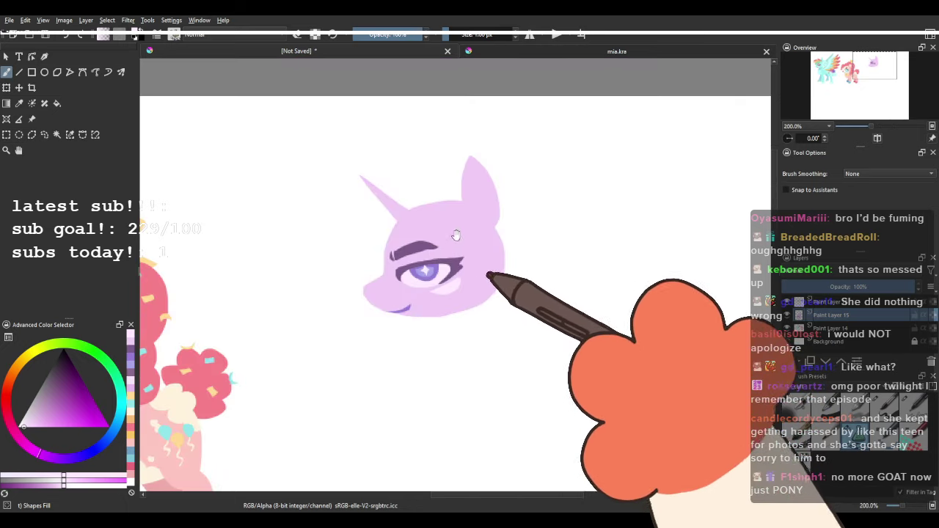
scroll(456, 235, "down", 2)
scroll(350, 193, "up", 4)
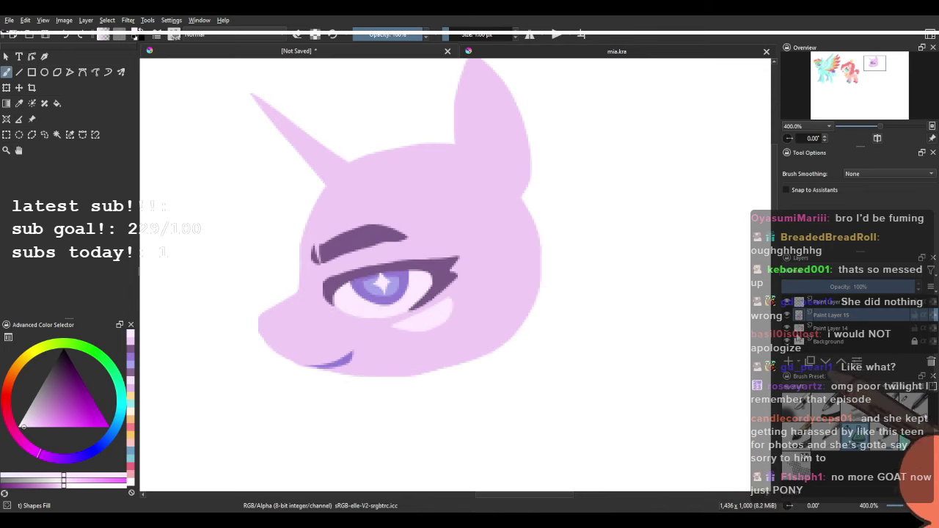
On a new layer, paint the front section of the bangs over the forehead in a more saturated purple based on the eyebrow color.
left_click(789, 361)
left_click_drag(530, 286, 544, 323, "space")
left_click(376, 276, "ctrl")
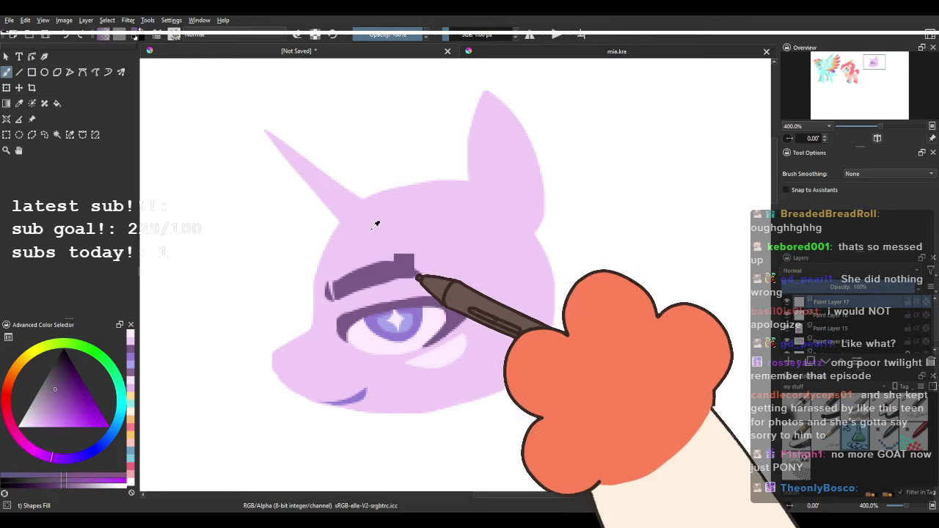
left_click(64, 407)
left_click(67, 403)
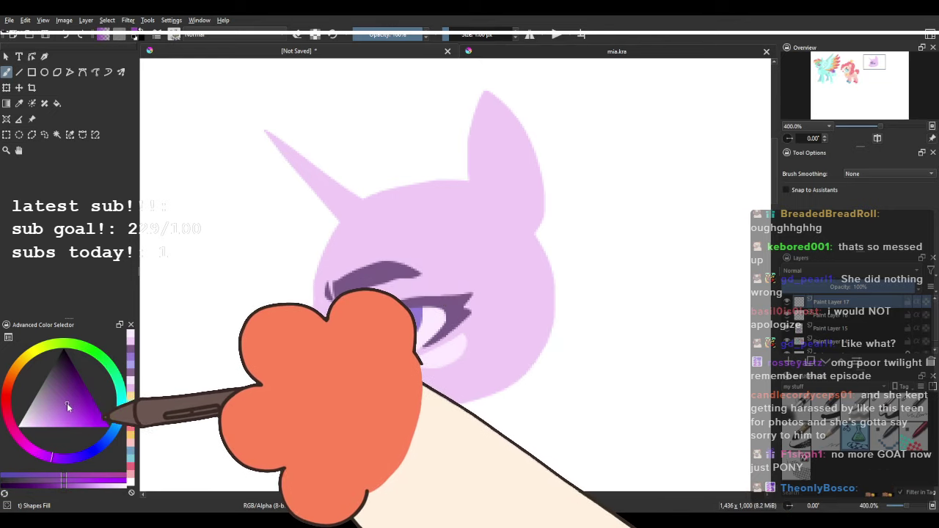
mouse_move(365, 179)
left_mouse_down()
mouse_move(339, 253)
mouse_move(409, 249)
mouse_move(484, 196)
mouse_move(413, 166)
mouse_move(337, 259)
mouse_move(422, 259)
mouse_move(433, 206)
mouse_move(474, 176)
mouse_move(329, 204)
mouse_move(357, 249)
mouse_move(444, 247)
mouse_move(475, 171)
mouse_move(409, 151)
mouse_move(340, 238)
mouse_move(402, 247)
mouse_move(418, 213)
mouse_move(479, 193)
left_mouse_up()
key("ctrl+z")
key("ctrl+z")
key("ctrl+z")
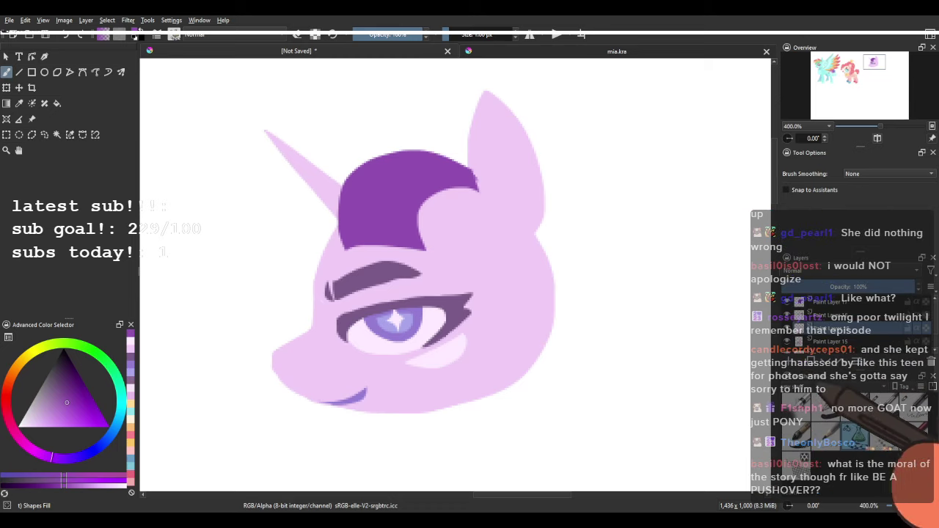
Paint the far section of the bangs on Paint Layer 18 and place that layer lower so the hair sits behind the horn.
mouse_move(365, 179)
left_mouse_down()
mouse_move(283, 249)
mouse_move(379, 183)
left_mouse_up()
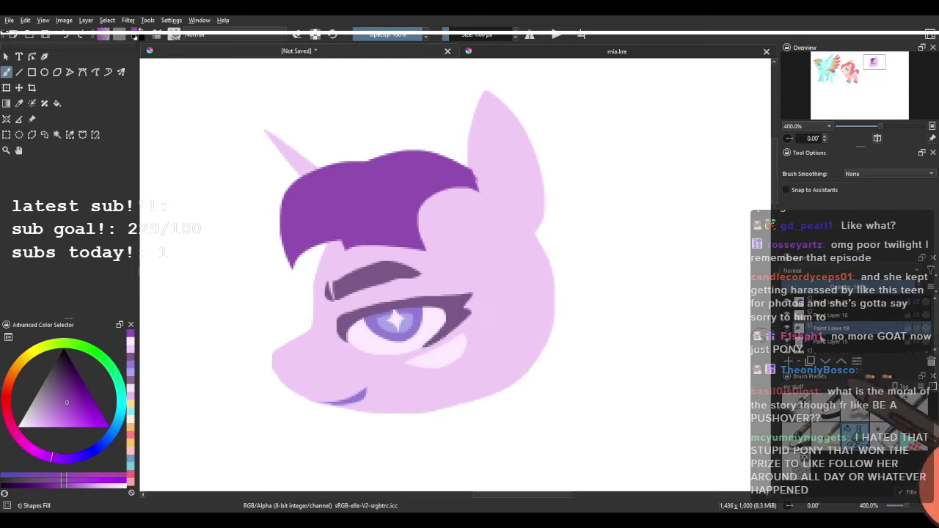
key("ctrl+z")
left_click(826, 361)
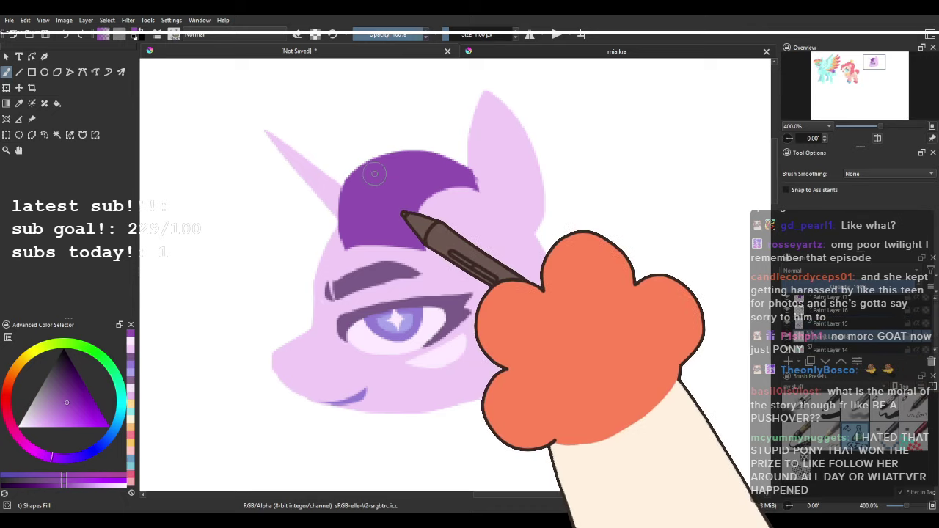
mouse_move(375, 176)
left_mouse_down()
mouse_move(333, 232)
mouse_move(386, 189)
mouse_move(440, 184)
mouse_move(427, 176)
mouse_move(345, 284)
mouse_move(445, 271)
left_mouse_up()
key("ctrl+z")
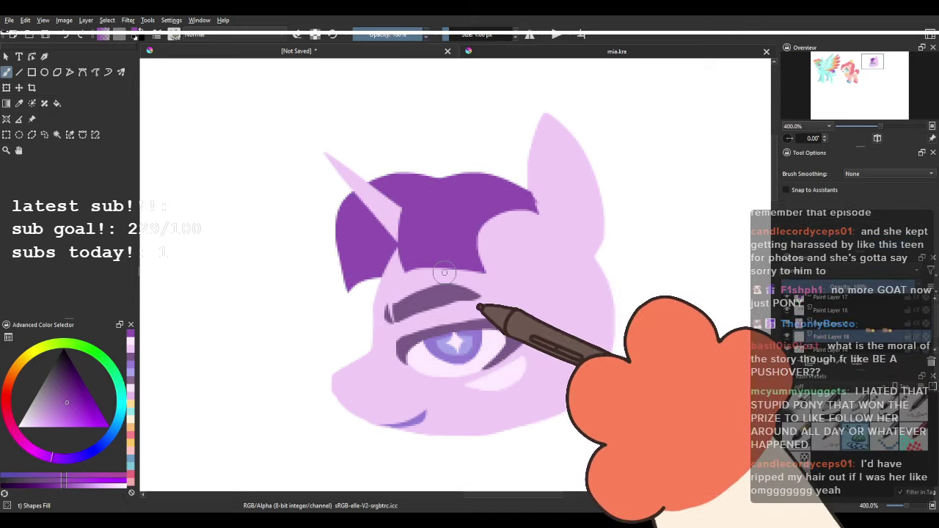
key("ctrl+z")
key("ctrl+shift+z")
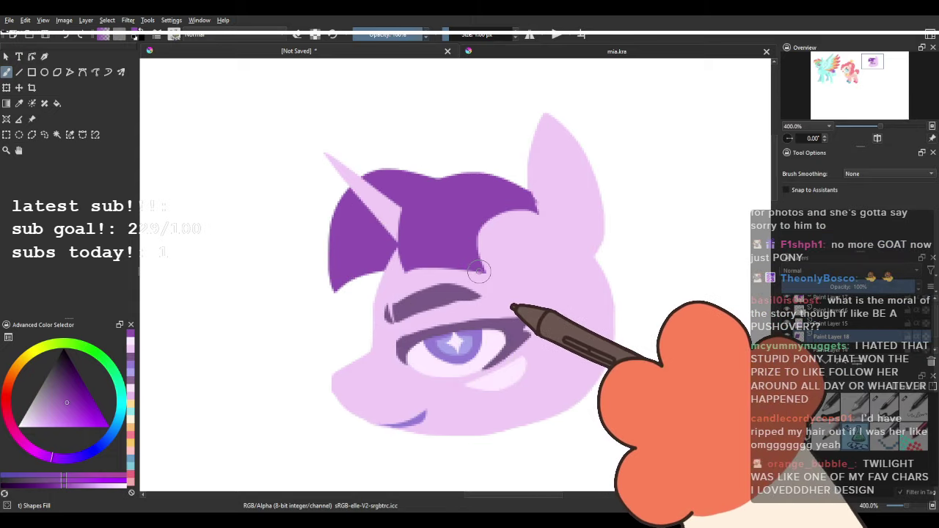
On Paint Layer 17, raise and round the crown of the front bangs between the horn and the ear.
left_click_drag(583, 307, 465, 321)
left_click(862, 301)
mouse_move(399, 193)
left_mouse_down()
mouse_move(330, 213)
mouse_move(297, 241)
left_mouse_up()
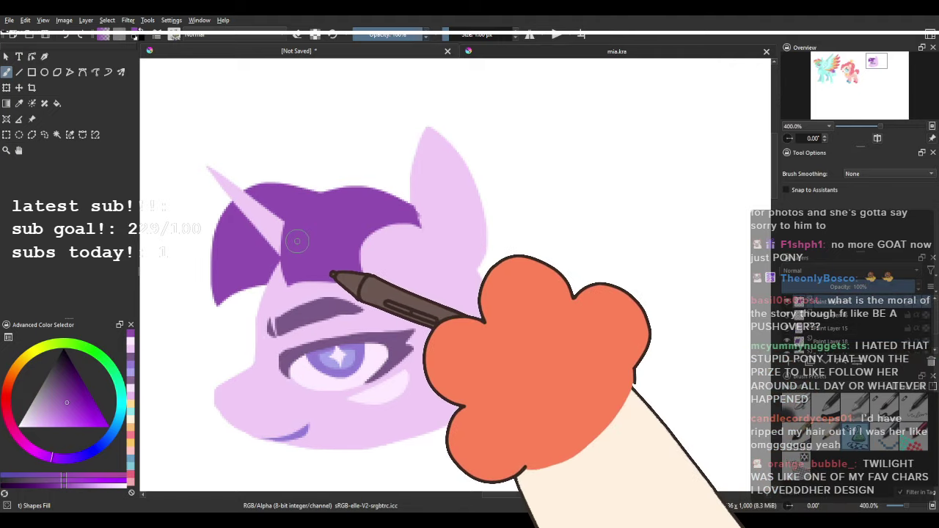
mouse_move(418, 207)
left_mouse_down()
mouse_move(365, 159)
mouse_move(310, 196)
mouse_move(292, 252)
mouse_move(285, 220)
mouse_move(340, 180)
mouse_move(408, 206)
mouse_move(298, 210)
mouse_move(310, 186)
mouse_move(381, 171)
mouse_move(407, 204)
left_mouse_up()
key("ctrl+z")
key("ctrl+z")
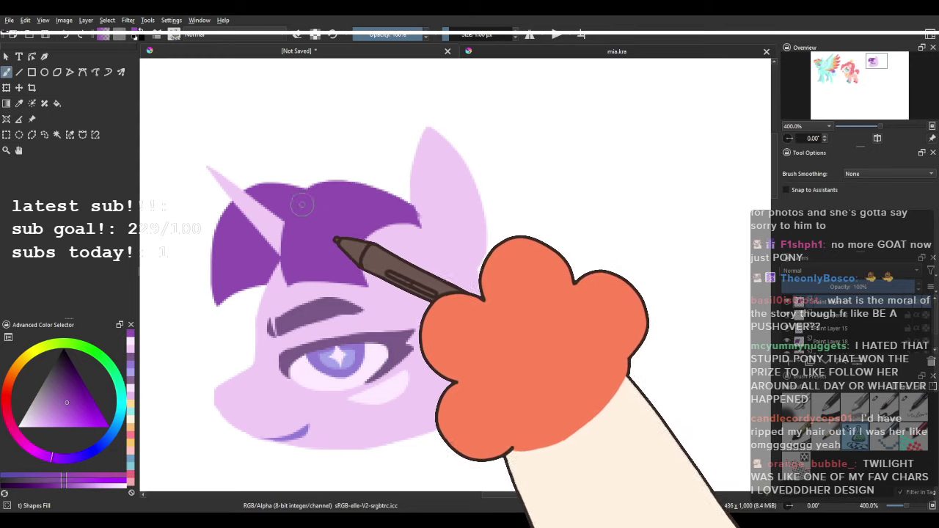
mouse_move(304, 189)
left_mouse_down()
mouse_move(342, 170)
mouse_move(416, 190)
left_mouse_up()
key("ctrl+z")
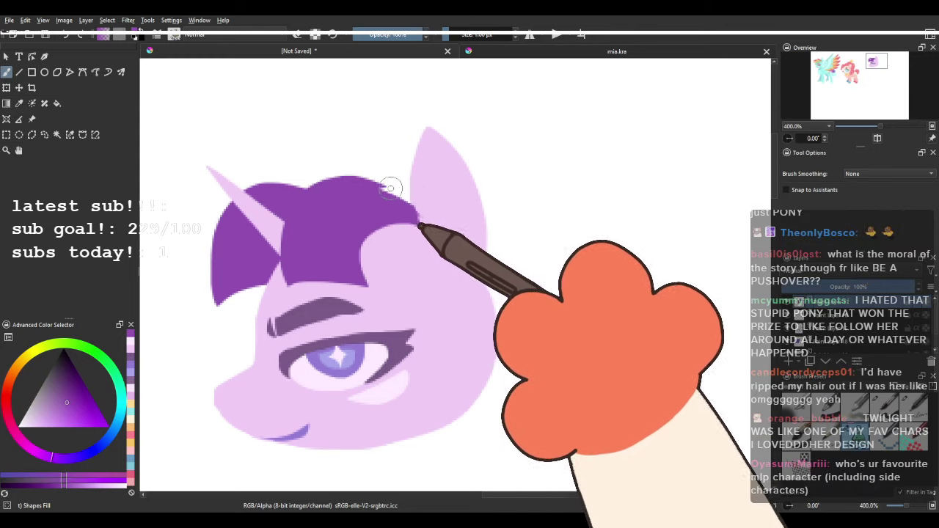
Check the head in mirrored view, smooth the bangs' edge beside the ear, and restore the normal view.
key("m")
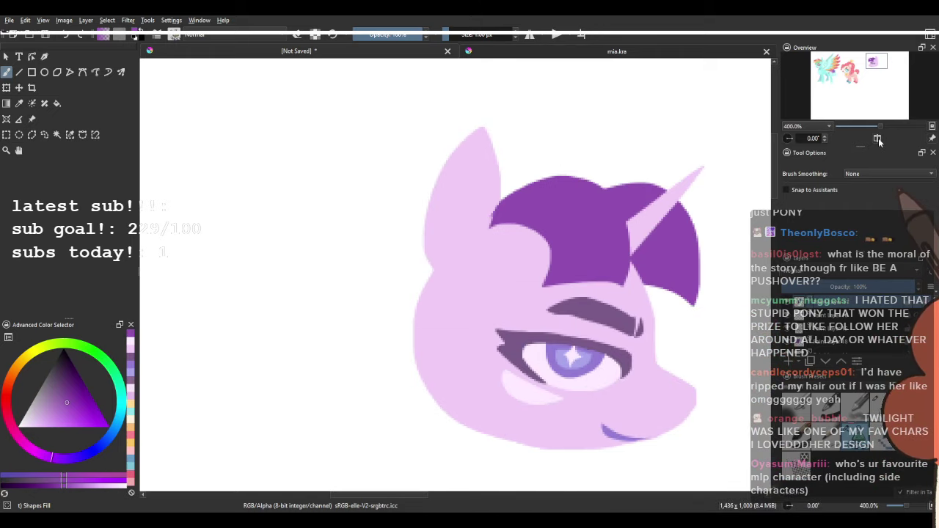
left_click_drag(326, 226, 320, 226)
left_click_drag(341, 270, 278, 278)
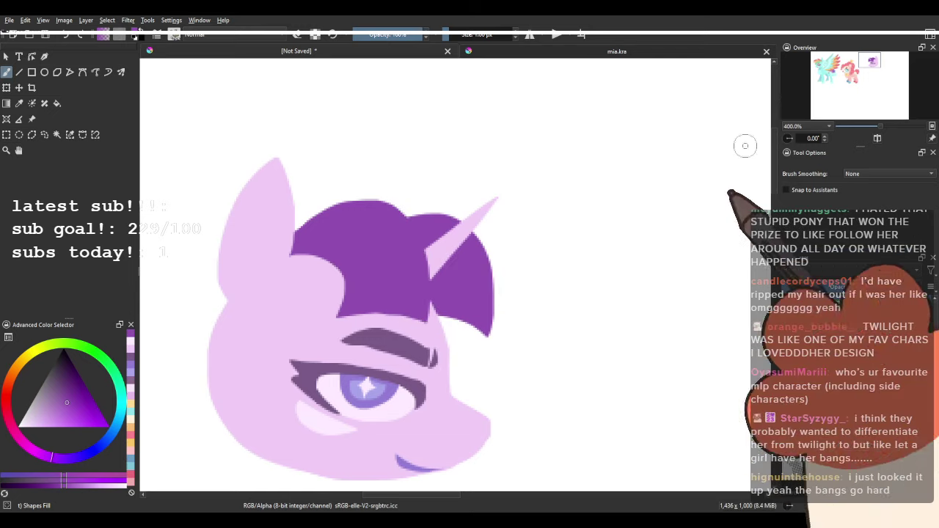
left_click(877, 139)
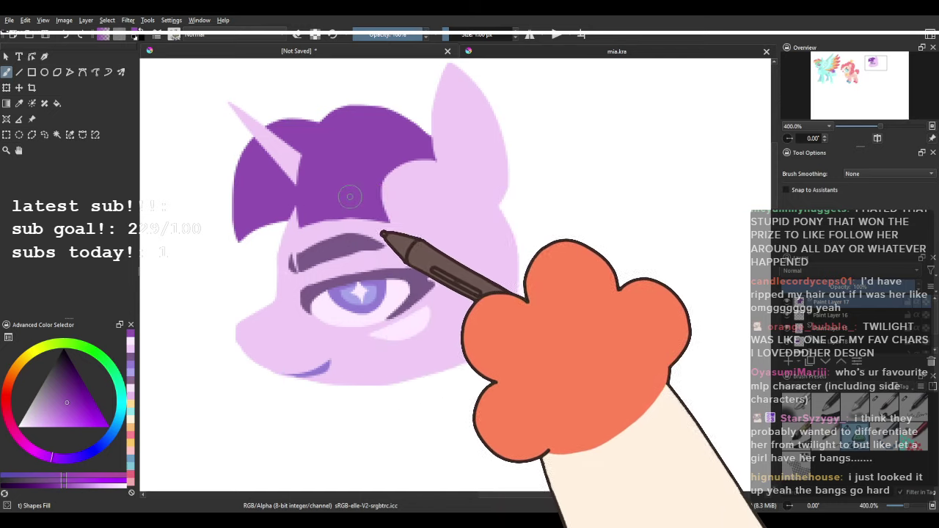
Erase small pointed notches into the lower edges of both the front and far bangs.
key("e")
left_click_drag(316, 225, 338, 222)
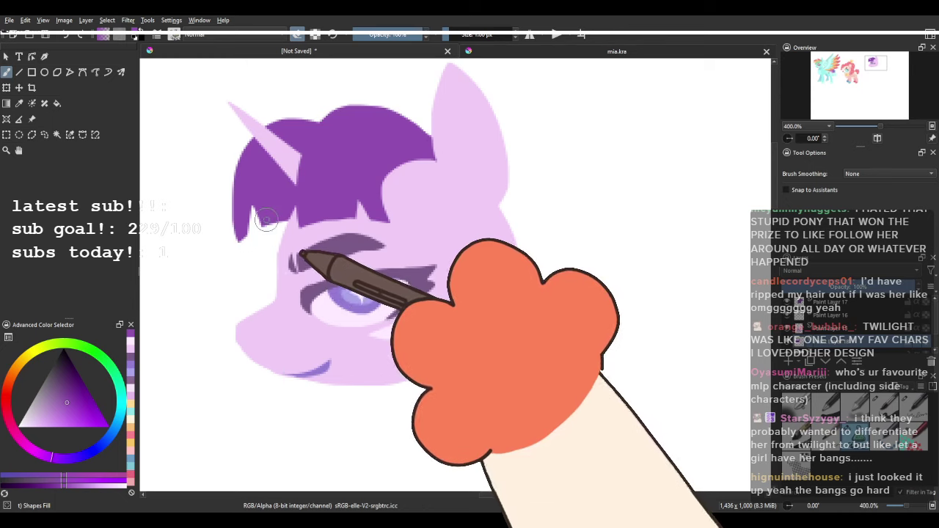
scroll(367, 198, "down", 6)
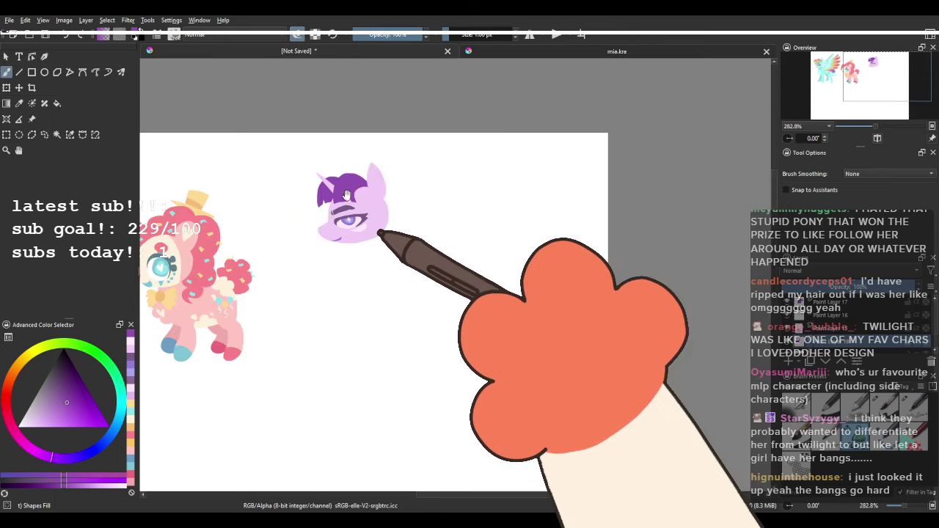
scroll(375, 189, "up", 3)
scroll(375, 189, "up", 3)
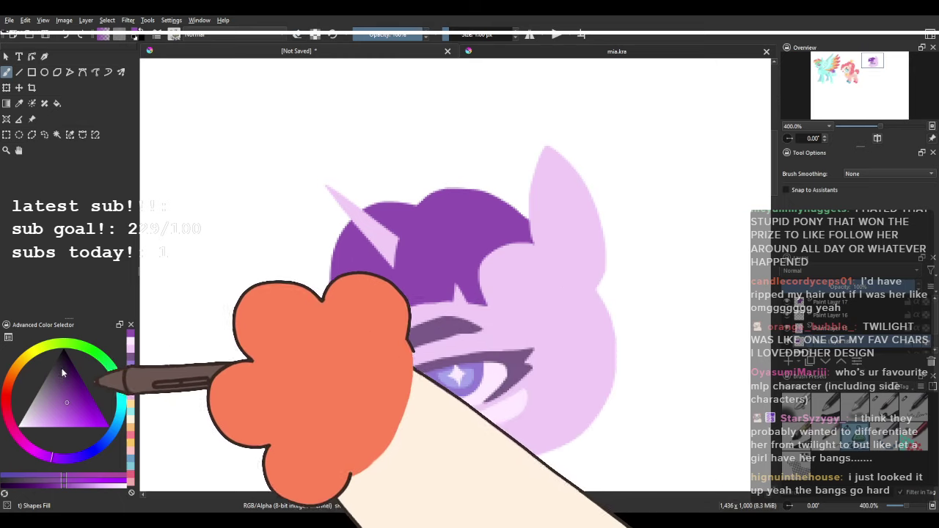
Recolor the far section of the bangs behind the horn with a darker, bluer purple on Paint Layer 18.
left_click(71, 398)
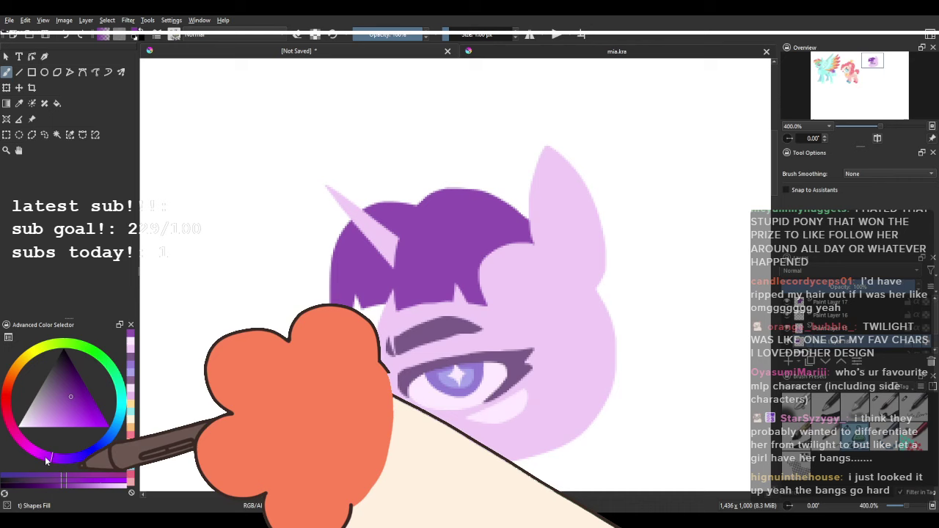
left_click_drag(45, 457, 61, 459)
left_click_drag(300, 348, 505, 208)
left_click_drag(614, 230, 507, 145)
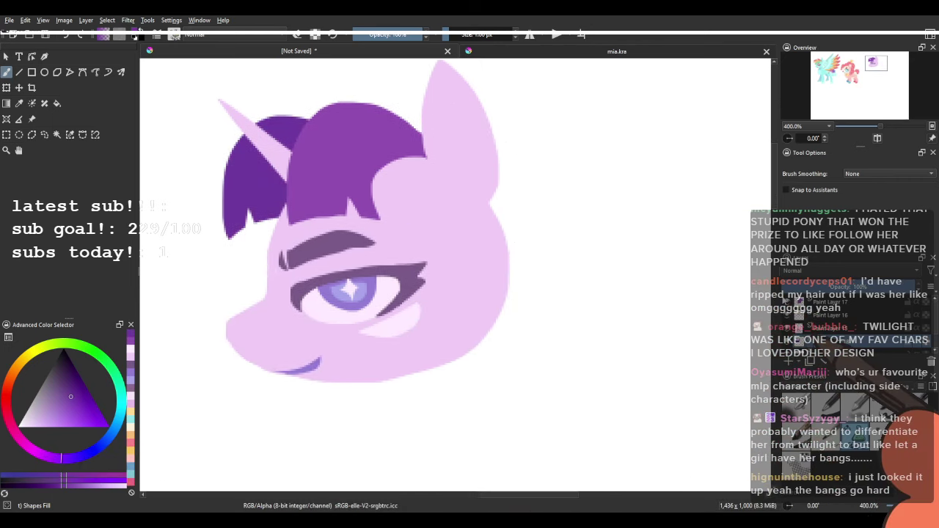
Lock the transparency of Paint Layer 17 and paint the ear side of the front bangs dark purple.
left_click(925, 303)
left_click_drag(385, 154, 370, 205)
mouse_move(405, 173)
left_mouse_down()
mouse_move(312, 274)
mouse_move(440, 226)
left_mouse_up()
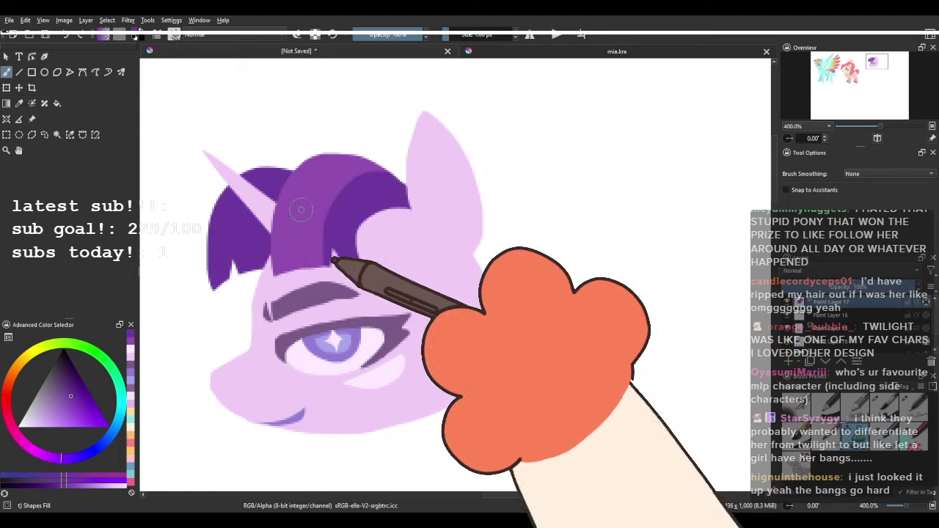
mouse_move(320, 250)
left_mouse_down()
mouse_move(278, 253)
mouse_move(264, 229)
left_mouse_up()
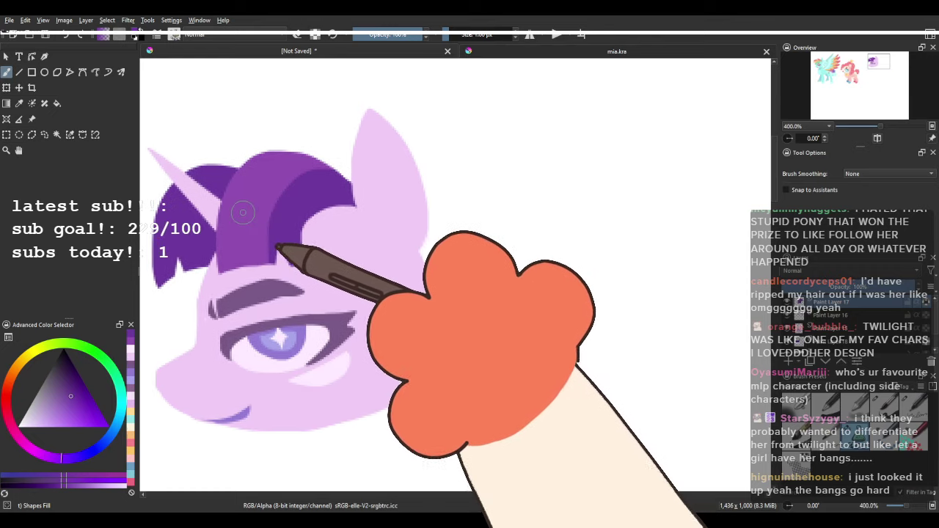
Choose a light blue and paint a curved stripe between the two purples of the front bangs.
left_click(114, 426)
left_click(64, 415)
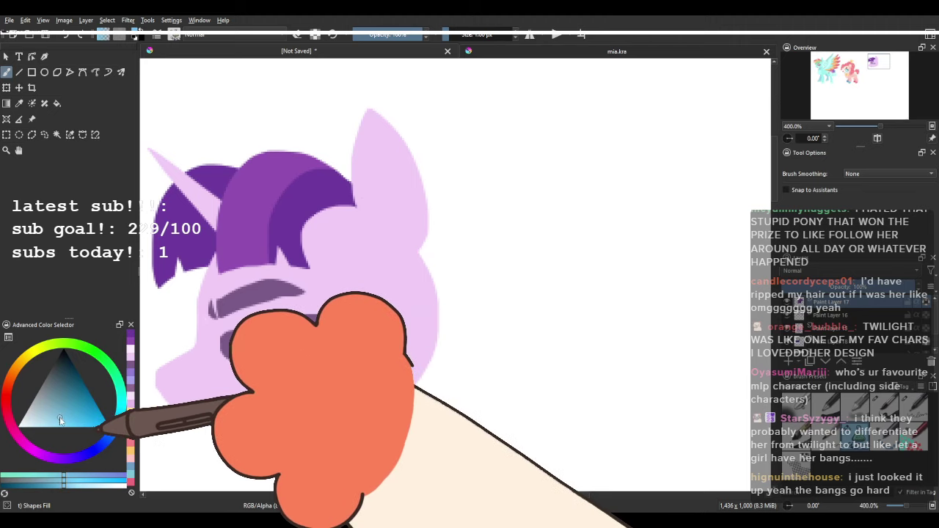
mouse_move(330, 161)
left_mouse_down()
mouse_move(245, 215)
mouse_move(274, 275)
mouse_move(367, 169)
left_mouse_up()
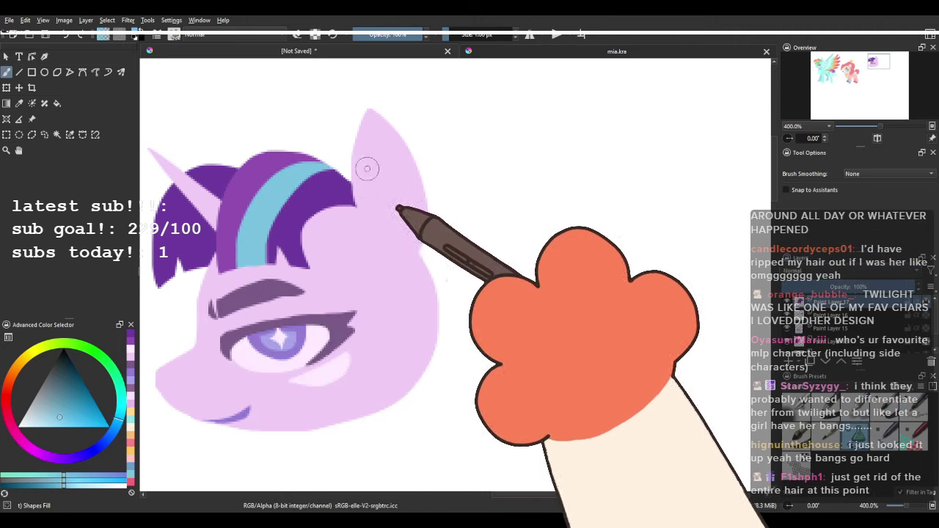
Rework the curve and width of the light blue stripe in the front bangs, undoing the strokes that make it too wide.
mouse_move(289, 231)
left_mouse_down()
mouse_move(358, 225)
mouse_move(328, 254)
left_mouse_up()
mouse_move(314, 183)
left_mouse_down()
mouse_move(290, 243)
mouse_move(295, 250)
left_mouse_up()
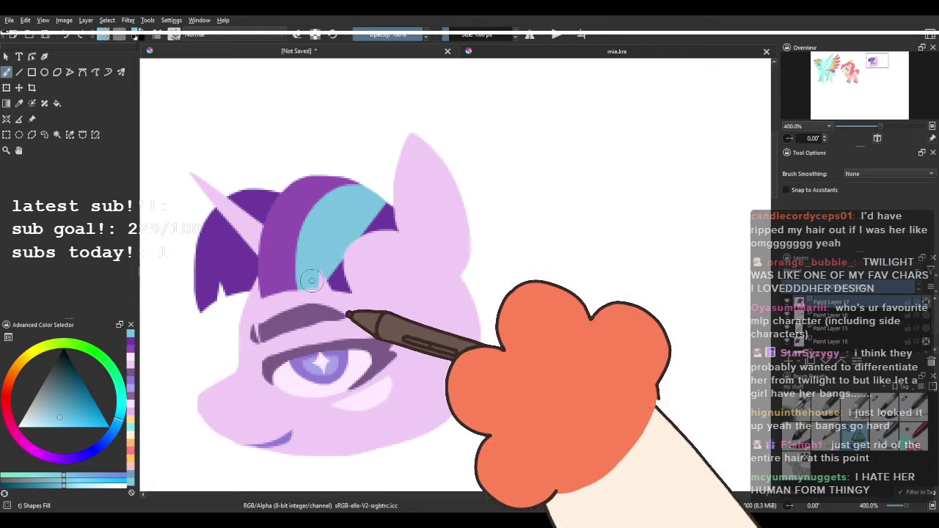
mouse_move(312, 281)
left_mouse_down()
mouse_move(405, 210)
mouse_move(298, 314)
left_mouse_up()
key("ctrl+z")
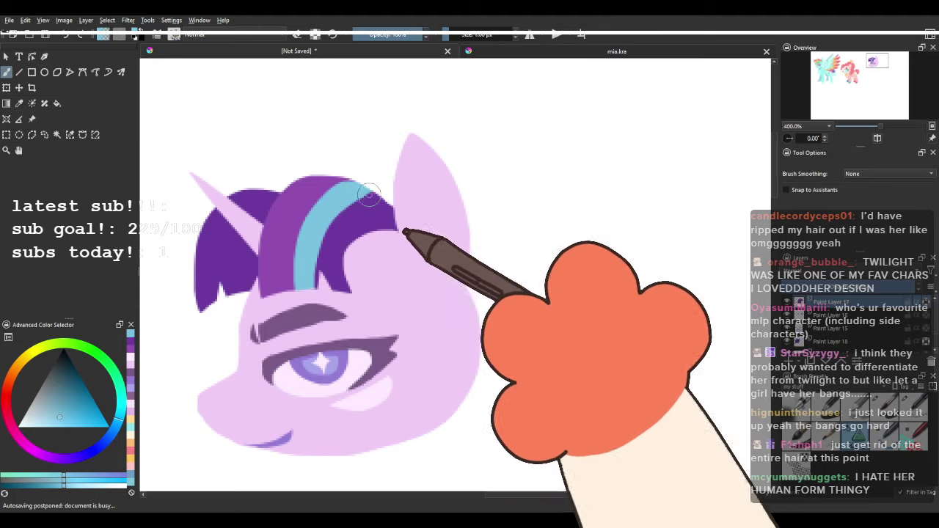
left_click_drag(301, 264, 333, 189)
mouse_move(318, 292)
left_mouse_down()
mouse_move(353, 201)
mouse_move(406, 203)
left_mouse_up()
key("ctrl+z")
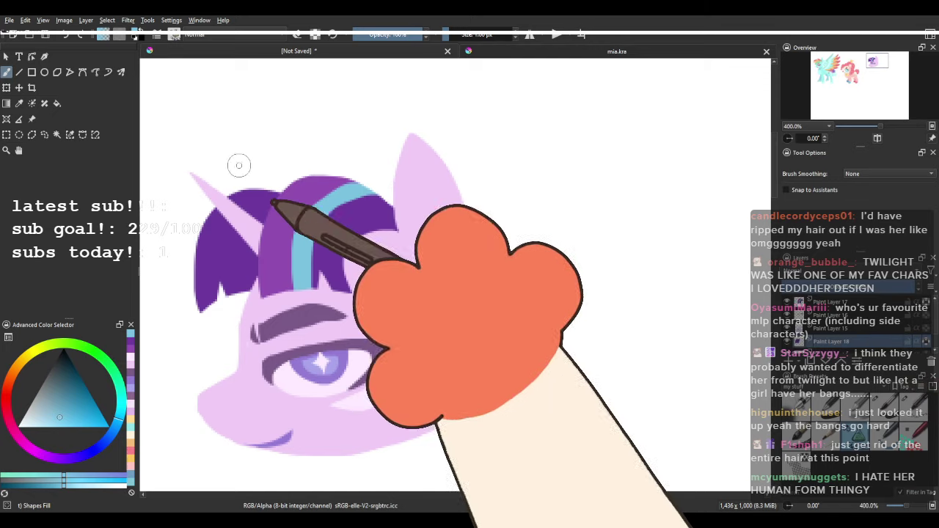
On Paint Layer 18, paint a matching light blue stripe along the upper edge of the far bangs.
mouse_move(266, 178)
left_mouse_down()
mouse_move(227, 302)
mouse_move(307, 189)
left_mouse_up()
key("ctrl+z")
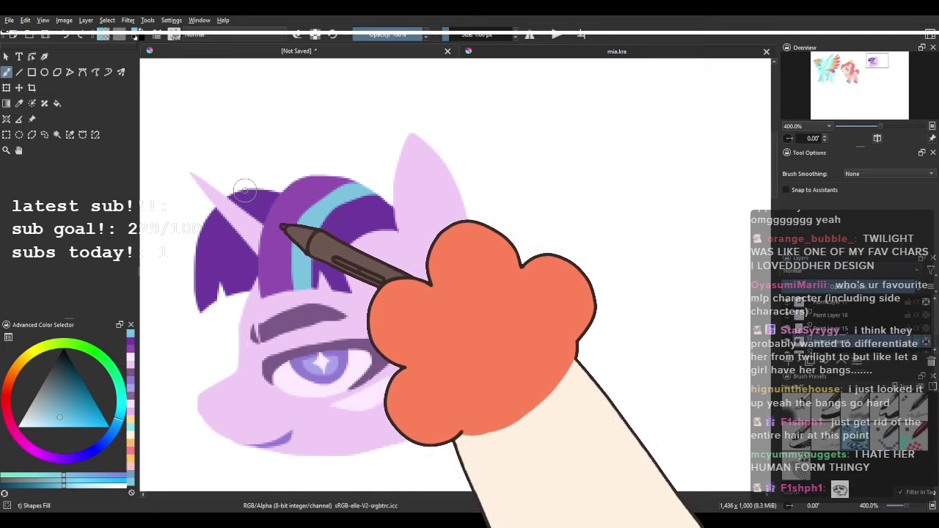
mouse_move(243, 184)
left_mouse_down()
mouse_move(194, 318)
mouse_move(208, 329)
mouse_move(201, 267)
mouse_move(290, 197)
left_mouse_up()
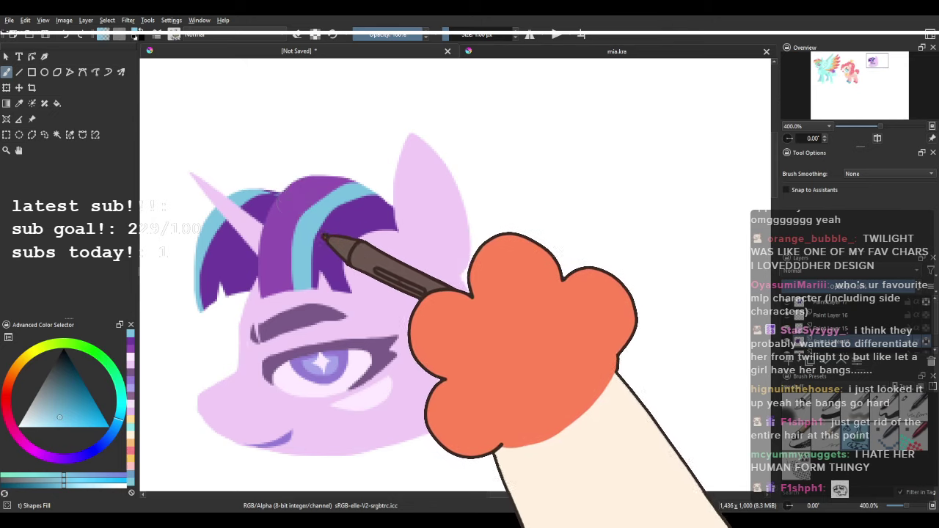
key("ctrl+z")
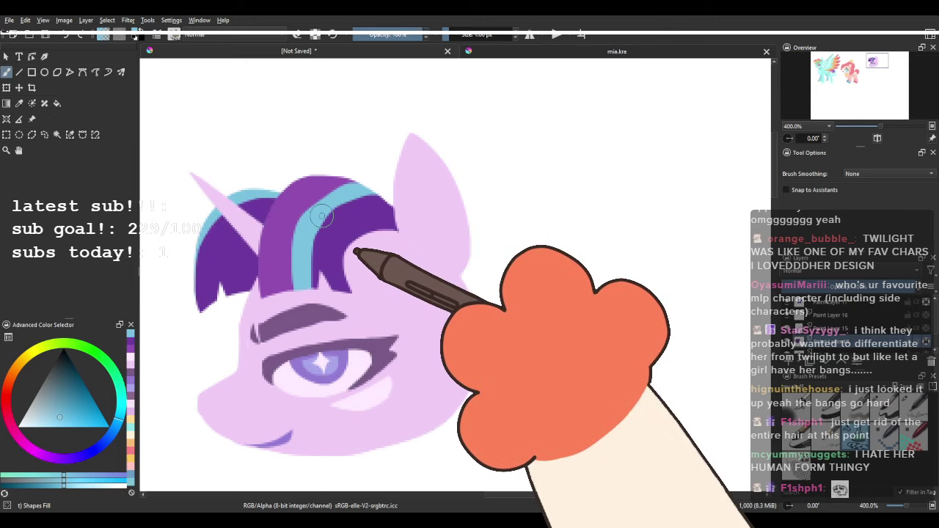
Try painting a dark purple mane shape sweeping back behind the head and ear on a new layer, using the sampled hair color.
scroll(325, 214, "down", 4)
left_click_drag(338, 216, 373, 196)
scroll(371, 195, "up", 3)
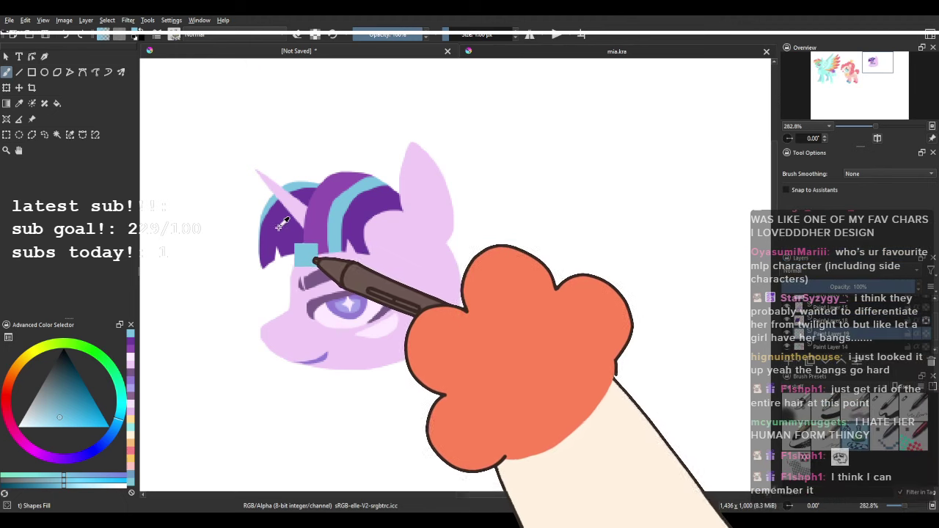
scroll(421, 215, "up", 1)
mouse_move(422, 215)
left_mouse_down()
mouse_move(353, 143)
mouse_move(482, 130)
mouse_move(602, 290)
left_mouse_up()
scroll(509, 270, "down", 5)
scroll(524, 249, "up", 3)
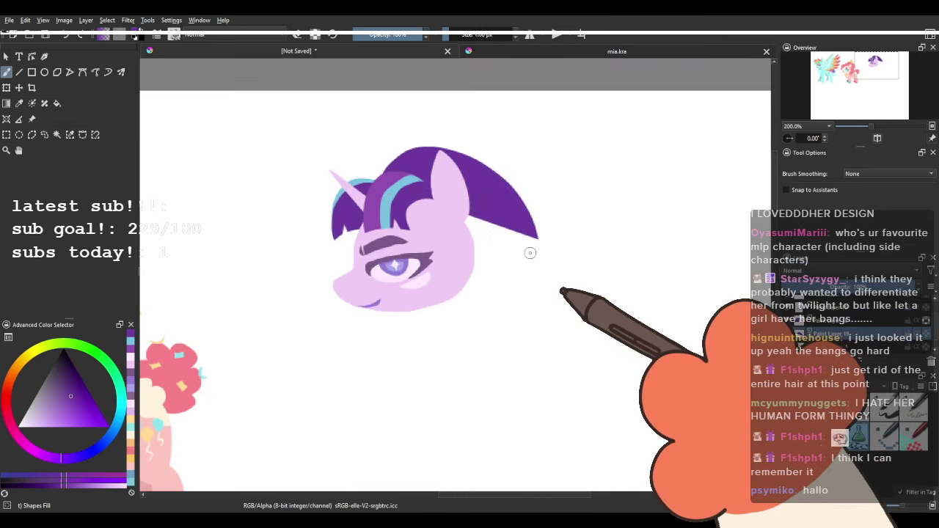
key("ctrl+z")
Sample the light purple coat color and paint the neck below the head, undoing the strokes that do not fit.
left_click(460, 262, "ctrl")
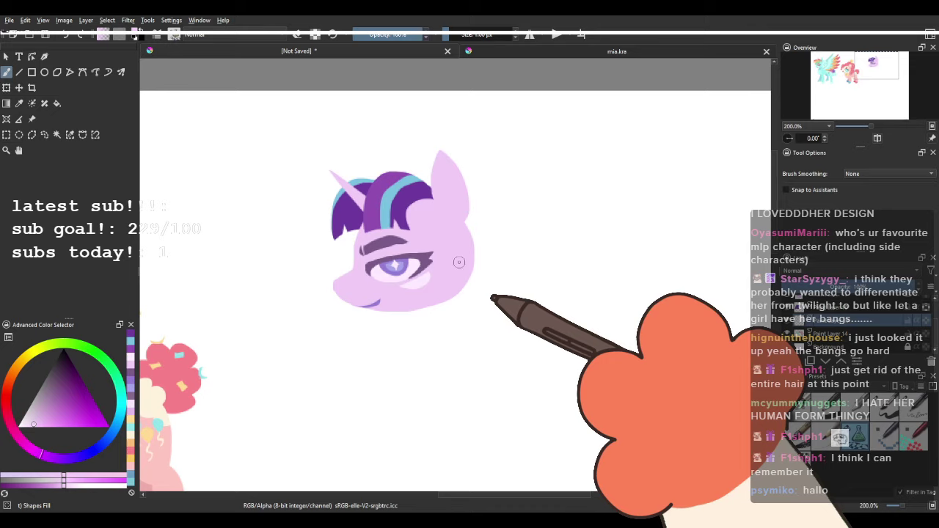
mouse_move(411, 301)
left_mouse_down()
mouse_move(329, 259)
mouse_move(387, 325)
mouse_move(360, 230)
left_mouse_up()
key("ctrl+z")
mouse_move(320, 262)
left_mouse_down()
mouse_move(307, 286)
mouse_move(372, 304)
left_mouse_up()
key("ctrl+z")
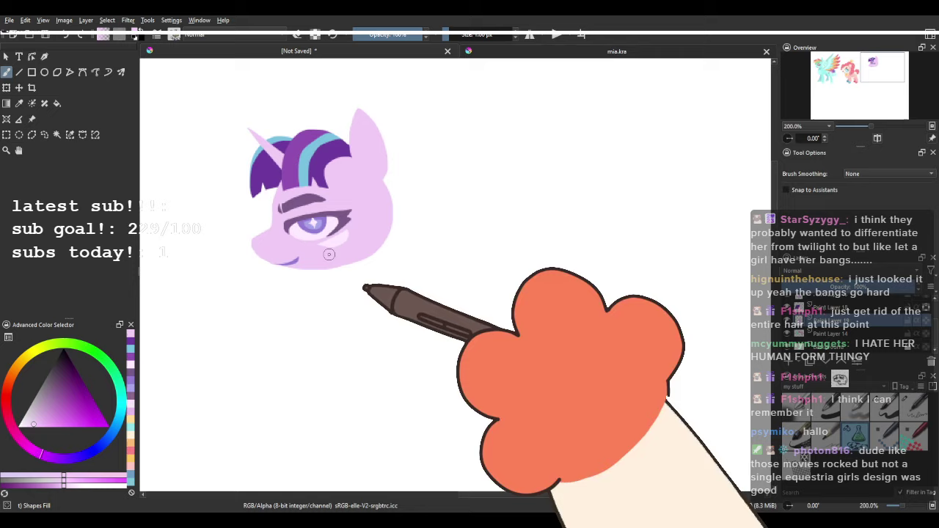
mouse_move(330, 260)
left_mouse_down()
mouse_move(303, 322)
mouse_move(378, 337)
left_mouse_up()
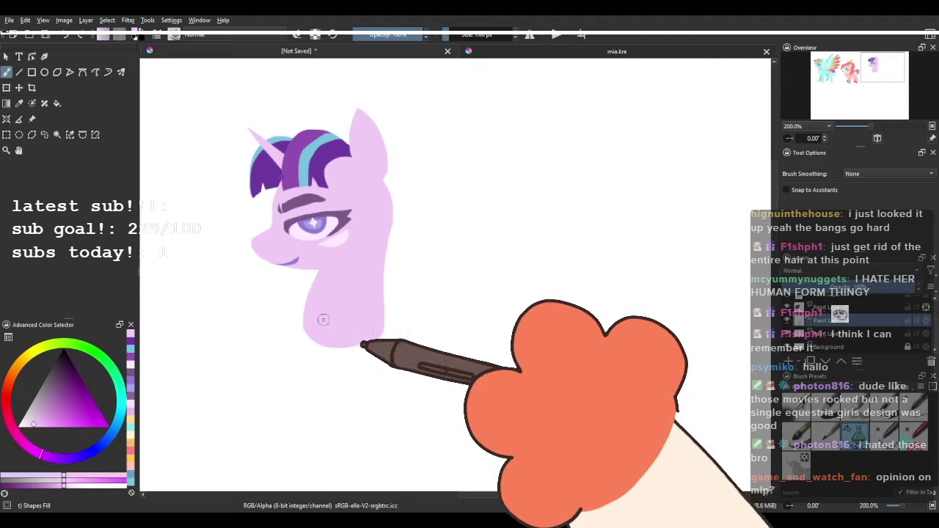
Paint the chest and torso extending back from the neck to the rump, reworking the outline through undone strokes.
left_click_drag(302, 362, 377, 342)
mouse_move(298, 359)
left_mouse_down()
mouse_move(471, 390)
mouse_move(369, 298)
left_mouse_up()
key("ctrl+z")
mouse_move(361, 406)
left_mouse_down()
mouse_move(437, 396)
mouse_move(504, 406)
mouse_move(497, 339)
mouse_move(374, 291)
mouse_move(361, 309)
mouse_move(359, 291)
mouse_move(323, 265)
mouse_move(305, 282)
mouse_move(318, 361)
mouse_move(502, 370)
mouse_move(518, 330)
mouse_move(448, 280)
mouse_move(364, 270)
left_mouse_up()
key("ctrl+z")
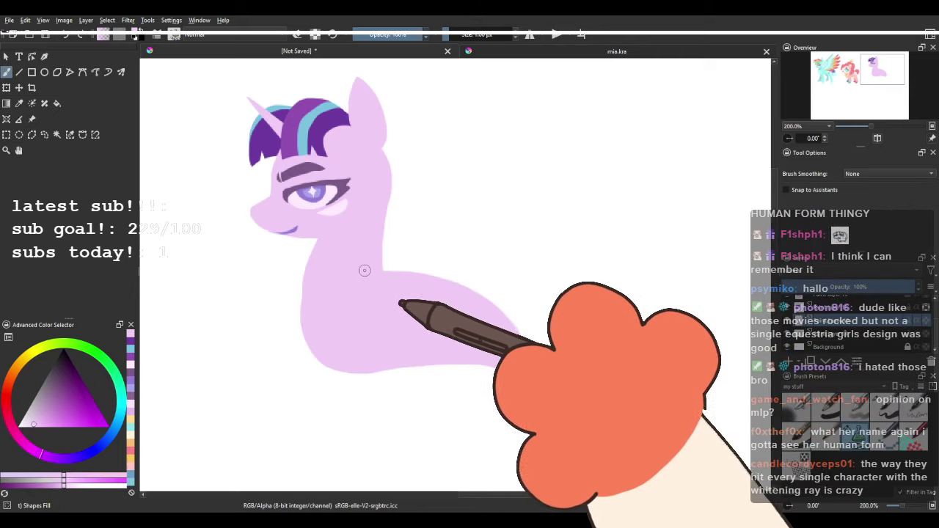
key("ctrl+z")
mouse_move(304, 342)
left_mouse_down()
mouse_move(417, 378)
mouse_move(491, 372)
mouse_move(529, 343)
mouse_move(486, 296)
mouse_move(333, 287)
left_mouse_up()
Paint two slim front legs below the chest in the light purple coat color.
scroll(382, 250, "down", 3)
left_click_drag(384, 252, 440, 228)
scroll(403, 242, "up", 1)
scroll(403, 243, "down", 2)
scroll(441, 229, "up", 3)
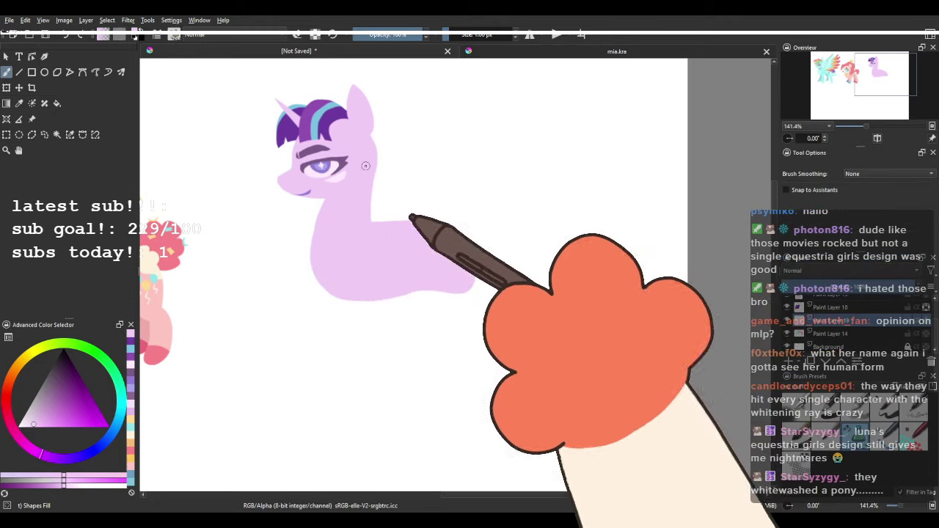
mouse_move(350, 293)
left_mouse_down()
mouse_move(380, 309)
mouse_move(358, 402)
mouse_move(363, 285)
left_mouse_up()
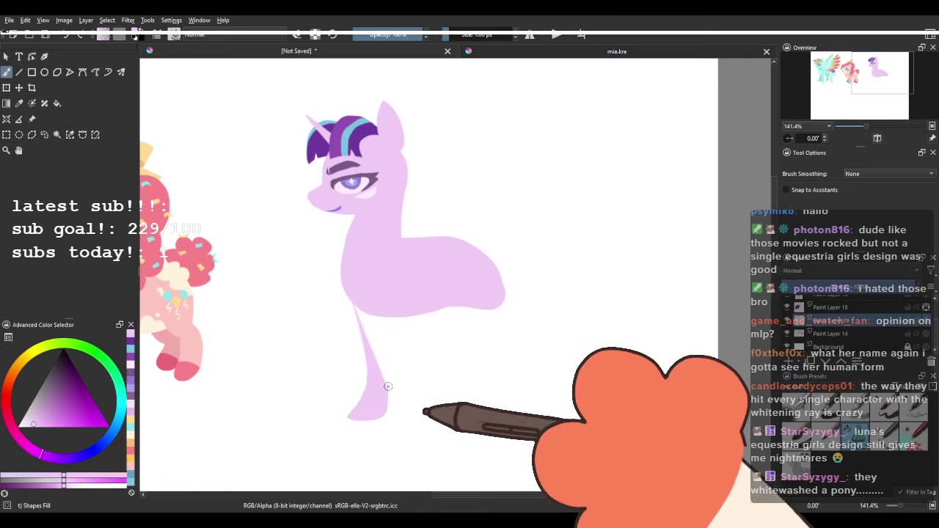
left_click_drag(373, 306, 368, 273)
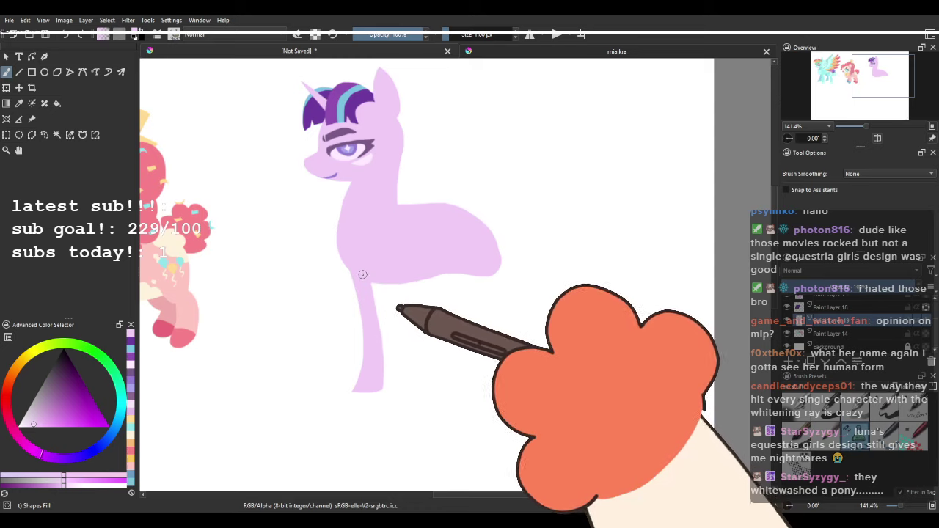
left_click_drag(376, 286, 404, 407)
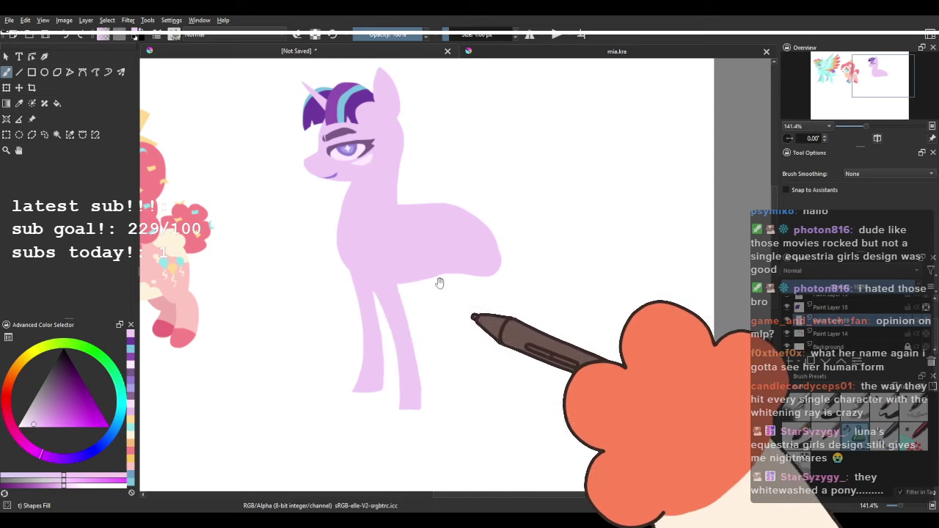
Paint the near hind leg, from the thigh below the rump down to the hoof.
mouse_move(440, 282)
left_mouse_down()
mouse_move(472, 325)
mouse_move(525, 318)
mouse_move(506, 306)
mouse_move(471, 314)
mouse_move(512, 302)
mouse_move(490, 298)
mouse_move(510, 286)
left_mouse_up()
mouse_move(488, 327)
left_mouse_down()
mouse_move(478, 299)
mouse_move(497, 381)
left_mouse_up()
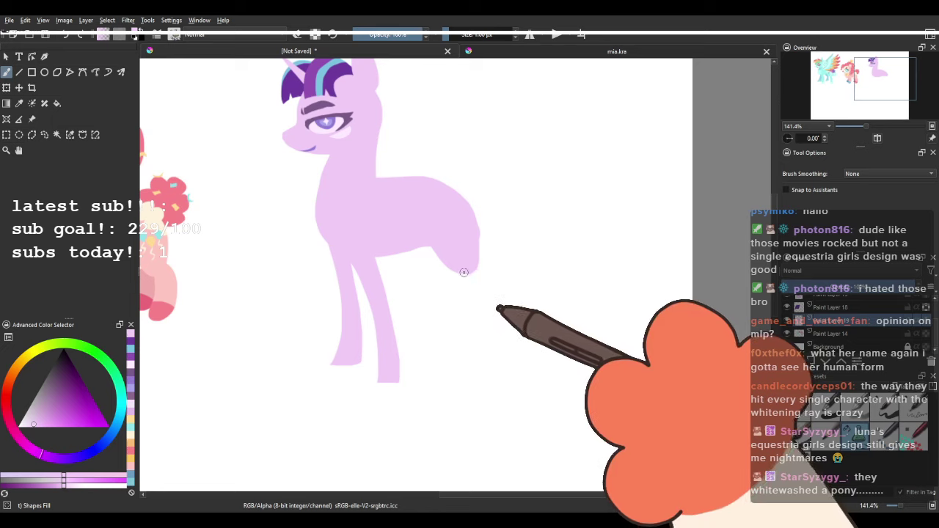
left_click_drag(544, 264, 560, 336)
left_click_drag(686, 347, 672, 330)
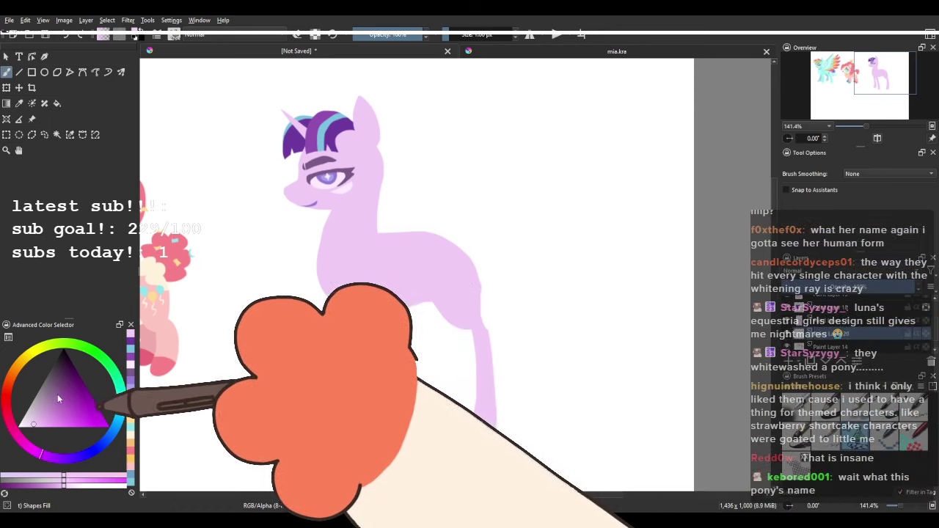
Choose a slightly darker muted purple, paint the far hind leg on Paint Layer 20 and shade the far front leg.
left_click(37, 418)
mouse_move(392, 298)
left_mouse_down()
mouse_move(460, 310)
mouse_move(440, 331)
mouse_move(431, 302)
mouse_move(458, 291)
mouse_move(438, 333)
mouse_move(433, 321)
mouse_move(419, 422)
mouse_move(446, 416)
mouse_move(449, 301)
mouse_move(493, 290)
left_mouse_up()
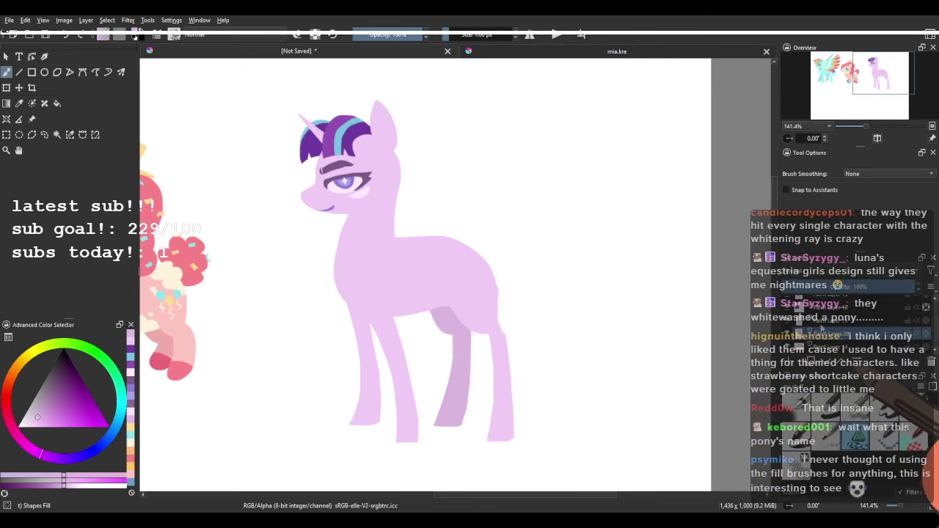
left_click_drag(309, 343, 315, 318)
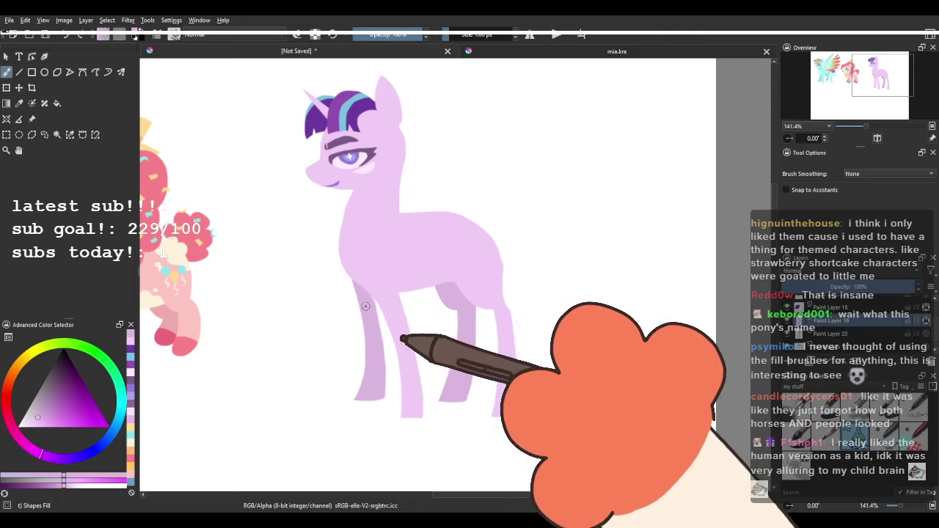
Compare the unicorn's proportions with the other ponies and check the figure in mirrored view.
scroll(327, 241, "down", 2)
left_click_drag(371, 258, 465, 269)
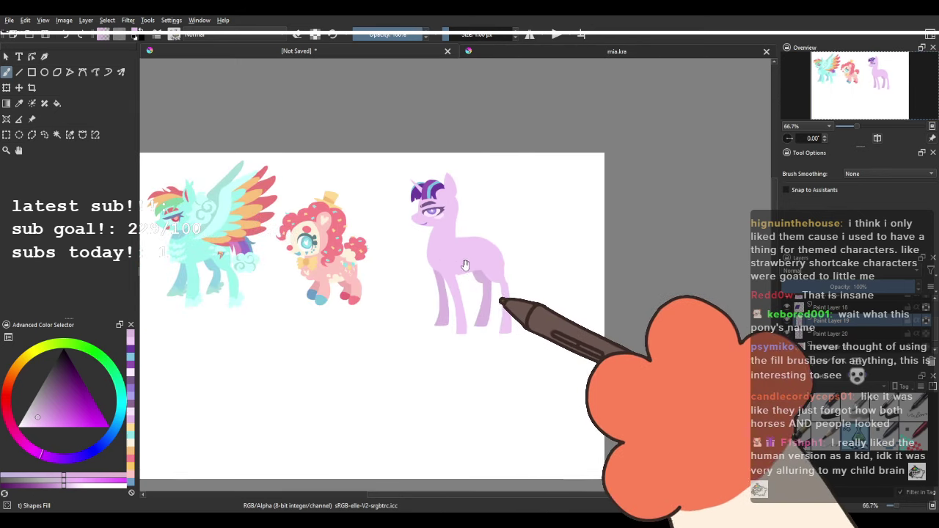
scroll(441, 251, "up", 1)
scroll(474, 237, "up", 1)
left_click(877, 138)
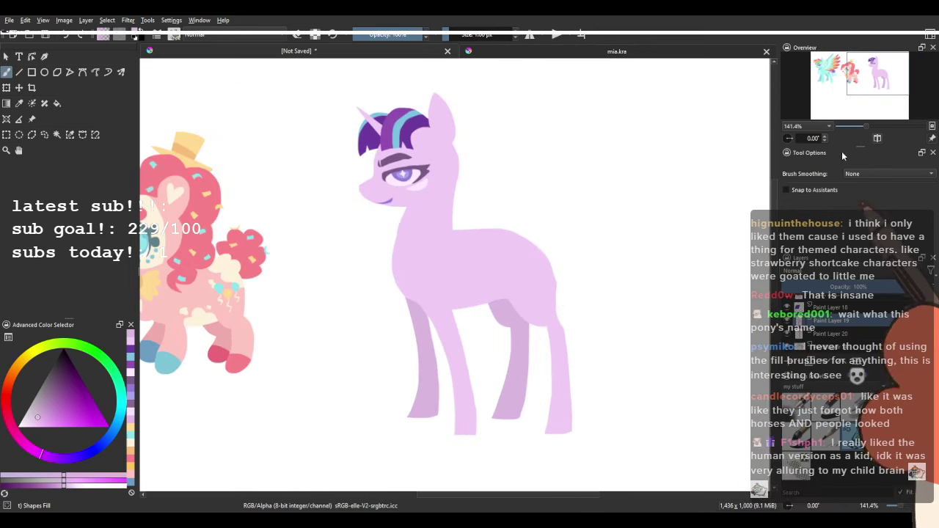
left_click(877, 138)
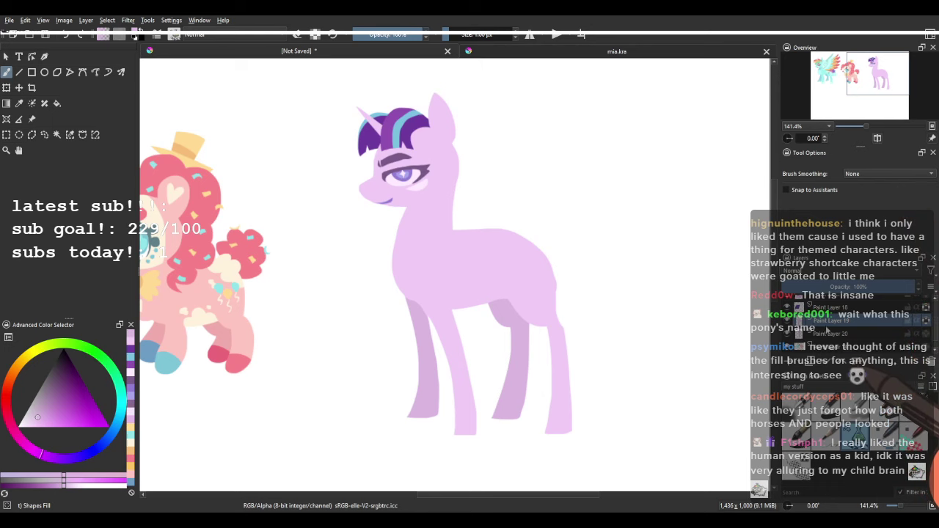
Sample the dark purple hair color and paint a full mane behind the ear, wrapping the neck and ending in a curled tip.
scroll(361, 173, "up", 1)
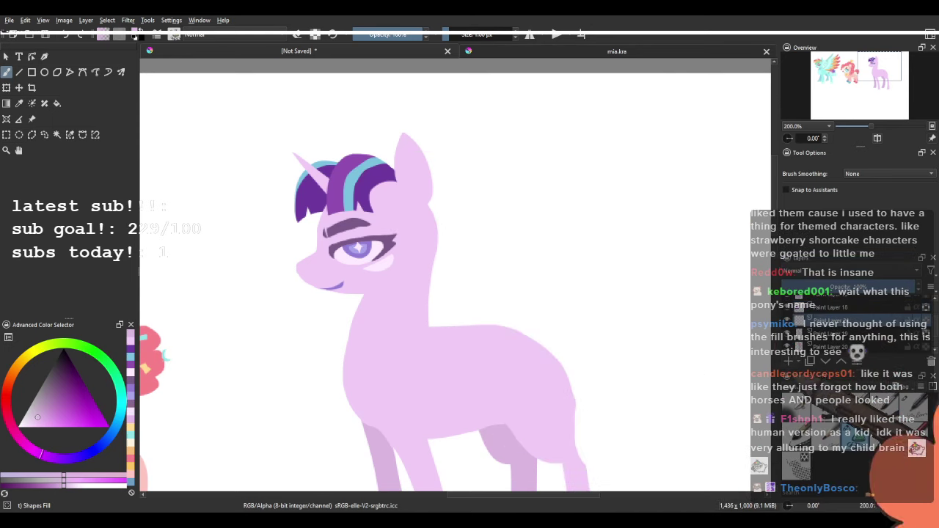
scroll(323, 127, "up", 1)
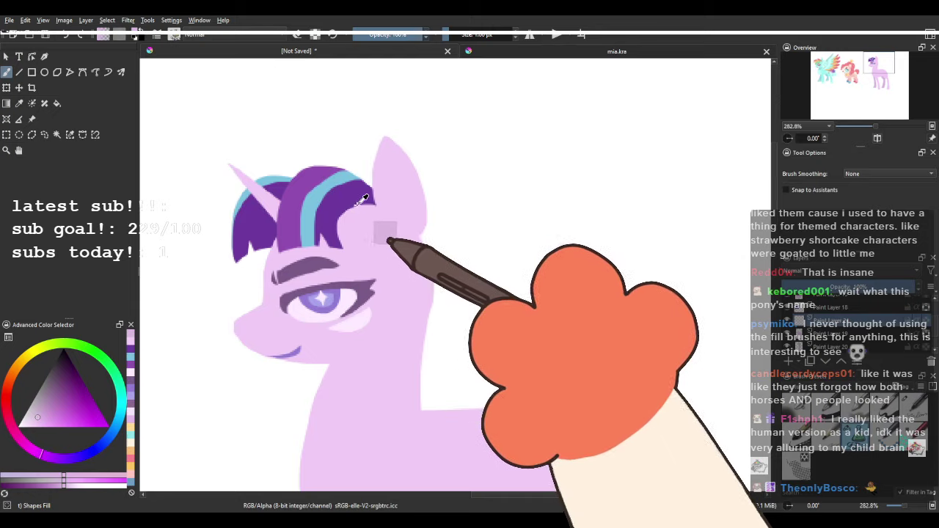
left_click(312, 186, "ctrl")
mouse_move(321, 166)
left_mouse_down()
mouse_move(345, 143)
mouse_move(478, 207)
mouse_move(433, 362)
mouse_move(317, 155)
mouse_move(435, 156)
mouse_move(493, 319)
left_mouse_up()
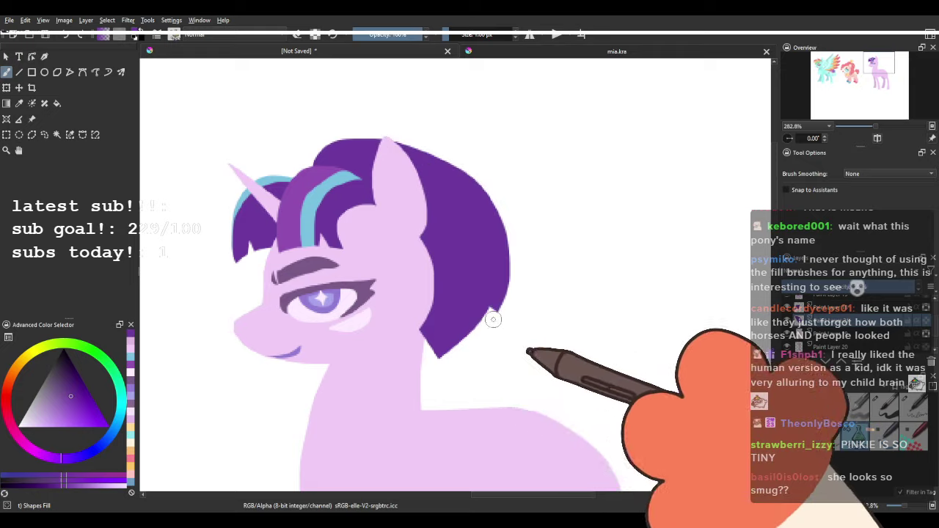
scroll(415, 292, "down", 3)
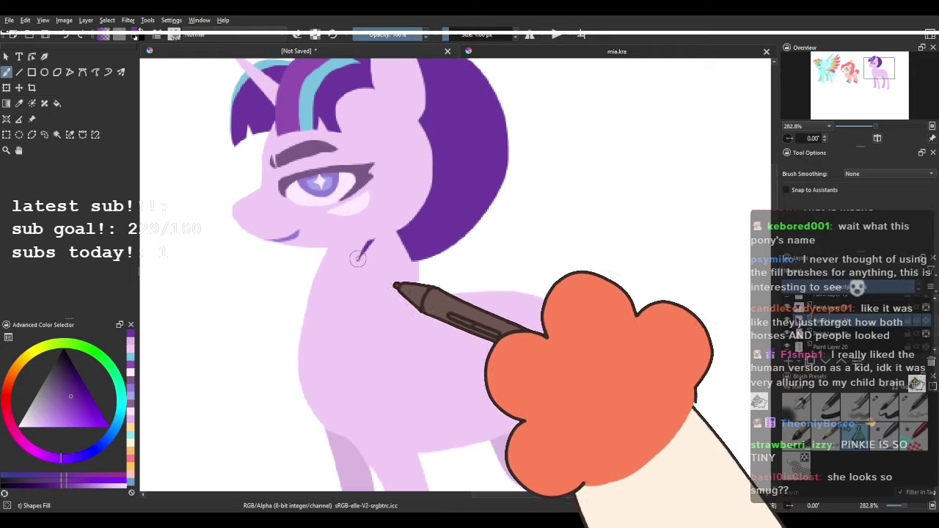
left_click_drag(440, 196, 414, 215)
key("ctrl+z")
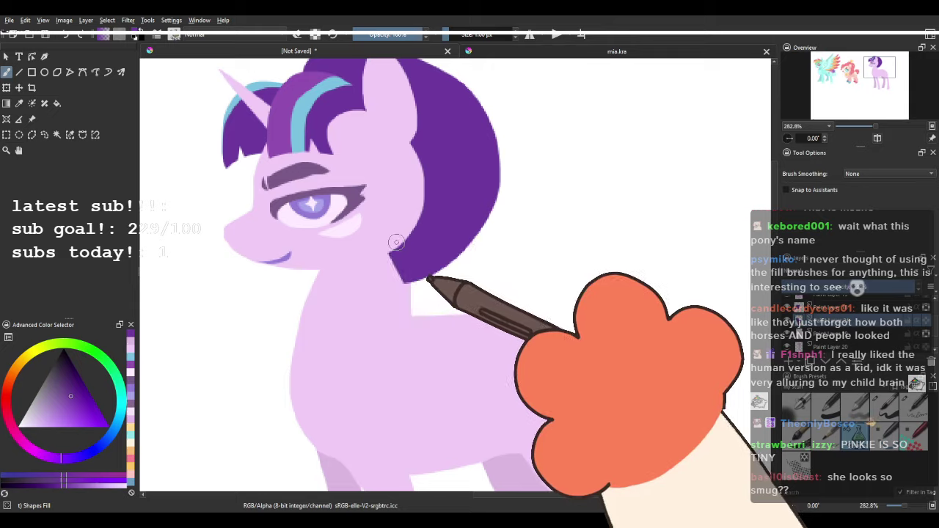
left_click_drag(404, 246, 374, 273)
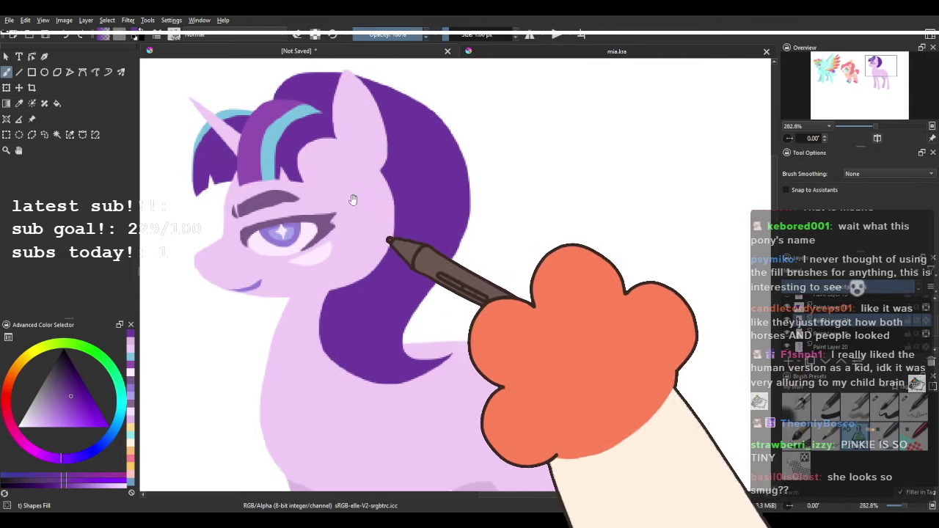
Sample the lighter purple from the bangs and paint it along the inner side of the mane with transparency locked.
left_click(259, 122, "ctrl")
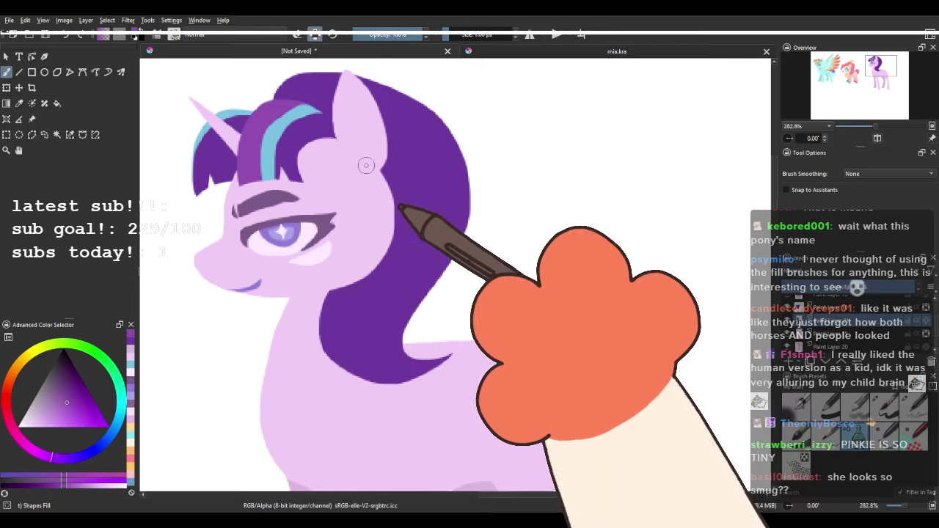
left_click_drag(409, 331, 260, 344)
key("ctrl+z")
mouse_move(377, 179)
left_mouse_down()
mouse_move(399, 332)
mouse_move(462, 358)
left_mouse_up()
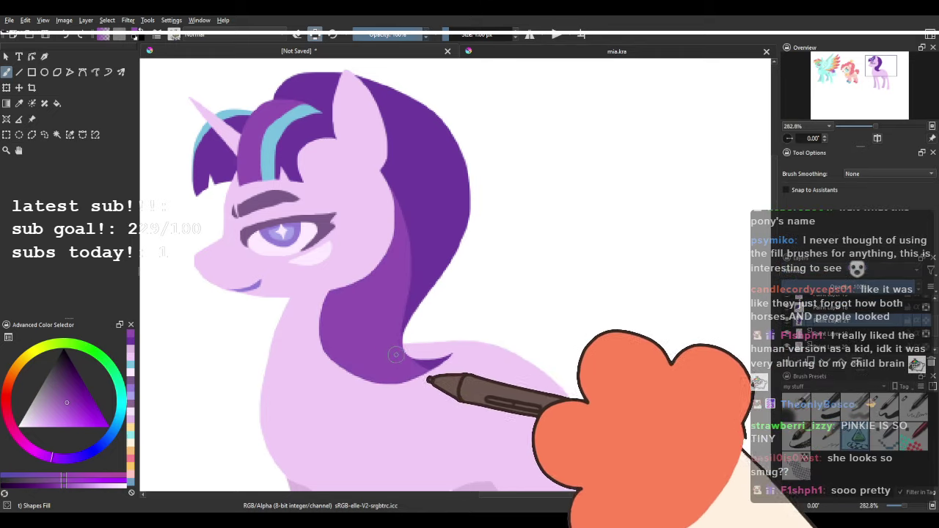
Unlock the transparency, sample the dark purple again and reshape the mane's tip into a thicker upturned curl.
left_click_drag(425, 282, 343, 283)
left_click(315, 35)
left_click(352, 226, "ctrl")
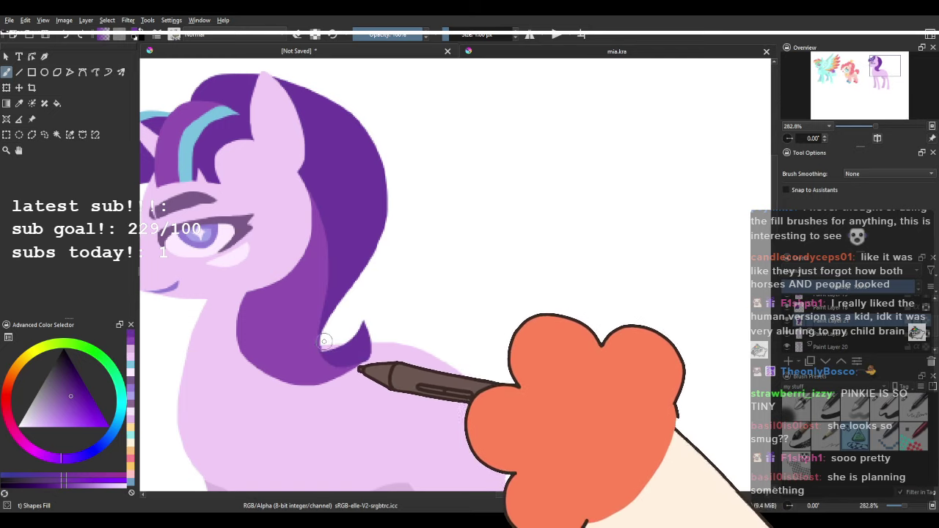
mouse_move(371, 282)
left_mouse_down()
mouse_move(529, 273)
mouse_move(481, 311)
mouse_move(429, 319)
left_mouse_up()
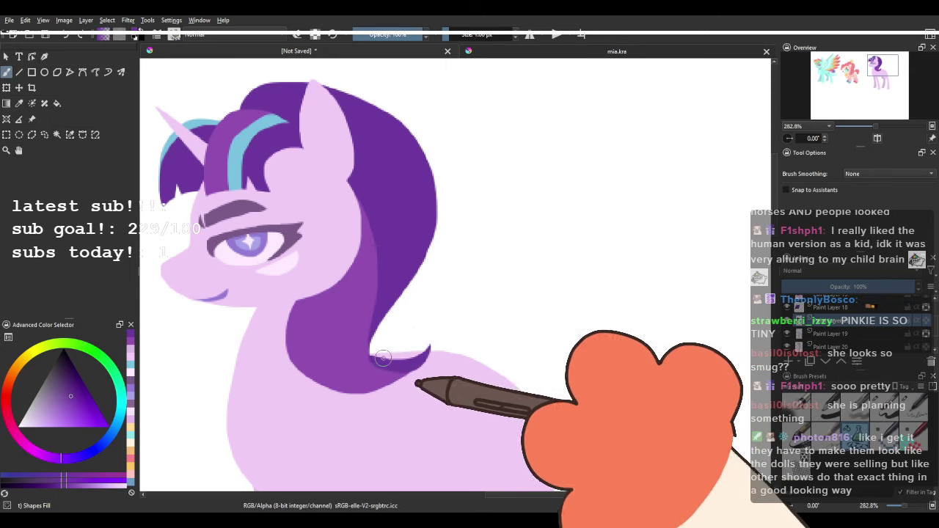
key("ctrl+z")
left_click_drag(370, 357, 409, 369)
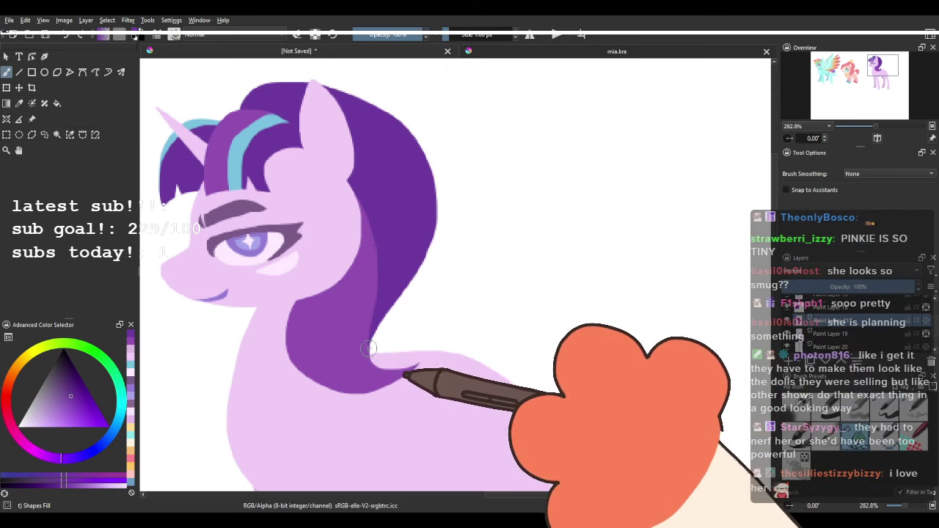
left_click_drag(415, 334, 386, 374)
left_click_drag(338, 249, 364, 250)
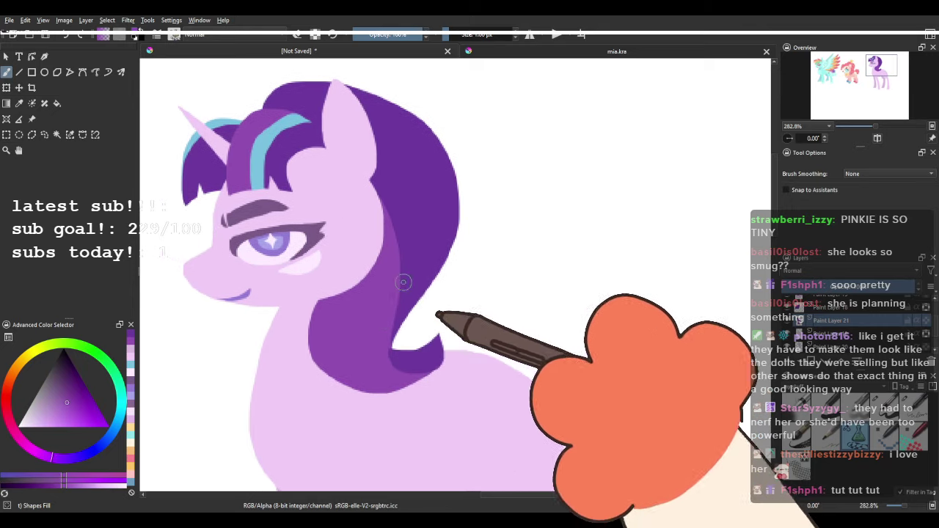
Lock the transparency again and paint a dark purple strand through the lighter lower mane below the cheek, undoing misplaced shading.
left_click(316, 35)
mouse_move(389, 289)
left_mouse_down()
mouse_move(482, 230)
mouse_move(397, 395)
left_mouse_up()
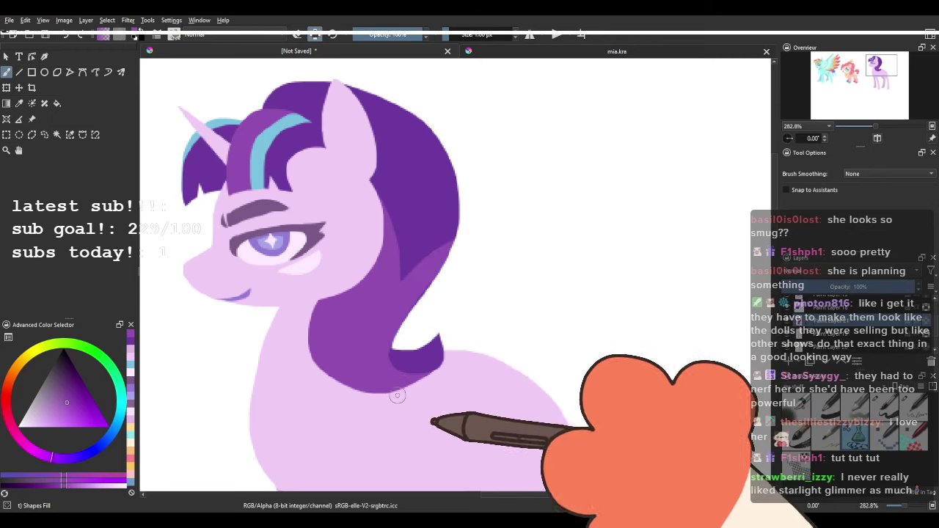
scroll(419, 144, "down", 1)
scroll(417, 145, "up", 4)
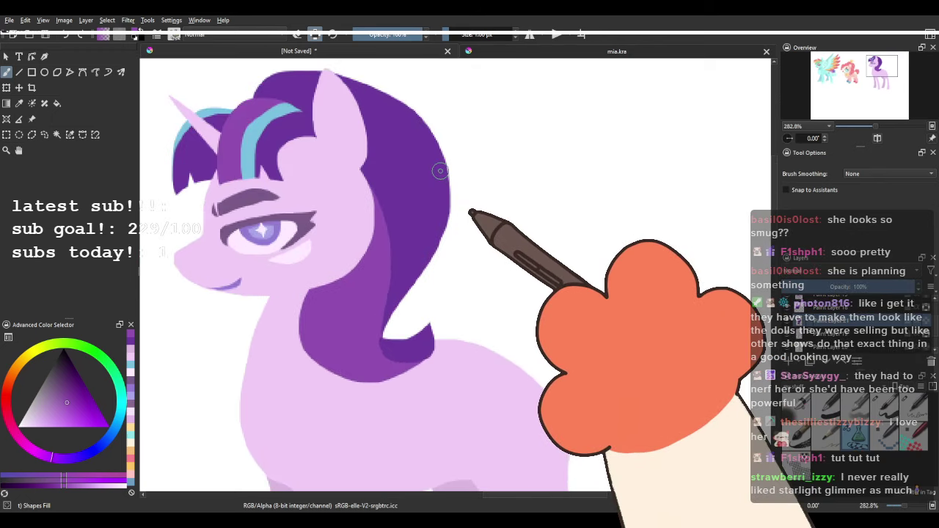
left_click(444, 167, "ctrl")
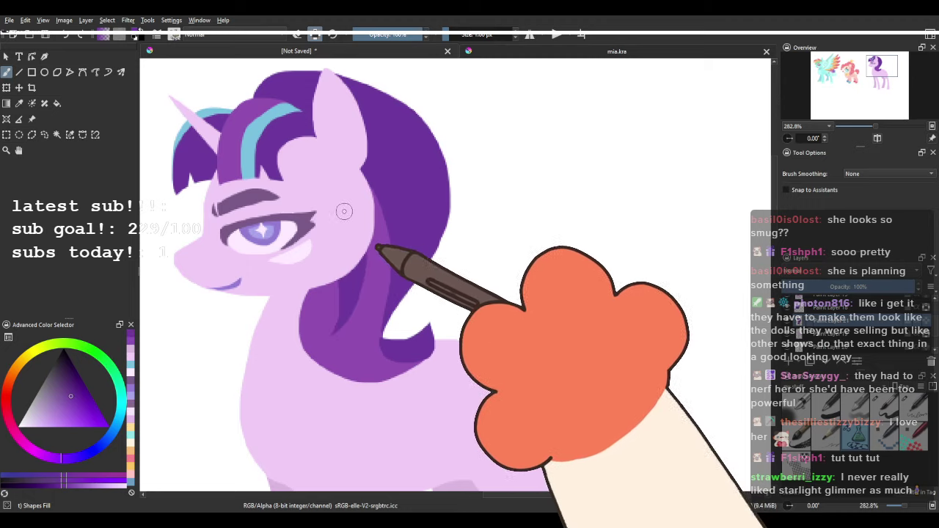
left_click_drag(333, 290, 318, 355)
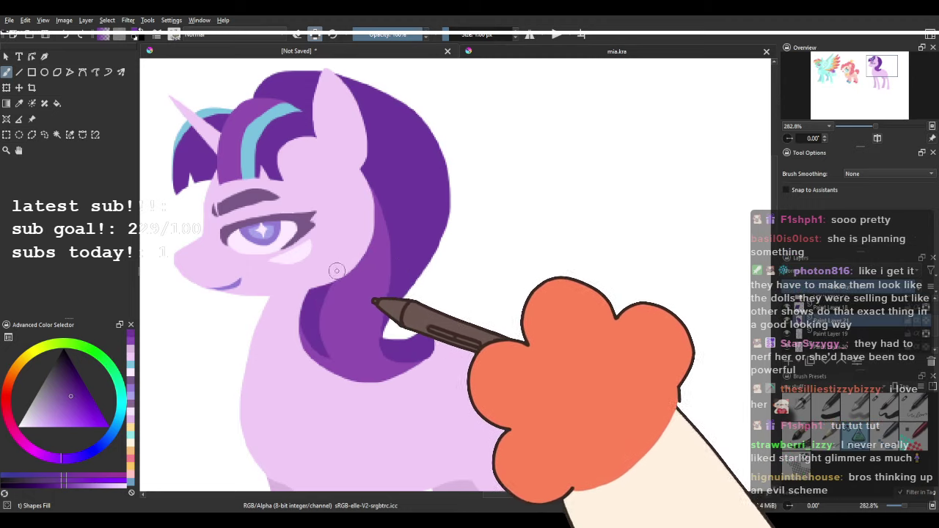
key("ctrl+z")
left_click_drag(329, 285, 329, 336)
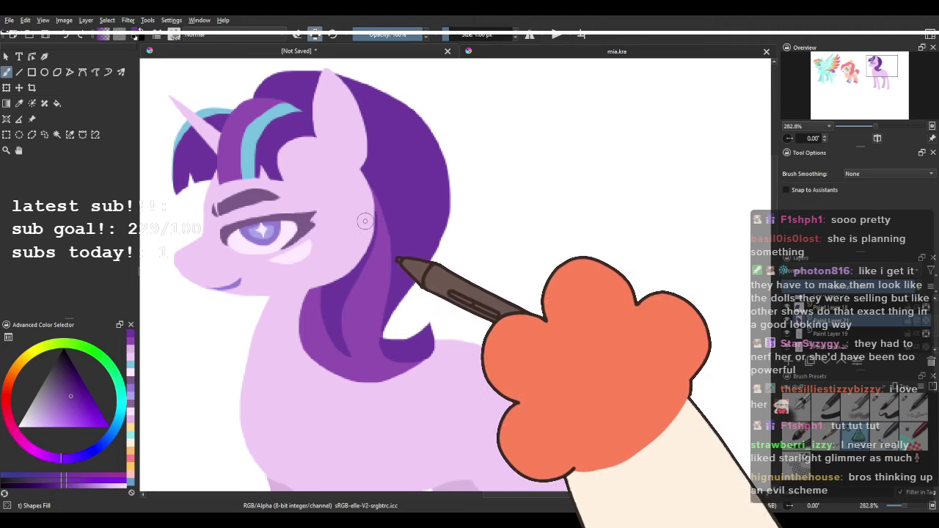
Sample the light blue from the bangs and paint a slim curved stripe from beside the ear down the back of the mane.
left_click_drag(396, 239, 437, 281)
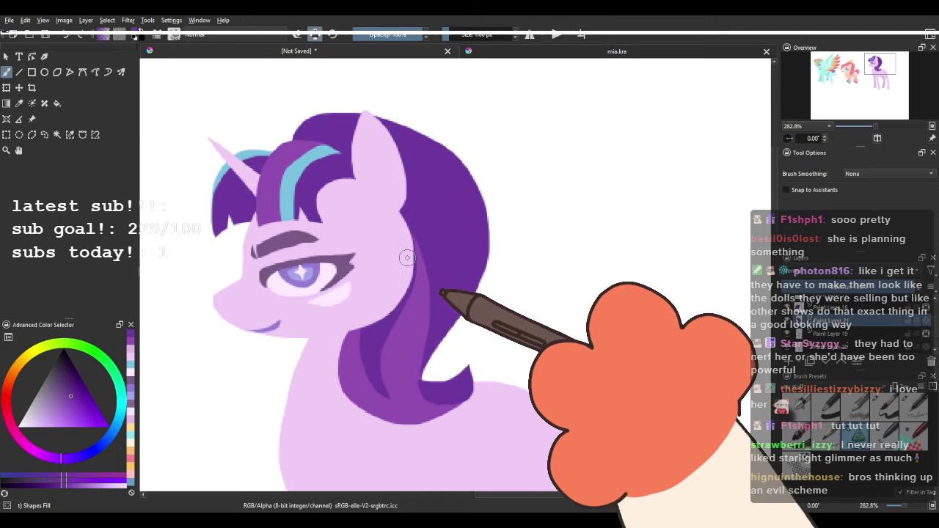
scroll(418, 224, "down", 4)
left_click_drag(420, 223, 421, 206)
scroll(416, 204, "up", 3)
scroll(457, 250, "up", 1)
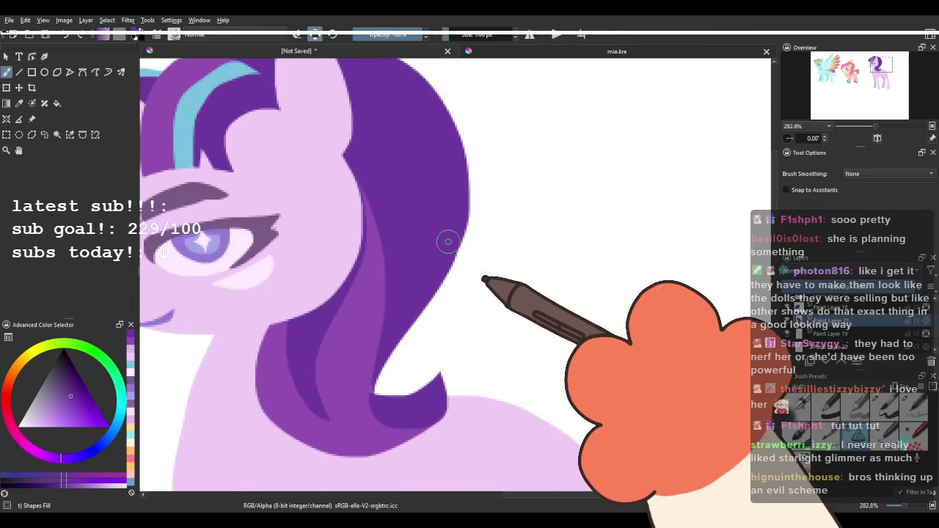
scroll(230, 126, "up", 1)
scroll(227, 125, "down", 2)
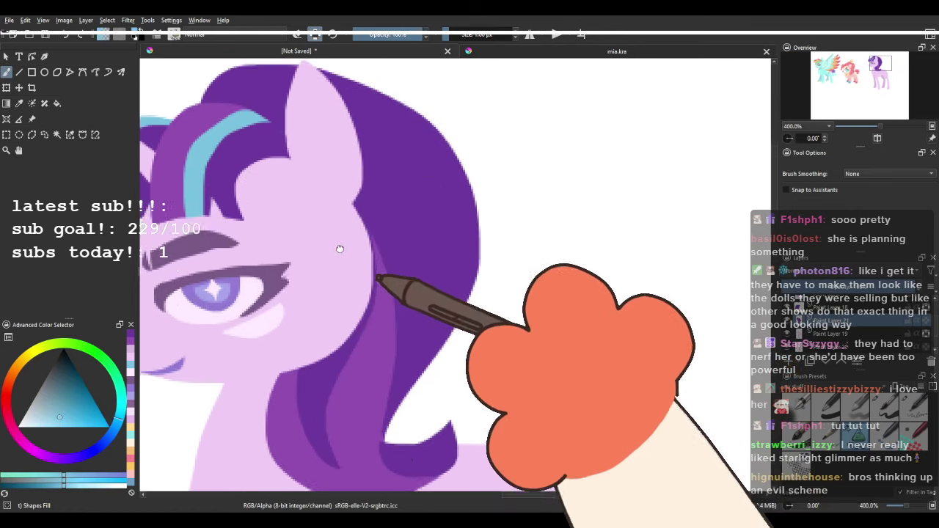
scroll(362, 180, "up", 2)
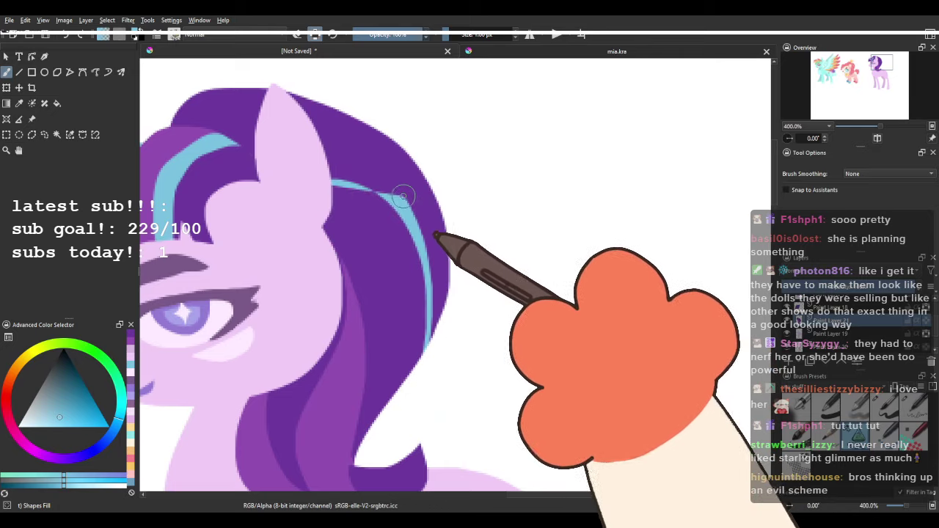
mouse_move(340, 233)
left_mouse_down()
mouse_move(488, 254)
mouse_move(346, 238)
mouse_move(411, 400)
left_mouse_up()
key("ctrl+z")
mouse_move(433, 369)
left_mouse_down()
mouse_move(441, 306)
mouse_move(432, 254)
left_mouse_up()
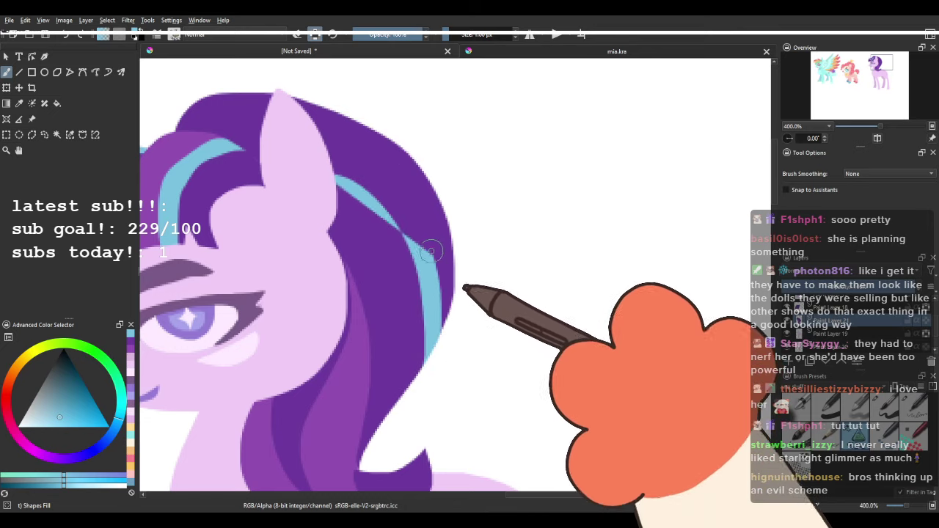
left_click_drag(308, 150, 360, 204)
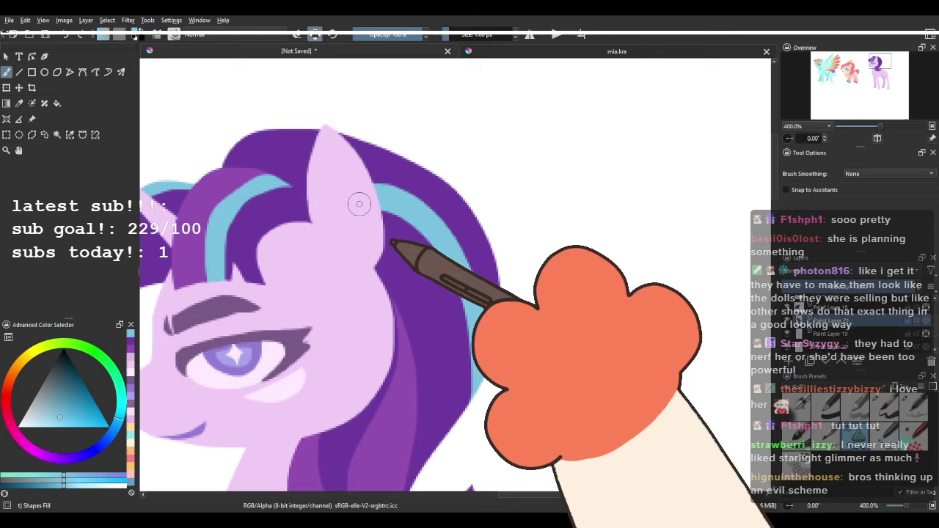
left_click_drag(297, 192, 355, 181)
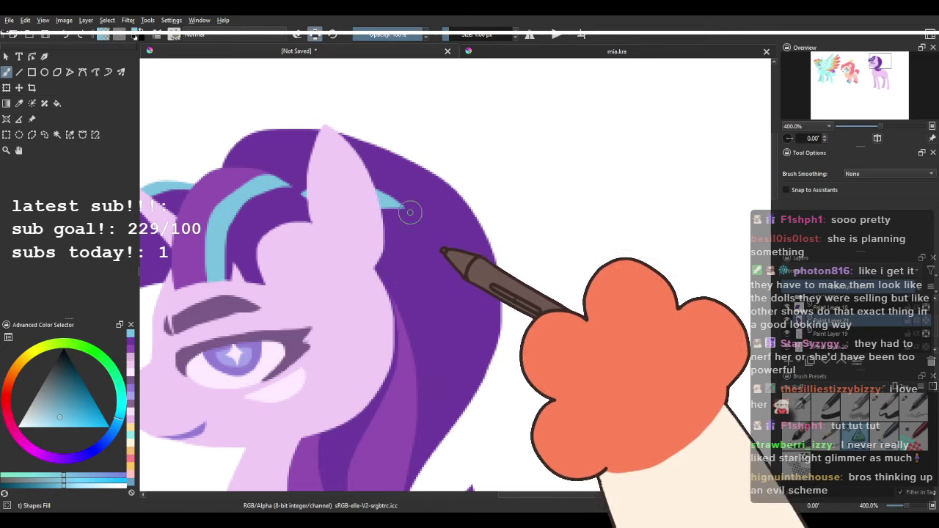
mouse_move(410, 213)
left_mouse_down()
mouse_move(470, 333)
mouse_move(470, 408)
mouse_move(458, 442)
mouse_move(459, 367)
mouse_move(437, 290)
mouse_move(410, 246)
mouse_move(368, 211)
left_mouse_up()
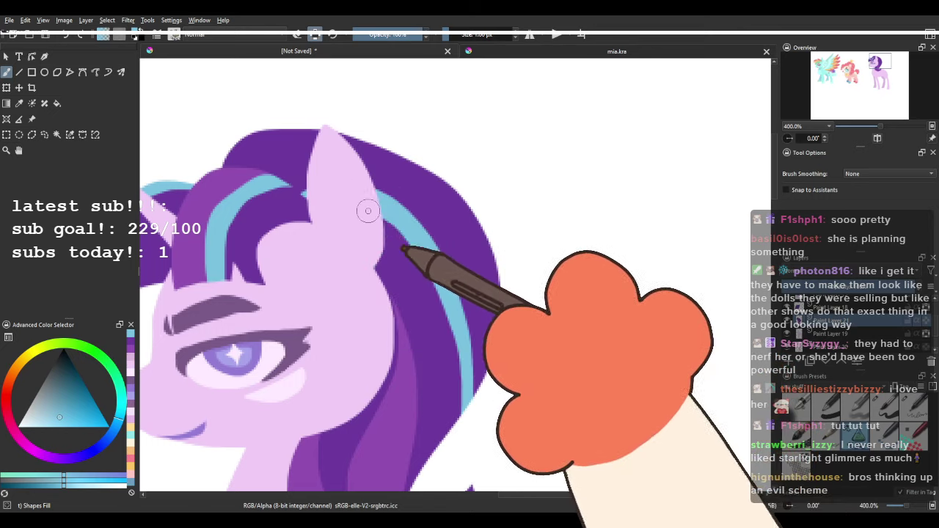
Try to paint light blue along the outer edge of the mane's lower curve, undoing the misplaced strokes.
scroll(348, 200, "down", 3)
left_click_drag(360, 267, 368, 229)
scroll(365, 237, "up", 3)
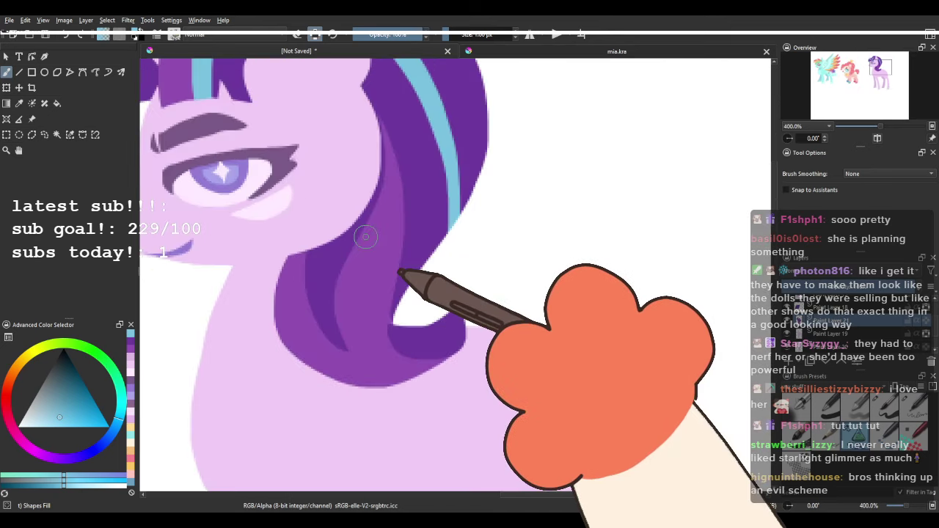
mouse_move(293, 352)
left_mouse_down()
mouse_move(297, 281)
mouse_move(356, 374)
mouse_move(385, 384)
left_mouse_up()
key("ctrl+z")
key("ctrl+z")
mouse_move(295, 254)
left_mouse_down()
mouse_move(286, 325)
mouse_move(405, 382)
left_mouse_up()
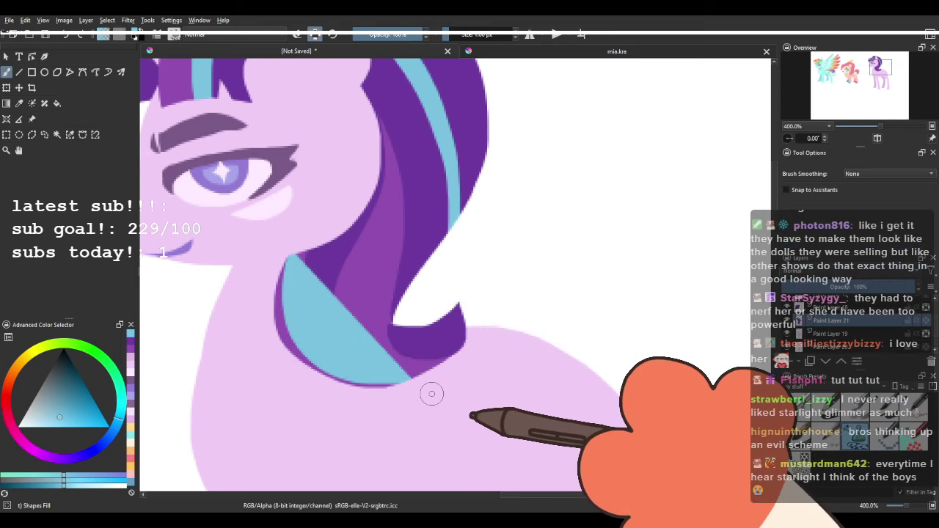
key("ctrl+z")
mouse_move(340, 374)
left_mouse_down()
mouse_move(459, 356)
mouse_move(210, 300)
left_mouse_up()
scroll(256, 196, "down", 4)
scroll(271, 196, "up", 3)
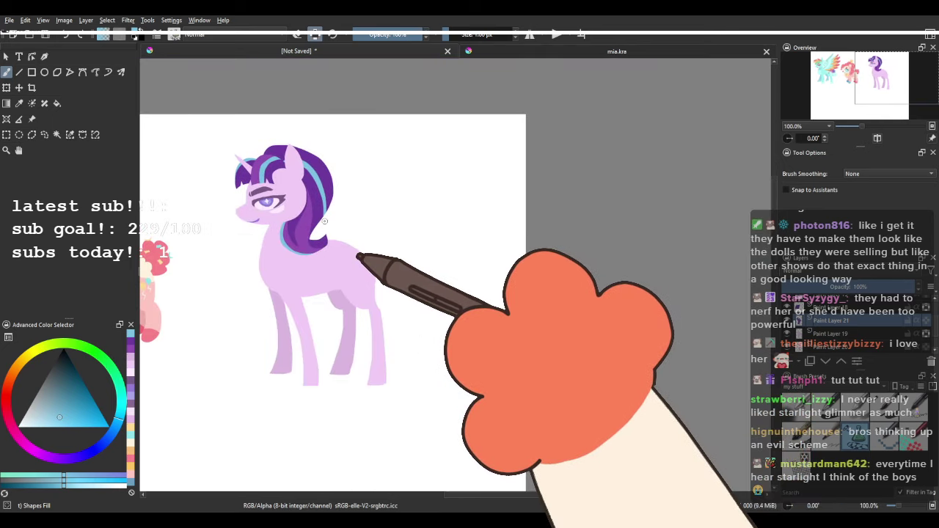
scroll(338, 182, "up", 1)
Paint a second light blue stripe from the base of the ear down to the inner corner of the mane's curl.
left_click_drag(338, 185, 348, 254)
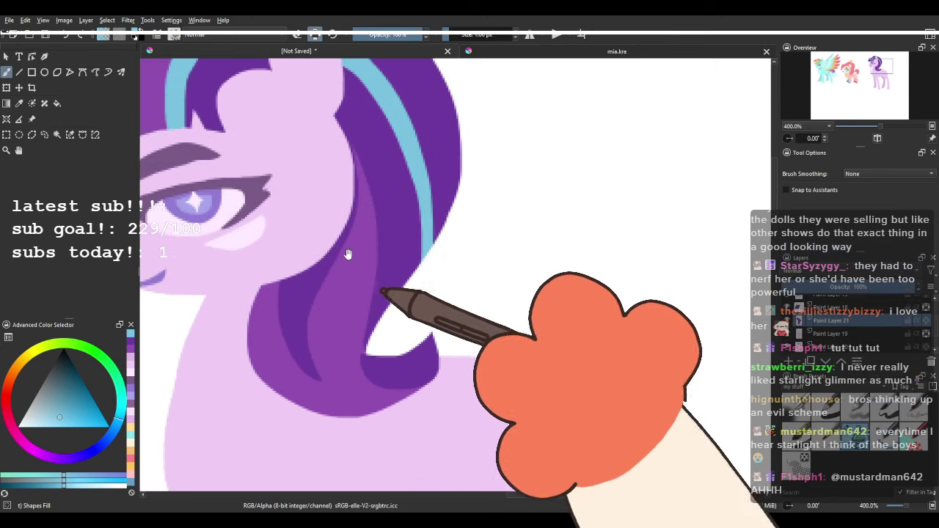
mouse_move(338, 140)
left_mouse_down()
mouse_move(369, 182)
mouse_move(385, 279)
mouse_move(365, 187)
left_mouse_up()
key("ctrl+z")
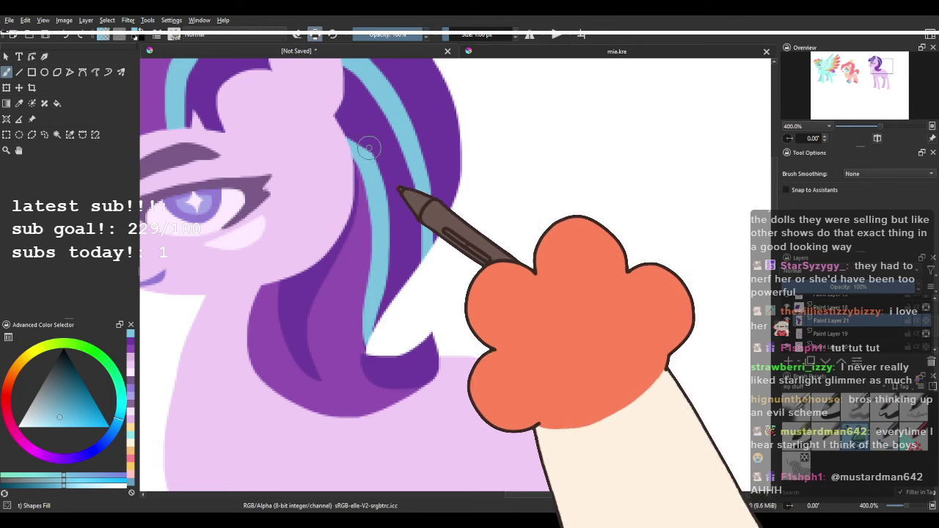
scroll(303, 112, "down", 3)
left_click_drag(380, 159, 447, 242)
scroll(377, 195, "up", 1)
scroll(447, 242, "up", 2)
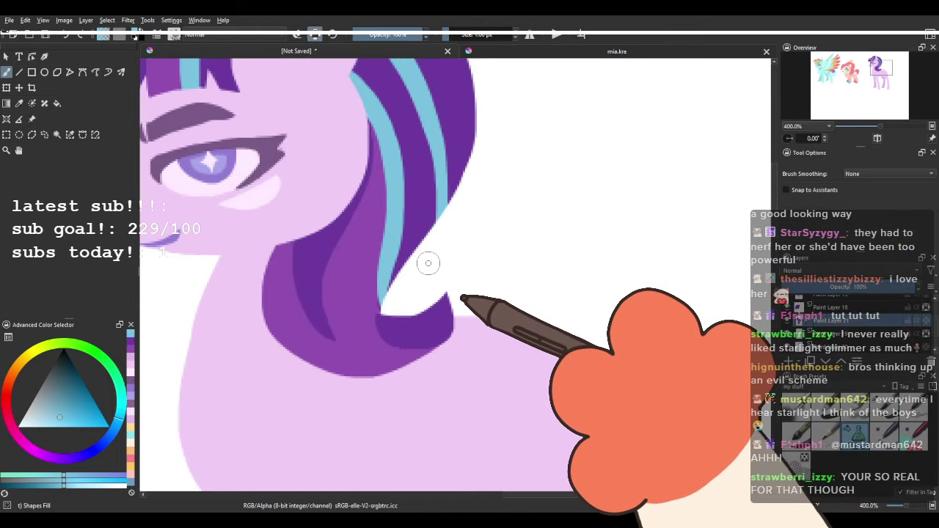
Paint a thin light blue stripe along the front edge of the dark strand in the lower mane below the cheek.
mouse_move(323, 248)
left_mouse_down()
mouse_move(308, 274)
mouse_move(393, 371)
mouse_move(420, 374)
left_mouse_up()
key("ctrl+z")
mouse_move(309, 244)
left_mouse_down()
mouse_move(382, 355)
mouse_move(308, 234)
mouse_move(352, 339)
mouse_move(308, 284)
mouse_move(305, 245)
left_mouse_up()
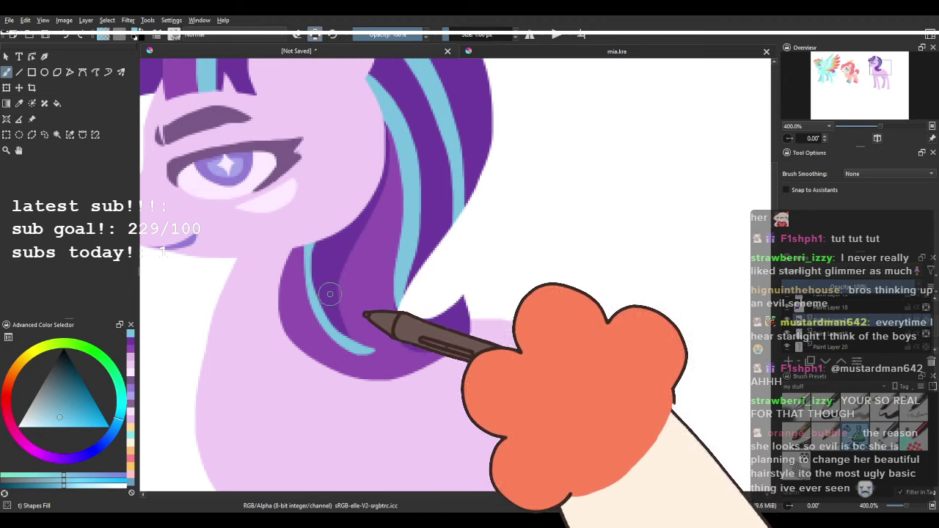
scroll(433, 236, "down", 3)
scroll(413, 268, "up", 6)
scroll(418, 272, "down", 2)
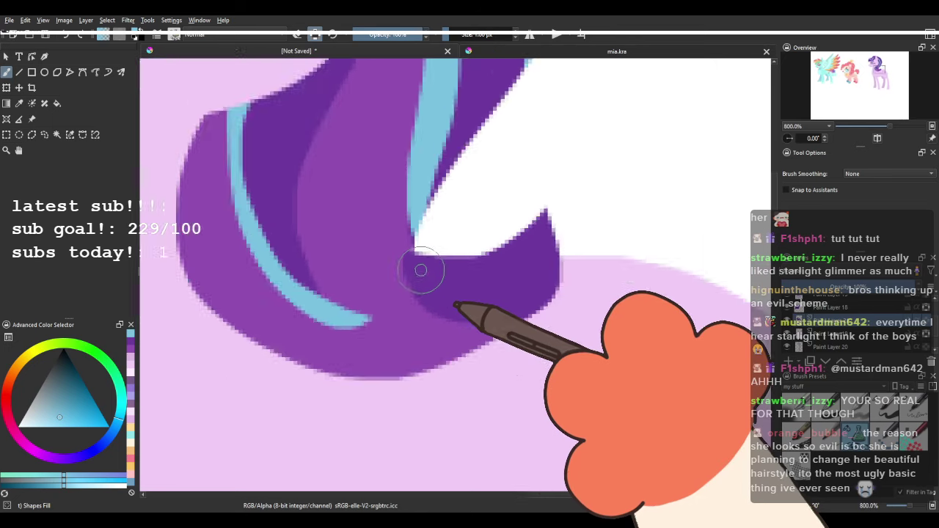
Paint a short tapering light blue stripe inside the mane's upturned tip.
left_click_drag(420, 270, 380, 291)
key("ctrl+z")
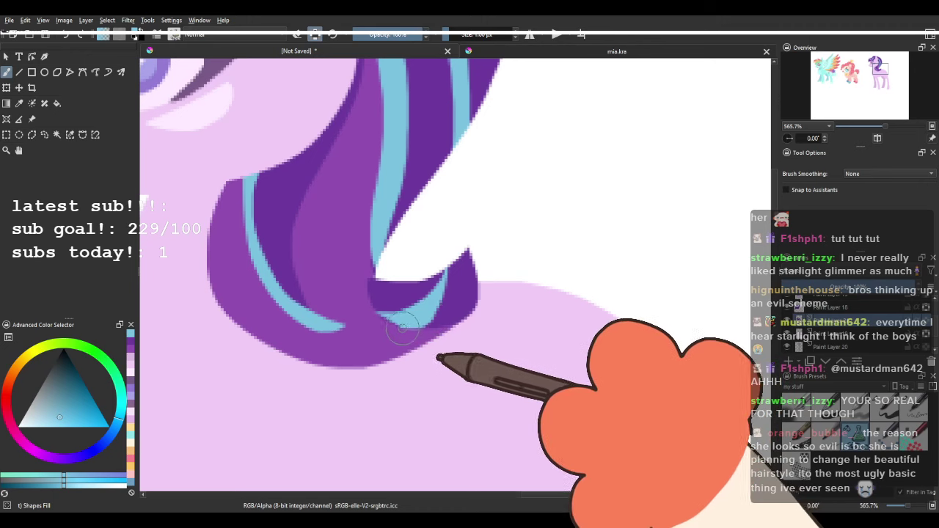
scroll(418, 240, "down", 6)
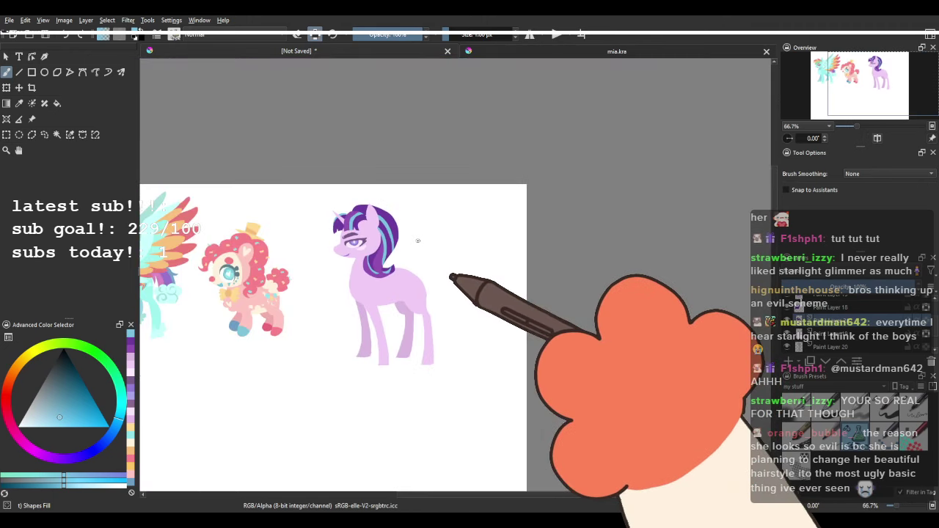
scroll(346, 267, "up", 4)
scroll(346, 267, "down", 4)
scroll(421, 256, "up", 4)
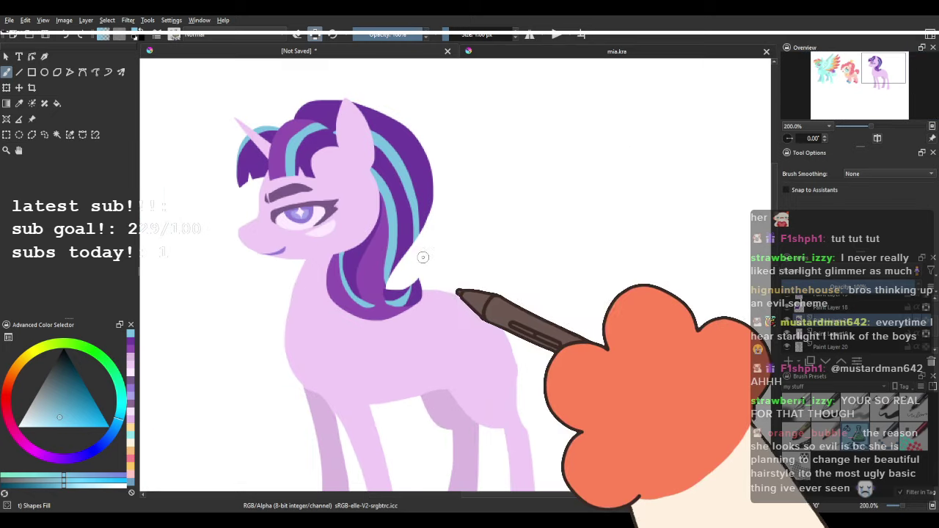
mouse_move(387, 159)
left_mouse_down()
mouse_move(385, 197)
mouse_move(388, 183)
mouse_move(437, 240)
left_mouse_up()
left_click_drag(438, 248, 491, 250)
Sample the lighter purple and paint a tapering strand above the blue stripe on the upper mane behind the ear.
left_click(435, 312, "ctrl")
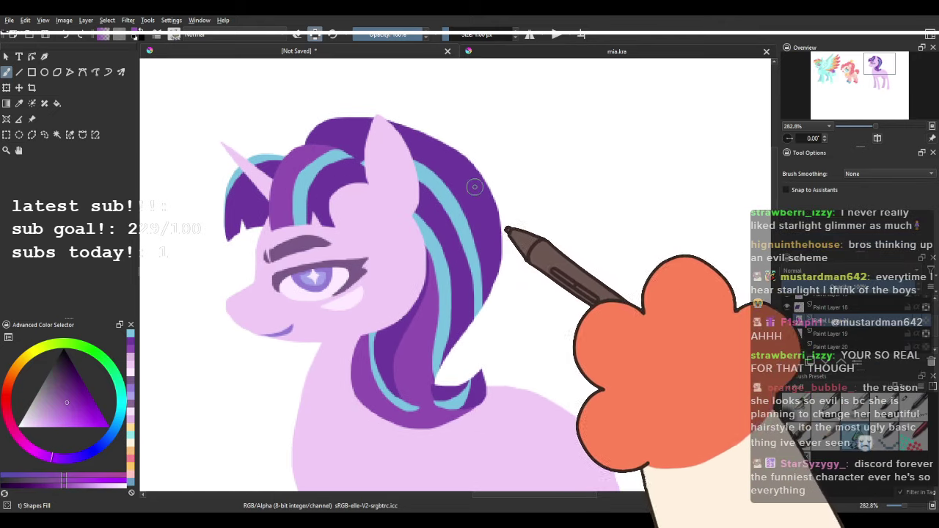
mouse_move(401, 149)
left_mouse_down()
mouse_move(437, 156)
mouse_move(489, 212)
mouse_move(503, 257)
mouse_move(418, 143)
mouse_move(480, 212)
mouse_move(421, 327)
mouse_move(431, 140)
mouse_move(395, 142)
mouse_move(478, 213)
mouse_move(399, 174)
left_mouse_up()
key("ctrl+z")
left_click(480, 212, "ctrl")
left_click(433, 295, "ctrl")
scroll(470, 292, "down", 4)
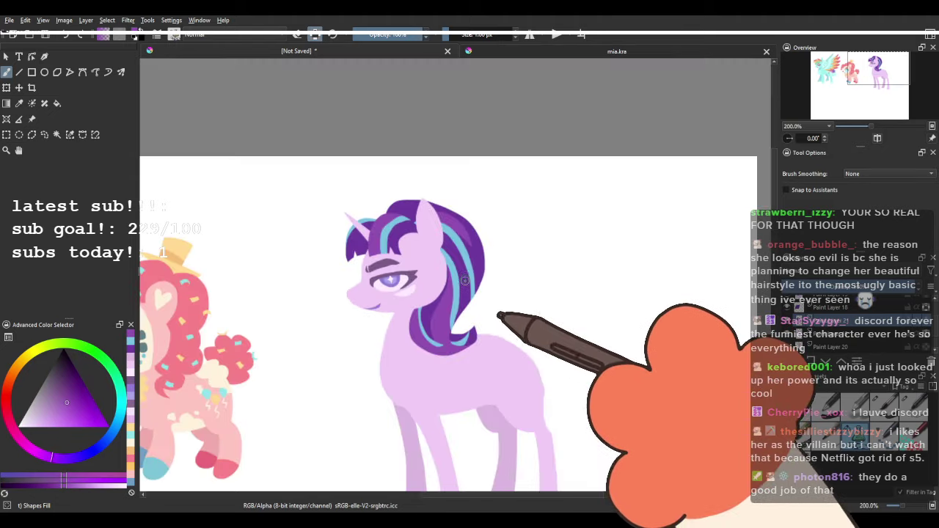
Continue the lighter purple strand in front of the ear, and sample the light blue to fill the stripe beside it.
scroll(450, 234, "up", 6)
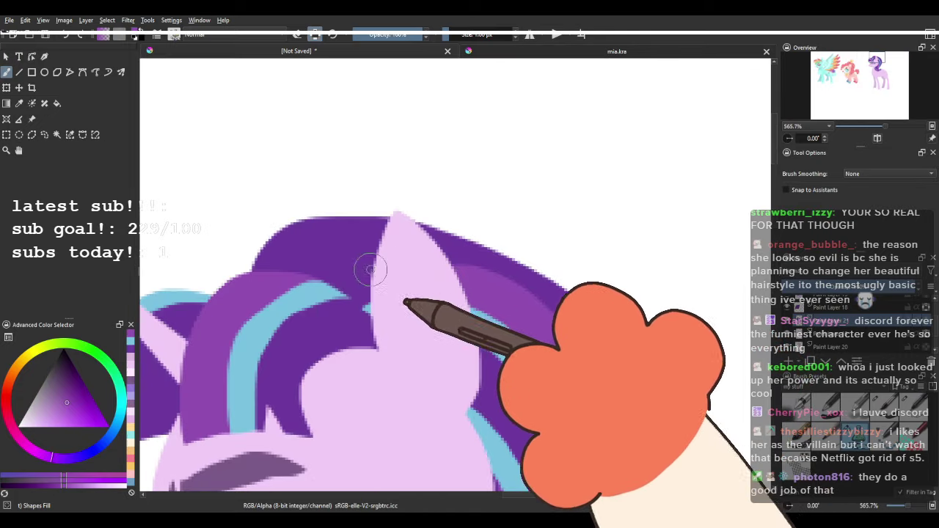
left_click(482, 339, "ctrl")
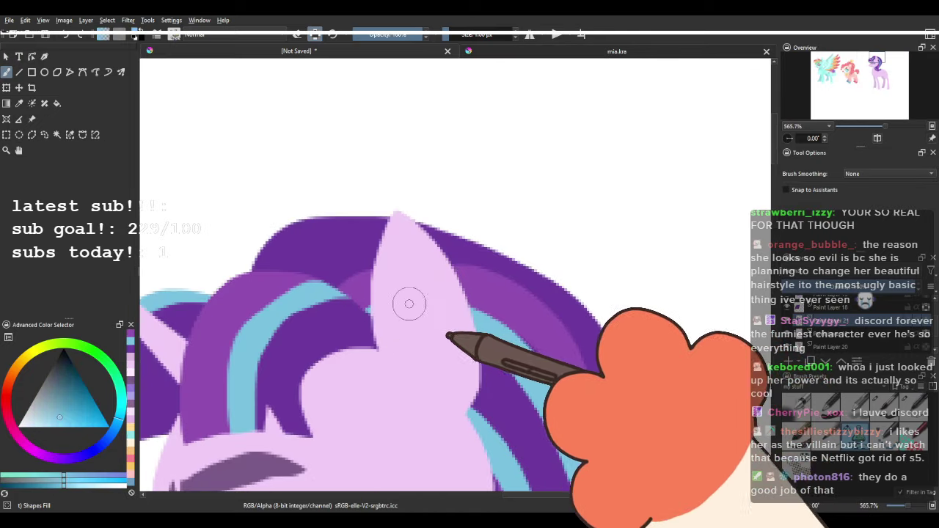
scroll(400, 306, "down", 1)
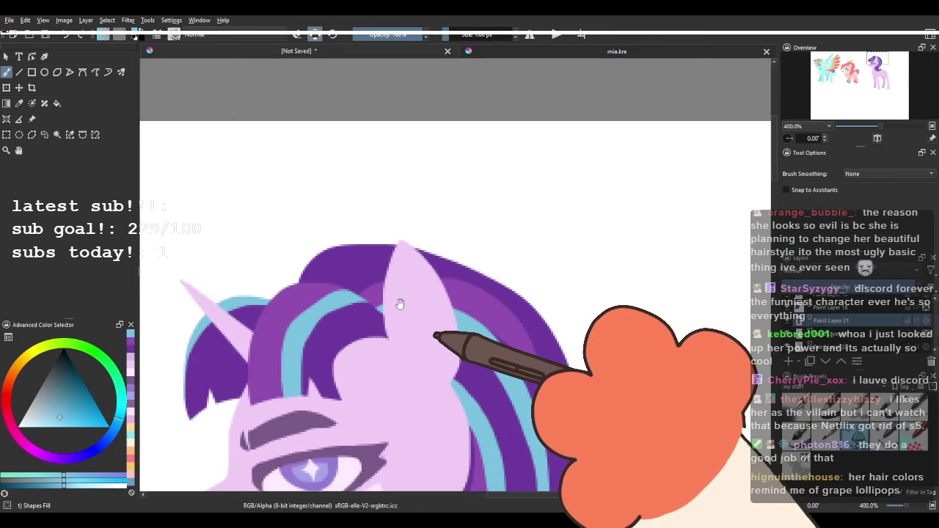
Examine the unicorn's striped mane up close and alongside the other ponies.
left_click_drag(400, 305, 371, 210)
scroll(371, 212, "down", 3)
left_click_drag(435, 292, 437, 208)
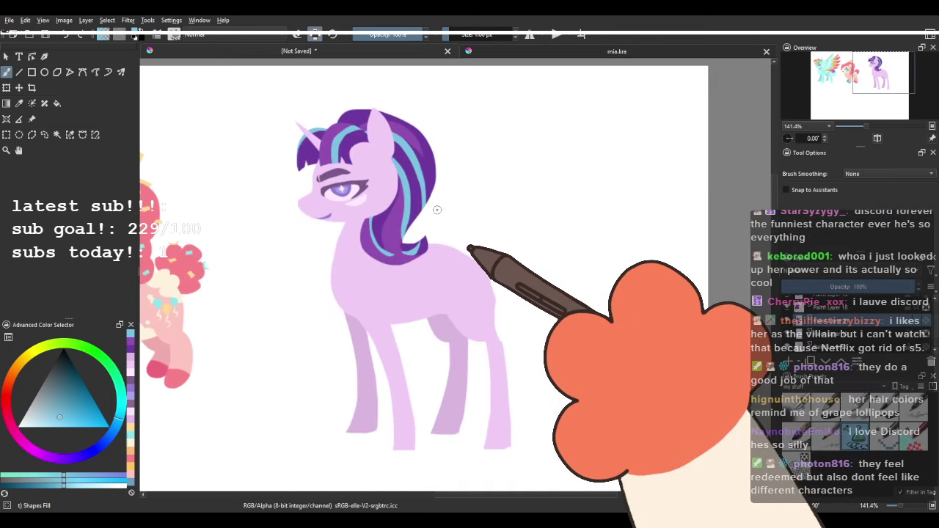
scroll(437, 210, "down", 1)
scroll(453, 236, "up", 1)
scroll(454, 237, "down", 2)
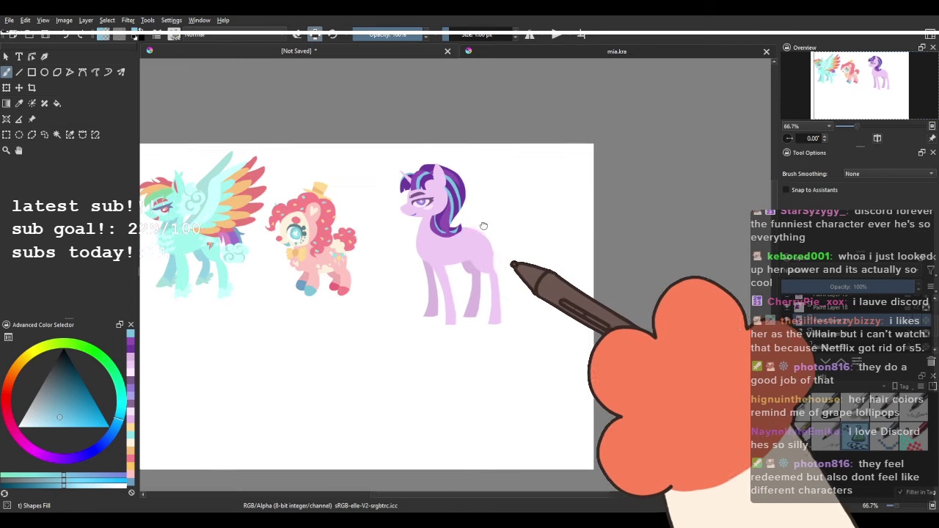
scroll(491, 222, "up", 1)
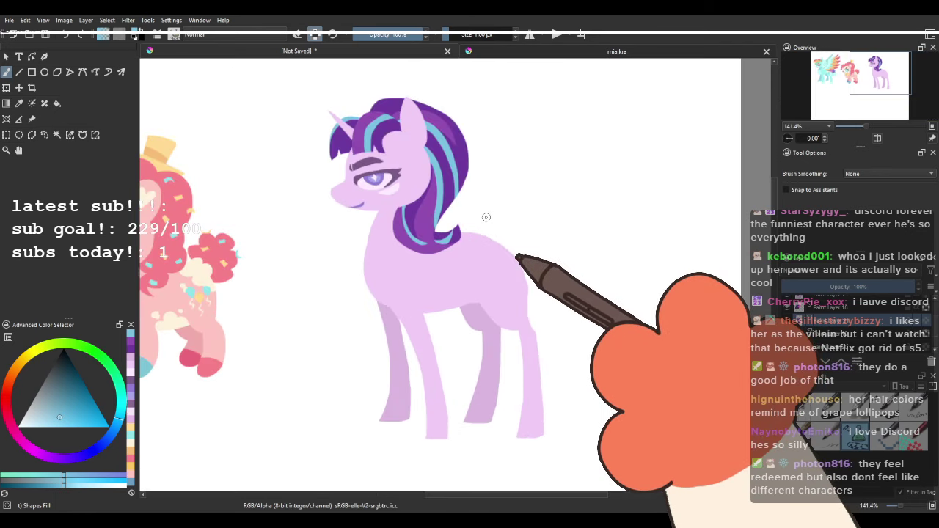
scroll(485, 217, "down", 2)
scroll(485, 217, "up", 5)
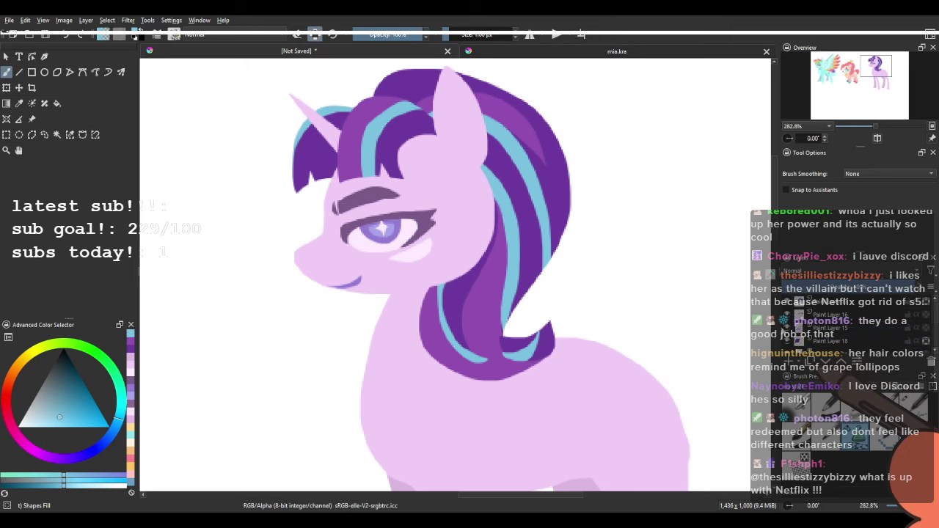
Turn on eraser mode on the head layer and trim the bridge of the muzzle, undoing strokes that cut too far.
scroll(433, 247, "up", 1)
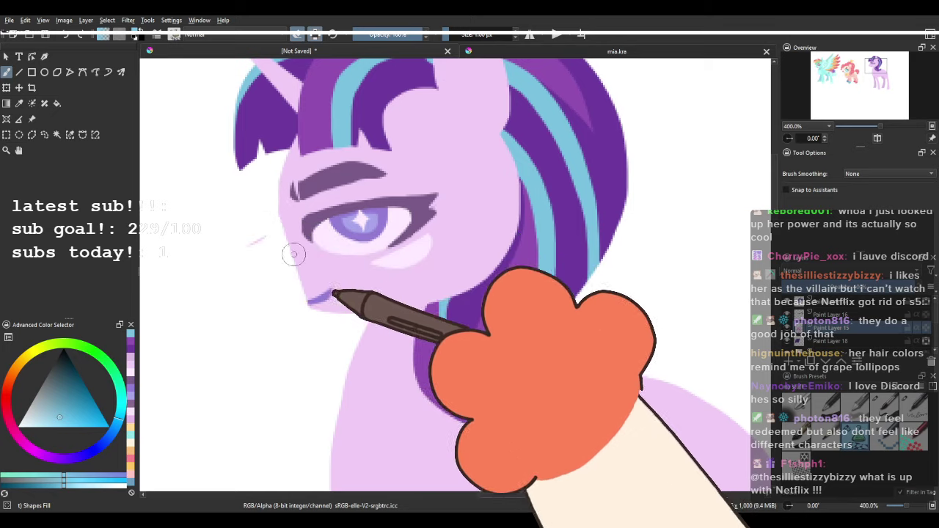
key("ctrl+z")
mouse_move(274, 201)
left_mouse_down()
mouse_move(263, 242)
mouse_move(233, 264)
mouse_move(305, 315)
left_mouse_up()
key("ctrl+z")
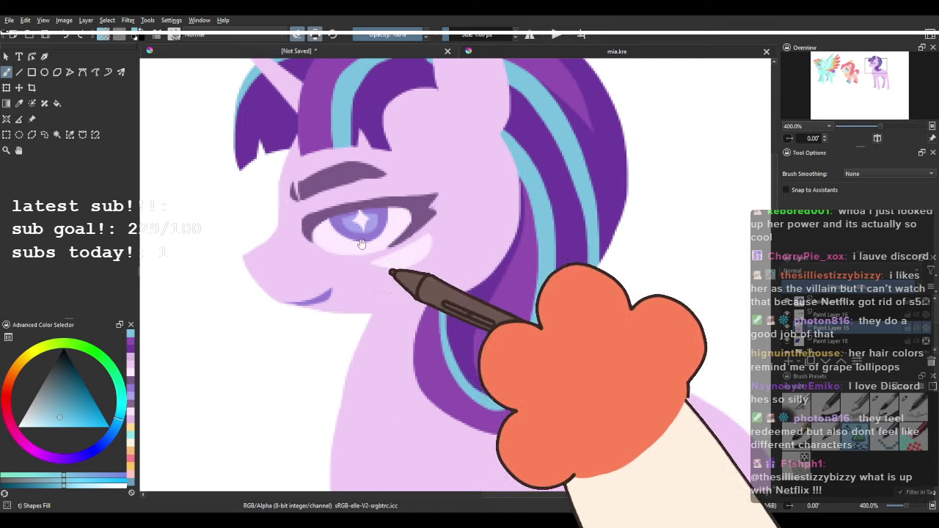
Erase along the jaw and the back of the cheek to slim the unicorn's face.
mouse_move(362, 244)
left_mouse_down()
mouse_move(370, 298)
mouse_move(355, 298)
left_mouse_up()
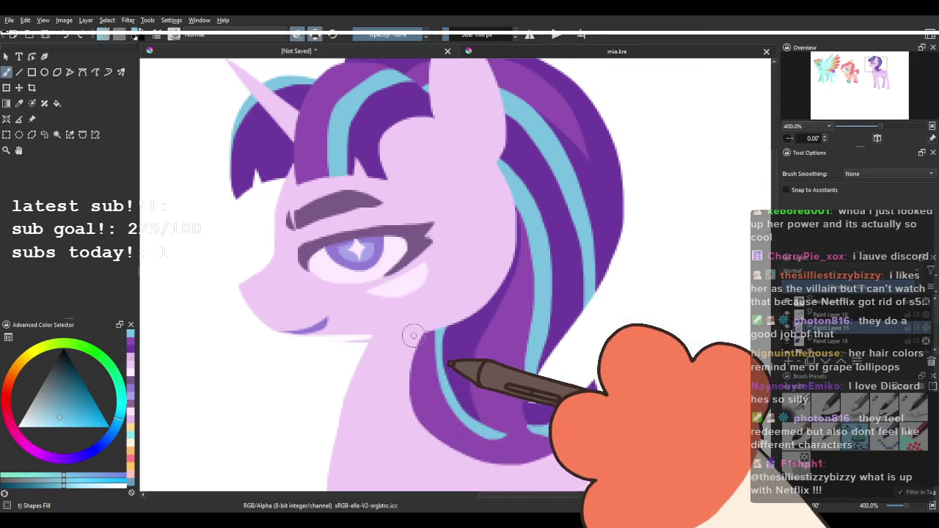
scroll(430, 289, "down", 3)
mouse_move(464, 264)
left_mouse_down()
mouse_move(453, 245)
mouse_move(398, 239)
mouse_move(380, 223)
left_mouse_up()
scroll(453, 246, "up", 2)
left_click_drag(424, 178, 379, 312)
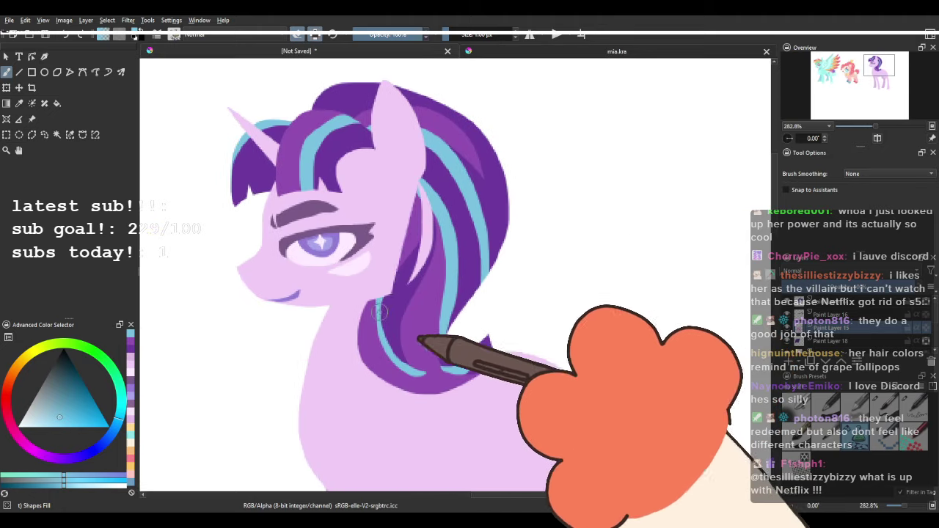
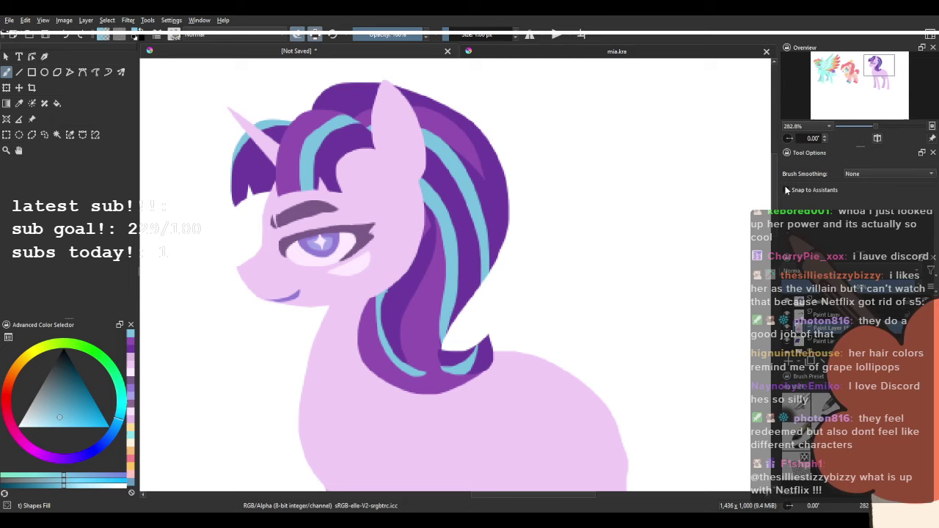
Turn off the eraser, sample the dark purple, and examine the unicorn in mirrored view alongside the other ponies.
left_click(875, 139)
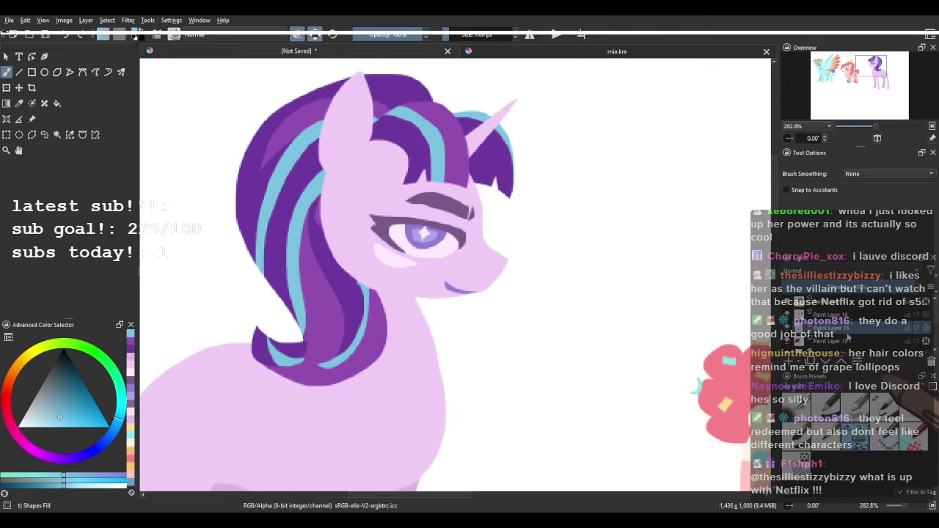
key("e")
left_click(278, 262, "ctrl")
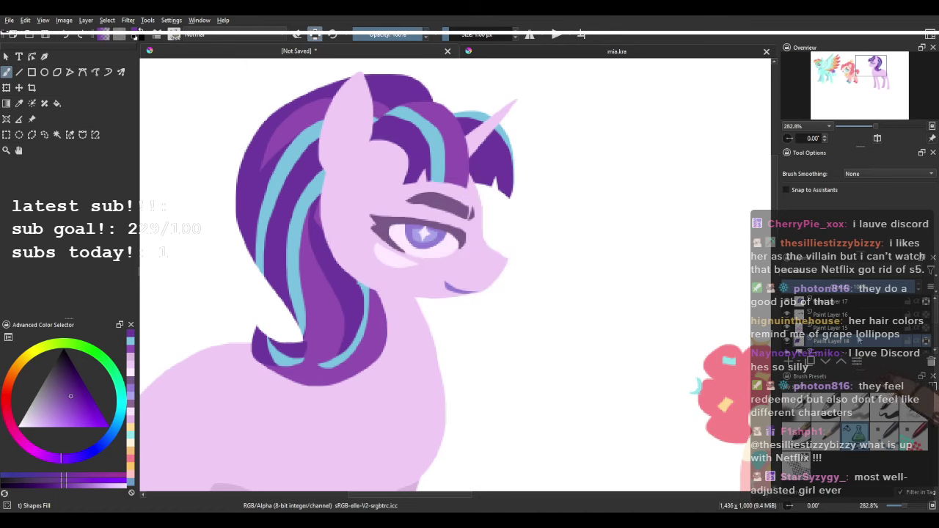
scroll(855, 335, "down", 2)
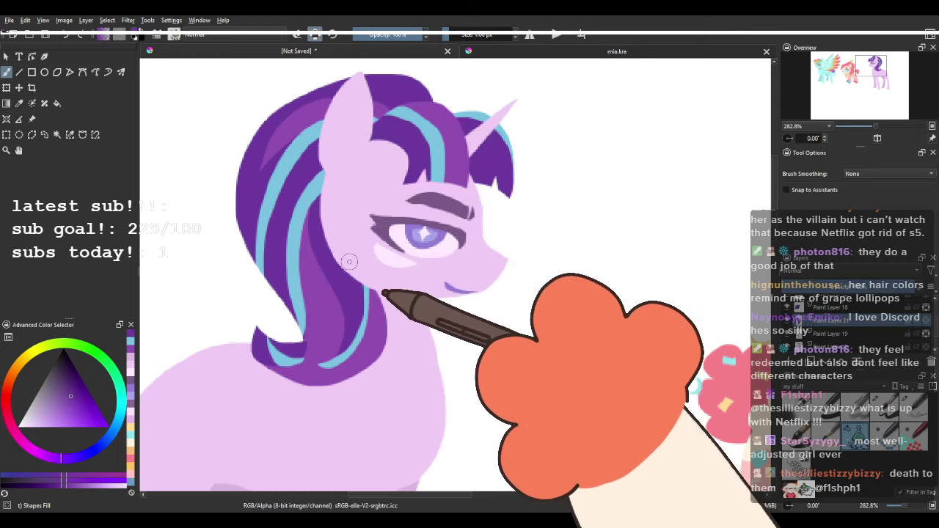
scroll(337, 289, "down", 2)
left_click_drag(337, 286, 339, 244)
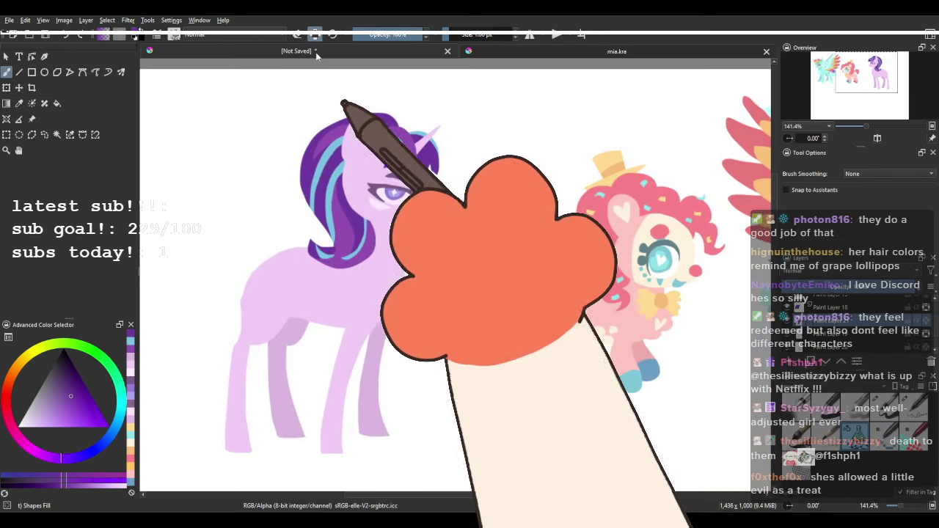
scroll(519, 205, "down", 2)
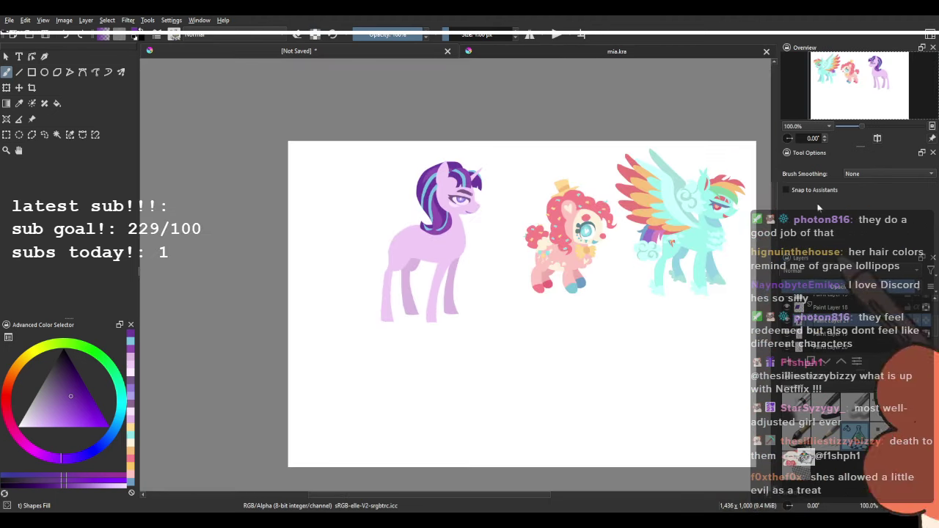
left_click(877, 140)
scroll(596, 322, "up", 1)
On Paint Layer 20, select the lower part of all four unicorn legs freehand and move it up to shorten them.
left_click(835, 335)
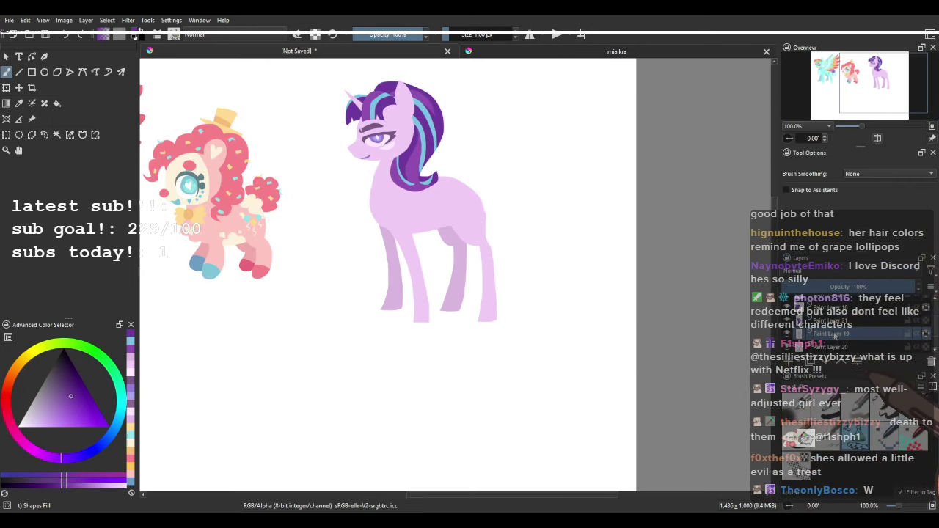
scroll(514, 286, "up", 1)
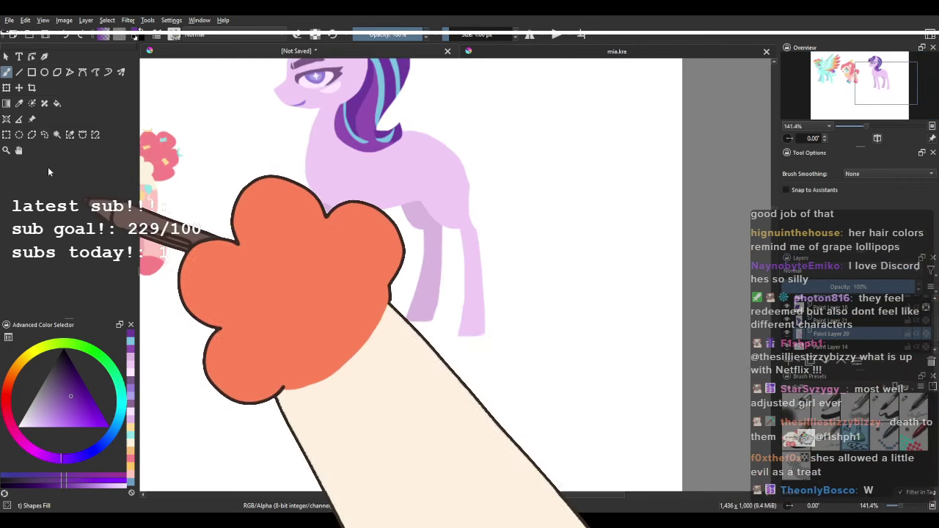
left_click(34, 135)
left_click(42, 137)
scroll(487, 248, "up", 1)
mouse_move(520, 278)
left_mouse_down()
mouse_move(112, 317)
mouse_move(678, 375)
left_mouse_up()
scroll(580, 316, "down", 1)
scroll(579, 317, "up", 2)
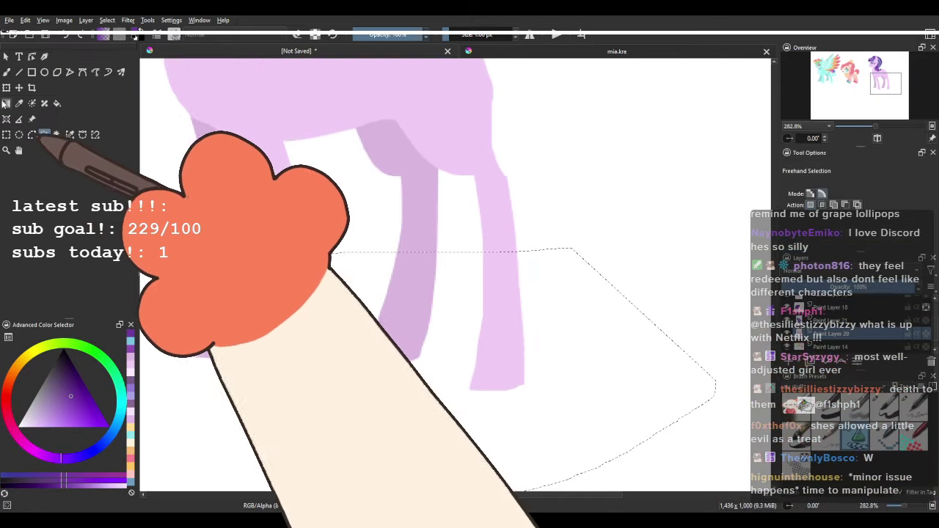
left_click(20, 88)
left_click_drag(339, 315, 338, 308)
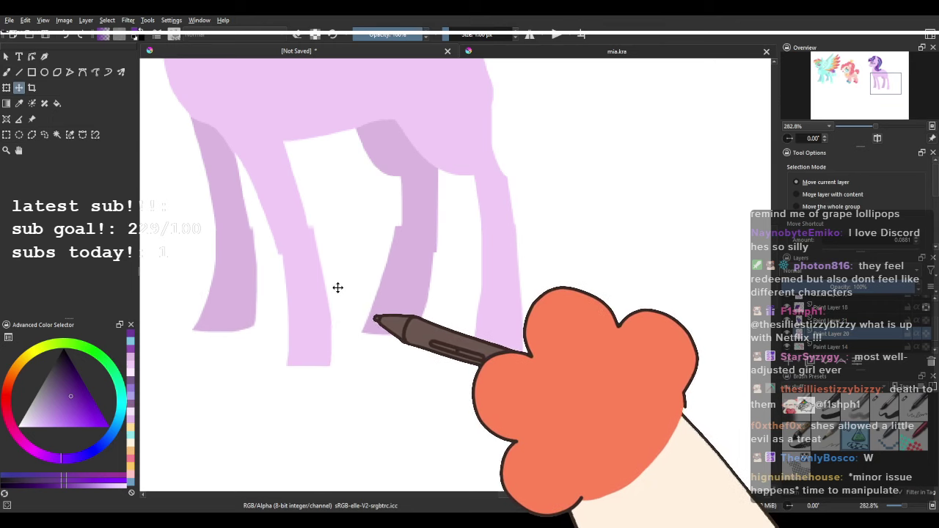
scroll(337, 285, "down", 4)
scroll(531, 337, "up", 3)
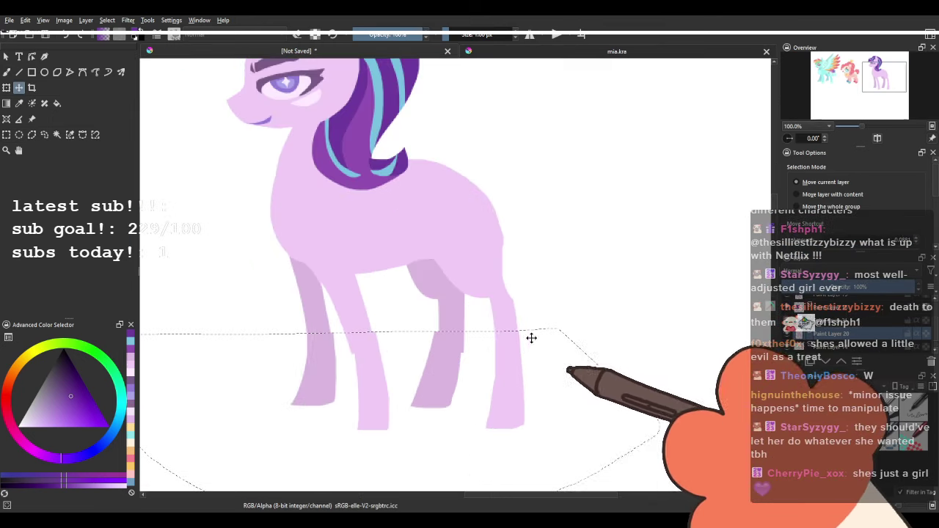
scroll(498, 407, "down", 1)
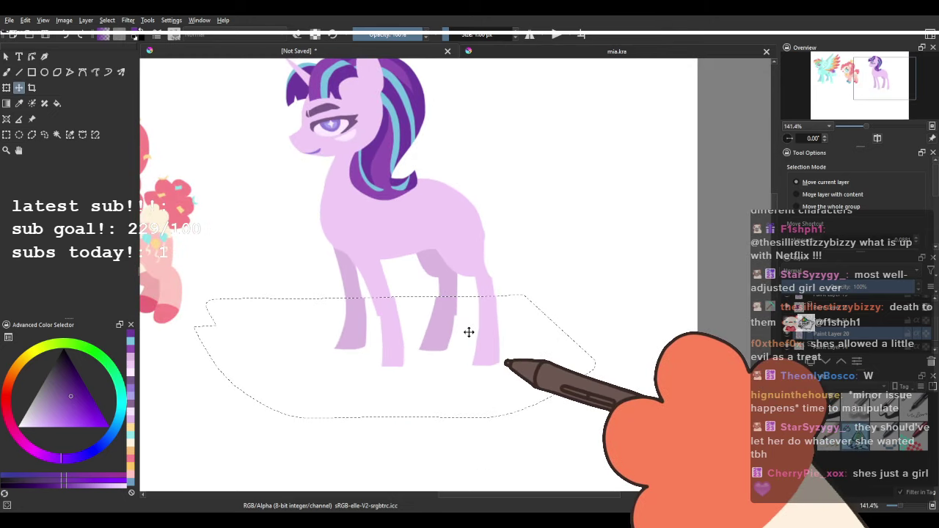
scroll(462, 334, "down", 2)
scroll(470, 335, "up", 3)
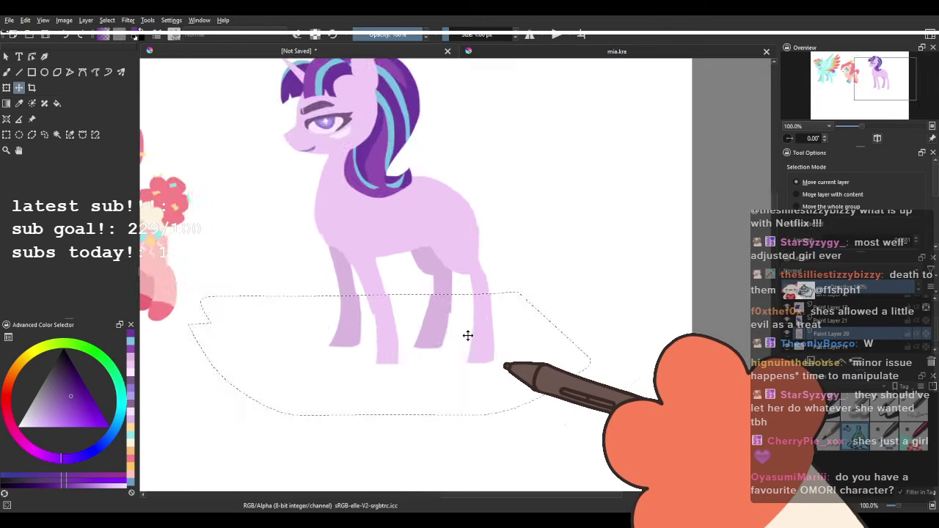
Select the lower half of the unicorn's near front leg and shift it to line up with the upper leg.
left_click(44, 135)
scroll(353, 258, "up", 1)
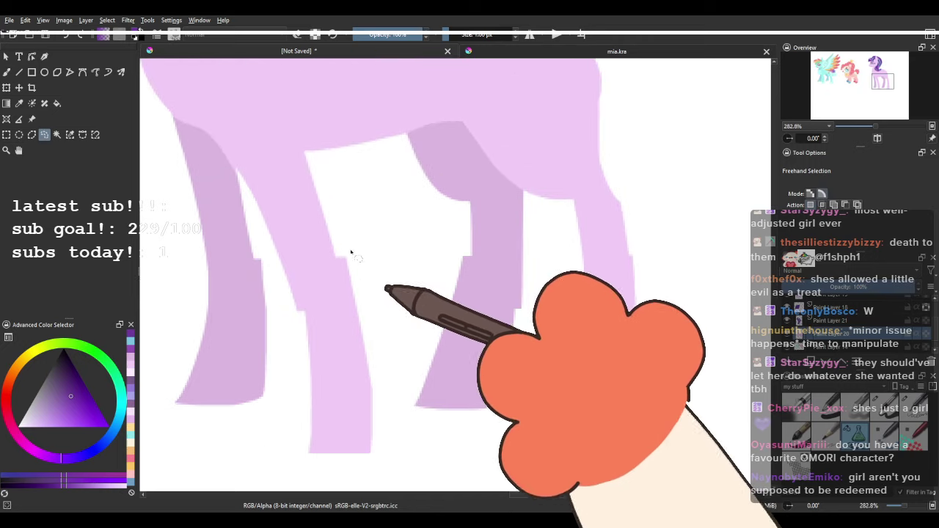
mouse_move(303, 328)
left_mouse_down()
mouse_move(360, 484)
mouse_move(365, 247)
left_mouse_up()
key("t")
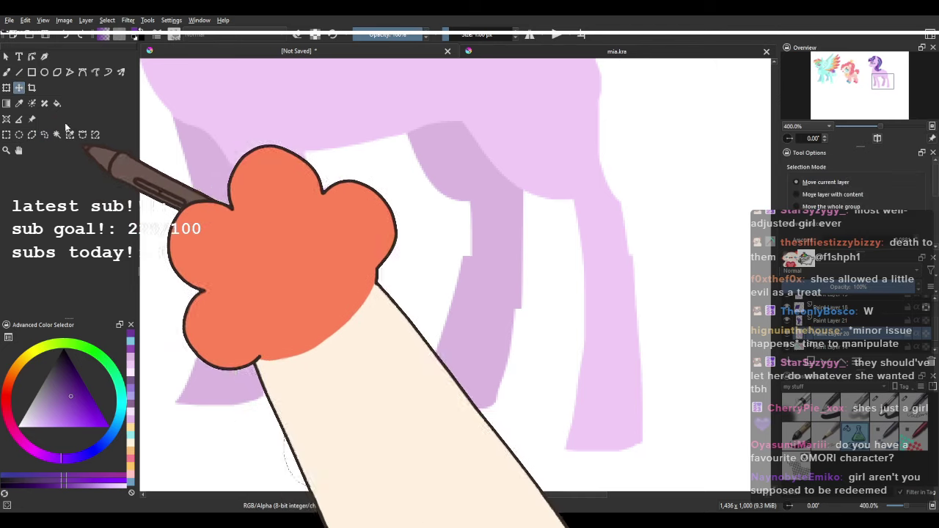
scroll(305, 230, "down", 5)
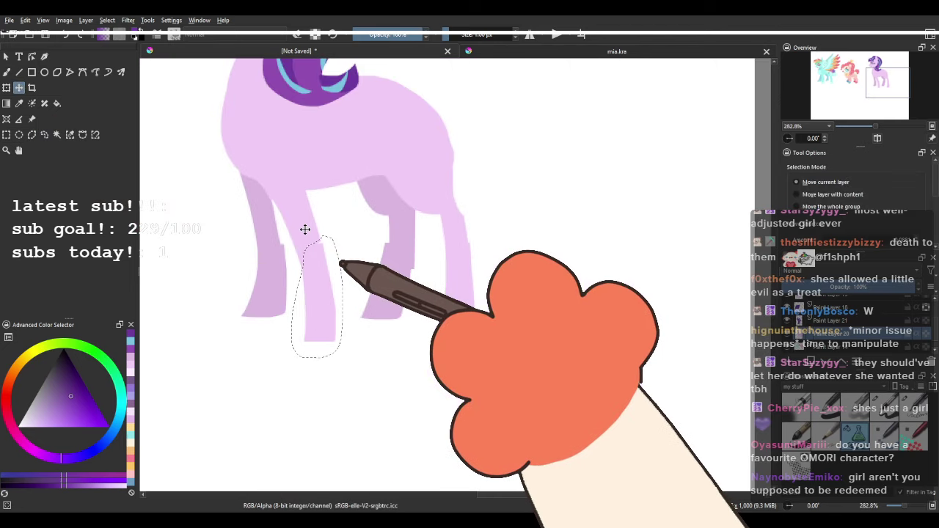
Select the lower half of the shaded hind leg and move it to line up with its upper part.
left_click(44, 135)
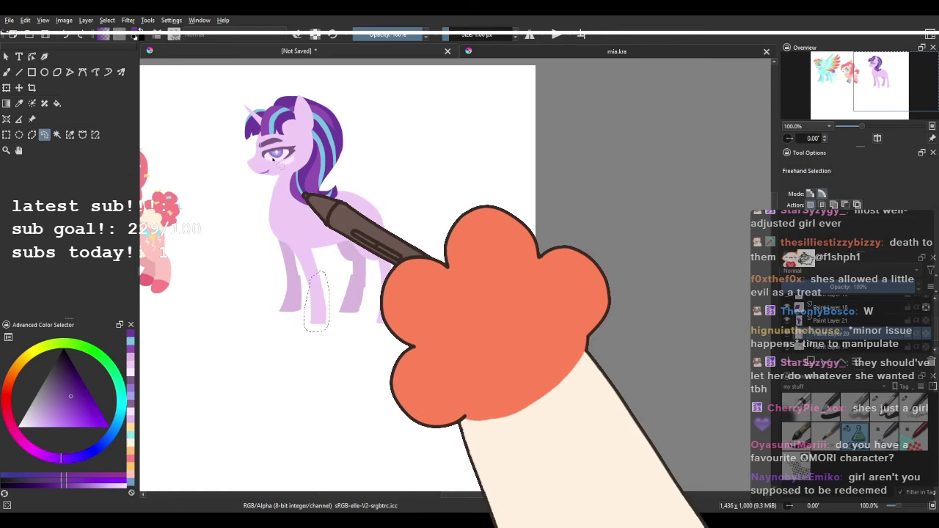
scroll(394, 249, "up", 6)
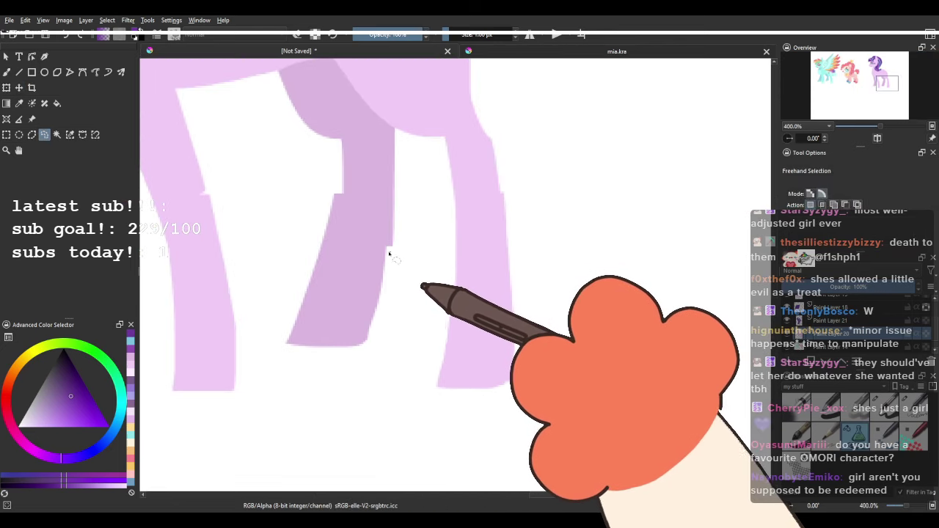
mouse_move(386, 247)
left_mouse_down()
mouse_move(374, 201)
mouse_move(342, 195)
mouse_move(300, 246)
mouse_move(373, 367)
mouse_move(400, 308)
left_mouse_up()
left_click(19, 88)
left_click_drag(397, 221, 402, 224)
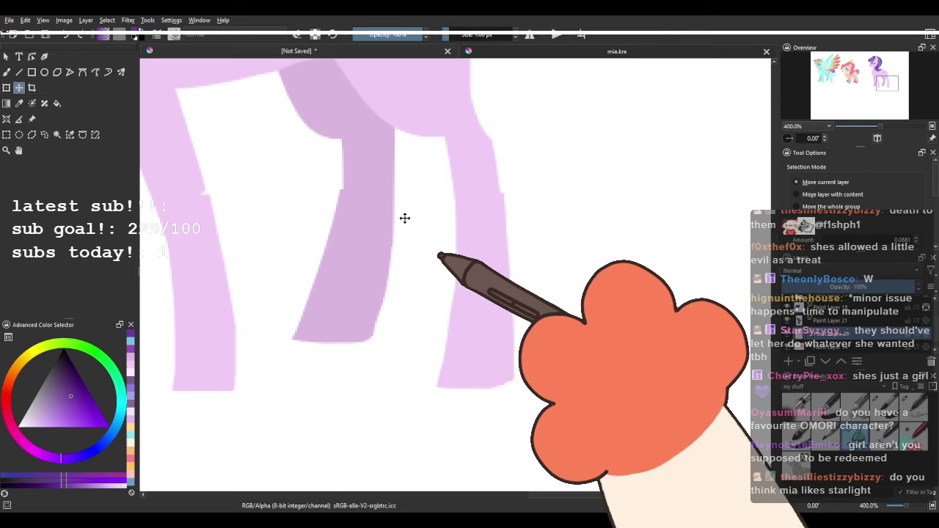
scroll(404, 218, "down", 4)
scroll(398, 236, "up", 2)
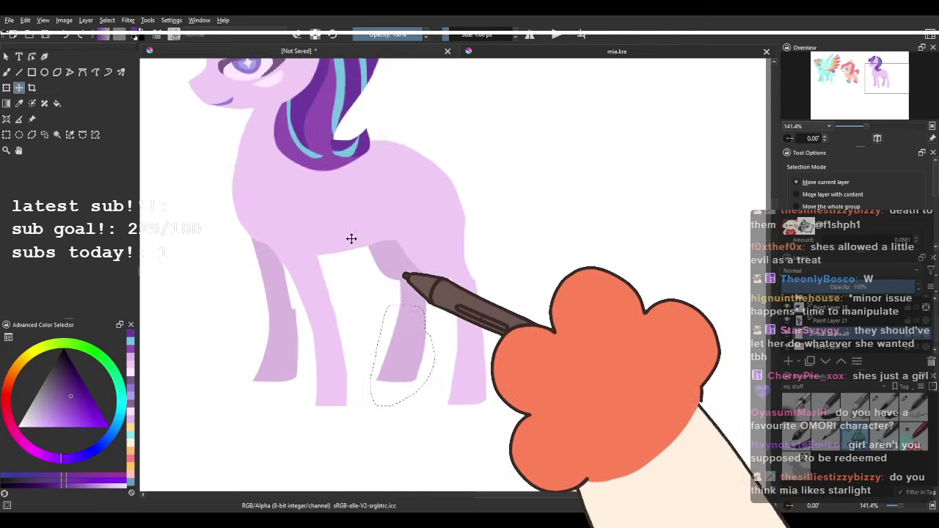
Clear the selection, sample the light body purple, and paint over the notches on the near hind and near front legs.
left_click(44, 134)
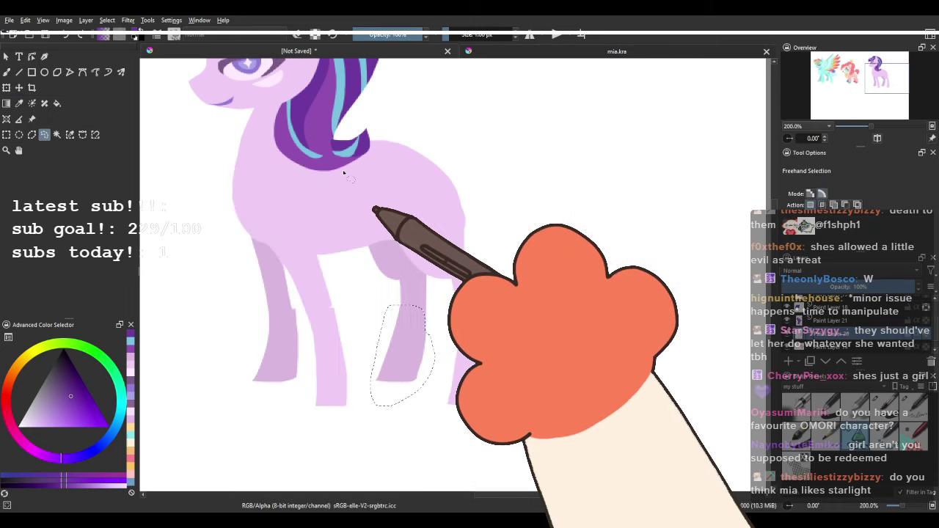
left_click(7, 73)
scroll(456, 322, "up", 1)
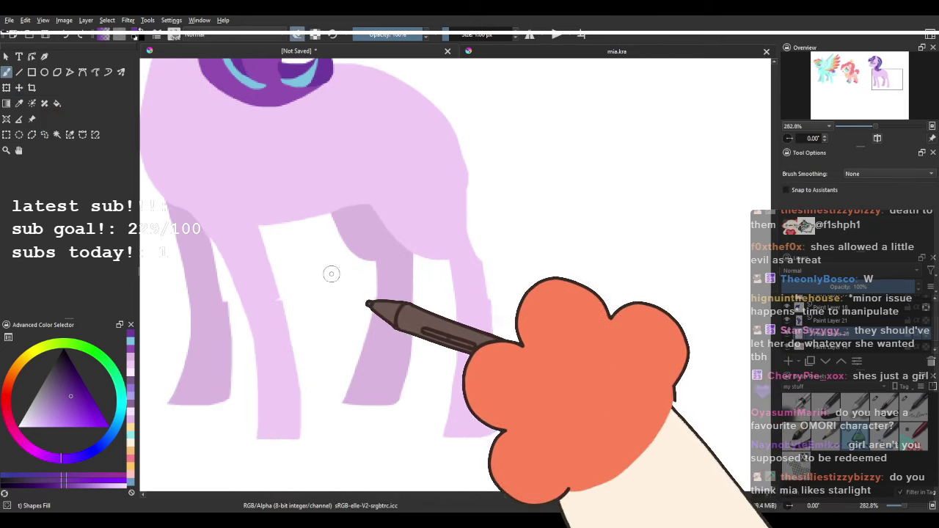
scroll(421, 290, "up", 2)
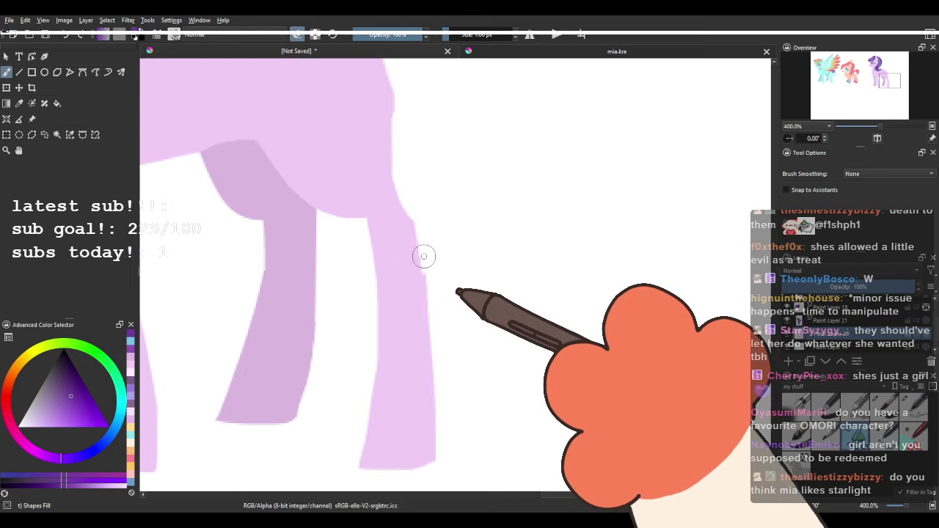
left_click(386, 237, "ctrl")
key("e")
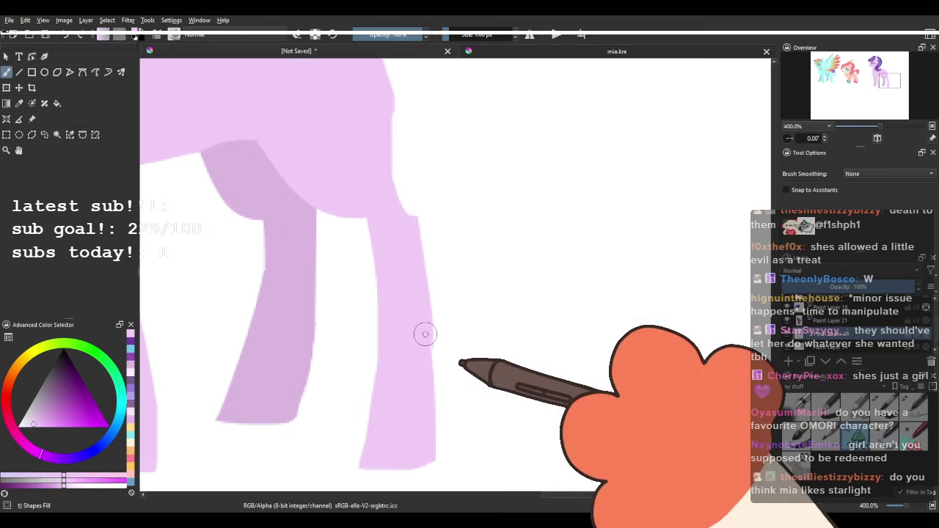
left_click_drag(420, 223, 430, 320)
left_click_drag(326, 227, 517, 176)
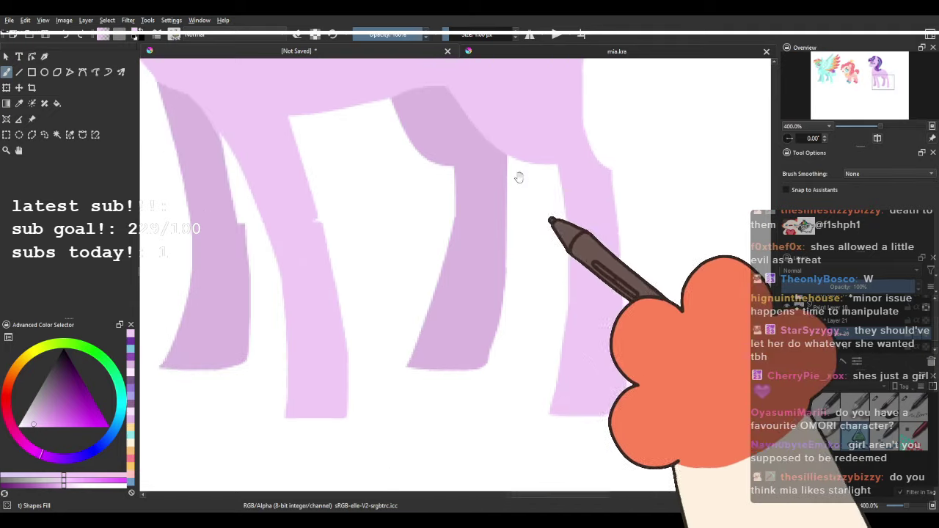
left_click_drag(282, 187, 353, 255)
mouse_move(340, 220)
left_mouse_down()
mouse_move(377, 301)
mouse_move(340, 331)
left_mouse_up()
left_click_drag(297, 235, 358, 257)
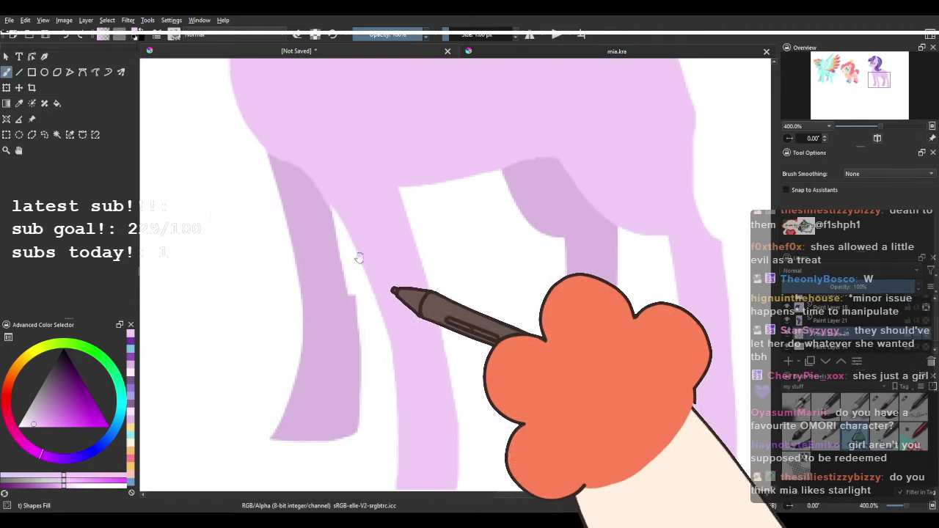
Sample the darker leg shade and smooth the notch on the far front leg.
left_click(325, 259, "ctrl")
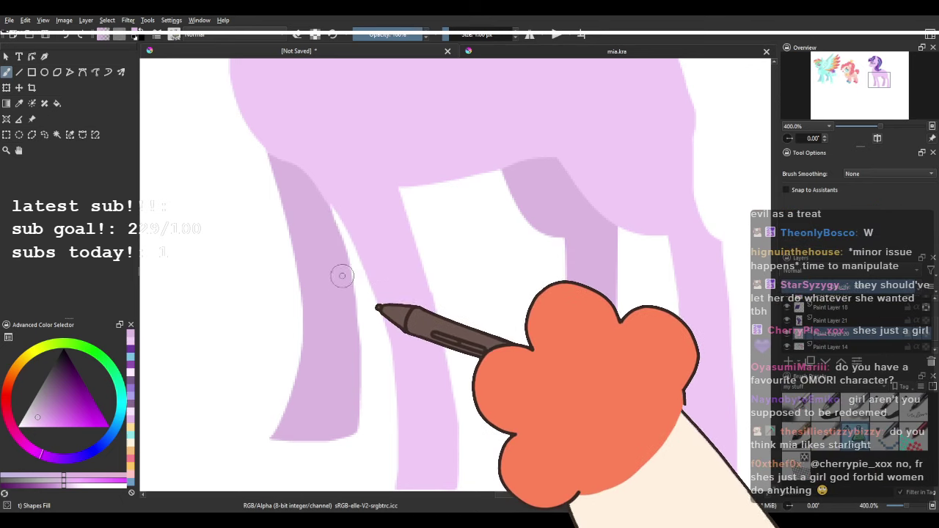
scroll(392, 281, "down", 3)
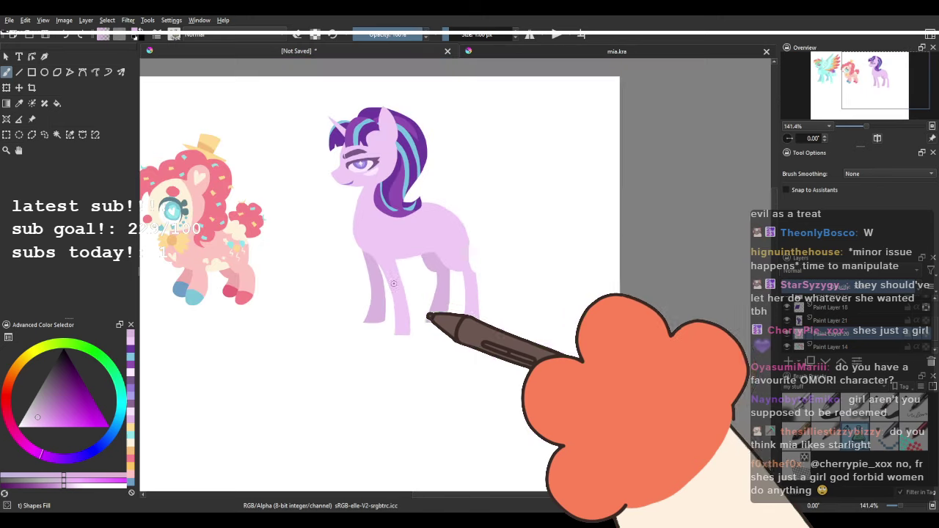
scroll(502, 246, "down", 3)
scroll(503, 247, "up", 4)
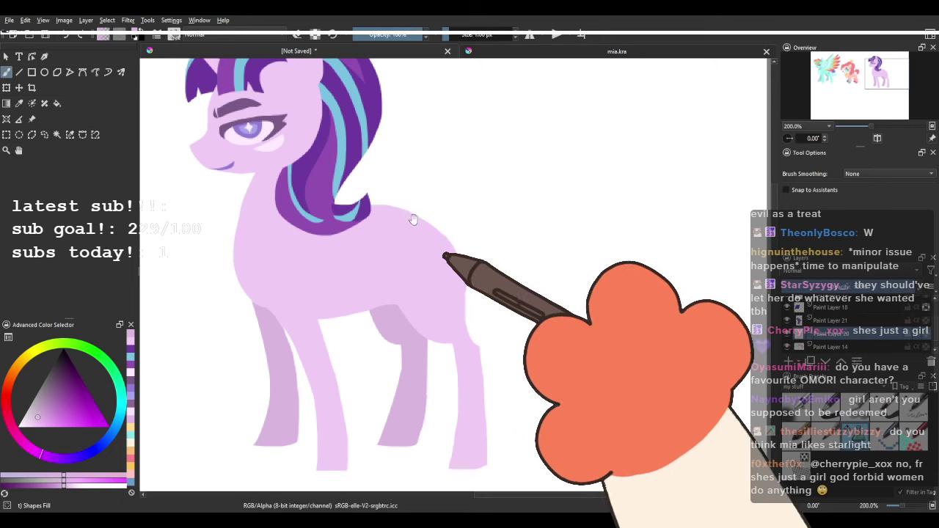
Check the leg layer by toggling its visibility, and sample the pale pink near the unicorn's eye.
left_click_drag(413, 219, 475, 241)
left_click(788, 335)
left_click(791, 335)
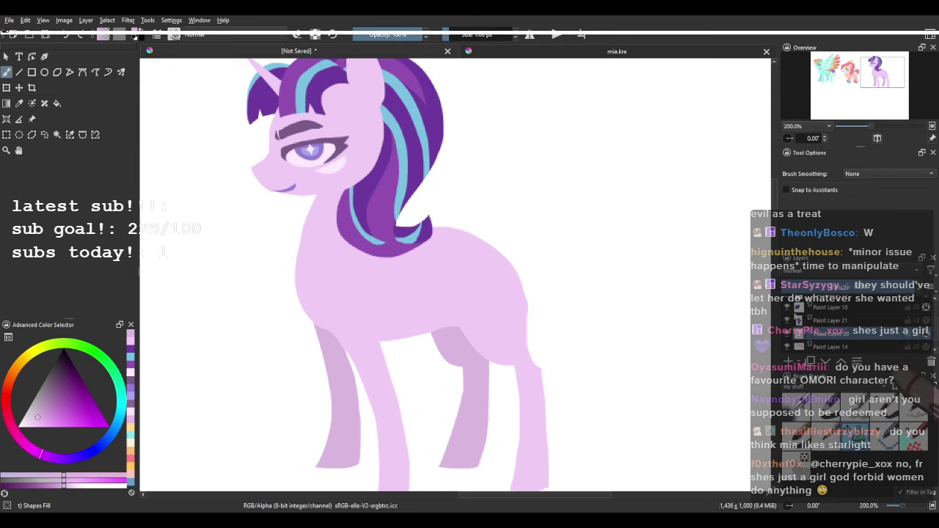
scroll(315, 147, "up", 3)
left_click(272, 192, "ctrl")
scroll(311, 197, "down", 3)
scroll(332, 198, "up", 3)
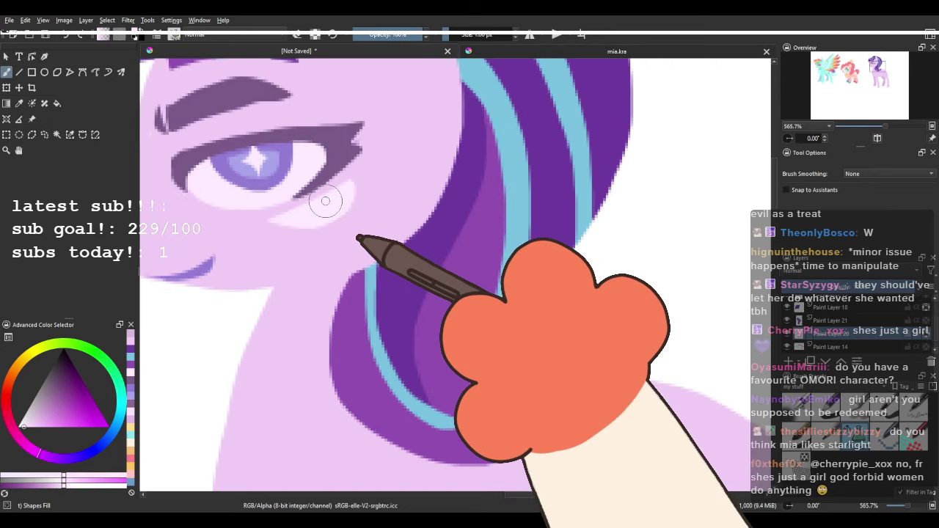
Paint a second pale marking on the purple unicorn's cheek and pale tufts inside the ear.
left_click_drag(271, 245, 323, 292)
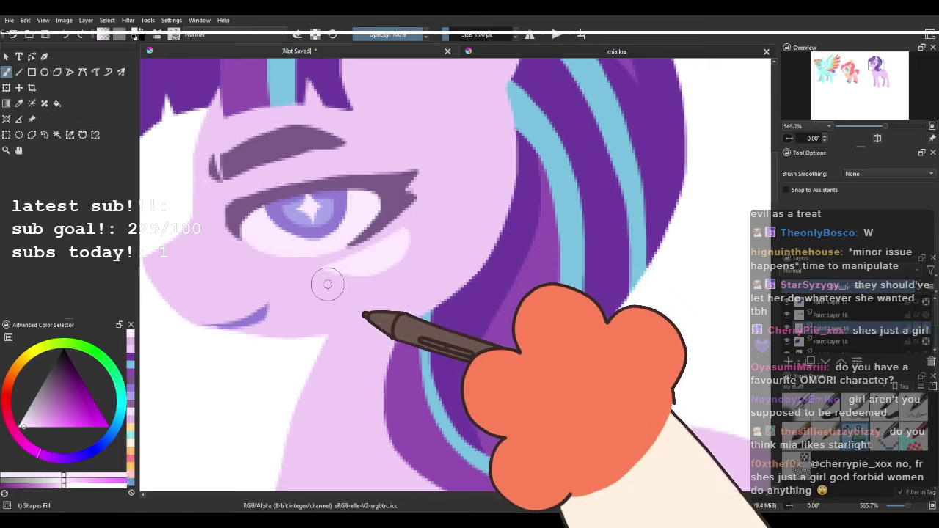
scroll(327, 283, "down", 5)
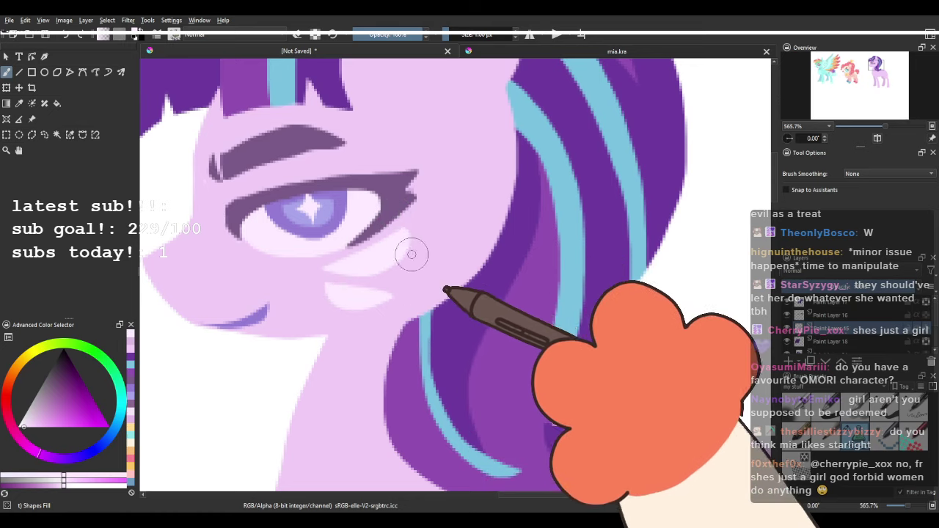
scroll(439, 173, "up", 5)
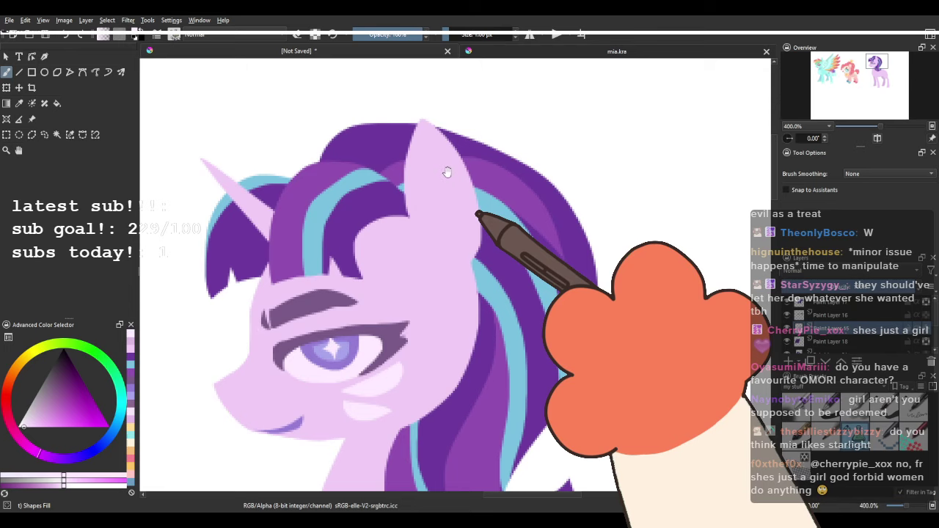
scroll(444, 171, "down", 1)
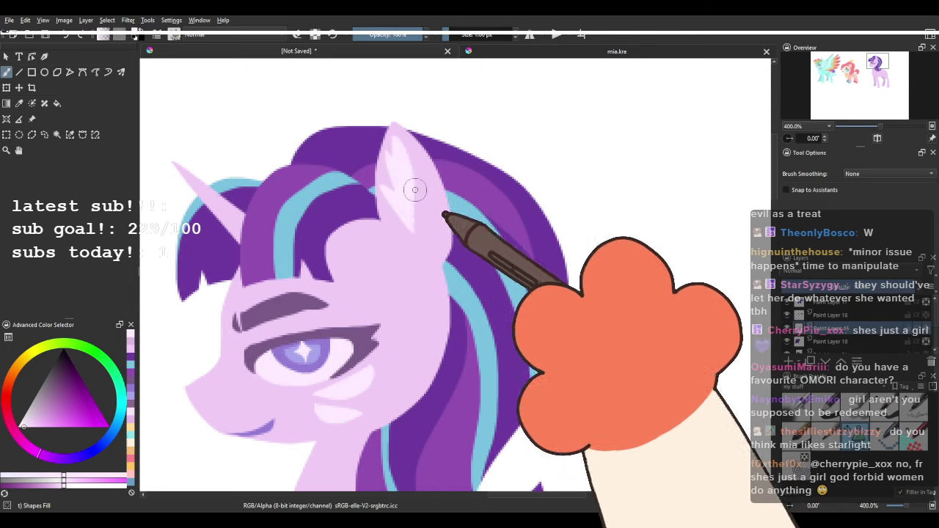
mouse_move(408, 232)
left_mouse_down()
mouse_move(386, 170)
mouse_move(409, 170)
mouse_move(409, 231)
left_mouse_up()
scroll(410, 203, "down", 4)
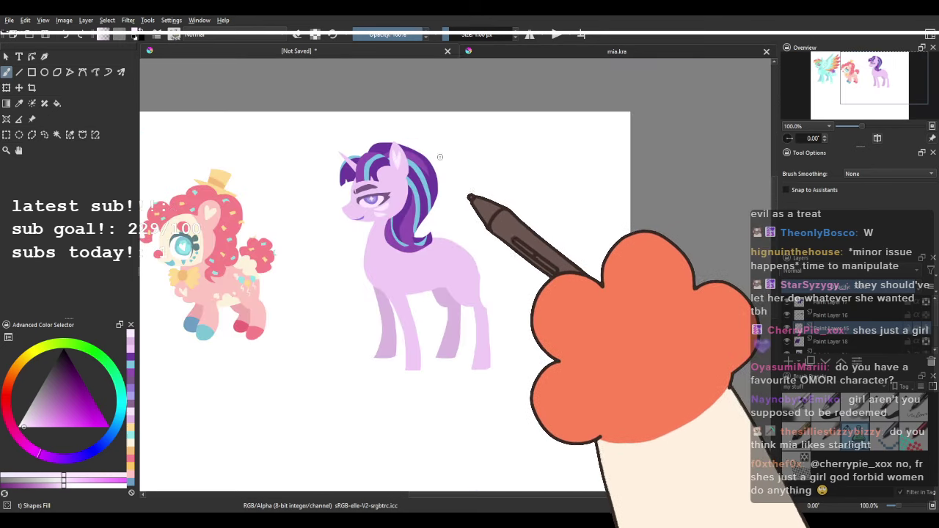
Paint a pale patch along the front of the purple unicorn's chest and lower neck.
scroll(416, 269, "up", 2)
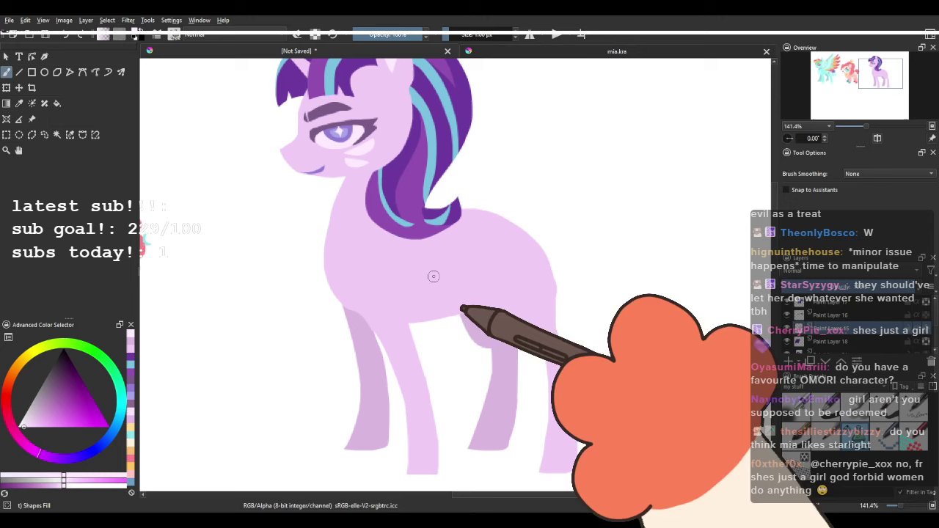
scroll(421, 254, "up", 1)
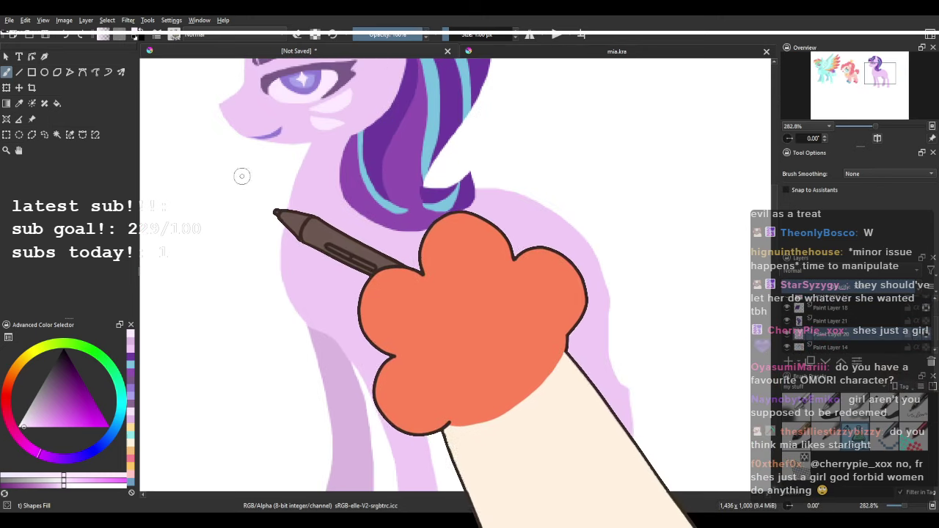
mouse_move(296, 220)
left_mouse_down()
mouse_move(324, 240)
mouse_move(275, 239)
mouse_move(300, 188)
mouse_move(299, 224)
mouse_move(339, 260)
mouse_move(313, 263)
mouse_move(297, 306)
left_mouse_up()
left_click_drag(302, 228, 373, 371)
scroll(422, 340, "down", 3)
left_click_drag(460, 328, 424, 273)
scroll(426, 337, "up", 1)
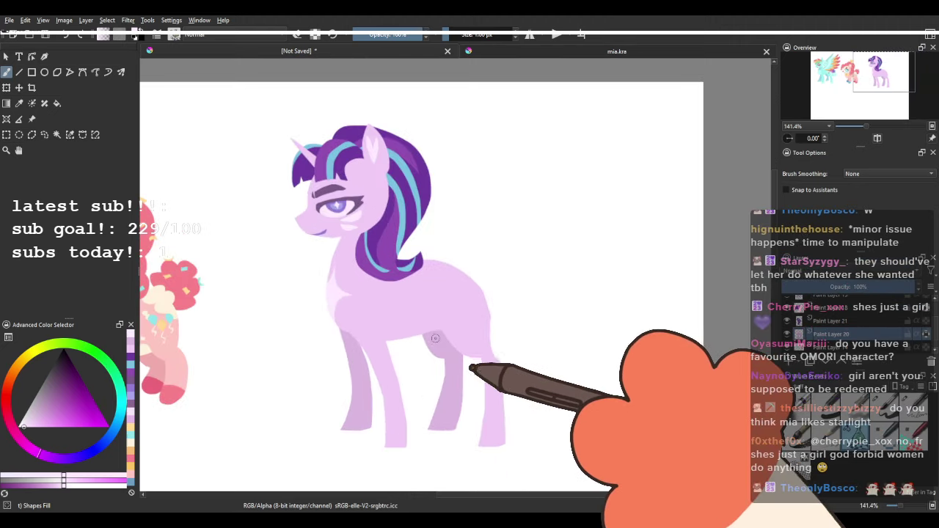
Paint a thin pale strip along the unicorn's underbelly between the front and hind legs.
left_click_drag(447, 329, 424, 273)
scroll(421, 277, "up", 3)
mouse_move(295, 287)
left_mouse_down()
mouse_move(329, 272)
mouse_move(454, 255)
left_mouse_up()
key("ctrl+z")
mouse_move(383, 269)
left_mouse_down()
mouse_move(321, 293)
mouse_move(297, 289)
mouse_move(328, 274)
mouse_move(448, 262)
mouse_move(298, 298)
left_mouse_up()
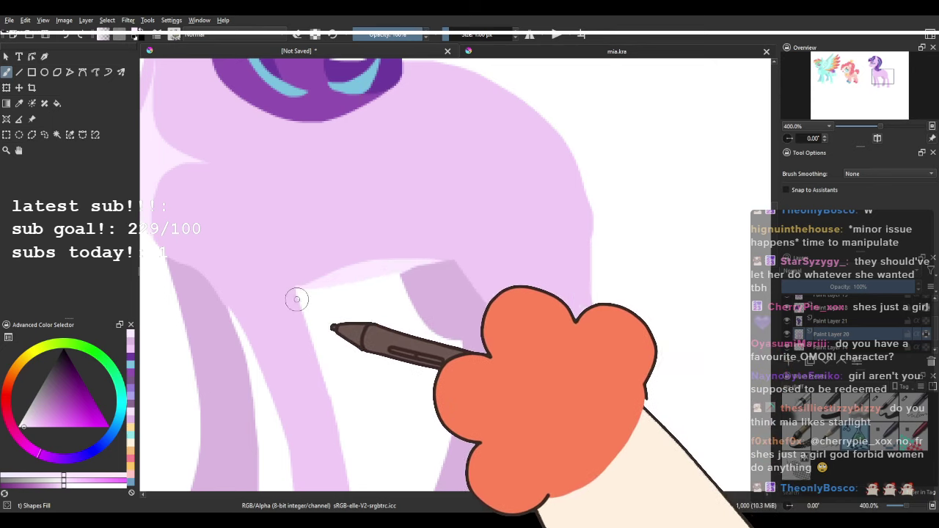
left_click_drag(422, 323, 447, 404)
scroll(392, 332, "down", 3)
Paint pale hooves with slanted upper edges on the unicorn's two front legs.
left_click_drag(426, 282, 434, 231)
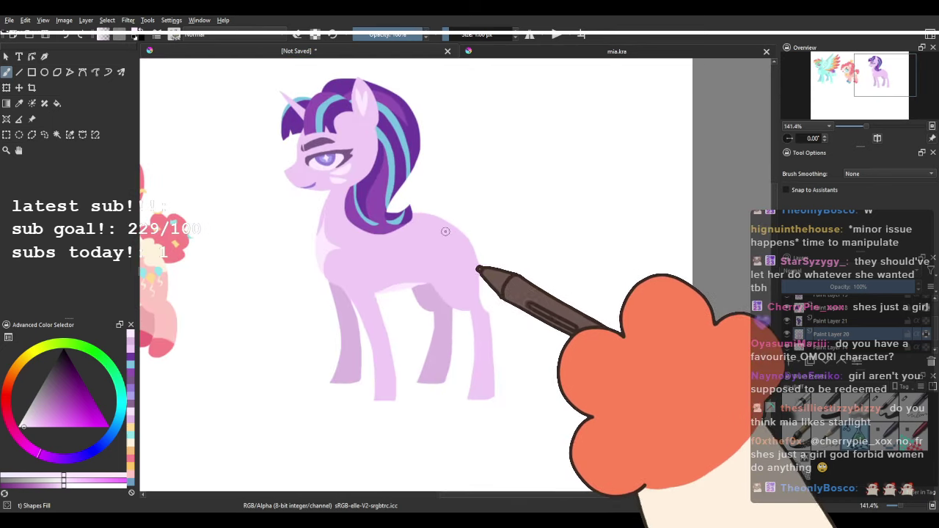
scroll(444, 230, "up", 1)
left_click_drag(365, 204, 368, 219)
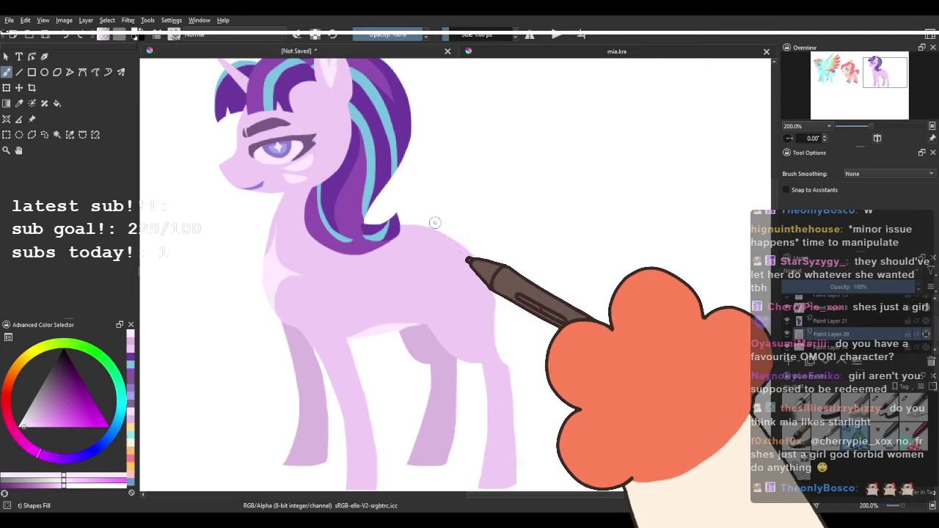
left_click_drag(326, 269, 318, 186)
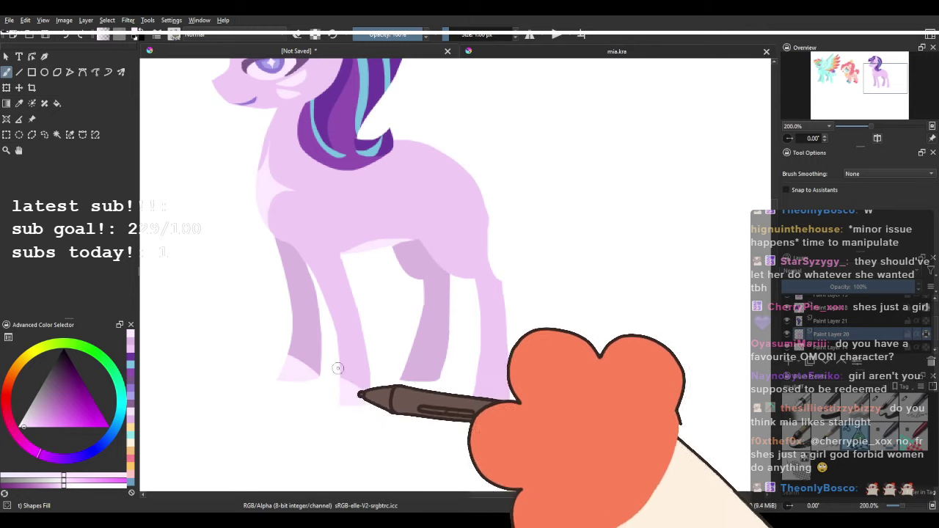
left_click_drag(401, 356, 344, 405)
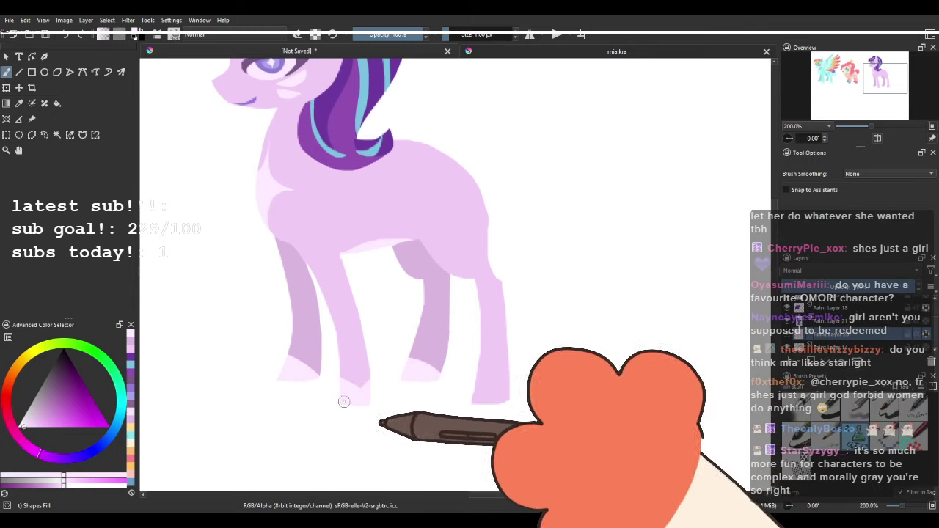
Undo the far hind hoof and repaint it in the pale tint, adding a matching hoof on the near hind leg.
key("ctrl+z")
left_click_drag(402, 358, 405, 405)
key("ctrl+z")
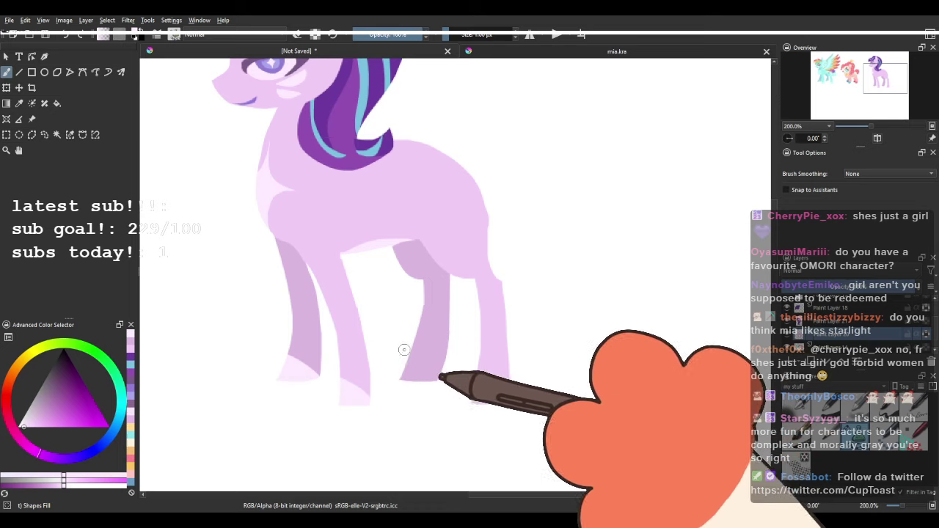
mouse_move(404, 350)
left_mouse_down()
mouse_move(453, 398)
mouse_move(389, 388)
left_mouse_up()
mouse_move(487, 403)
left_mouse_down()
mouse_move(492, 426)
mouse_move(531, 448)
mouse_move(434, 427)
mouse_move(510, 451)
left_mouse_up()
key("ctrl+z")
left_click_drag(433, 323, 465, 384)
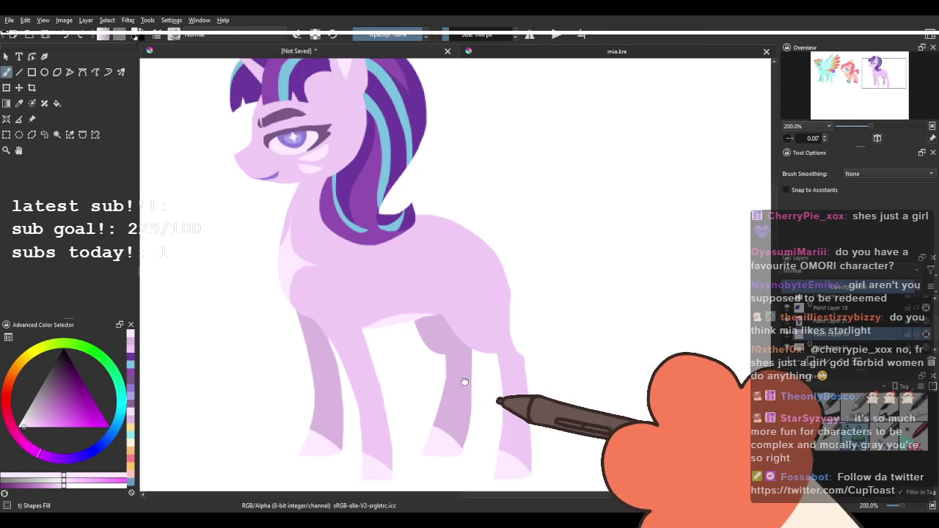
scroll(432, 331, "down", 1)
left_click_drag(447, 318, 484, 269)
scroll(490, 259, "down", 1)
scroll(491, 259, "down", 1)
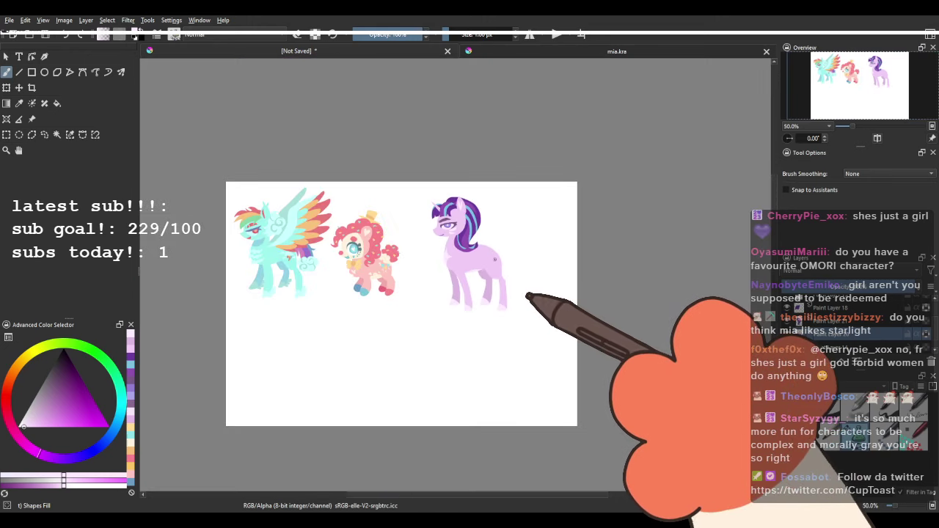
scroll(489, 262, "up", 2)
scroll(493, 246, "up", 1)
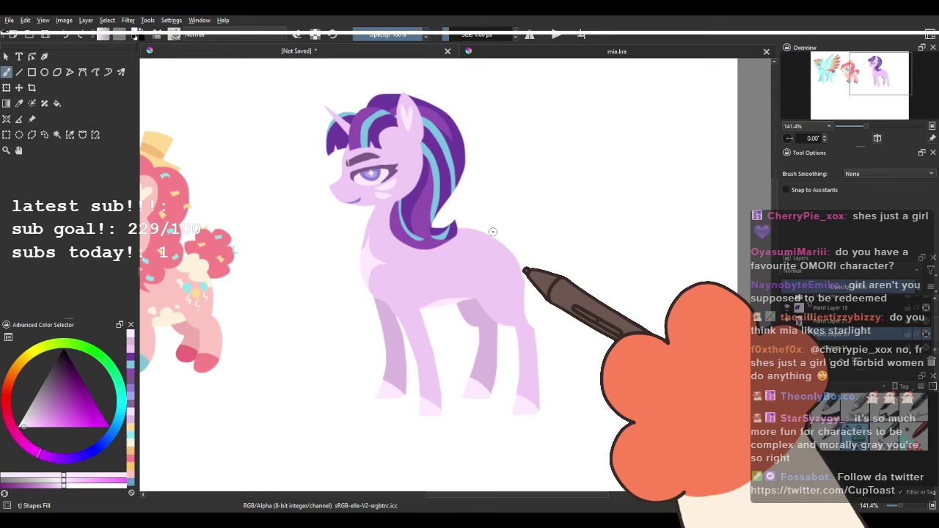
Sample the far legs' darker mauve and, with alpha preserved, shade the unicorn's neck beneath the jaw.
left_click(398, 335, "ctrl")
scroll(443, 234, "up", 1)
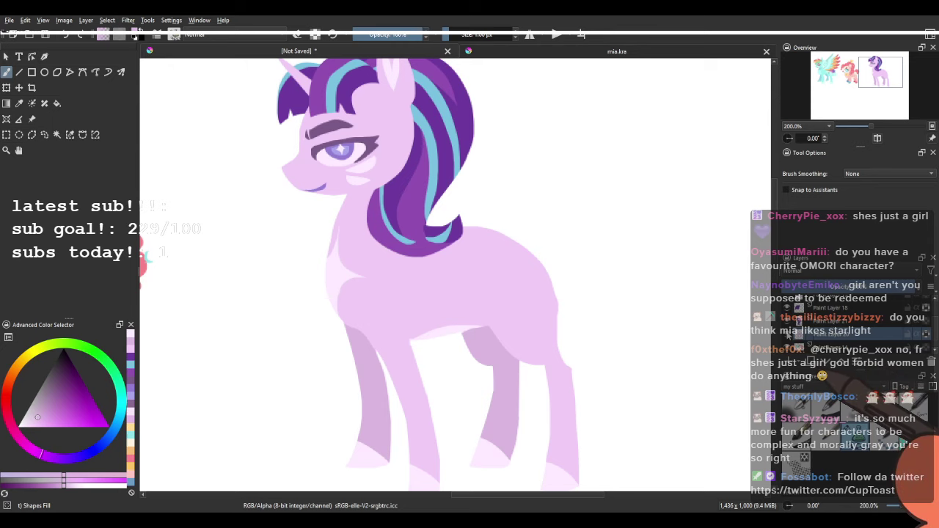
left_click(788, 335)
left_click(788, 334)
scroll(283, 169, "up", 1)
left_click(314, 35)
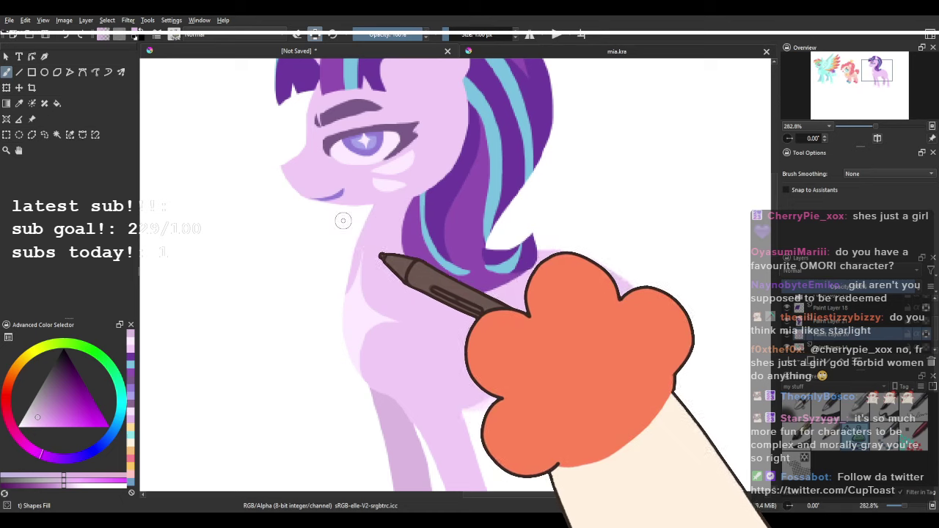
key("minus")
key("minus")
key("minus")
key("minus")
key("minus")
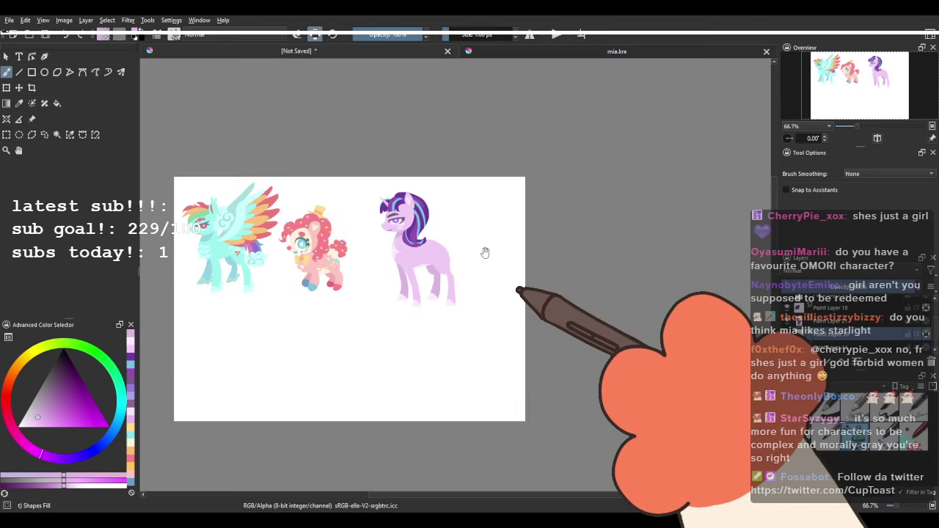
key("plus")
key("plus")
key("minus")
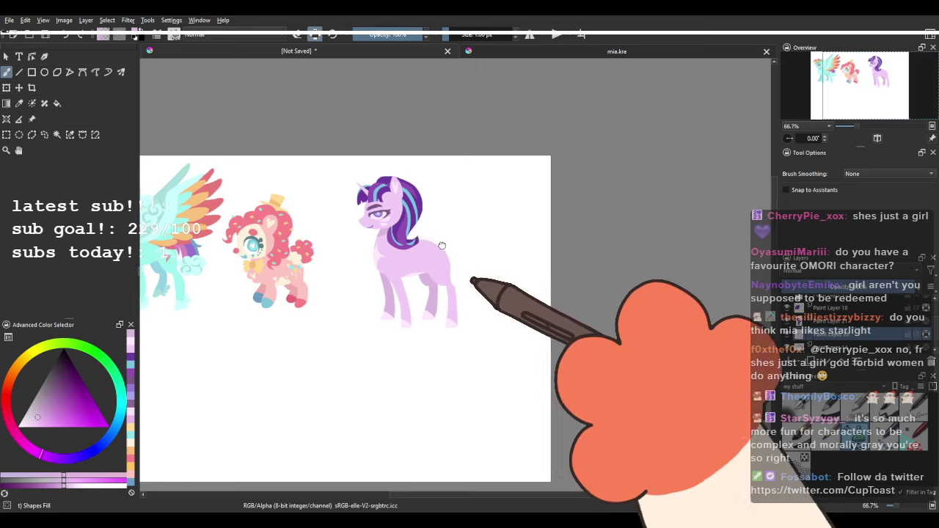
key("plus")
key("plus")
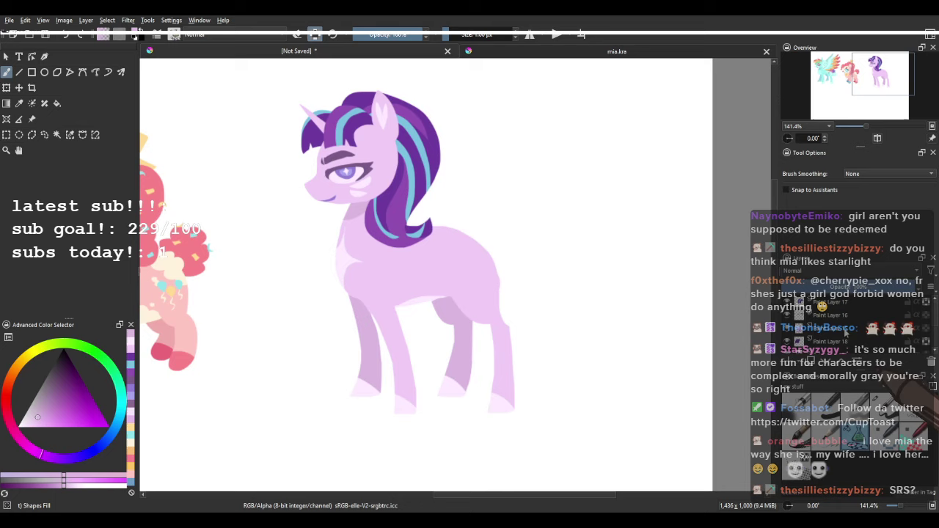
Check Paint Layers 16, 17 and 18 and review the unicorn alongside the other ponies.
left_click(830, 303)
left_click(787, 303)
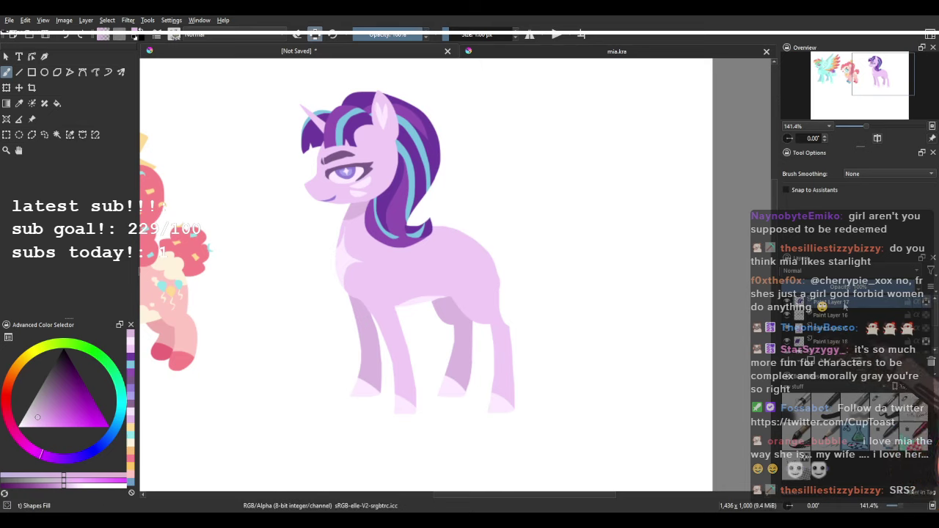
left_click(826, 309)
scroll(846, 317, "up", 1)
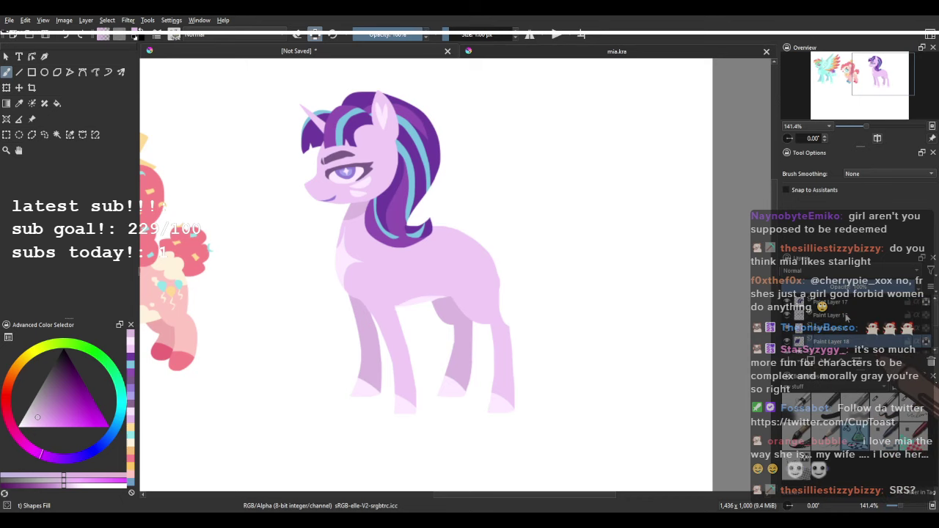
scroll(470, 299, "down", 2)
left_click_drag(470, 298, 541, 276)
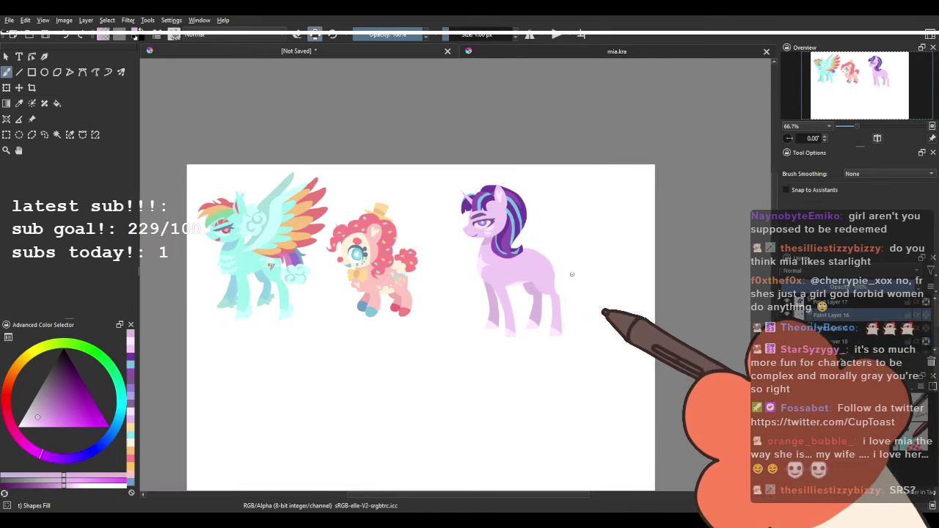
scroll(572, 275, "up", 1)
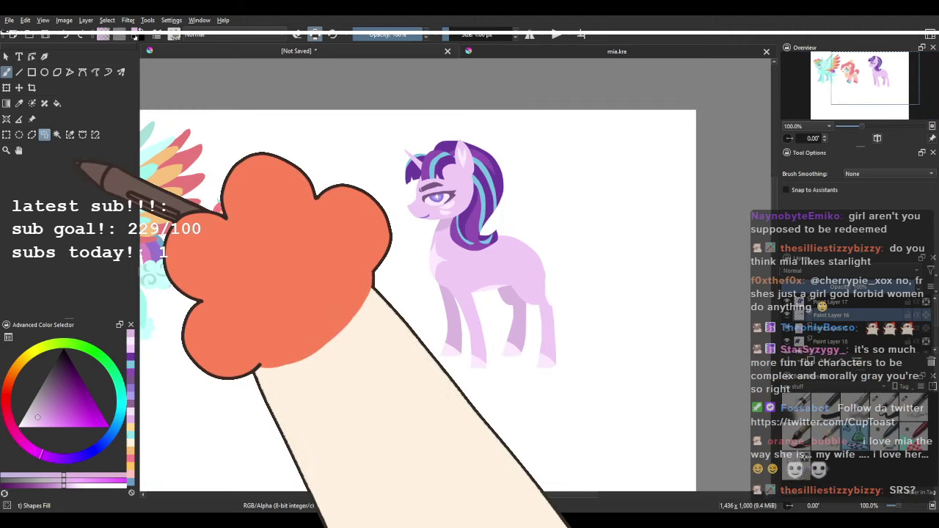
scroll(541, 261, "up", 2)
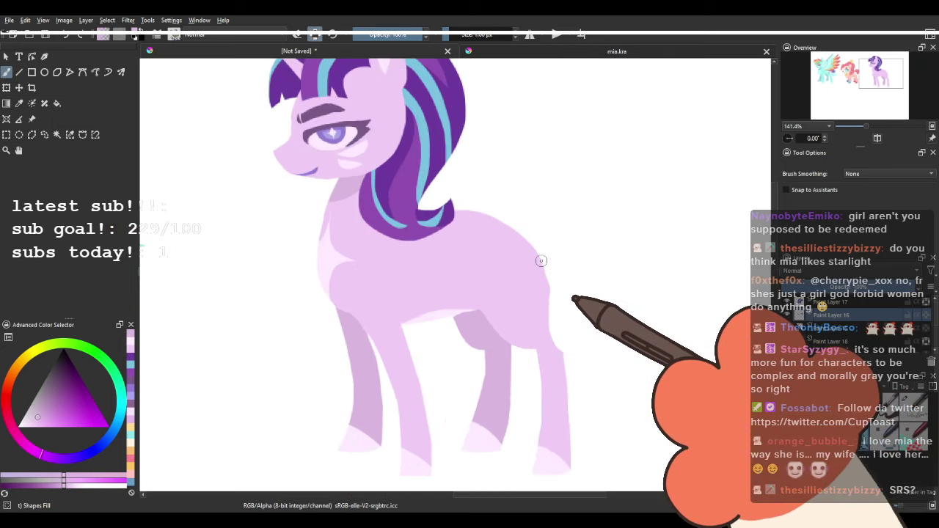
left_click_drag(533, 255, 435, 274)
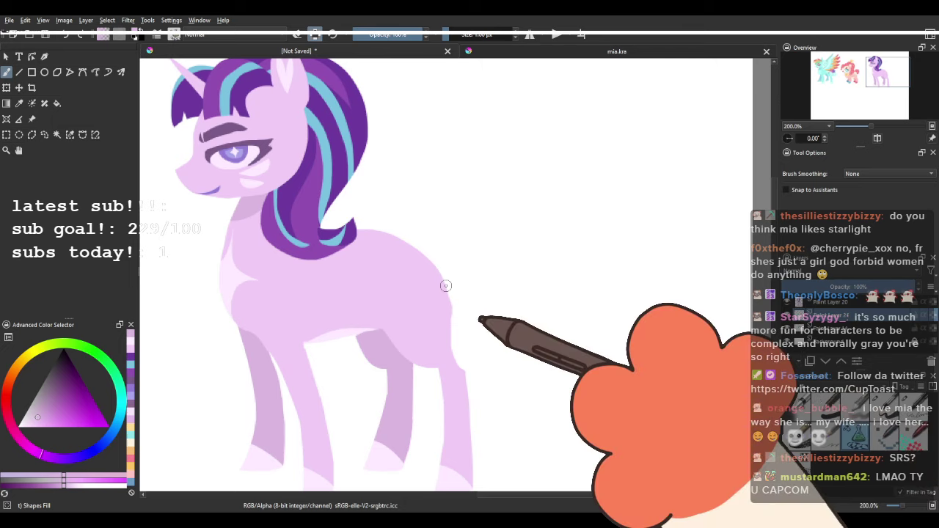
Paint a curved tail behind the unicorn's rump in the mane's lighter purple and refine its outline in eraser mode.
left_click_drag(355, 184, 294, 227)
left_click(264, 225, "ctrl")
left_click_drag(391, 282, 424, 240)
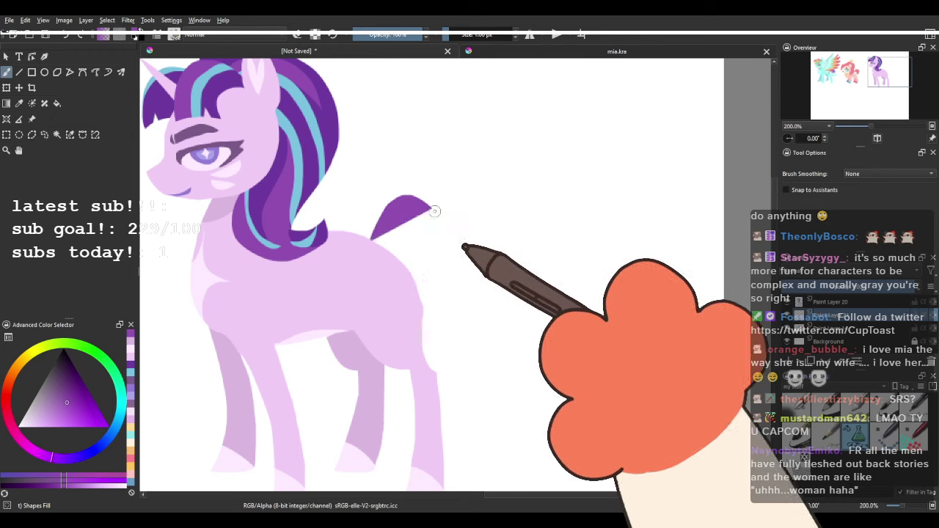
left_click_drag(434, 211, 456, 270)
left_click_drag(436, 223, 364, 200)
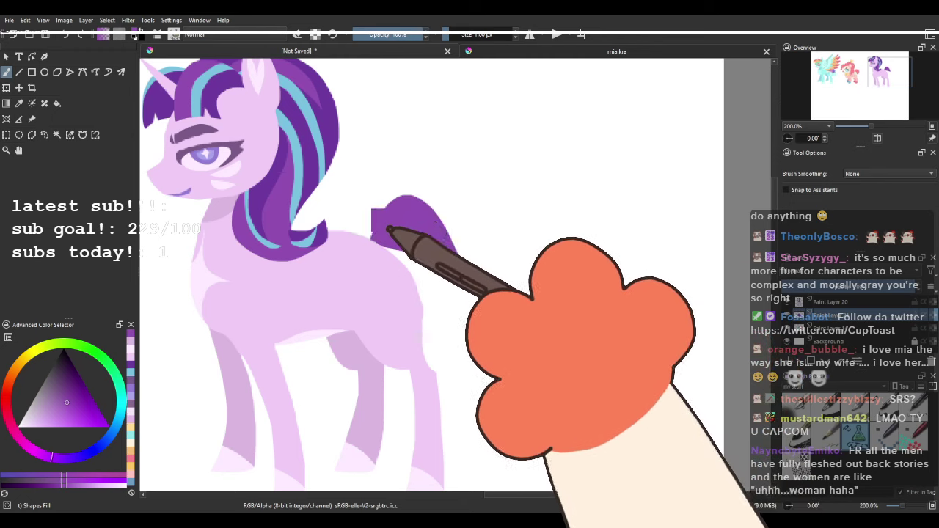
mouse_move(460, 245)
left_mouse_down()
mouse_move(463, 328)
mouse_move(515, 347)
mouse_move(493, 384)
mouse_move(428, 204)
mouse_move(477, 284)
mouse_move(494, 393)
mouse_move(397, 265)
left_mouse_up()
scroll(367, 219, "down", 4)
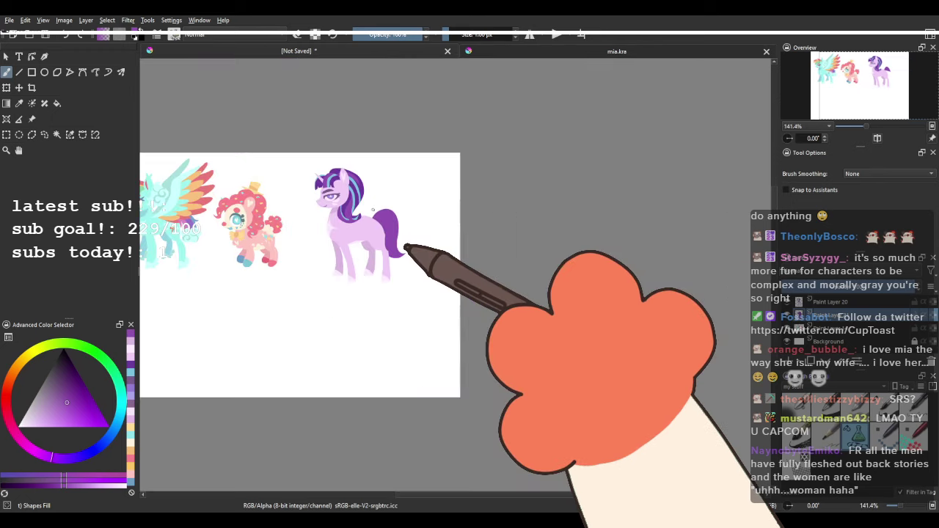
scroll(384, 237, "up", 4)
left_click(297, 35)
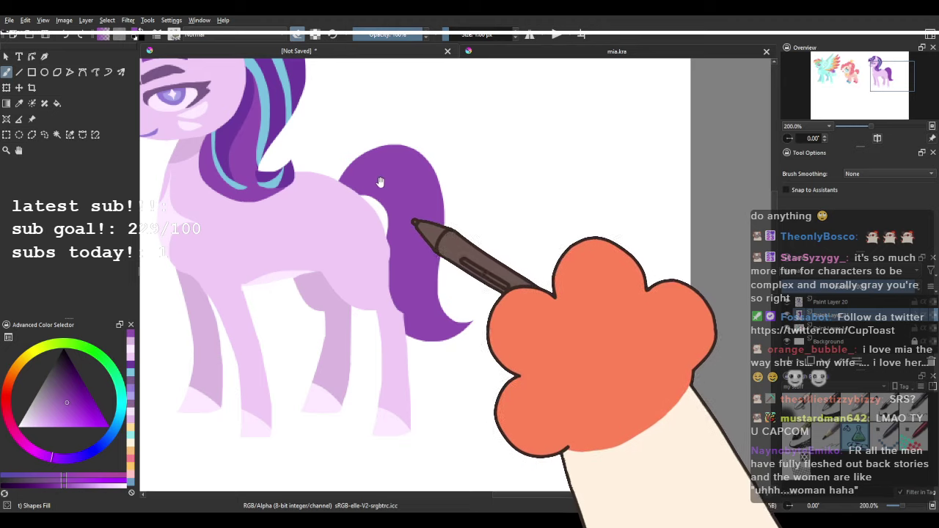
scroll(380, 182, "down", 5)
scroll(346, 126, "up", 5)
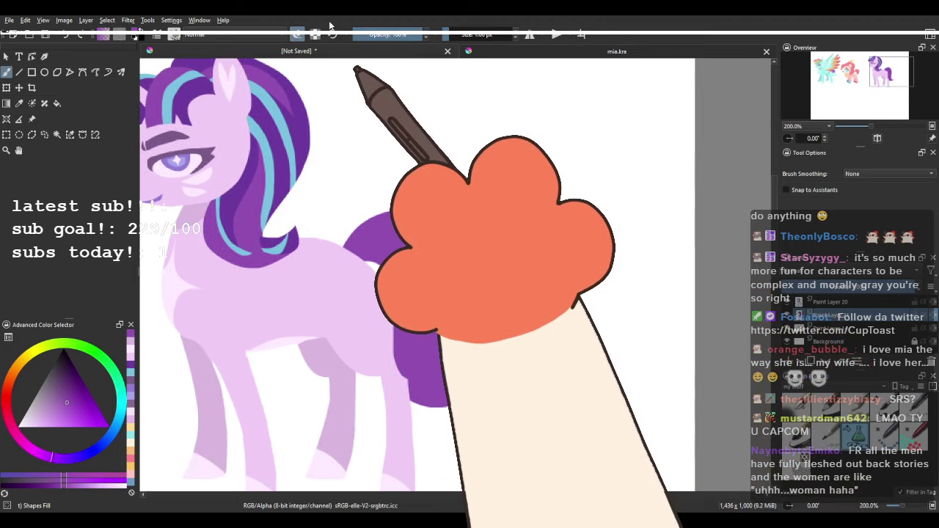
Shade the tail's outer band with the mane's dark purple, keeping alpha preserved, and sample the mane's light blue.
left_click(234, 195, "ctrl")
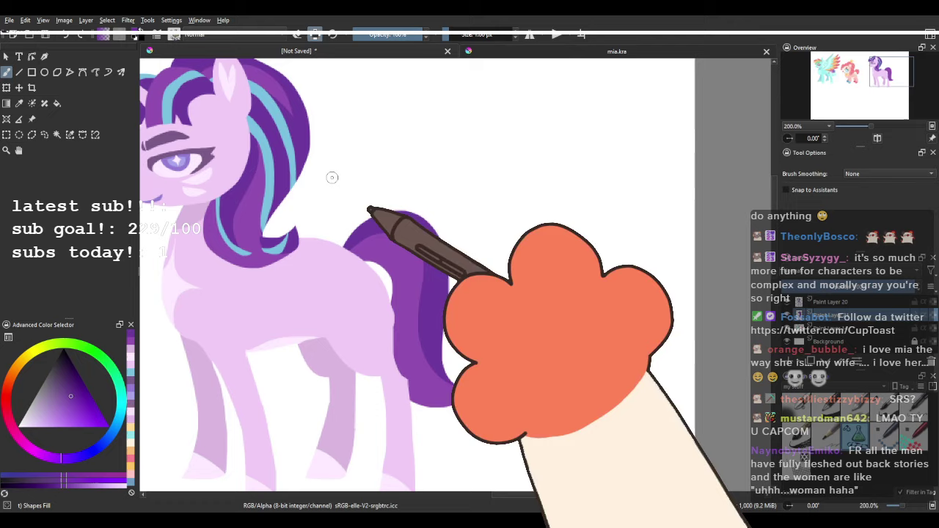
mouse_move(264, 173)
left_mouse_down()
mouse_move(464, 289)
mouse_move(336, 159)
left_mouse_up()
left_click(339, 153, "ctrl")
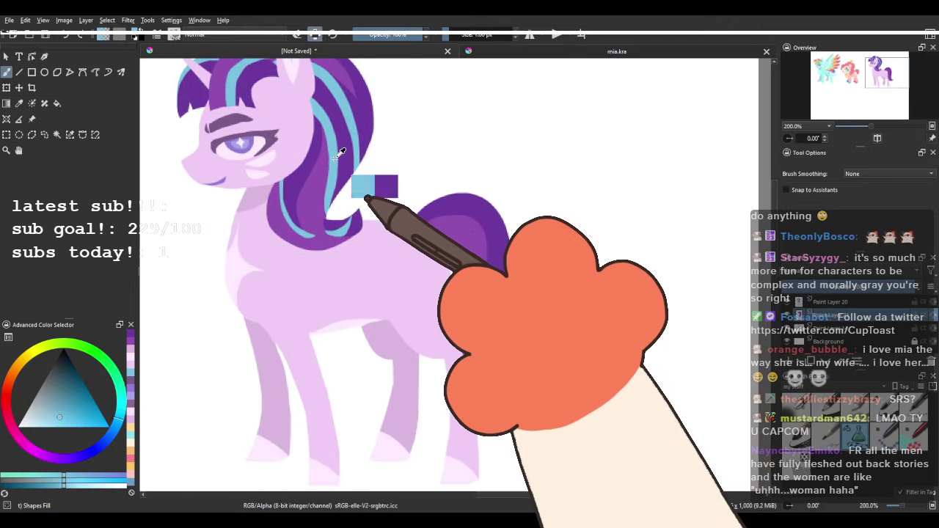
Paint a curved light-blue stripe along the length of the tail, resampling the blue to refine its edges.
left_click_drag(426, 222, 306, 206)
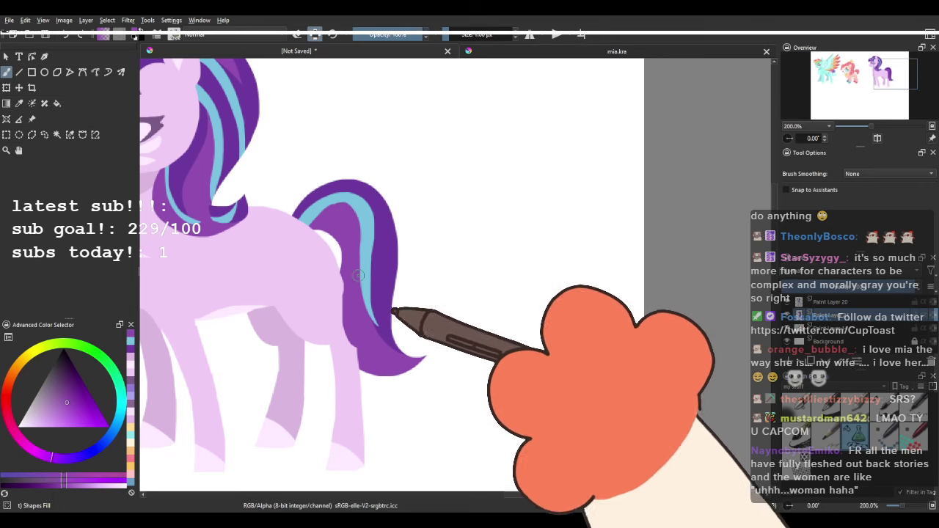
left_click(312, 214, "ctrl")
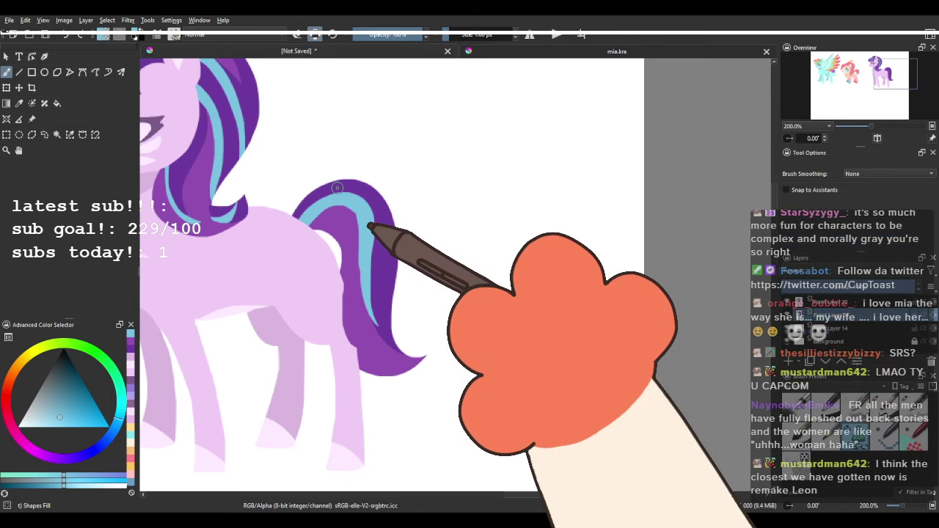
scroll(350, 189, "down", 3)
left_click_drag(360, 189, 412, 211)
scroll(411, 214, "up", 4)
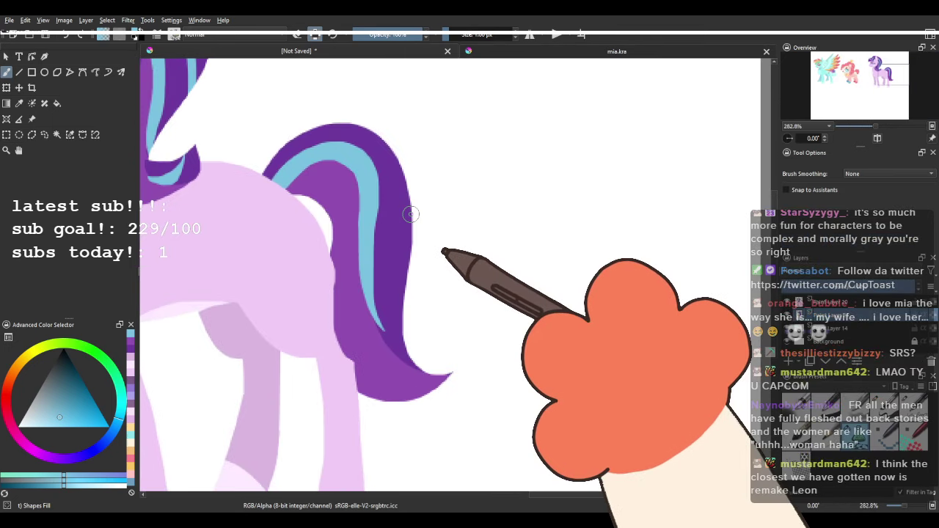
left_click_drag(295, 213, 307, 237)
Sample the tail's dark purple to rework the outer band near the tip and add a lighter purple patch along its outer edge.
left_click(338, 217, "ctrl")
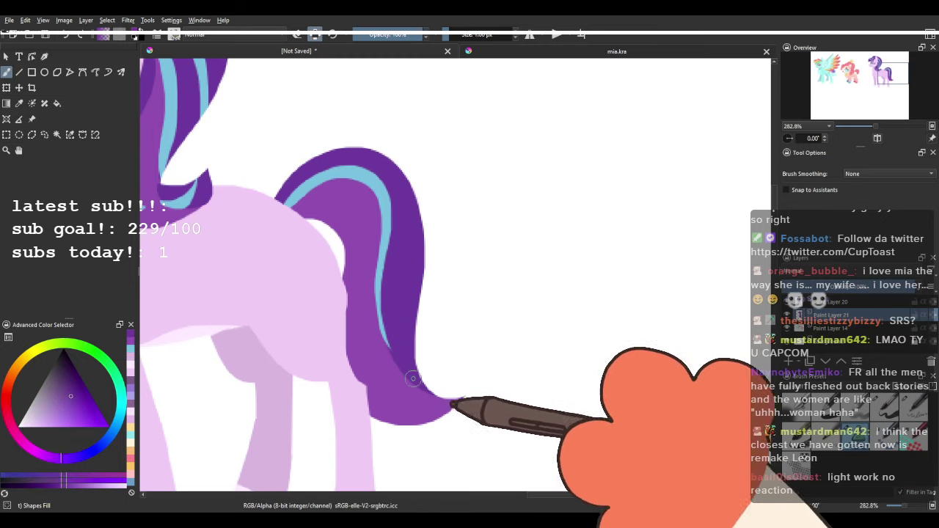
scroll(355, 212, "down", 3)
scroll(396, 200, "up", 4)
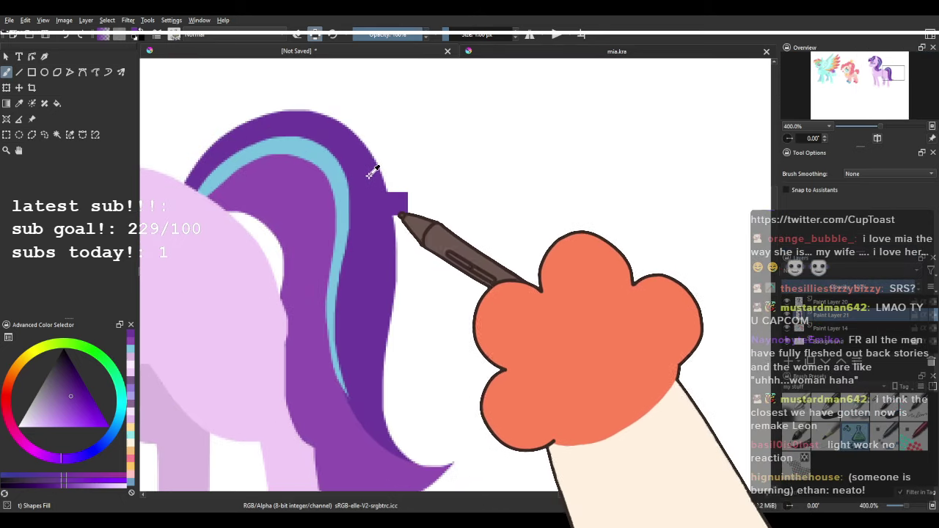
left_click_drag(405, 195, 479, 313)
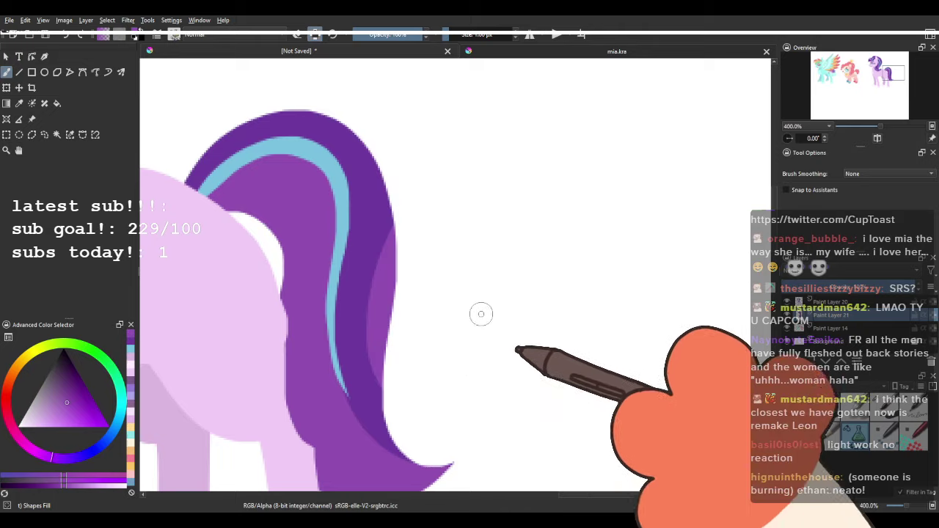
Sample the dark purple again and shade the tail's inner curve beneath the lighter band, undoing stray strokes.
mouse_move(373, 220)
left_mouse_down()
mouse_move(398, 136)
mouse_move(405, 176)
left_mouse_up()
left_click(395, 158, "ctrl")
mouse_move(270, 152)
left_mouse_down()
mouse_move(251, 173)
mouse_move(344, 183)
mouse_move(357, 325)
left_mouse_up()
key("ctrl+z")
mouse_move(247, 183)
left_mouse_down()
mouse_move(467, 472)
mouse_move(278, 188)
mouse_move(314, 142)
mouse_move(397, 485)
mouse_move(312, 187)
left_mouse_up()
key("ctrl+z")
Review the unicorn's coloured tail and compare the figure with the winged rainbow pony and the pink pony.
scroll(377, 190, "down", 5)
scroll(377, 190, "down", 1)
left_click_drag(383, 197, 408, 232)
scroll(324, 188, "up", 2)
scroll(403, 192, "down", 1)
scroll(416, 265, "up", 4)
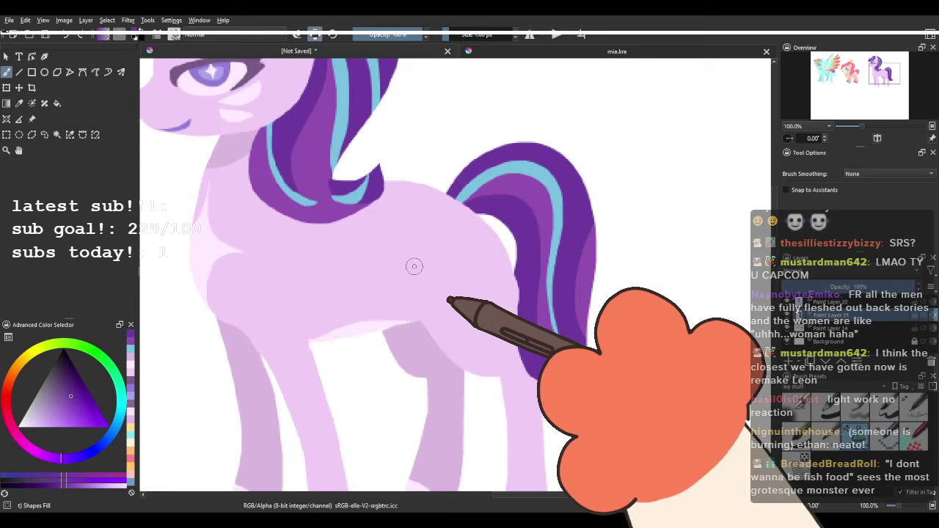
scroll(415, 265, "down", 5)
scroll(416, 264, "up", 2)
scroll(415, 273, "up", 1)
scroll(415, 273, "down", 2)
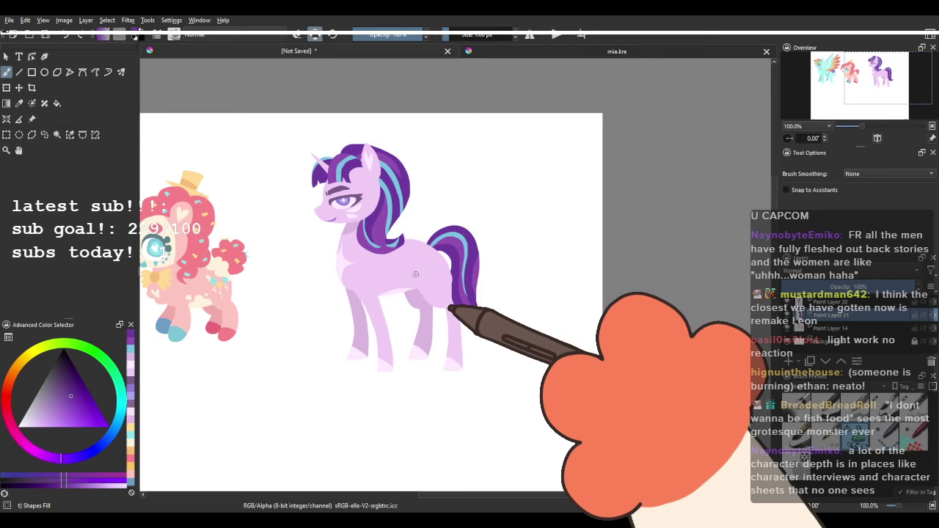
left_click_drag(415, 272, 443, 274)
scroll(457, 266, "up", 2)
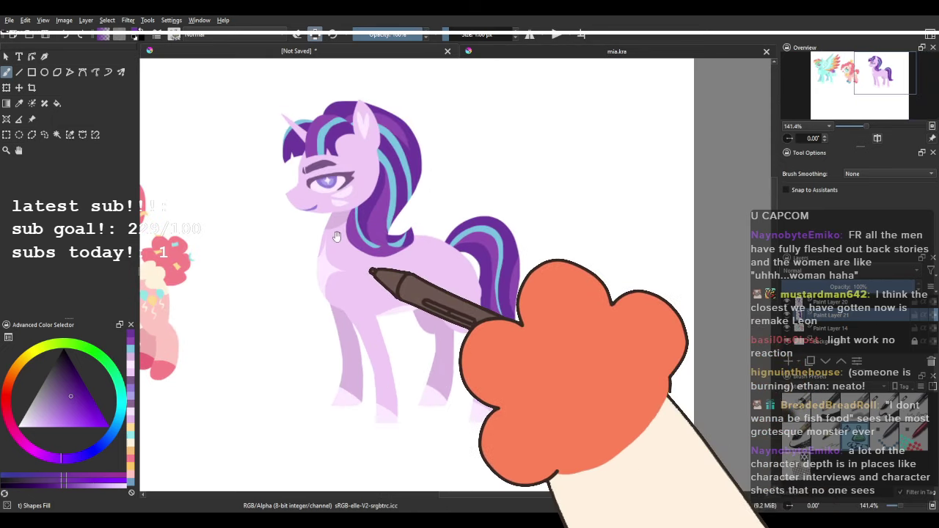
left_click_drag(338, 237, 667, 227)
left_click_drag(394, 231, 576, 234)
scroll(421, 227, "up", 1)
left_click_drag(448, 229, 474, 246)
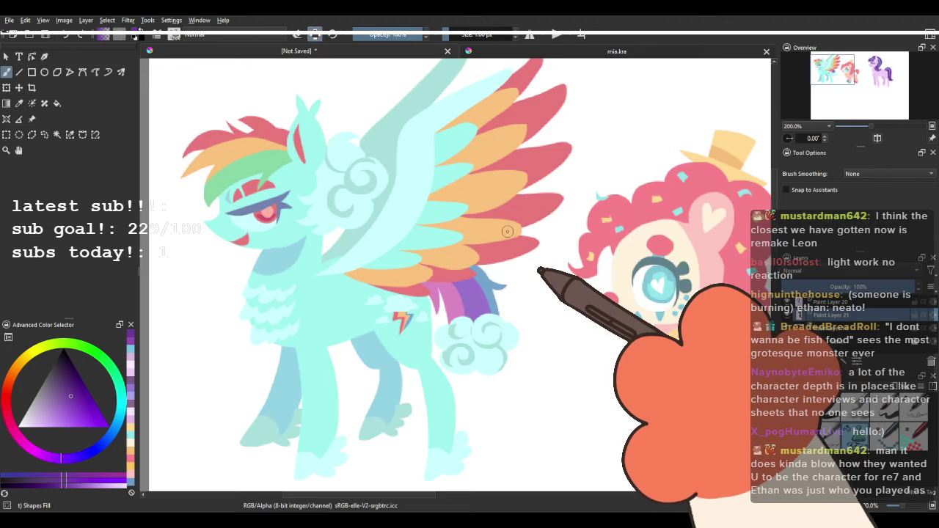
scroll(524, 211, "down", 1)
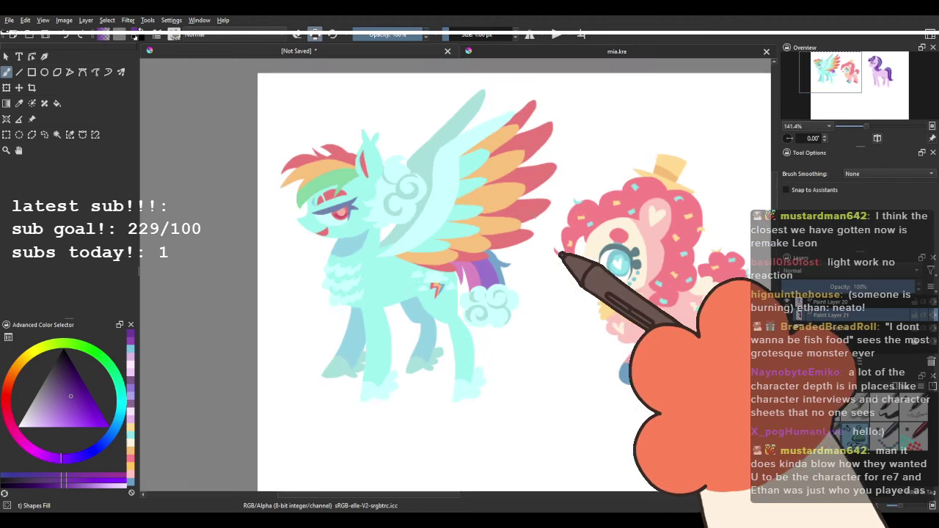
left_click_drag(639, 223, 182, 223)
left_click_drag(393, 268, 494, 235)
left_click_drag(470, 204, 438, 233)
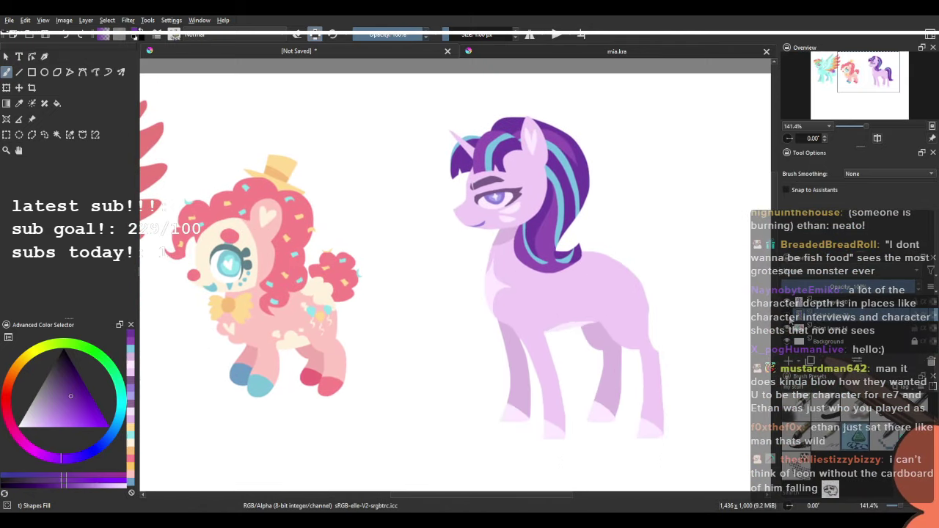
Merge Paint Layer 20 with the tail's Paint Layer 21 and check the merged unicorn by hiding and showing it.
left_click(788, 315)
left_click(829, 302)
key("ctrl+e")
left_click(788, 301)
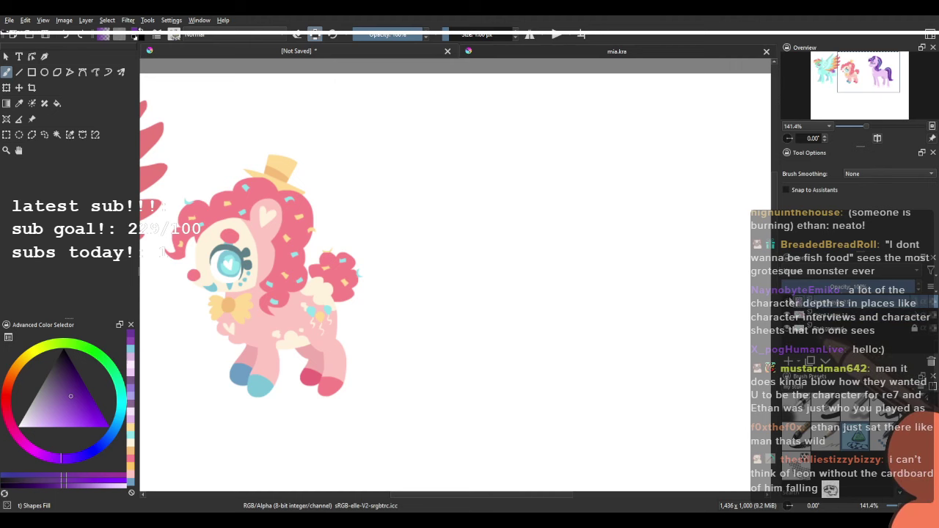
left_click(788, 302)
Mix a golden orange and paint a four-pointed star earring with two round studs above it on the unicorn's ear.
left_click_drag(543, 169, 424, 191)
scroll(426, 184, "up", 3)
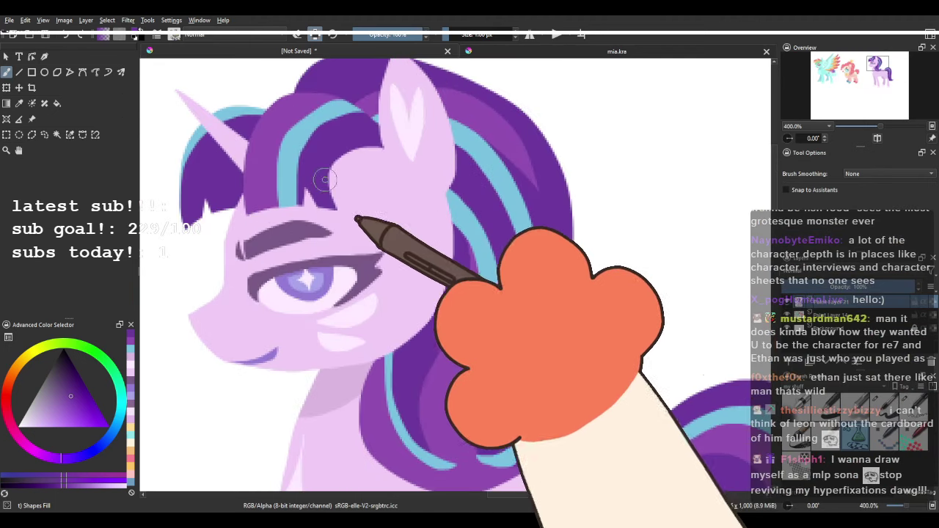
left_click(369, 208, "ctrl")
left_click(25, 367)
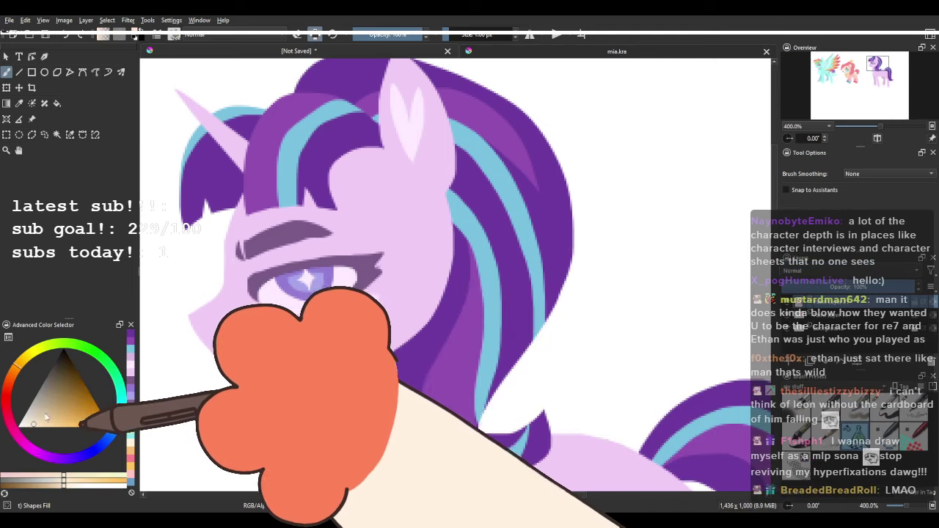
mouse_move(412, 166)
left_mouse_down()
mouse_move(434, 149)
mouse_move(336, 226)
left_mouse_up()
key("ctrl+z")
left_click(60, 424)
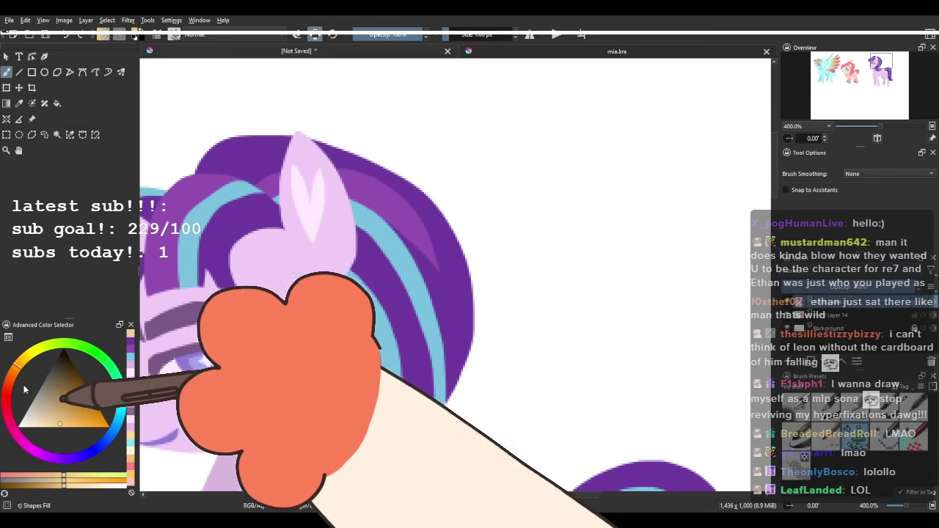
left_click(12, 374)
mouse_move(315, 242)
left_mouse_down()
mouse_move(343, 240)
mouse_move(336, 234)
mouse_move(345, 250)
mouse_move(336, 269)
mouse_move(342, 245)
left_mouse_up()
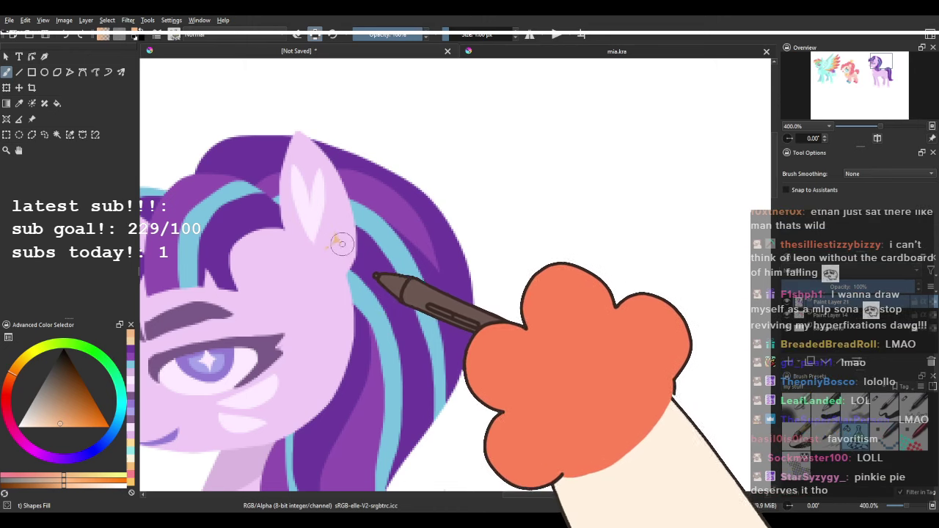
left_click(342, 215)
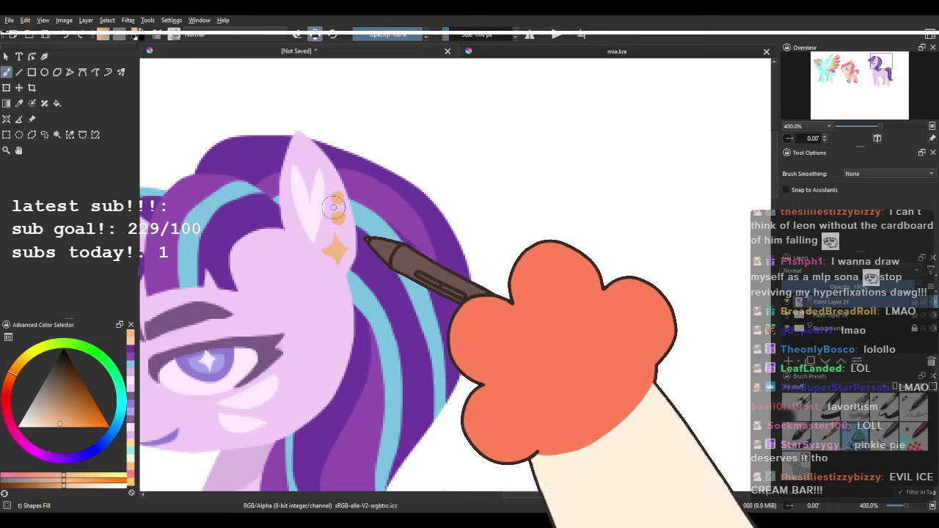
left_click_drag(384, 366, 499, 319)
left_click_drag(435, 271, 419, 226)
left_click_drag(358, 215, 345, 233)
Paint a golden orange band around the lower part of the unicorn's horn, undoing a stray stroke.
left_click_drag(268, 170, 344, 223)
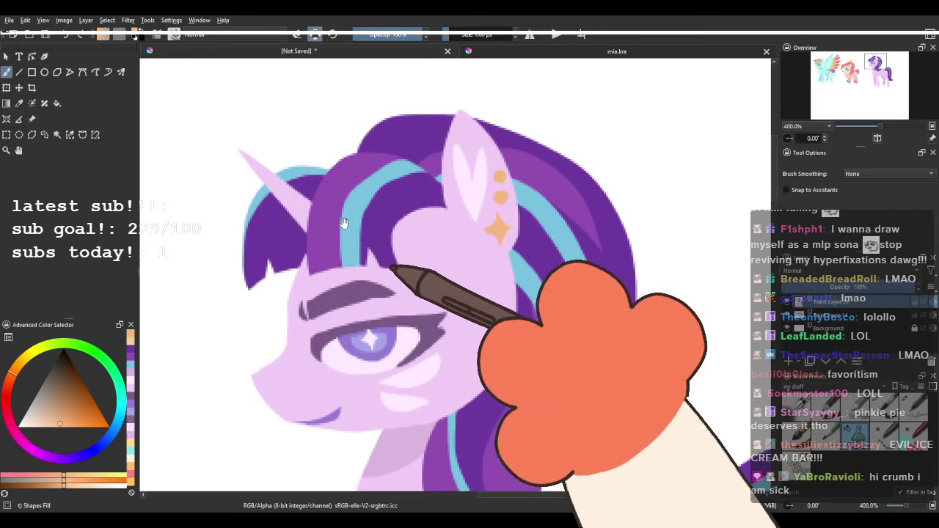
left_click_drag(273, 224, 306, 256)
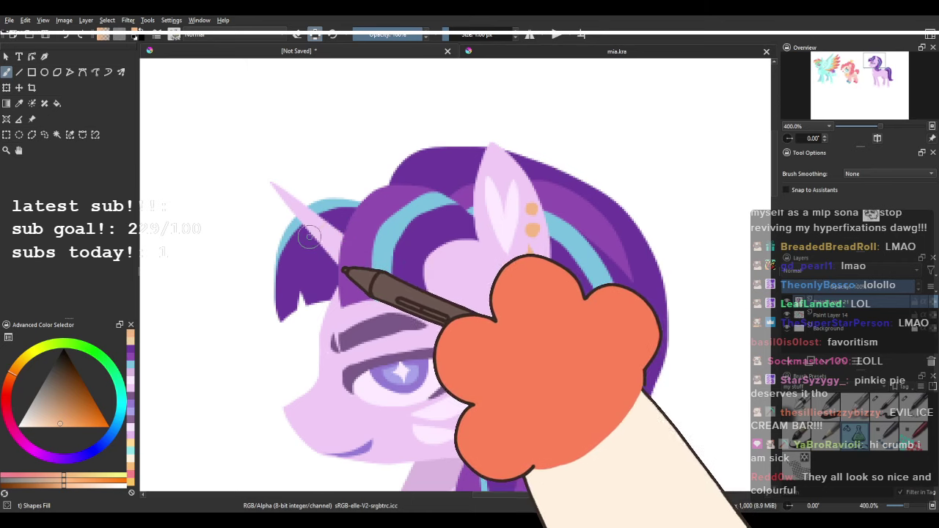
key("ctrl+z")
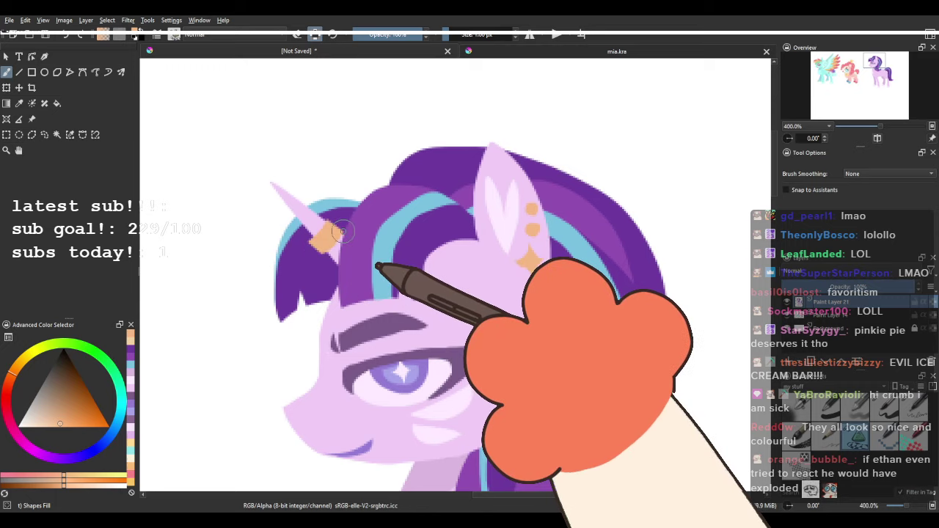
Examine the unicorn's jewellery, face, body and legs at several magnifications for areas that need more detail.
scroll(311, 185, "down", 4)
left_click_drag(312, 186, 328, 169)
scroll(327, 169, "up", 2)
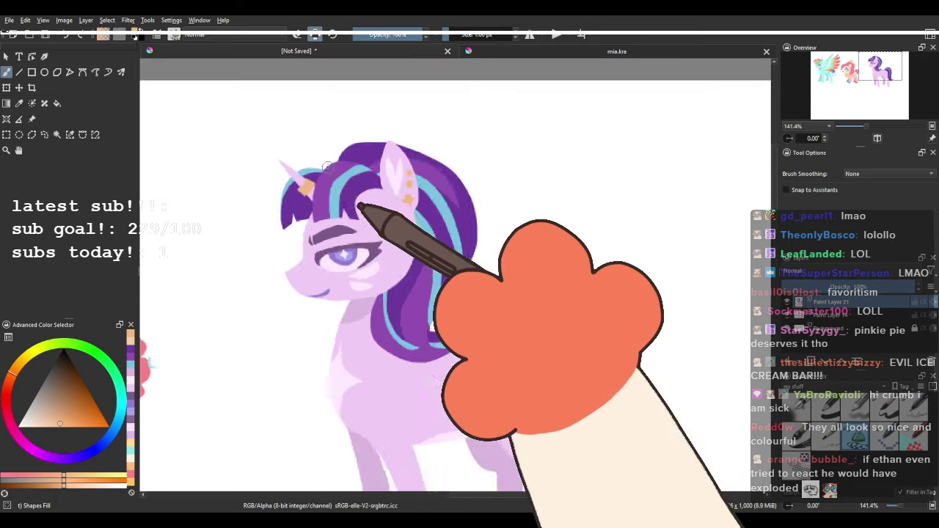
scroll(326, 178, "up", 4)
scroll(308, 210, "down", 4)
left_click_drag(392, 247, 378, 201)
left_click_drag(418, 315, 404, 253)
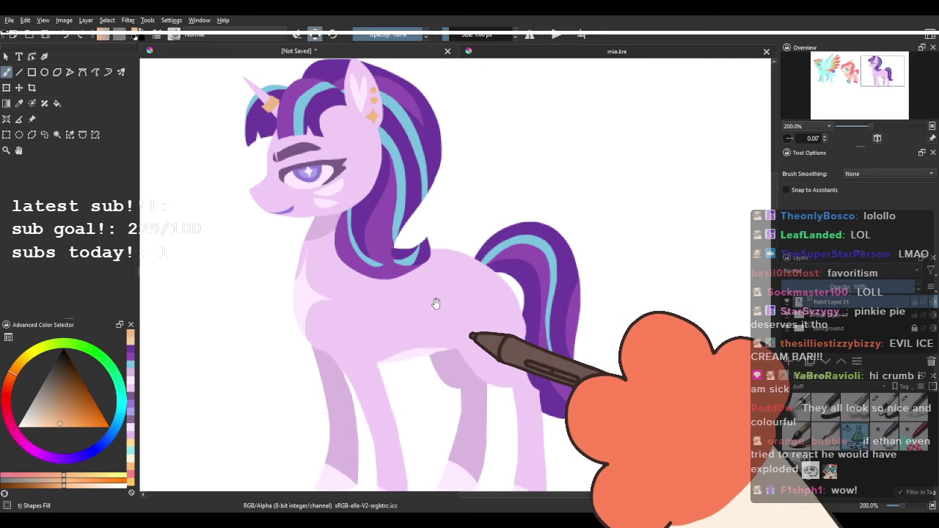
left_click_drag(399, 321, 383, 182)
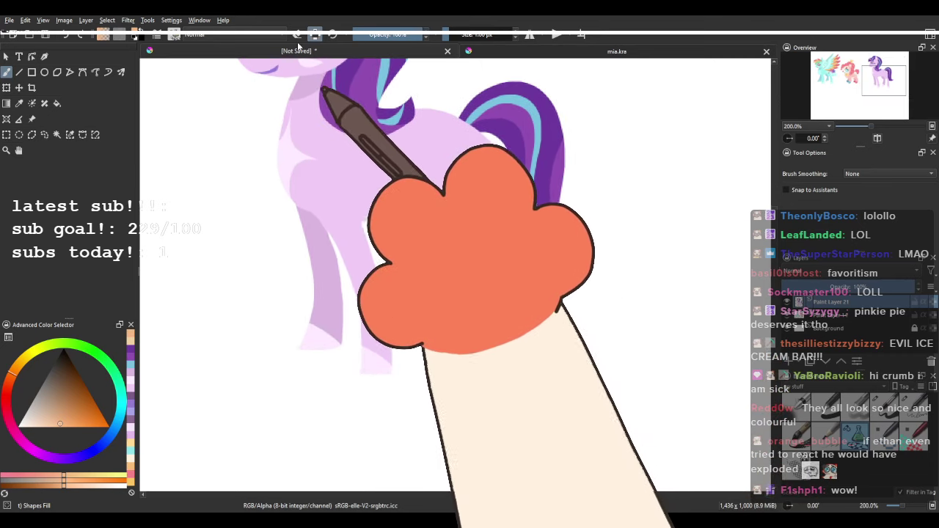
scroll(363, 294, "down", 1)
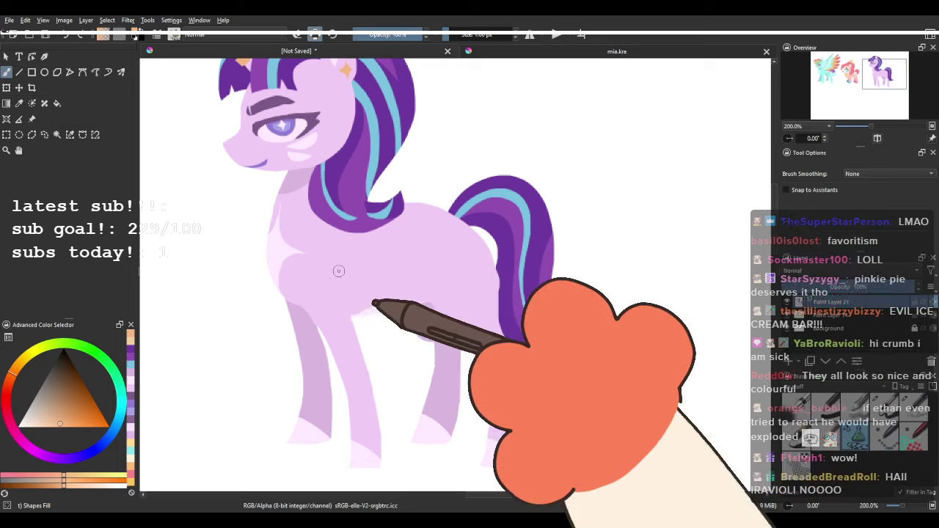
scroll(352, 282, "down", 2)
scroll(357, 285, "up", 1)
scroll(341, 270, "up", 1)
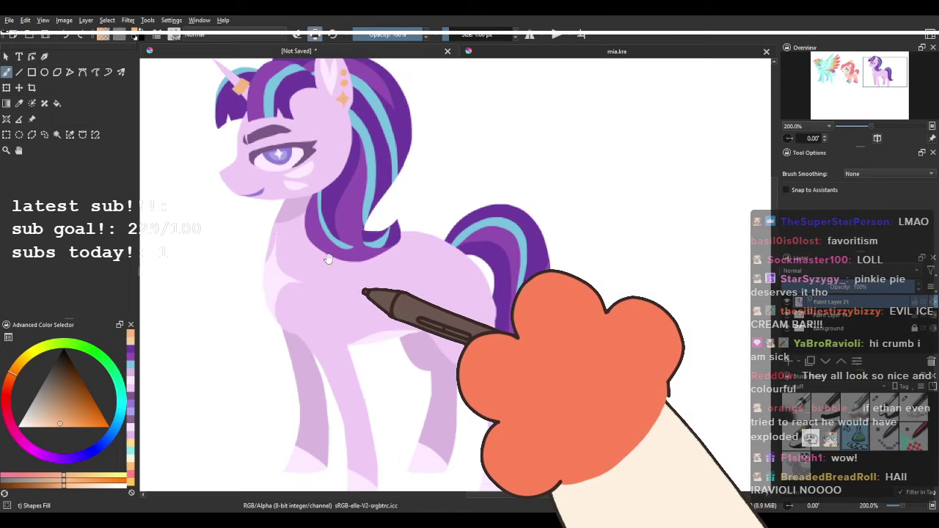
scroll(321, 257, "down", 1)
scroll(308, 235, "up", 3)
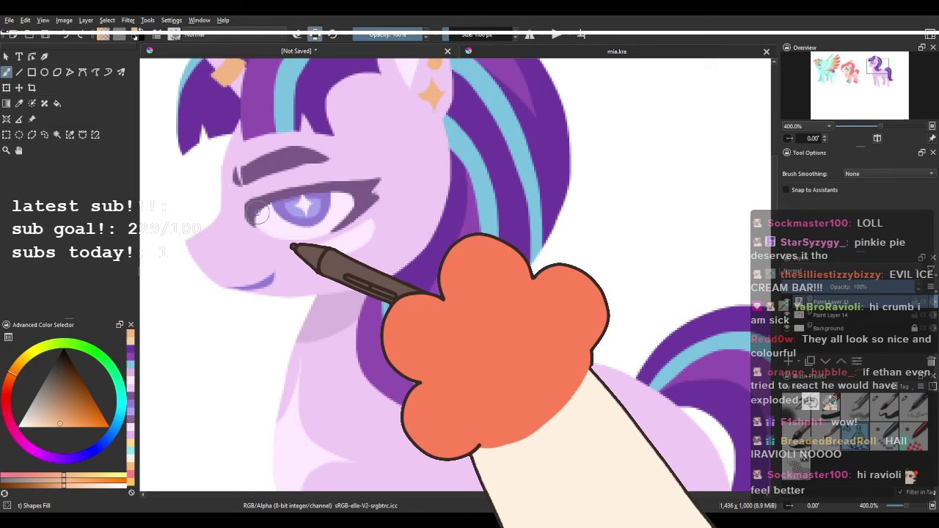
scroll(288, 212, "down", 1)
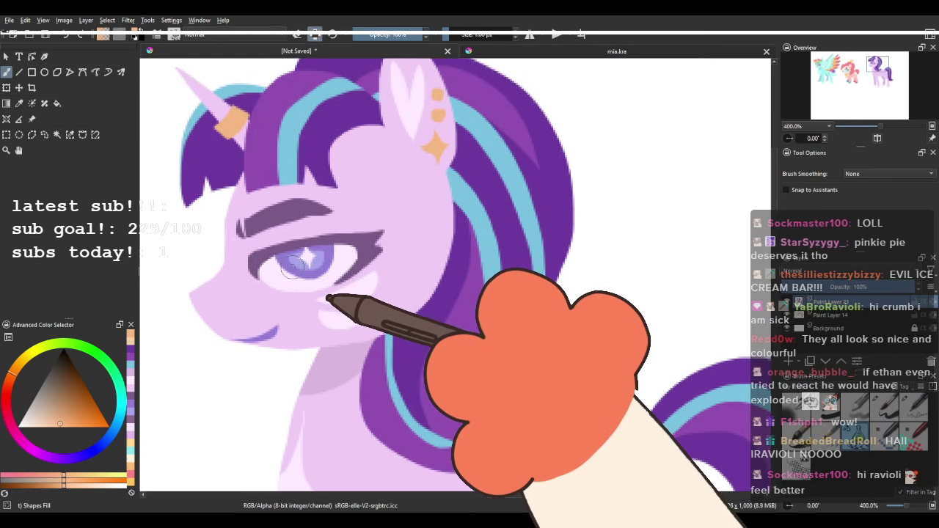
scroll(353, 208, "down", 2)
scroll(422, 203, "up", 1)
left_click_drag(306, 333, 300, 210)
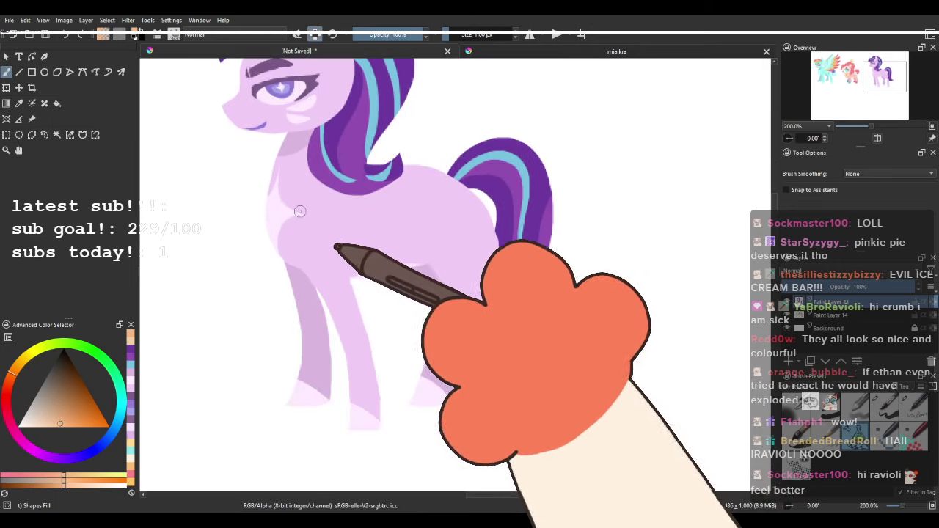
Sample the pale lilac from the unicorn's chest and paint four small four-pointed sparkles across its flank on Paint Layer 21.
left_click(284, 204, "ctrl")
left_click(787, 303)
scroll(409, 151, "up", 3)
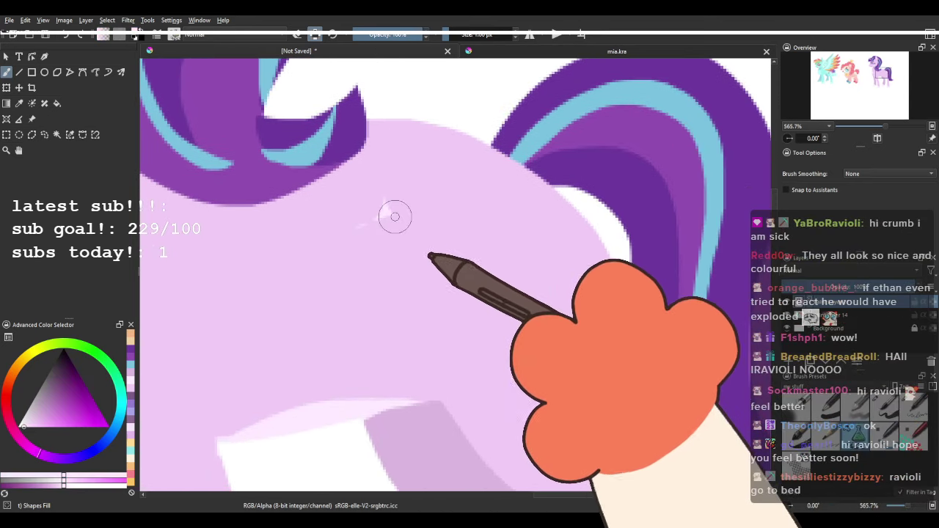
left_click_drag(349, 266, 359, 317)
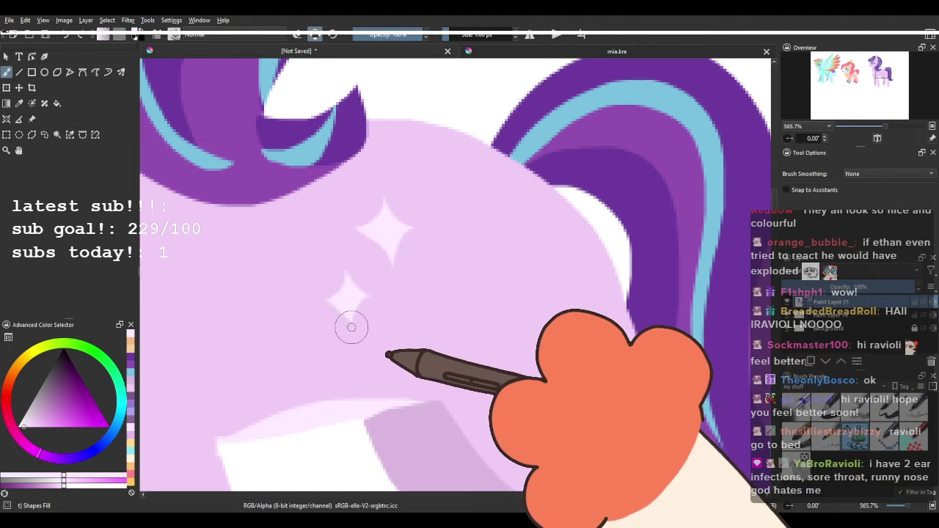
mouse_move(301, 228)
left_mouse_down()
mouse_move(375, 289)
mouse_move(372, 266)
left_mouse_up()
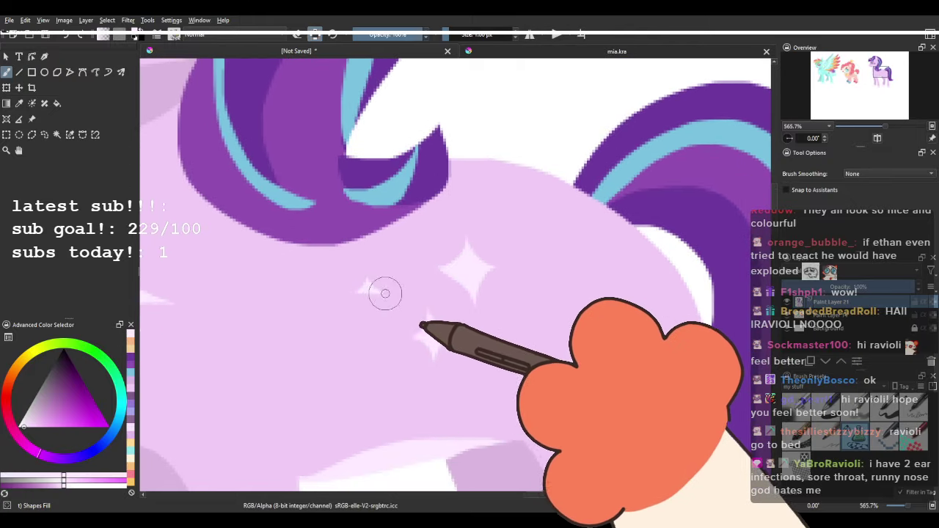
left_click_drag(354, 302, 364, 261)
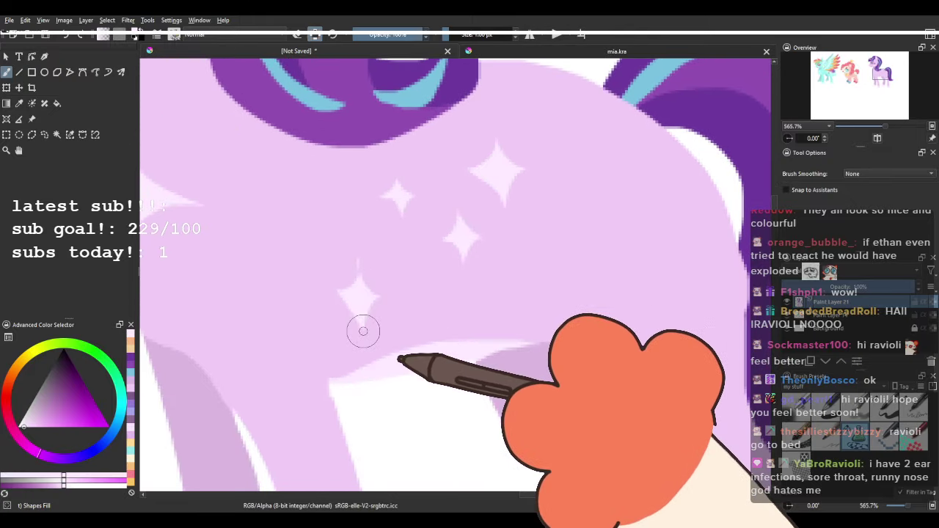
left_click_drag(365, 298, 340, 267)
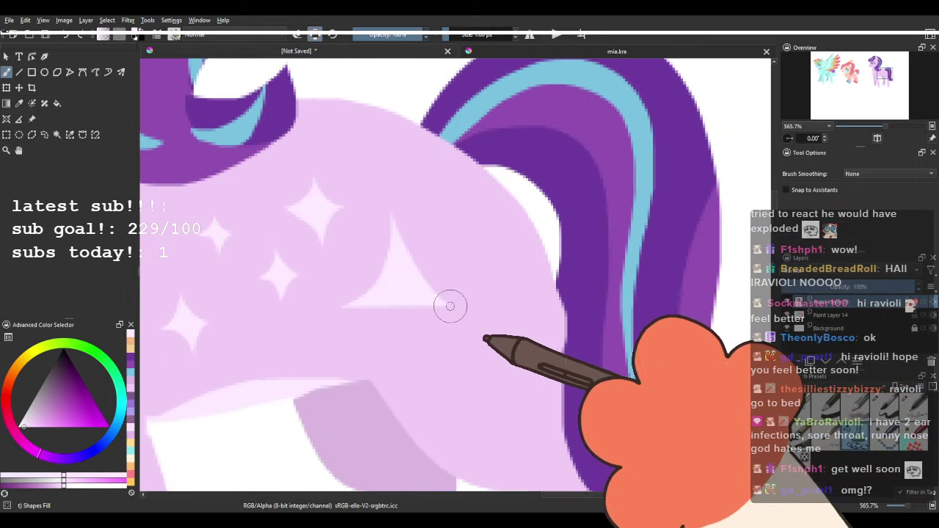
Paint a large four-pointed sparkle on the haunch, redoing the first attempt, and surround it with smaller sparkles.
left_click_drag(397, 210, 475, 260)
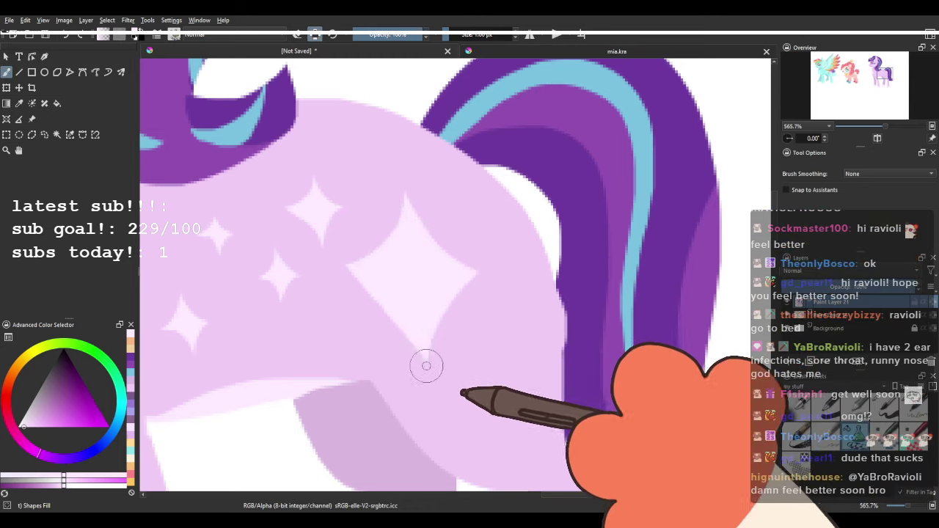
key("ctrl+z")
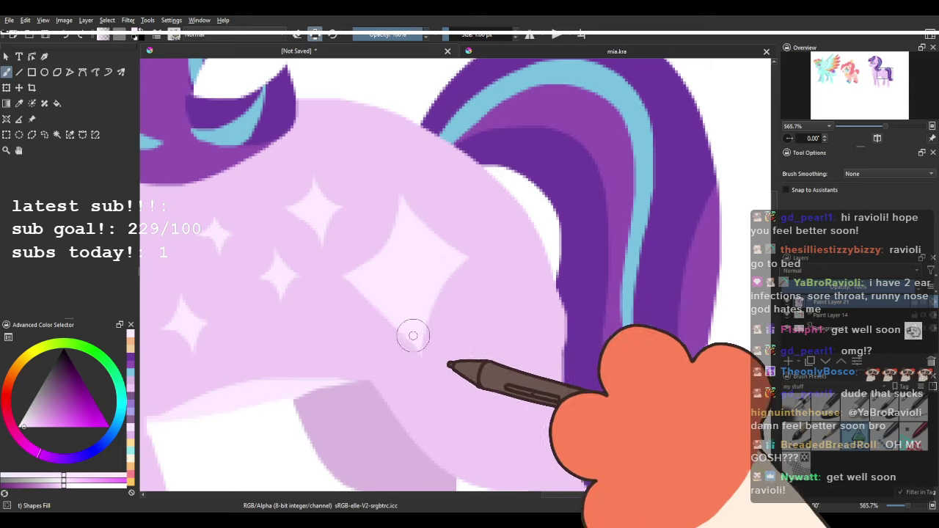
left_click_drag(368, 174, 386, 230)
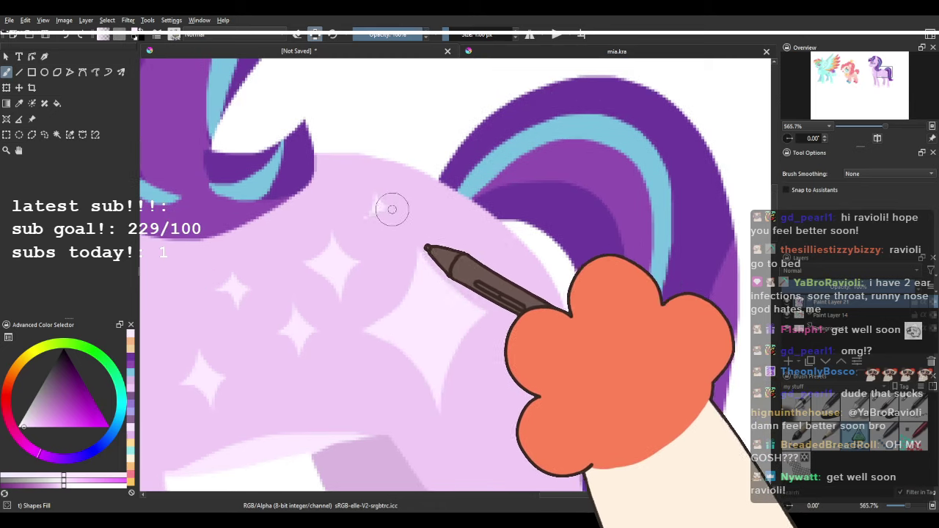
left_click_drag(411, 336, 394, 283)
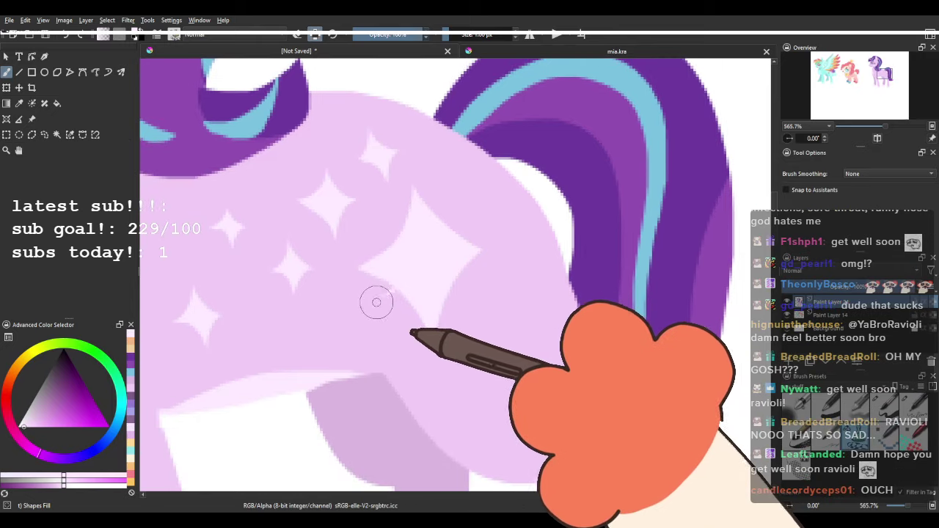
left_click_drag(494, 230, 435, 249)
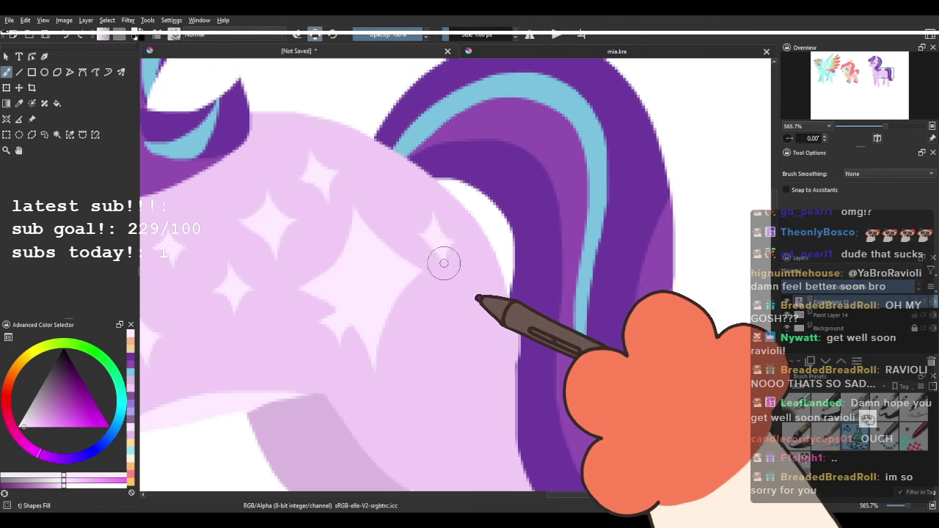
Paint a cut-off pale sparkle at the haunch's rear edge beside the tail and another large one on the lower thigh.
scroll(451, 213, "down", 5)
scroll(453, 248, "up", 5)
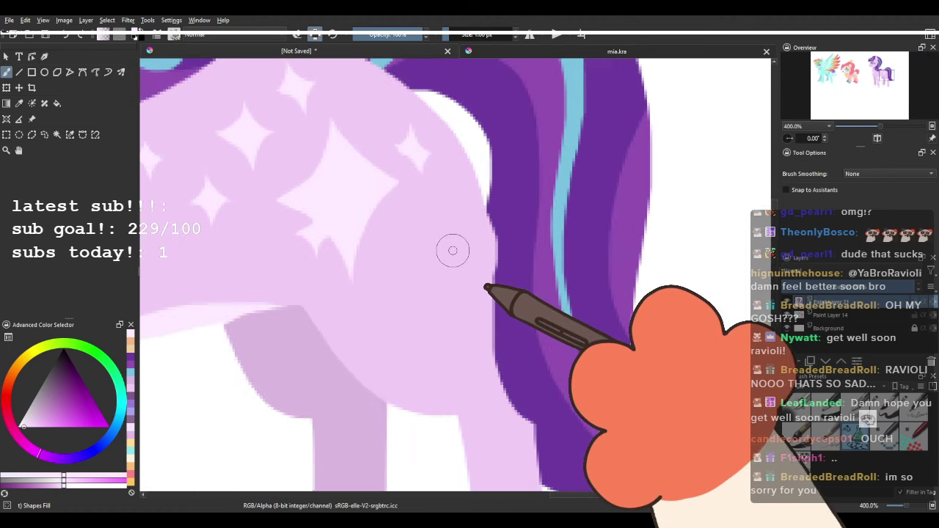
left_click_drag(348, 262, 321, 262)
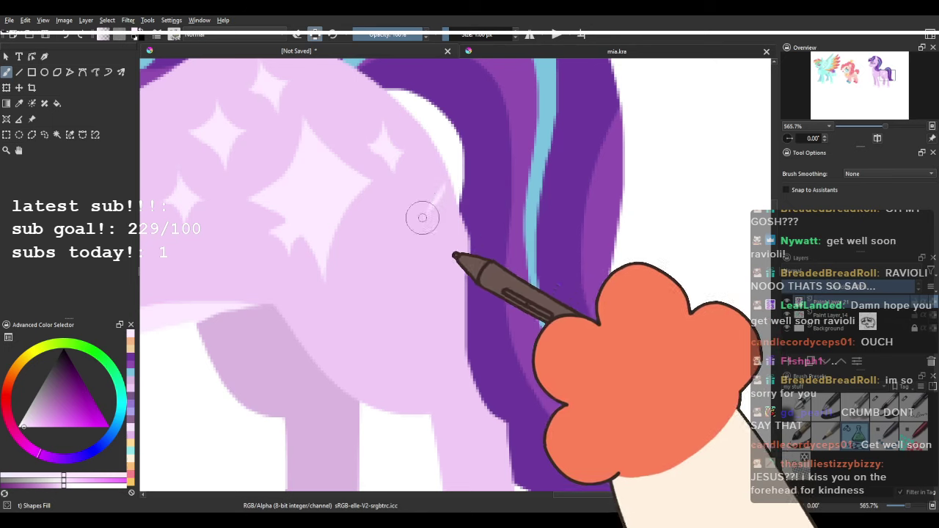
left_click_drag(450, 180, 409, 241)
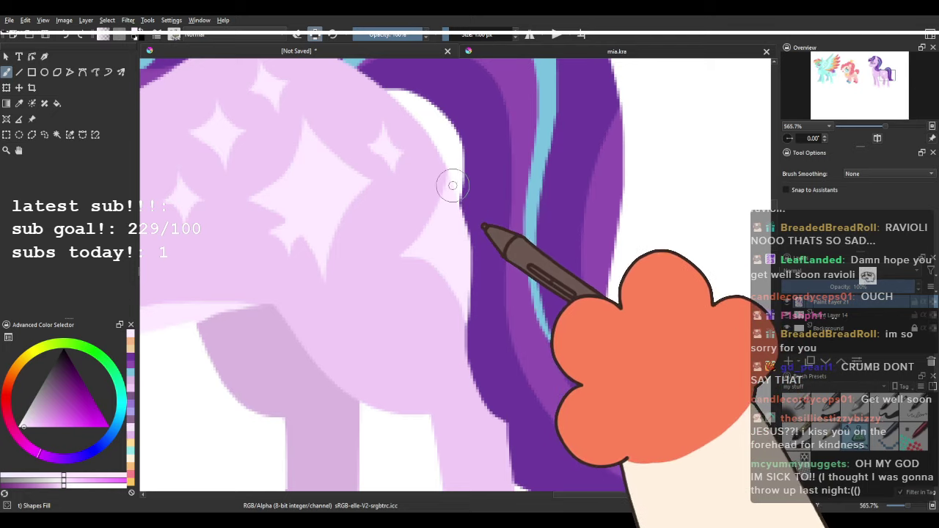
mouse_move(453, 185)
left_mouse_down()
mouse_move(441, 340)
mouse_move(367, 241)
left_mouse_up()
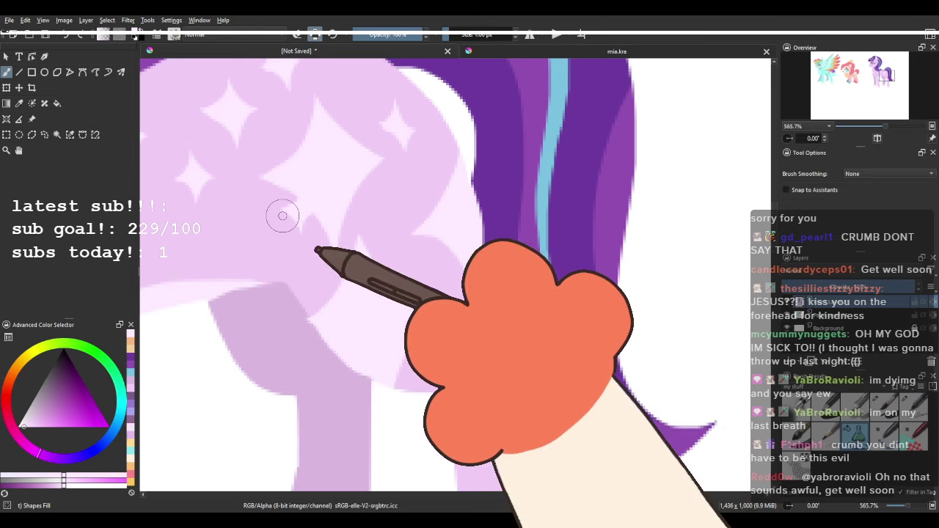
Touch up beside the shaded far hind leg with its own lilac, and add pale sparkles to the thigh and upper near hind leg.
scroll(297, 212, "down", 5)
left_click_drag(309, 209, 369, 213)
scroll(350, 203, "up", 4)
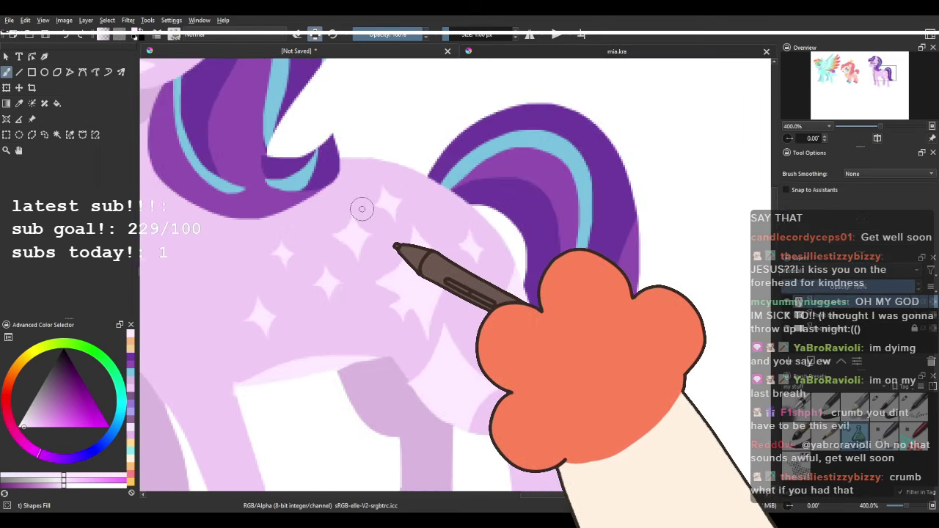
left_click_drag(412, 236, 348, 150)
scroll(349, 154, "up", 1)
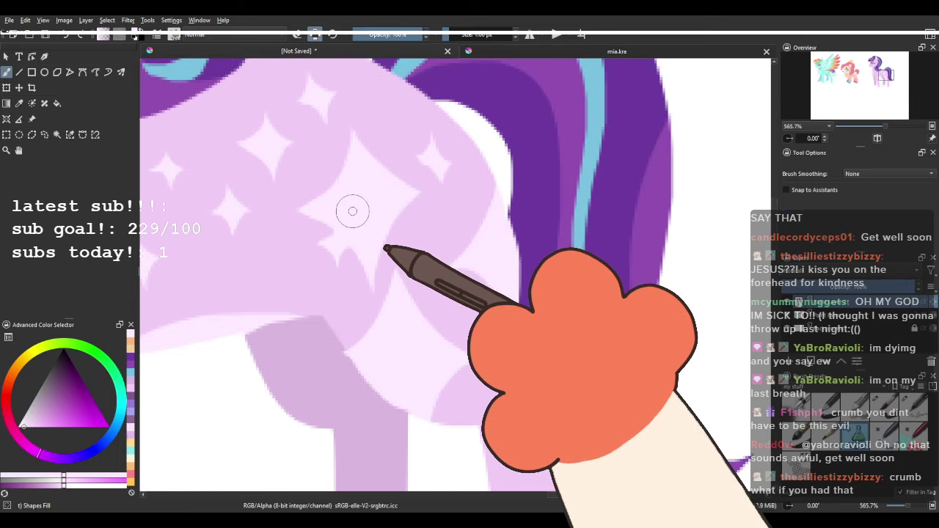
left_click(273, 373, "ctrl")
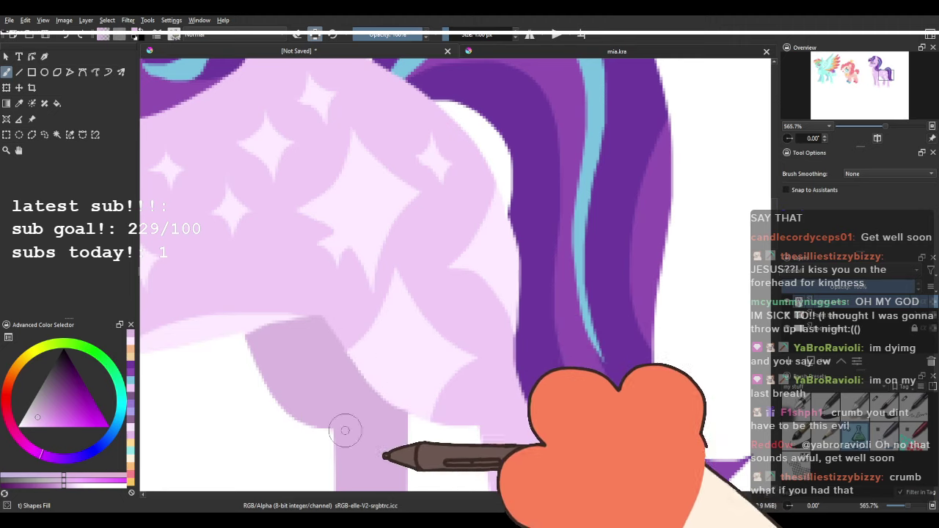
mouse_move(418, 226)
left_mouse_down()
mouse_move(428, 260)
mouse_move(377, 228)
left_mouse_up()
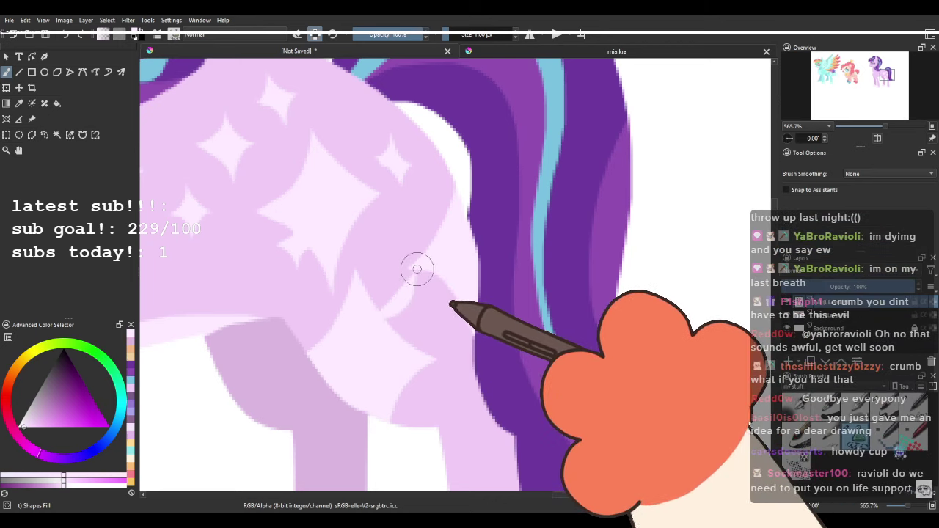
mouse_move(323, 206)
left_mouse_down()
mouse_move(356, 220)
mouse_move(428, 156)
mouse_move(459, 291)
mouse_move(480, 310)
mouse_move(383, 185)
mouse_move(322, 164)
mouse_move(436, 266)
mouse_move(412, 247)
mouse_move(427, 266)
mouse_move(438, 246)
left_mouse_up()
mouse_move(360, 203)
left_mouse_down()
mouse_move(430, 265)
mouse_move(378, 232)
left_mouse_up()
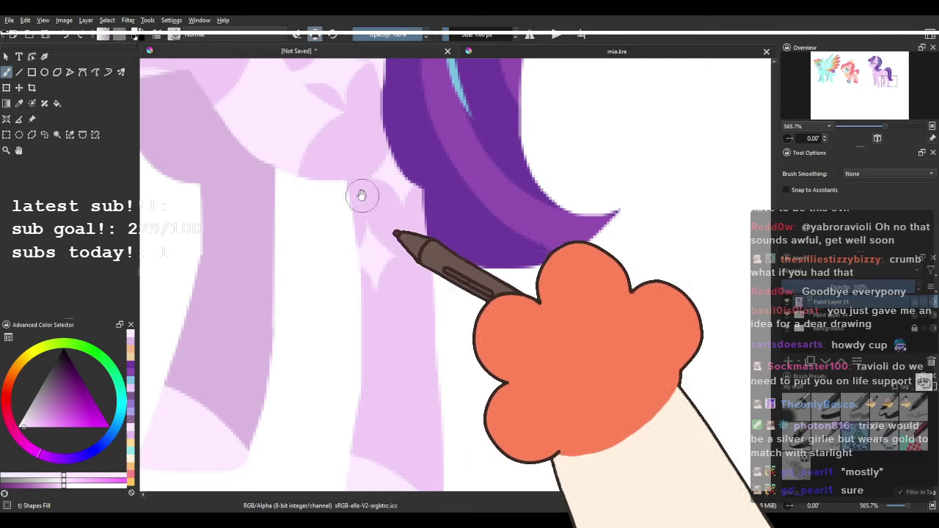
Paint pale sparkles running off the upper edge of the back and on the rump just below the tail base.
left_click_drag(321, 156, 372, 270)
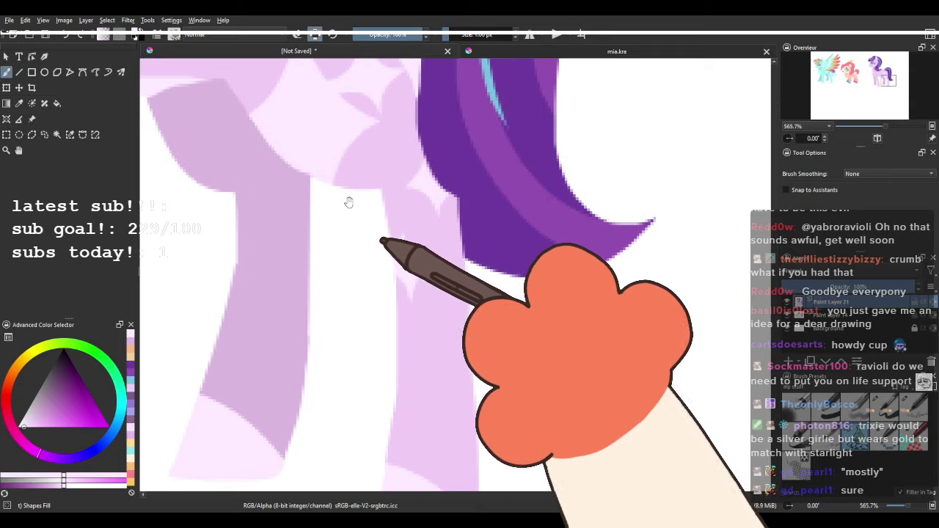
left_click_drag(349, 202, 435, 264)
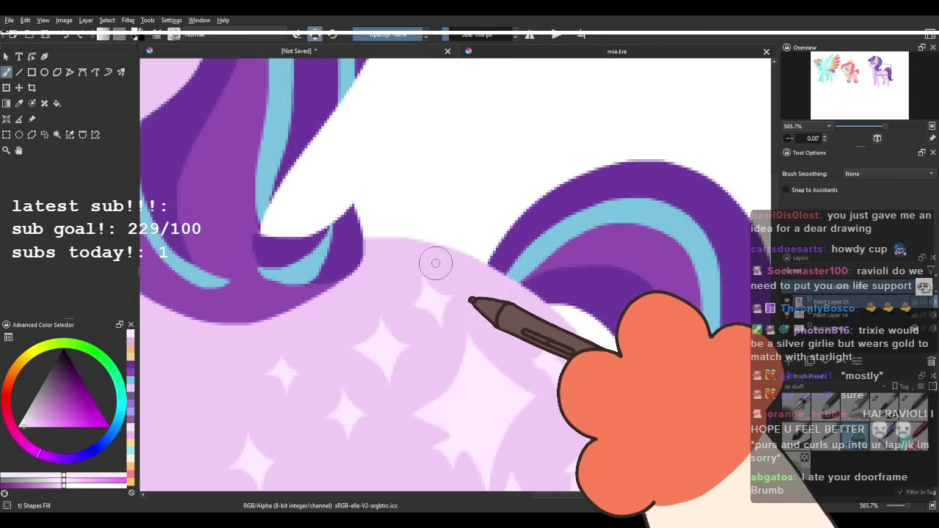
left_click_drag(503, 330, 438, 253)
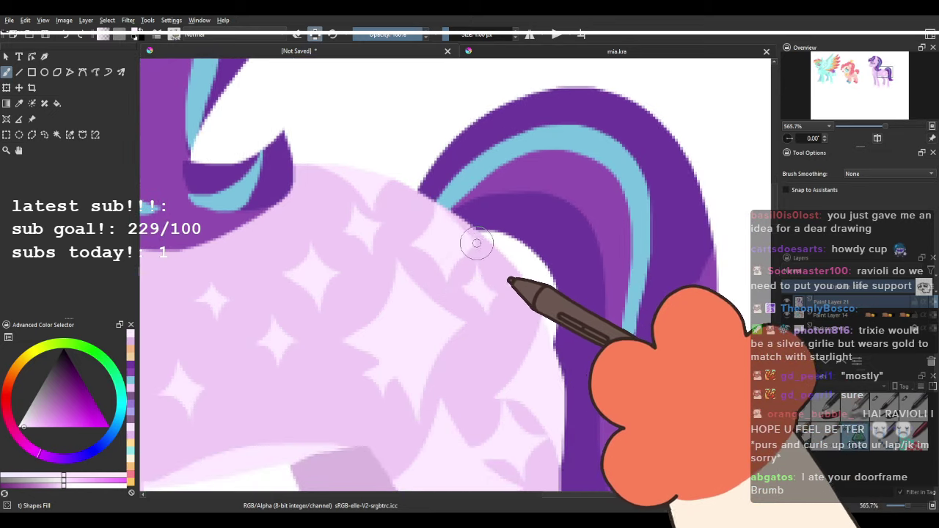
left_click_drag(317, 221, 423, 127)
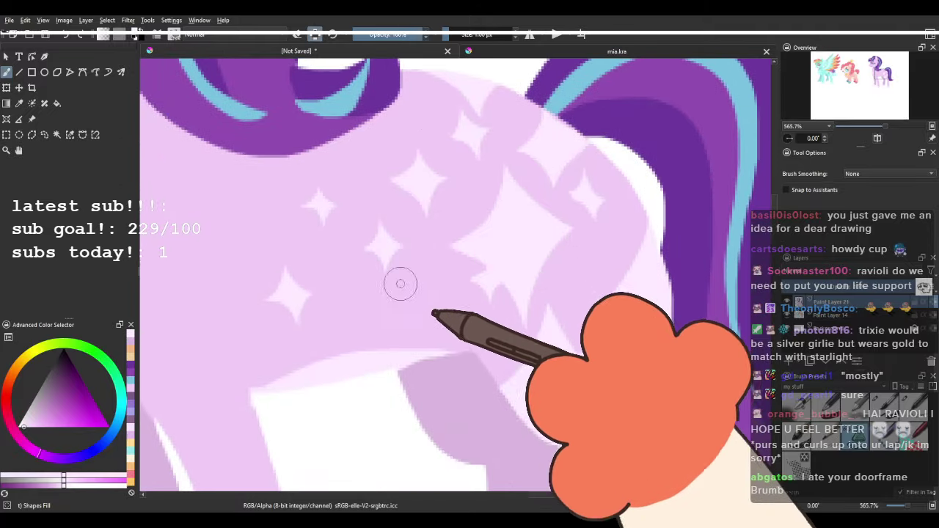
Scatter tiny pale sparkles forward along the barrel and back, and paint a sparkle point rising from the belly edge.
mouse_move(367, 283)
left_mouse_down()
mouse_move(409, 375)
mouse_move(340, 204)
mouse_move(354, 285)
left_mouse_up()
scroll(340, 204, "down", 8)
scroll(340, 212, "up", 4)
key("plus")
key("plus")
key("plus")
key("plus")
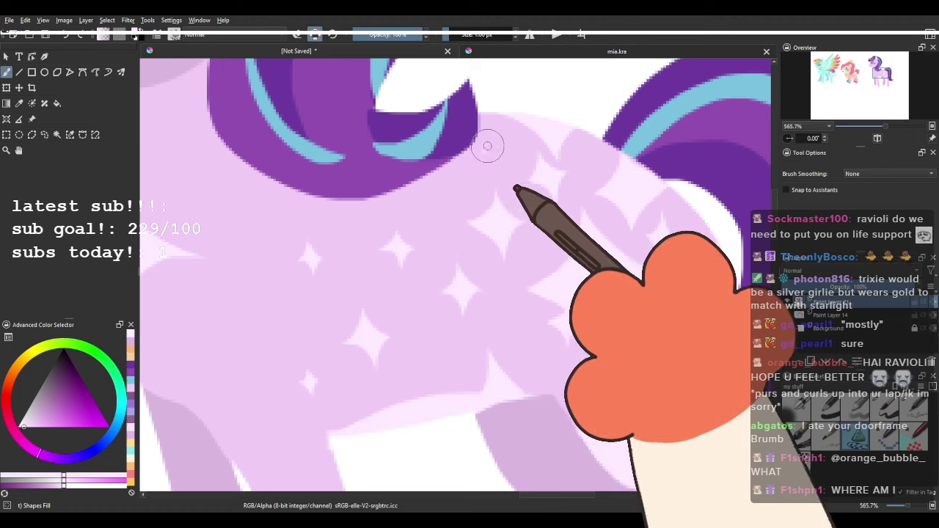
left_click_drag(468, 233, 429, 246)
Paint a pale four-pointed sparkle on the shaded far hind leg, undoing a stray stroke.
scroll(392, 247, "down", 4)
scroll(446, 235, "down", 1)
scroll(473, 293, "up", 4)
scroll(476, 331, "down", 2)
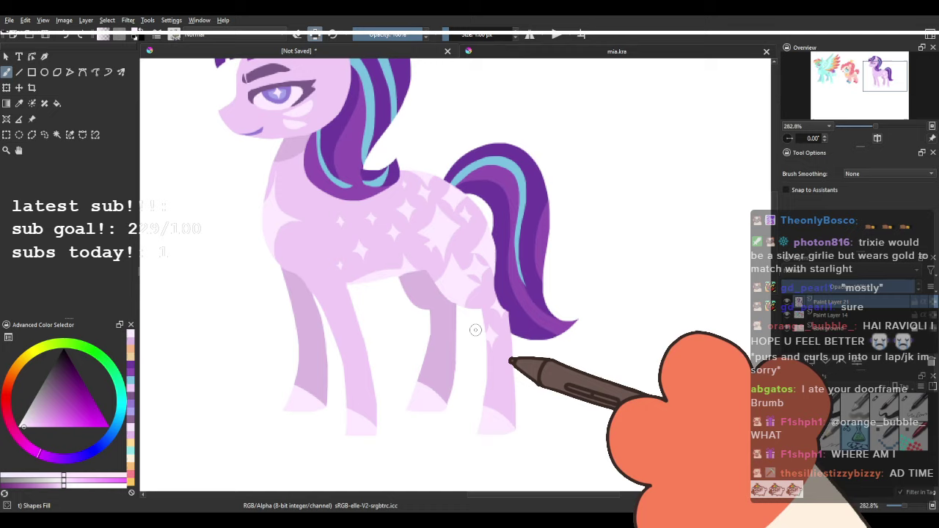
scroll(462, 319, "up", 4)
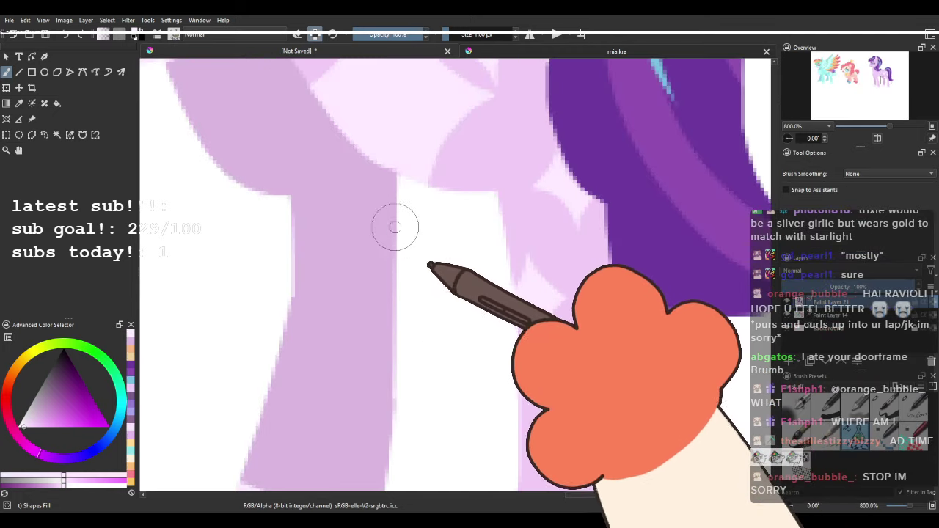
mouse_move(394, 225)
left_mouse_down()
mouse_move(363, 264)
mouse_move(413, 255)
mouse_move(353, 270)
mouse_move(406, 287)
left_mouse_up()
key("ctrl+z")
scroll(411, 273, "down", 5)
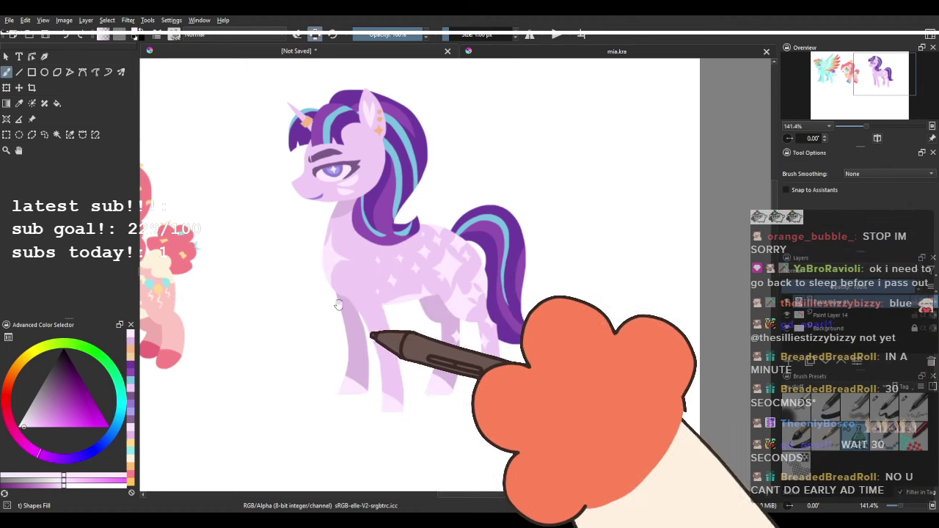
Paint one pale four-pointed sparkle at the base of the unicorn's neck and another on its shoulder.
left_click_drag(339, 305, 378, 312)
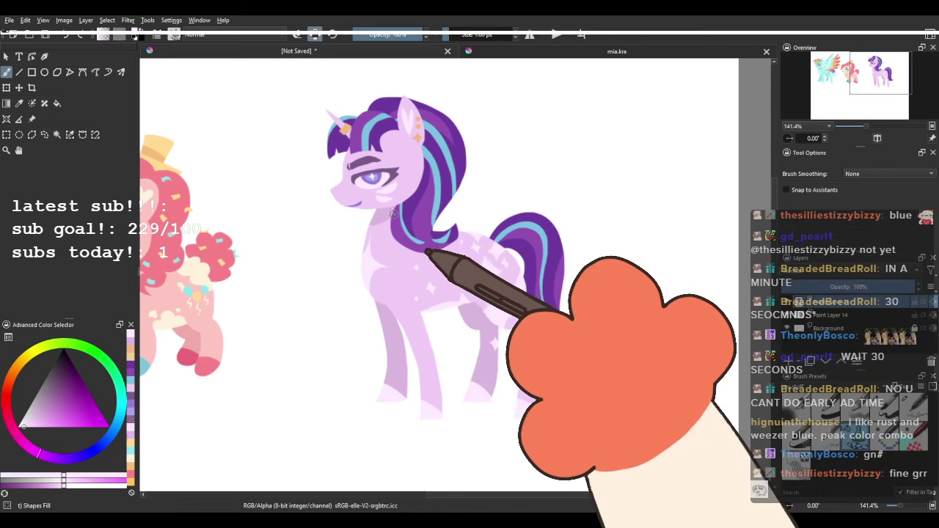
scroll(400, 279, "up", 3)
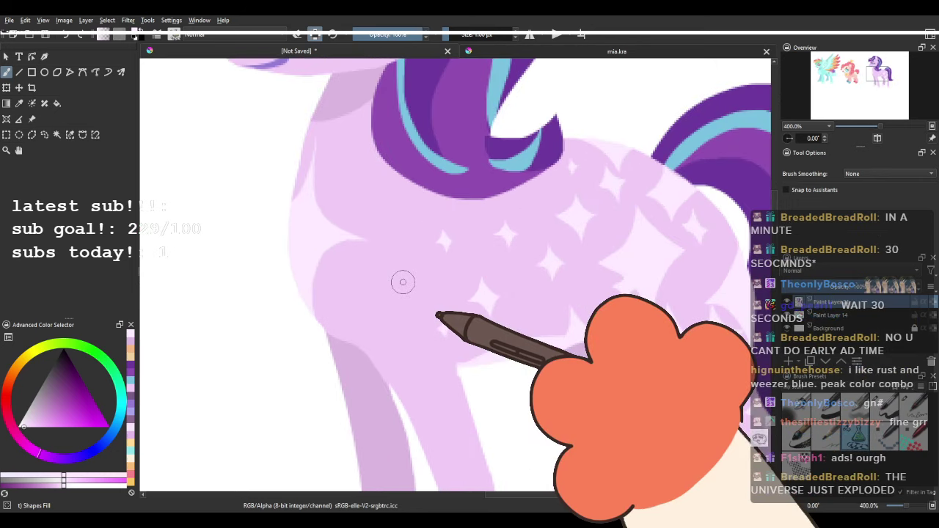
left_click_drag(403, 283, 380, 255)
left_click_drag(329, 227, 321, 298)
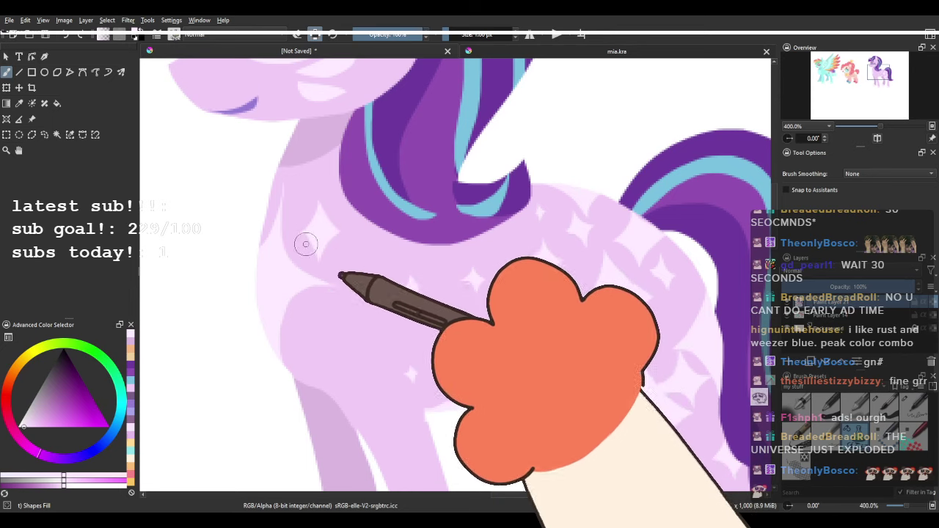
left_click_drag(386, 294, 367, 363)
scroll(337, 308, "down", 5)
Paint three pale sparkles of varying size down the unicorn's near front leg.
left_click_drag(356, 258, 415, 220)
scroll(408, 263, "up", 4)
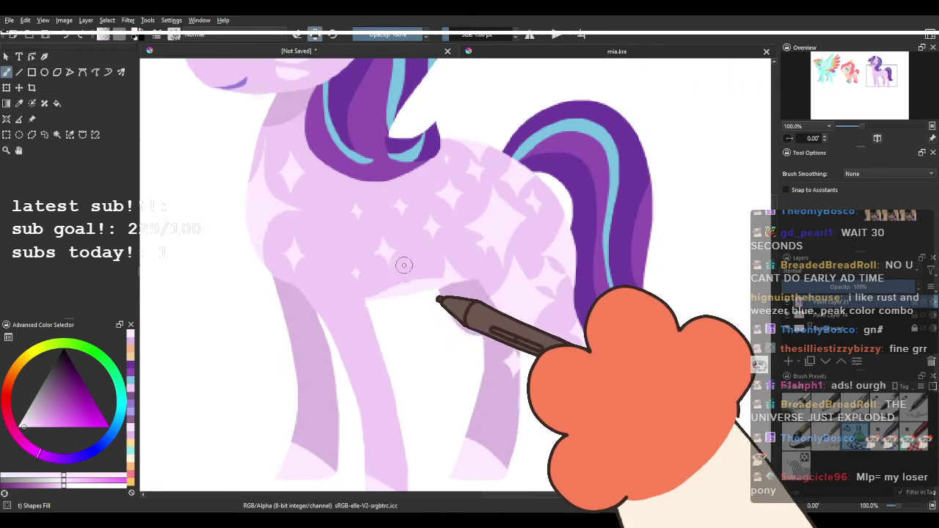
scroll(404, 264, "up", 4)
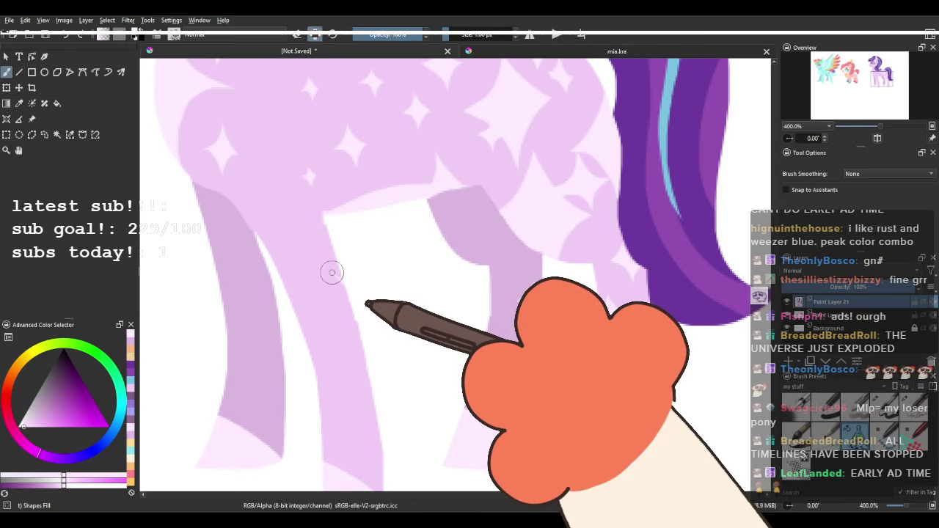
left_click_drag(374, 341, 373, 260)
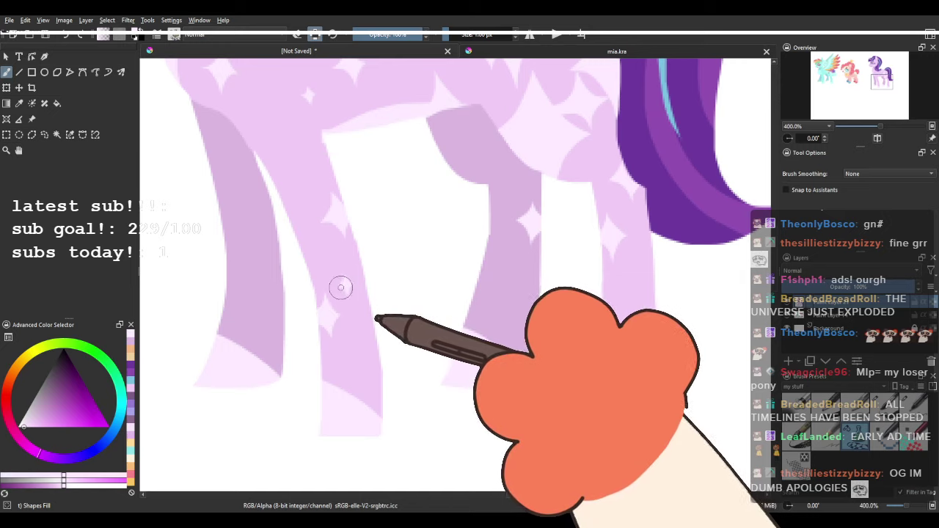
Check the sparkle pattern over the whole unicorn, mirroring the canvas and restoring it, and inspect the face up close.
scroll(336, 264, "up", 3)
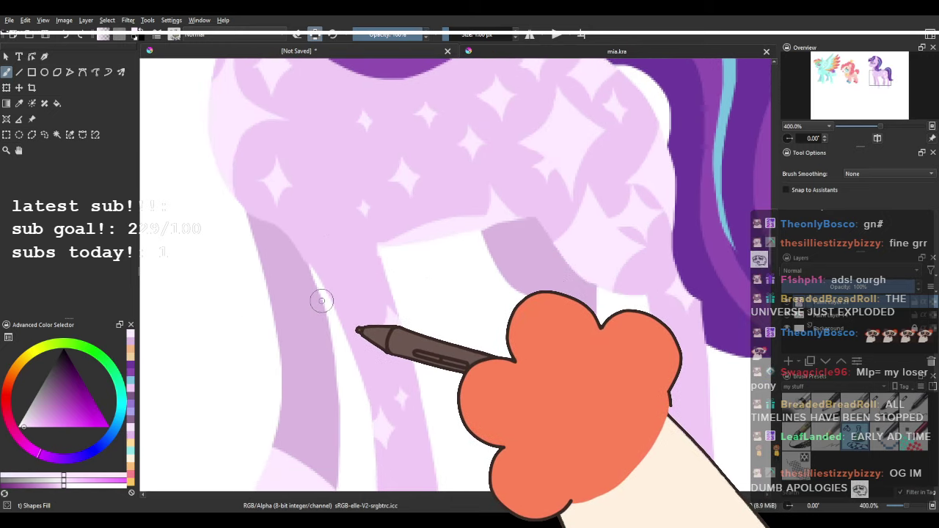
scroll(369, 207, "down", 4)
left_click_drag(368, 205, 369, 275)
scroll(353, 227, "up", 1)
left_click(877, 139)
left_click(878, 139)
scroll(369, 174, "up", 4)
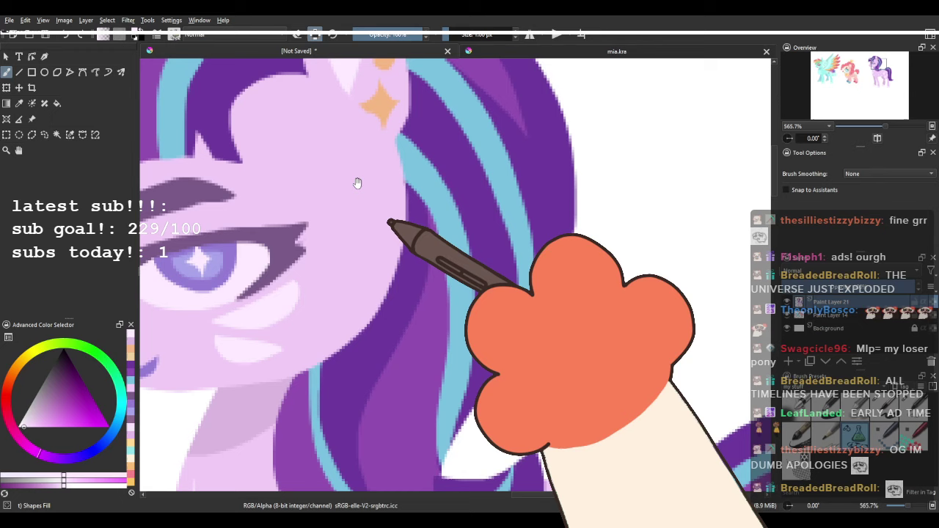
Try adding pale four-pointed sparkles to the unicorn's cheek below the ear.
left_click_drag(357, 183, 372, 245)
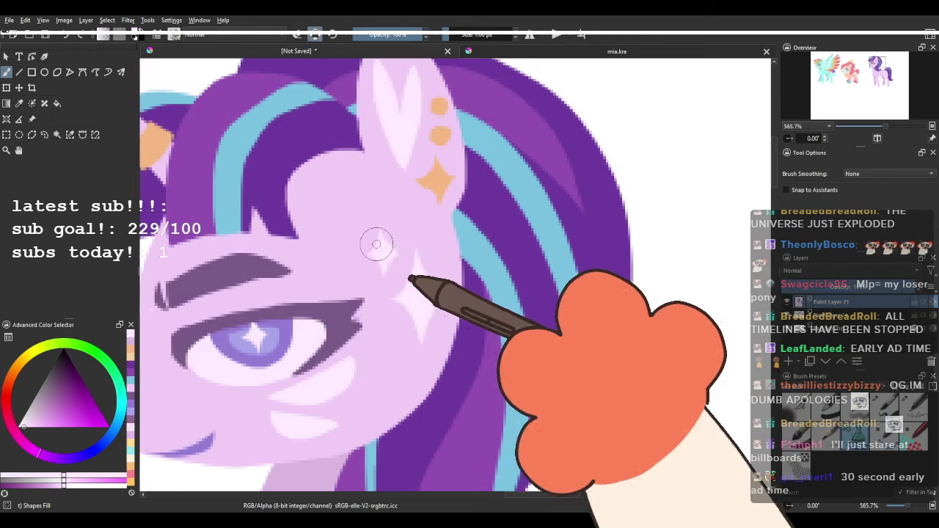
scroll(335, 195, "down", 4)
left_click_drag(389, 193, 404, 155)
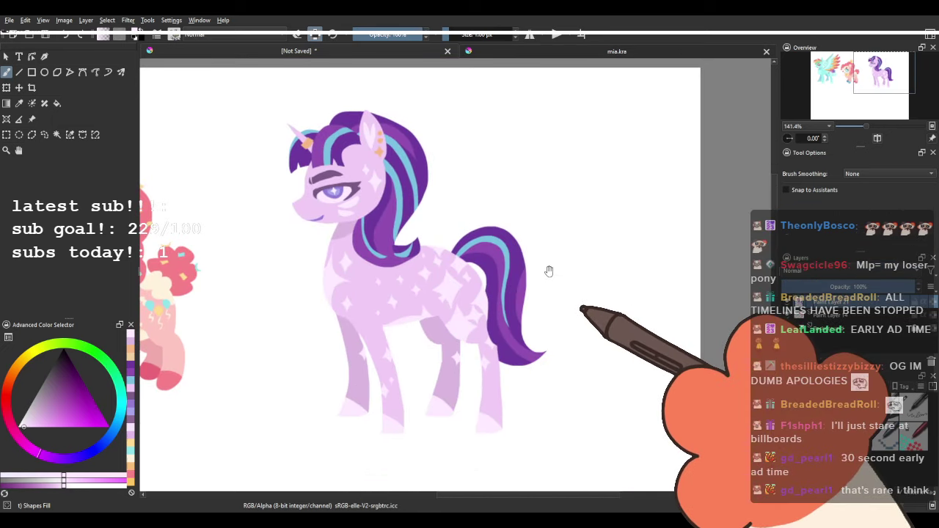
scroll(319, 192, "up", 3)
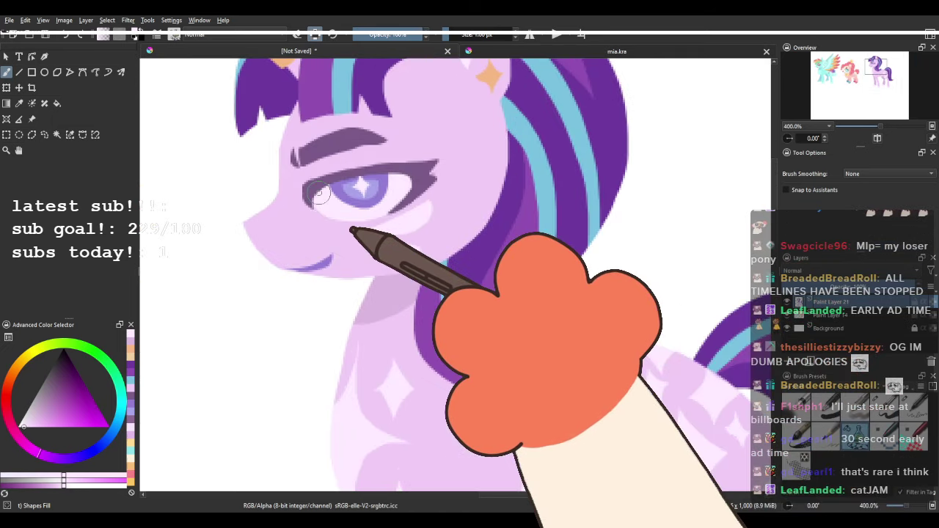
Paint the unicorn's muzzle with a pale patch that covers the old mouth, undoing the rejected shapes.
mouse_move(333, 276)
left_mouse_down()
mouse_move(278, 204)
mouse_move(197, 237)
mouse_move(323, 284)
left_mouse_up()
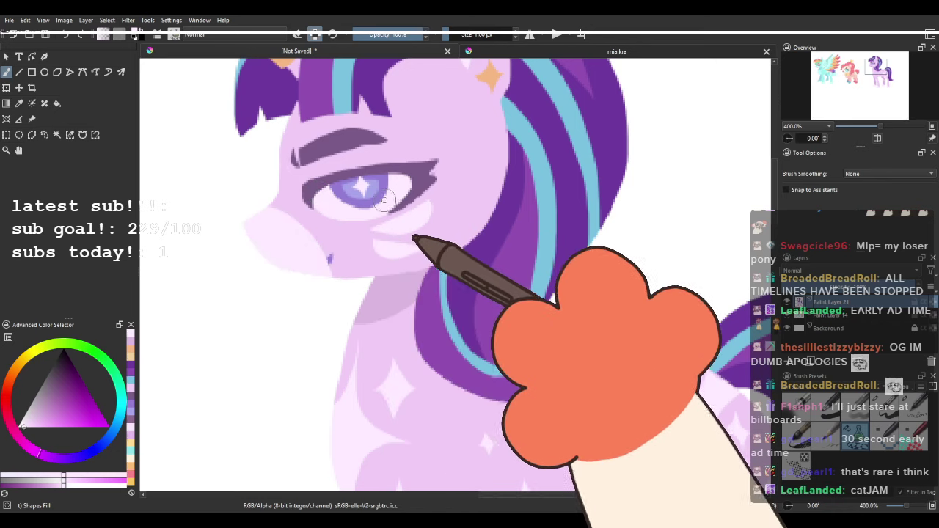
scroll(397, 168, "down", 5)
scroll(378, 172, "up", 4)
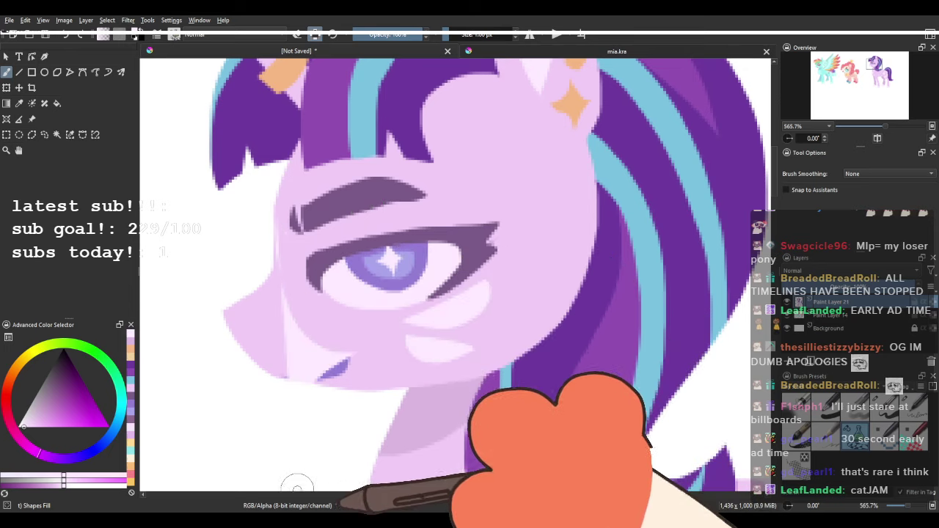
mouse_move(297, 490)
left_mouse_down()
mouse_move(220, 191)
mouse_move(285, 271)
left_mouse_up()
key("ctrl+z")
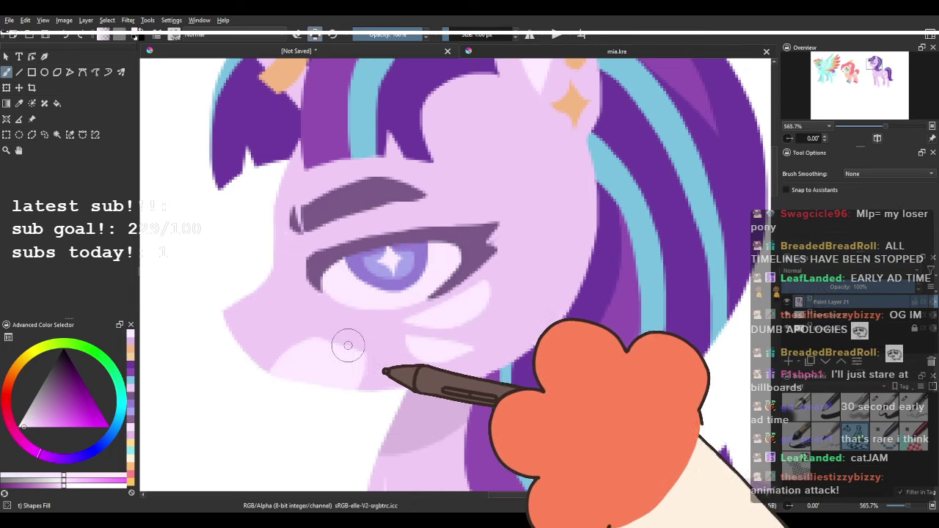
key("ctrl+z")
Repaint the mouth in the eye's purple on the lower edge of the pale muzzle, undoing the rejected mouth shapes.
left_click(332, 330, "ctrl")
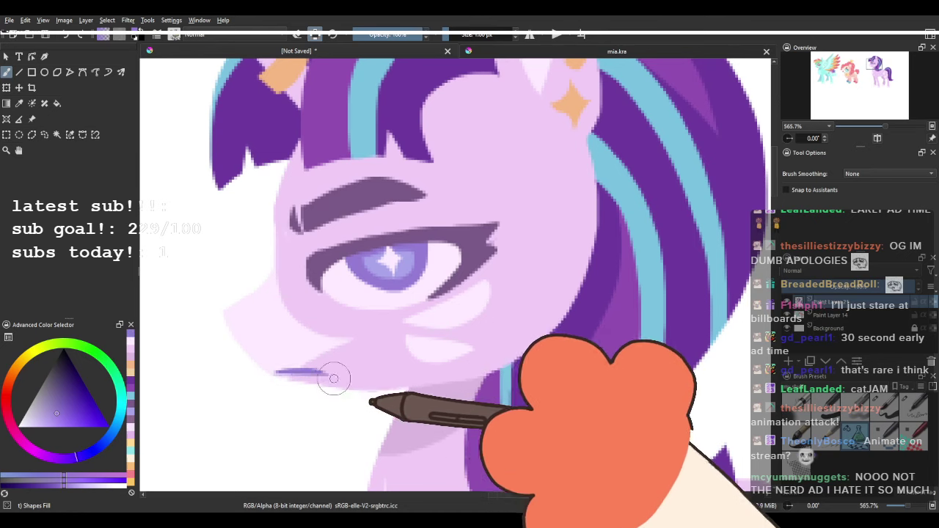
scroll(378, 311, "down", 5)
scroll(376, 313, "up", 5)
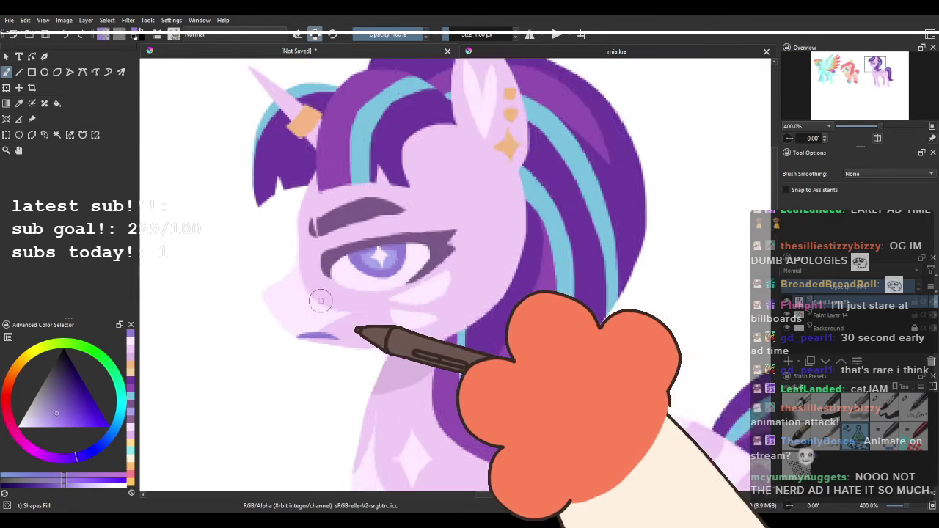
key("ctrl+z")
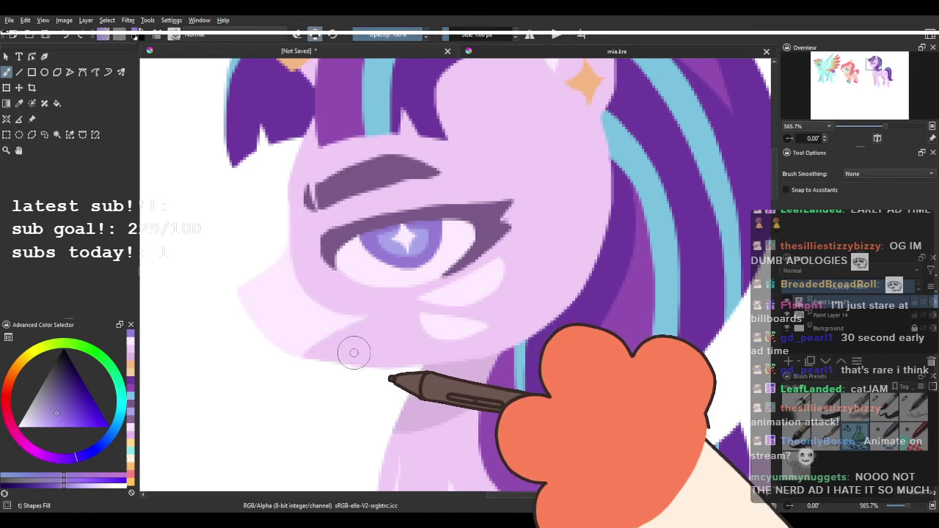
key("ctrl+z")
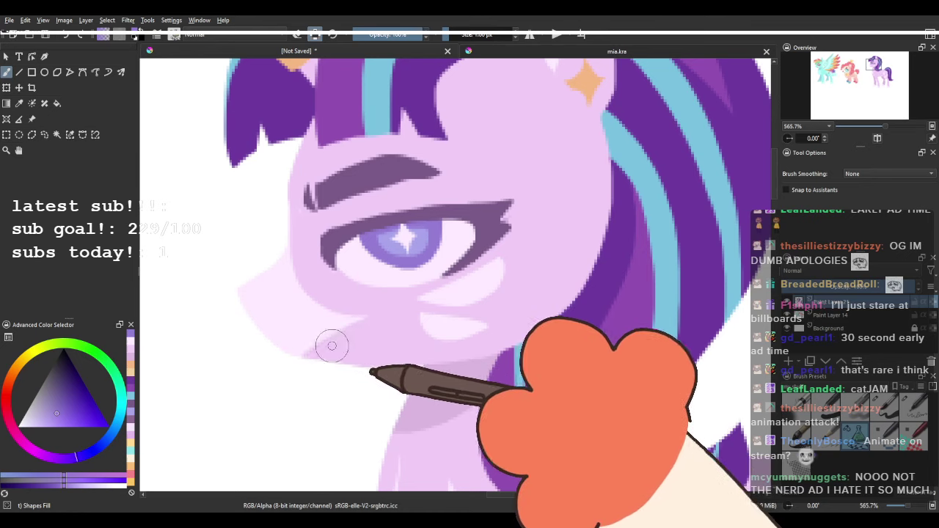
key("ctrl+z")
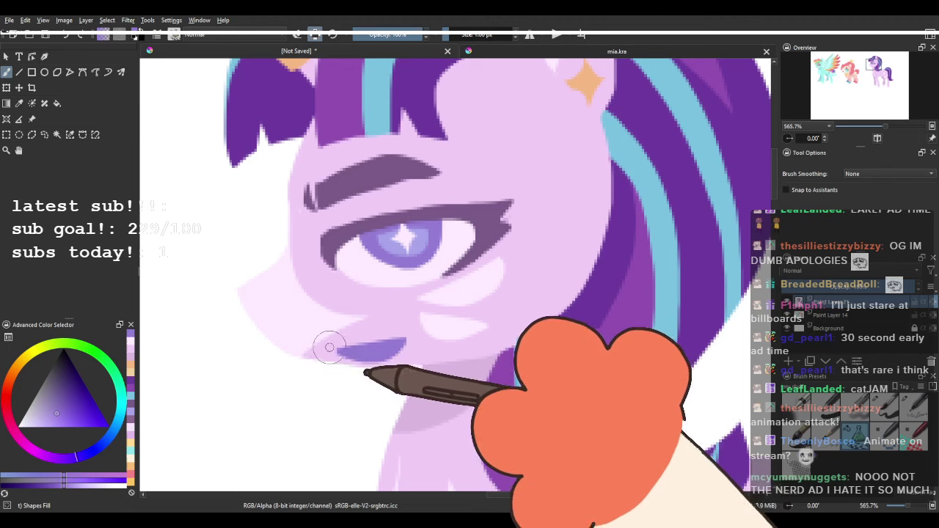
Examine the revised face on the whole unicorn and compare it with the two neighbouring ponies.
scroll(374, 356, "down", 7)
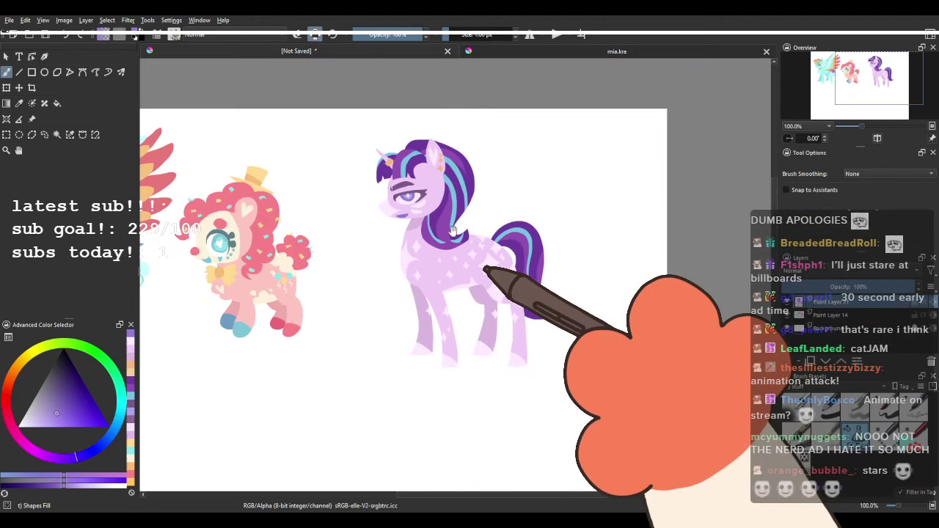
scroll(506, 219, "up", 3)
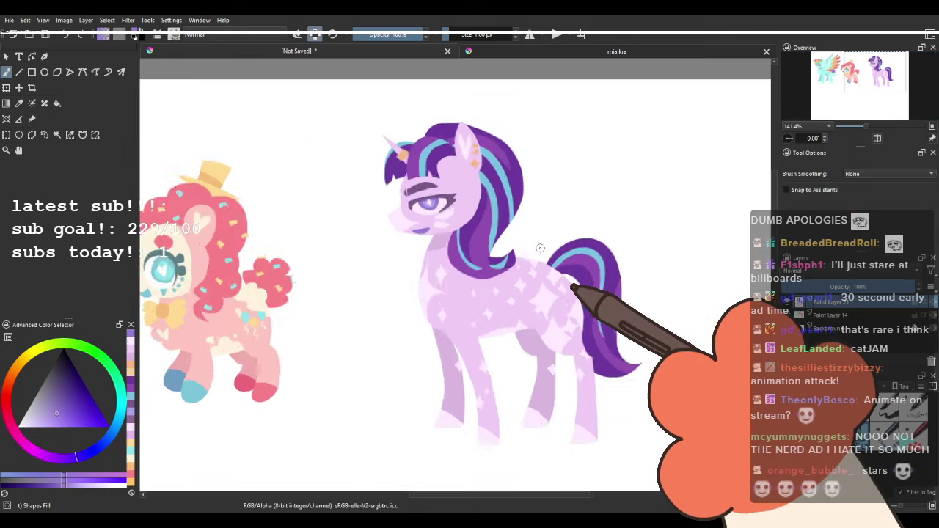
left_click_drag(517, 238, 471, 211)
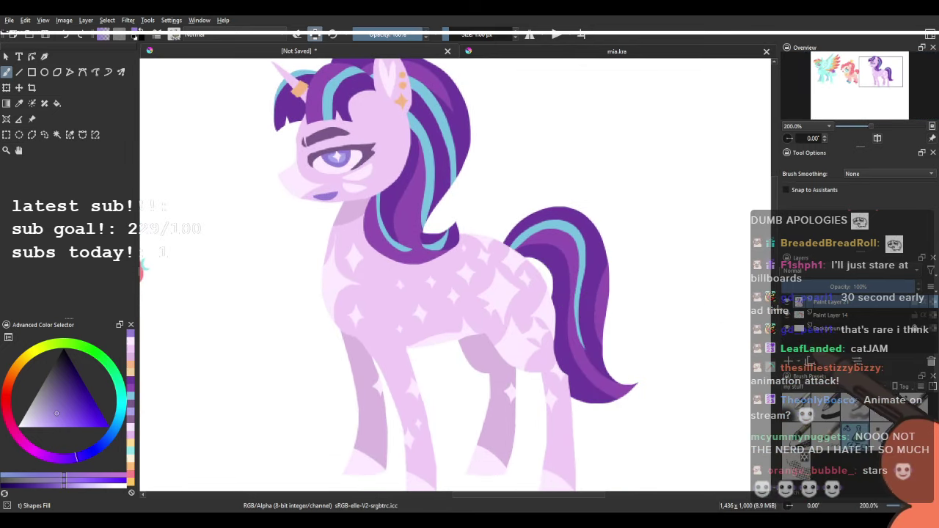
left_click(788, 303)
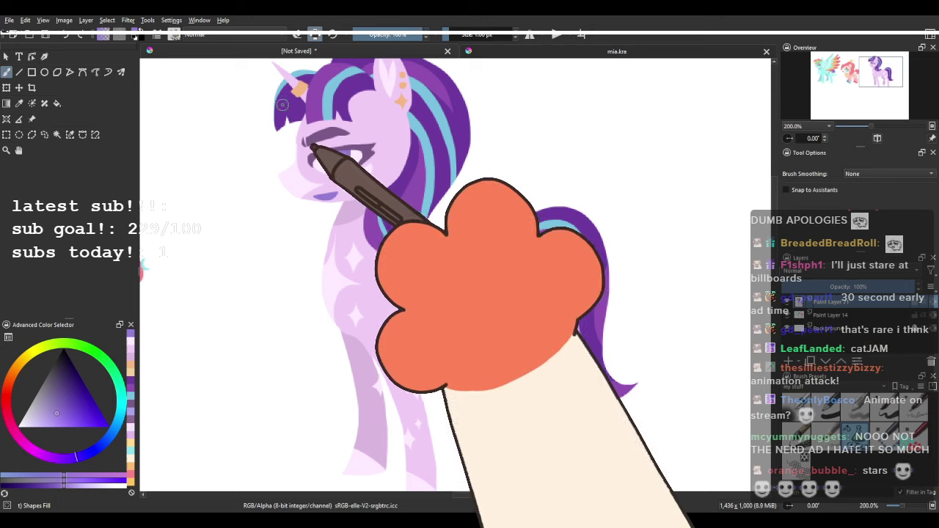
scroll(390, 133, "up", 1)
left_click_drag(391, 133, 413, 172)
scroll(409, 176, "down", 2)
scroll(409, 176, "down", 1)
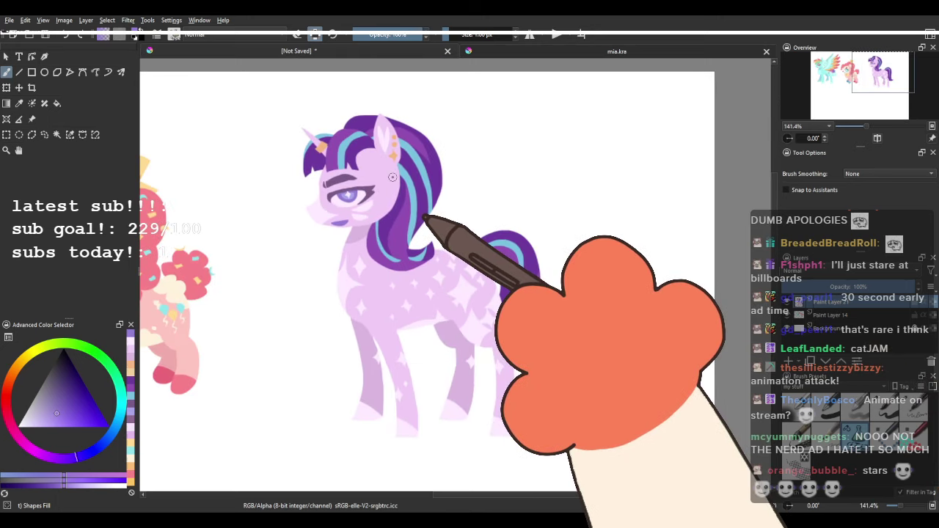
scroll(392, 176, "down", 1)
left_click_drag(417, 181, 494, 182)
scroll(482, 173, "down", 1)
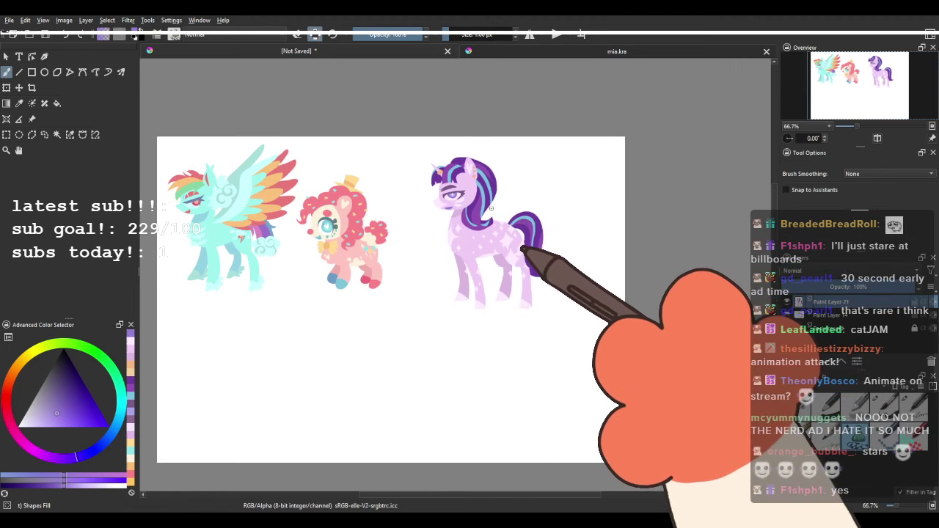
scroll(492, 206, "up", 2)
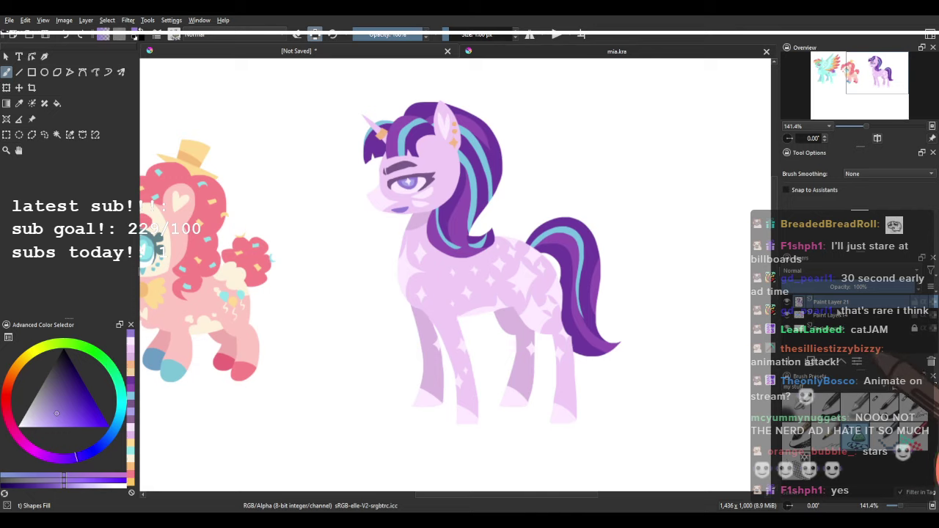
scroll(349, 235, "down", 2)
left_click_drag(348, 238, 421, 247)
Merge the unicorn's layer into Paint Layer 14 and outline the unicorn with a freehand selection.
key("ctrl+e")
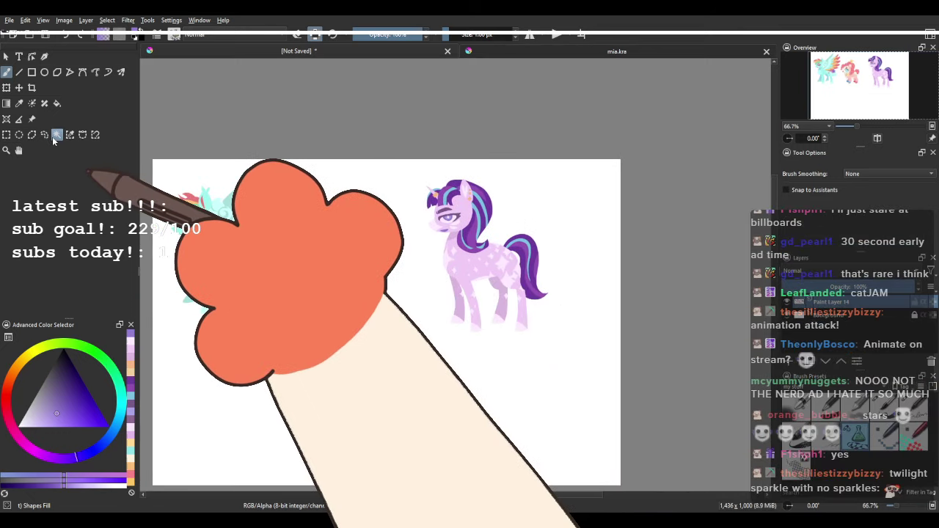
left_click(56, 136)
left_click(46, 138)
mouse_move(431, 148)
left_mouse_down()
mouse_move(505, 375)
mouse_move(435, 132)
left_mouse_up()
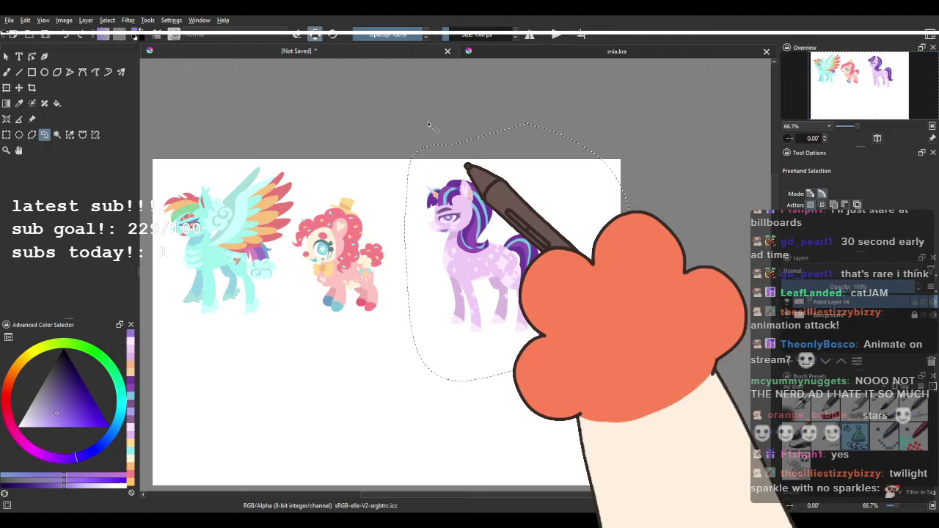
Scale the selected unicorn down slightly, move it closer to the pink pony, and clear the selection.
left_click(5, 87)
mouse_move(529, 303)
left_mouse_down()
mouse_move(462, 285)
mouse_move(483, 288)
mouse_move(296, 283)
mouse_move(505, 283)
left_mouse_up()
scroll(333, 170, "up", 1)
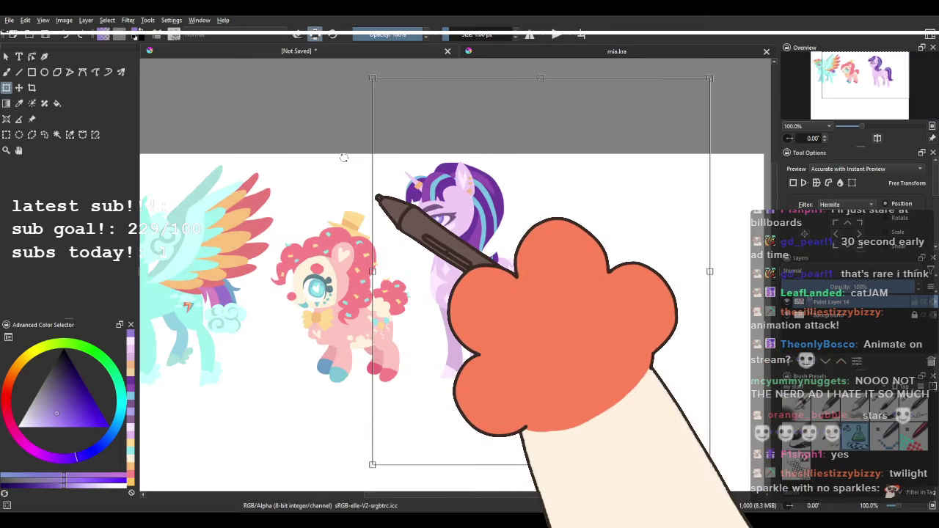
left_click_drag(372, 79, 384, 89)
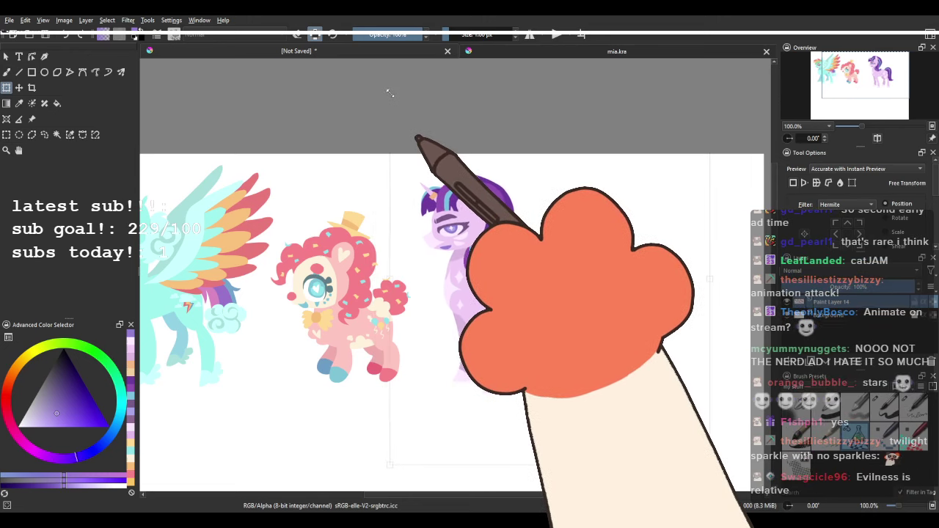
scroll(424, 130, "down", 1)
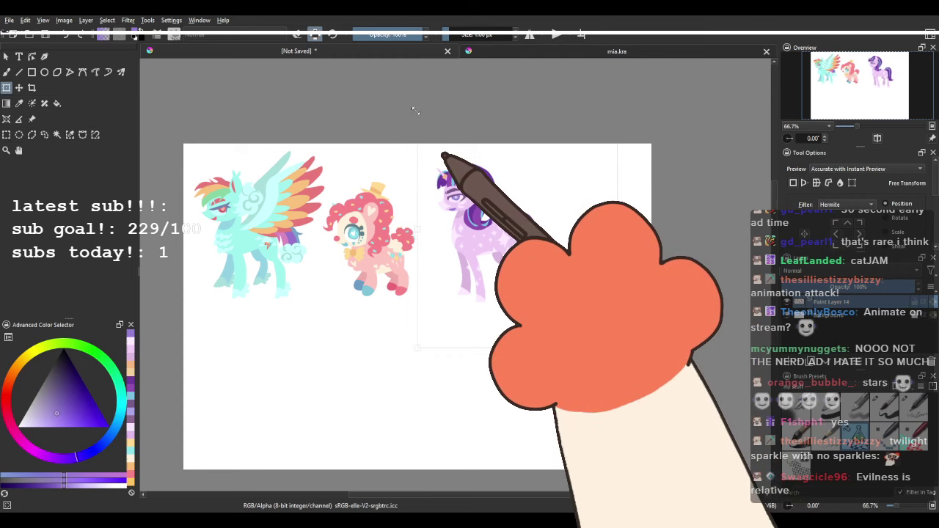
scroll(440, 167, "up", 3)
scroll(524, 165, "down", 2)
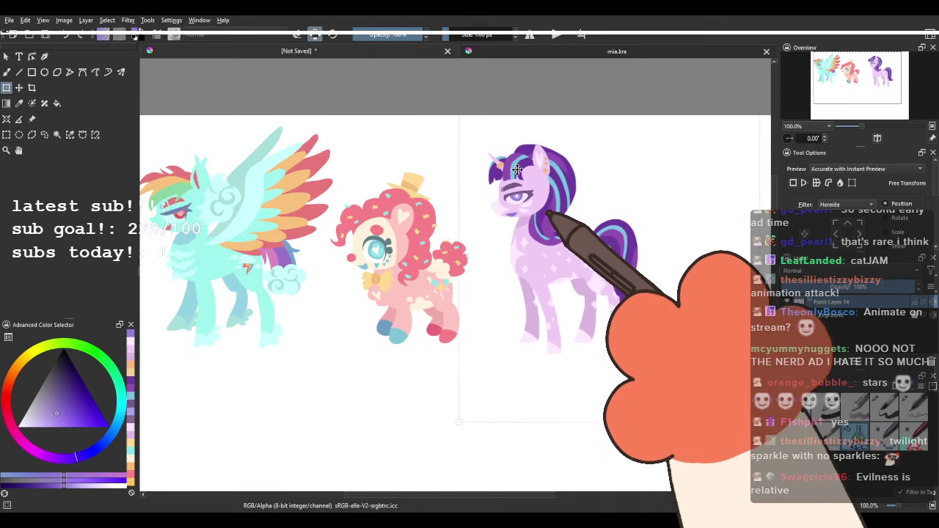
scroll(467, 171, "down", 1)
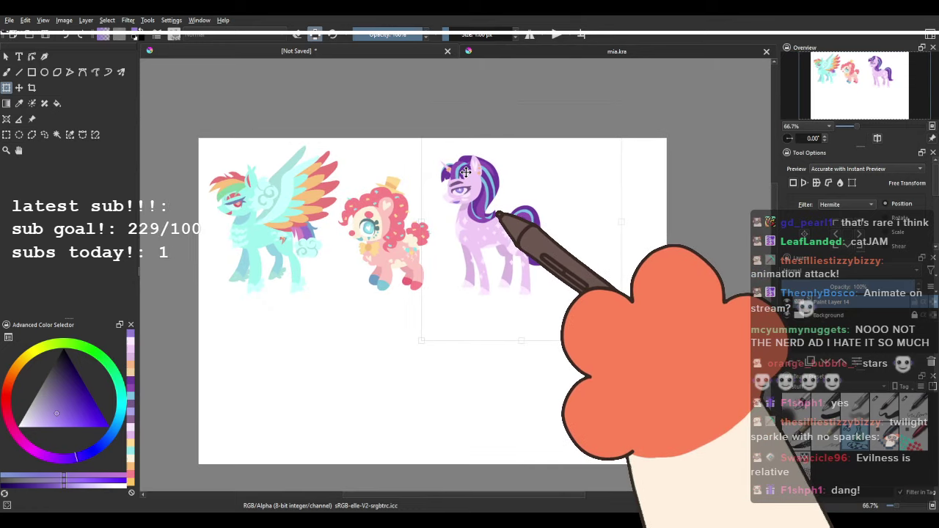
scroll(465, 190, "up", 3)
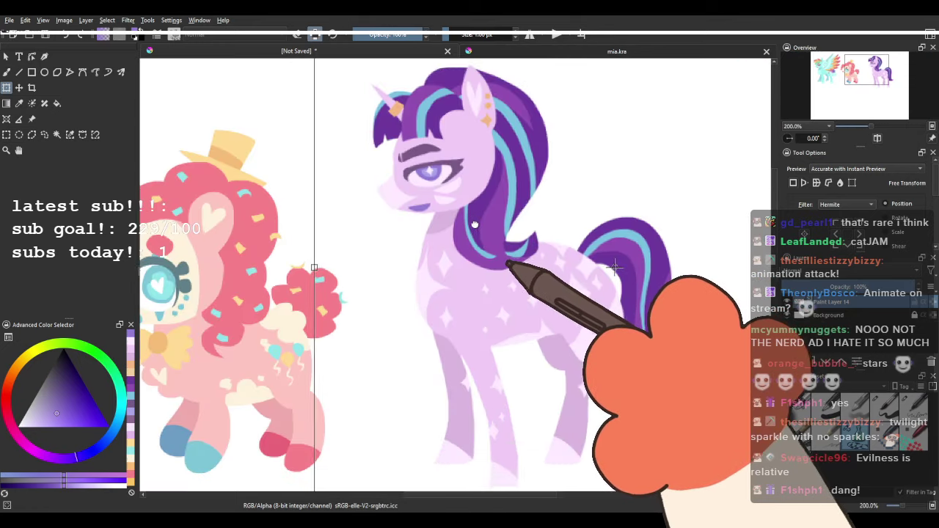
scroll(444, 170, "down", 3)
scroll(452, 150, "up", 4)
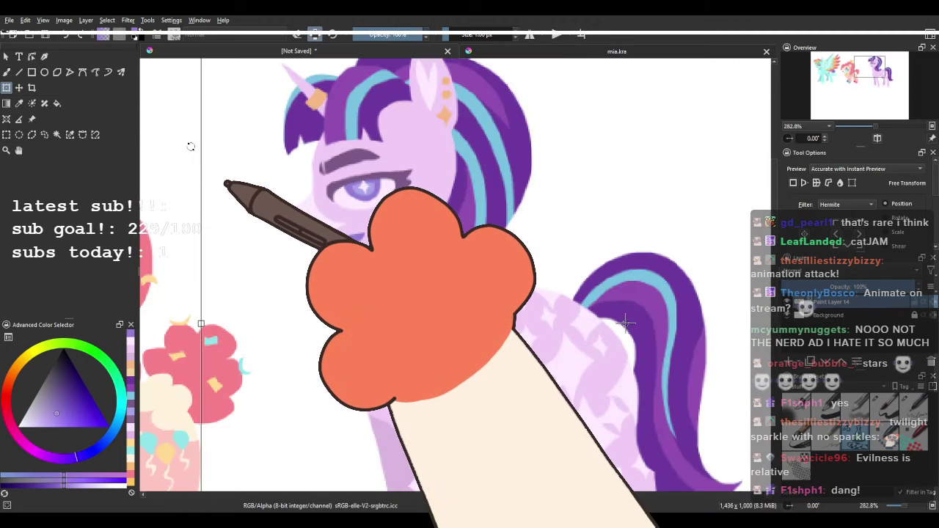
left_click(44, 134)
scroll(323, 171, "down", 2)
left_click(375, 170)
Rework the pale muzzle patch around the mouth with the picked pale pink, and check it against the other ponies.
scroll(477, 175, "down", 2)
scroll(440, 167, "up", 4)
left_click(7, 72)
scroll(313, 223, "up", 2)
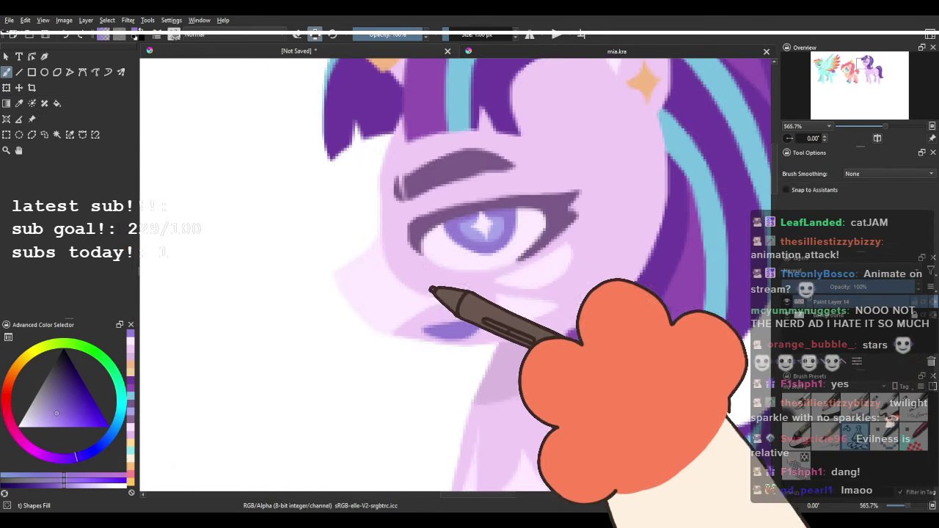
left_click(399, 294, "ctrl")
mouse_move(428, 322)
left_mouse_down()
mouse_move(347, 305)
mouse_move(361, 320)
left_mouse_up()
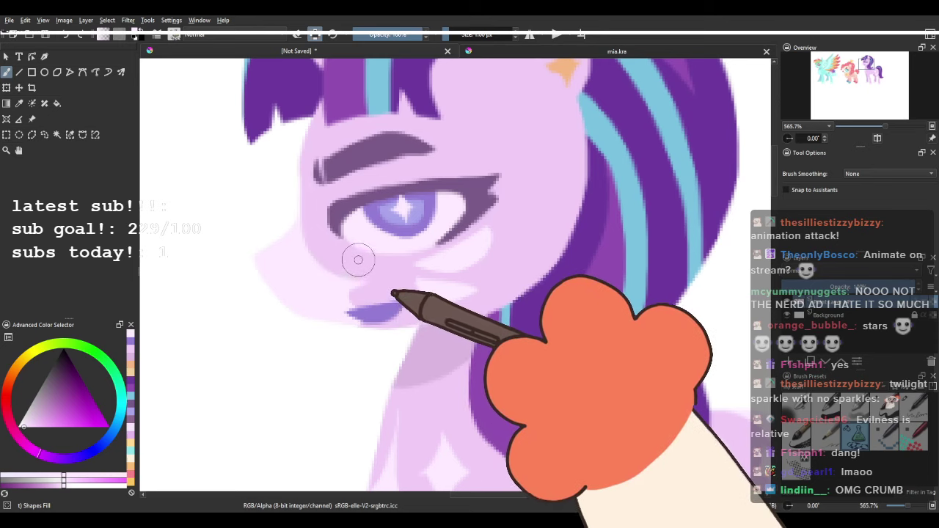
key("ctrl+z")
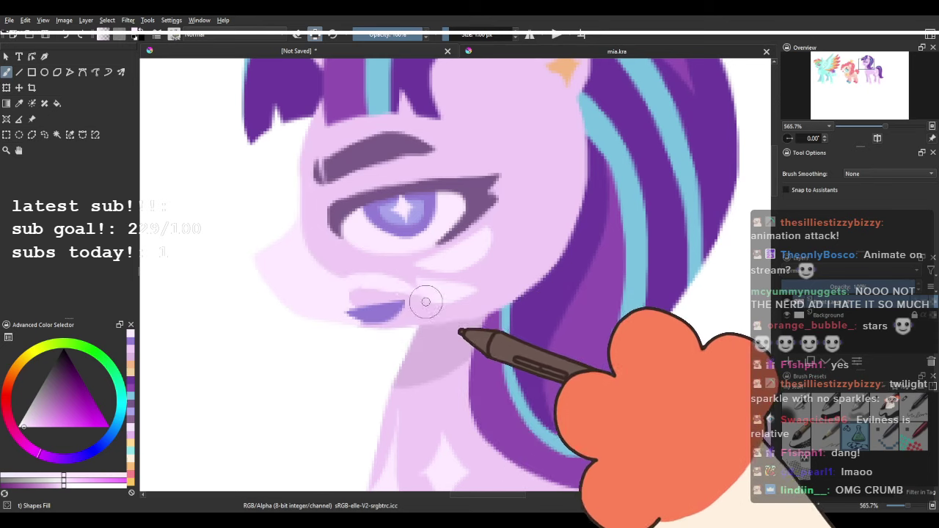
mouse_move(422, 312)
left_mouse_down()
mouse_move(242, 347)
mouse_move(264, 254)
left_mouse_up()
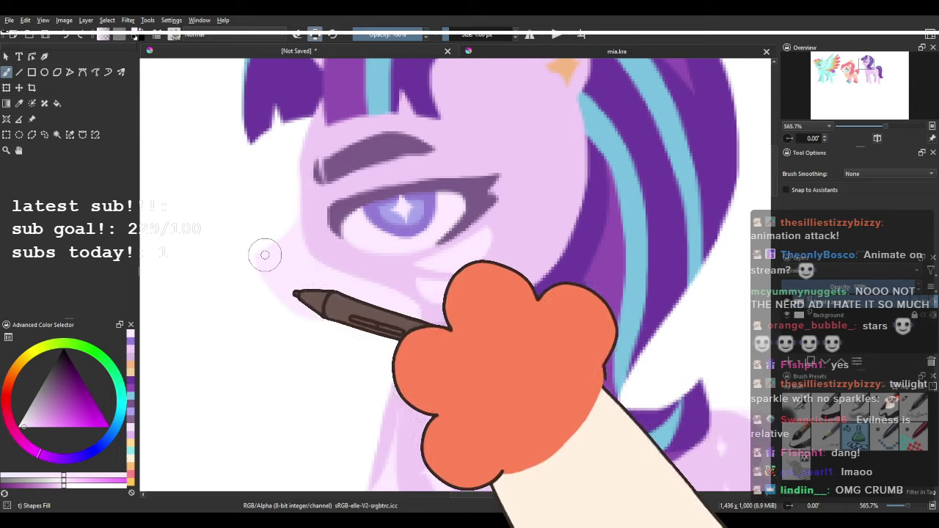
mouse_move(314, 171)
left_mouse_down()
mouse_move(368, 270)
mouse_move(324, 181)
left_mouse_up()
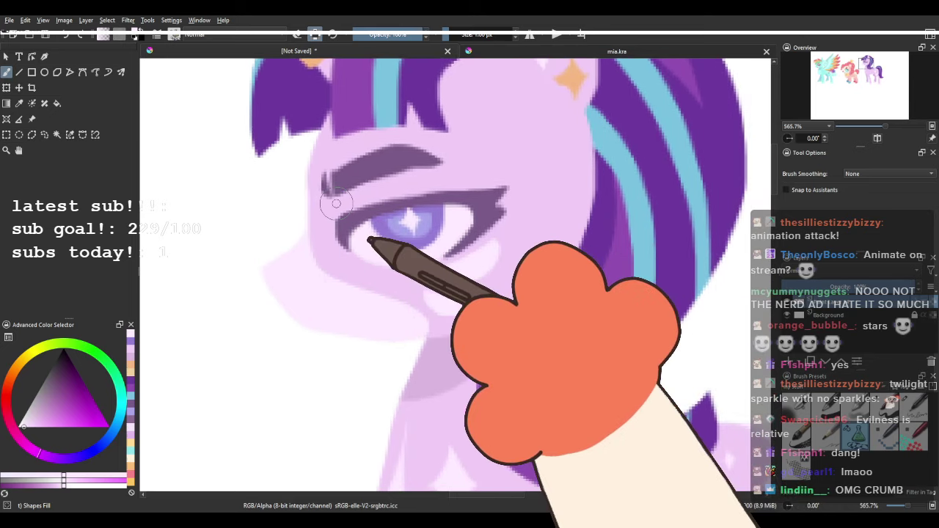
scroll(338, 198, "down", 7)
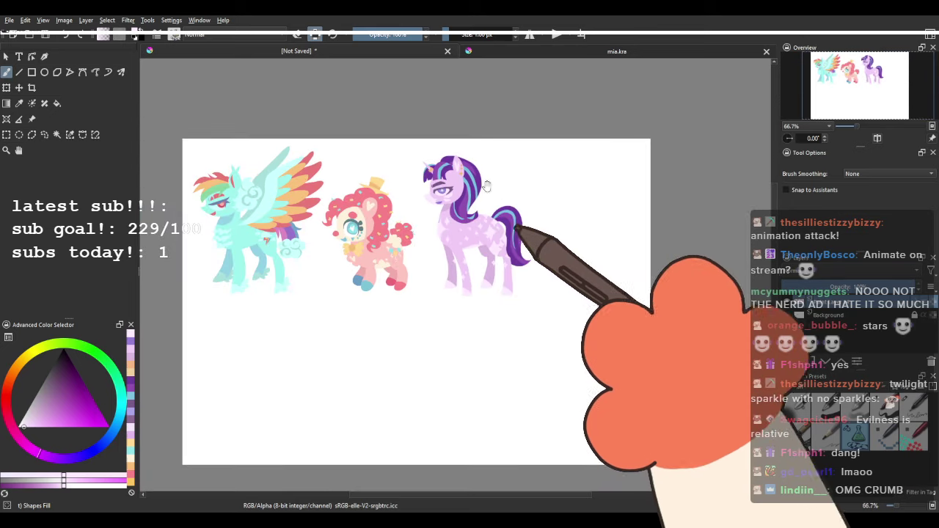
scroll(525, 237, "up", 1)
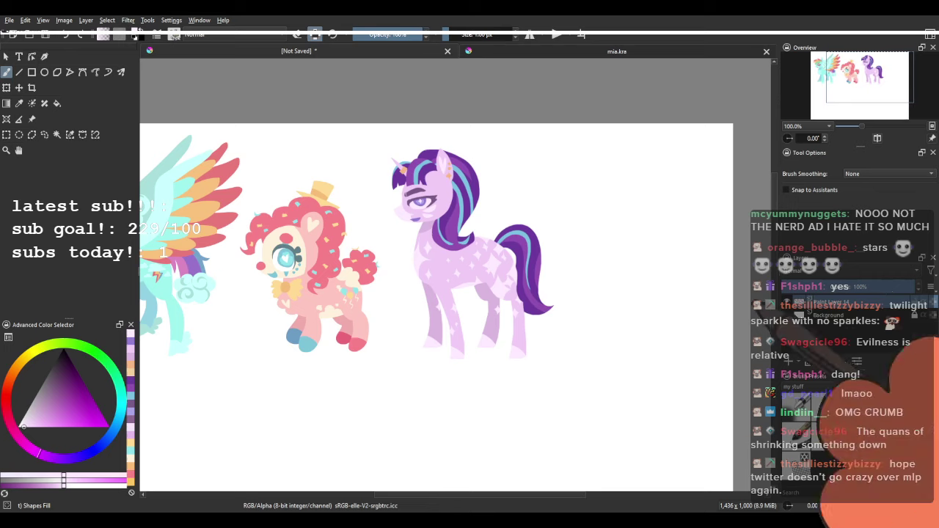
scroll(287, 171, "down", 2)
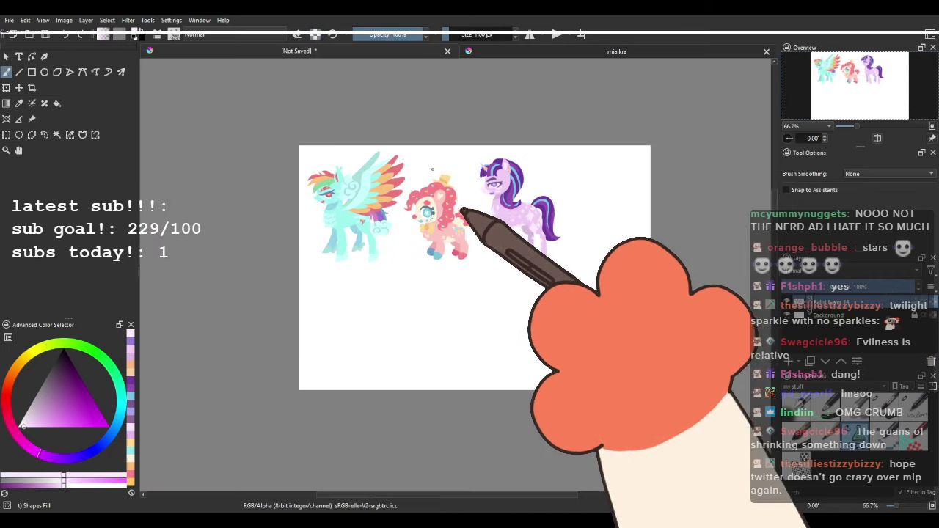
Extend the canvas on the unicorn's side to 1846 × 1000 px with the Crop tool's Grow option, and return to the brush.
left_click(34, 89)
left_click_drag(598, 235, 457, 252)
left_click(470, 256)
left_click_drag(510, 284, 611, 286)
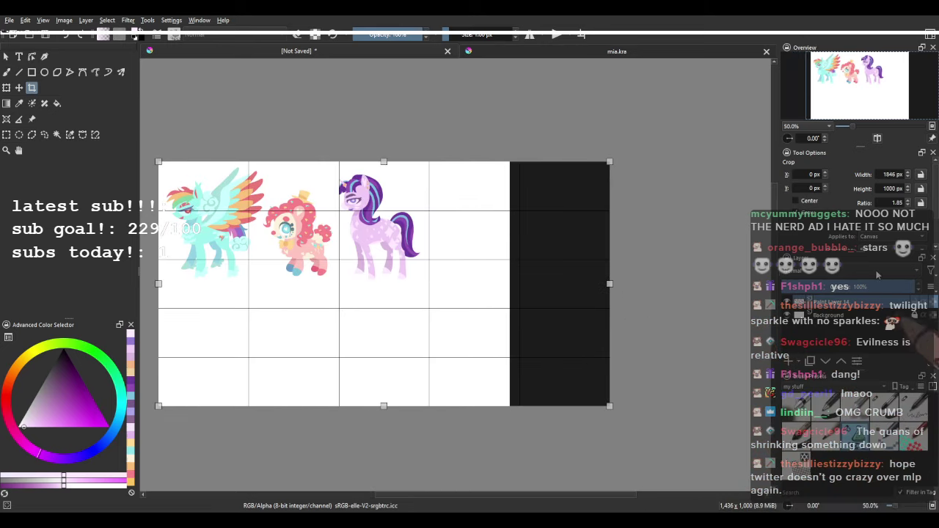
scroll(844, 213, "down", 1)
left_click(893, 223)
left_click_drag(377, 206, 453, 210)
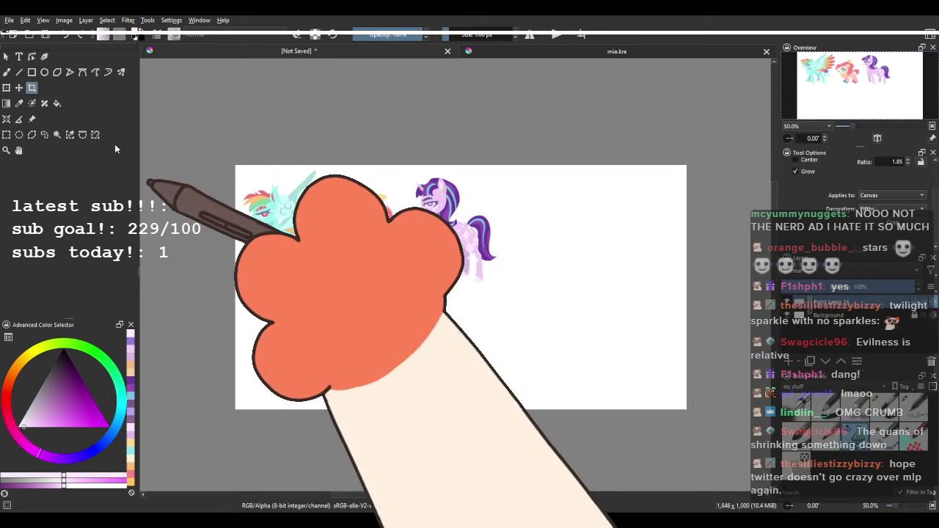
left_click(8, 73)
scroll(319, 201, "up", 1)
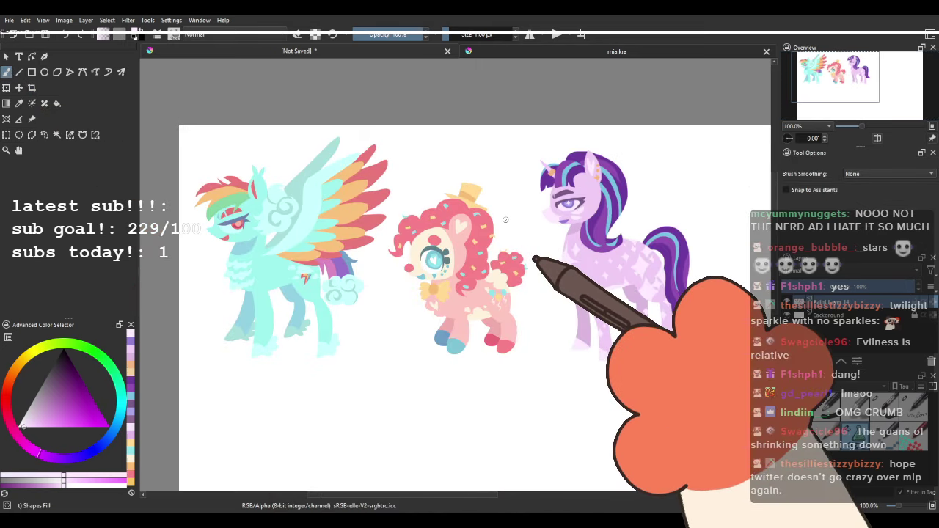
Compare the proportions and colours of the three ponies from close up and at reduced size.
scroll(532, 224, "down", 1)
scroll(533, 222, "up", 3)
scroll(533, 221, "down", 3)
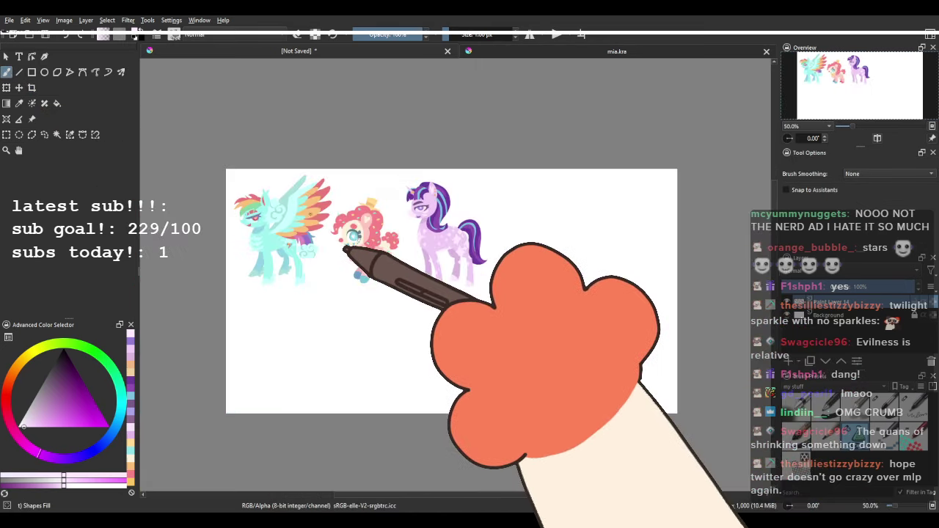
scroll(390, 245, "up", 1)
scroll(389, 244, "down", 2)
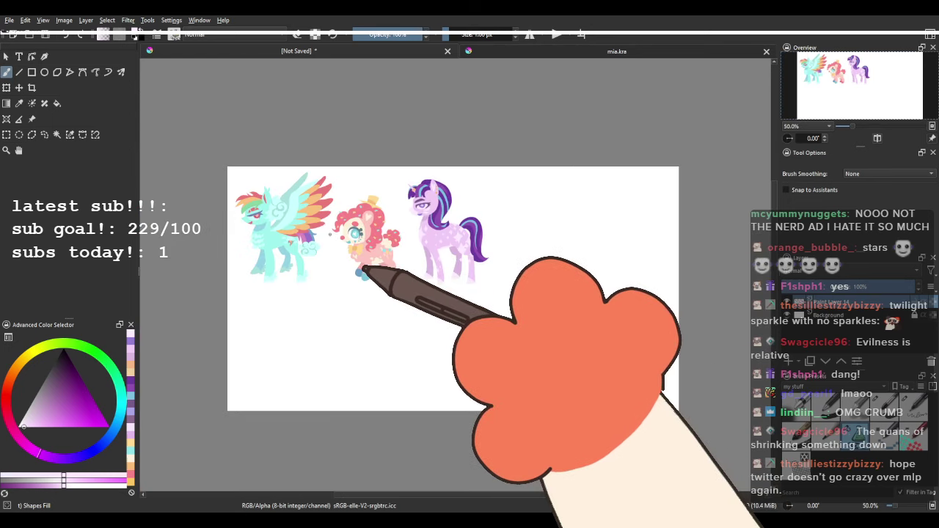
scroll(389, 244, "up", 1)
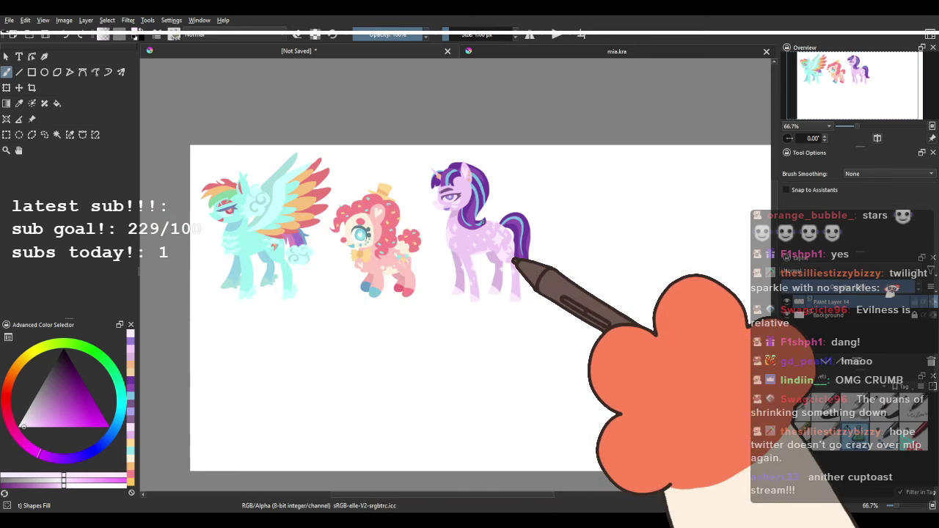
scroll(473, 206, "up", 3)
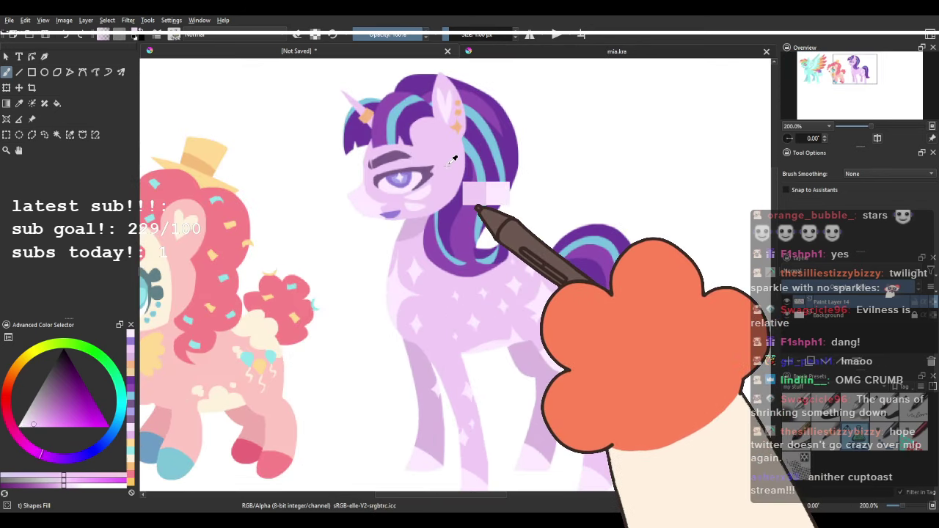
Try a pale mint green filled shape in the empty area beside the unicorn, and undo it.
left_click(55, 455)
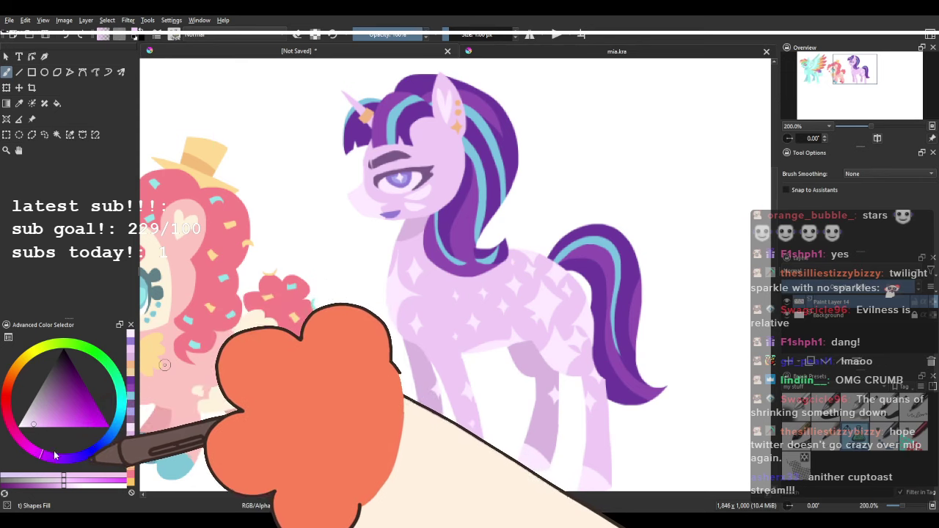
left_click(110, 361)
left_click(121, 401)
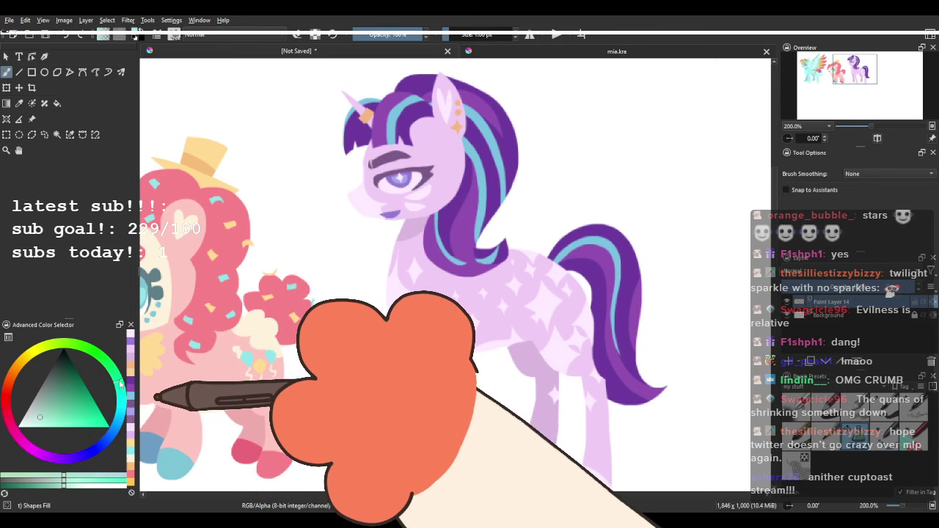
left_click_drag(112, 369, 121, 390)
mouse_move(713, 158)
left_mouse_down()
mouse_move(367, 237)
mouse_move(486, 292)
left_mouse_up()
scroll(486, 292, "down", 2)
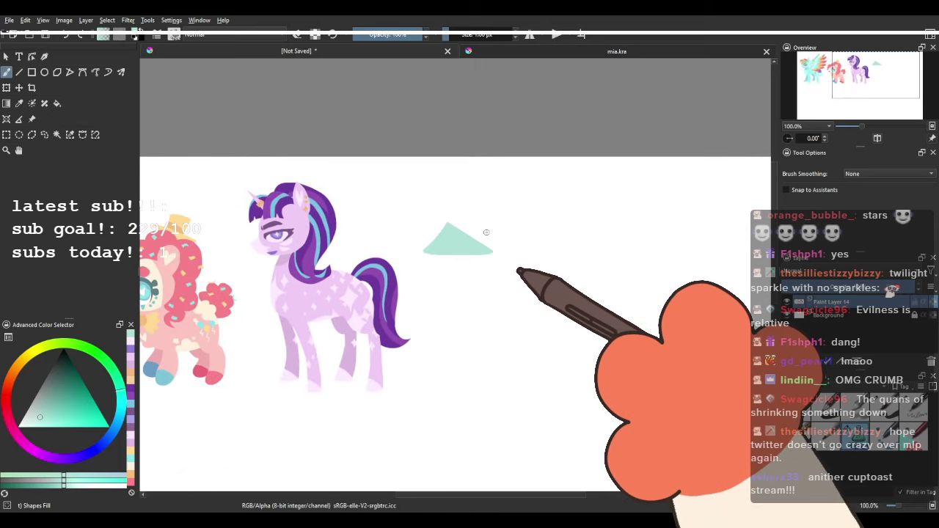
key("ctrl+z")
Try an oval filled with pale teal beside the unicorn, judge its colour against the ponies, and undo it.
scroll(486, 233, "up", 1)
left_click(121, 404)
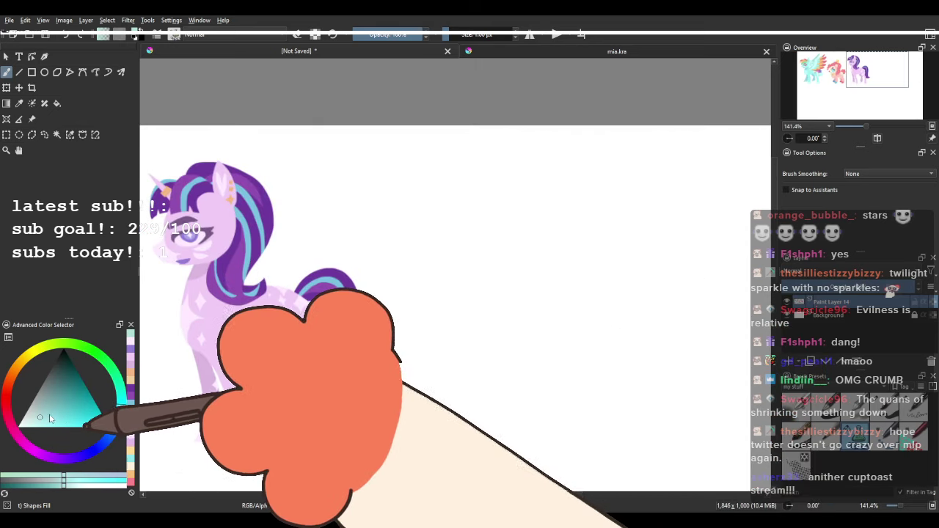
left_click_drag(434, 199, 454, 248)
scroll(520, 208, "down", 4)
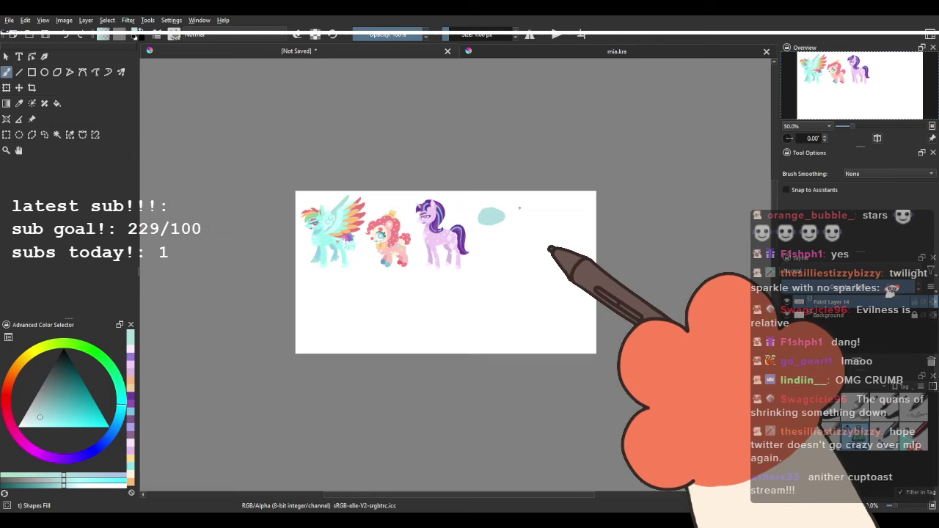
scroll(520, 208, "up", 4)
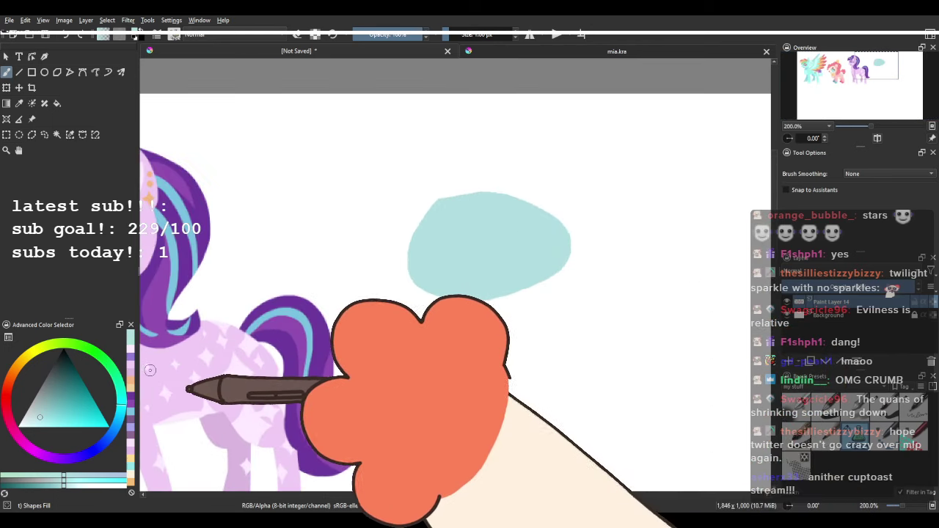
key("ctrl+z")
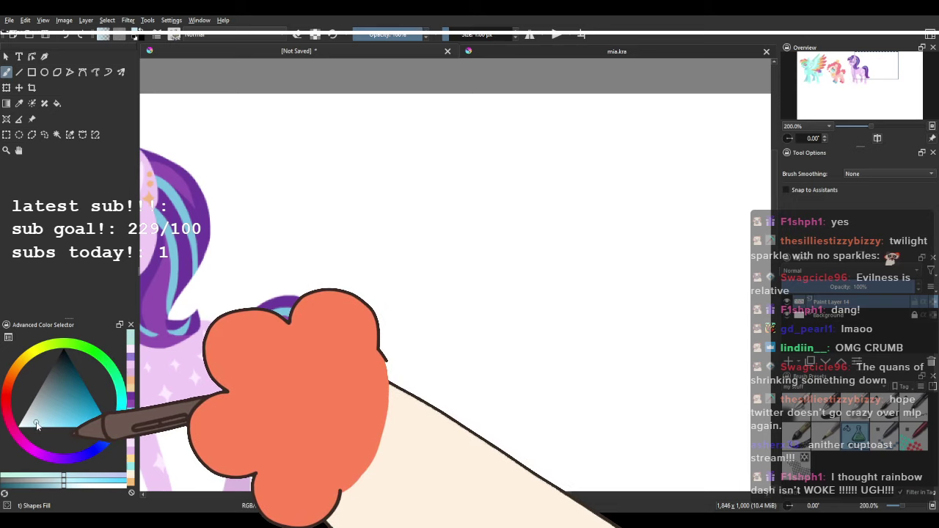
Try a wide oval in a pale, bluer tint beside the unicorn, and undo it.
mouse_move(429, 193)
left_mouse_down()
mouse_move(574, 233)
mouse_move(434, 192)
left_mouse_up()
scroll(449, 208, "down", 3)
left_click_drag(353, 258, 427, 272)
scroll(413, 275, "up", 5)
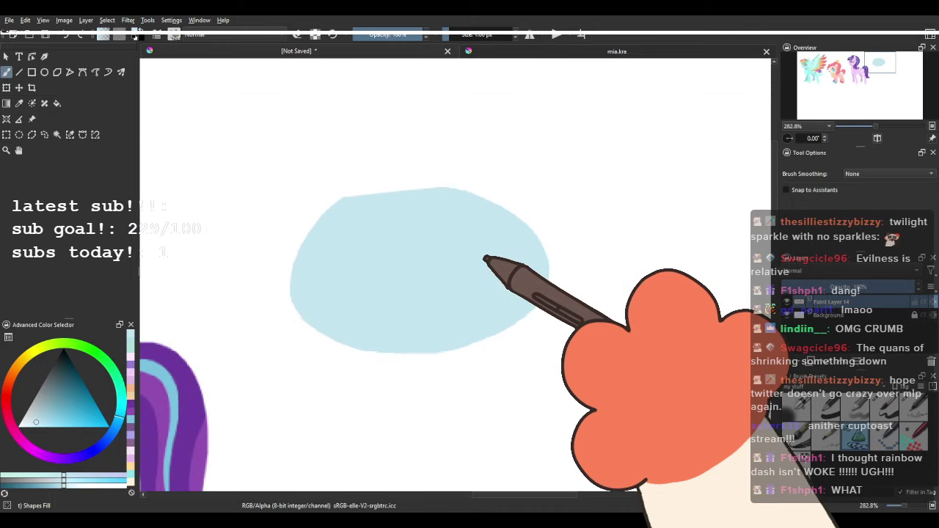
key("ctrl+z")
Draw a filled pale blue circle beside the unicorn as the new pony's head, redoing it until it is round and well sized.
mouse_move(385, 170)
left_mouse_down()
mouse_move(474, 296)
mouse_move(366, 182)
mouse_move(489, 252)
mouse_move(406, 164)
left_mouse_up()
key("ctrl+z")
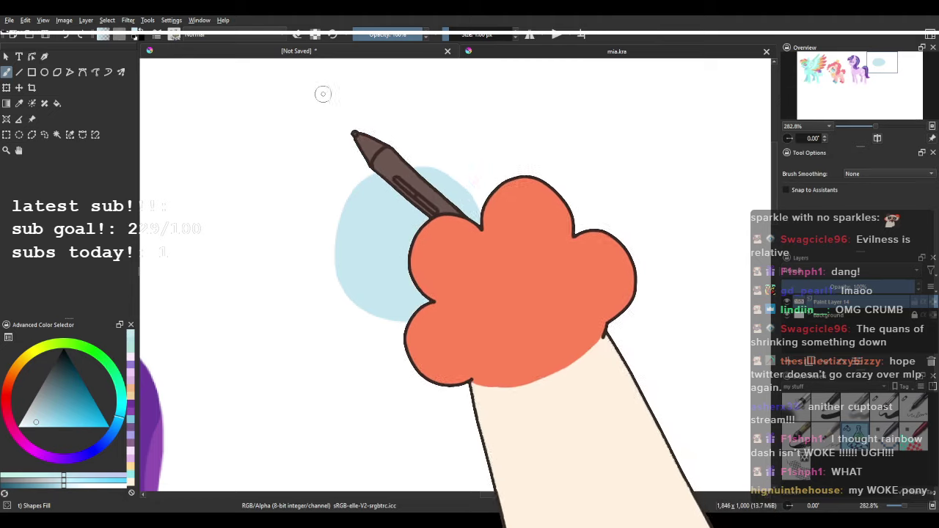
scroll(558, 183, "down", 6)
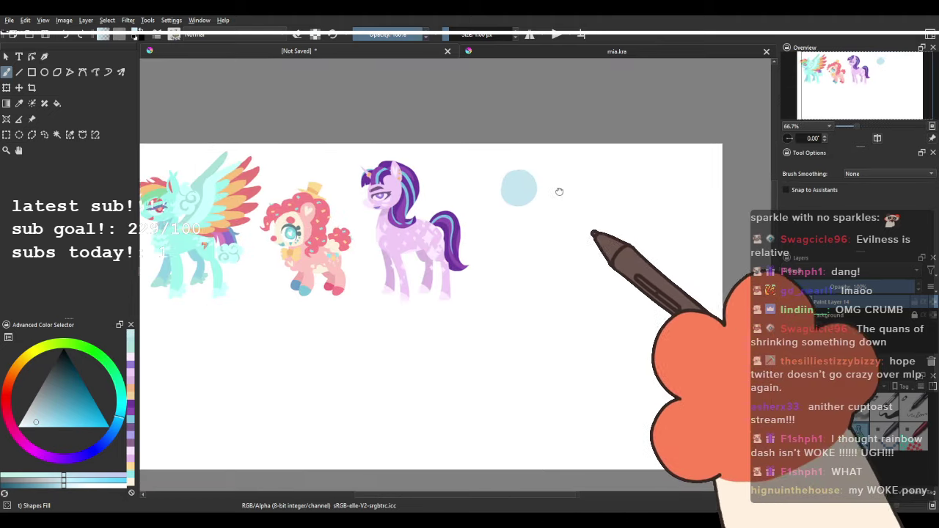
scroll(559, 192, "up", 6)
left_click_drag(564, 184, 455, 194)
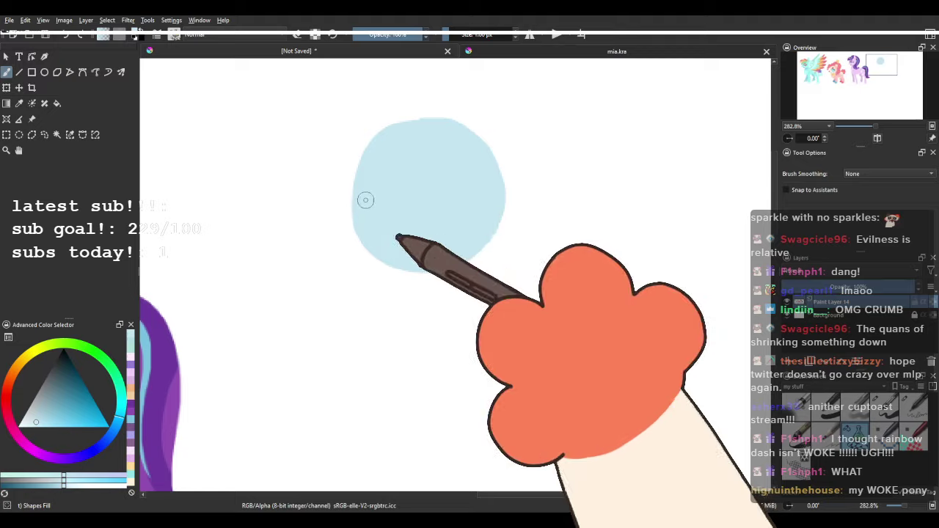
key("ctrl+z")
mouse_move(422, 150)
left_mouse_down()
mouse_move(432, 274)
mouse_move(422, 147)
mouse_move(486, 266)
mouse_move(476, 153)
mouse_move(391, 162)
mouse_move(410, 143)
left_mouse_up()
key("ctrl+z")
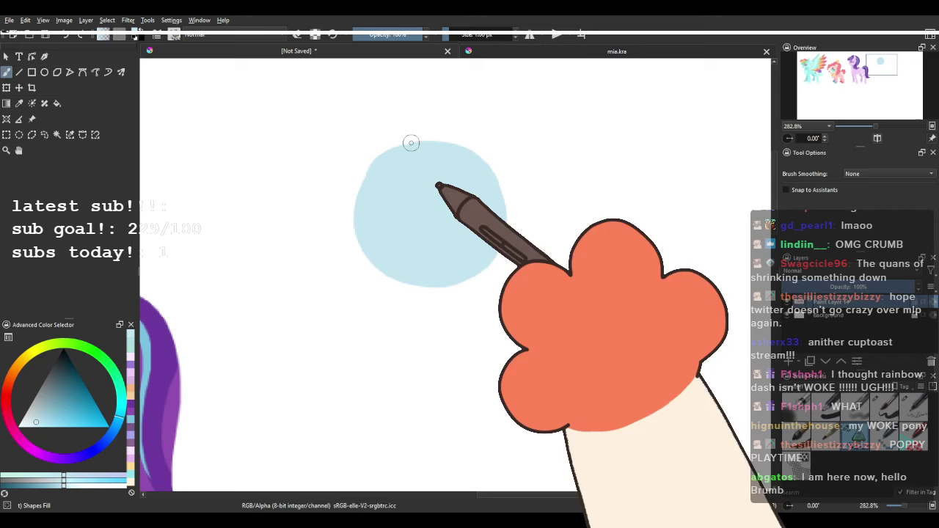
scroll(394, 237, "down", 3)
mouse_move(404, 245)
left_mouse_down()
mouse_move(465, 240)
mouse_move(499, 212)
left_mouse_up()
scroll(486, 229, "down", 1)
scroll(503, 209, "up", 3)
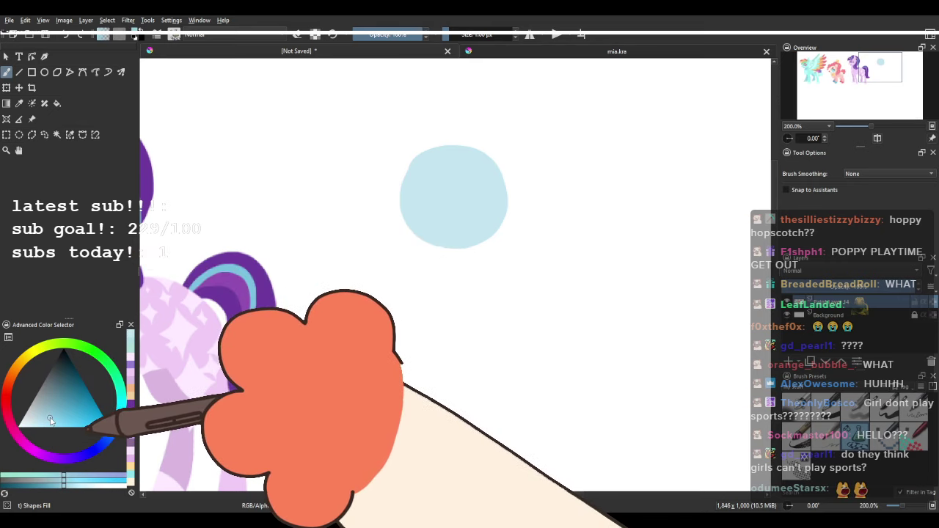
Recolour the head circle a deeper sky blue with alpha locked, and unlock alpha again.
left_click(316, 34)
mouse_move(477, 82)
left_mouse_down()
mouse_move(598, 178)
mouse_move(364, 131)
left_mouse_up()
scroll(364, 132, "down", 3)
left_click_drag(492, 175, 616, 183)
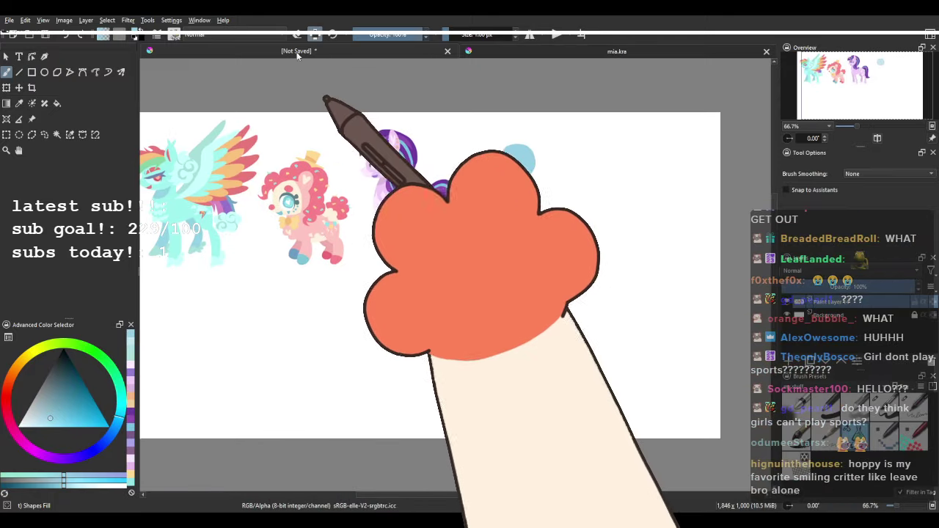
left_click(317, 36)
Try freehand muzzle shapes across the front of the blue head circle, undoing each one.
scroll(445, 167, "up", 5)
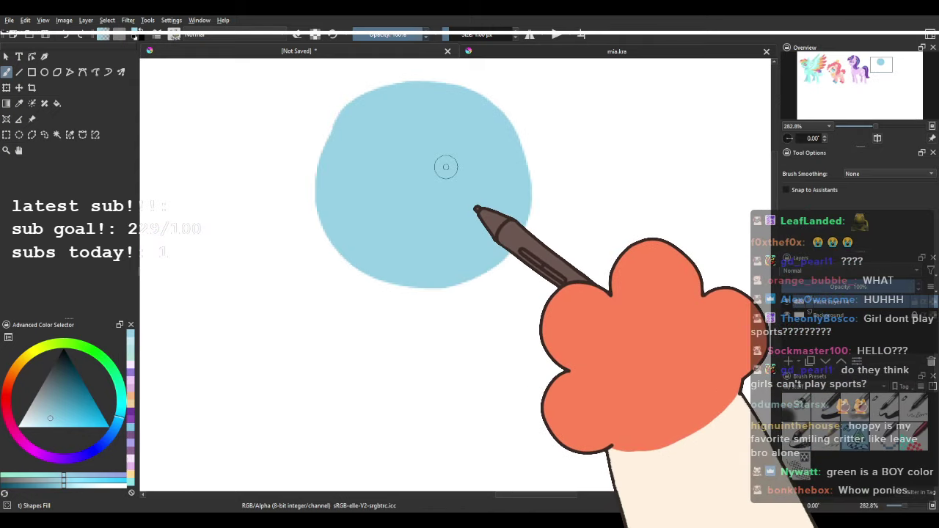
left_click_drag(445, 166, 467, 195)
mouse_move(353, 162)
left_mouse_down()
mouse_move(323, 239)
mouse_move(524, 287)
left_mouse_up()
key("ctrl+z")
left_click_drag(367, 167, 300, 275)
key("ctrl+z")
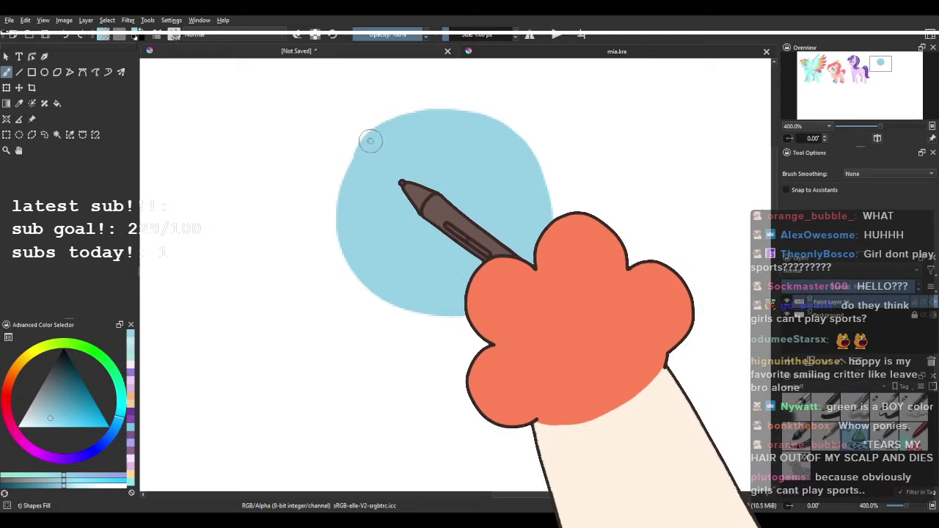
Try a pointed muzzle built from several strokes on the circle's lower front edge, and undo it all.
mouse_move(371, 142)
left_mouse_down()
mouse_move(318, 251)
mouse_move(312, 289)
mouse_move(506, 277)
left_mouse_up()
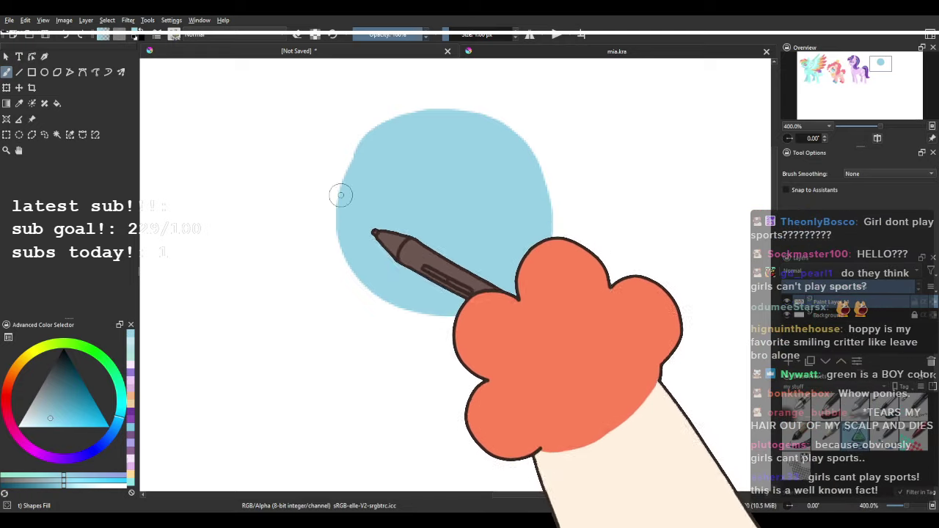
key("ctrl+z")
key("ctrl+shift+z")
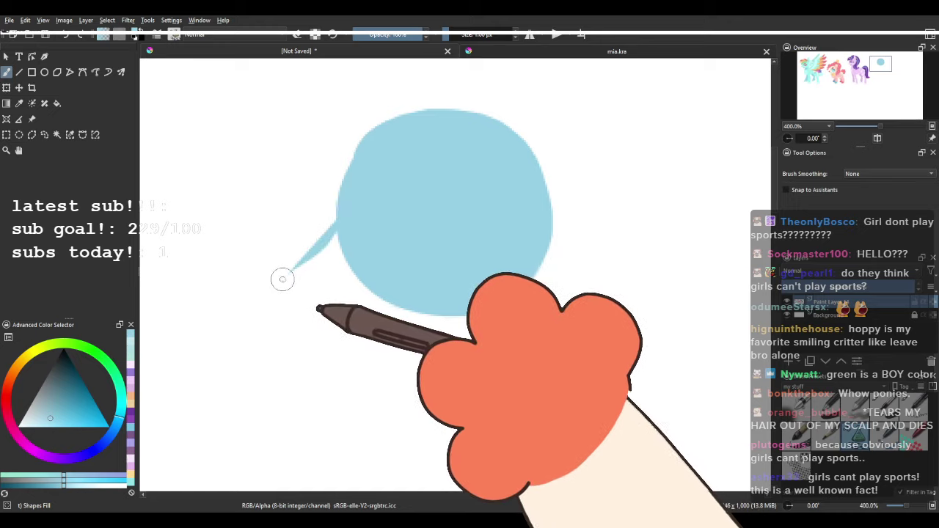
mouse_move(282, 279)
left_mouse_down()
mouse_move(375, 313)
mouse_move(497, 298)
left_mouse_up()
left_click_drag(324, 251, 457, 310)
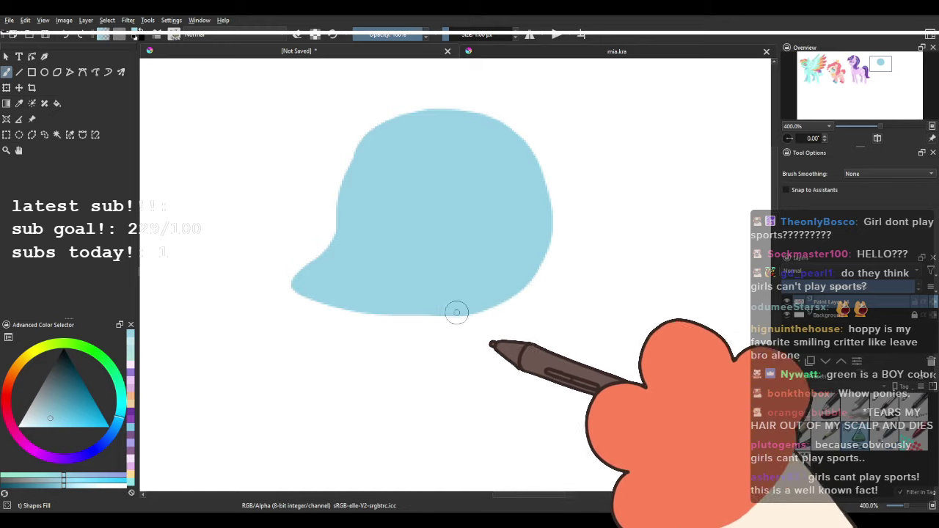
left_click_drag(316, 257, 480, 305)
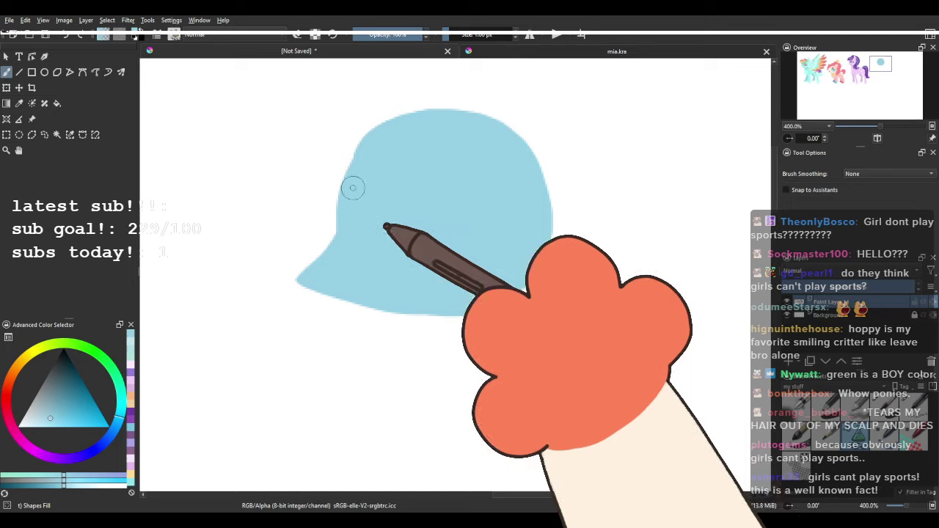
mouse_move(345, 206)
left_mouse_down()
mouse_move(346, 315)
mouse_move(396, 309)
left_mouse_up()
key("ctrl+z")
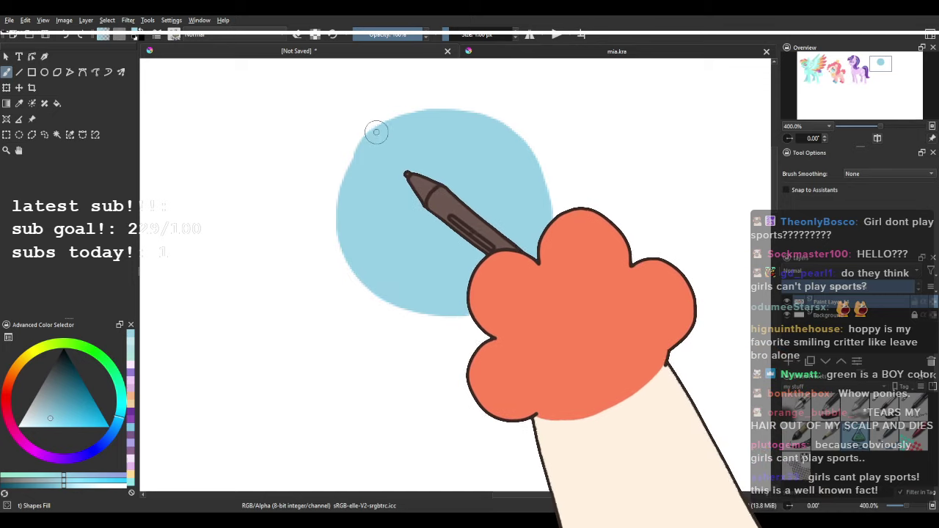
Draw a rounded, tapering muzzle on the head's lower front and add an upright pointed ear at the back.
mouse_move(301, 277)
left_mouse_down()
mouse_move(352, 302)
mouse_move(487, 279)
left_mouse_up()
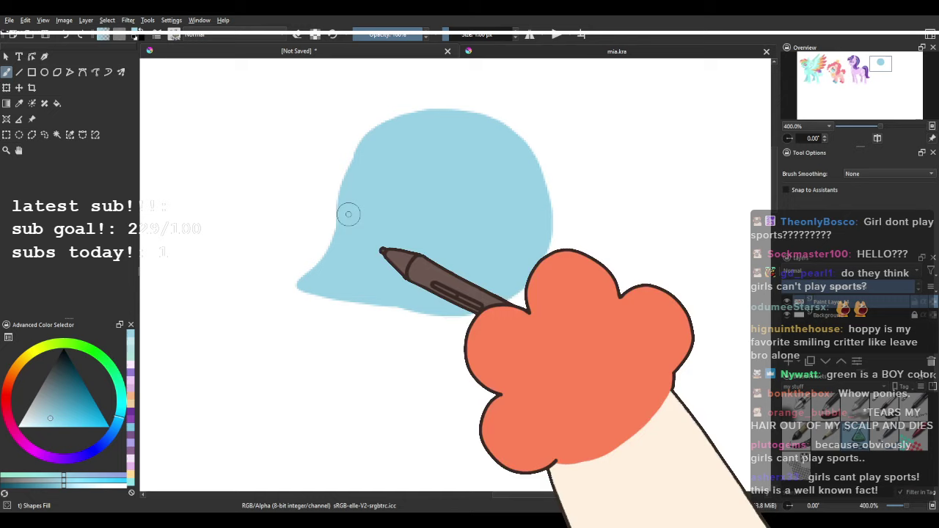
mouse_move(349, 215)
left_mouse_down()
mouse_move(294, 298)
mouse_move(400, 251)
left_mouse_up()
left_click_drag(312, 262, 473, 299)
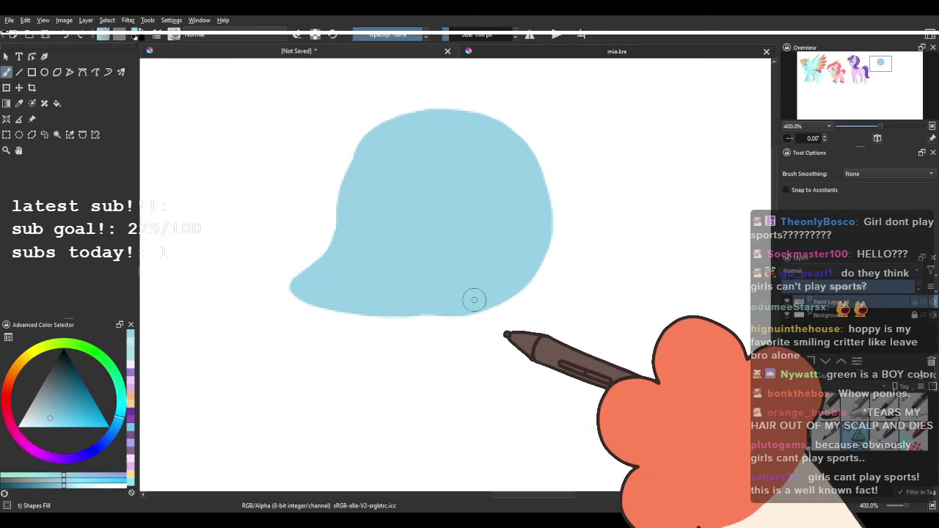
mouse_move(339, 306)
left_mouse_down()
mouse_move(365, 287)
mouse_move(506, 267)
mouse_move(375, 159)
mouse_move(333, 194)
mouse_move(329, 244)
mouse_move(310, 274)
left_mouse_up()
mouse_move(406, 210)
left_mouse_down()
mouse_move(461, 139)
mouse_move(429, 233)
mouse_move(446, 125)
mouse_move(442, 222)
mouse_move(459, 115)
mouse_move(389, 226)
mouse_move(463, 130)
mouse_move(413, 226)
left_mouse_up()
key("ctrl+z")
key("ctrl+z")
key("ctrl+z")
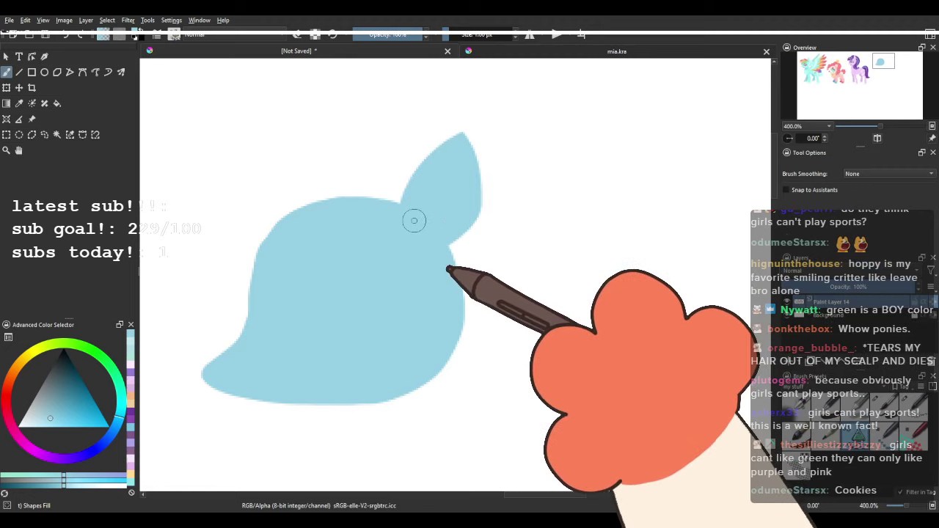
Rotate the canvas and draw a long, narrow pointed horn on the forehead of the blue head.
left_click_drag(337, 270, 550, 284)
mouse_move(349, 228)
left_mouse_down()
mouse_move(279, 257)
mouse_move(349, 143)
left_mouse_up()
mouse_move(423, 222)
left_mouse_down()
mouse_move(373, 282)
mouse_move(373, 165)
left_mouse_up()
left_click_drag(373, 166, 422, 322)
left_click_drag(361, 315, 396, 236)
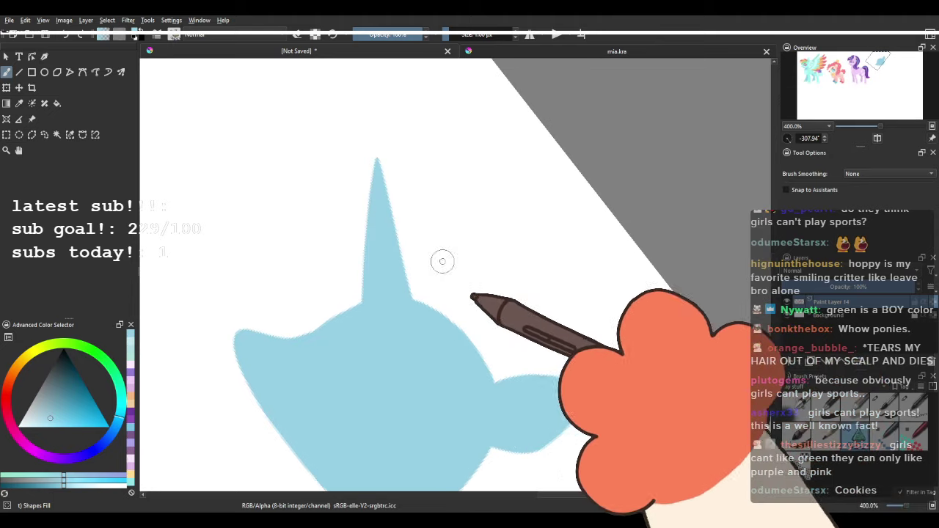
left_click_drag(432, 285, 481, 324)
Reset the canvas rotation and check the horned blue head against the other ponies.
scroll(440, 201, "down", 4)
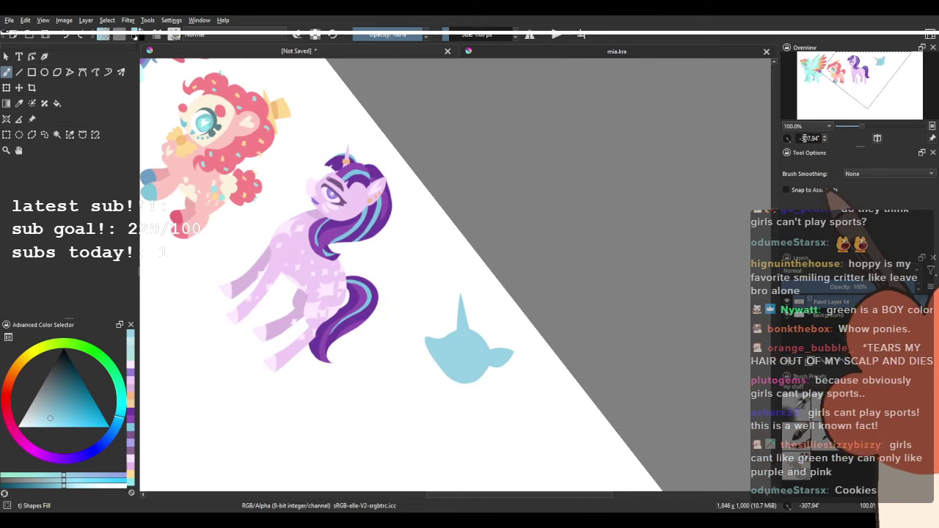
double_click(790, 138)
double_click(791, 138)
left_click_drag(523, 243, 551, 191)
scroll(551, 191, "down", 1)
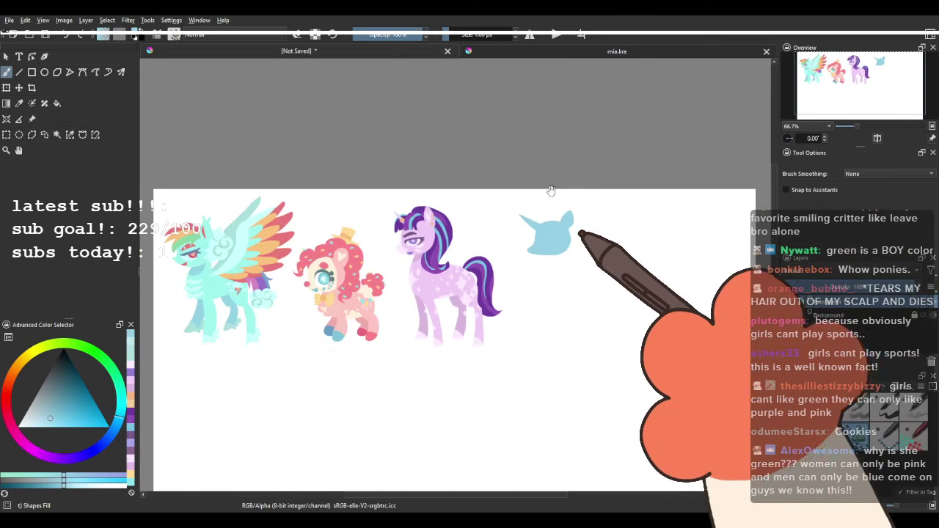
scroll(546, 220, "up", 4)
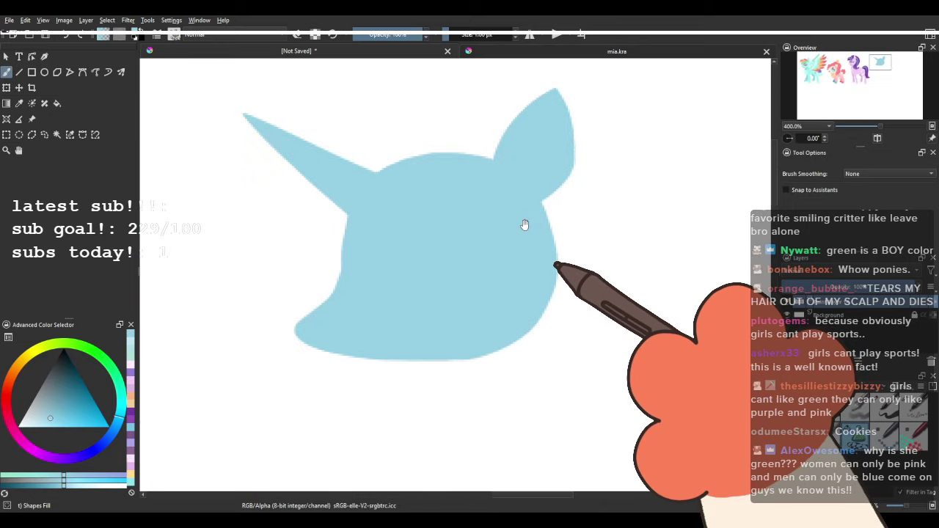
Reshape the tip of the blue head's muzzle into a small rounded nose.
left_click_drag(295, 299, 304, 272)
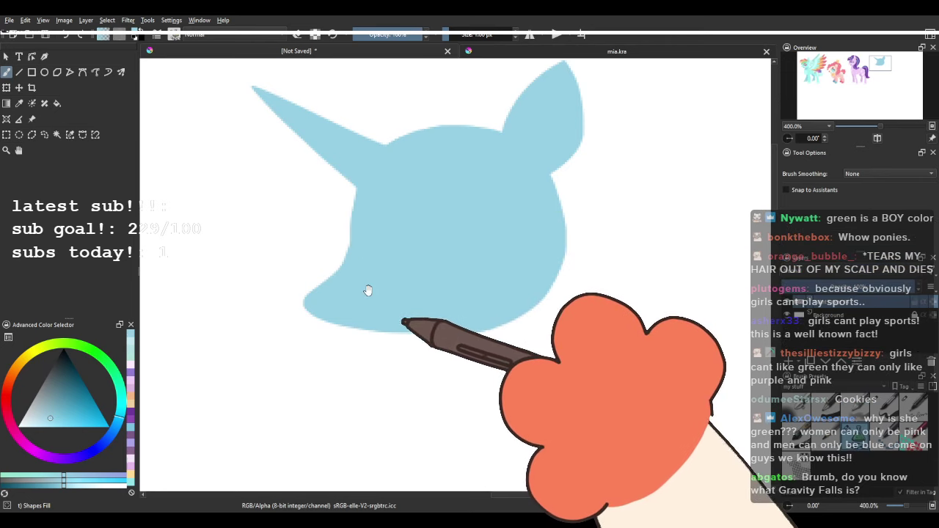
mouse_move(379, 289)
left_mouse_down()
mouse_move(394, 274)
mouse_move(387, 260)
left_mouse_up()
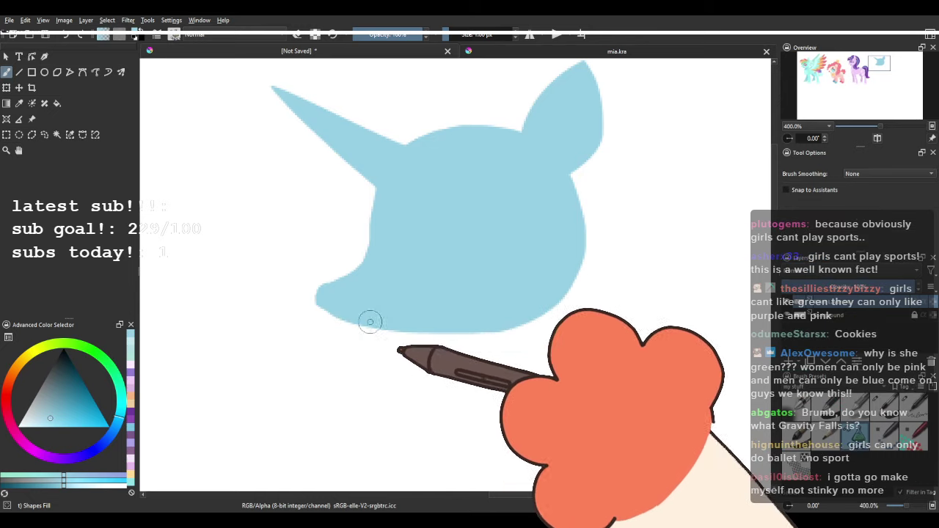
scroll(328, 291, "down", 5)
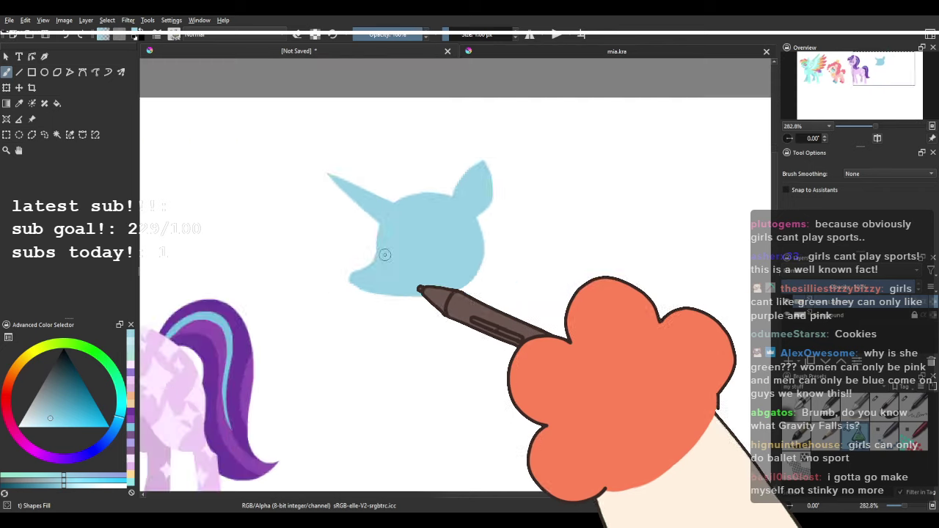
scroll(396, 248, "up", 3)
scroll(462, 257, "up", 2)
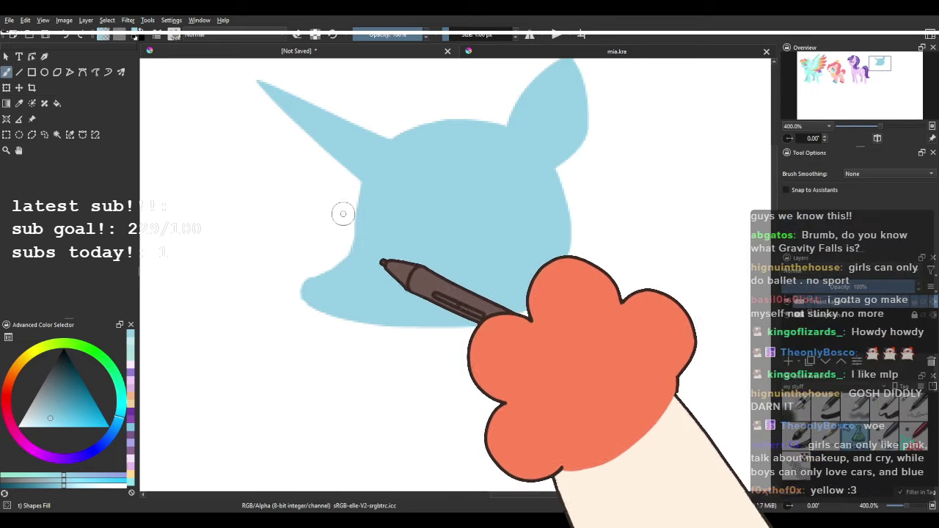
Undo the straight fill along the muzzle bridge and erase its upper edge into a smooth concave curve.
left_click_drag(354, 276, 360, 254)
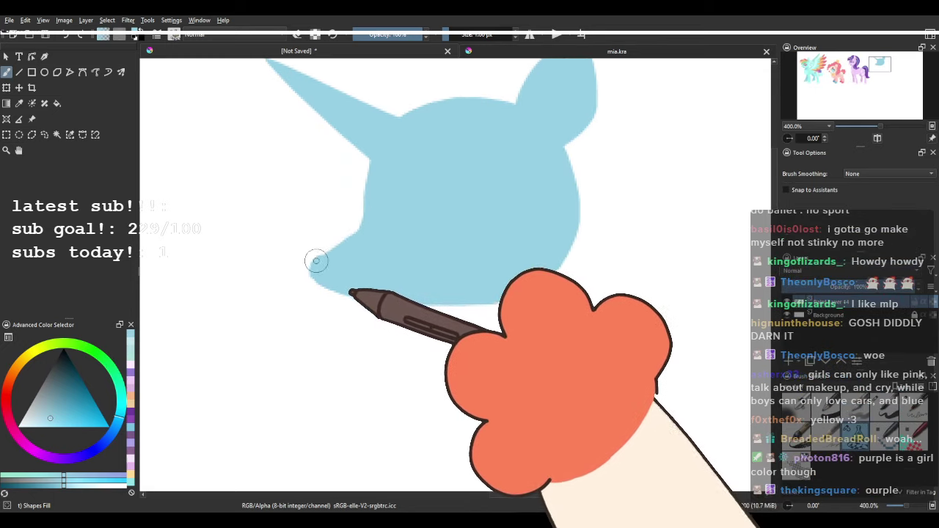
key("ctrl+z")
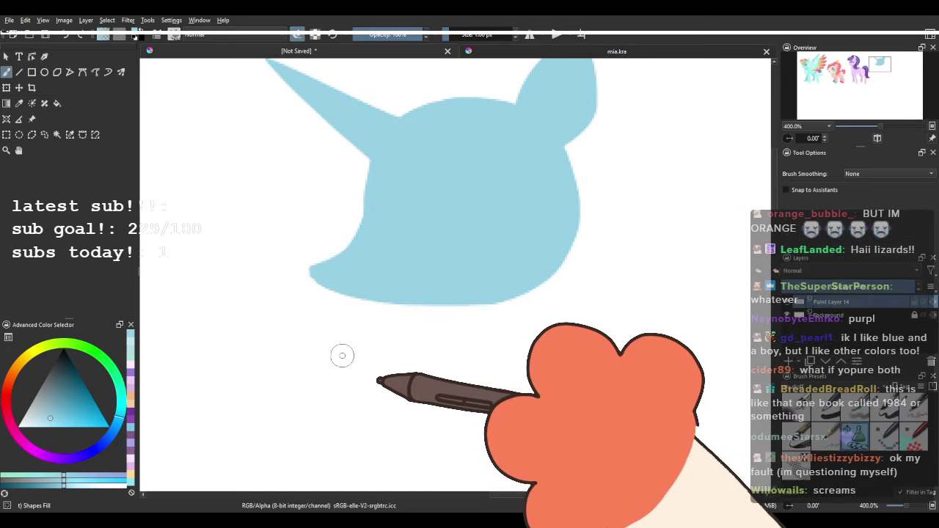
scroll(346, 356, "down", 4)
left_click_drag(377, 318, 402, 272)
scroll(409, 286, "up", 1)
scroll(409, 287, "up", 3)
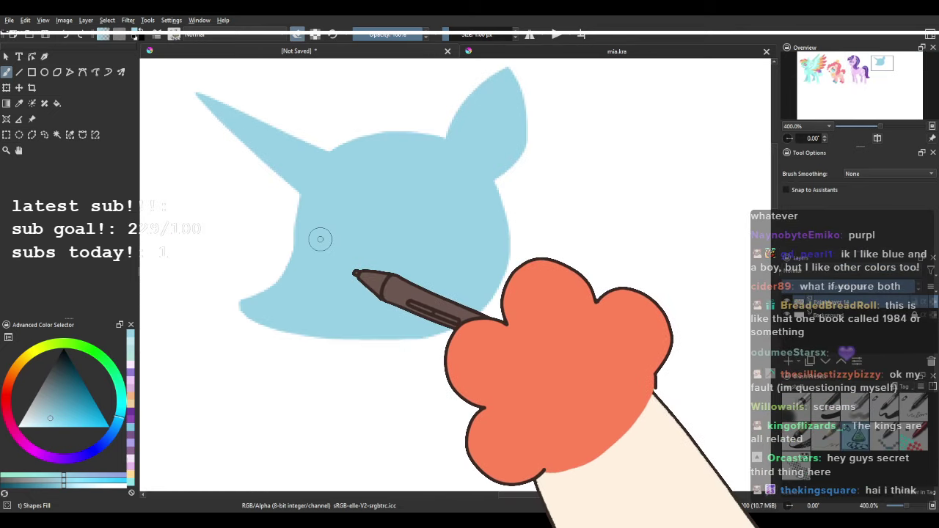
Select the blue head with a freehand selection, shift it slightly lower beside the purple pony, and deselect it.
left_click(49, 134)
scroll(392, 196, "down", 4)
left_click_drag(392, 195, 664, 185)
mouse_move(550, 180)
left_mouse_down()
mouse_move(674, 192)
mouse_move(413, 206)
left_mouse_up()
mouse_move(472, 178)
left_mouse_down()
mouse_move(570, 151)
mouse_move(462, 173)
mouse_move(470, 183)
left_mouse_up()
left_click(16, 89)
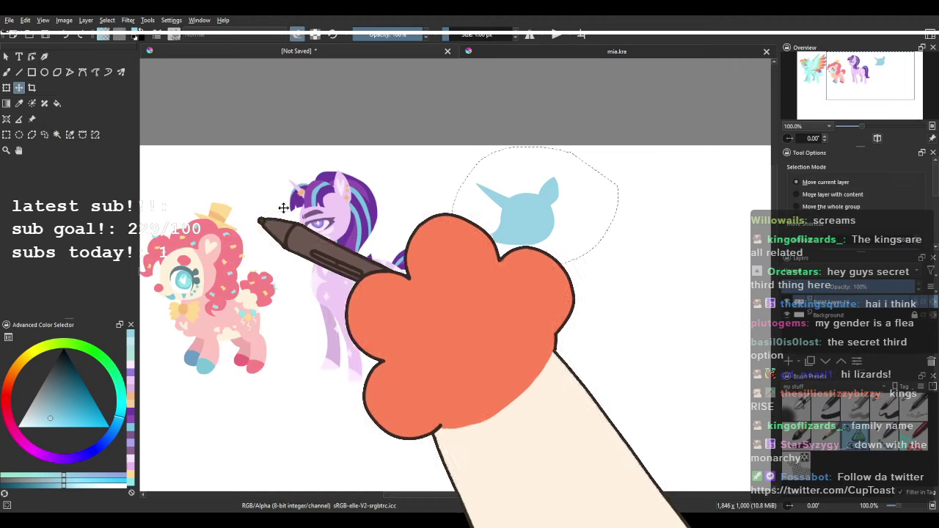
scroll(397, 267, "down", 1)
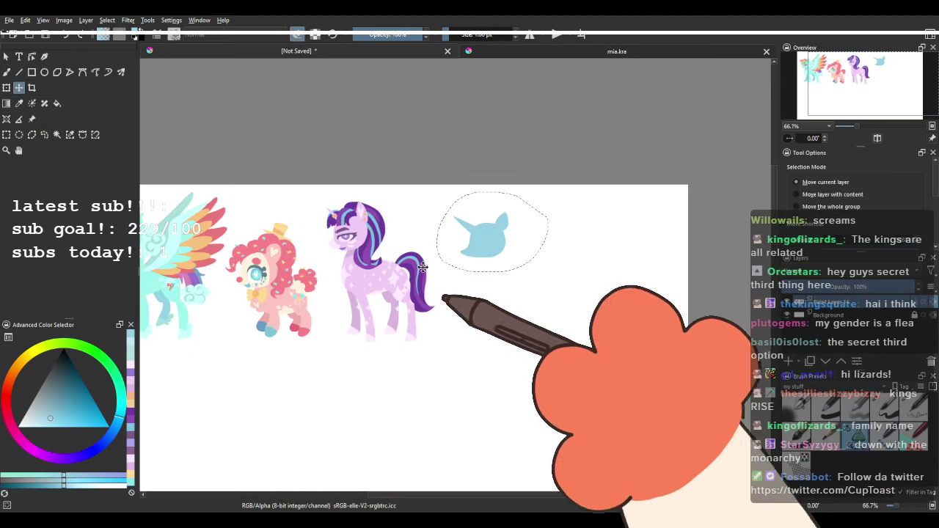
scroll(496, 258, "up", 3)
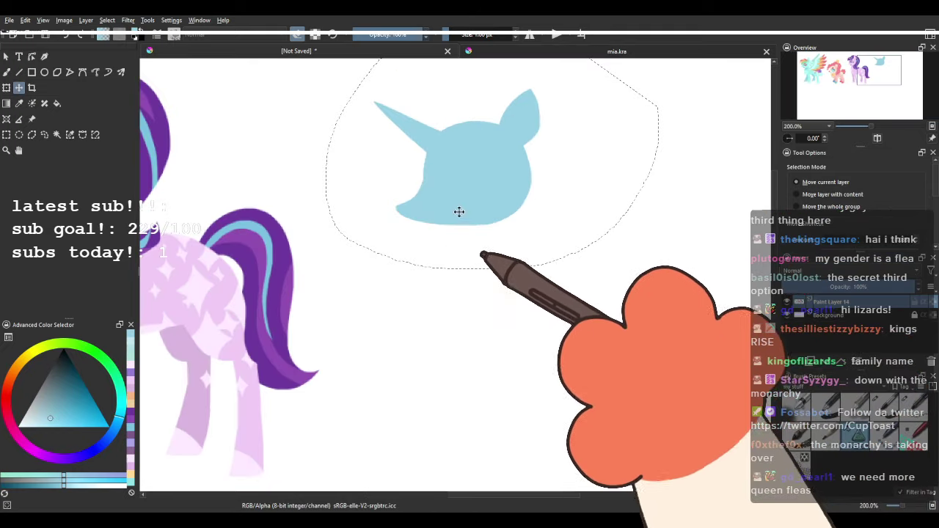
left_click(48, 137)
left_click(145, 131)
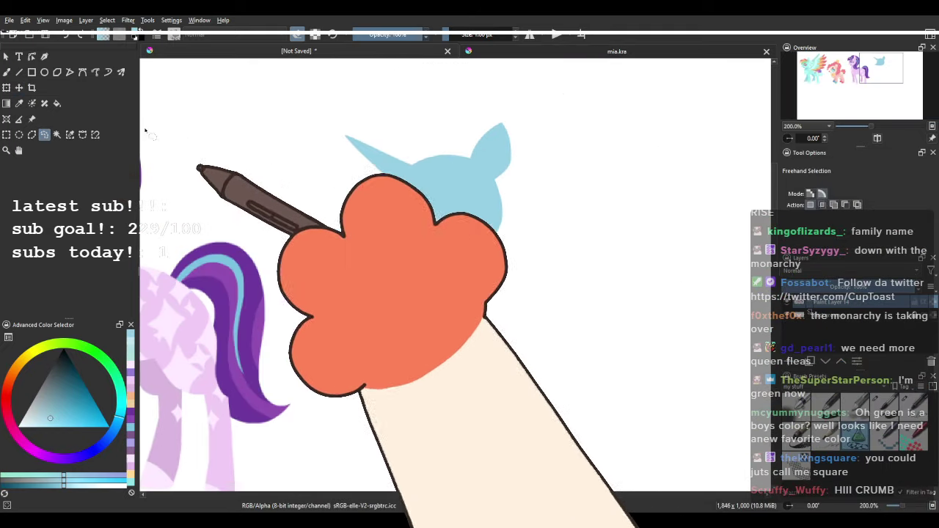
Add a new layer beneath the head layer and paint the unicorn's neck and torso in the same light blue.
left_click(7, 73)
left_click_drag(612, 281, 533, 279)
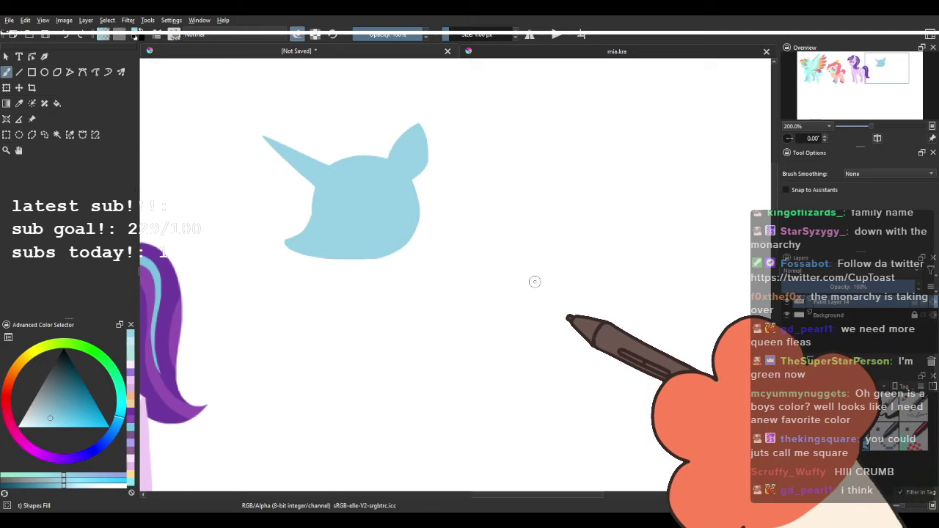
left_click(789, 363)
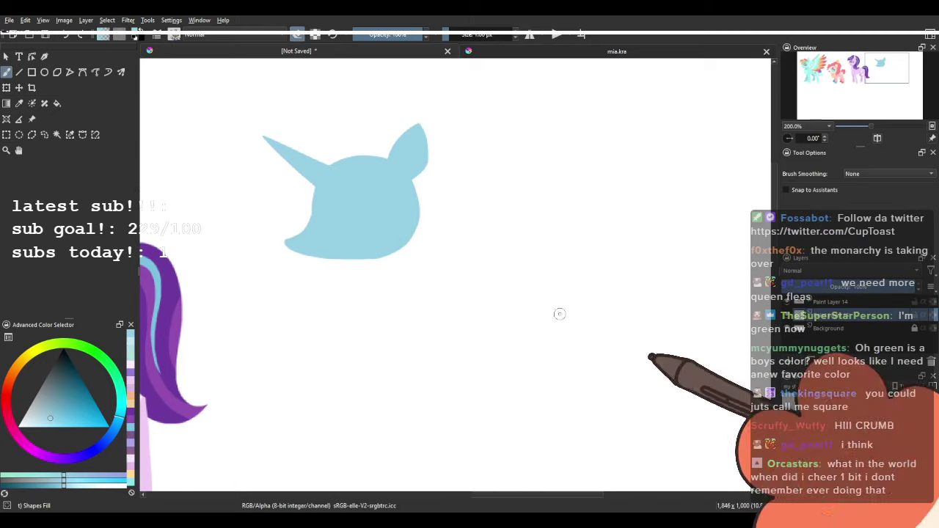
left_click_drag(617, 321, 581, 292)
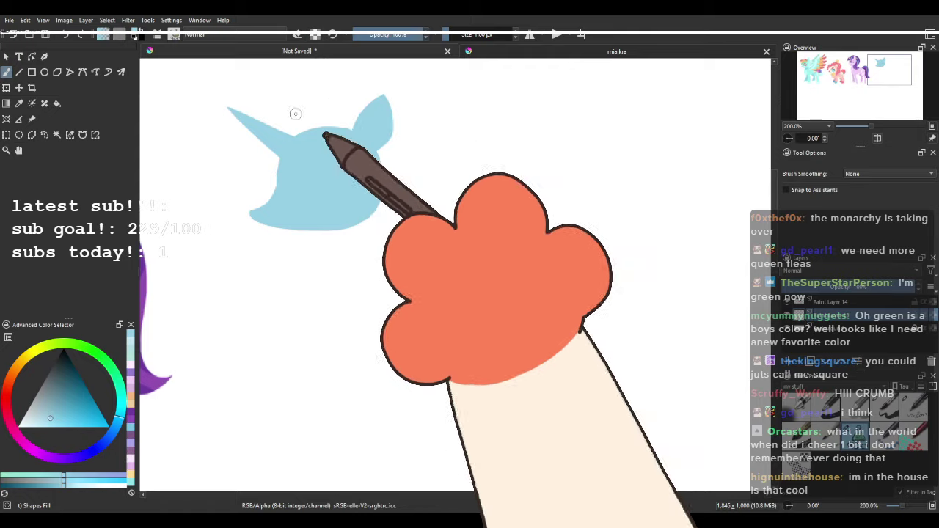
mouse_move(300, 218)
left_mouse_down()
mouse_move(349, 325)
mouse_move(353, 206)
mouse_move(340, 178)
mouse_move(311, 222)
mouse_move(356, 324)
mouse_move(417, 278)
mouse_move(366, 181)
mouse_move(349, 220)
mouse_move(319, 232)
mouse_move(351, 325)
mouse_move(398, 288)
mouse_move(360, 184)
mouse_move(361, 202)
mouse_move(380, 220)
mouse_move(379, 183)
mouse_move(386, 285)
mouse_move(339, 182)
mouse_move(369, 186)
mouse_move(395, 273)
mouse_move(338, 297)
mouse_move(325, 266)
mouse_move(345, 341)
mouse_move(442, 349)
mouse_move(524, 336)
mouse_move(511, 284)
mouse_move(396, 256)
left_mouse_up()
key("ctrl+z")
key("ctrl+z")
key("ctrl+z")
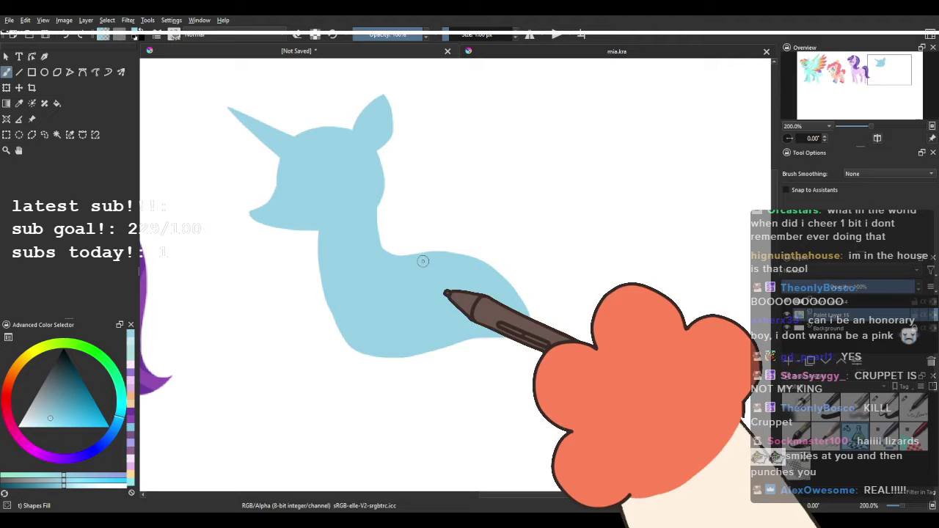
Round out the back and rump of the blue torso, undoing the strokes that miss the shape.
mouse_move(422, 261)
left_mouse_down()
mouse_move(453, 254)
mouse_move(515, 314)
left_mouse_up()
key("ctrl+z")
mouse_move(409, 260)
left_mouse_down()
mouse_move(519, 278)
mouse_move(532, 338)
mouse_move(473, 322)
left_mouse_up()
mouse_move(432, 267)
left_mouse_down()
mouse_move(451, 252)
mouse_move(491, 258)
mouse_move(521, 289)
mouse_move(529, 324)
mouse_move(473, 259)
mouse_move(442, 255)
mouse_move(479, 255)
mouse_move(523, 291)
mouse_move(496, 293)
left_mouse_up()
key("ctrl+z")
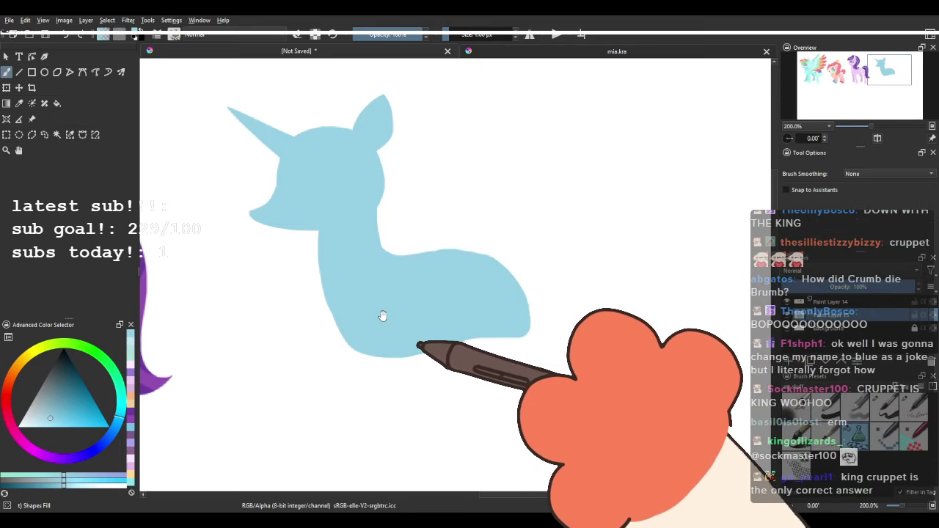
Try a curved, tapering front leg below the chest and undo it.
mouse_move(376, 343)
left_mouse_down()
mouse_move(432, 260)
mouse_move(444, 293)
left_mouse_up()
left_click_drag(412, 264, 460, 402)
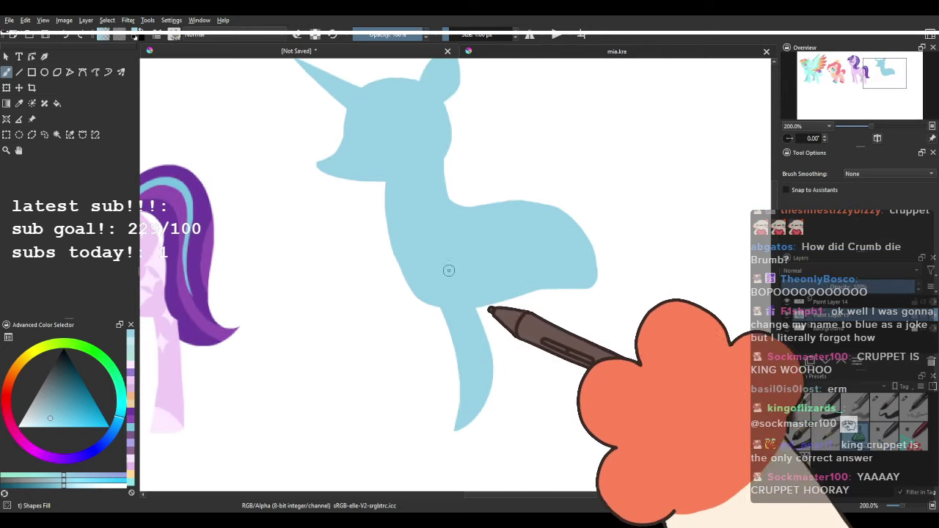
key("ctrl+z")
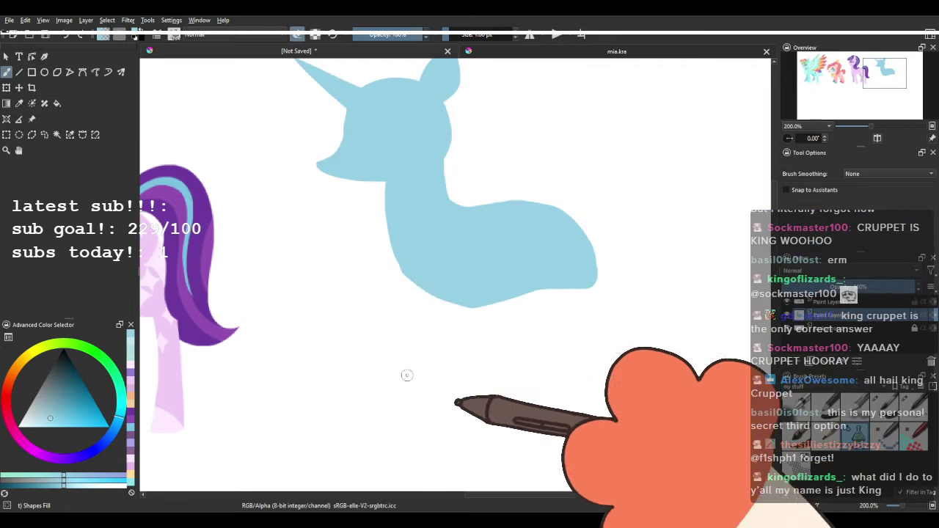
Fill in the slope between neck and back, and draw a slender near front leg in the mirrored view.
mouse_move(392, 273)
left_mouse_down()
mouse_move(535, 292)
mouse_move(313, 350)
left_mouse_up()
mouse_move(381, 240)
left_mouse_down()
mouse_move(427, 318)
mouse_move(473, 321)
mouse_move(414, 308)
left_mouse_up()
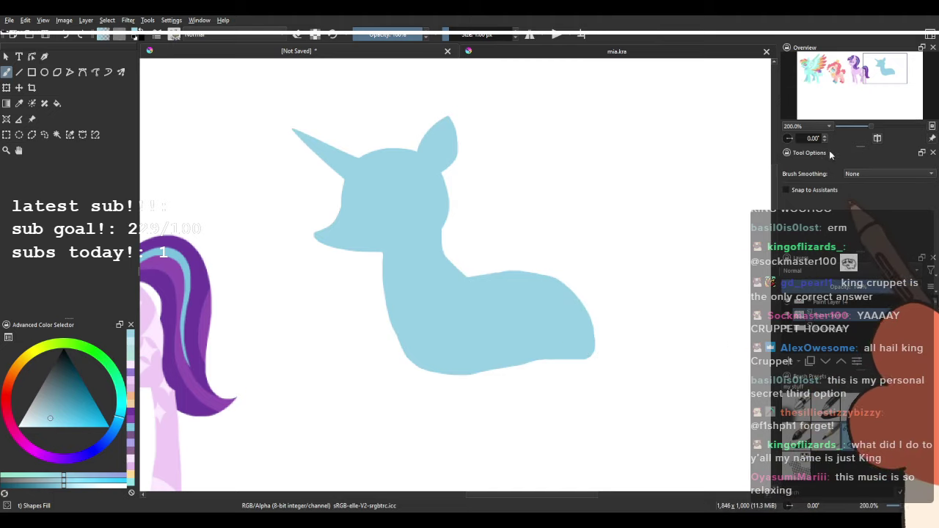
left_click(877, 140)
left_click_drag(430, 241, 365, 224)
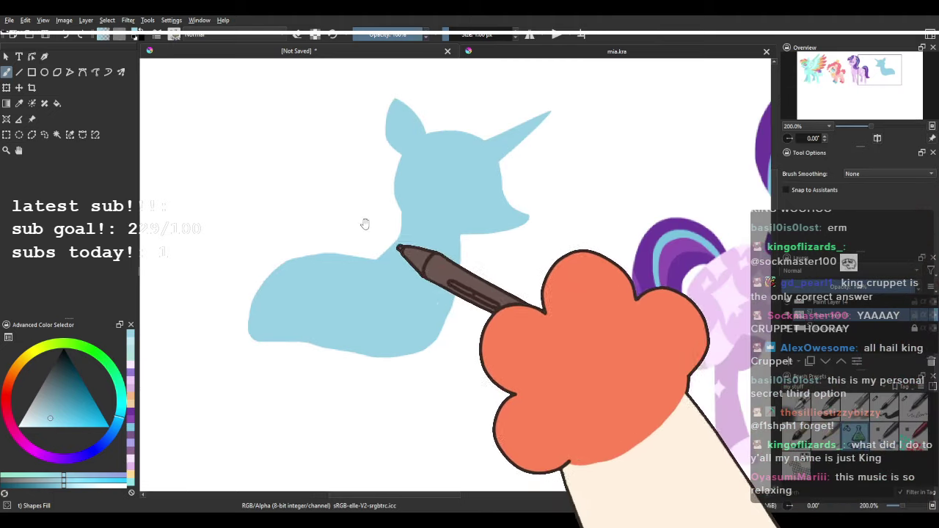
left_click_drag(380, 289, 345, 254)
mouse_move(385, 328)
left_mouse_down()
mouse_move(318, 293)
mouse_move(327, 404)
mouse_move(343, 308)
mouse_move(325, 440)
mouse_move(342, 306)
mouse_move(348, 430)
mouse_move(339, 302)
mouse_move(315, 384)
mouse_move(339, 303)
left_mouse_up()
key("ctrl+z")
key("ctrl+z")
key("ctrl+z")
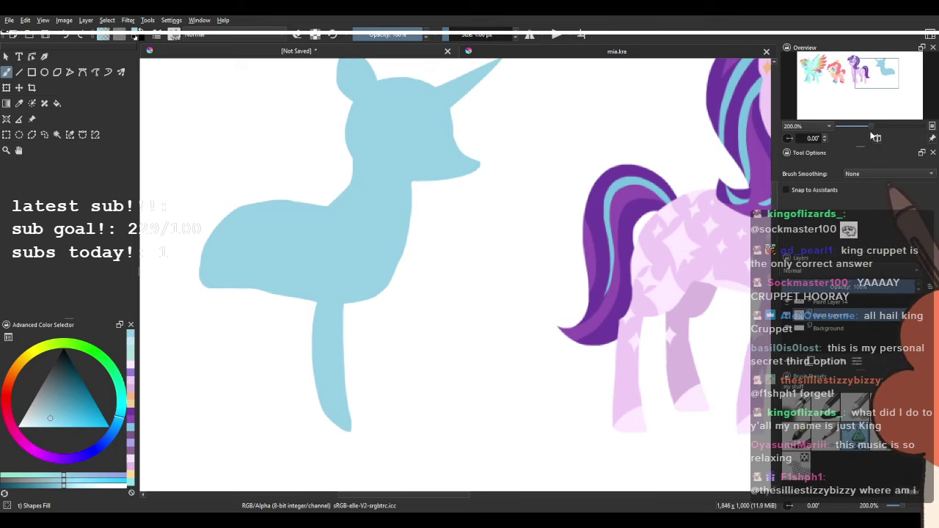
left_click(876, 138)
Extend the rump down into a thigh and draw a curved, tapering near hind leg below it.
mouse_move(598, 264)
left_mouse_down()
mouse_move(434, 272)
mouse_move(526, 245)
left_mouse_up()
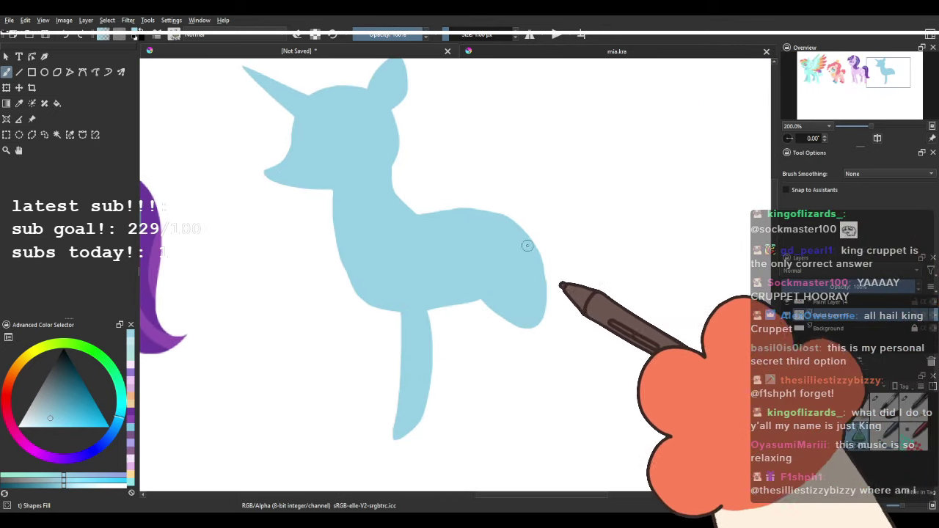
mouse_move(528, 331)
left_mouse_down()
mouse_move(533, 394)
mouse_move(562, 377)
mouse_move(544, 316)
left_mouse_up()
left_click_drag(432, 245, 421, 262)
scroll(421, 262, "down", 3)
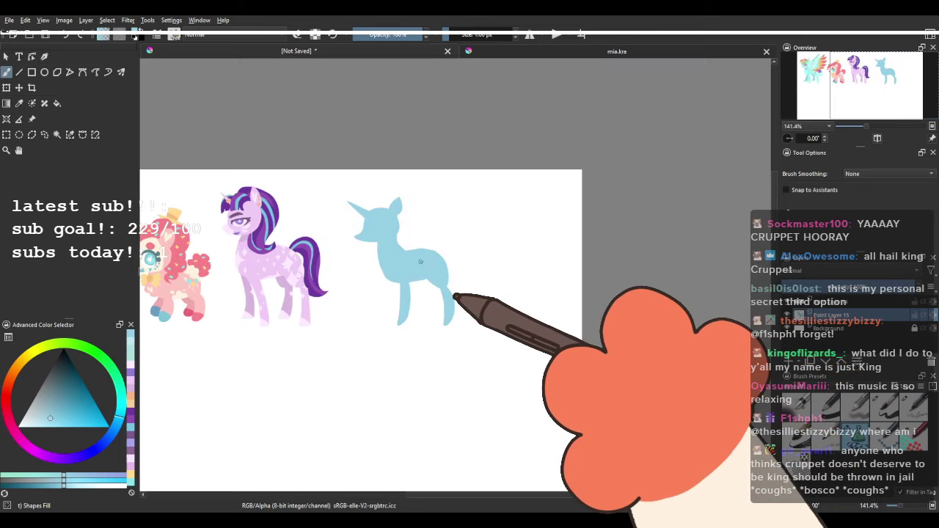
scroll(420, 261, "up", 4)
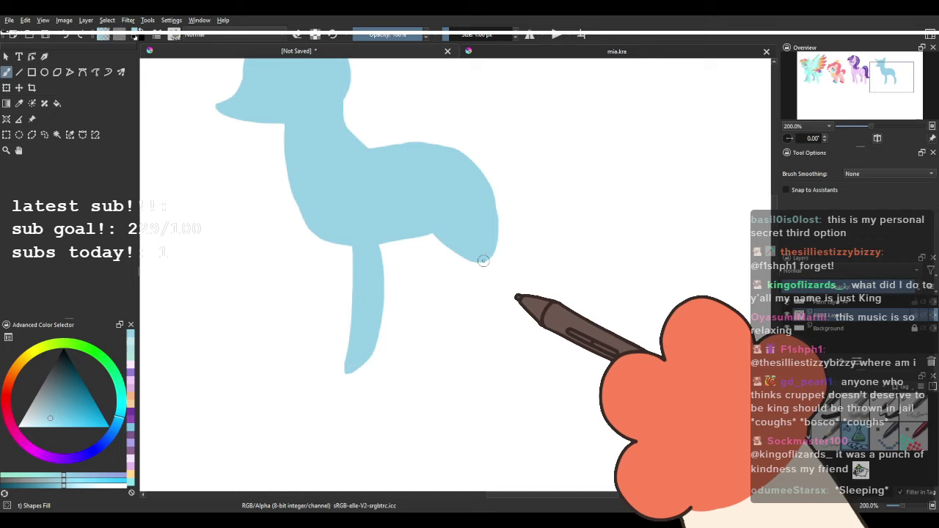
left_click_drag(386, 241, 371, 287)
mouse_move(470, 293)
left_mouse_down()
mouse_move(471, 409)
mouse_move(495, 352)
mouse_move(464, 280)
left_mouse_up()
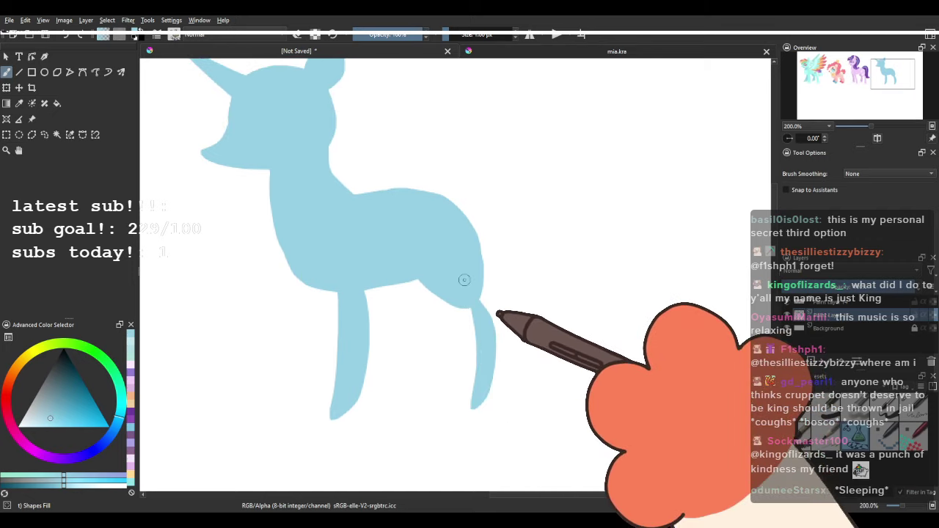
left_click_drag(462, 316, 497, 372)
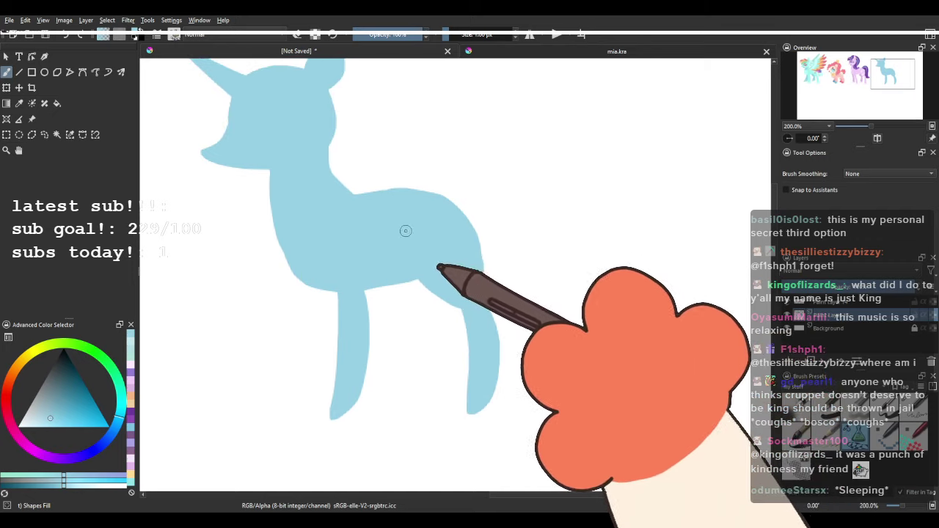
left_click_drag(419, 263, 443, 287)
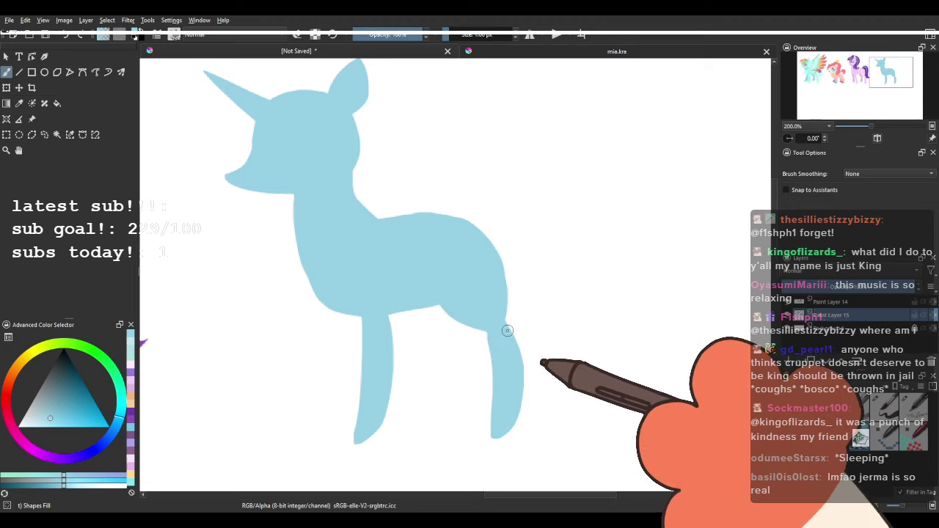
left_click_drag(371, 249, 394, 292)
left_click_drag(600, 365, 593, 345)
Add a new layer beneath the body layer and choose a deeper, muted blue.
left_click(835, 328)
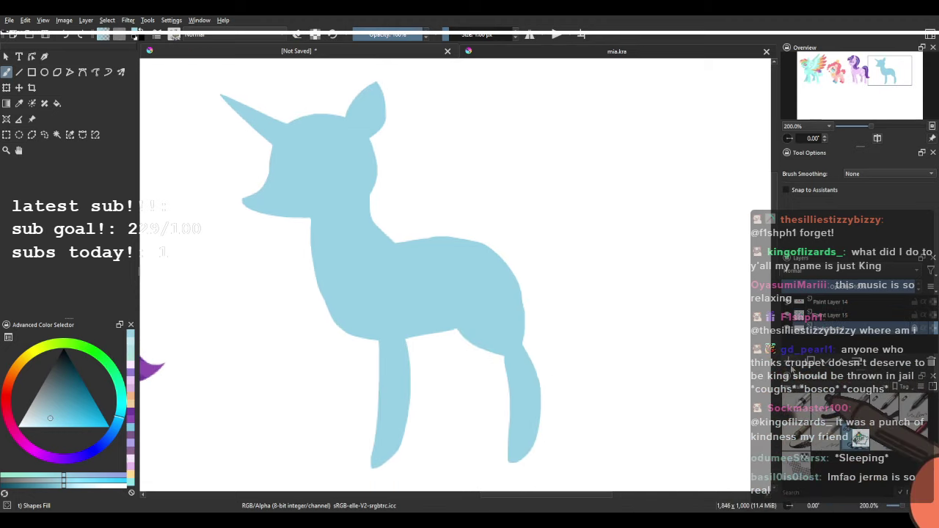
left_click_drag(469, 367, 389, 350)
left_click(53, 413)
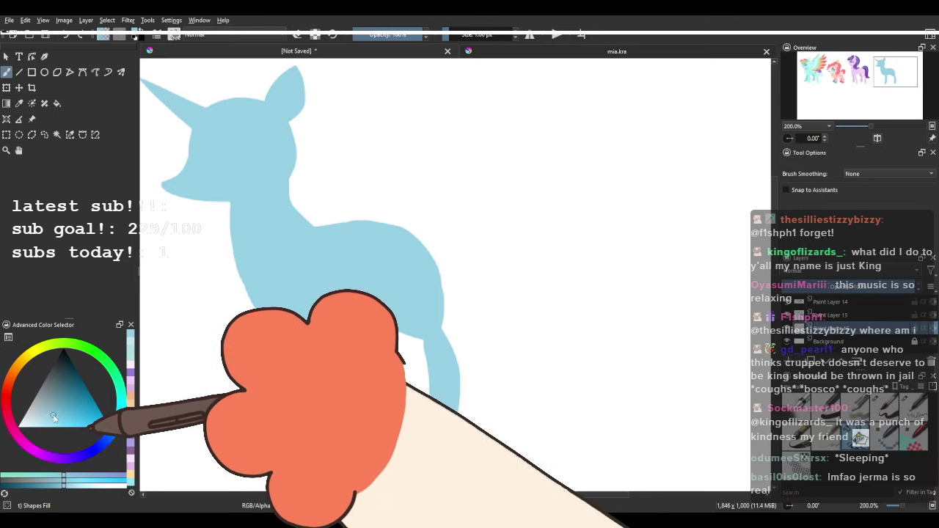
left_click(115, 428)
Draw the far front leg in the deeper blue, slanting forward from behind the chest.
mouse_move(264, 309)
left_mouse_down()
mouse_move(287, 367)
mouse_move(296, 317)
left_mouse_up()
left_click_drag(317, 351, 365, 324)
key("ctrl+z")
key("ctrl+shift+z")
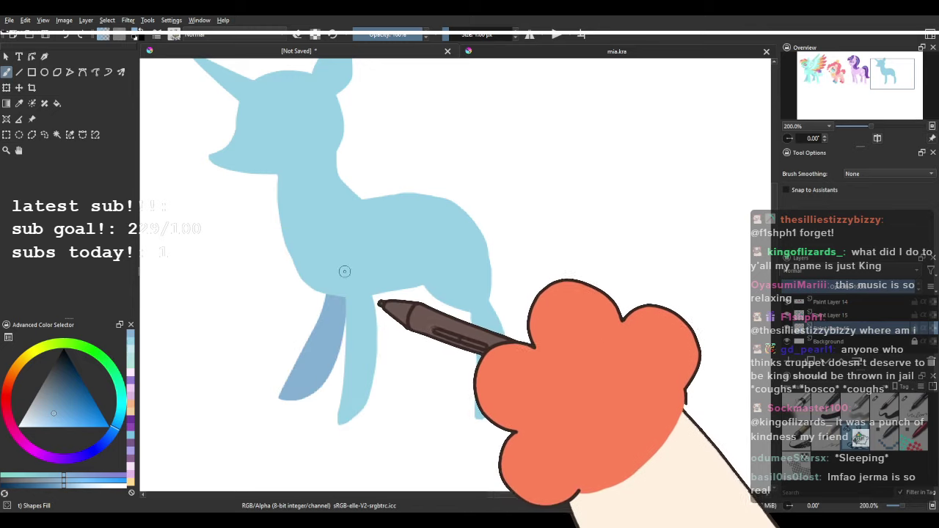
key("ctrl+z")
key("ctrl+shift+z")
Draw the far hind leg in the deeper blue behind the belly, redoing it until thigh and lower leg curve smoothly.
mouse_move(389, 282)
left_mouse_down()
mouse_move(430, 329)
mouse_move(428, 302)
mouse_move(480, 269)
left_mouse_up()
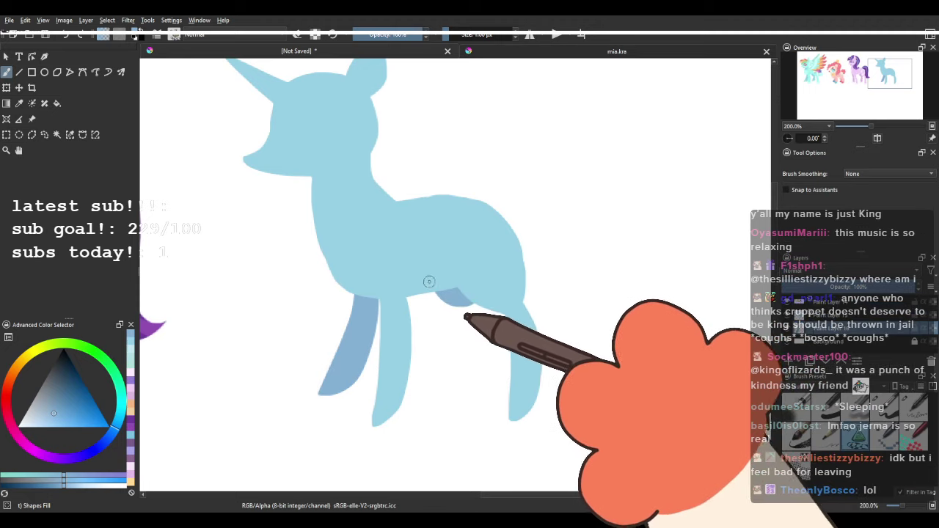
key("ctrl+z")
left_click_drag(432, 288, 485, 287)
key("ctrl+z")
mouse_move(429, 289)
left_mouse_down()
mouse_move(479, 293)
mouse_move(449, 351)
mouse_move(486, 281)
left_mouse_up()
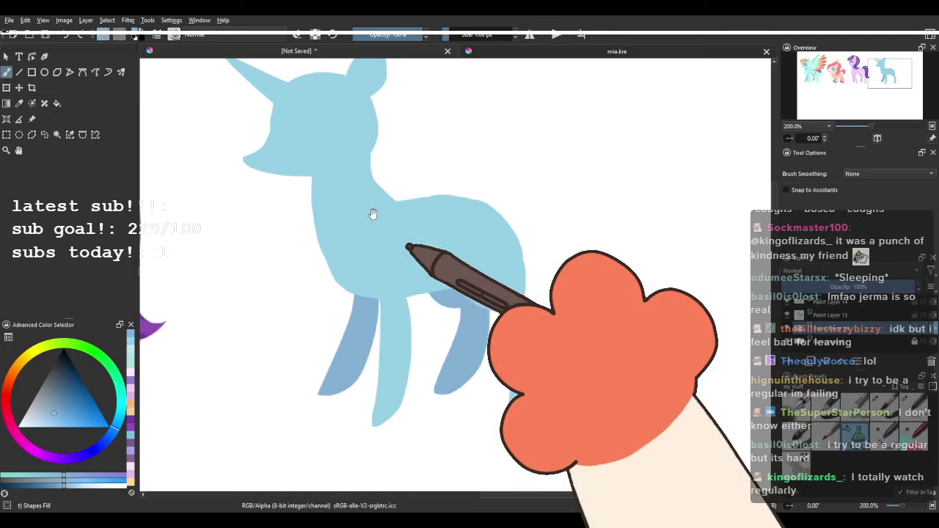
left_click_drag(373, 214, 406, 256)
scroll(399, 242, "down", 3)
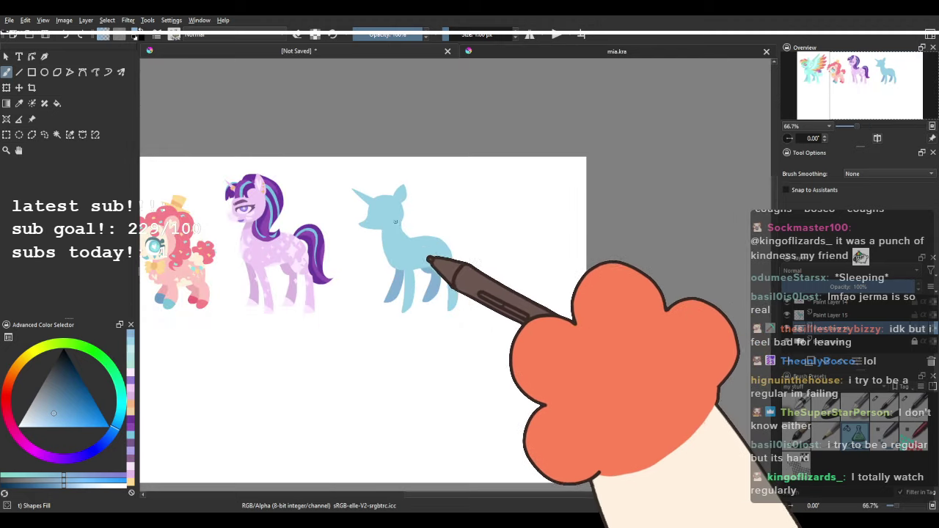
scroll(419, 227, "up", 2)
scroll(419, 227, "up", 1)
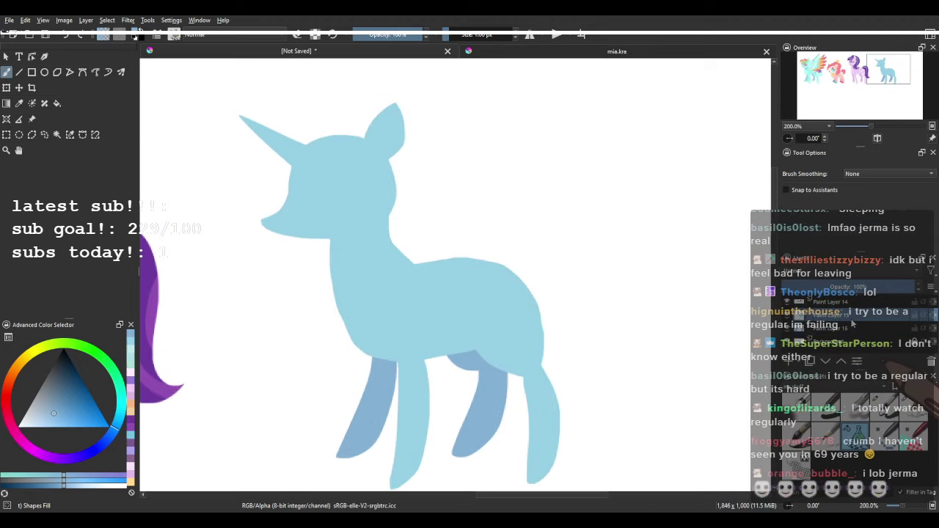
left_click(44, 134)
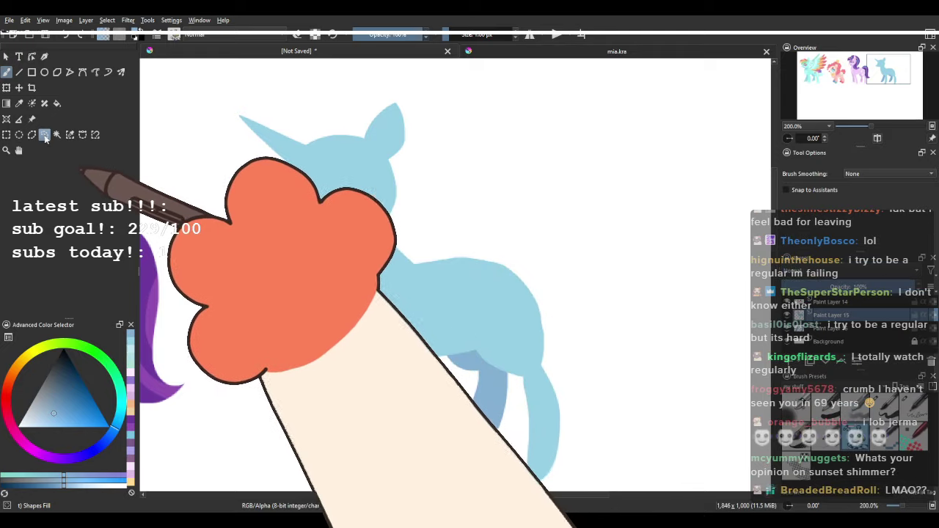
mouse_move(286, 77)
left_mouse_down()
mouse_move(199, 180)
mouse_move(293, 273)
mouse_move(411, 221)
mouse_move(436, 95)
mouse_move(422, 78)
left_mouse_up()
left_click(19, 88)
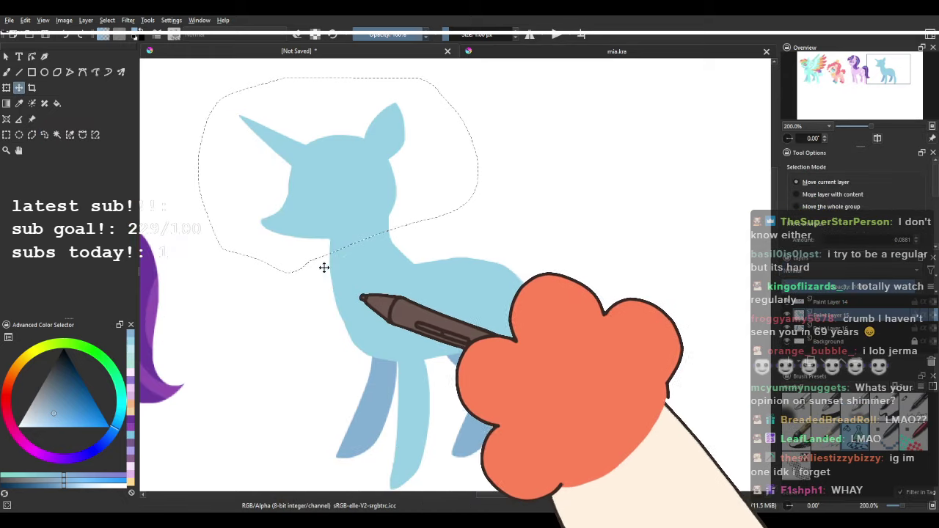
left_click_drag(365, 313, 370, 335)
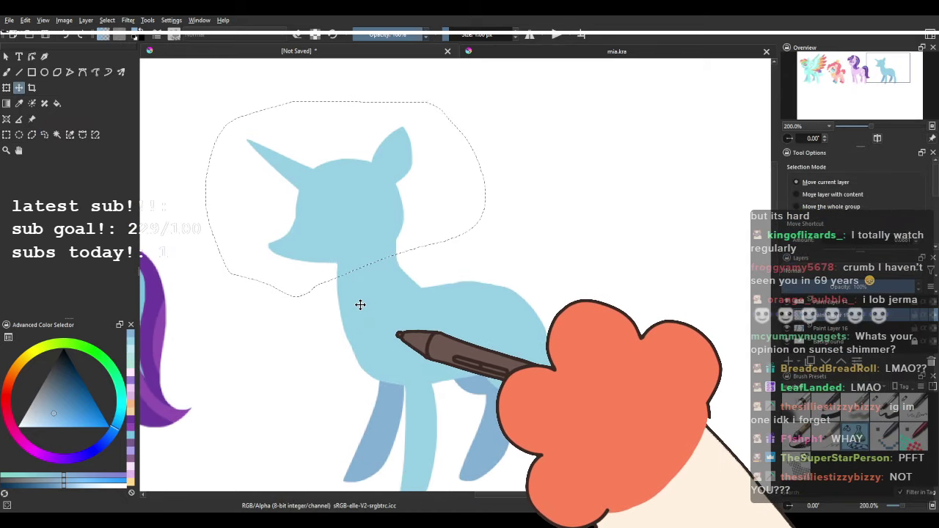
key("ctrl+shift+a")
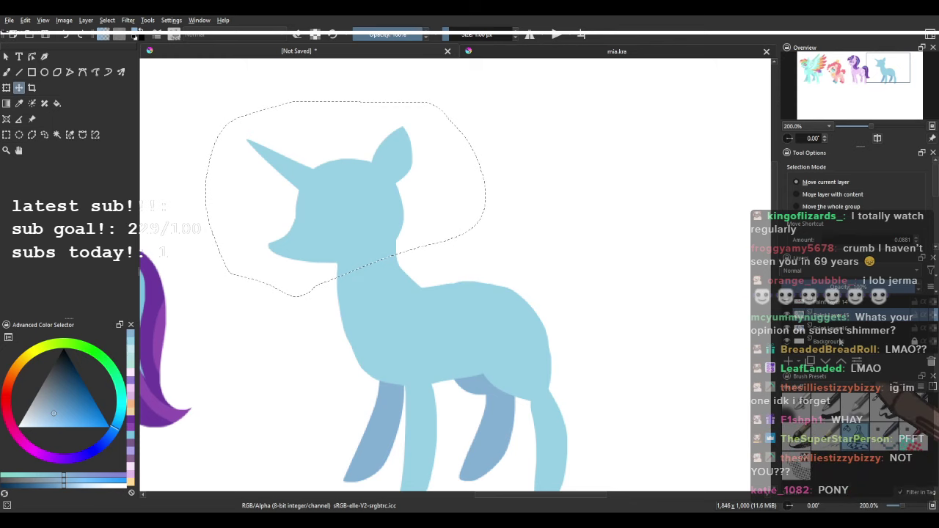
left_click(44, 135)
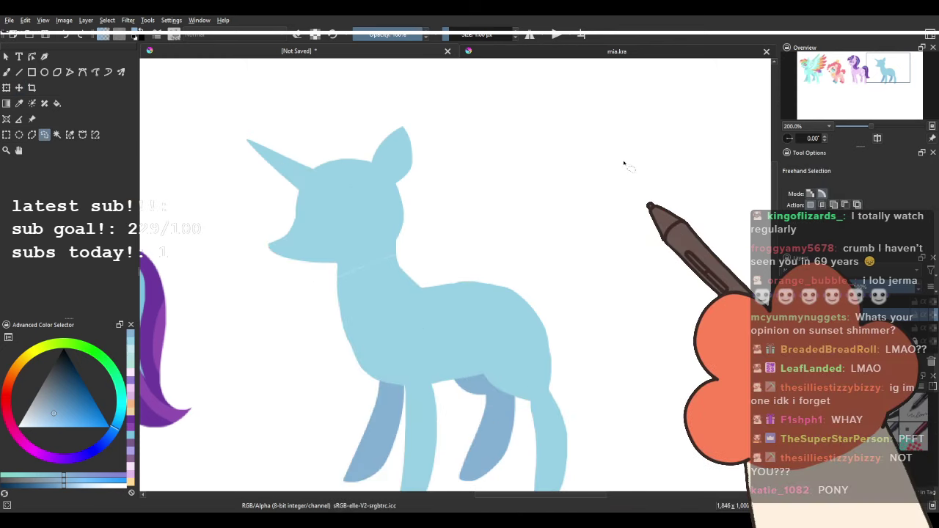
Select the blue unicorn's head on Paint Layer 14 and move it slightly down toward the body, clearing the selection.
left_click(851, 303)
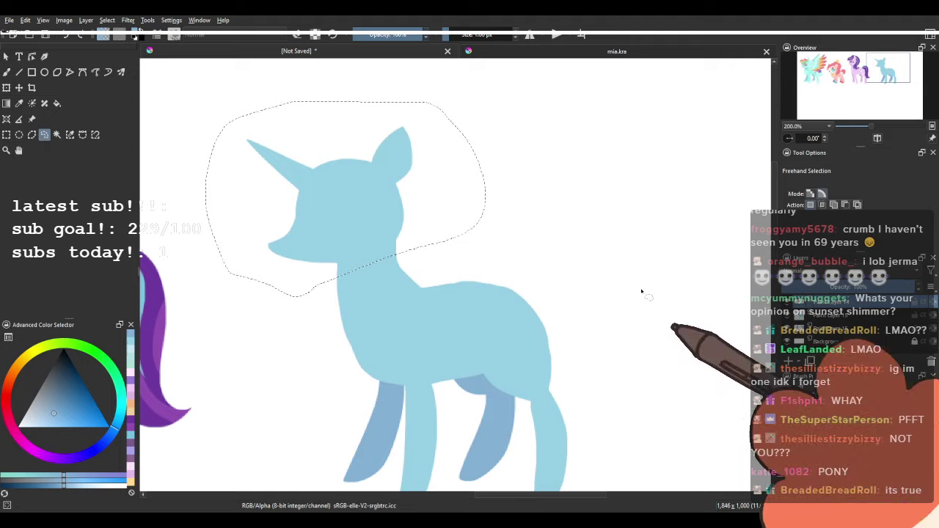
left_click(643, 292)
mouse_move(272, 80)
left_mouse_down()
mouse_move(281, 289)
mouse_move(403, 83)
left_mouse_up()
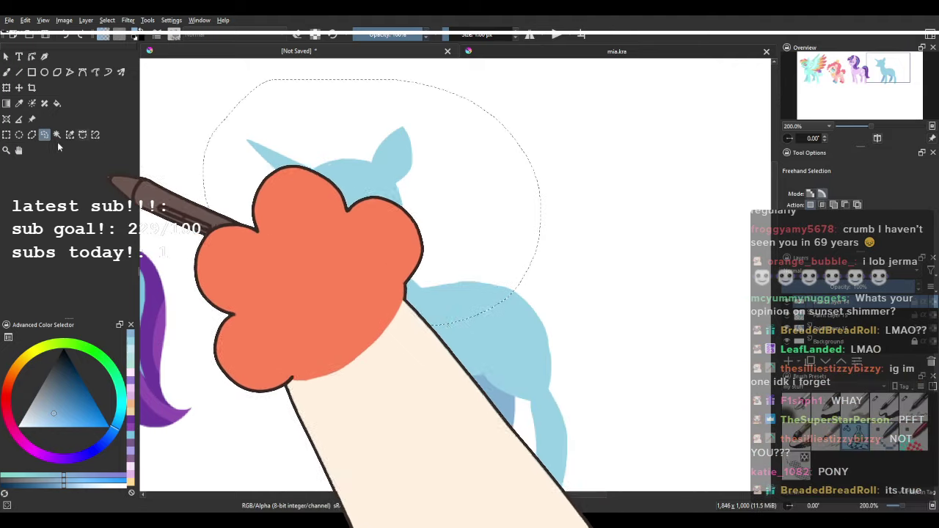
left_click(19, 87)
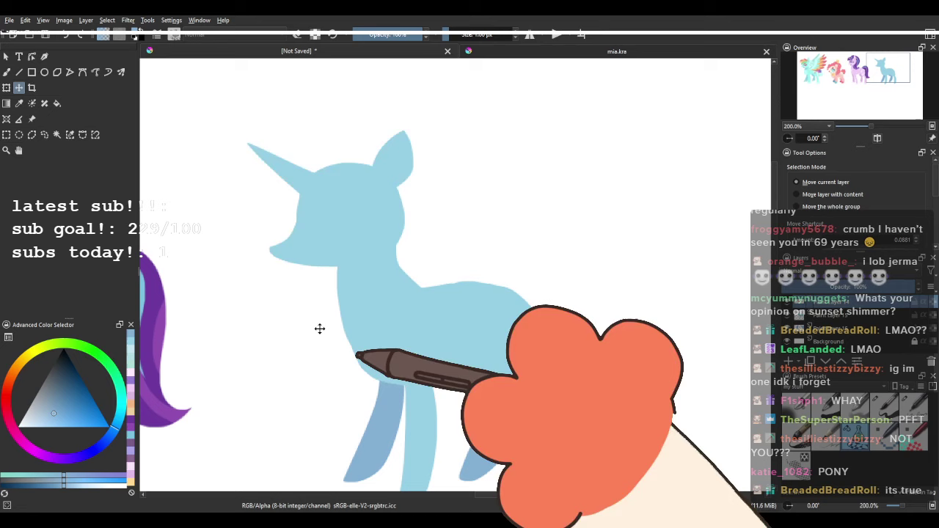
left_click_drag(319, 327, 322, 335)
scroll(323, 336, "down", 3)
left_click_drag(369, 315, 641, 250)
scroll(695, 270, "up", 3)
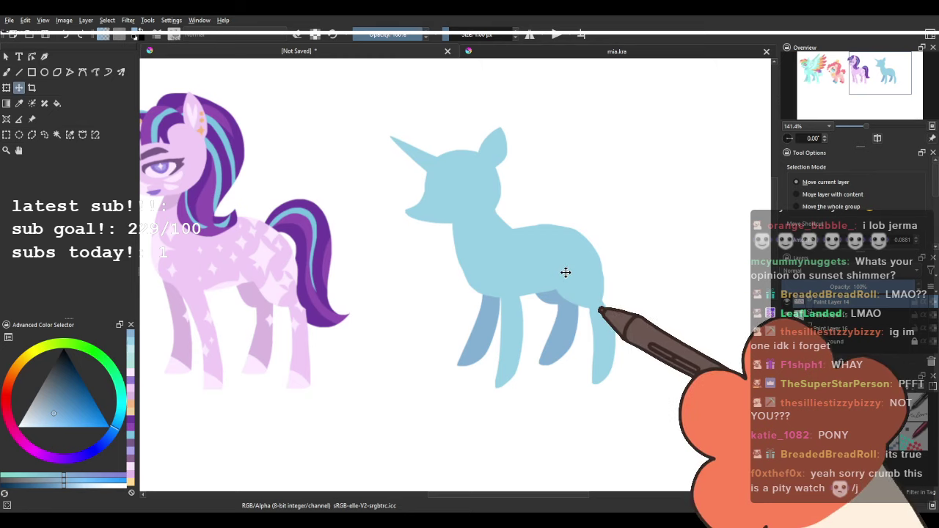
left_click_drag(565, 273, 572, 270)
scroll(570, 271, "down", 1)
scroll(595, 262, "up", 2)
left_click(45, 135)
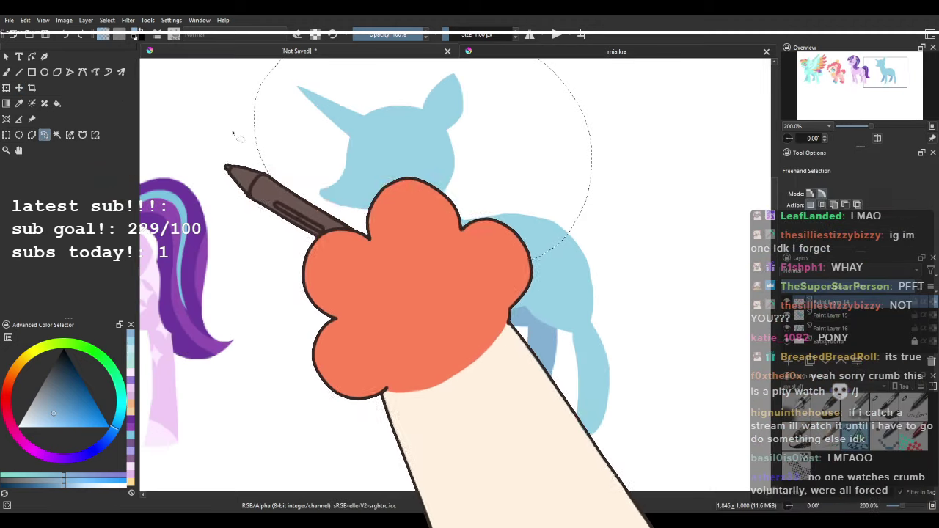
left_click_drag(249, 132, 154, 174)
left_click(222, 356)
Trim the back of the unicorn's neck where it meets the head and sample the body's light blue.
left_click(7, 72)
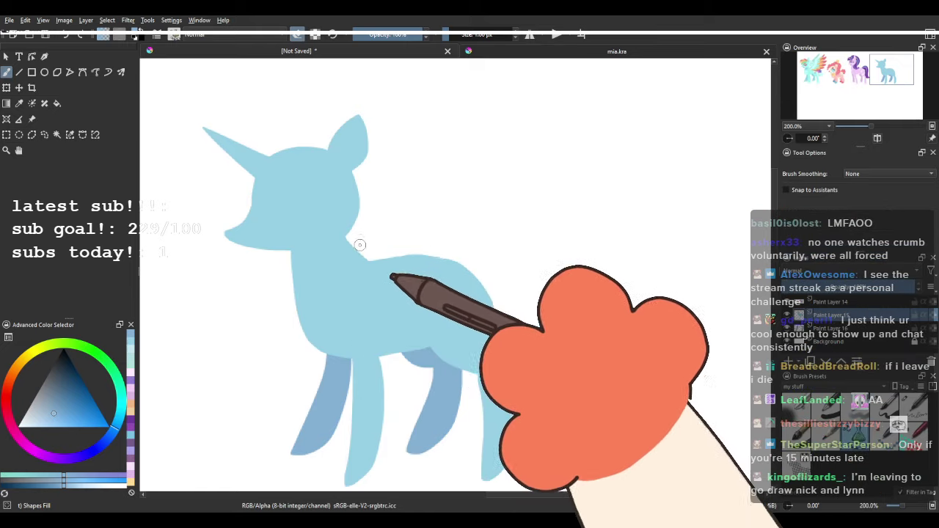
key("e")
mouse_move(347, 232)
left_mouse_down()
mouse_move(399, 299)
mouse_move(350, 225)
mouse_move(381, 288)
left_mouse_up()
key("ctrl+z")
left_click(346, 277, "ctrl")
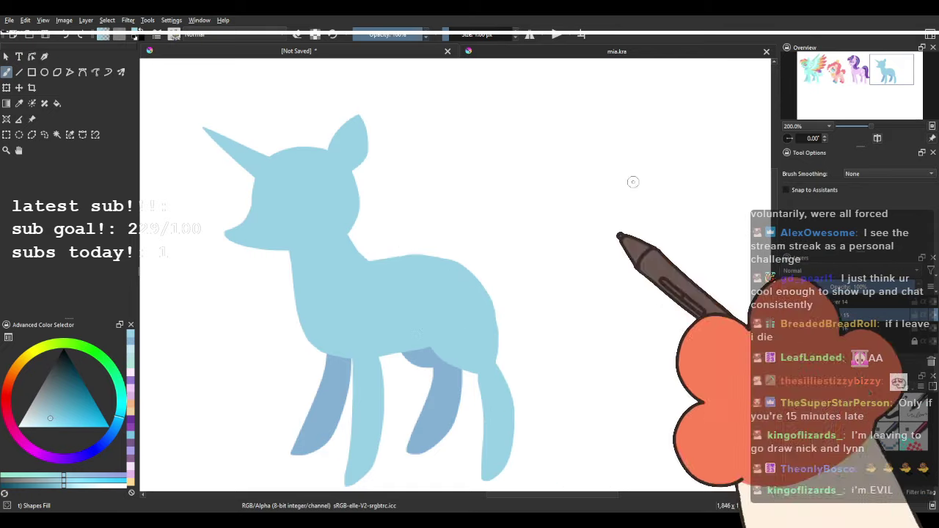
Paint a deeper blue shadow across the unicorn's neck beneath the jaw, redoing the stroke and checking the shape in a mirrored view.
left_click(877, 139)
left_click_drag(627, 195, 391, 143)
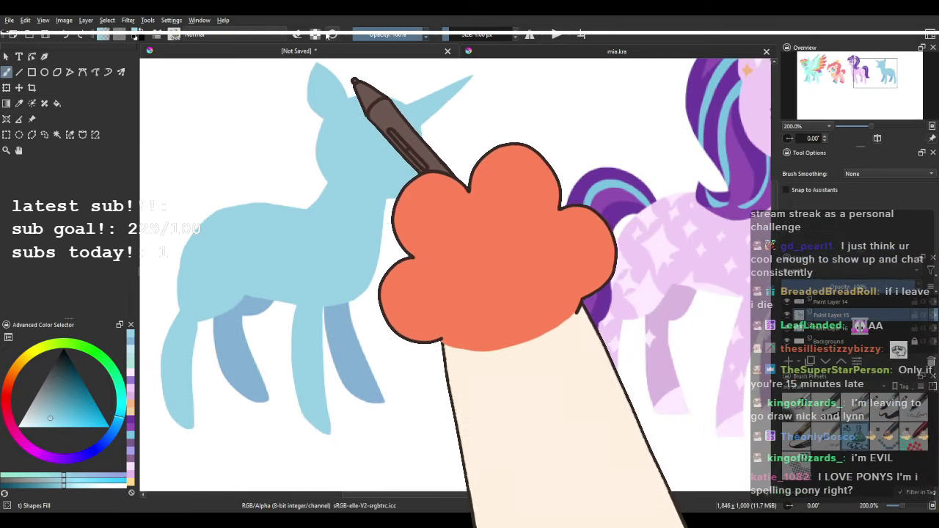
left_click(341, 322, "ctrl")
left_click_drag(329, 185, 423, 171)
key("ctrl+z")
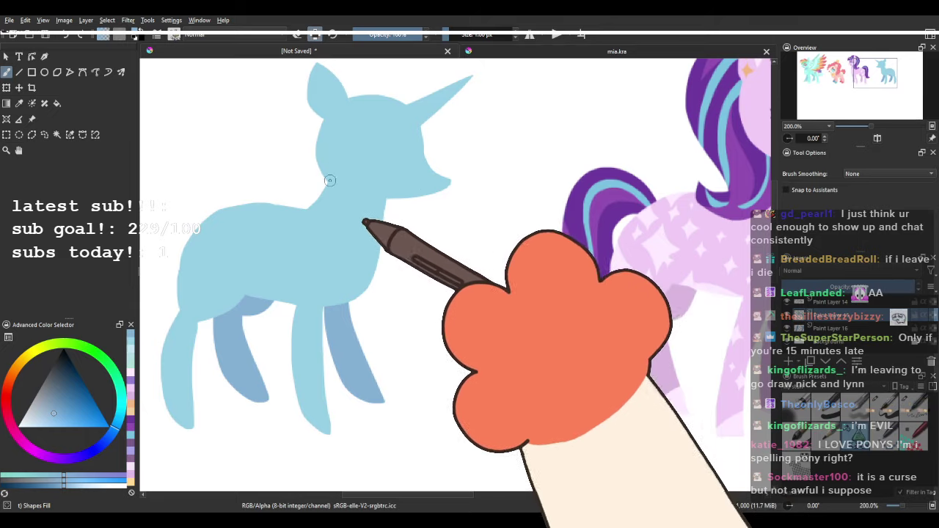
mouse_move(329, 181)
left_mouse_down()
mouse_move(394, 175)
mouse_move(385, 180)
left_mouse_up()
key("ctrl+z")
key("ctrl+z")
left_click(878, 139)
left_click_drag(705, 242, 536, 329)
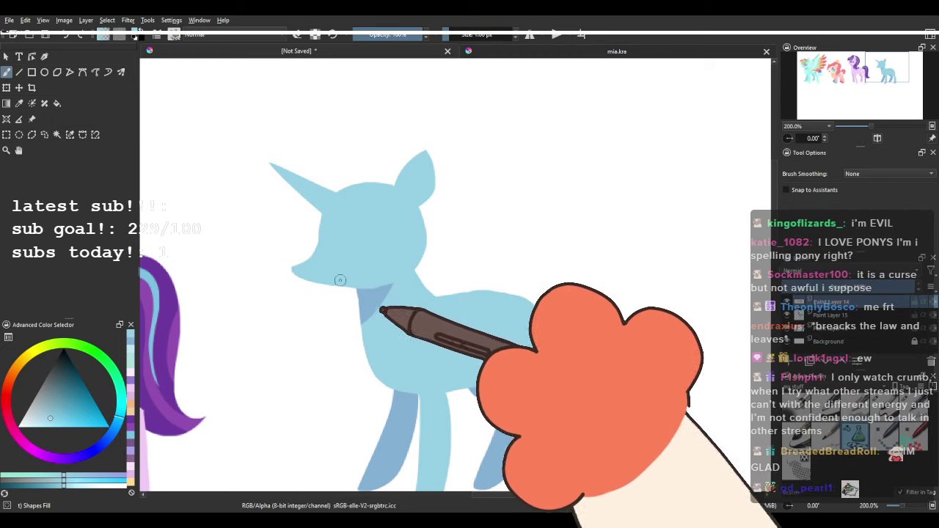
Draw a small purple four-pointed star on the purple pony's hind flank as the start of a cutie mark.
scroll(411, 307, "down", 6)
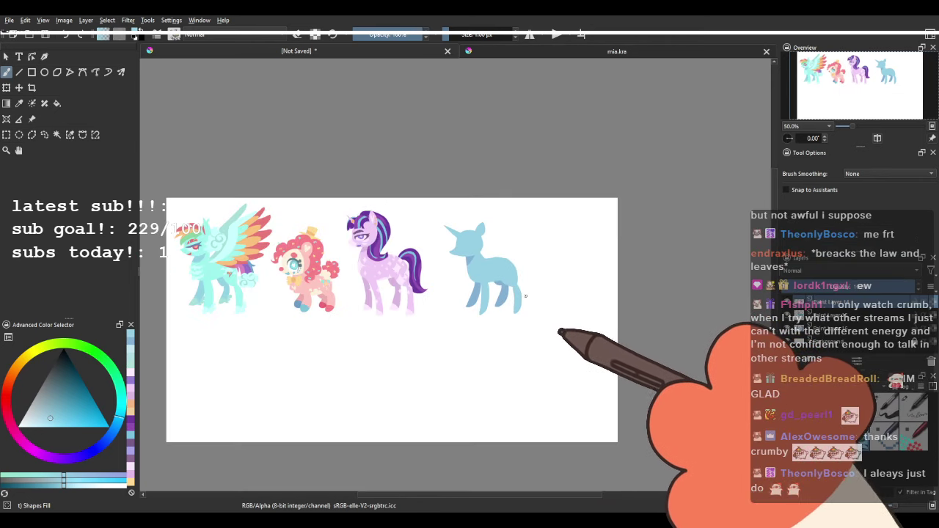
scroll(394, 271, "up", 5)
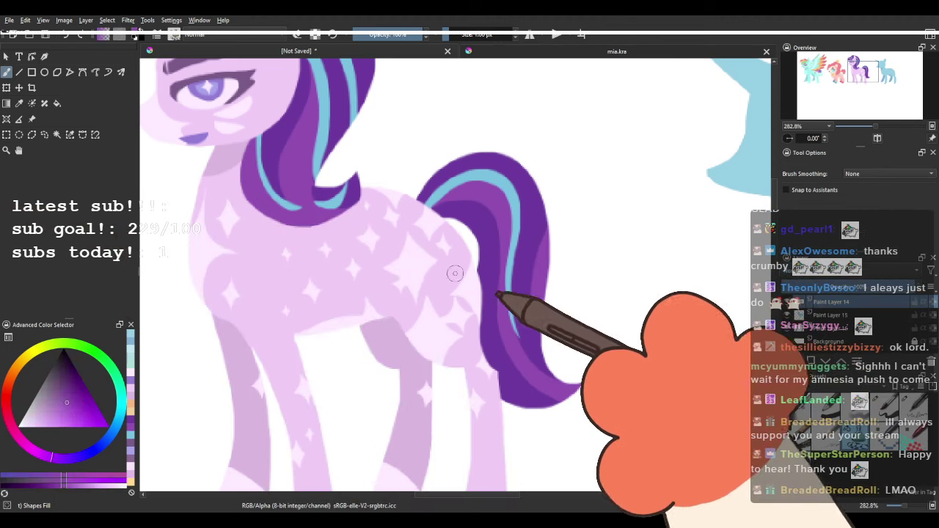
scroll(452, 275, "up", 1)
left_click_drag(479, 232, 427, 222)
mouse_move(374, 288)
left_mouse_down()
mouse_move(404, 277)
mouse_move(391, 313)
left_mouse_up()
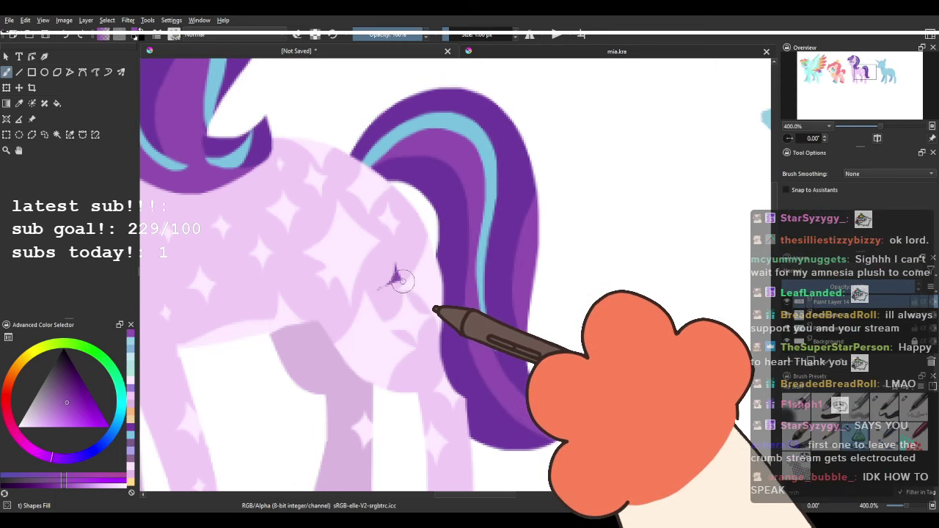
mouse_move(393, 262)
left_mouse_down()
mouse_move(416, 297)
mouse_move(399, 326)
left_mouse_up()
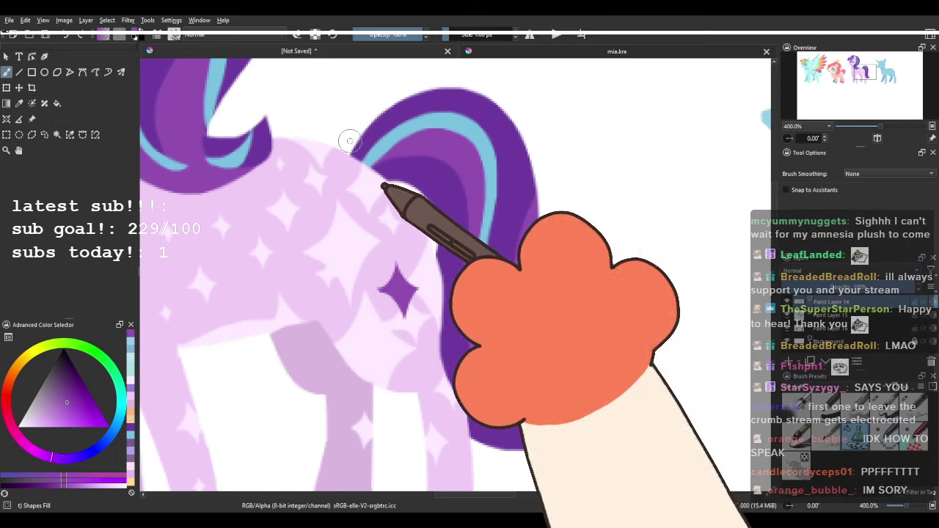
Draw a small curling wisp just above the purple star in the tail stripe's light blue, redoing it until the curve fits.
left_click_drag(402, 248, 447, 289)
left_click(456, 164, "ctrl")
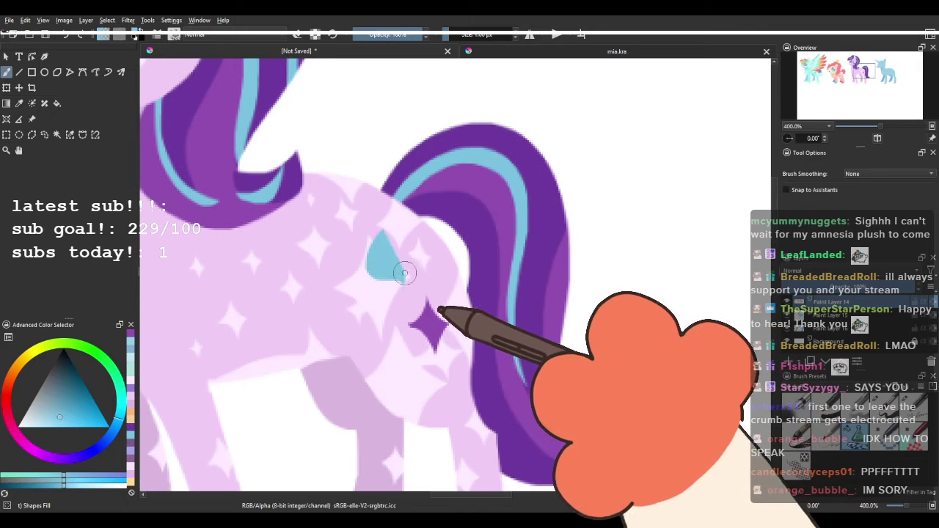
left_click_drag(408, 313, 433, 267)
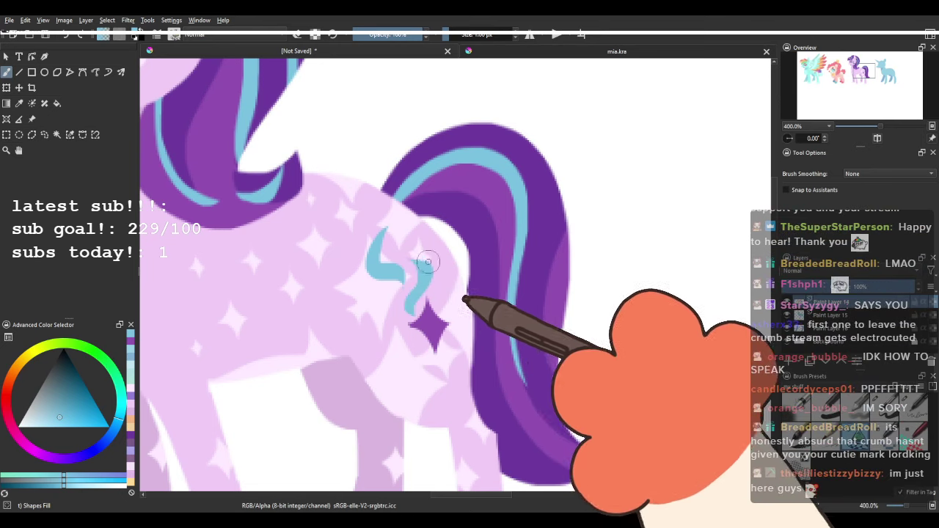
key("ctrl+z")
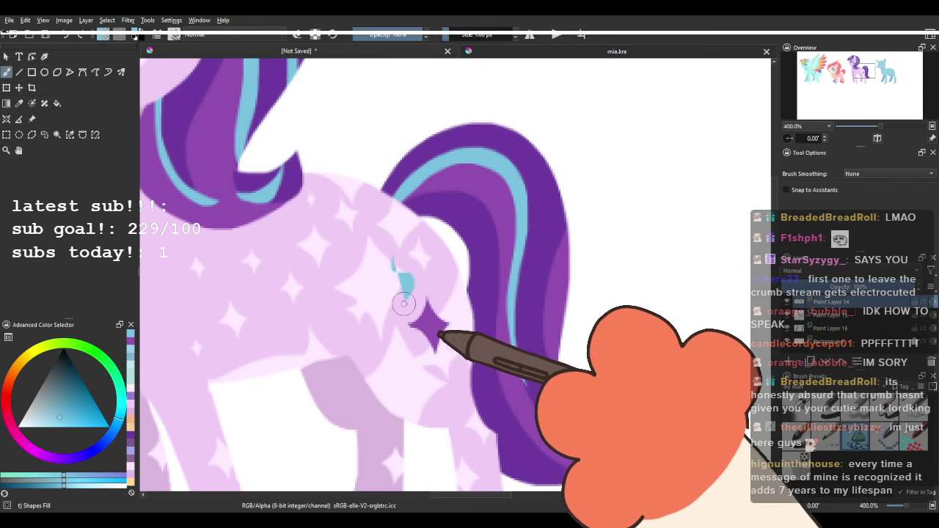
left_click_drag(404, 303, 424, 271)
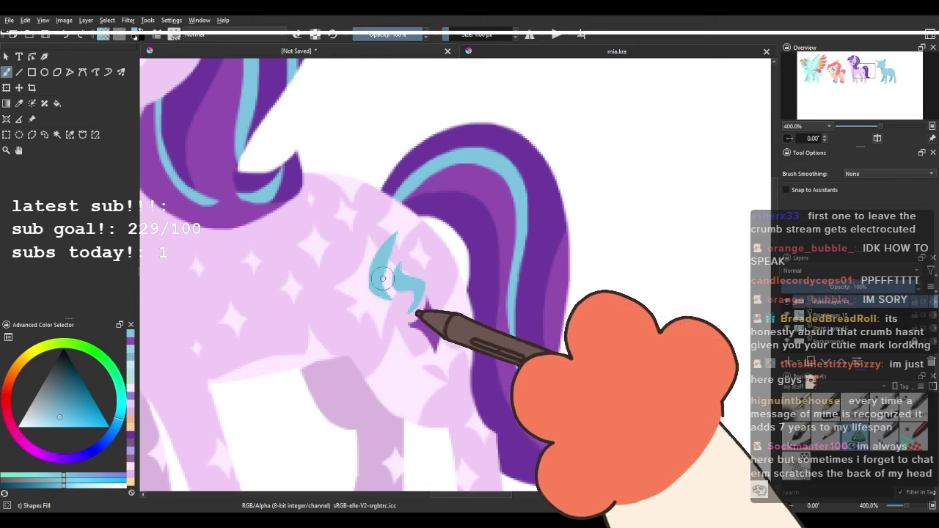
key("ctrl+z")
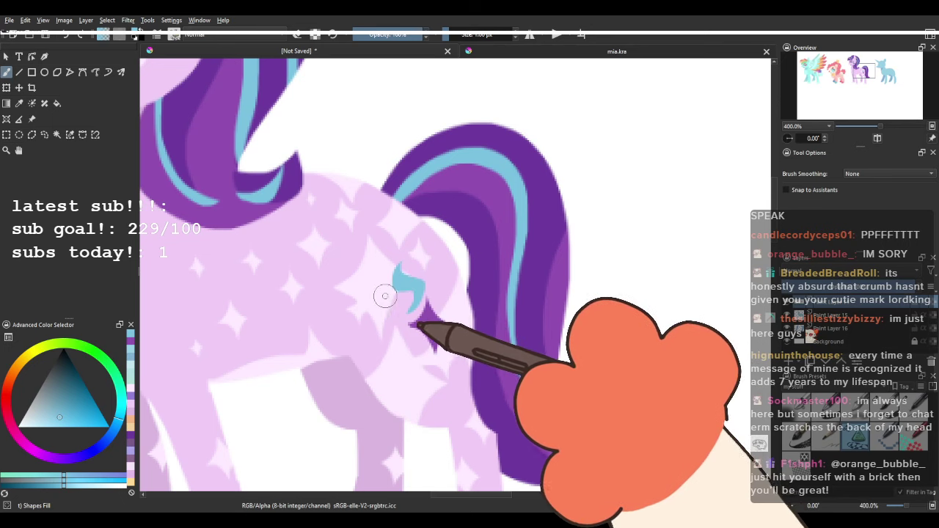
Draw a taller wavy light blue wisp beside the small one, refining its curve so it hooks beneath it.
left_click_drag(384, 296, 374, 266)
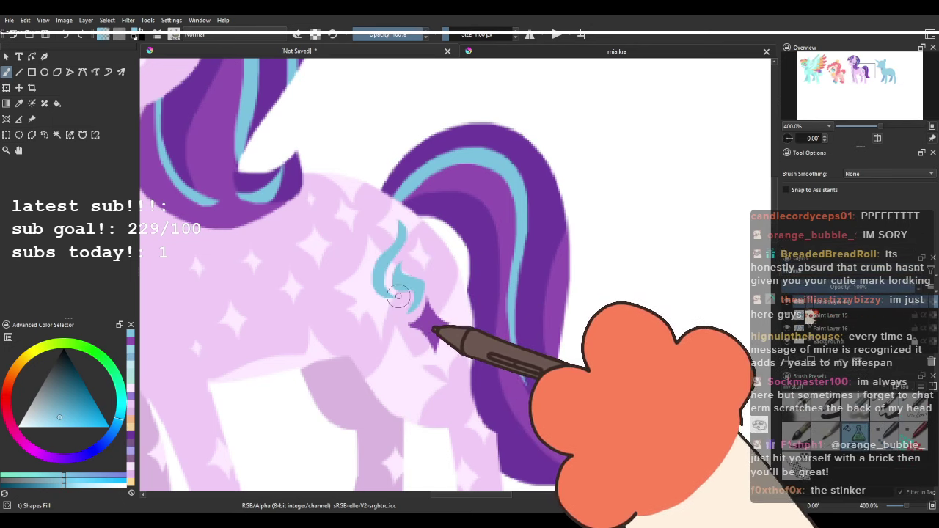
left_click_drag(367, 305, 388, 302)
scroll(397, 257, "down", 4)
scroll(400, 239, "up", 4)
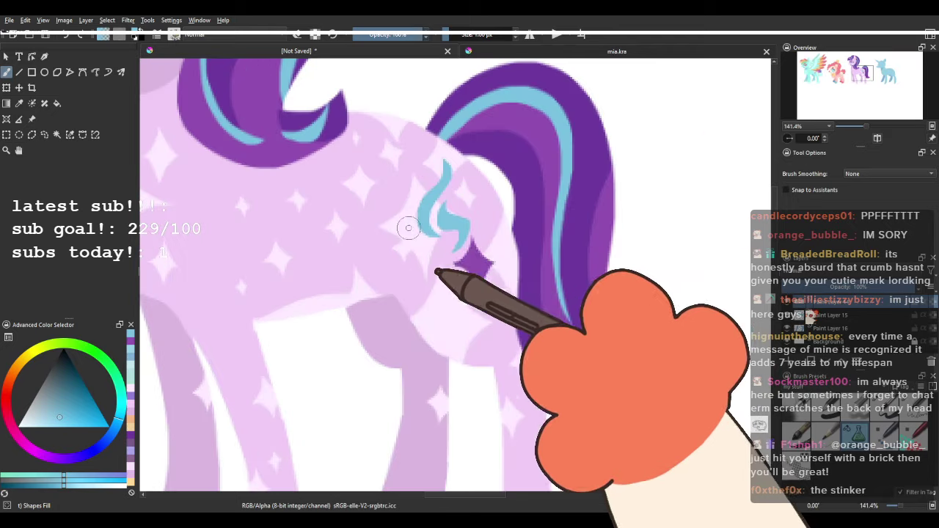
scroll(428, 210, "up", 1)
left_click_drag(415, 266, 315, 367)
key("ctrl+z")
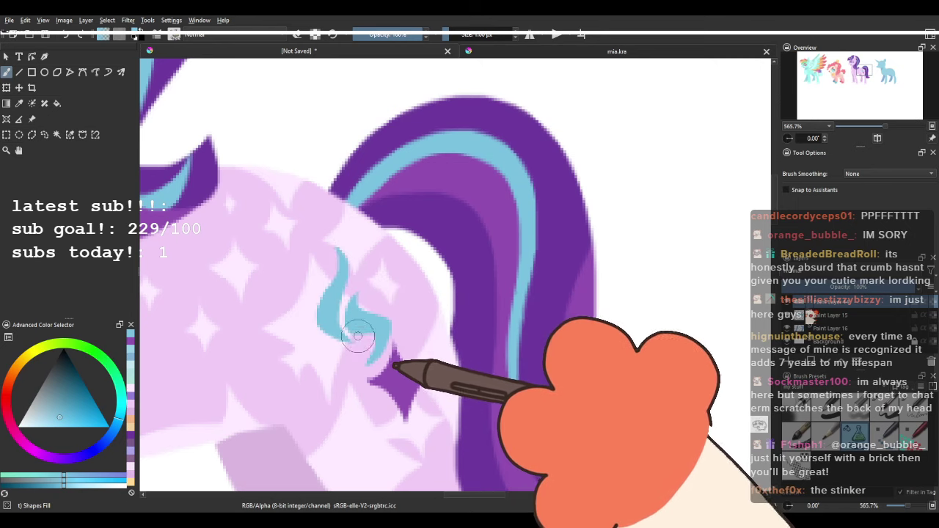
left_click_drag(332, 283, 328, 334)
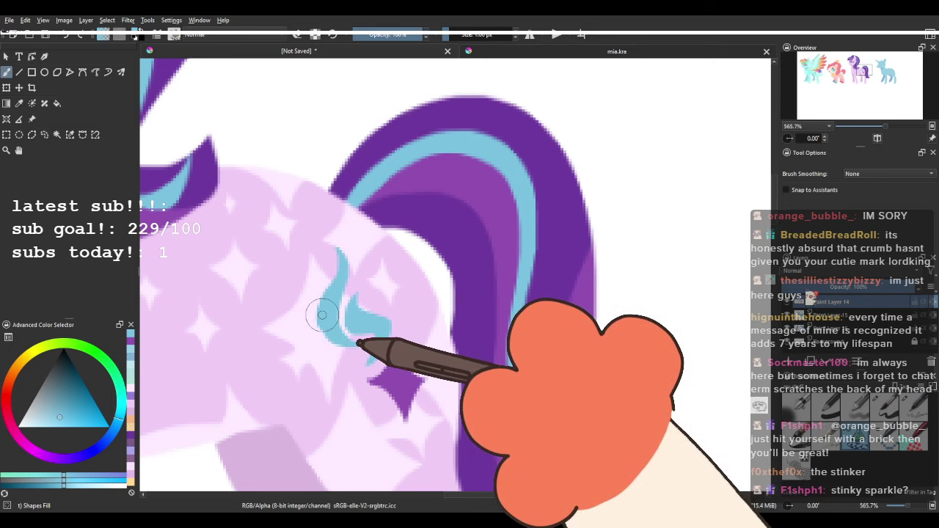
Choose a paler cyan and paint highlights along the inside of both wisps of the cutie mark.
left_click_drag(348, 235, 334, 217)
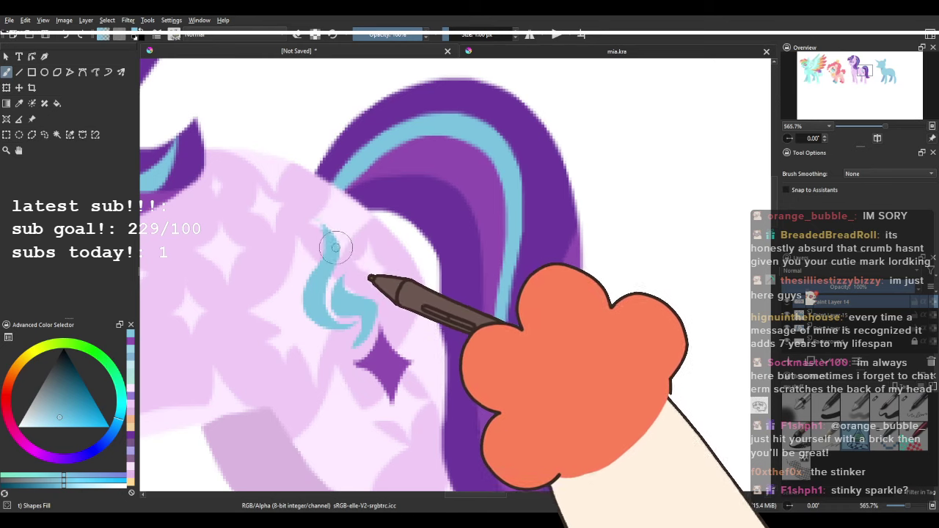
left_click_drag(328, 286, 285, 272)
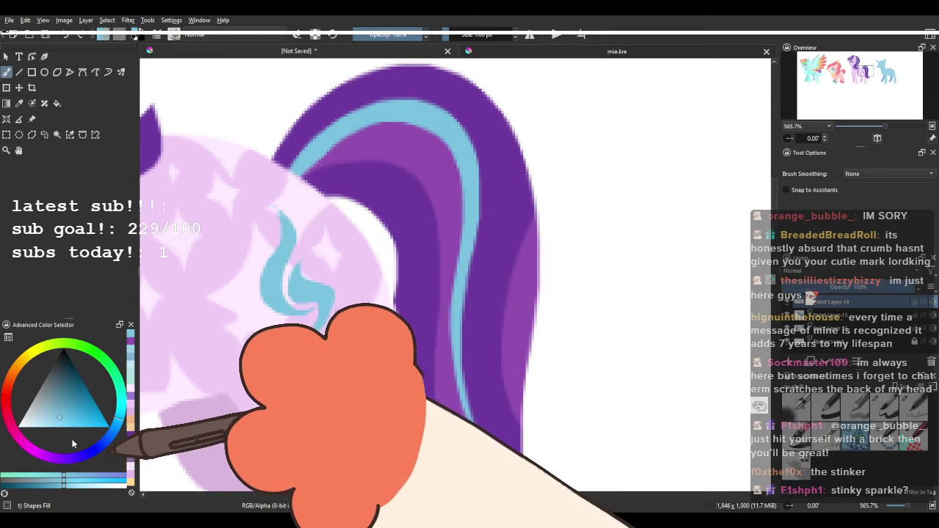
left_click(60, 420)
left_click_drag(61, 422, 50, 423)
left_click(122, 409)
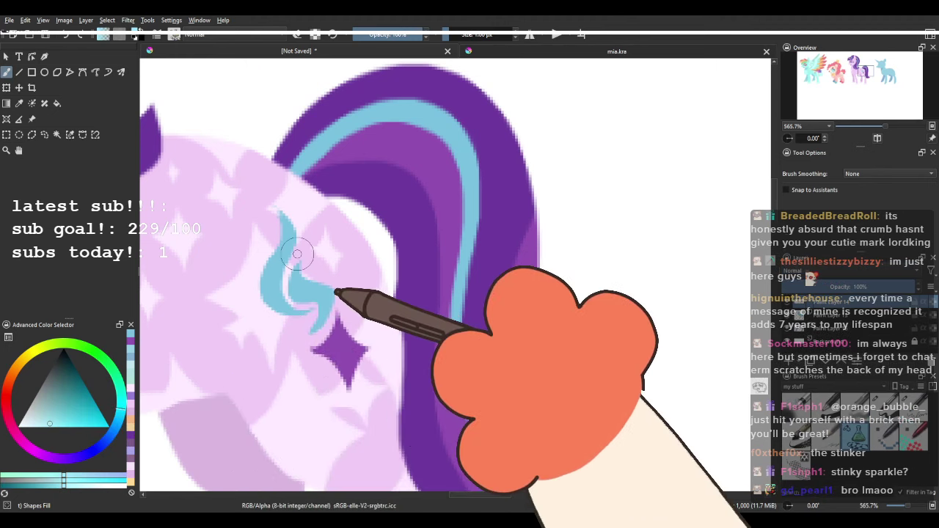
mouse_move(282, 224)
left_mouse_down()
mouse_move(273, 294)
mouse_move(290, 321)
mouse_move(260, 280)
left_mouse_up()
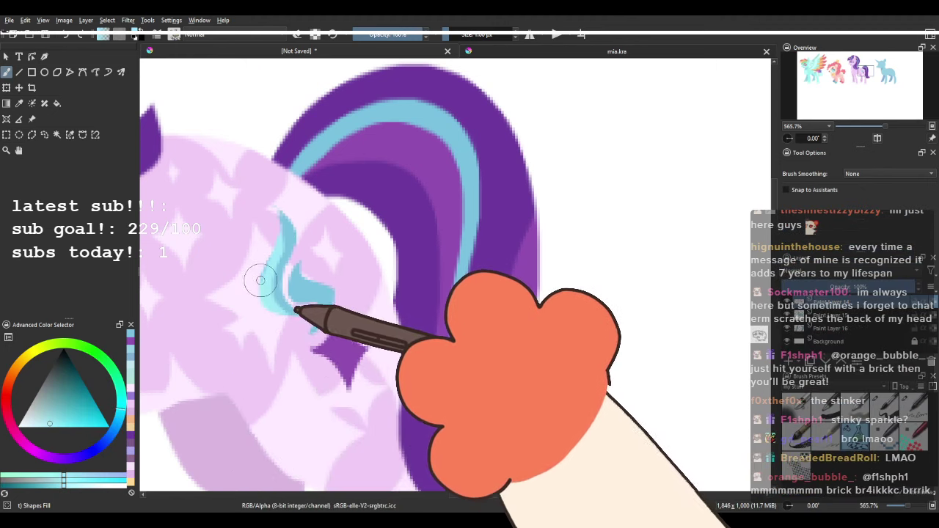
left_click_drag(279, 233, 283, 221)
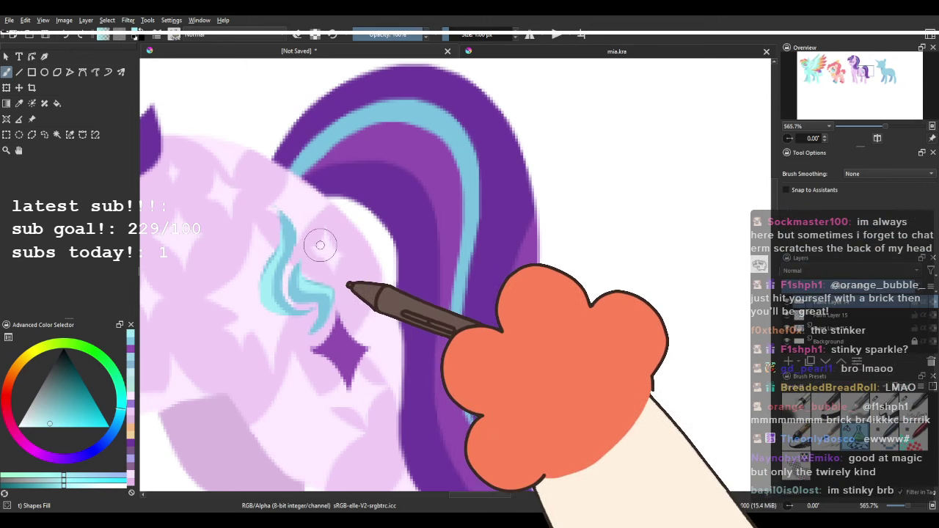
Paint a small four-pointed centre inside the cutie mark's purple star using the coat's palest pink.
scroll(318, 228, "down", 3)
left_click_drag(335, 218, 399, 222)
scroll(398, 224, "down", 1)
scroll(385, 259, "up", 3)
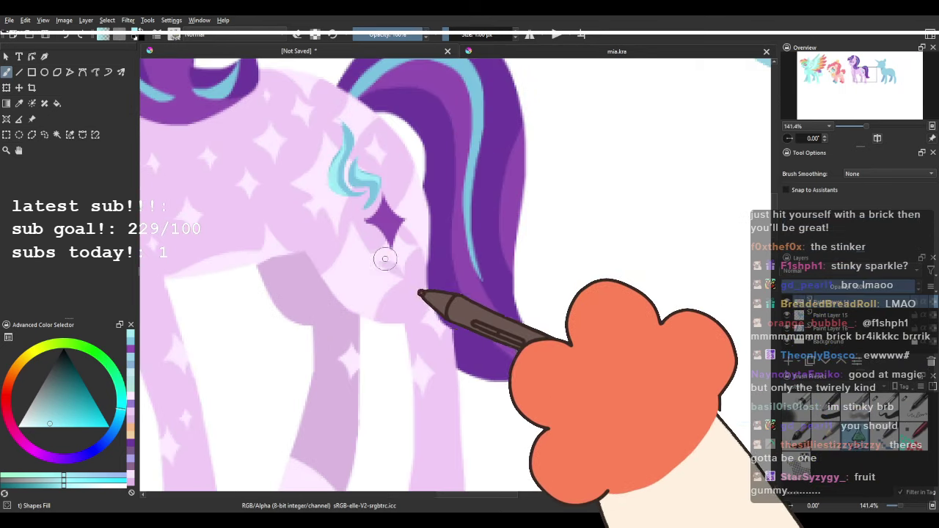
scroll(385, 259, "up", 6)
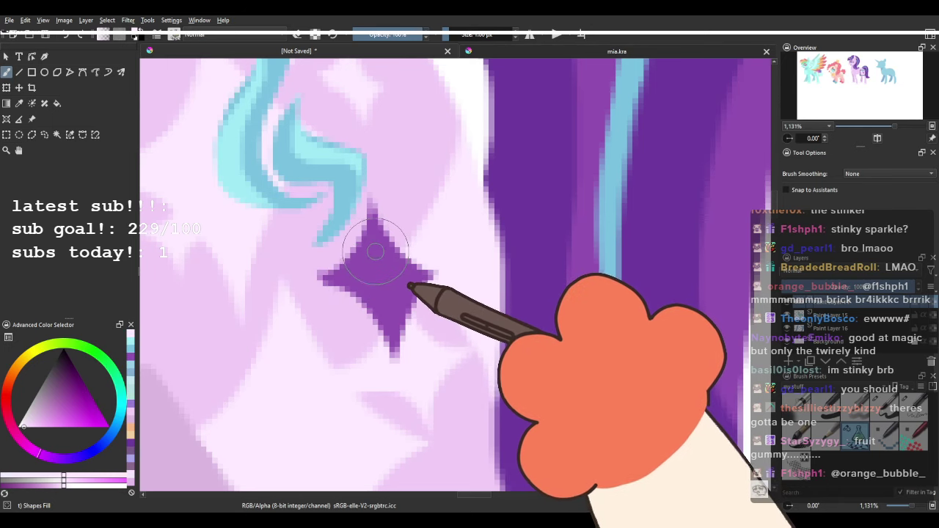
left_click_drag(379, 274, 390, 266)
scroll(360, 221, "down", 4)
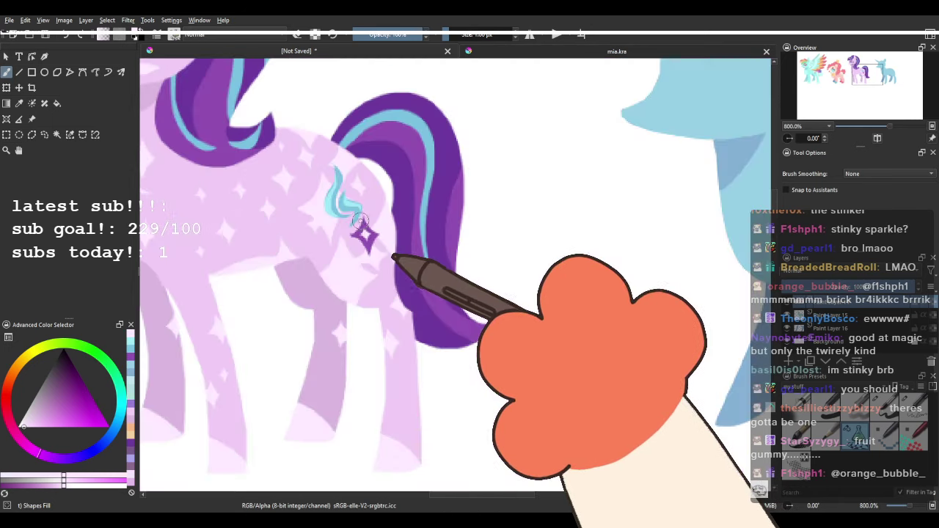
scroll(359, 221, "down", 6)
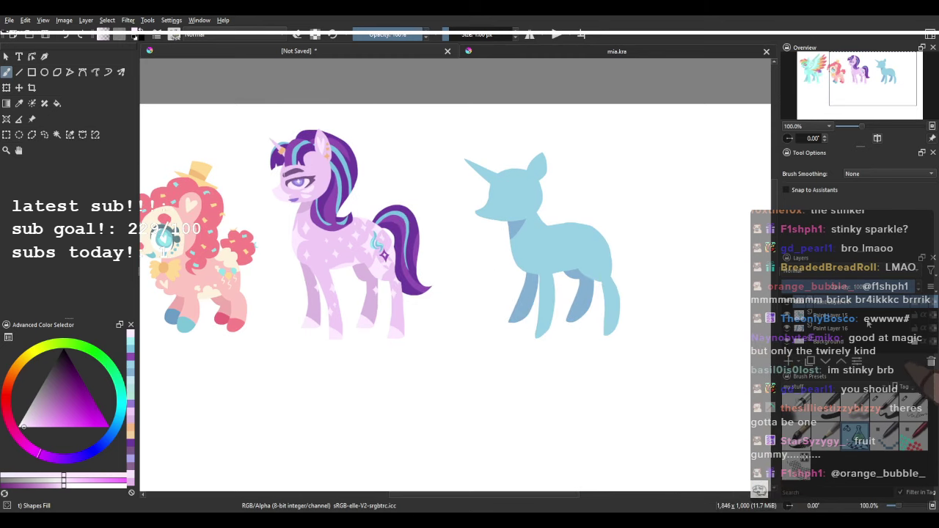
Clear the unicorn's darker blue far legs from Paint Layer 16.
left_click(869, 318)
left_click(786, 316)
left_click(787, 315)
left_click_drag(670, 293, 597, 297)
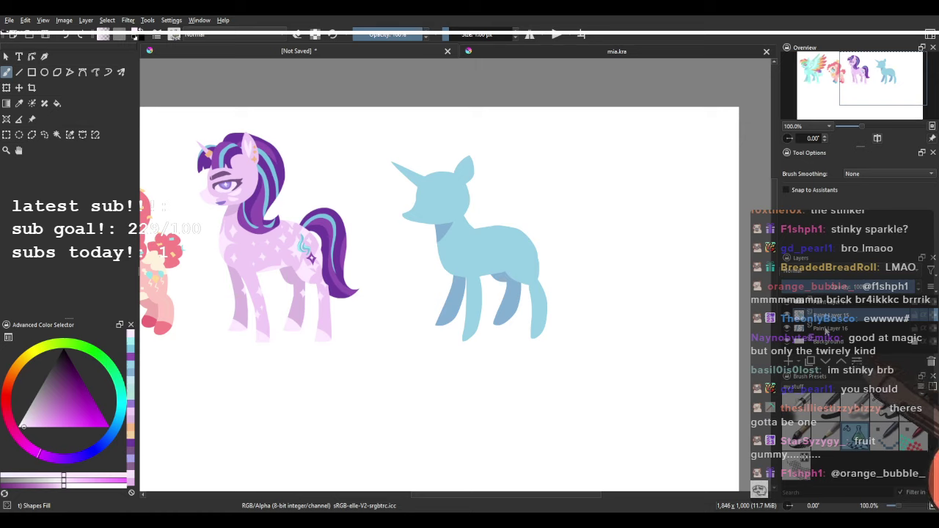
left_click(807, 329)
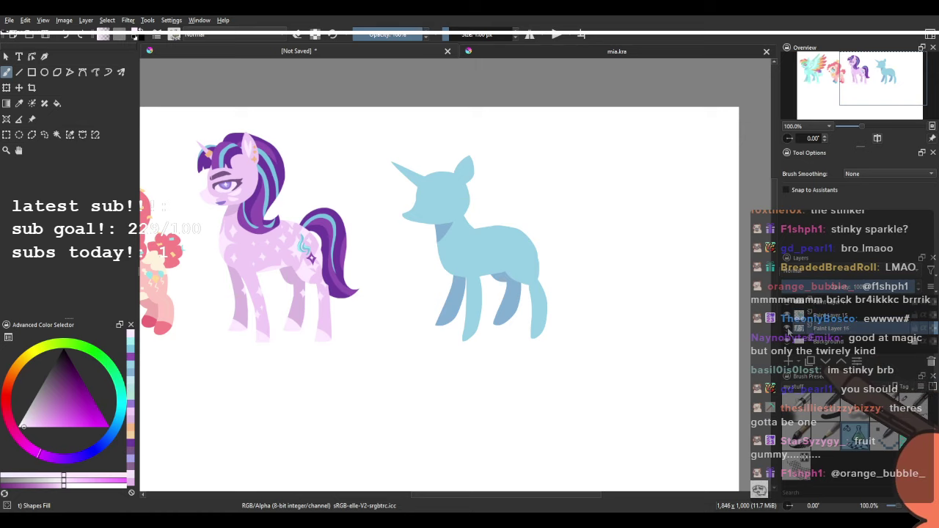
scroll(638, 249, "up", 1)
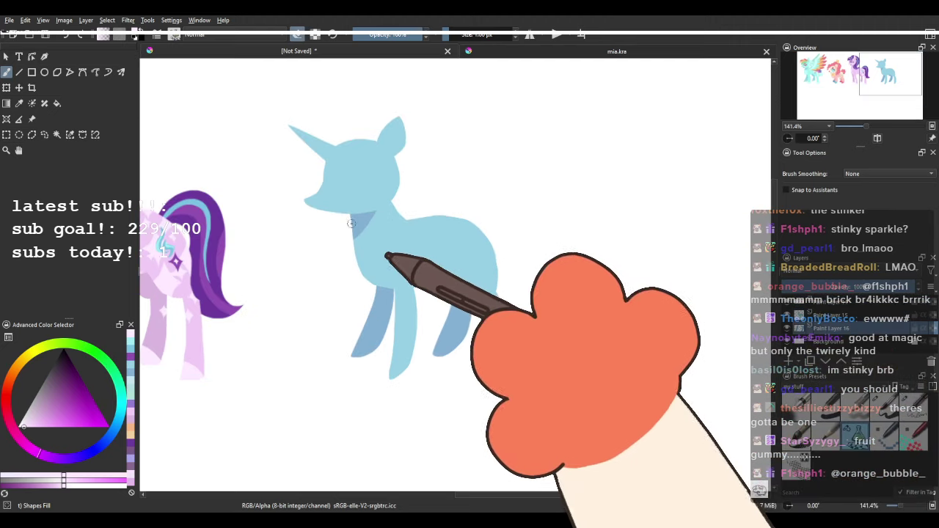
key("Delete")
Make Paint Layer 15 active, sample the unicorn's light blue and try erasing its near legs.
left_click(857, 302)
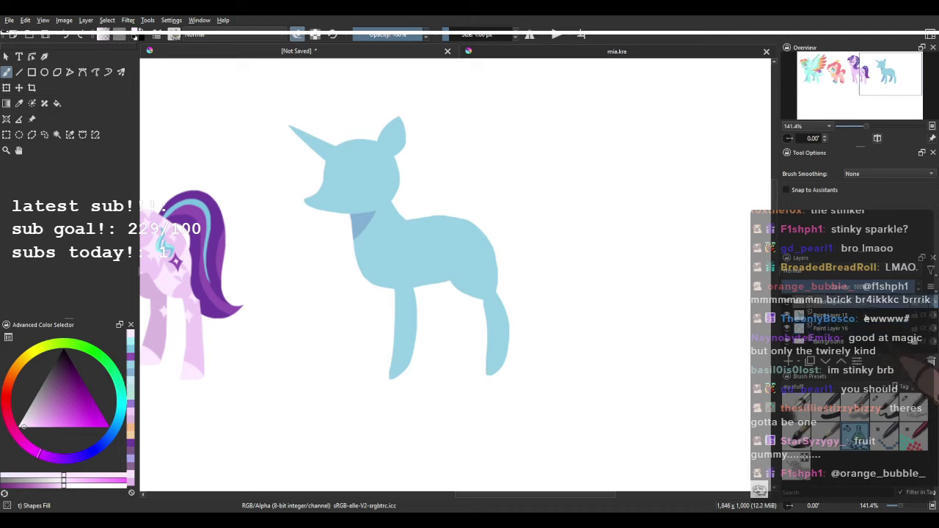
left_click(853, 314)
key("e")
mouse_move(505, 258)
left_mouse_down()
mouse_move(476, 281)
mouse_move(359, 299)
mouse_move(533, 325)
left_mouse_up()
key("ctrl+z")
left_click(418, 237, "ctrl")
key("e")
mouse_move(509, 269)
left_mouse_down()
mouse_move(350, 293)
mouse_move(527, 315)
left_mouse_up()
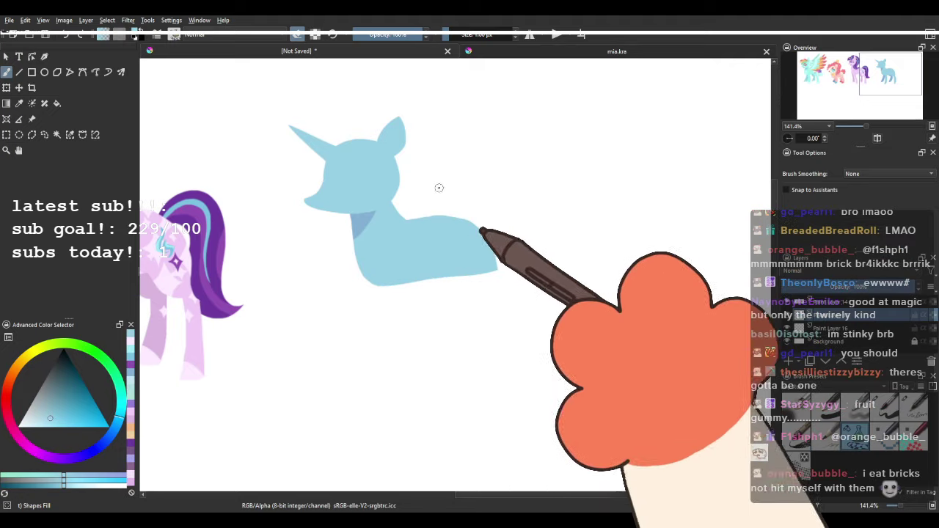
key("ctrl+z")
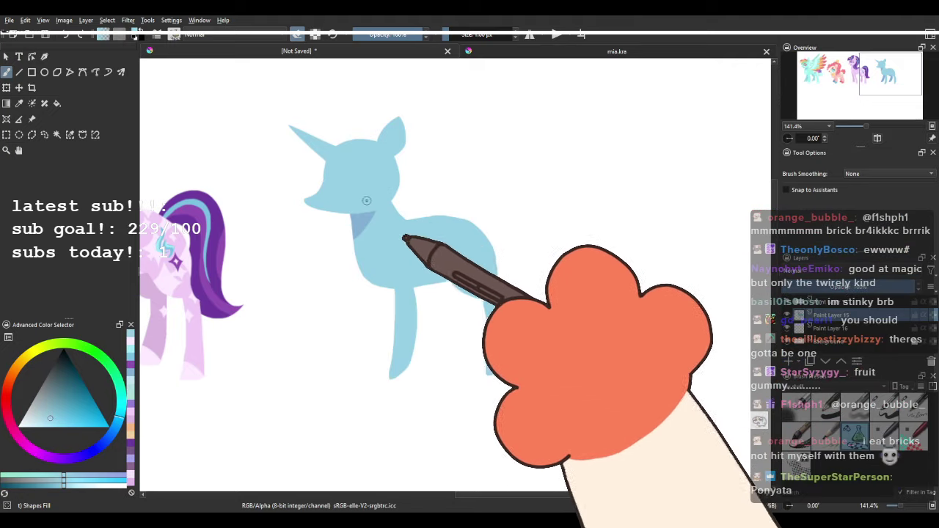
Replace the unicorn's old torso and near legs with a slimmer neck and a shorter body with a rounded haunch.
mouse_move(367, 200)
left_mouse_down()
mouse_move(346, 352)
mouse_move(551, 232)
left_mouse_up()
key("e")
mouse_move(345, 204)
left_mouse_down()
mouse_move(327, 273)
mouse_move(377, 240)
mouse_move(376, 199)
left_mouse_up()
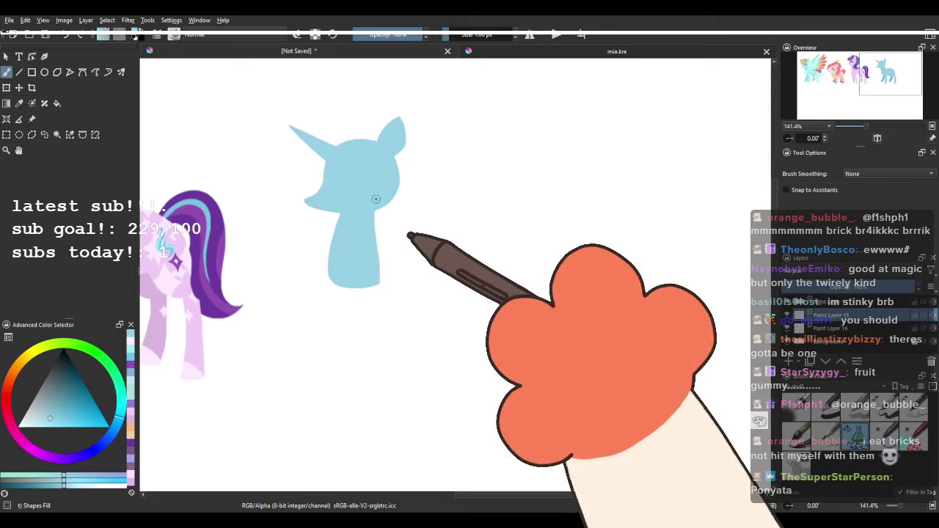
key("ctrl+z")
key("ctrl+z")
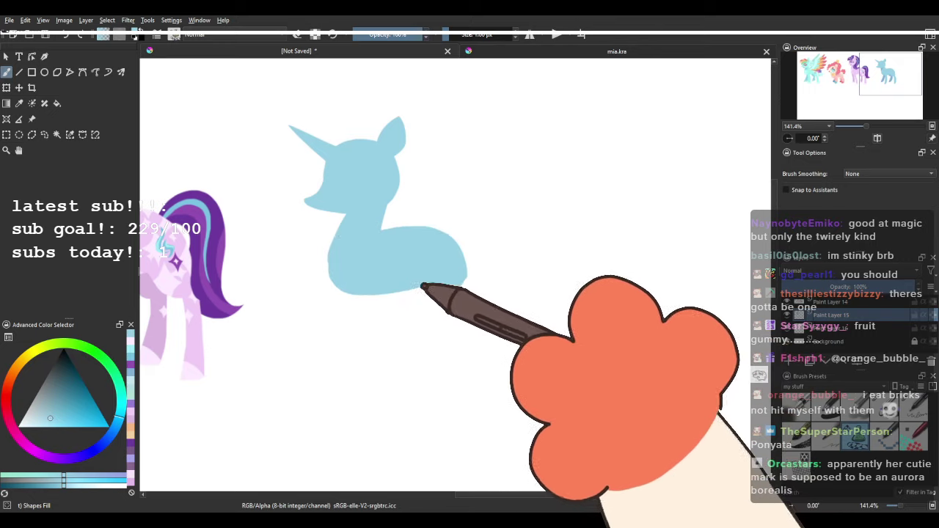
left_click_drag(379, 228, 379, 233)
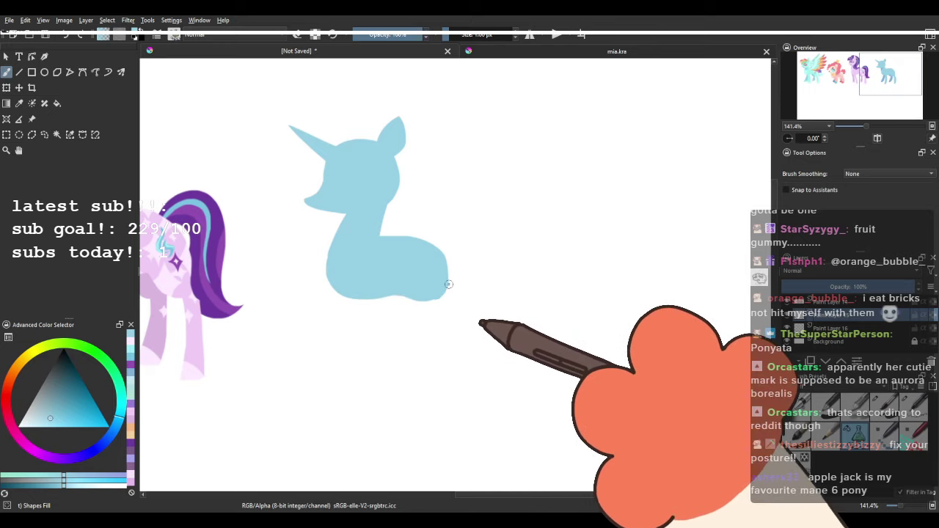
left_click_drag(391, 256, 447, 313)
left_click_drag(406, 252, 459, 291)
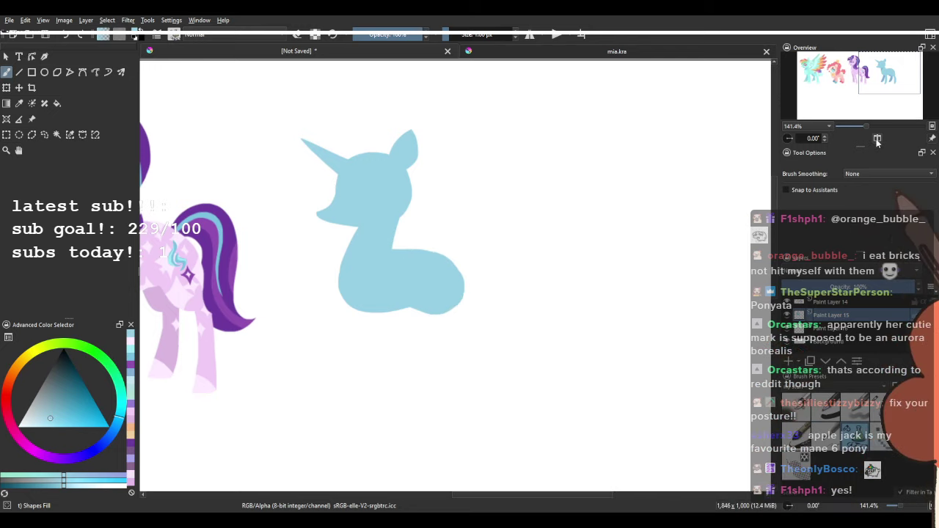
Paint a slim, tapering near front leg in light blue beneath the unicorn's chest.
left_click(878, 139)
left_click_drag(479, 300, 313, 296)
left_click_drag(367, 308, 383, 389)
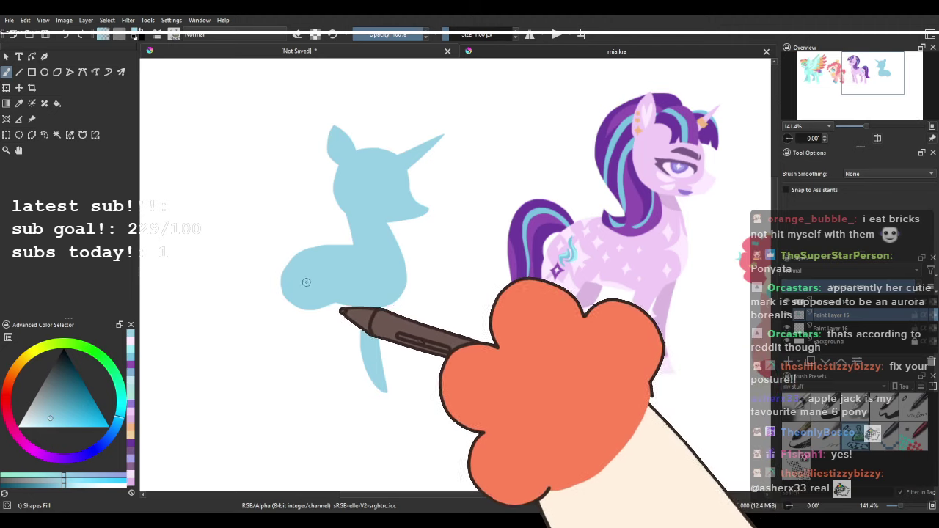
Extend the unicorn's haunch downward and paint a curved near hind leg below it, redoing the leg until its shape fits.
mouse_move(306, 279)
left_mouse_down()
mouse_move(316, 328)
mouse_move(287, 302)
mouse_move(284, 280)
mouse_move(292, 357)
mouse_move(311, 303)
left_mouse_up()
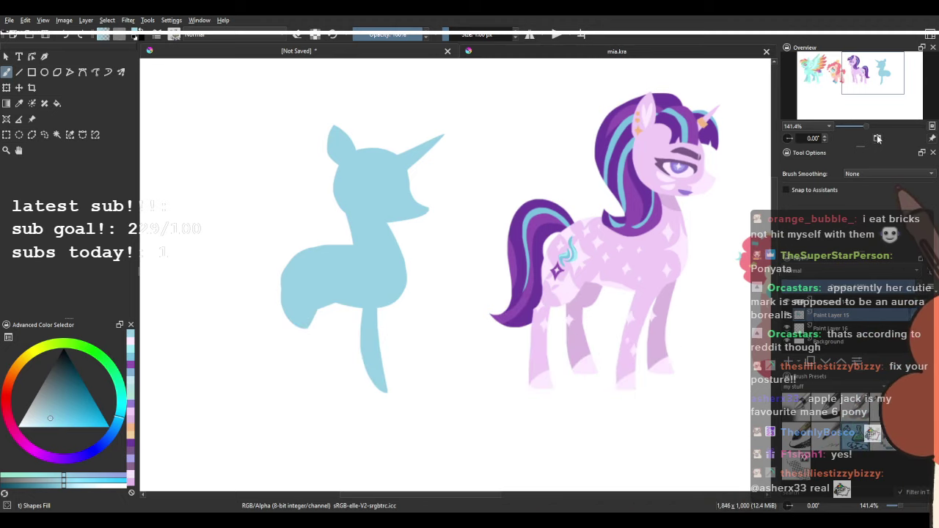
key("m")
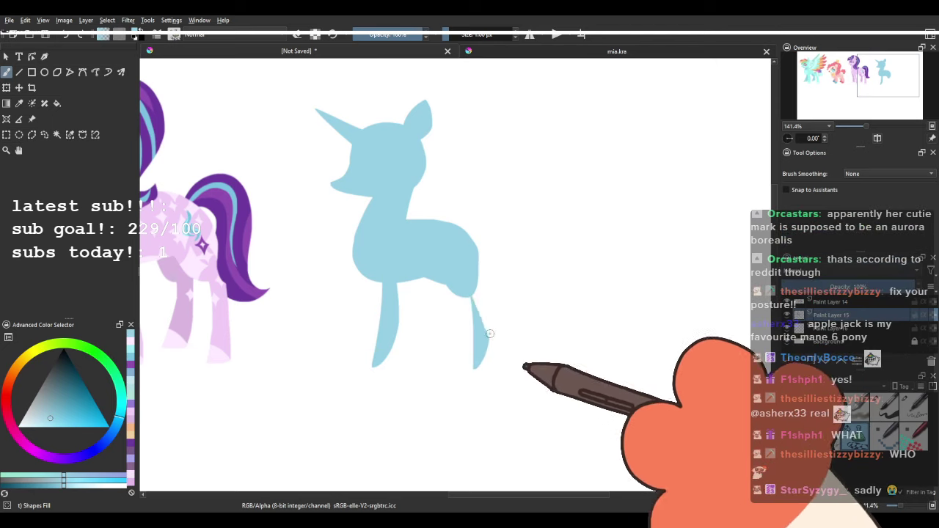
key("ctrl+z")
left_click_drag(466, 290, 473, 342)
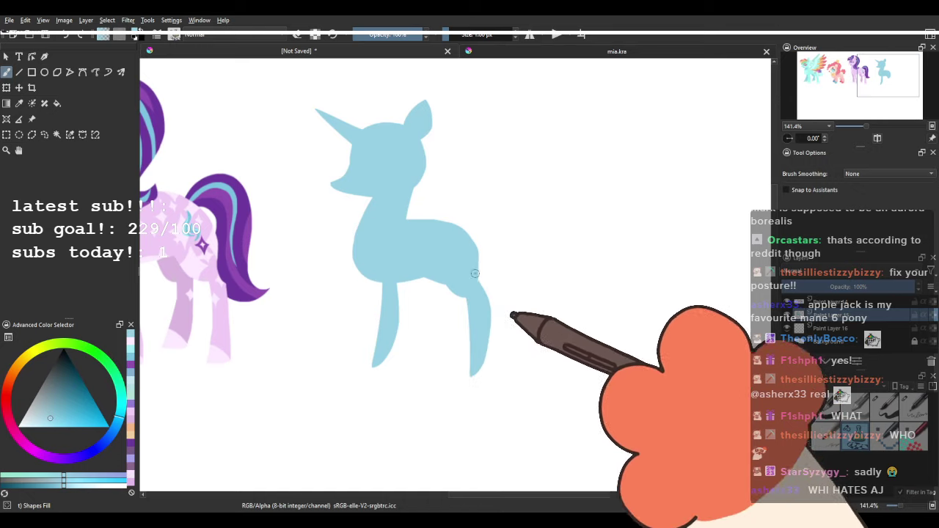
left_click_drag(430, 201, 439, 228)
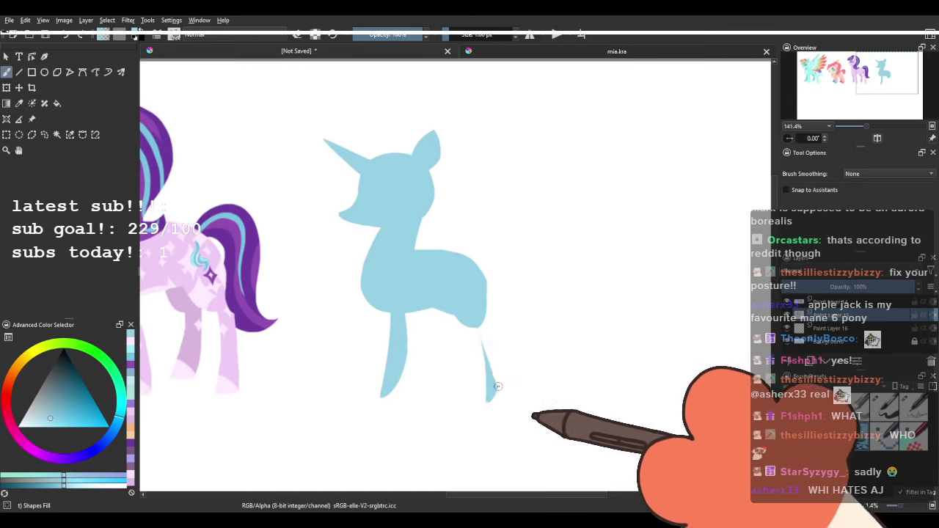
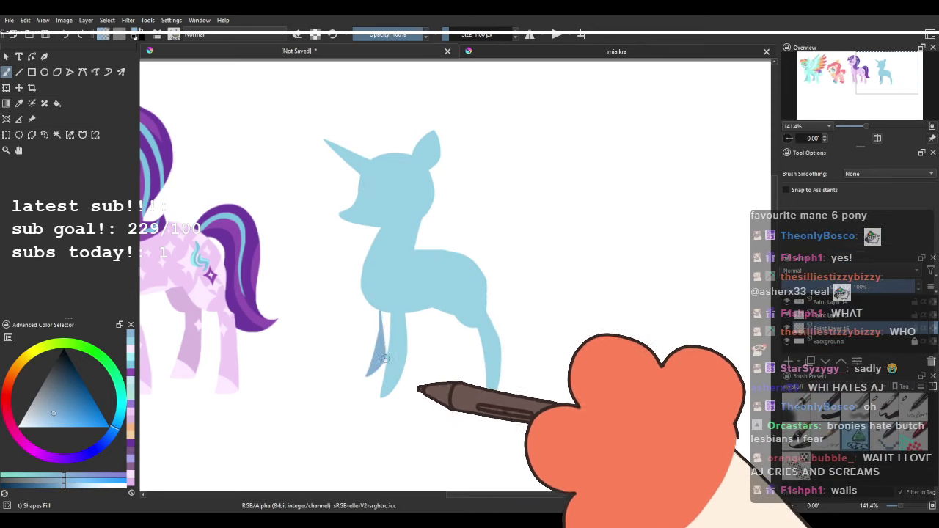
Paint the unicorn's far front and hind legs in darker blue on Paint Layer 16, redoing the far hind leg.
left_click_drag(379, 371, 392, 311)
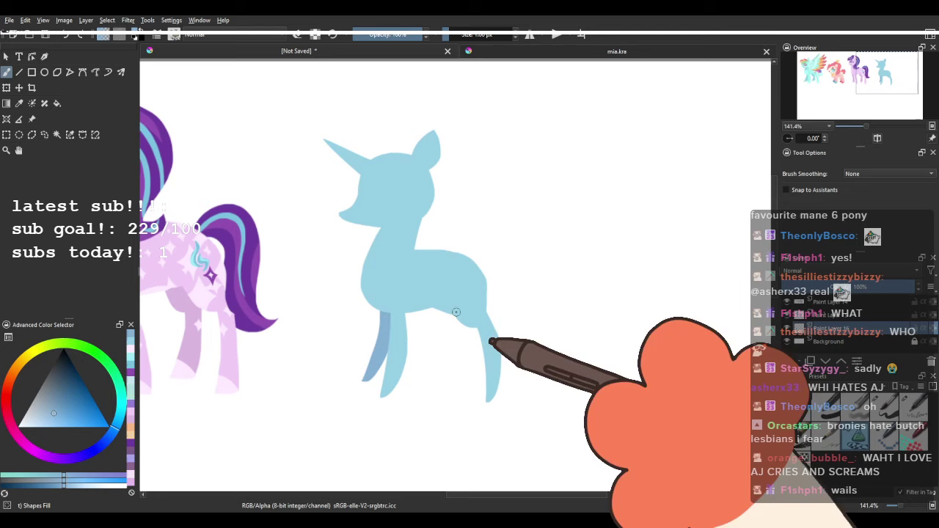
left_click_drag(443, 377, 461, 307)
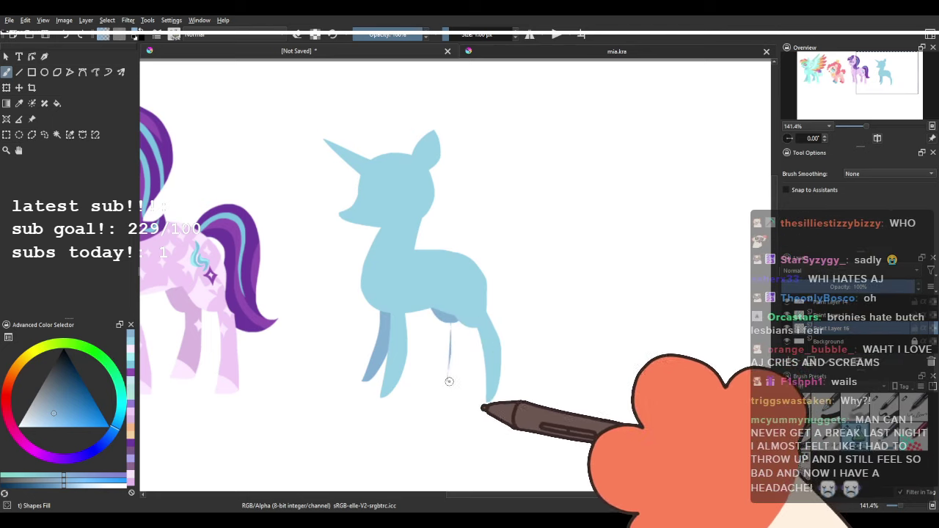
left_click_drag(455, 321, 445, 379)
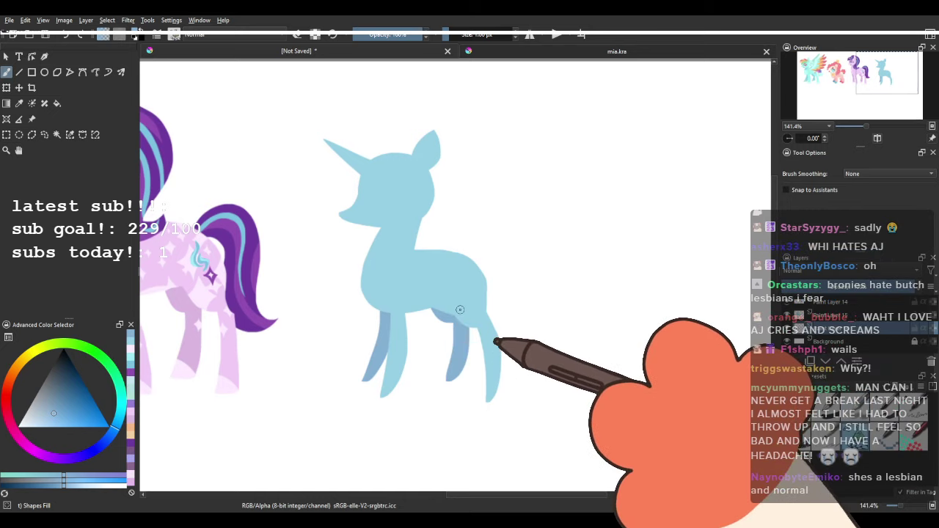
key("ctrl+z")
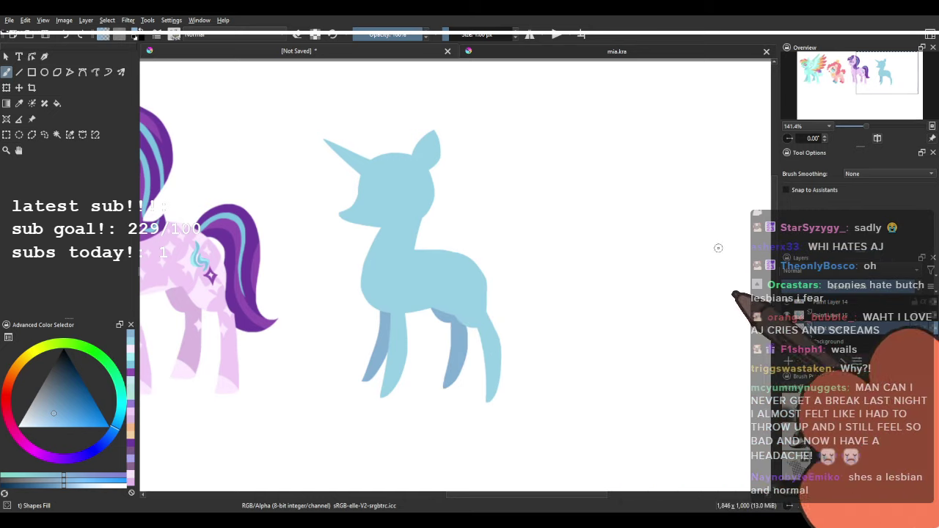
Check the unicorn's proportions in the mirrored view and against the other ponies in the line-up.
left_click(876, 140)
left_click(877, 140)
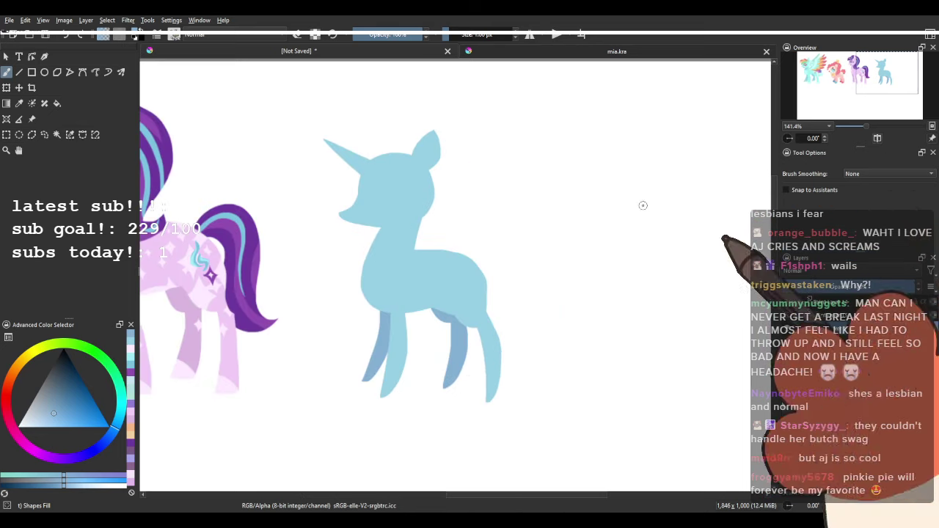
left_click_drag(363, 343, 679, 317)
left_click_drag(434, 320, 538, 369)
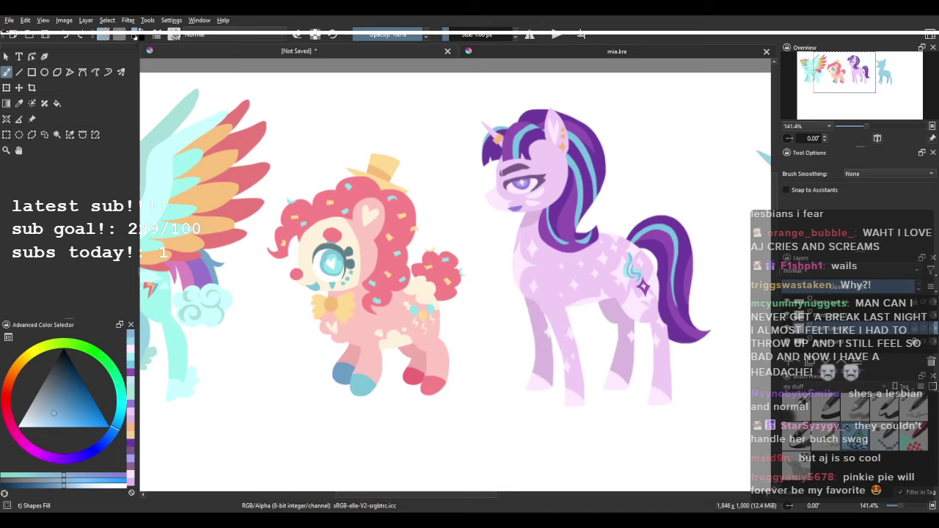
left_click_drag(481, 215, 139, 236)
left_click_drag(517, 240, 441, 226)
scroll(530, 270, "up", 1)
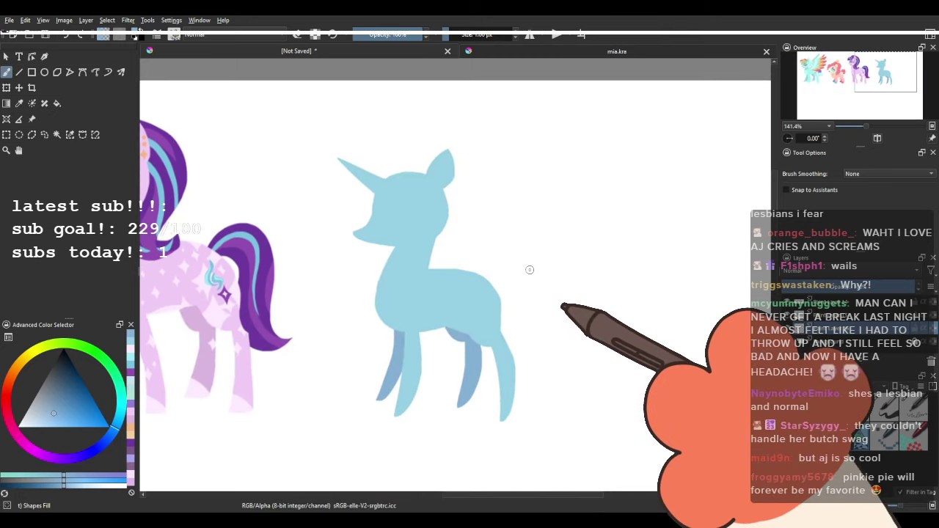
left_click_drag(530, 270, 492, 264)
left_click_drag(372, 272, 427, 265)
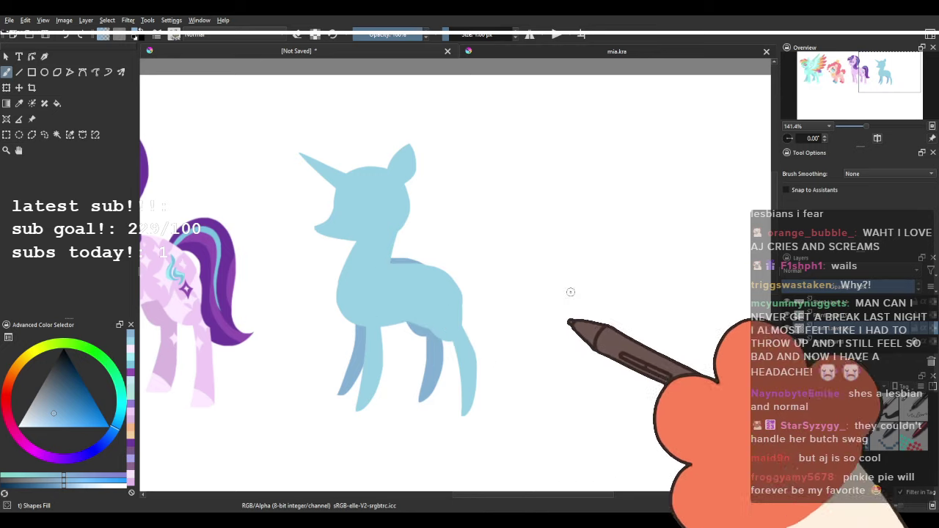
key("ctrl+z")
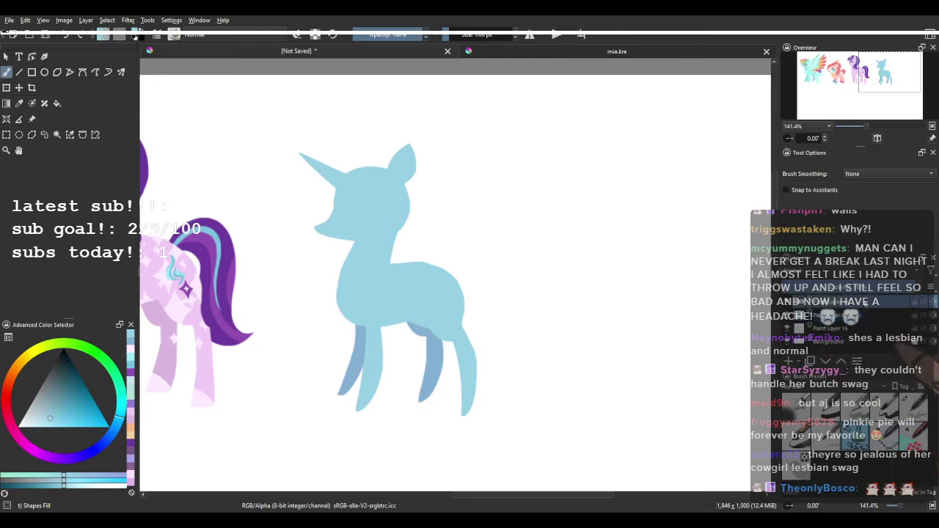
Outline the unicorn's head with a freehand selection and shift it slightly left on the neck.
left_click(44, 135)
mouse_move(336, 124)
left_mouse_down()
mouse_move(421, 246)
mouse_move(433, 116)
left_mouse_up()
key("t")
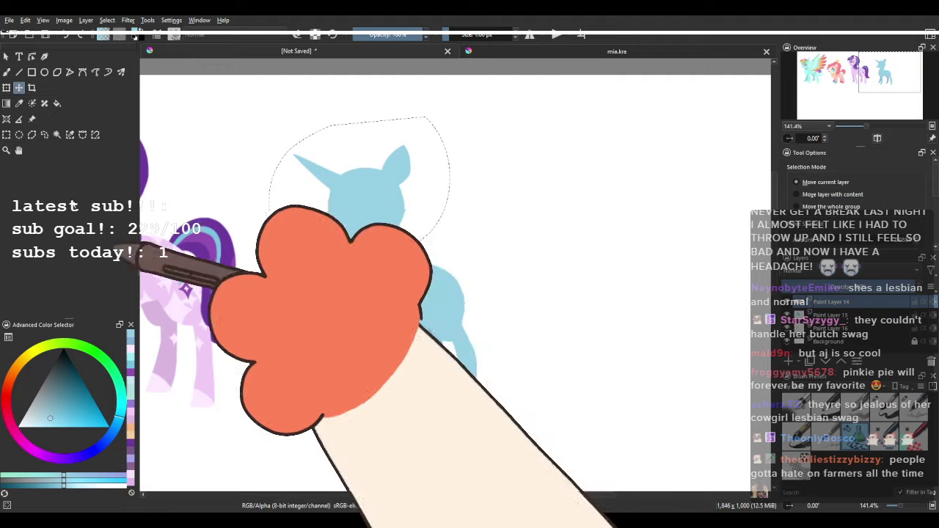
left_click(44, 134)
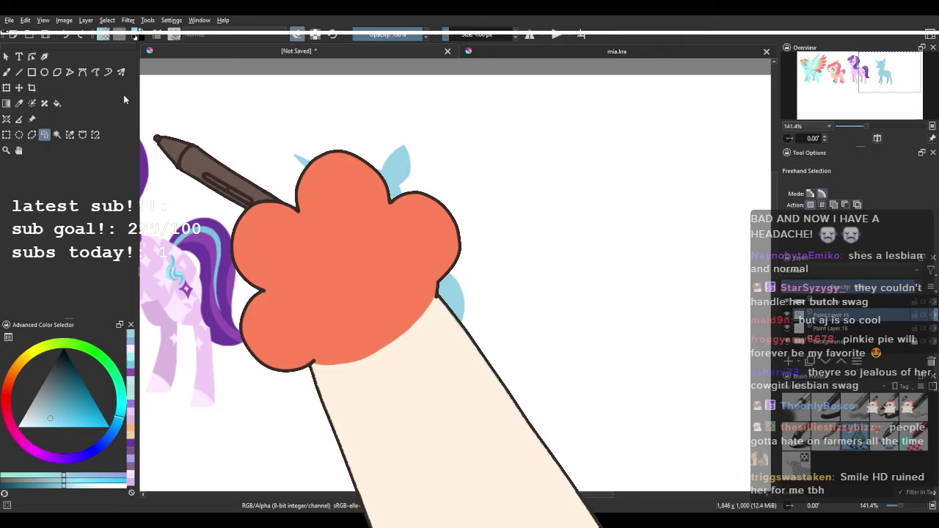
key("b")
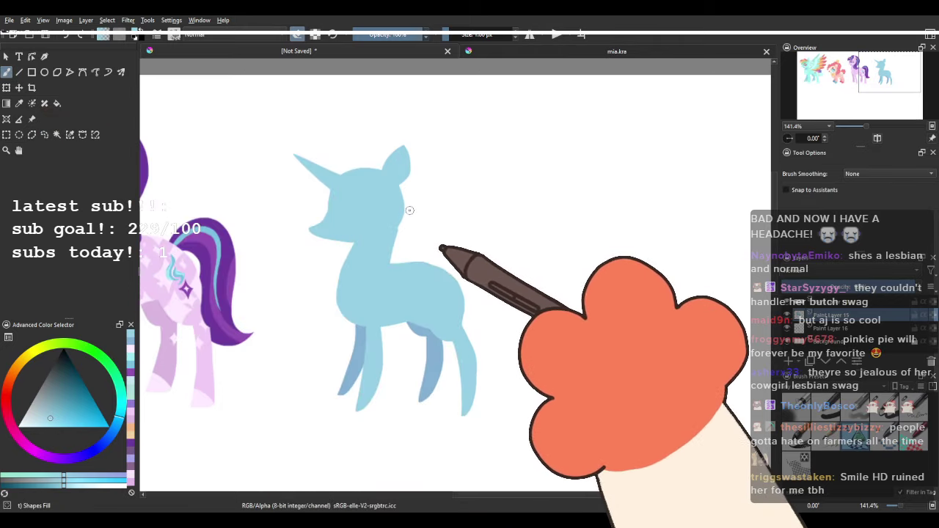
Smooth the back of the unicorn's neck where the shifted head meets it.
key("e")
scroll(394, 177, "down", 3)
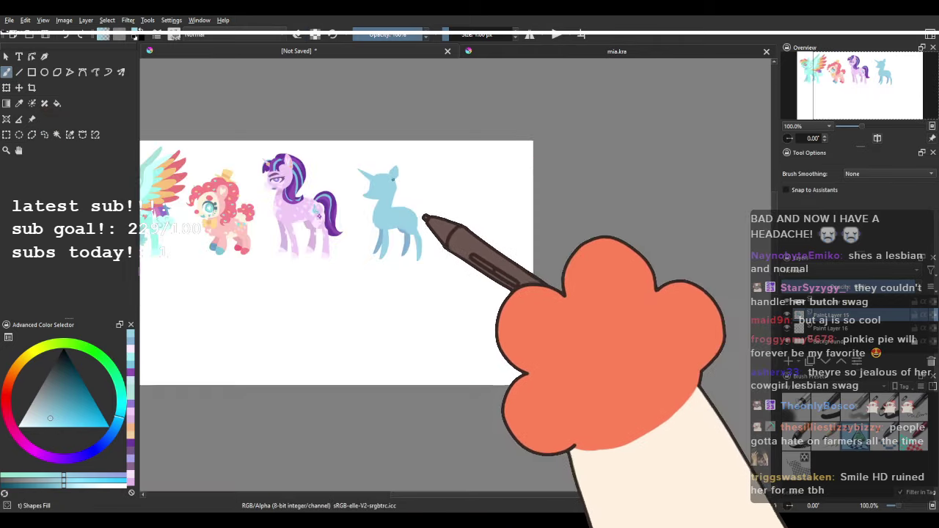
left_click_drag(423, 186, 450, 189)
scroll(450, 188, "up", 6)
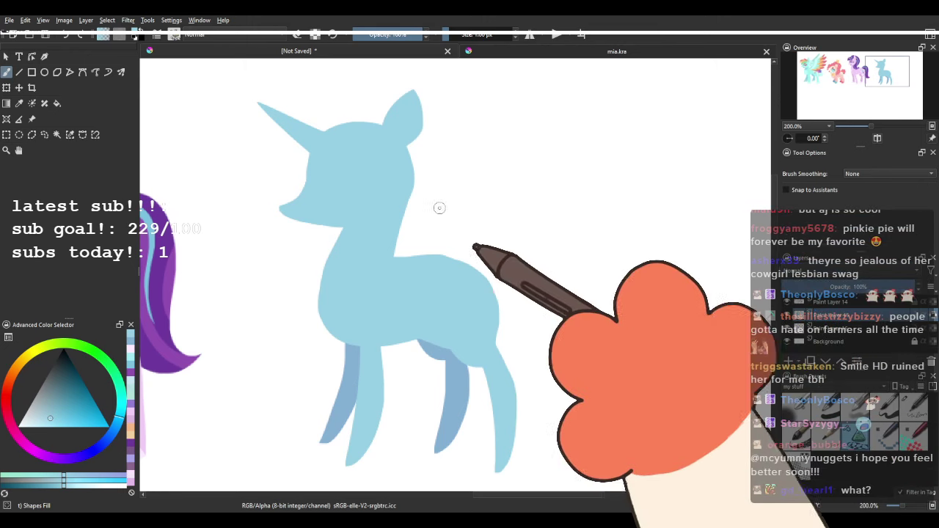
scroll(438, 207, "up", 1)
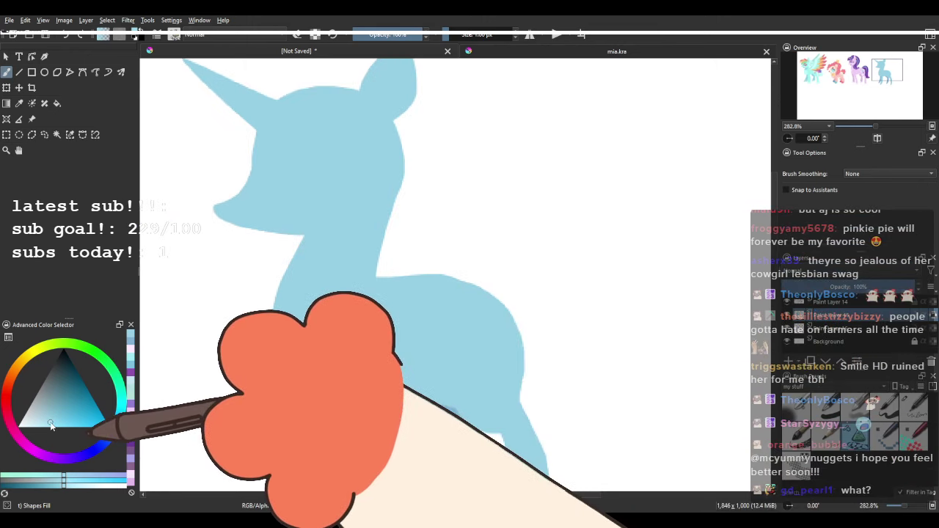
Paint a pale aqua band across the unicorn's neck between the head and chest, redoing the first stroke.
left_click(121, 407)
mouse_move(289, 247)
left_mouse_down()
mouse_move(397, 222)
mouse_move(317, 295)
mouse_move(235, 249)
left_mouse_up()
key("ctrl+z")
mouse_move(291, 241)
left_mouse_down()
mouse_move(391, 265)
mouse_move(251, 285)
mouse_move(241, 240)
left_mouse_up()
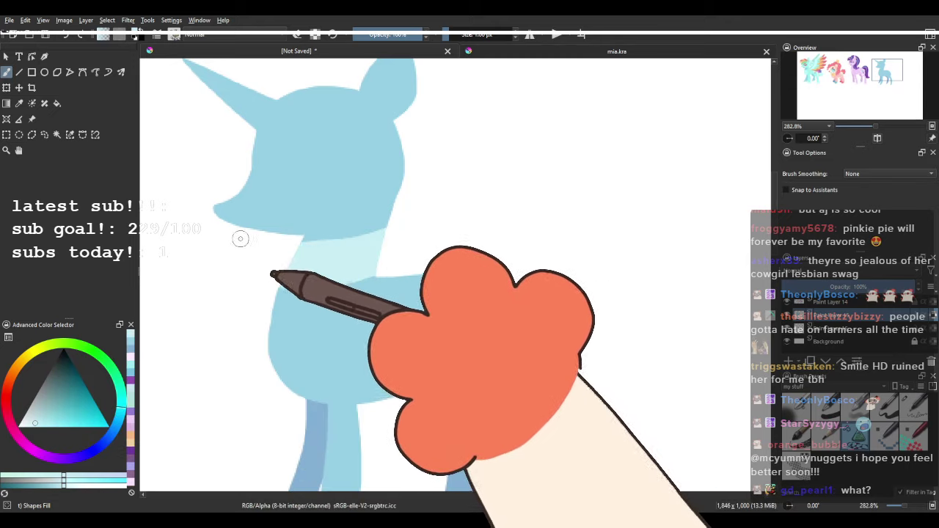
left_click_drag(348, 256, 382, 305)
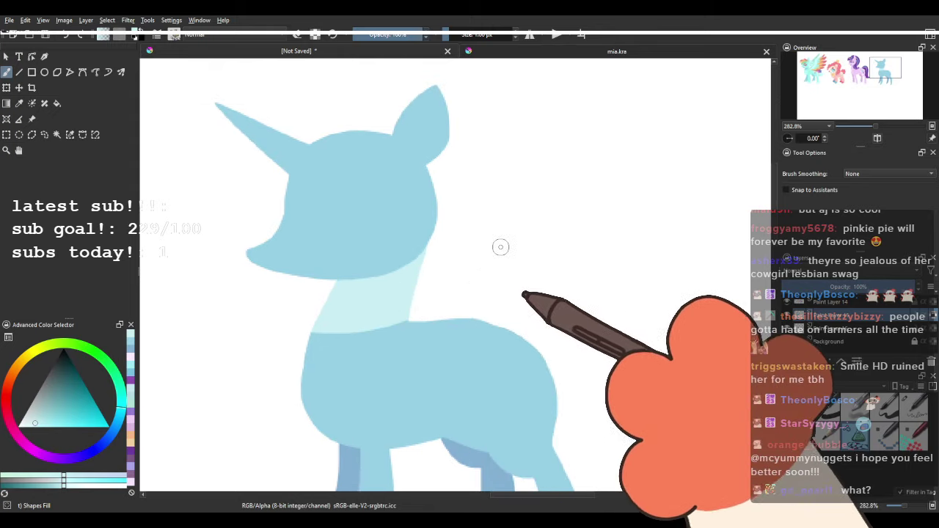
Paint a pale aqua sock on the unicorn's near front leg, redoing it so it reaches the tip of the foot.
left_click(877, 138)
left_click_drag(534, 242, 419, 140)
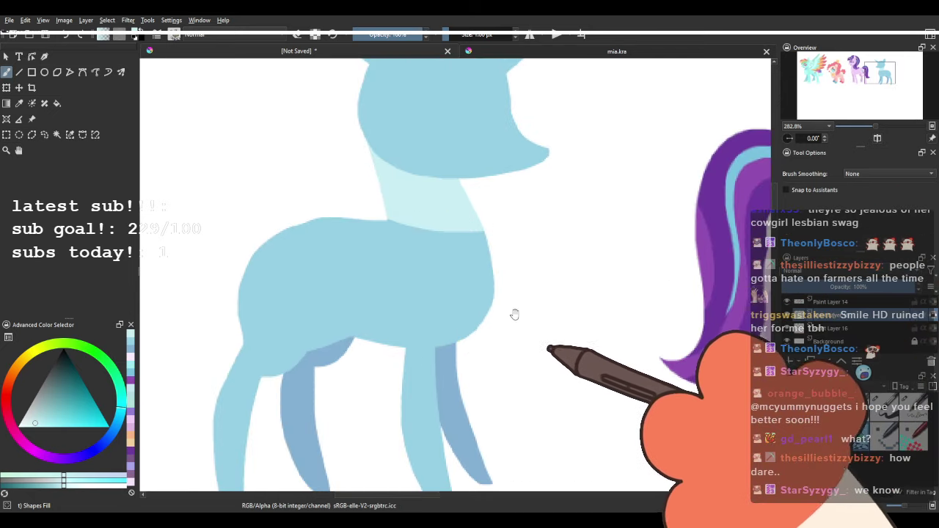
mouse_move(497, 275)
left_mouse_down()
mouse_move(397, 338)
mouse_move(376, 244)
mouse_move(381, 274)
mouse_move(416, 265)
left_mouse_up()
left_click_drag(378, 315, 439, 230)
left_click_drag(411, 363, 476, 382)
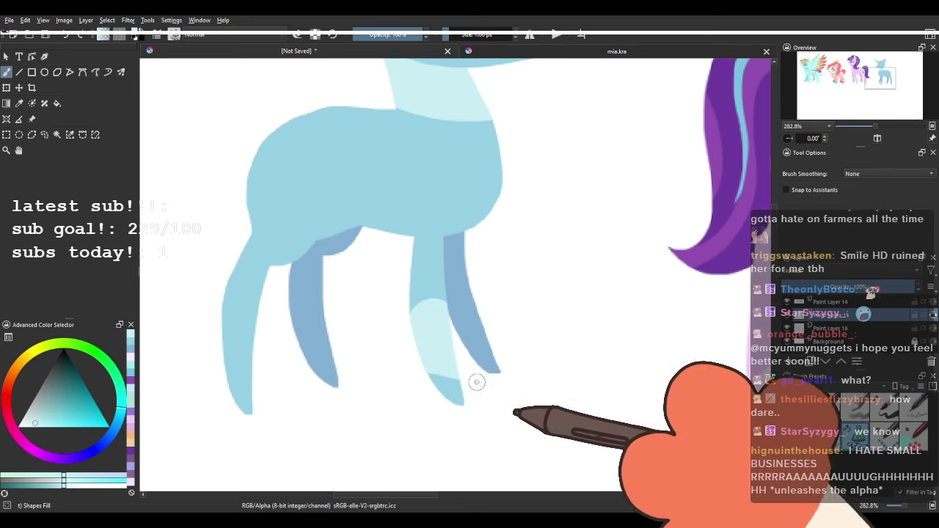
key("ctrl+z")
left_click_drag(413, 348, 446, 459)
Paint a slightly darker pale aqua sock on the unicorn's far front leg on Paint Layer 16.
left_click_drag(639, 301, 581, 334)
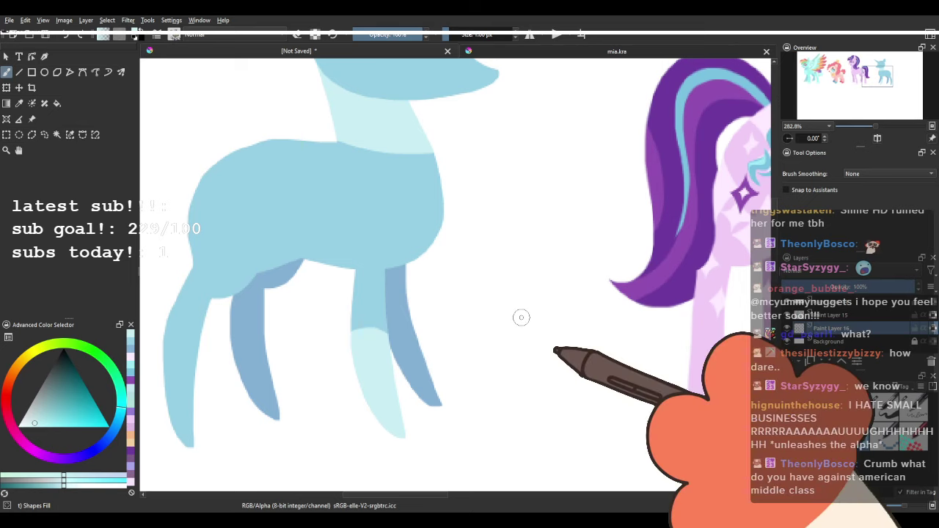
left_click(39, 417)
mouse_move(381, 352)
left_mouse_down()
mouse_move(427, 315)
mouse_move(348, 371)
mouse_move(399, 356)
left_mouse_up()
key("ctrl+z")
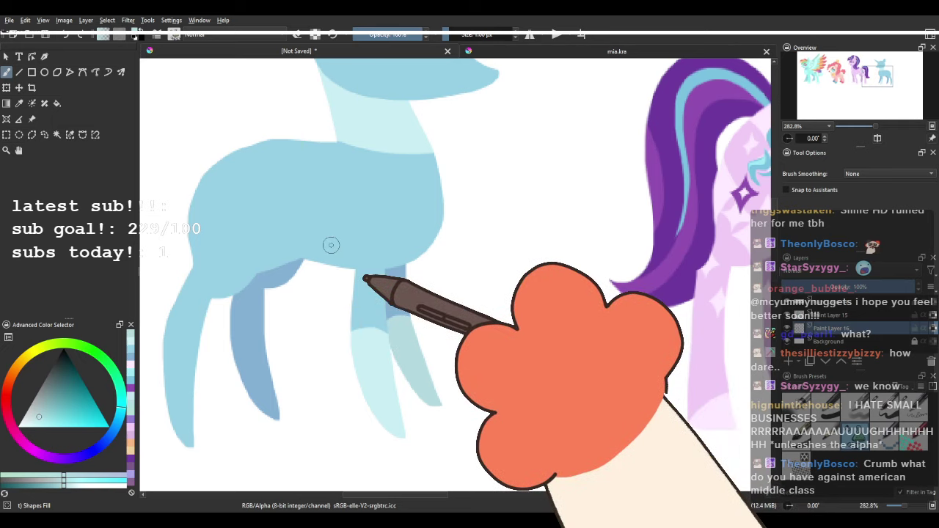
scroll(350, 257, "down", 4)
scroll(365, 159, "up", 2)
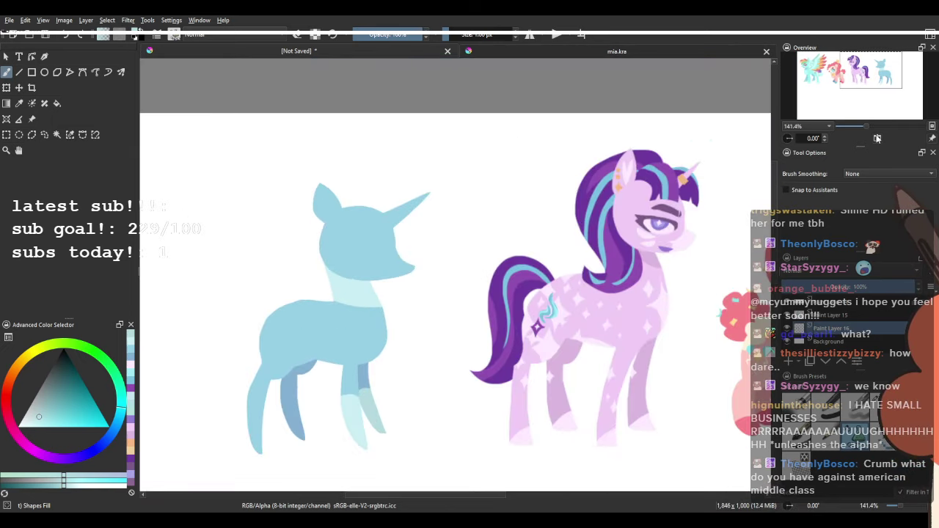
Paint the unicorn's near front hoof in dark grey-teal on Paint Layer 15.
key("m")
key("plus")
key("plus")
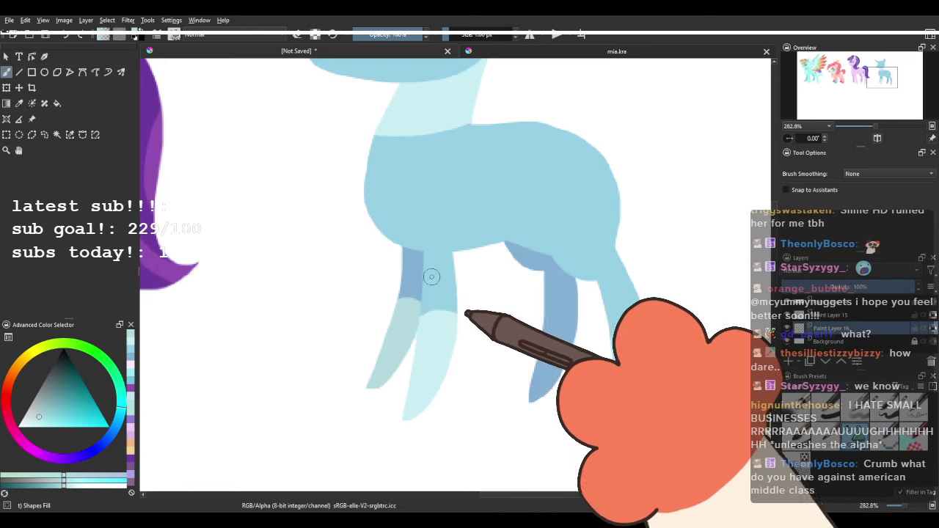
left_click(445, 237, "ctrl")
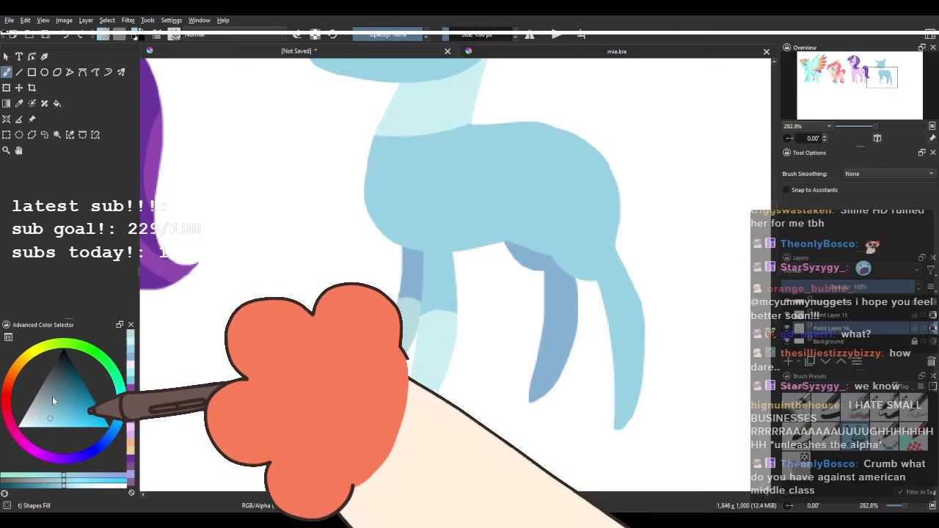
left_click(54, 391)
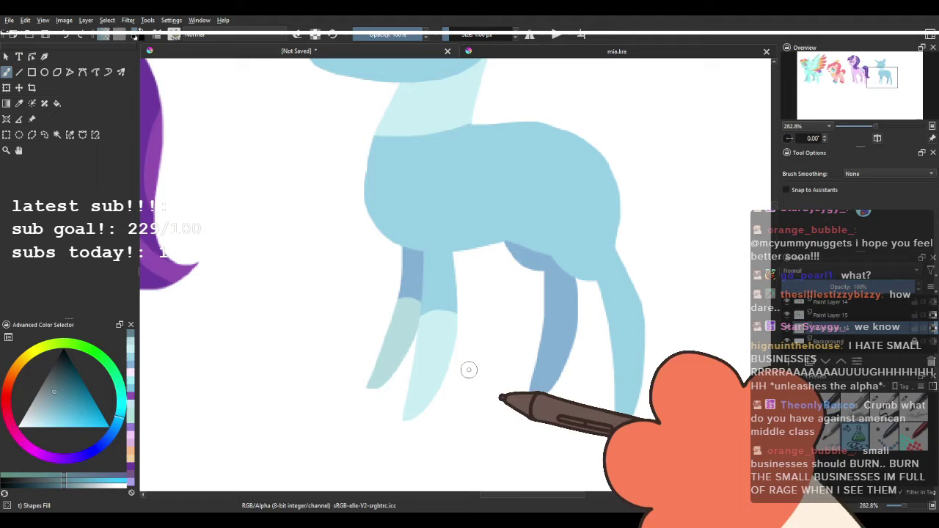
left_click(833, 315)
left_click_drag(403, 377, 365, 486)
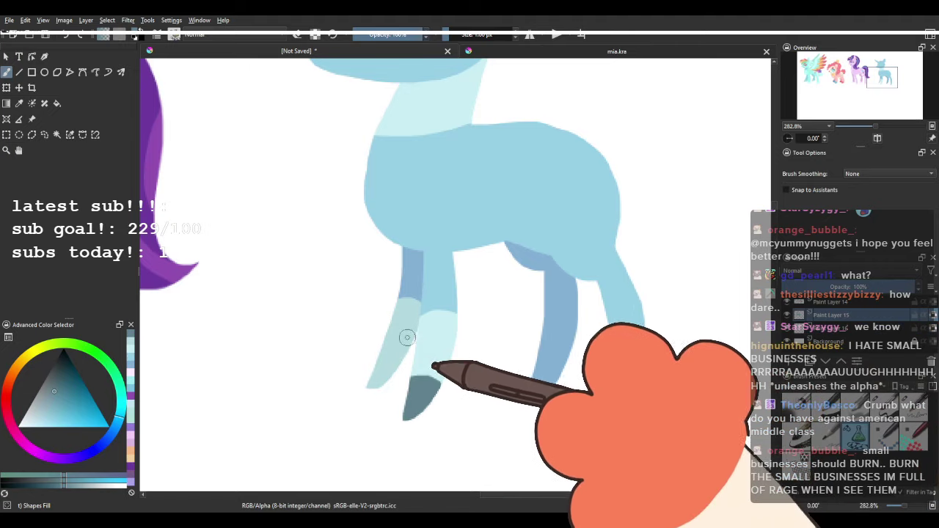
Paint the unicorn's far front hoof in a darker grey-teal on Paint Layer 16.
left_click(857, 328)
left_click_drag(449, 316, 360, 308)
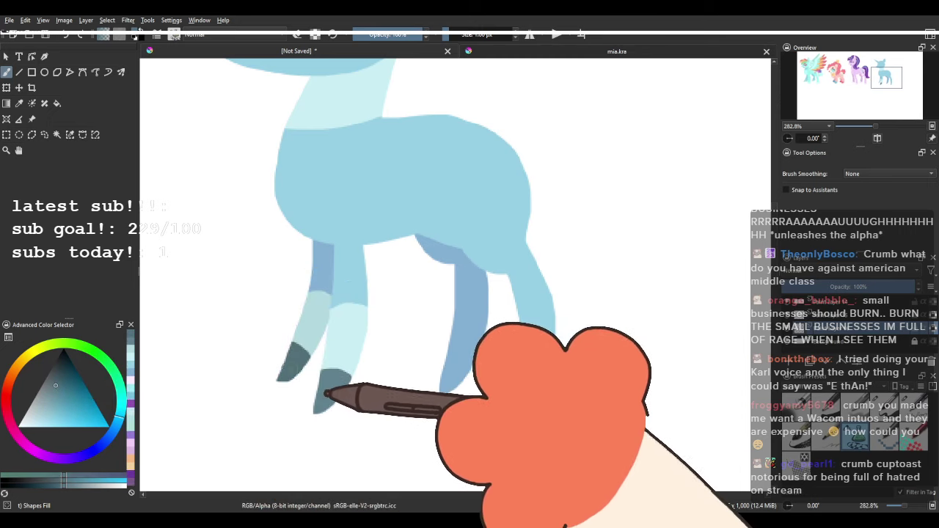
mouse_move(279, 358)
left_mouse_down()
mouse_move(303, 343)
mouse_move(295, 383)
left_mouse_up()
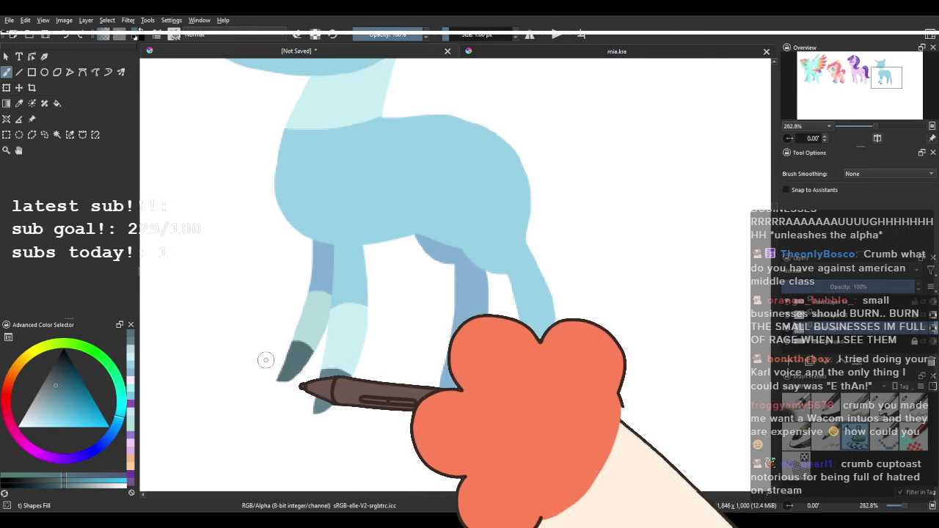
scroll(269, 351, "up", 2)
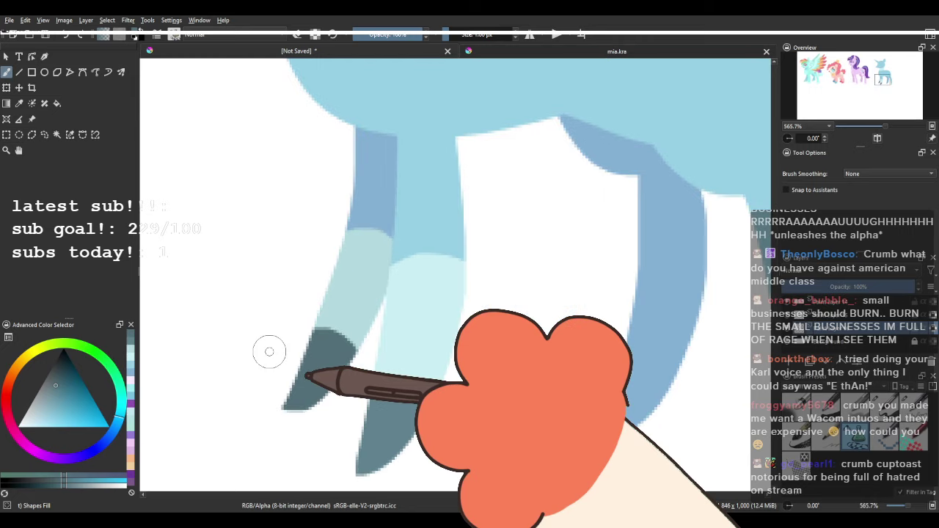
scroll(270, 352, "down", 2)
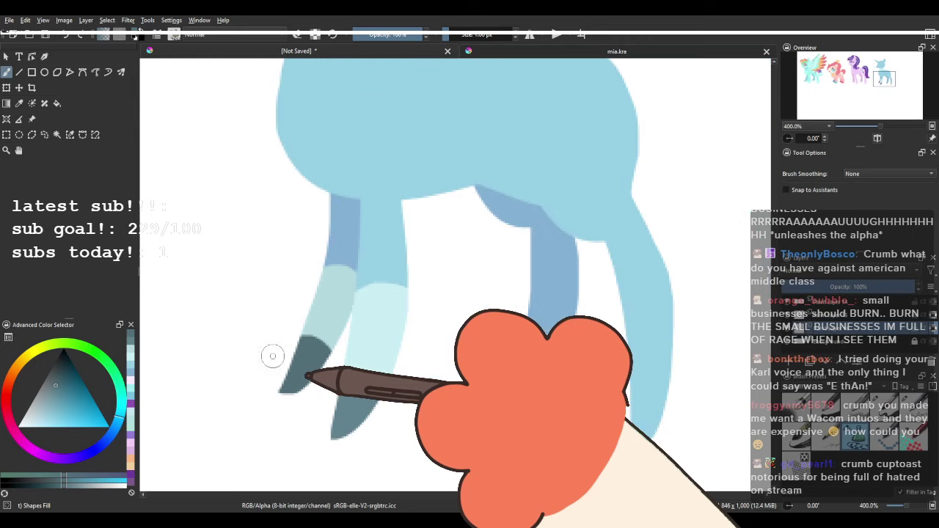
Dot small spots on the far front hoof in the far sock's pale aqua.
scroll(279, 363, "up", 2)
left_click(352, 292, "ctrl")
scroll(331, 321, "up", 1)
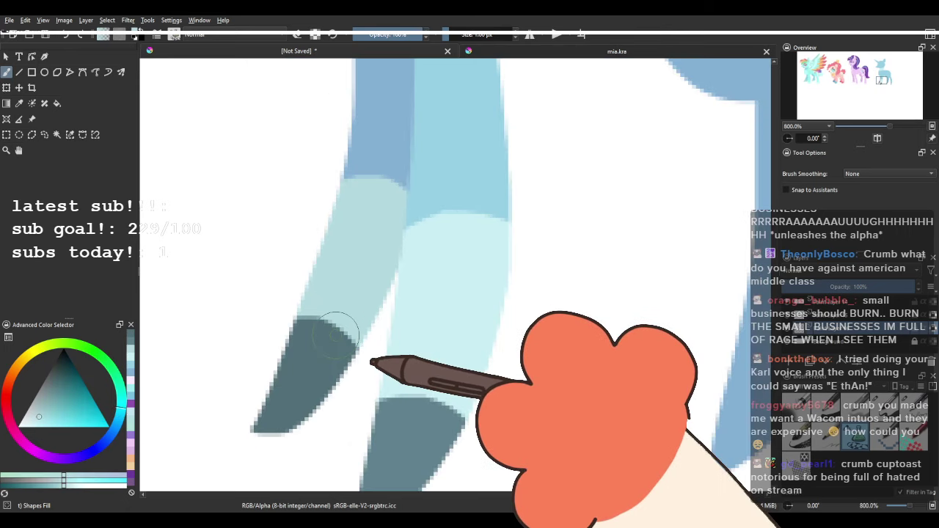
key("ctrl+z")
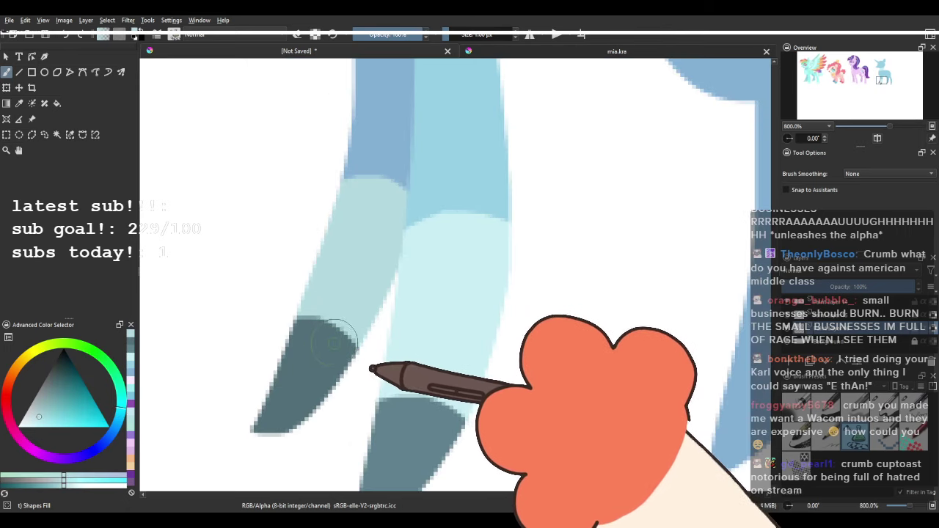
left_click(331, 350)
left_click(313, 376)
scroll(419, 241, "down", 4)
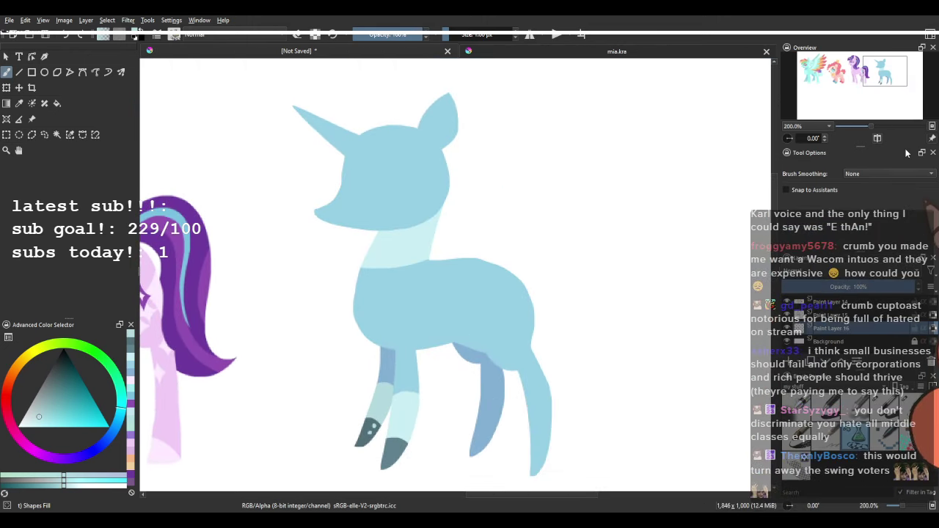
Paint a narrow, half-closed pale aqua eye shape on the unicorn's face on Paint Layer 14.
left_click(876, 139)
left_click(876, 139)
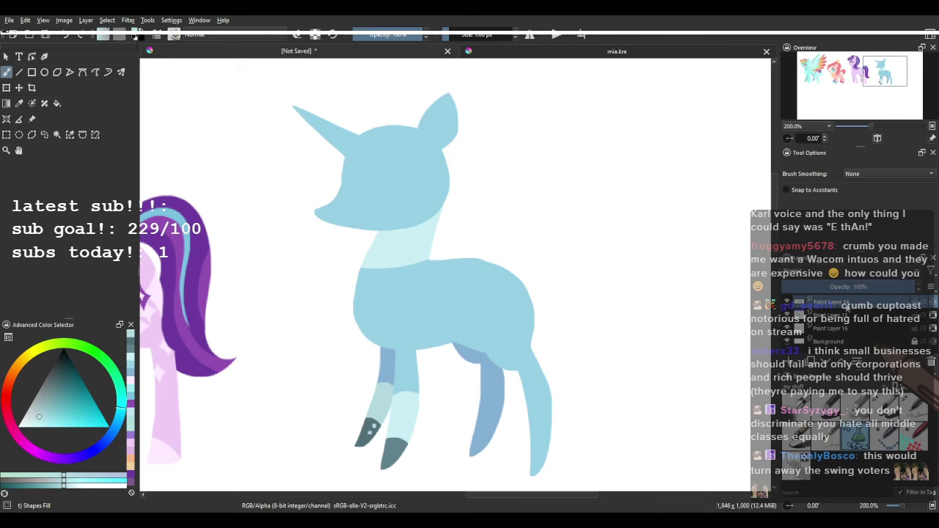
scroll(562, 296, "down", 3)
left_click_drag(562, 295, 526, 300)
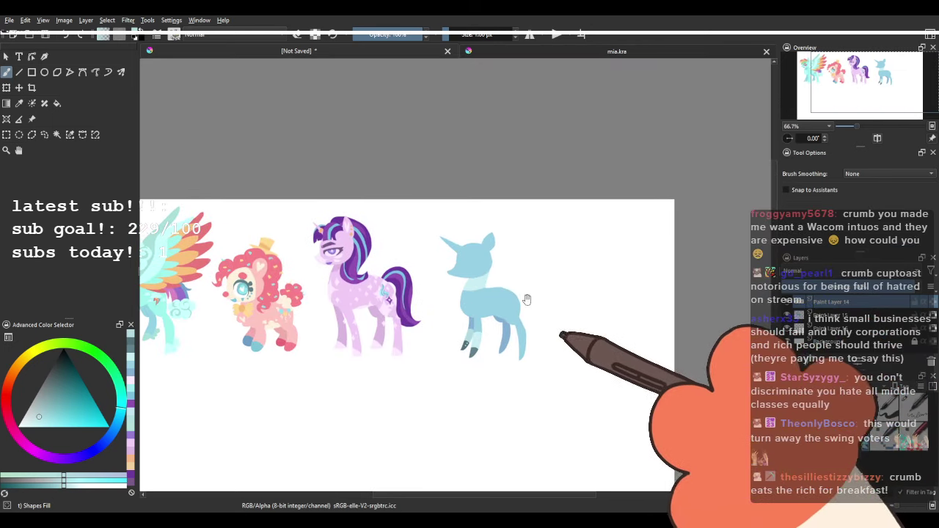
scroll(526, 300, "up", 2)
scroll(518, 288, "up", 3)
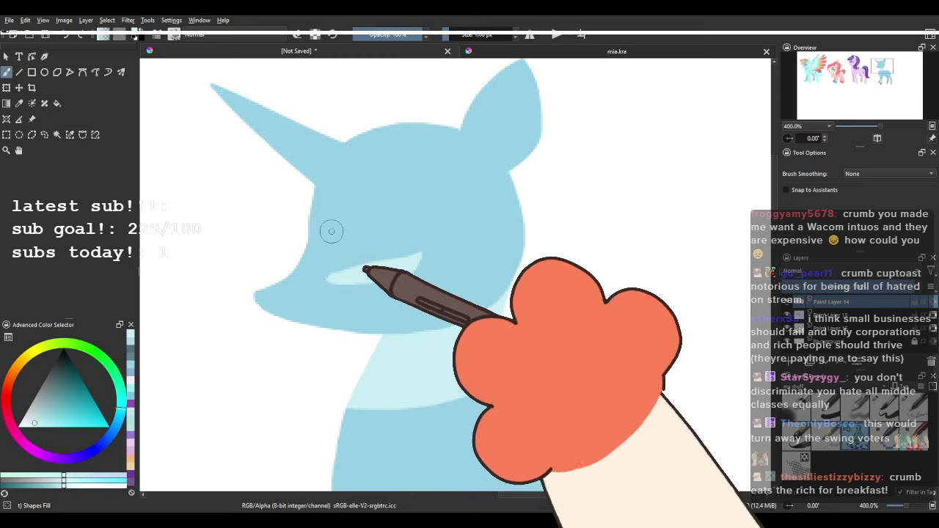
mouse_move(332, 269)
left_mouse_down()
mouse_move(388, 252)
mouse_move(426, 264)
left_mouse_up()
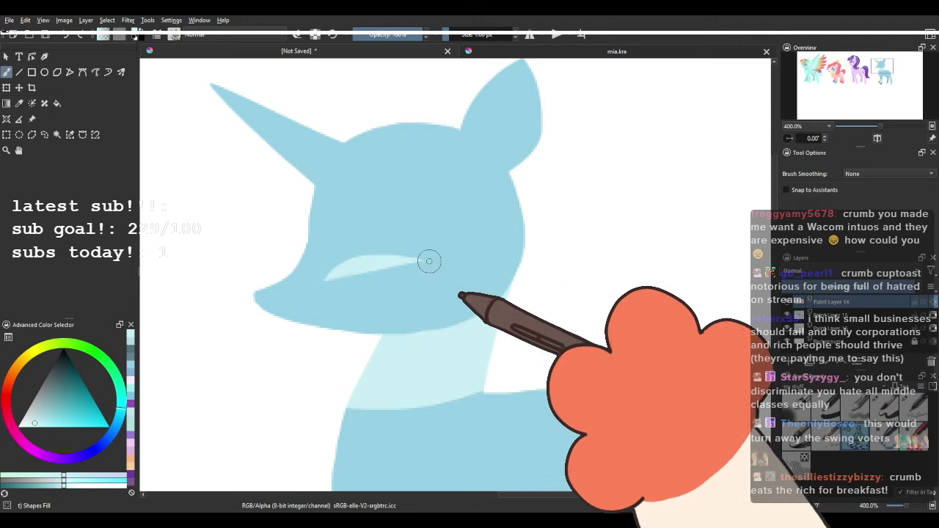
mouse_move(332, 283)
left_mouse_down()
mouse_move(321, 286)
mouse_move(339, 273)
left_mouse_up()
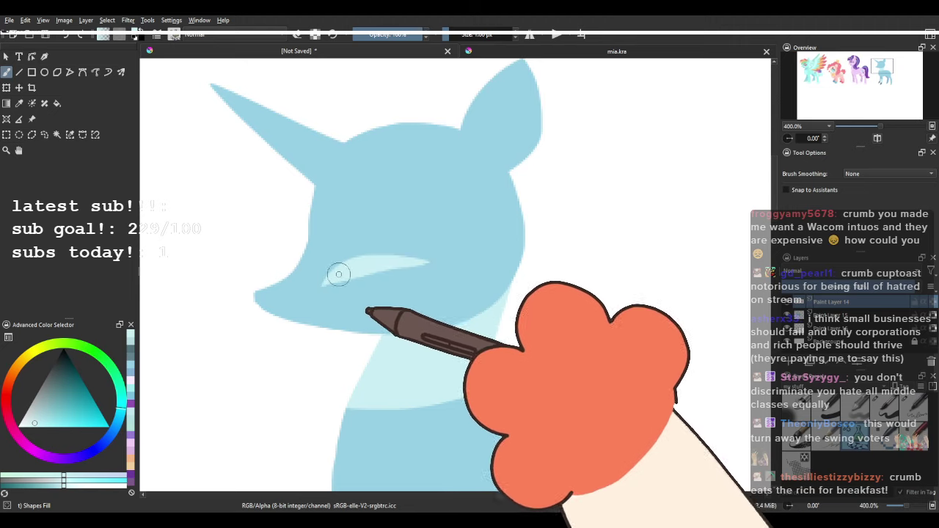
left_click_drag(344, 198, 322, 207)
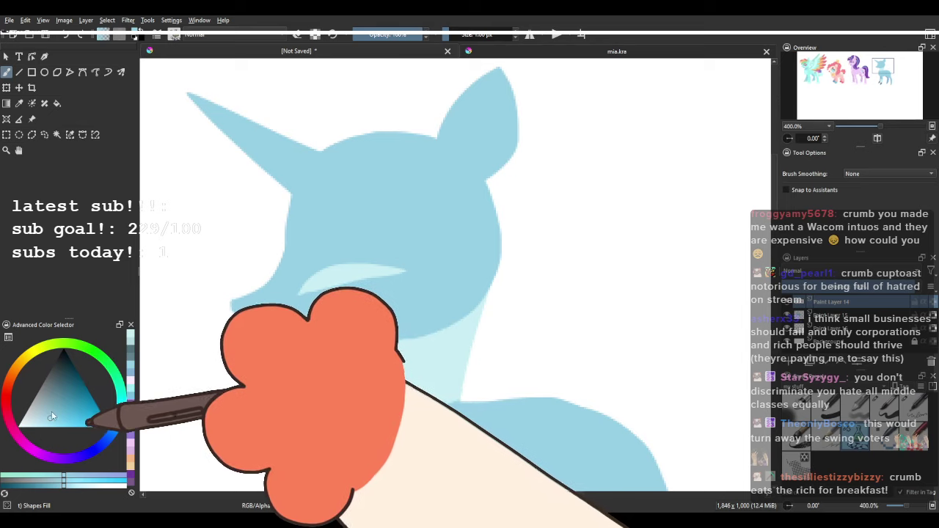
Paint a curved upper eyelid in muted slate blue along the eye on a new layer, redoing the strokes.
left_click(109, 435)
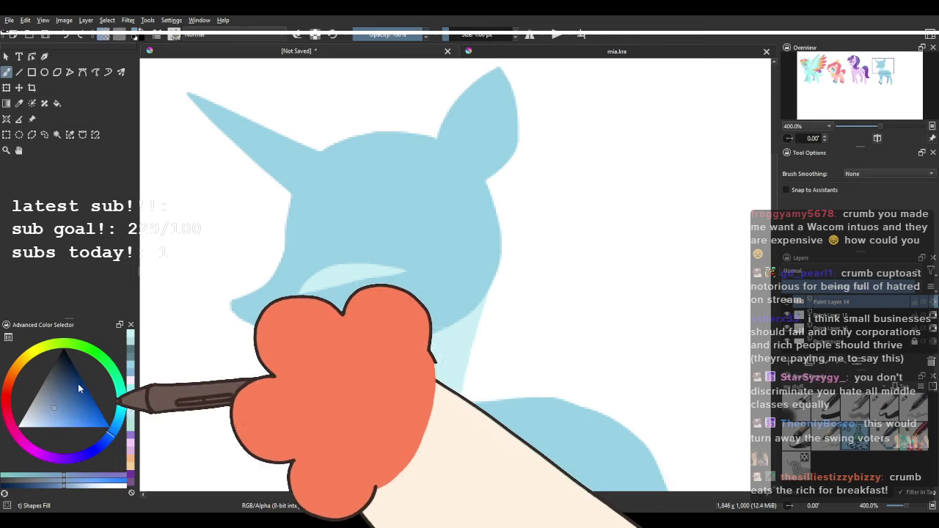
left_click(57, 399)
left_click_drag(330, 272, 404, 272)
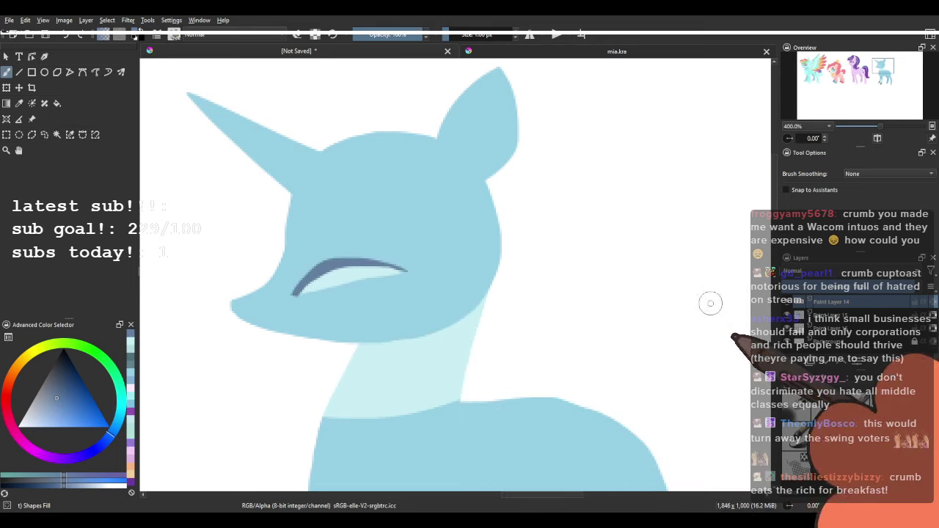
key("ctrl+z")
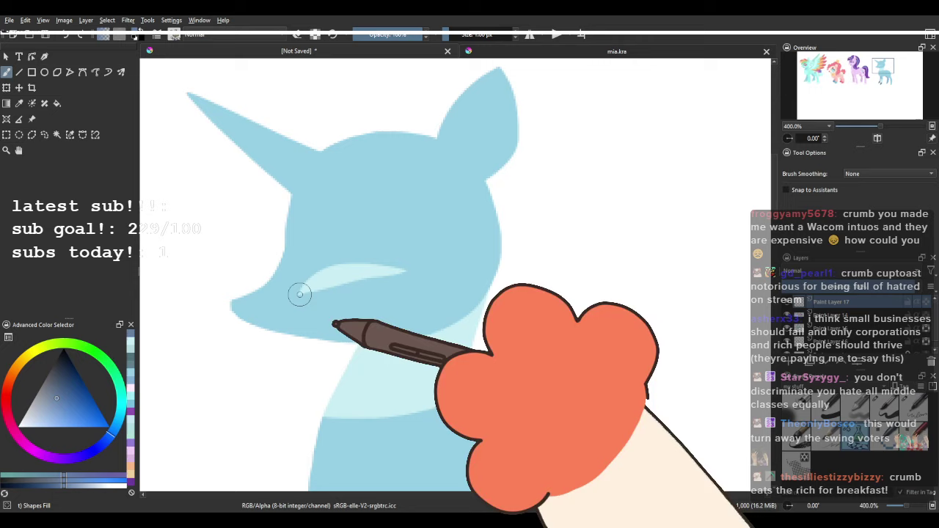
key("ctrl+z")
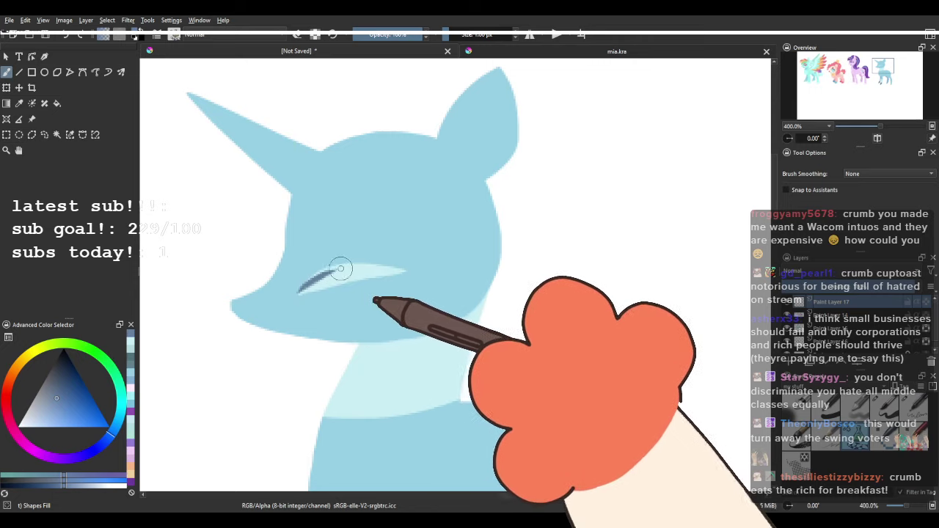
key("ctrl+z")
mouse_move(299, 294)
left_mouse_down()
mouse_move(349, 266)
mouse_move(409, 273)
mouse_move(364, 254)
mouse_move(336, 256)
mouse_move(300, 290)
mouse_move(310, 269)
left_mouse_up()
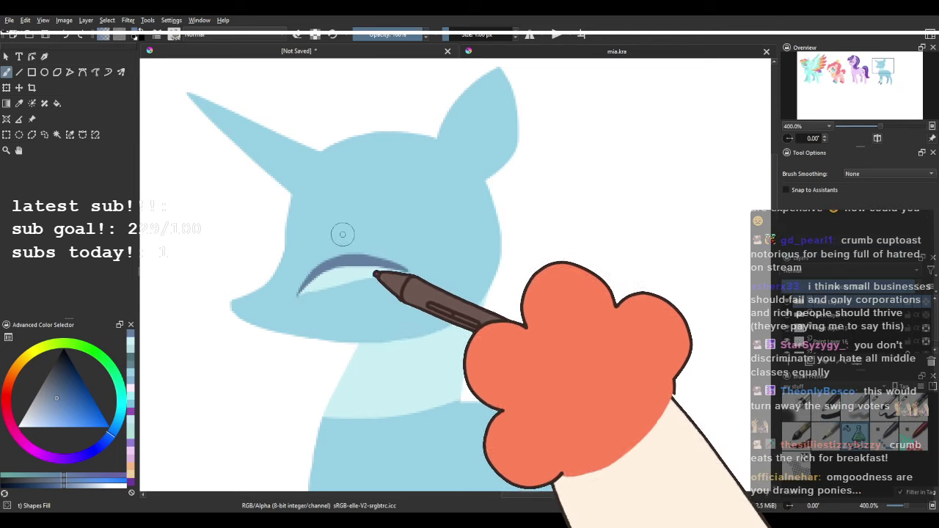
Add two slate blue lash tufts below the outer corner of the unicorn's eye.
left_click_drag(352, 189, 366, 221)
mouse_move(400, 290)
left_mouse_down()
mouse_move(411, 273)
mouse_move(422, 288)
left_mouse_up()
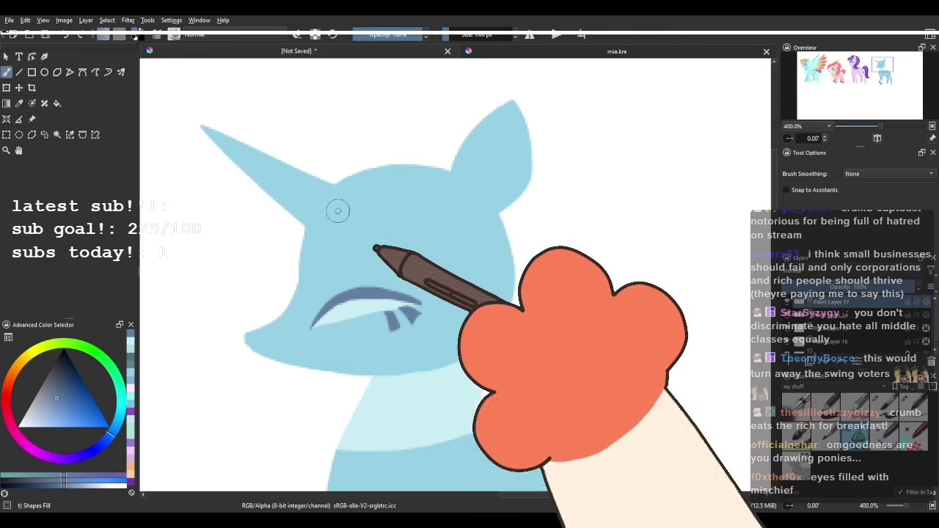
left_click_drag(348, 288, 381, 266)
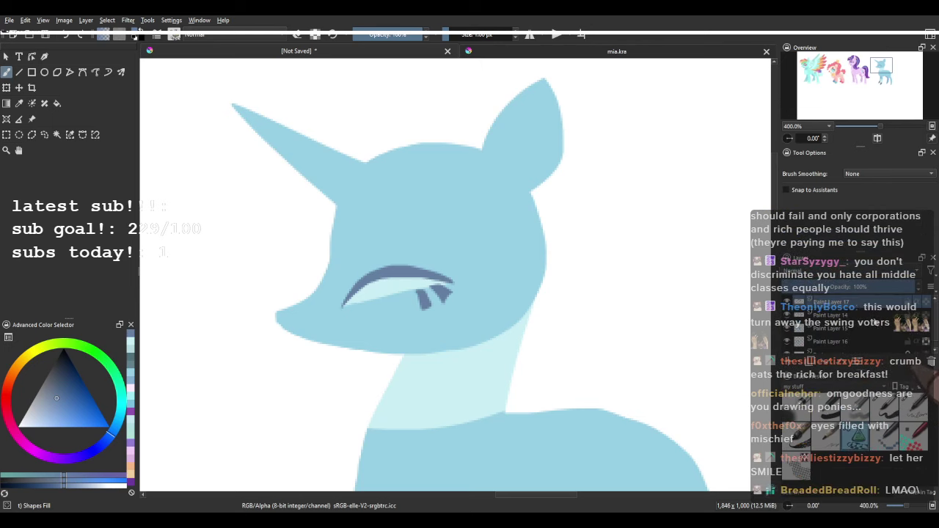
Paint a muted purple iris inside the unicorn's eye on Paint Layer 14, redoing the first stroke.
left_click_drag(341, 307, 283, 313)
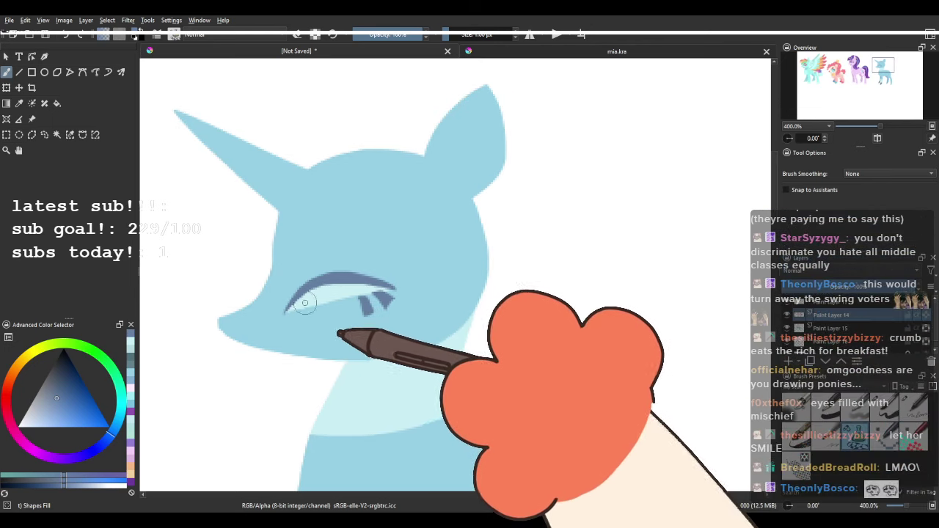
left_click(331, 293, "ctrl")
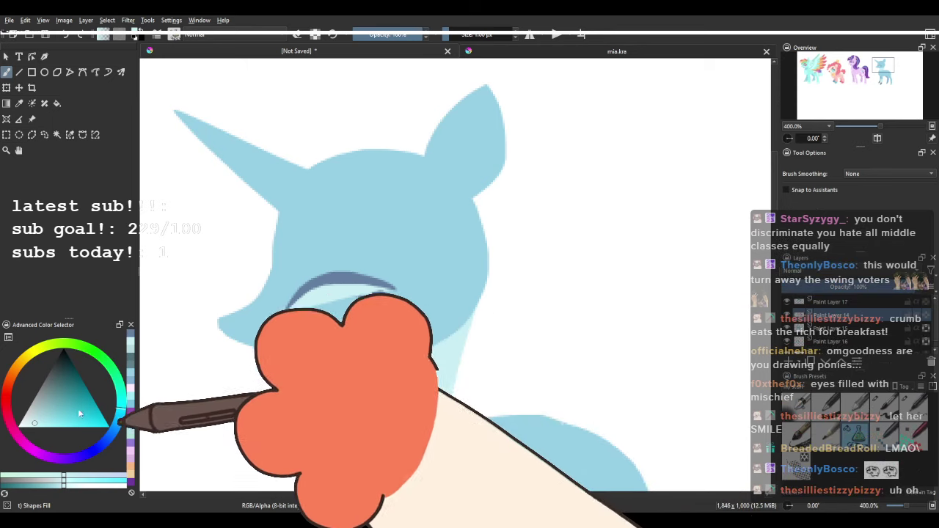
left_click_drag(79, 410, 57, 401)
mouse_move(105, 442)
left_mouse_down()
mouse_move(123, 388)
mouse_move(49, 456)
left_mouse_up()
left_click_drag(58, 413, 48, 410)
mouse_move(297, 295)
left_mouse_down()
mouse_move(332, 303)
mouse_move(335, 289)
left_mouse_up()
key("ctrl+z")
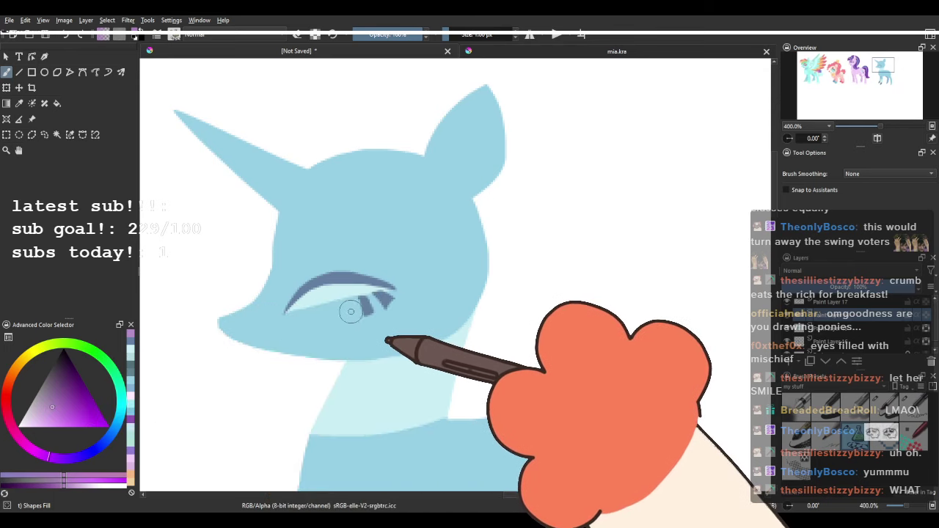
left_click_drag(309, 293, 345, 279)
left_click_drag(301, 294, 327, 295)
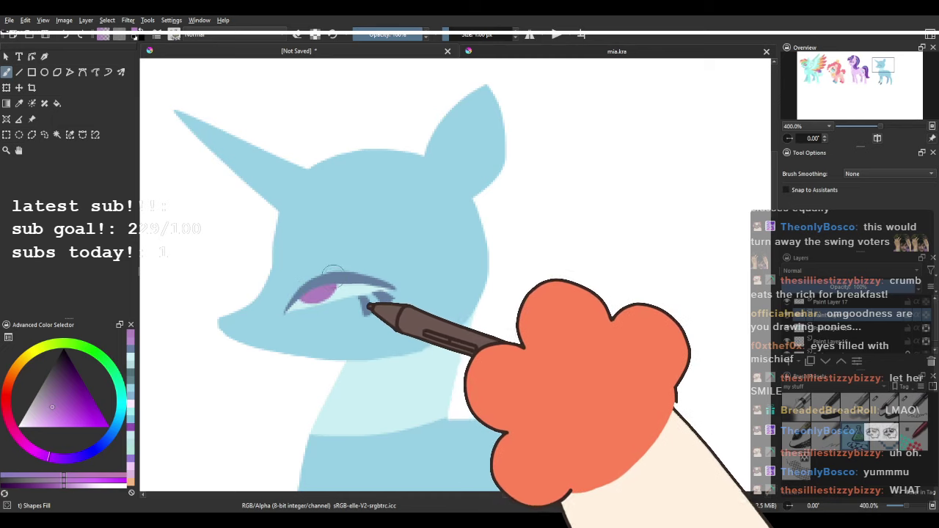
Paint a pale aqua muzzle patch over the unicorn's snout on Paint Layer 14, using the colour sampled from the neck.
left_click_drag(342, 330, 394, 265)
scroll(351, 298, "down", 2)
scroll(412, 267, "up", 3)
left_click(788, 315)
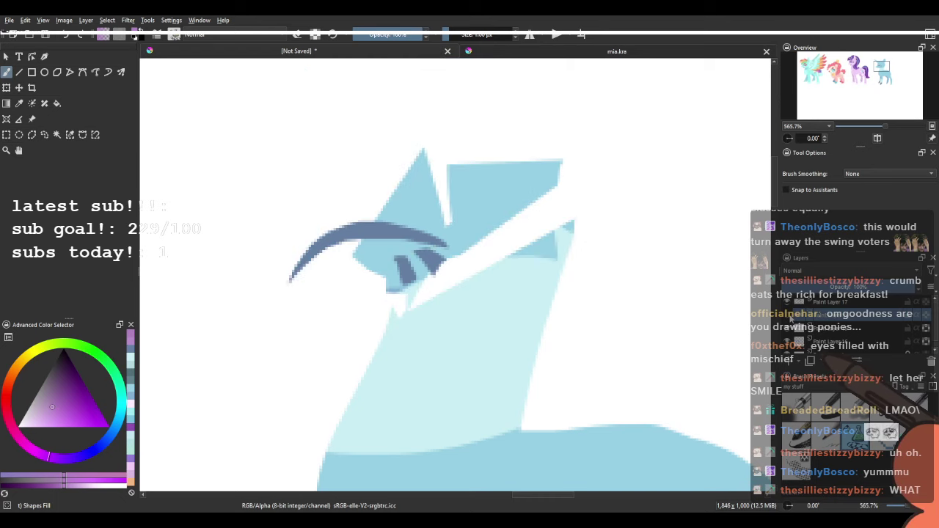
left_click(788, 316)
left_click(926, 316)
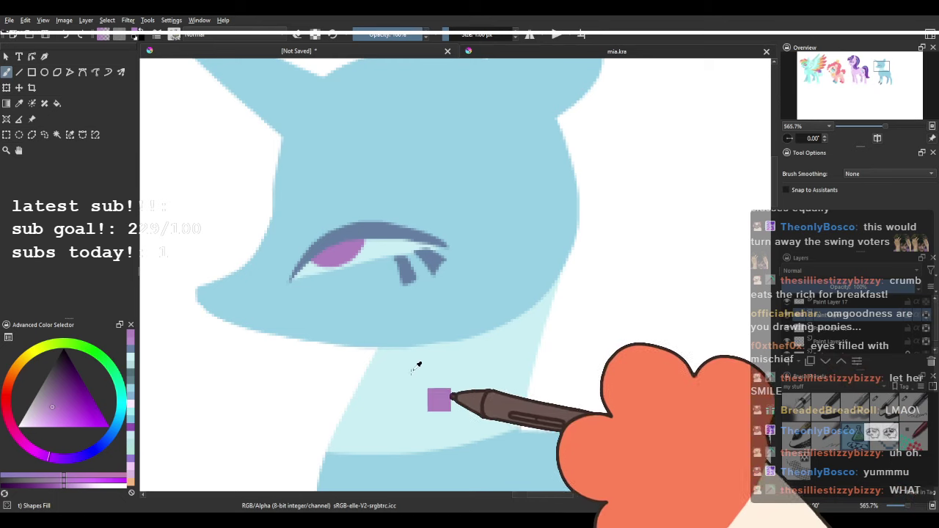
left_click(411, 377, "ctrl")
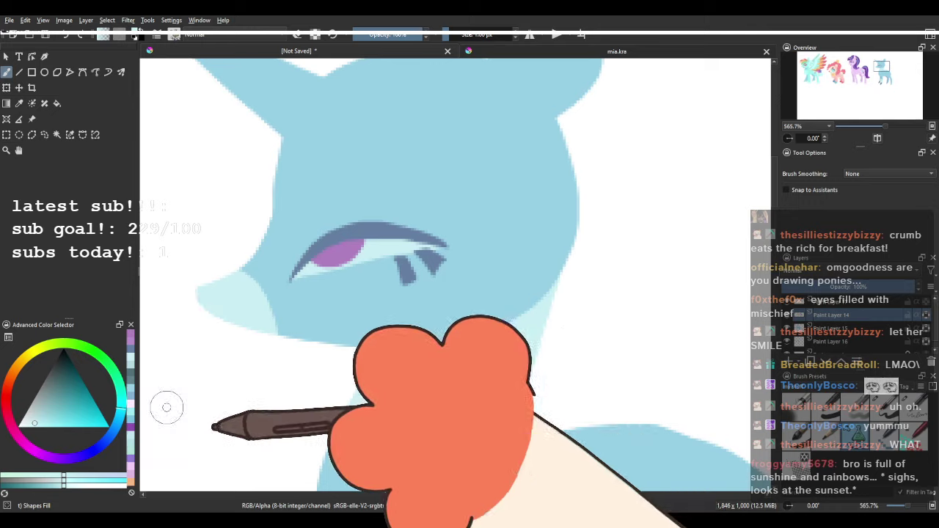
mouse_move(243, 254)
left_mouse_down()
mouse_move(290, 306)
mouse_move(217, 394)
left_mouse_up()
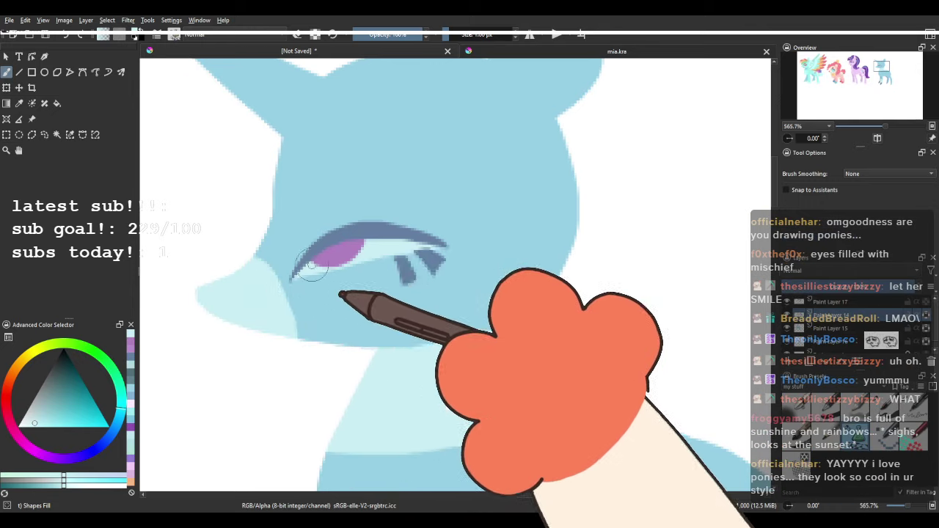
scroll(342, 269, "down", 4)
scroll(355, 271, "up", 3)
scroll(299, 273, "up", 1)
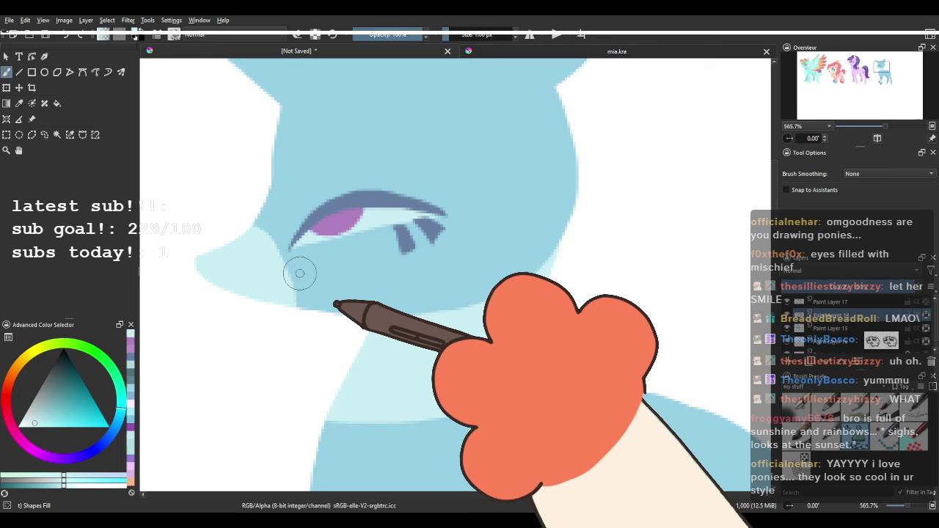
Try a thin, upturned muted purple smile along the unicorn's jaw, checking the face in a mirrored view.
scroll(305, 267, "down", 1)
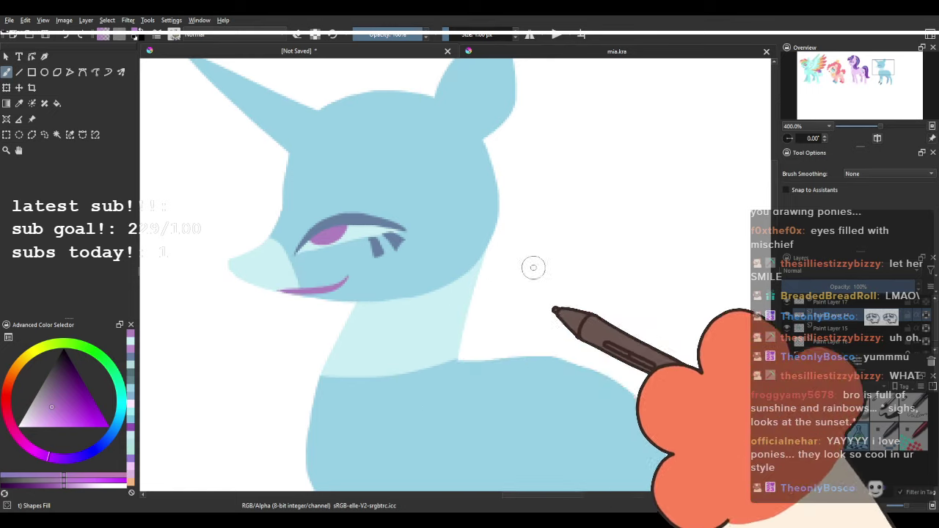
left_click(878, 140)
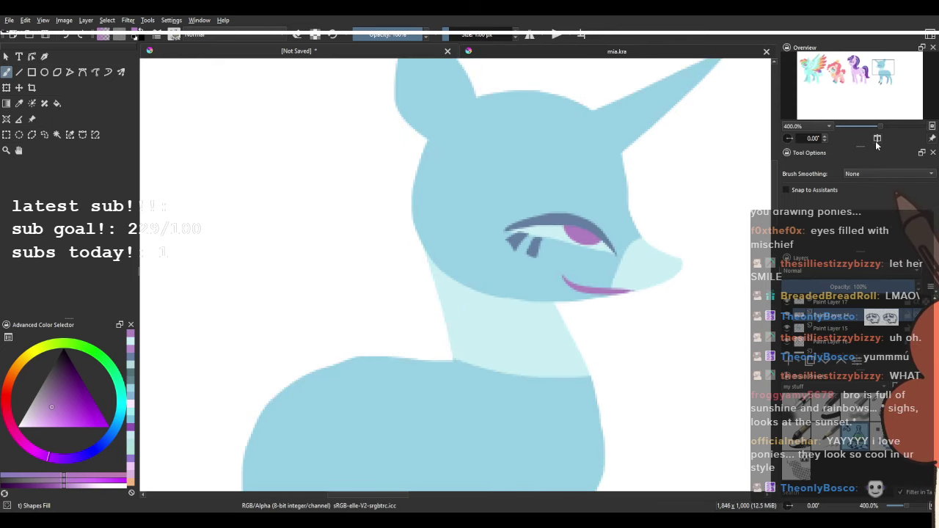
left_click(877, 139)
mouse_move(358, 264)
left_mouse_down()
mouse_move(339, 284)
mouse_move(300, 275)
left_mouse_up()
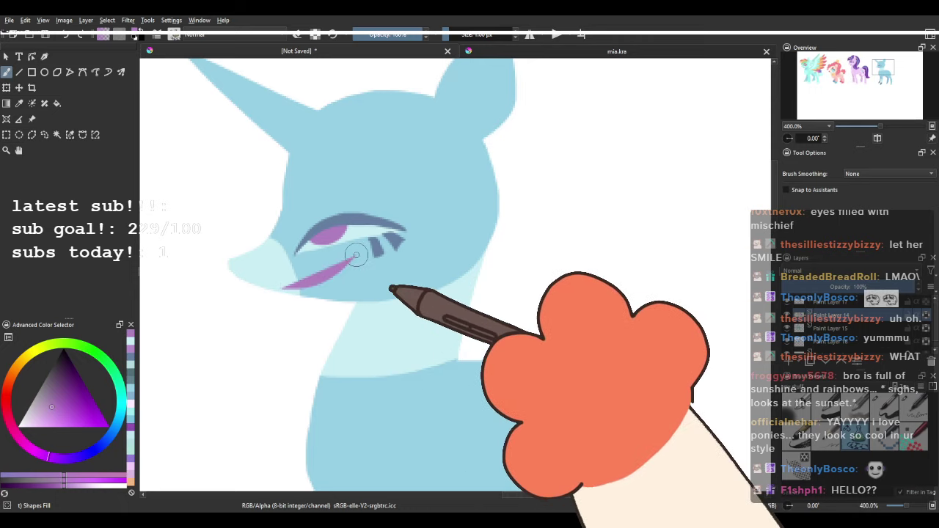
Paint an open, wedge-shaped smile in muted purple below the unicorn's eye, working in the mirrored view and restoring it.
left_click(878, 140)
left_click_drag(663, 225, 446, 275)
key("ctrl+z")
mouse_move(339, 330)
left_mouse_down()
mouse_move(409, 337)
mouse_move(336, 323)
mouse_move(409, 337)
mouse_move(336, 326)
mouse_move(395, 330)
left_mouse_up()
key("ctrl+z")
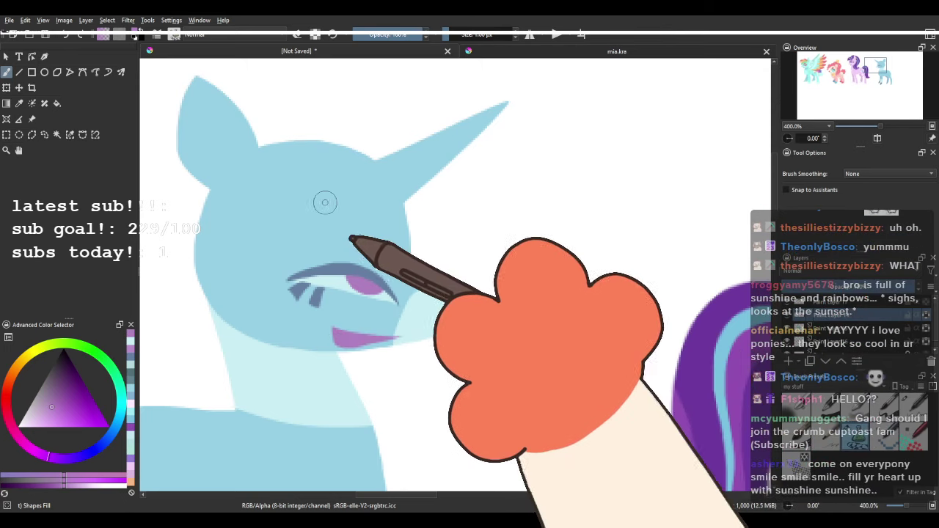
scroll(321, 201, "down", 3, "ctrl")
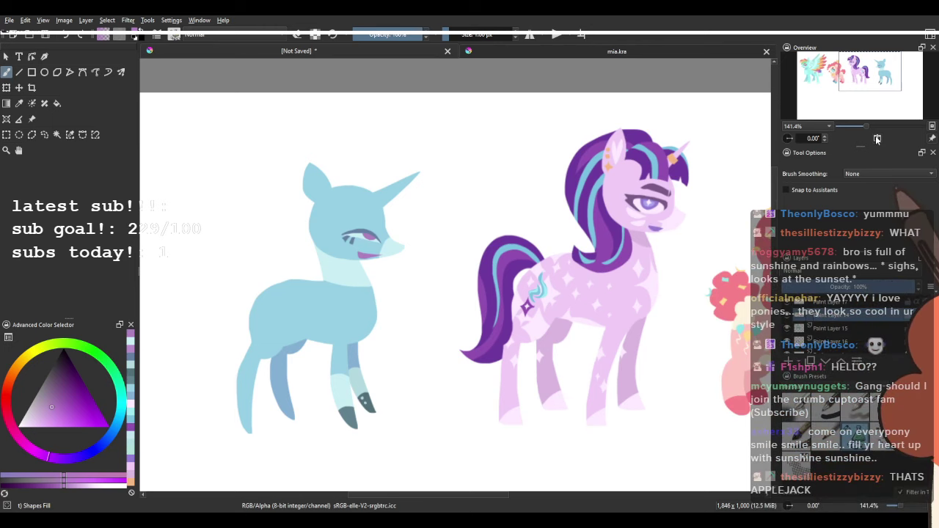
left_click(877, 139)
left_click_drag(568, 230, 538, 239)
Compare the unicorn's face with Paint Layer 14 hidden and shown.
scroll(539, 239, "up", 4)
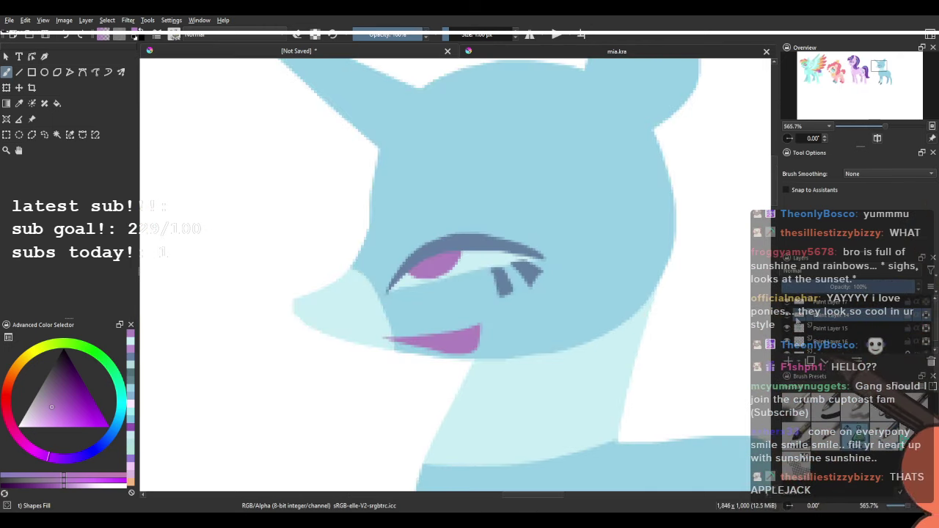
left_click(787, 316)
left_click(787, 315)
left_click_drag(734, 295, 688, 312)
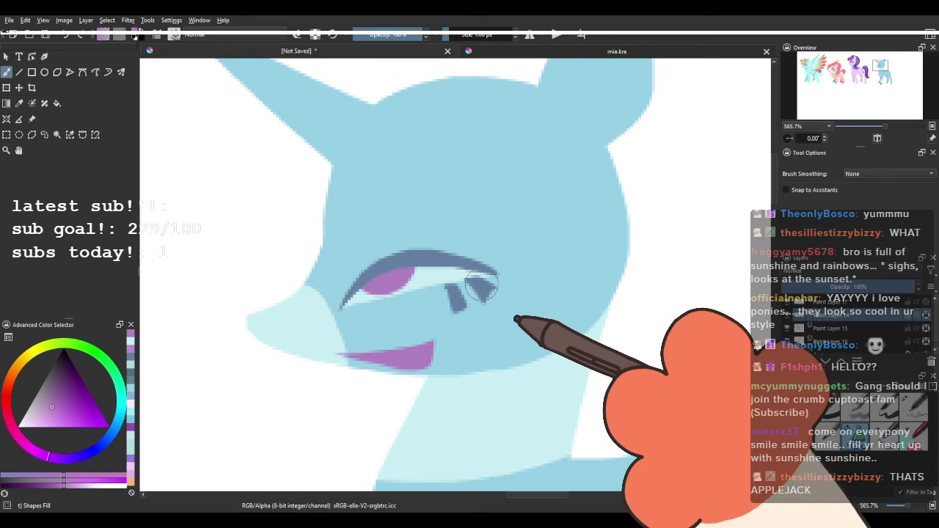
scroll(462, 283, "down", 2)
scroll(536, 303, "up", 1)
left_click(787, 315)
left_click(787, 315)
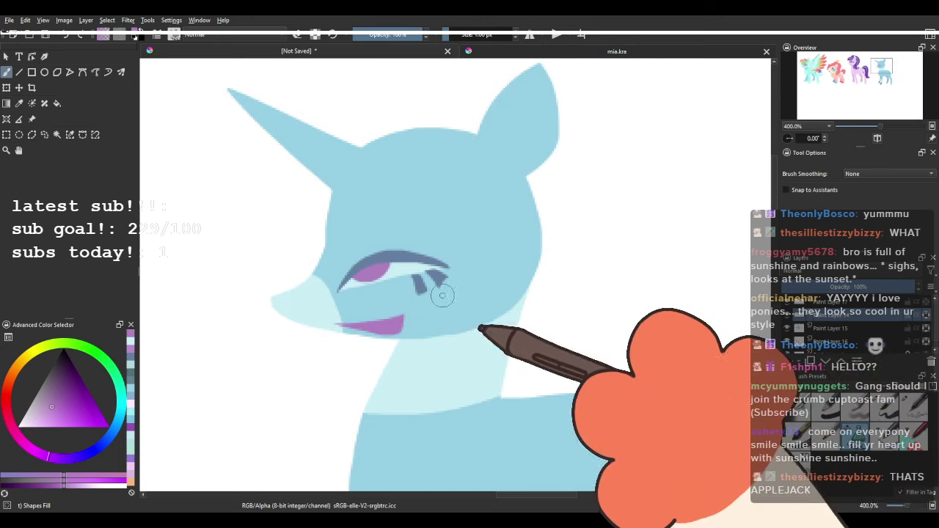
Paint a pale pink four-pointed star highlight inside the unicorn's purple iris.
scroll(443, 295, "up", 3, "ctrl")
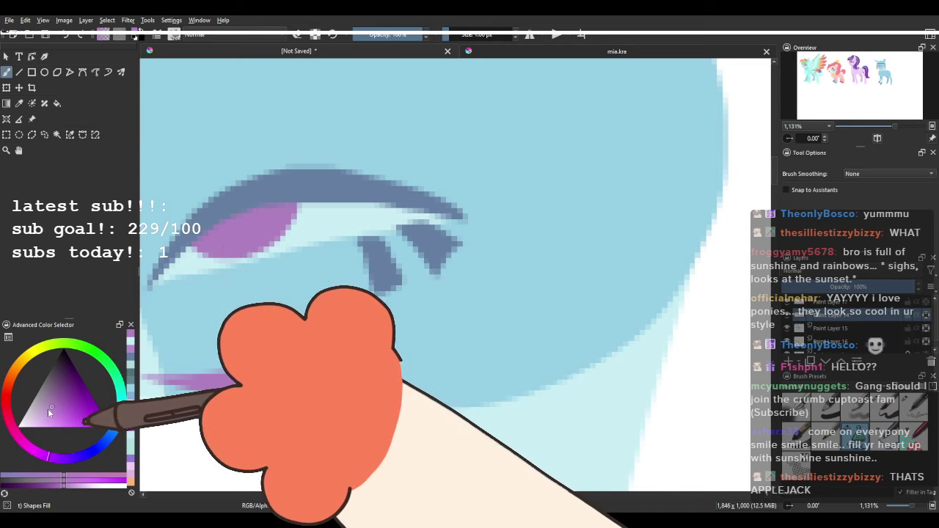
left_click(33, 423)
mouse_move(286, 239)
left_mouse_down()
mouse_move(360, 259)
mouse_move(321, 267)
mouse_move(347, 241)
mouse_move(324, 235)
mouse_move(292, 248)
left_mouse_up()
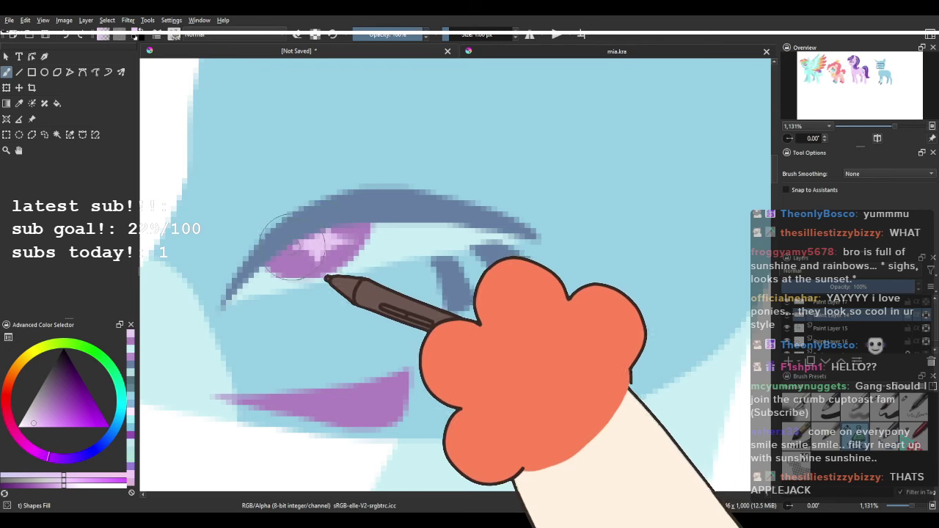
scroll(293, 246, "down", 6, "ctrl")
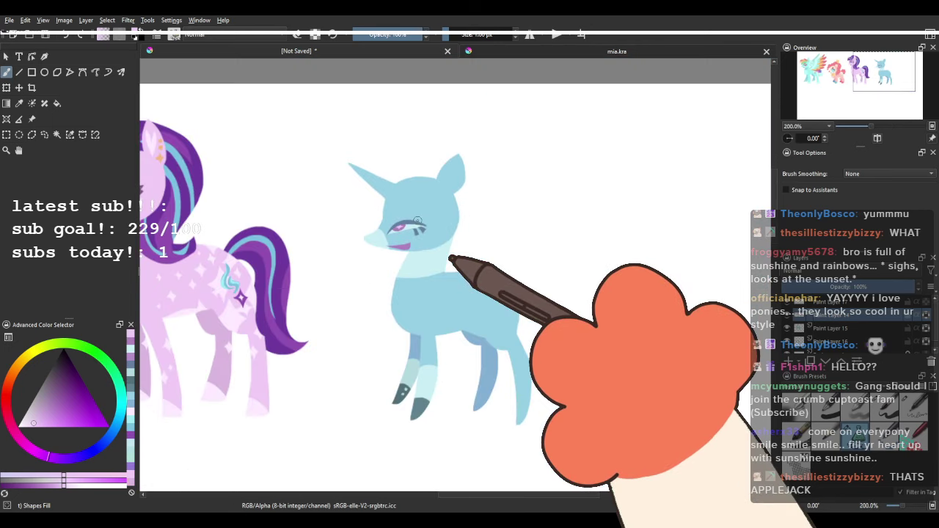
scroll(423, 224, "down", 1)
left_click_drag(476, 286, 461, 270)
scroll(451, 266, "up", 1)
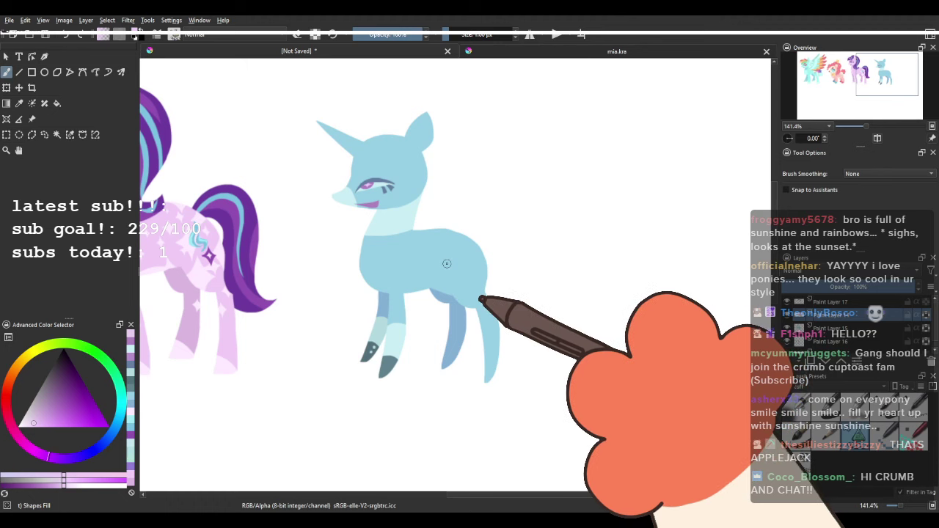
Paint a slate teal saddle marking across the unicorn's back on Paint Layer 15, replacing the pale aqua attempt with the sampled hoof colour.
scroll(446, 263, "up", 2, "ctrl")
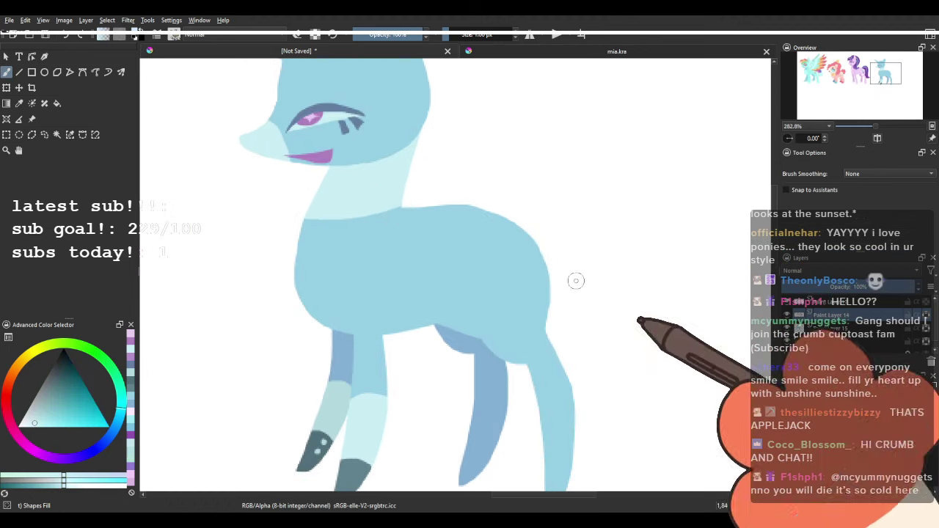
left_click_drag(474, 279, 448, 289)
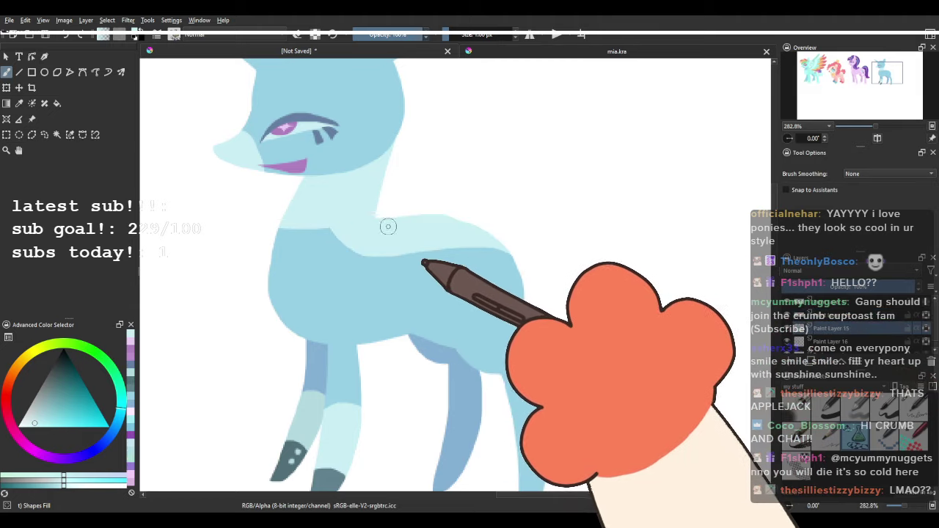
left_click(332, 482, "ctrl")
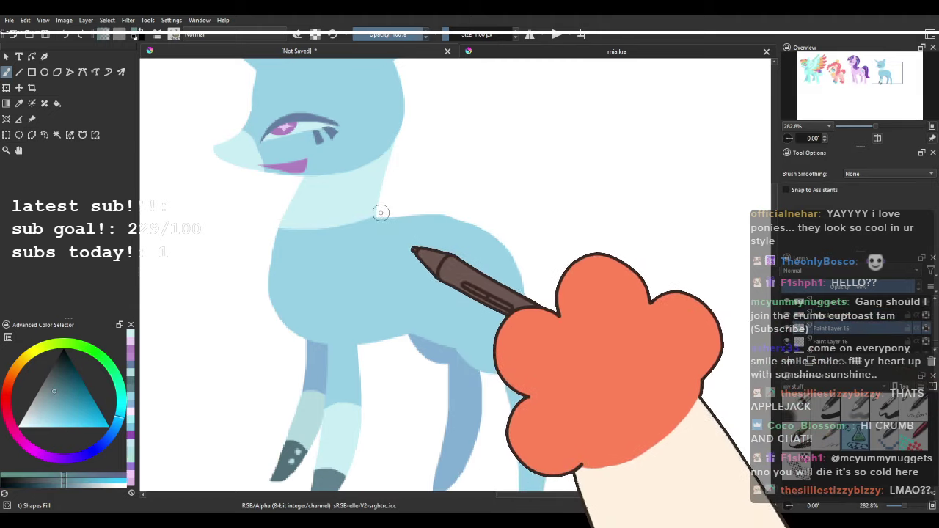
left_click_drag(381, 213, 452, 222)
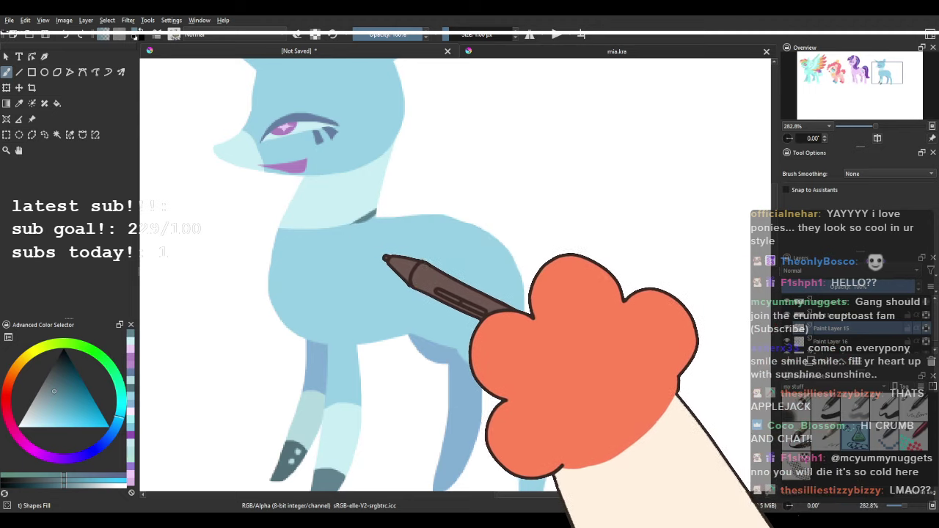
mouse_move(390, 273)
left_mouse_down()
mouse_move(570, 295)
mouse_move(417, 201)
mouse_move(425, 262)
mouse_move(364, 274)
left_mouse_up()
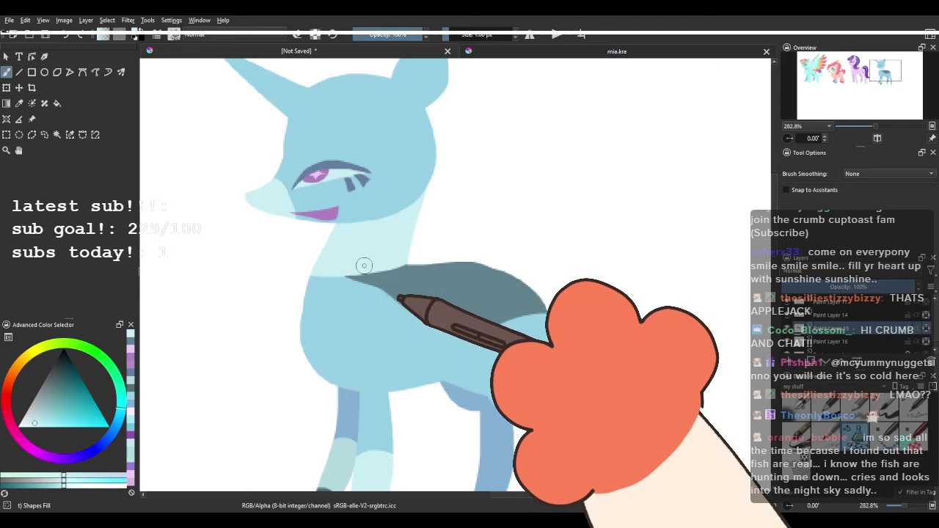
scroll(394, 266, "down", 3)
left_click_drag(425, 265, 434, 249)
scroll(428, 257, "up", 3)
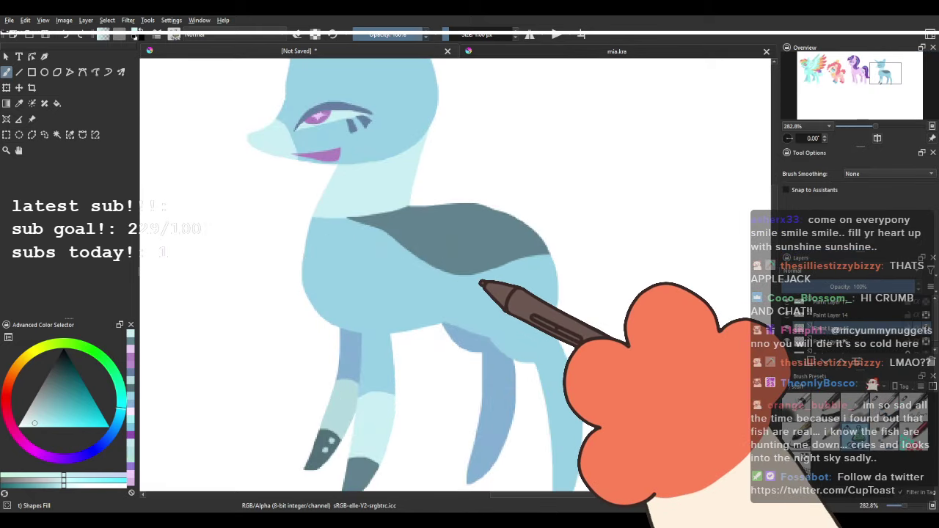
Try a slate teal stocking over the lower part of the near hind leg on Paint Layer 15.
left_click(451, 243, "ctrl")
left_click_drag(496, 268, 364, 185)
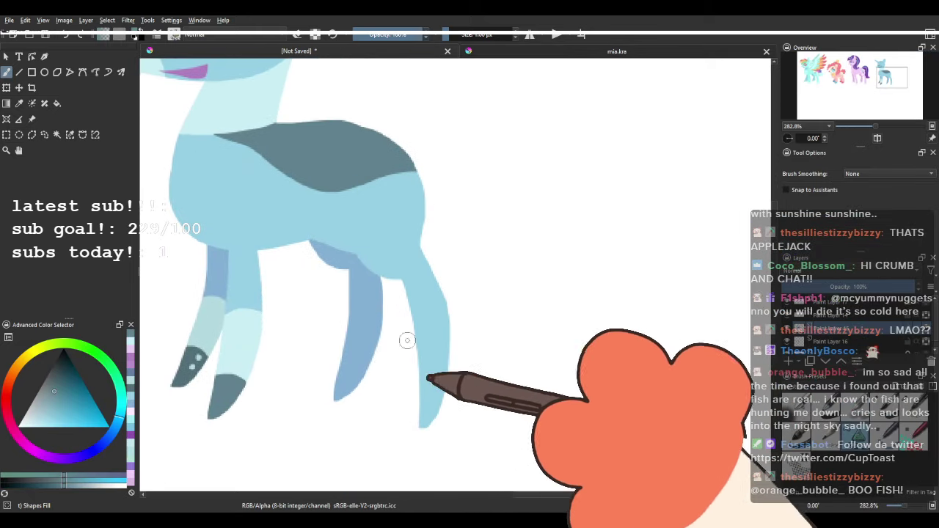
left_click_drag(426, 311, 515, 296)
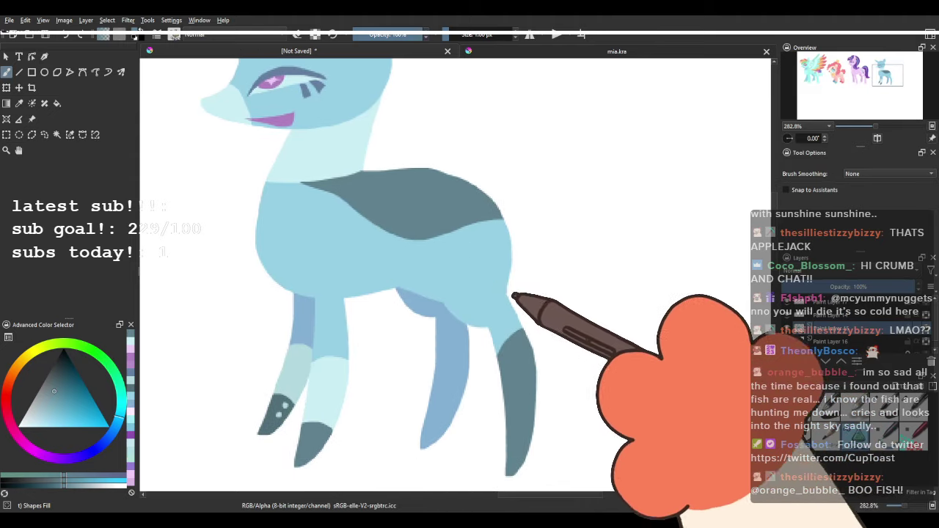
mouse_move(449, 232)
left_mouse_down()
mouse_move(506, 263)
mouse_move(512, 208)
left_mouse_up()
mouse_move(440, 200)
left_mouse_down()
mouse_move(450, 271)
mouse_move(441, 270)
left_mouse_up()
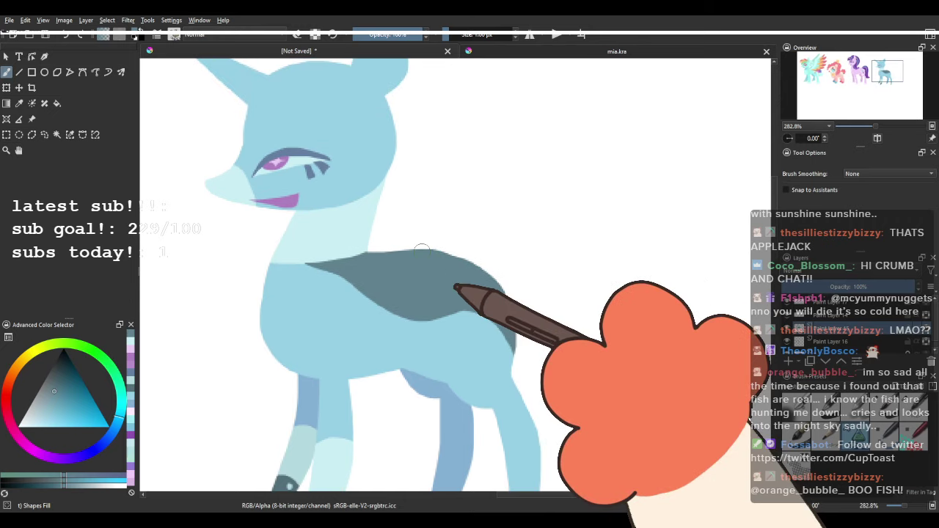
Set up a new paint layer beneath the body layers and choose a very pale cyan for the blue pony's mane.
scroll(424, 248, "down", 4)
scroll(449, 262, "up", 4)
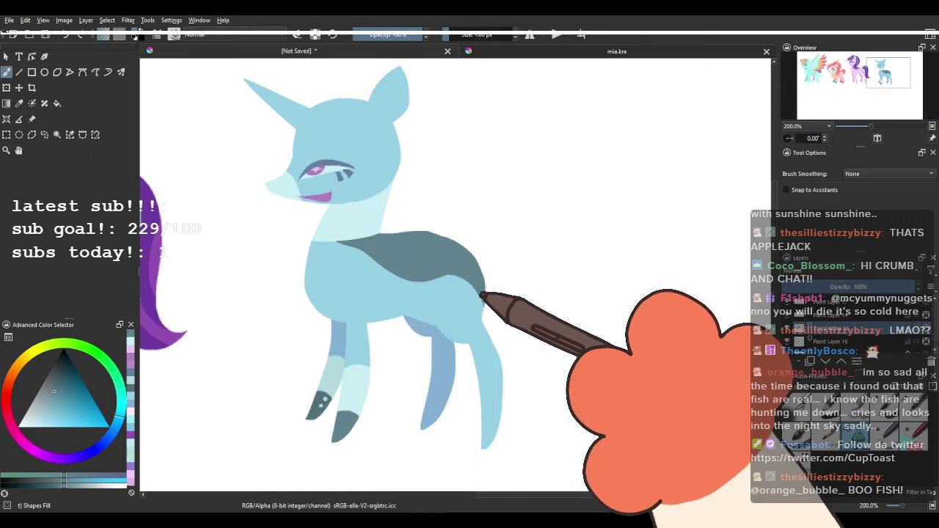
scroll(337, 151, "up", 2)
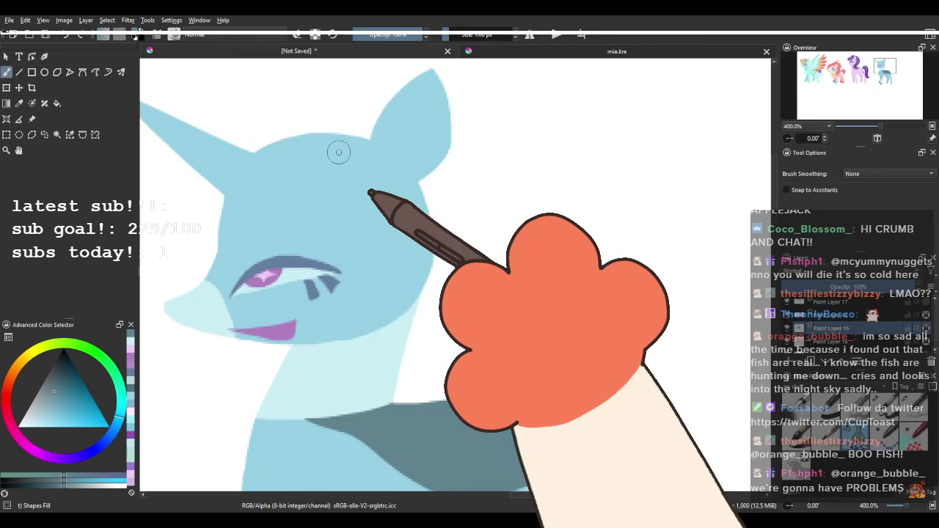
scroll(396, 188, "down", 1)
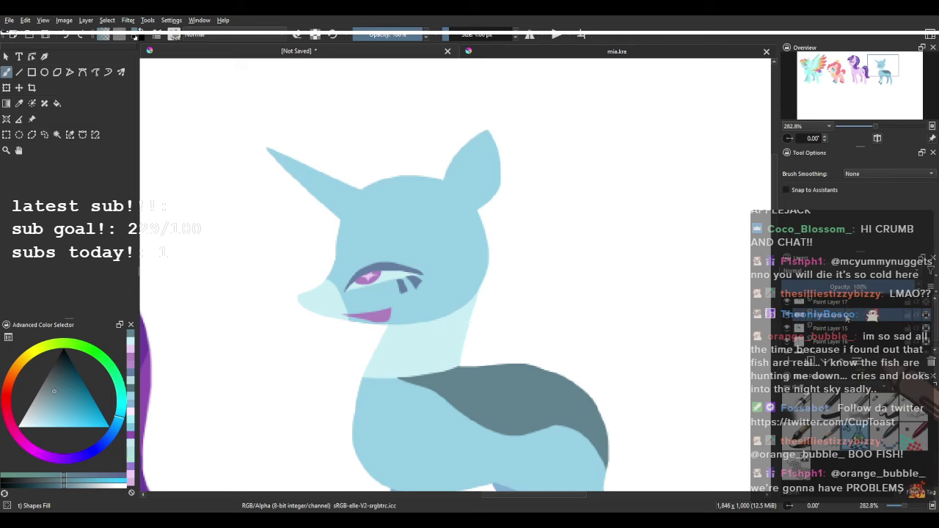
scroll(374, 221, "up", 1)
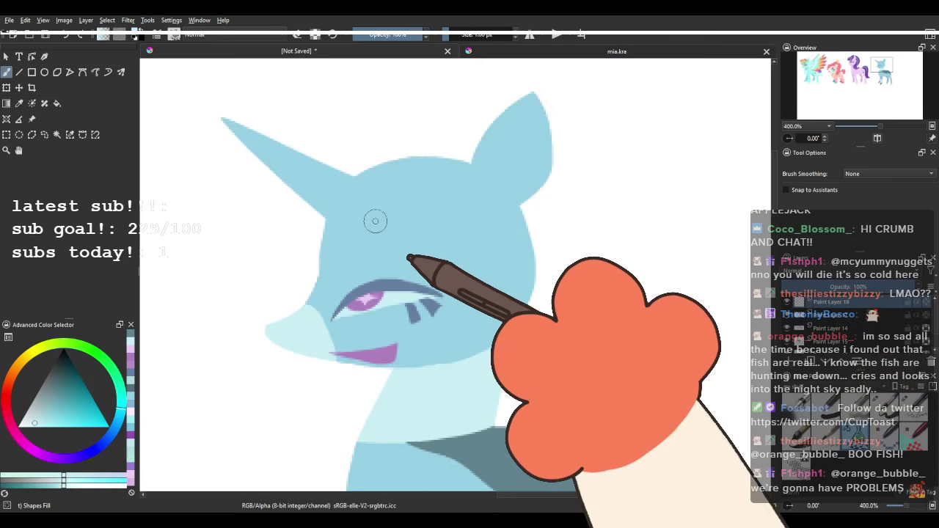
scroll(374, 221, "down", 1)
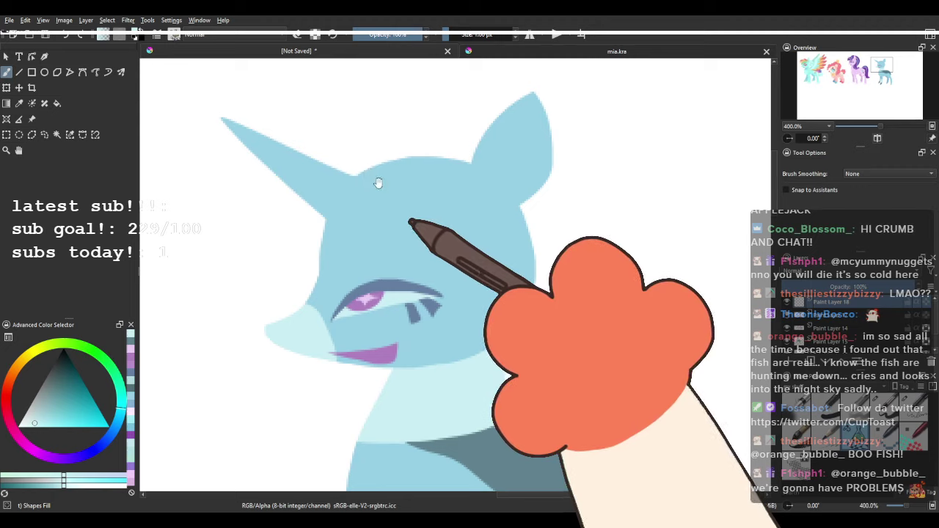
scroll(379, 180, "up", 1)
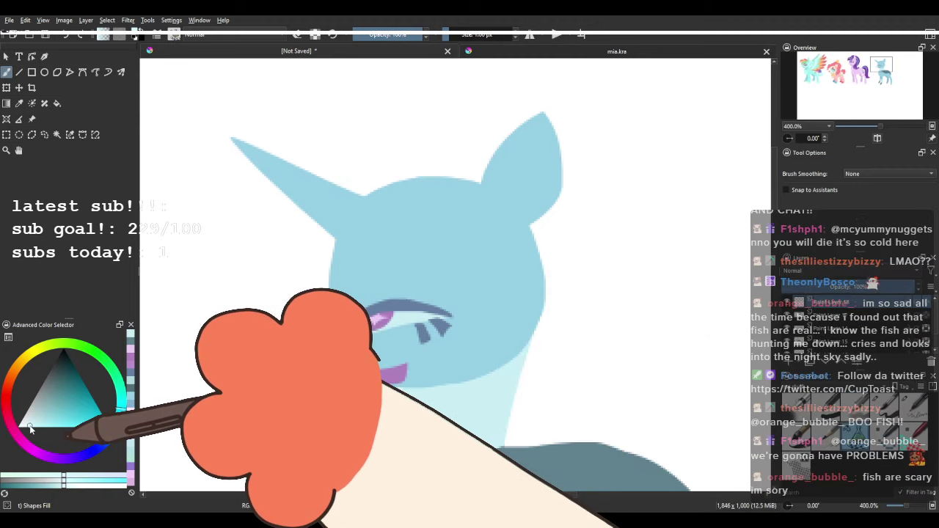
left_click_drag(318, 215, 323, 216)
key("ctrl+z")
left_click_drag(502, 233, 483, 279)
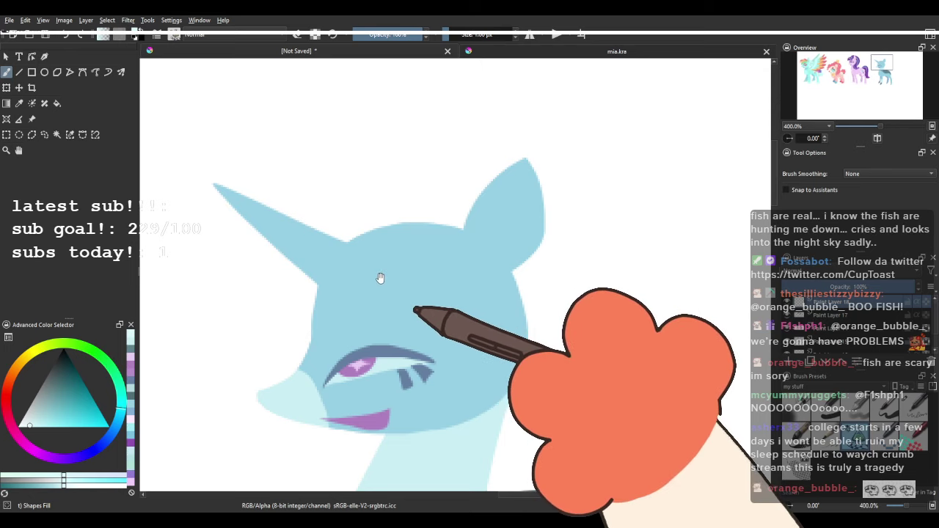
left_click_drag(380, 277, 427, 289)
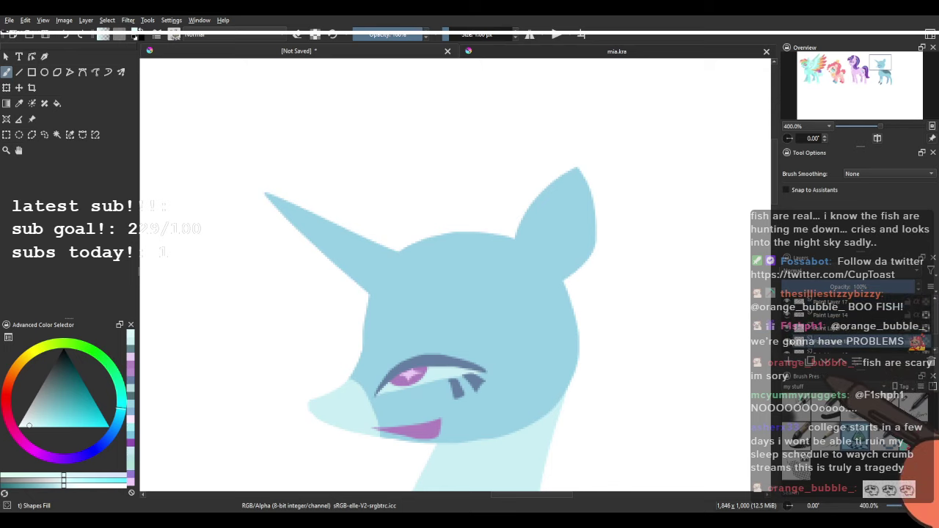
mouse_move(511, 239)
left_mouse_down()
mouse_move(274, 342)
mouse_move(372, 255)
mouse_move(342, 204)
mouse_move(411, 134)
mouse_move(298, 247)
mouse_move(231, 341)
mouse_move(251, 357)
mouse_move(408, 270)
mouse_move(442, 215)
left_mouse_up()
key("ctrl+z")
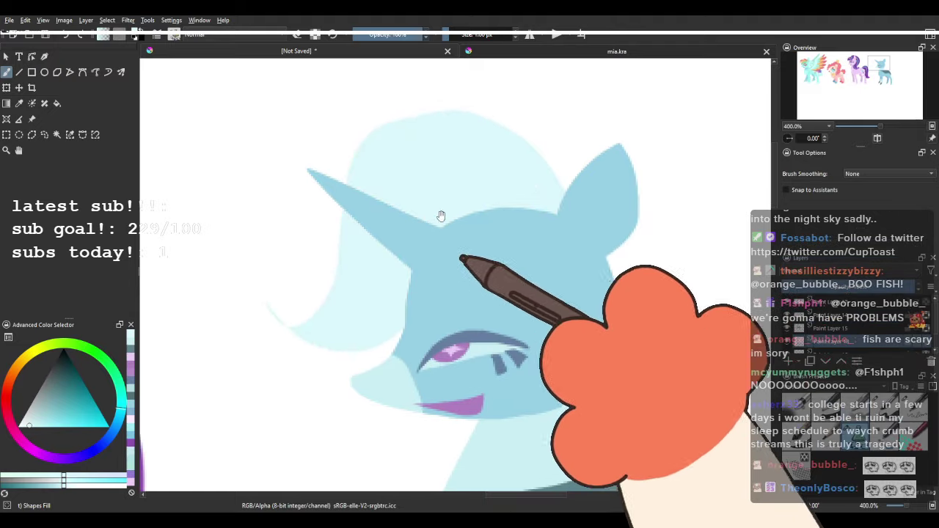
key("ctrl+z")
Paint the crown of the mane and a forelock curling beside the muzzle as pale cyan shapes behind the head.
mouse_move(570, 218)
left_mouse_down()
mouse_move(444, 157)
mouse_move(363, 269)
mouse_move(293, 328)
mouse_move(278, 322)
mouse_move(432, 298)
mouse_move(441, 186)
left_mouse_up()
mouse_move(532, 211)
left_mouse_down()
mouse_move(586, 226)
mouse_move(561, 188)
mouse_move(417, 181)
mouse_move(375, 302)
mouse_move(324, 347)
mouse_move(403, 359)
left_mouse_up()
key("ctrl+z")
mouse_move(527, 323)
left_mouse_down()
mouse_move(575, 234)
mouse_move(381, 222)
mouse_move(309, 331)
mouse_move(414, 365)
left_mouse_up()
key("ctrl+z")
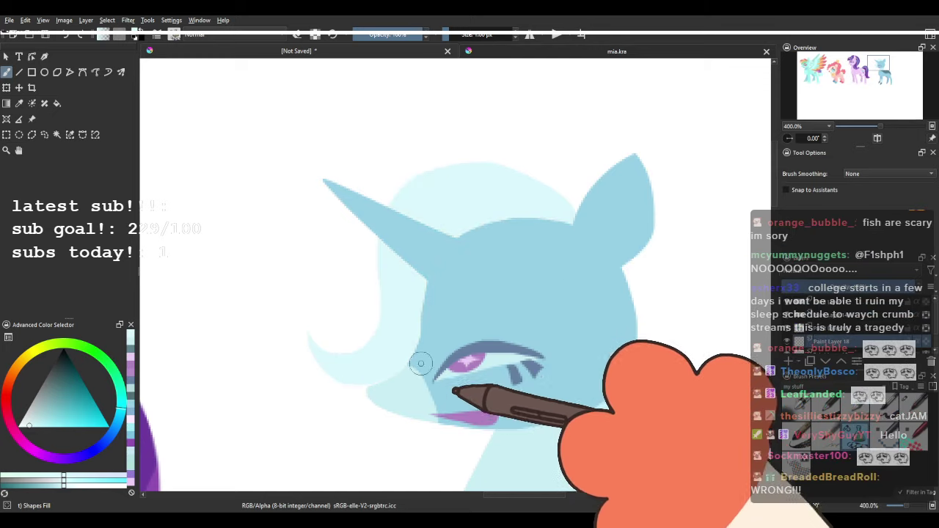
Build up the top of the mane into a fuller, rounder crown reaching the ear.
scroll(410, 299, "down", 4)
left_click_drag(440, 286, 438, 245)
scroll(448, 243, "up", 4)
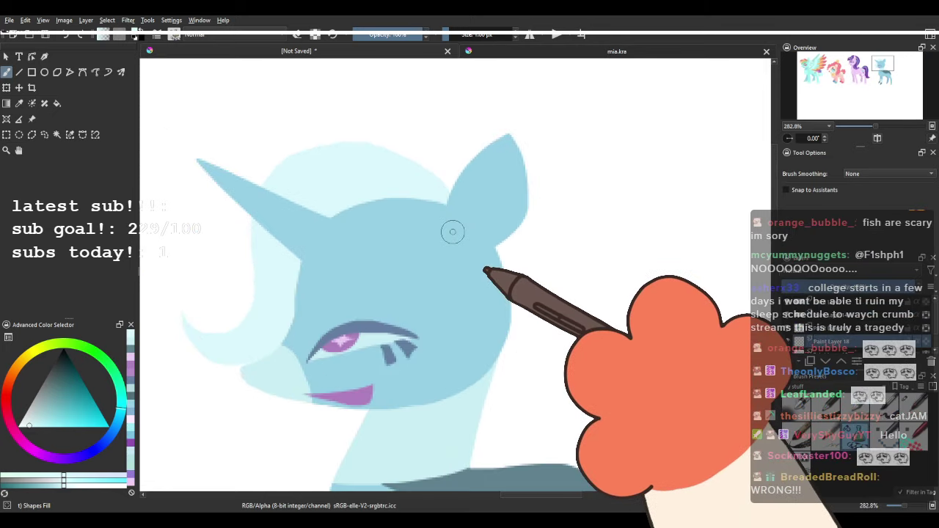
left_click_drag(287, 173, 472, 228)
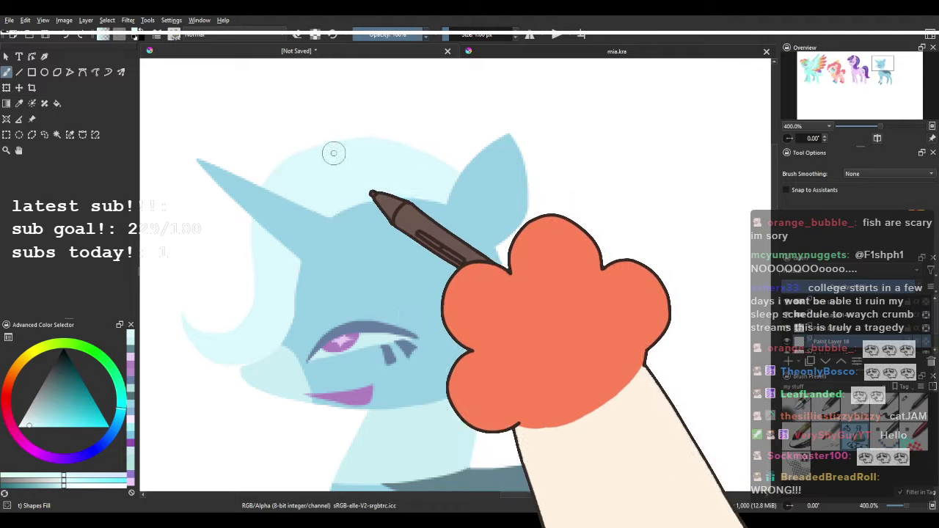
mouse_move(318, 149)
left_mouse_down()
mouse_move(403, 134)
mouse_move(420, 193)
left_mouse_up()
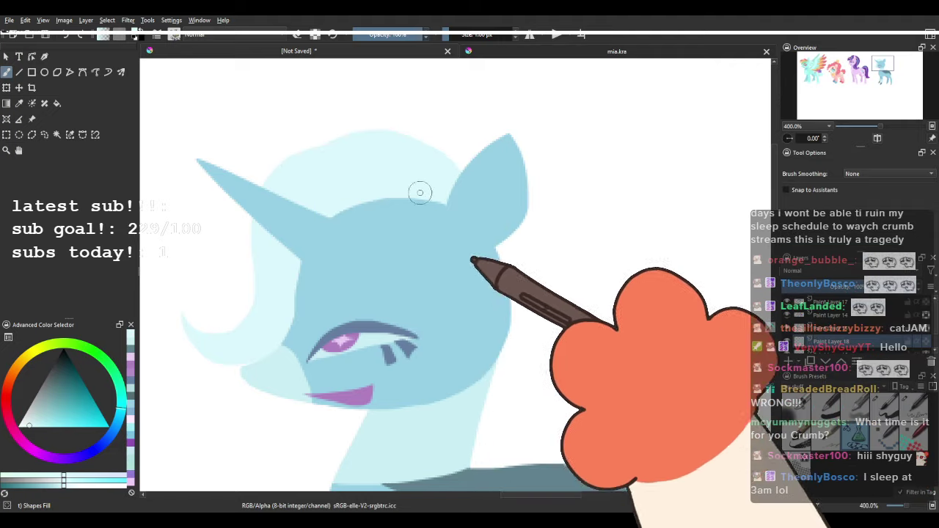
Paint the back section of the mane in pale cyan, falling from behind the ear along the neck.
mouse_move(530, 227)
left_mouse_down()
mouse_move(521, 349)
mouse_move(500, 294)
left_mouse_up()
key("ctrl+z")
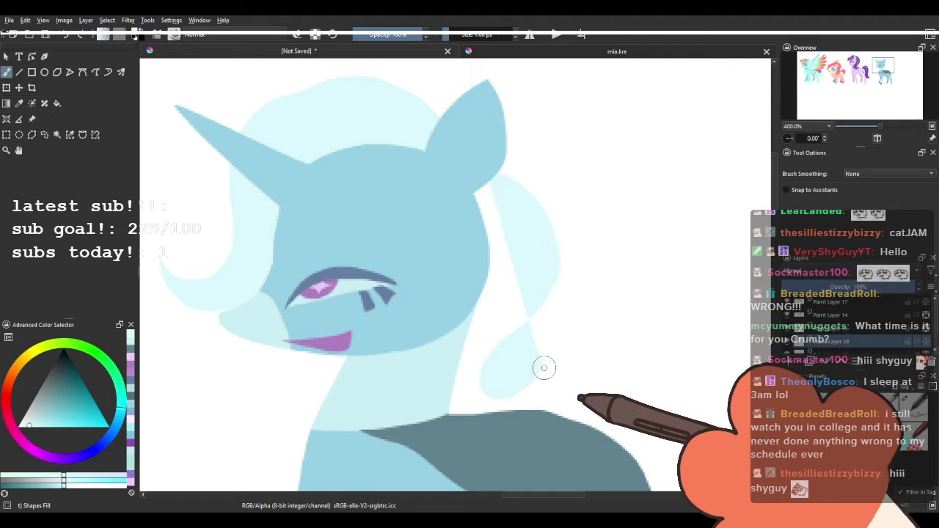
mouse_move(503, 180)
left_mouse_down()
mouse_move(512, 372)
mouse_move(480, 222)
mouse_move(491, 171)
mouse_move(545, 252)
mouse_move(429, 215)
left_mouse_up()
key("ctrl+z")
scroll(430, 196, "down", 4)
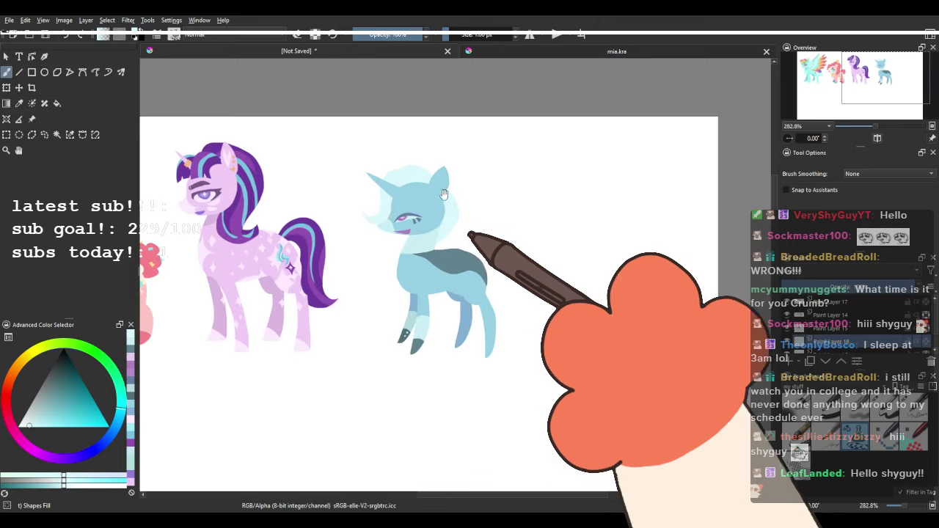
scroll(434, 215, "up", 3)
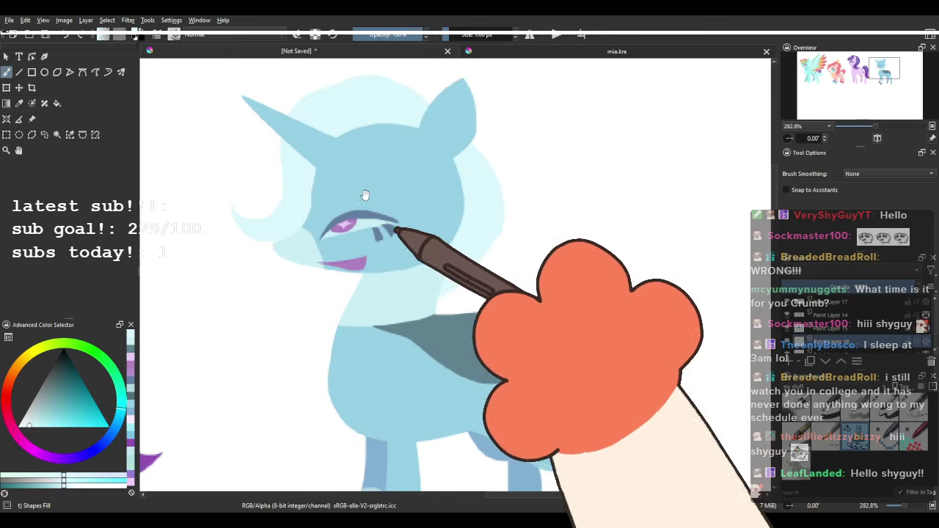
left_click_drag(365, 195, 377, 224)
Paint a pale cyan lock of mane curling forward from the neck down in front of the chest.
mouse_move(372, 300)
left_mouse_down()
mouse_move(340, 407)
mouse_move(387, 344)
mouse_move(382, 299)
mouse_move(301, 371)
mouse_move(321, 391)
mouse_move(398, 329)
mouse_move(389, 295)
mouse_move(362, 307)
mouse_move(317, 419)
mouse_move(347, 390)
mouse_move(413, 265)
left_mouse_up()
key("ctrl+z")
key("ctrl+z")
mouse_move(504, 192)
left_mouse_down()
mouse_move(487, 283)
mouse_move(413, 257)
mouse_move(426, 262)
left_mouse_up()
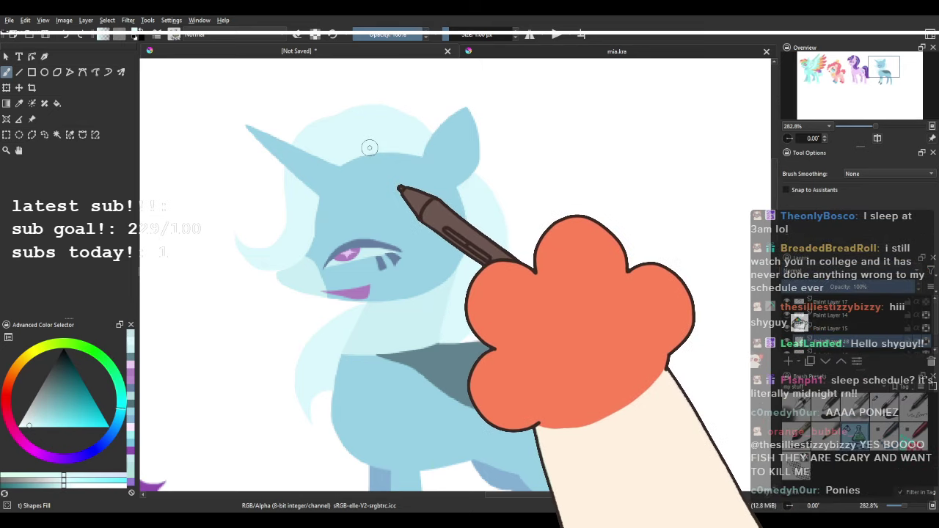
mouse_move(378, 191)
left_mouse_down()
mouse_move(372, 228)
mouse_move(348, 237)
mouse_move(328, 271)
left_mouse_up()
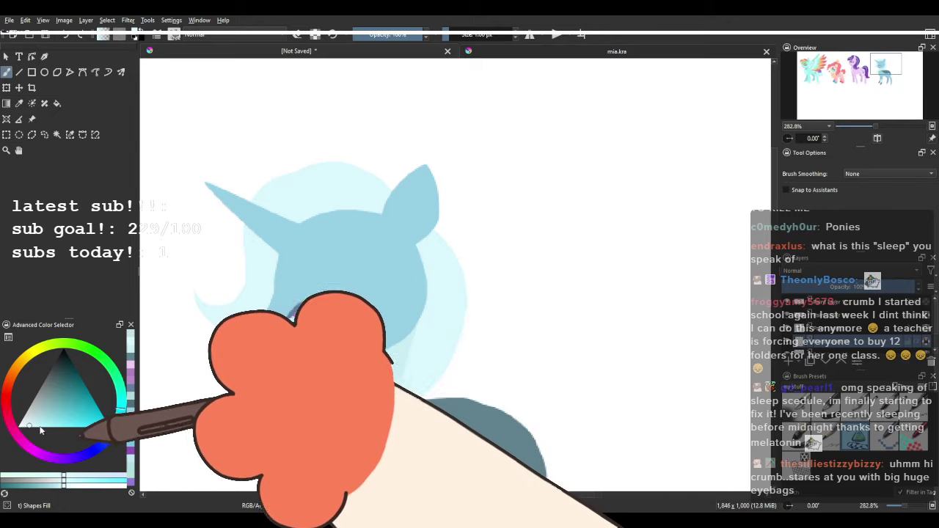
Choose a light grey-blue and shade the underside of the mane's crown and the inner side of the forelock.
left_click(36, 420)
left_click(117, 421)
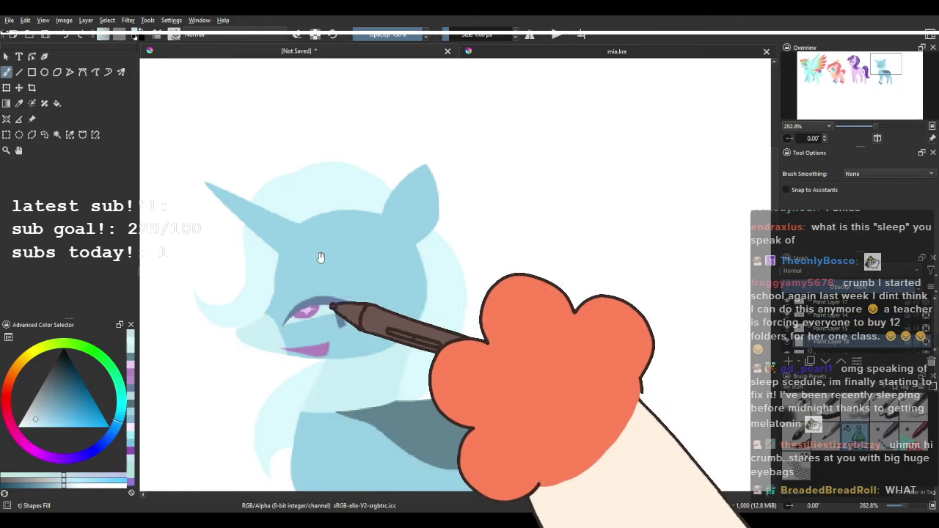
left_click_drag(320, 257, 385, 246)
mouse_move(448, 190)
left_mouse_down()
mouse_move(319, 297)
mouse_move(211, 308)
mouse_move(369, 193)
mouse_move(321, 288)
mouse_move(238, 301)
mouse_move(358, 135)
left_mouse_up()
key("ctrl+z")
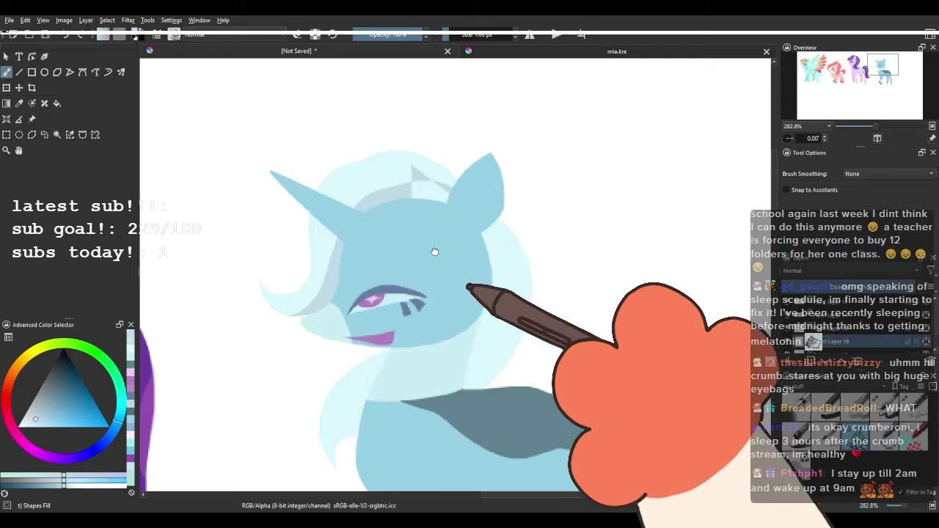
left_click_drag(434, 250, 452, 275)
key("ctrl+z")
mouse_move(469, 234)
left_mouse_down()
mouse_move(403, 205)
mouse_move(356, 244)
mouse_move(336, 306)
mouse_move(264, 335)
left_mouse_up()
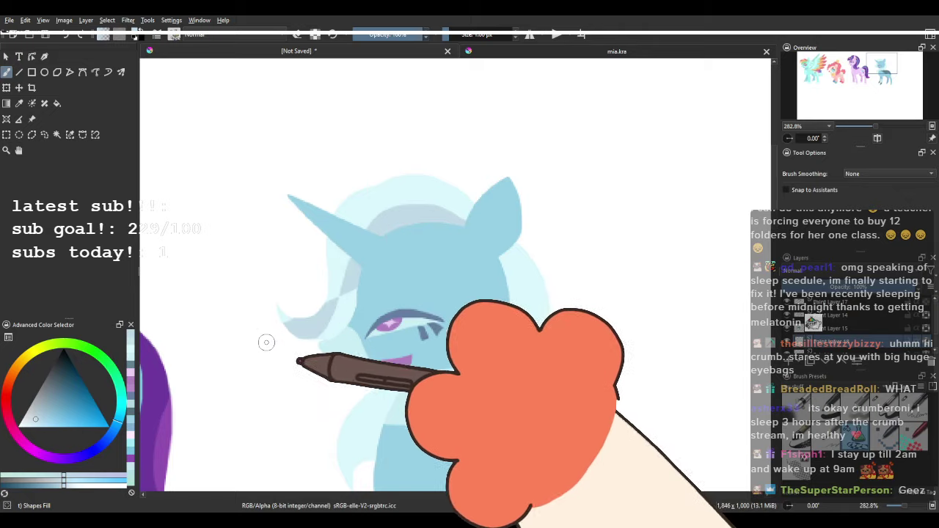
Shade the inner side of the back mane and the chest lock with the same grey-blue.
mouse_move(473, 241)
left_mouse_down()
mouse_move(433, 182)
mouse_move(461, 203)
left_mouse_up()
mouse_move(398, 178)
left_mouse_down()
mouse_move(394, 217)
mouse_move(457, 184)
left_mouse_up()
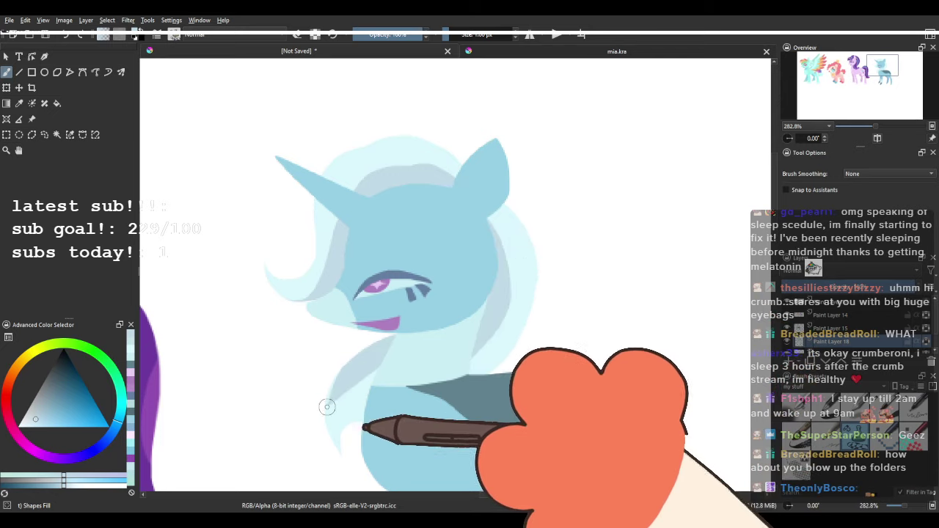
scroll(454, 176, "down", 5)
scroll(456, 183, "up", 5)
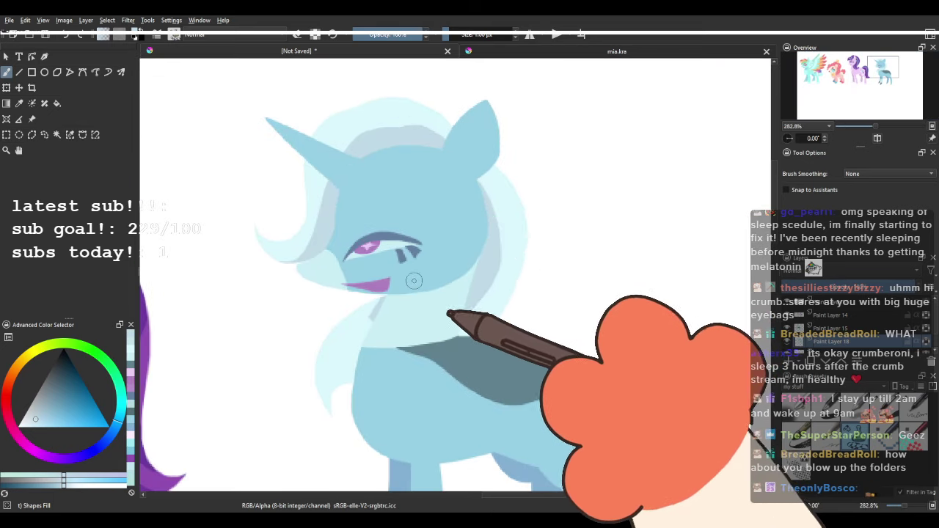
mouse_move(378, 302)
left_mouse_down()
mouse_move(317, 367)
mouse_move(367, 309)
left_mouse_up()
left_click_drag(291, 225, 303, 257)
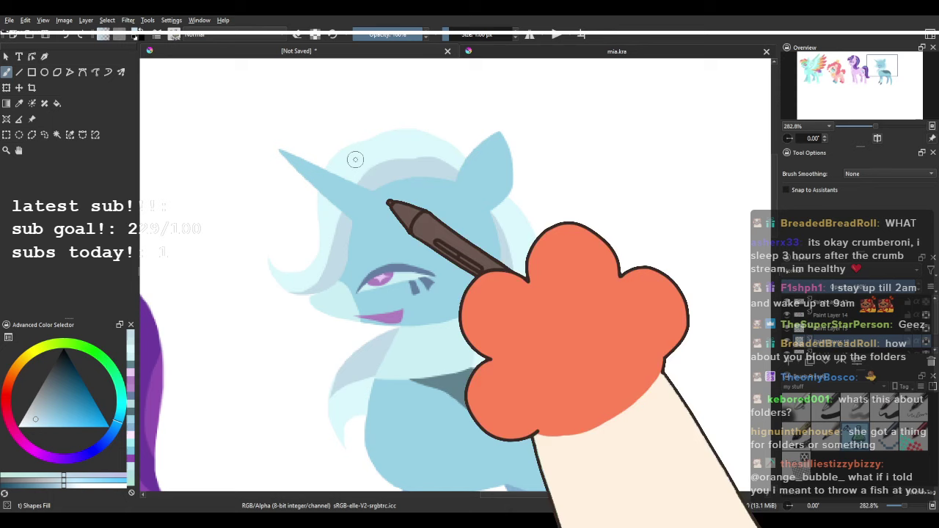
Paint pale cyan over the crown's shading up to the ear base, leaving only a narrow grey-blue strand near the horn.
left_click_drag(362, 198, 322, 230)
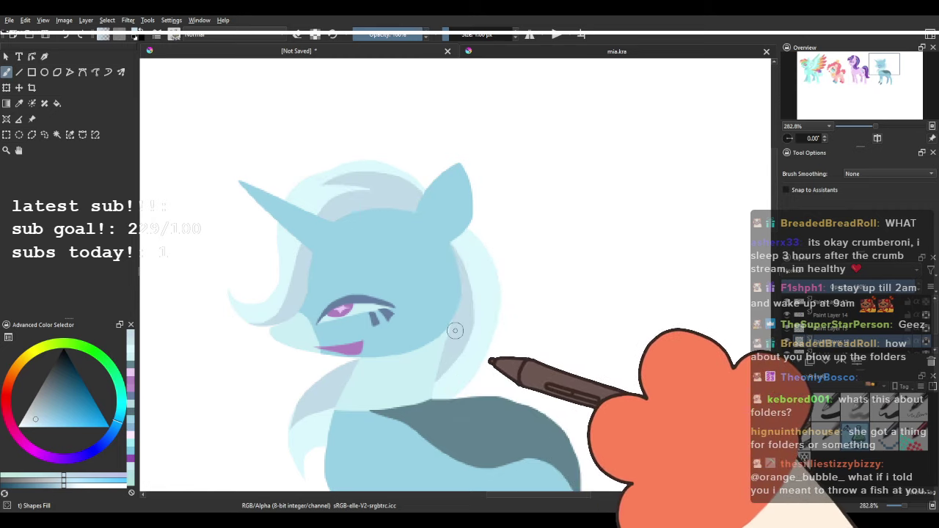
scroll(480, 334, "down", 2)
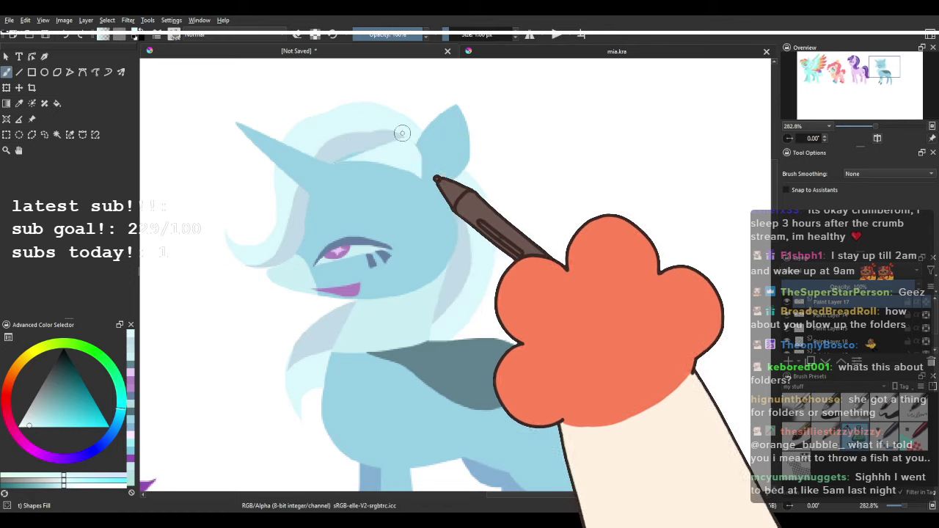
left_click_drag(402, 133, 329, 161)
left_click_drag(417, 130, 420, 142)
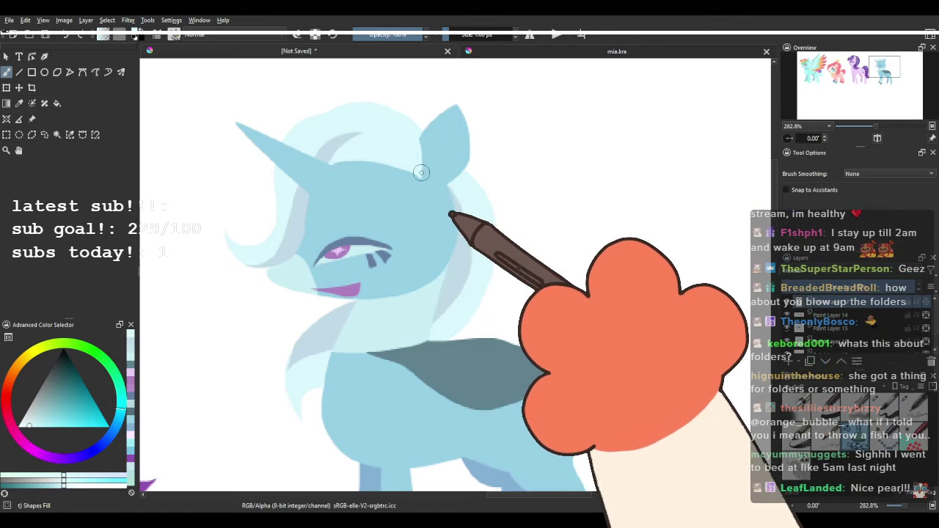
scroll(427, 276, "down", 3)
scroll(378, 240, "up", 2)
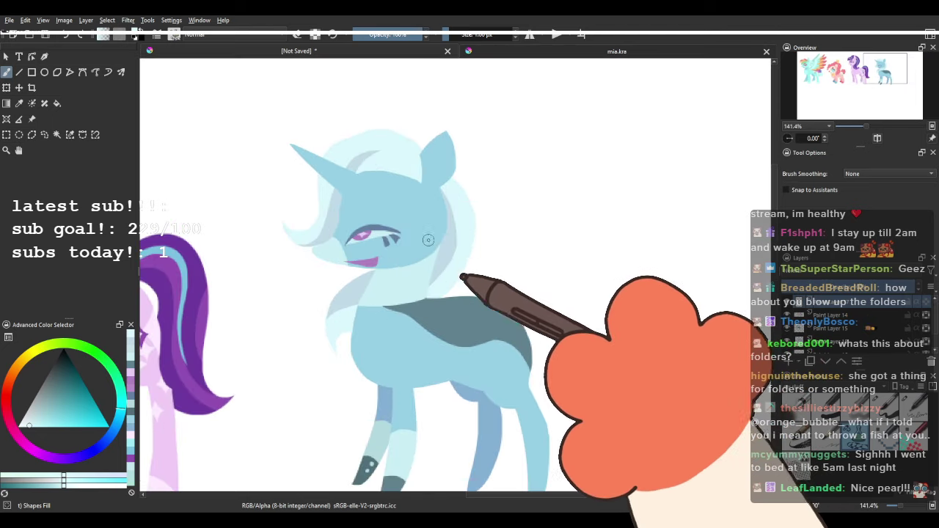
Add a pale cyan strand sweeping from behind the ear across the jaw, and a thin loose strand outside the forelock.
scroll(448, 211, "up", 2)
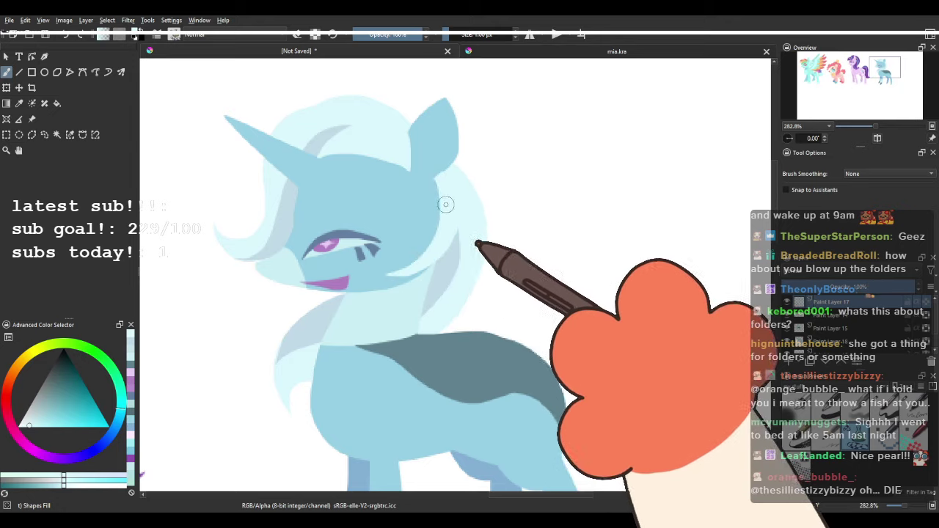
left_click_drag(366, 228, 461, 302)
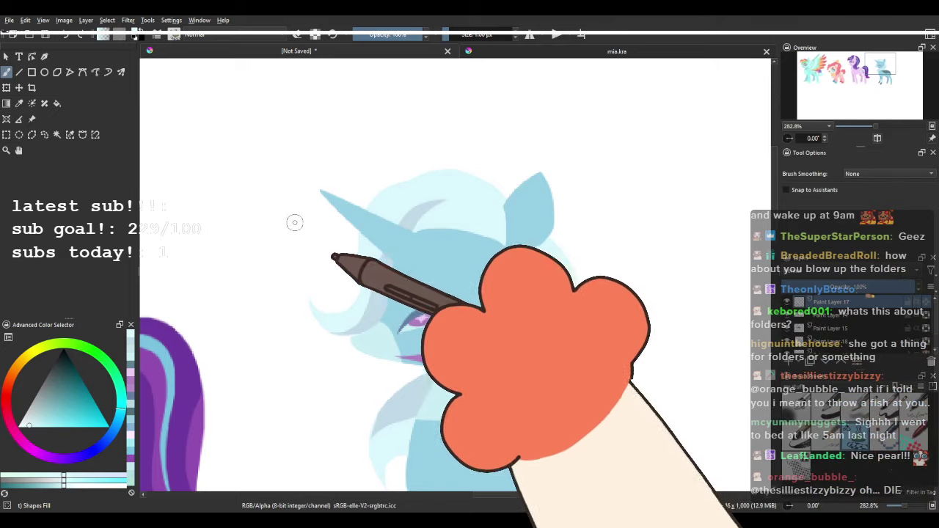
left_click_drag(363, 237, 390, 233)
Add a loose pale cyan strand flaring outward from the back of the mane.
mouse_move(481, 177)
left_mouse_down()
mouse_move(428, 139)
mouse_move(367, 113)
mouse_move(414, 135)
left_mouse_up()
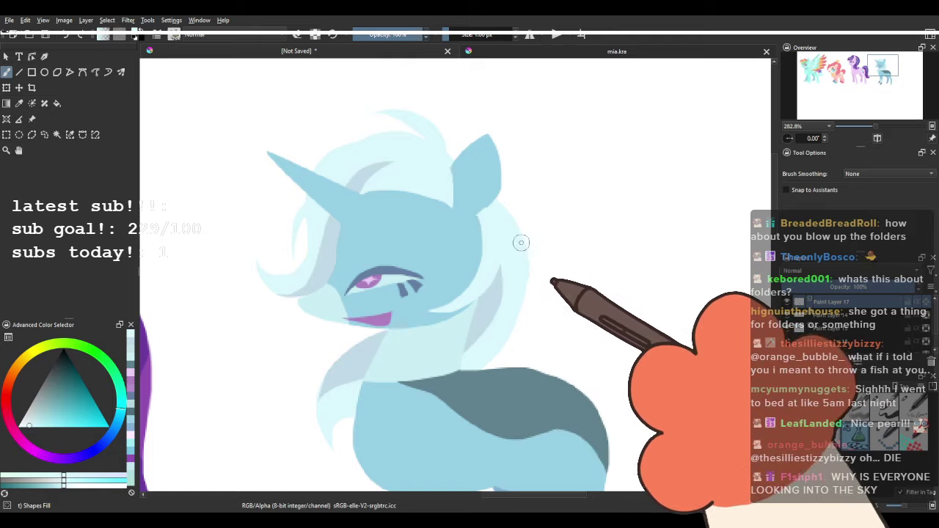
key("ctrl+z")
left_click_drag(500, 157, 549, 341)
key("ctrl+z")
mouse_move(528, 261)
left_mouse_down()
mouse_move(505, 360)
mouse_move(511, 303)
mouse_move(498, 265)
left_mouse_up()
left_click_drag(327, 315, 256, 249)
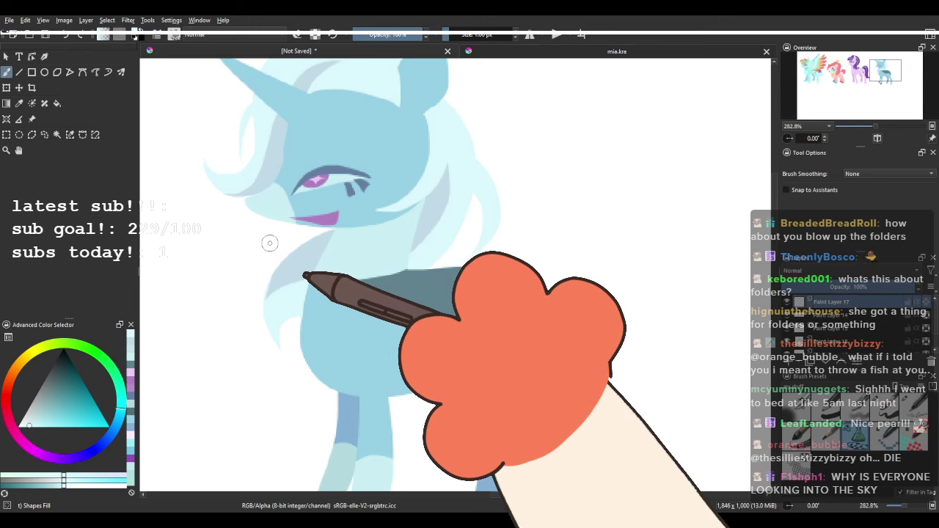
Add a layer behind the pony and paint a wide-brimmed, pointed wizard hat on it in the mouth's purple.
scroll(280, 237, "down", 3)
left_click_drag(333, 286, 396, 293)
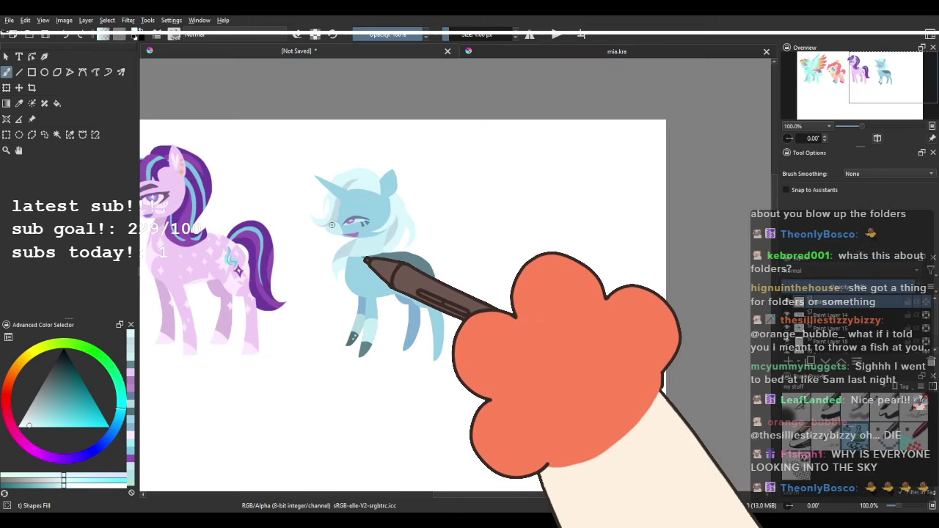
scroll(360, 187, "up", 2)
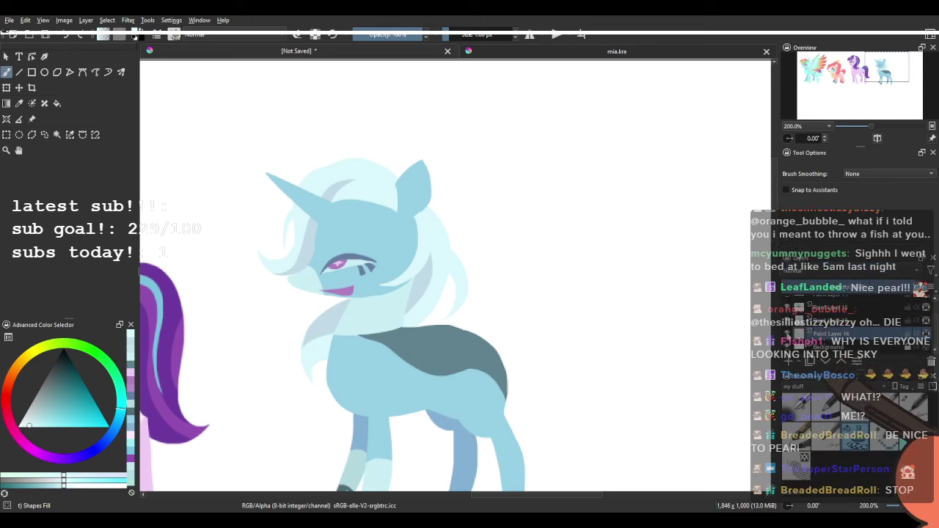
left_click(792, 362)
scroll(361, 285, "up", 2)
left_click(333, 285, "ctrl")
scroll(337, 292, "down", 2)
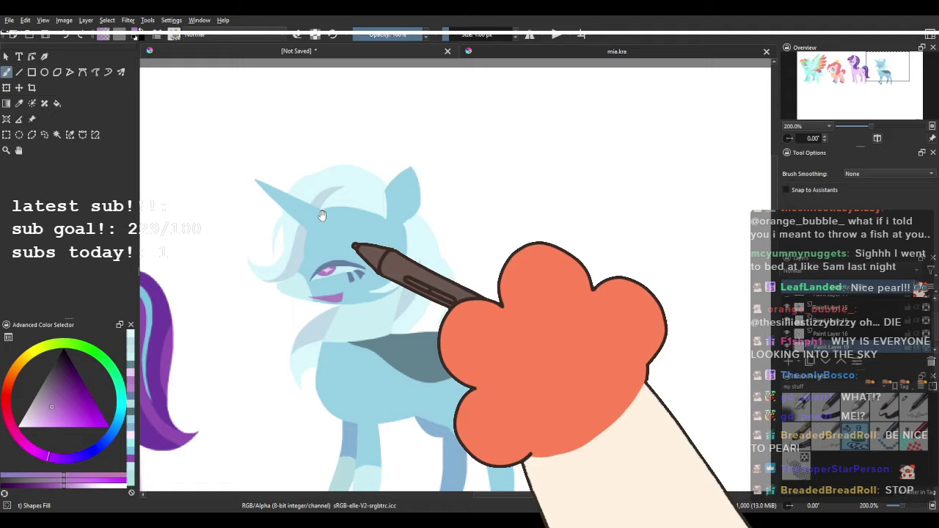
left_click_drag(357, 184, 356, 206)
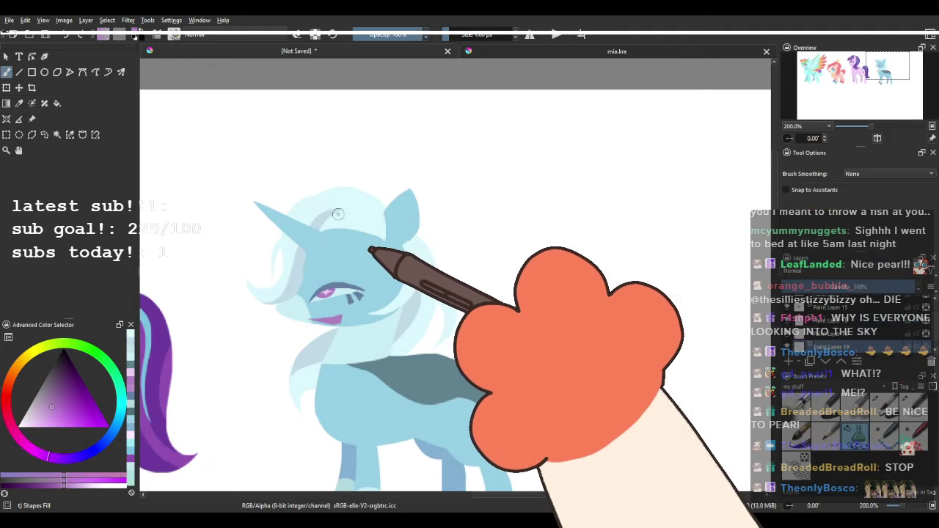
mouse_move(308, 140)
left_mouse_down()
mouse_move(310, 178)
mouse_move(506, 283)
mouse_move(396, 177)
mouse_move(443, 113)
mouse_move(506, 140)
mouse_move(469, 238)
left_mouse_up()
key("ctrl+z")
mouse_move(367, 184)
left_mouse_down()
mouse_move(445, 111)
mouse_move(524, 147)
mouse_move(477, 256)
mouse_move(437, 253)
left_mouse_up()
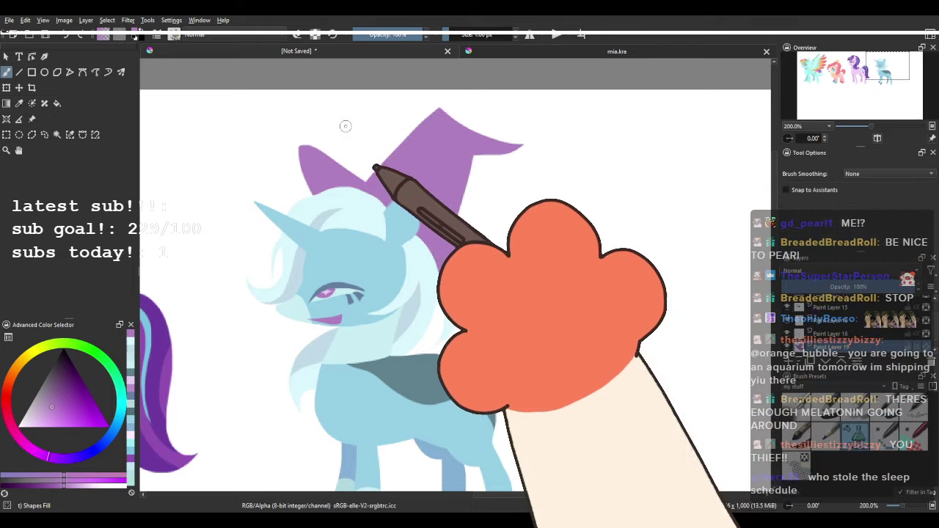
Lock the hat layer's transparency and try shading the inner side of the brim with a darker purple.
left_click_drag(346, 140, 310, 174)
left_click(316, 37)
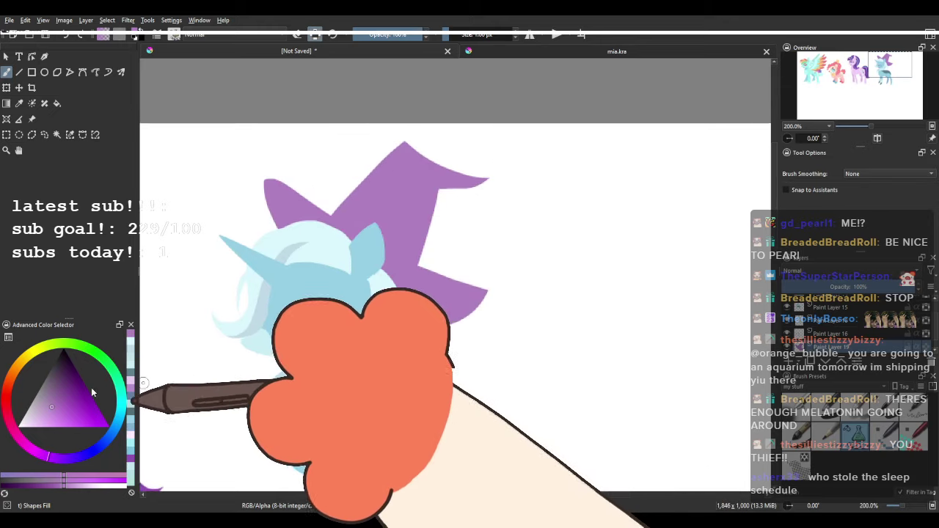
left_click(54, 403)
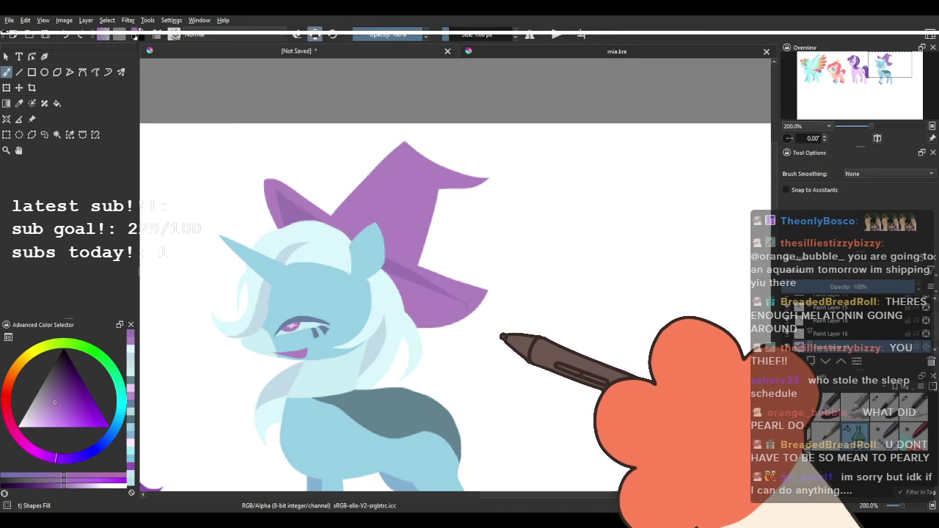
scroll(423, 245, "down", 3)
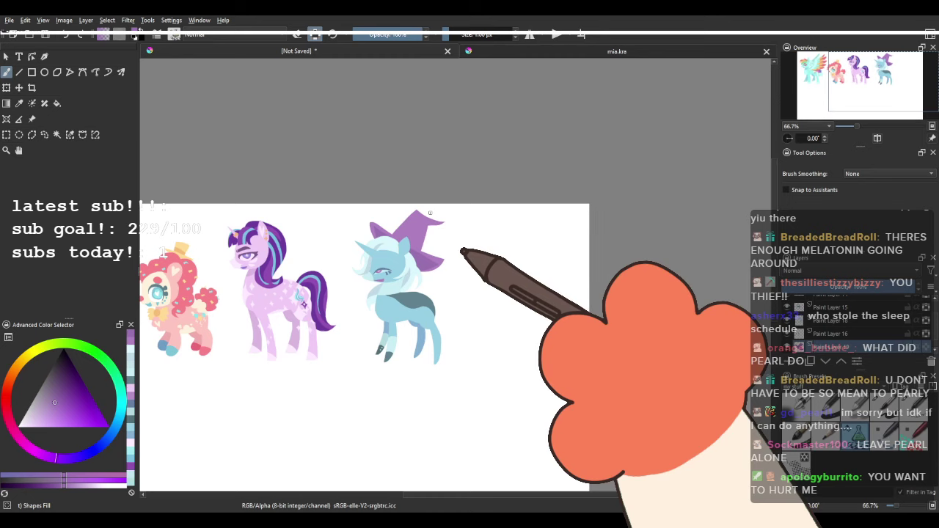
Fill the hat's cone and curled tip with the darker purple, keeping the whole brim in the lighter purple.
key("plus")
key("plus")
key("plus")
key("plus")
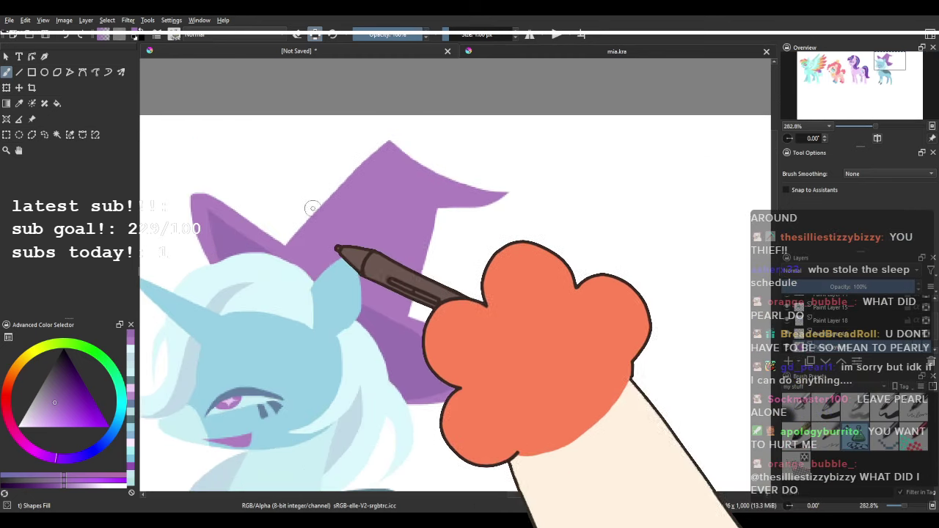
mouse_move(283, 245)
left_mouse_down()
mouse_move(404, 308)
mouse_move(438, 316)
mouse_move(585, 209)
mouse_move(306, 217)
left_mouse_up()
scroll(384, 295, "down", 4)
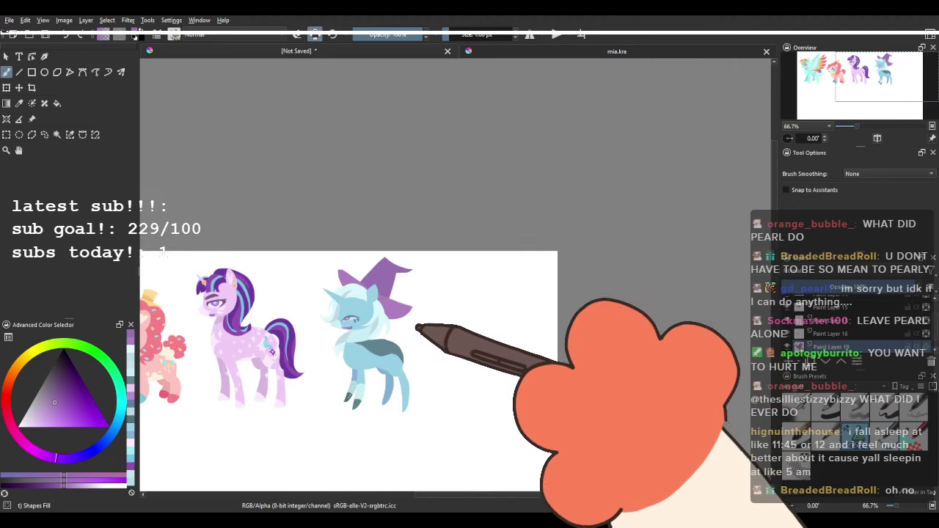
scroll(380, 282, "up", 5)
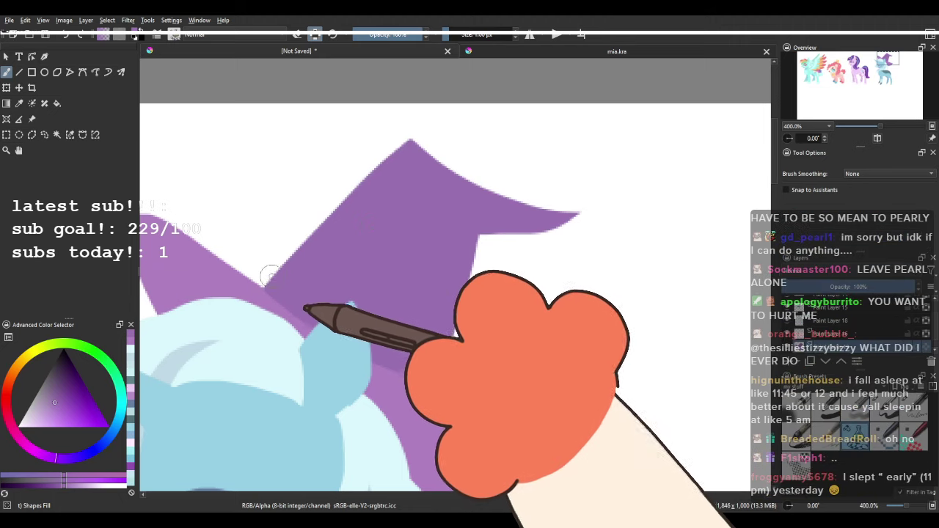
Switch to a pale tan color and paint a star cut off by the back edge of the hat's cone.
mouse_move(284, 171)
left_mouse_down()
mouse_move(272, 211)
mouse_move(275, 110)
left_mouse_up()
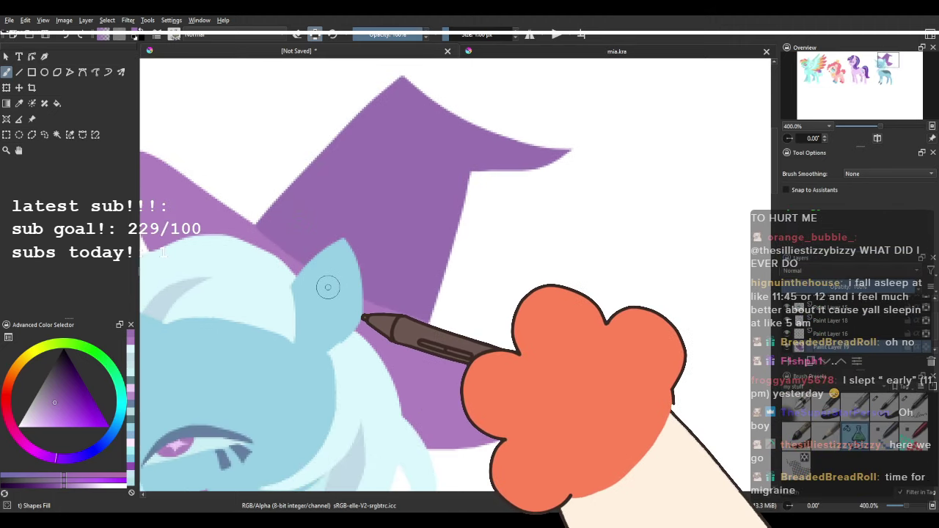
left_click(314, 205, "ctrl")
left_click(44, 417)
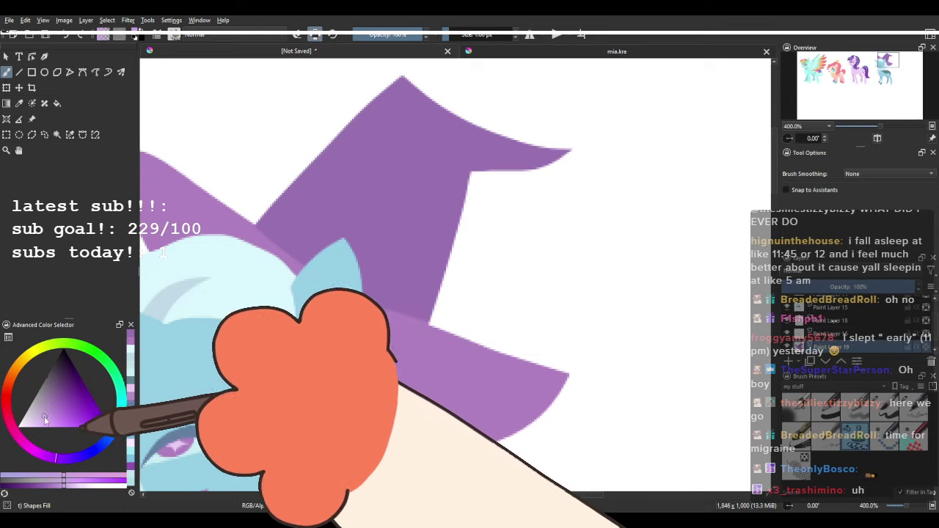
left_click(19, 364)
mouse_move(286, 167)
left_mouse_down()
mouse_move(325, 192)
mouse_move(298, 237)
mouse_move(273, 211)
left_mouse_up()
key("ctrl+z")
mouse_move(471, 217)
left_mouse_down()
mouse_move(440, 229)
mouse_move(420, 270)
mouse_move(443, 219)
mouse_move(432, 273)
mouse_move(462, 220)
left_mouse_up()
key("ctrl+z")
left_click_drag(392, 163, 409, 204)
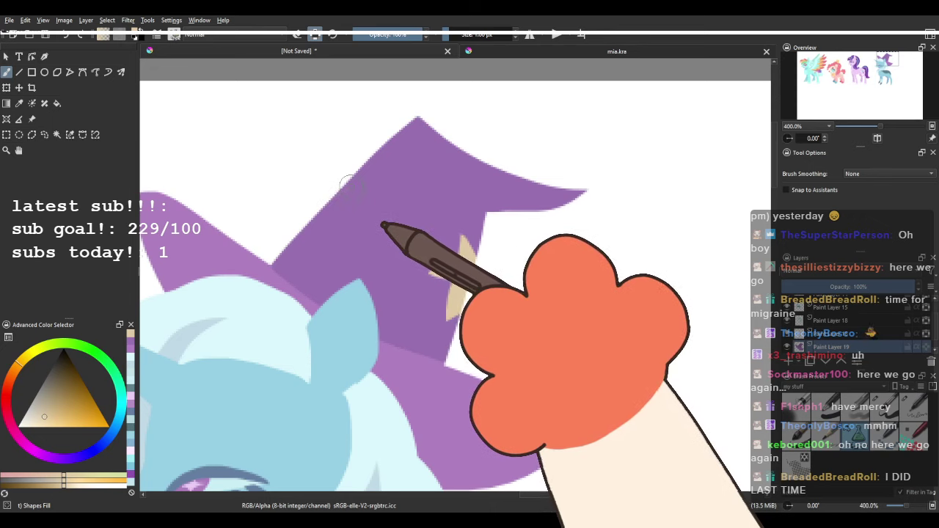
Paint more tan stars on the cone's front edge, below its peak, on the curled tip and at the base behind the ear.
mouse_move(360, 222)
left_mouse_down()
mouse_move(333, 252)
mouse_move(294, 225)
mouse_move(330, 197)
left_mouse_up()
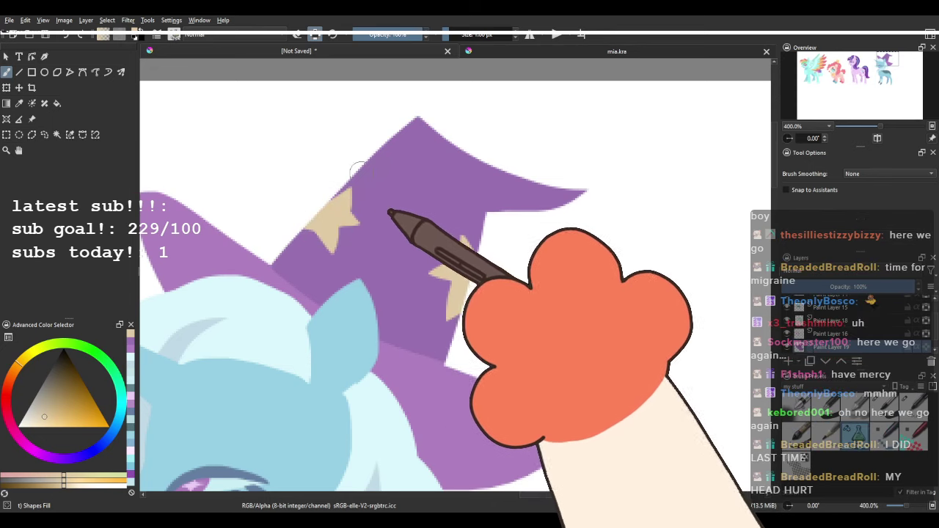
mouse_move(411, 157)
left_mouse_down()
mouse_move(440, 172)
mouse_move(431, 174)
mouse_move(434, 192)
mouse_move(411, 192)
left_mouse_up()
mouse_move(501, 191)
left_mouse_down()
mouse_move(432, 200)
mouse_move(440, 163)
left_mouse_up()
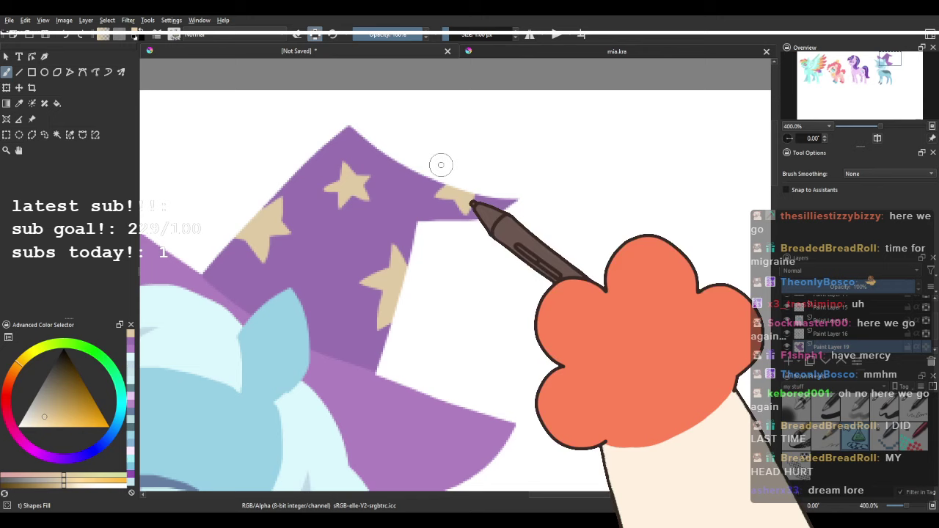
mouse_move(351, 342)
left_mouse_down()
mouse_move(375, 327)
mouse_move(381, 288)
mouse_move(356, 294)
mouse_move(374, 301)
left_mouse_up()
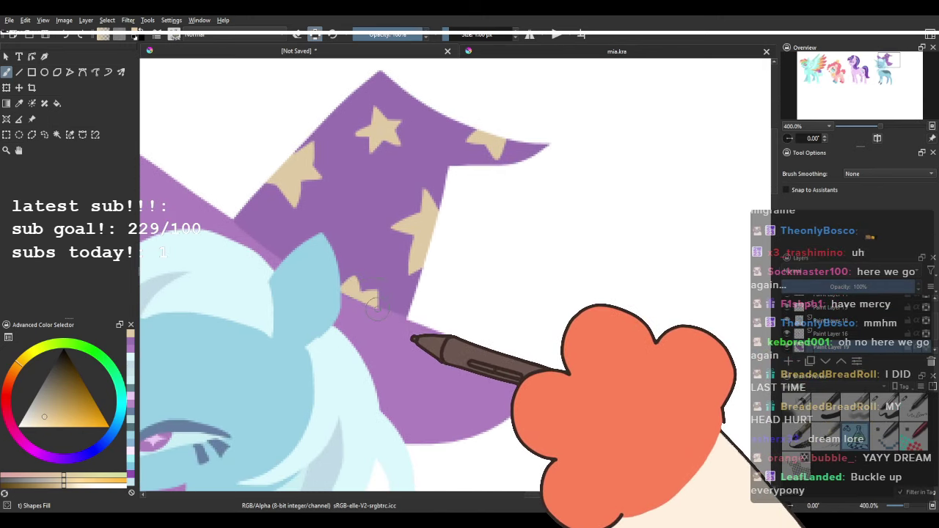
Move the hat layer slightly up and toward the horn so it sits farther forward on the head.
scroll(260, 187, "down", 5)
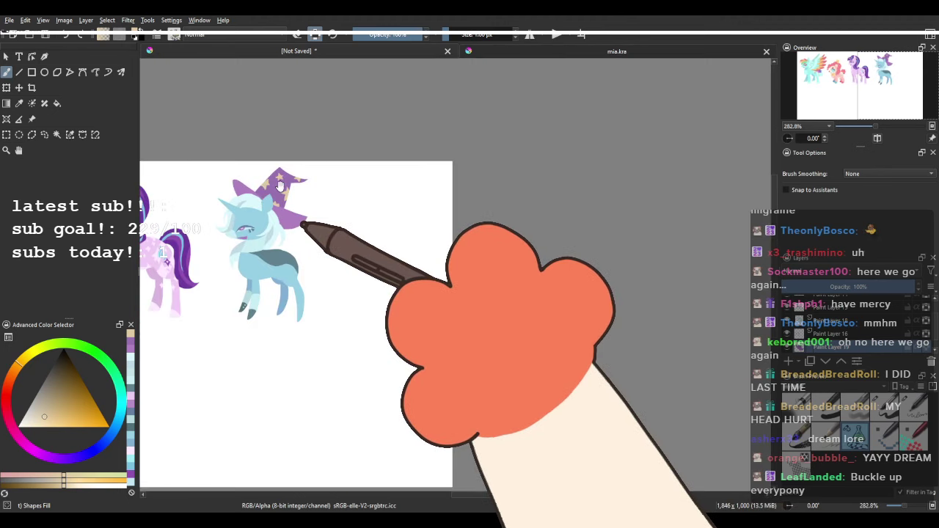
left_click_drag(280, 186, 330, 186)
scroll(332, 185, "up", 5)
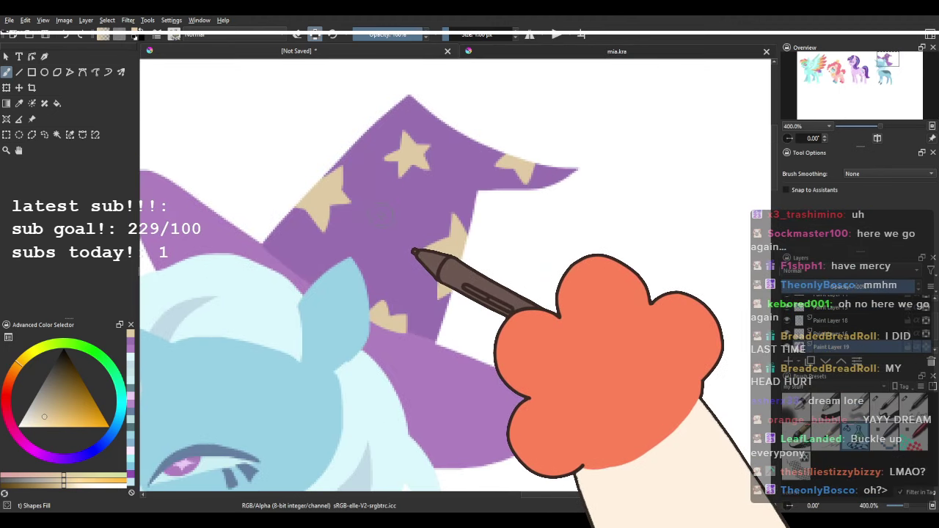
scroll(378, 213, "down", 2)
left_click(19, 88)
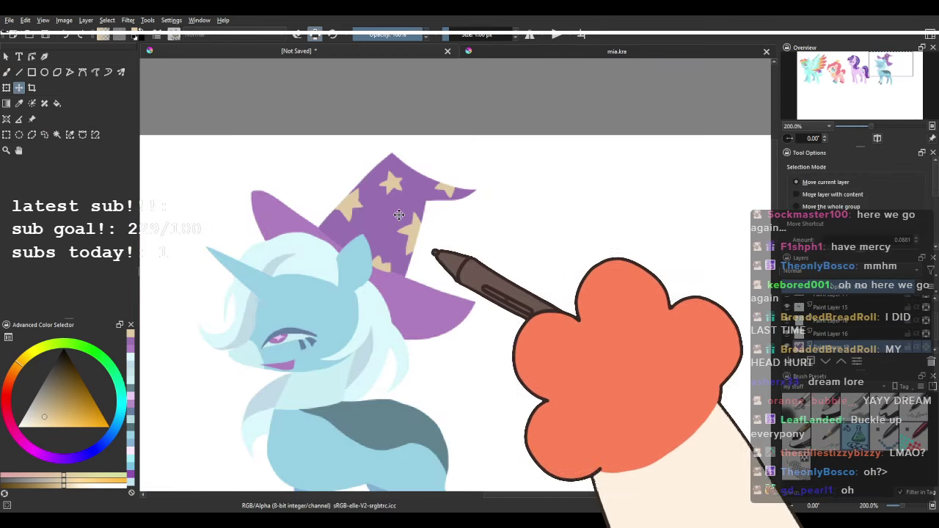
left_click_drag(398, 215, 383, 207)
scroll(429, 147, "down", 4)
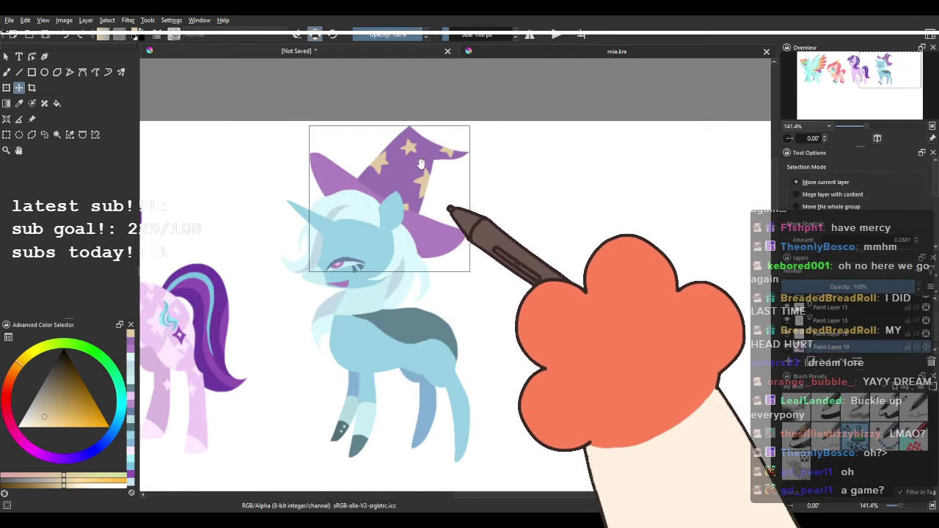
scroll(430, 163, "up", 4)
key("b")
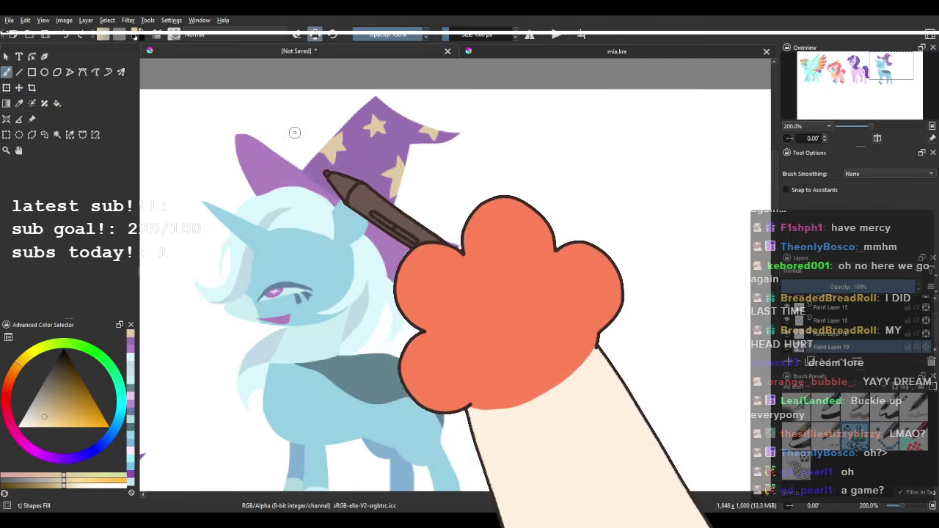
Paint pale blue stars, based on the pony's coat color, in the middle of the cone and along the edge just behind its peak.
scroll(294, 132, "up", 4)
left_click_drag(349, 193, 321, 254)
left_click_drag(395, 212, 388, 191)
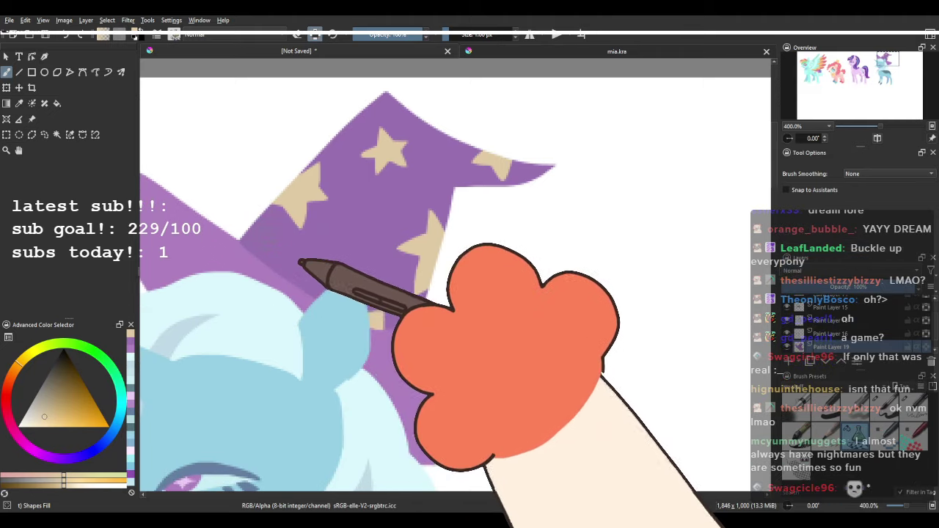
left_click(333, 351, "ctrl")
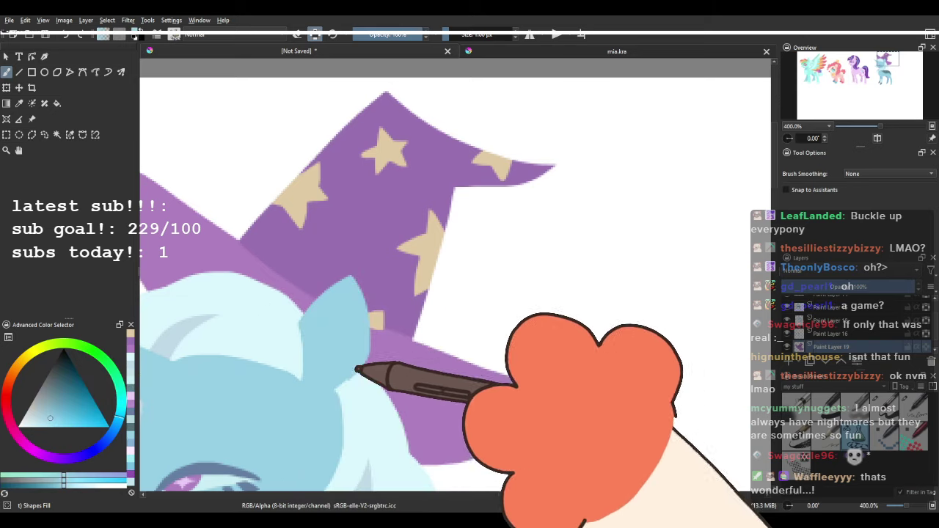
mouse_move(345, 235)
left_mouse_down()
mouse_move(380, 222)
mouse_move(363, 206)
mouse_move(347, 224)
mouse_move(367, 208)
mouse_move(344, 220)
mouse_move(374, 231)
left_mouse_up()
key("ctrl+z")
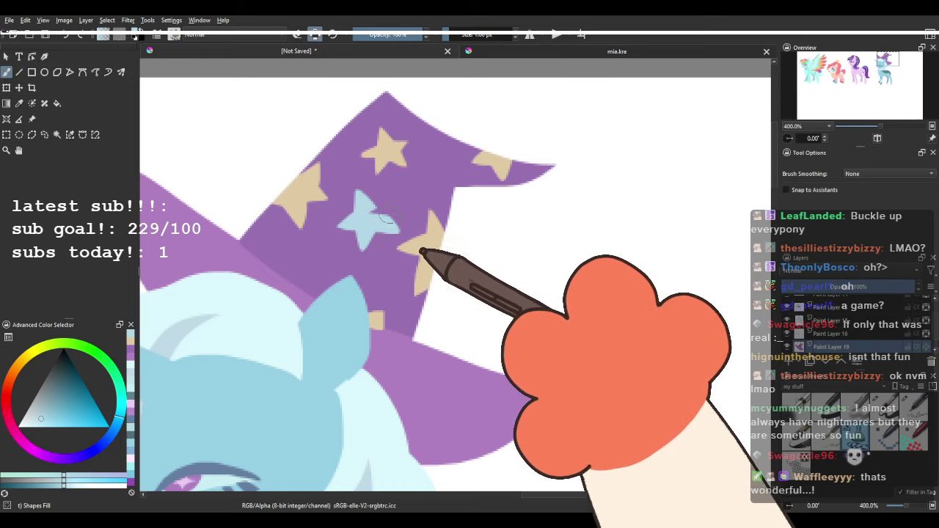
left_click_drag(388, 193, 350, 244)
mouse_move(379, 155)
left_mouse_down()
mouse_move(355, 160)
mouse_move(398, 165)
mouse_move(371, 155)
mouse_move(360, 165)
mouse_move(397, 180)
left_mouse_up()
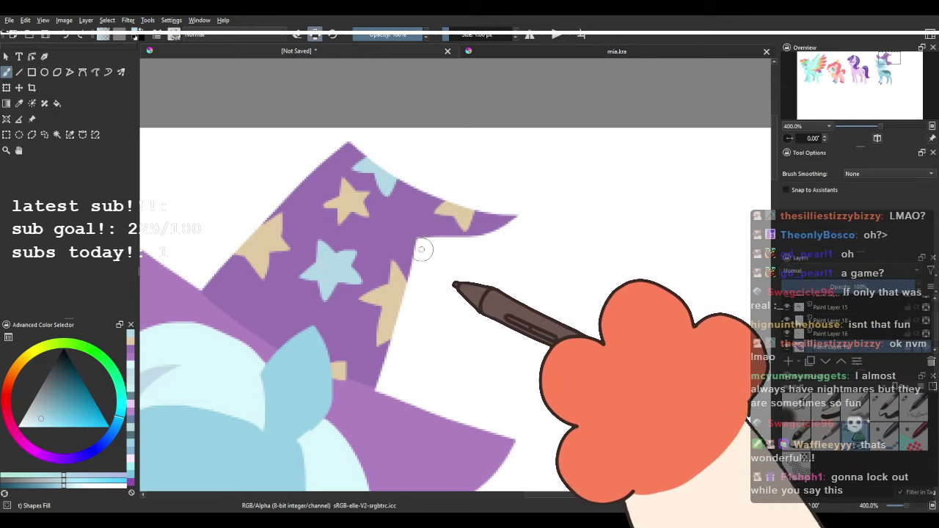
Add partial pale blue stars under the curled tip, on the cone's upper front edge and along the brim line.
left_click_drag(421, 248, 446, 245)
left_click_drag(287, 191, 313, 161)
left_click_drag(295, 246, 334, 206)
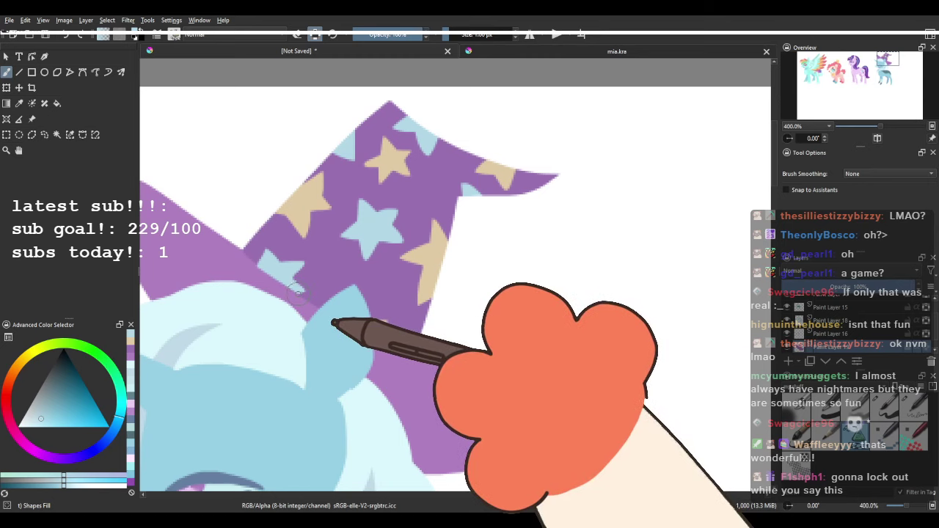
Check the star-patterned hat up close and against the whole pony lineup.
scroll(420, 154, "down", 3)
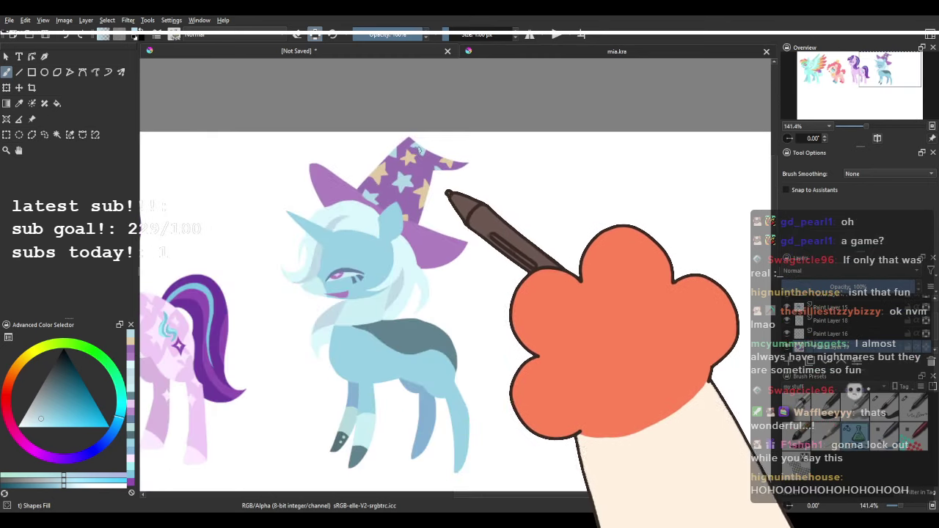
scroll(412, 277, "down", 1)
scroll(405, 220, "up", 3)
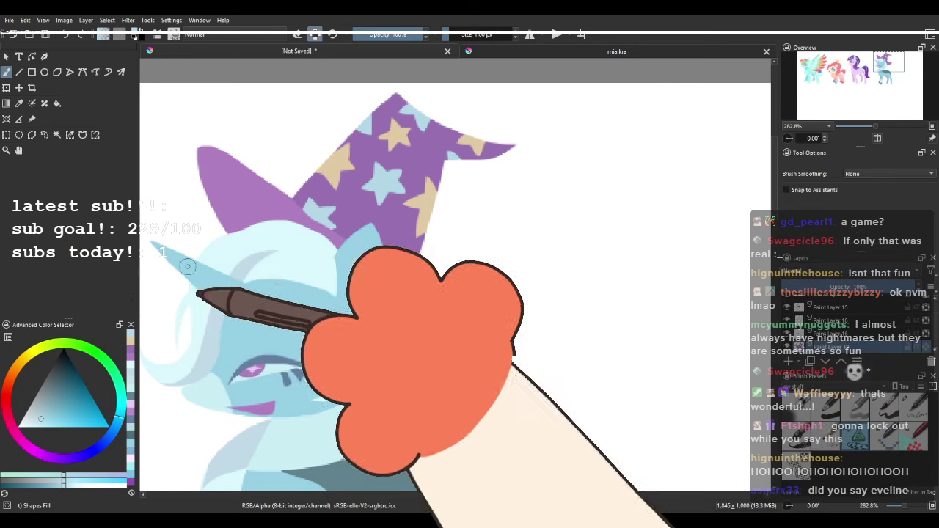
scroll(411, 269, "down", 2)
scroll(400, 255, "up", 2)
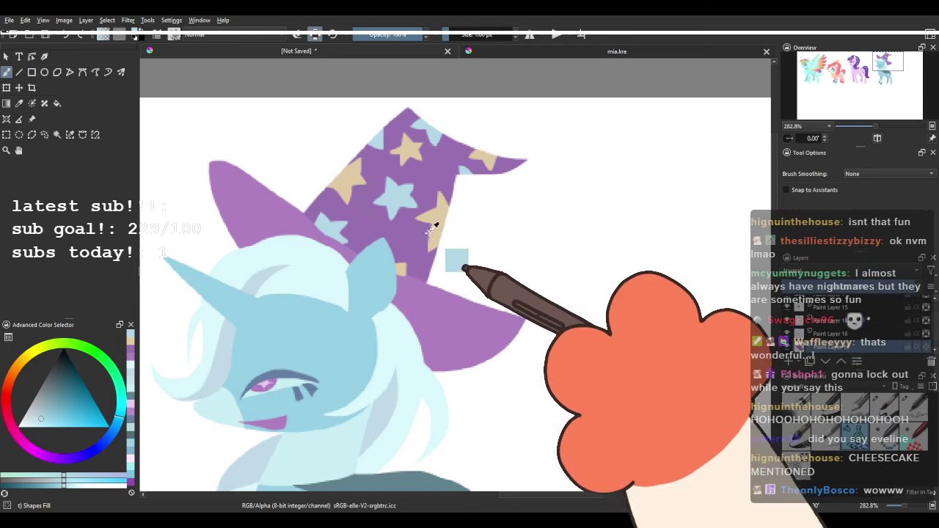
scroll(434, 227, "up", 1)
scroll(434, 227, "down", 5)
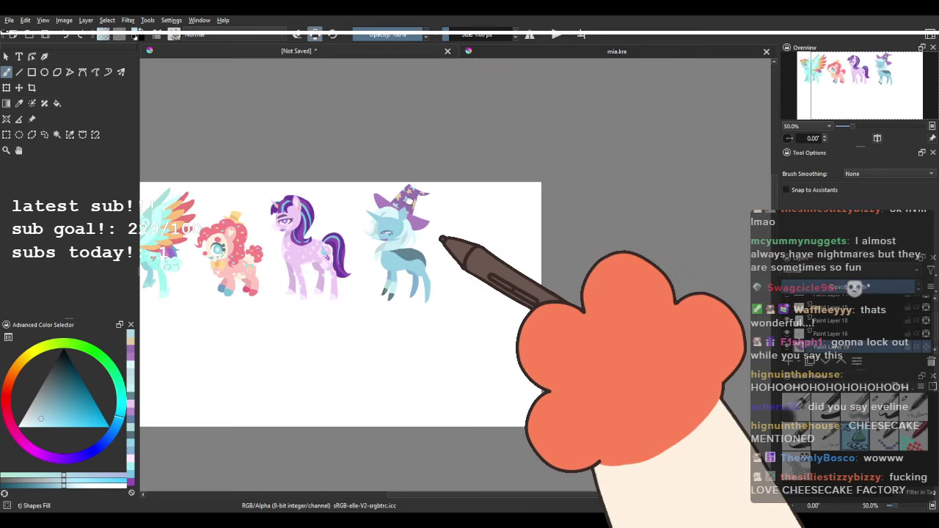
scroll(421, 226, "up", 4)
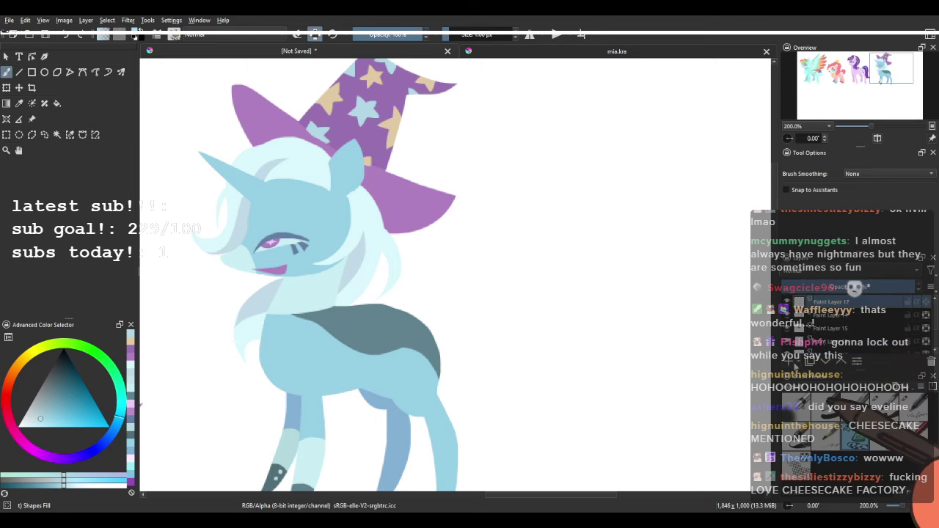
scroll(374, 248, "up", 1)
left_click_drag(374, 248, 448, 174)
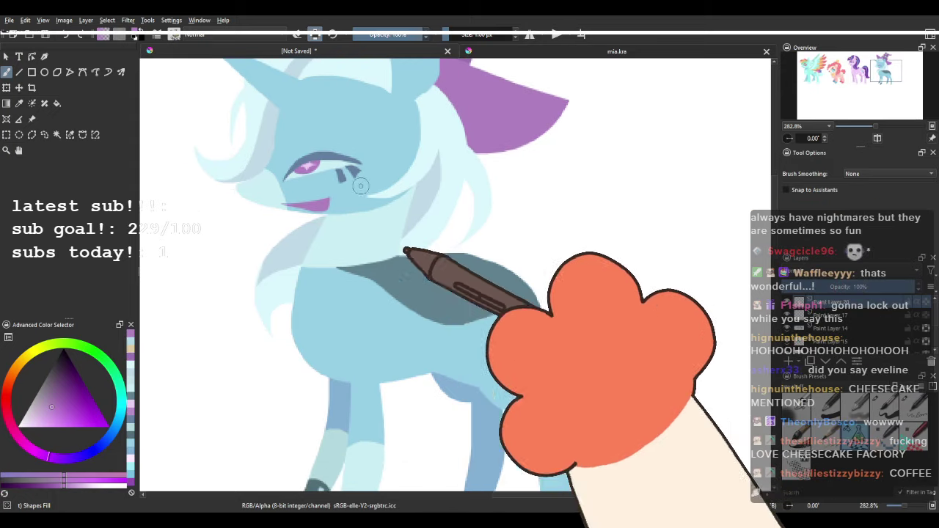
mouse_move(396, 245)
left_mouse_down()
mouse_move(279, 279)
mouse_move(539, 284)
left_mouse_up()
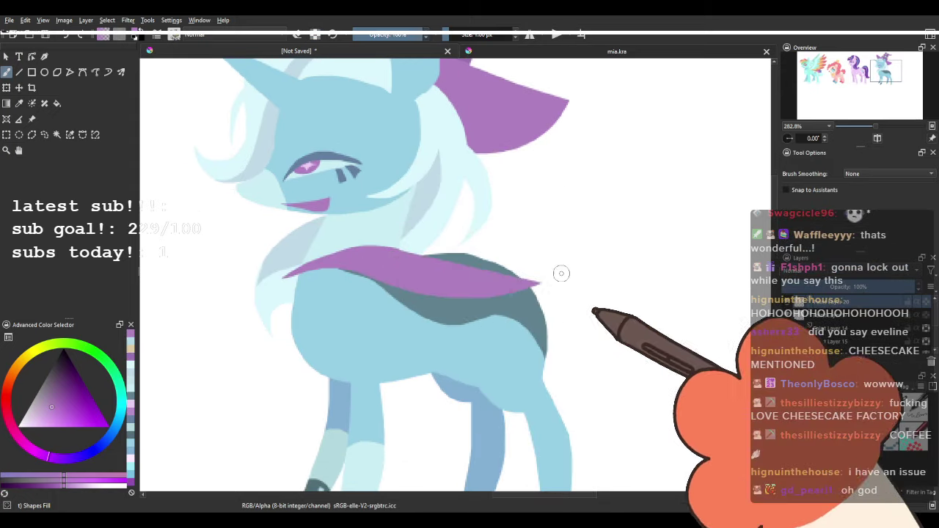
key("ctrl+z")
left_click_drag(400, 246, 302, 265)
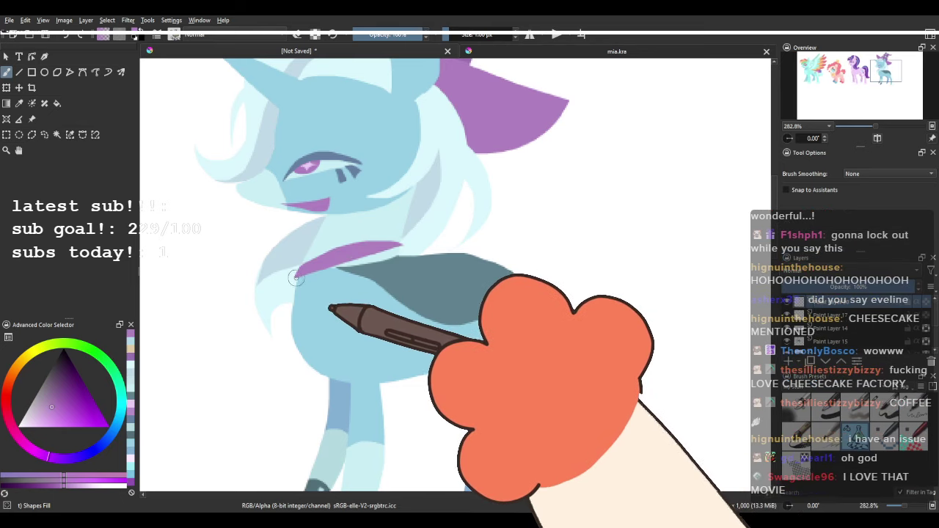
mouse_move(408, 220)
left_mouse_down()
mouse_move(415, 255)
mouse_move(434, 229)
left_mouse_up()
key("ctrl+z")
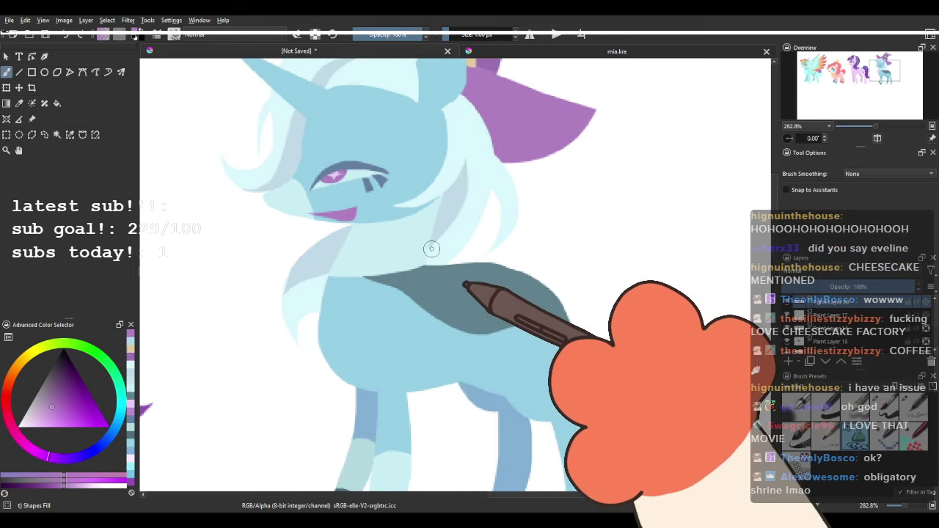
Paint a light purple cape over the pony's back from the chest to past the rump, fitting its upper edge around the mane.
mouse_move(423, 284)
left_mouse_down()
mouse_move(541, 308)
mouse_move(590, 392)
mouse_move(517, 237)
left_mouse_up()
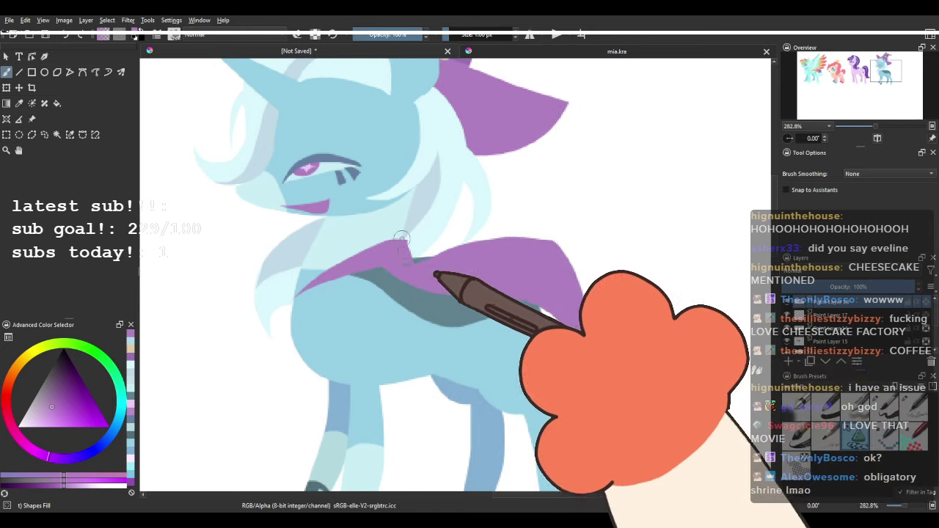
key("ctrl+z")
mouse_move(537, 310)
left_mouse_down()
mouse_move(506, 206)
mouse_move(355, 228)
left_mouse_up()
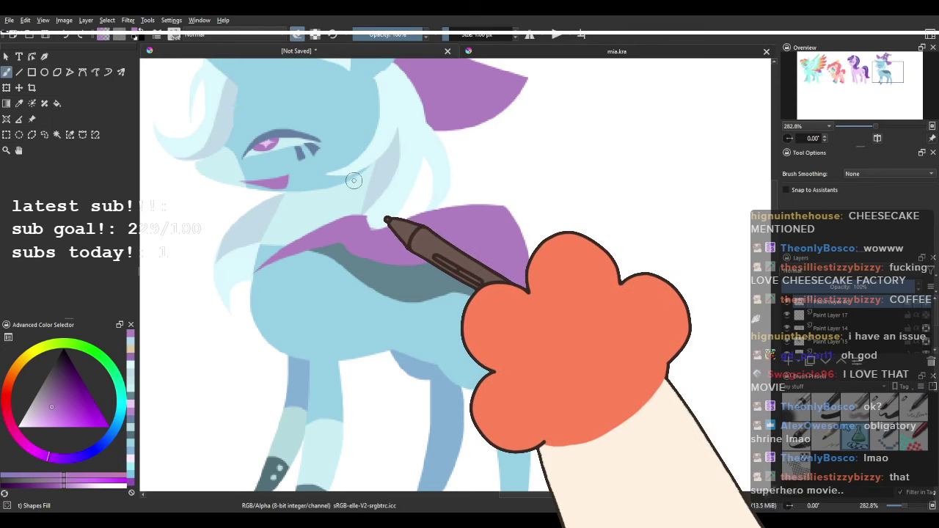
scroll(353, 180, "up", 1)
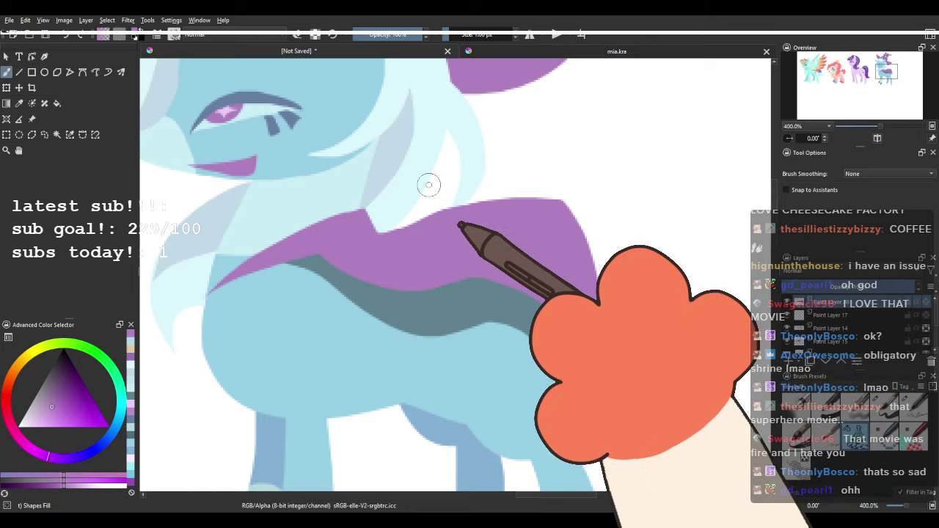
scroll(440, 180, "down", 4)
left_click_drag(489, 174, 455, 234)
scroll(431, 216, "up", 2)
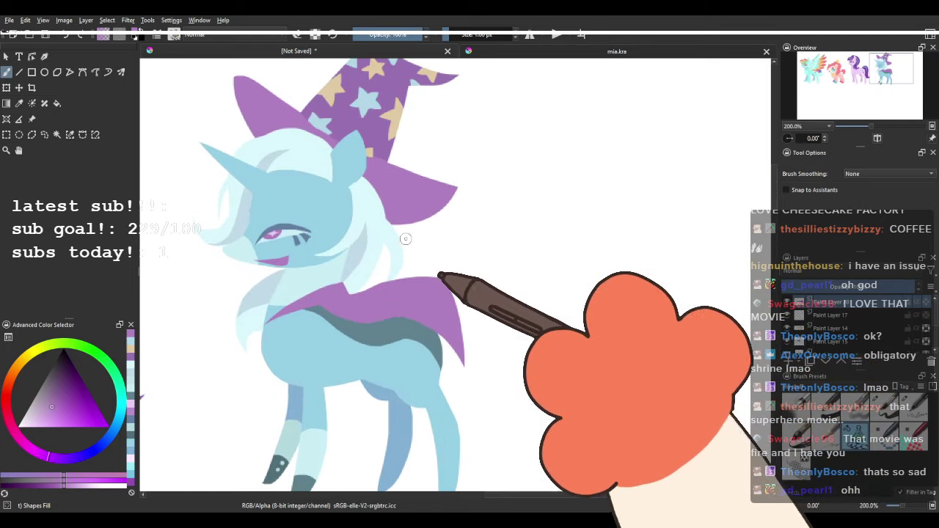
Paint tan stars, in the hat stars' color, along the cape's upper and lower edges, near the neck and at its rear tip.
scroll(440, 240, "up", 1)
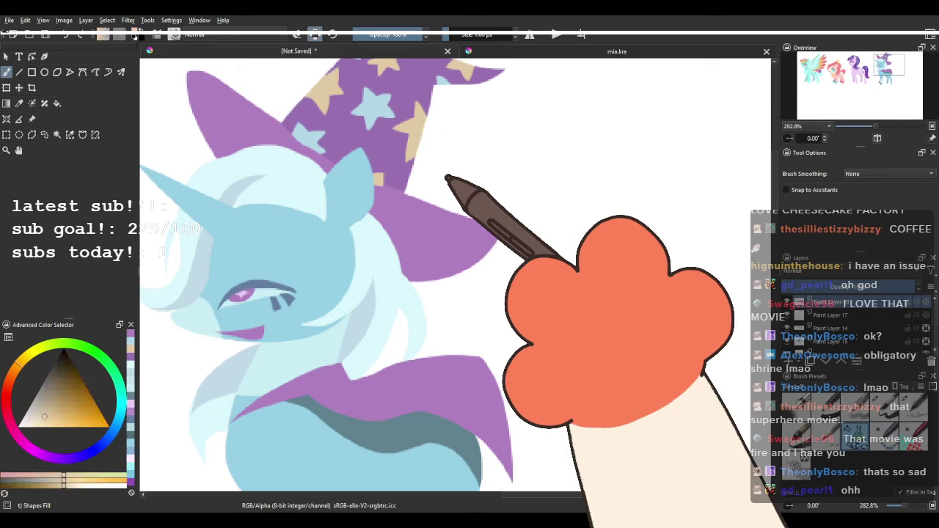
scroll(440, 239, "up", 1)
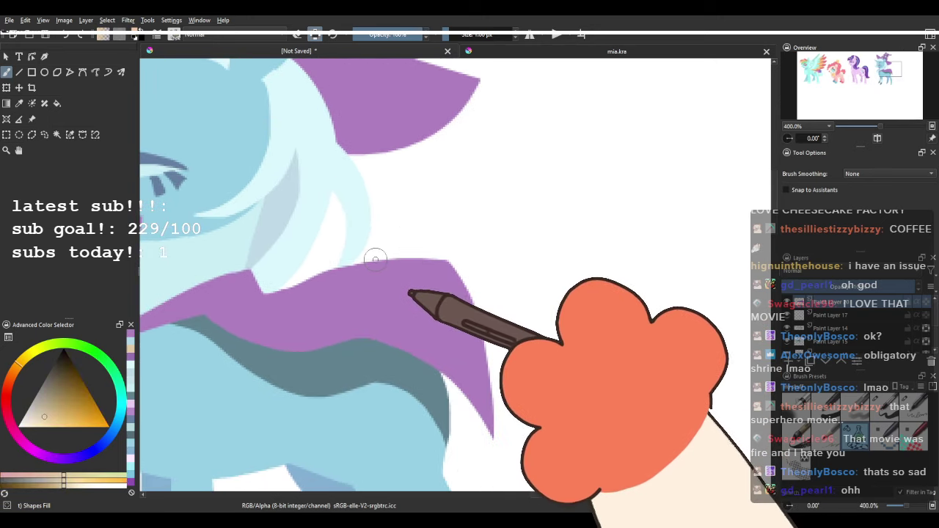
left_click_drag(354, 285, 394, 254)
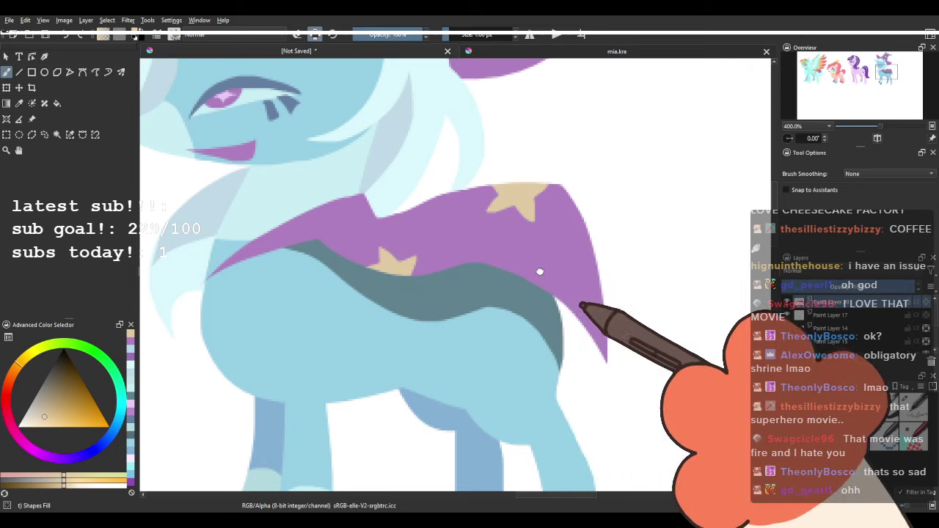
left_click_drag(538, 271, 473, 280)
mouse_move(516, 327)
left_mouse_down()
mouse_move(541, 308)
mouse_move(539, 332)
left_mouse_up()
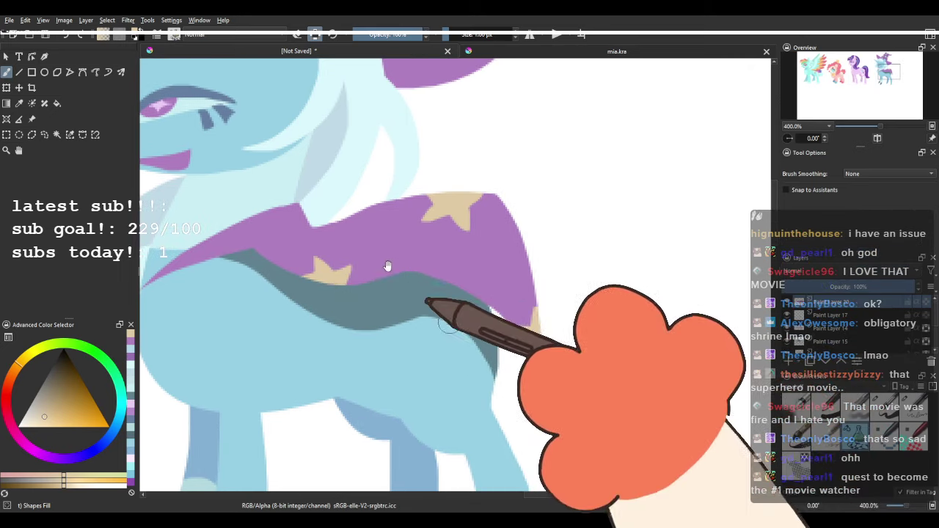
left_click_drag(386, 267, 498, 334)
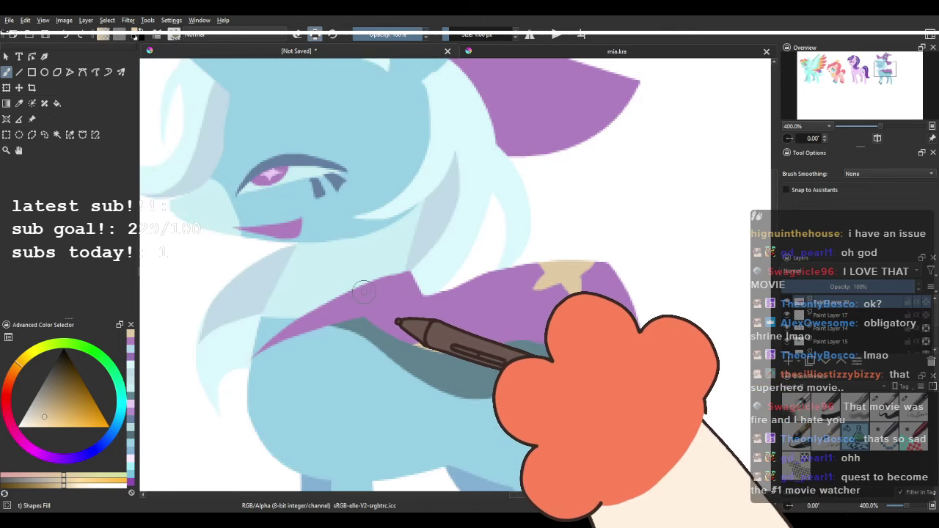
scroll(382, 288, "down", 3)
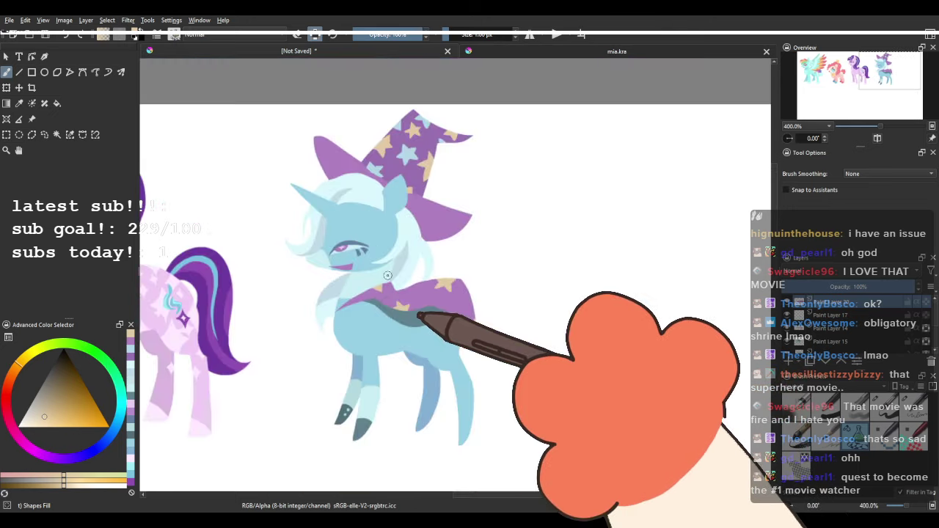
scroll(410, 262, "up", 4)
scroll(380, 157, "down", 3)
Paint pale blue stars at the cape's rear edge, on its upper edge behind the mane and along its lower edge.
scroll(394, 236, "up", 3)
left_click_drag(389, 315, 325, 290)
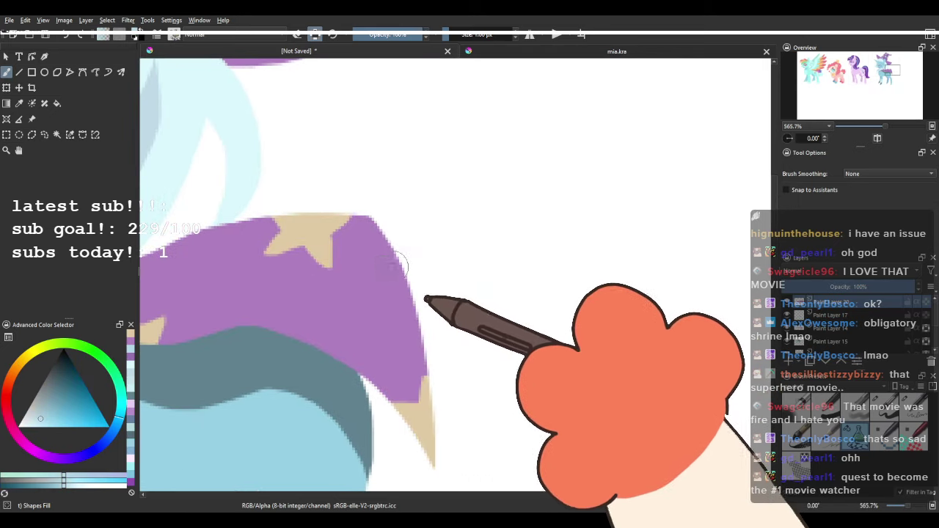
left_click_drag(409, 315, 432, 295)
left_click_drag(347, 279, 434, 293)
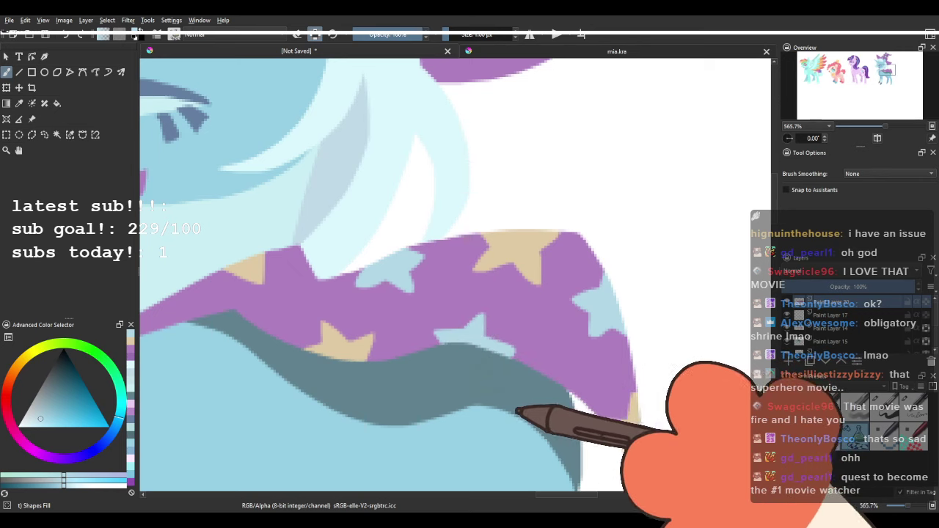
Add small pale blue four-point sparkles near the cape's front, between its rear stars and on its upper rear edge.
scroll(402, 231, "down", 4)
scroll(402, 231, "up", 4)
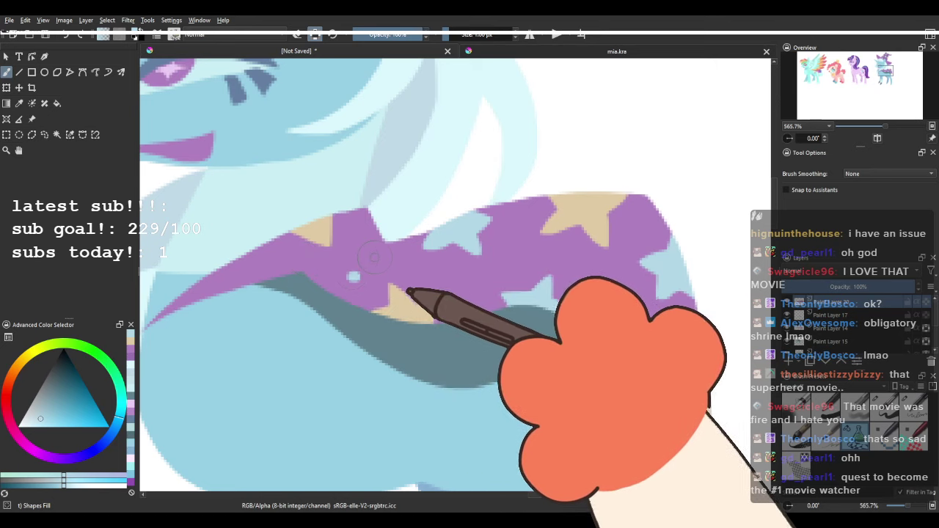
mouse_move(343, 262)
left_mouse_down()
mouse_move(348, 287)
mouse_move(334, 282)
left_mouse_up()
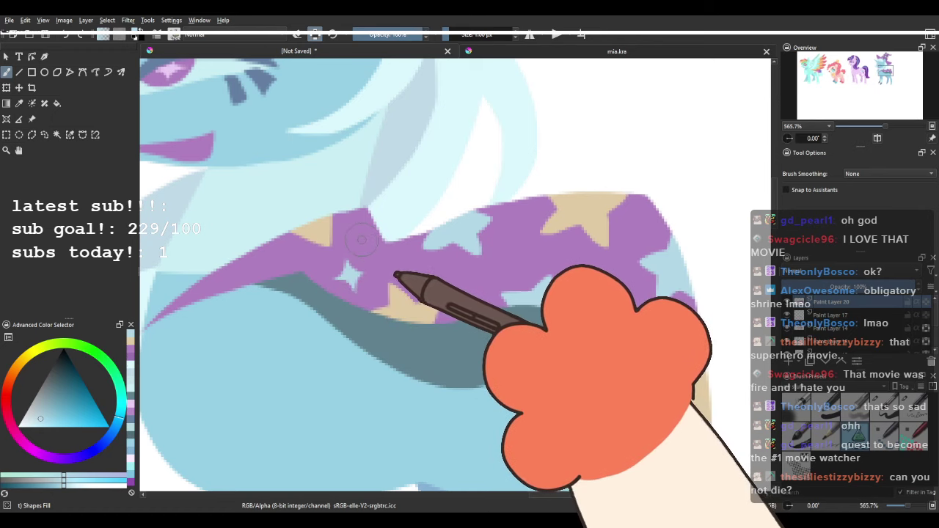
left_click_drag(533, 254, 394, 254)
mouse_move(465, 291)
left_mouse_down()
mouse_move(477, 311)
mouse_move(515, 224)
mouse_move(507, 228)
mouse_move(516, 201)
mouse_move(513, 219)
mouse_move(525, 208)
mouse_move(499, 248)
left_mouse_up()
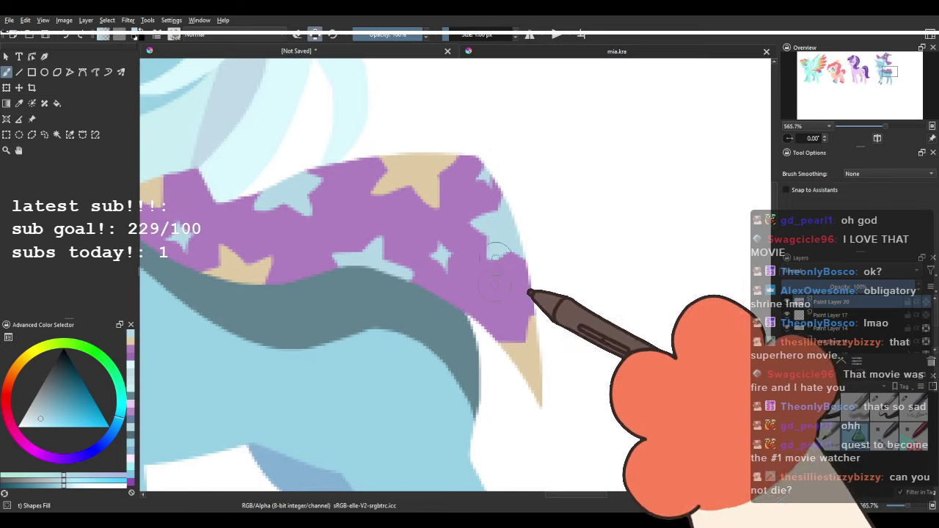
Add small tan four-point sparkles above the cape's rear tip and between the stars in its middle.
left_click(530, 346, "ctrl")
mouse_move(489, 302)
left_mouse_down()
mouse_move(494, 288)
mouse_move(497, 309)
left_mouse_up()
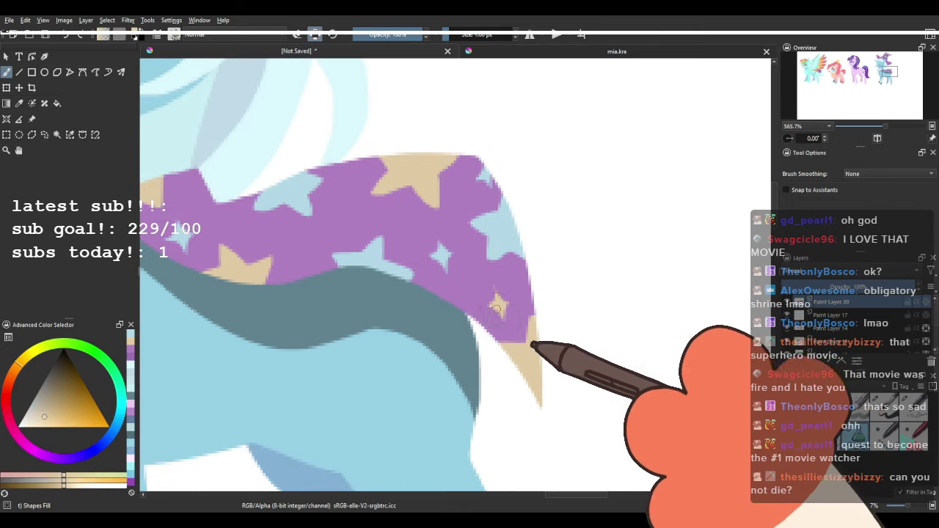
mouse_move(297, 193)
left_mouse_down()
mouse_move(342, 243)
mouse_move(394, 272)
mouse_move(381, 269)
left_mouse_up()
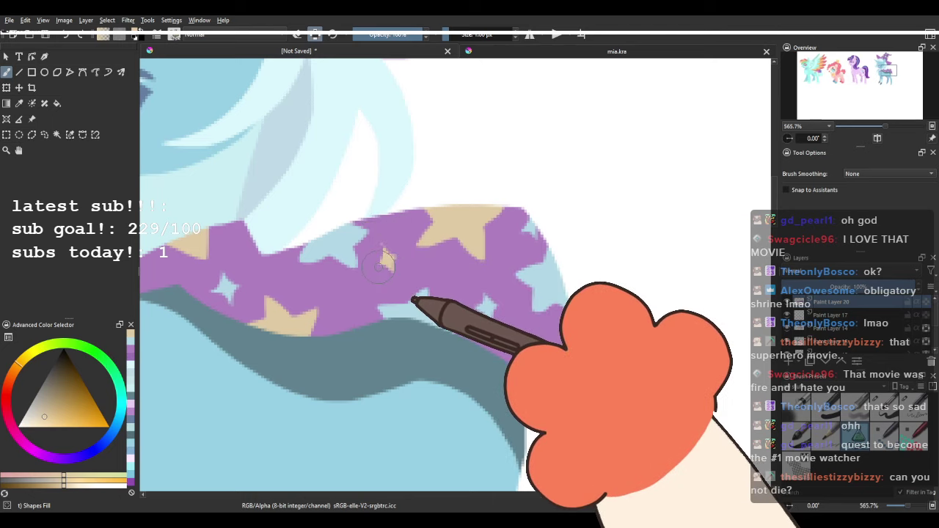
scroll(420, 215, "down", 4)
left_click_drag(438, 237, 456, 295)
scroll(488, 297, "down", 2)
scroll(475, 242, "up", 5)
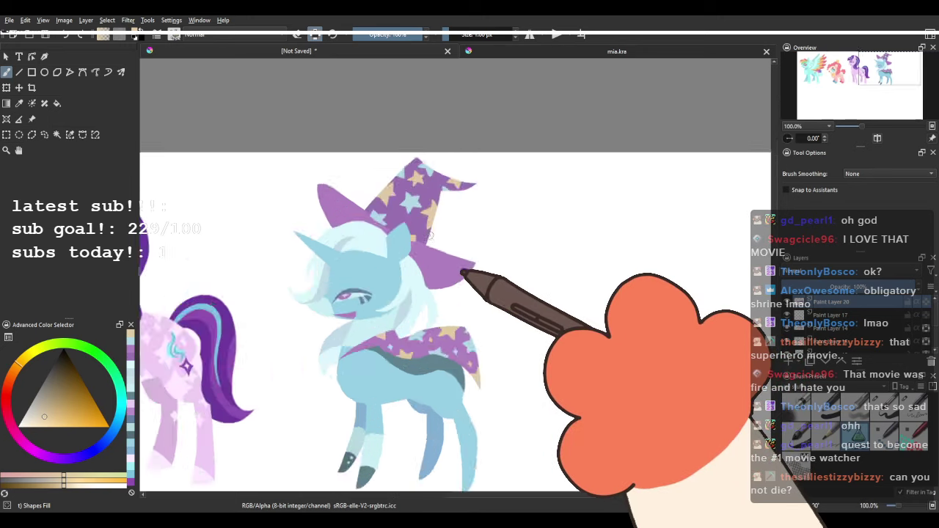
On the hat layer, paint small tan four-point sparkles above the ear, near the curled tip's base and by the cone's lower front edge.
scroll(836, 334, "down", 3)
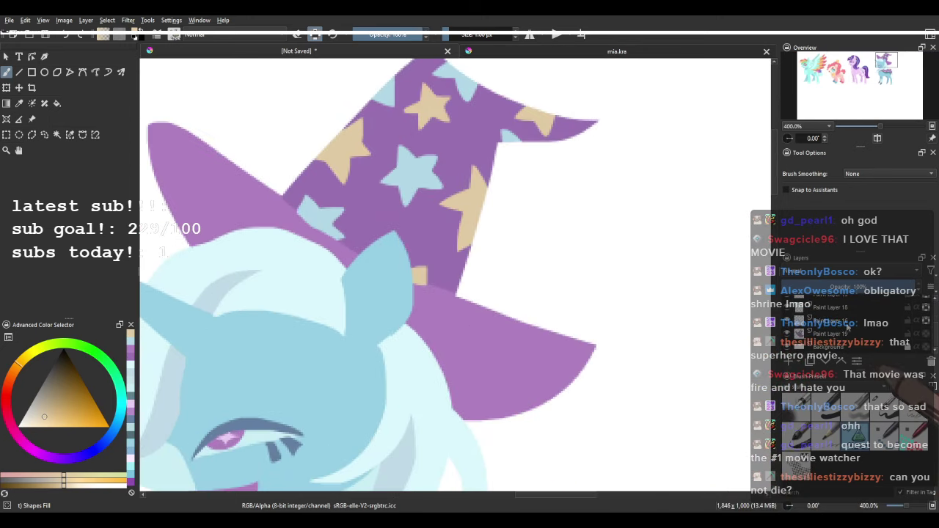
key("plus")
key("plus")
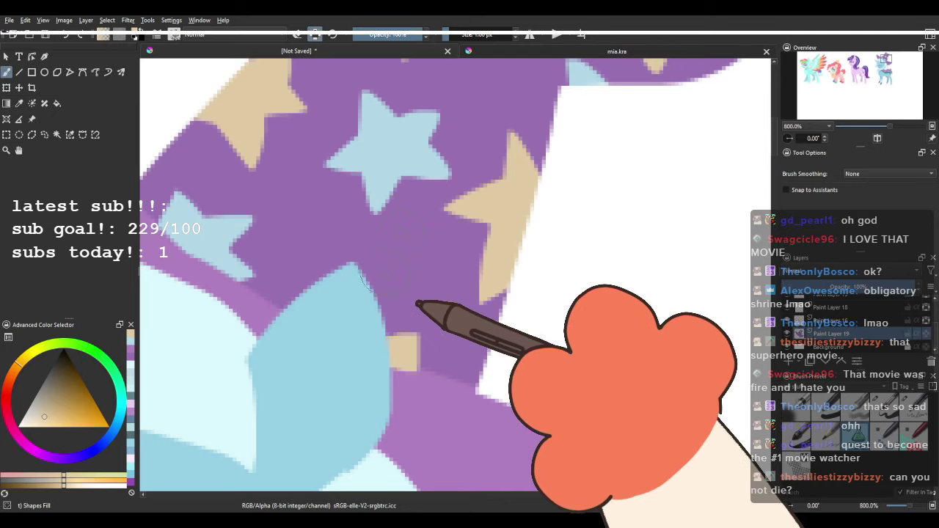
left_click_drag(432, 110, 391, 277)
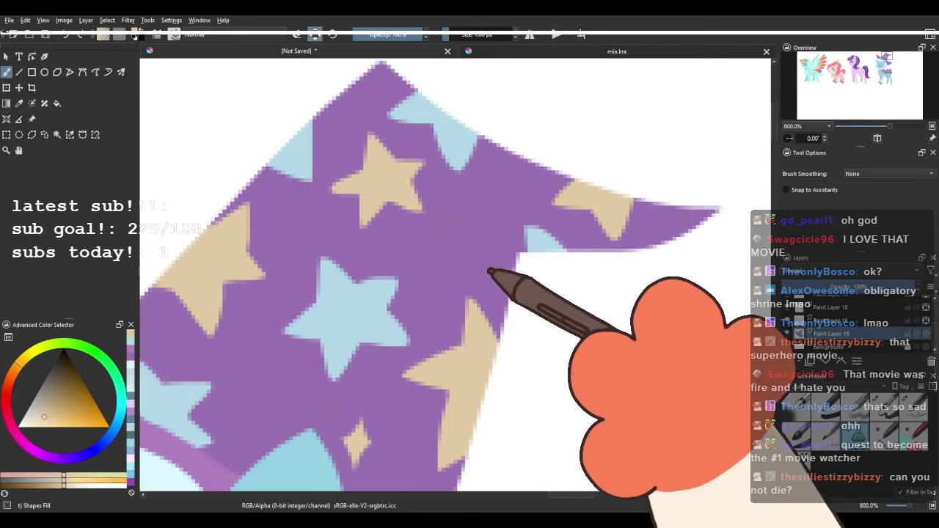
left_click_drag(288, 279, 427, 255)
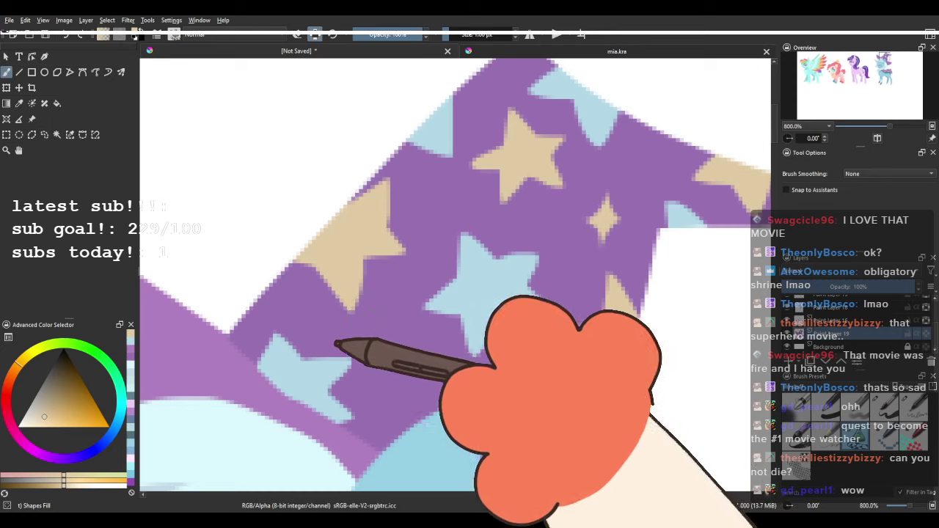
mouse_move(286, 304)
left_mouse_down()
mouse_move(298, 301)
mouse_move(294, 307)
left_mouse_up()
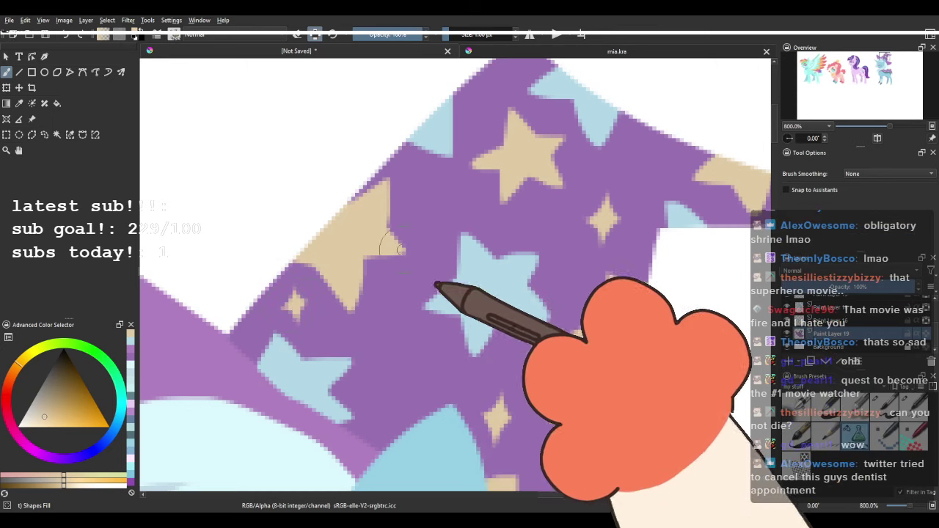
left_click_drag(496, 269, 451, 239)
Add small pale blue sparkles between the cone's lower front stars and on the front edge just below its peak.
left_click(453, 240, "ctrl")
mouse_move(341, 341)
left_mouse_down()
mouse_move(370, 336)
mouse_move(343, 341)
left_mouse_up()
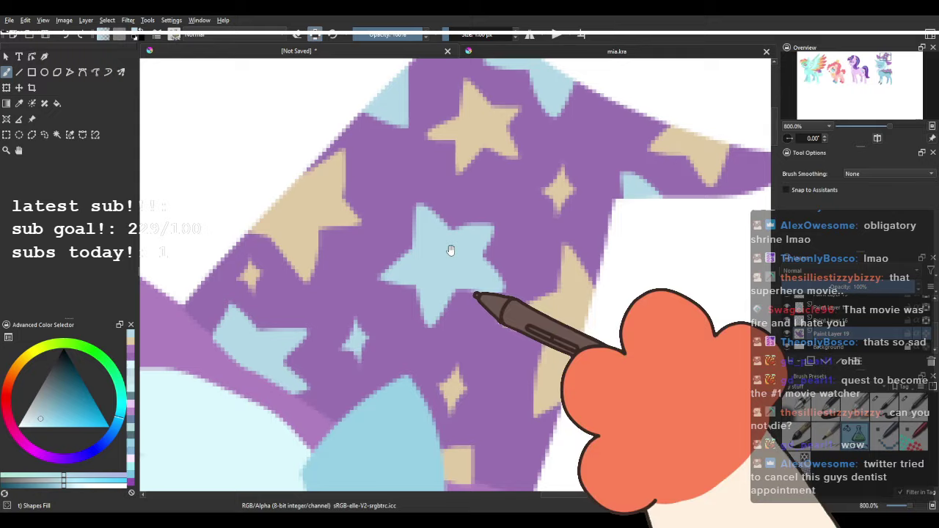
left_click_drag(448, 252, 385, 331)
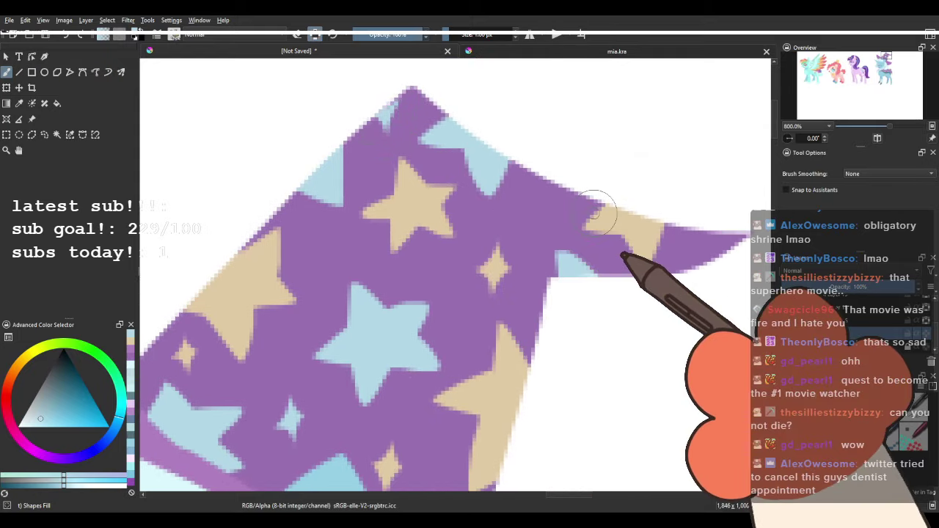
left_click_drag(367, 118, 385, 109)
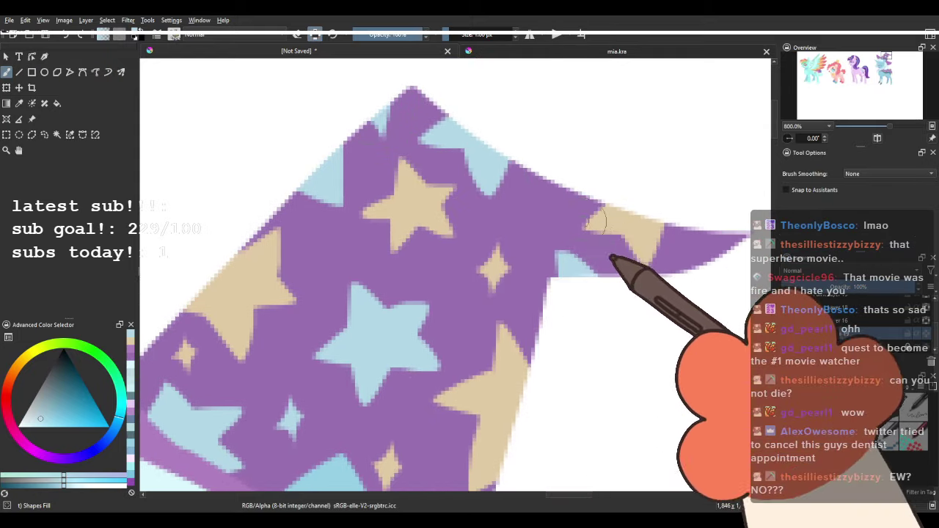
left_click_drag(696, 248, 571, 236)
scroll(457, 251, "down", 12)
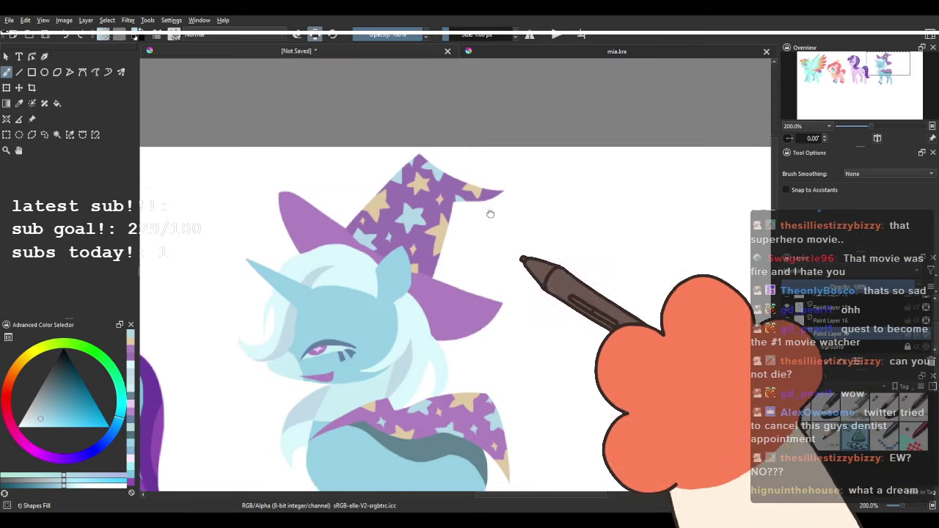
Turn off alpha lock and paint two small tan beads hanging in a column beneath the hat's curled tip.
scroll(495, 170, "up", 9)
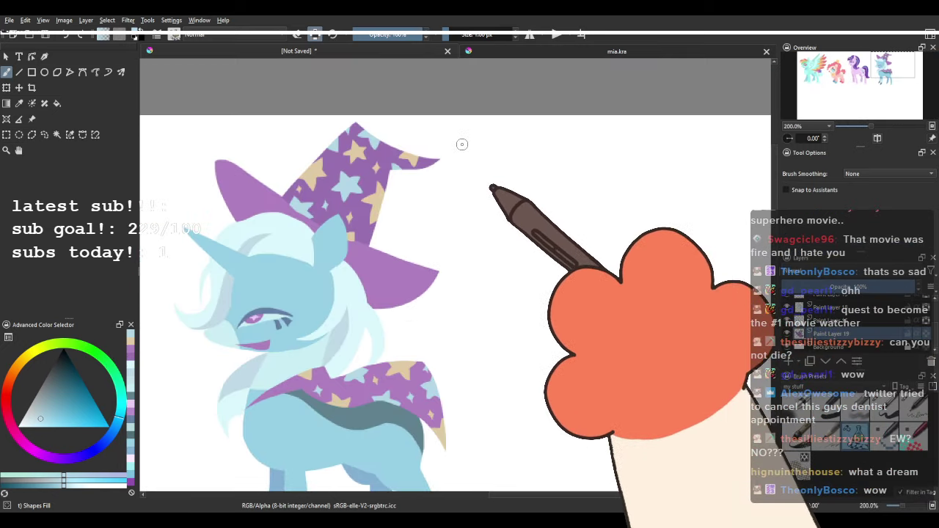
left_click(315, 36)
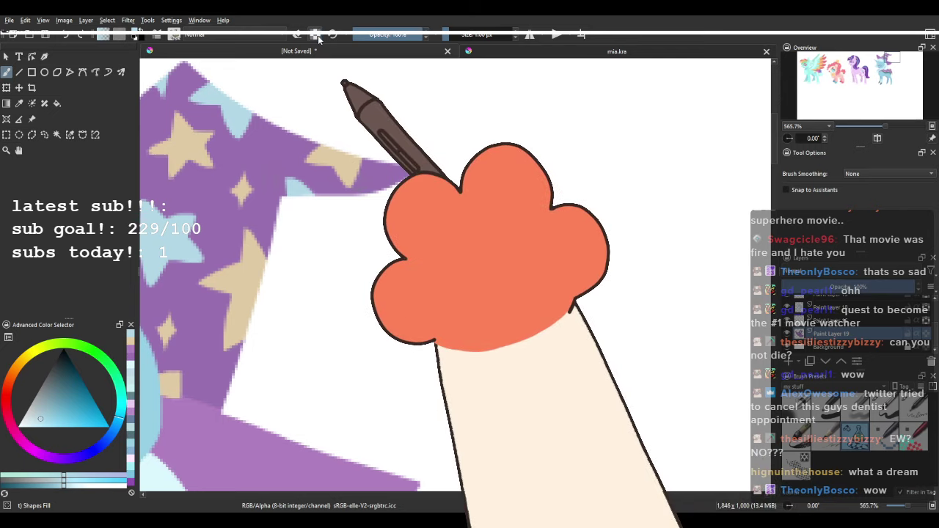
left_click(301, 183, "ctrl")
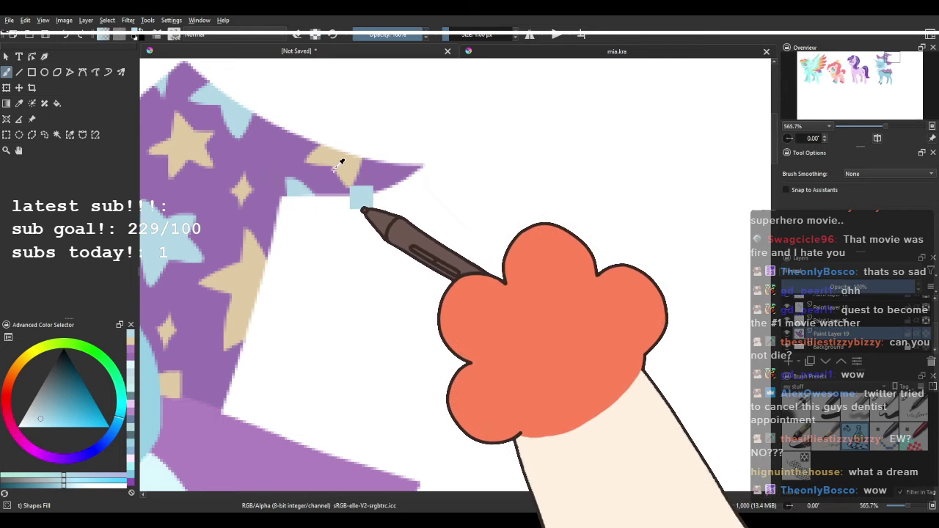
left_click(340, 159, "ctrl")
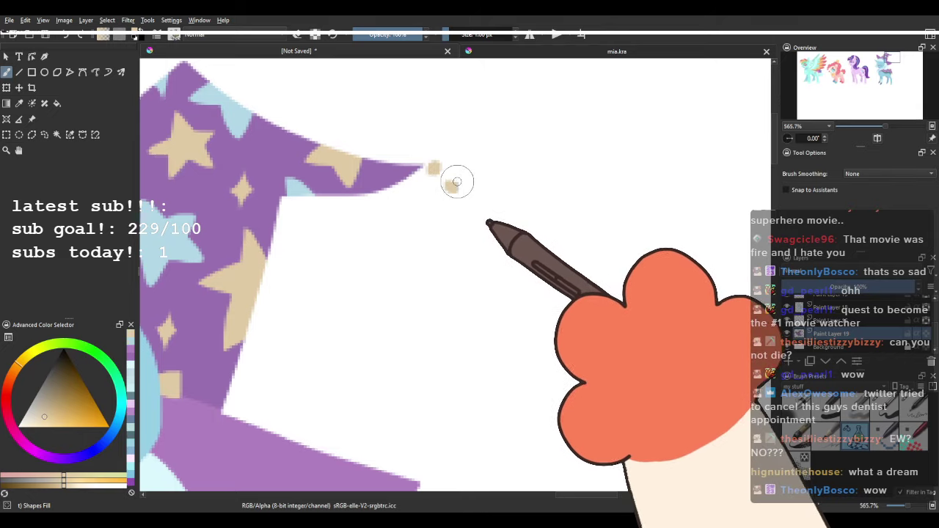
key("ctrl+z")
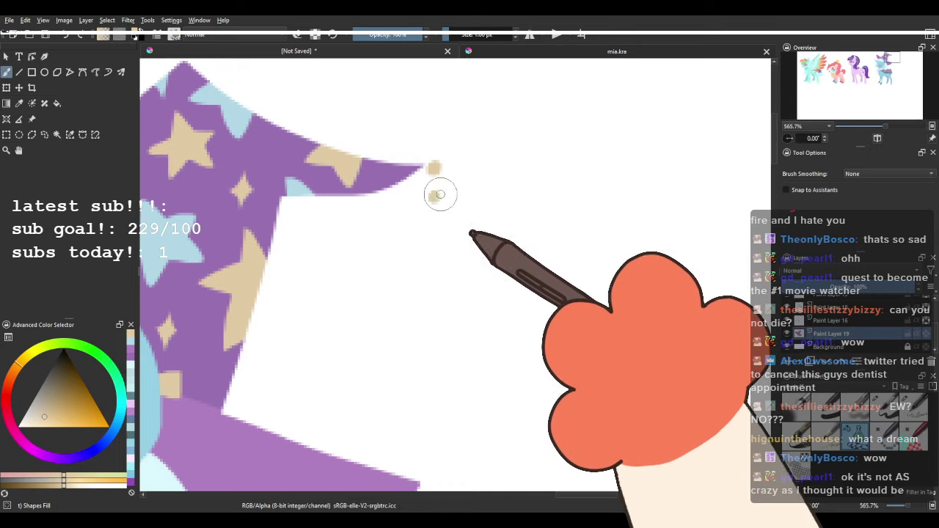
mouse_move(313, 298)
left_mouse_down()
mouse_move(451, 290)
mouse_move(346, 267)
left_mouse_up()
Paint a small pale blue five-point star hanging directly below the two tan beads.
left_click(298, 223, "ctrl")
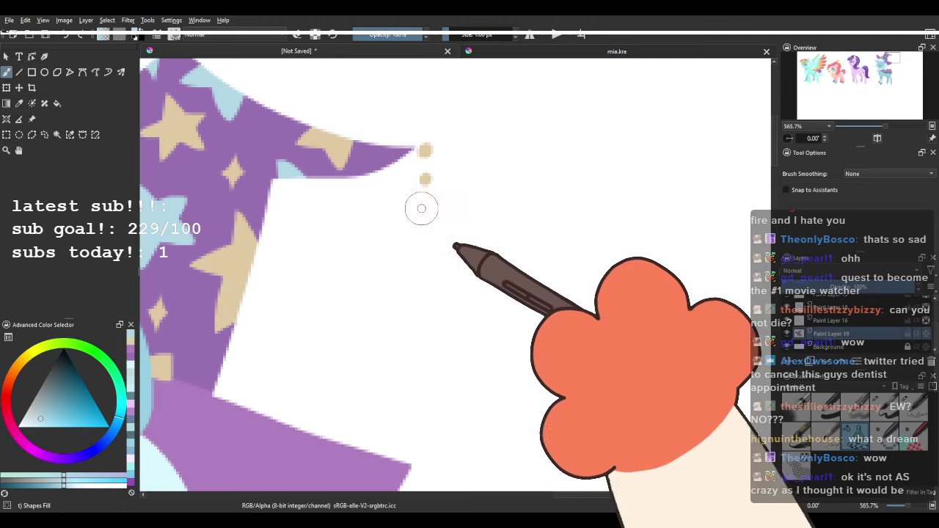
left_click_drag(420, 261, 451, 239)
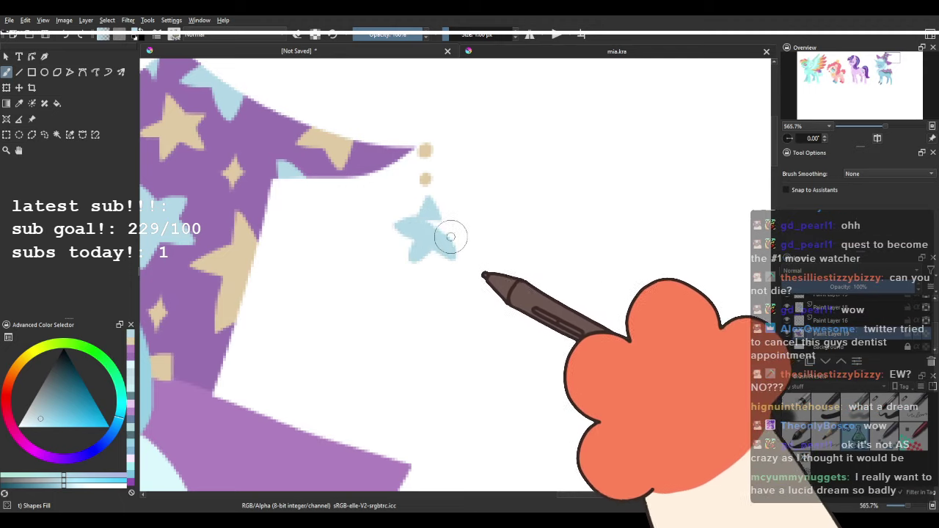
scroll(453, 156, "down", 5)
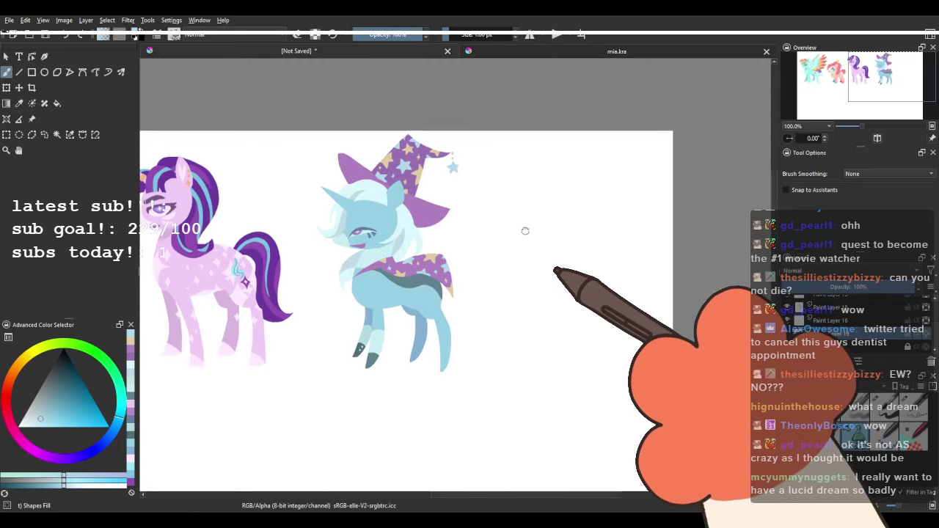
scroll(409, 230, "down", 1)
left_click_drag(408, 230, 418, 220)
On a new layer behind the pony, paint a flowing tail in the mane's pale cyan, curving down from beneath the cape's rear.
scroll(418, 220, "up", 3)
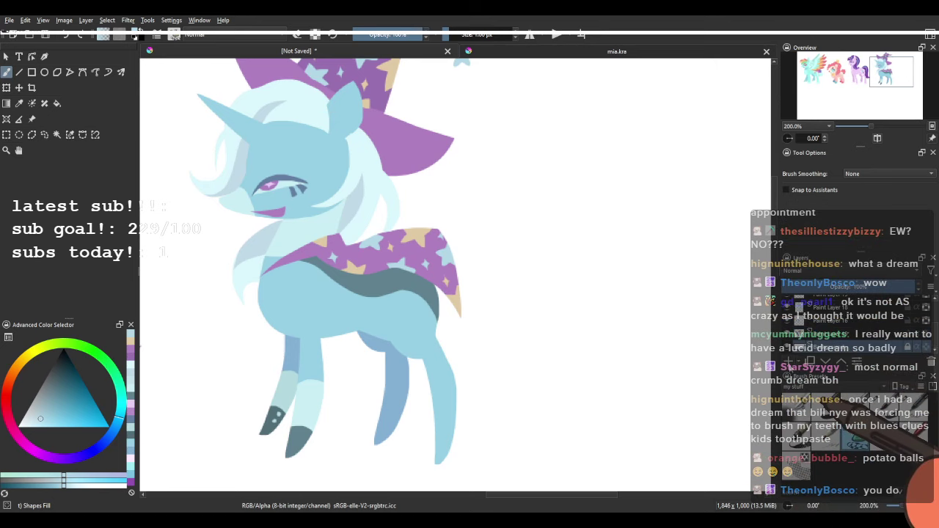
left_click(788, 361)
left_click(419, 320, "ctrl")
left_click(365, 158, "ctrl")
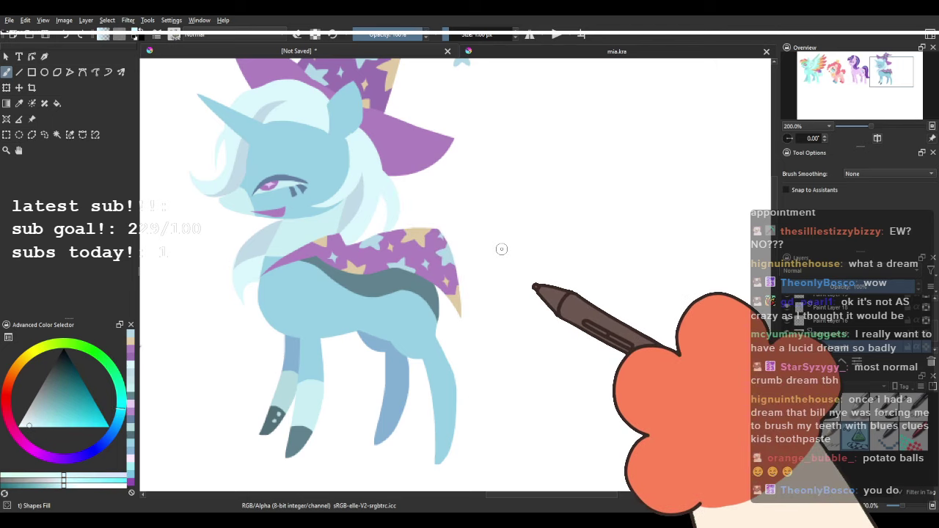
left_click_drag(413, 275, 391, 274)
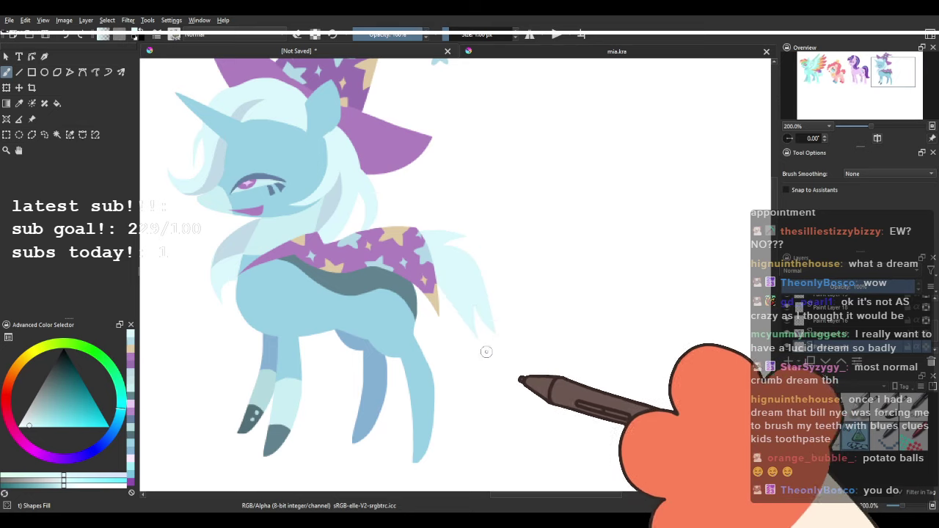
left_click_drag(427, 227, 463, 268)
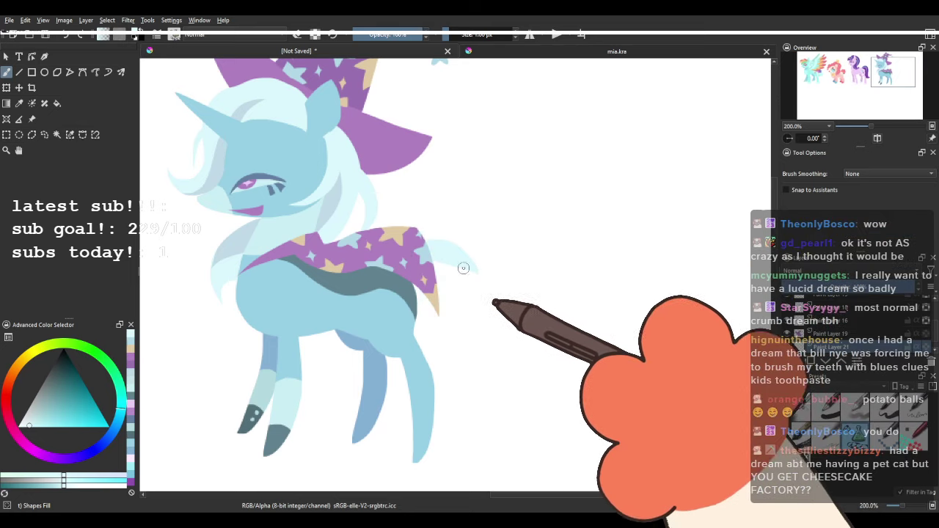
mouse_move(420, 239)
left_mouse_down()
mouse_move(459, 243)
mouse_move(452, 250)
mouse_move(463, 255)
mouse_move(481, 307)
mouse_move(508, 338)
mouse_move(492, 347)
mouse_move(470, 338)
mouse_move(495, 356)
mouse_move(440, 348)
mouse_move(383, 239)
left_mouse_up()
left_click_drag(330, 192, 369, 174)
scroll(354, 166, "down", 2)
scroll(362, 176, "up", 3)
Paint a shaded strand in the mane's grey-blue along the tail, sweeping from the cape's rear tip to the outer tail tip.
left_click(357, 196, "ctrl")
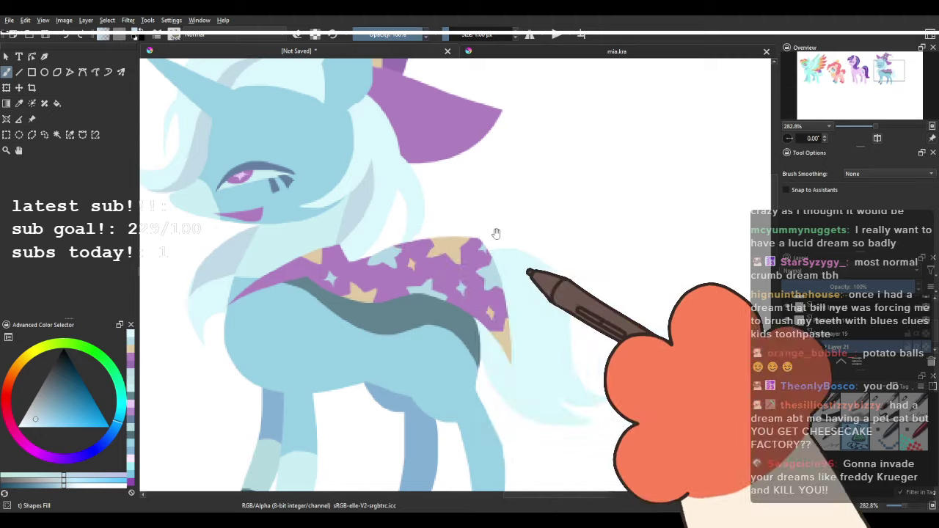
left_click_drag(493, 233, 432, 193)
left_click_drag(351, 164, 300, 149)
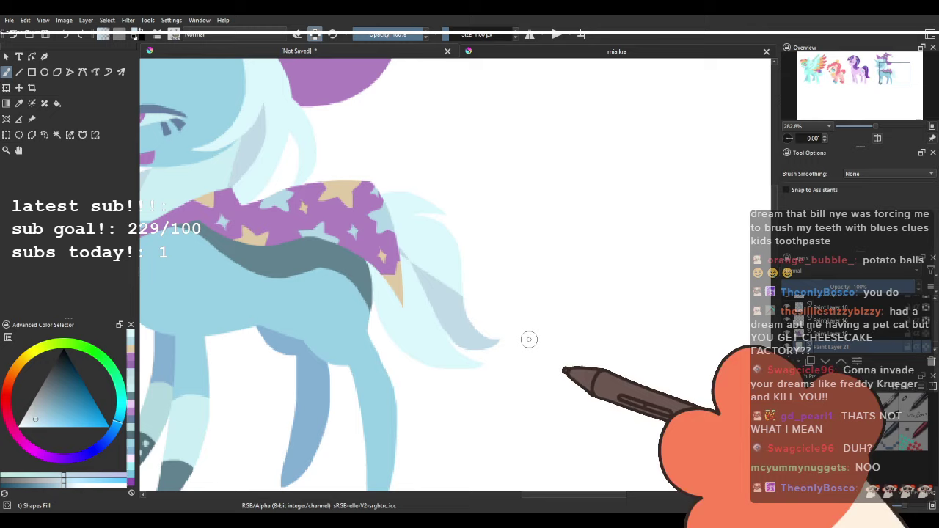
Extend the grey-blue strand over the tail's upper curve and refine its inner edge with the pale cyan hair colour.
left_click(404, 191, "ctrl")
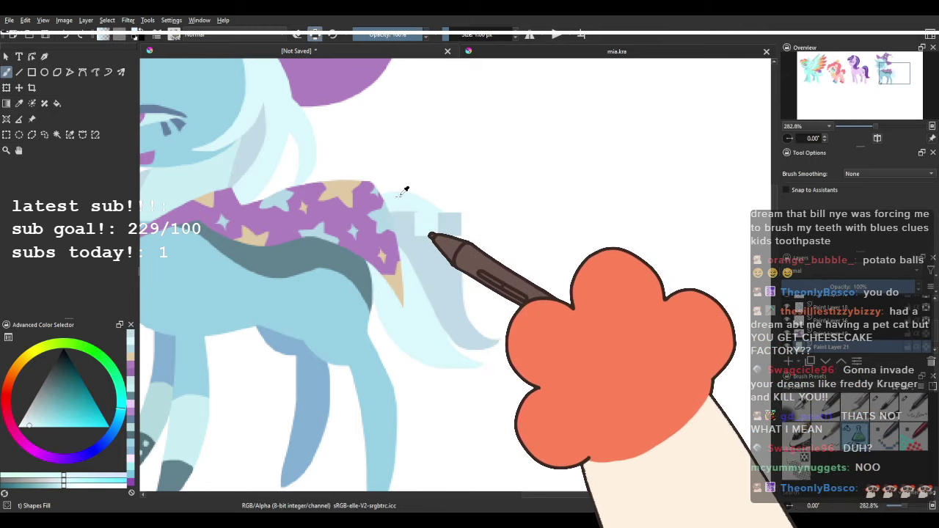
key("ctrl+z")
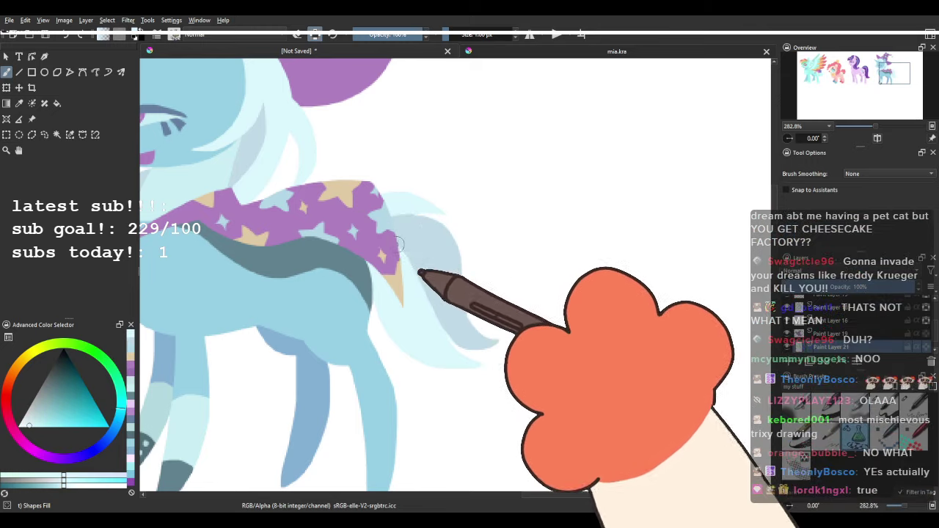
left_click(423, 274, "ctrl")
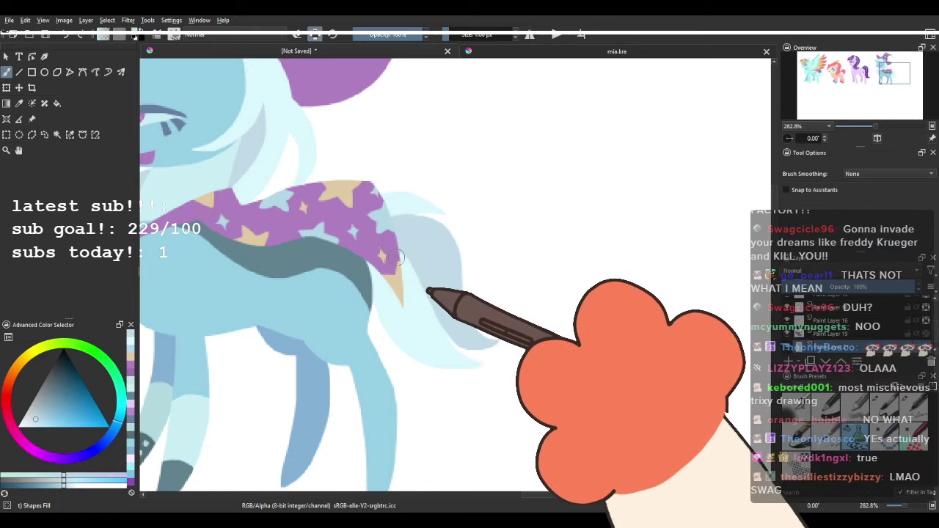
left_click(416, 287, "ctrl")
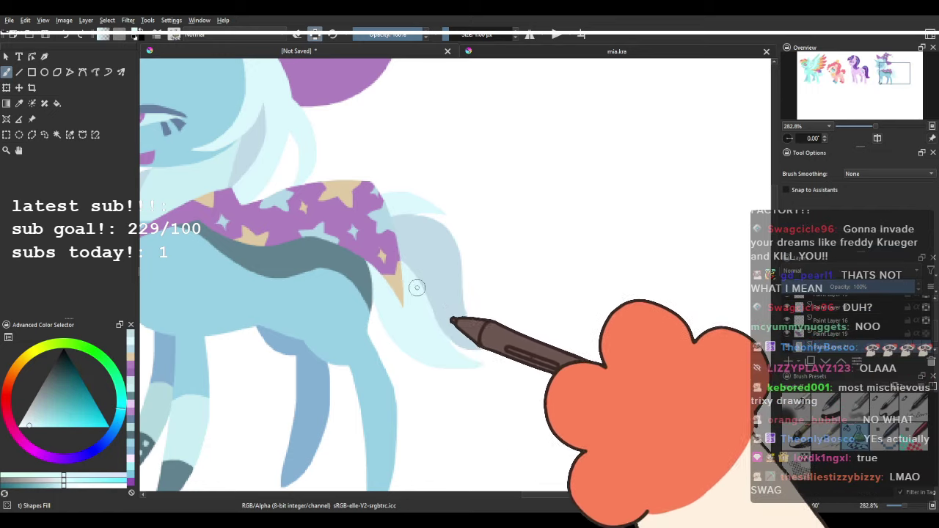
scroll(384, 214, "down", 4)
scroll(403, 244, "up", 4)
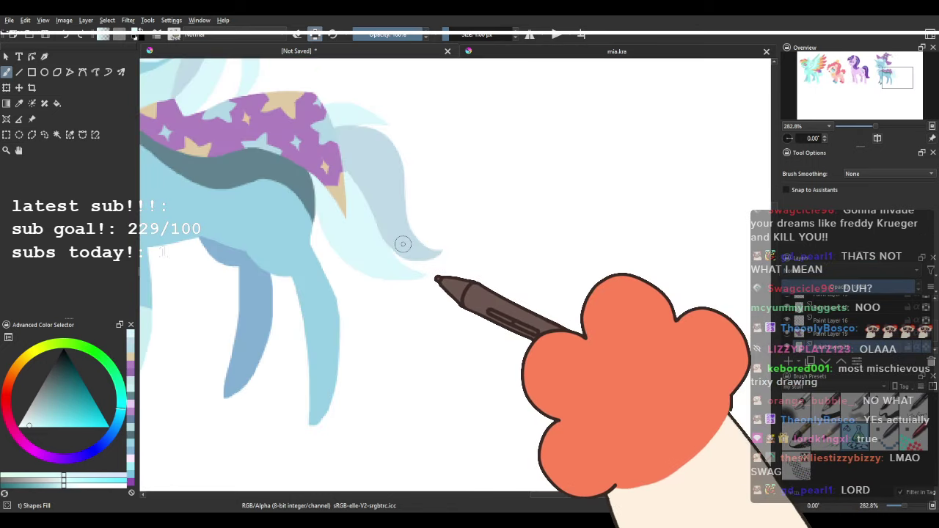
left_click_drag(297, 192, 301, 237)
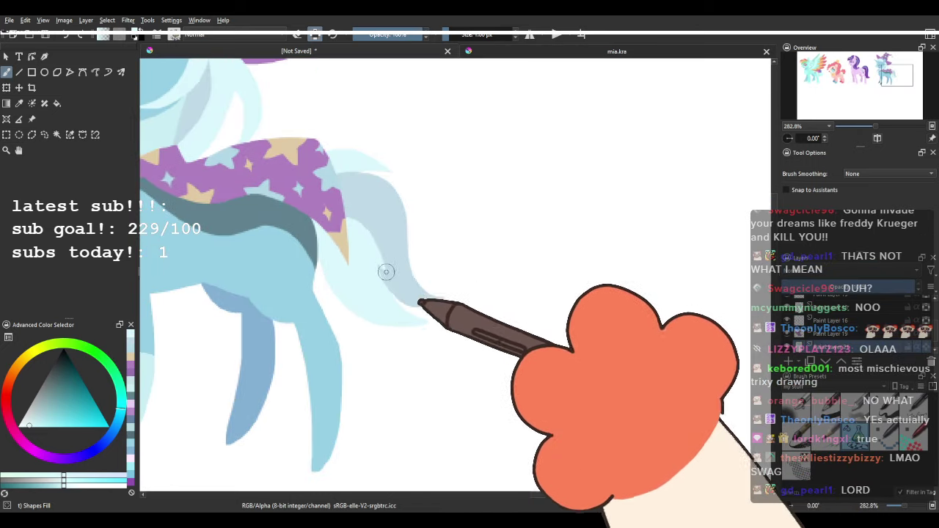
Try a second grey-blue shadow streak on the tail's lower part, running down from beneath the cape's rear tip.
scroll(393, 273, "down", 5)
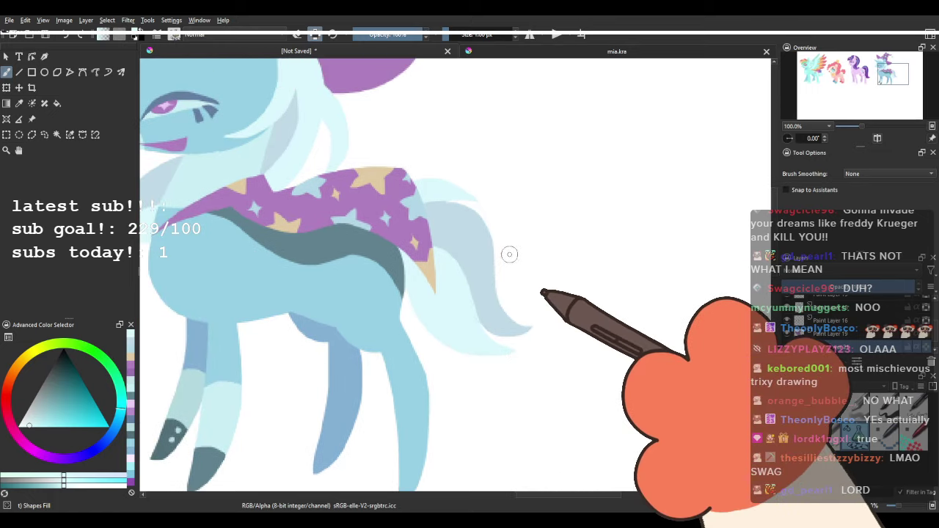
scroll(455, 226, "up", 5)
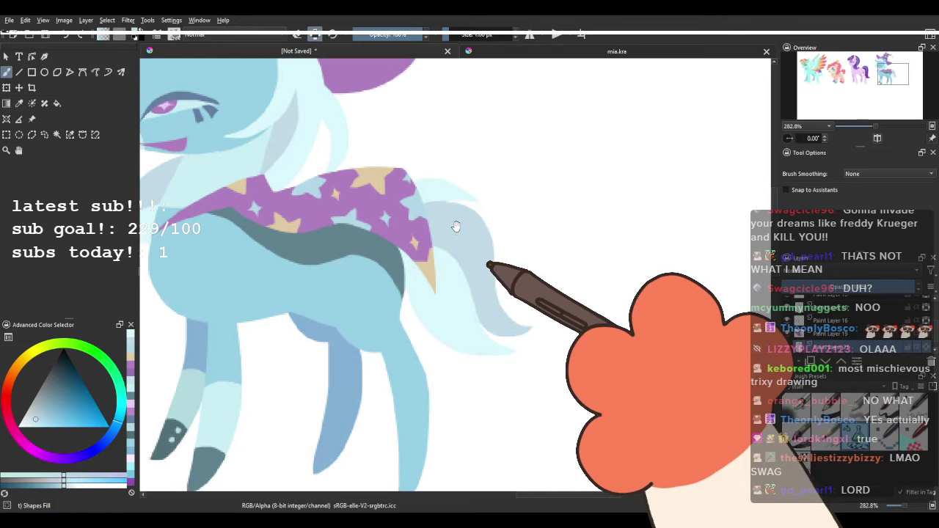
left_click_drag(456, 226, 405, 211)
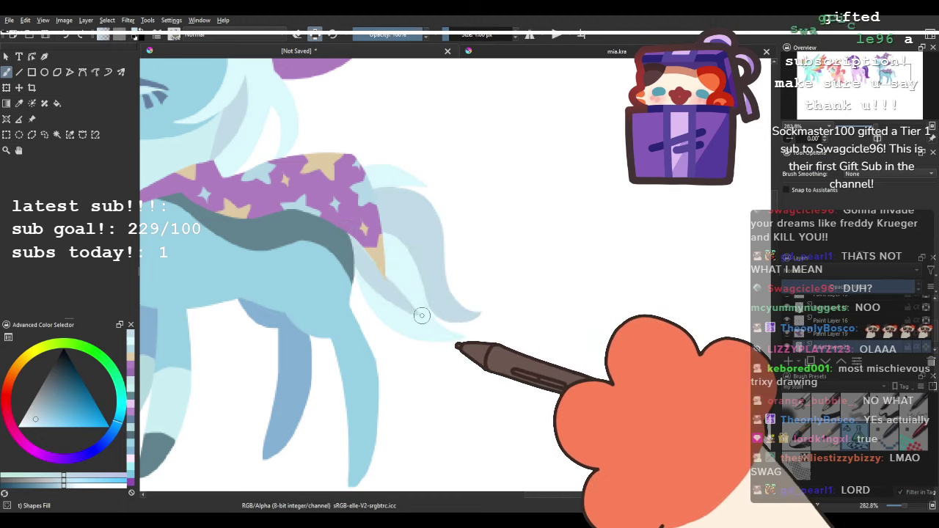
scroll(376, 238, "down", 4)
left_click_drag(400, 262, 487, 265)
scroll(444, 227, "up", 2)
scroll(441, 236, "up", 2)
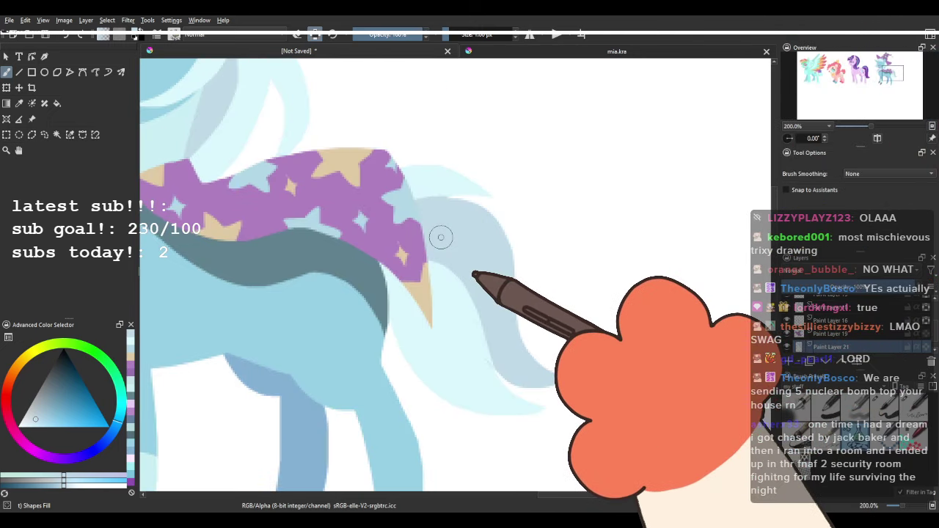
Split the tail's upper curve with pale cyan wisps and add pointed grey-blue strands along its outer edge.
left_click(464, 342, "ctrl")
left_click_drag(478, 321, 400, 245)
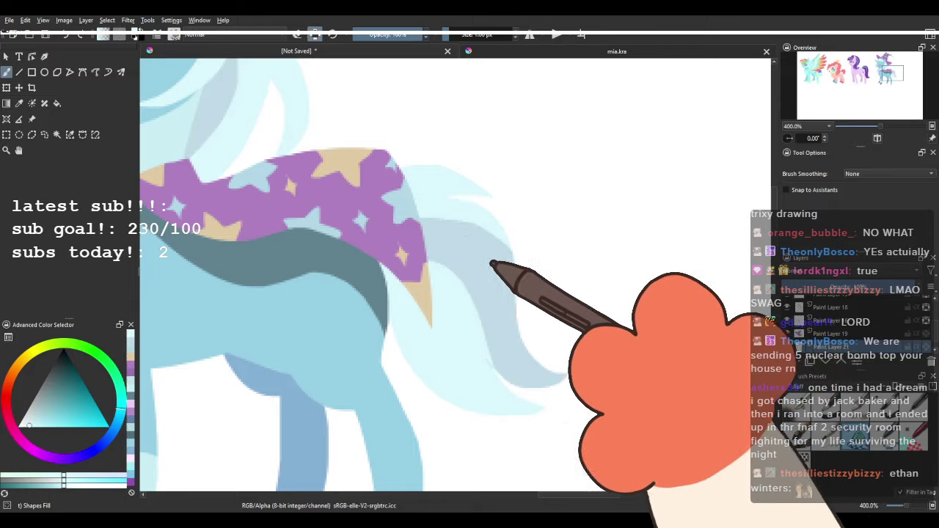
mouse_move(386, 183)
left_mouse_down()
mouse_move(491, 275)
mouse_move(425, 193)
mouse_move(412, 283)
left_mouse_up()
left_click_drag(415, 188, 383, 226)
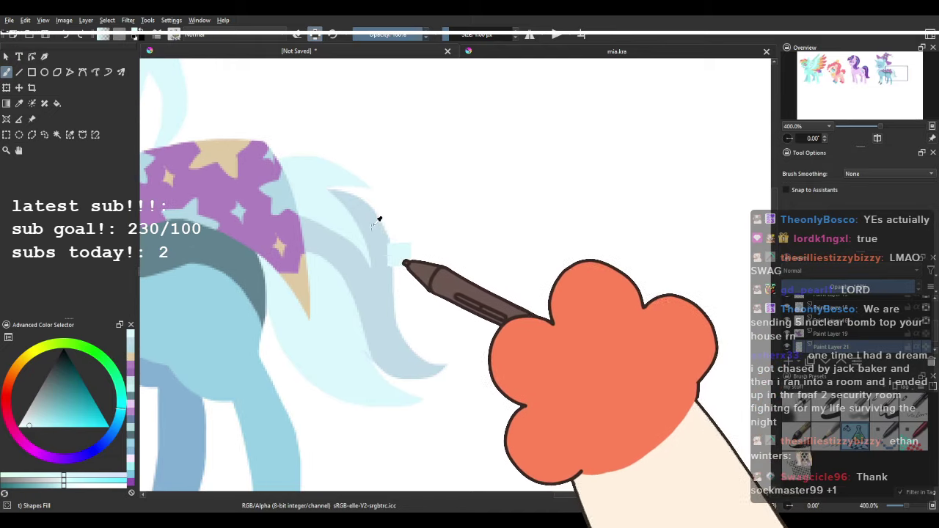
left_click(380, 218, "ctrl")
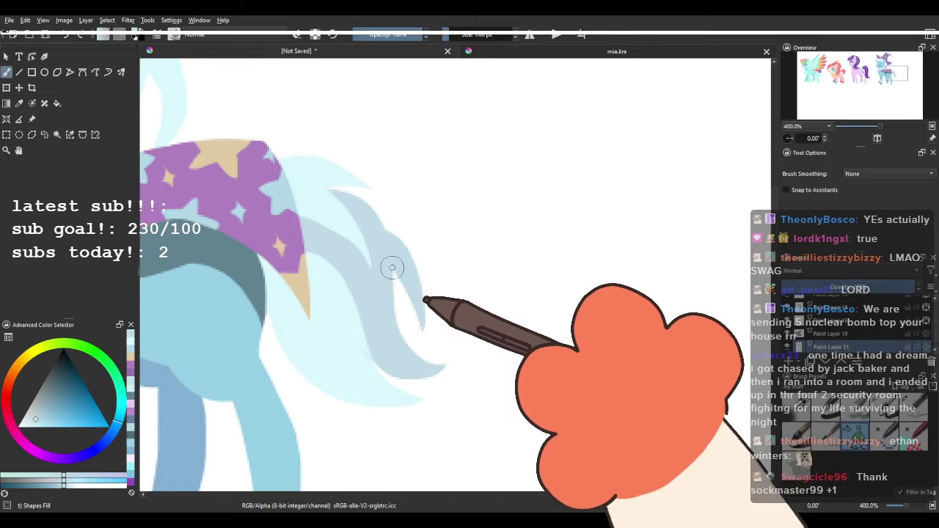
Try a pale cyan pointed strand hanging below the tail's lower edge.
left_click(319, 343, "ctrl")
mouse_move(296, 353)
left_mouse_down()
mouse_move(368, 457)
mouse_move(327, 340)
left_mouse_up()
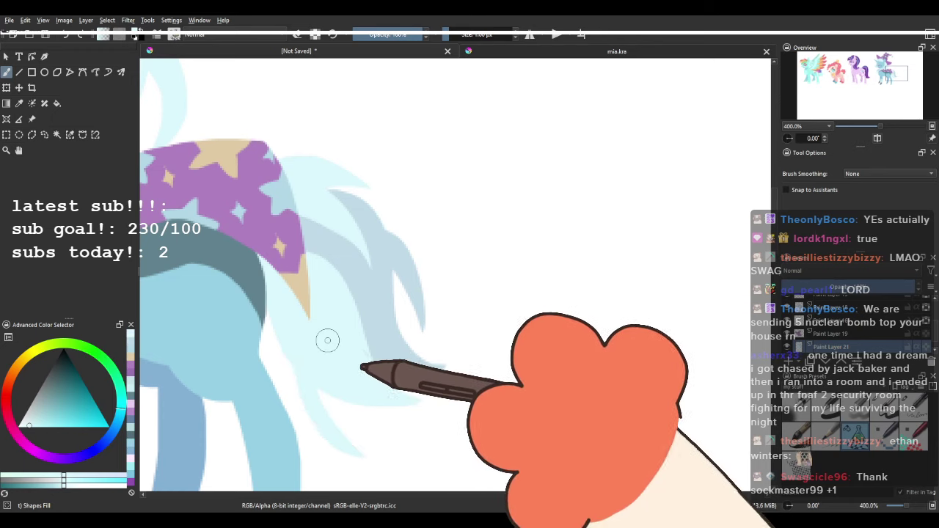
key("ctrl+z")
Examine the blue unicorn with its new tail and hat charm alongside the other ponies in the lineup.
scroll(319, 291, "down", 4)
left_click_drag(377, 289, 458, 248)
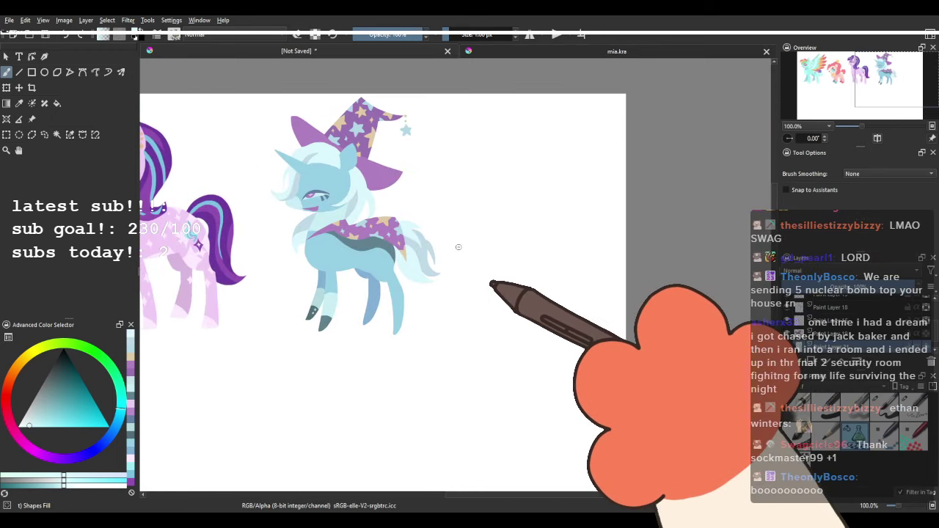
scroll(285, 178, "up", 1)
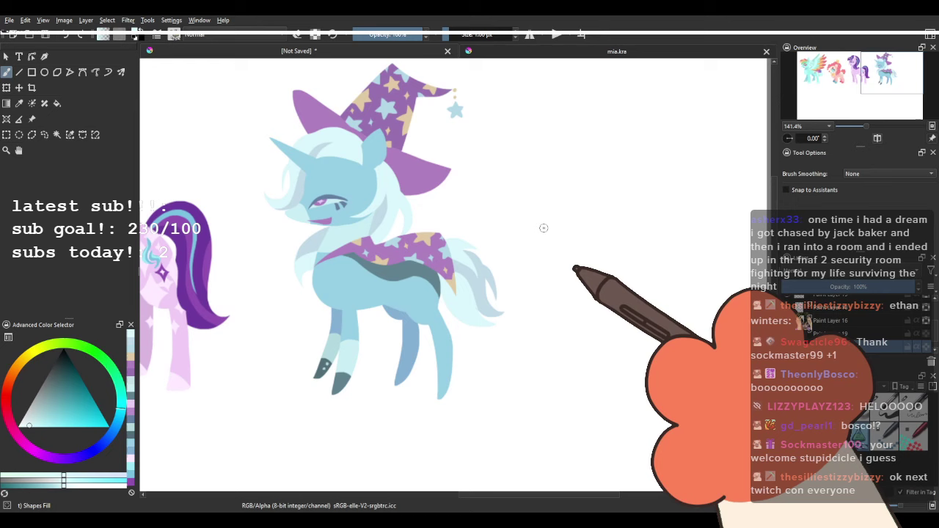
scroll(540, 222, "down", 2)
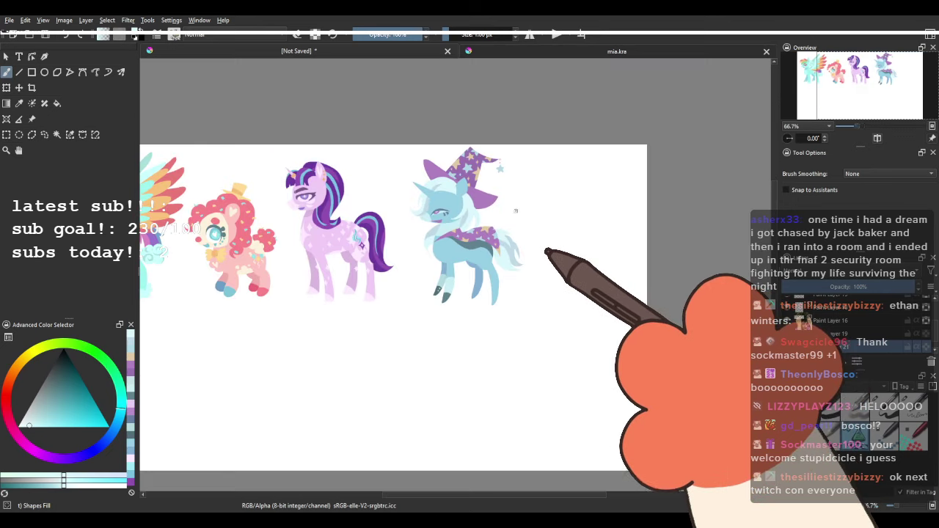
scroll(516, 212, "up", 2)
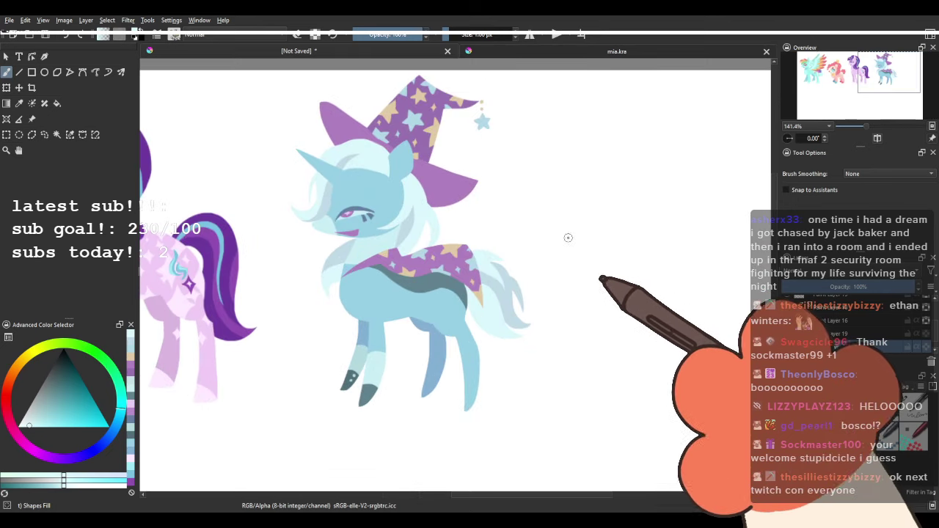
scroll(576, 220, "down", 4)
scroll(591, 242, "up", 2)
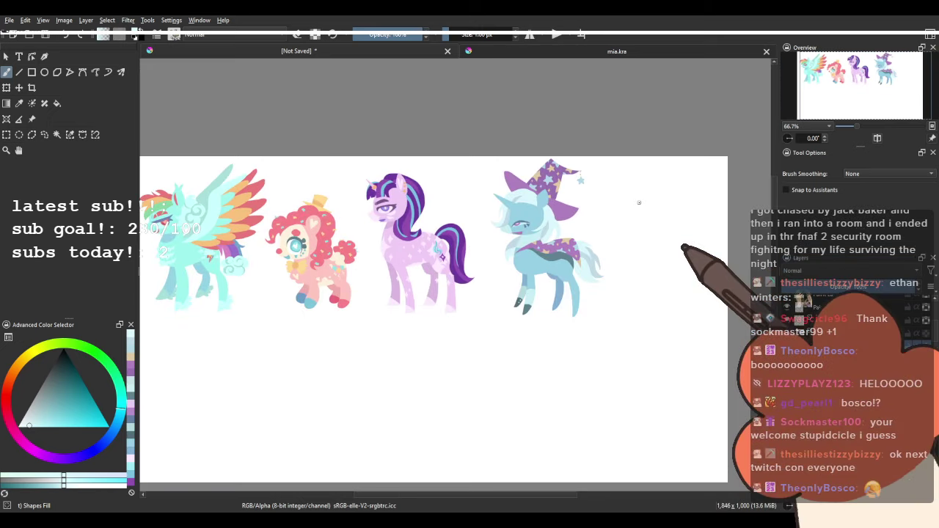
Toggle the visibility of individual paint layers to identify which part of the blue unicorn each one holds.
scroll(603, 258, "up", 4)
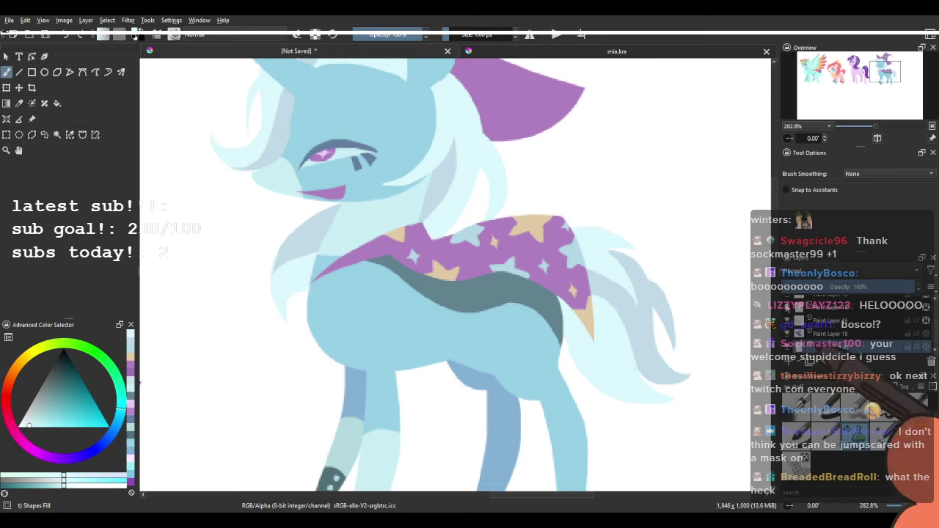
left_click(787, 316)
left_click(787, 328)
left_click(787, 316)
left_click(788, 330)
left_click(787, 329)
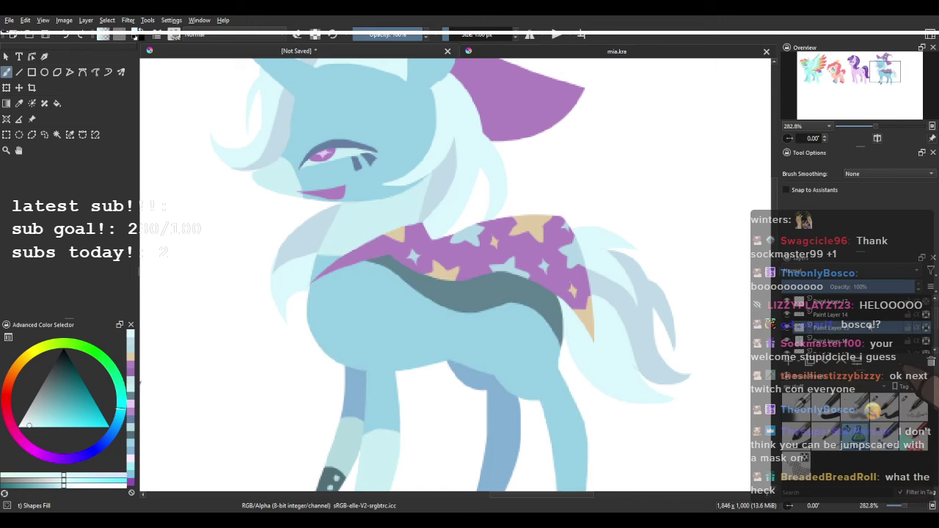
Sample the grey-teal of the shadow under the cape and paint five-pointed stars along its lower edge and one on the belly.
scroll(392, 295, "up", 1)
left_click(498, 295, "ctrl")
scroll(402, 245, "down", 3)
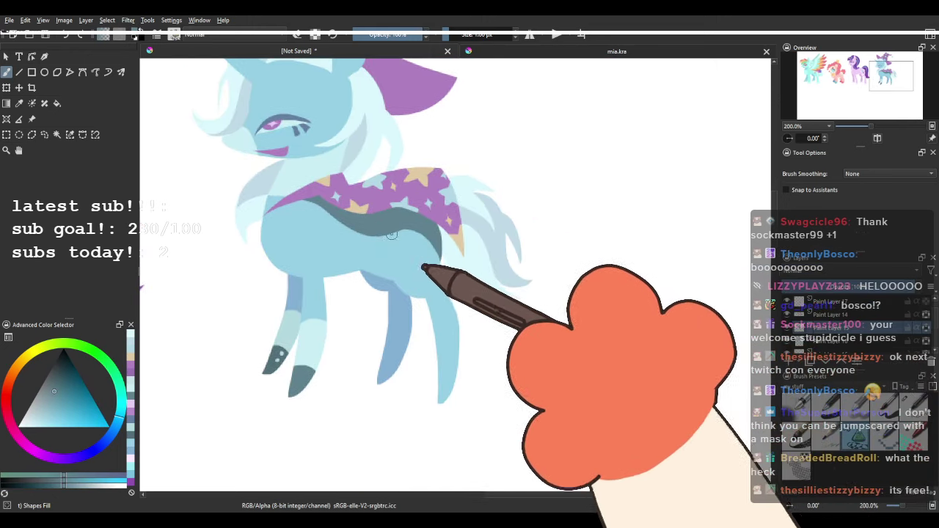
scroll(402, 244, "up", 3)
mouse_move(327, 263)
left_mouse_down()
mouse_move(371, 272)
mouse_move(498, 369)
mouse_move(502, 351)
mouse_move(534, 437)
mouse_move(430, 281)
mouse_move(282, 244)
mouse_move(283, 256)
mouse_move(327, 252)
mouse_move(321, 244)
mouse_move(317, 269)
mouse_move(352, 254)
left_mouse_up()
mouse_move(340, 322)
left_mouse_down()
mouse_move(344, 277)
mouse_move(361, 278)
mouse_move(364, 291)
mouse_move(342, 292)
mouse_move(350, 276)
left_mouse_up()
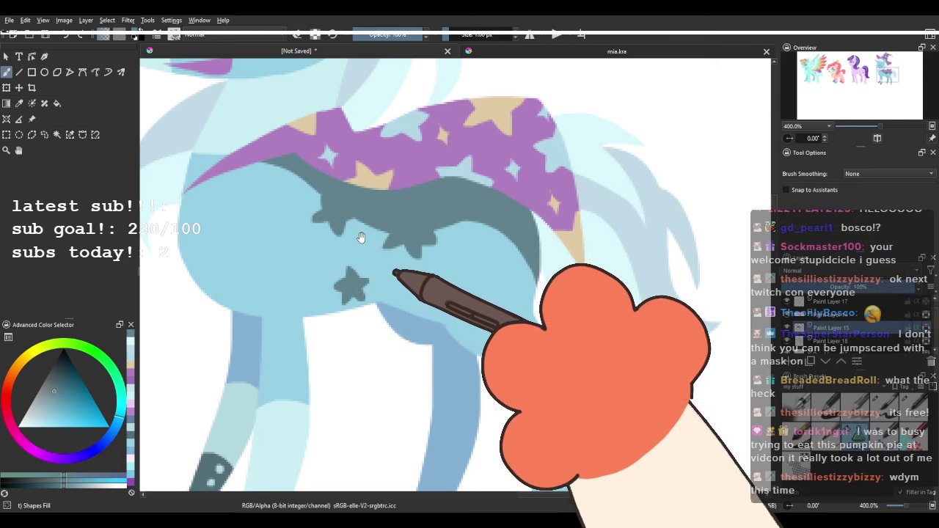
mouse_move(360, 239)
left_mouse_down()
mouse_move(352, 327)
mouse_move(463, 218)
mouse_move(446, 166)
left_mouse_up()
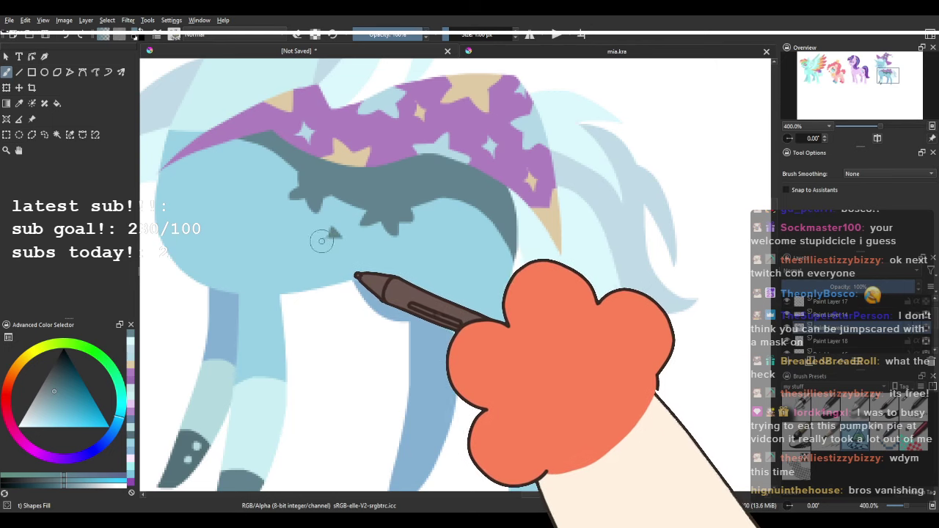
mouse_move(347, 243)
left_mouse_down()
mouse_move(343, 235)
mouse_move(332, 261)
left_mouse_up()
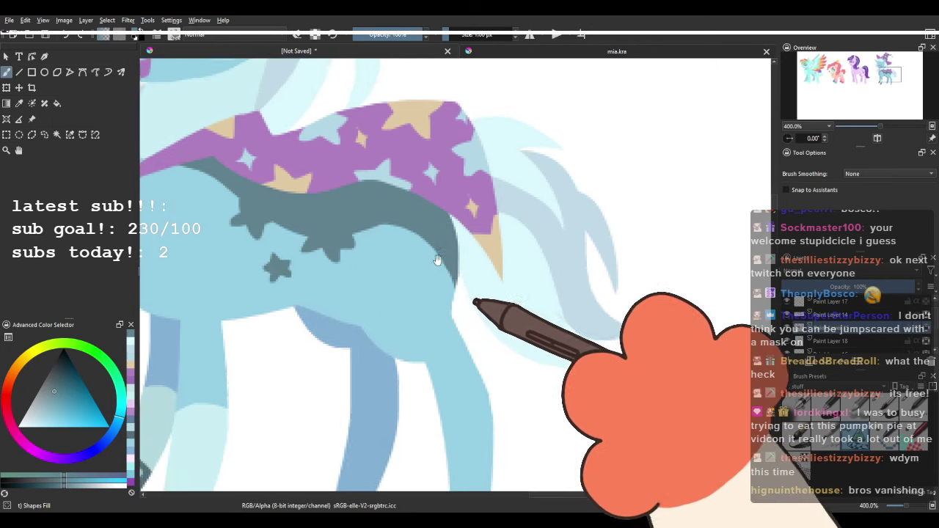
Add more grey-teal five-pointed stars to the unicorn's chest, hip and thigh, plus one at the belly's edge by the hind leg.
mouse_move(421, 280)
left_mouse_down()
mouse_move(407, 296)
mouse_move(439, 291)
left_mouse_up()
mouse_move(352, 195)
left_mouse_down()
mouse_move(480, 327)
mouse_move(478, 113)
left_mouse_up()
mouse_move(325, 323)
left_mouse_down()
mouse_move(374, 210)
mouse_move(394, 350)
mouse_move(432, 355)
left_mouse_up()
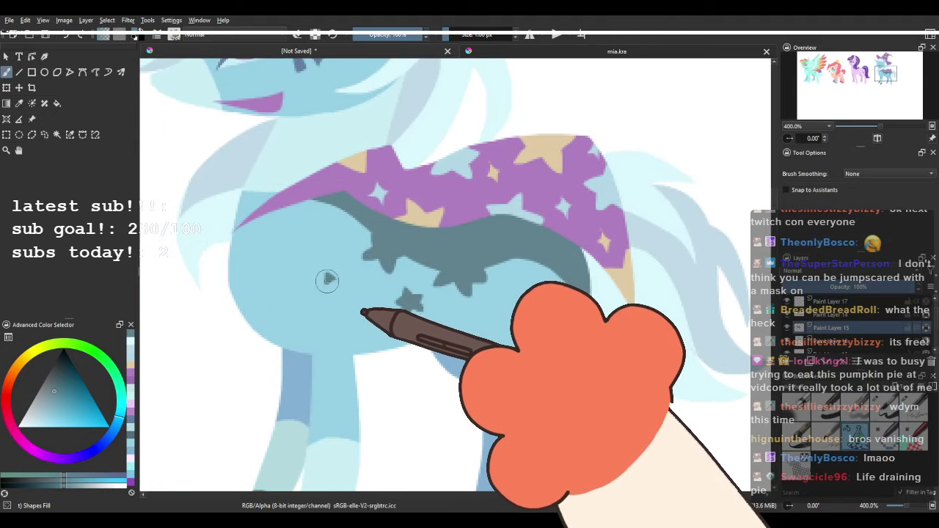
left_click_drag(332, 276, 335, 299)
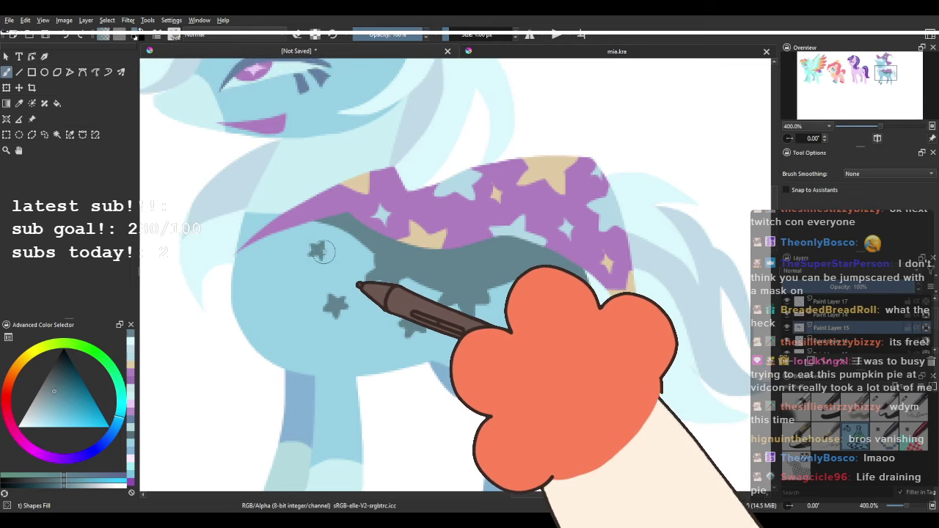
mouse_move(365, 233)
left_mouse_down()
mouse_move(386, 132)
mouse_move(482, 226)
mouse_move(376, 243)
left_mouse_up()
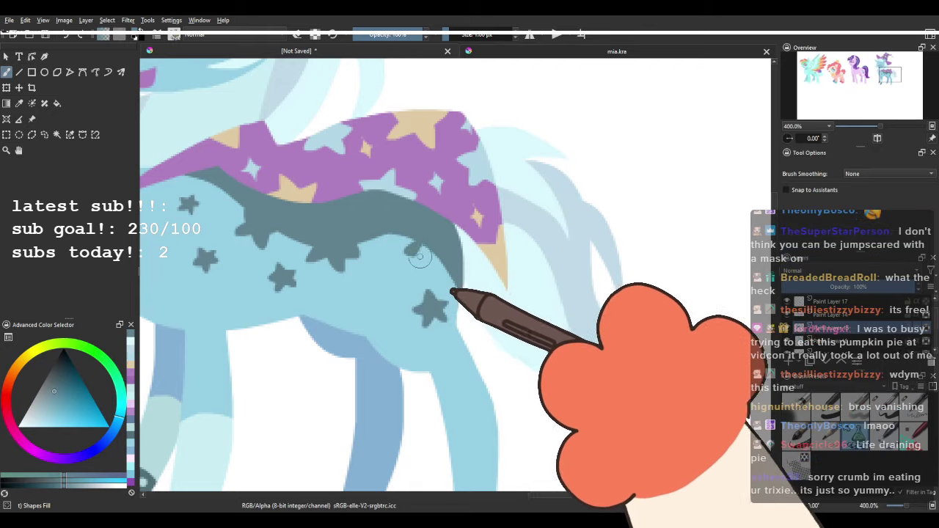
left_click_drag(382, 233, 415, 168)
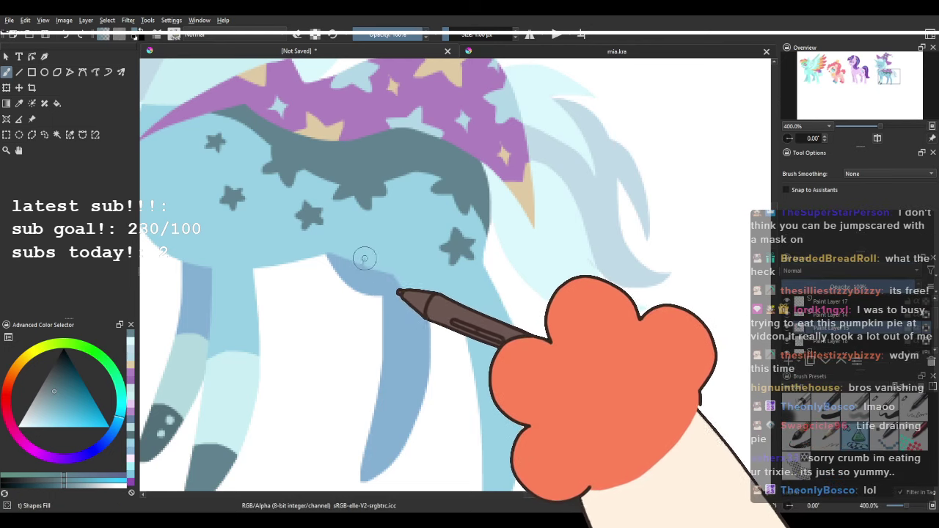
left_click_drag(388, 258, 415, 420)
Paint small grey-teal four-pointed sparkles between the stars on the chest, belly and thigh.
scroll(400, 265, "down", 4)
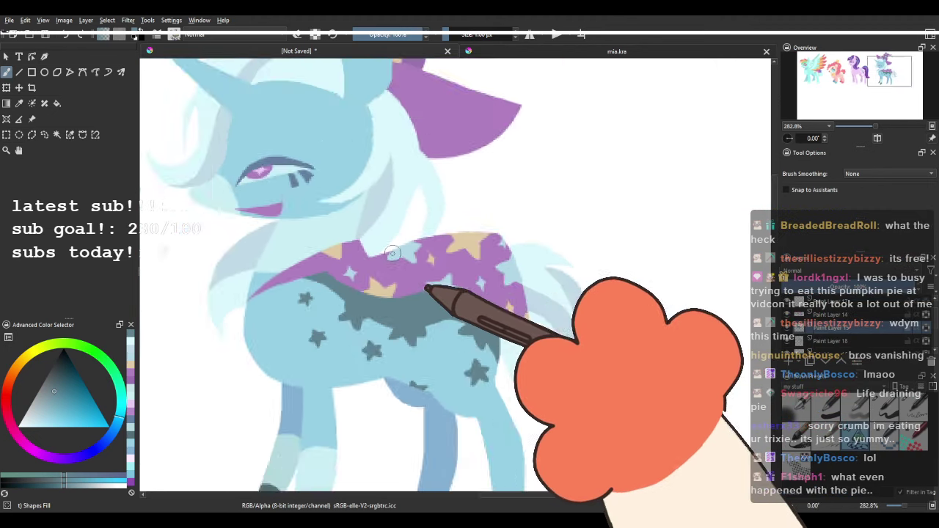
left_click_drag(400, 260, 396, 223)
scroll(395, 223, "up", 3)
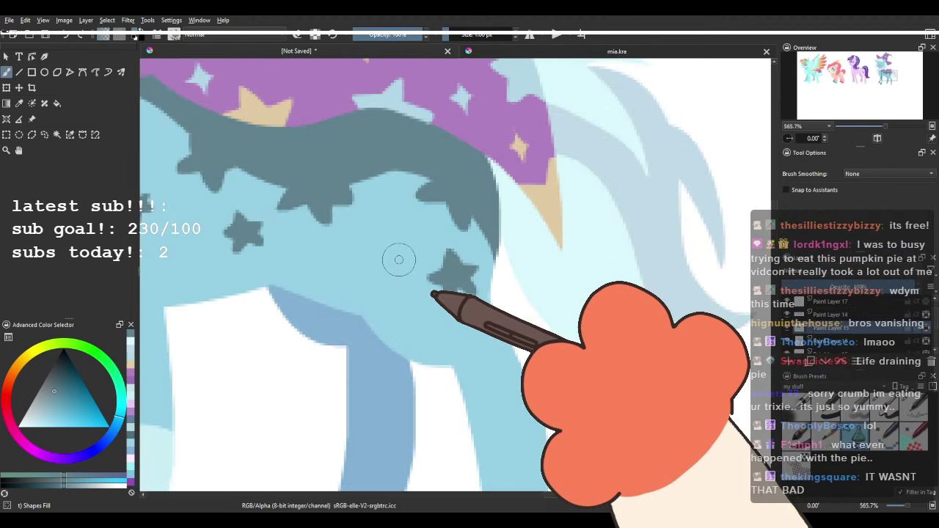
mouse_move(339, 282)
left_mouse_down()
mouse_move(474, 396)
mouse_move(492, 362)
left_mouse_up()
left_click_drag(296, 215, 289, 237)
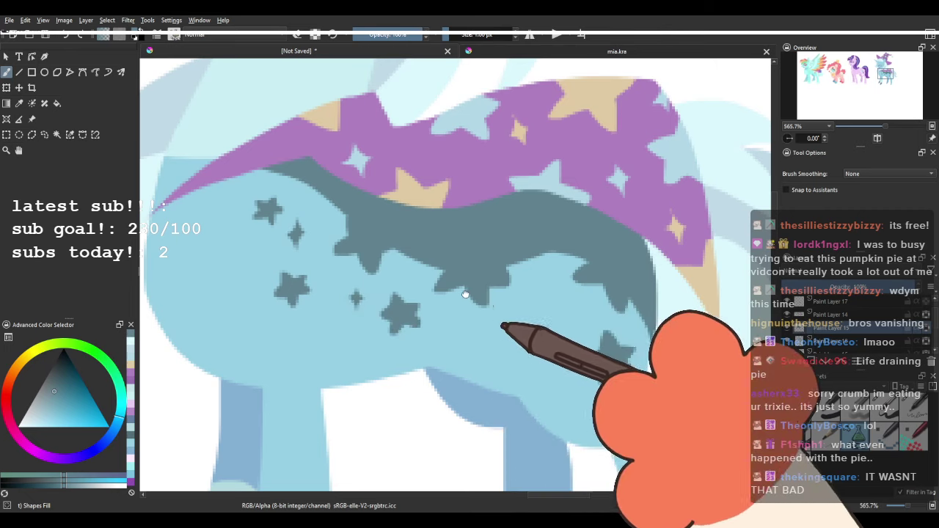
left_click_drag(356, 308, 270, 295)
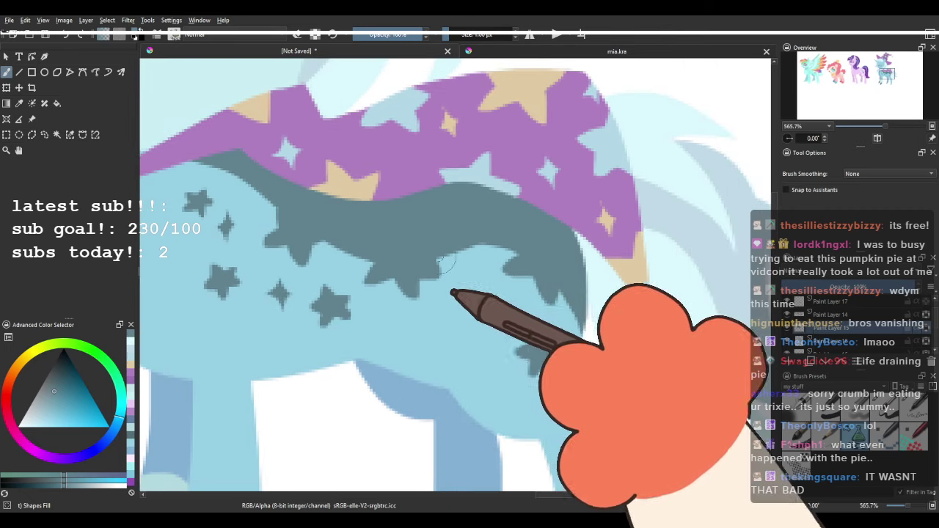
mouse_move(458, 299)
left_mouse_down()
mouse_move(435, 279)
mouse_move(458, 268)
mouse_move(450, 276)
left_mouse_up()
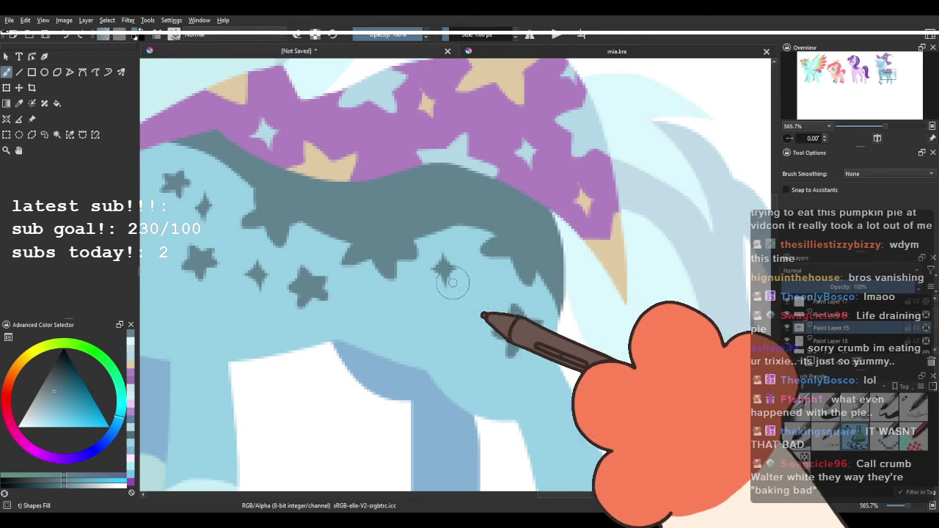
mouse_move(480, 350)
left_mouse_down()
mouse_move(482, 377)
mouse_move(472, 366)
left_mouse_up()
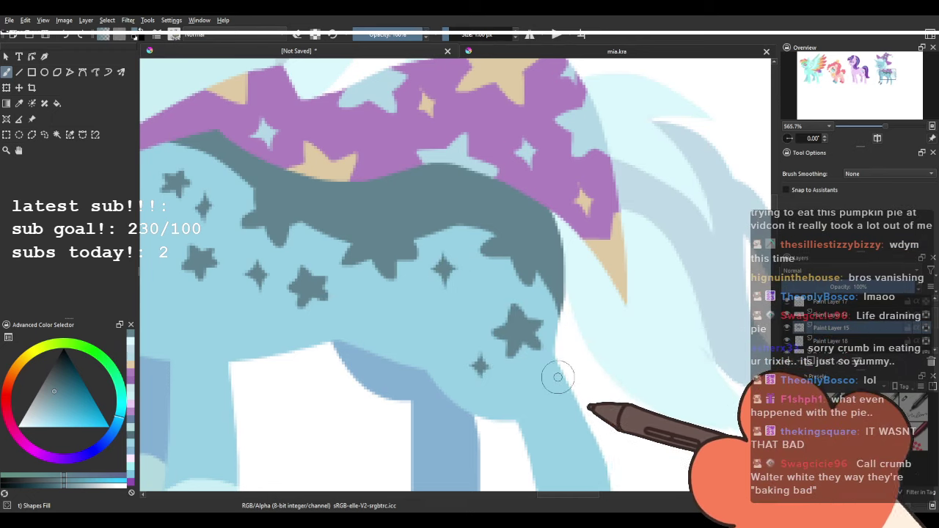
mouse_move(557, 377)
left_mouse_down()
mouse_move(518, 329)
mouse_move(505, 331)
mouse_move(504, 348)
left_mouse_up()
left_click_drag(367, 248, 423, 317)
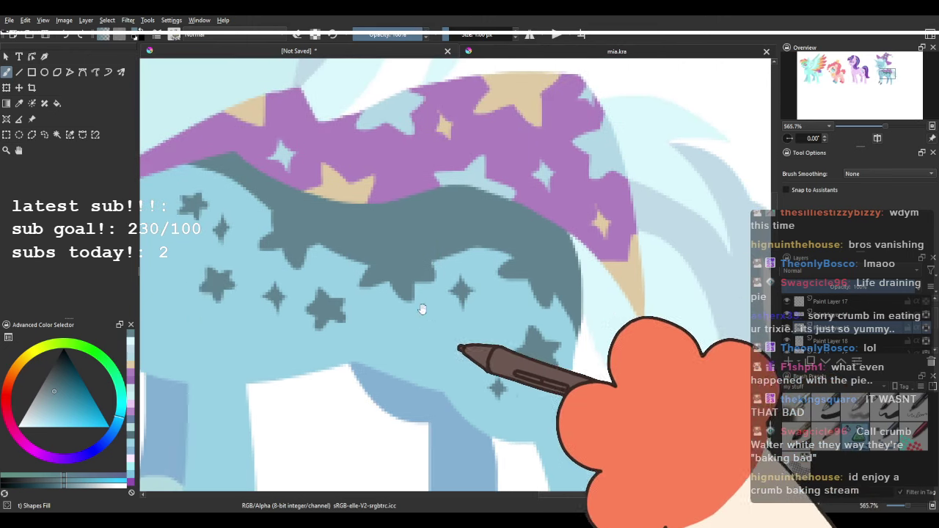
Paint a small grey-teal four-pointed sparkle on the cheek below the lashes, on Paint Layer 14.
scroll(422, 253, "down", 5)
scroll(400, 209, "up", 6)
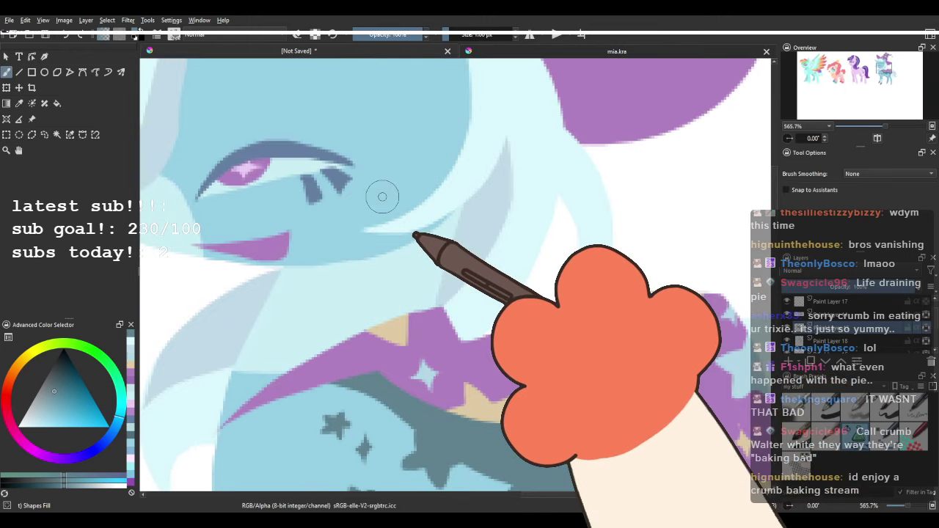
left_click_drag(304, 244, 359, 277)
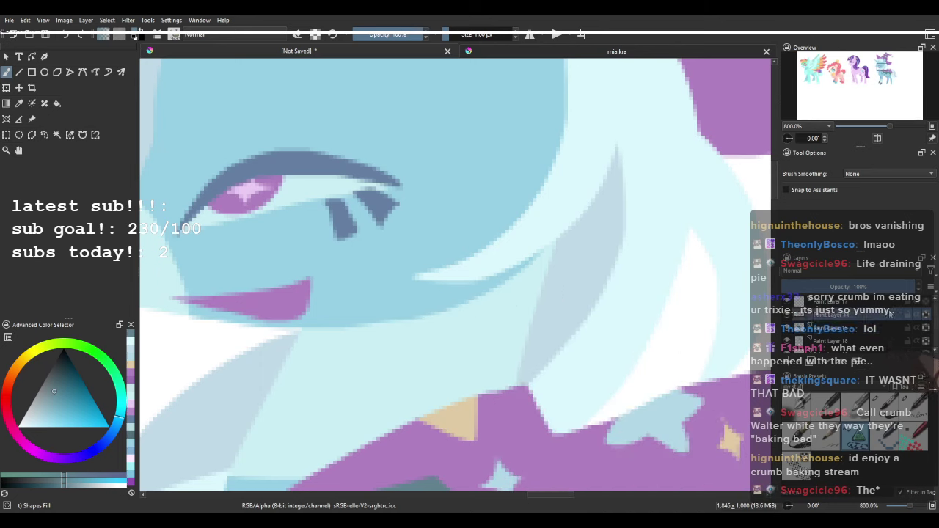
left_click(788, 314)
left_click(787, 315)
mouse_move(374, 241)
left_mouse_down()
mouse_move(378, 270)
mouse_move(379, 235)
mouse_move(395, 254)
mouse_move(381, 275)
left_mouse_up()
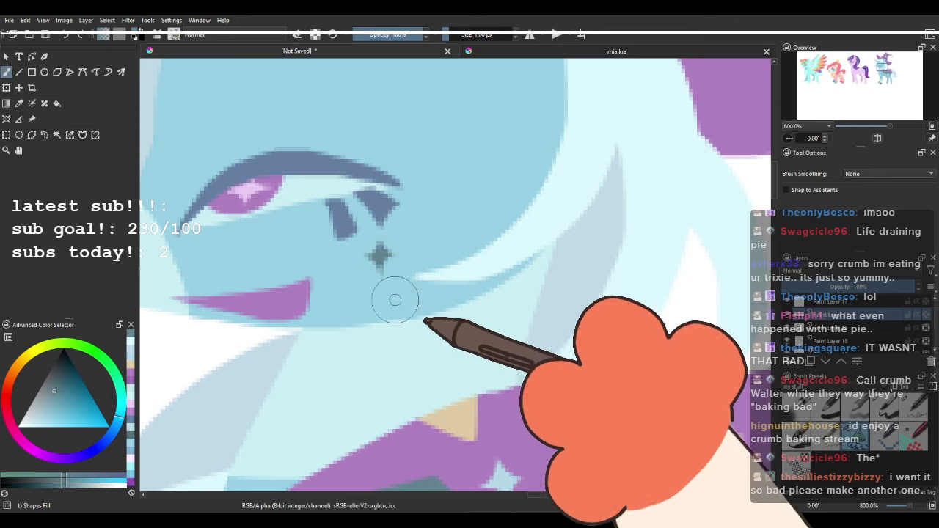
scroll(433, 238, "down", 6)
Sample the pale cyan of the mane and paint an arched eyebrow above the unicorn's eye.
scroll(456, 243, "up", 1)
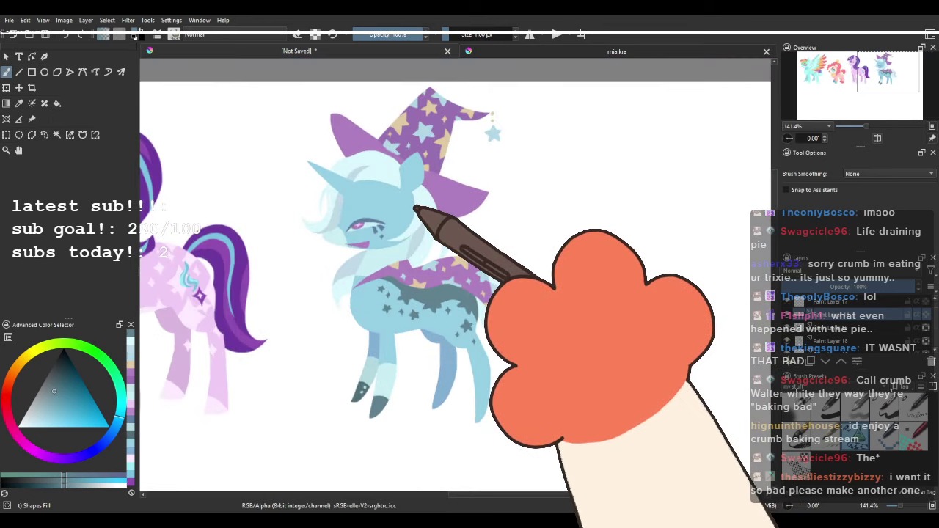
left_click(378, 177, "ctrl")
scroll(377, 208, "up", 1)
scroll(377, 207, "up", 3)
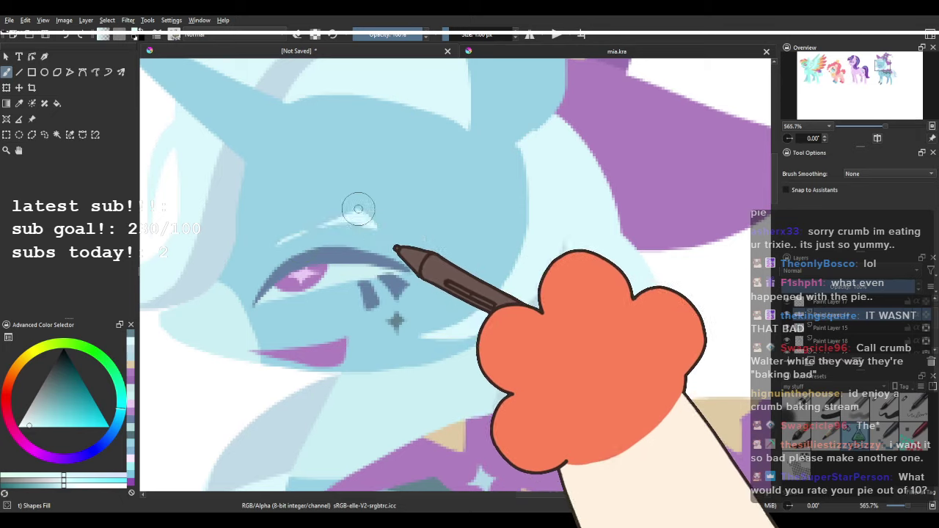
mouse_move(276, 225)
left_mouse_down()
mouse_move(372, 213)
mouse_move(278, 224)
left_mouse_up()
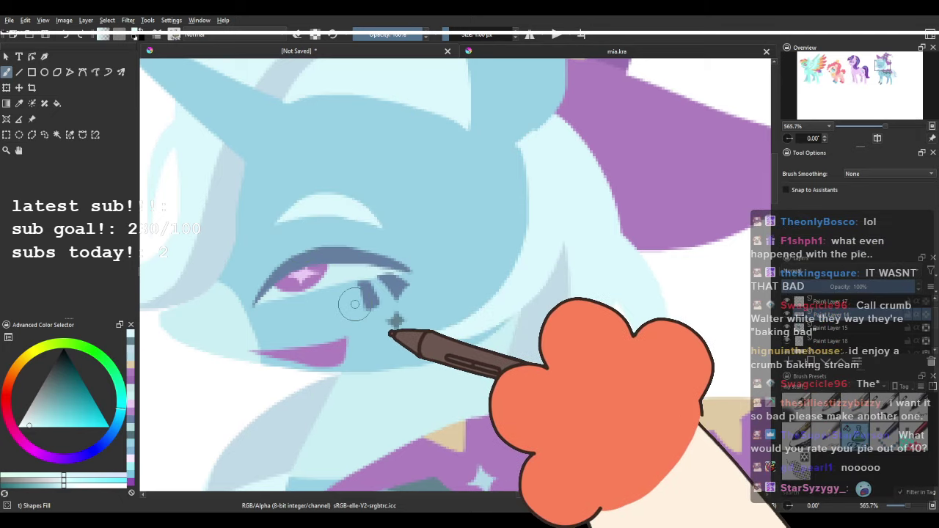
Examine the blue unicorn beside the other ponies in the lineup to compare their details.
scroll(354, 304, "down", 6)
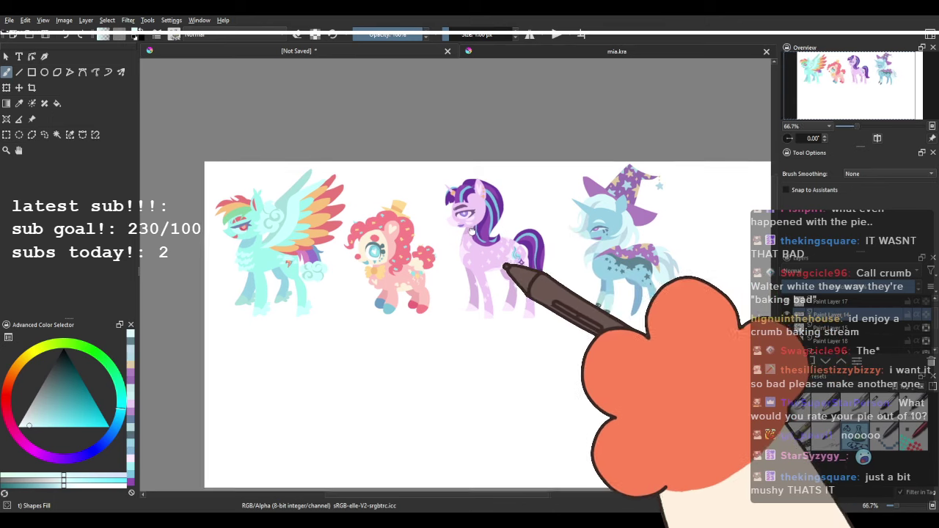
scroll(475, 232, "up", 1)
left_click_drag(454, 241, 406, 238)
left_click_drag(515, 240, 477, 212)
scroll(446, 221, "down", 1)
scroll(481, 207, "up", 1)
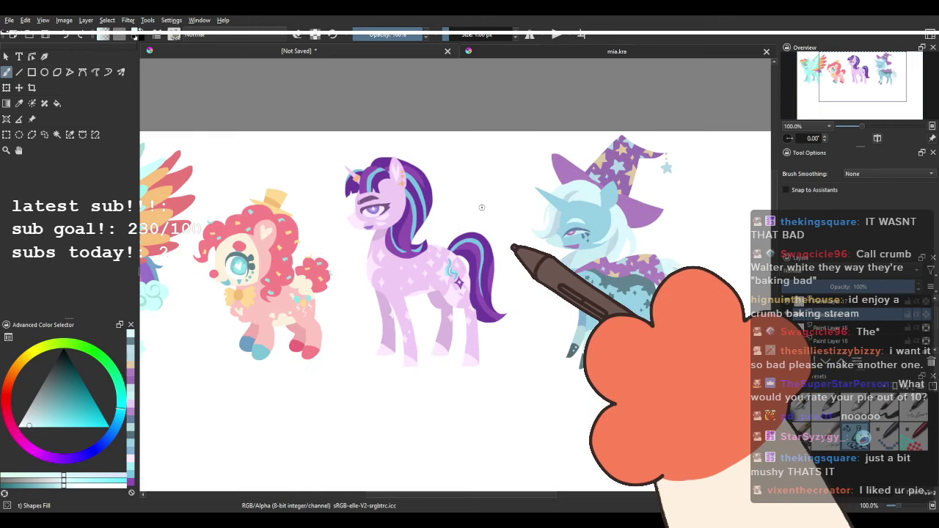
scroll(662, 236, "up", 2)
left_click_drag(667, 235, 637, 236)
scroll(507, 233, "down", 2)
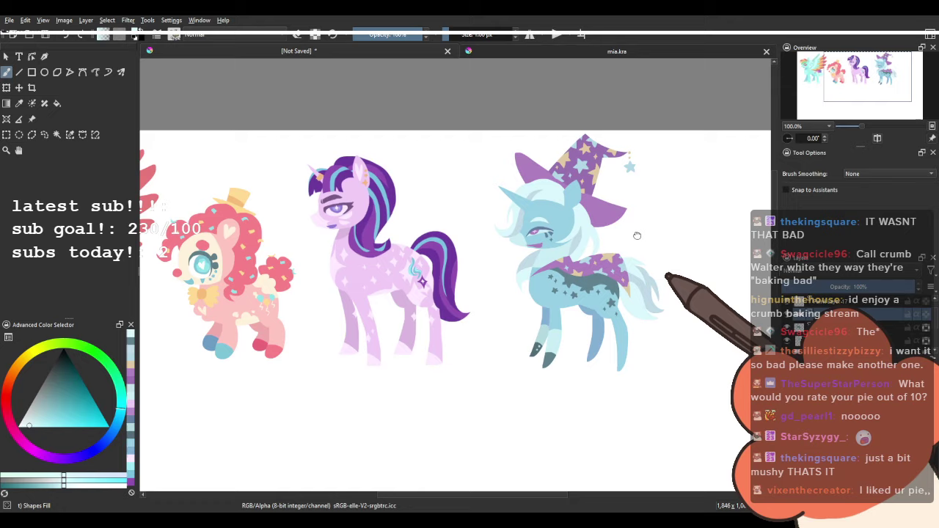
Pick the orange of the purple unicorn's horn ornament as the paint colour.
scroll(386, 181, "up", 4)
left_click(325, 174, "ctrl")
scroll(339, 181, "down", 3)
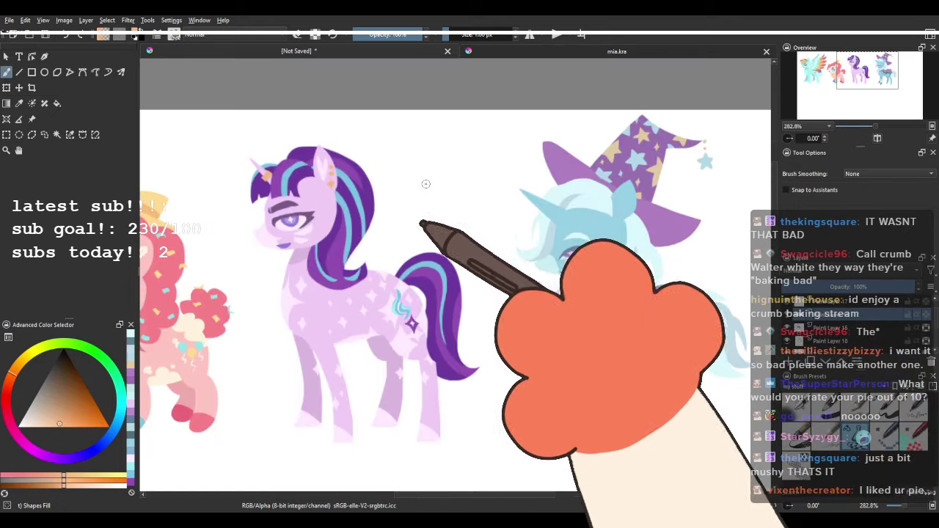
Try an orange band across the base of the blue unicorn's horn.
left_click_drag(539, 197, 434, 226)
scroll(433, 226, "up", 4)
left_click_drag(453, 293, 506, 259)
scroll(579, 238, "down", 4)
left_click_drag(598, 234, 546, 238)
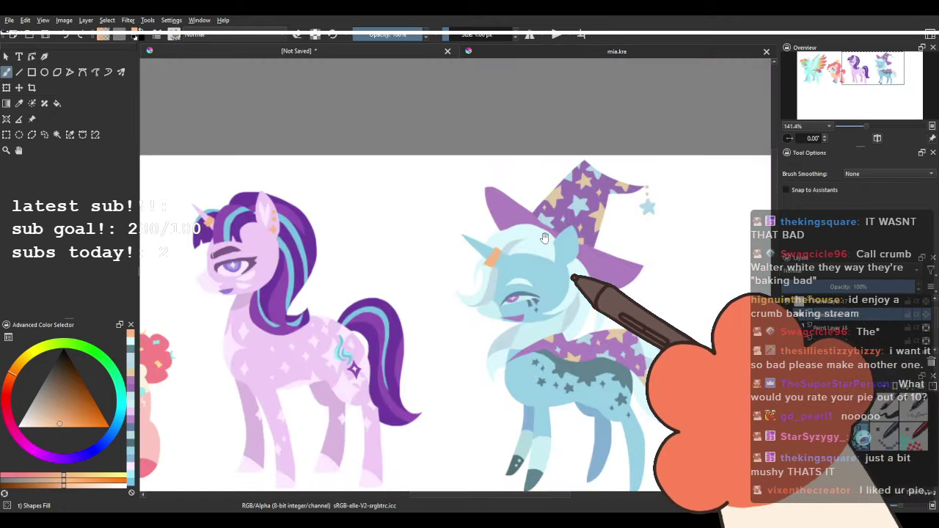
Paint a curved orange ring around the horn's base on a rotated canvas, and reset the canvas rotation to 0°.
scroll(544, 237, "down", 1)
scroll(360, 184, "up", 6)
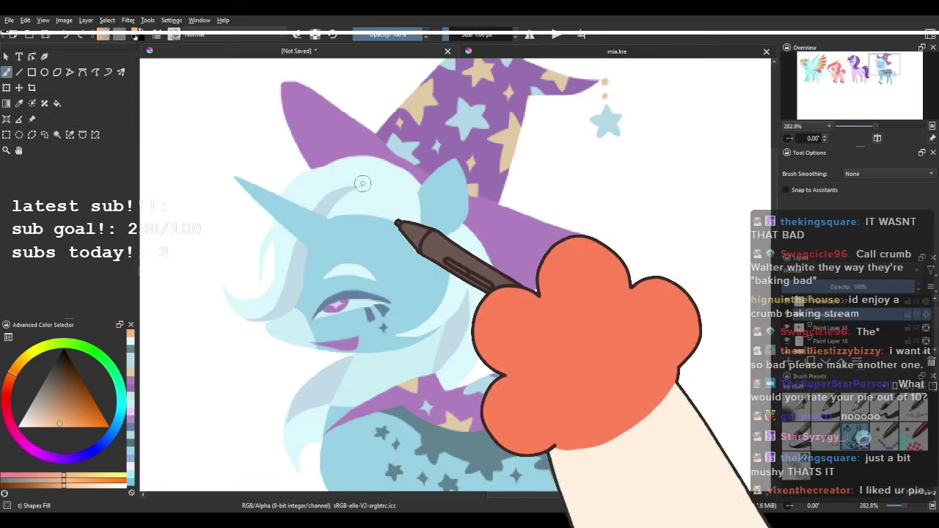
scroll(367, 200, "down", 1)
scroll(357, 193, "up", 1)
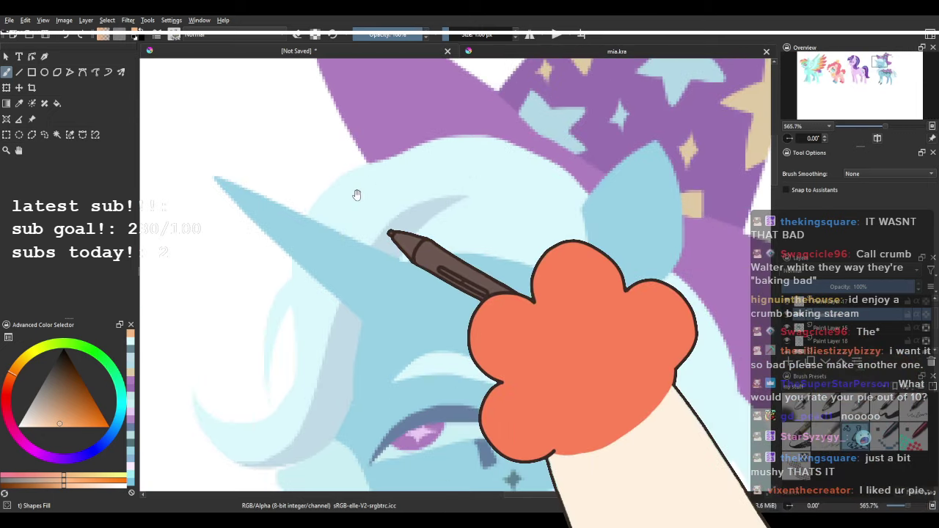
mouse_move(281, 293)
left_mouse_down()
mouse_move(322, 187)
mouse_move(358, 163)
mouse_move(361, 221)
mouse_move(398, 184)
left_mouse_up()
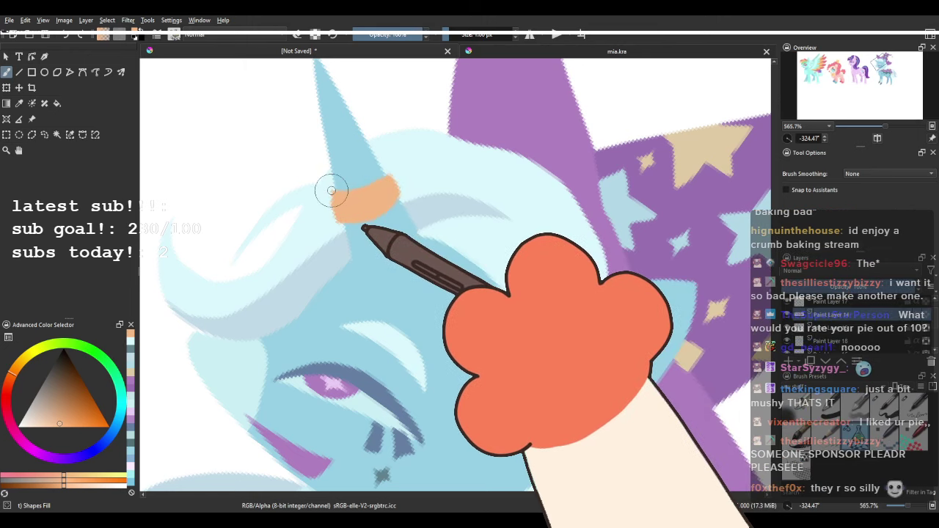
left_click_drag(479, 249, 433, 213)
scroll(404, 174, "down", 5)
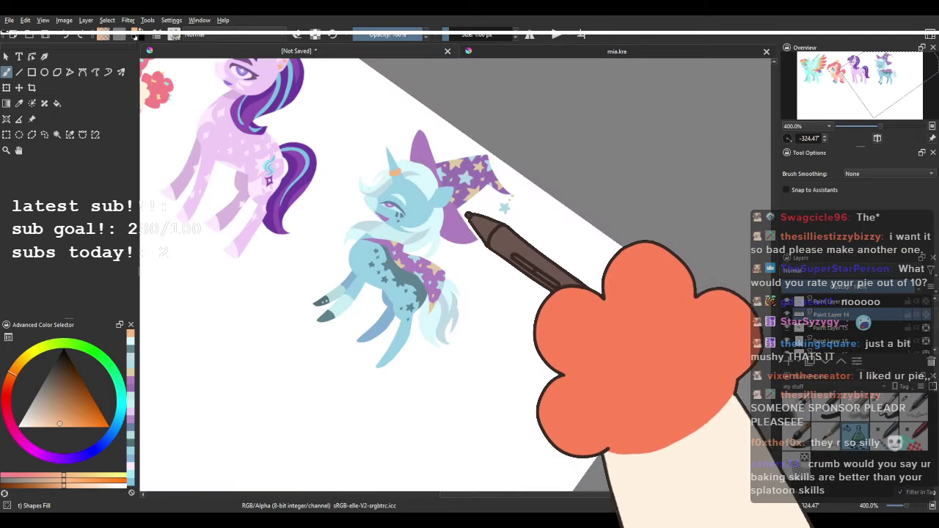
scroll(433, 177, "up", 1)
key("5")
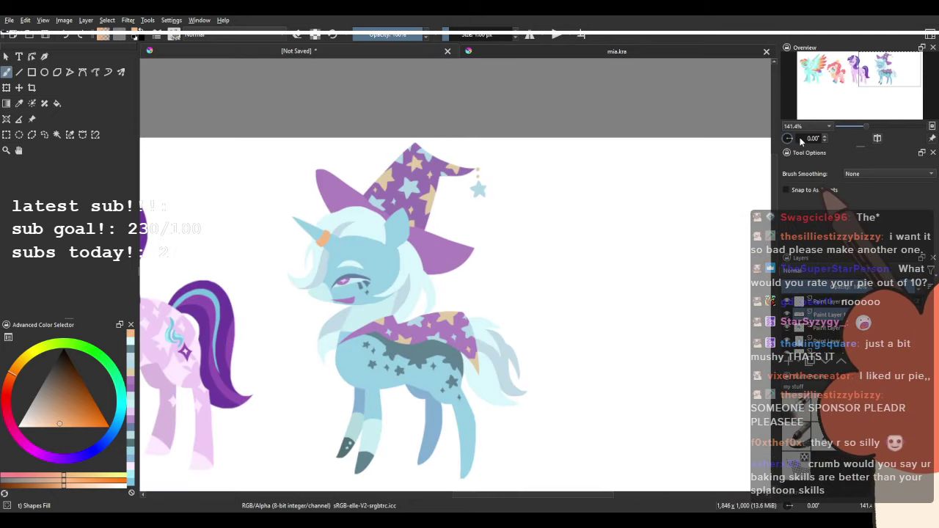
Paint two orange stud dots along the lower outer edge of the blue unicorn's ear.
key("minus")
left_click_drag(450, 204, 487, 213)
scroll(455, 179, "up", 5)
scroll(411, 186, "down", 4)
scroll(451, 227, "up", 5)
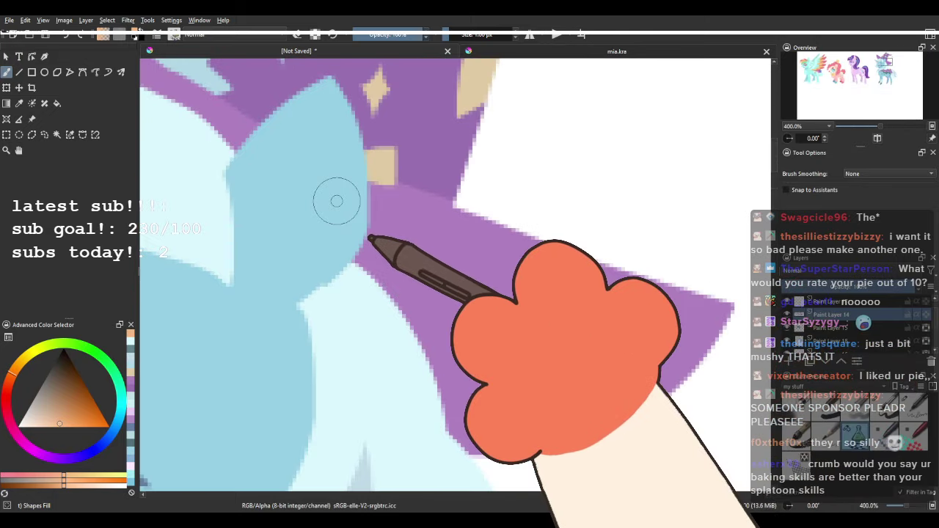
left_click_drag(318, 190, 369, 208)
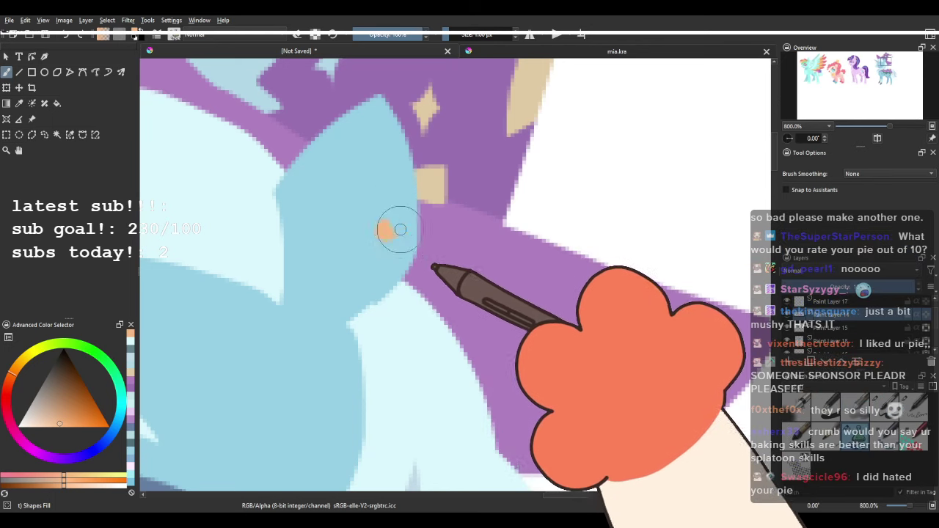
left_click_drag(367, 289, 367, 262)
key("ctrl+z")
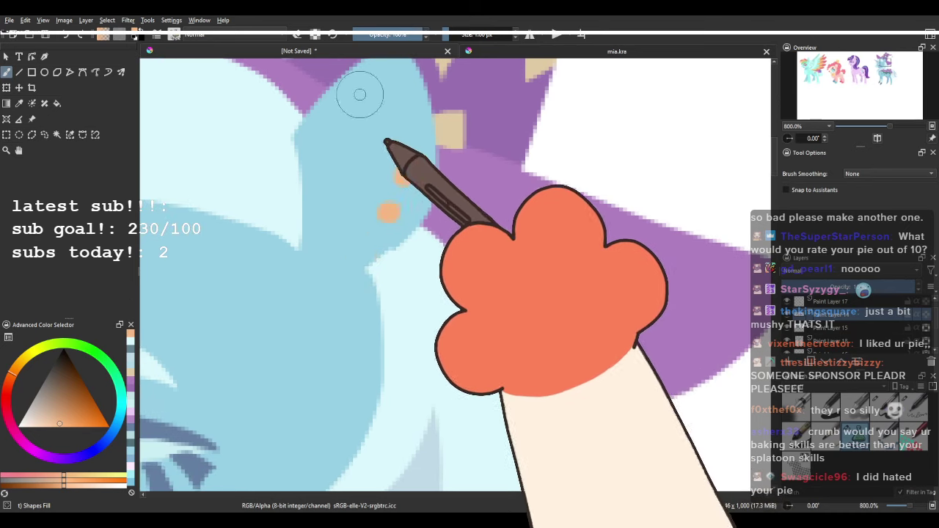
Paint an orange four-pointed star earring just below the ear, on Paint Layer 17.
mouse_move(334, 279)
left_mouse_down()
mouse_move(354, 228)
mouse_move(339, 268)
left_mouse_up()
left_click(819, 304)
key("ctrl+z")
mouse_move(367, 229)
left_mouse_down()
mouse_move(389, 258)
mouse_move(384, 270)
mouse_move(361, 267)
mouse_move(375, 236)
left_mouse_up()
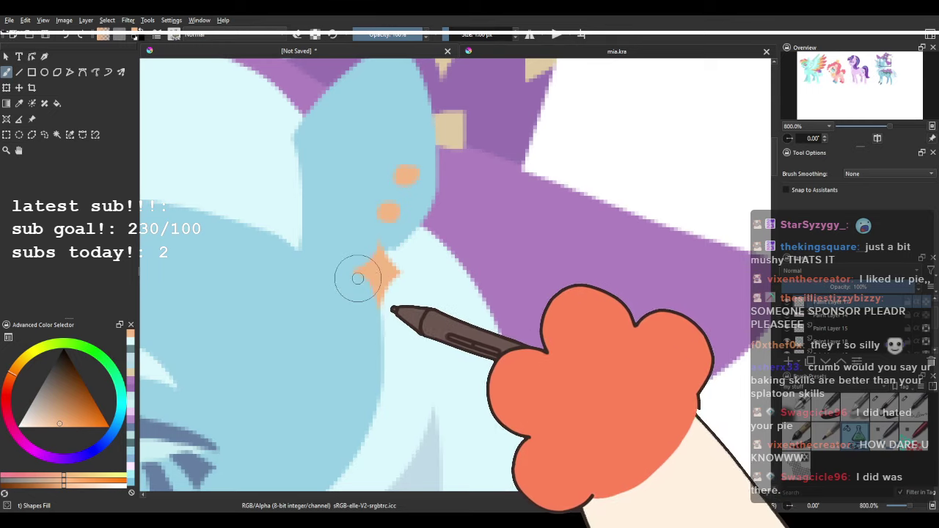
Examine the blue unicorn's new earrings and horn ring against the whole pony and the rest of the lineup.
scroll(418, 226, "down", 6)
left_click_drag(448, 218, 453, 176)
left_click_drag(383, 214, 430, 205)
scroll(384, 208, "up", 1)
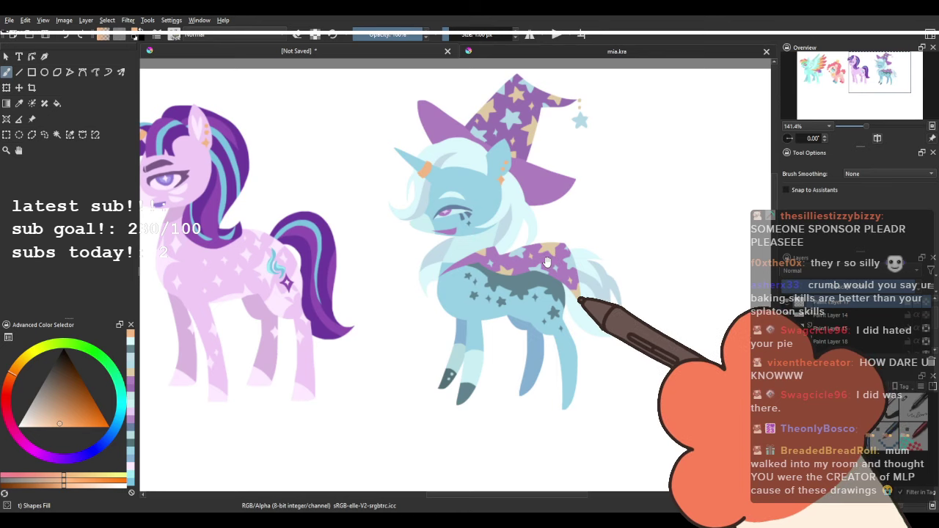
scroll(439, 262, "down", 4)
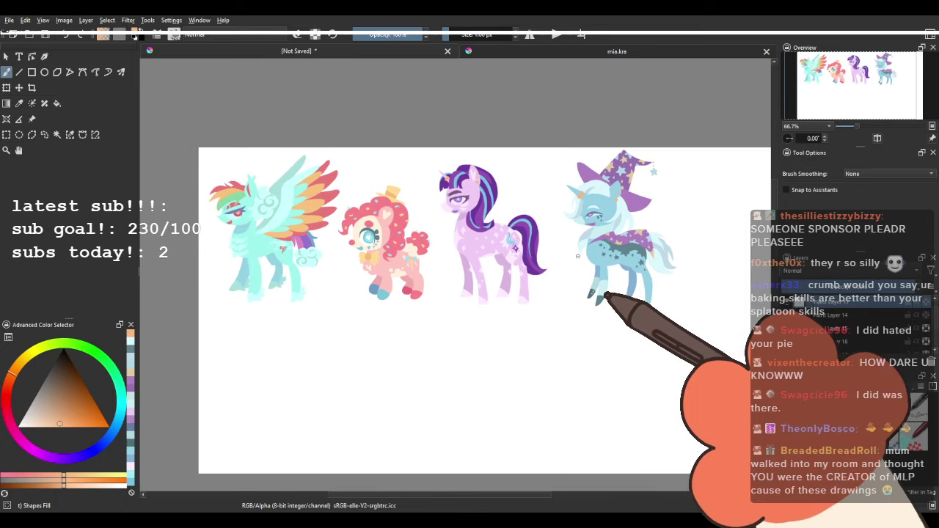
scroll(612, 290, "up", 1)
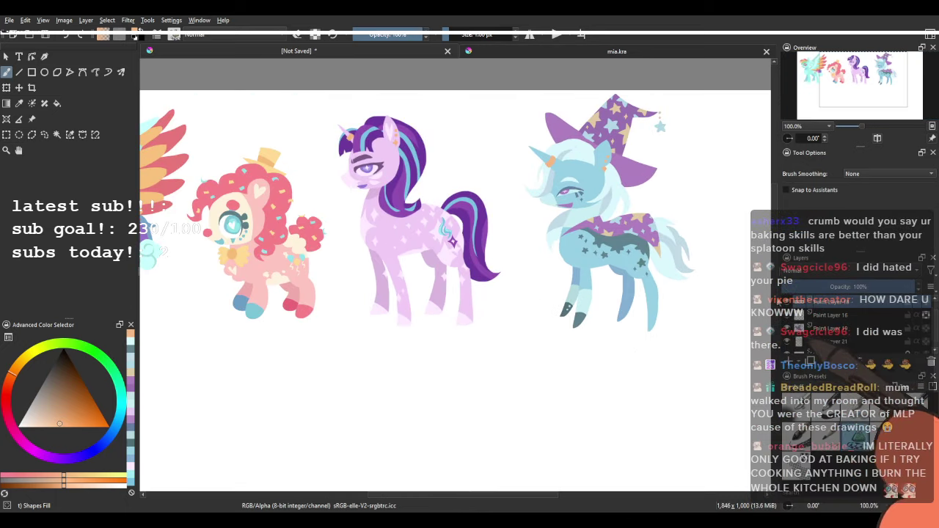
scroll(832, 304, "down", 3)
scroll(832, 305, "down", 3)
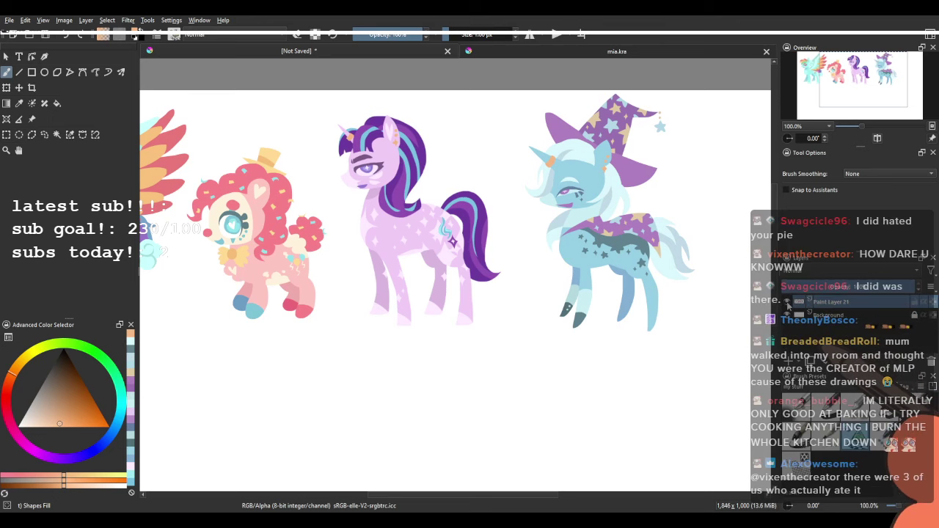
key("minus")
scroll(614, 258, "up", 2)
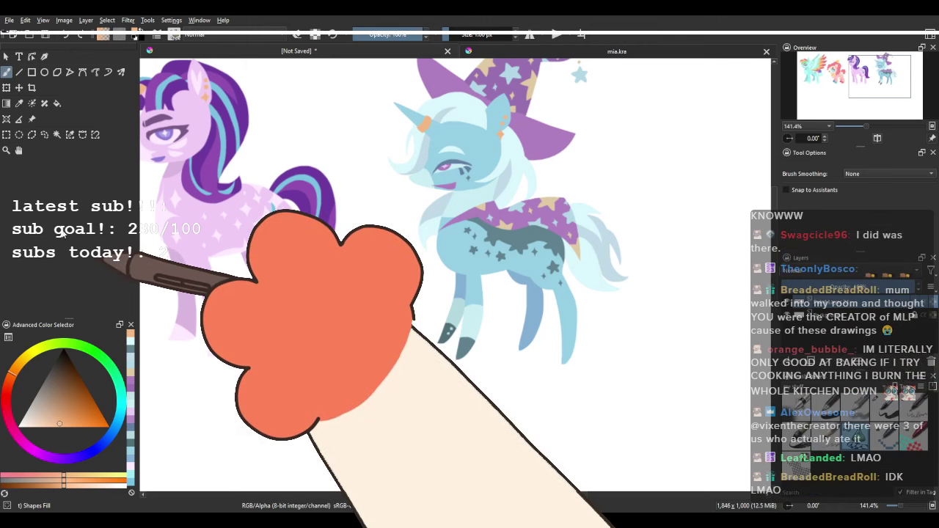
scroll(564, 229, "up", 1)
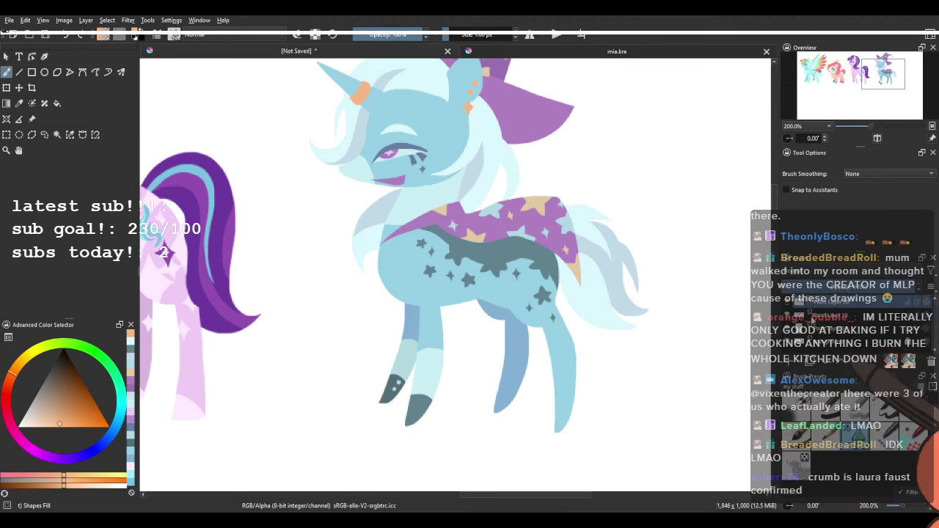
Make Paint Layer 19 active and sample the light blue body colour from the blue unicorn's flank.
left_click(787, 302)
left_click(787, 302)
left_click(840, 315)
scroll(570, 292, "up", 2)
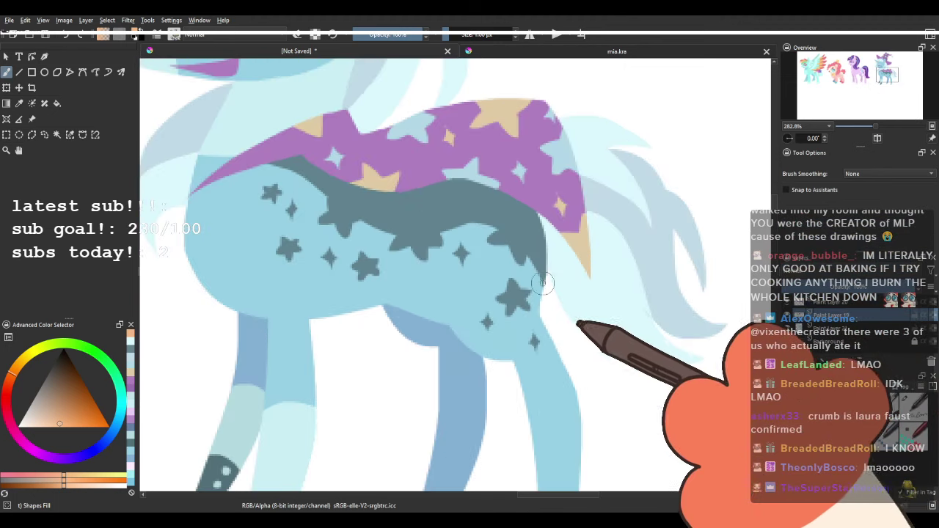
left_click_drag(516, 273, 461, 289)
scroll(426, 254, "up", 1)
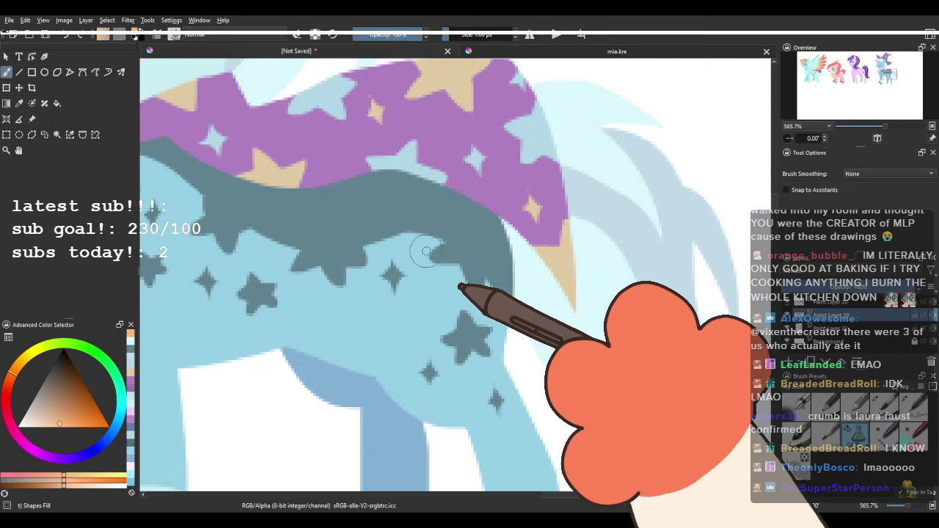
scroll(426, 252, "up", 1)
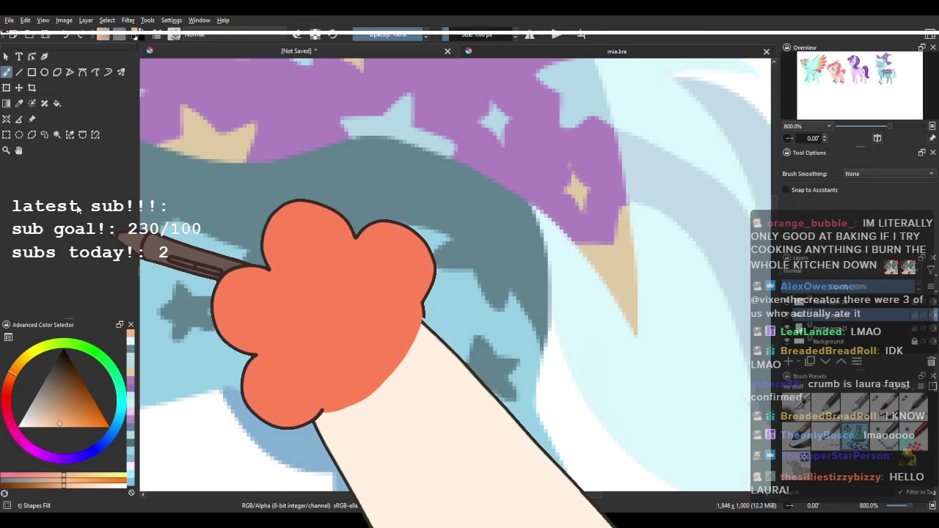
left_click_drag(390, 195, 394, 268)
left_click(408, 398, "ctrl")
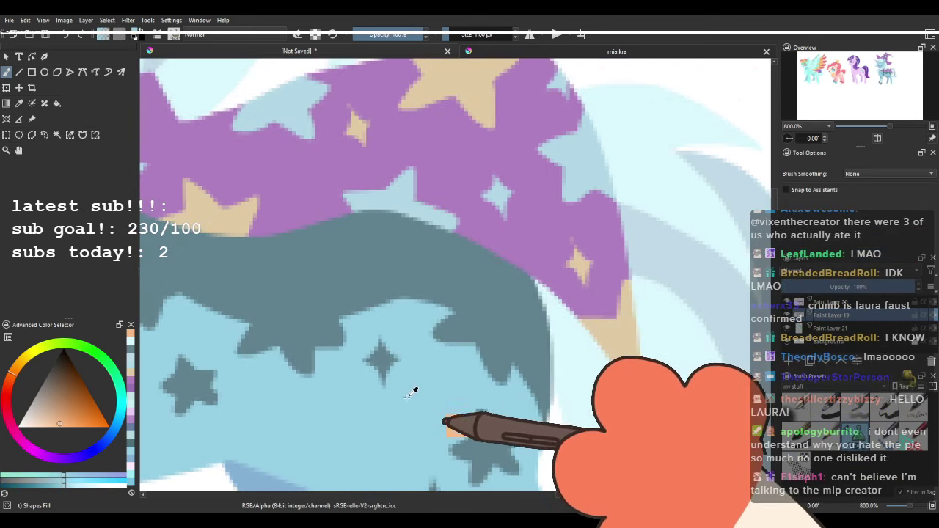
Try a light blue shape on the dark back marking below the cape's rear part.
left_click_drag(445, 246, 494, 314)
key("ctrl+z")
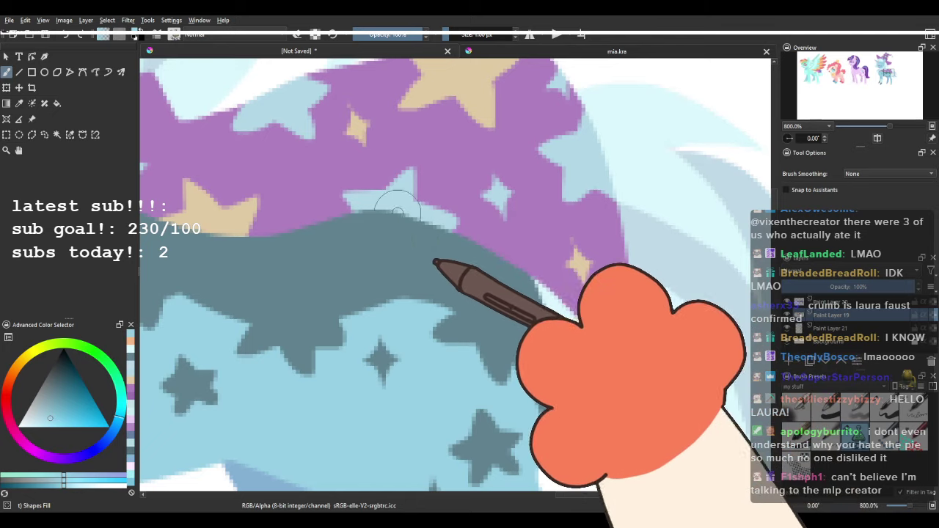
mouse_move(332, 266)
left_mouse_down()
mouse_move(330, 256)
mouse_move(274, 250)
left_mouse_up()
left_click_drag(365, 226, 416, 309)
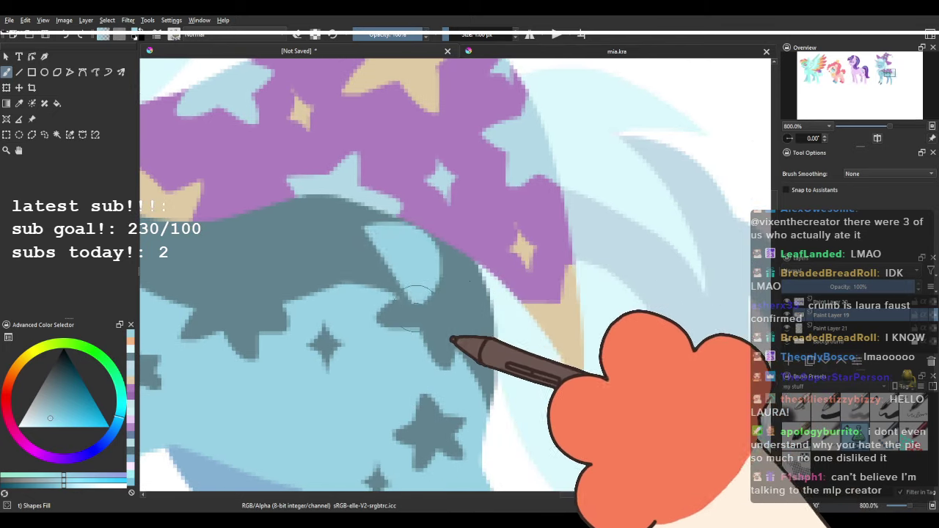
key("ctrl+z")
Paint a curved light blue crescent over the dark marking on the rump, just under the cape's edge.
mouse_move(352, 229)
left_mouse_down()
mouse_move(409, 243)
mouse_move(432, 215)
mouse_move(374, 226)
left_mouse_up()
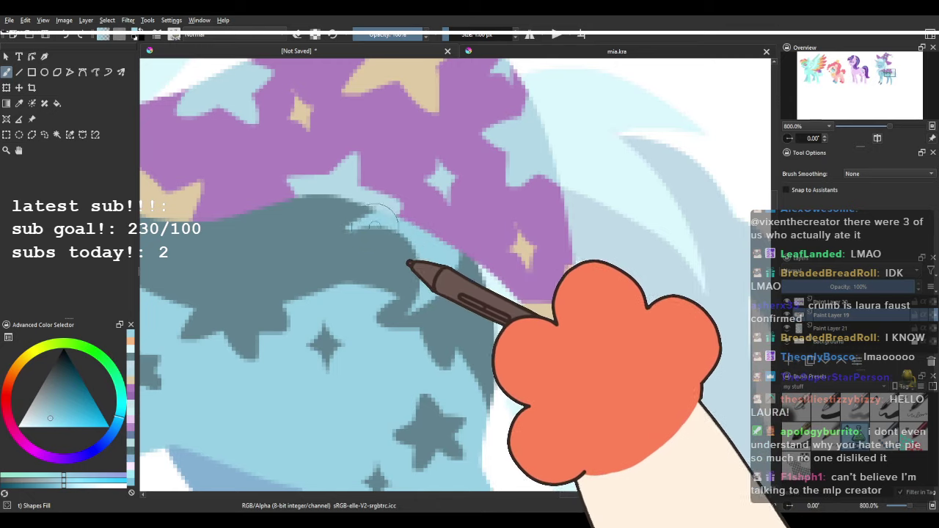
mouse_move(392, 257)
left_mouse_down()
mouse_move(405, 260)
mouse_move(401, 238)
left_mouse_up()
Sample the pale cyan of the tail and paint a star-topped wand with a thin handle beside the crescent.
left_click(554, 310, "ctrl")
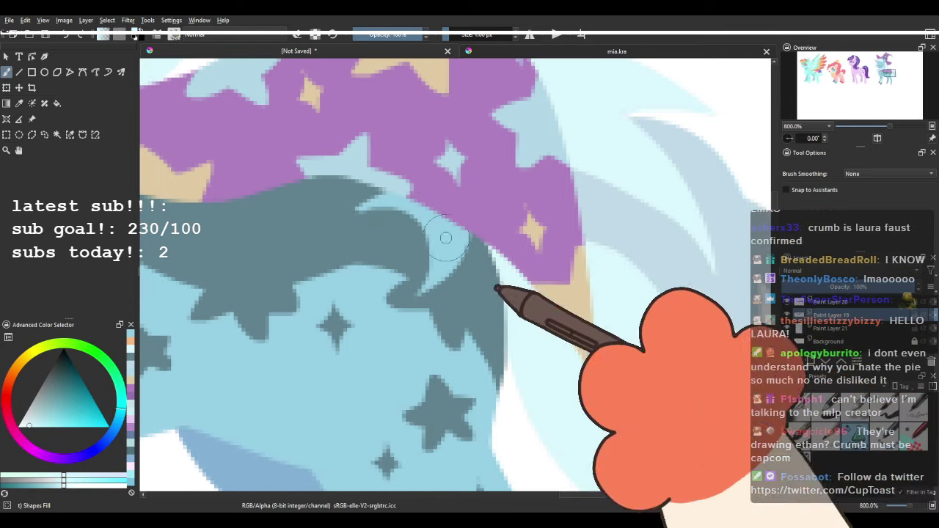
mouse_move(338, 220)
left_mouse_down()
mouse_move(328, 251)
mouse_move(371, 250)
mouse_move(360, 213)
mouse_move(363, 253)
mouse_move(371, 230)
left_mouse_up()
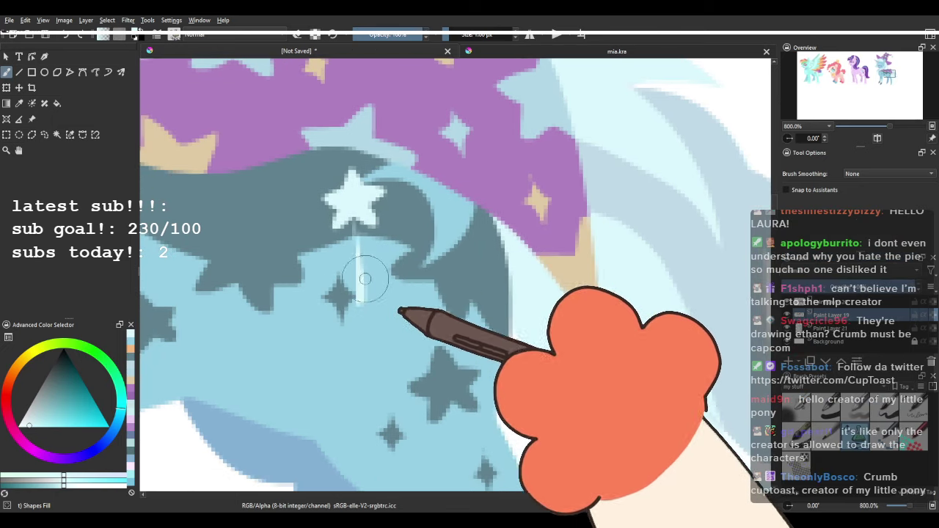
left_click_drag(363, 317, 366, 215)
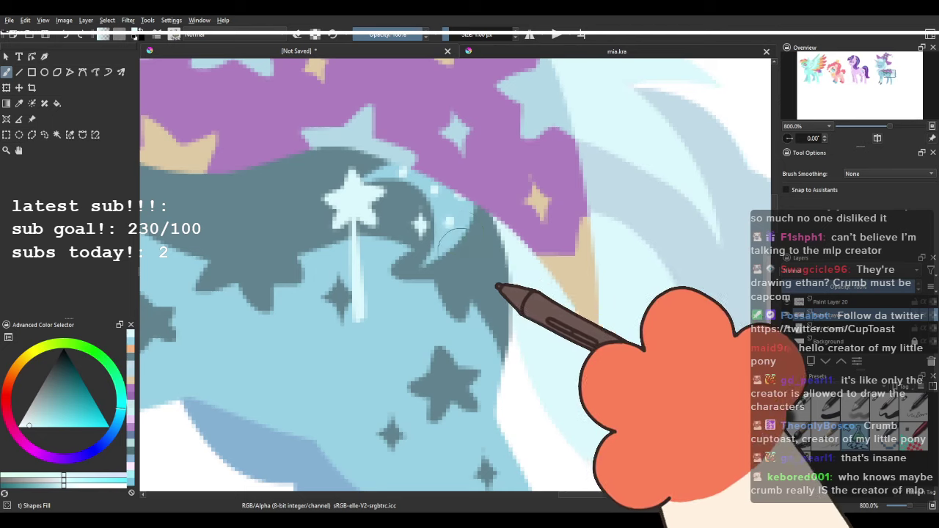
Scatter small pale cyan sparkles over and around the crescent to complete the blue unicorn's cutie mark.
mouse_move(458, 257)
left_mouse_down()
mouse_move(481, 259)
mouse_move(459, 261)
left_mouse_up()
left_click_drag(404, 179, 473, 229)
mouse_move(391, 212)
left_mouse_down()
mouse_move(391, 229)
mouse_move(397, 220)
left_mouse_up()
Merge Paint Layers 20 and 19 down into Paint Layer 21, toggling layer visibility to check what they contain.
scroll(419, 185, "down", 4)
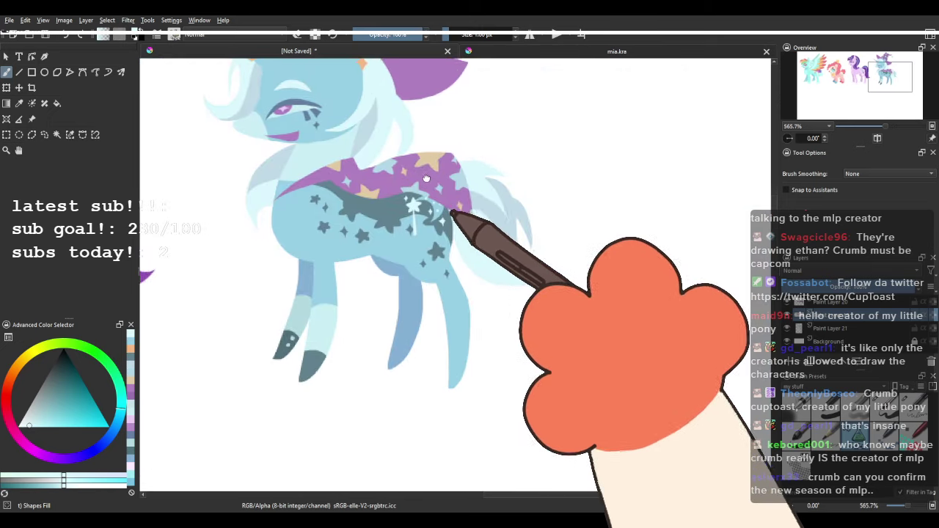
left_click_drag(400, 121, 591, 212)
scroll(513, 210, "down", 2)
scroll(590, 212, "down", 2)
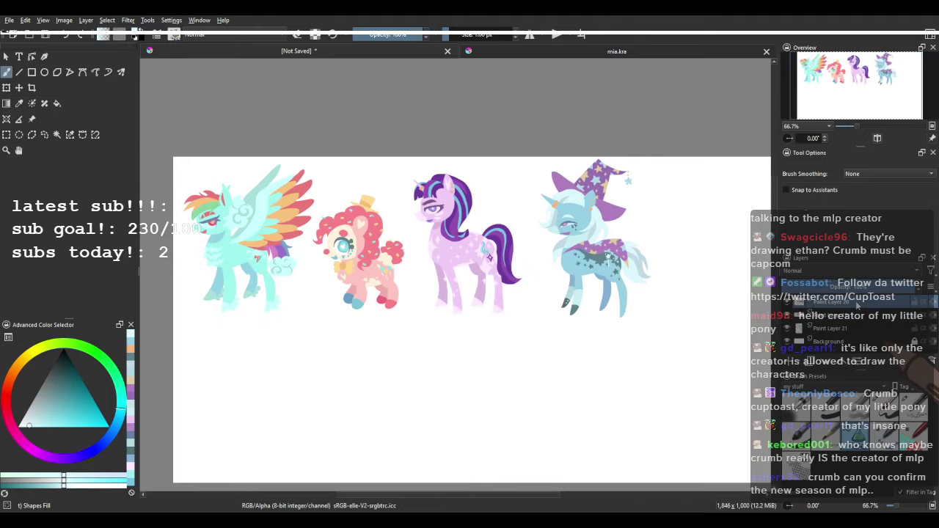
key("ctrl+e")
left_click(787, 301)
left_click(787, 302)
left_click(787, 301)
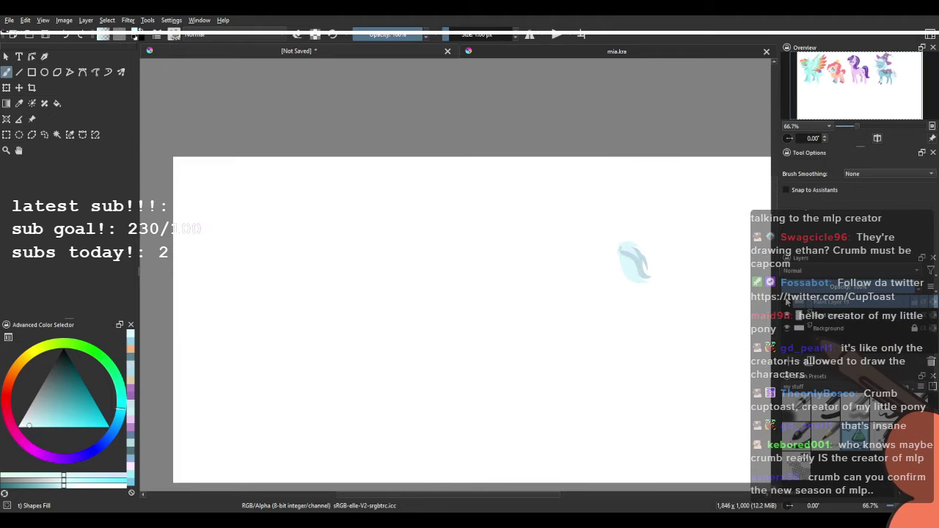
left_click(786, 302)
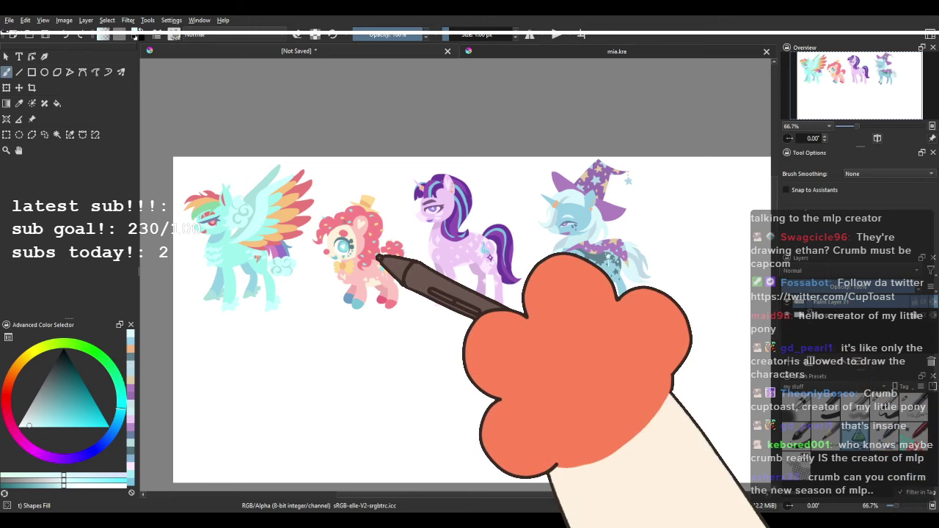
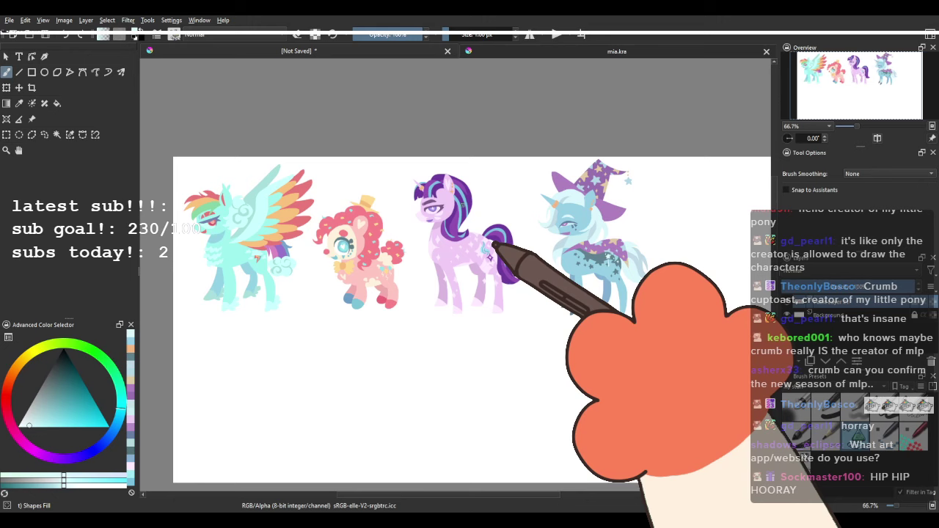
Review the four-pony lineup as a whole and closer up, comparing the blue unicorn with the purple one.
scroll(444, 208, "up", 3)
scroll(423, 217, "down", 4)
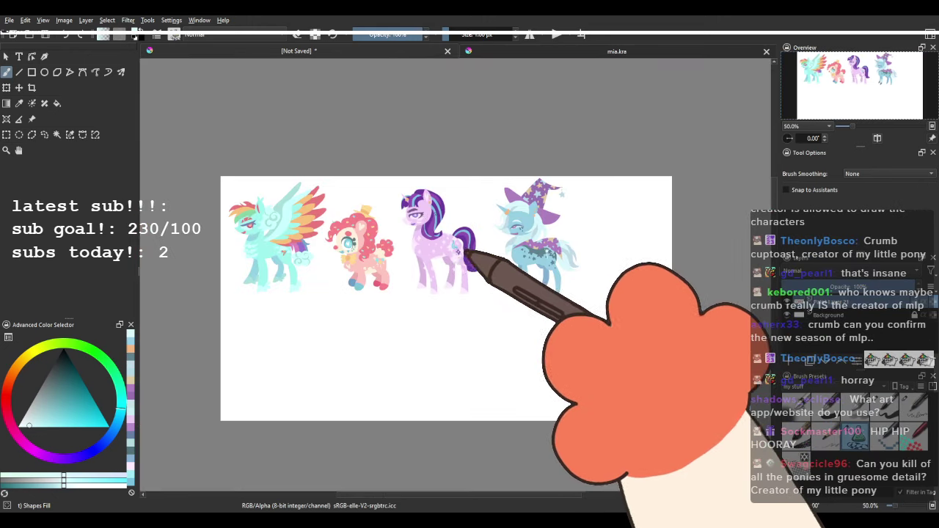
scroll(501, 226, "up", 3)
scroll(501, 227, "down", 3)
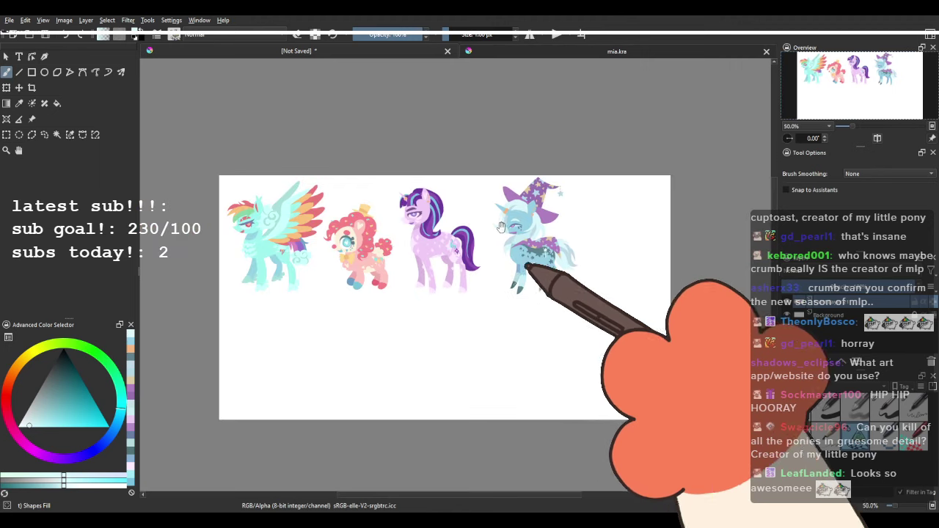
scroll(491, 231, "up", 1)
scroll(484, 233, "down", 1)
scroll(473, 238, "up", 1)
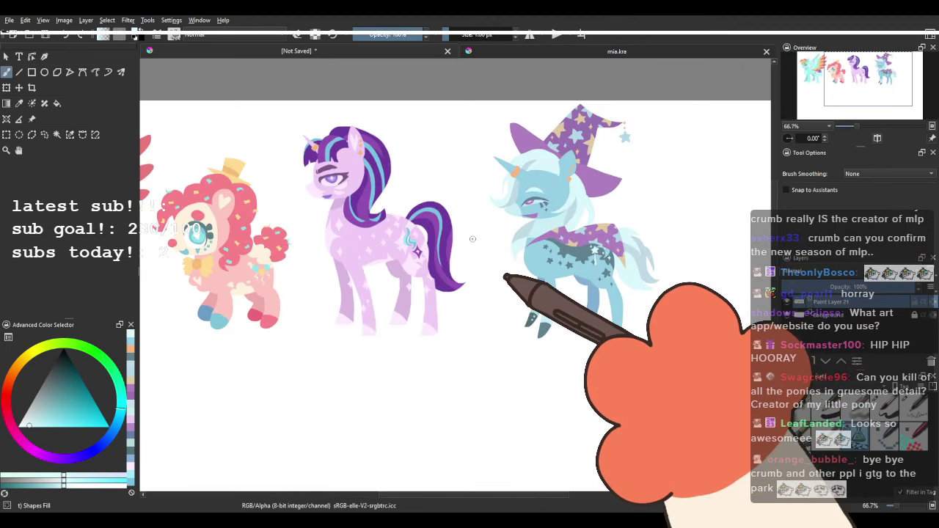
scroll(473, 238, "down", 1)
scroll(462, 234, "up", 1)
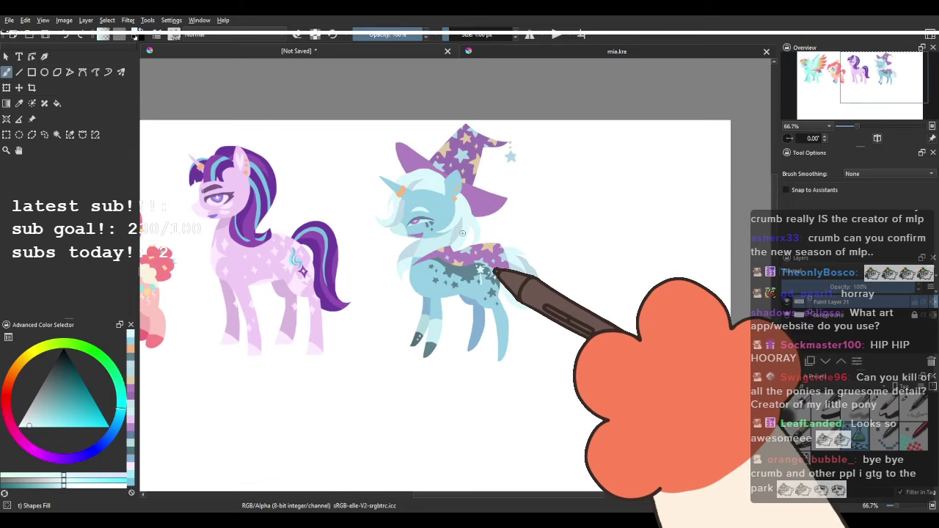
scroll(465, 231, "up", 2)
scroll(469, 234, "down", 2)
scroll(588, 247, "up", 1)
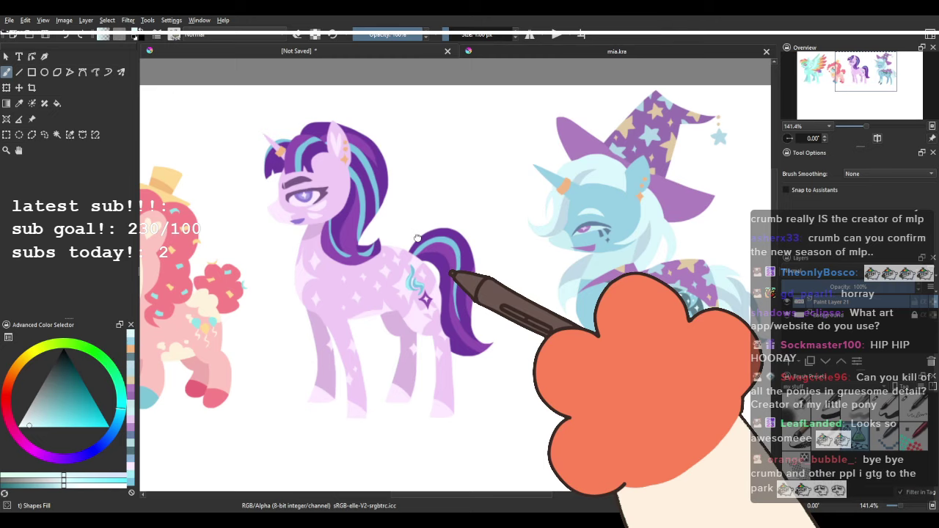
Inspect the purple unicorn's face and eye up close and compare it with the neighbouring ponies in the lineup.
mouse_move(417, 237)
left_mouse_down()
mouse_move(705, 236)
mouse_move(434, 241)
left_mouse_up()
scroll(329, 185, "up", 4)
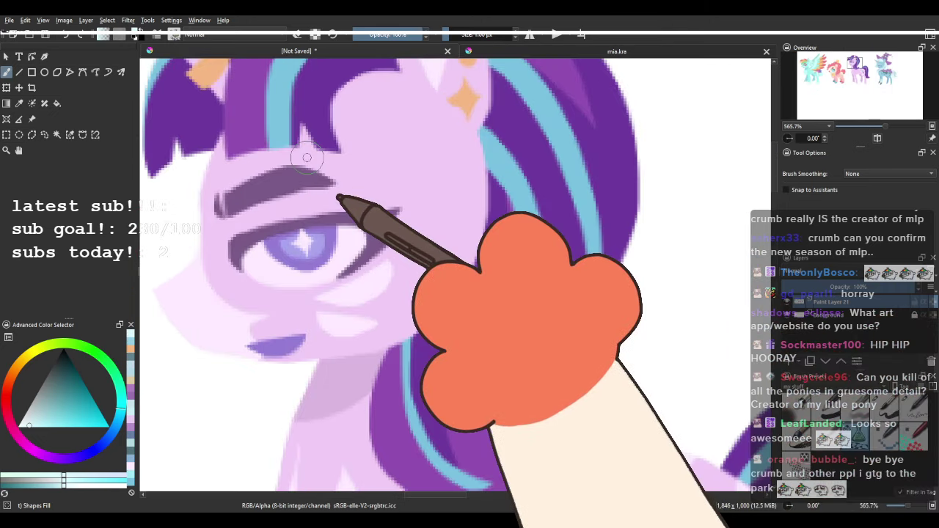
scroll(306, 157, "down", 4)
scroll(306, 157, "up", 4)
scroll(304, 164, "down", 4)
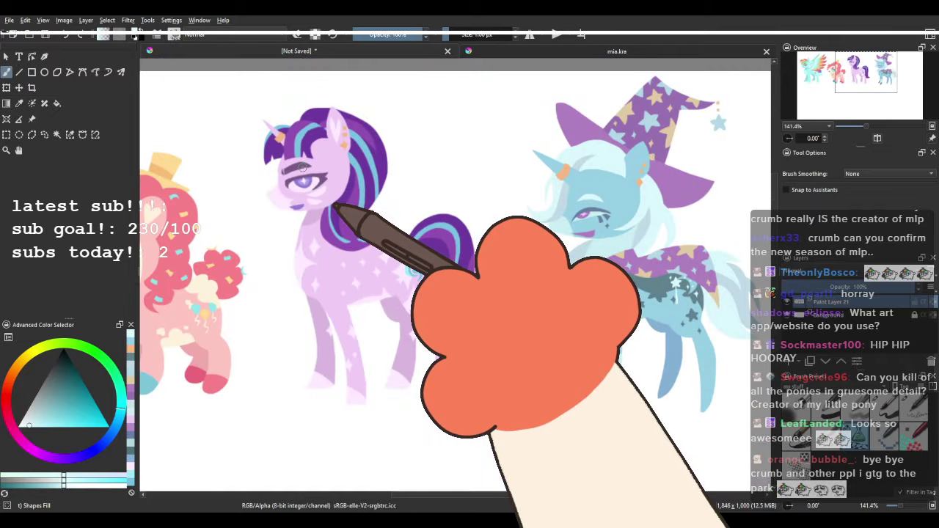
scroll(303, 166, "up", 4)
scroll(304, 165, "down", 4)
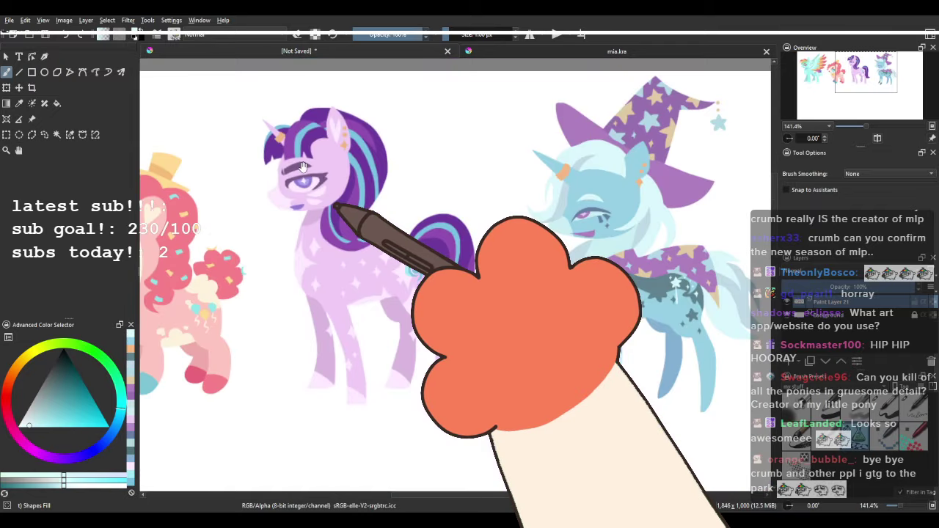
left_click_drag(303, 165, 407, 191)
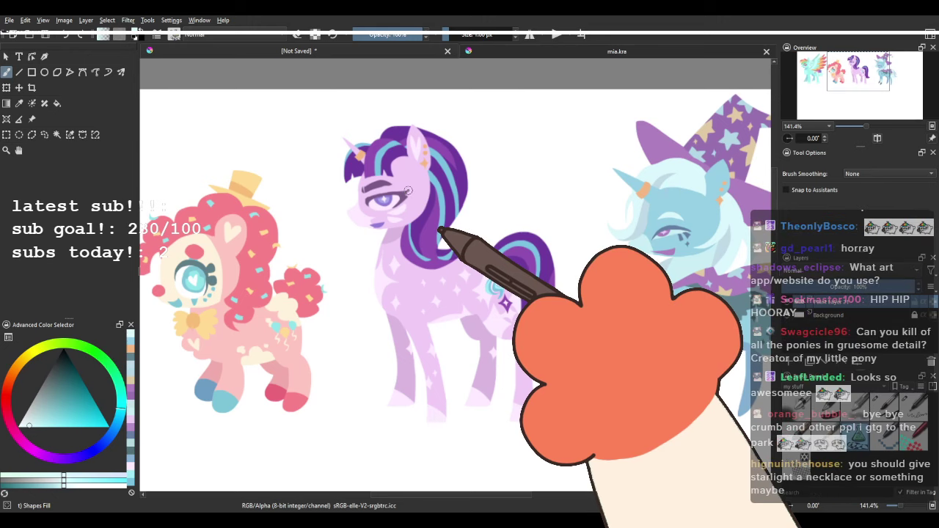
scroll(408, 191, "down", 1)
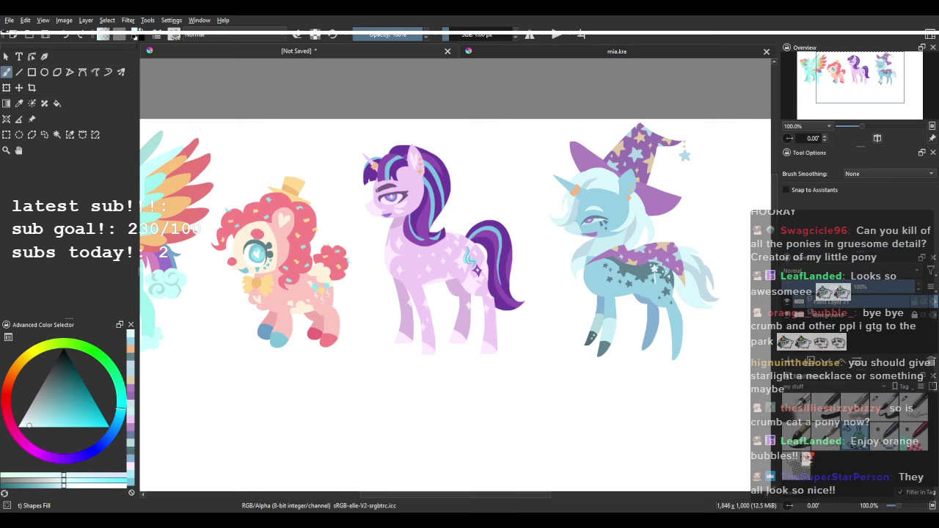
scroll(470, 216, "down", 2)
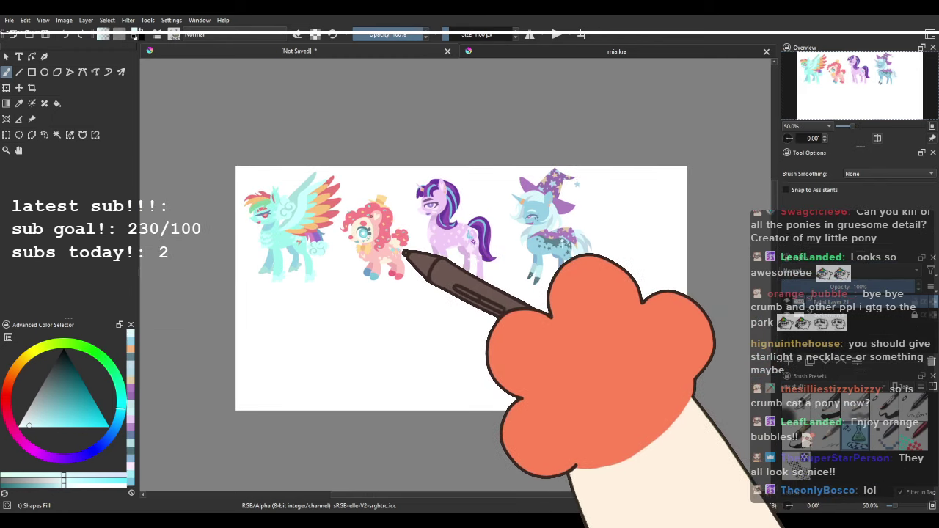
scroll(375, 220, "up", 1)
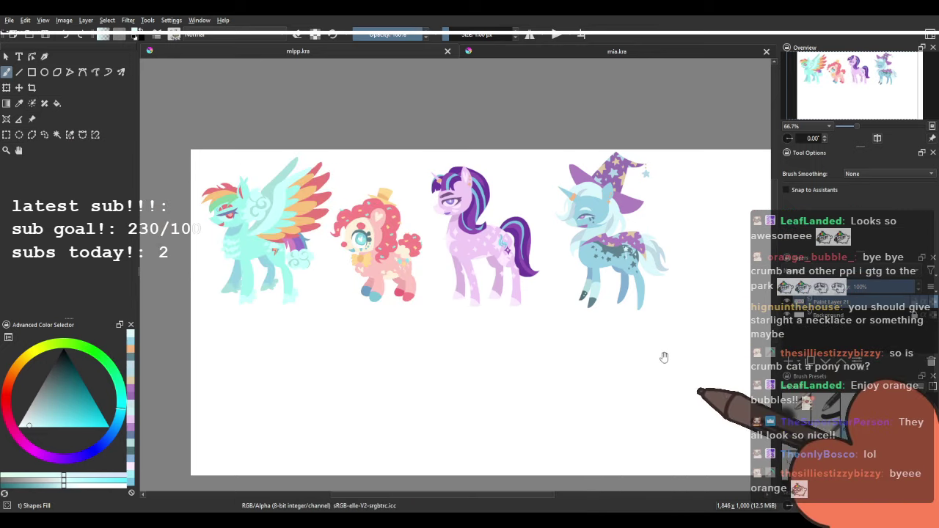
left_click_drag(665, 357, 673, 292)
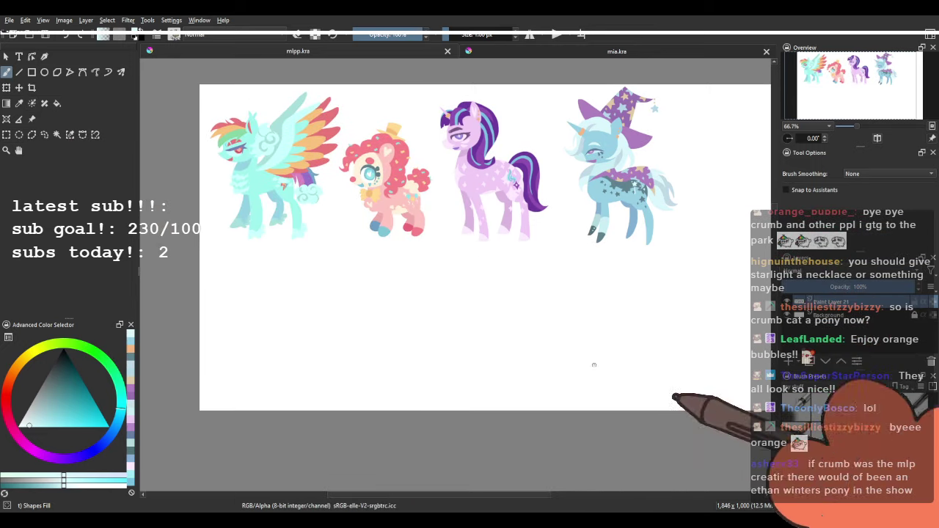
scroll(318, 352, "up", 3)
scroll(351, 192, "up", 2)
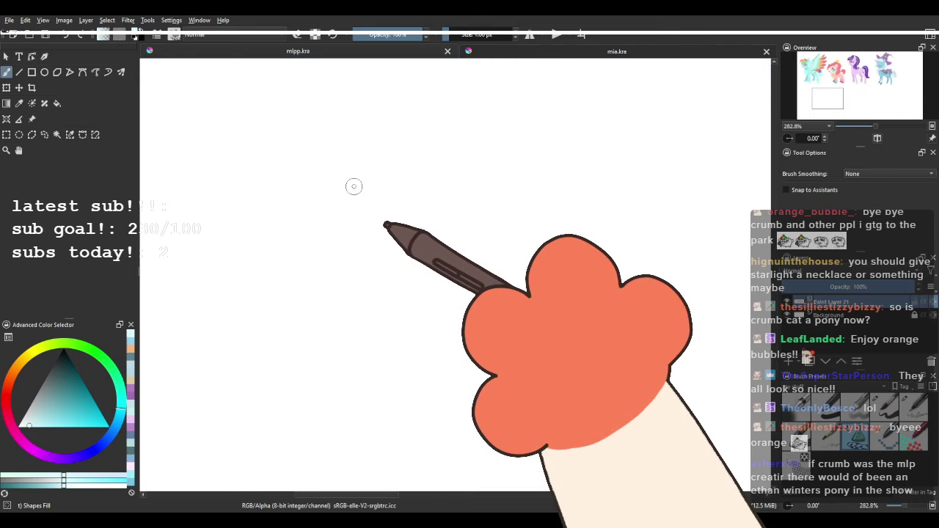
Pick a very pale beige-orange and block in a rounded pony head with a pointed muzzle below the first ponies.
left_click(12, 373)
left_click(46, 413)
left_click(29, 423)
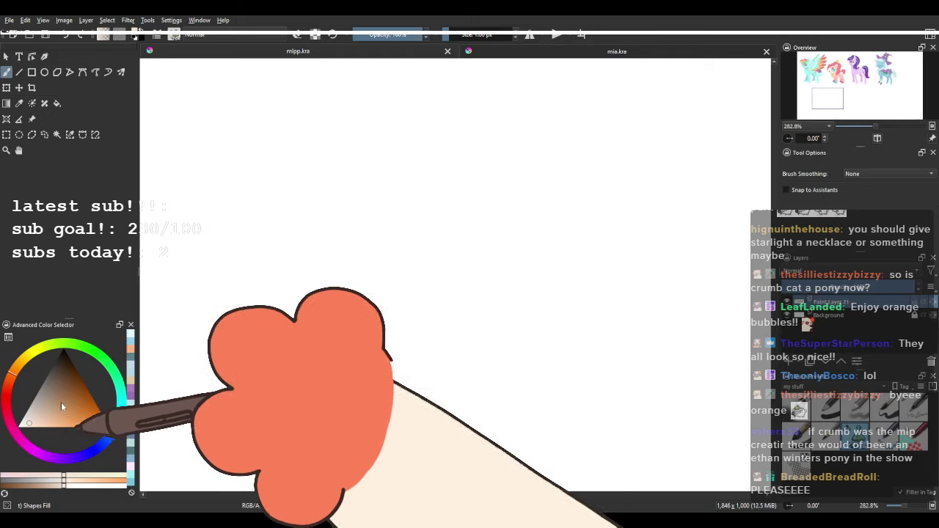
mouse_move(352, 154)
left_mouse_down()
mouse_move(289, 290)
mouse_move(361, 172)
mouse_move(452, 201)
mouse_move(337, 172)
mouse_move(440, 250)
mouse_move(346, 164)
mouse_move(322, 187)
mouse_move(415, 269)
mouse_move(369, 165)
left_mouse_up()
key("ctrl+z")
key("ctrl+z")
key("ctrl+z")
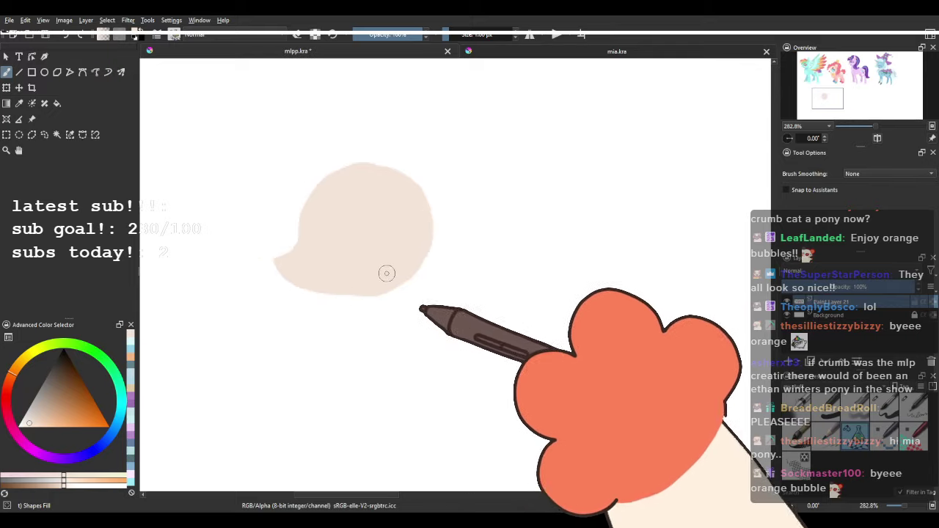
Reshape the muzzle so its pointed tip sits lower and blends smoothly into the chin of the beige head.
mouse_move(301, 226)
left_mouse_down()
mouse_move(300, 291)
mouse_move(270, 281)
mouse_move(320, 305)
mouse_move(355, 224)
left_mouse_up()
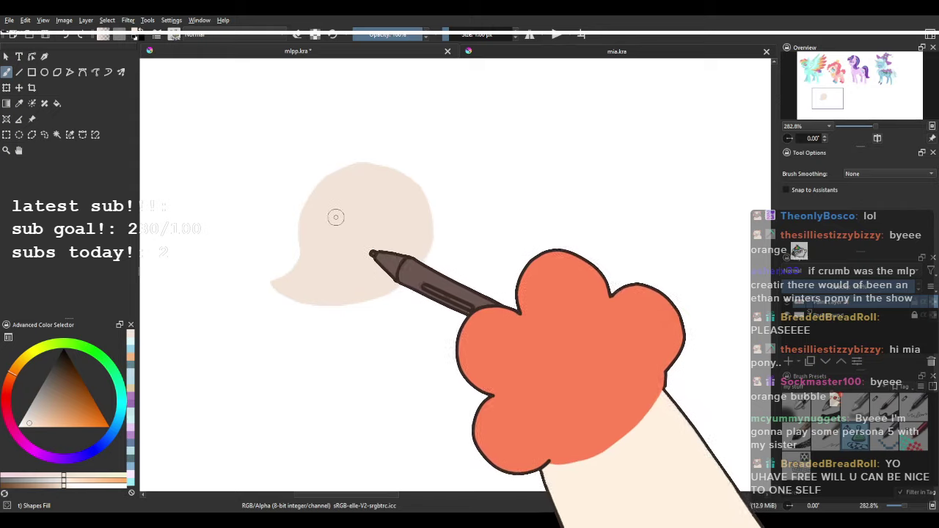
mouse_move(298, 253)
left_mouse_down()
mouse_move(277, 283)
mouse_move(355, 297)
left_mouse_up()
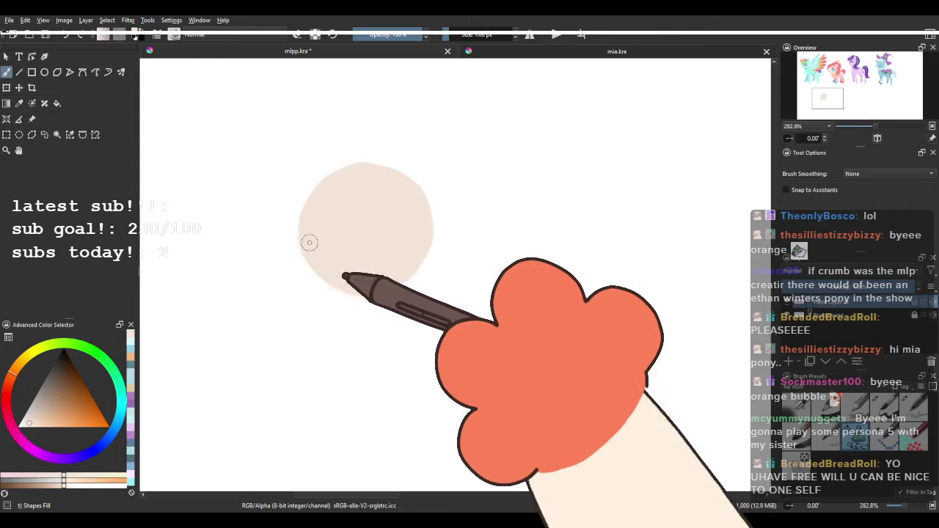
mouse_move(278, 279)
left_mouse_down()
mouse_move(354, 295)
mouse_move(386, 249)
left_mouse_up()
mouse_move(296, 234)
left_mouse_down()
mouse_move(282, 287)
mouse_move(347, 300)
left_mouse_up()
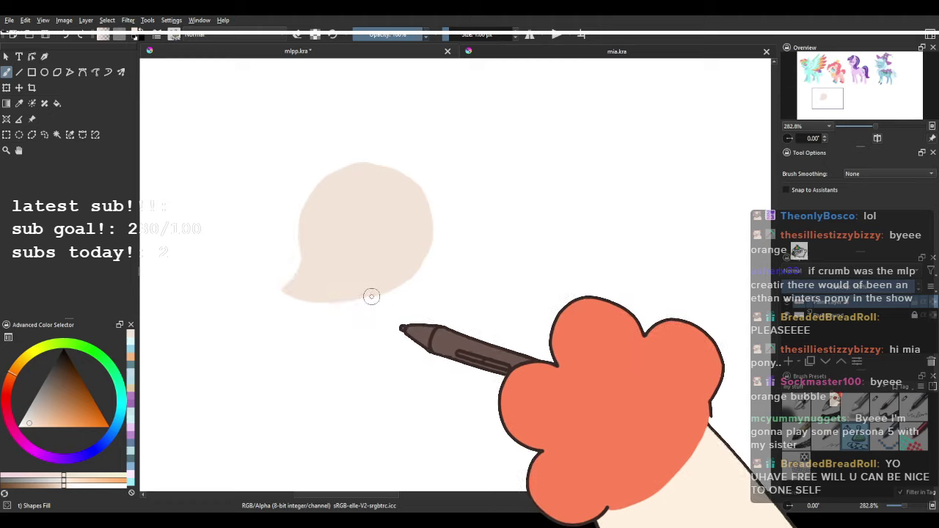
left_click_drag(337, 250, 404, 281)
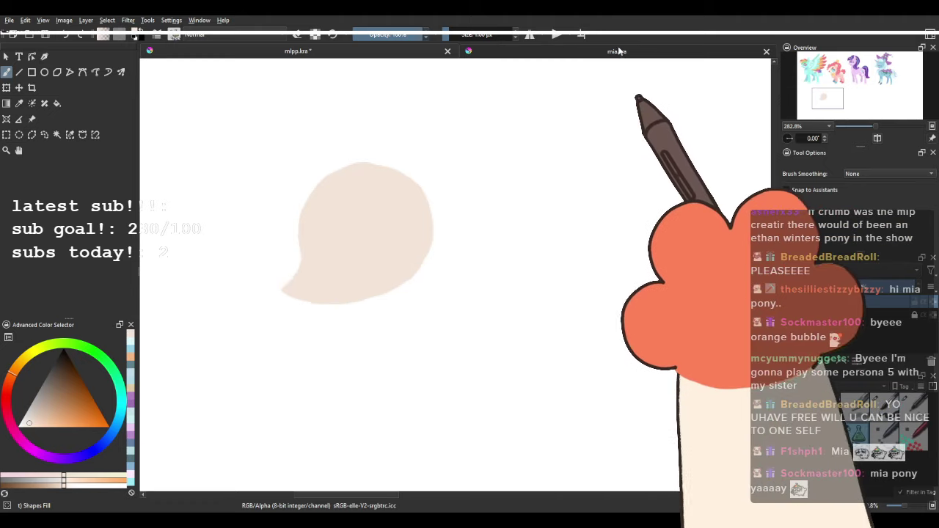
Check the mia.kra reference and try a curved beige horn rising from the pony's forehead.
left_click(389, 54)
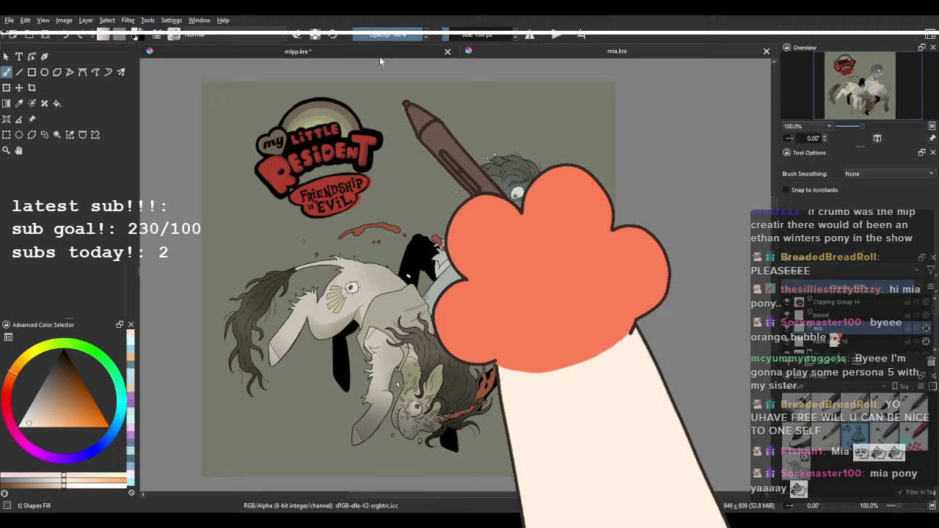
key("ctrl+Tab")
mouse_move(253, 220)
left_mouse_down()
mouse_move(293, 135)
mouse_move(338, 99)
left_mouse_up()
mouse_move(348, 158)
left_mouse_down()
mouse_move(331, 260)
mouse_move(371, 142)
mouse_move(396, 261)
left_mouse_up()
left_click_drag(369, 230, 382, 113)
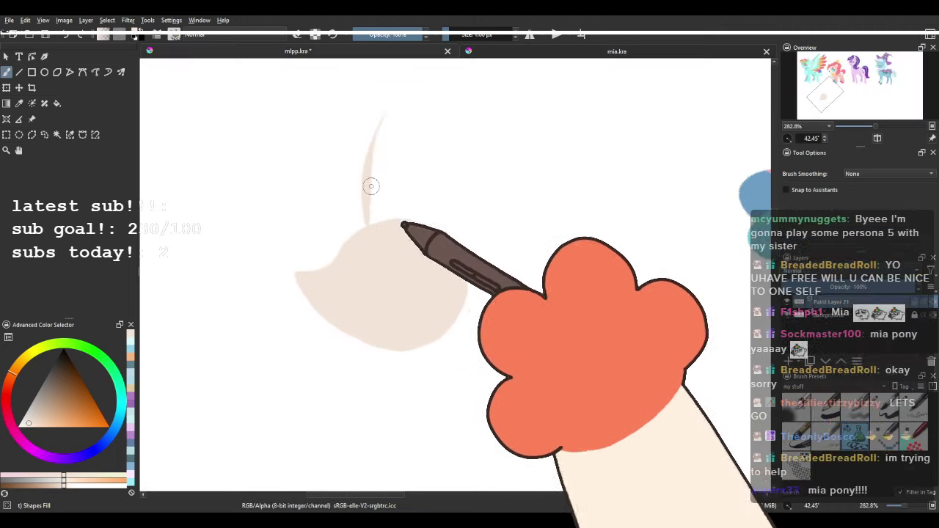
key("ctrl+z")
mouse_move(361, 233)
left_mouse_down()
mouse_move(367, 157)
mouse_move(377, 238)
left_mouse_up()
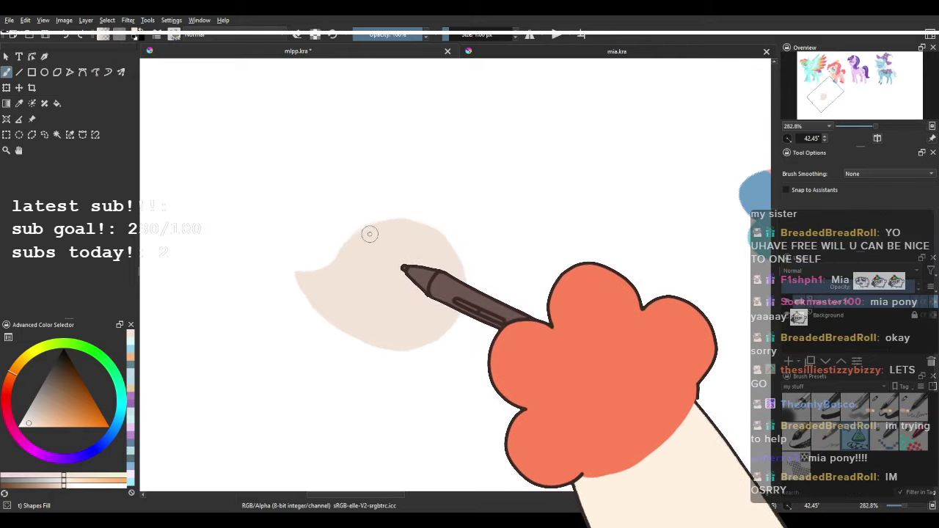
mouse_move(370, 234)
left_mouse_down()
mouse_move(362, 169)
mouse_move(391, 122)
left_mouse_up()
left_click_drag(369, 227, 392, 134)
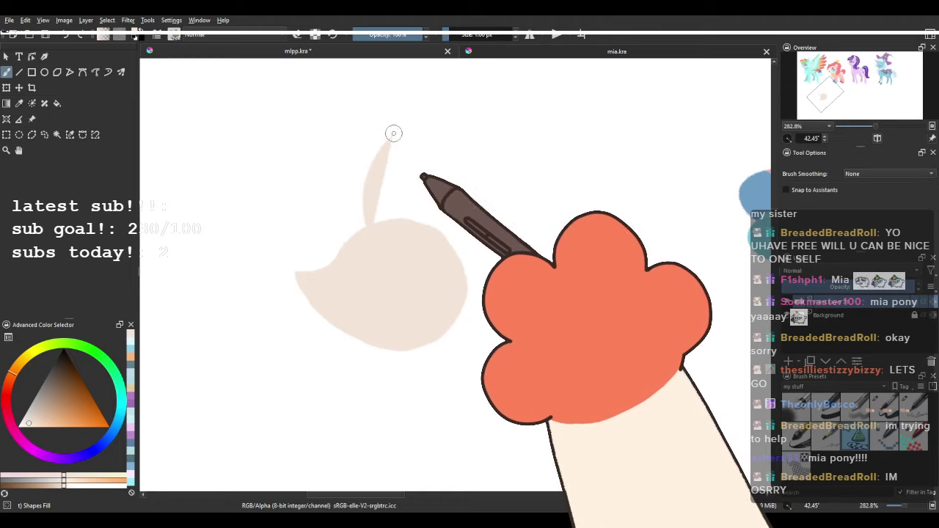
left_click(790, 138)
left_click(793, 140)
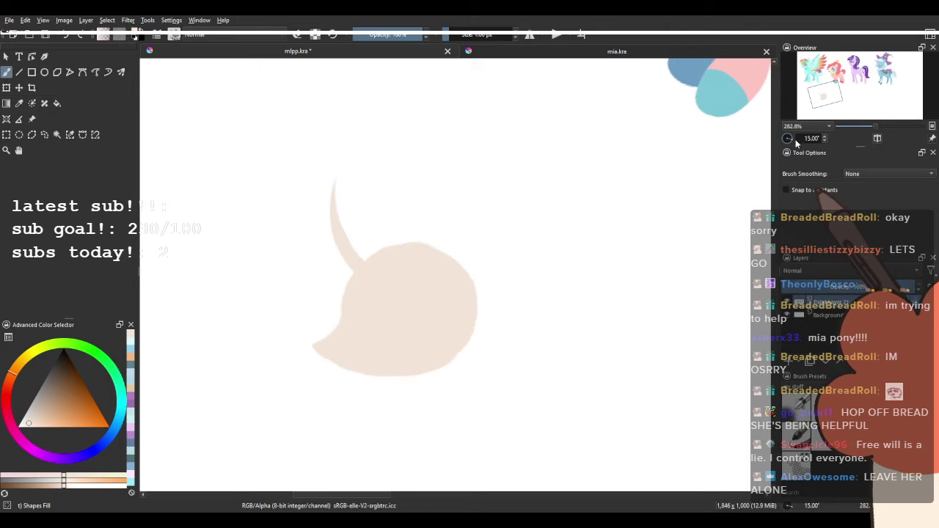
Try other versions of the horn on the beige head, varying its curve and thickness.
mouse_move(355, 232)
left_mouse_down()
mouse_move(342, 172)
mouse_move(376, 150)
left_mouse_up()
mouse_move(366, 214)
left_mouse_down()
mouse_move(385, 204)
mouse_move(386, 127)
mouse_move(389, 220)
mouse_move(388, 120)
mouse_move(374, 213)
left_mouse_up()
key("ctrl+z")
key("ctrl+z")
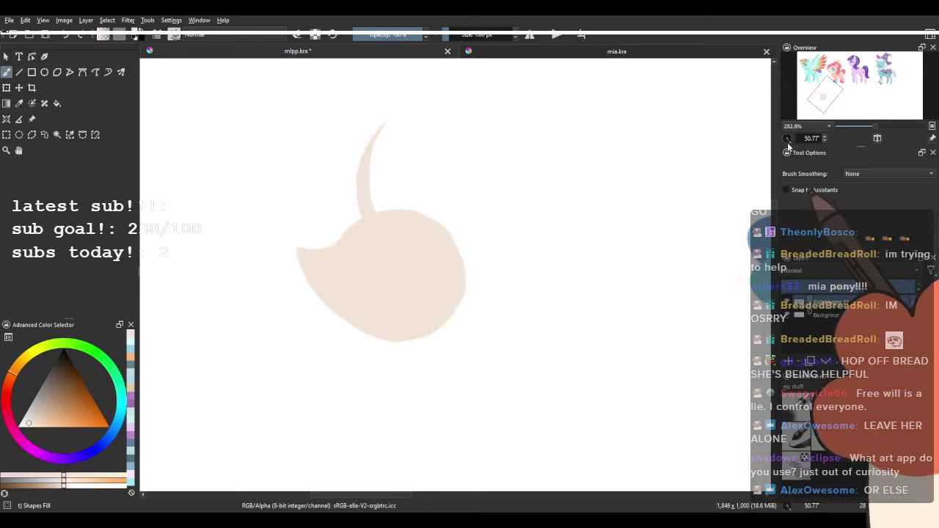
left_click(788, 139)
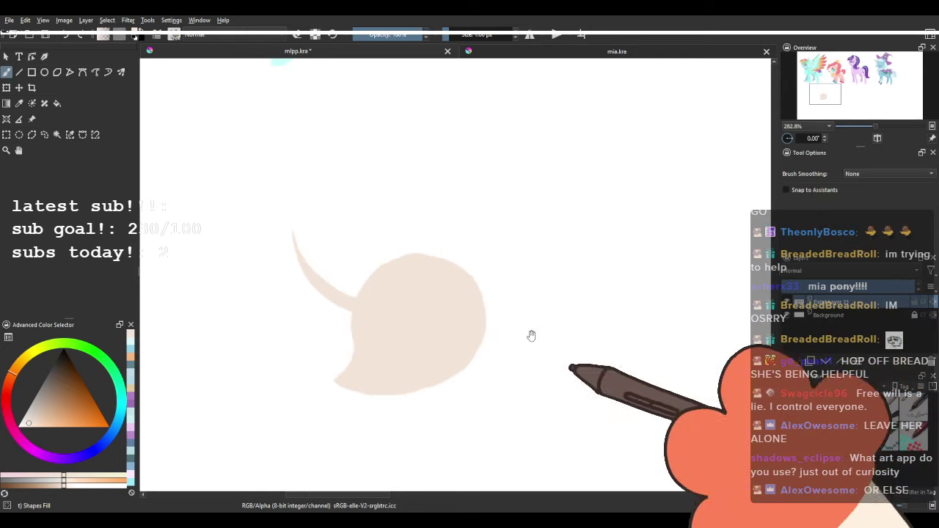
left_click_drag(538, 335, 515, 295)
key("ctrl+z")
mouse_move(335, 274)
left_mouse_down()
mouse_move(257, 188)
mouse_move(368, 238)
left_mouse_up()
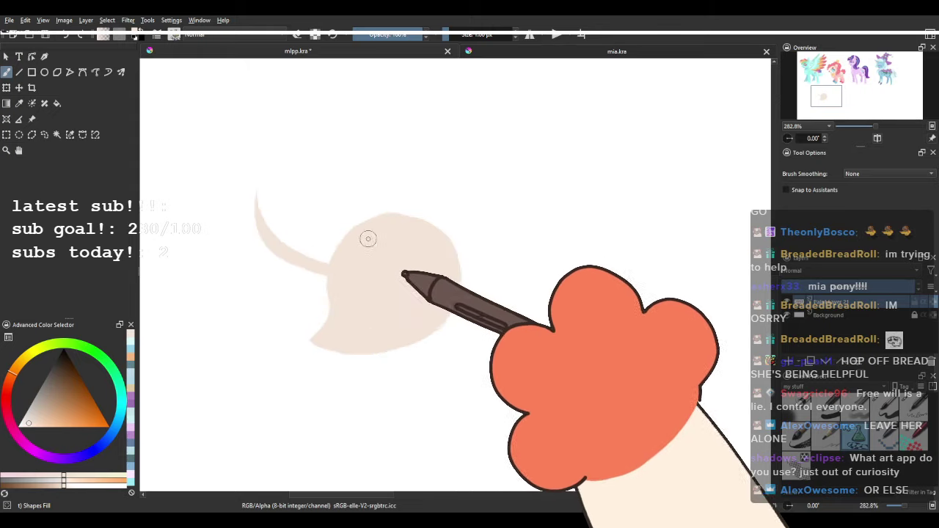
mouse_move(327, 271)
left_mouse_down()
mouse_move(269, 183)
mouse_move(275, 196)
mouse_move(380, 232)
mouse_move(253, 226)
mouse_move(253, 201)
mouse_move(363, 234)
left_mouse_up()
key("ctrl+z")
Rotate the canvas and paint a long tapered horn curving up from the forehead, wider at its base.
mouse_move(283, 220)
left_mouse_down()
mouse_move(294, 118)
mouse_move(344, 102)
left_mouse_up()
key("ctrl+z")
mouse_move(366, 192)
left_mouse_down()
mouse_move(372, 70)
mouse_move(419, 194)
mouse_move(396, 248)
left_mouse_up()
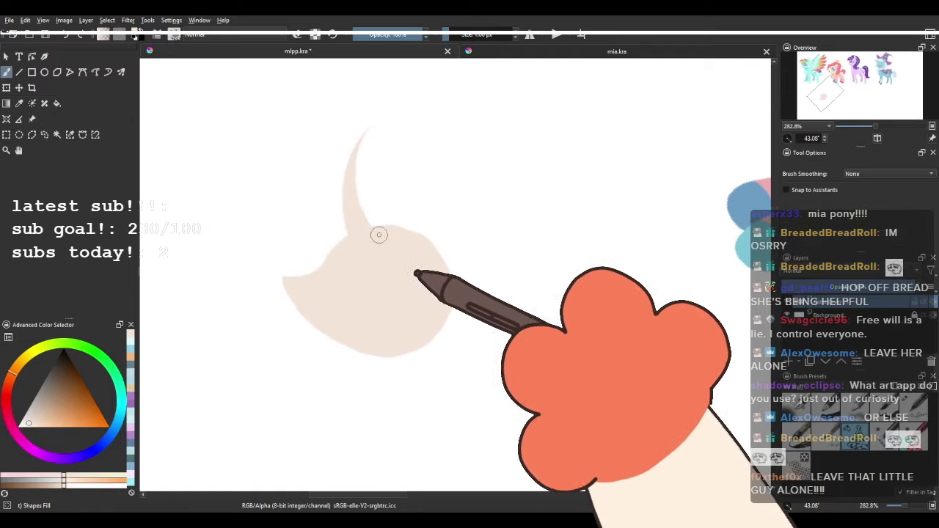
key("ctrl+z")
mouse_move(351, 227)
left_mouse_down()
mouse_move(378, 118)
mouse_move(363, 173)
left_mouse_up()
key("ctrl+z")
mouse_move(357, 234)
left_mouse_down()
mouse_move(351, 162)
mouse_move(383, 118)
left_mouse_up()
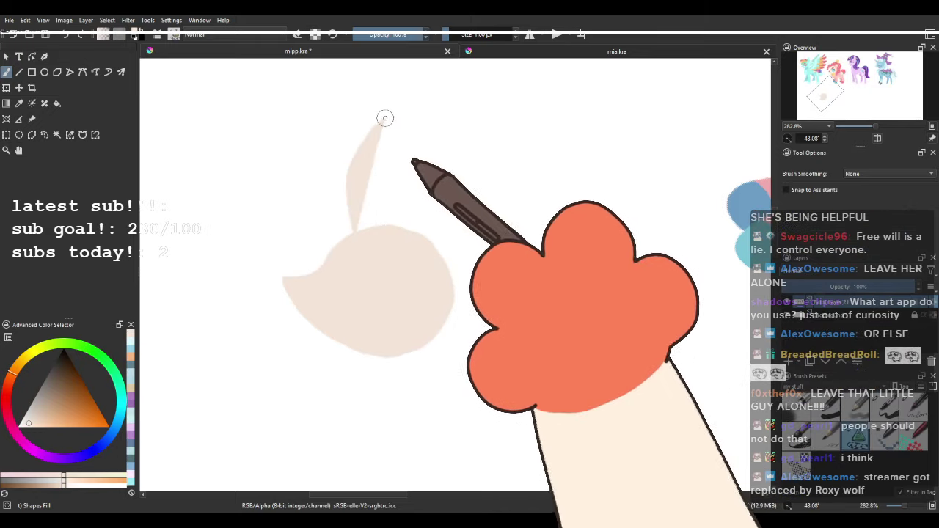
mouse_move(353, 239)
left_mouse_down()
mouse_move(382, 127)
mouse_move(393, 227)
left_mouse_up()
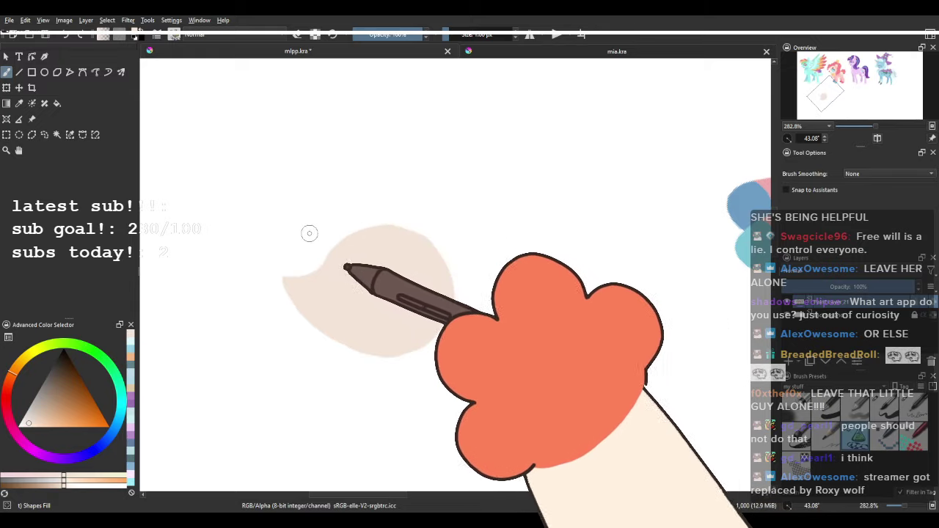
left_click_drag(350, 241, 371, 138)
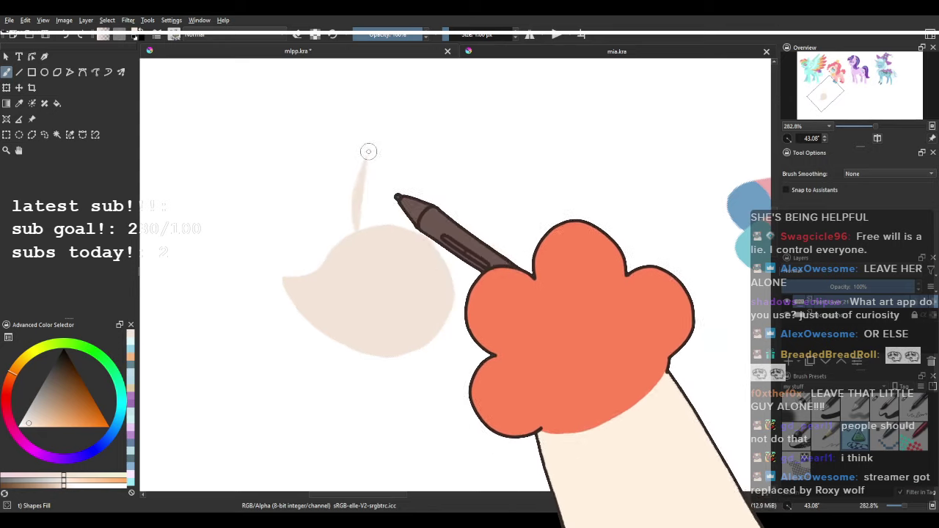
mouse_move(385, 135)
left_mouse_down()
mouse_move(372, 189)
mouse_move(404, 252)
left_mouse_up()
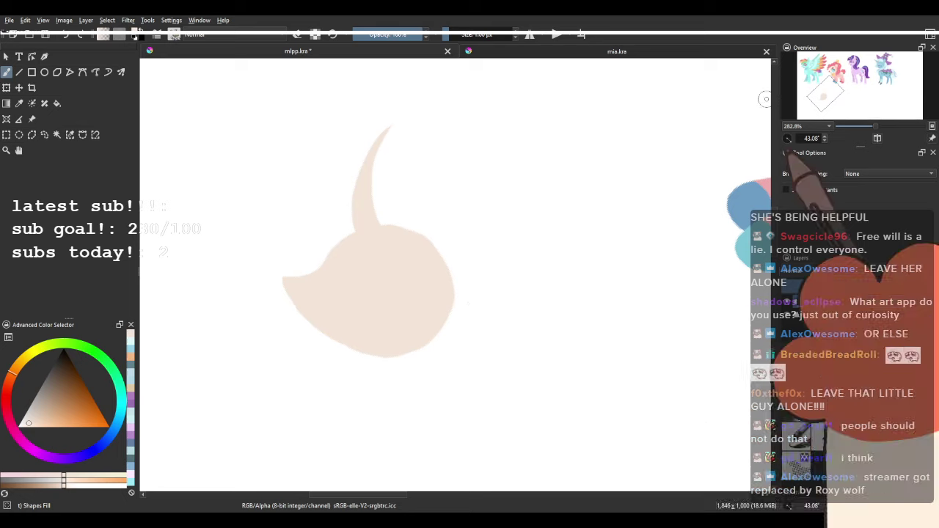
left_click(788, 138)
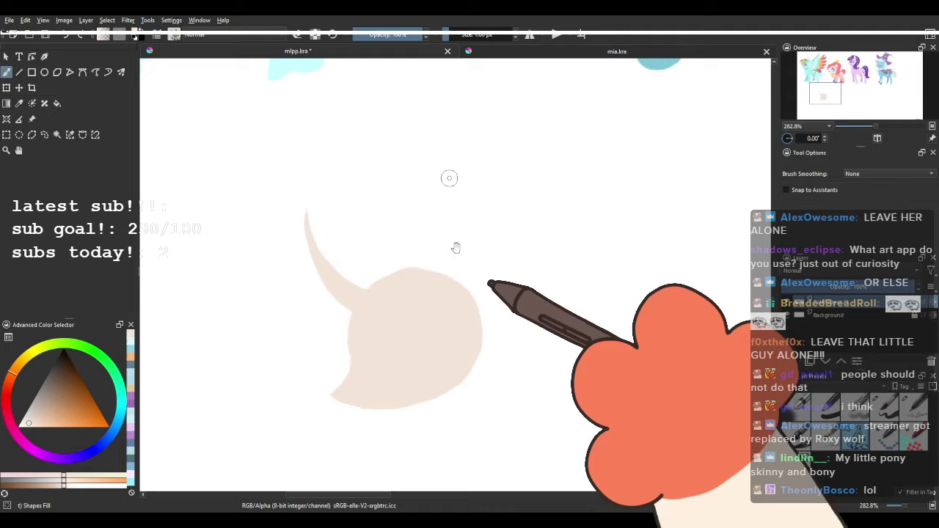
left_click_drag(455, 248, 422, 203)
Check the mia.kra reference and add a tall pointed ear at the back of the beige head.
left_click(505, 53)
left_click(407, 48)
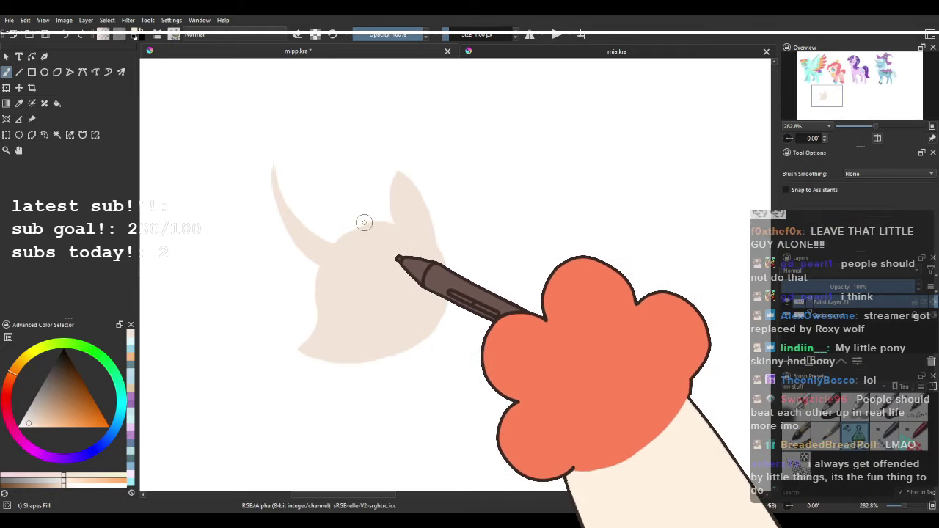
left_click_drag(383, 270, 367, 189)
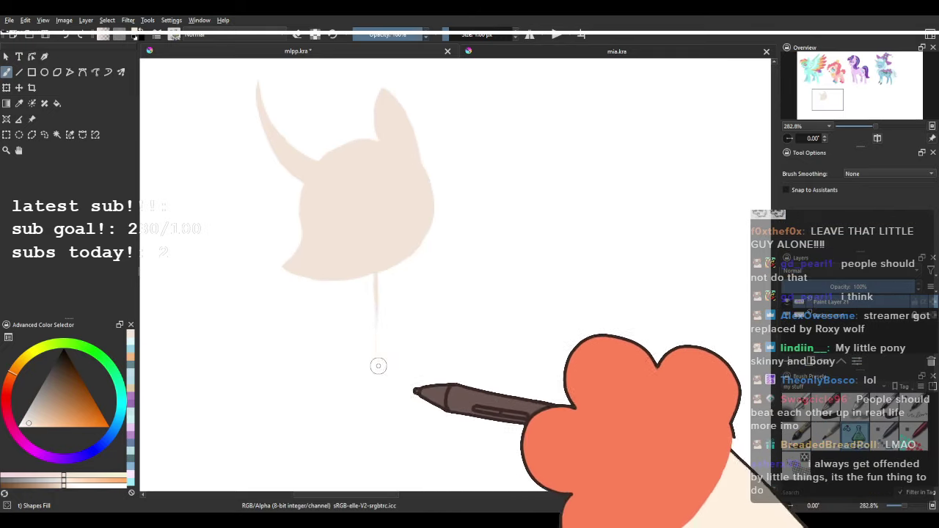
Paint a long neck down from the back of the head, redoing the stroke until it widens to a rounded base.
left_click_drag(378, 366, 414, 208)
key("ctrl+z")
left_click_drag(378, 261, 417, 211)
key("ctrl+z")
mouse_move(379, 267)
left_mouse_down()
mouse_move(371, 333)
mouse_move(429, 196)
left_mouse_up()
mouse_move(375, 252)
left_mouse_down()
mouse_move(442, 218)
mouse_move(374, 208)
left_mouse_up()
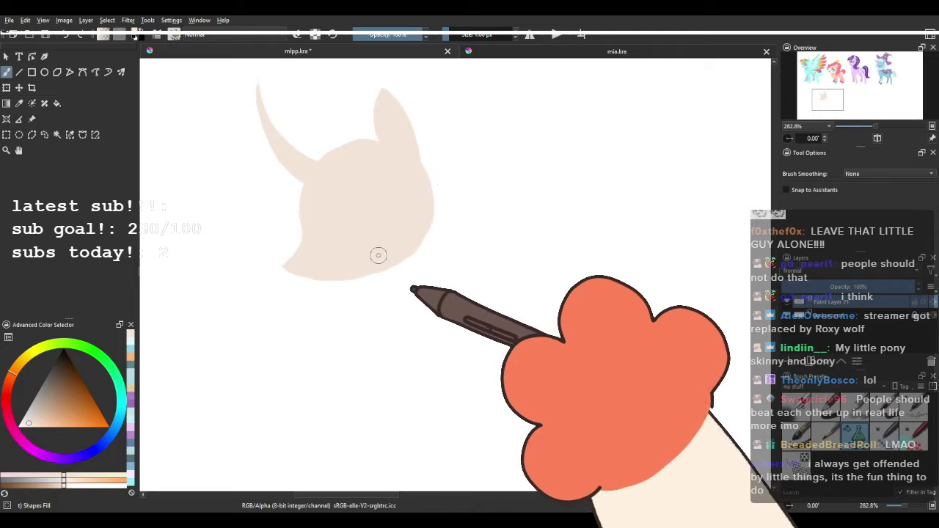
mouse_move(377, 254)
left_mouse_down()
mouse_move(360, 330)
mouse_move(396, 371)
left_mouse_up()
key("ctrl+z")
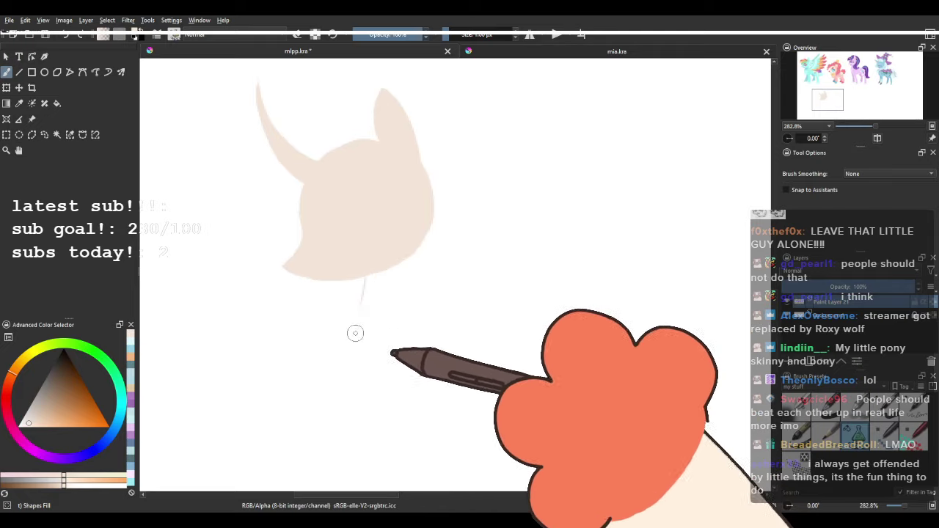
mouse_move(355, 333)
left_mouse_down()
mouse_move(428, 373)
mouse_move(444, 315)
left_mouse_up()
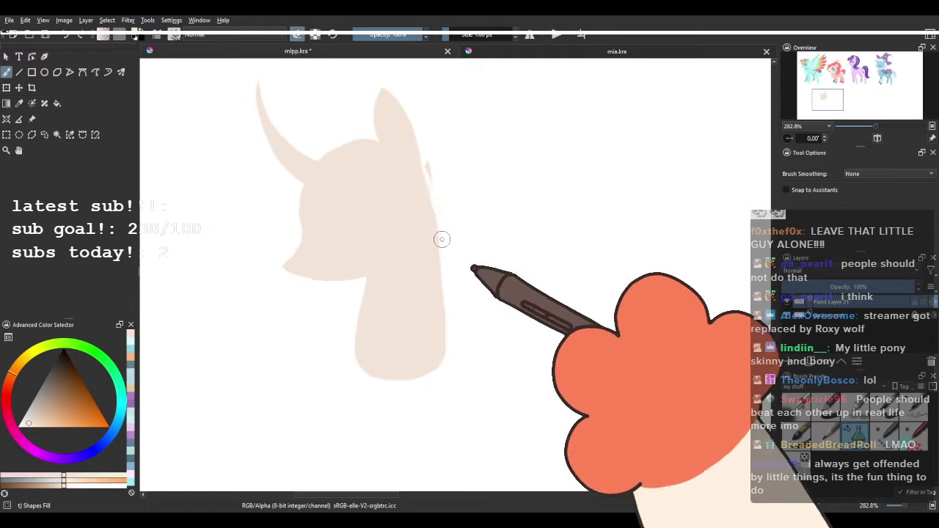
Fill in a rounded chest and a long body extending back from the base of the neck.
left_click_drag(401, 335, 359, 213)
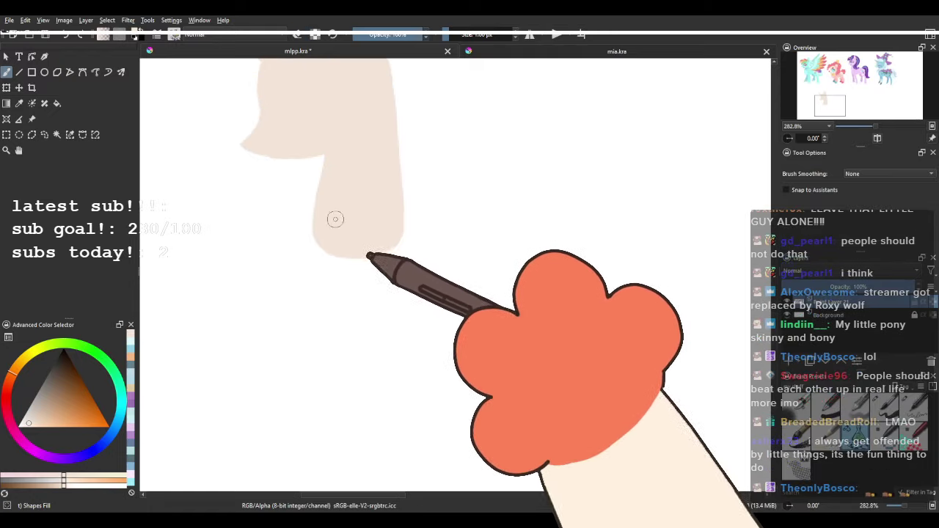
mouse_move(313, 236)
left_mouse_down()
mouse_move(330, 335)
mouse_move(520, 325)
mouse_move(404, 197)
left_mouse_up()
key("ctrl+z")
mouse_move(346, 212)
left_mouse_down()
mouse_move(309, 278)
mouse_move(454, 317)
mouse_move(537, 319)
mouse_move(542, 257)
mouse_move(379, 215)
mouse_move(396, 259)
left_mouse_up()
scroll(349, 226, "down", 2)
key("ctrl+z")
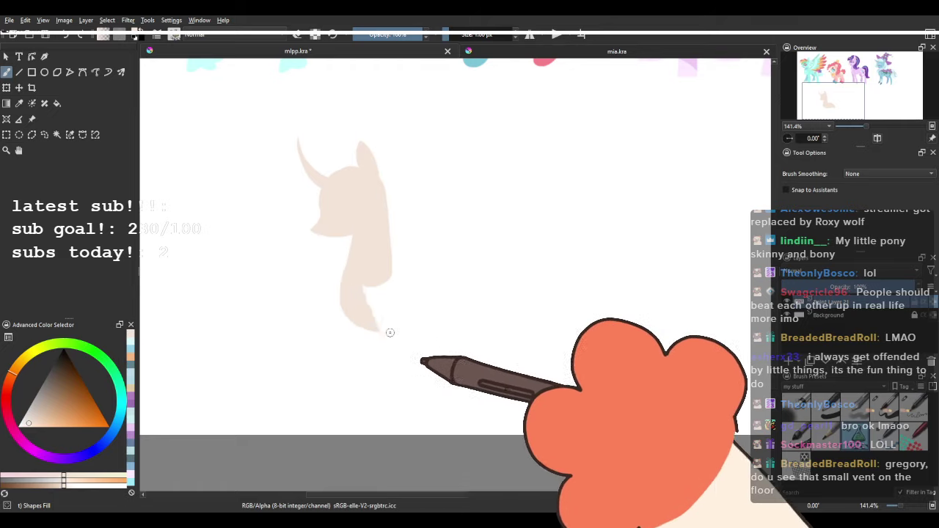
mouse_move(390, 332)
left_mouse_down()
mouse_move(471, 289)
mouse_move(380, 265)
left_mouse_up()
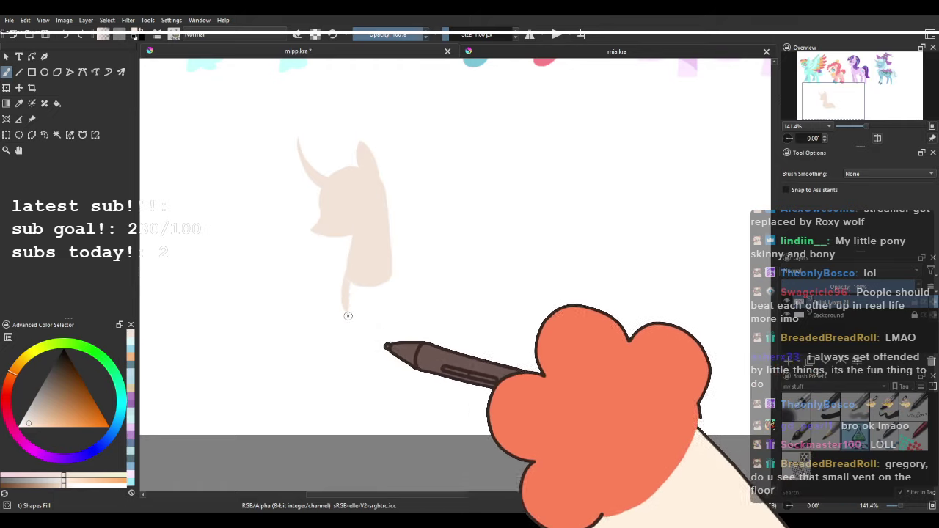
mouse_move(347, 316)
left_mouse_down()
mouse_move(449, 325)
mouse_move(482, 303)
mouse_move(371, 268)
left_mouse_up()
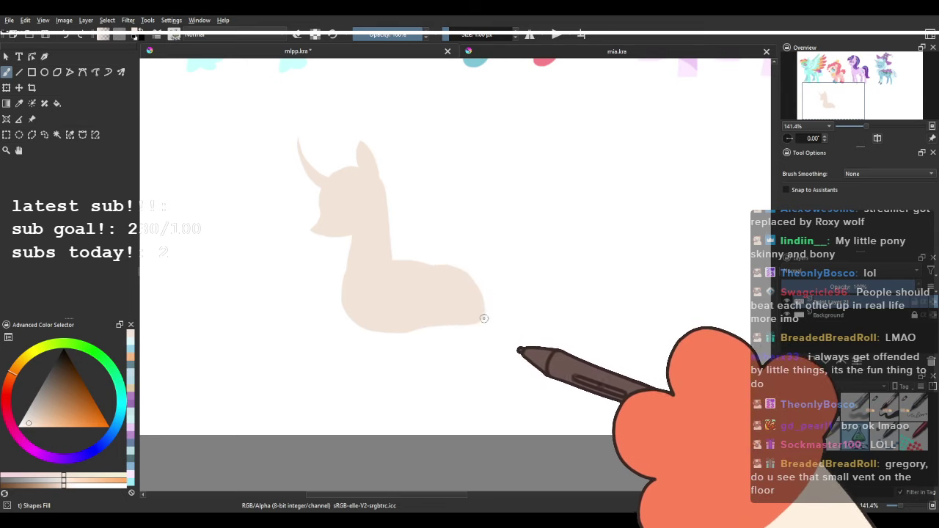
Try a slim front leg beneath the beige pony's chest.
scroll(354, 221, "up", 1)
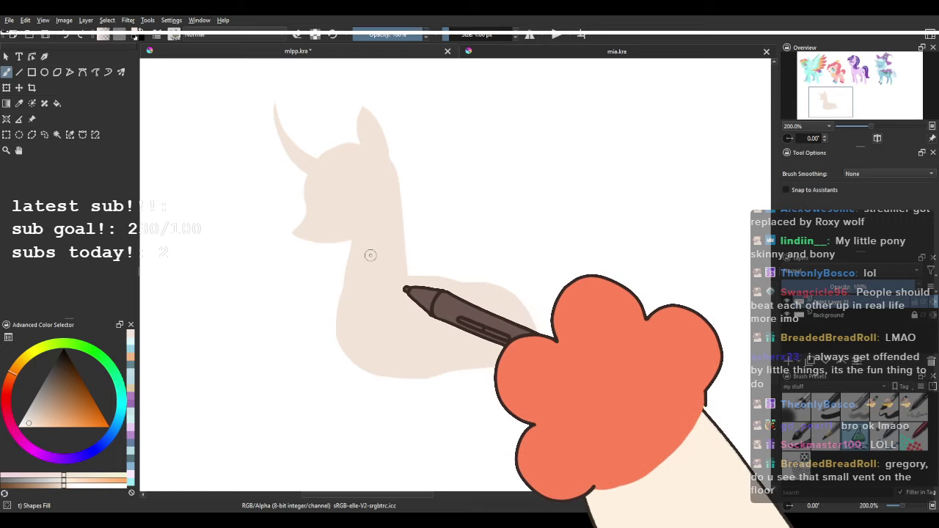
scroll(331, 274, "down", 2)
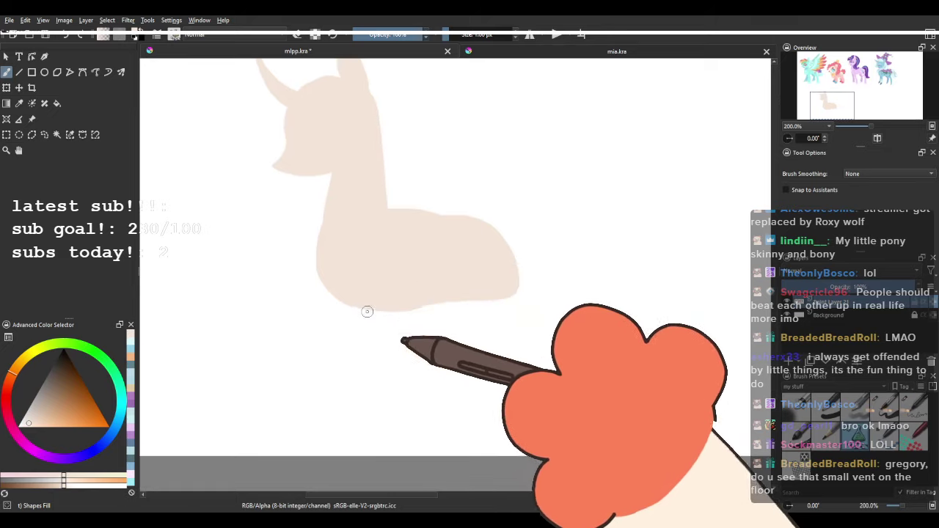
mouse_move(367, 311)
left_mouse_down()
mouse_move(365, 442)
mouse_move(402, 444)
mouse_move(410, 431)
mouse_move(384, 284)
mouse_move(358, 446)
mouse_move(385, 444)
mouse_move(396, 404)
mouse_move(387, 304)
left_mouse_up()
key("ctrl+z")
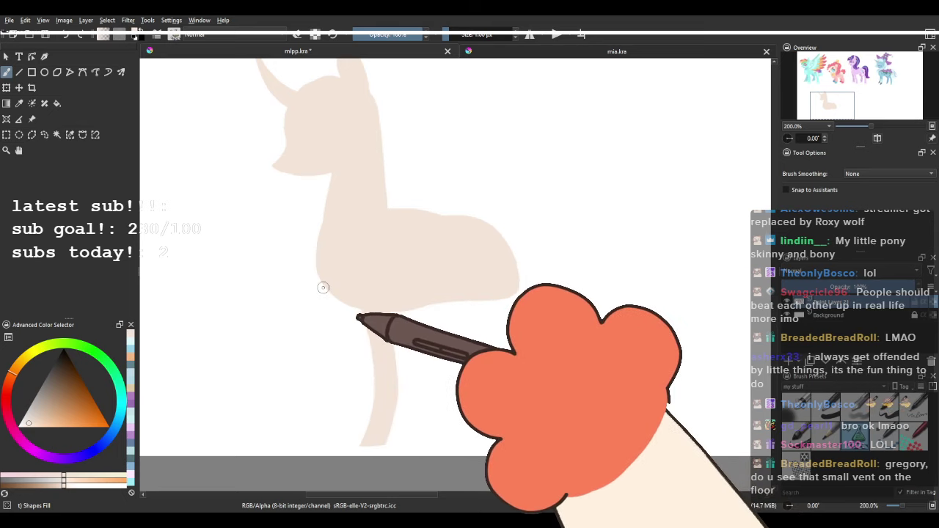
key("ctrl+z")
Extend the canvas downward to a height of 1176 px with the Crop tool, making room for the beige pony's legs.
scroll(334, 297, "down", 3)
left_click(32, 88)
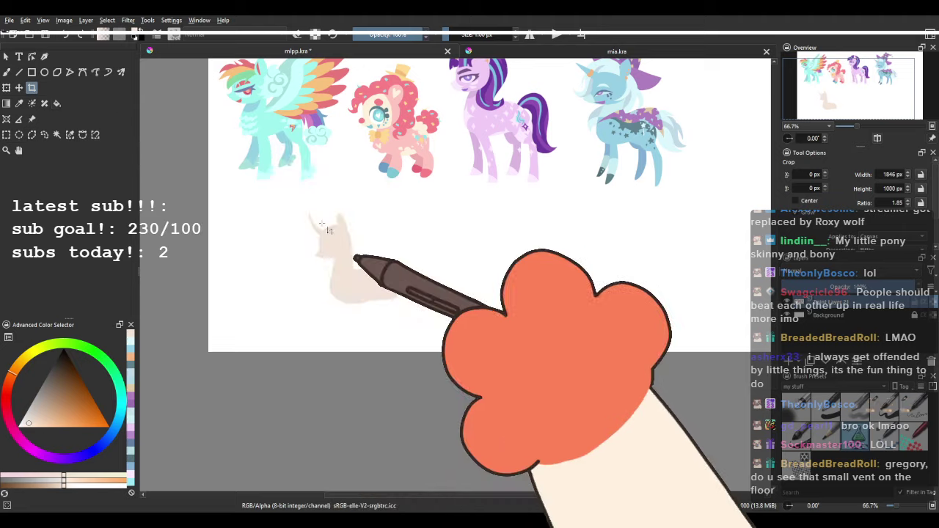
left_click(329, 231)
left_click_drag(509, 352, 508, 409)
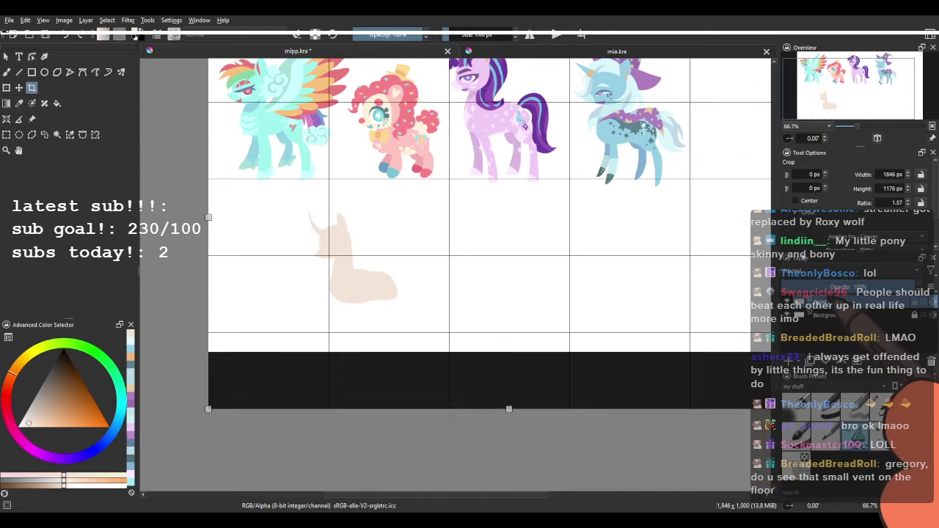
scroll(880, 213, "down", 3)
left_click(892, 223)
scroll(345, 340, "up", 2)
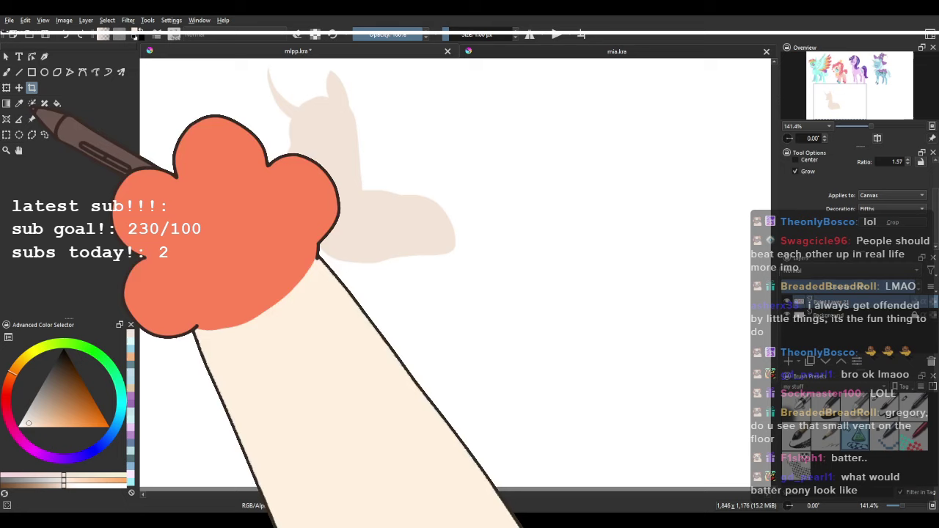
Paint the beige pony's near hind leg with a full thigh narrowing to a slim lower leg, redoing the shape until it curves down naturally.
left_click(7, 72)
scroll(364, 199, "up", 1)
mouse_move(424, 251)
left_mouse_down()
mouse_move(333, 284)
mouse_move(429, 326)
mouse_move(437, 277)
mouse_move(405, 300)
mouse_move(427, 429)
mouse_move(460, 406)
left_mouse_up()
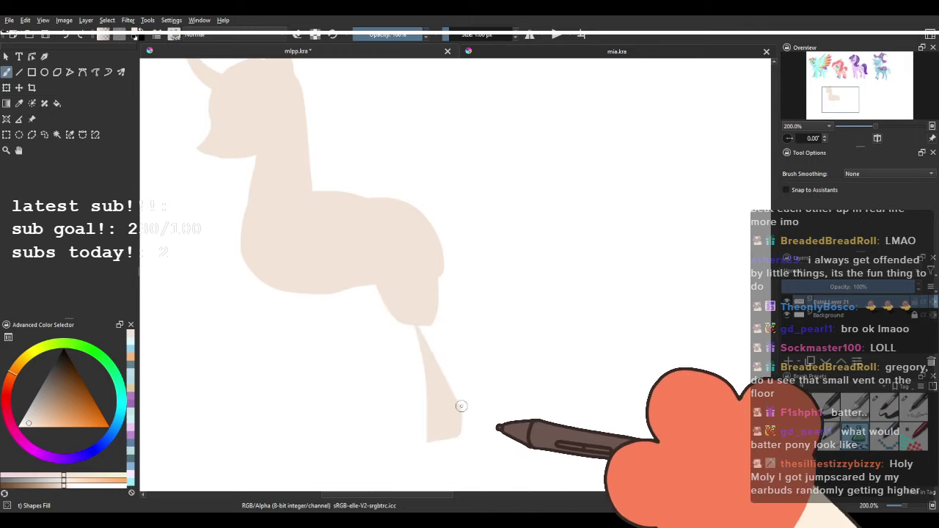
key("ctrl+z")
mouse_move(420, 325)
left_mouse_down()
mouse_move(410, 424)
mouse_move(451, 390)
mouse_move(427, 291)
left_mouse_up()
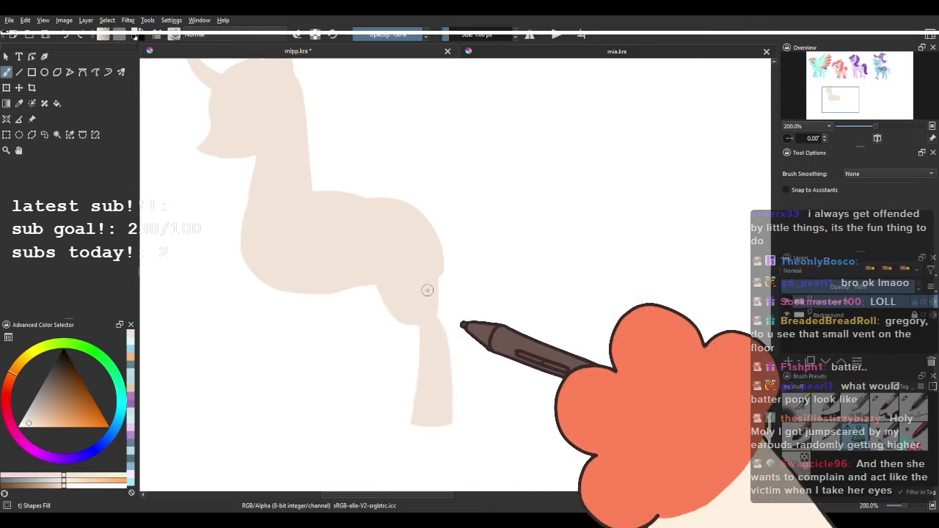
key("ctrl+z")
mouse_move(421, 327)
left_mouse_down()
mouse_move(411, 434)
mouse_move(448, 412)
mouse_move(431, 295)
left_mouse_up()
Paint a long, slim front leg beneath the chest, flaring slightly at the hoof, and redo the strokes until its outline is clean.
mouse_move(335, 274)
left_mouse_down()
mouse_move(385, 302)
mouse_move(386, 278)
mouse_move(325, 442)
mouse_move(357, 405)
left_mouse_up()
key("ctrl+z")
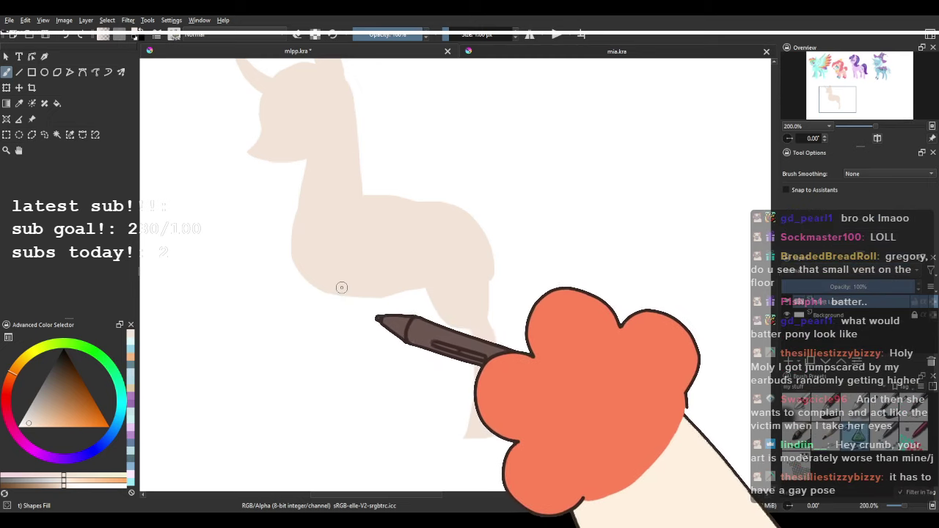
mouse_move(341, 288)
left_mouse_down()
mouse_move(320, 424)
mouse_move(350, 423)
mouse_move(355, 279)
mouse_move(320, 431)
mouse_move(350, 437)
left_mouse_up()
key("ctrl+z")
mouse_move(351, 285)
left_mouse_down()
mouse_move(346, 313)
mouse_move(336, 279)
mouse_move(335, 298)
mouse_move(352, 251)
mouse_move(359, 272)
left_mouse_up()
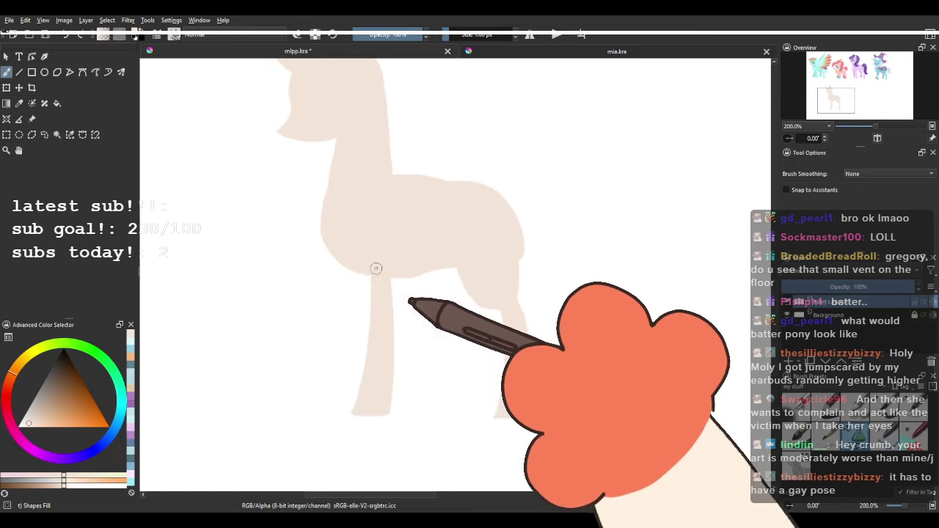
key("ctrl+z")
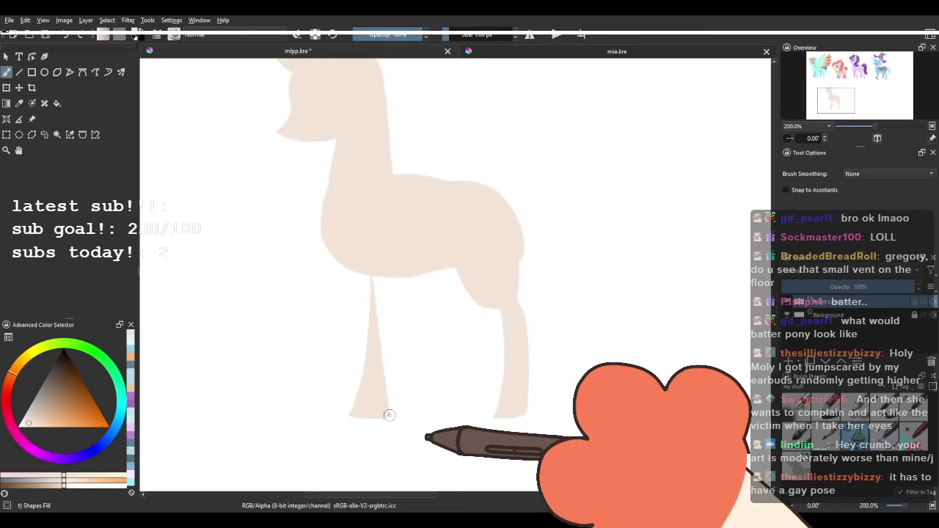
left_click_drag(393, 257, 388, 282)
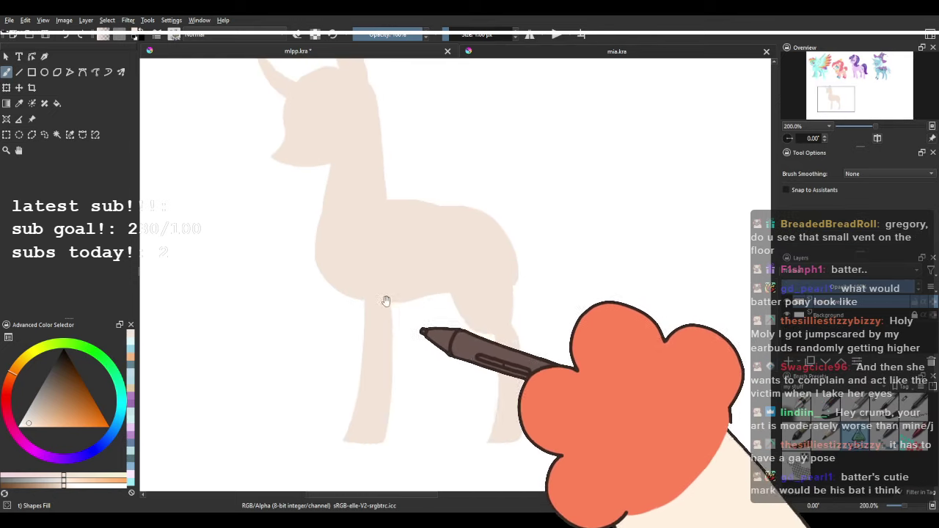
key("ctrl+z")
mouse_move(353, 441)
left_mouse_down()
mouse_move(381, 434)
mouse_move(362, 440)
left_mouse_up()
key("ctrl+z")
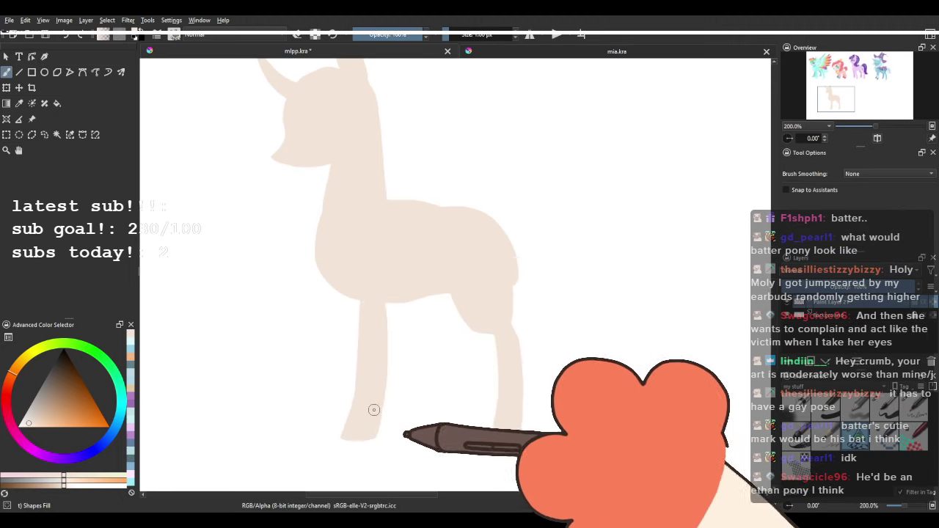
scroll(405, 385, "up", 1)
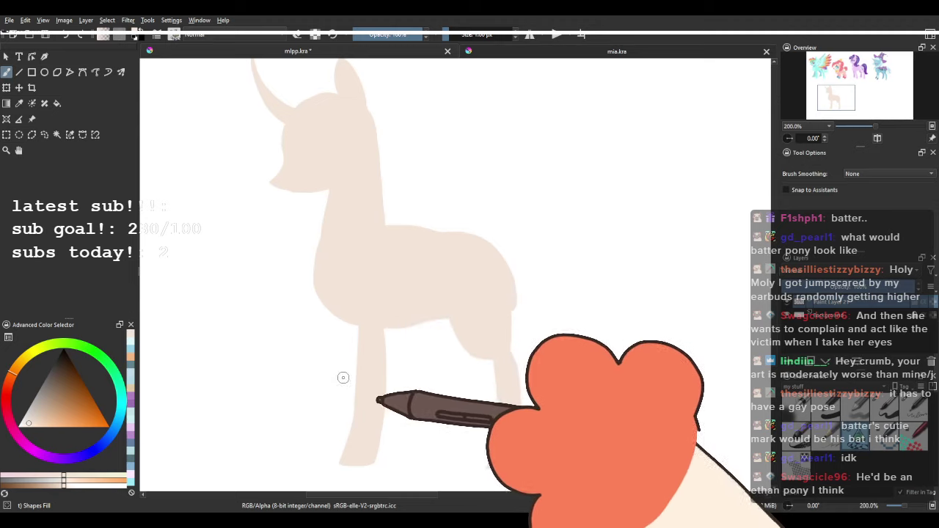
left_click_drag(360, 414, 369, 358)
left_click_drag(346, 415, 389, 389)
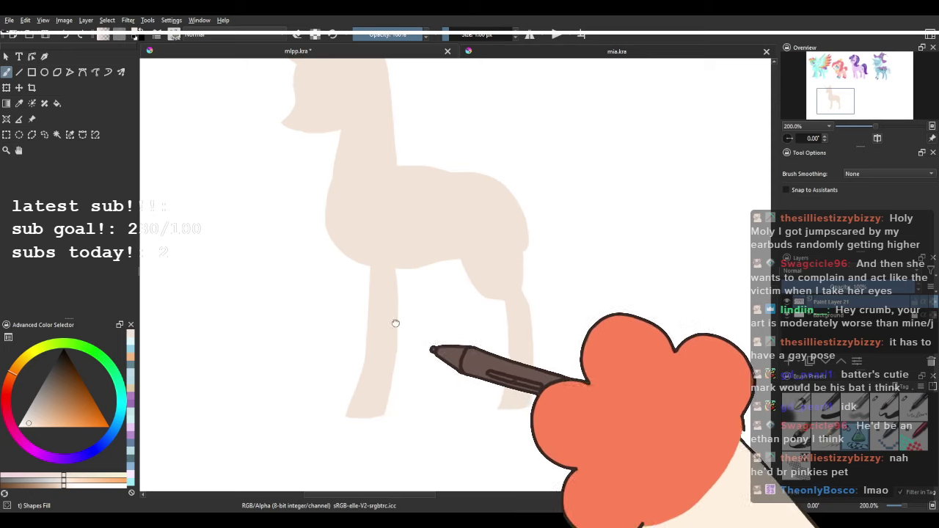
Refine the near hind leg's lower edges and flatten the bottom of its hoof.
left_click_drag(445, 315, 416, 355)
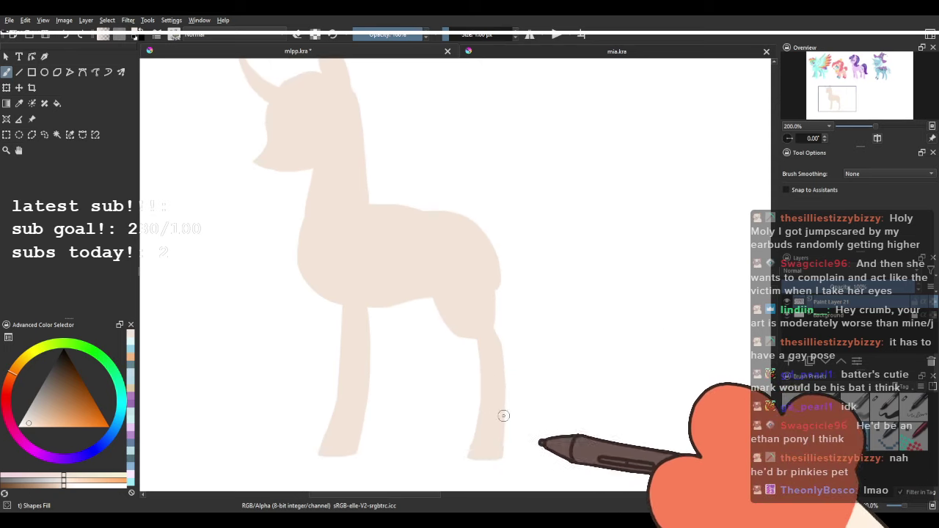
mouse_move(484, 400)
left_mouse_down()
mouse_move(470, 454)
mouse_move(503, 430)
left_mouse_up()
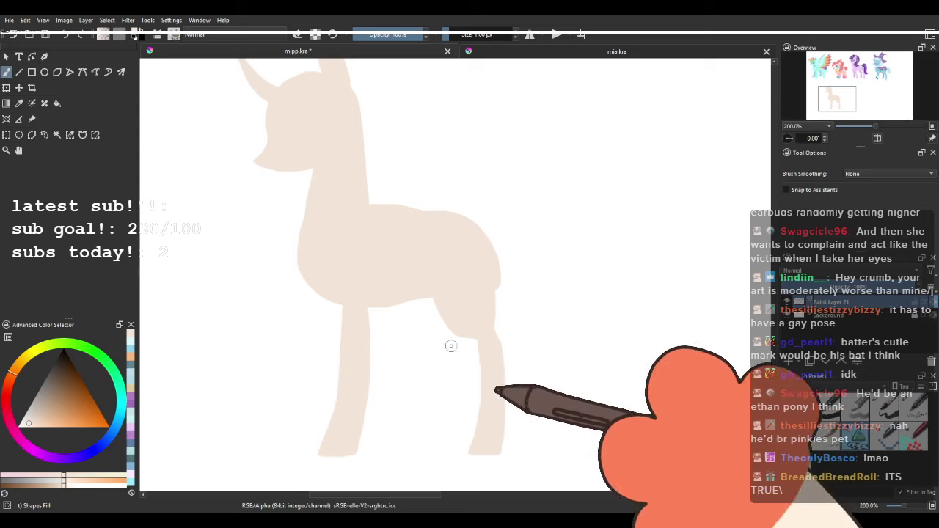
left_click_drag(413, 299, 426, 322)
left_click_drag(496, 434, 495, 361)
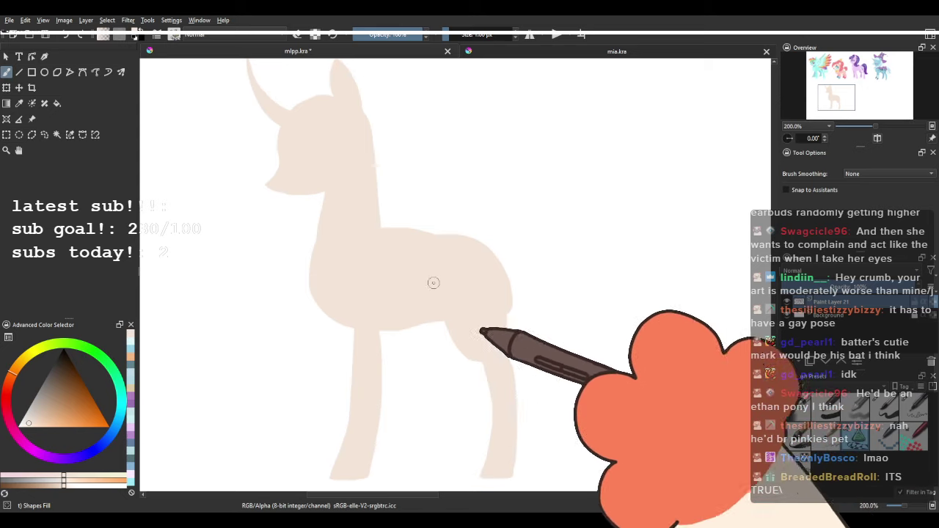
Trim the rump's back edge in eraser mode, redoing strokes to get one smooth curve down to the hind leg.
mouse_move(396, 267)
left_mouse_down()
mouse_move(430, 241)
mouse_move(408, 262)
left_mouse_up()
scroll(409, 262, "down", 3)
scroll(425, 261, "up", 4)
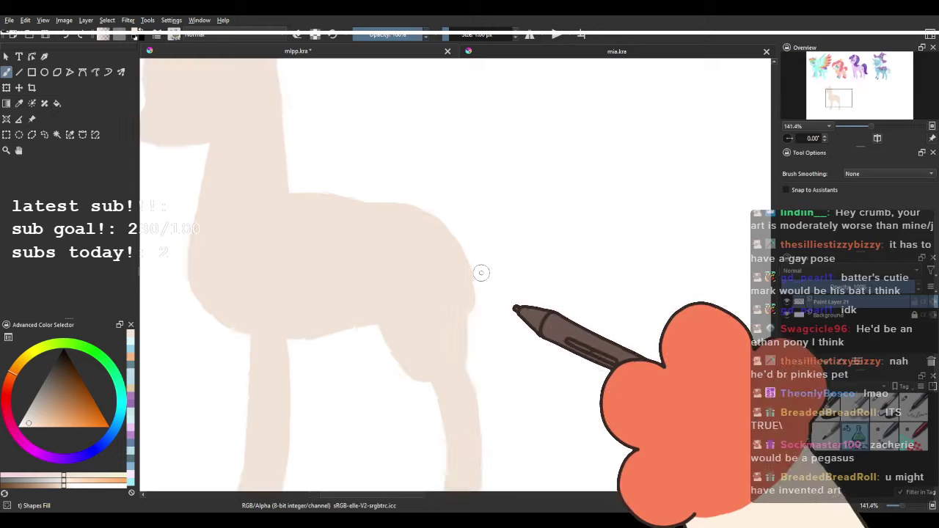
mouse_move(455, 237)
left_mouse_down()
mouse_move(460, 324)
mouse_move(484, 263)
mouse_move(465, 332)
mouse_move(480, 273)
mouse_move(470, 305)
mouse_move(483, 311)
mouse_move(471, 209)
left_mouse_up()
key("ctrl+z")
key("ctrl+z")
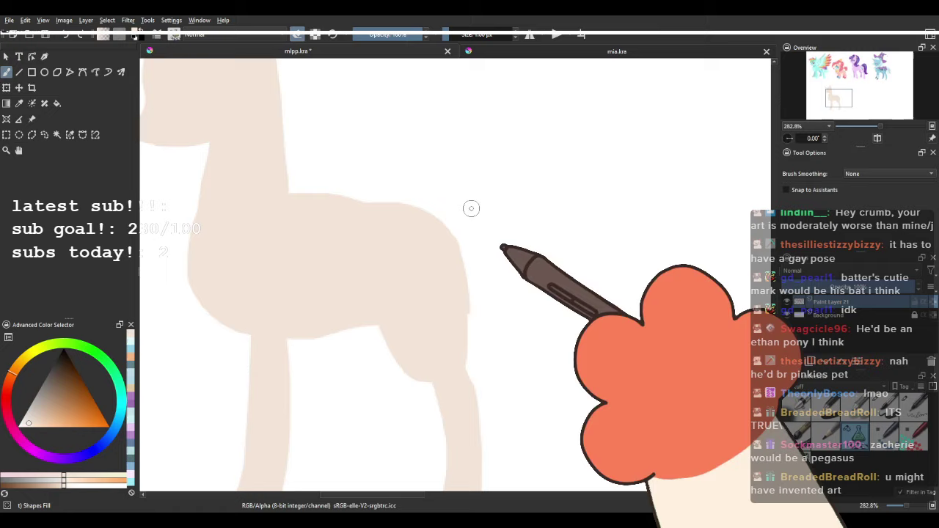
mouse_move(425, 243)
left_mouse_down()
mouse_move(432, 270)
mouse_move(482, 281)
left_mouse_up()
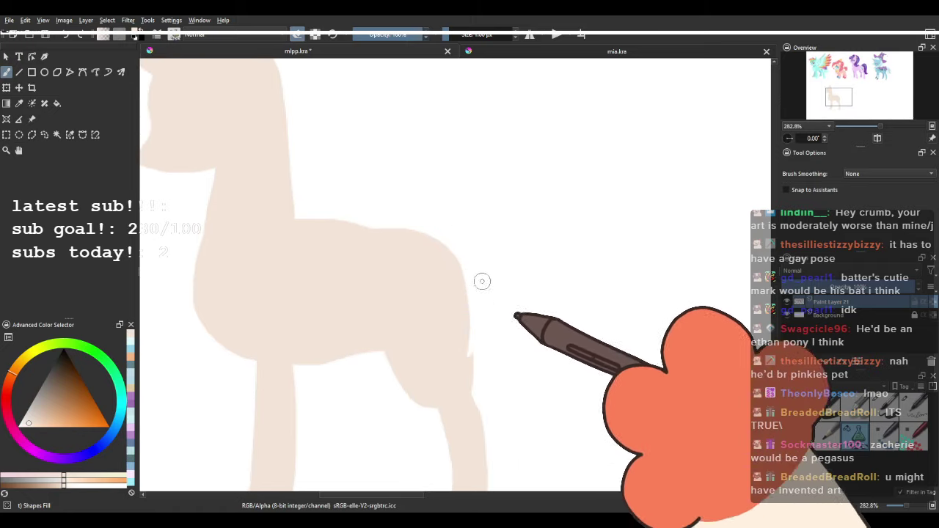
key("ctrl+z")
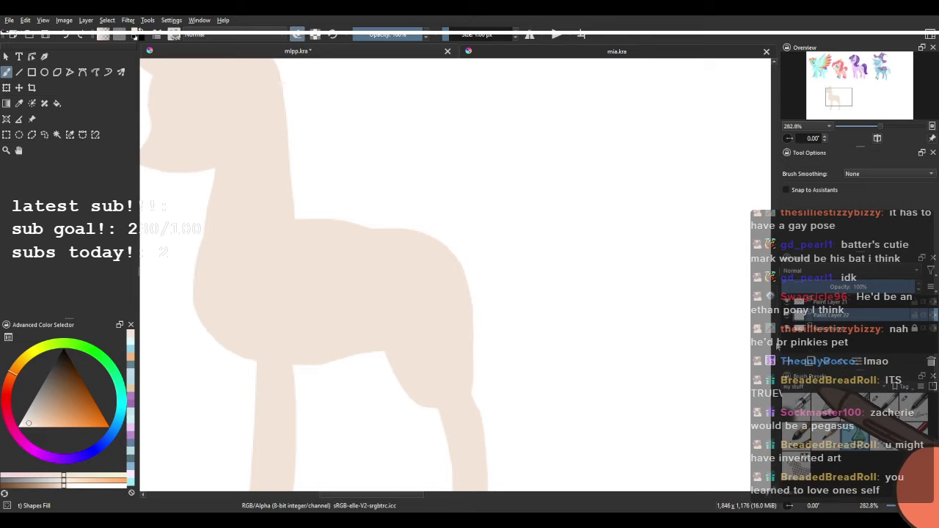
Paint the far hind leg in a darker beige on a new layer beneath the body.
left_click_drag(300, 346, 345, 247)
key("e")
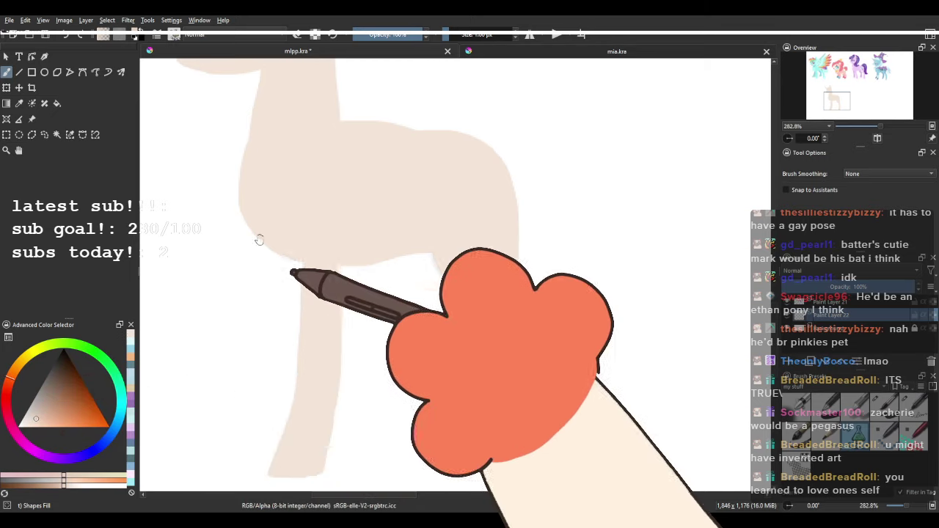
left_click_drag(408, 240, 413, 234)
mouse_move(379, 203)
left_mouse_down()
mouse_move(475, 238)
mouse_move(416, 245)
mouse_move(424, 303)
mouse_move(423, 286)
mouse_move(405, 437)
mouse_move(413, 449)
mouse_move(444, 444)
mouse_move(457, 376)
mouse_move(445, 256)
left_mouse_up()
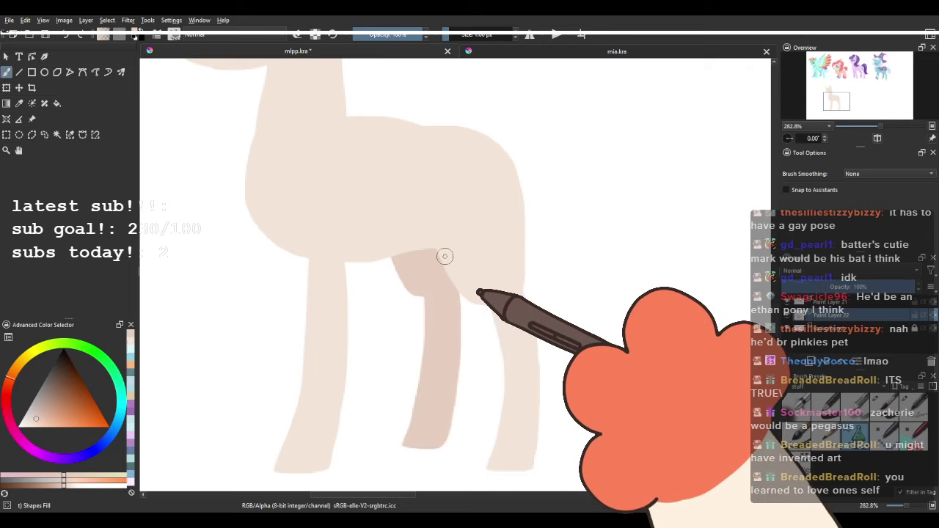
Paint the far front leg in the darker beige, raised and bent at the knee in front of the chest.
scroll(428, 289, "down", 2)
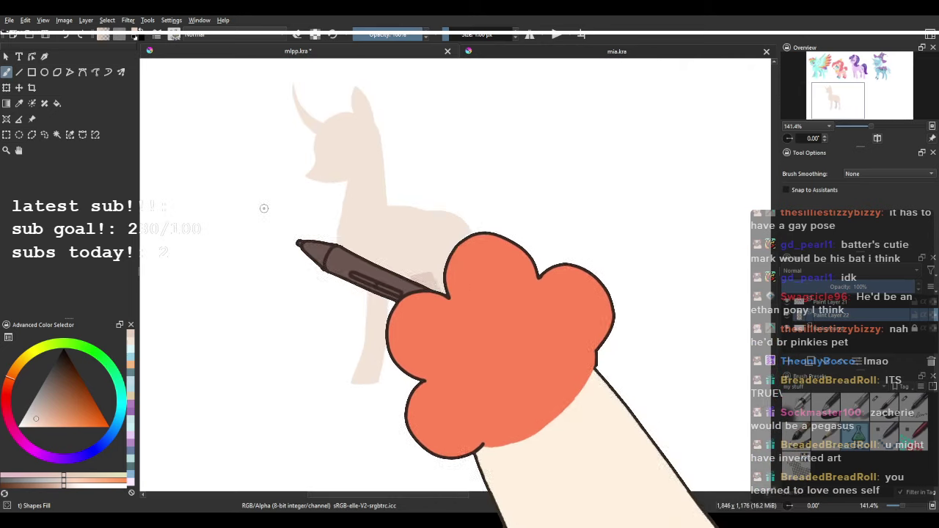
mouse_move(329, 262)
left_mouse_down()
mouse_move(314, 303)
mouse_move(327, 350)
left_mouse_up()
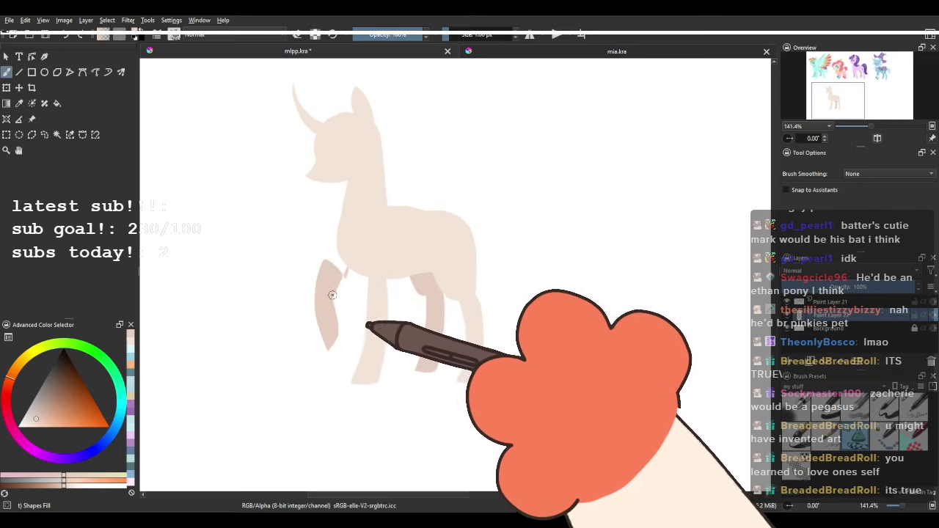
left_click_drag(317, 283, 335, 319)
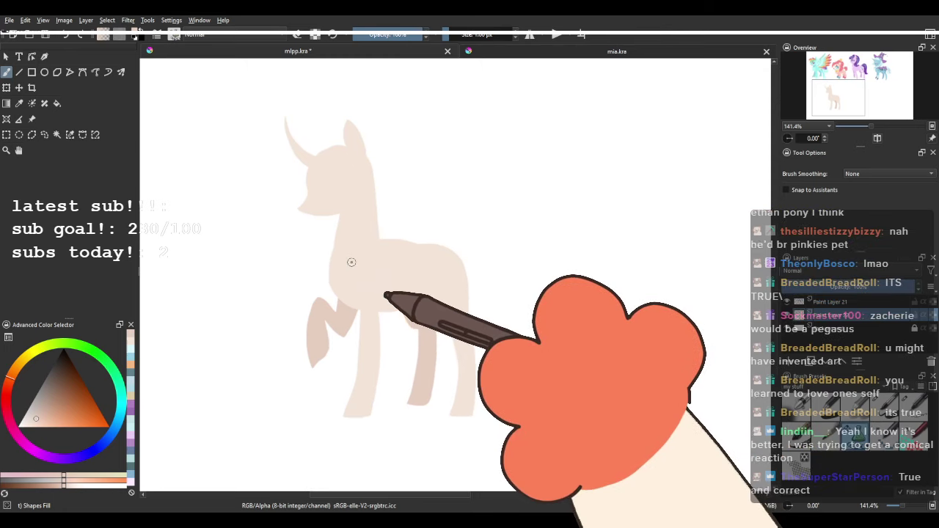
scroll(352, 262, "down", 4)
scroll(389, 266, "up", 4)
Doodle a small paw and an open hand with finger and palm pads in the blank area, using the Ink-1 Precision brush.
left_click(912, 408)
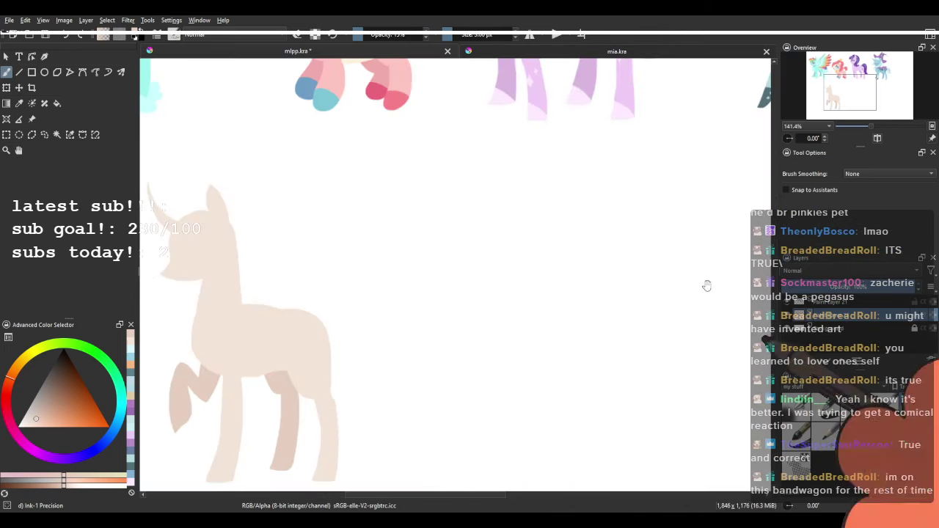
scroll(726, 283, "up", 2)
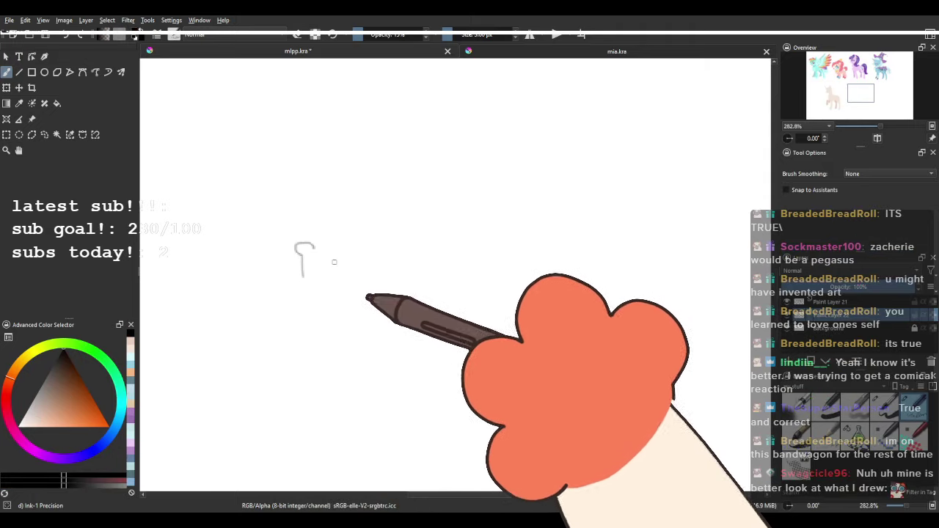
mouse_move(328, 289)
left_mouse_down()
mouse_move(357, 262)
mouse_move(383, 277)
mouse_move(337, 287)
mouse_move(332, 276)
mouse_move(345, 289)
mouse_move(339, 274)
mouse_move(336, 297)
mouse_move(336, 281)
mouse_move(353, 310)
left_mouse_up()
key("ctrl+z")
mouse_move(377, 288)
left_mouse_down()
mouse_move(369, 267)
mouse_move(403, 288)
mouse_move(394, 283)
mouse_move(387, 237)
mouse_move(397, 231)
mouse_move(409, 263)
mouse_move(422, 218)
mouse_move(423, 258)
mouse_move(443, 229)
mouse_move(438, 265)
mouse_move(453, 245)
mouse_move(442, 286)
left_mouse_up()
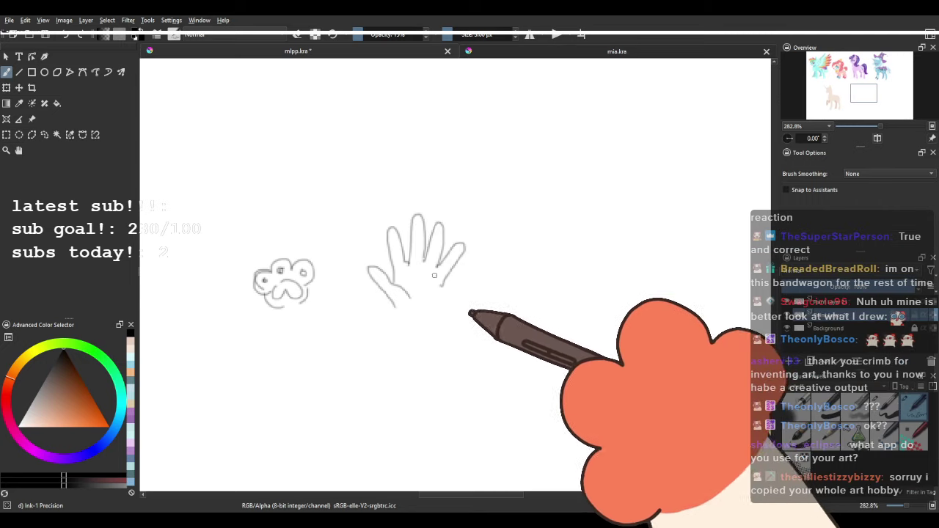
left_click_drag(375, 274, 378, 273)
mouse_move(396, 236)
left_mouse_down()
mouse_move(418, 226)
mouse_move(418, 238)
mouse_move(433, 224)
mouse_move(433, 245)
mouse_move(456, 247)
left_mouse_up()
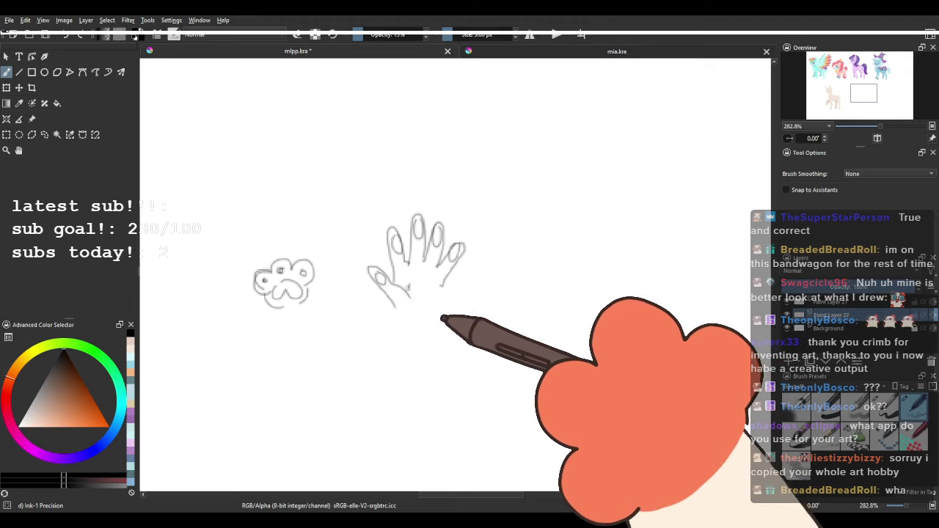
left_click_drag(410, 281, 437, 311)
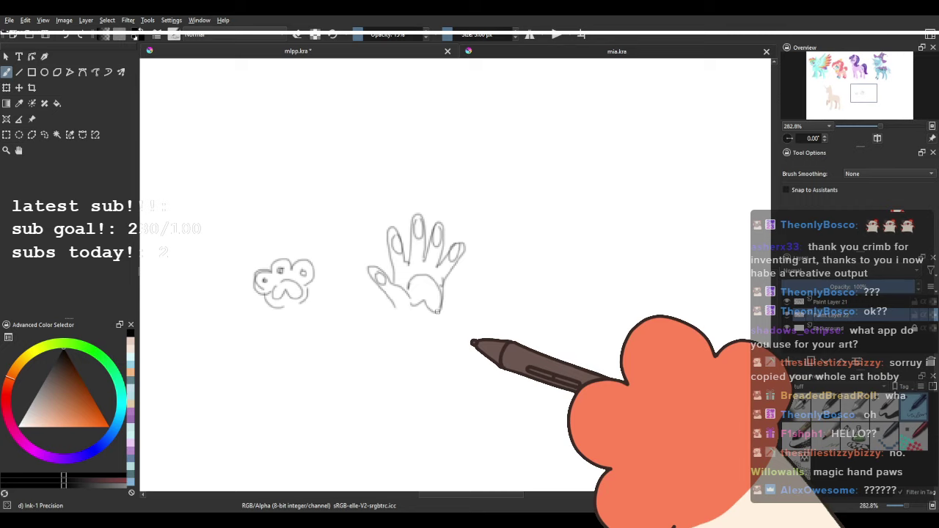
Doodle a rounded side-view paw with two short toe lines beside the hand.
mouse_move(369, 254)
left_mouse_down()
mouse_move(220, 233)
mouse_move(236, 278)
mouse_move(398, 289)
left_mouse_up()
left_click_drag(328, 301, 322, 318)
left_click_drag(351, 303, 340, 324)
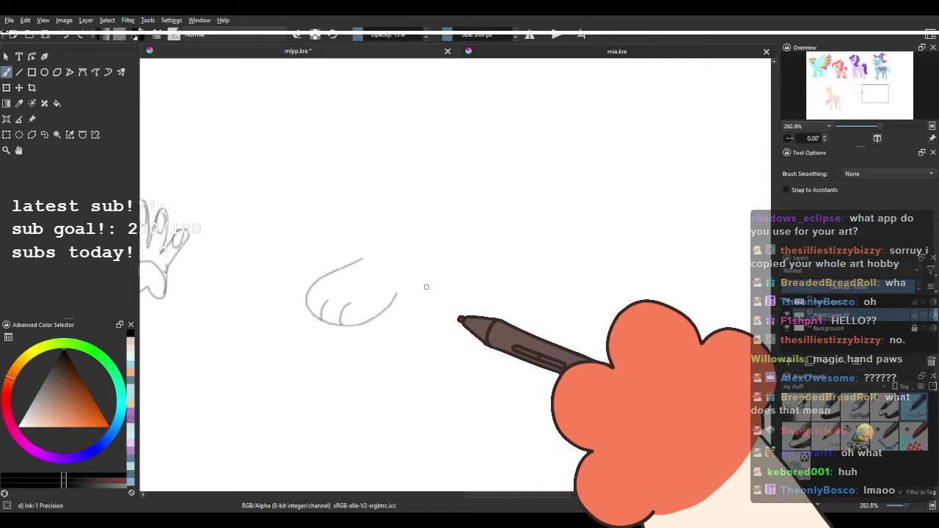
mouse_move(411, 315)
left_mouse_down()
mouse_move(372, 243)
mouse_move(342, 241)
left_mouse_up()
mouse_move(405, 243)
left_mouse_down()
mouse_move(340, 315)
mouse_move(369, 290)
mouse_move(353, 347)
mouse_move(416, 308)
mouse_move(398, 349)
mouse_move(452, 291)
mouse_move(455, 323)
mouse_move(475, 259)
left_mouse_up()
mouse_move(399, 251)
left_mouse_down()
mouse_move(429, 233)
mouse_move(514, 295)
left_mouse_up()
scroll(415, 220, "down", 4)
scroll(426, 248, "up", 2)
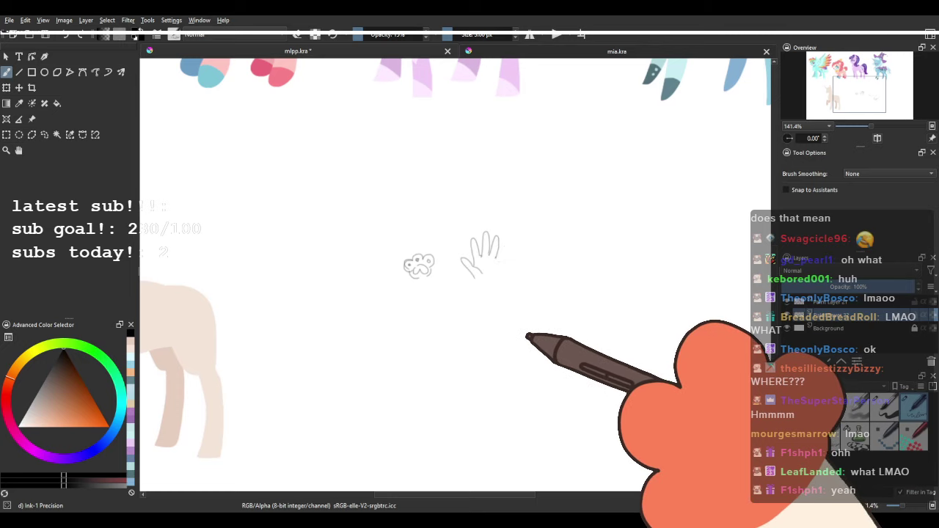
Undo all the paw and hand doodles beside the beige pony.
key("ctrl+z")
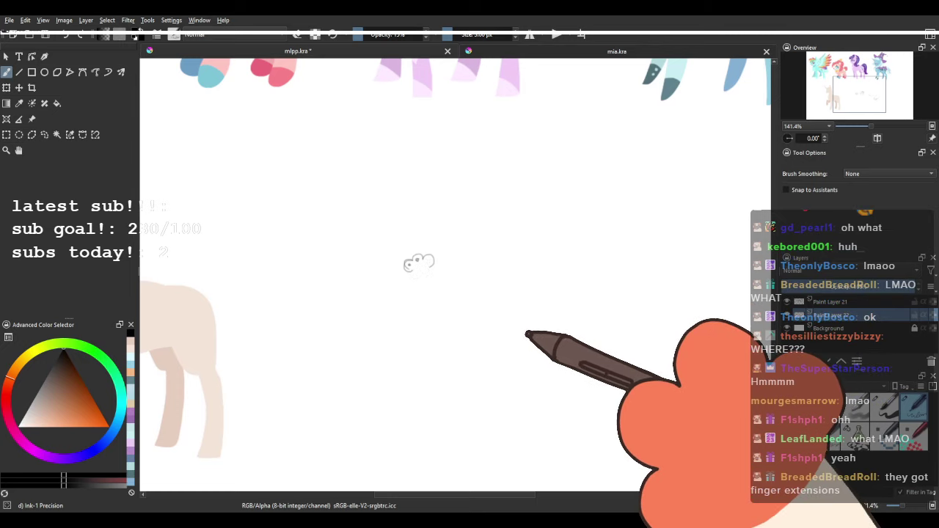
key("ctrl+z")
scroll(490, 296, "down", 1)
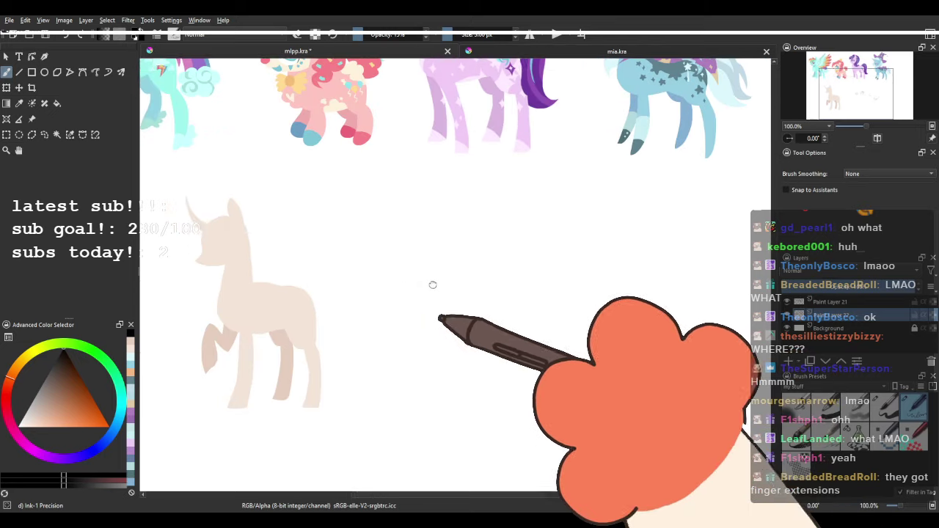
left_click_drag(411, 287, 535, 265)
left_click_drag(314, 285, 344, 261)
scroll(344, 259, "up", 1)
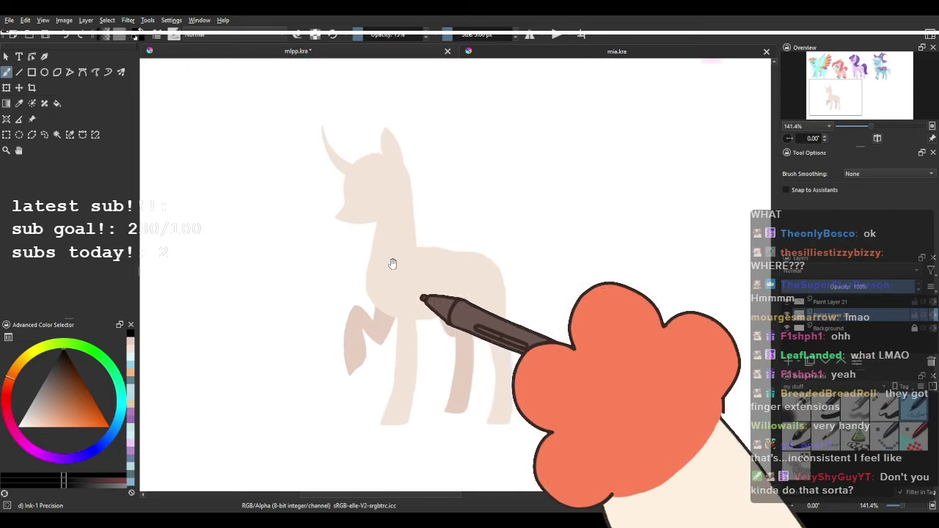
left_click_drag(515, 254, 224, 256)
left_click_drag(431, 238, 252, 242)
scroll(394, 240, "up", 1)
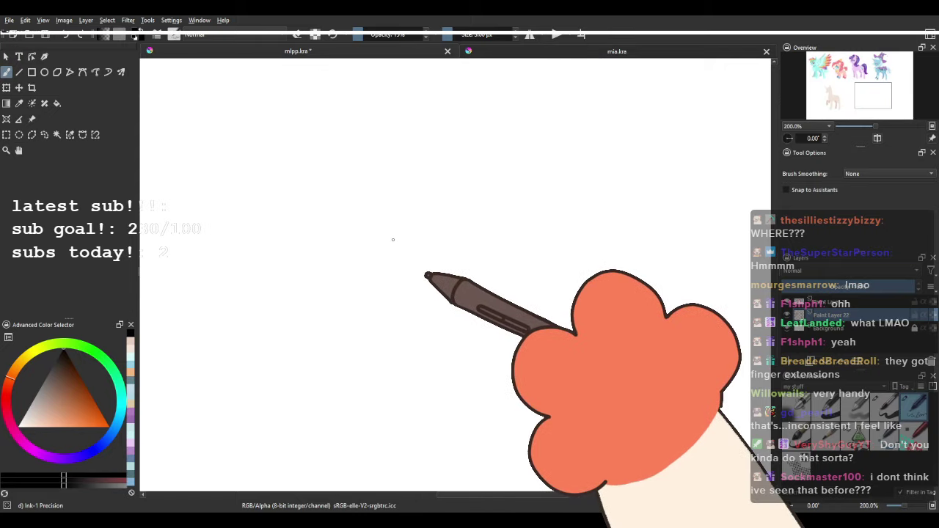
left_click_drag(341, 265, 344, 263)
mouse_move(367, 229)
left_mouse_down()
mouse_move(365, 256)
mouse_move(397, 279)
left_mouse_up()
mouse_move(400, 242)
left_mouse_down()
mouse_move(389, 253)
mouse_move(417, 264)
left_mouse_up()
key("ctrl+z")
key("ctrl+z")
key("ctrl+z")
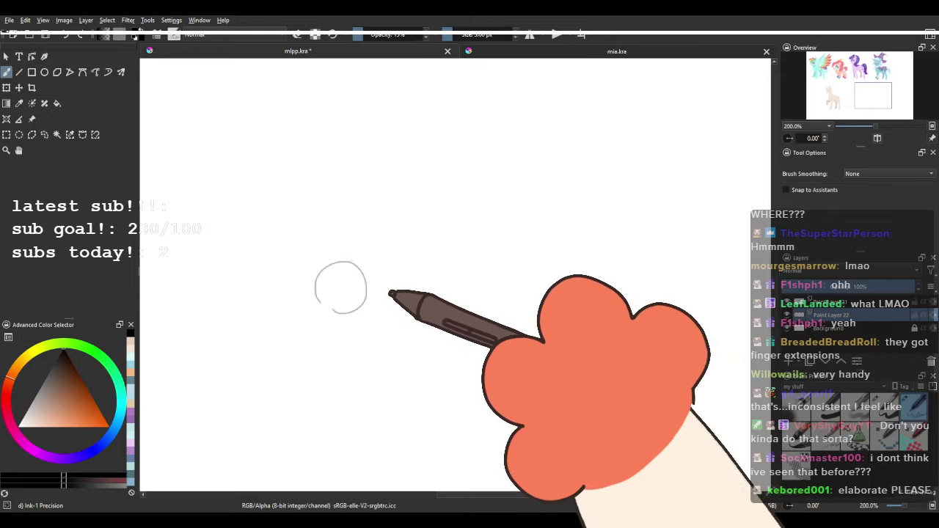
key("ctrl+z")
Sketch an arched paw with two toe lines in the blank area and an open five-fingered hand next to it.
mouse_move(322, 318)
left_mouse_down()
mouse_move(355, 302)
mouse_move(314, 244)
mouse_move(387, 324)
left_mouse_up()
key("ctrl+z")
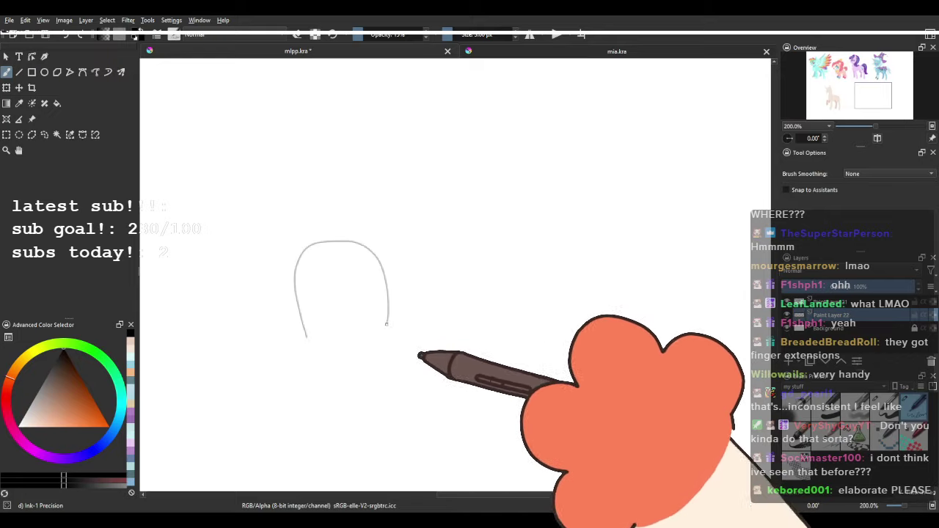
mouse_move(308, 243)
left_mouse_down()
mouse_move(317, 270)
mouse_move(352, 269)
left_mouse_up()
left_click_drag(423, 271, 363, 271)
mouse_move(376, 331)
left_mouse_down()
mouse_move(368, 268)
mouse_move(381, 289)
mouse_move(363, 170)
mouse_move(391, 215)
mouse_move(400, 255)
mouse_move(396, 190)
mouse_move(407, 154)
mouse_move(429, 244)
mouse_move(425, 167)
mouse_move(448, 203)
mouse_move(454, 248)
mouse_move(456, 189)
mouse_move(475, 200)
mouse_move(478, 341)
left_mouse_up()
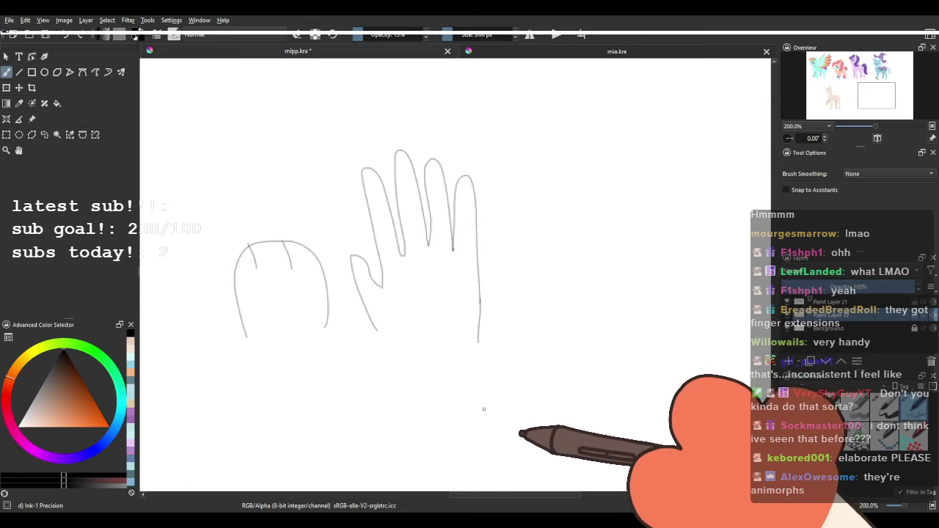
Undo the arched paw and open hand doodles beside the beige pony.
key("ctrl+z")
key("ctrl+z")
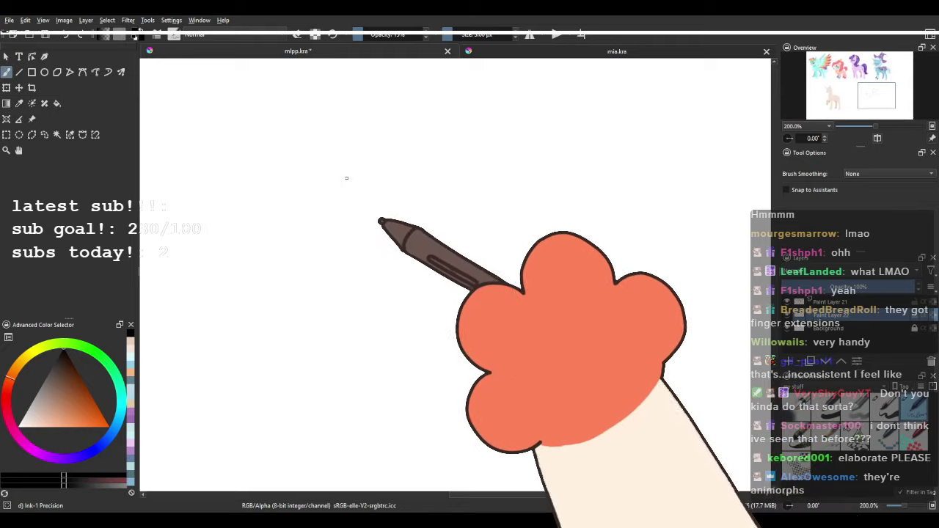
left_click_drag(271, 292, 656, 321)
left_click_drag(360, 334, 477, 308)
key("ctrl+z")
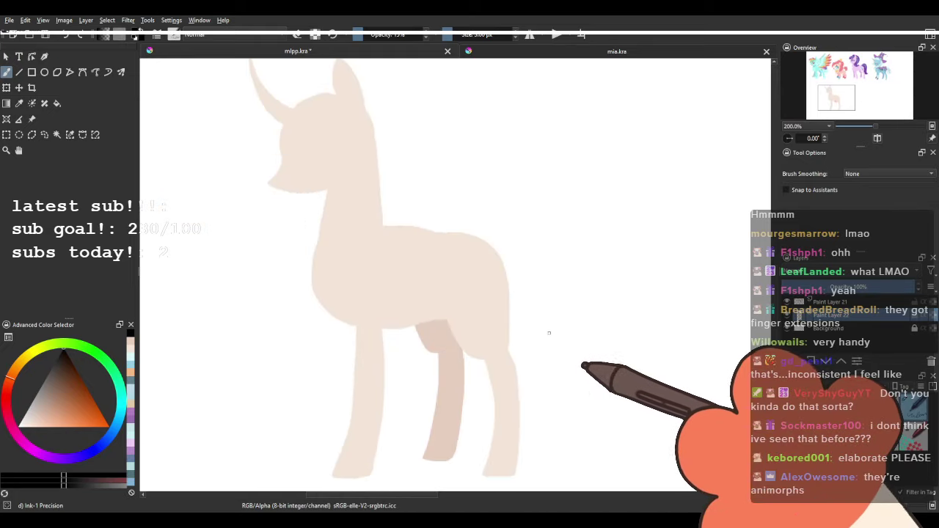
left_click_drag(543, 285, 513, 268)
key("ctrl+z")
Examine the beige pony's silhouette up close and against the finished ponies above it.
scroll(478, 295, "down", 2)
left_click_drag(478, 294, 404, 276)
scroll(394, 273, "up", 1)
scroll(393, 273, "down", 1)
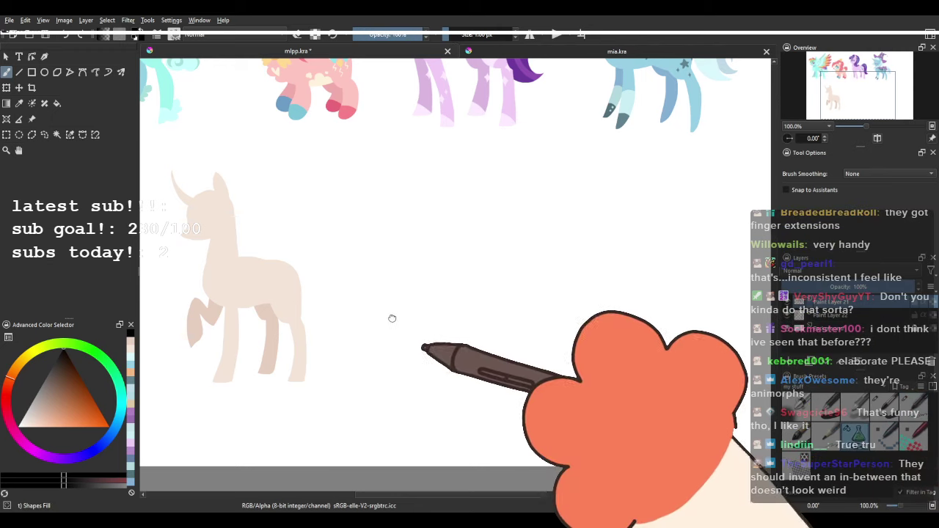
scroll(390, 319, "up", 3)
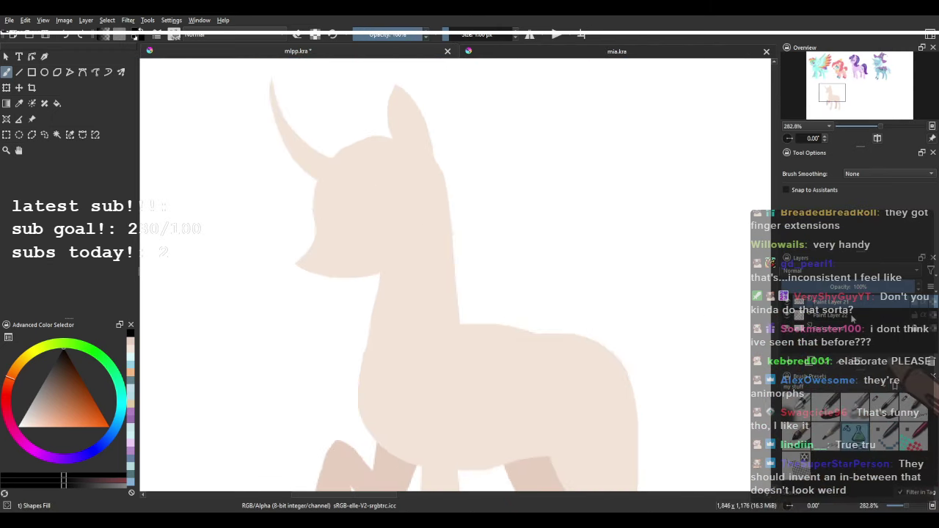
scroll(572, 260, "down", 3)
scroll(466, 259, "up", 2)
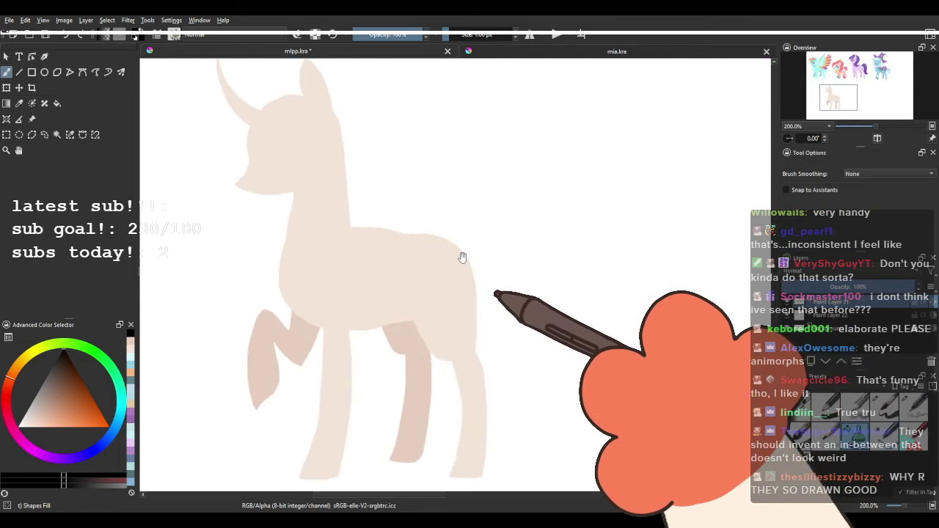
scroll(405, 235, "down", 3)
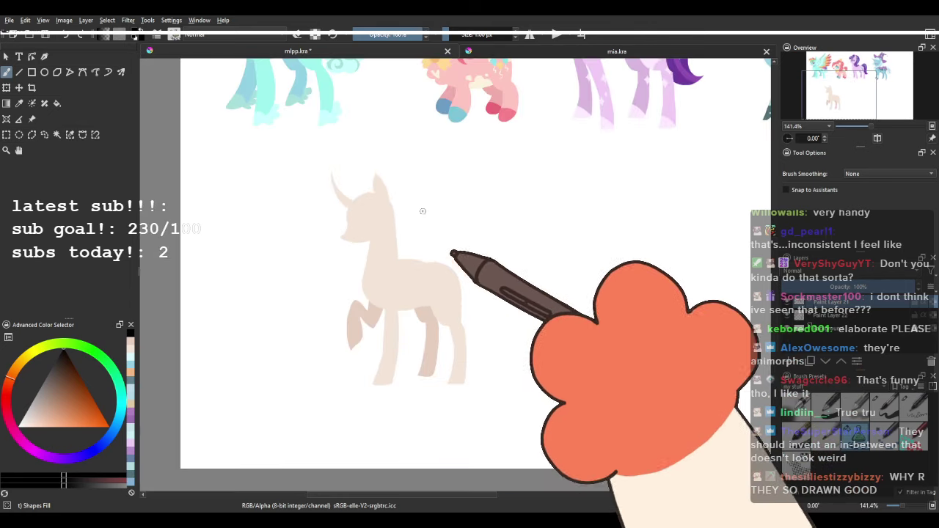
Paint a thin curved tail rising from the beige pony's rump in the body colour, using the Shapes Fill brush.
left_click(363, 55)
left_click(362, 54)
scroll(433, 293, "up", 4)
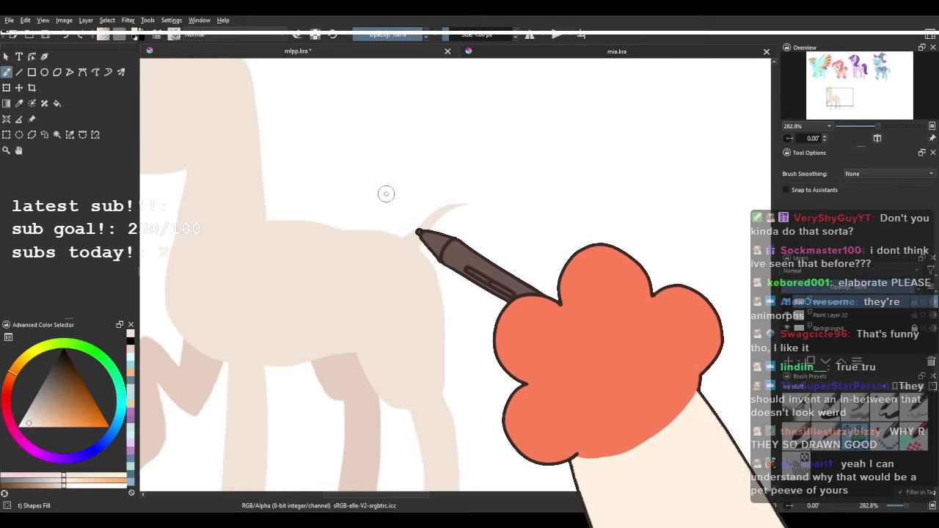
mouse_move(405, 220)
left_mouse_down()
mouse_move(386, 241)
mouse_move(385, 267)
left_mouse_up()
key("ctrl+z")
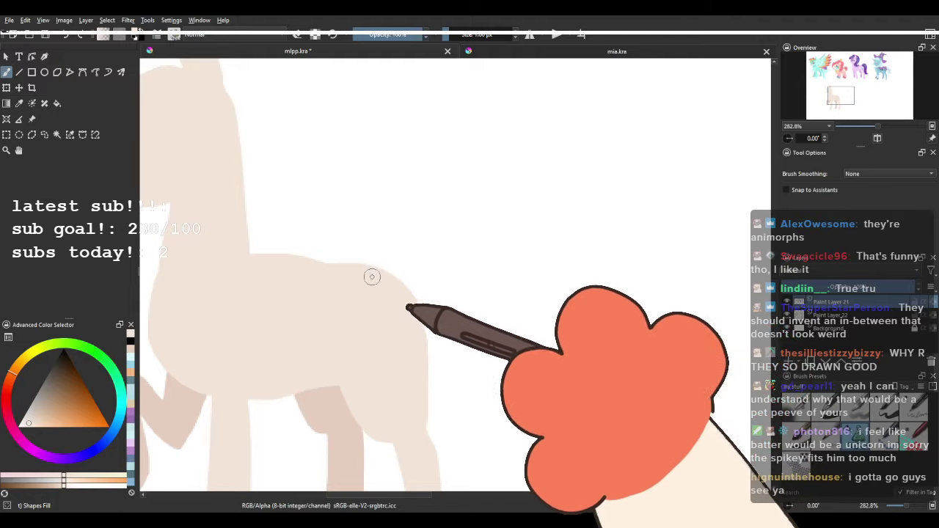
left_click_drag(346, 242, 387, 257)
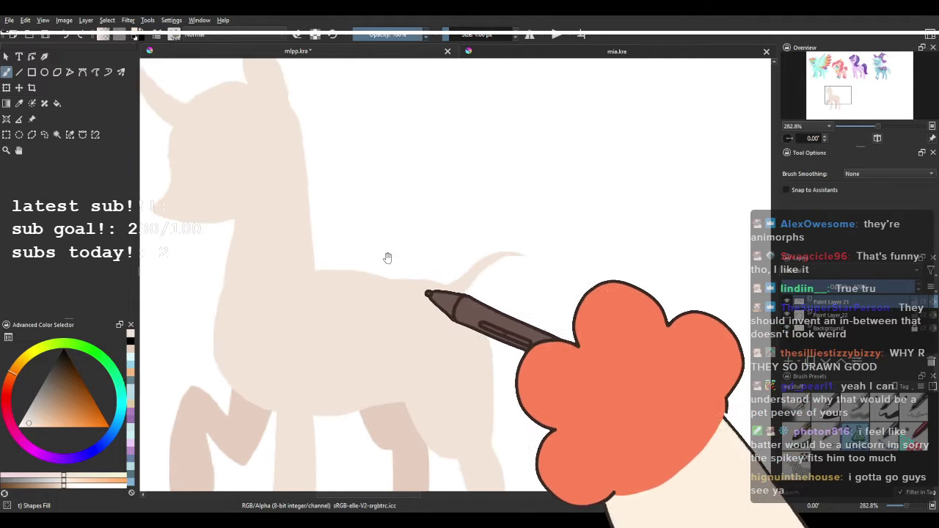
left_click_drag(347, 191, 413, 208)
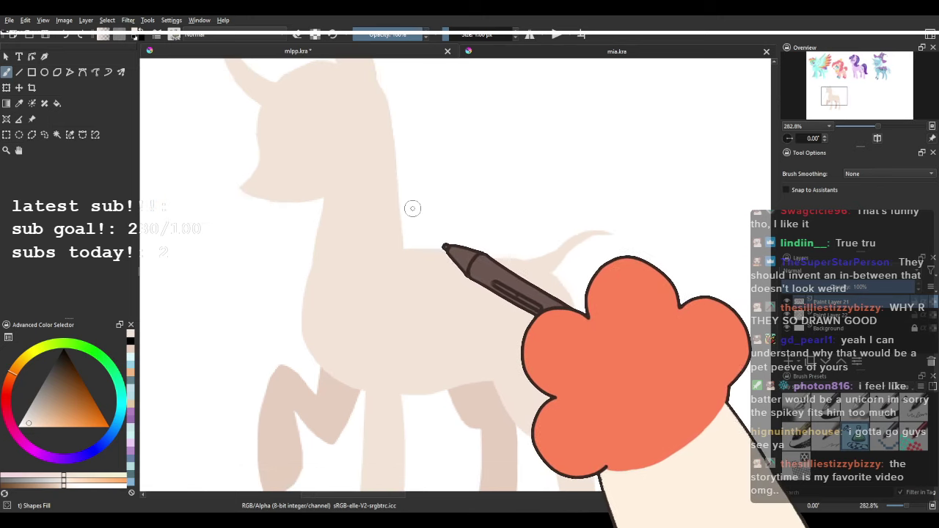
Paint a white half-lidded eye on the beige pony's face with a darker beige crescent beneath it.
scroll(413, 207, "down", 4)
scroll(384, 209, "up", 2)
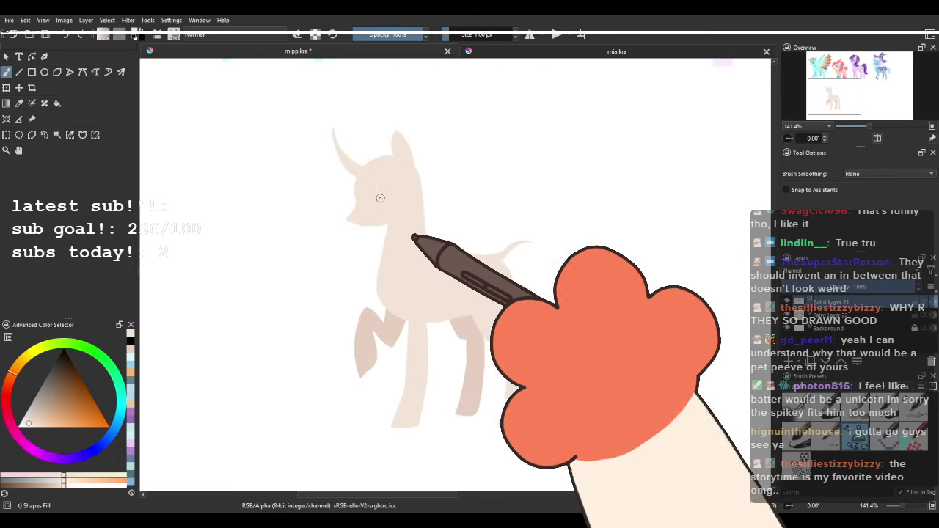
scroll(379, 195, "up", 2)
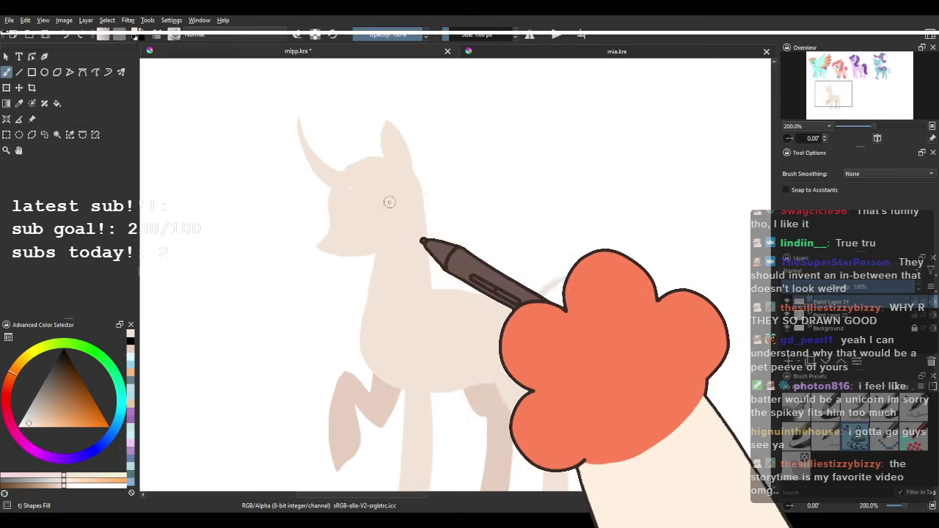
scroll(388, 199, "up", 2)
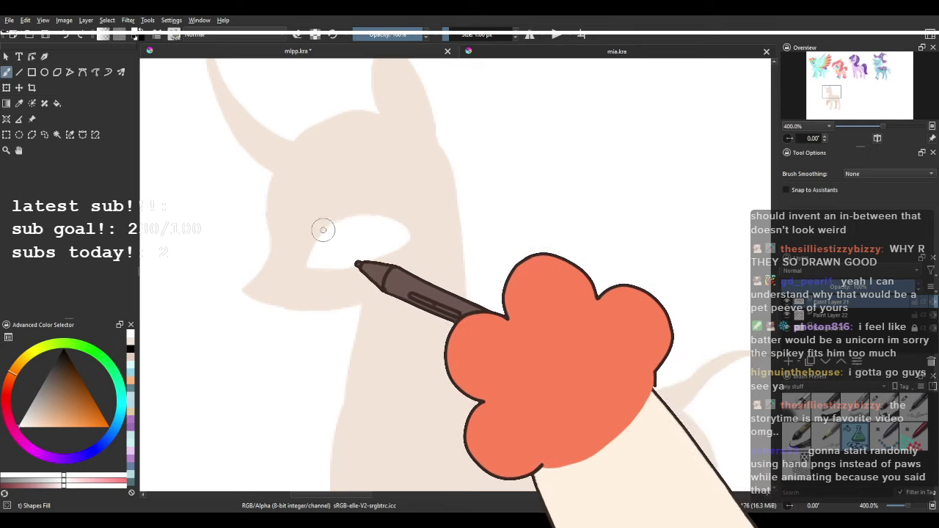
left_click_drag(330, 234, 318, 238)
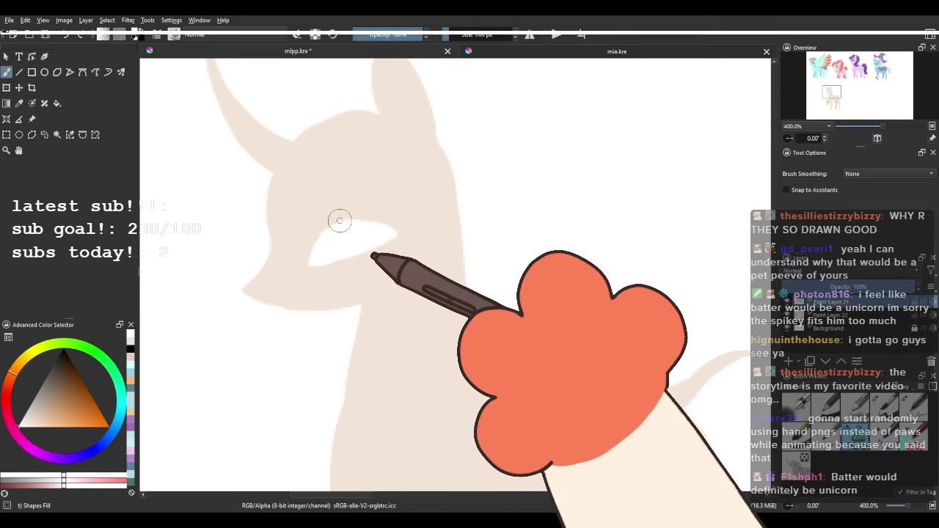
mouse_move(338, 206)
left_mouse_down()
mouse_move(336, 237)
mouse_move(322, 240)
mouse_move(313, 259)
mouse_move(373, 246)
mouse_move(385, 230)
mouse_move(353, 222)
mouse_move(316, 242)
left_mouse_up()
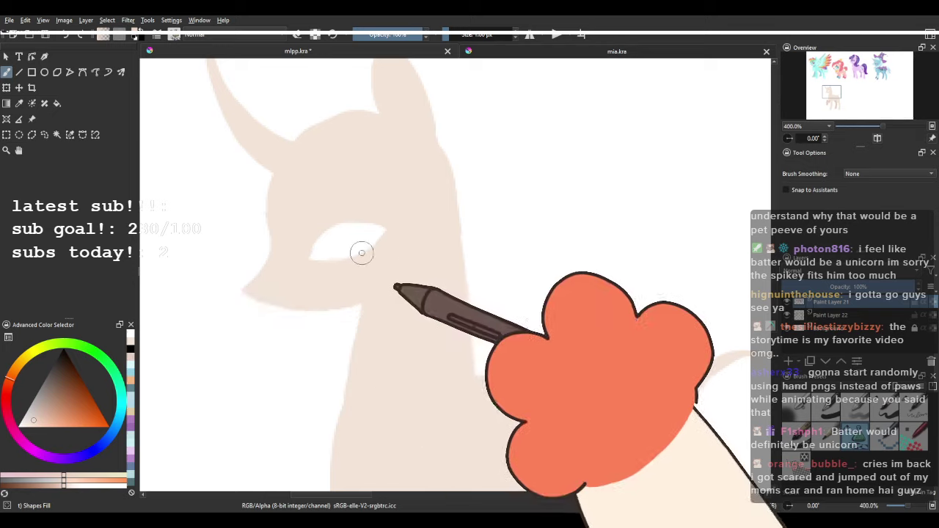
left_click_drag(312, 259, 315, 268)
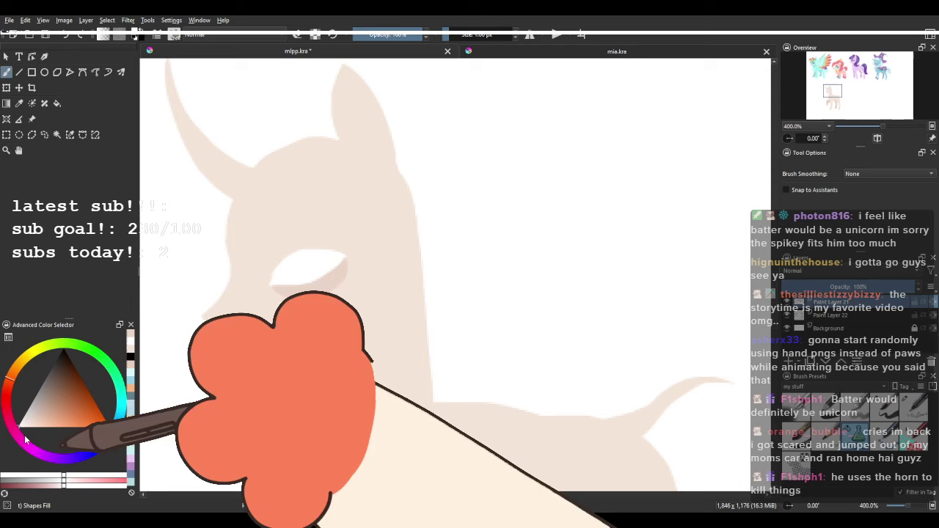
Fill a muted blue-grey iris against the eye's upper edge and add a darker pupil inside it.
left_click_drag(27, 440, 122, 424)
left_click_drag(60, 386, 45, 395)
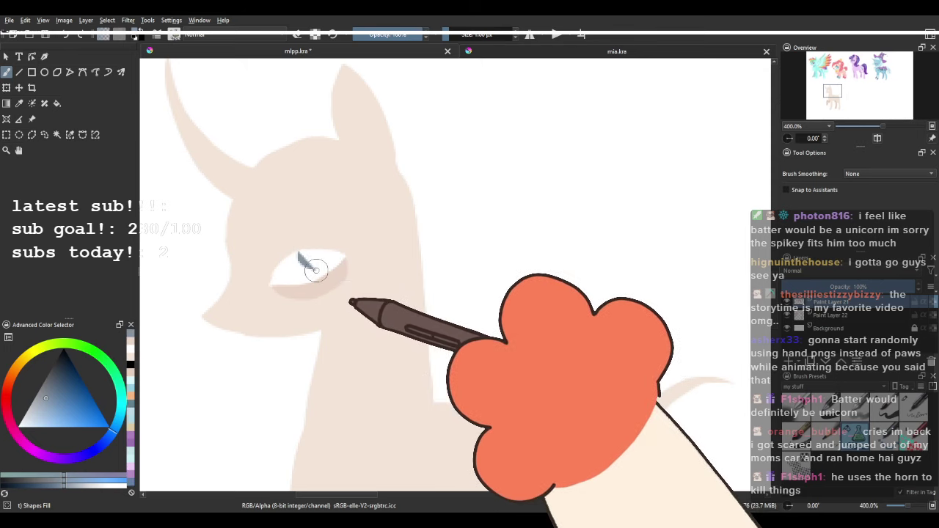
left_click_drag(296, 249, 338, 258)
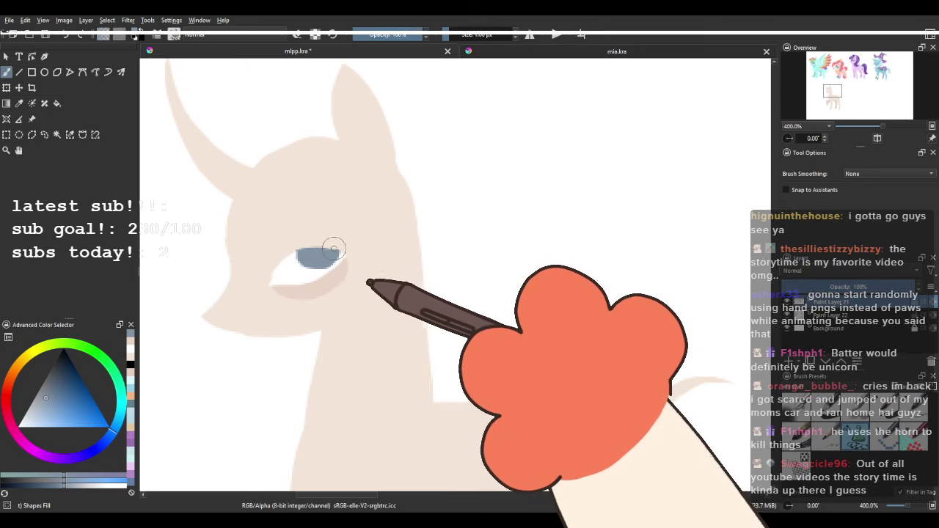
left_click_drag(49, 397, 55, 379)
left_click_drag(316, 254, 321, 255)
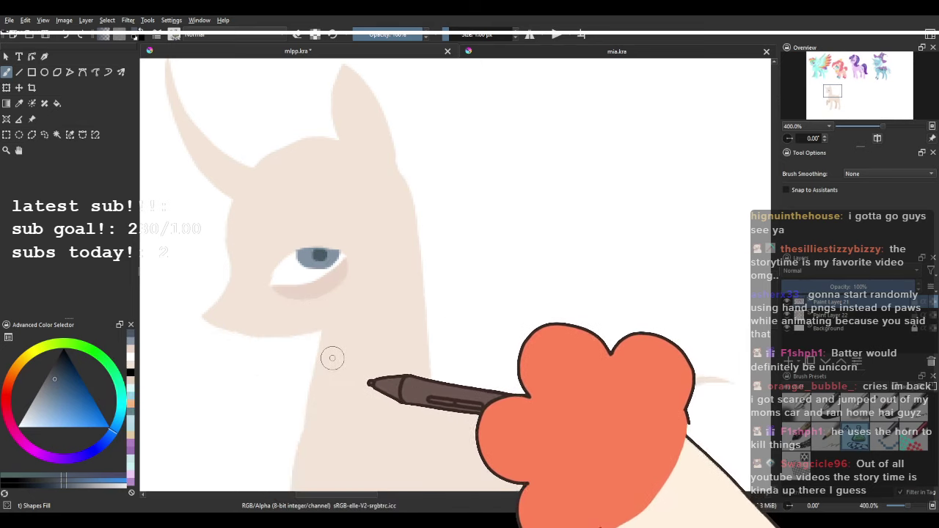
Outline the upper eyelid in dark blue-grey and add two short lashes at the eye's outer corner.
scroll(331, 354, "up", 1)
scroll(324, 264, "up", 1)
left_click_drag(324, 246, 349, 274)
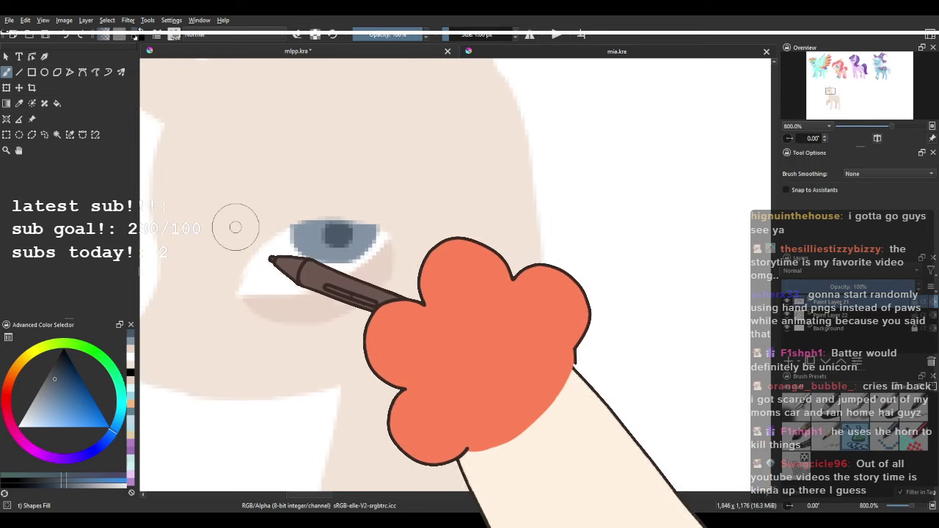
mouse_move(240, 295)
left_mouse_down()
mouse_move(256, 260)
mouse_move(334, 224)
mouse_move(394, 240)
mouse_move(366, 219)
mouse_move(303, 215)
mouse_move(265, 238)
mouse_move(237, 290)
mouse_move(399, 302)
left_mouse_up()
left_click_drag(500, 313, 443, 328)
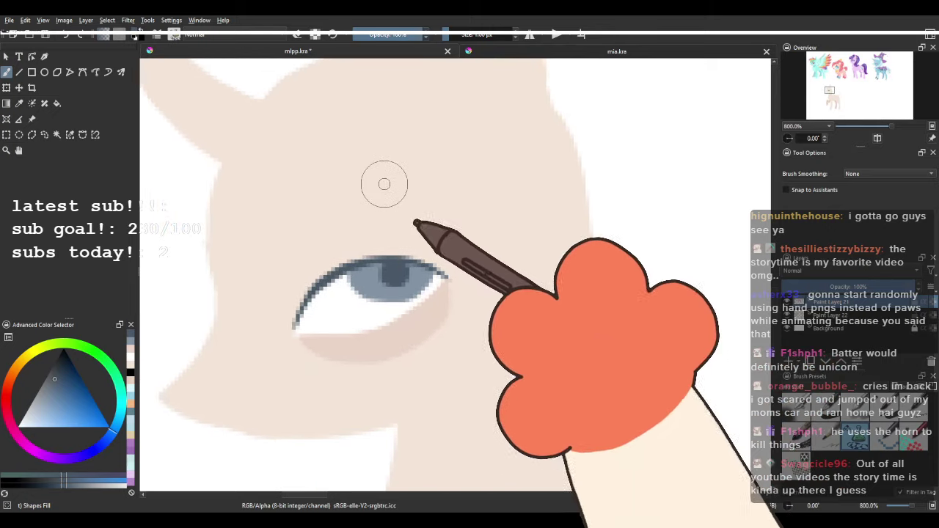
mouse_move(444, 261)
left_mouse_down()
mouse_move(431, 266)
mouse_move(435, 272)
mouse_move(459, 249)
left_mouse_up()
key("ctrl+z")
key("ctrl+z")
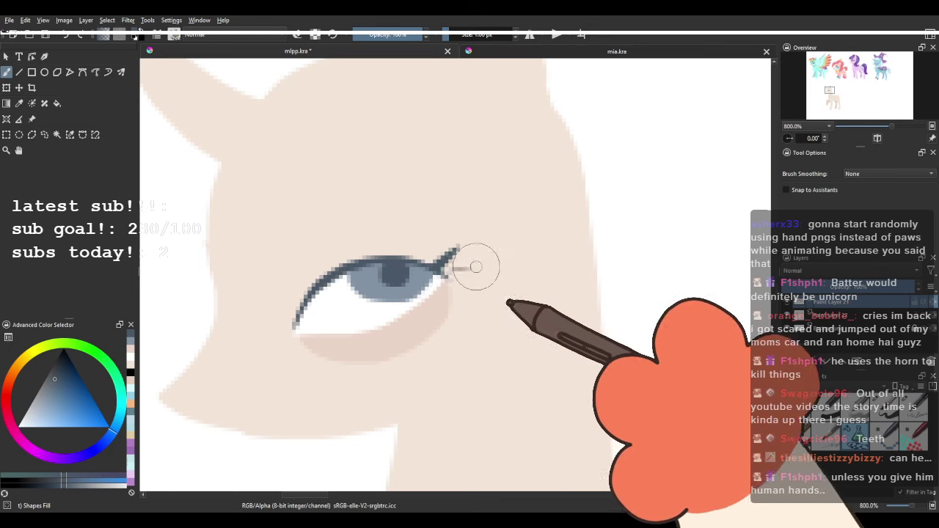
scroll(398, 210, "down", 3)
scroll(396, 209, "up", 1)
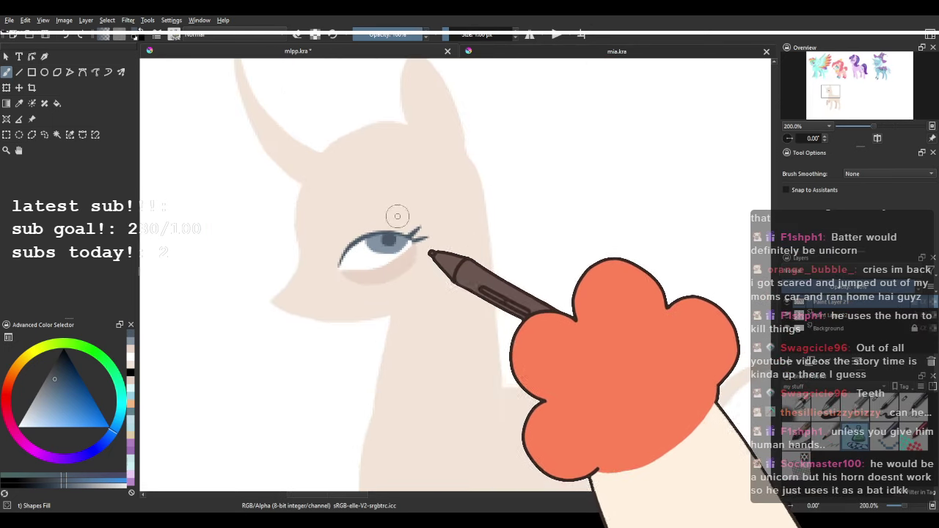
Glance at the mia.kra drawing and paint pointed fur tufts down the front of the beige pony's chest.
left_click_drag(314, 222, 303, 244)
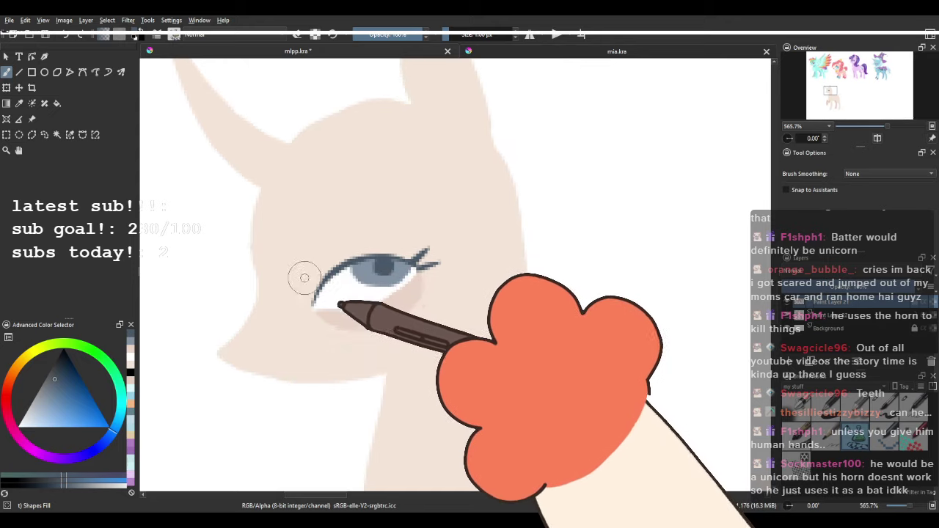
left_click_drag(301, 364, 314, 322)
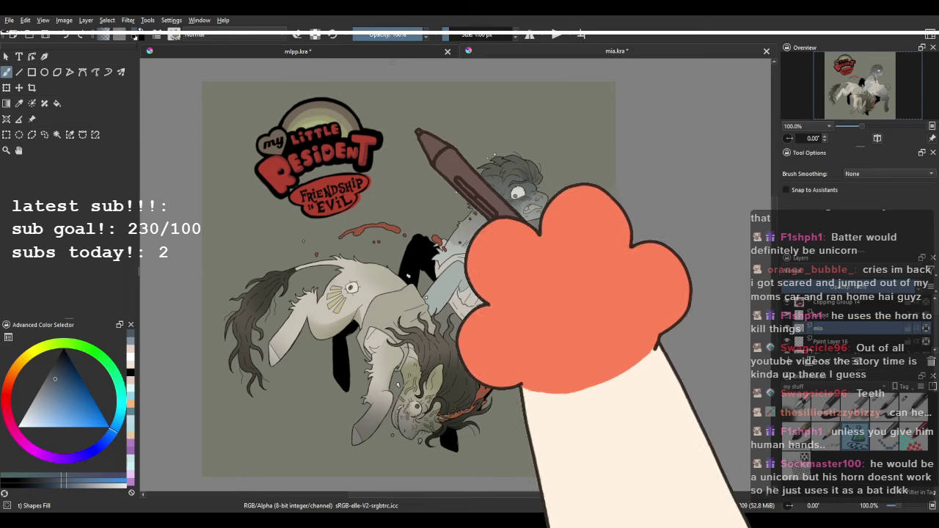
key("ctrl+Tab")
left_click(379, 239, "ctrl")
left_click_drag(369, 307, 407, 187)
mouse_move(385, 211)
left_mouse_down()
mouse_move(341, 234)
mouse_move(331, 344)
mouse_move(371, 315)
mouse_move(356, 336)
mouse_move(403, 327)
left_mouse_up()
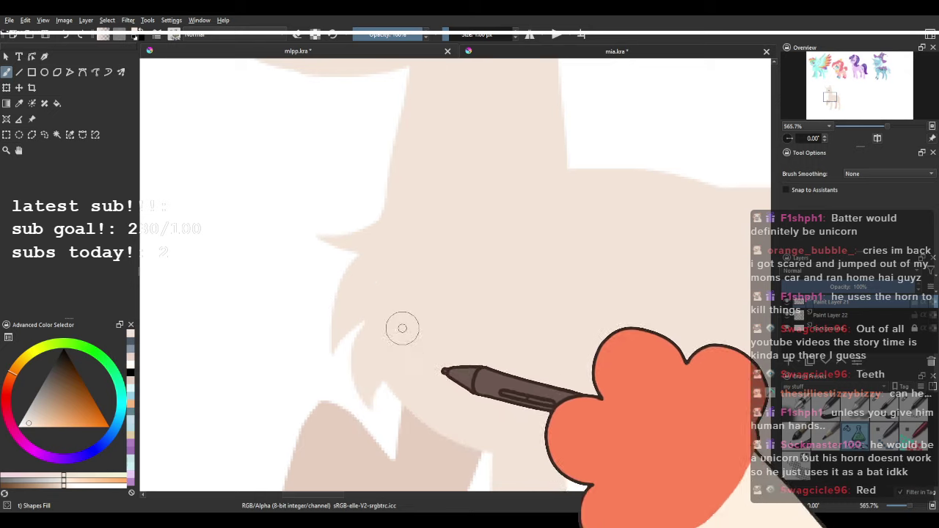
scroll(436, 212, "down", 4)
left_click_drag(492, 155, 444, 169)
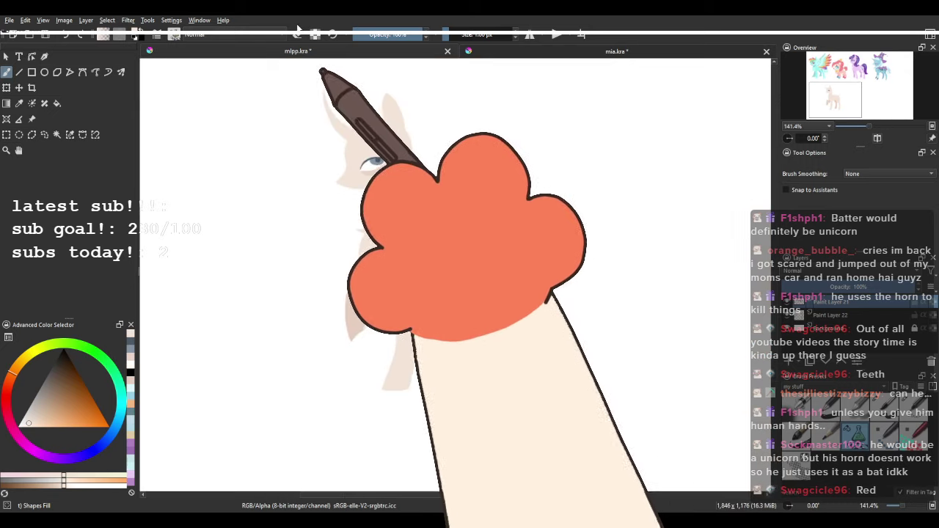
Turn on alpha preservation and paint paler cream hooves on the beige pony's near front and near hind legs.
left_click(316, 34)
scroll(457, 316, "up", 2)
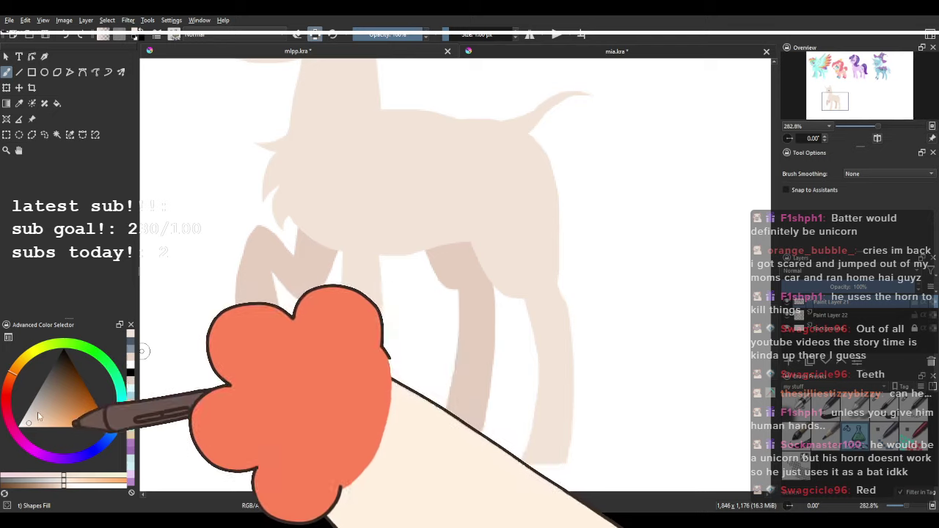
mouse_move(319, 438)
left_mouse_down()
mouse_move(347, 447)
mouse_move(274, 474)
left_mouse_up()
left_click_drag(410, 383, 350, 293)
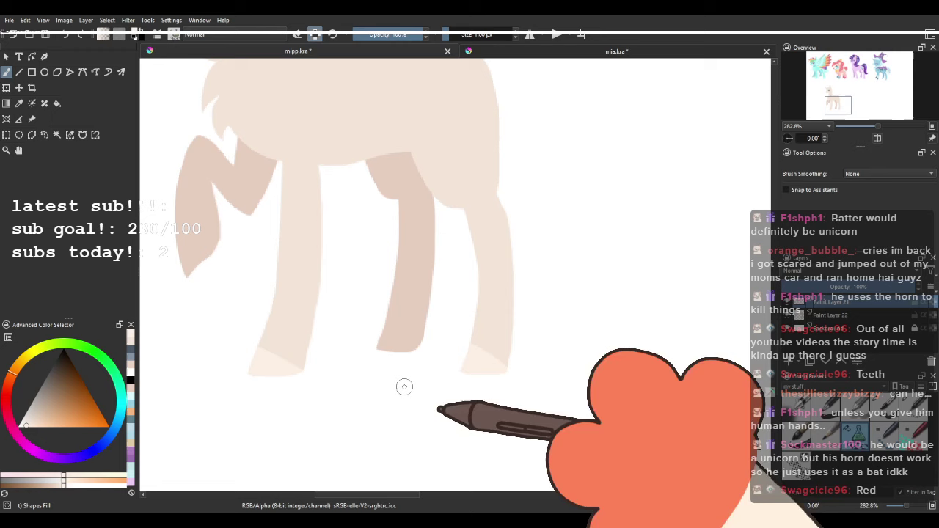
key("minus")
key("minus")
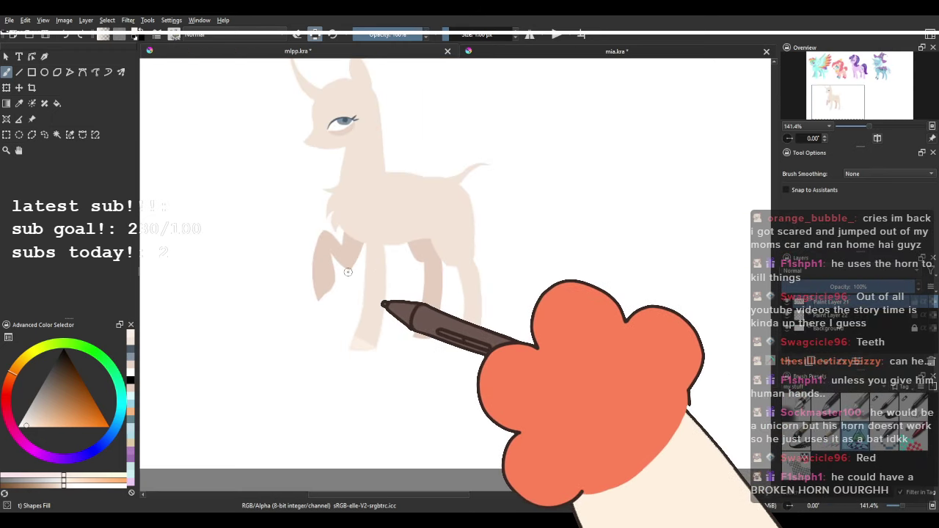
On Paint Layer 22, paint light beige hooves on the raised front leg and the far hind leg.
key("plus")
key("plus")
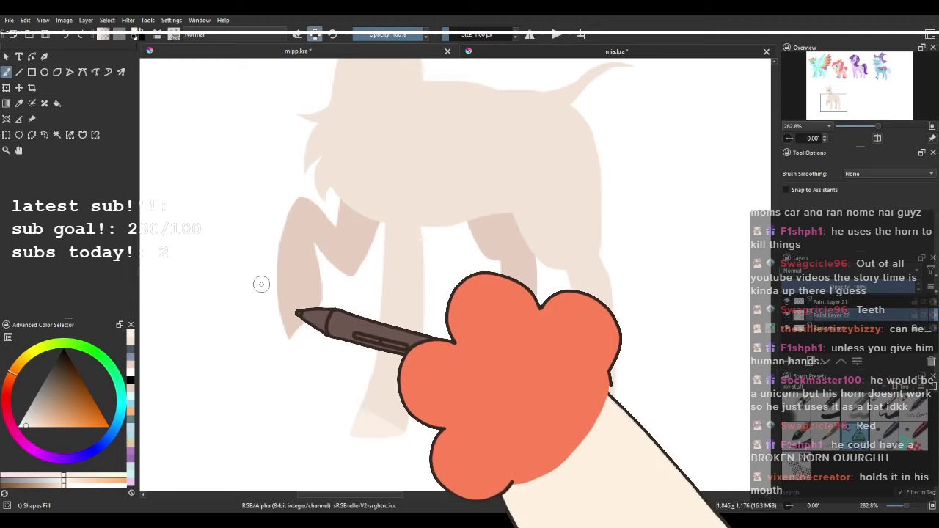
left_click(29, 424)
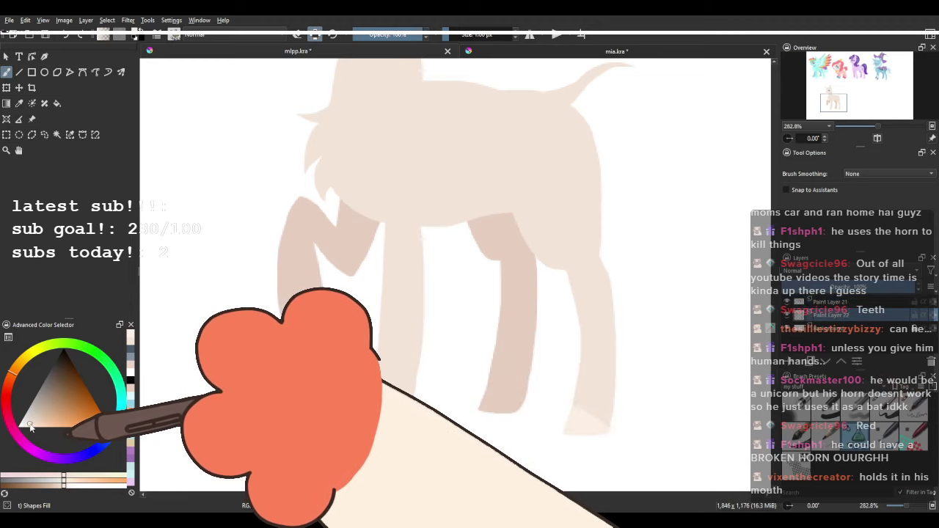
mouse_move(274, 305)
left_mouse_down()
mouse_move(342, 300)
mouse_move(249, 358)
mouse_move(331, 298)
mouse_move(377, 314)
mouse_move(278, 301)
mouse_move(337, 298)
mouse_move(265, 385)
left_mouse_up()
key("ctrl+z")
left_click_drag(518, 404, 482, 394)
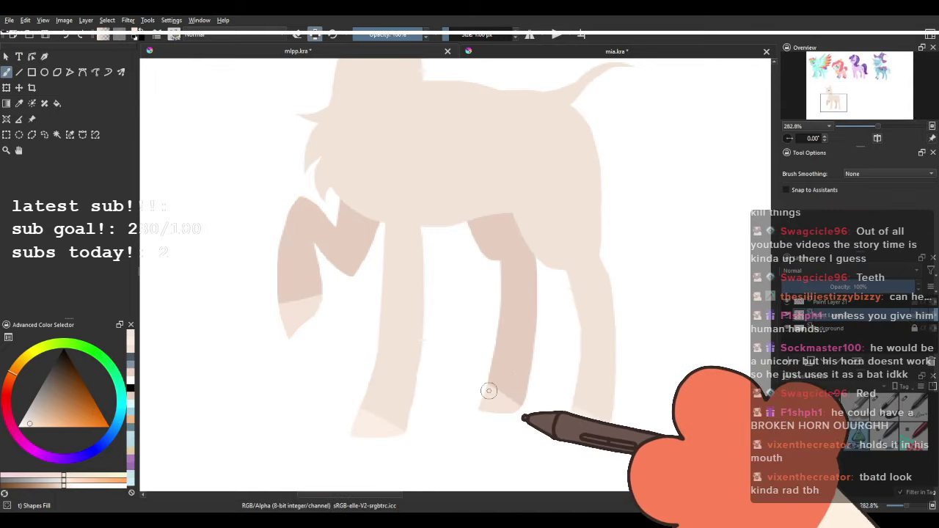
left_click_drag(488, 268, 449, 349)
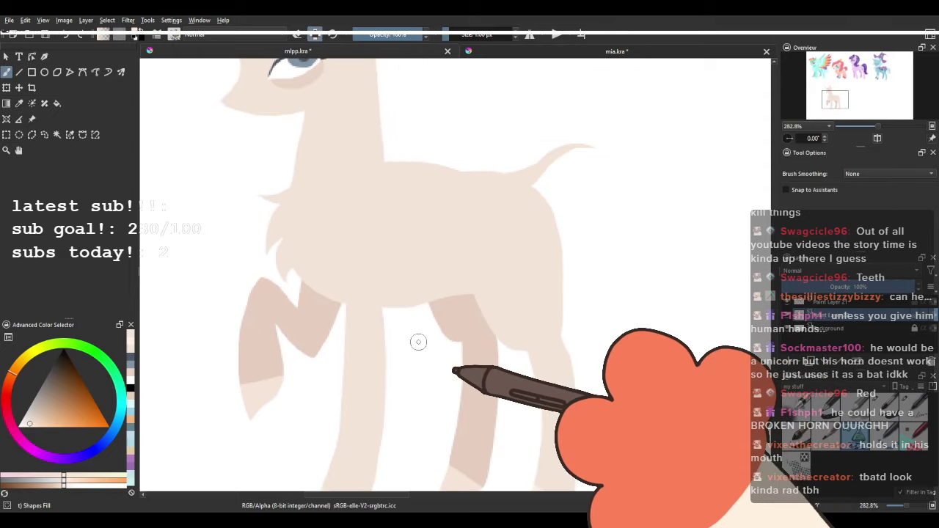
scroll(370, 361, "down", 2)
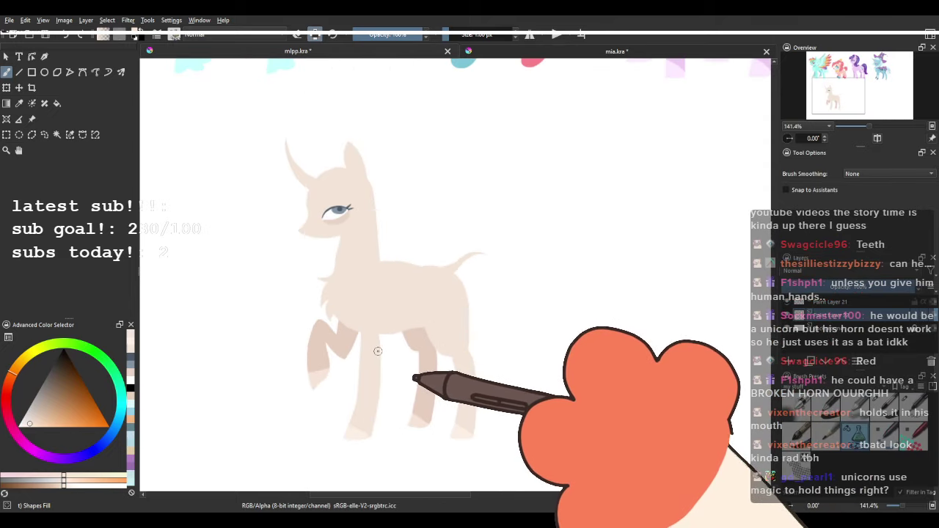
Add a new layer and paint a muted reddish-brown hair tuft curving down along the end of the beige pony's tail.
scroll(361, 284, "down", 3)
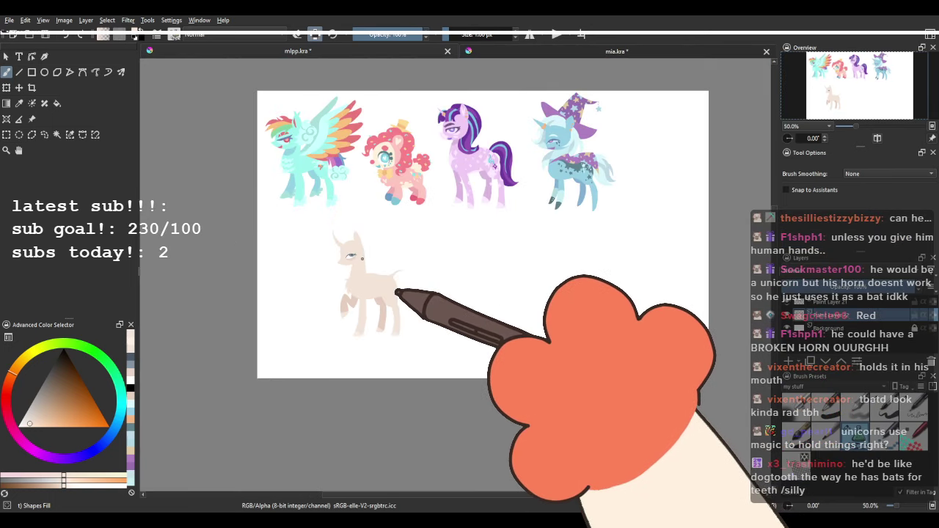
scroll(367, 251, "up", 4)
scroll(450, 238, "up", 1)
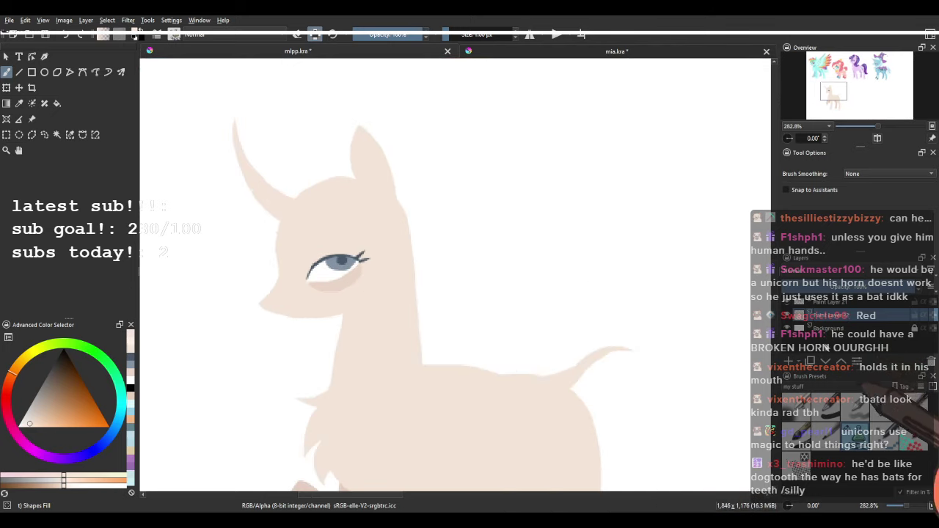
left_click(788, 361)
left_click_drag(619, 337, 264, 223)
left_click(49, 394)
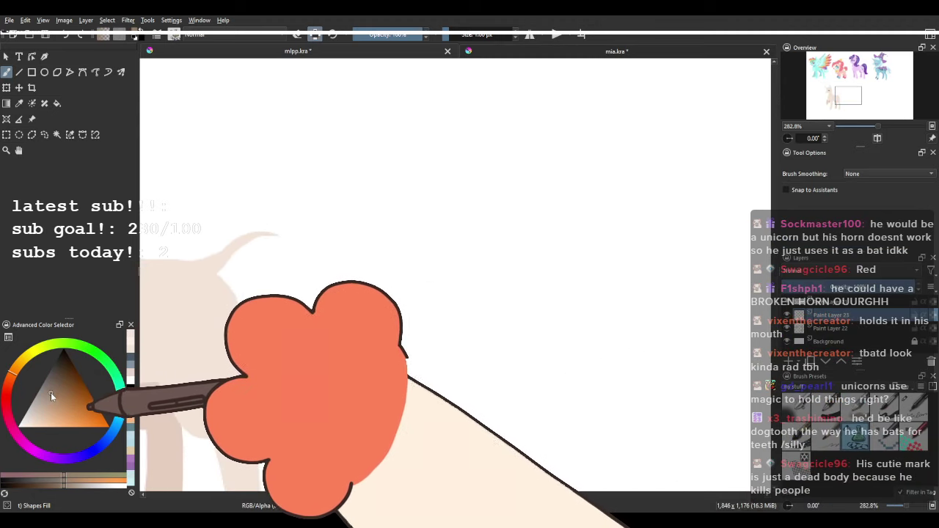
left_click(7, 387)
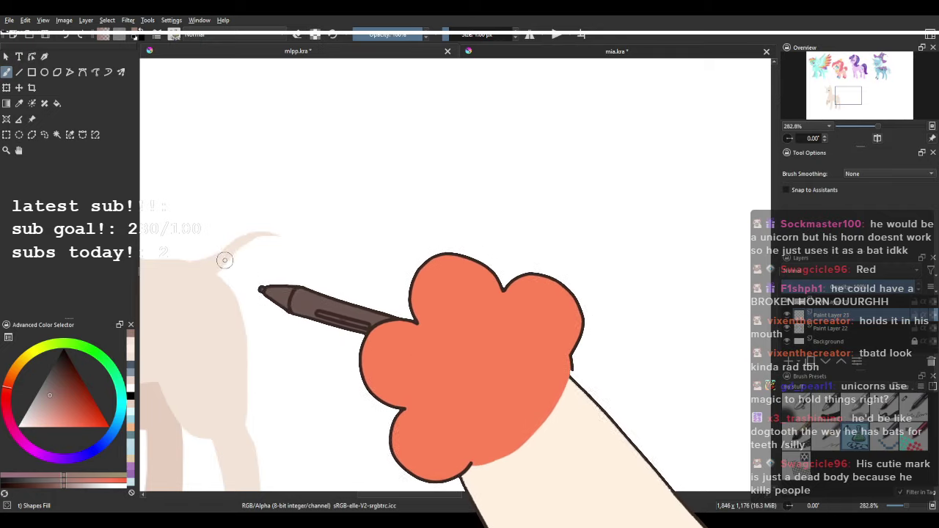
mouse_move(231, 258)
left_mouse_down()
mouse_move(299, 300)
mouse_move(305, 273)
mouse_move(286, 240)
mouse_move(242, 242)
mouse_move(251, 236)
mouse_move(300, 256)
mouse_move(267, 236)
mouse_move(287, 239)
mouse_move(306, 273)
mouse_move(273, 239)
mouse_move(420, 252)
left_mouse_up()
scroll(445, 261, "down", 3)
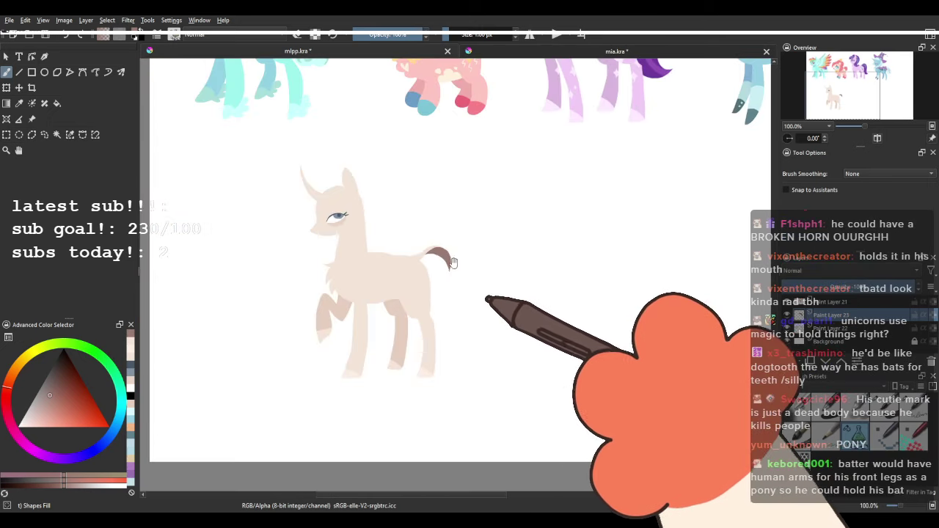
On another layer beneath the tuft, paint a darker mauve-brown lock hanging below the tail and fill the gap between the two shapes.
scroll(478, 274, "up", 3)
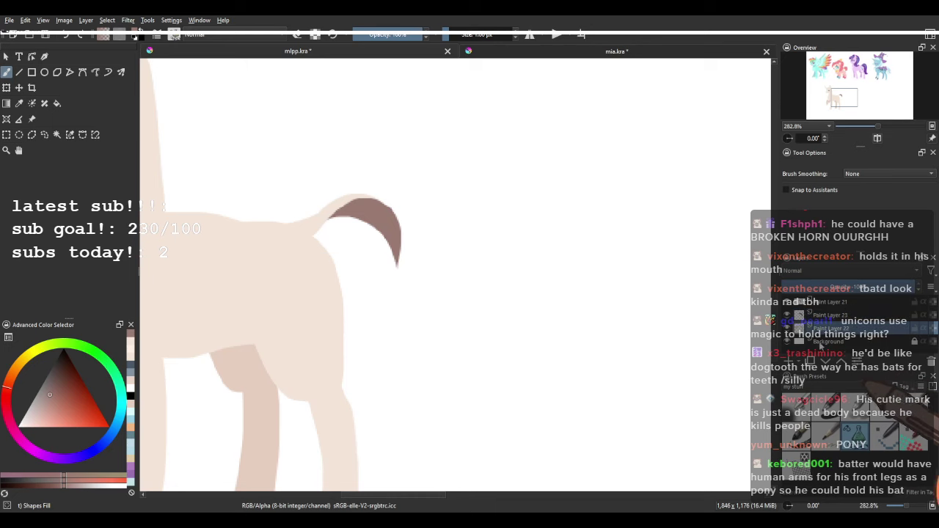
scroll(492, 250, "up", 1)
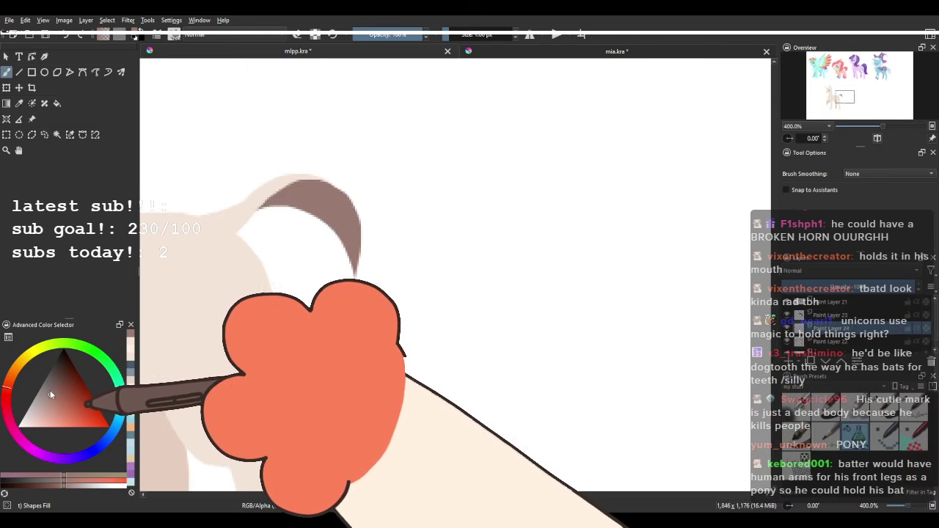
left_click(5, 392)
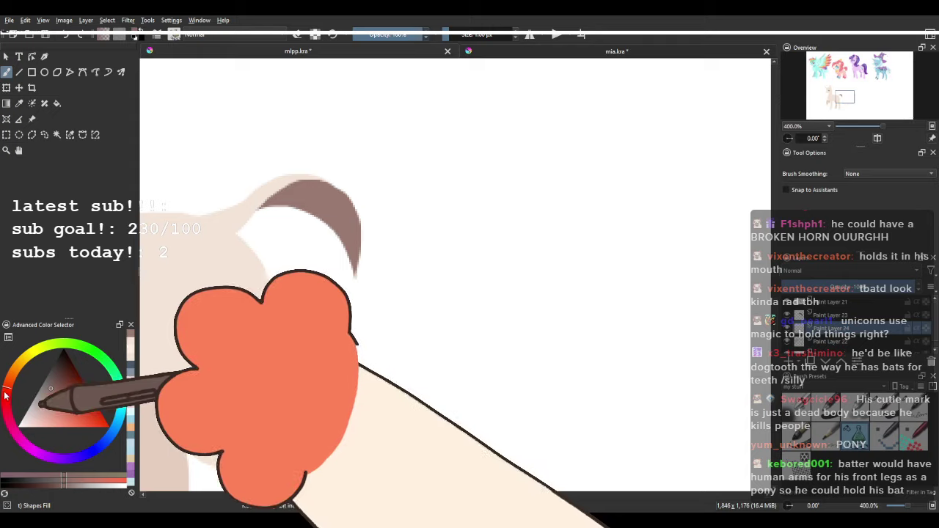
left_click_drag(321, 264, 301, 227)
mouse_move(285, 175)
left_mouse_down()
mouse_move(273, 193)
mouse_move(343, 311)
left_mouse_up()
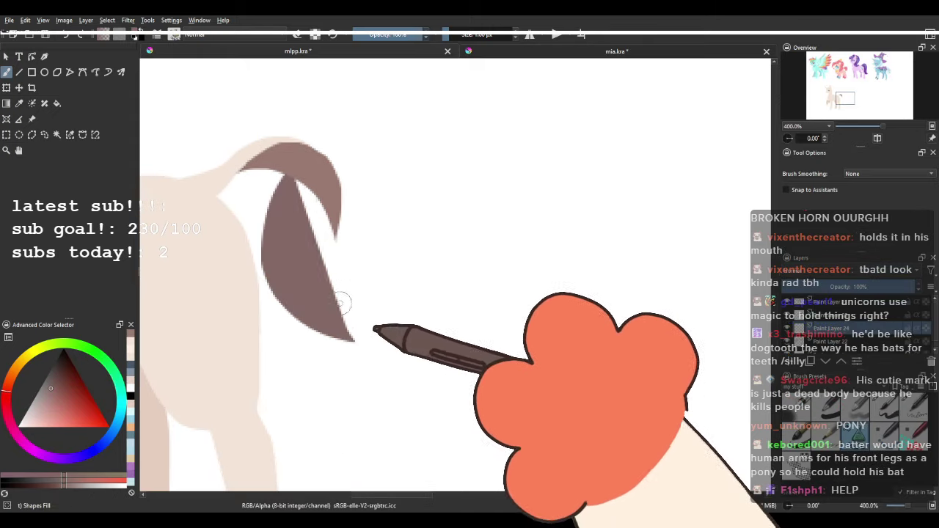
key("ctrl+z")
mouse_move(290, 172)
left_mouse_down()
mouse_move(263, 289)
mouse_move(326, 332)
left_mouse_up()
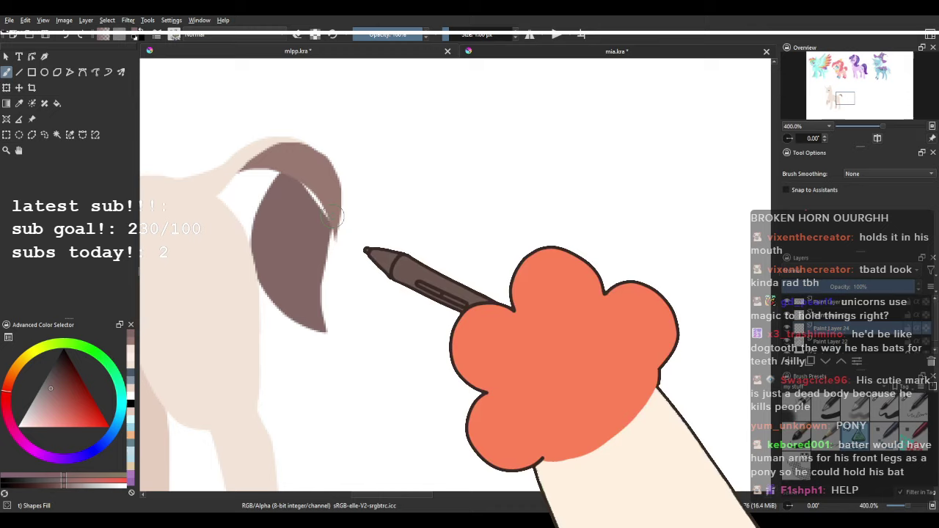
left_click_drag(333, 217, 342, 197)
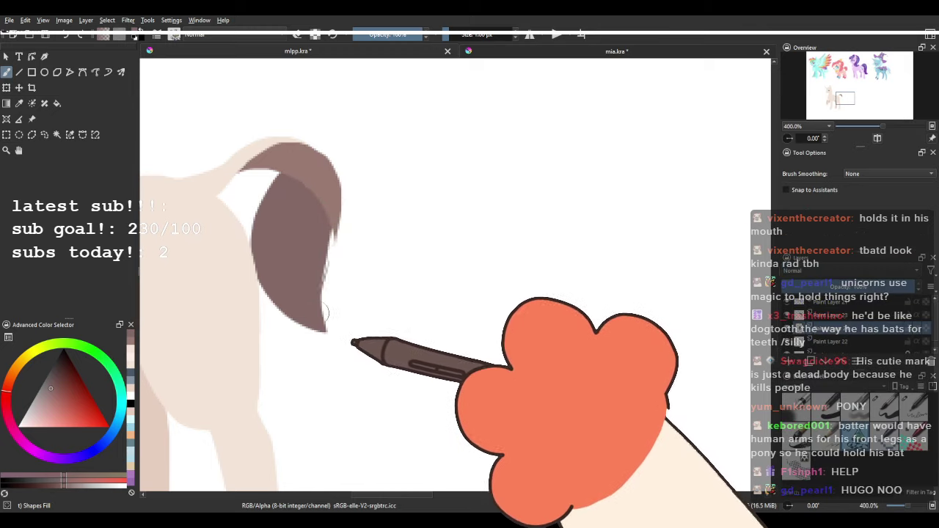
Sample the tuft's lighter brown and paint a wavy lower tail lock that curls inward and ends in split points.
left_click(330, 199, "ctrl")
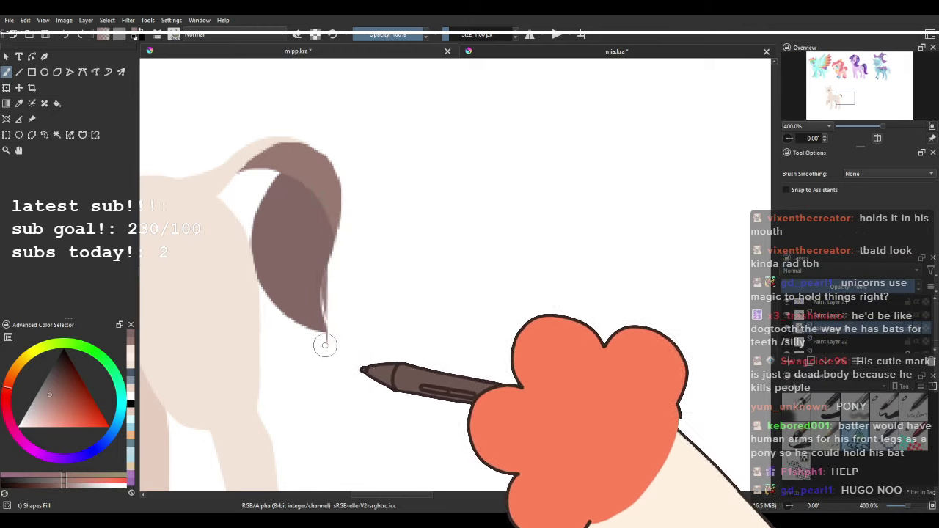
left_click_drag(325, 345, 359, 311)
key("ctrl+z")
mouse_move(329, 269)
left_mouse_down()
mouse_move(316, 365)
mouse_move(284, 377)
mouse_move(333, 367)
mouse_move(321, 395)
mouse_move(364, 332)
mouse_move(332, 251)
left_mouse_up()
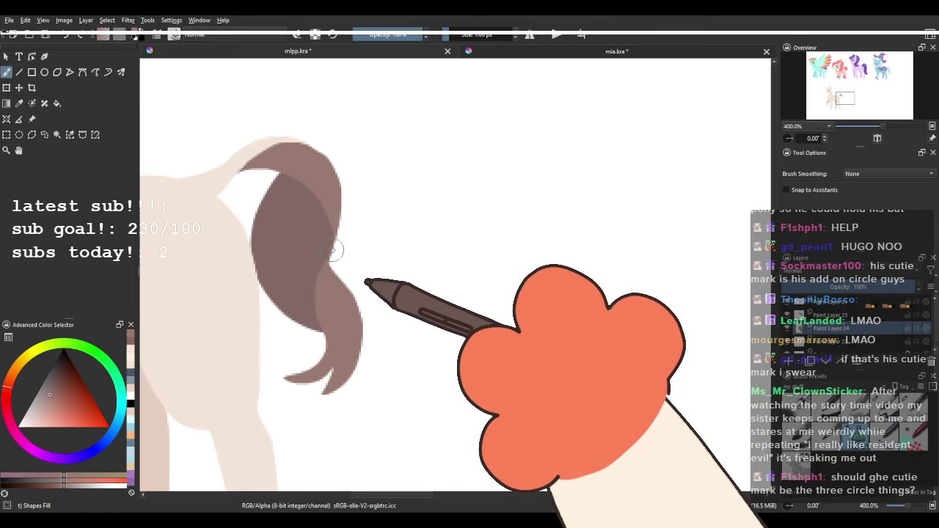
Add a darker pointed strand on the tail's inner side and a lighter brown flick sweeping outward over its top.
left_click(283, 253, "ctrl")
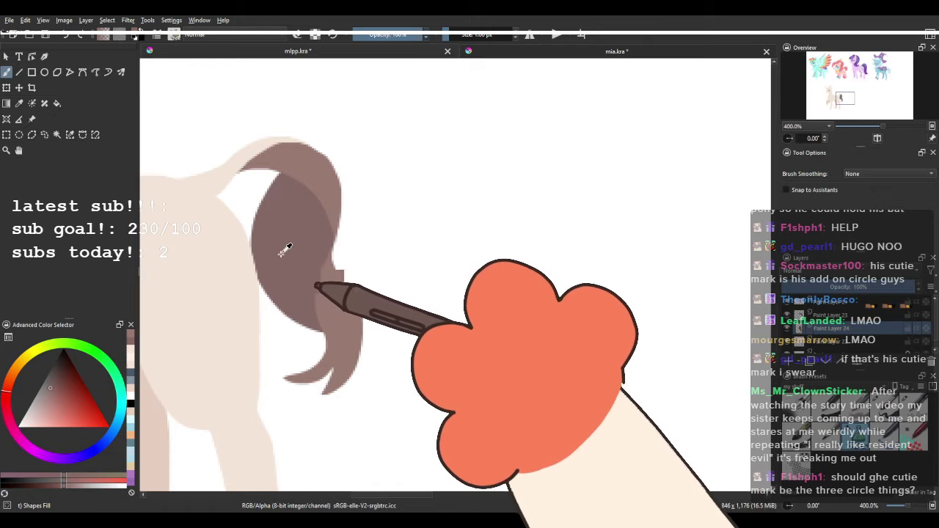
mouse_move(260, 256)
left_mouse_down()
mouse_move(261, 327)
mouse_move(286, 243)
left_mouse_up()
left_click(314, 159, "ctrl")
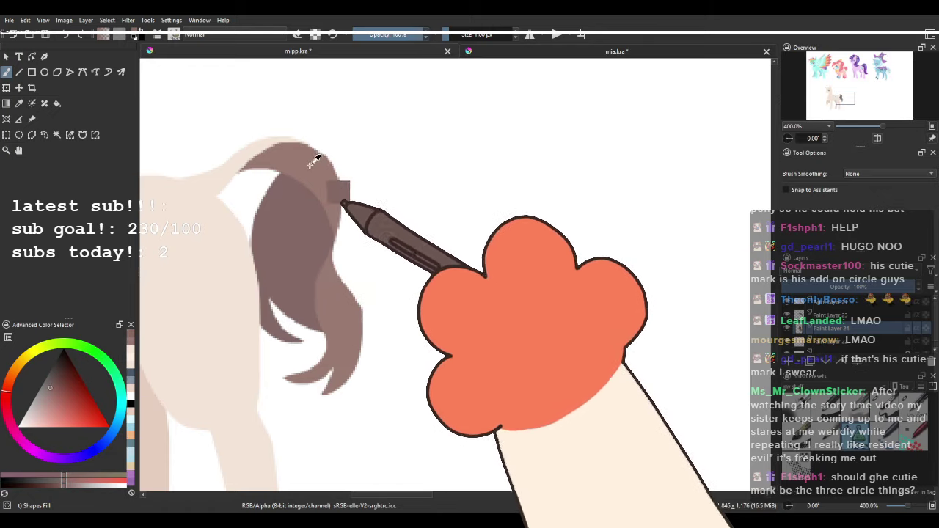
mouse_move(281, 137)
left_mouse_down()
mouse_move(345, 145)
mouse_move(313, 158)
left_mouse_up()
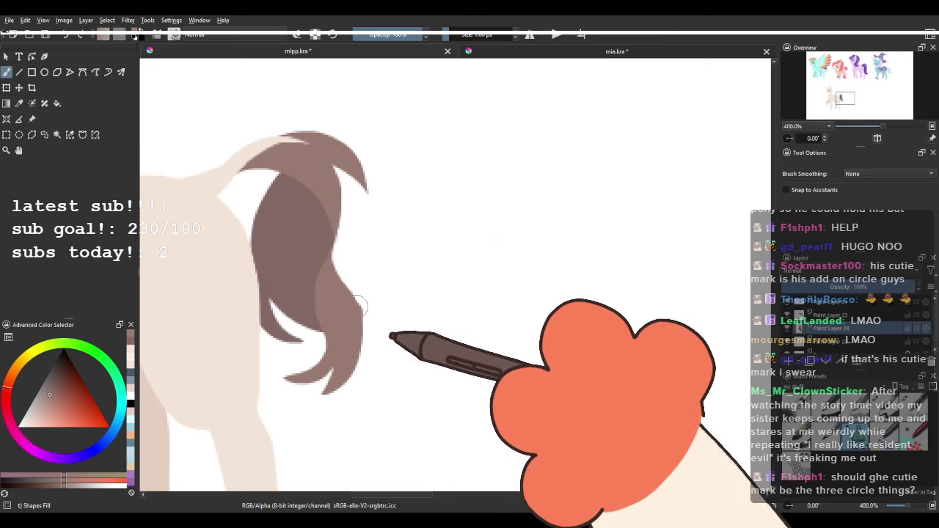
Paint a lighter brown curved strand across the dark inner section of the tail hair.
scroll(355, 296, "down", 3)
left_click_drag(362, 283, 425, 247)
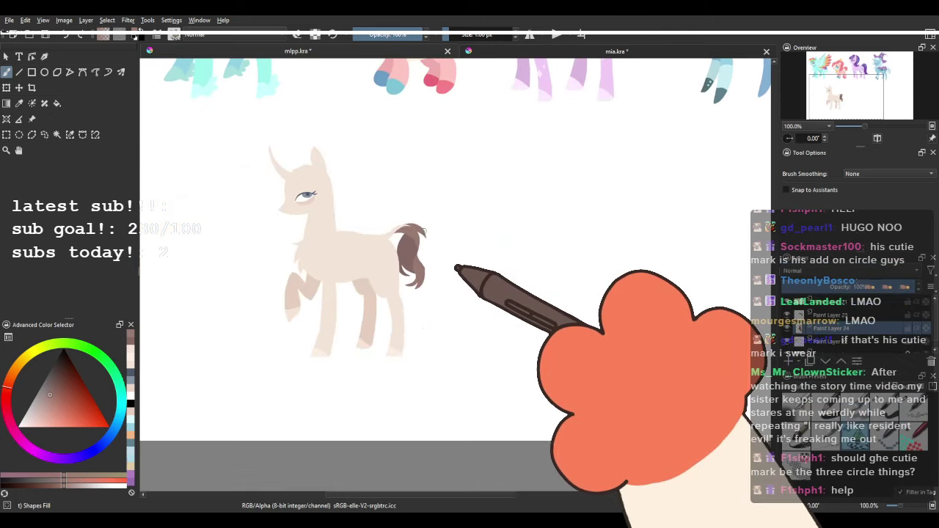
scroll(426, 243, "up", 2)
scroll(332, 217, "up", 1)
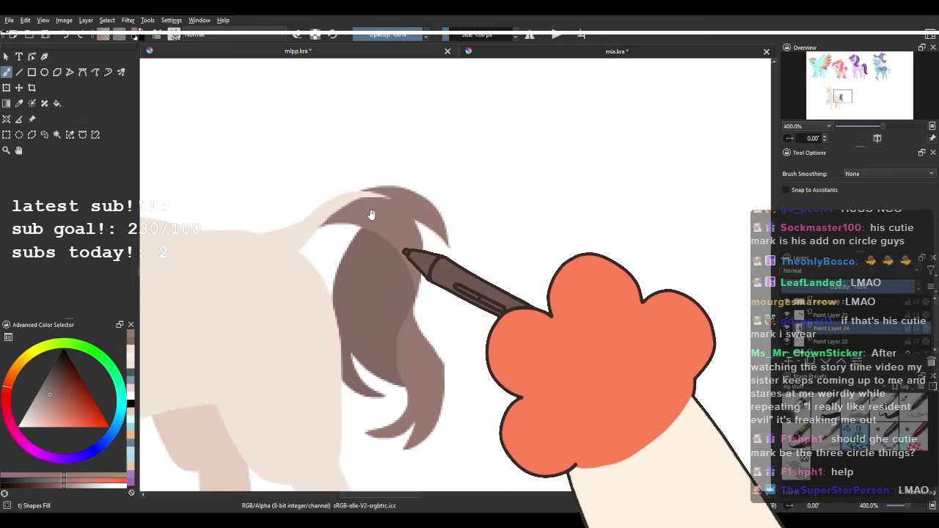
left_click_drag(371, 214, 358, 215)
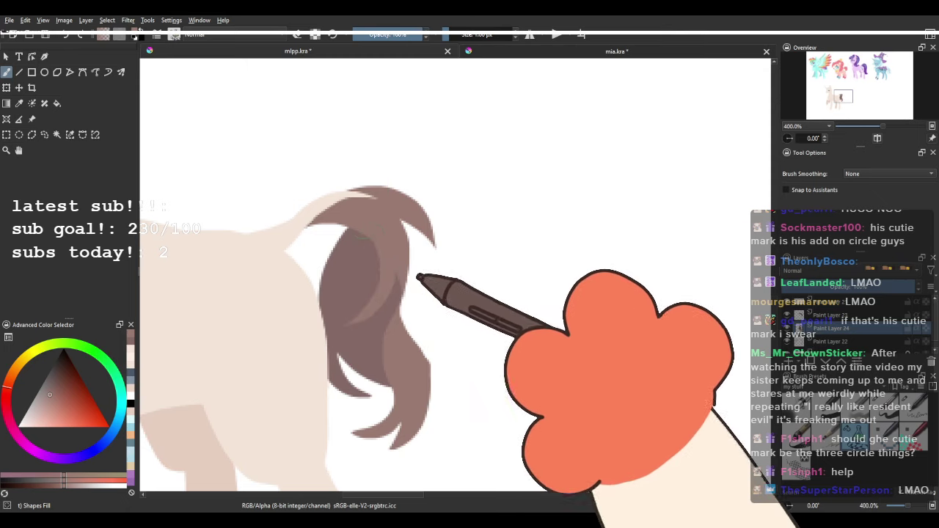
scroll(352, 232, "down", 4)
scroll(253, 218, "up", 2)
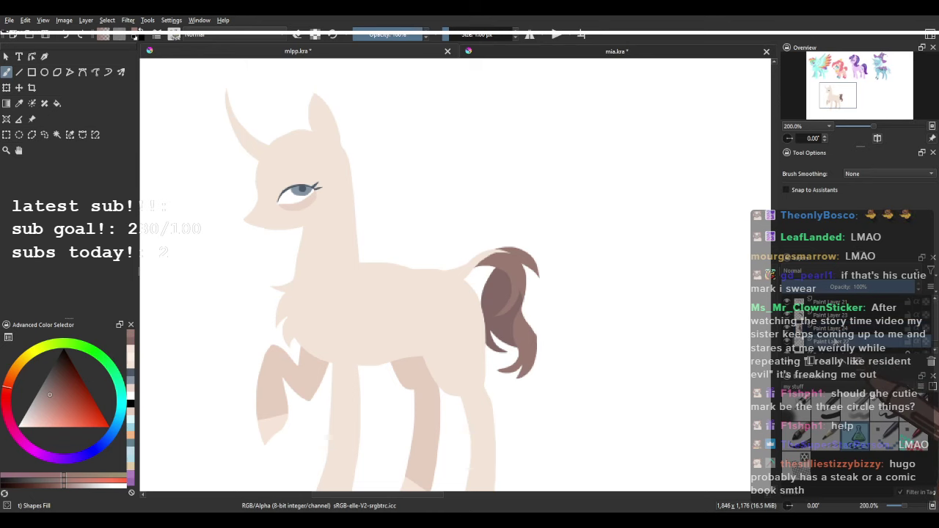
scroll(265, 168, "up", 1)
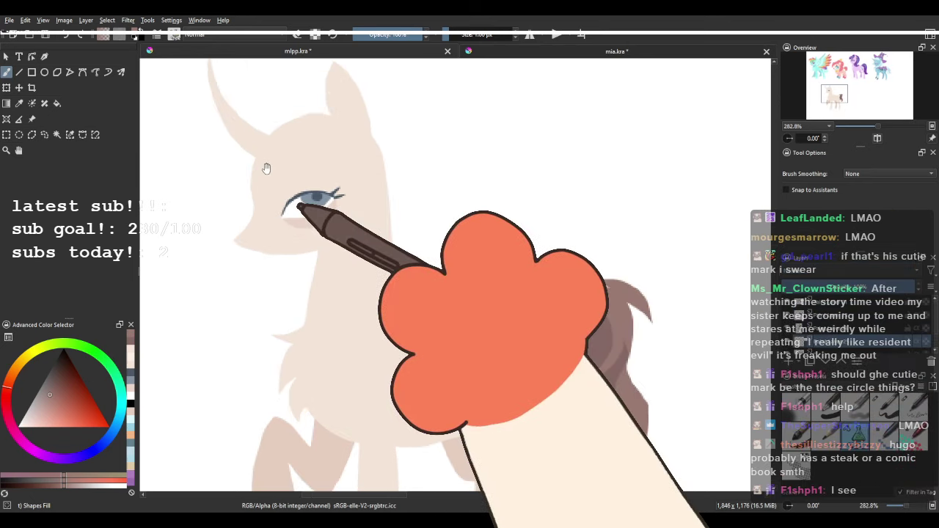
left_click_drag(266, 169, 336, 221)
mouse_move(397, 139)
left_mouse_down()
mouse_move(289, 183)
mouse_move(398, 178)
mouse_move(367, 138)
mouse_move(358, 265)
left_mouse_up()
key("ctrl+z")
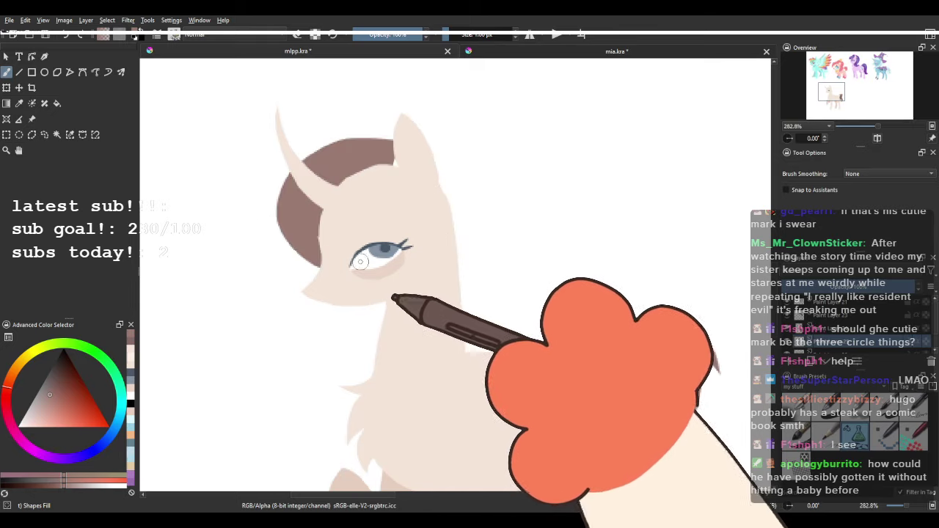
key("ctrl+z")
mouse_move(399, 157)
left_mouse_down()
mouse_move(278, 195)
mouse_move(389, 168)
left_mouse_up()
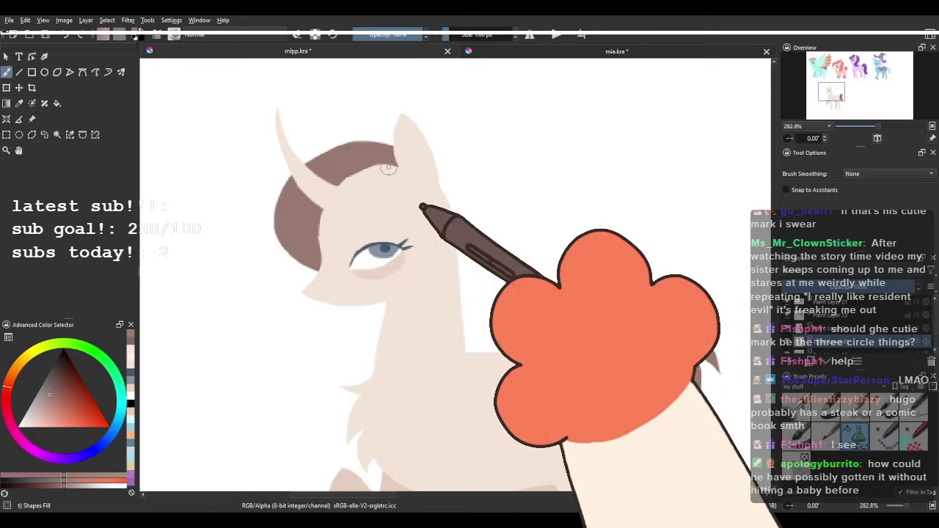
left_click_drag(284, 226, 272, 321)
key("ctrl+z")
key("ctrl+z")
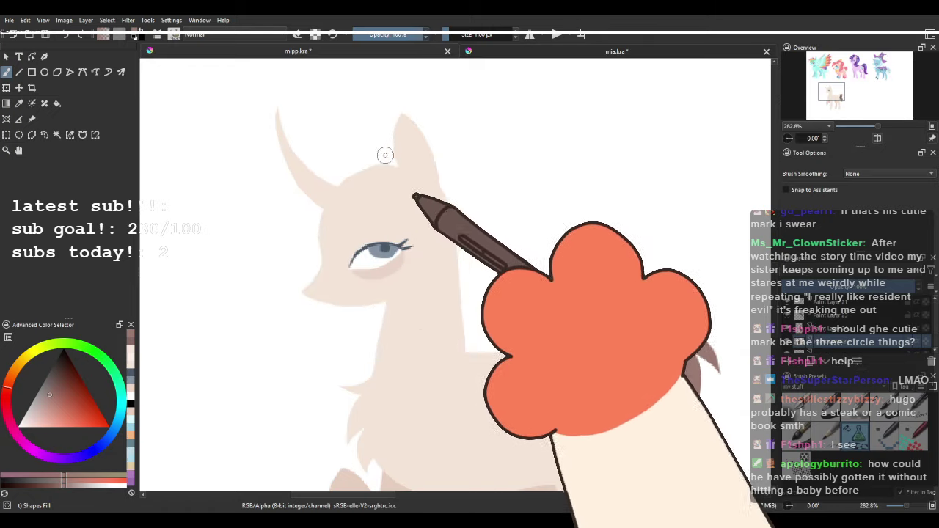
Paint a reddish-brown forelock behind the horn, running from the ear over the brow and waving down past the muzzle to a pointed curl.
mouse_move(399, 151)
left_mouse_down()
mouse_move(274, 208)
mouse_move(405, 176)
left_mouse_up()
mouse_move(278, 254)
left_mouse_down()
mouse_move(273, 330)
mouse_move(328, 268)
left_mouse_up()
key("ctrl+z")
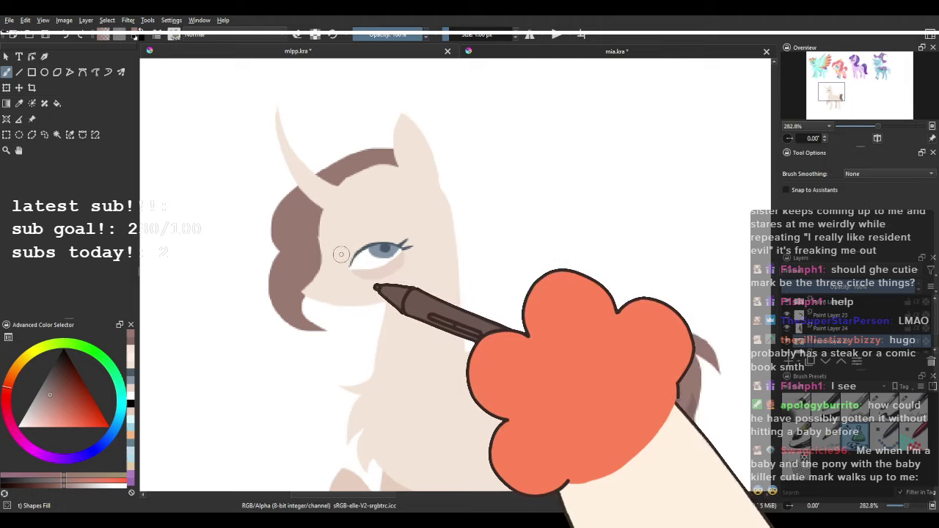
left_click_drag(343, 332, 321, 302)
Sample the darker mauve-brown from the tail hair and start a darker strand at the lower end of the forelock.
left_click_drag(455, 306, 350, 192)
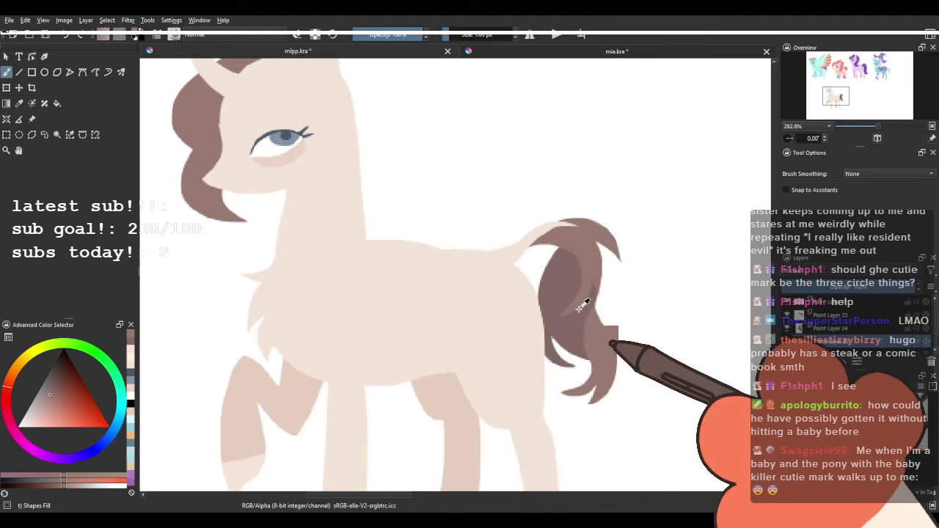
left_click(582, 300, "ctrl")
left_click_drag(482, 262, 550, 308)
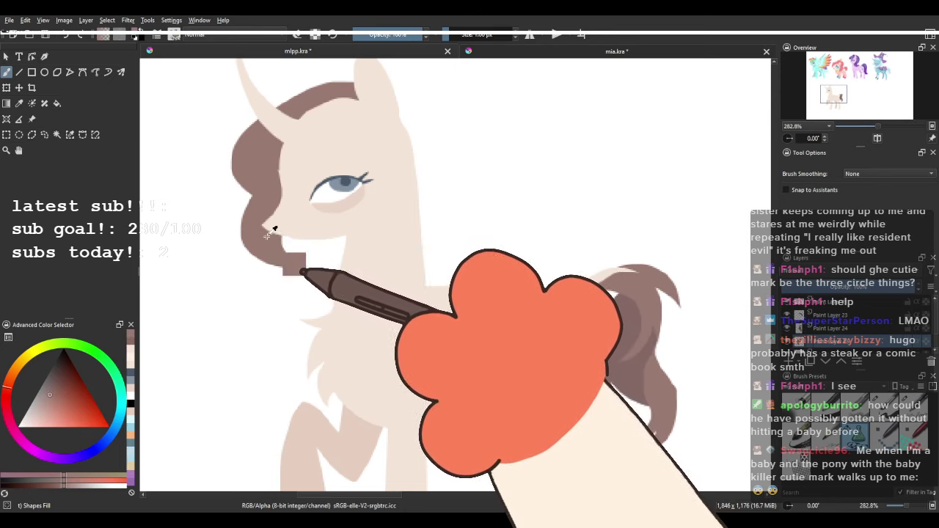
left_click(624, 341, "ctrl")
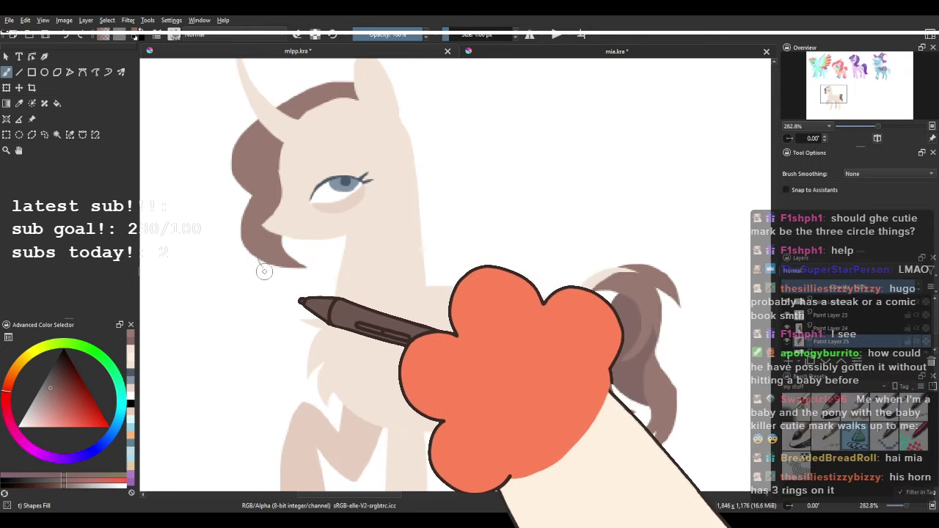
Paint the front mane's wavy lock below the muzzle in the sampled mane brown, with darker shading on its inner bend.
left_click(253, 233, "ctrl")
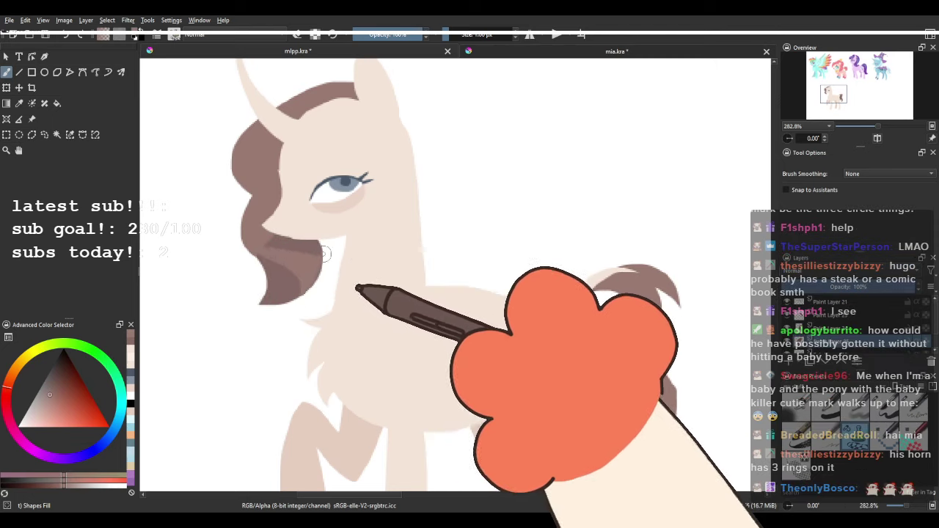
mouse_move(266, 270)
left_mouse_down()
mouse_move(242, 318)
mouse_move(297, 359)
left_mouse_up()
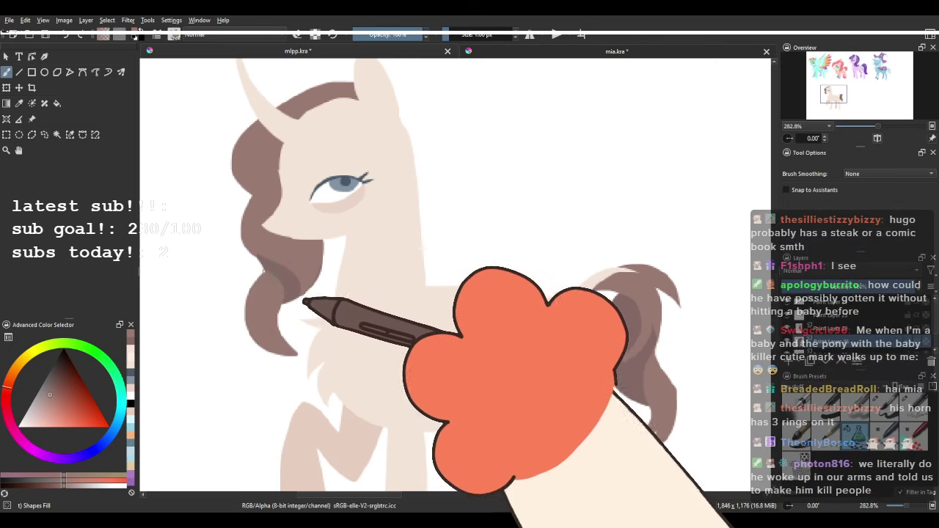
key("ctrl+z")
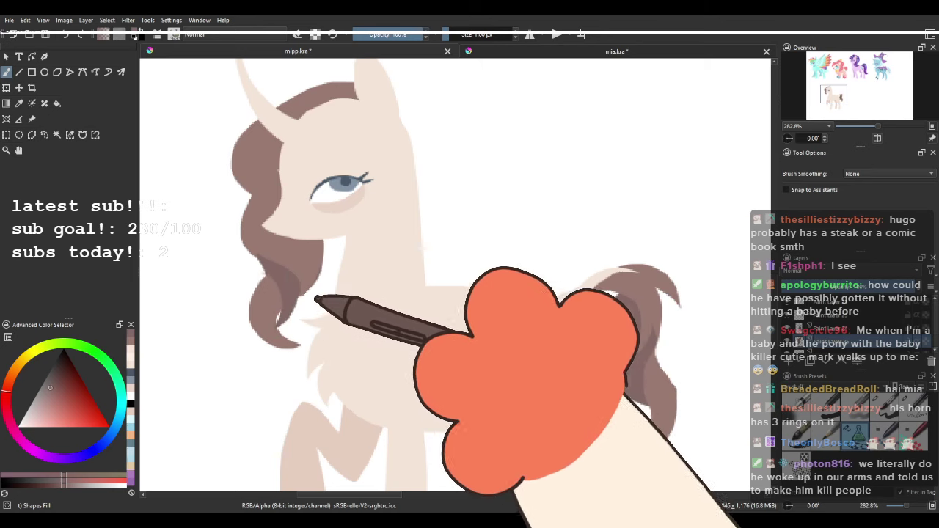
key("ctrl+z")
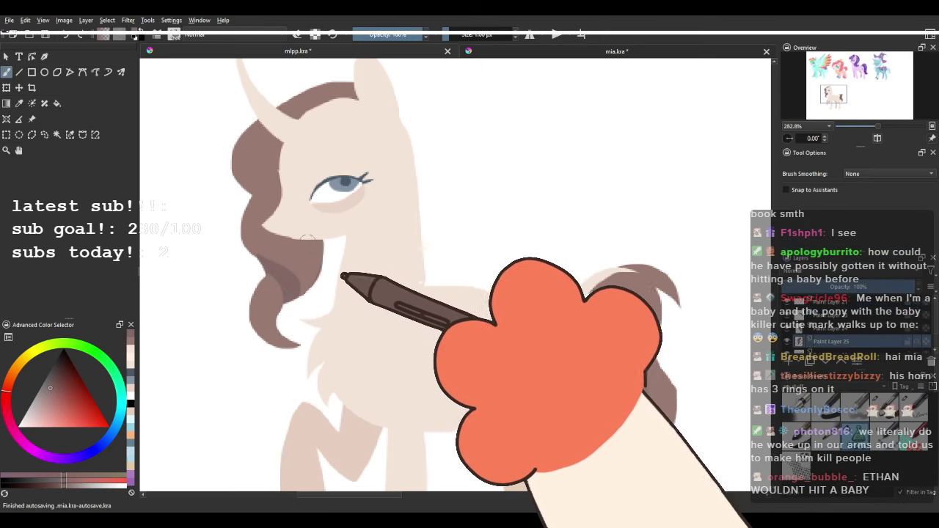
Shade the front mane beside the forehead in darker brown and add a pointed lock sweeping outward from it.
left_click_drag(307, 240, 312, 285)
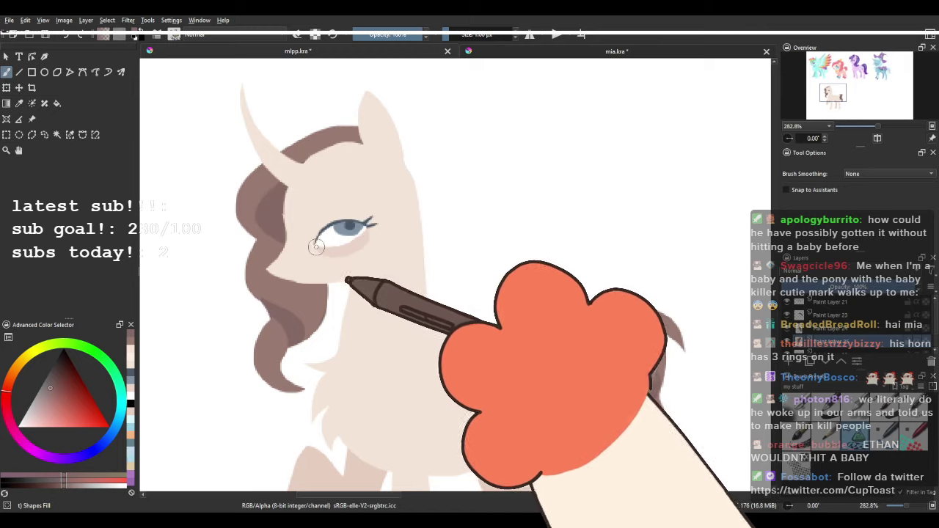
mouse_move(258, 182)
left_mouse_down()
mouse_move(223, 220)
mouse_move(249, 213)
left_mouse_up()
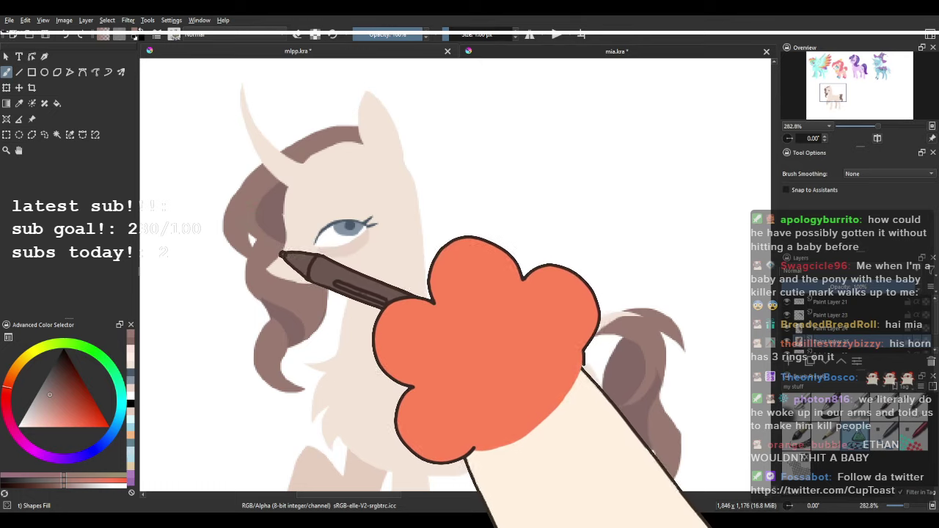
left_click_drag(264, 163, 289, 192)
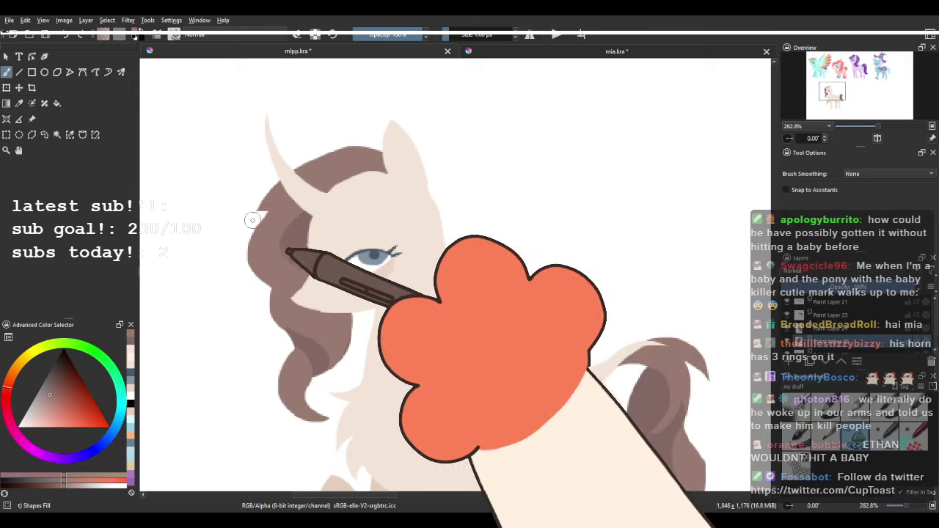
mouse_move(230, 204)
left_mouse_down()
mouse_move(292, 189)
mouse_move(228, 258)
mouse_move(287, 189)
mouse_move(228, 240)
mouse_move(292, 199)
left_mouse_up()
key("ctrl+z")
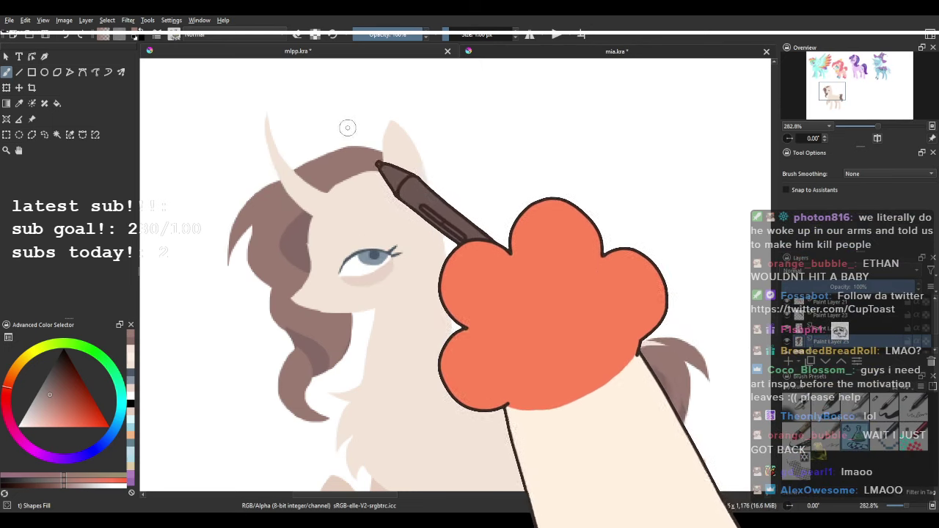
Paint the rear mane in brown from behind the ear down the back of the neck.
mouse_move(421, 162)
left_mouse_down()
mouse_move(455, 223)
mouse_move(430, 318)
mouse_move(425, 176)
mouse_move(457, 213)
mouse_move(470, 275)
left_mouse_up()
key("ctrl+z")
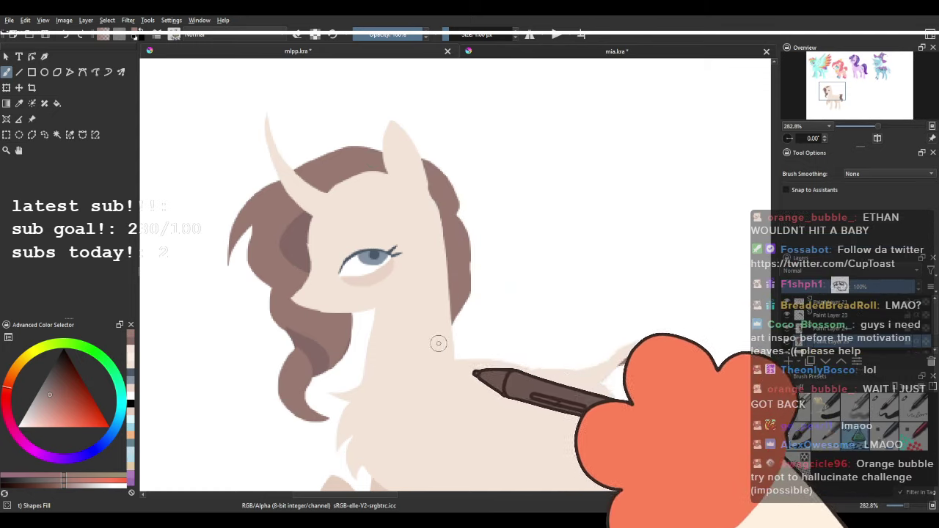
On Paint Layer 21, paint a brown fringe from the forehead past the ear base, curving to a point beside the cheek.
key("minus")
key("plus")
key("plus")
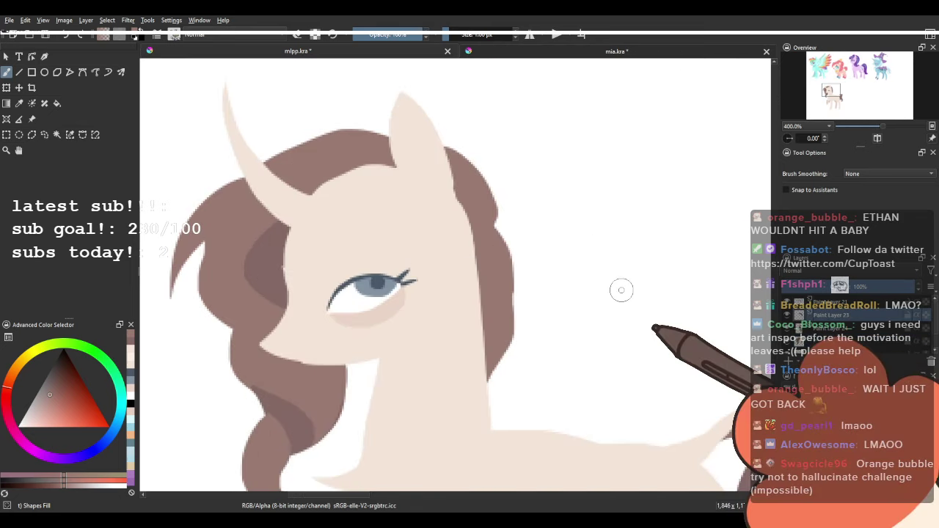
left_click_drag(302, 285, 291, 320)
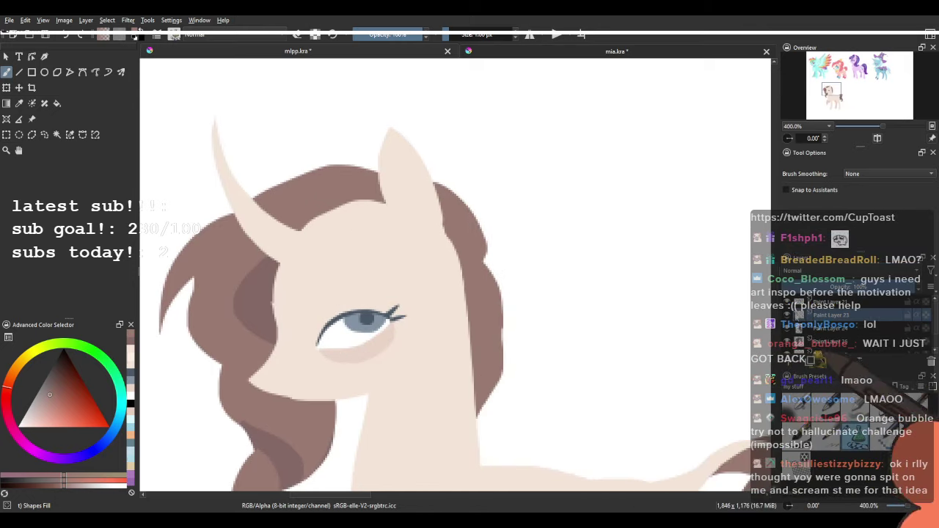
mouse_move(294, 226)
left_mouse_down()
mouse_move(415, 304)
mouse_move(424, 266)
mouse_move(360, 221)
mouse_move(326, 235)
mouse_move(433, 303)
mouse_move(422, 347)
mouse_move(423, 248)
left_mouse_up()
key("ctrl+z")
key("ctrl+z")
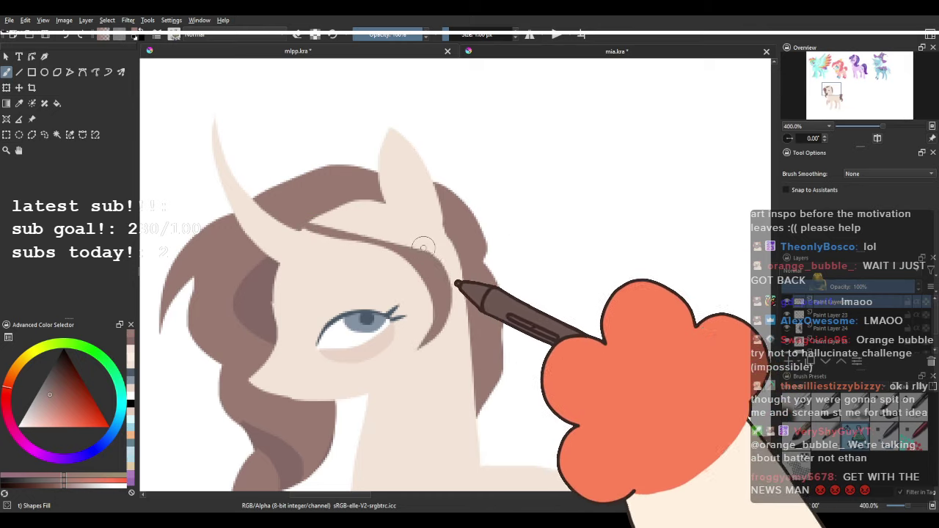
key("ctrl+z")
mouse_move(371, 196)
left_mouse_down()
mouse_move(312, 224)
mouse_move(436, 335)
mouse_move(452, 306)
left_mouse_up()
left_click_drag(389, 218, 341, 200)
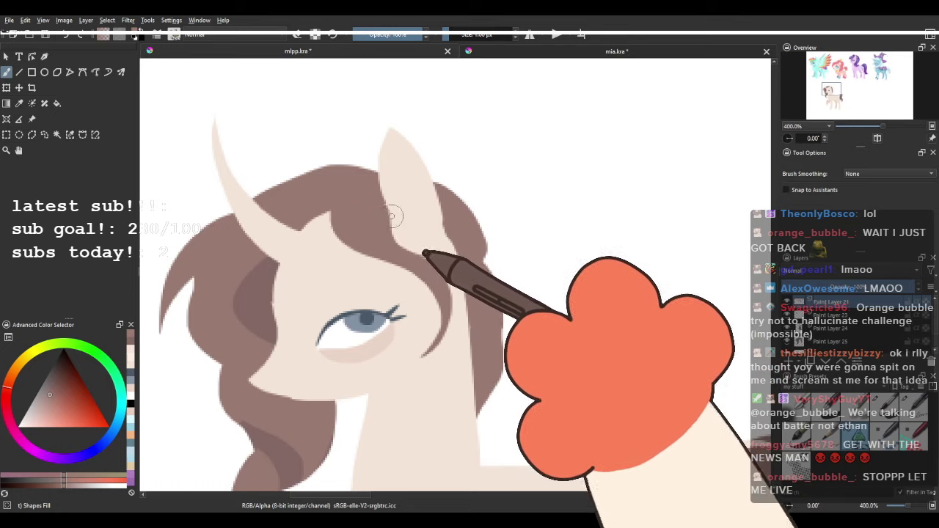
Extend the rear mane forward over the neck, ending in a curl with jagged pointed strands along its inner edge.
scroll(344, 111, "down", 1)
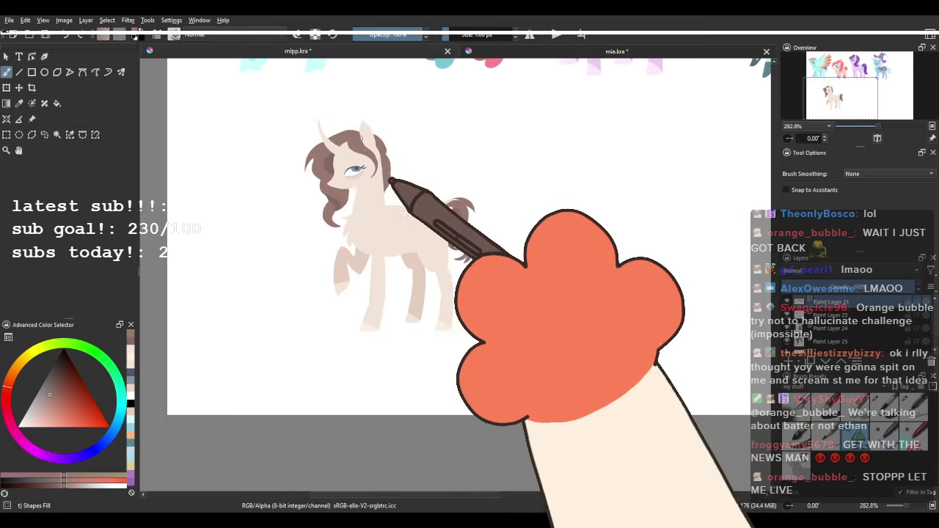
scroll(361, 138, "up", 3)
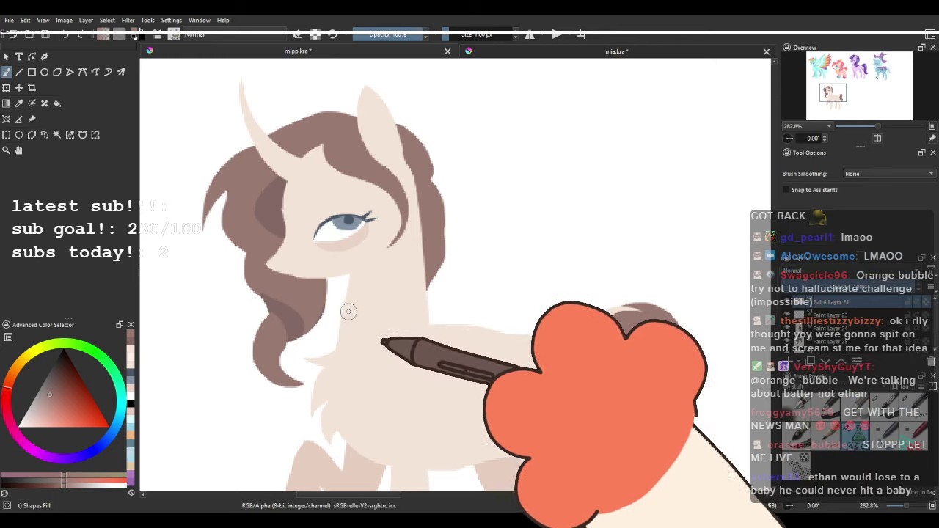
left_click_drag(403, 293, 397, 335)
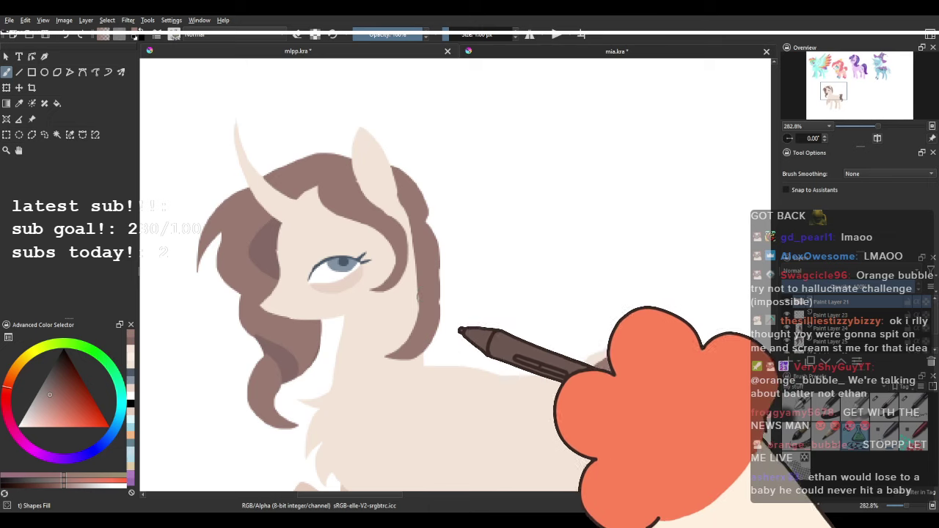
mouse_move(416, 255)
left_mouse_down()
mouse_move(431, 262)
mouse_move(399, 285)
mouse_move(407, 222)
mouse_move(408, 262)
left_mouse_up()
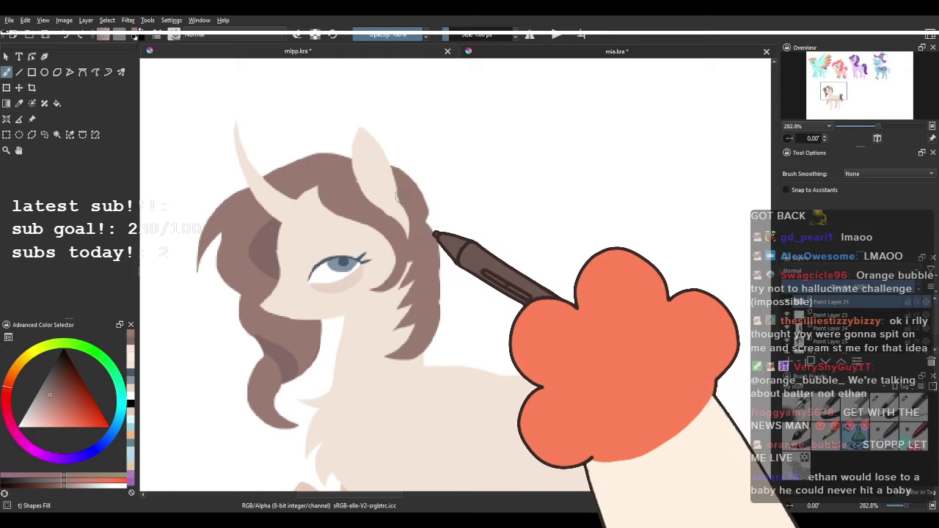
left_click_drag(356, 306, 371, 251)
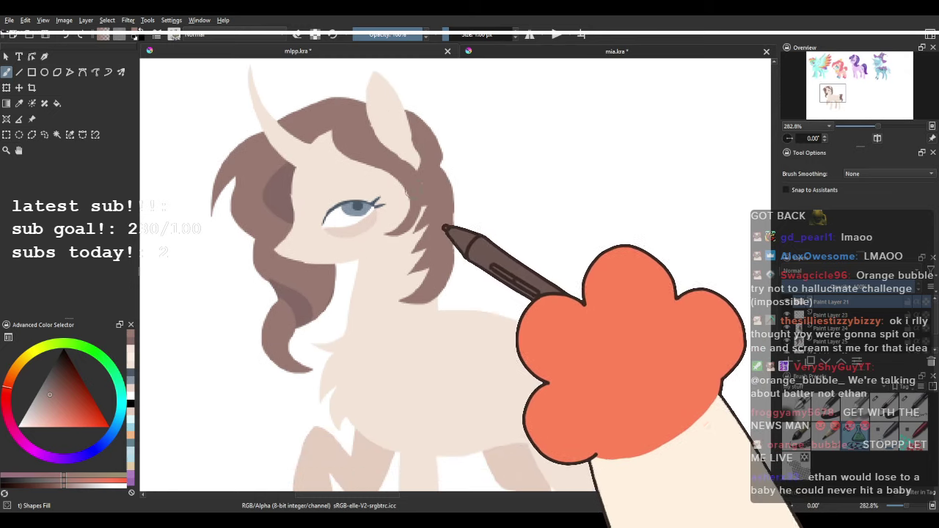
On Paint Layer 25, paint an additional mane lock hanging beneath the jaw and shade the inner locks in darker brown.
left_click_drag(369, 289, 348, 287)
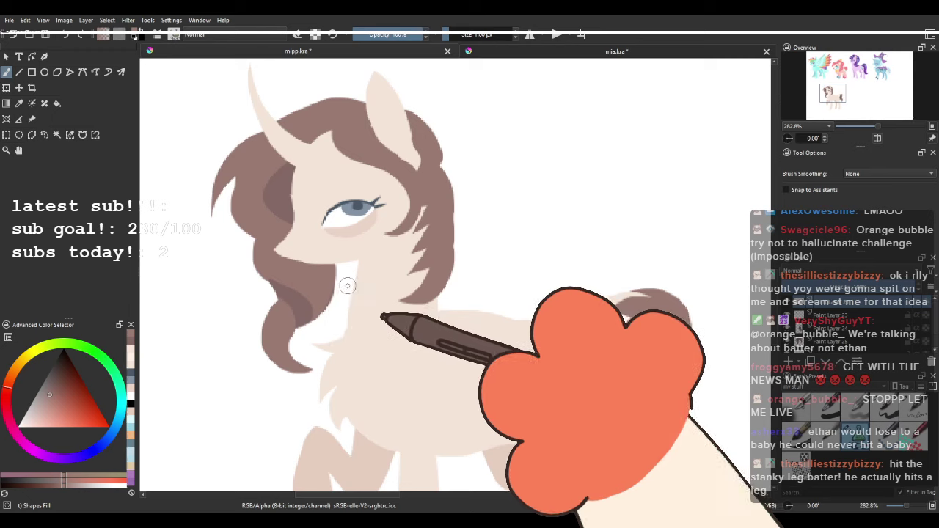
key("ctrl+z")
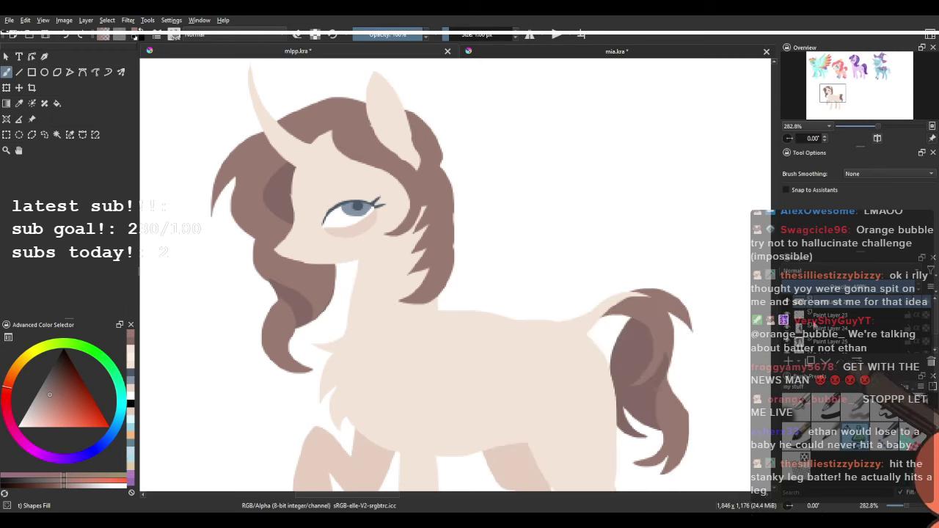
left_click(831, 342)
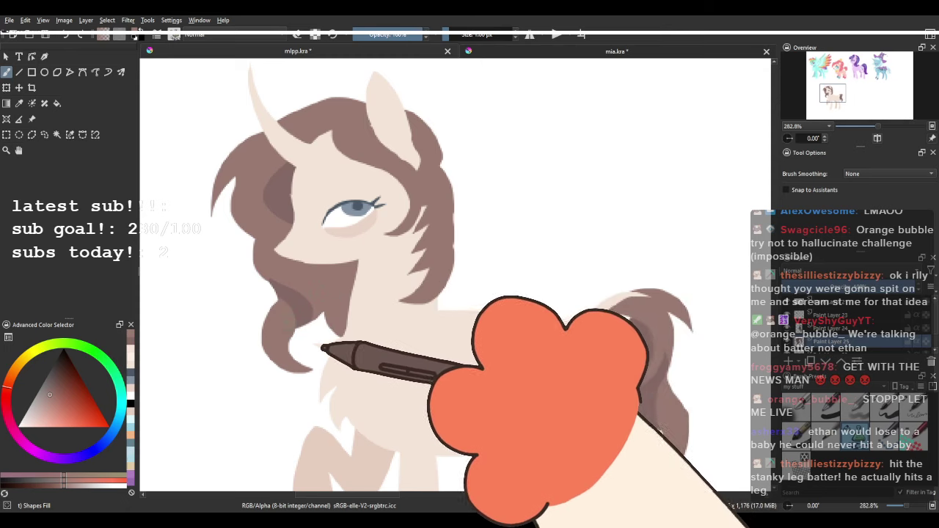
left_click(308, 310, "ctrl")
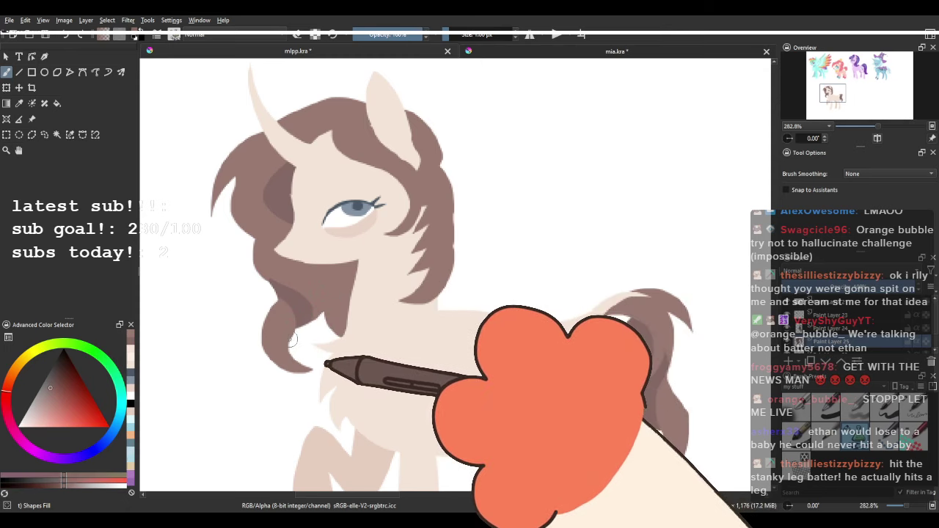
mouse_move(292, 337)
left_mouse_down()
mouse_move(326, 361)
mouse_move(309, 328)
left_mouse_up()
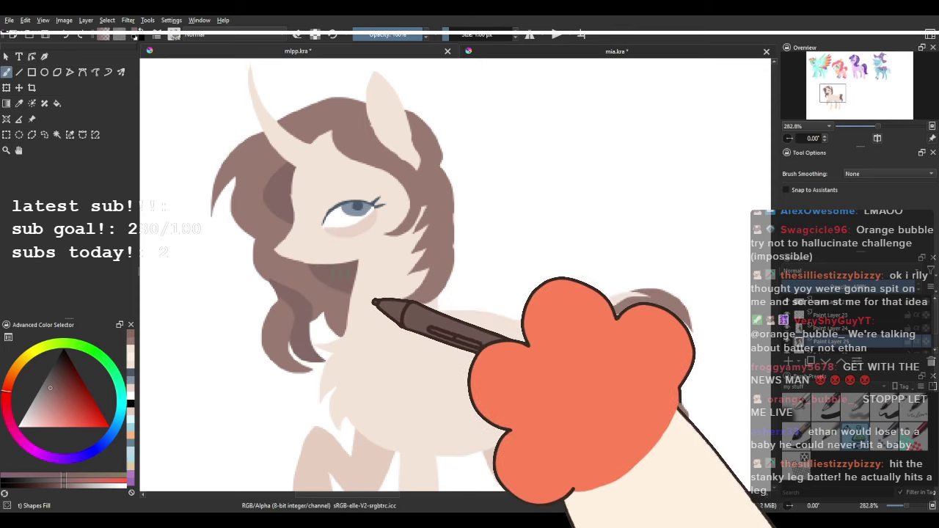
key("ctrl+z")
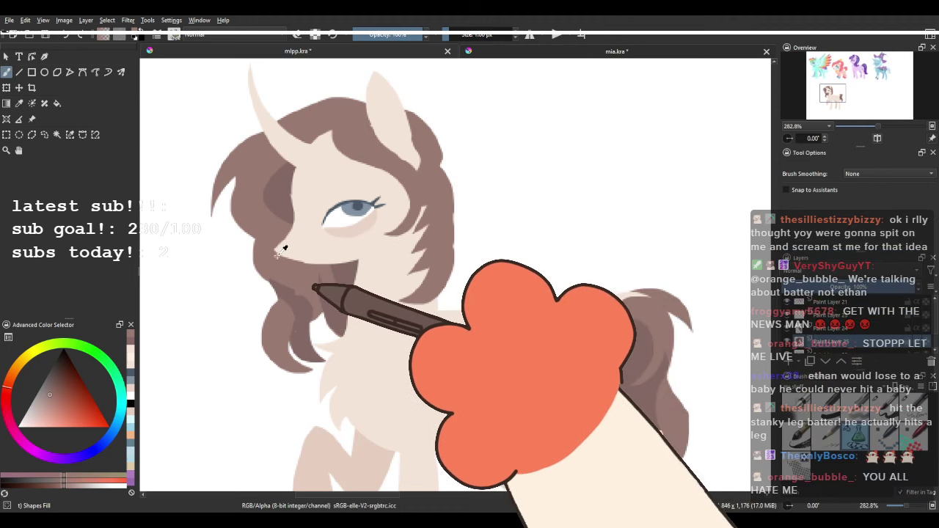
Add a small pointed strand to the front mane beside the muzzle and refine the rear mane's lower edge.
left_click_drag(282, 256, 287, 294)
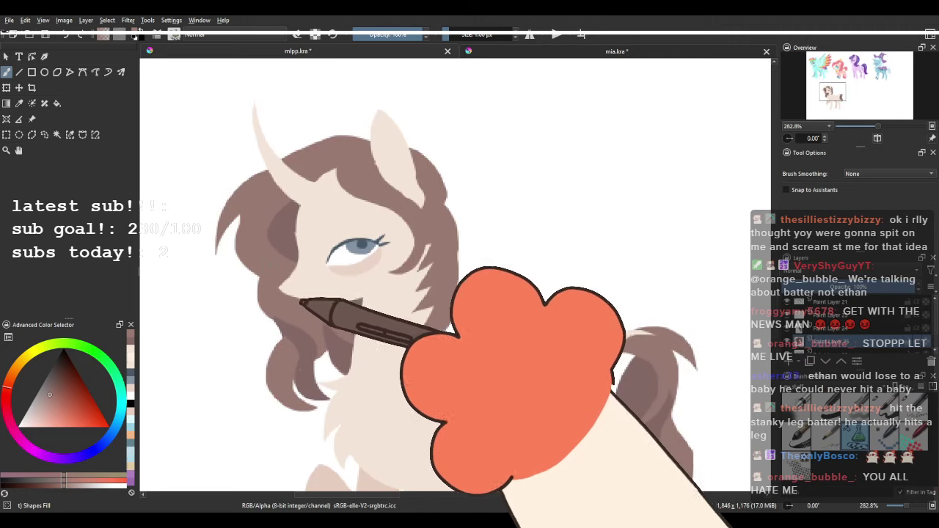
mouse_move(363, 138)
left_mouse_down()
mouse_move(274, 152)
mouse_move(354, 156)
left_mouse_up()
key("ctrl+z")
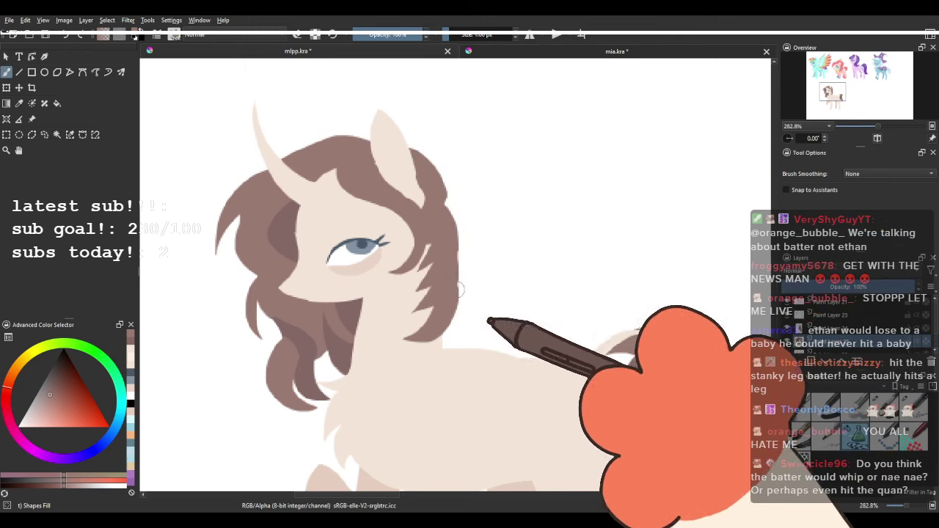
left_click_drag(438, 343, 431, 315)
Examine the new pony's mane against the finished ponies, looking closely at the purple pony's hair.
scroll(431, 315, "down", 2)
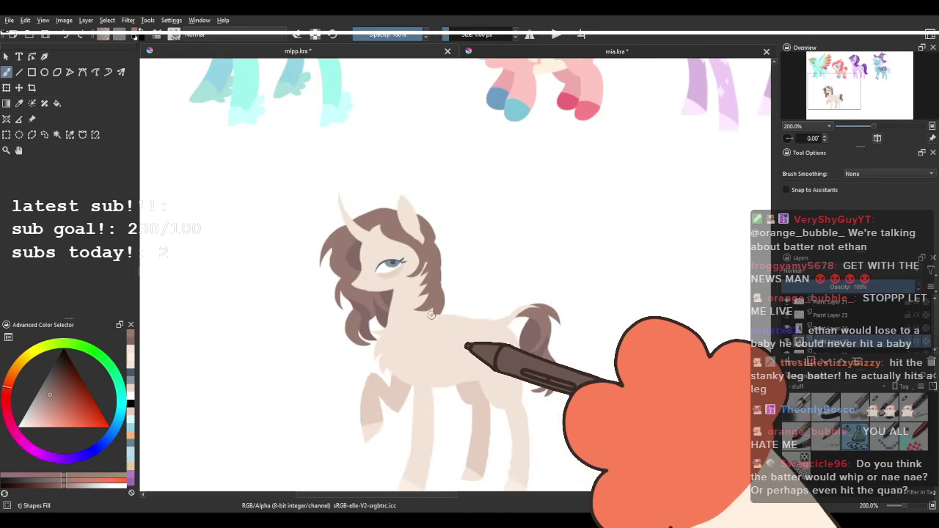
scroll(431, 314, "down", 2)
scroll(448, 335, "up", 2)
scroll(372, 326, "down", 4)
scroll(510, 228, "up", 1)
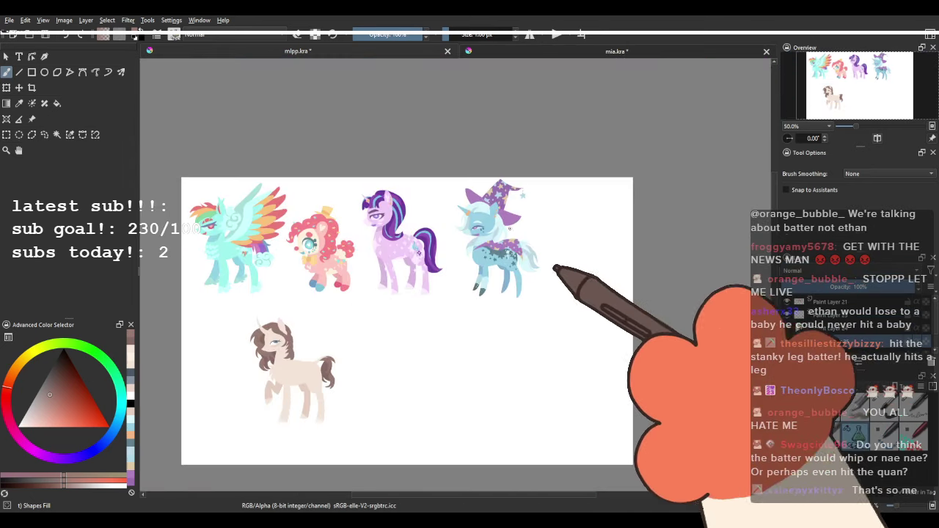
key("plus")
key("plus")
key("plus")
key("plus")
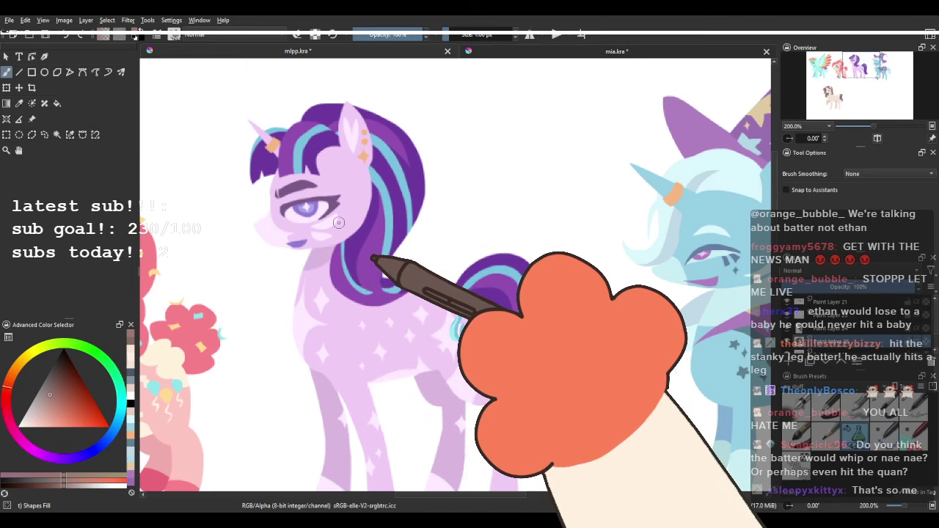
key("minus")
key("minus")
key("plus")
key("plus")
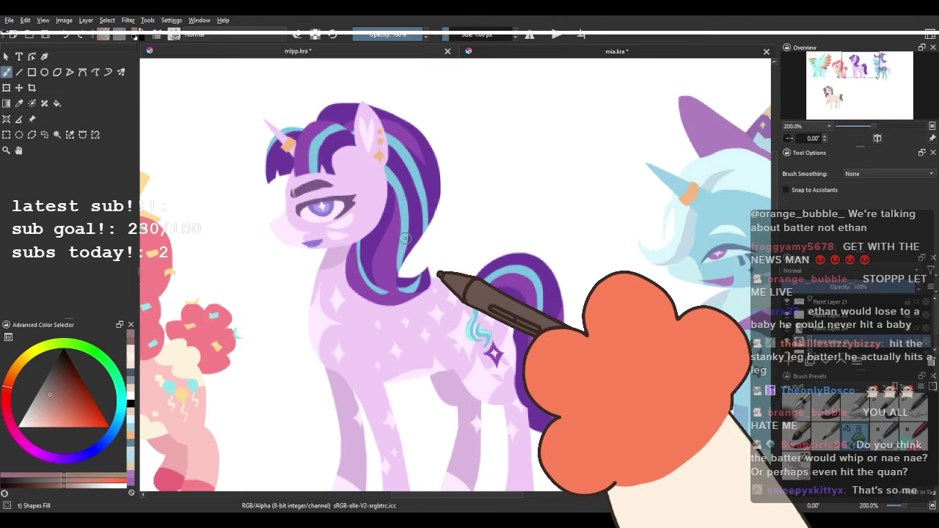
key("minus")
key("minus")
key("minus")
key("minus")
key("minus")
key("minus")
key("minus")
key("plus")
key("plus")
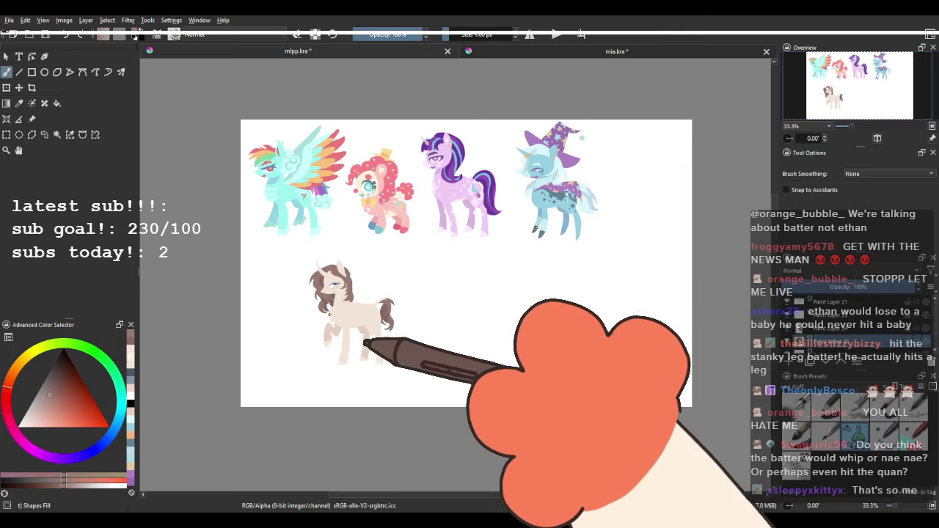
scroll(337, 294, "up", 4)
scroll(314, 276, "up", 2)
scroll(314, 273, "down", 5)
scroll(315, 280, "up", 3)
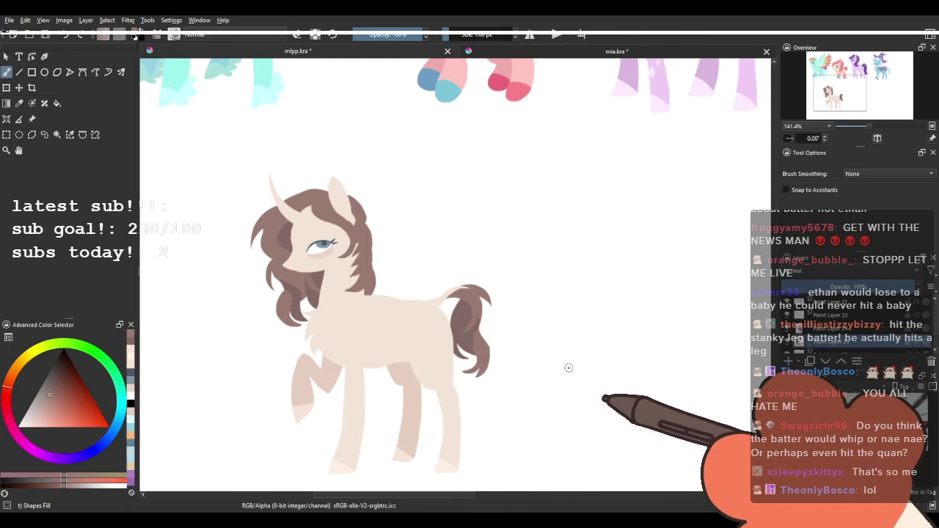
Reshape the tail with a longer, pointed wavy tip in brown and darker shaded strands.
scroll(573, 363, "up", 1)
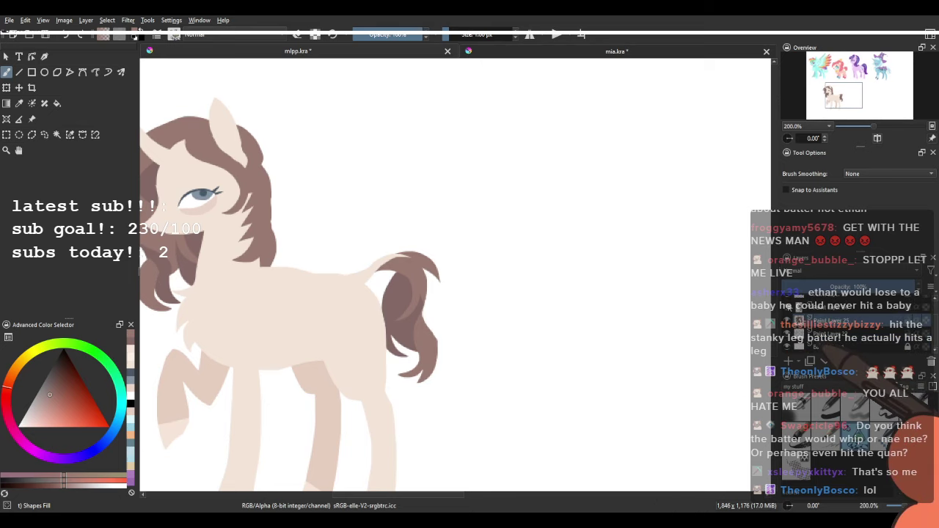
left_click(821, 307)
left_click_drag(468, 337, 365, 249)
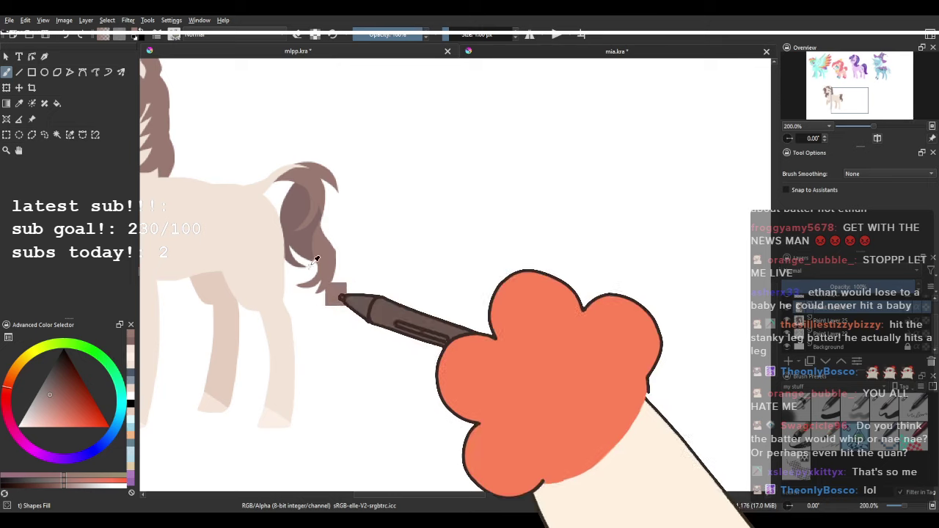
mouse_move(309, 246)
left_mouse_down()
mouse_move(300, 276)
mouse_move(336, 330)
mouse_move(373, 323)
left_mouse_up()
mouse_move(402, 288)
left_mouse_down()
mouse_move(409, 353)
mouse_move(394, 298)
left_mouse_up()
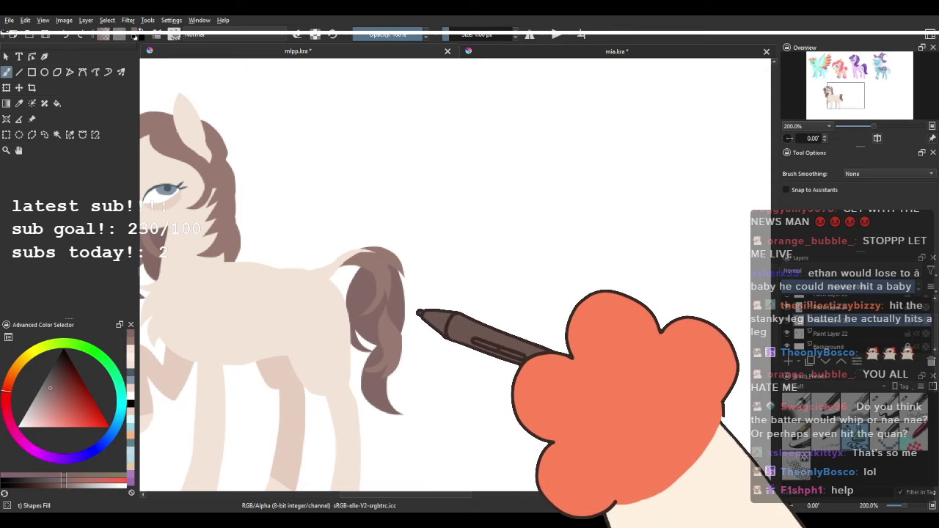
Paint pointed, curling strands along the tail's outer edge and beside its tip in brown.
key("ctrl+z")
mouse_move(403, 281)
left_mouse_down()
mouse_move(391, 285)
mouse_move(396, 257)
mouse_move(413, 262)
left_mouse_up()
key("ctrl+z")
left_click(383, 259, "ctrl")
key("ctrl+z")
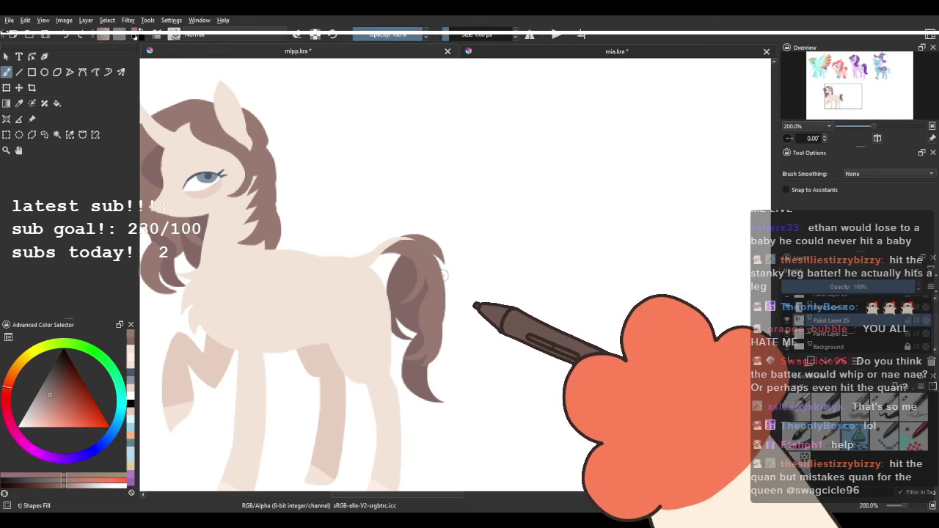
left_click_drag(451, 328, 440, 297)
mouse_move(369, 229)
left_mouse_down()
mouse_move(438, 230)
mouse_move(468, 244)
left_mouse_up()
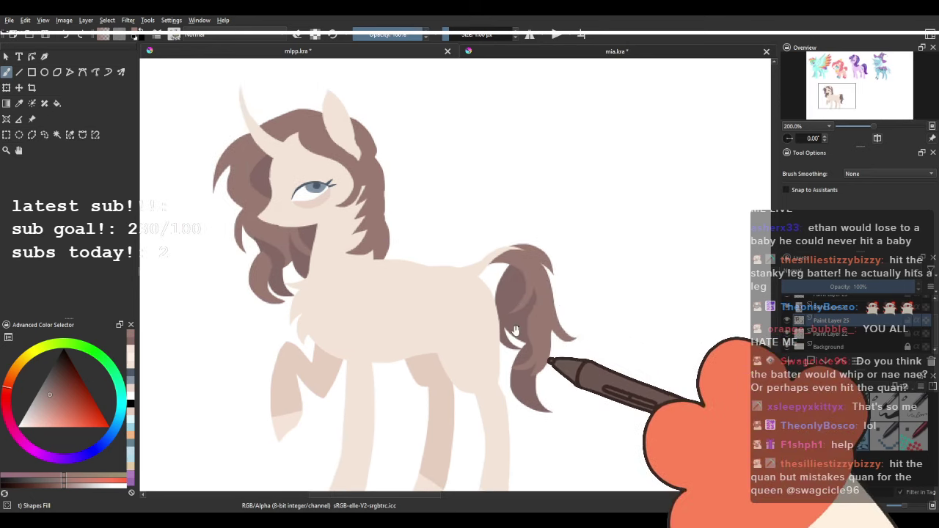
left_click_drag(515, 331, 450, 270)
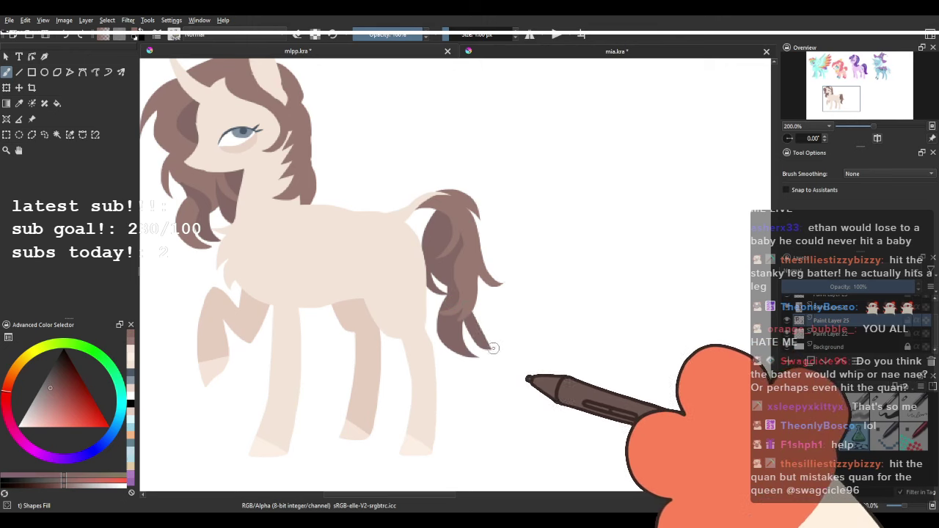
left_click_drag(406, 215, 429, 298)
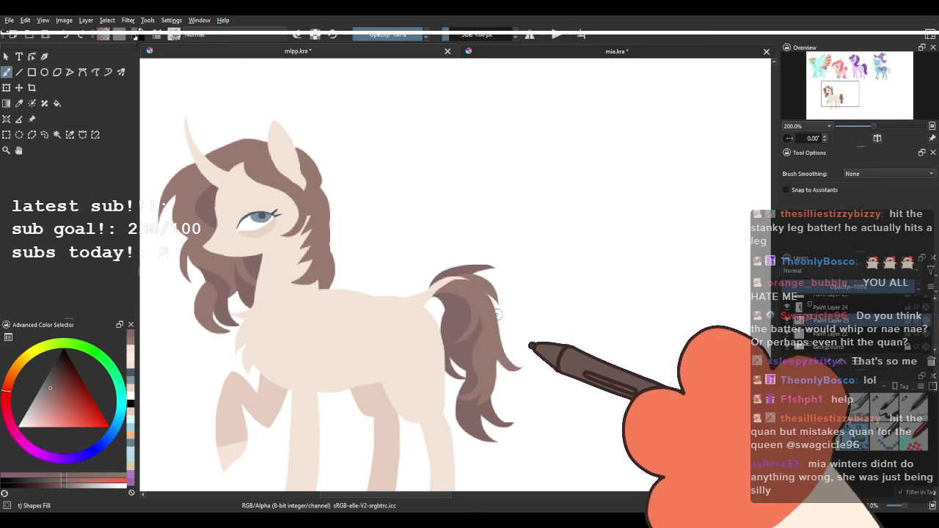
Add a darker pointed strand sweeping over the tail's base and a tapered brown lock along its outer edge.
key("ctrl+z")
left_click_drag(417, 288, 387, 256)
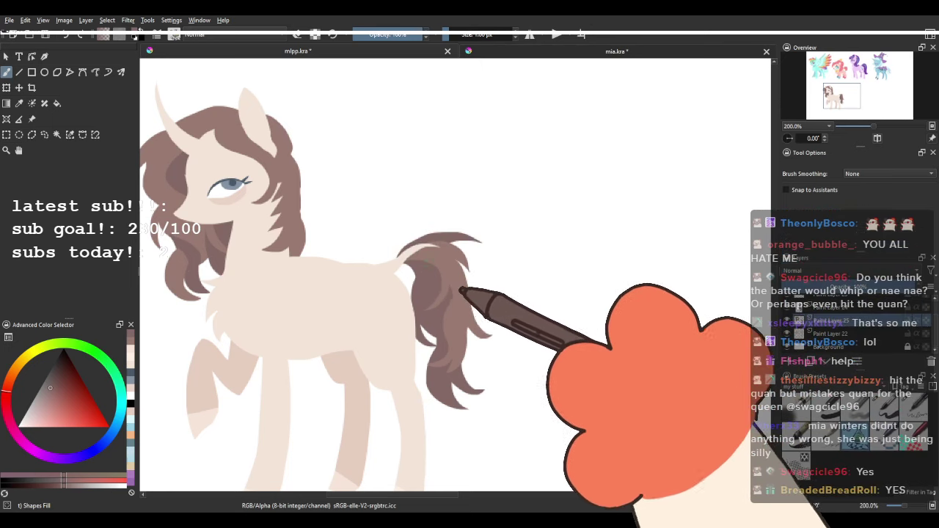
left_click_drag(391, 241, 408, 222)
scroll(467, 206, "down", 3)
scroll(484, 212, "up", 2)
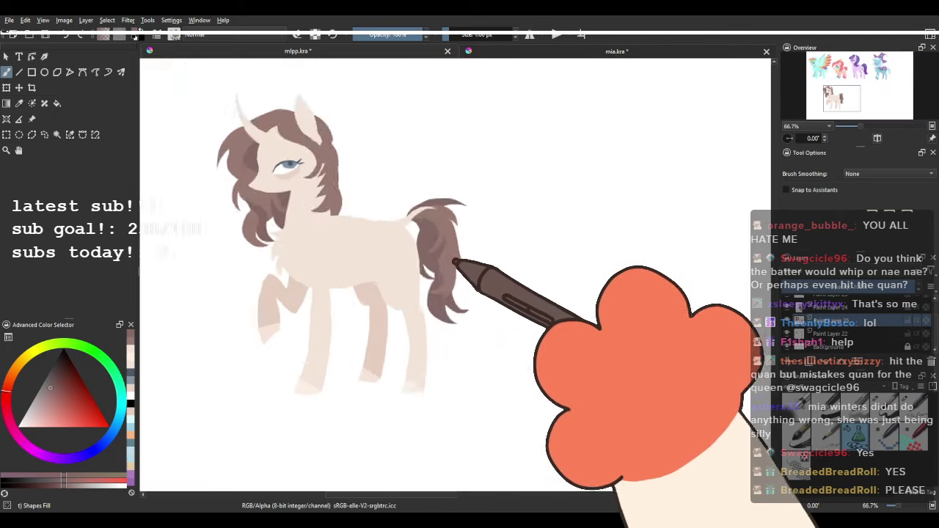
scroll(451, 212, "up", 3)
left_click(440, 232, "ctrl")
left_click_drag(442, 231, 493, 303)
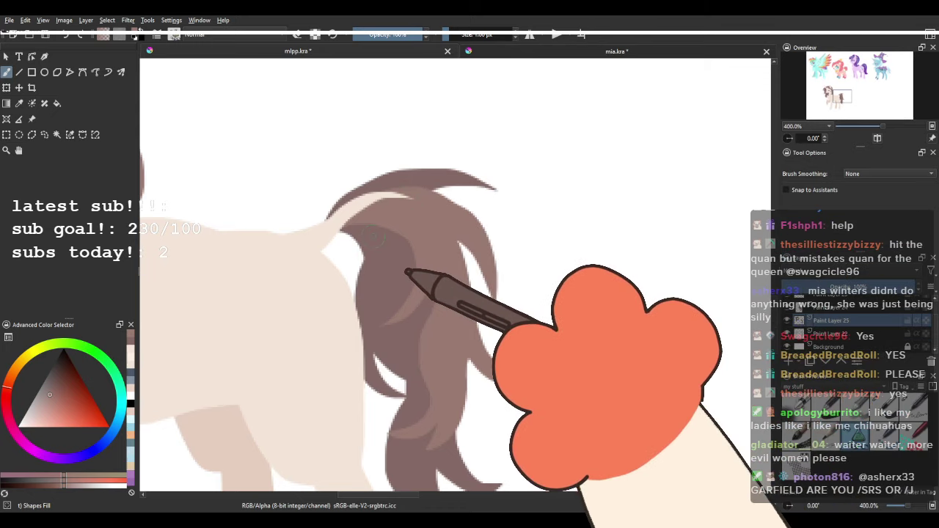
On Paint Layer 21, paint a white almond-shaped eye on the pony's flank.
scroll(449, 218, "down", 4)
left_click_drag(349, 179, 334, 266)
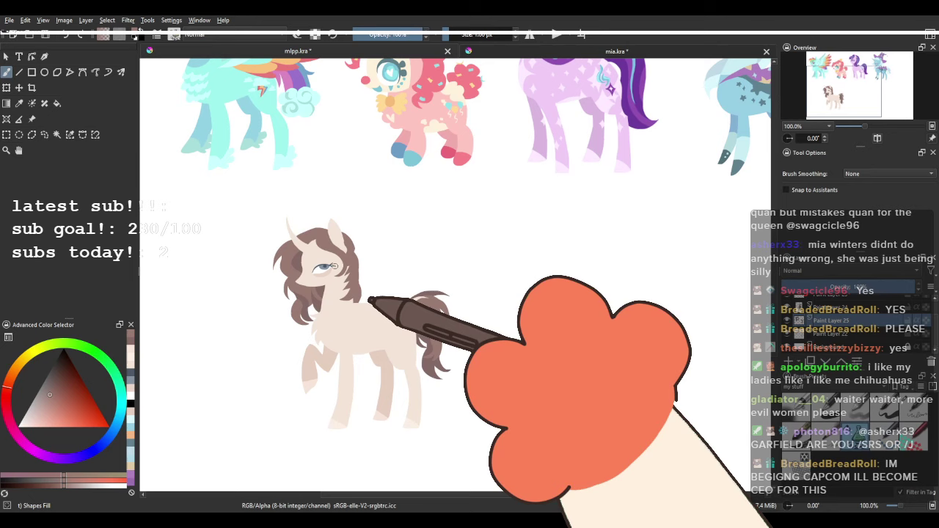
scroll(364, 294, "up", 2)
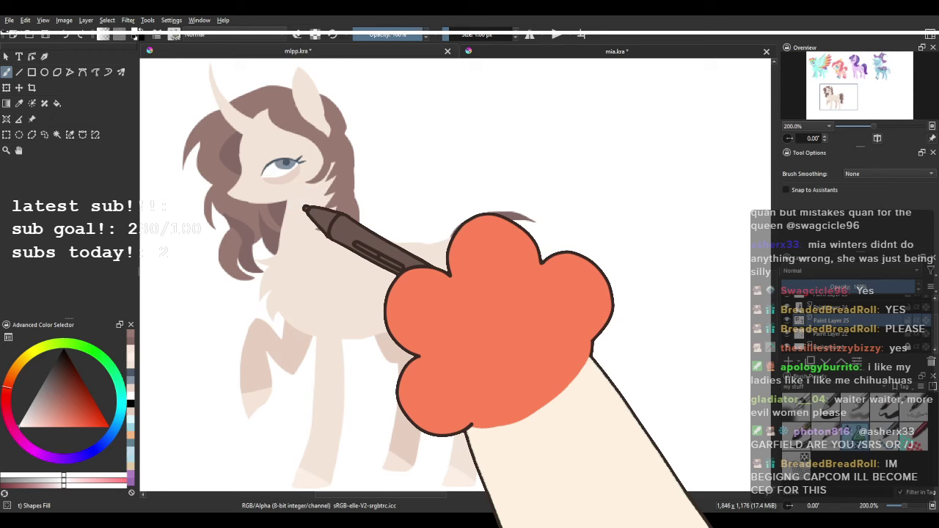
scroll(444, 280, "up", 2)
scroll(444, 280, "down", 4)
scroll(444, 280, "up", 4)
scroll(444, 280, "up", 1)
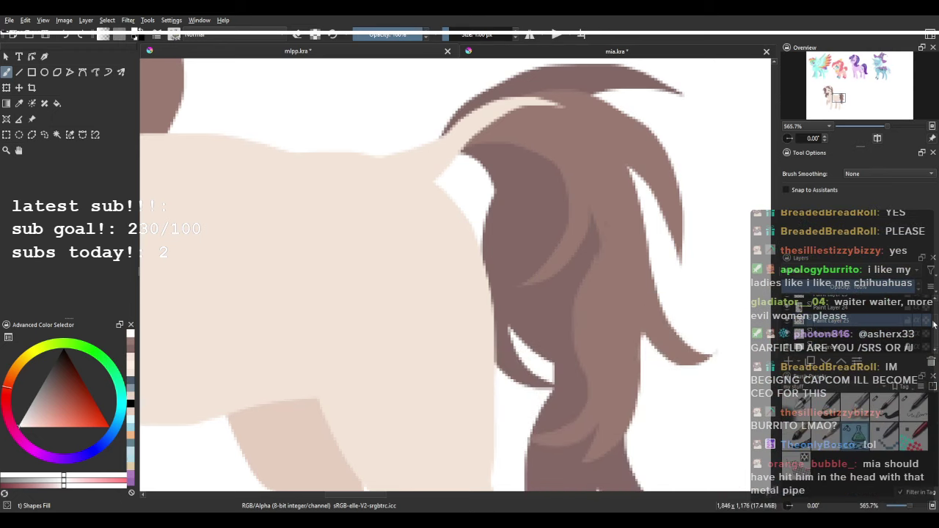
left_click_drag(935, 323, 936, 314)
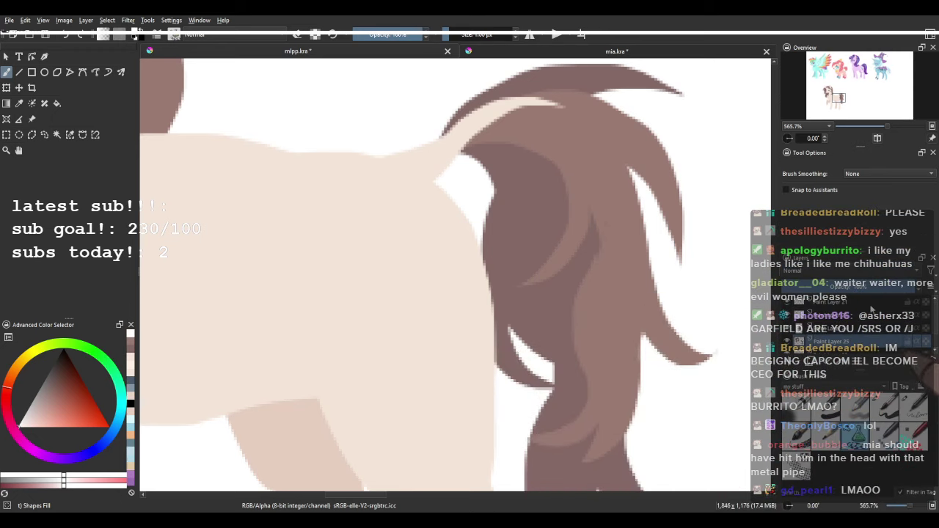
mouse_move(337, 267)
left_mouse_down()
mouse_move(418, 254)
mouse_move(420, 244)
mouse_move(354, 242)
left_mouse_up()
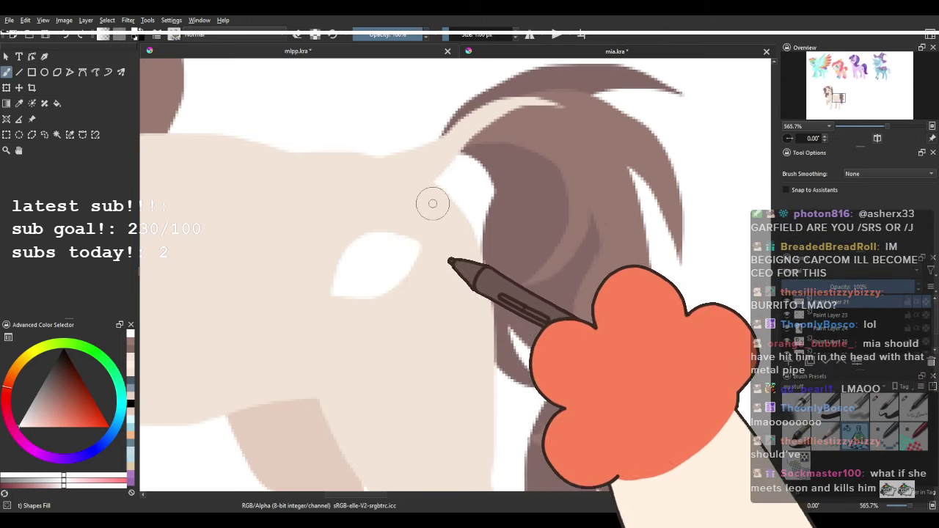
Check the flank mark in mlpp.kra, then paint a grey-blue iris and dark pupil in the flank eye using the pony's own eye colours.
key("1")
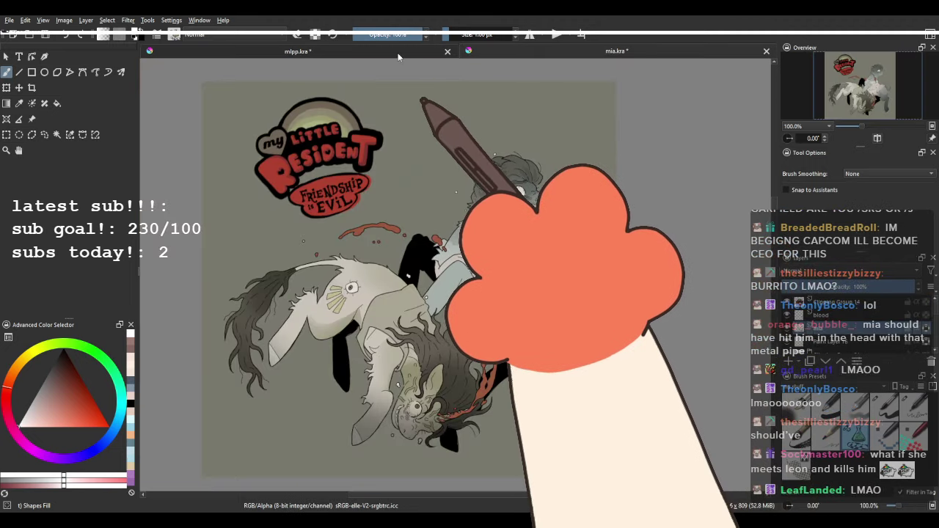
left_click(399, 55)
left_click_drag(374, 105, 323, 188)
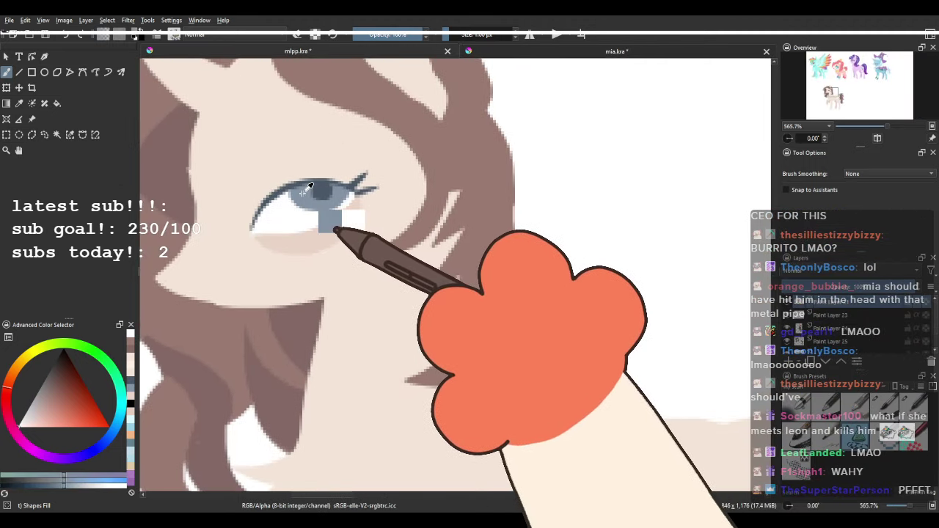
left_click(303, 197, "ctrl")
left_click_drag(460, 349, 283, 193)
left_click_drag(429, 321, 211, 184)
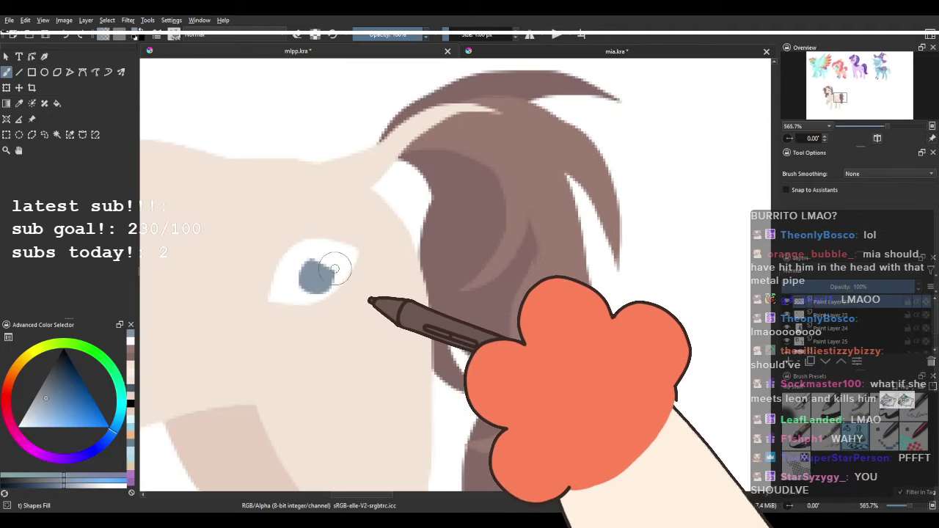
left_click_drag(222, 252, 440, 396)
left_click_drag(231, 168, 340, 262)
left_click(318, 218, "ctrl")
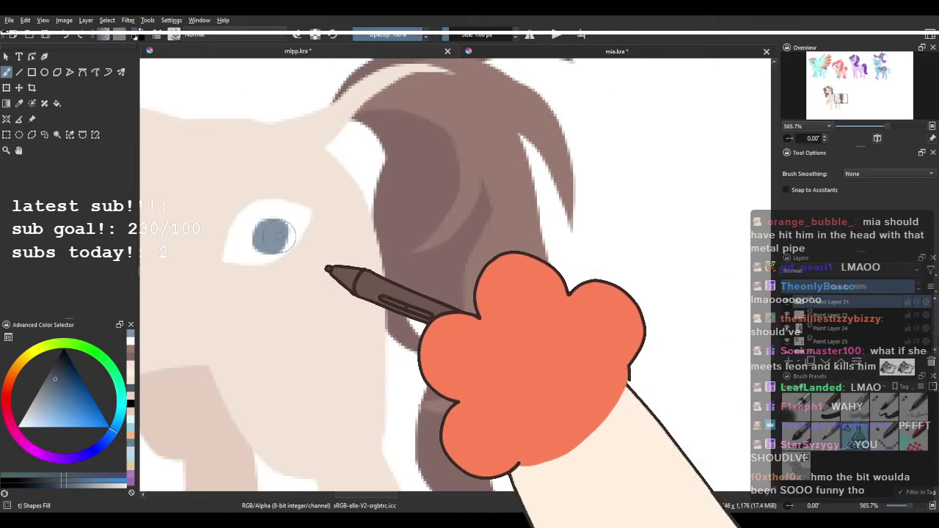
left_click_drag(216, 136, 318, 256)
Paint six short dark blue-grey lashes around the flank eye, checking their arrangement against the mark in mlpp.kra.
left_click_drag(338, 363, 300, 300)
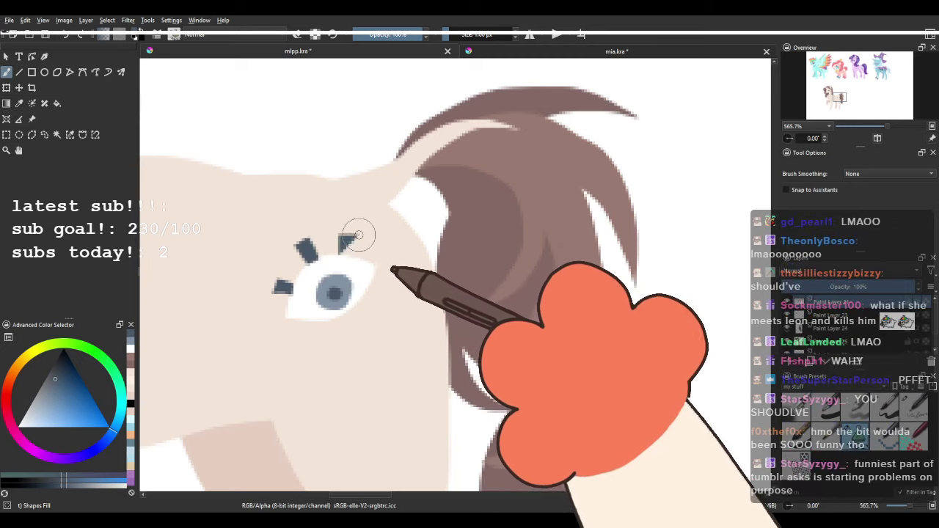
left_click_drag(359, 235, 349, 254)
left_click(557, 52)
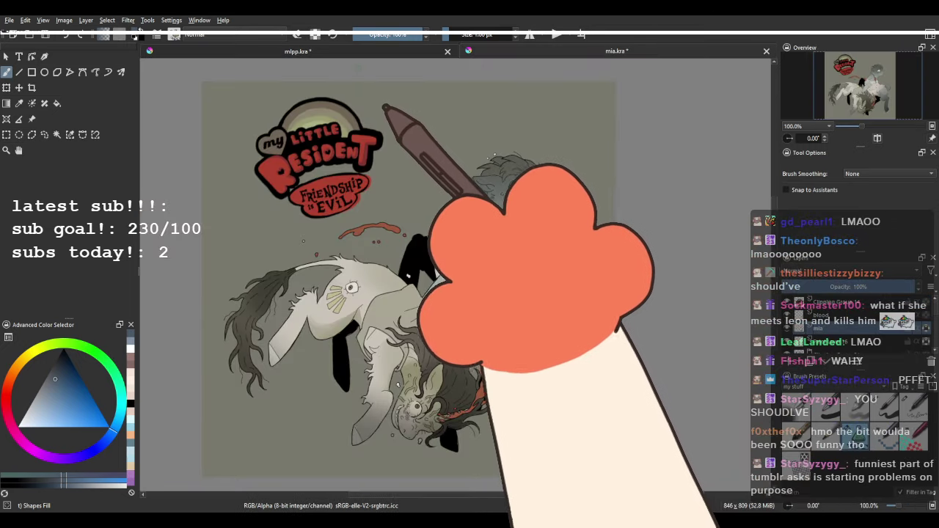
key("ctrl+Tab")
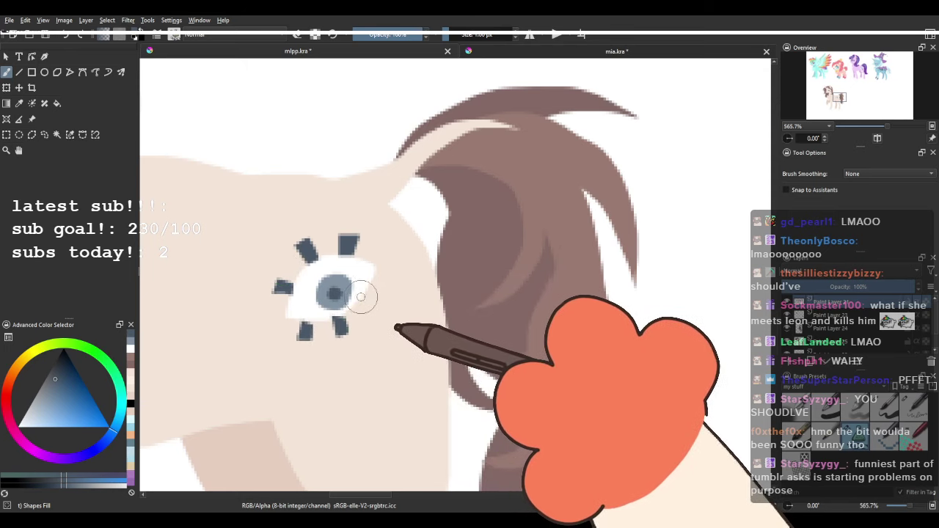
left_click_drag(382, 295, 366, 291)
scroll(365, 233, "down", 3)
left_click_drag(366, 238, 385, 226)
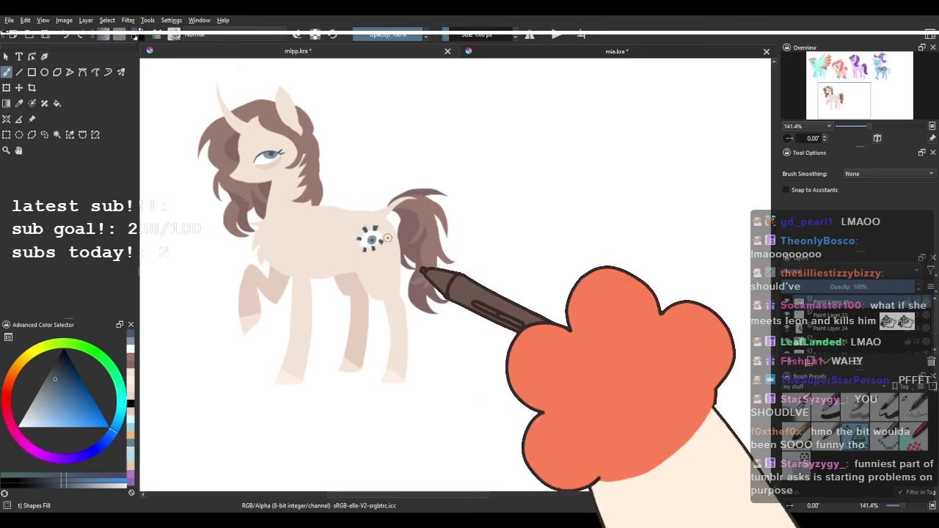
Outline the upper and lower lids of the flank eye in dark blue-grey, joining the lashes.
scroll(394, 239, "up", 3)
scroll(361, 216, "up", 2)
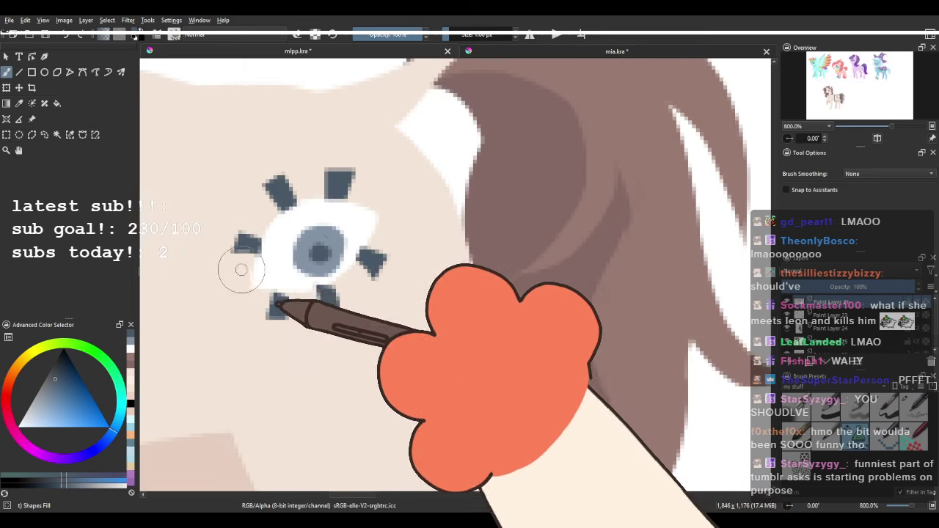
mouse_move(268, 239)
left_mouse_down()
mouse_move(319, 206)
mouse_move(379, 215)
mouse_move(348, 196)
mouse_move(279, 207)
mouse_move(262, 225)
mouse_move(257, 244)
mouse_move(267, 259)
mouse_move(249, 288)
mouse_move(302, 290)
left_mouse_up()
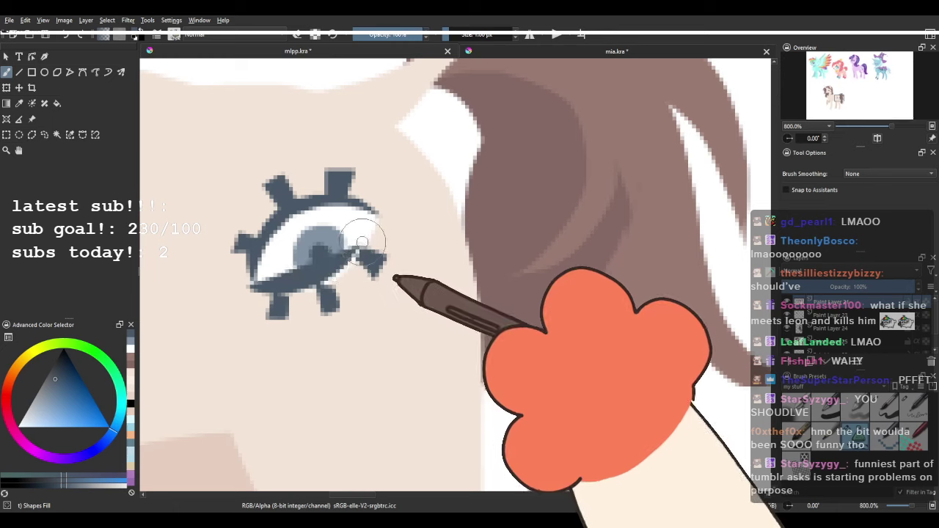
left_click_drag(360, 244, 373, 218)
key("ctrl+z")
mouse_move(256, 279)
left_mouse_down()
mouse_move(344, 266)
mouse_move(378, 211)
mouse_move(364, 261)
mouse_move(345, 281)
mouse_move(296, 298)
mouse_move(256, 291)
mouse_move(262, 276)
mouse_move(250, 282)
mouse_move(290, 294)
mouse_move(325, 291)
mouse_move(352, 272)
mouse_move(381, 211)
mouse_move(344, 263)
mouse_move(255, 283)
left_mouse_up()
key("ctrl+z")
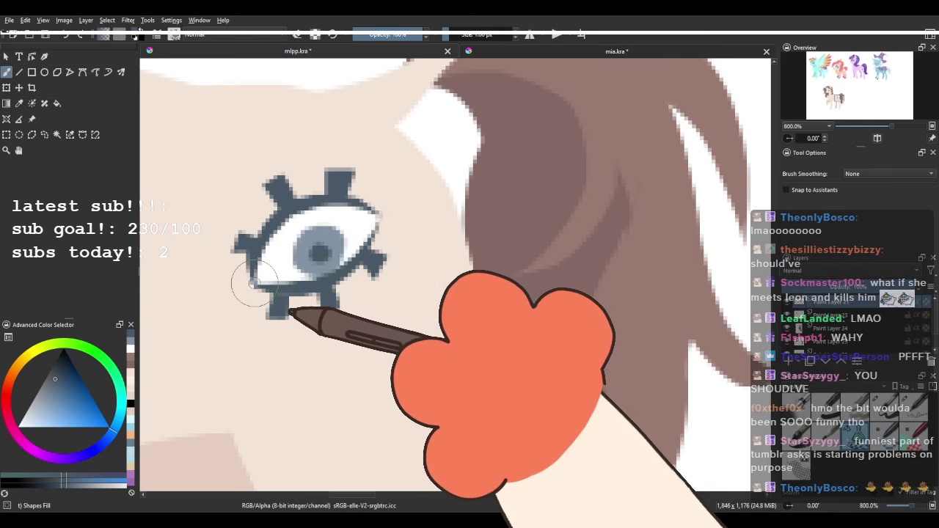
scroll(353, 239, "down", 5)
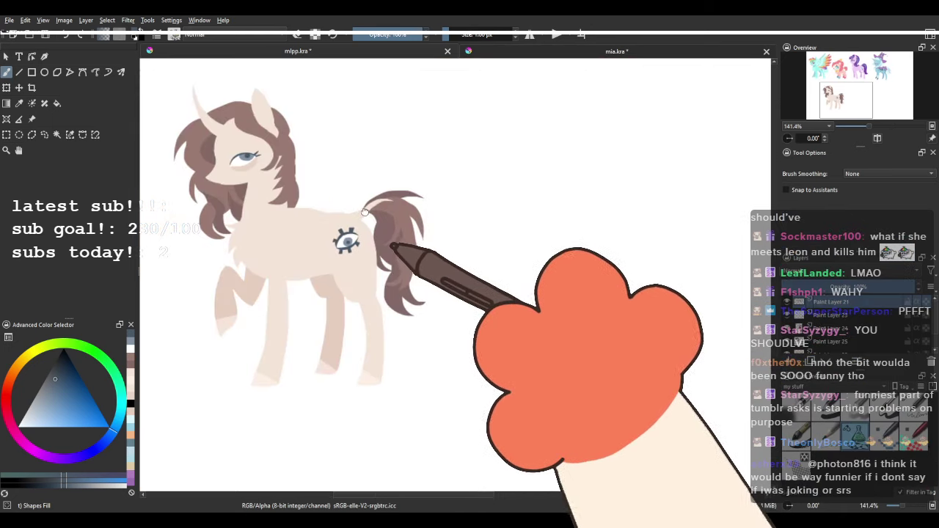
scroll(365, 212, "up", 6)
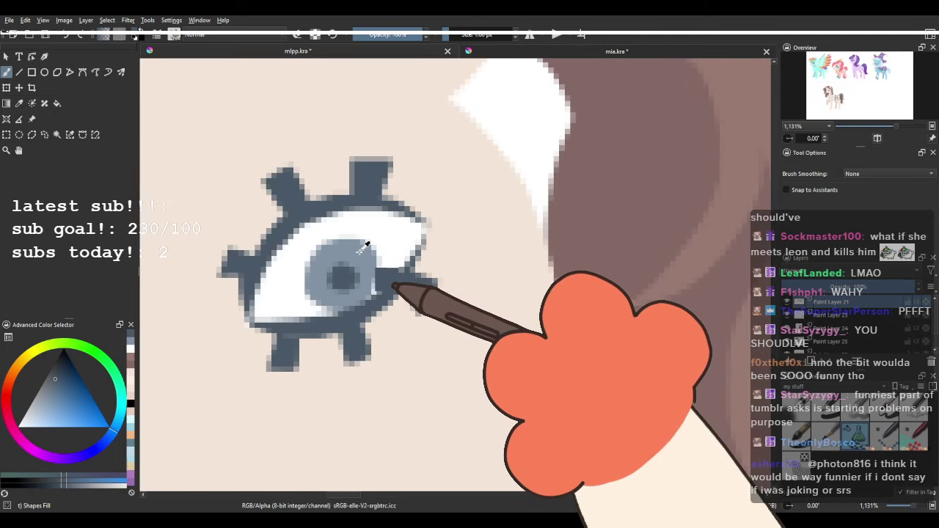
Undo the flank eye's dark outline and lashes, and try a lash in the iris's lighter grey-blue.
key("ctrl+z")
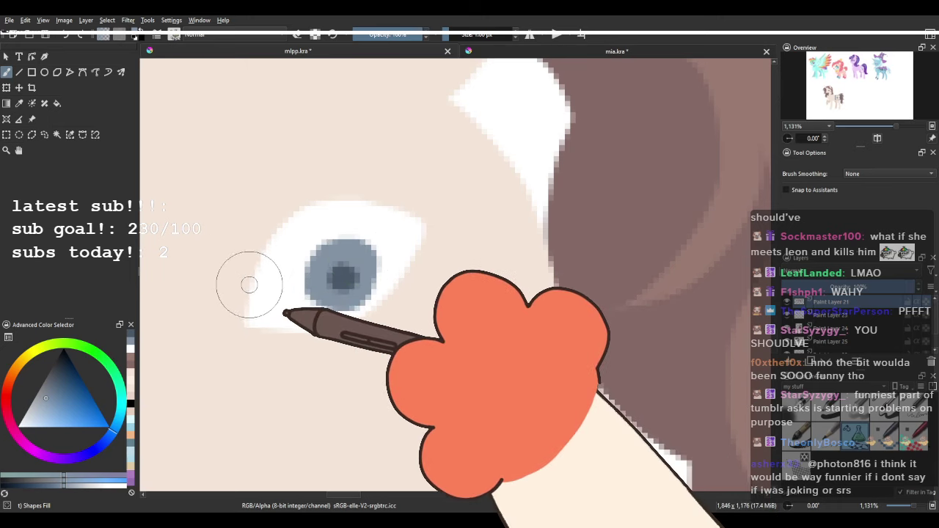
mouse_move(247, 279)
left_mouse_down()
mouse_move(259, 253)
mouse_move(245, 227)
mouse_move(222, 252)
mouse_move(243, 272)
mouse_move(261, 248)
mouse_move(223, 241)
mouse_move(240, 275)
mouse_move(246, 241)
left_mouse_up()
key("ctrl+z")
key("ctrl+z")
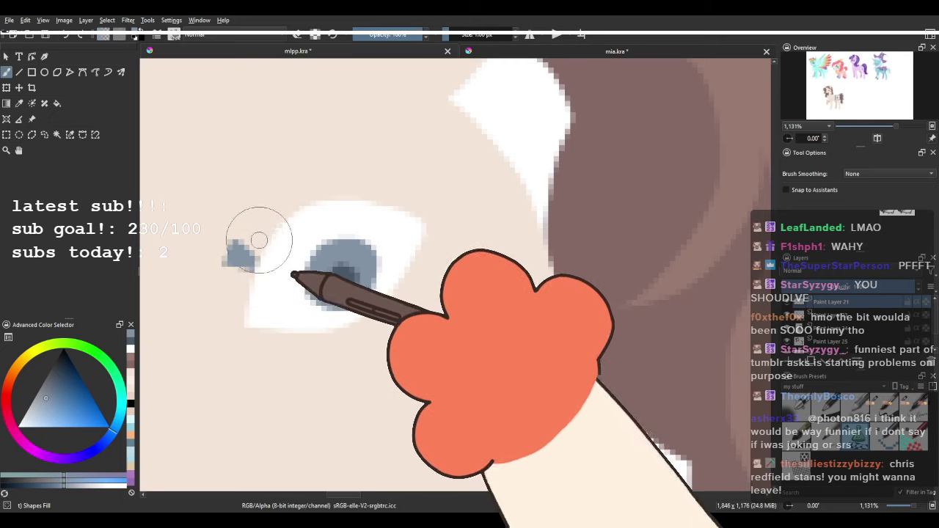
key("ctrl+z")
Outline the flank eye's upper and lower lids in the iris's grey-blue, thinning the lower line.
mouse_move(248, 318)
left_mouse_down()
mouse_move(271, 244)
mouse_move(293, 218)
mouse_move(339, 200)
mouse_move(422, 220)
mouse_move(371, 188)
mouse_move(308, 187)
mouse_move(263, 220)
mouse_move(246, 318)
left_mouse_up()
left_click_drag(218, 199, 194, 195)
mouse_move(240, 314)
left_mouse_down()
mouse_move(247, 325)
mouse_move(325, 310)
mouse_move(382, 262)
mouse_move(403, 223)
left_mouse_up()
key("ctrl+z")
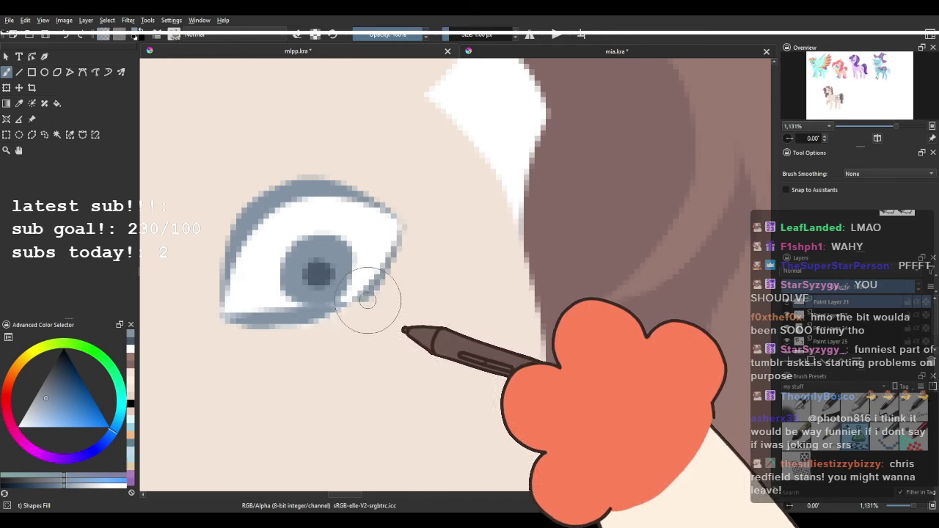
left_click_drag(290, 335, 237, 325)
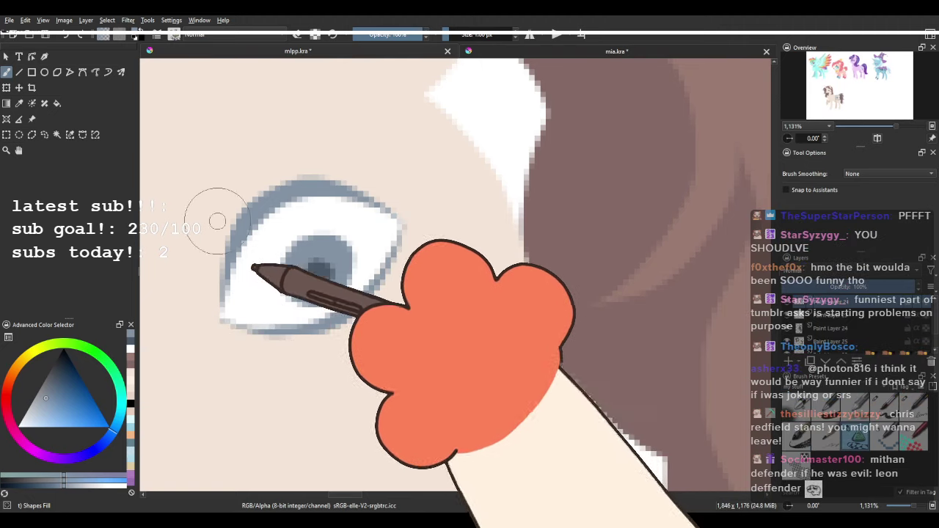
mouse_move(238, 192)
left_mouse_down()
mouse_move(279, 260)
mouse_move(327, 158)
left_mouse_up()
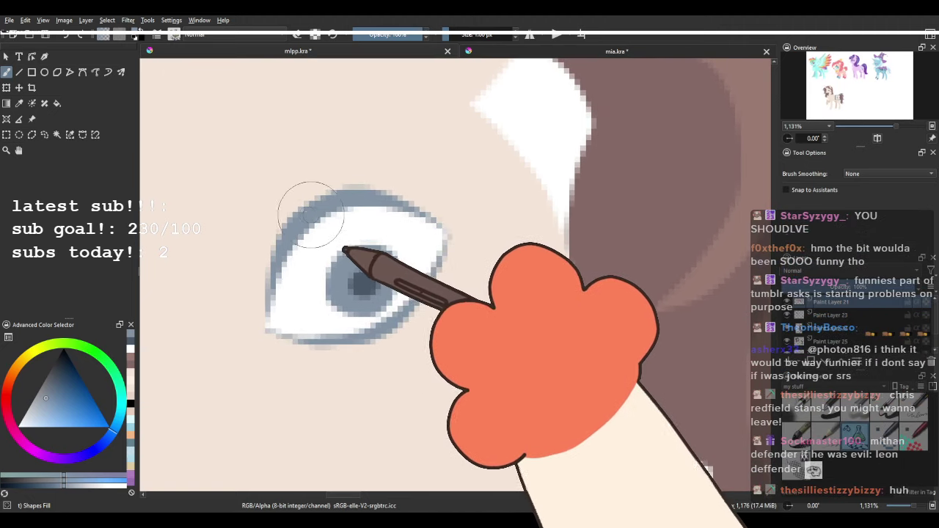
Paint six short grey-blue lashes around the flank eye, three above, two below and one at the outer corner.
mouse_move(312, 212)
left_mouse_down()
mouse_move(297, 170)
mouse_move(342, 197)
left_mouse_up()
mouse_move(287, 222)
left_mouse_down()
mouse_move(245, 231)
mouse_move(289, 248)
mouse_move(365, 181)
mouse_move(282, 231)
mouse_move(294, 230)
mouse_move(254, 211)
mouse_move(282, 247)
left_mouse_up()
key("ctrl+z")
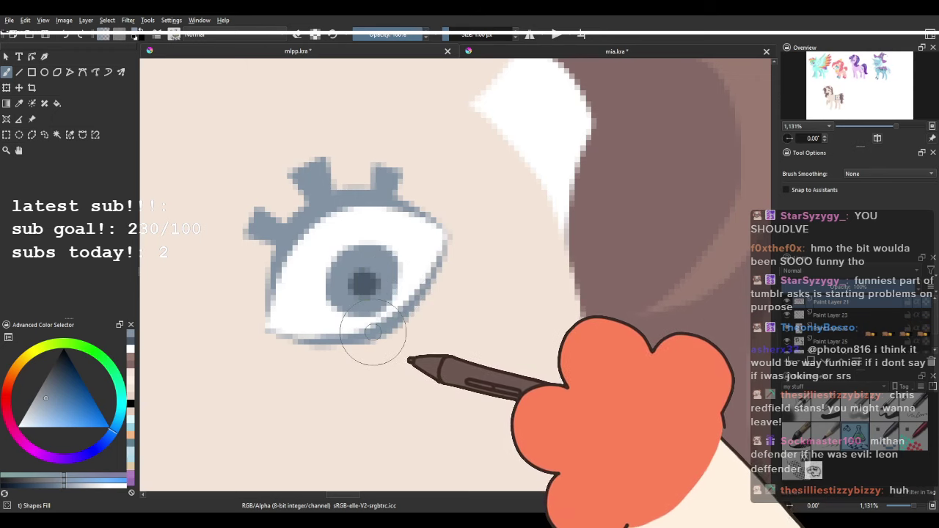
left_click_drag(380, 331, 400, 363)
mouse_move(309, 371)
left_mouse_down()
mouse_move(337, 372)
mouse_move(344, 341)
left_mouse_up()
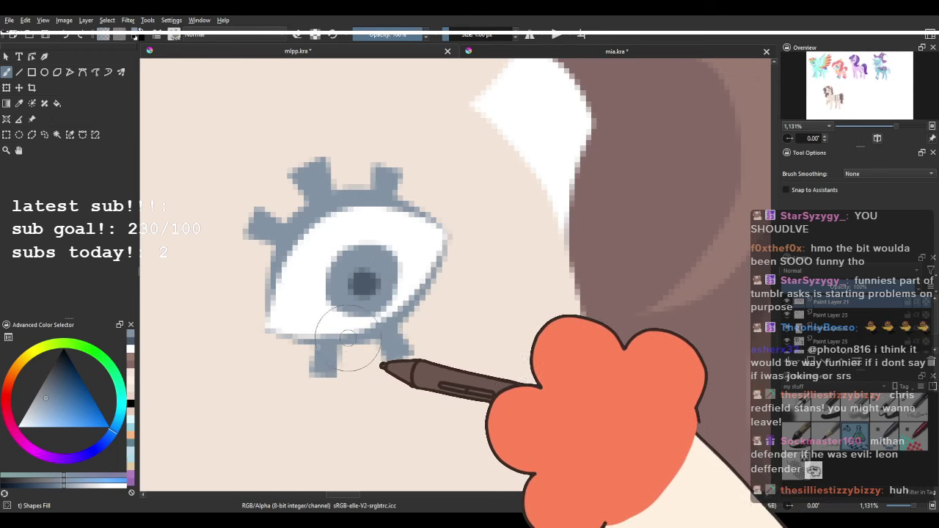
mouse_move(430, 288)
left_mouse_down()
mouse_move(449, 309)
mouse_move(435, 278)
left_mouse_up()
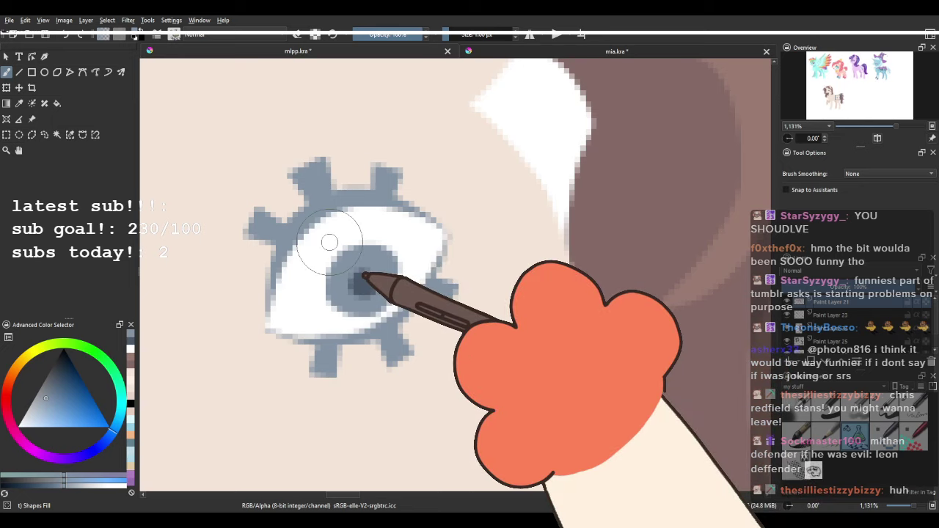
Mix a muted golden yellow starting from the coat's cream colour.
scroll(393, 162, "down", 4)
left_click_drag(395, 157, 373, 246)
scroll(403, 257, "down", 3)
scroll(397, 269, "up", 5)
left_click(407, 364, "ctrl")
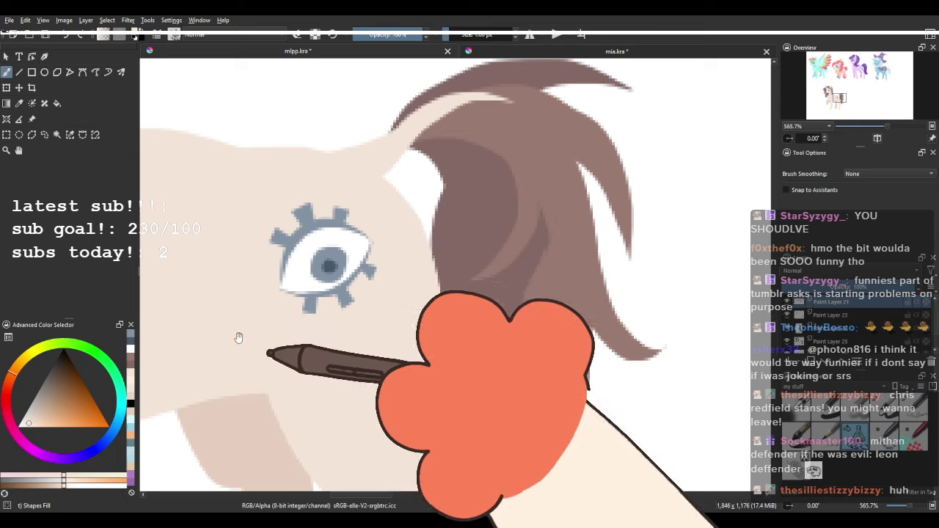
left_click_drag(245, 381, 224, 357)
mouse_move(33, 410)
left_mouse_down()
mouse_move(42, 385)
mouse_move(47, 423)
left_mouse_up()
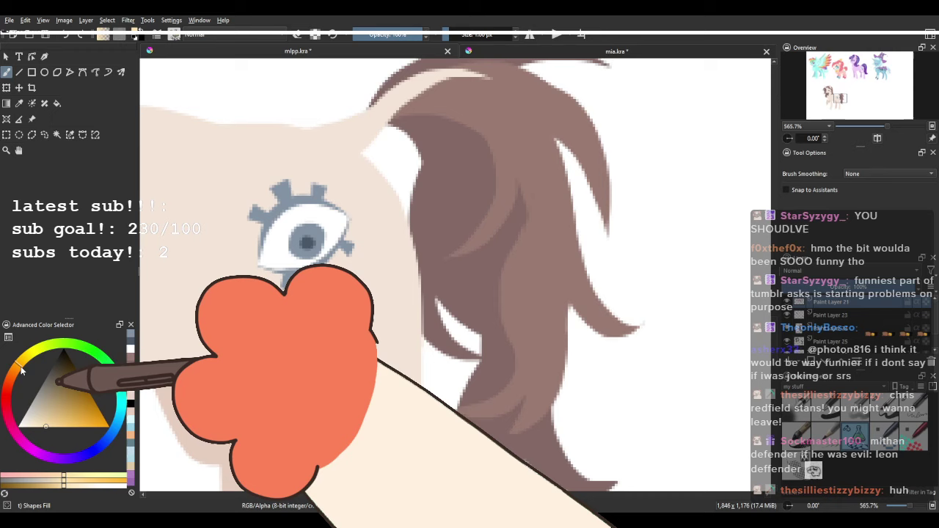
key("ctrl+z")
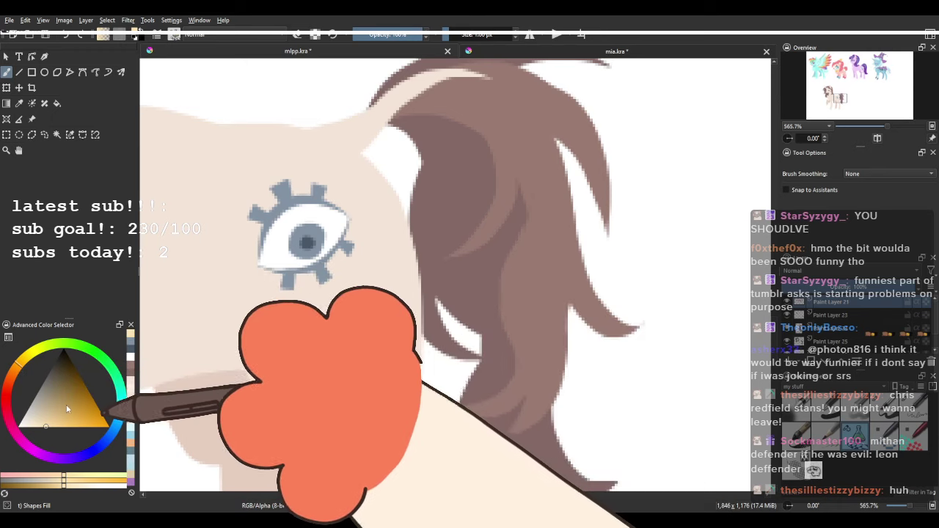
Try a wide golden ray below the flank eye, and undo it.
mouse_move(277, 383)
left_mouse_down()
mouse_move(315, 345)
mouse_move(305, 308)
left_mouse_up()
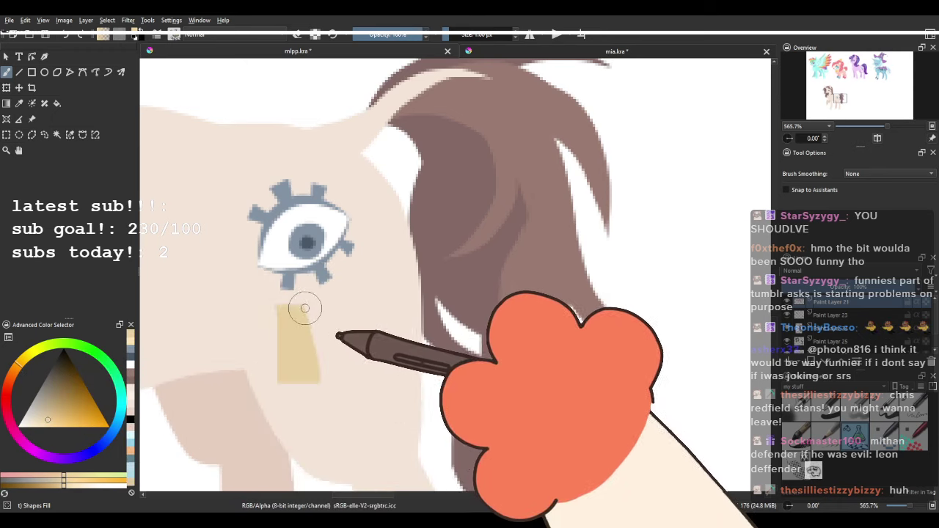
key("ctrl+z")
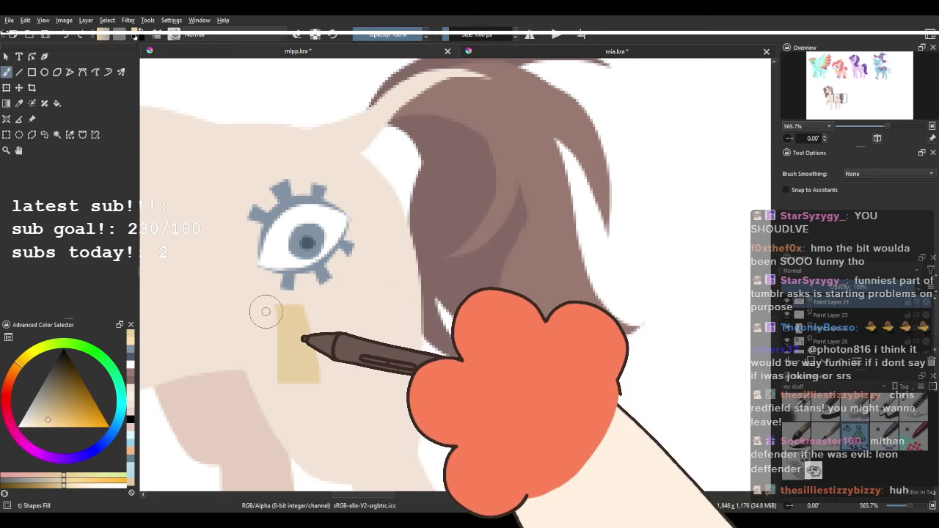
key("ctrl+z")
Paint four golden rays fanning out below and behind the flank eye, undoing misplaced strokes.
left_click_drag(265, 356, 287, 304)
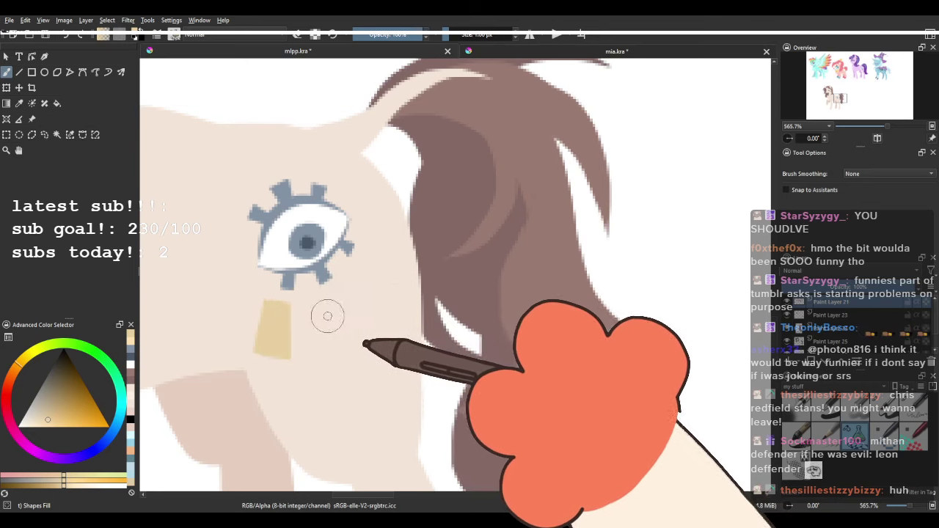
mouse_move(321, 373)
left_mouse_down()
mouse_move(361, 370)
mouse_move(341, 300)
mouse_move(324, 381)
mouse_move(344, 346)
mouse_move(387, 340)
mouse_move(403, 314)
mouse_move(370, 283)
mouse_move(405, 328)
mouse_move(362, 265)
mouse_move(385, 226)
left_mouse_up()
key("ctrl+z")
key("ctrl+z")
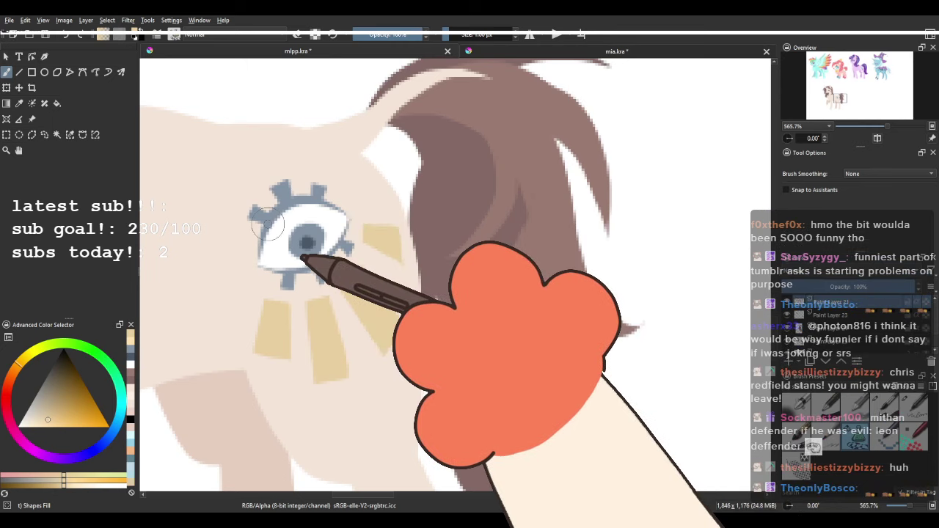
Paint a thin, slightly arched eyebrow above the face's eye in the mane's brown.
key("1")
scroll(308, 220, "up", 4)
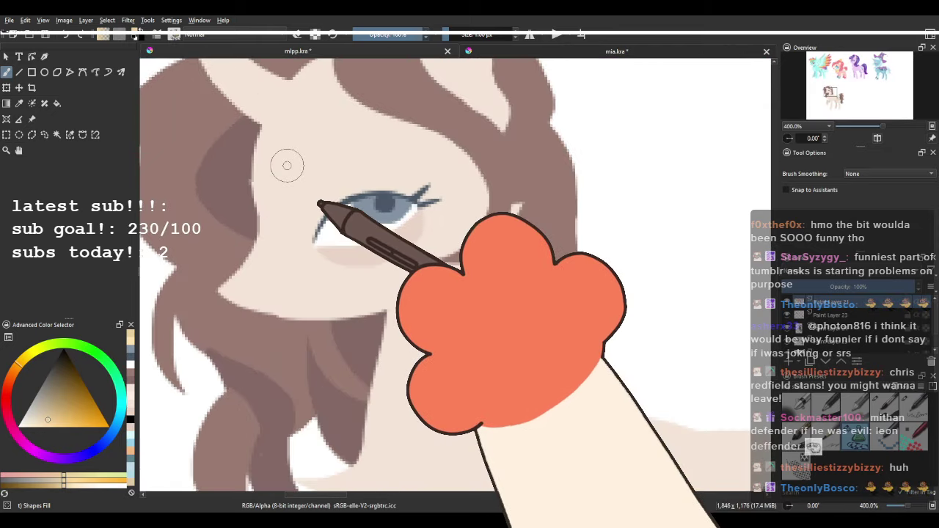
left_click(407, 101, "ctrl")
mouse_move(317, 192)
left_mouse_down()
mouse_move(390, 172)
mouse_move(337, 171)
mouse_move(315, 182)
mouse_move(396, 168)
left_mouse_up()
key("ctrl+z")
key("ctrl+z")
mouse_move(314, 171)
left_mouse_down()
mouse_move(358, 155)
mouse_move(312, 170)
left_mouse_up()
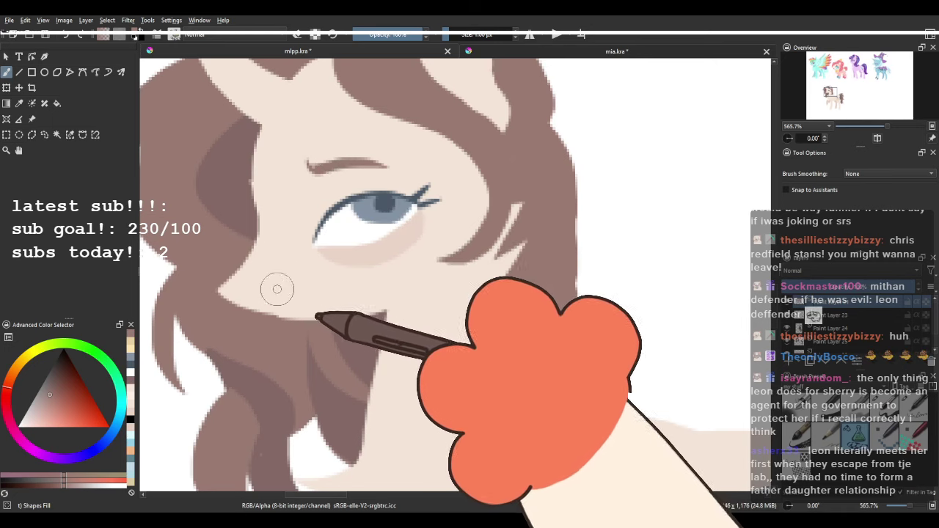
Paint a small flat mouth on the lower edge of the muzzle in the iris's grey-blue.
left_click(372, 207, "ctrl")
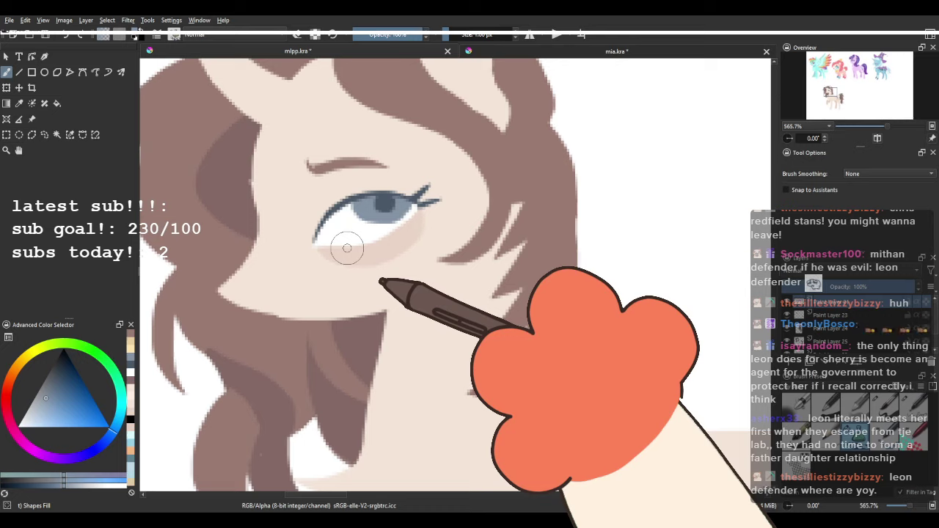
mouse_move(283, 318)
left_mouse_down()
mouse_move(330, 306)
mouse_move(299, 319)
mouse_move(308, 309)
mouse_move(284, 310)
left_mouse_up()
key("ctrl+z")
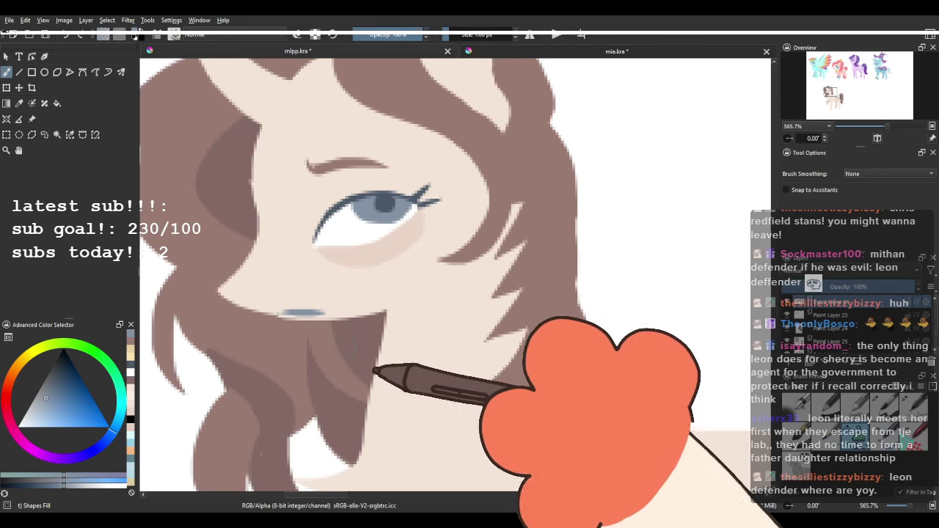
Review the whole pony beside the finished ones and compare it with the drawing in mia.kra.
scroll(383, 394, "down", 8)
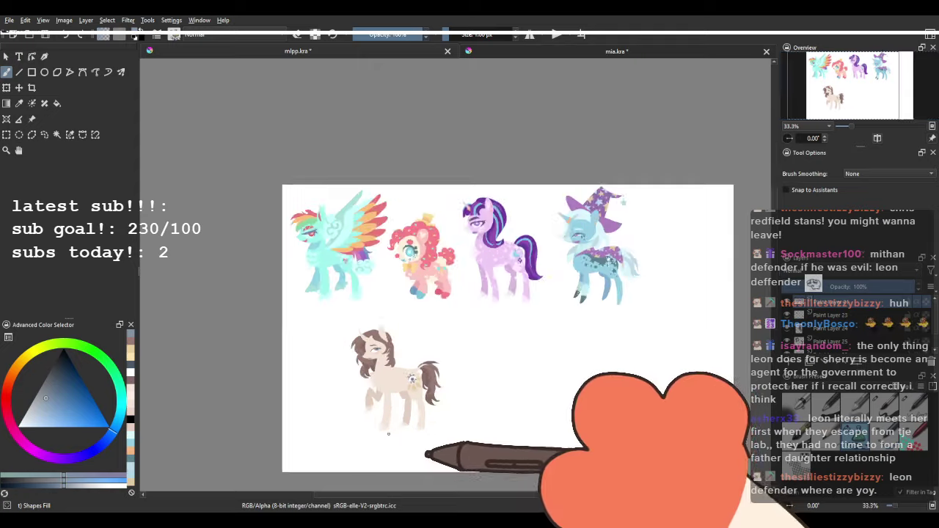
scroll(389, 434, "up", 6)
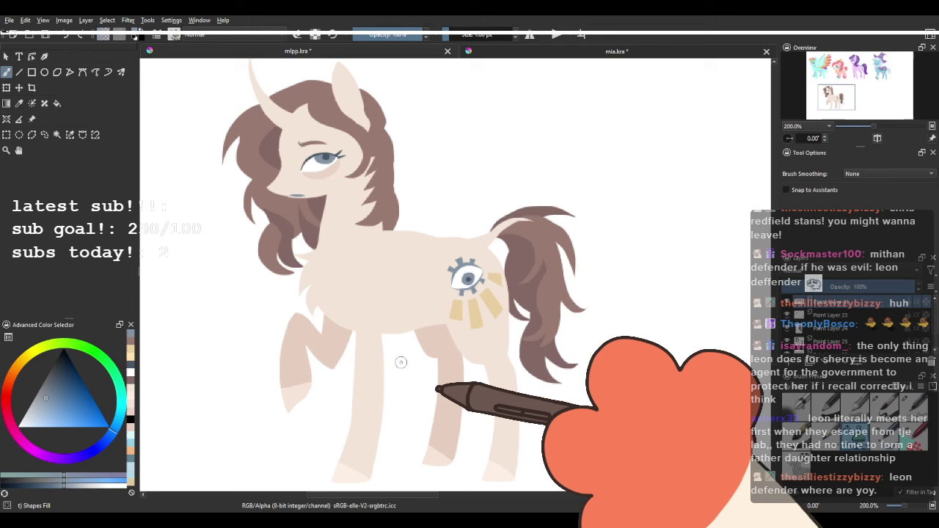
left_click(598, 51)
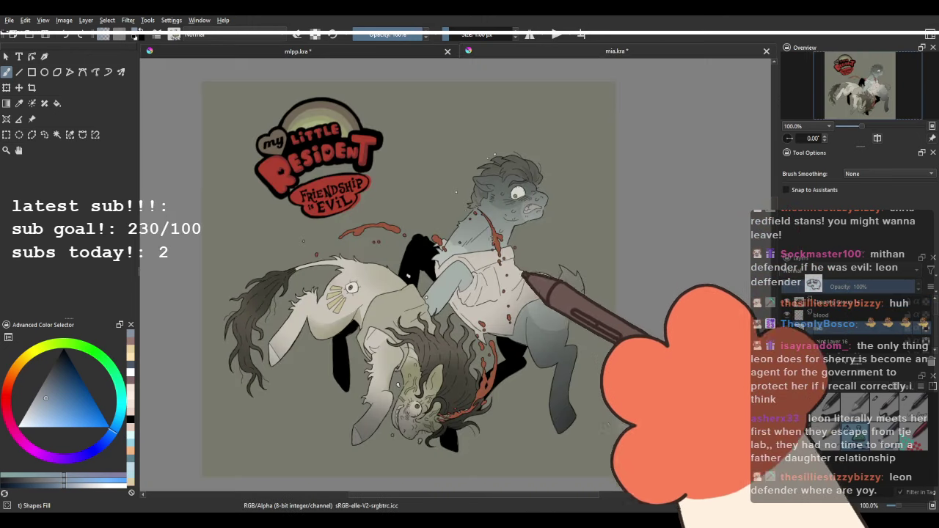
left_click(337, 56)
scroll(368, 305, "down", 3)
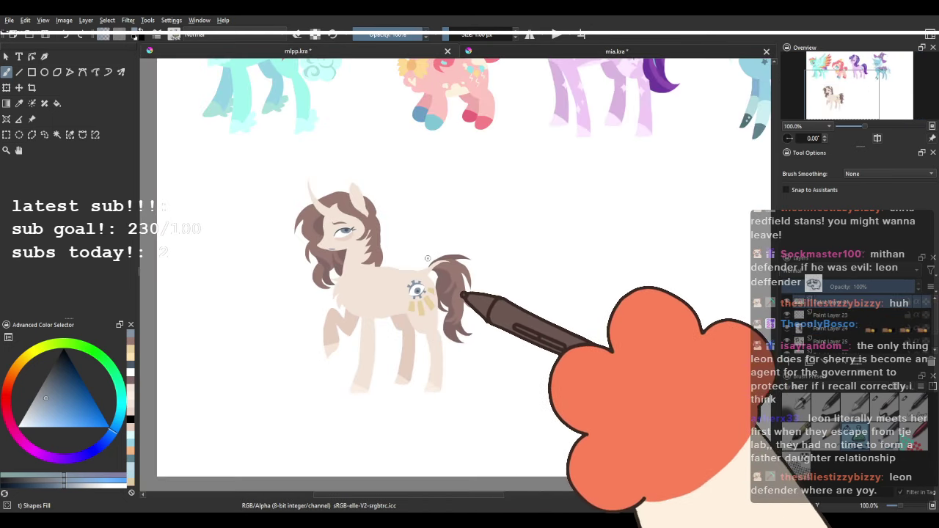
scroll(333, 236, "up", 3)
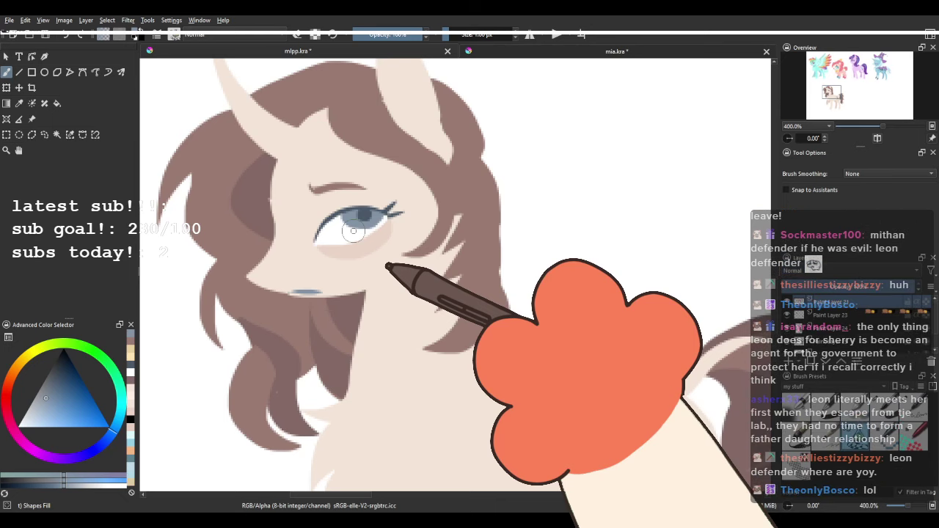
scroll(353, 230, "down", 2)
scroll(426, 291, "down", 2)
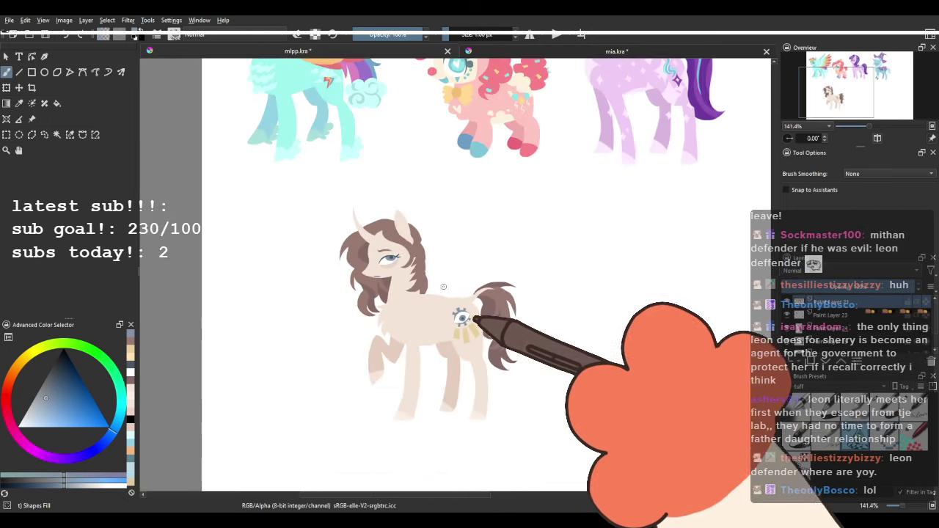
Try a band around the horn's base in the flank rays' golden yellow, and undo it.
scroll(426, 291, "up", 3)
left_click(511, 323, "ctrl")
left_click_drag(306, 212, 377, 330)
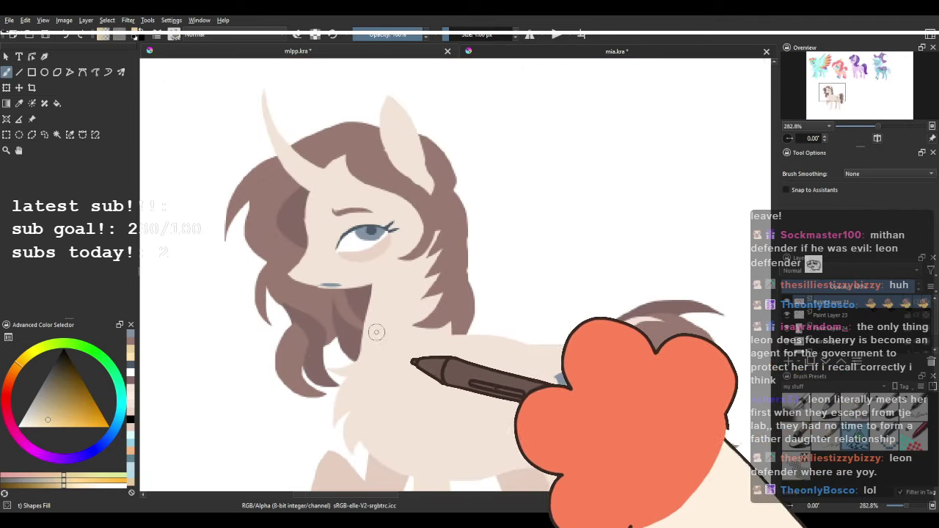
scroll(249, 129, "up", 1)
scroll(337, 206, "up", 1)
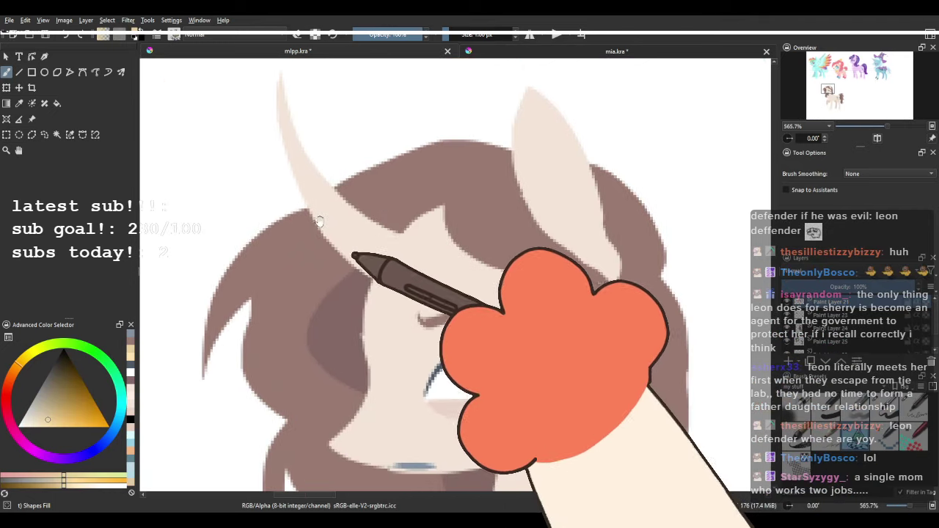
left_click_drag(326, 242, 358, 219)
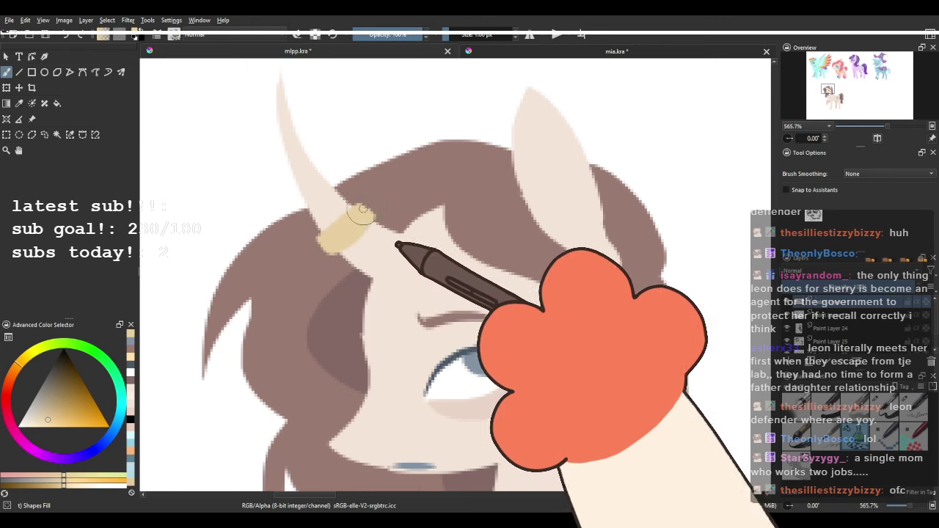
scroll(318, 179, "down", 5)
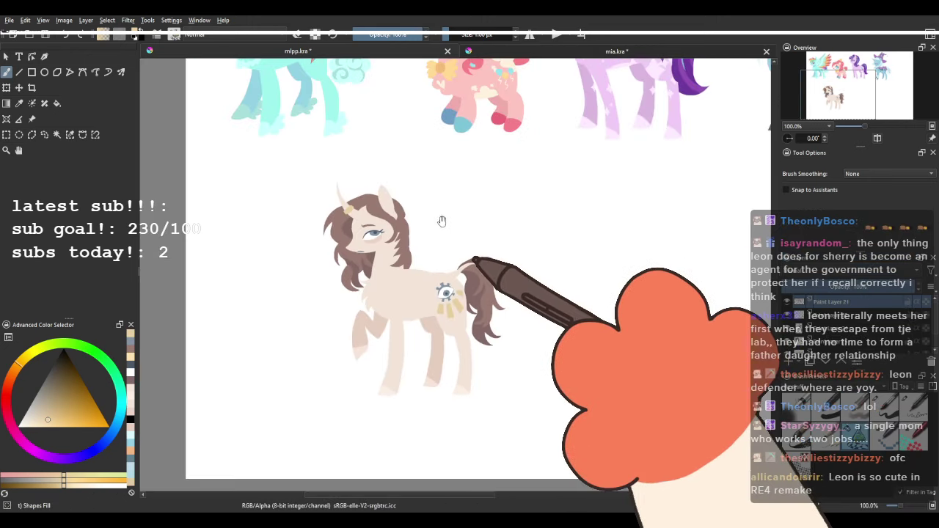
scroll(419, 228, "down", 1)
scroll(341, 206, "up", 4)
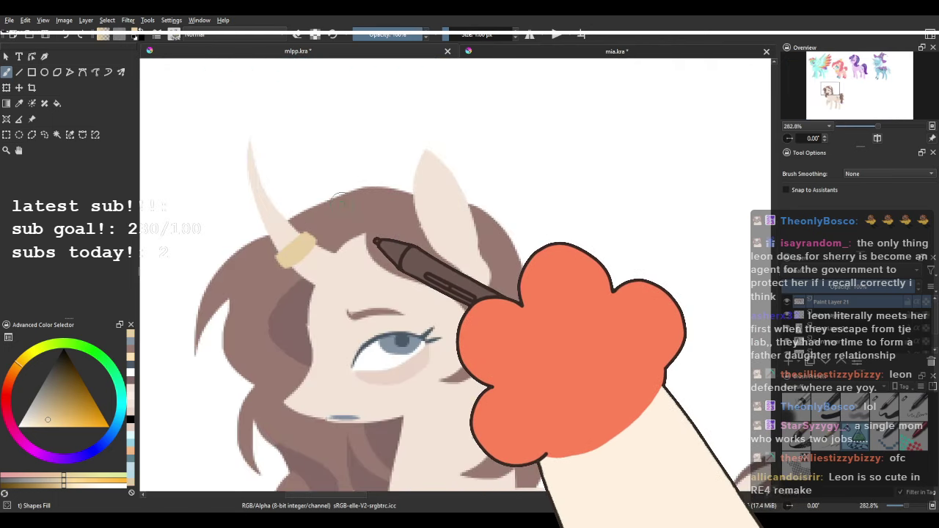
key("ctrl+z")
Paint a greyish-beige band around the base of the horn.
left_click(35, 415)
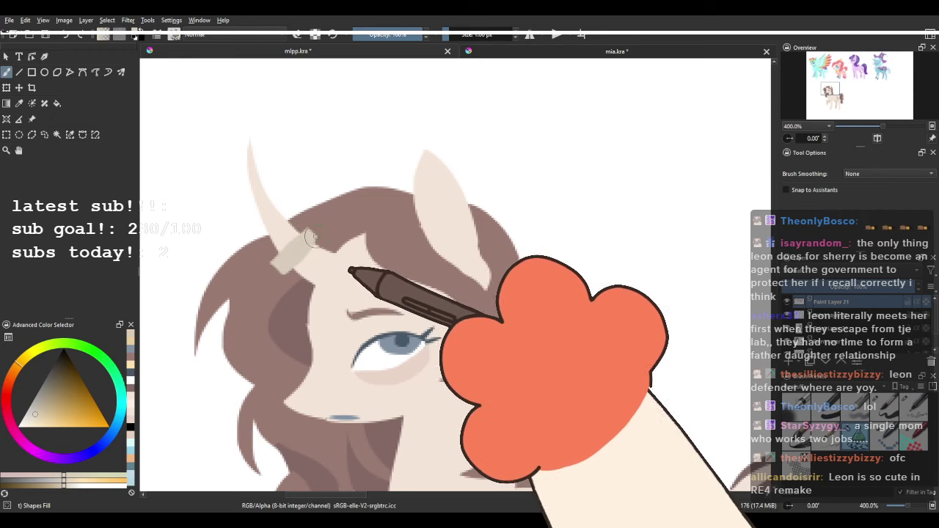
mouse_move(307, 237)
left_mouse_down()
mouse_move(281, 260)
mouse_move(294, 270)
mouse_move(318, 242)
left_mouse_up()
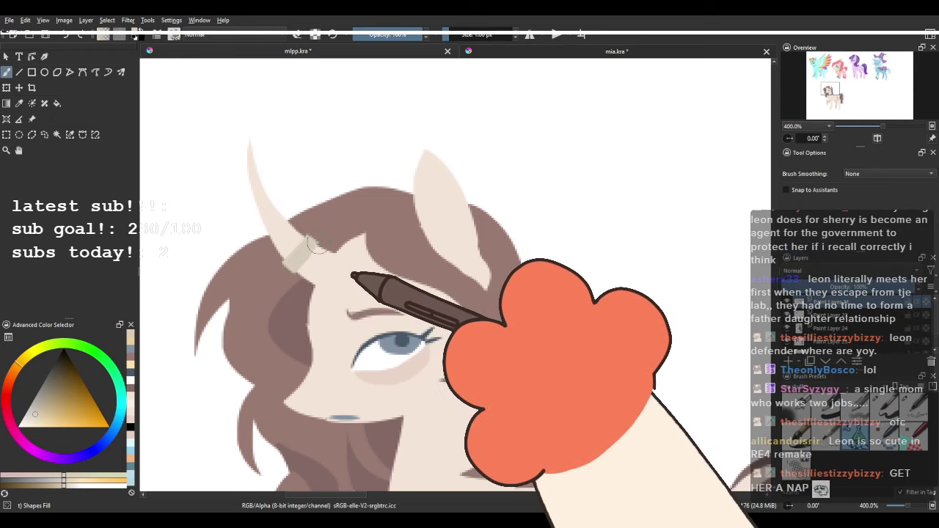
scroll(219, 250, "down", 5)
scroll(243, 242, "up", 7)
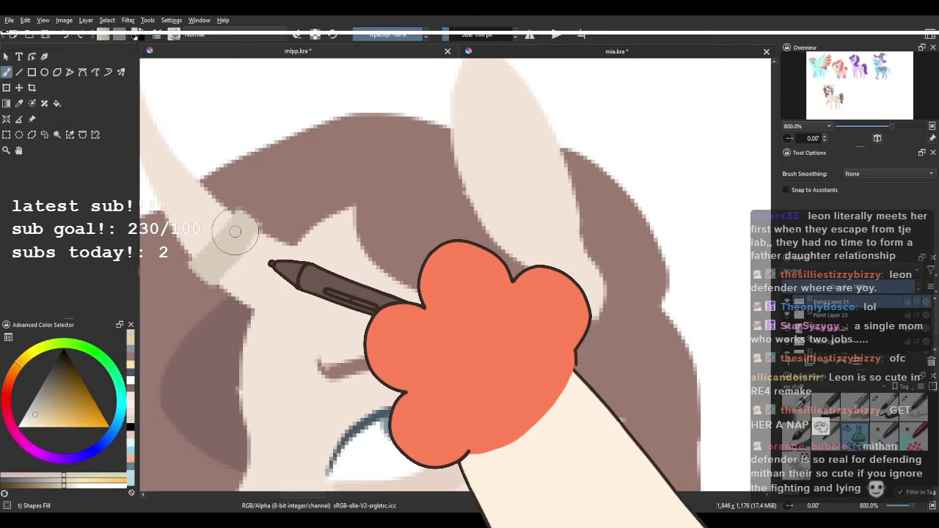
Add a highlight to the horn band in a lighter cream-beige.
left_click(30, 421)
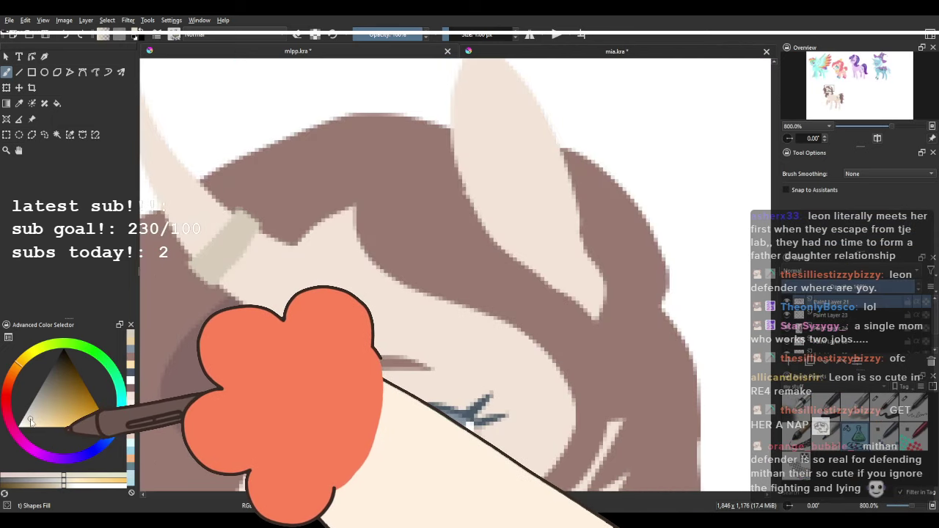
mouse_move(209, 248)
left_mouse_down()
mouse_move(227, 269)
mouse_move(246, 239)
mouse_move(234, 222)
mouse_move(247, 246)
left_mouse_up()
scroll(246, 247, "down", 5)
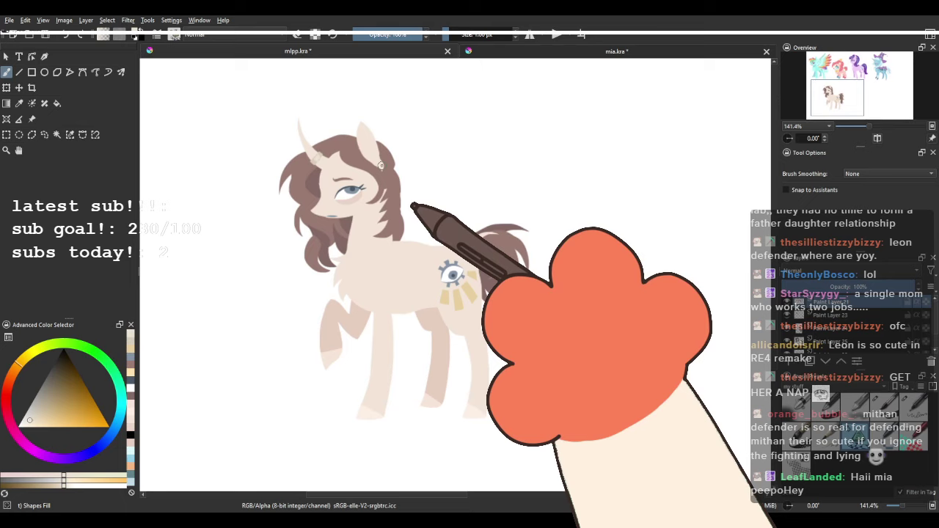
scroll(381, 165, "down", 1)
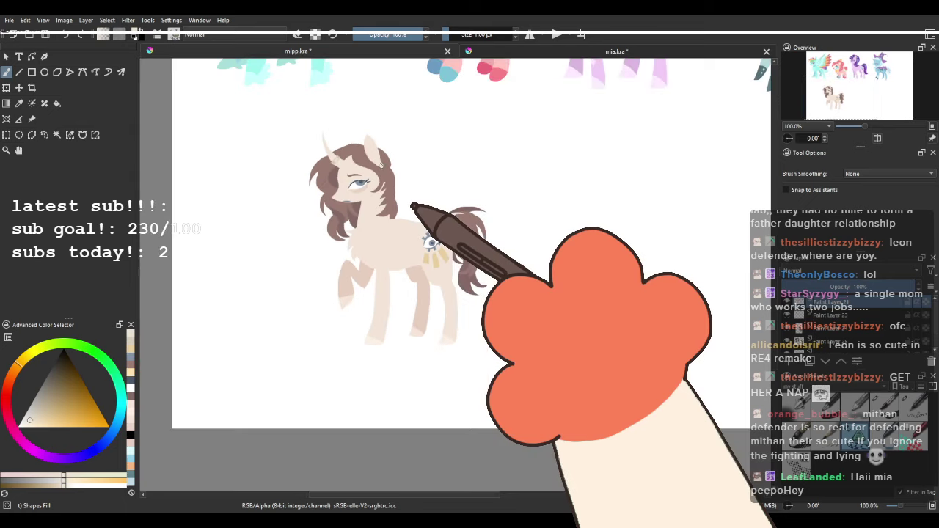
scroll(381, 166, "up", 2)
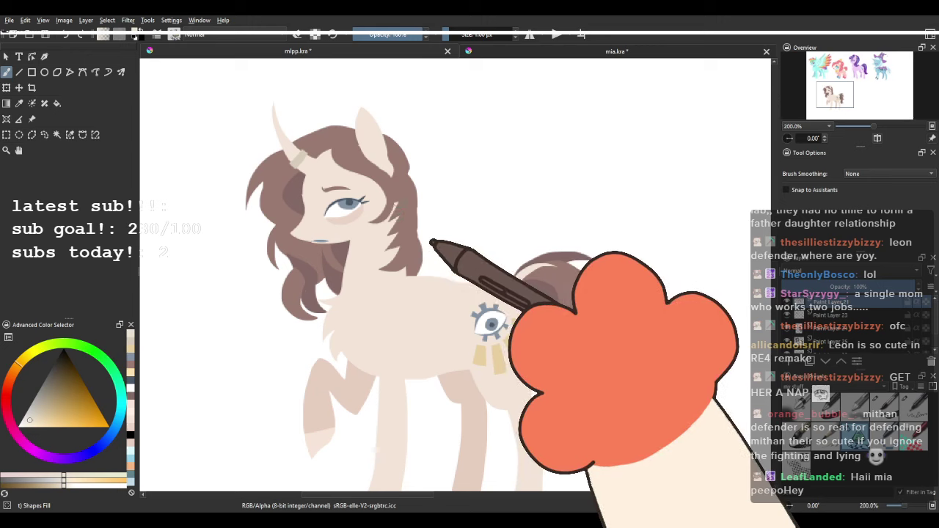
Sample the coat's cream and examine the two ponies in the mia.kra drawing up close.
left_click(339, 318, "ctrl")
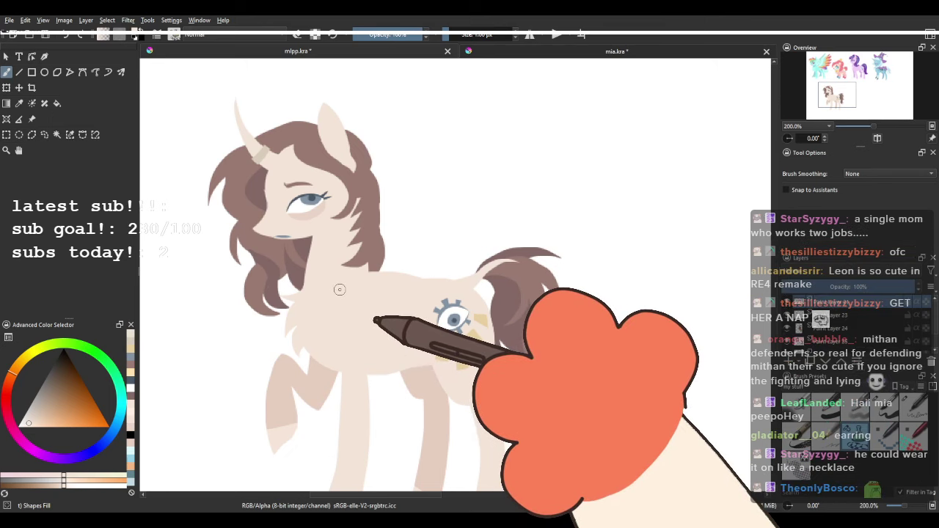
left_click(580, 58)
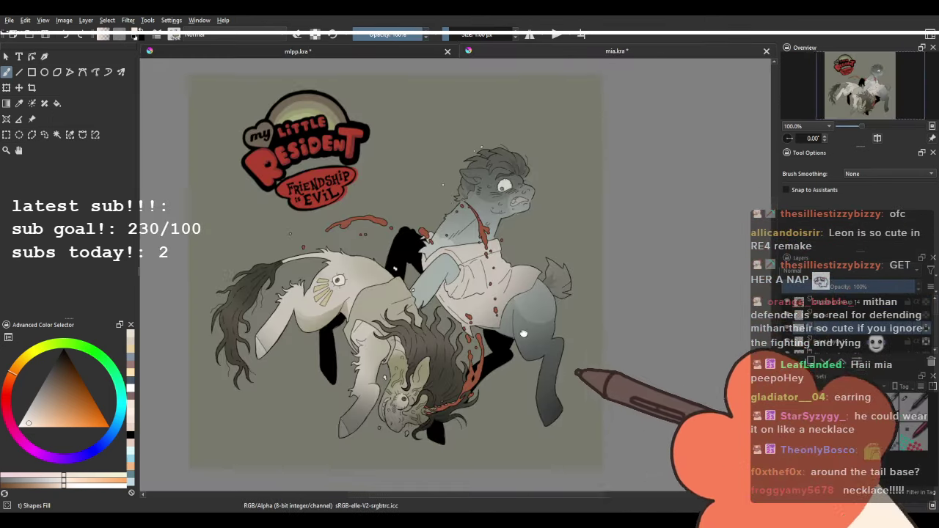
scroll(463, 333, "down", 2)
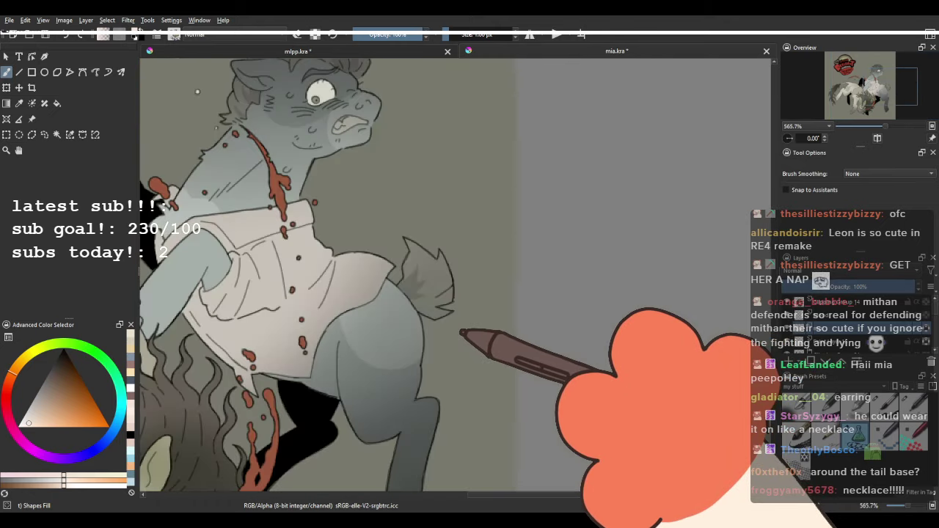
left_click_drag(354, 322, 567, 259)
scroll(567, 259, "down", 1)
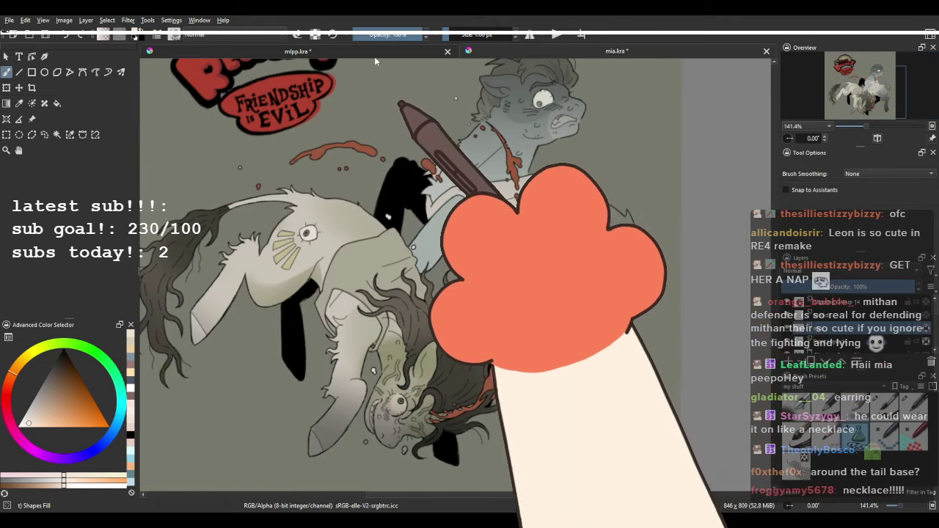
Paint a pale blue-grey circle beside the cream pony in mlpp.kra as a new pony's head, redoing it until it is round.
left_click(379, 52)
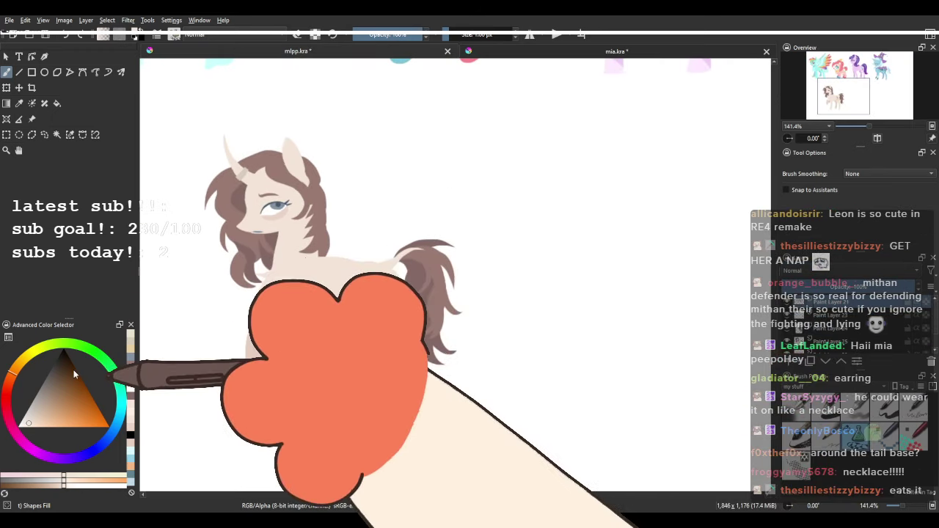
left_click(115, 415)
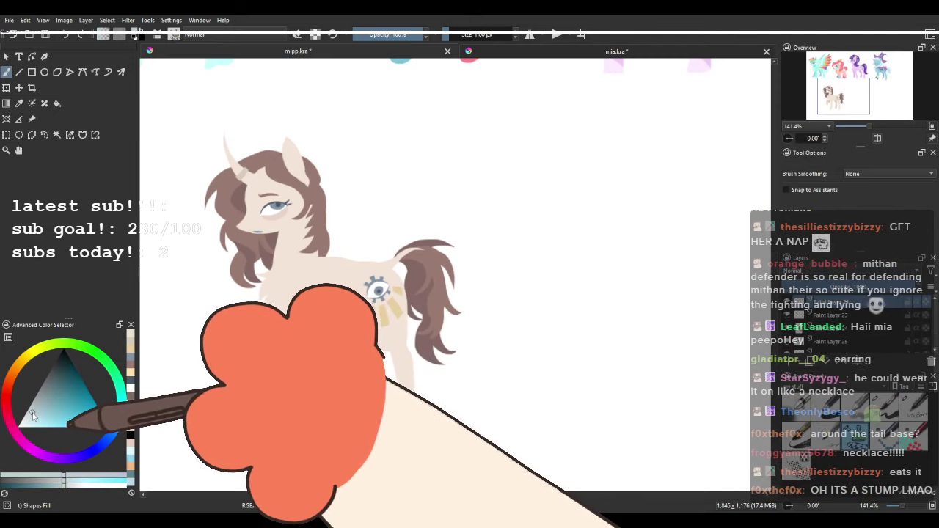
left_click_drag(519, 173, 448, 203)
key("ctrl+z")
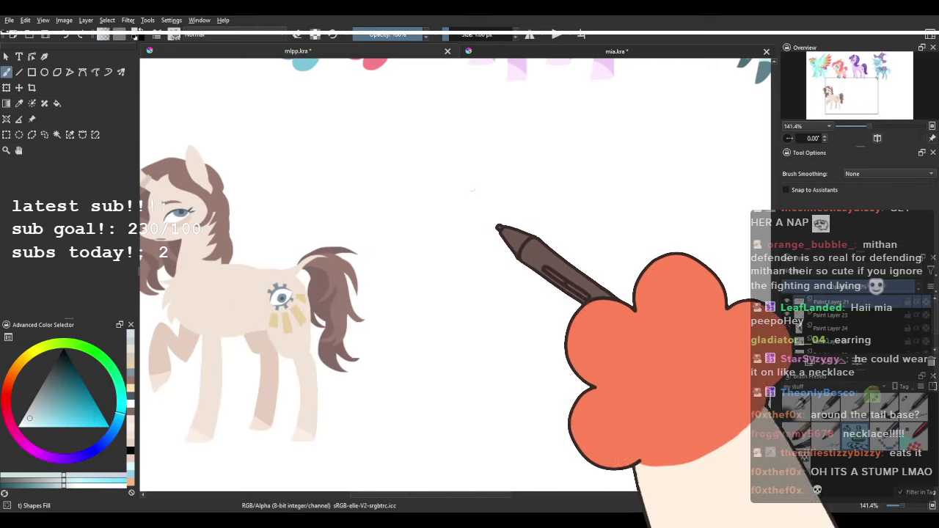
left_click_drag(513, 228, 467, 176)
key("ctrl+z")
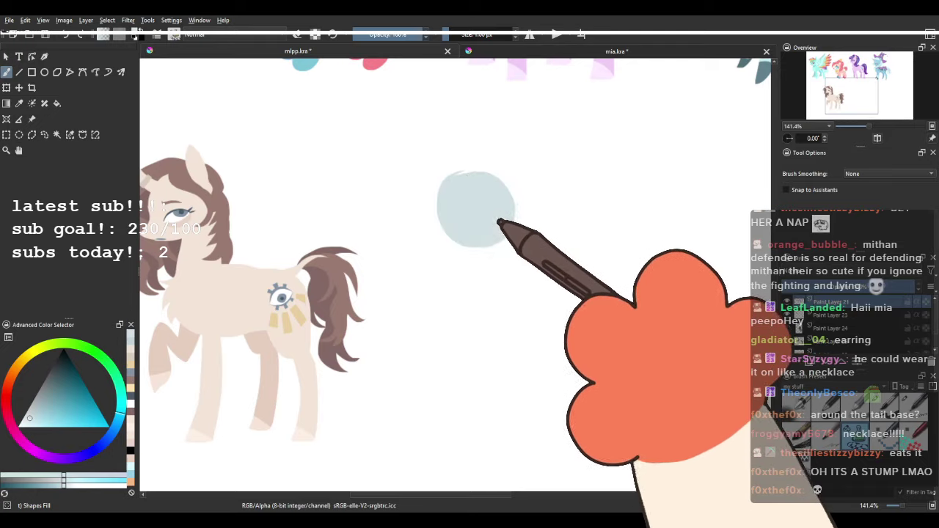
mouse_move(477, 250)
left_mouse_down()
mouse_move(519, 188)
mouse_move(468, 167)
left_mouse_up()
key("ctrl+z")
mouse_move(480, 246)
left_mouse_down()
mouse_move(518, 208)
mouse_move(493, 170)
mouse_move(462, 167)
mouse_move(456, 226)
mouse_move(522, 204)
mouse_move(507, 153)
mouse_move(456, 160)
mouse_move(439, 206)
mouse_move(515, 228)
mouse_move(523, 174)
mouse_move(494, 151)
left_mouse_up()
key("ctrl+z")
key("ctrl+z")
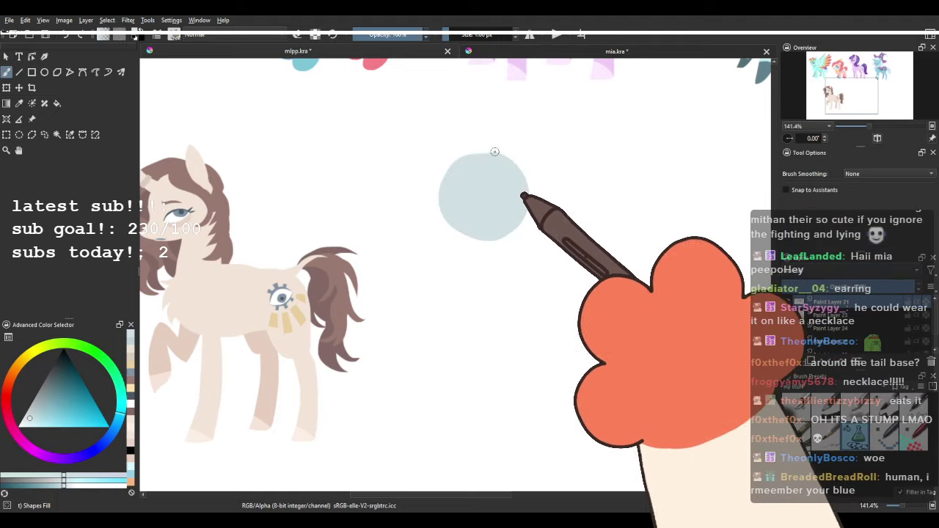
Compare the head circle's size and placement with the cream pony and the row of finished ponies.
left_click_drag(418, 195, 367, 276)
scroll(410, 263, "down", 5)
scroll(367, 276, "up", 3)
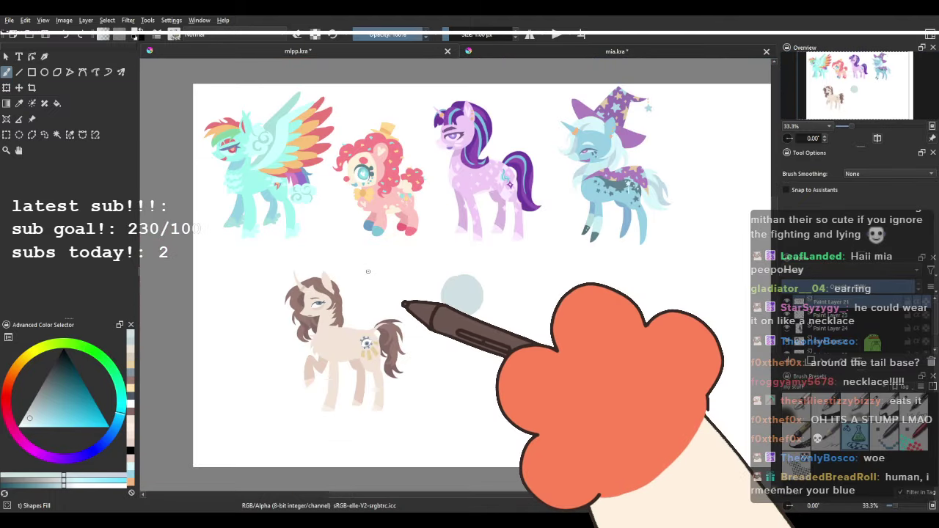
left_click_drag(341, 179, 372, 276)
scroll(243, 251, "up", 3)
left_click_drag(543, 387, 375, 189)
scroll(375, 190, "down", 4)
left_click_drag(427, 307, 430, 273)
scroll(415, 266, "up", 3)
left_click_drag(515, 252, 327, 285)
scroll(444, 202, "up", 2)
left_click_drag(337, 120, 309, 156)
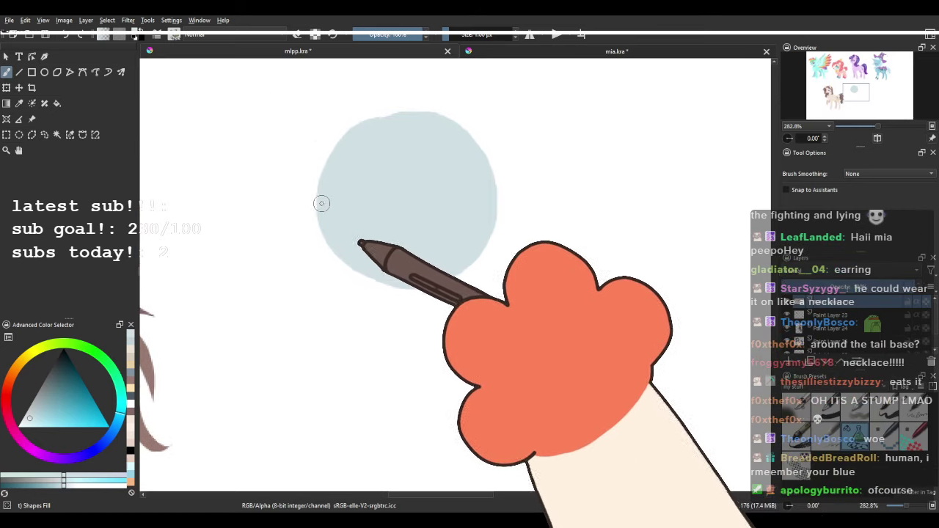
Try a rounded muzzle protruding from the lower front of the head circle, and undo it.
left_click_drag(323, 207, 318, 275)
left_click_drag(315, 225, 436, 274)
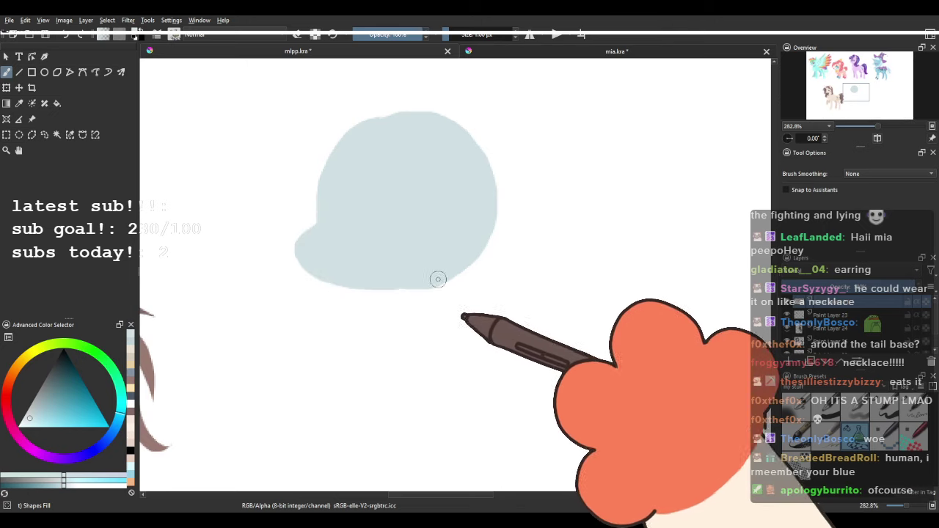
key("ctrl+z")
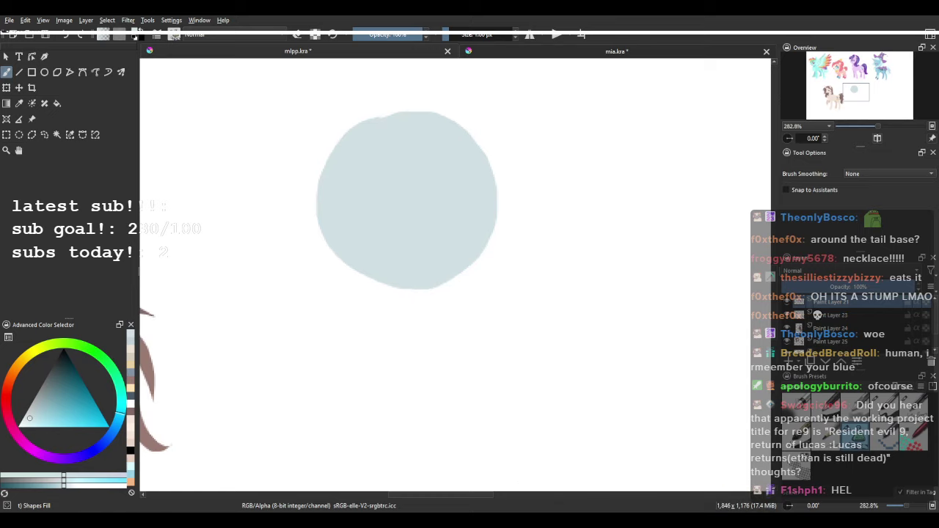
Open mlpre.png, examine its grey-blue pony as a reference, and return to mlpp.kra.
left_click(13, 22)
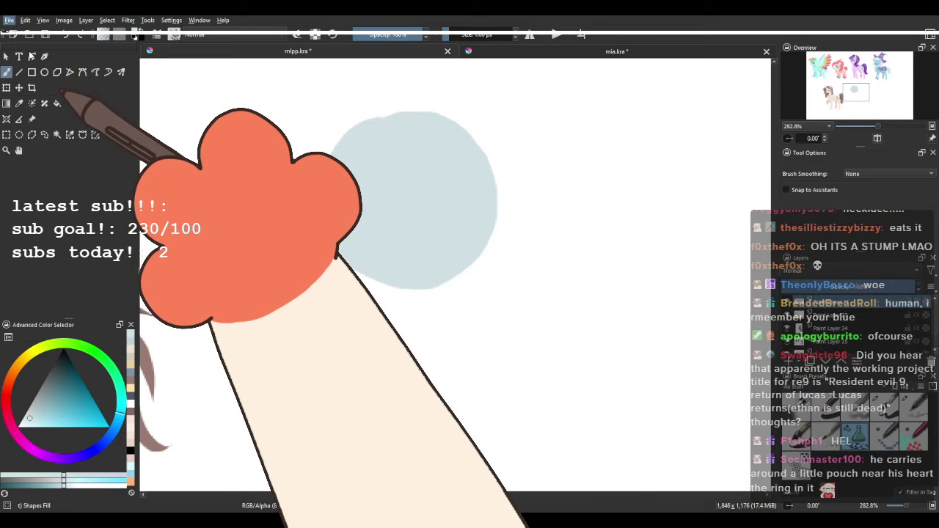
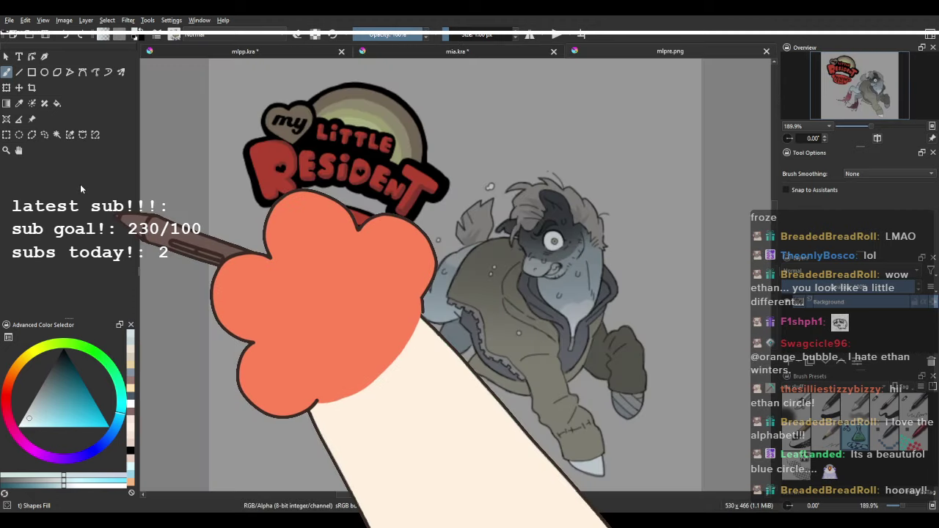
scroll(558, 271, "down", 2)
scroll(625, 273, "up", 1)
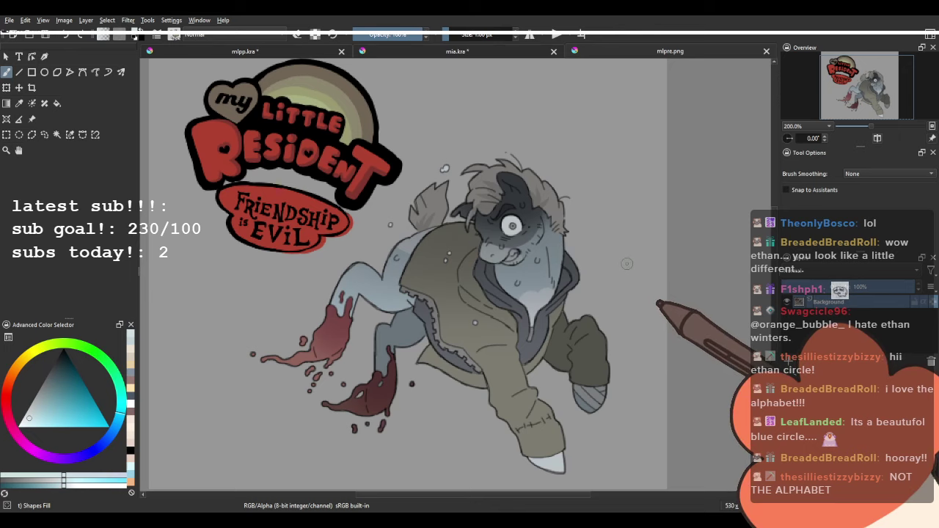
scroll(444, 208, "down", 1)
scroll(550, 250, "up", 1)
scroll(507, 231, "down", 1)
scroll(542, 215, "up", 1)
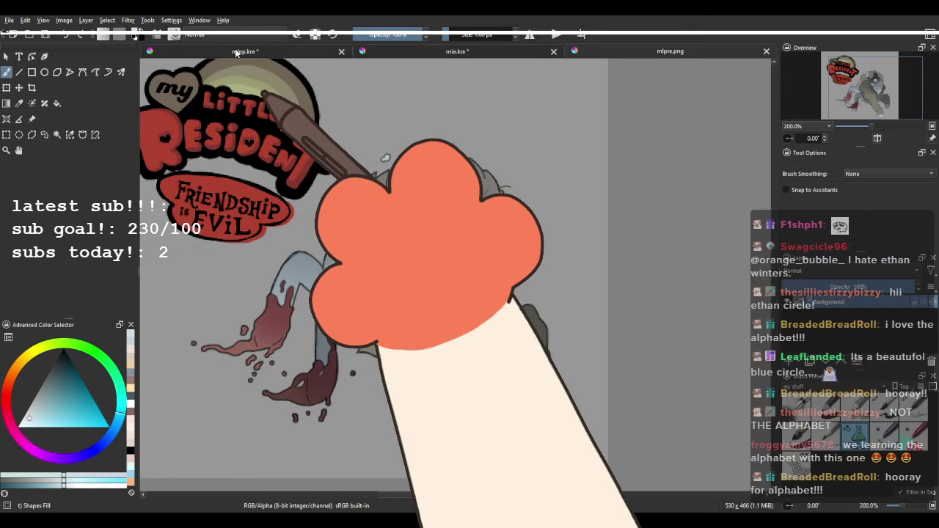
left_click(237, 53)
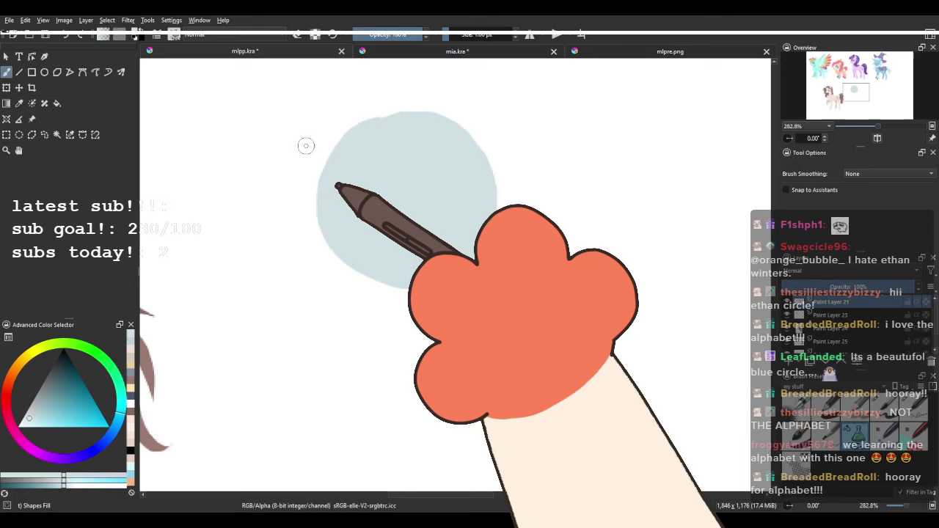
Try a pointed muzzle with a flat jaw on the large head circle, and undo it.
mouse_move(349, 203)
left_mouse_down()
mouse_move(296, 262)
mouse_move(302, 245)
mouse_move(310, 280)
mouse_move(416, 303)
mouse_move(402, 228)
mouse_move(327, 194)
mouse_move(327, 218)
mouse_move(296, 252)
mouse_move(332, 293)
mouse_move(454, 296)
mouse_move(382, 210)
mouse_move(595, 238)
mouse_move(657, 222)
mouse_move(435, 227)
left_mouse_up()
key("ctrl+z")
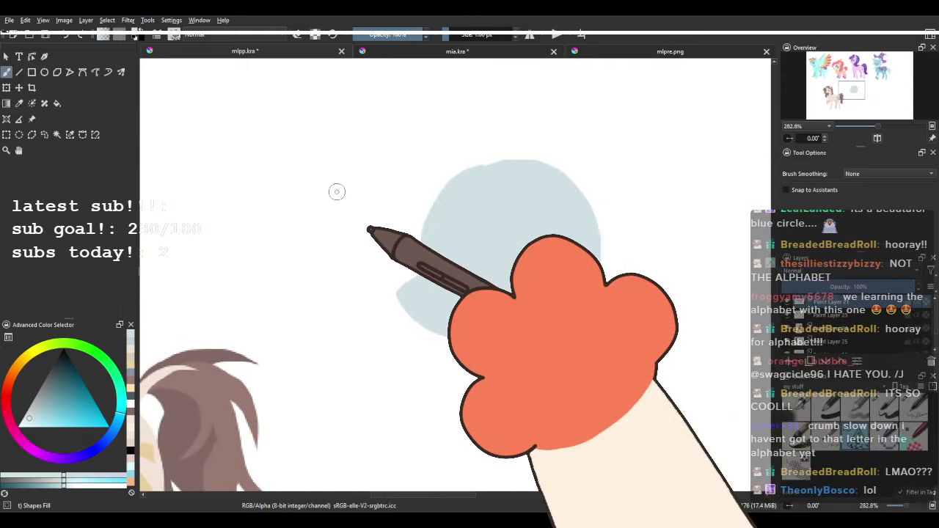
scroll(361, 215, "down", 4)
left_click_drag(377, 212, 384, 202)
scroll(403, 206, "up", 4)
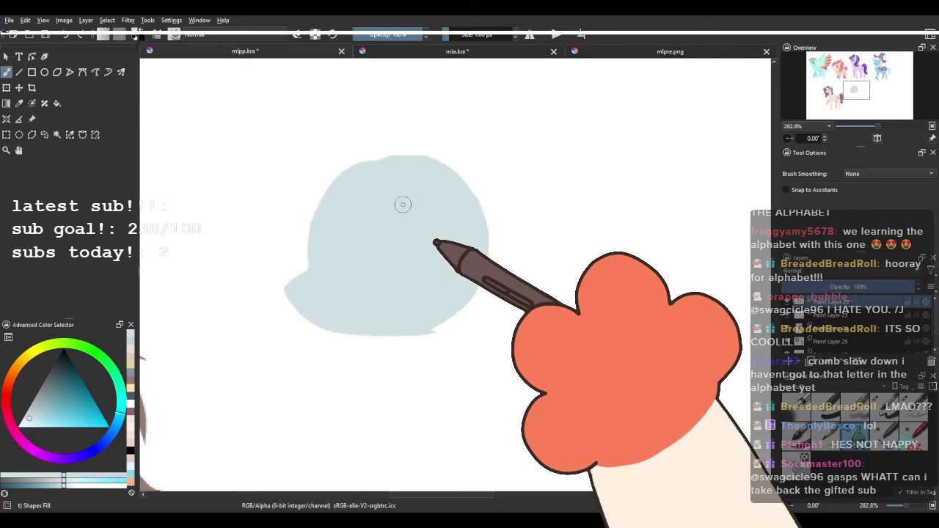
key("ctrl+z")
key("ctrl+z")
Repaint the pale blue-grey head circle at a smaller size.
mouse_move(309, 236)
left_mouse_down()
mouse_move(463, 313)
mouse_move(432, 168)
mouse_move(351, 178)
mouse_move(322, 251)
mouse_move(455, 303)
mouse_move(483, 211)
mouse_move(427, 155)
mouse_move(365, 178)
left_mouse_up()
key("ctrl+z")
mouse_move(296, 256)
left_mouse_down()
mouse_move(505, 274)
mouse_move(727, 275)
mouse_move(259, 257)
left_mouse_up()
key("ctrl+z")
mouse_move(343, 164)
left_mouse_down()
mouse_move(457, 280)
mouse_move(351, 165)
mouse_move(439, 258)
mouse_move(310, 185)
mouse_move(384, 293)
mouse_move(382, 166)
mouse_move(320, 197)
mouse_move(332, 230)
left_mouse_up()
key("ctrl+z")
key("ctrl+z")
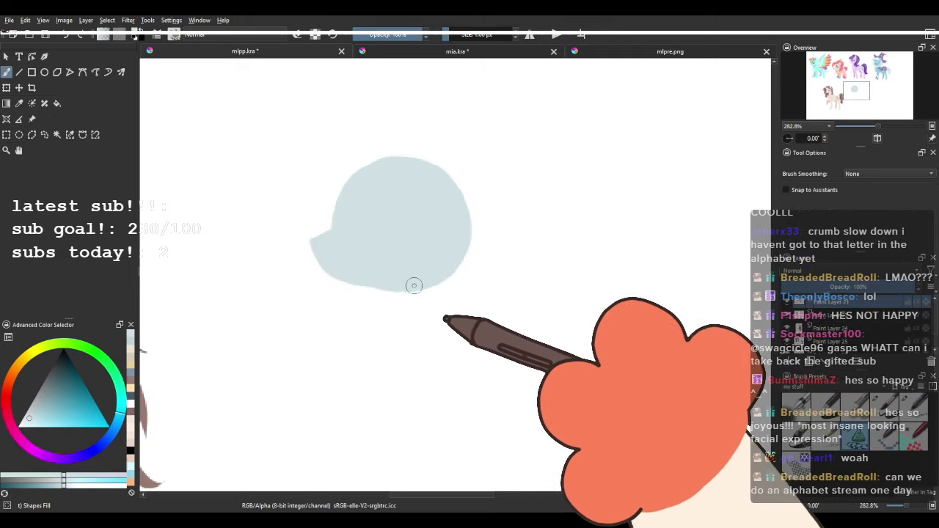
Try several short muzzle shapes on the lower front of the smaller head circle.
left_click_drag(342, 286, 403, 279)
key("ctrl+z")
key("ctrl+z")
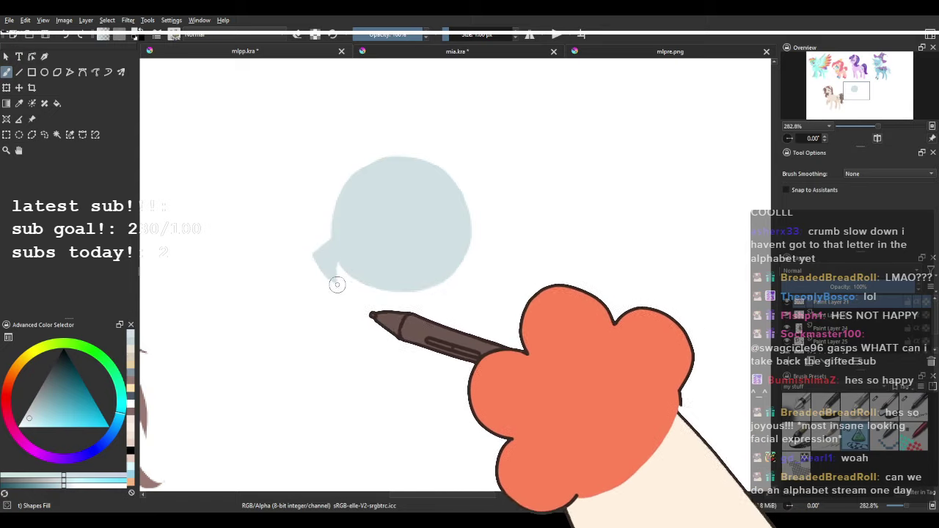
scroll(430, 289, "down", 4)
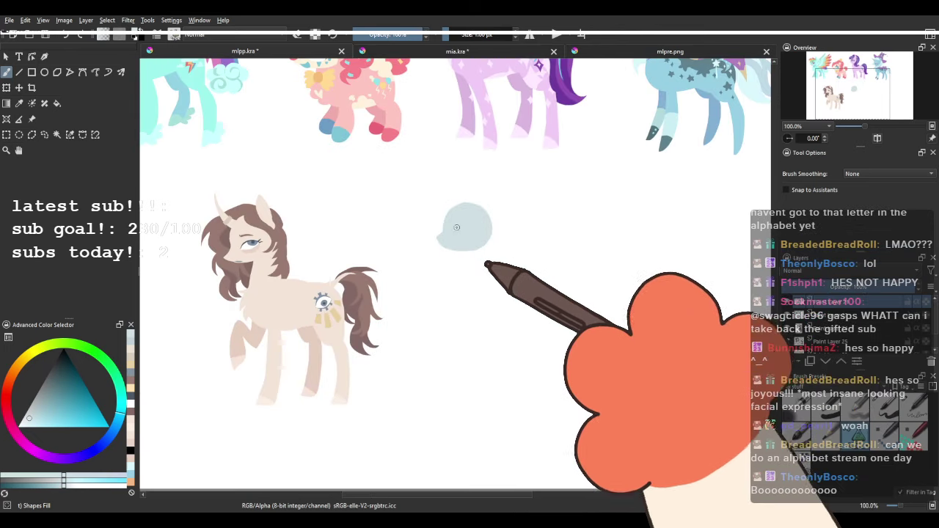
scroll(456, 227, "up", 4)
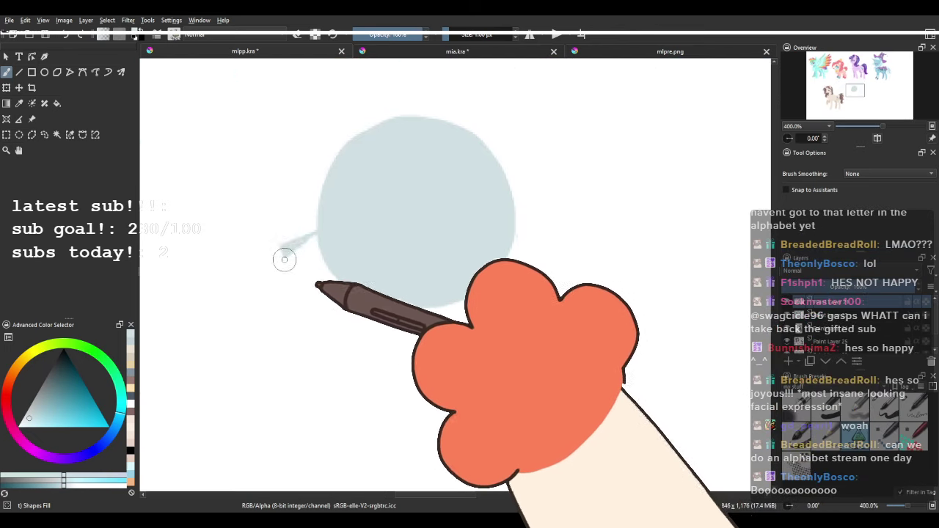
key("ctrl+z")
key("ctrl+z")
mouse_move(302, 283)
left_mouse_down()
mouse_move(381, 310)
mouse_move(463, 300)
left_mouse_up()
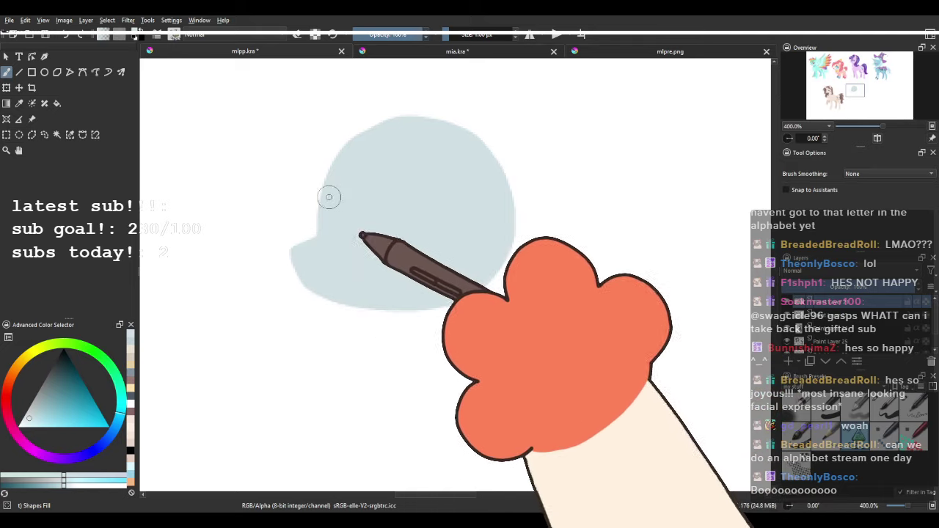
Repaint the muzzle slightly longer, with a blunt tip and a chin that blends into the head circle.
scroll(356, 198, "down", 4)
left_click_drag(413, 190, 503, 181)
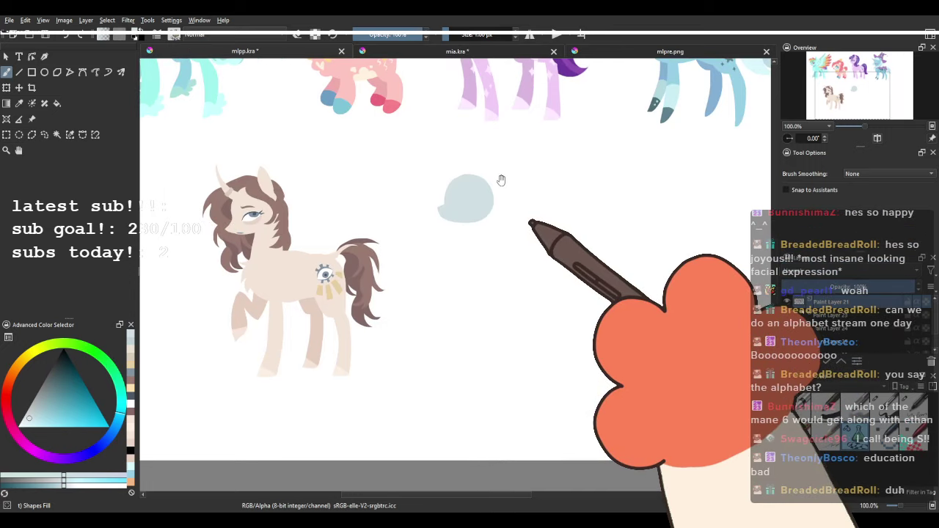
scroll(454, 186, "up", 4)
left_click_drag(431, 190, 372, 159)
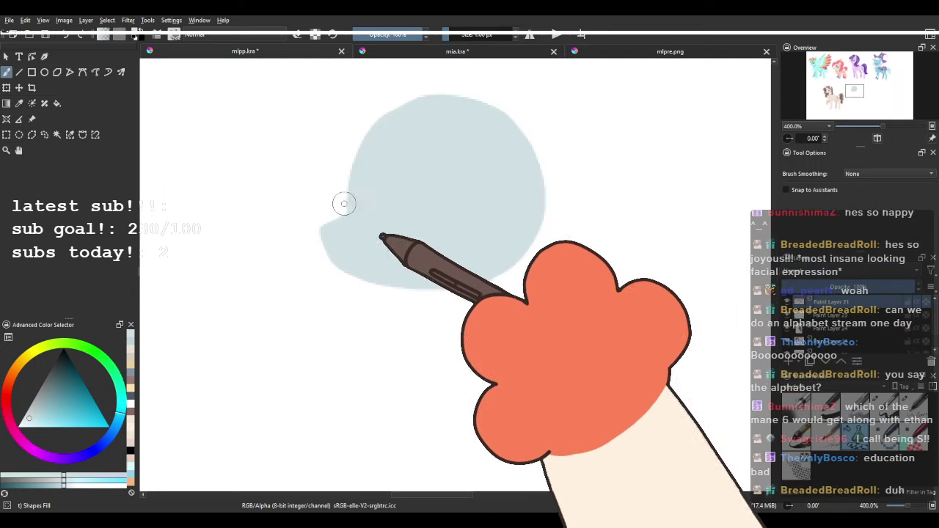
mouse_move(344, 204)
left_mouse_down()
mouse_move(379, 284)
mouse_move(309, 234)
mouse_move(334, 279)
mouse_move(442, 296)
mouse_move(478, 215)
left_mouse_up()
key("ctrl+z")
key("ctrl+z")
mouse_move(350, 204)
left_mouse_down()
mouse_move(315, 224)
mouse_move(314, 239)
mouse_move(339, 274)
left_mouse_up()
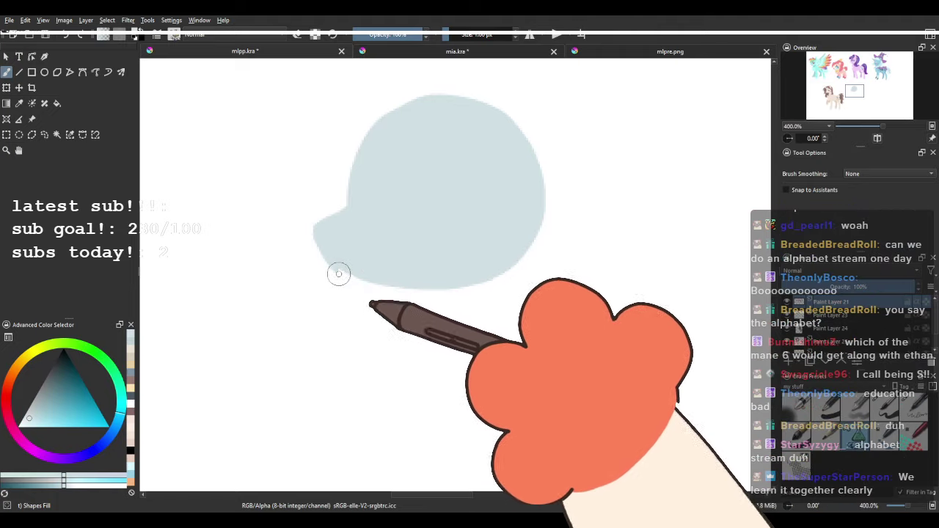
left_click_drag(362, 155, 416, 208)
scroll(372, 209, "down", 4)
scroll(421, 201, "up", 3)
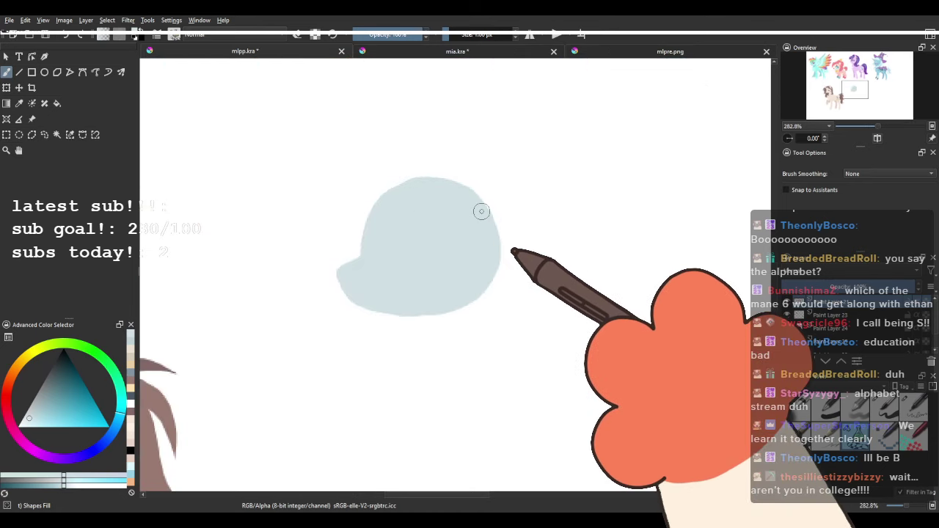
Try a pale blue-grey ear at the upper back of the head, first rounded and small, and then taller.
left_click_drag(354, 156, 285, 138)
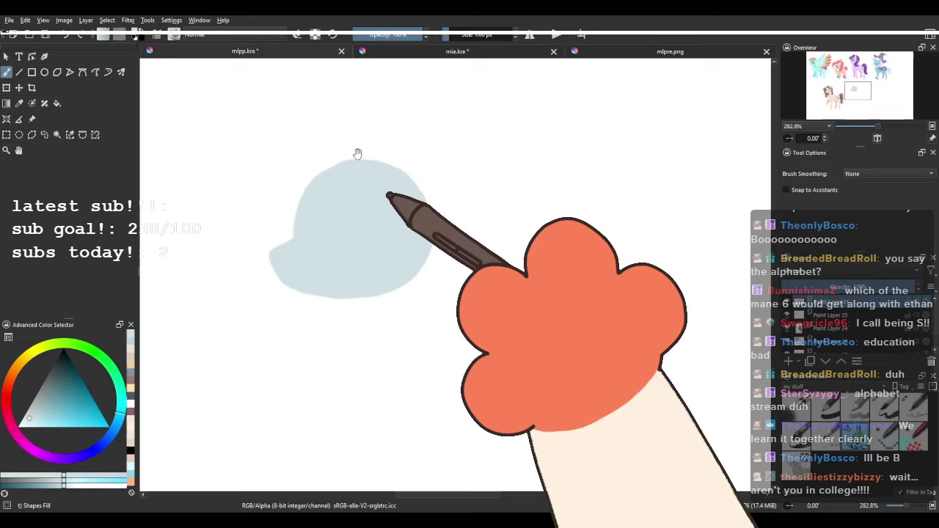
left_click_drag(361, 140, 355, 135)
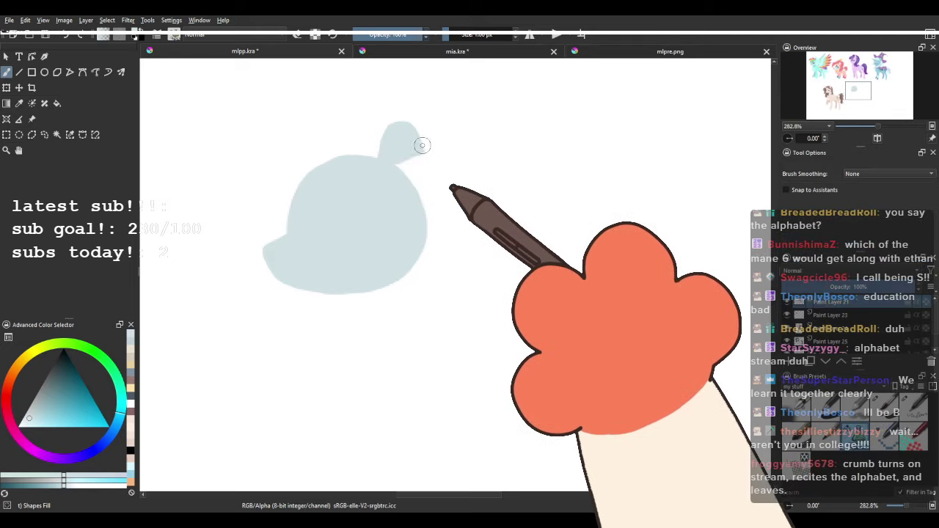
key("ctrl+z")
left_click_drag(390, 170, 426, 132)
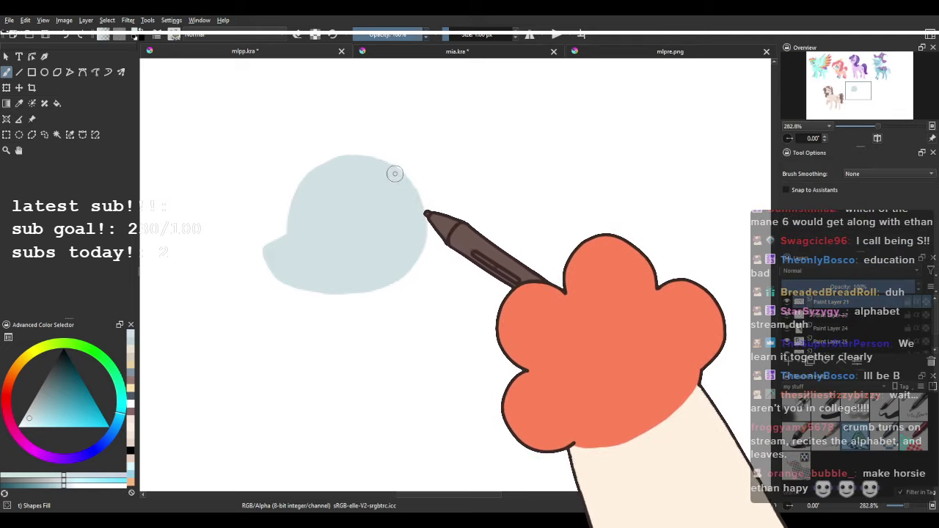
left_click_drag(437, 200, 406, 178)
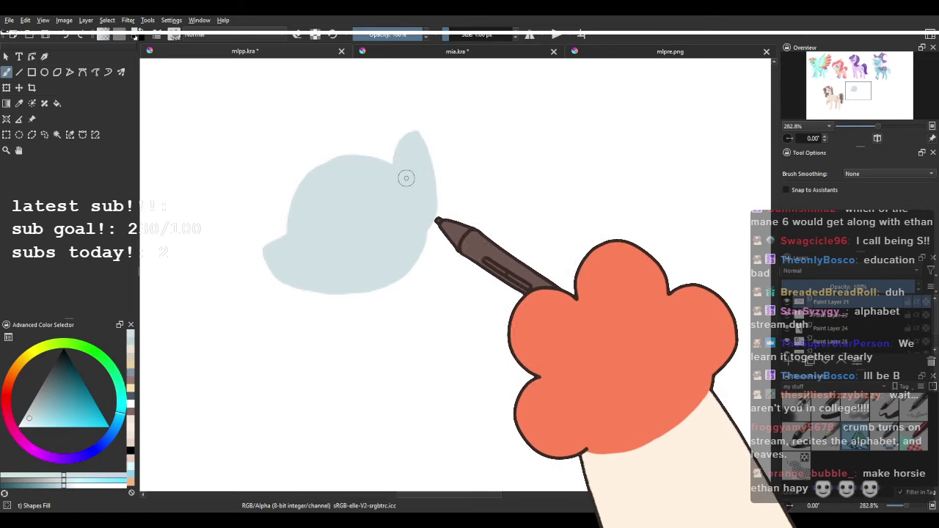
Check the pony in mlpre.png and repaint the ear in mlpp.kra as a broad, pointed shape at the back of the head.
left_click(482, 54)
left_click(619, 53)
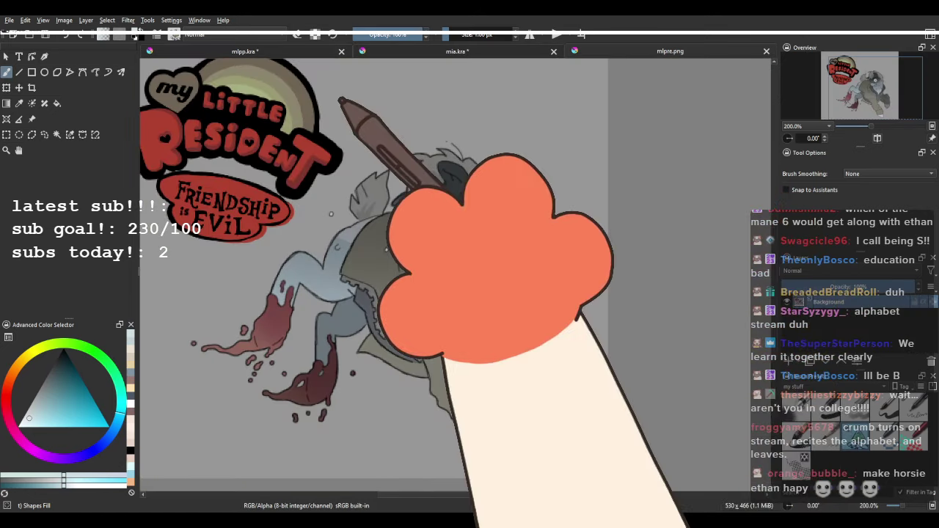
left_click(268, 50)
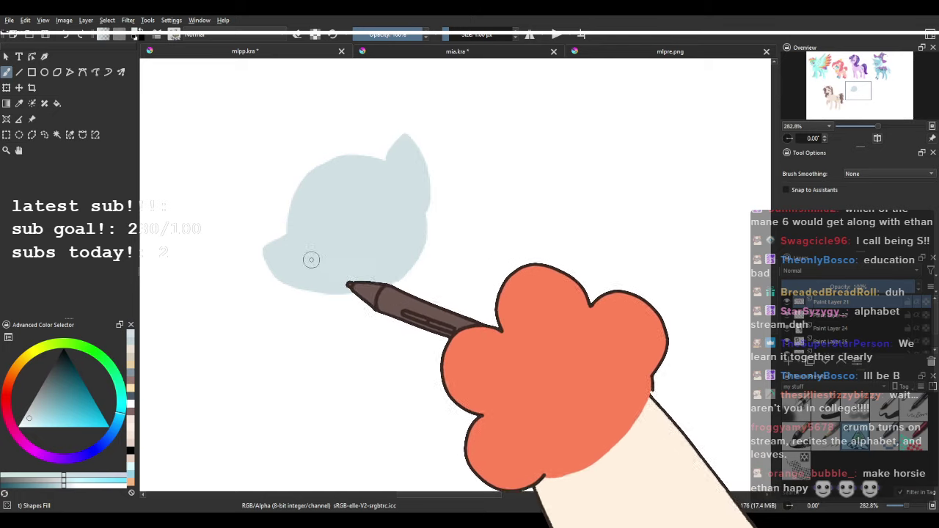
scroll(316, 253, "down", 3)
left_click_drag(345, 235, 467, 221)
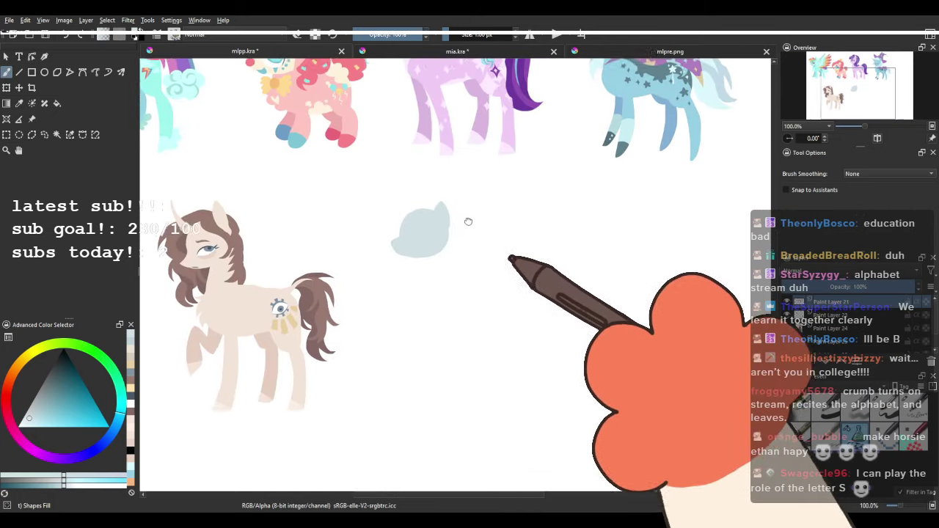
scroll(443, 211, "up", 4)
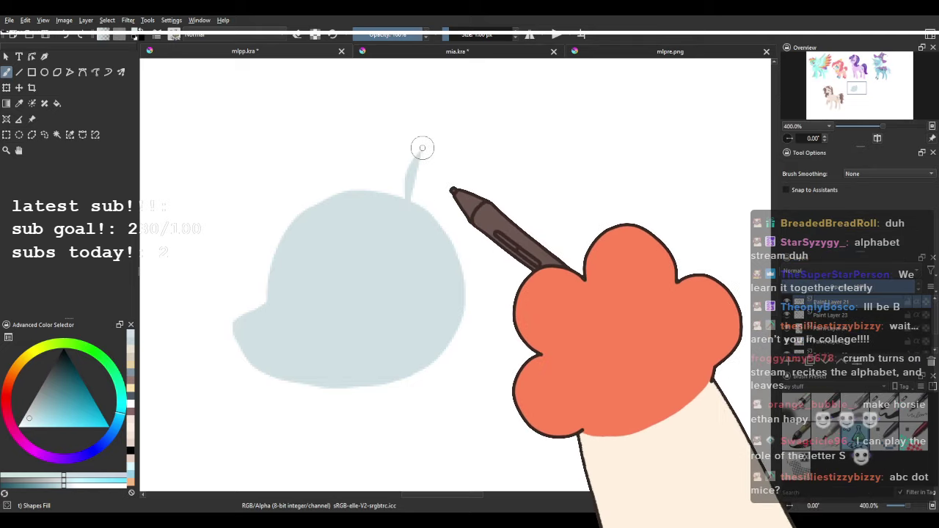
mouse_move(422, 149)
left_mouse_down()
mouse_move(469, 229)
mouse_move(426, 258)
left_mouse_up()
mouse_move(405, 204)
left_mouse_down()
mouse_move(479, 235)
mouse_move(436, 248)
mouse_move(417, 190)
mouse_move(475, 258)
left_mouse_up()
key("ctrl+z")
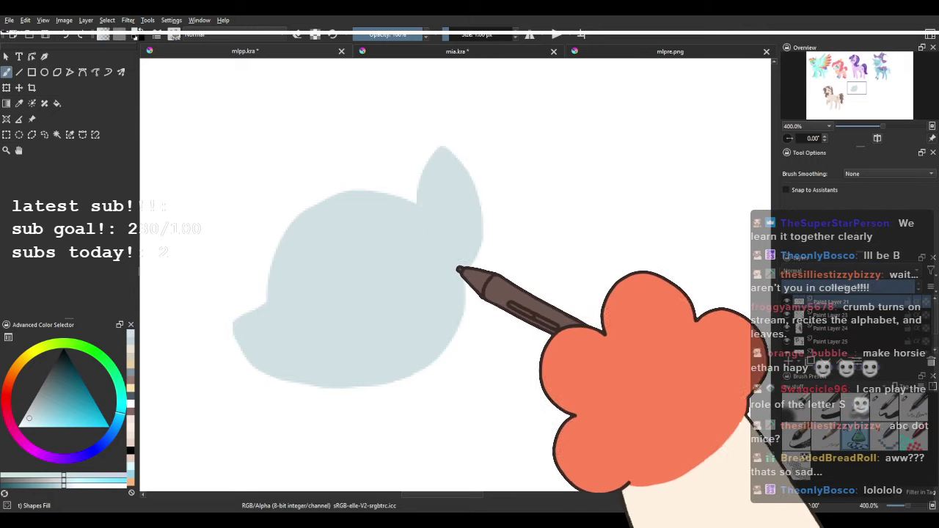
key("ctrl+z")
mouse_move(425, 149)
left_mouse_down()
mouse_move(464, 185)
mouse_move(430, 297)
left_mouse_up()
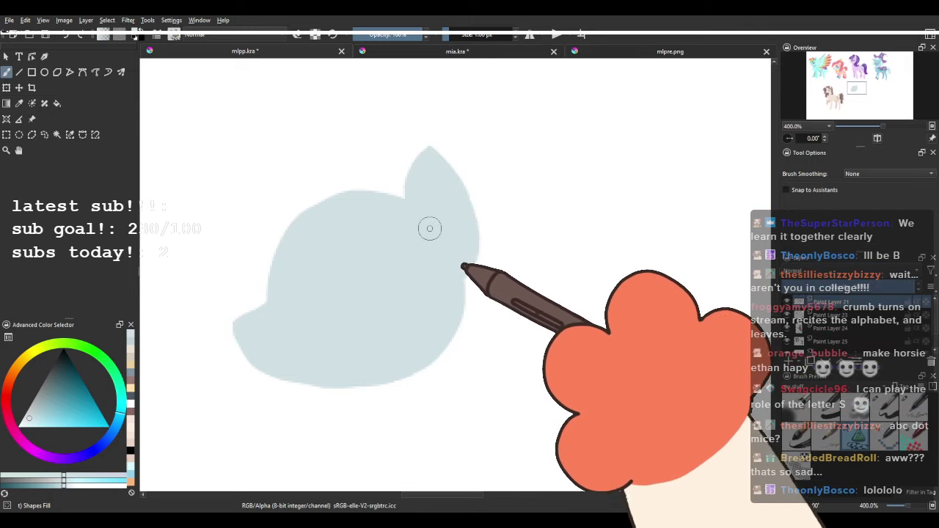
Undo the broad ear and repaint it as a slightly narrower pointed shape at the upper back of the head.
key("ctrl+z")
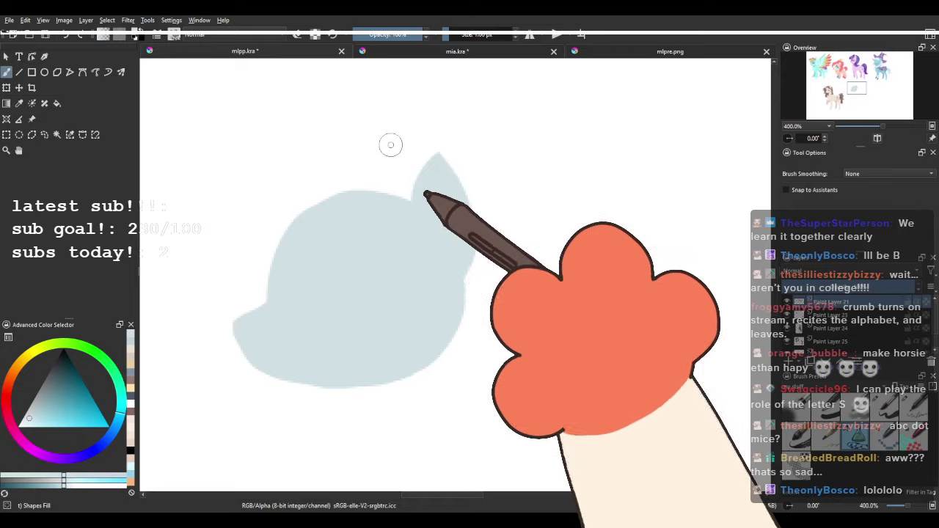
key("ctrl+z")
mouse_move(416, 204)
left_mouse_down()
mouse_move(440, 142)
mouse_move(438, 293)
left_mouse_up()
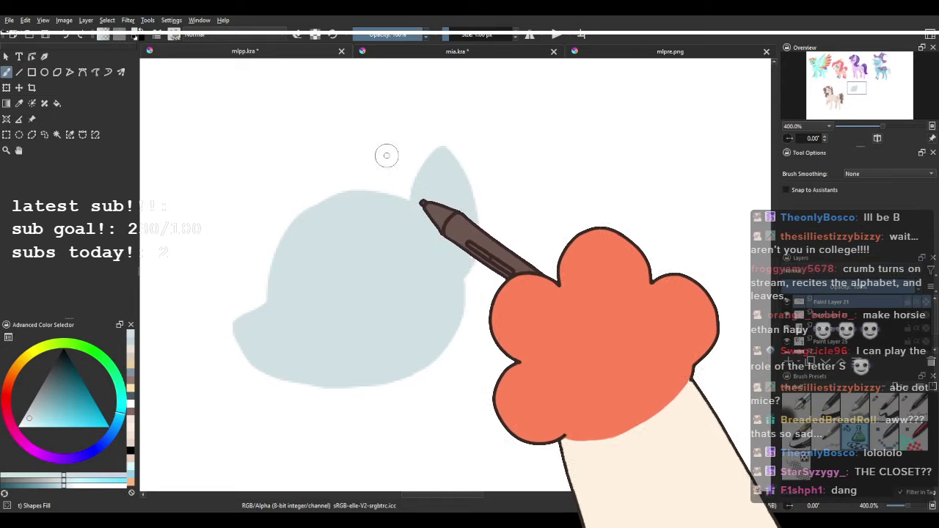
mouse_move(365, 232)
left_mouse_down()
mouse_move(419, 196)
mouse_move(370, 221)
left_mouse_up()
Try a rounded white eye shape in the lower front half of the head, judging it against the finished ponies.
left_click(268, 208, "ctrl")
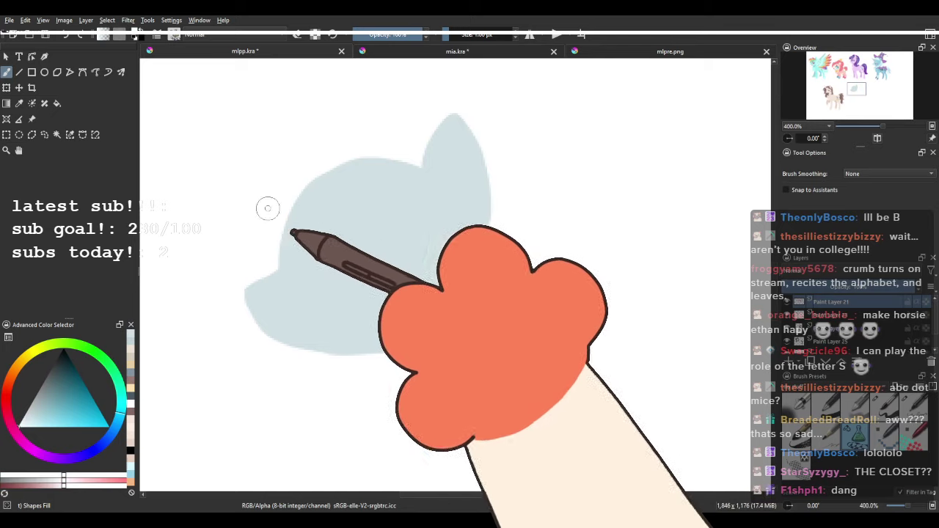
mouse_move(311, 265)
left_mouse_down()
mouse_move(339, 287)
mouse_move(387, 272)
mouse_move(334, 248)
mouse_move(315, 264)
mouse_move(373, 287)
mouse_move(374, 249)
mouse_move(310, 249)
mouse_move(339, 300)
mouse_move(388, 261)
mouse_move(349, 233)
mouse_move(324, 245)
mouse_move(310, 294)
mouse_move(380, 299)
left_mouse_up()
key("ctrl+z")
key("ctrl+z")
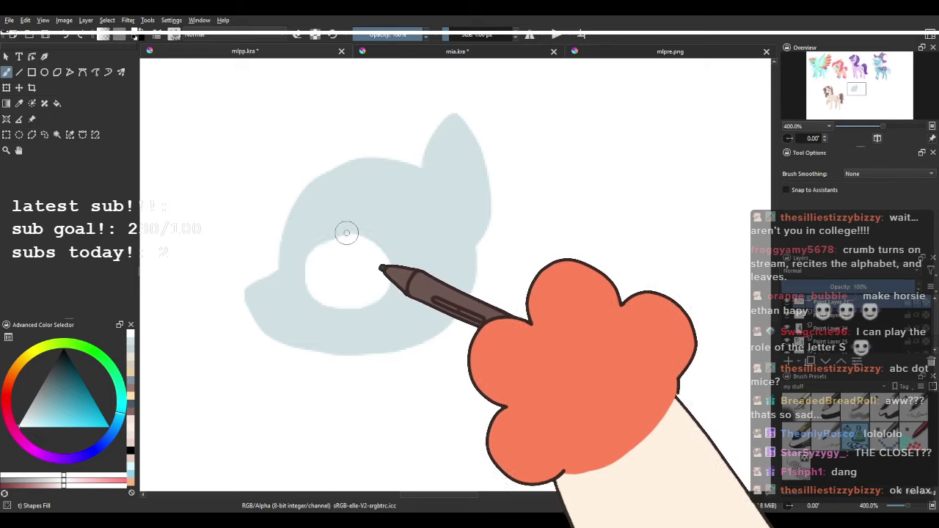
scroll(411, 251, "down", 4)
left_click_drag(271, 293, 292, 278)
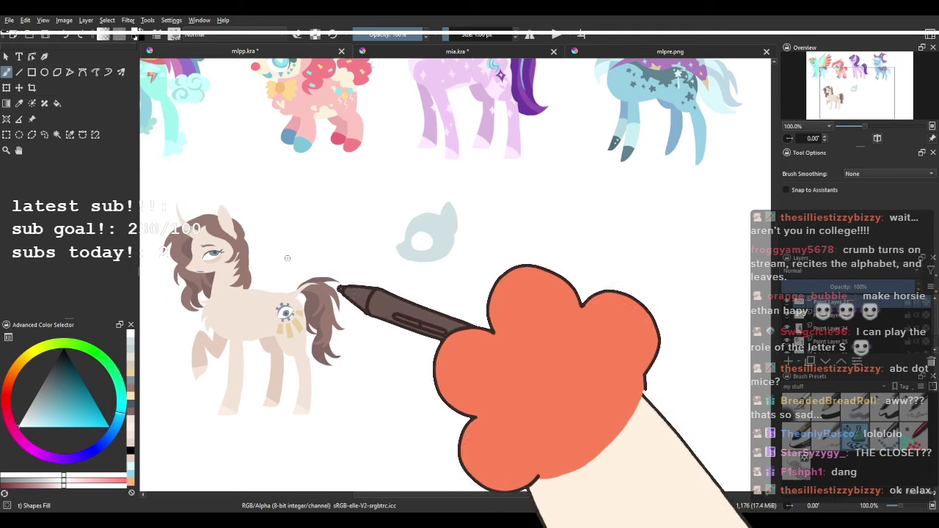
scroll(413, 253, "up", 3)
scroll(476, 201, "up", 4)
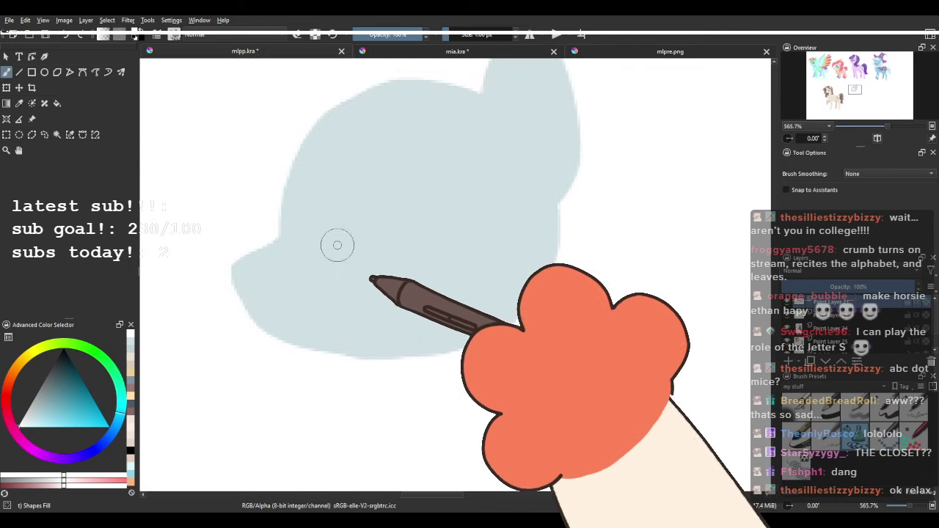
Paint the eye as a white almond shape with pointed corners in the lower half of the head.
mouse_move(337, 245)
left_mouse_down()
mouse_move(398, 204)
mouse_move(469, 242)
mouse_move(442, 260)
mouse_move(357, 255)
mouse_move(361, 225)
mouse_move(447, 234)
mouse_move(391, 278)
left_mouse_up()
key("ctrl+z")
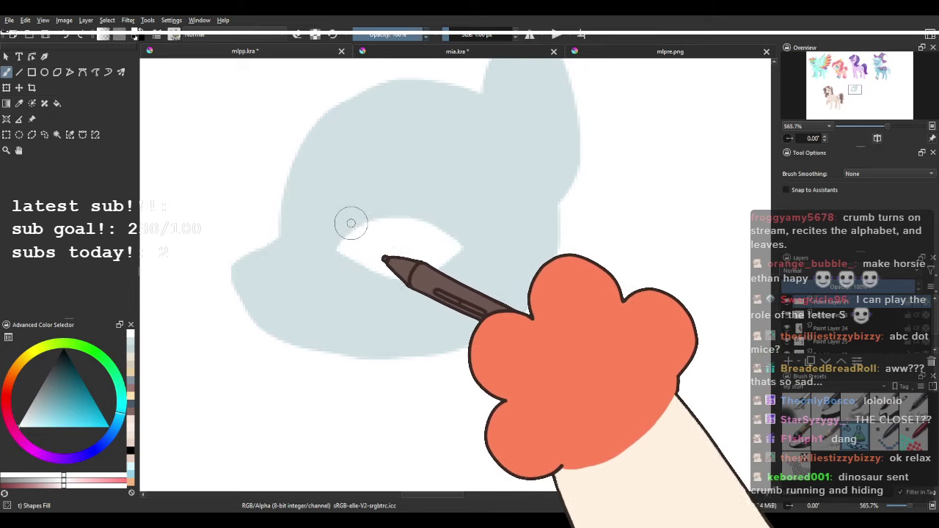
left_click_drag(336, 214, 349, 260)
Sample the head's pale blue-grey and build out the forehead into a fuller curve down to the muzzle.
left_click(320, 195, "ctrl")
mouse_move(335, 161)
left_mouse_down()
mouse_move(292, 237)
mouse_move(292, 310)
left_mouse_up()
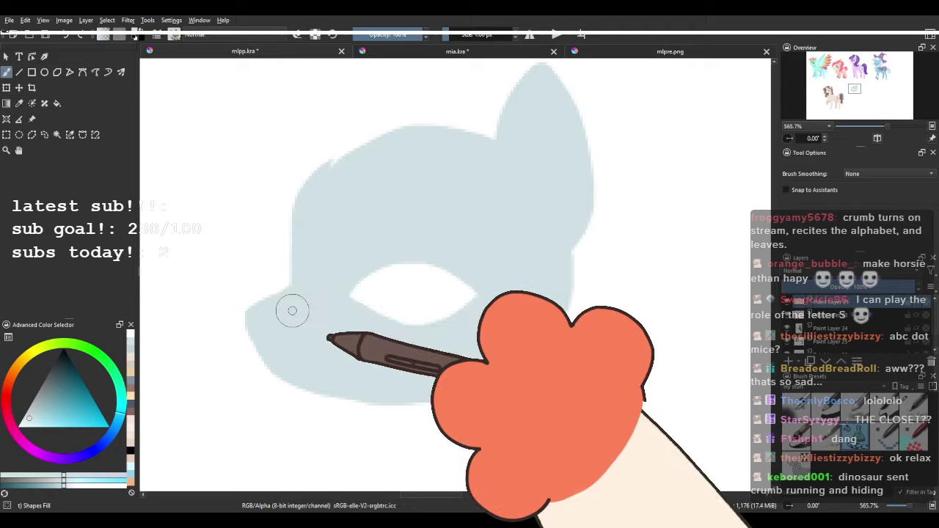
left_click_drag(354, 149, 303, 241)
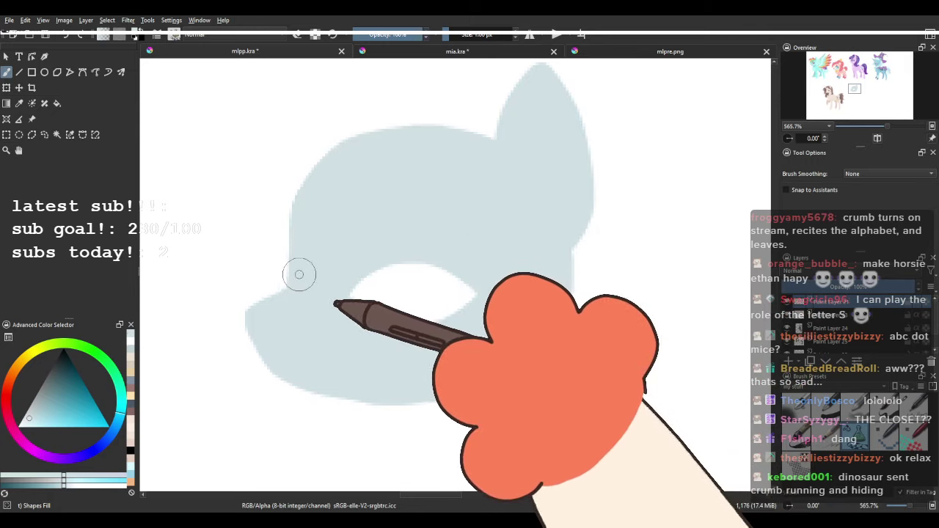
Try moving the white eye slightly higher on the face using a freehand selection around it.
scroll(315, 262, "down", 3)
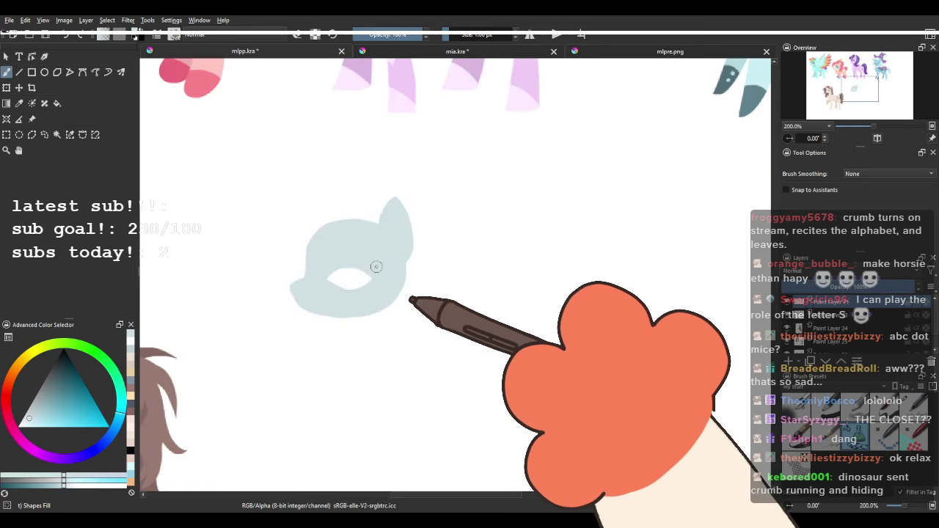
scroll(374, 264, "down", 2)
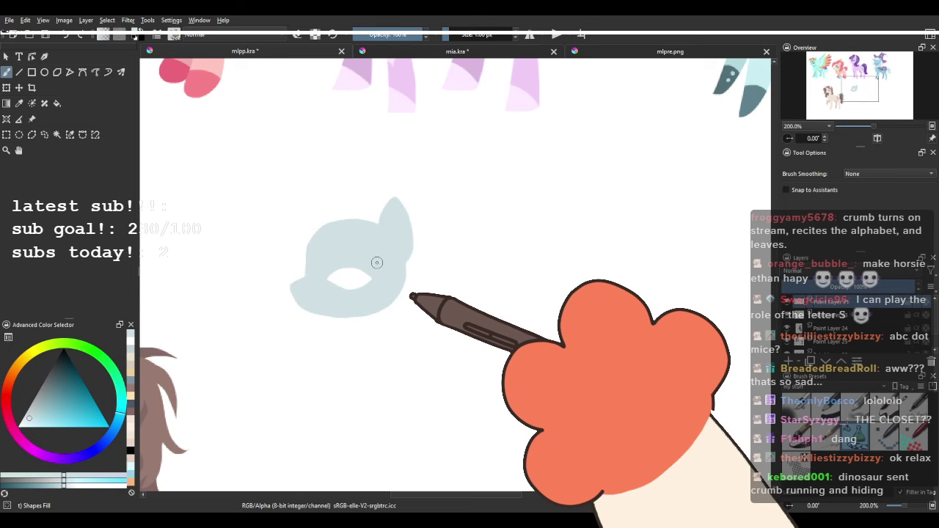
scroll(370, 260, "down", 3)
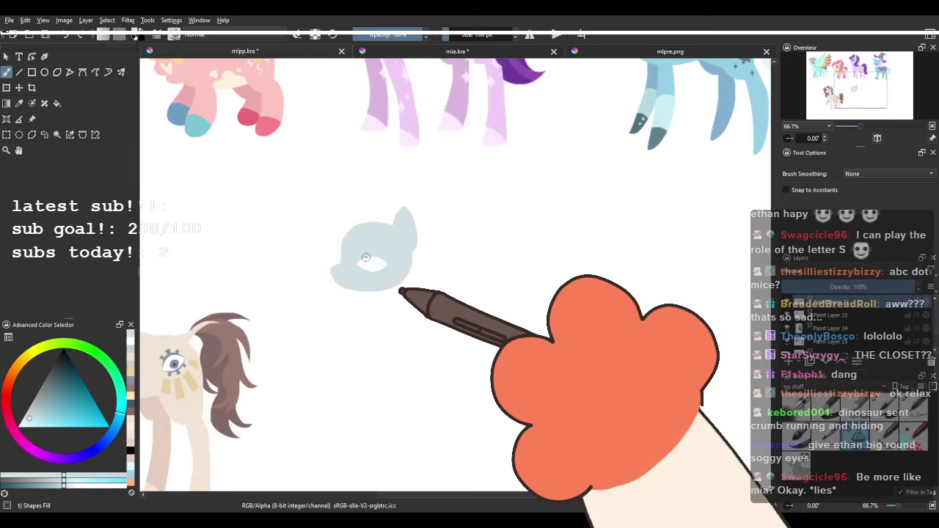
scroll(366, 258, "up", 6)
left_click(44, 134)
mouse_move(334, 215)
left_mouse_down()
mouse_move(287, 260)
mouse_move(480, 269)
mouse_move(469, 236)
left_mouse_up()
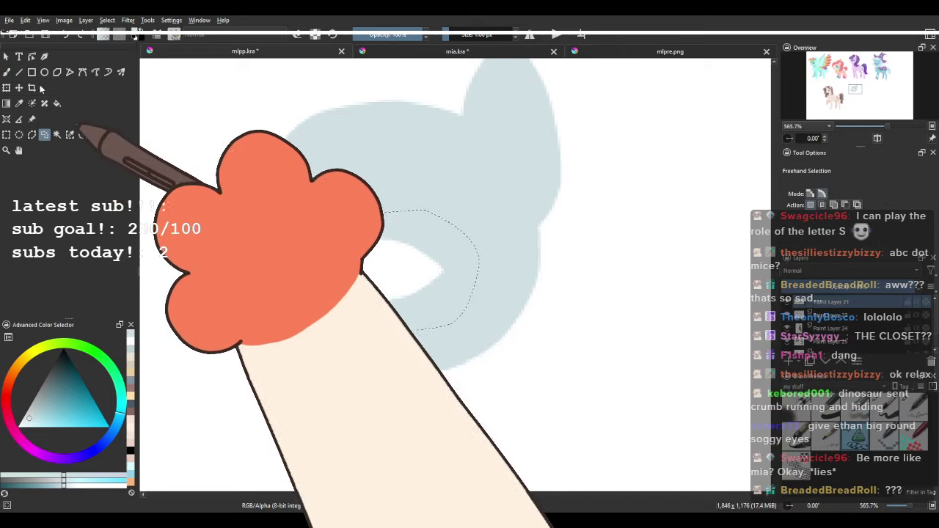
left_click(19, 87)
mouse_move(430, 341)
left_mouse_down()
mouse_move(423, 334)
mouse_move(429, 343)
left_mouse_up()
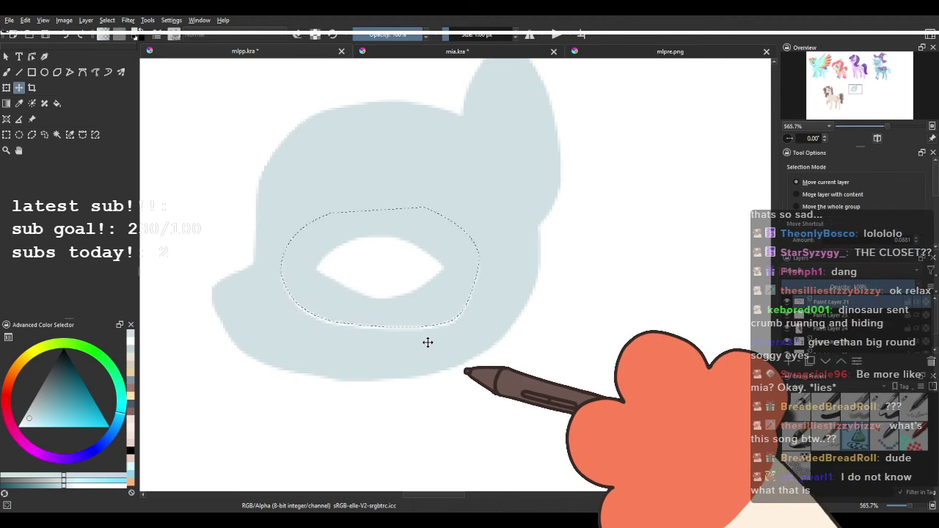
Deselect the eye area and paint over the thin gap around the moved eye with the head colour.
left_click(44, 134)
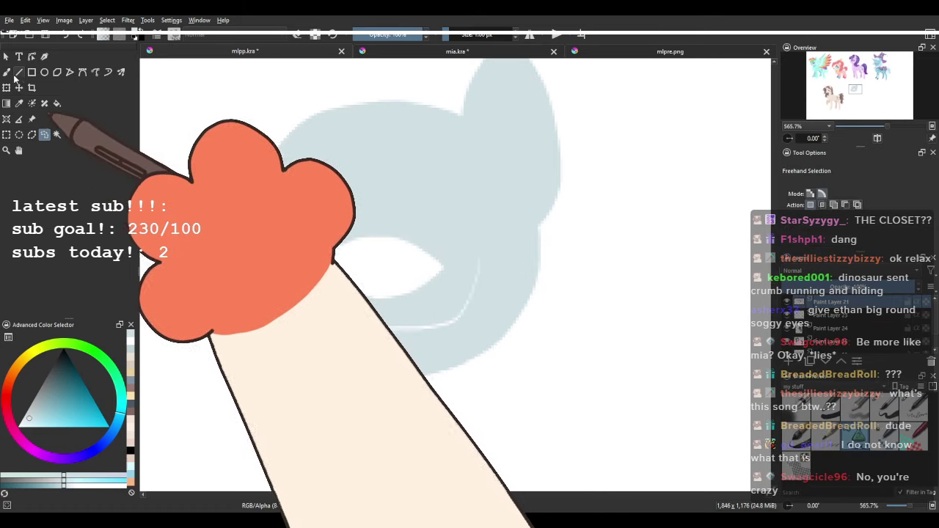
key("b")
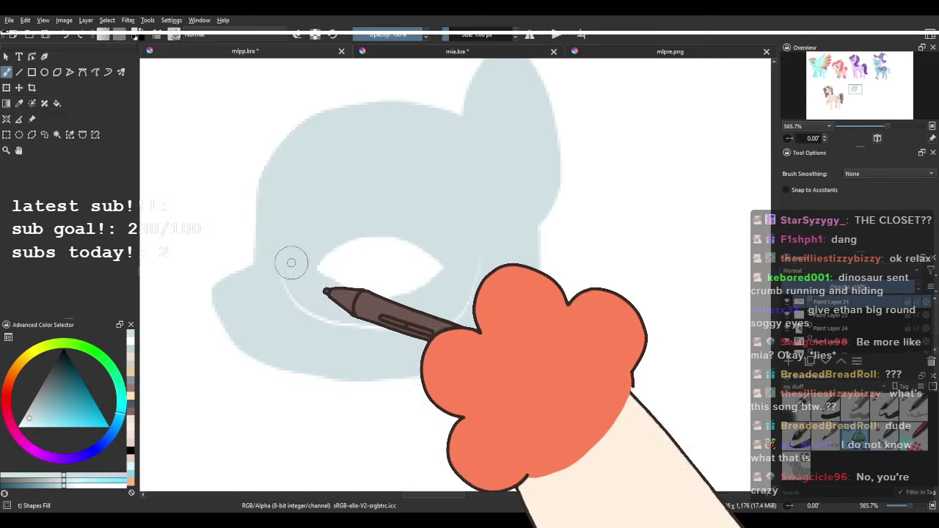
mouse_move(332, 322)
left_mouse_down()
mouse_move(420, 327)
mouse_move(463, 315)
mouse_move(414, 341)
mouse_move(482, 243)
left_mouse_up()
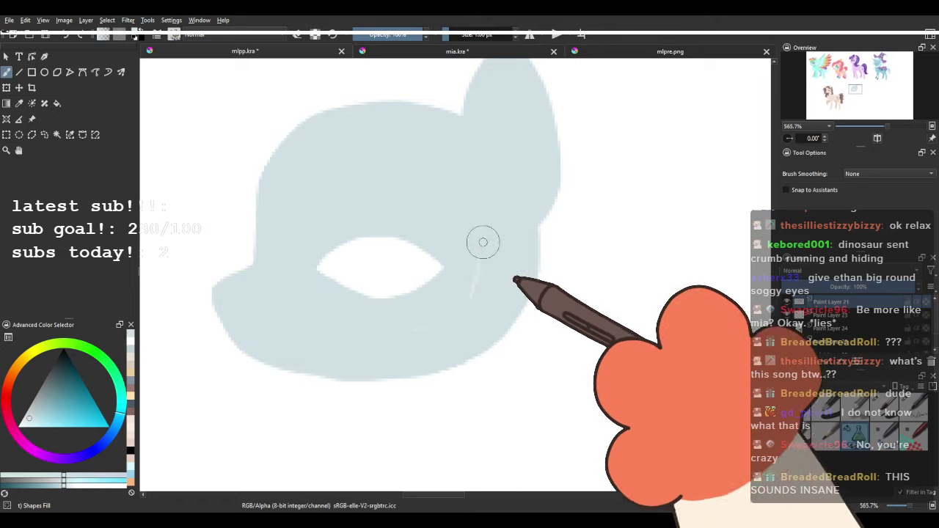
Compare the head with the finished ponies and undo the eye move along with its gap touch-up.
scroll(505, 300, "down", 5)
left_click_drag(500, 283, 468, 249)
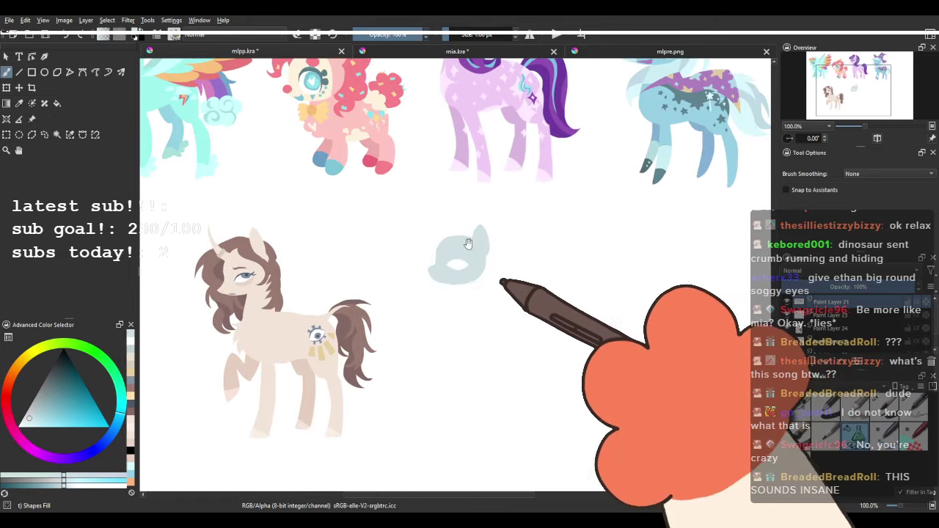
scroll(467, 246, "up", 4)
scroll(499, 280, "down", 4)
scroll(492, 272, "up", 2)
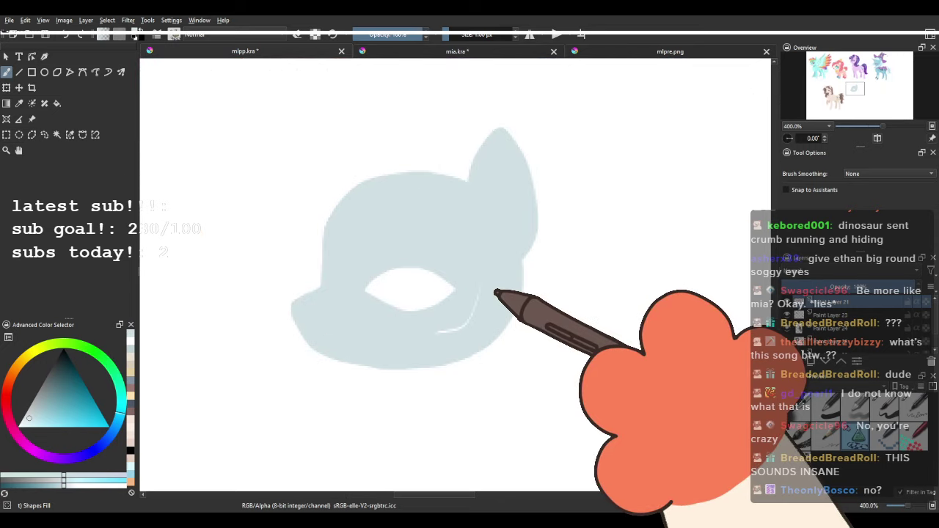
key("ctrl+z")
scroll(470, 248, "down", 3)
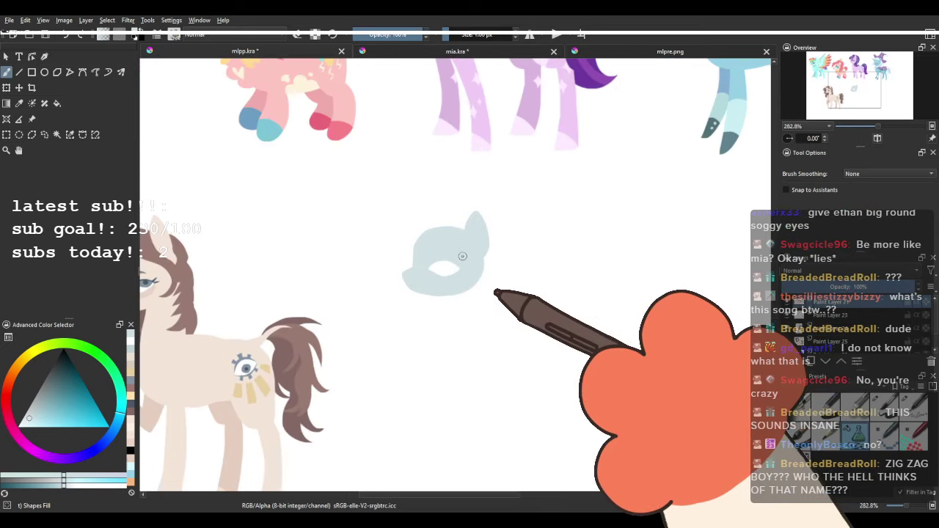
scroll(465, 260, "up", 4)
Refine the upper edge and back corner of the white eye with the head's pale blue-grey.
left_click_drag(359, 220, 337, 223)
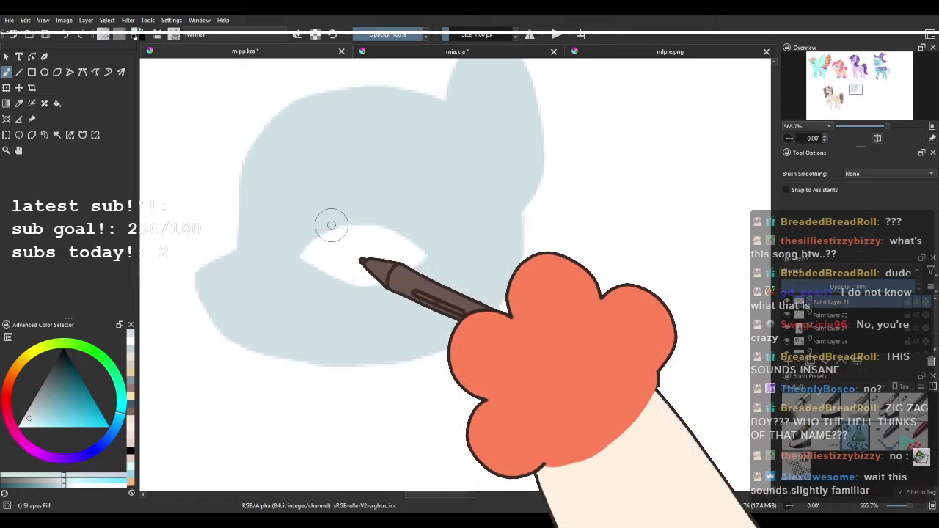
left_click_drag(444, 240, 333, 245)
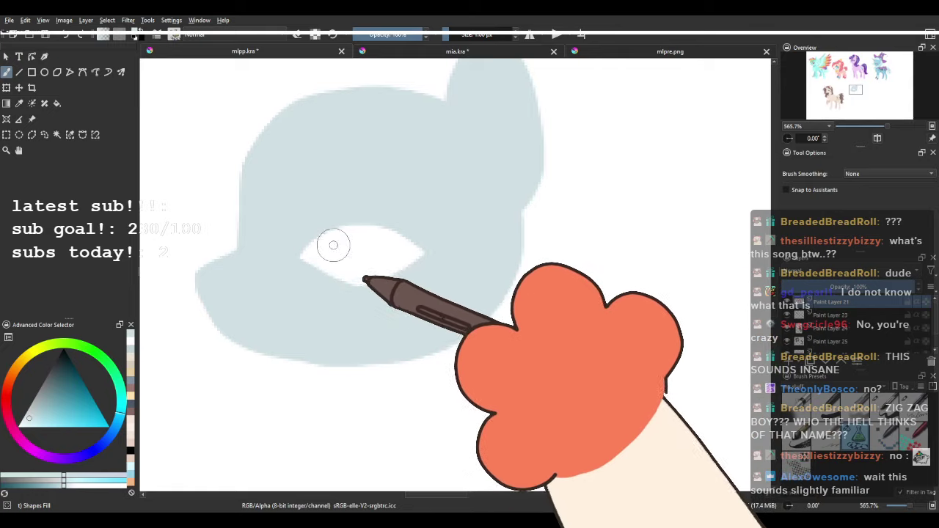
left_click_drag(322, 174, 308, 225)
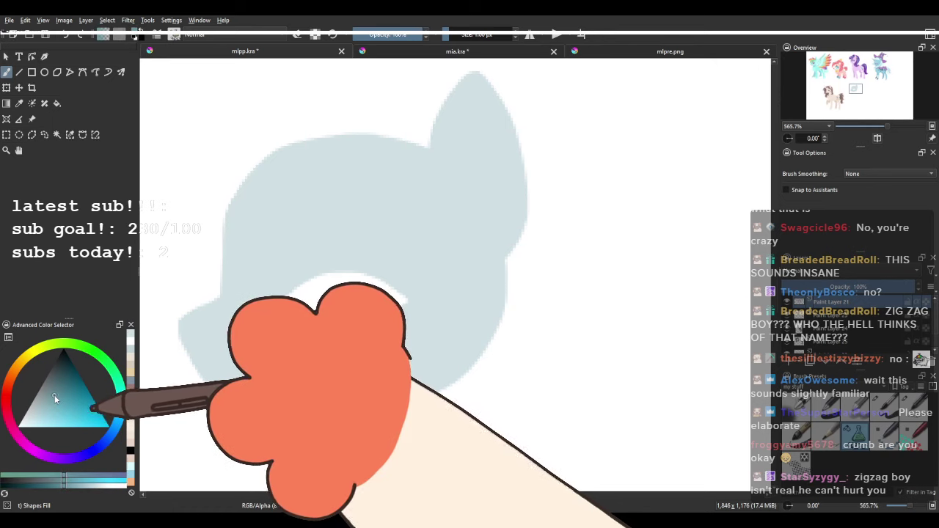
Choose a light warm grey and paint a round iris toward the front of the white eye.
left_click(16, 365)
left_click_drag(42, 407, 44, 396)
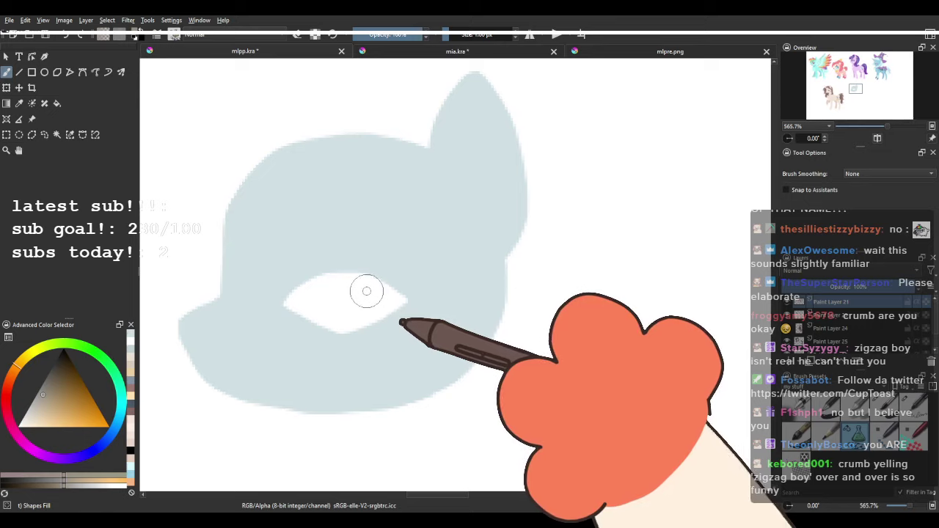
left_click(328, 303)
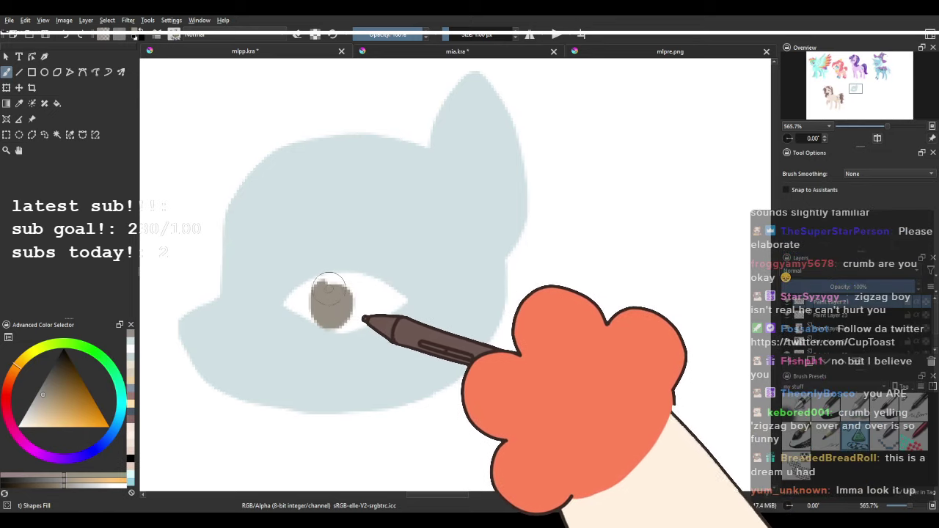
left_click_drag(38, 394, 39, 398)
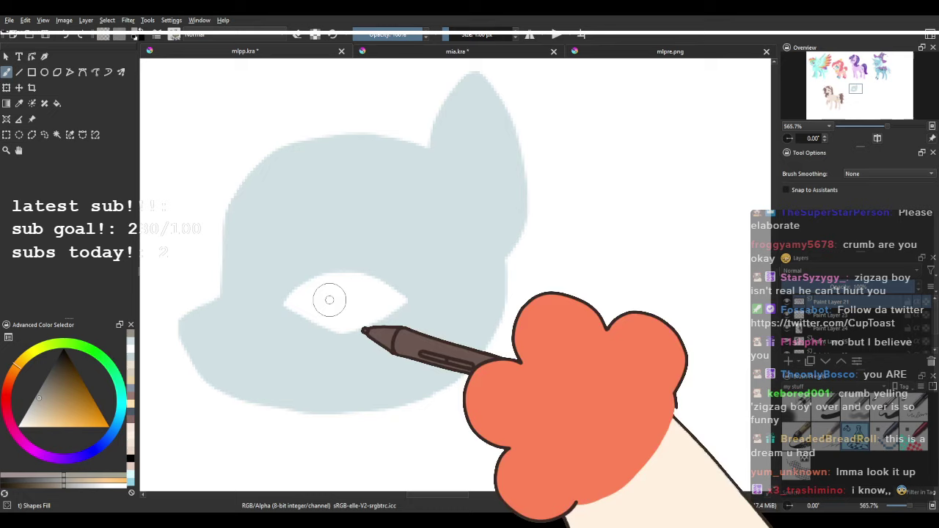
left_click_drag(321, 322, 335, 301)
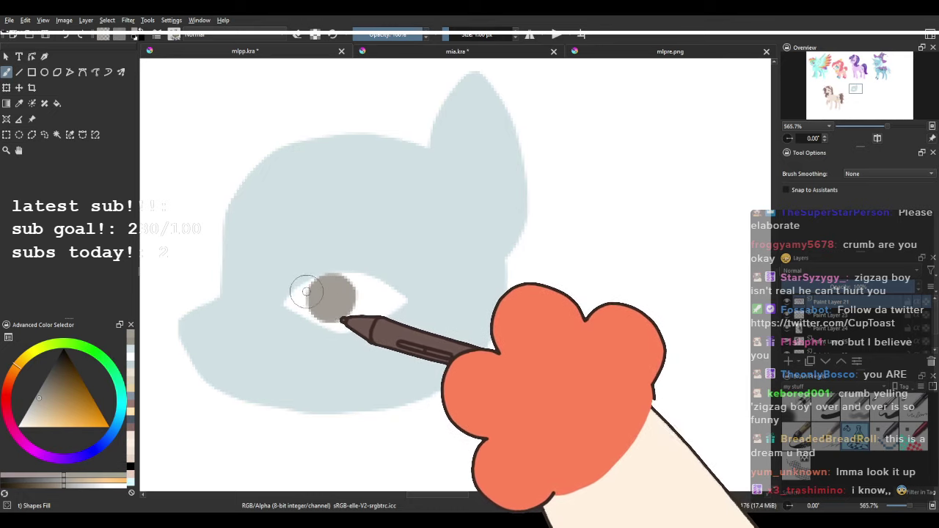
Paint a darker warm-grey pupil in the iris and a curved lash line along the eye's upper edge.
left_click_drag(41, 394, 46, 389)
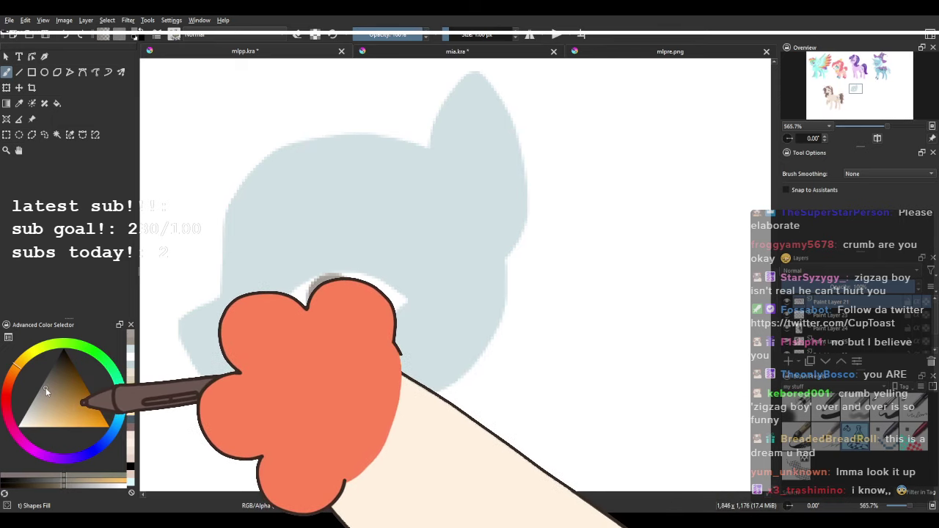
left_click(328, 297)
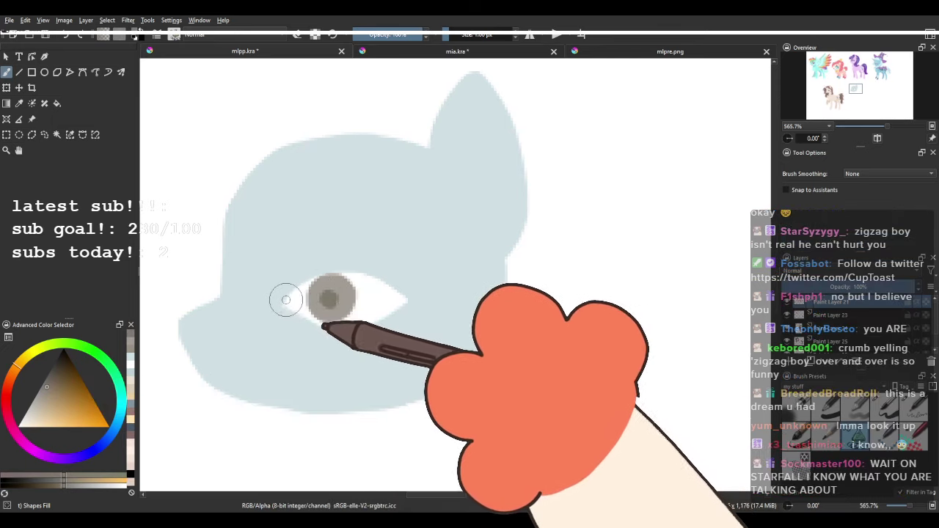
mouse_move(286, 300)
left_mouse_down()
mouse_move(339, 281)
mouse_move(375, 285)
mouse_move(406, 304)
mouse_move(391, 281)
mouse_move(354, 262)
mouse_move(312, 267)
mouse_move(285, 290)
mouse_move(347, 278)
mouse_move(404, 306)
mouse_move(395, 282)
mouse_move(365, 265)
mouse_move(327, 265)
mouse_move(287, 283)
left_mouse_up()
key("ctrl+z")
key("ctrl+z")
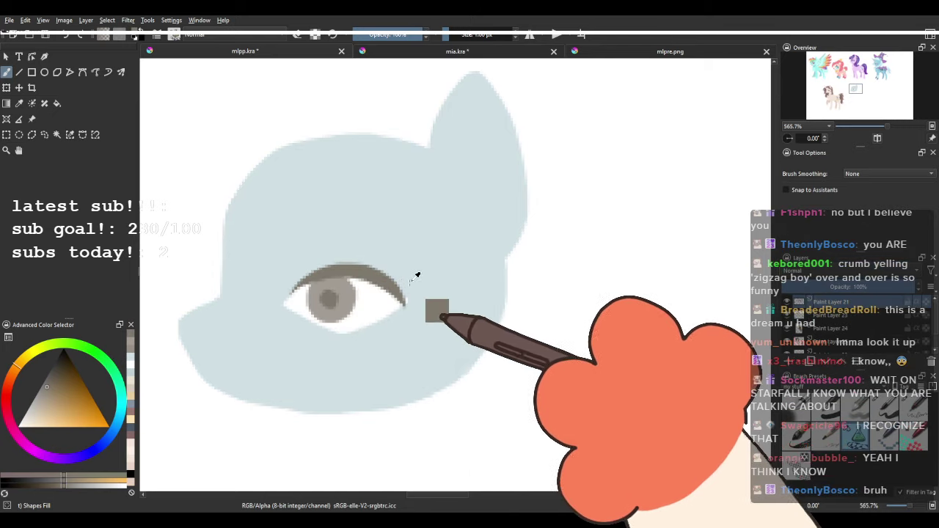
Touch up the upper lash line, alternating between the sampled lash grey and the head's pale blue-grey.
scroll(316, 234, "down", 1)
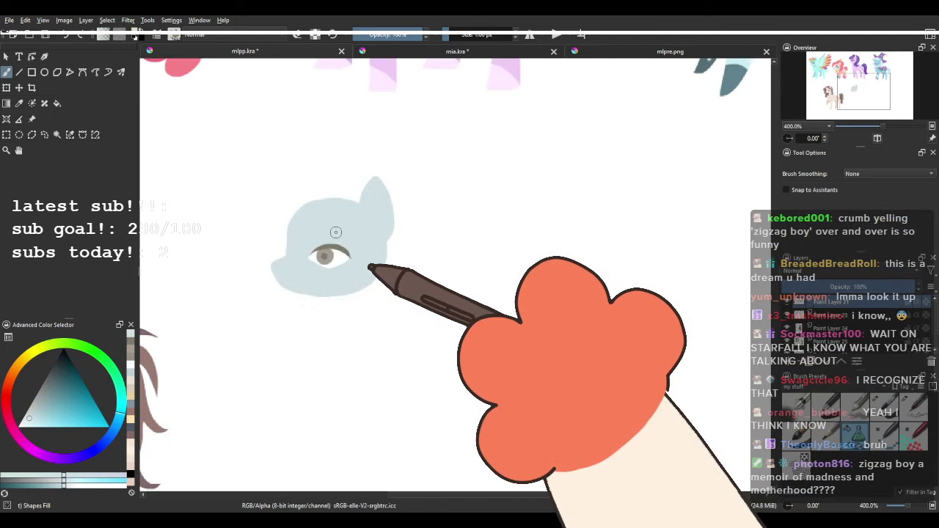
scroll(535, 220, "down", 2)
scroll(601, 232, "up", 5)
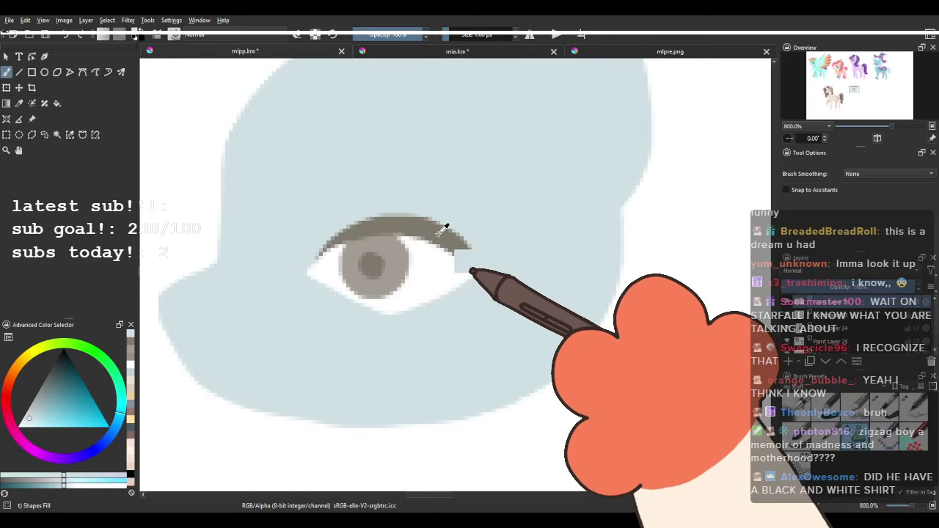
left_click(439, 233, "ctrl")
scroll(440, 232, "down", 1)
left_click(463, 151, "ctrl")
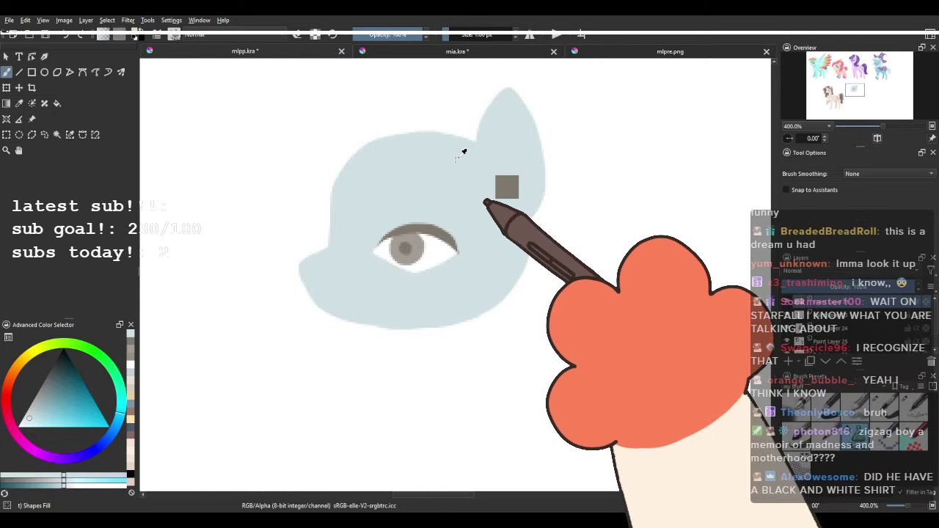
scroll(430, 202, "up", 1)
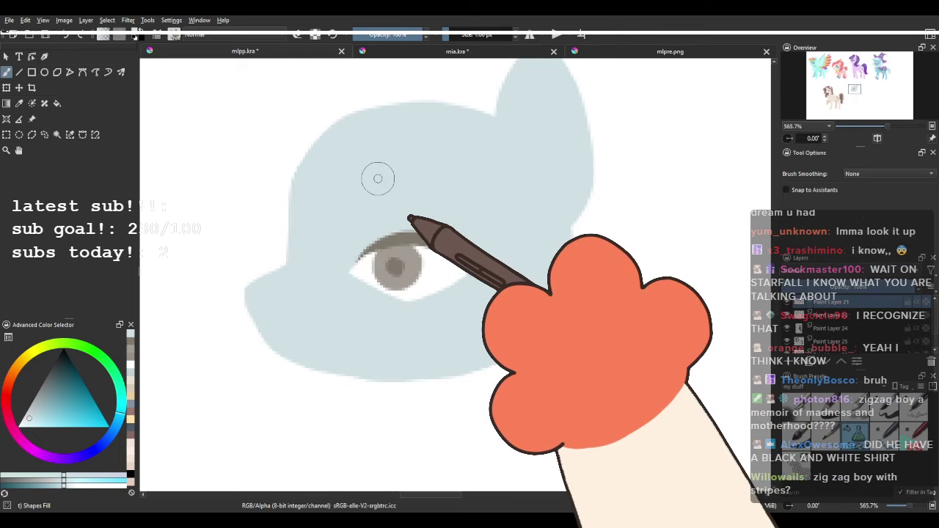
left_click_drag(206, 259, 191, 259)
left_click_drag(246, 290, 256, 281)
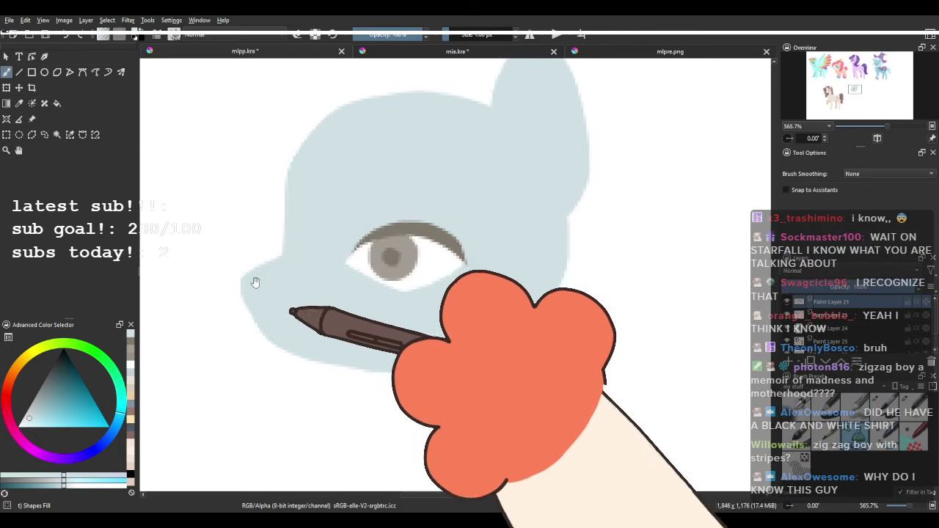
Refine the contour where the forehead meets the muzzle with the head's pale blue-grey.
mouse_move(291, 254)
left_mouse_down()
mouse_move(240, 282)
mouse_move(268, 347)
left_mouse_up()
key("ctrl+z")
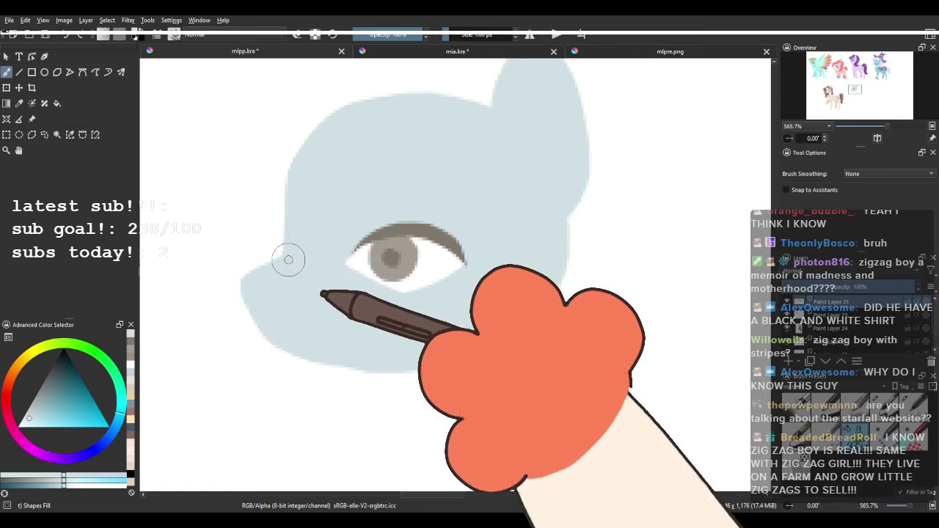
mouse_move(289, 260)
left_mouse_down()
mouse_move(242, 310)
mouse_move(283, 308)
left_mouse_up()
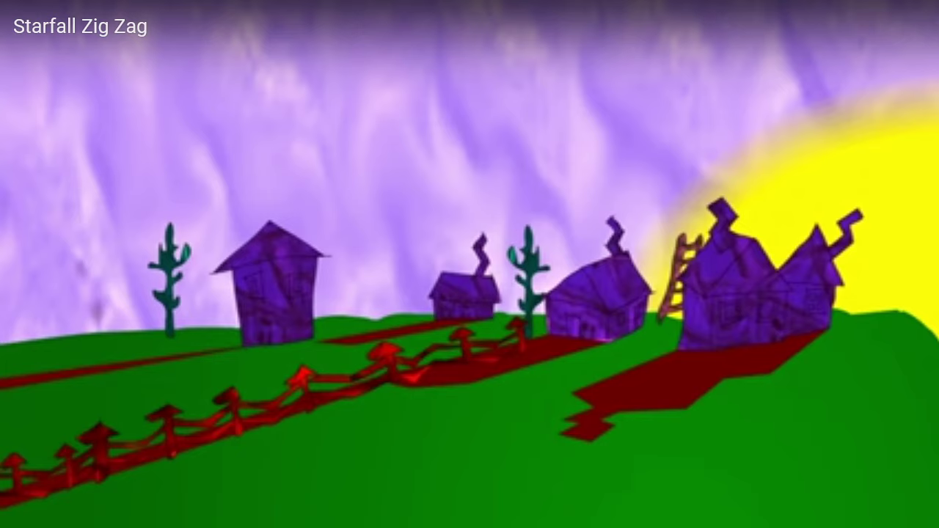
Switch to YouTube and play the Starfall Zig Zag video in full screen.
key("space")
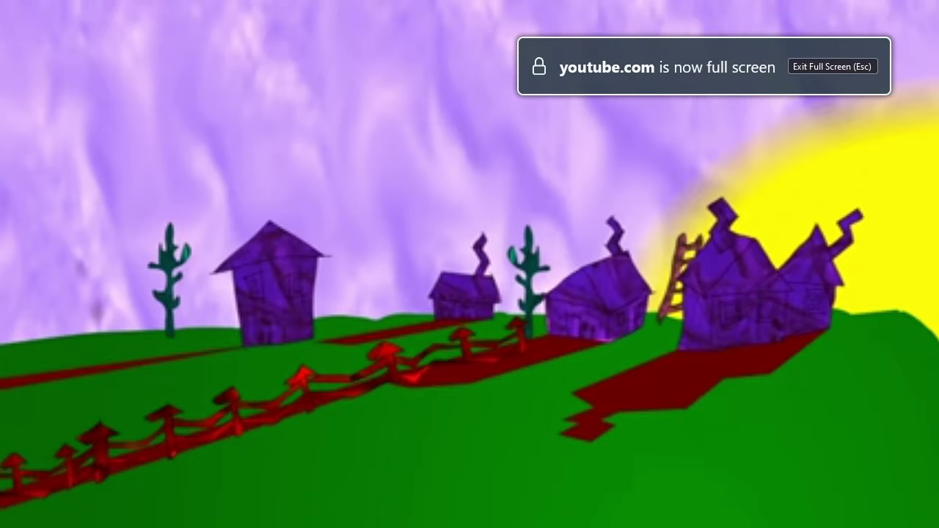
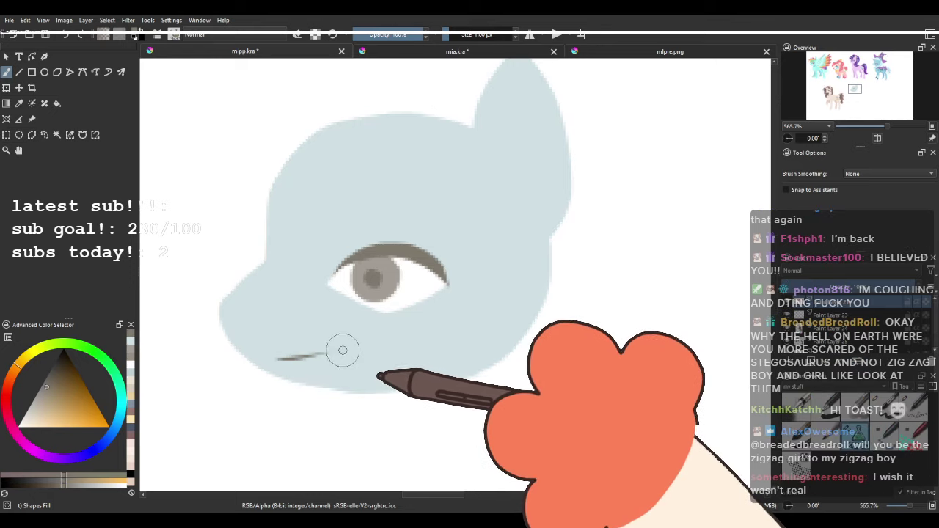
Undo the thin mouth line and paint a small open smile on the muzzle in the dark lash grey.
key("ctrl+z")
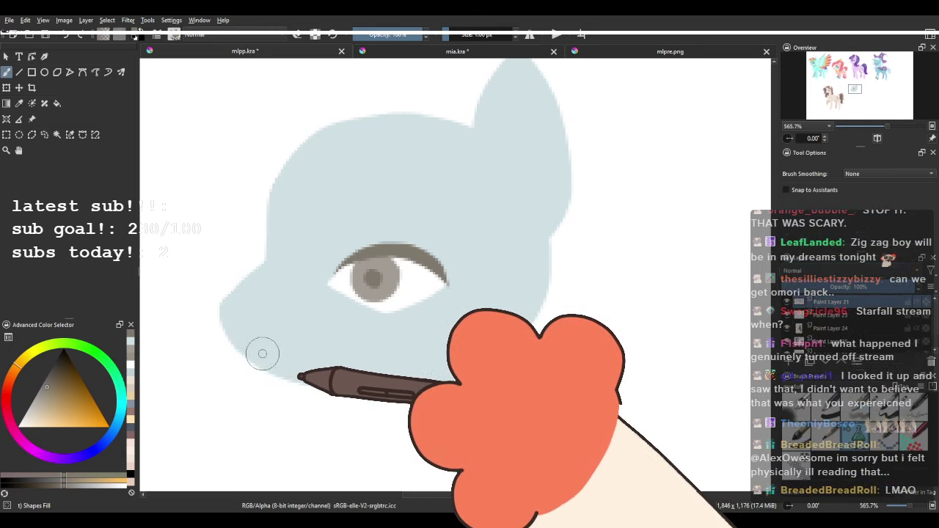
mouse_move(261, 361)
left_mouse_down()
mouse_move(308, 354)
mouse_move(295, 376)
mouse_move(259, 361)
mouse_move(345, 353)
mouse_move(305, 375)
mouse_move(308, 366)
mouse_move(329, 356)
mouse_move(326, 378)
mouse_move(274, 367)
mouse_move(341, 374)
mouse_move(351, 352)
mouse_move(297, 370)
left_mouse_up()
key("ctrl+z")
key("ctrl+z")
key("ctrl+z")
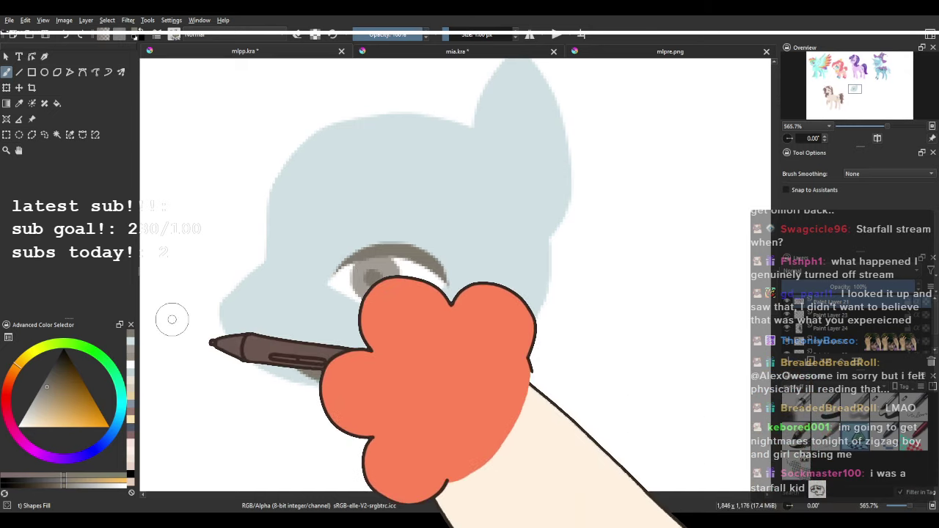
Choose a lighter warm taupe and paint a thick arched eyebrow above the eye.
left_click(44, 405)
left_click(40, 402)
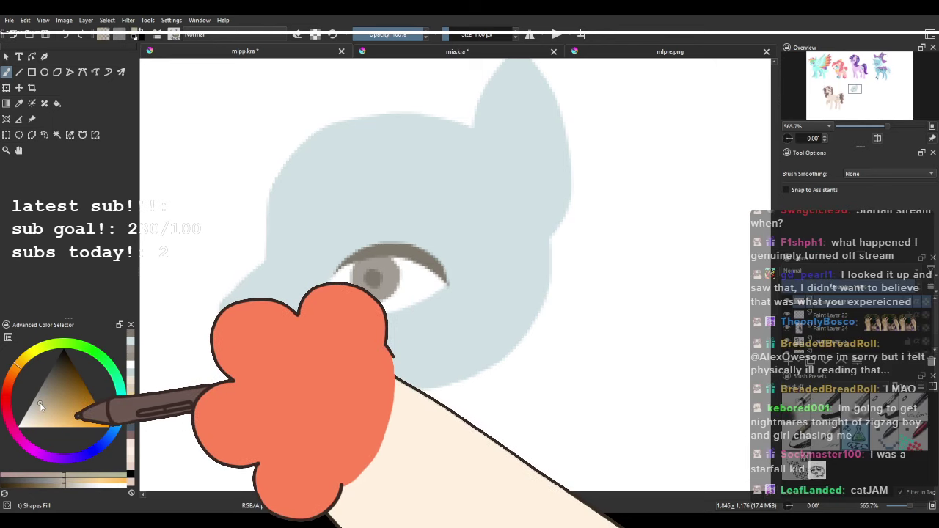
mouse_move(320, 224)
left_mouse_down()
mouse_move(428, 225)
mouse_move(352, 208)
left_mouse_up()
key("ctrl+z")
key("ctrl+z")
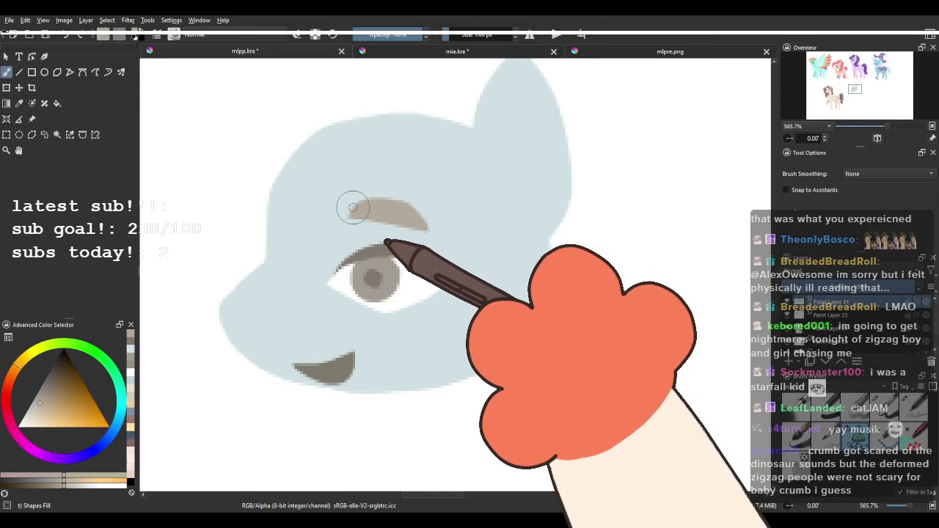
Examine the new head beside the finished ponies and compare it with the mlpre.png reference.
scroll(299, 170, "down", 4)
scroll(465, 186, "down", 3)
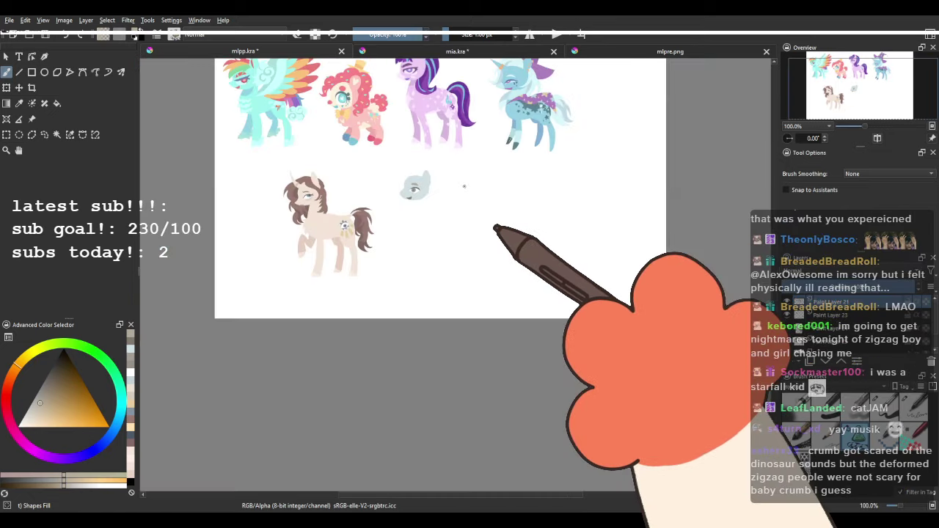
scroll(394, 170, "up", 3)
scroll(581, 145, "up", 3)
left_click(598, 49)
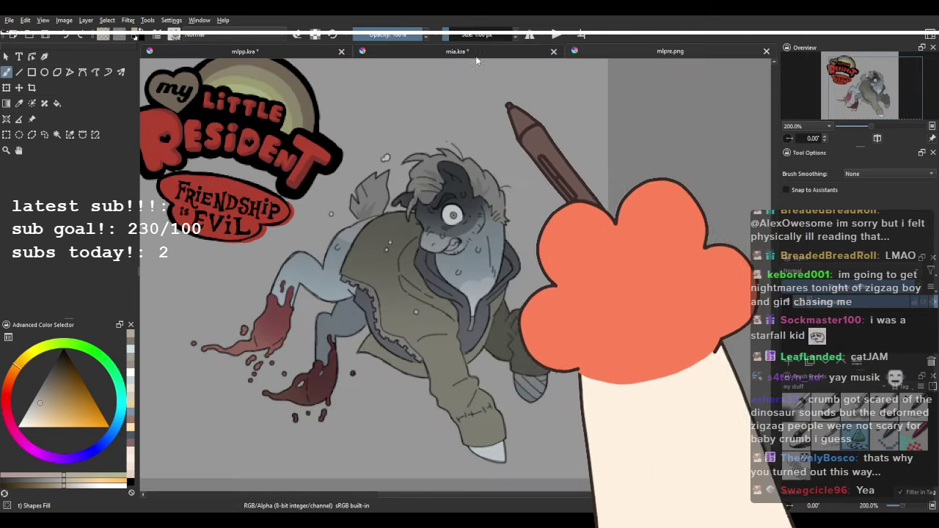
left_click(460, 56)
left_click(246, 51)
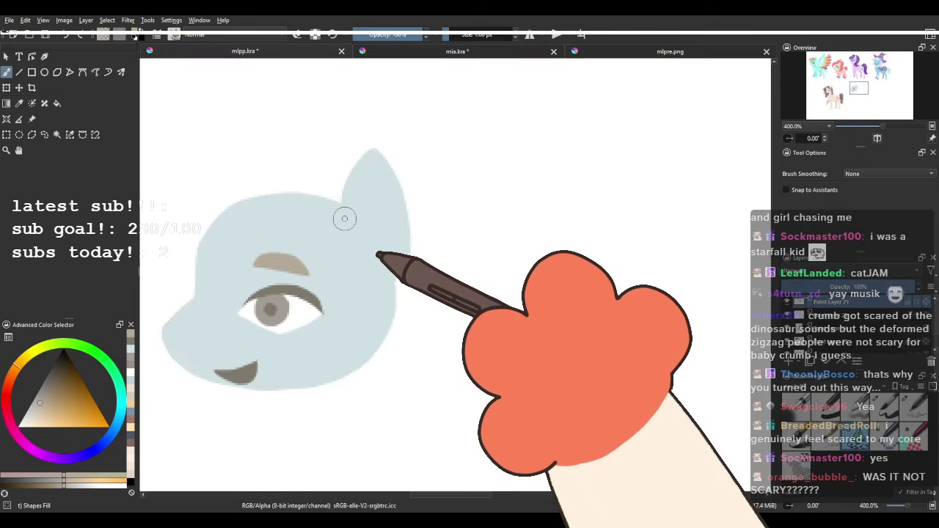
Paint the muzzle and front of the chin with a rounded patch in a paler, near-white blue-grey.
left_click_drag(294, 260, 346, 251)
left_click(262, 323, "ctrl")
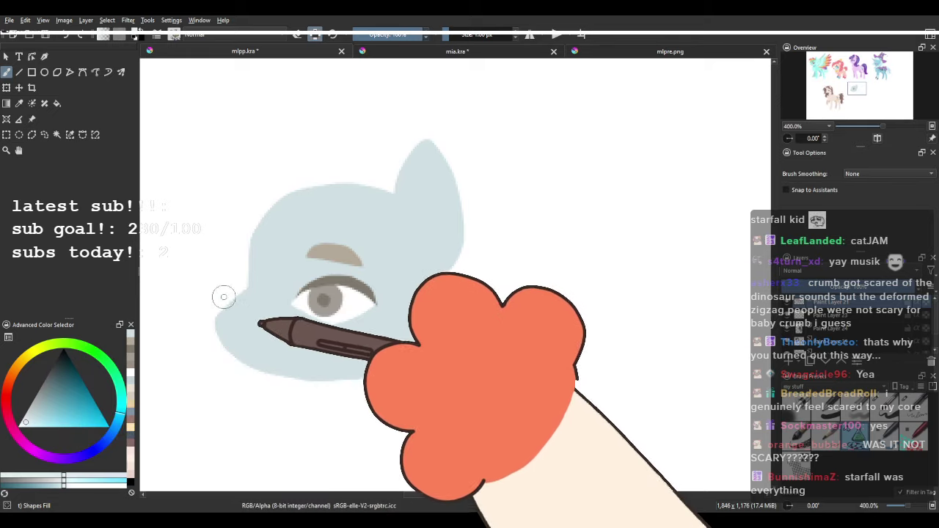
left_click_drag(301, 368, 245, 300)
key("ctrl+z")
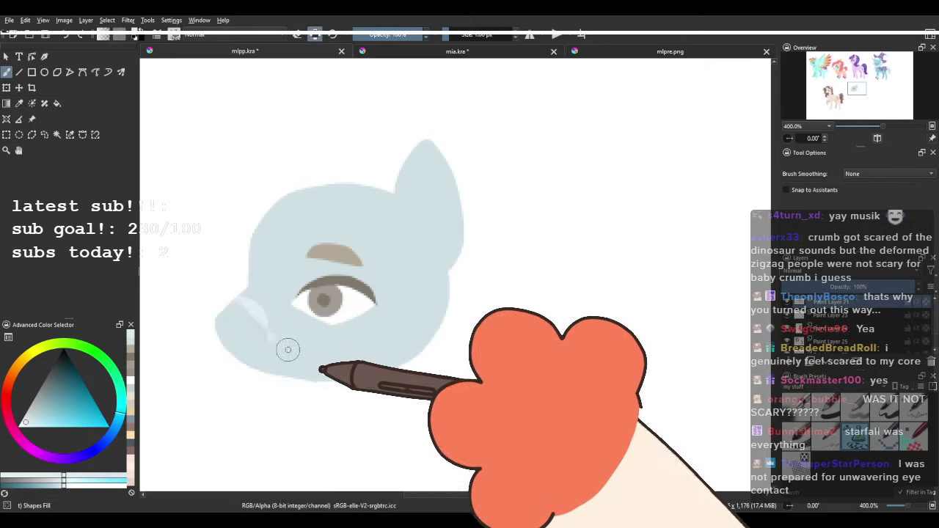
mouse_move(288, 350)
left_mouse_down()
mouse_move(156, 326)
mouse_move(243, 286)
mouse_move(272, 303)
mouse_move(235, 289)
left_mouse_up()
mouse_move(282, 335)
left_mouse_down()
mouse_move(170, 295)
mouse_move(220, 285)
left_mouse_up()
Sample the dark lash grey and paint a small open smile on the pale muzzle patch.
left_click(354, 278, "ctrl")
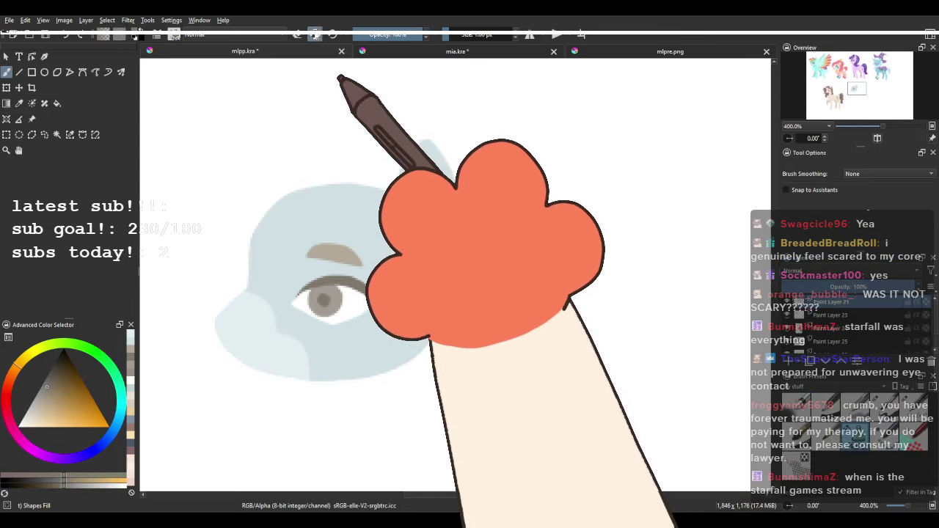
mouse_move(242, 351)
left_mouse_down()
mouse_move(289, 358)
mouse_move(251, 364)
mouse_move(272, 355)
mouse_move(295, 361)
left_mouse_up()
key("ctrl+z")
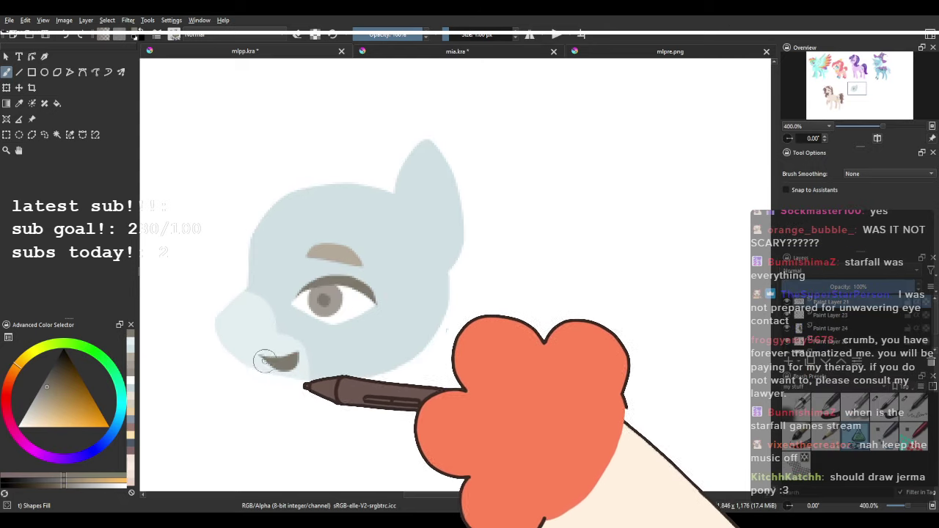
Paint short tufted hair across the top of the head and over the forehead in the eyebrow's taupe.
left_click(343, 248, "ctrl")
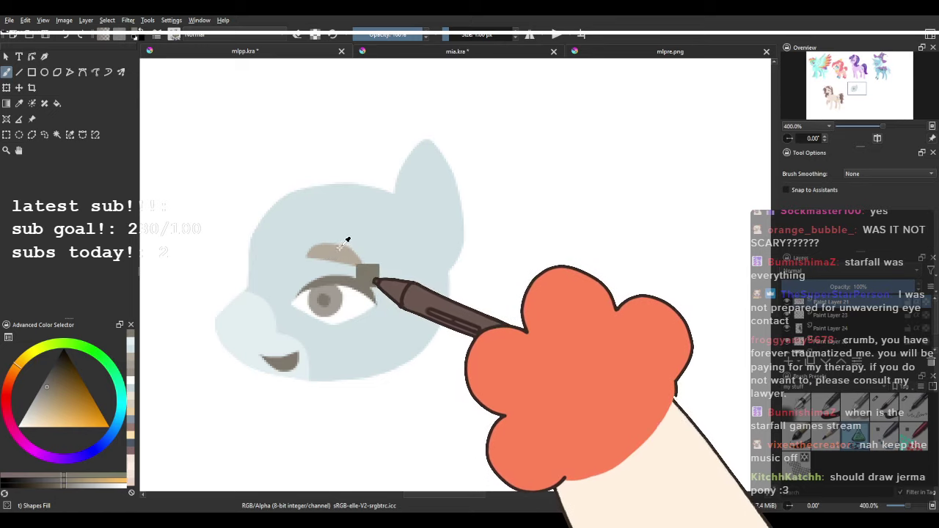
mouse_move(272, 198)
left_mouse_down()
mouse_move(390, 193)
mouse_move(384, 153)
mouse_move(276, 155)
mouse_move(245, 191)
mouse_move(248, 229)
left_mouse_up()
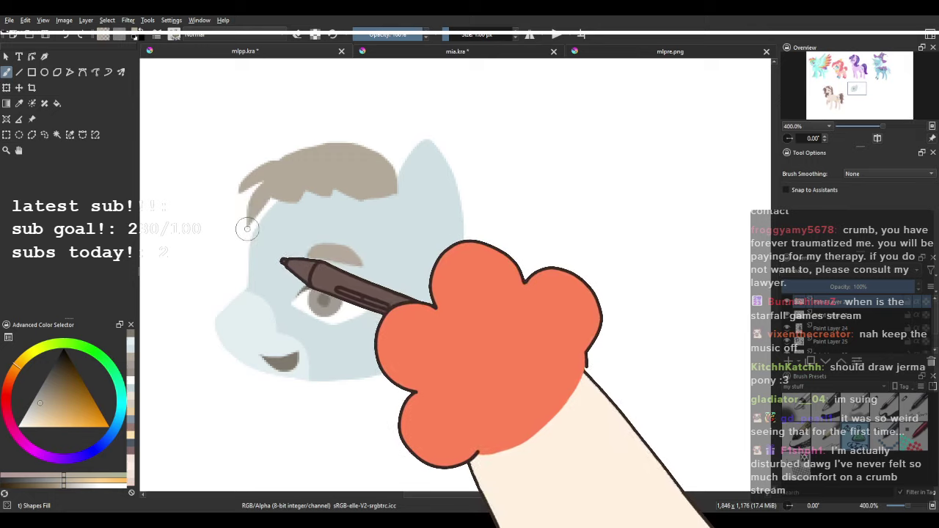
mouse_move(382, 149)
left_mouse_down()
mouse_move(403, 168)
mouse_move(394, 188)
mouse_move(384, 149)
left_mouse_up()
left_click_drag(323, 133, 376, 159)
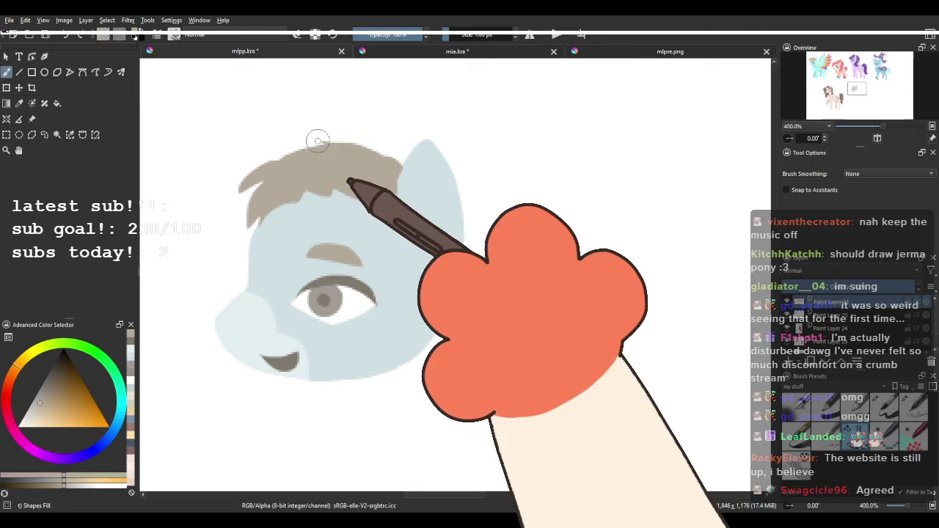
mouse_move(317, 140)
left_mouse_down()
mouse_move(351, 150)
mouse_move(292, 145)
mouse_move(338, 151)
mouse_move(279, 133)
left_mouse_up()
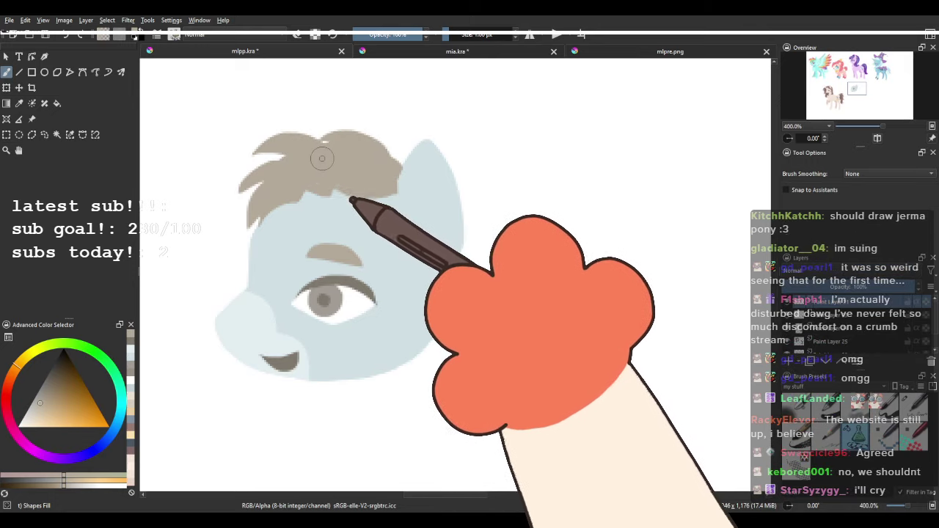
key("ctrl+z")
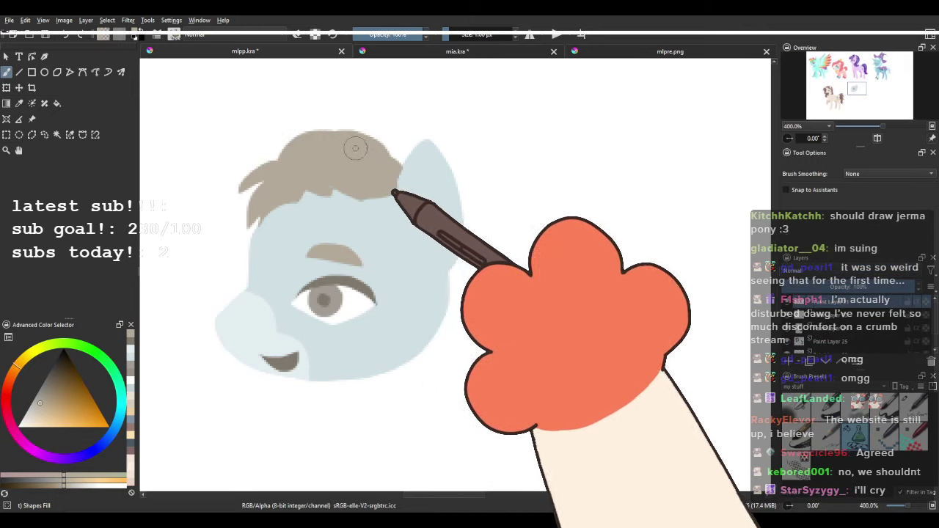
mouse_move(349, 130)
left_mouse_down()
mouse_move(407, 166)
mouse_move(410, 158)
mouse_move(366, 129)
mouse_move(399, 171)
mouse_move(398, 149)
mouse_move(393, 173)
mouse_move(410, 157)
mouse_move(389, 142)
left_mouse_up()
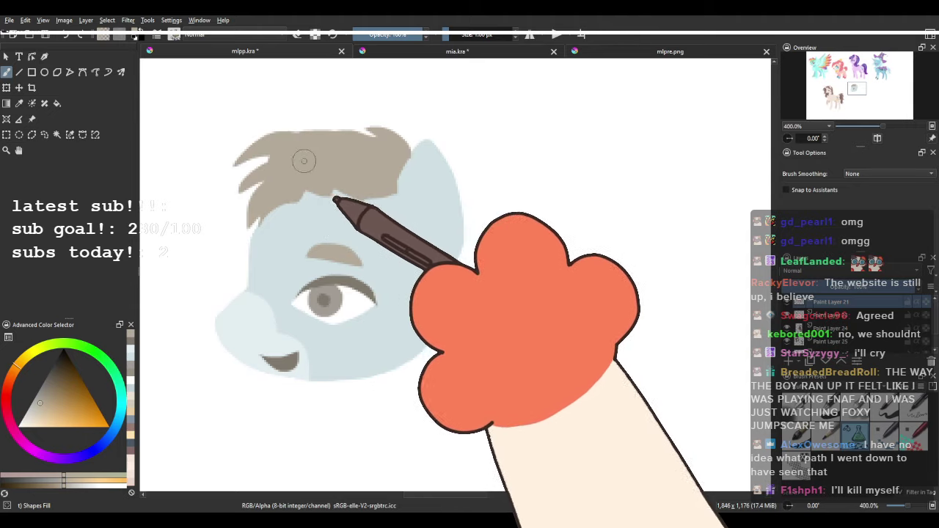
Paint the back mane behind the ear and down the nape in the hair's taupe.
left_click(283, 221, "ctrl")
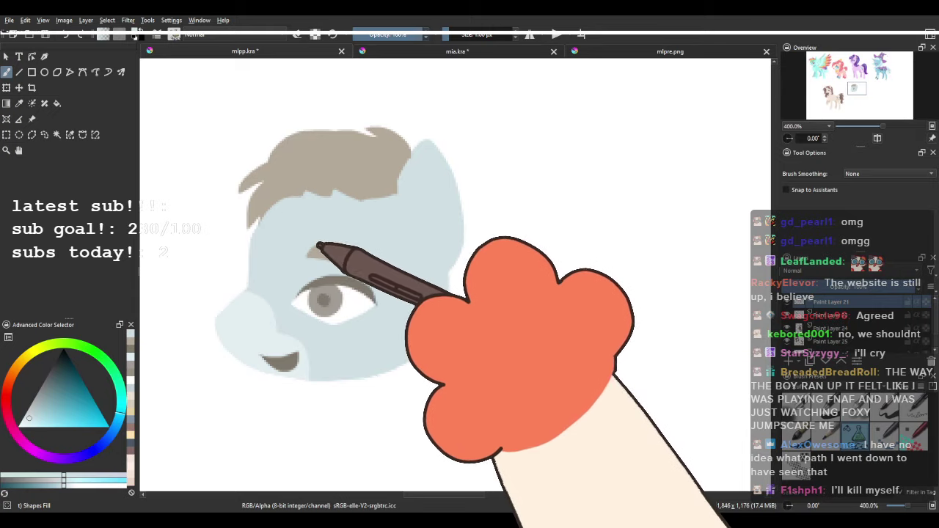
left_click(280, 199, "ctrl")
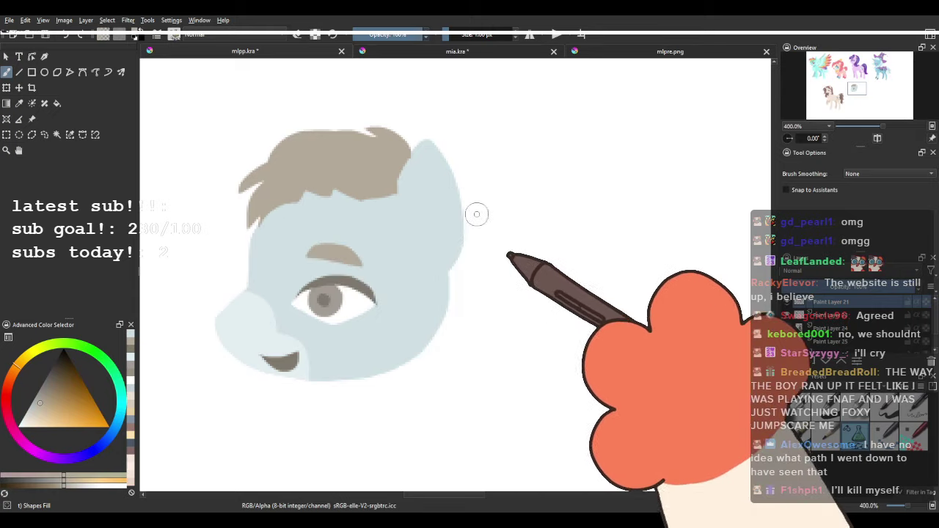
mouse_move(449, 175)
left_mouse_down()
mouse_move(483, 267)
mouse_move(466, 281)
mouse_move(436, 283)
mouse_move(436, 331)
mouse_move(481, 294)
mouse_move(485, 255)
mouse_move(460, 194)
left_mouse_up()
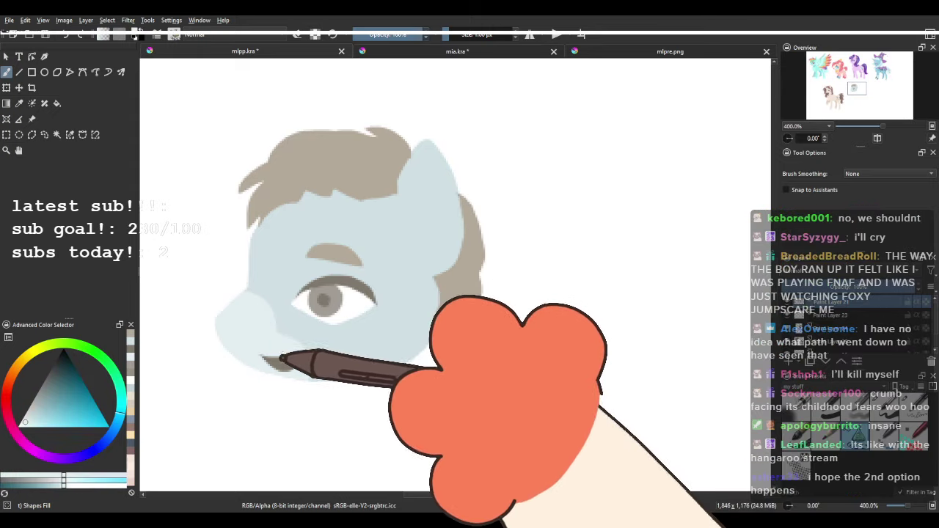
Extend the fringe lower over the forehead with a wavy edge in the hair's taupe, checking it in mirrored view.
key("m")
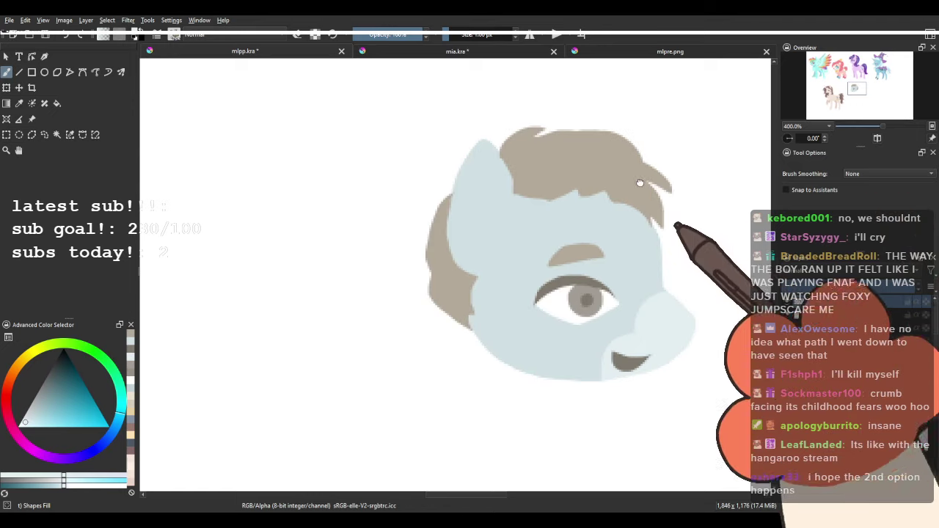
left_click_drag(639, 183, 440, 193)
left_click(350, 172, "ctrl")
mouse_move(339, 207)
left_mouse_down()
mouse_move(340, 225)
mouse_move(400, 204)
left_mouse_up()
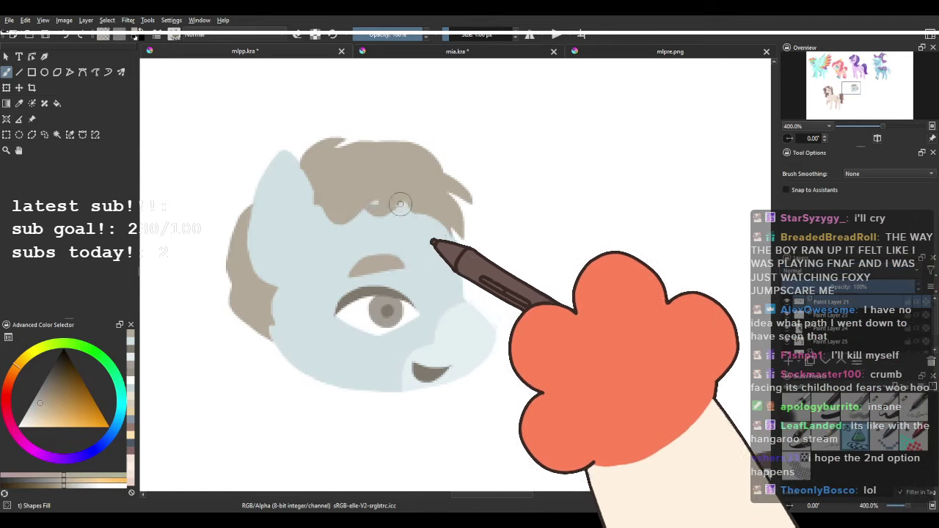
key("ctrl+z")
mouse_move(316, 203)
left_mouse_down()
mouse_move(334, 226)
mouse_move(397, 228)
mouse_move(424, 201)
mouse_move(356, 176)
mouse_move(366, 204)
mouse_move(422, 224)
left_mouse_up()
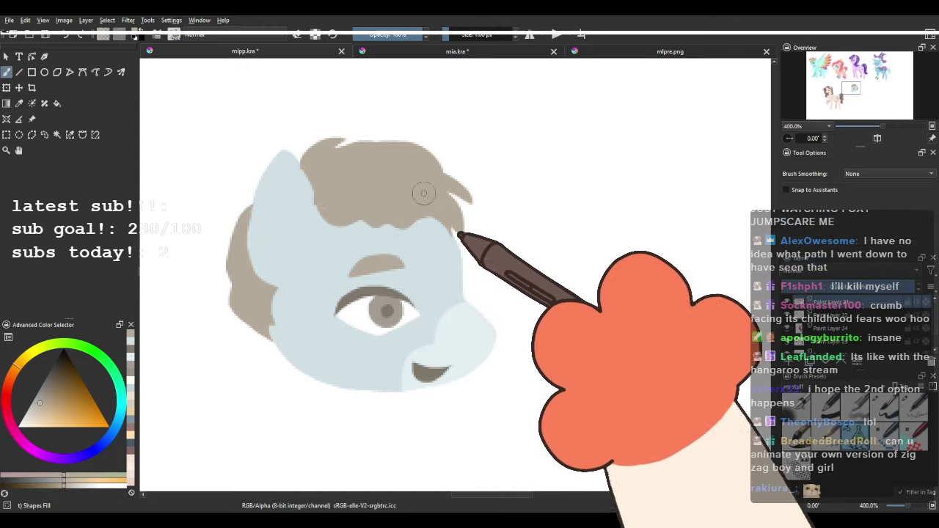
left_click_drag(365, 193, 331, 210)
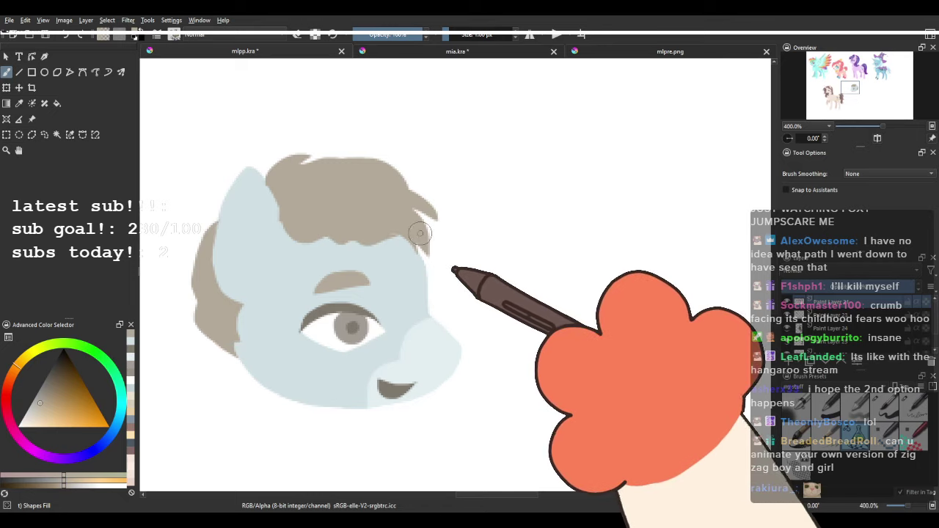
left_click_drag(420, 233, 379, 239)
Add a pointed tuft on top of the hair and another on the outer edge of the back mane.
left_click_drag(334, 161, 386, 150)
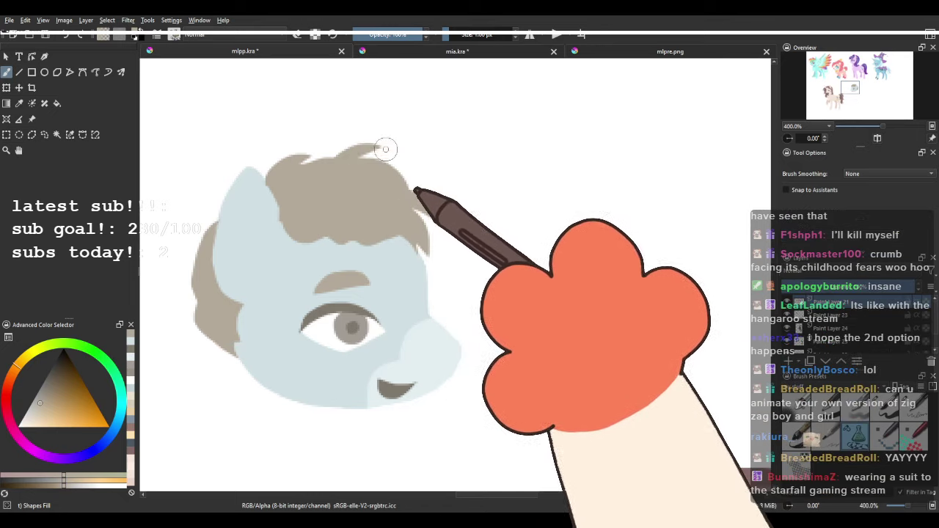
key("m")
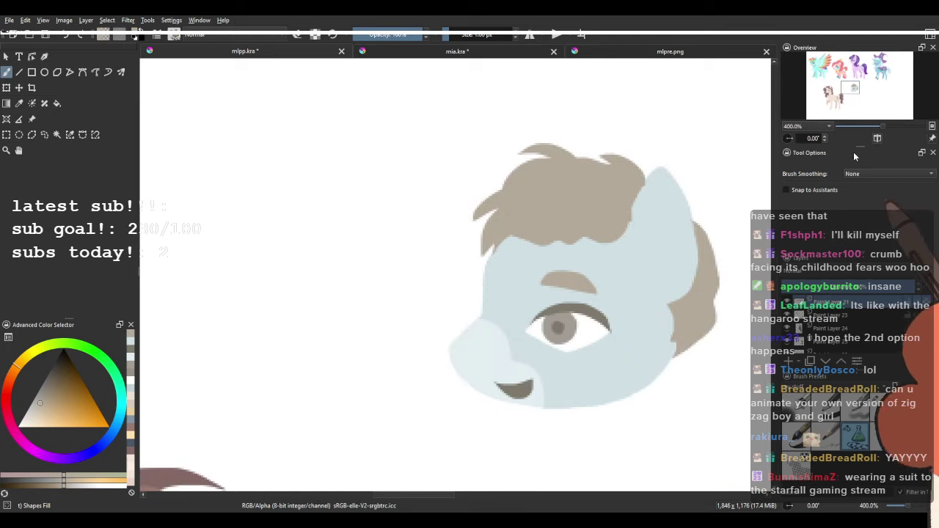
left_click_drag(639, 174, 402, 184)
mouse_move(455, 234)
left_mouse_down()
mouse_move(472, 229)
mouse_move(494, 267)
mouse_move(471, 258)
mouse_move(484, 270)
mouse_move(468, 300)
left_mouse_up()
key("ctrl+z")
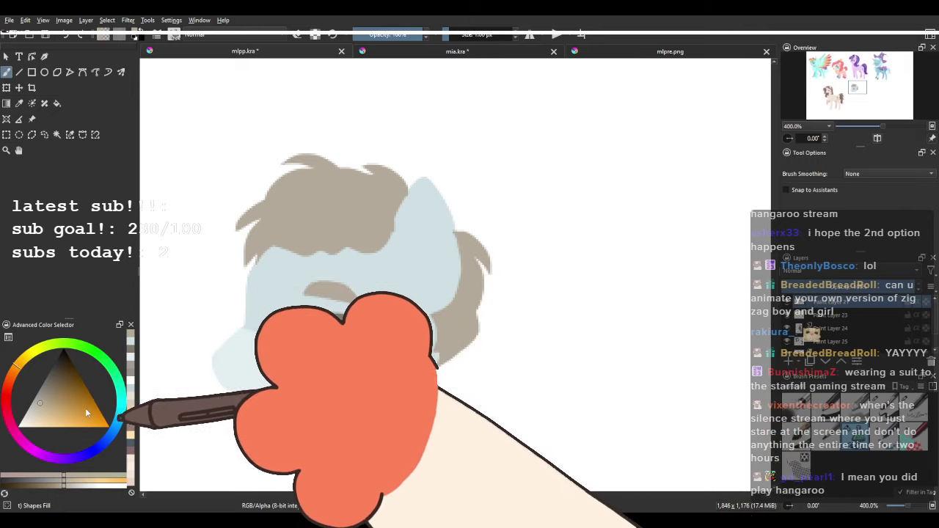
Choose a slightly darker taupe and paint shadow shapes on the lower fringe and the back mane.
left_click(42, 397)
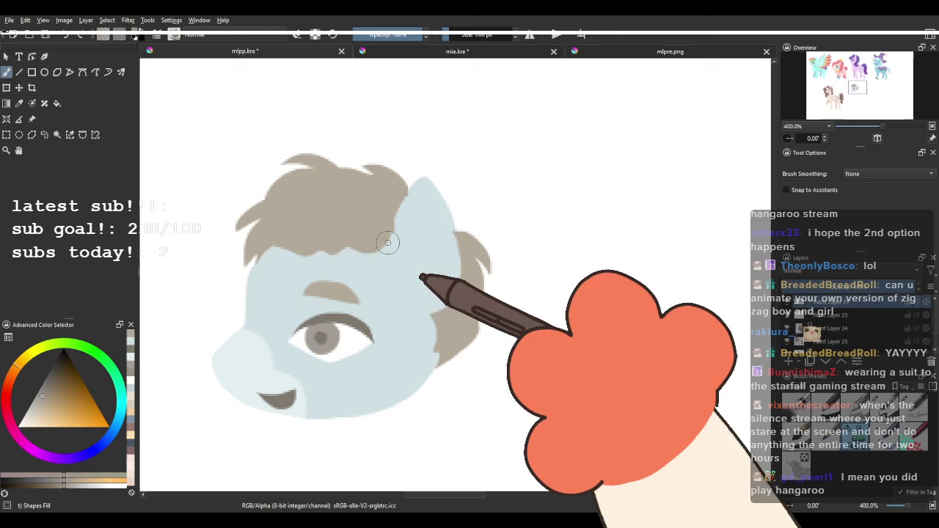
left_click(338, 225, "ctrl")
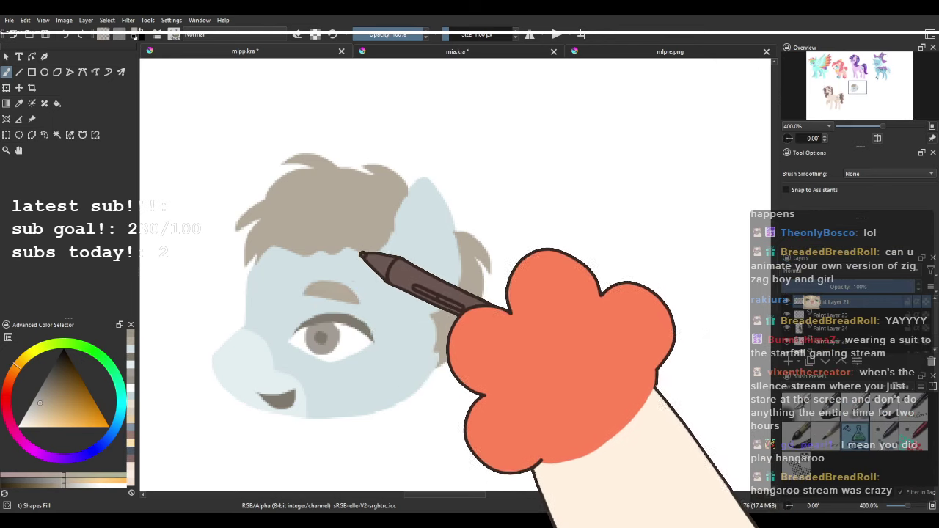
left_click(44, 397)
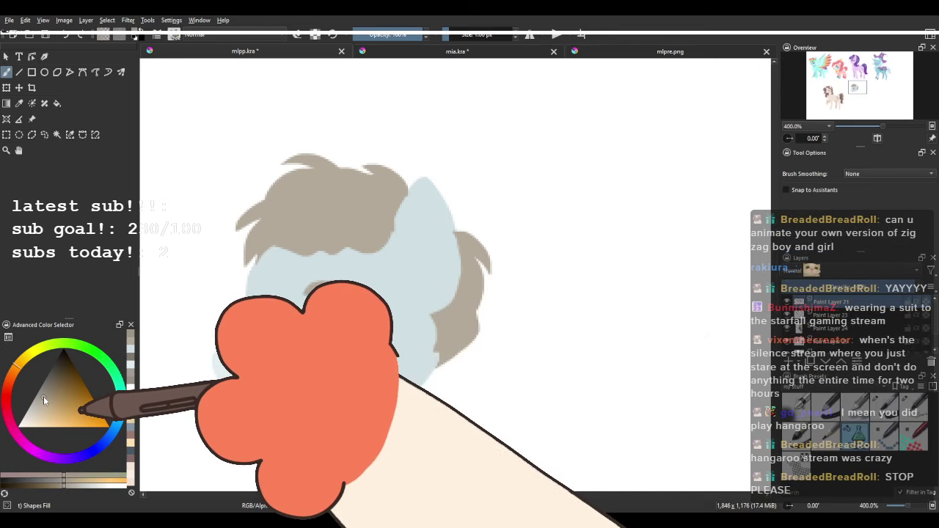
mouse_move(376, 248)
left_mouse_down()
mouse_move(315, 210)
mouse_move(361, 247)
mouse_move(270, 239)
mouse_move(341, 255)
mouse_move(376, 232)
mouse_move(369, 200)
mouse_move(383, 236)
left_mouse_up()
left_click_drag(457, 300, 438, 269)
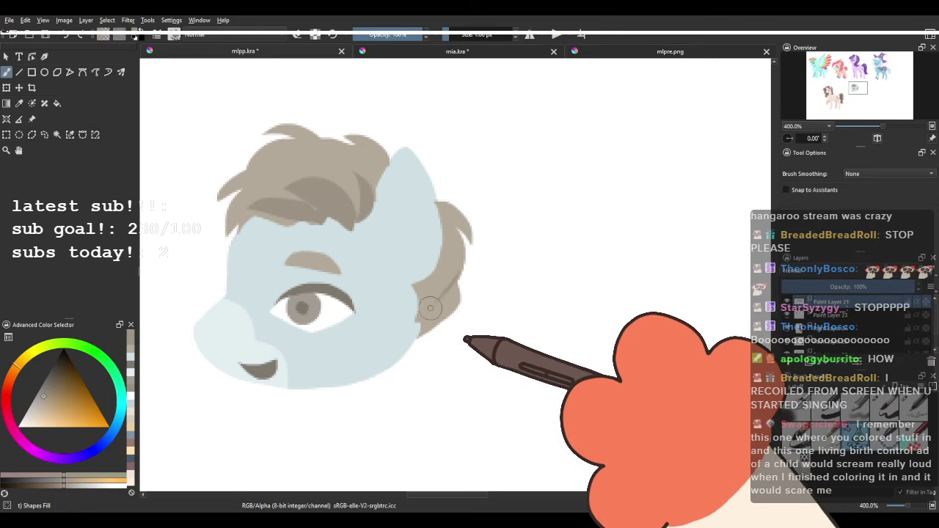
Paint a curved shadow strand across the upper part of the hair in the darker taupe.
scroll(351, 215, "down", 4)
scroll(351, 215, "up", 5)
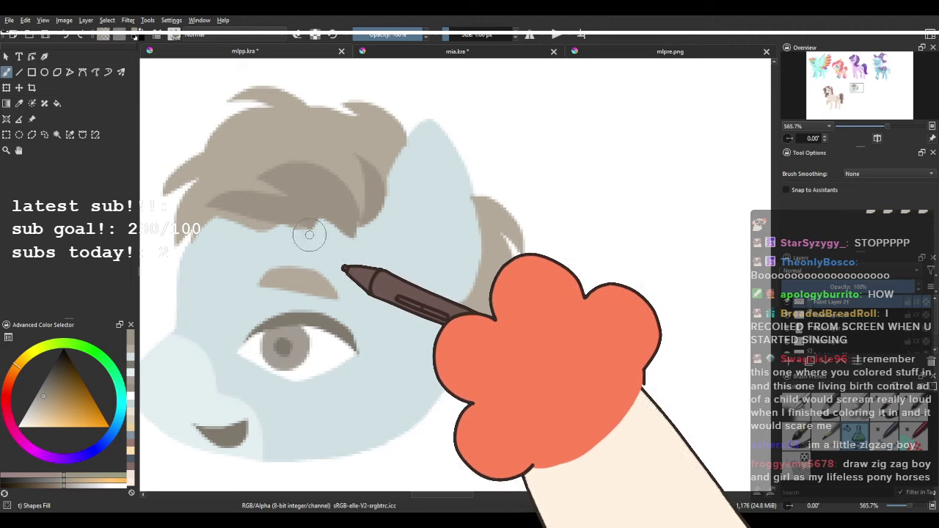
left_click_drag(298, 174, 347, 256)
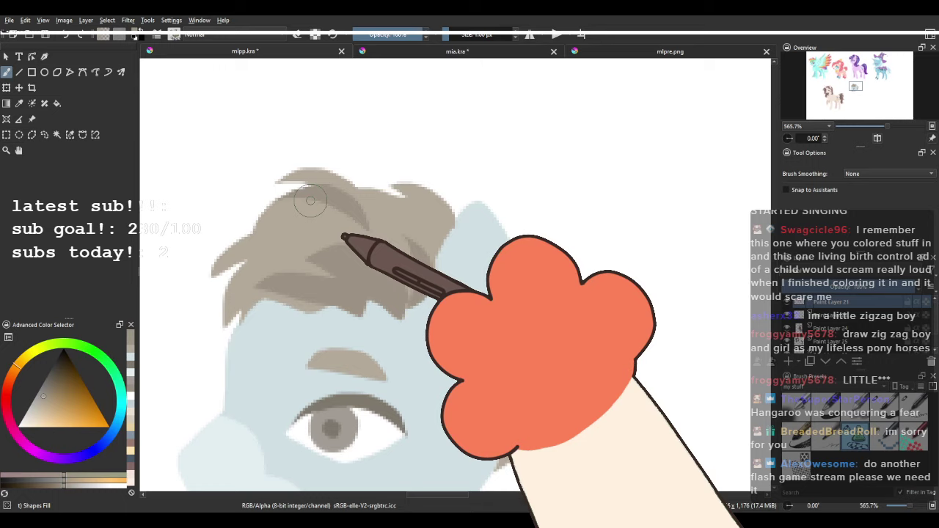
scroll(310, 200, "down", 5)
left_click_drag(349, 192, 441, 170)
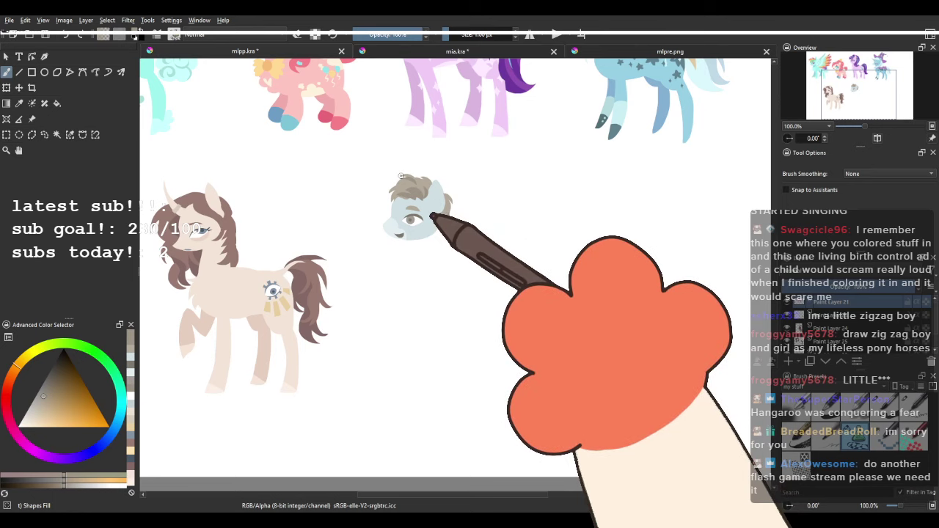
scroll(428, 206, "up", 4)
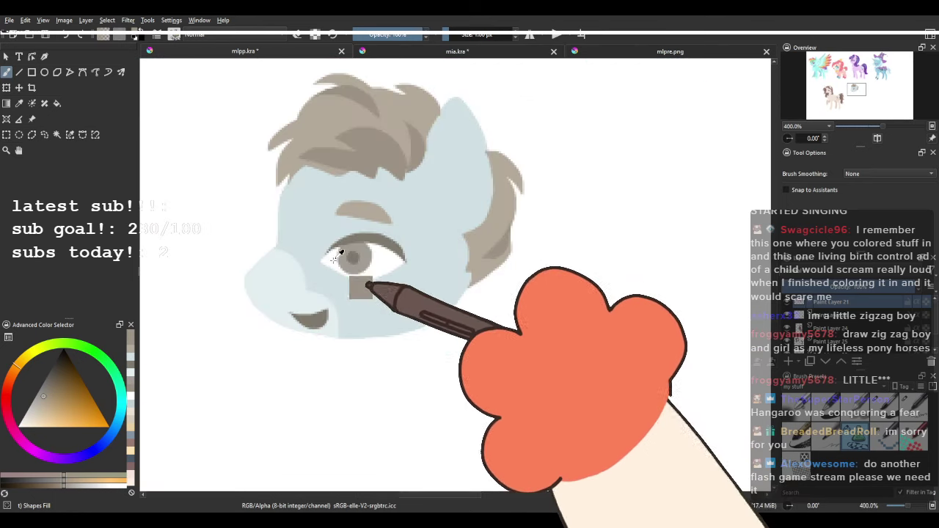
Sample the muzzle's pale tint and paint a small round spot on the cheek below the eye's outer corner.
left_click(274, 278, "ctrl")
left_click_drag(402, 275, 411, 279)
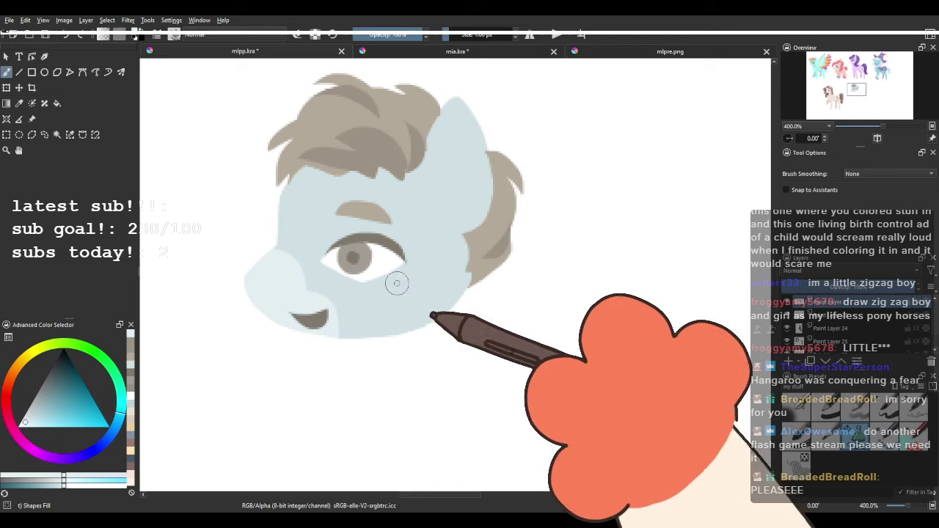
left_click(407, 279)
On Paint Layer 23, sample the head's blue-grey and paint a neck that widens downward from the jaw.
left_click(849, 327)
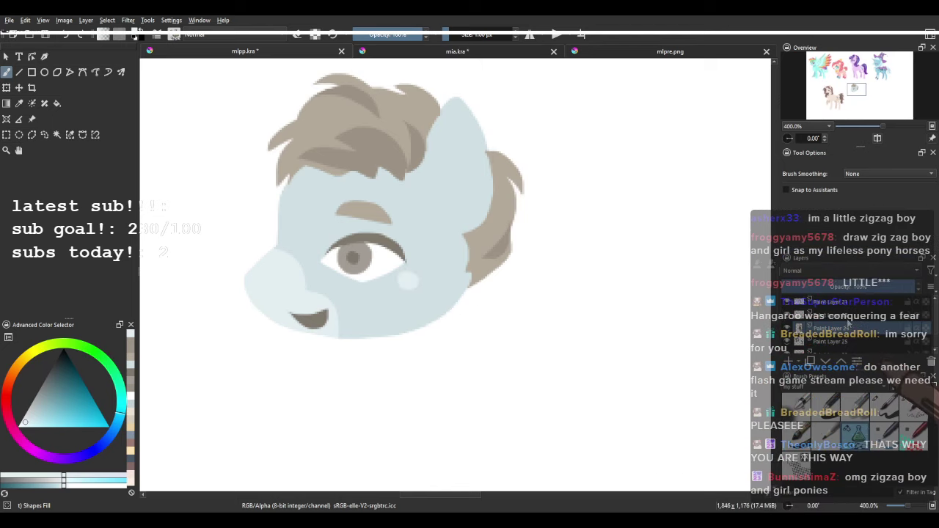
left_click(849, 316)
left_click(432, 242, "ctrl")
mouse_move(332, 324)
left_mouse_down()
mouse_move(455, 493)
mouse_move(428, 287)
left_mouse_up()
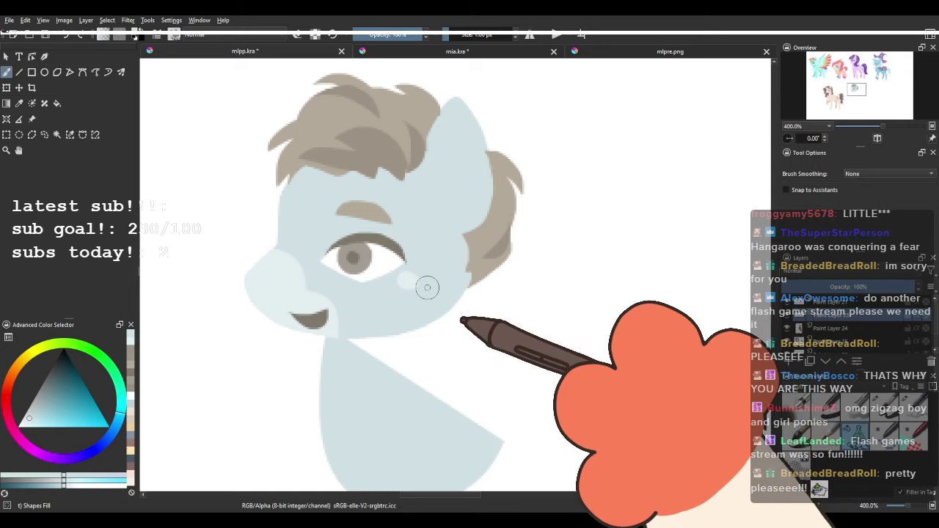
key("ctrl+z")
scroll(451, 241, "down", 3)
scroll(443, 230, "down", 2)
left_click_drag(443, 230, 415, 226)
scroll(432, 269, "up", 4)
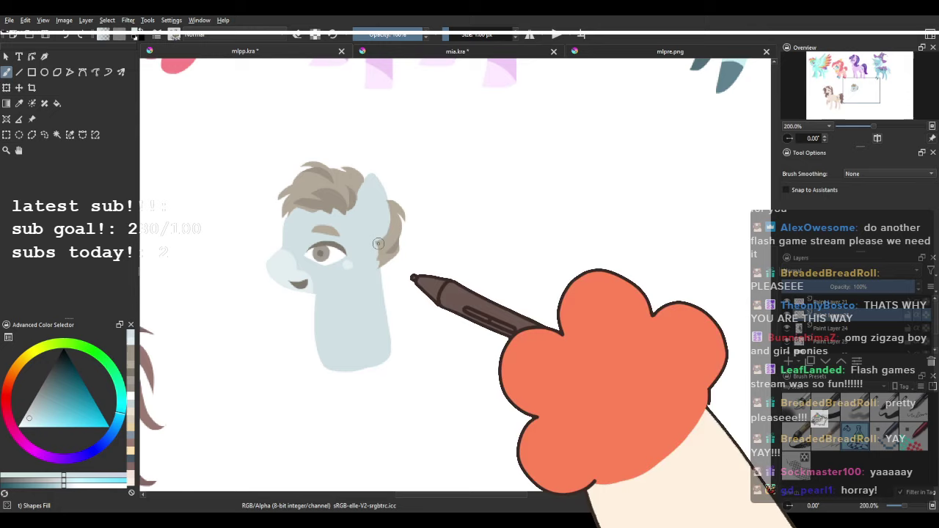
mouse_move(323, 285)
left_mouse_down()
mouse_move(312, 330)
mouse_move(355, 381)
left_mouse_up()
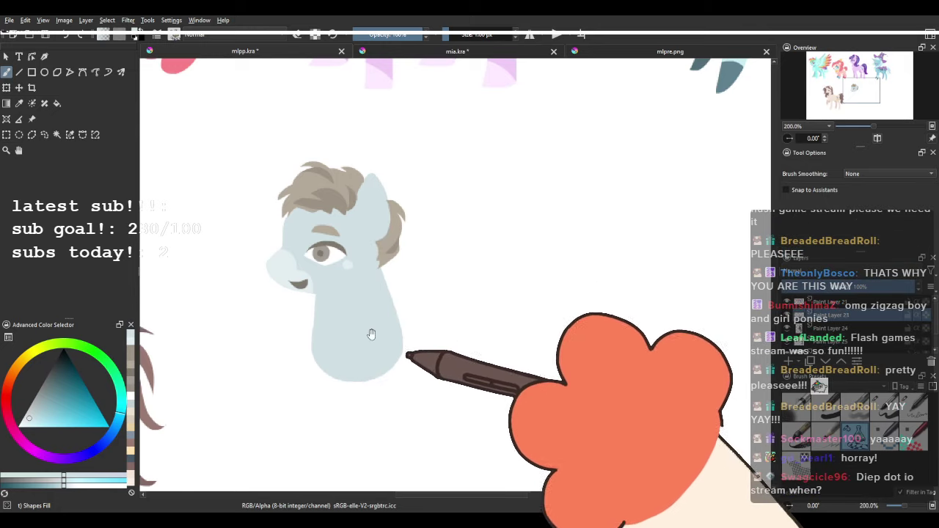
Extend the neck into a rounded chest, back and barrel-shaped torso in the same blue-grey.
left_click_drag(371, 335, 368, 288)
mouse_move(310, 311)
left_mouse_down()
mouse_move(315, 360)
mouse_move(409, 377)
mouse_move(369, 334)
left_mouse_up()
key("ctrl+z")
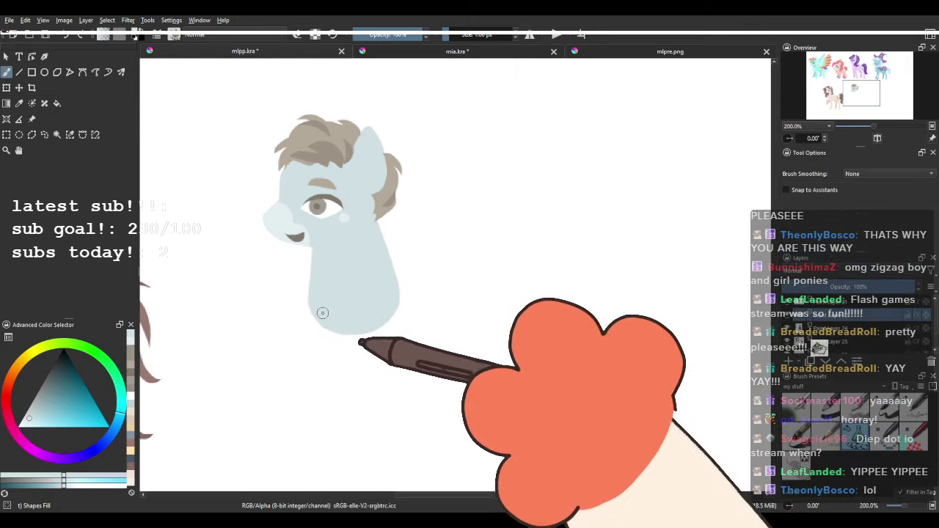
left_click_drag(306, 315, 345, 379)
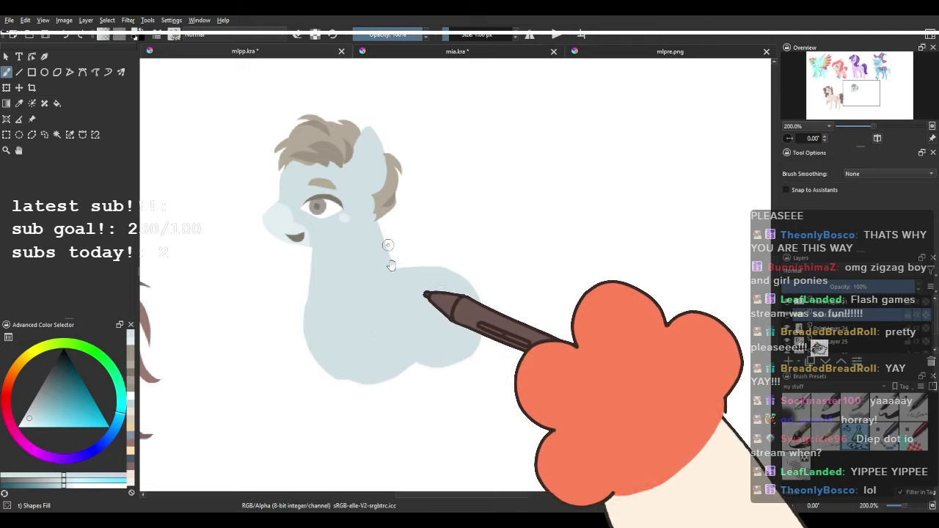
left_click_drag(391, 265, 363, 237)
left_click_drag(424, 239, 350, 224)
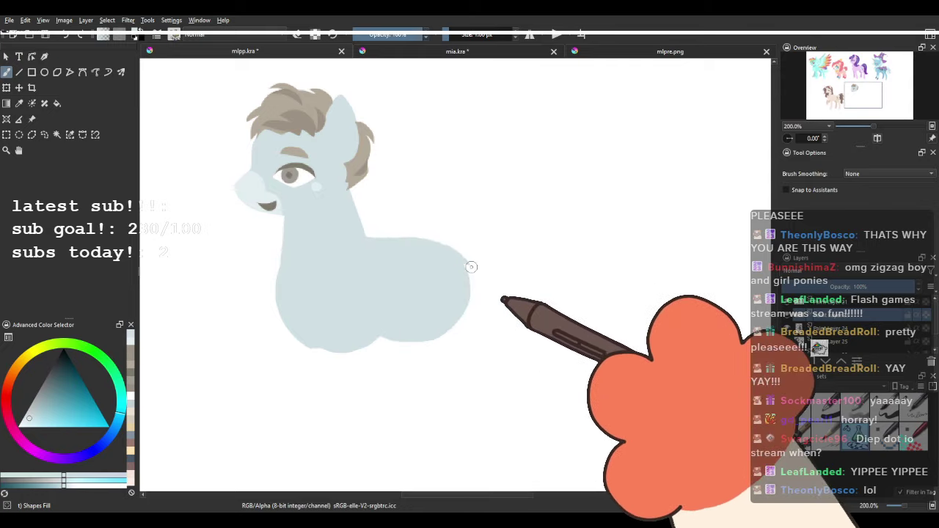
Fill out the rump's rear curve and extend its underside downward where the hind thigh starts.
left_click_drag(334, 264, 399, 224)
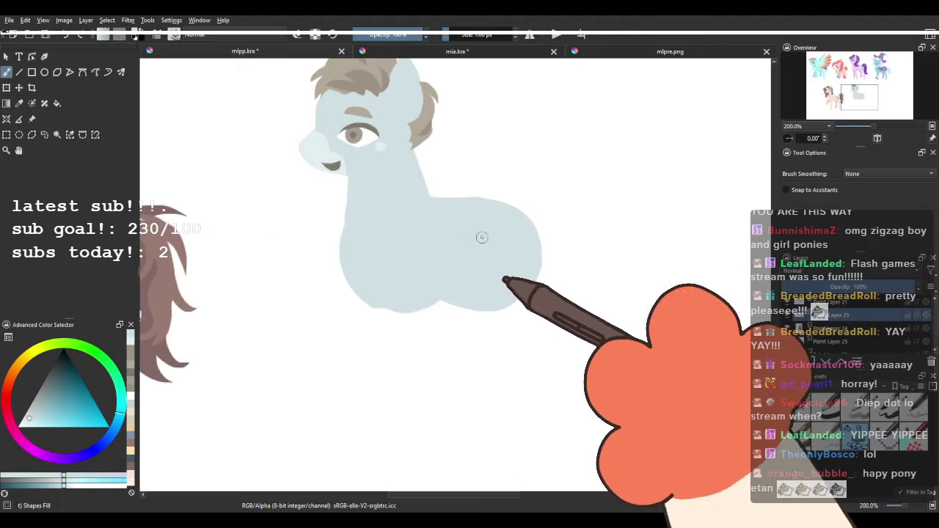
mouse_move(476, 200)
left_mouse_down()
mouse_move(553, 264)
mouse_move(518, 295)
left_mouse_up()
left_click_drag(368, 223, 323, 273)
mouse_move(479, 265)
left_mouse_down()
mouse_move(495, 321)
mouse_move(420, 250)
mouse_move(458, 250)
mouse_move(497, 276)
mouse_move(510, 316)
left_mouse_up()
left_click_drag(349, 255, 377, 149)
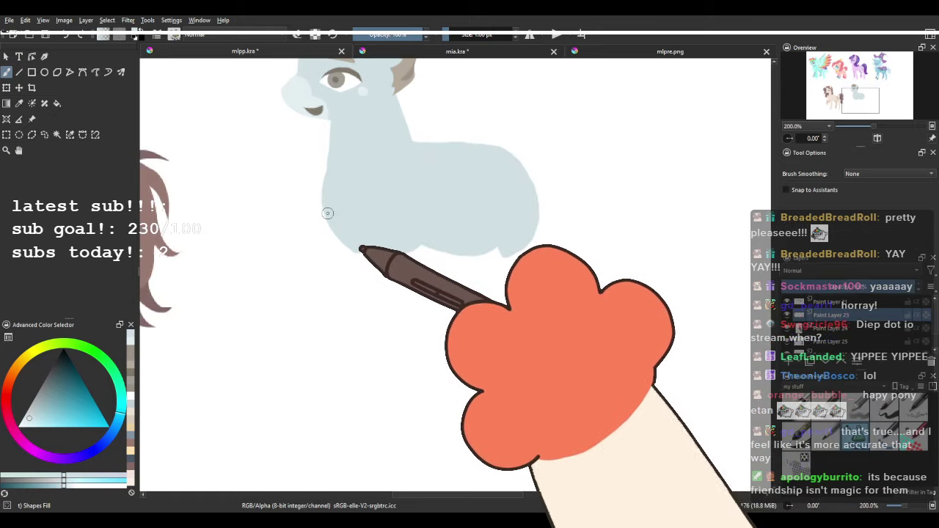
mouse_move(355, 344)
left_mouse_down()
mouse_move(344, 377)
mouse_move(394, 370)
left_mouse_up()
key("ctrl+z")
mouse_move(344, 239)
left_mouse_down()
mouse_move(374, 387)
mouse_move(391, 321)
mouse_move(363, 236)
mouse_move(364, 267)
mouse_move(587, 328)
mouse_move(644, 320)
mouse_move(471, 302)
mouse_move(350, 239)
left_mouse_up()
key("ctrl+z")
mouse_move(330, 270)
left_mouse_down()
mouse_move(332, 376)
mouse_move(373, 350)
left_mouse_up()
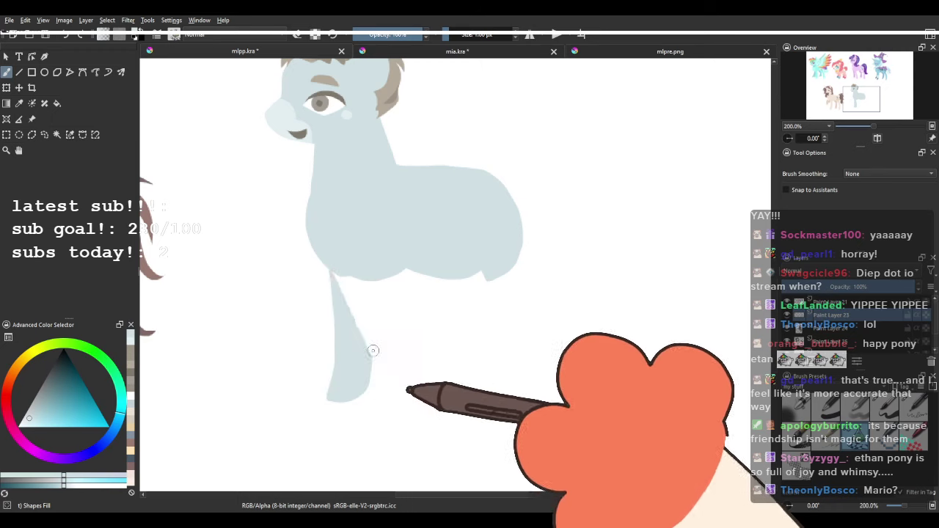
key("ctrl+z")
scroll(347, 255, "down", 2)
left_click_drag(347, 255, 517, 262)
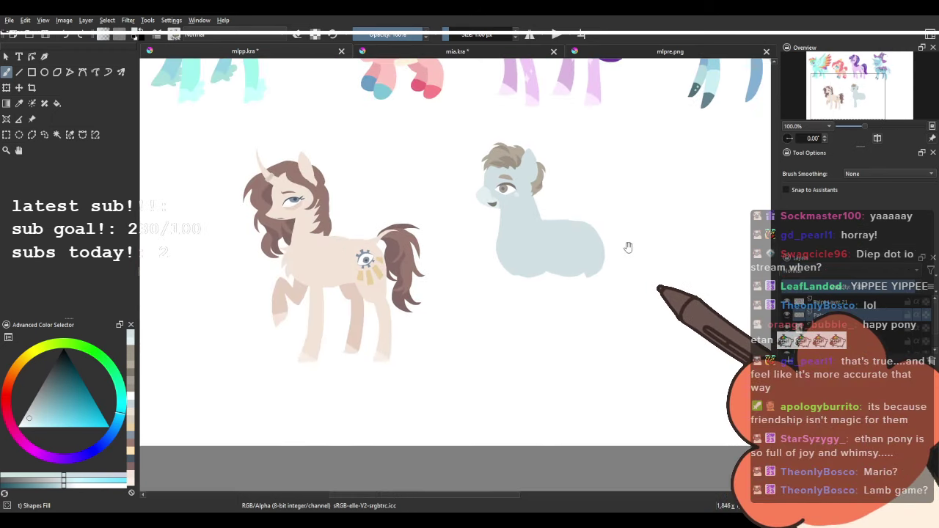
left_click_drag(625, 248, 520, 254)
key("plus")
key("plus")
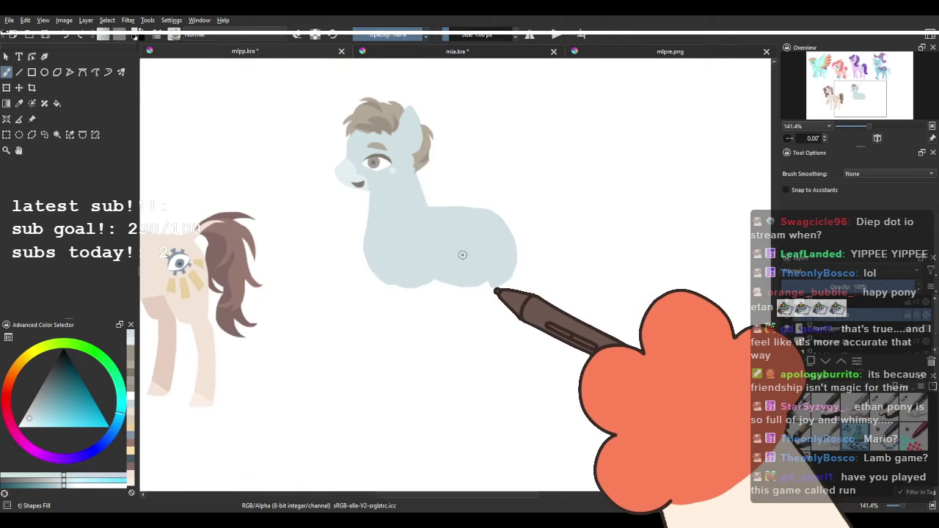
left_click_drag(358, 277, 343, 262)
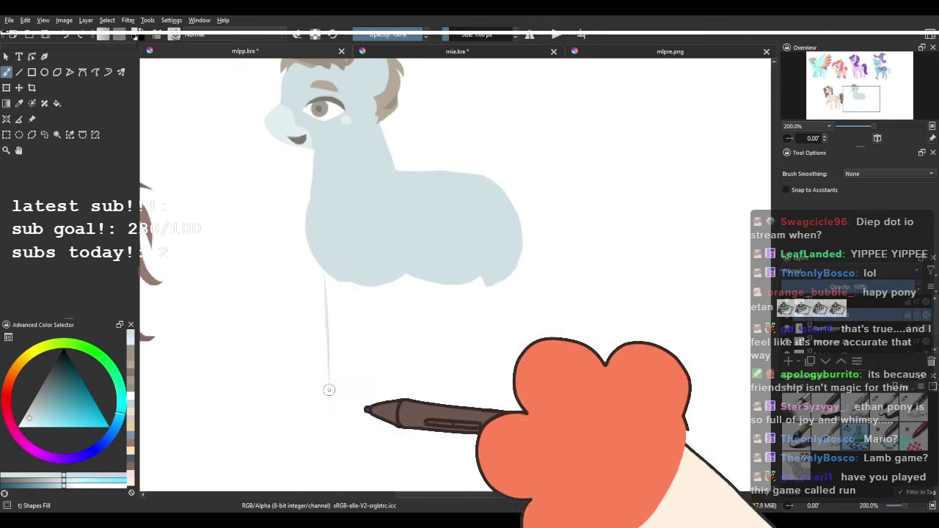
left_click_drag(328, 380, 362, 424)
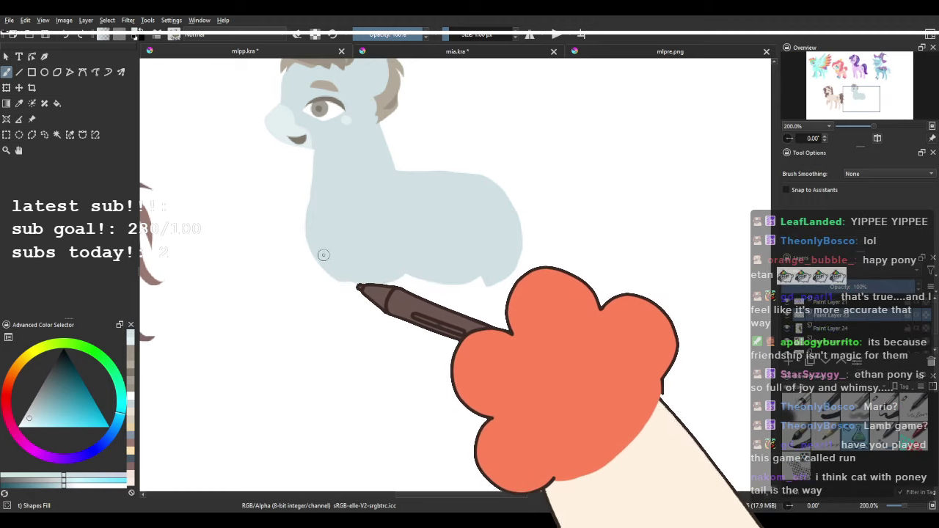
Paint the straight near front leg with a flared hoof below the chest and fill in the belly behind it.
mouse_move(364, 299)
left_mouse_down()
mouse_move(366, 437)
mouse_move(409, 427)
mouse_move(397, 254)
left_mouse_up()
left_click_drag(388, 192, 379, 233)
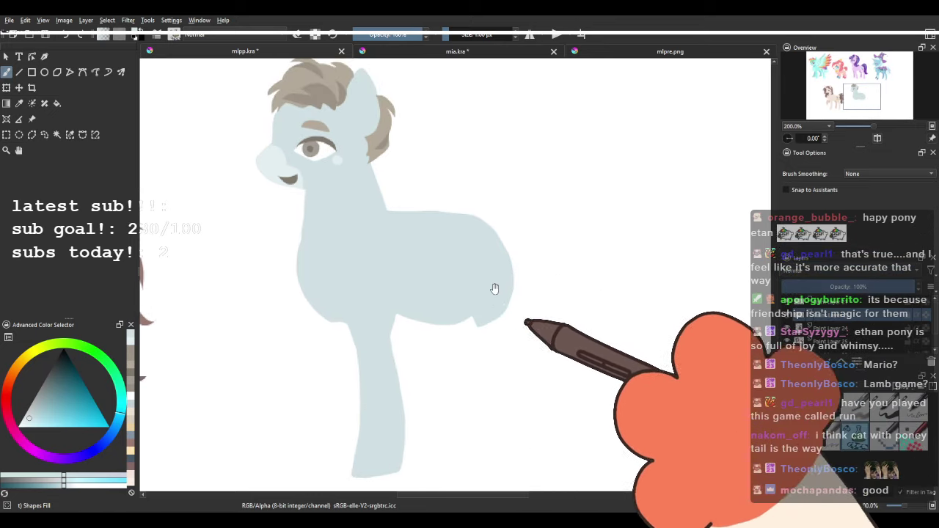
mouse_move(391, 335)
left_mouse_down()
mouse_move(501, 304)
mouse_move(405, 289)
mouse_move(489, 267)
mouse_move(368, 234)
left_mouse_up()
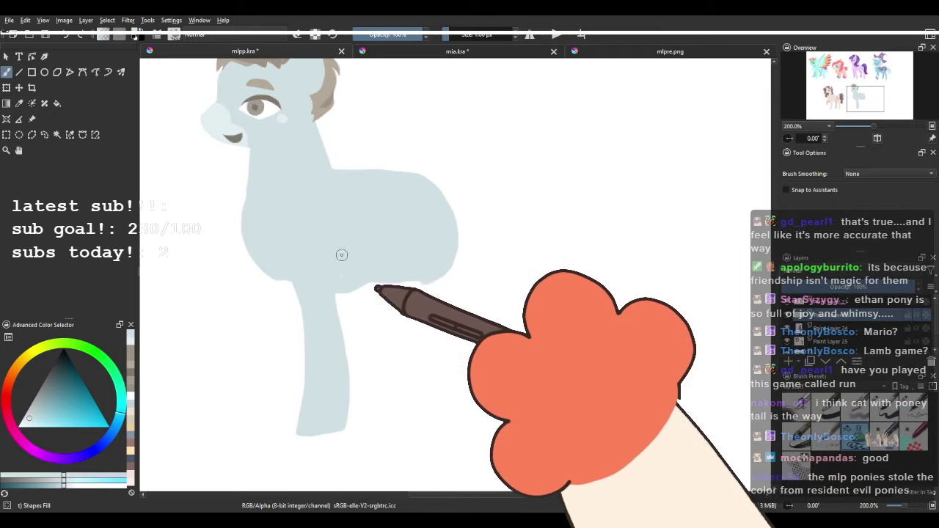
Paint the near hind thigh and the hind leg down to its hoof, level with the front hoof.
left_click_drag(409, 271, 450, 220)
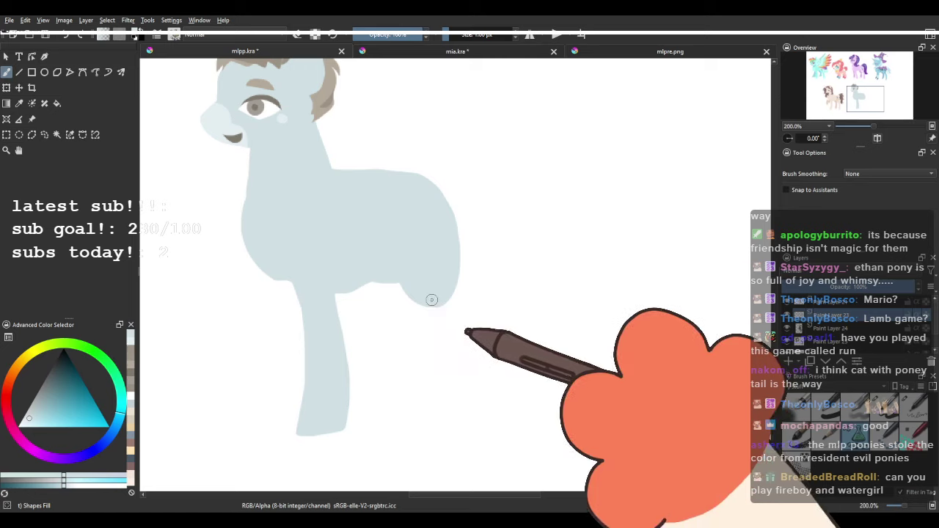
mouse_move(421, 439)
left_mouse_down()
mouse_move(476, 422)
mouse_move(474, 341)
left_mouse_up()
key("ctrl+z")
left_click_drag(426, 308, 423, 396)
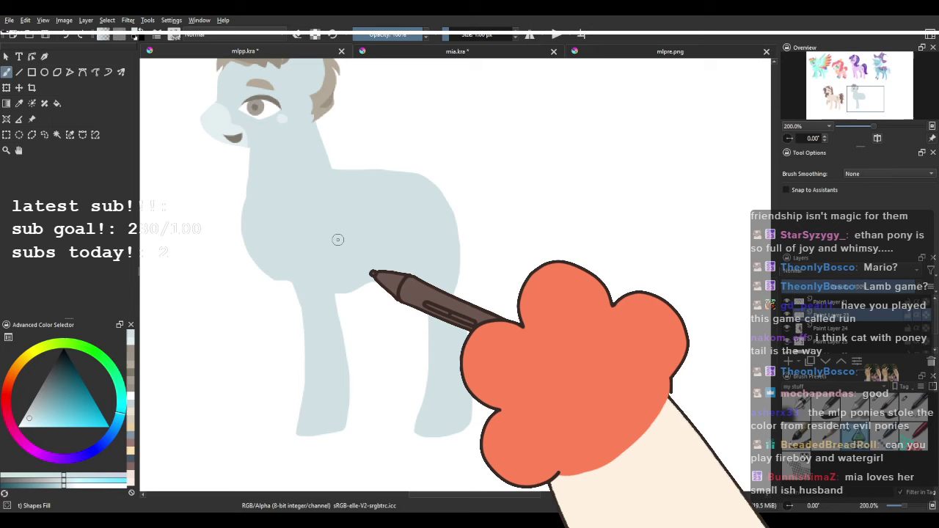
On Paint Layer 24, choose a slightly darker, bluer grey and paint the far front and hind legs.
scroll(339, 239, "down", 2)
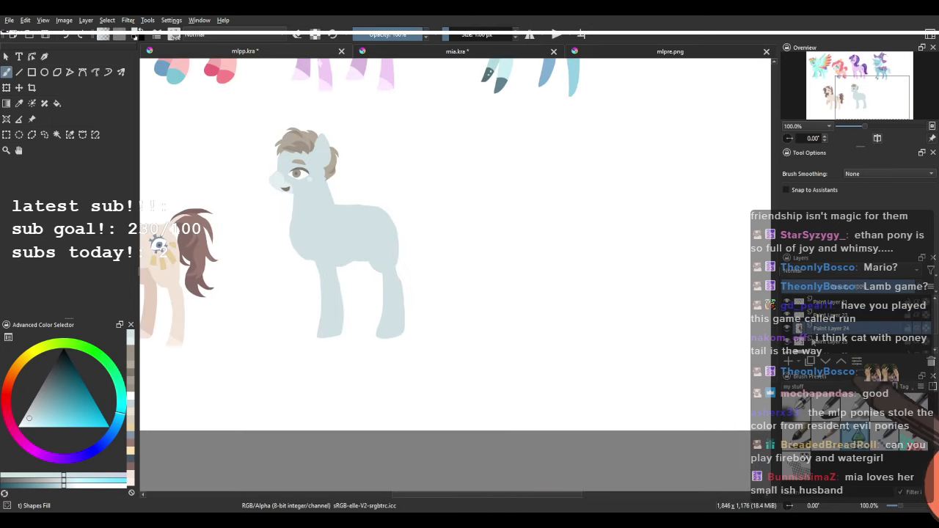
scroll(306, 264, "up", 1)
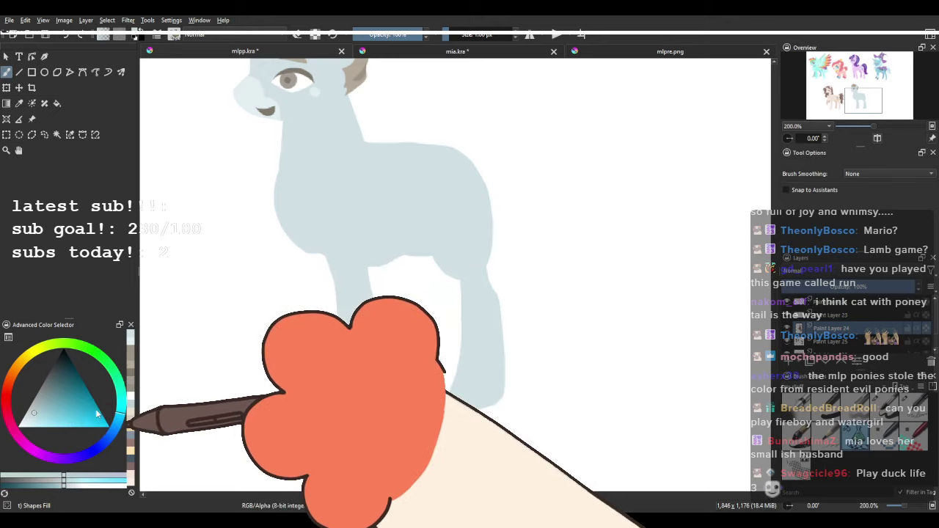
mouse_move(301, 250)
left_mouse_down()
mouse_move(287, 394)
mouse_move(330, 222)
mouse_move(297, 398)
mouse_move(335, 243)
left_mouse_up()
key("ctrl+z")
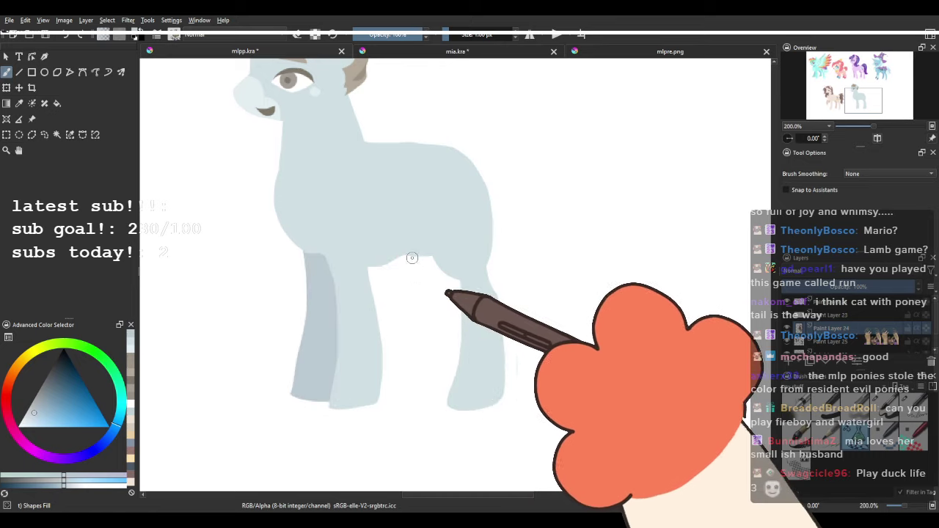
left_click_drag(450, 279, 432, 276)
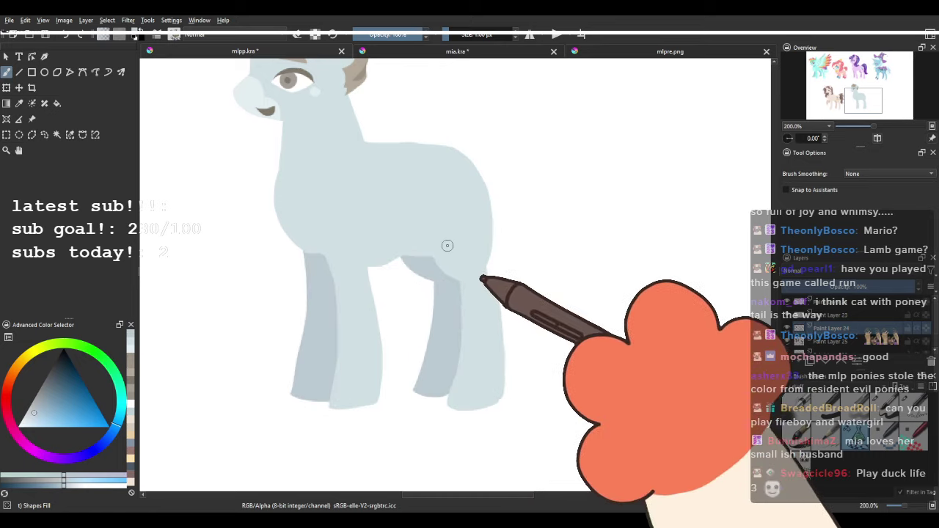
On Paint Layer 23, smooth the chest and belly edges around the near front leg in the body's blue-grey.
key("minus")
key("minus")
key("minus")
key("plus")
key("plus")
key("plus")
key("plus")
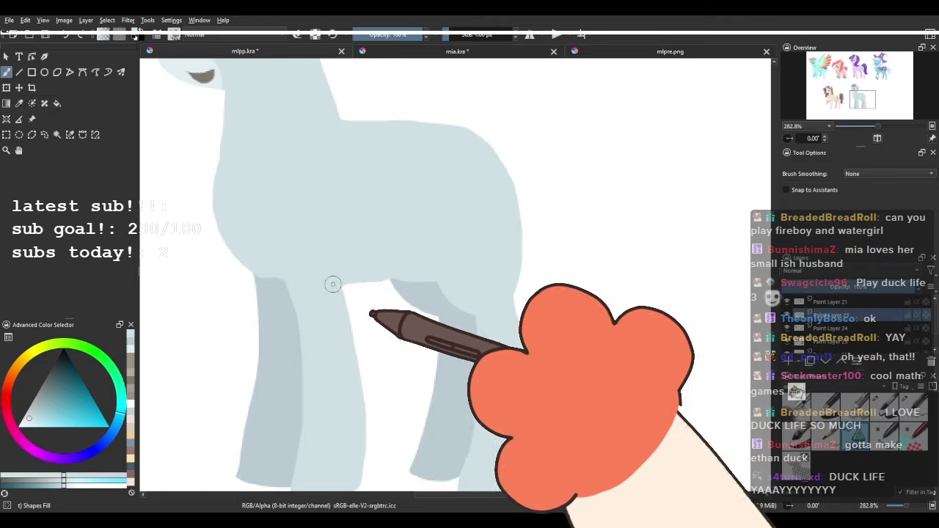
scroll(431, 256, "down", 4)
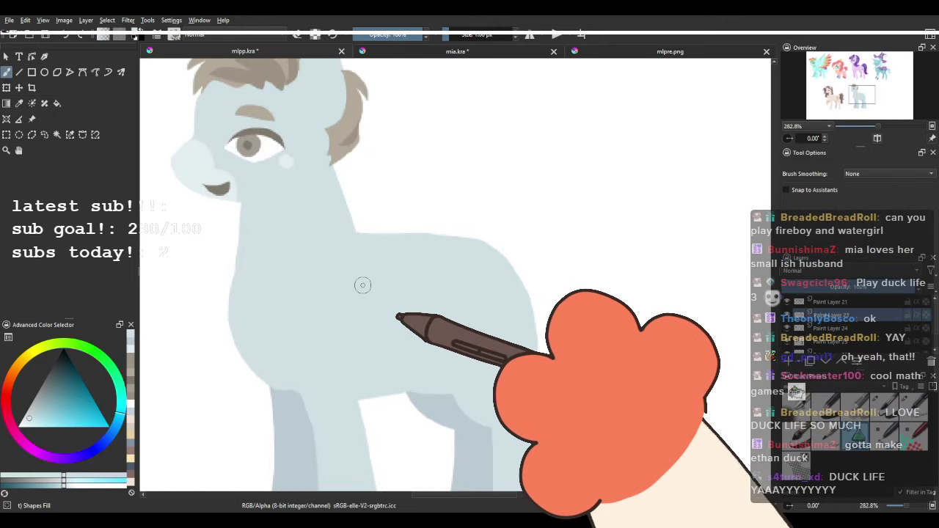
scroll(363, 287, "up", 2)
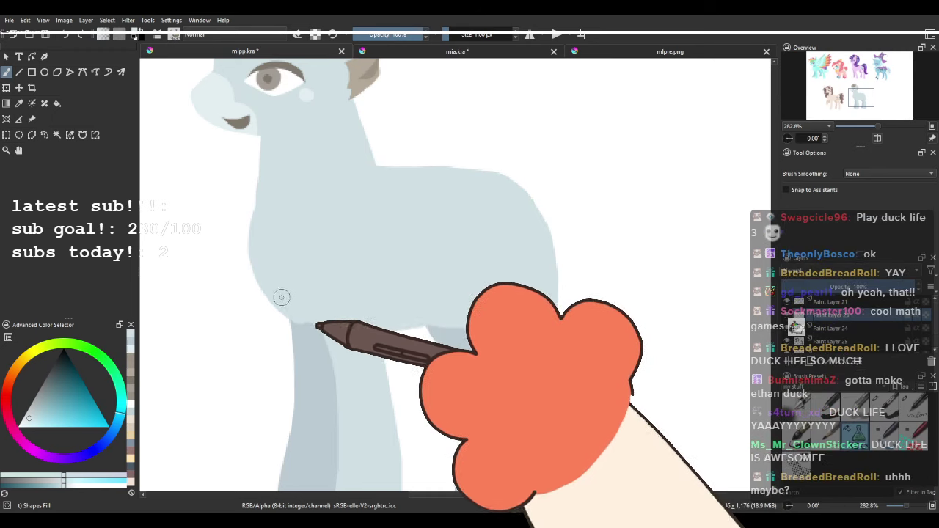
left_click_drag(281, 298, 295, 297)
left_click_drag(344, 239, 363, 338)
On Paint Layer 24, paint a short bushy tail with a jagged tip behind the rump in the hair's taupe.
scroll(363, 338, "down", 3)
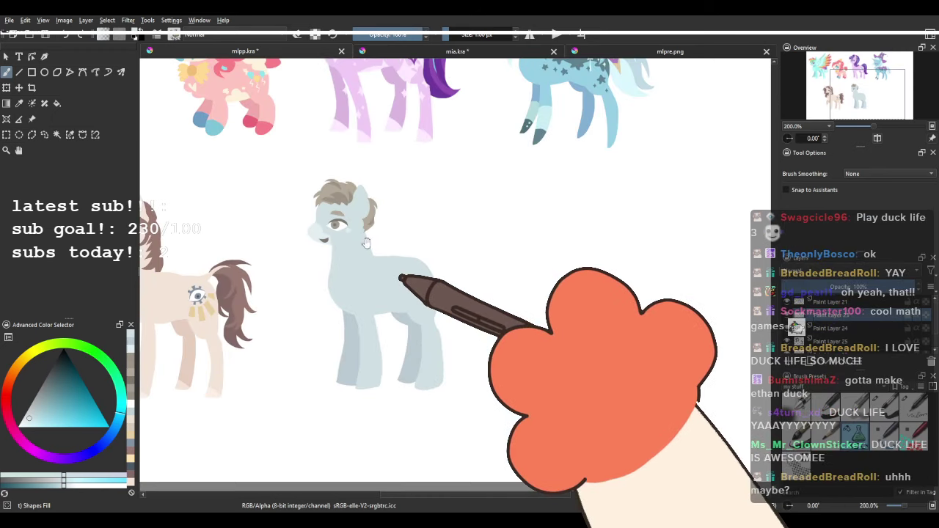
left_click_drag(424, 247, 481, 237)
scroll(481, 237, "up", 1)
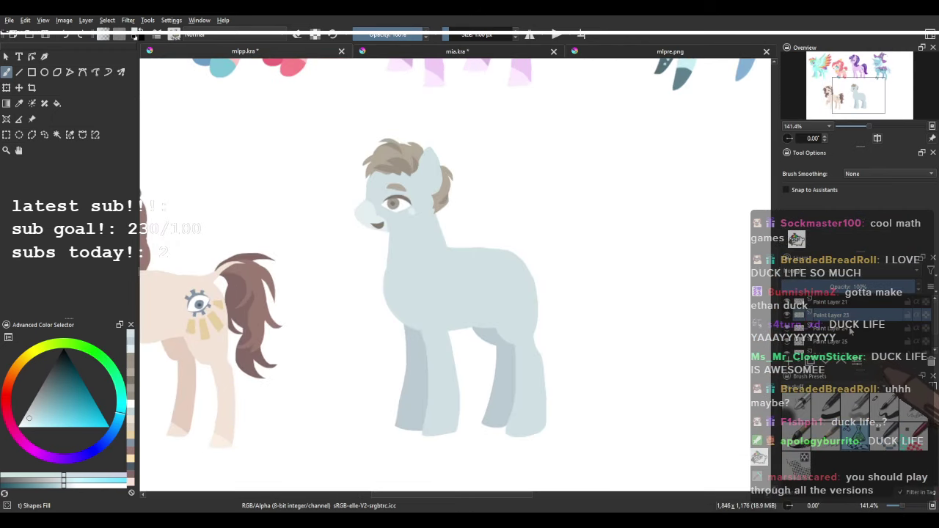
scroll(595, 282, "up", 2)
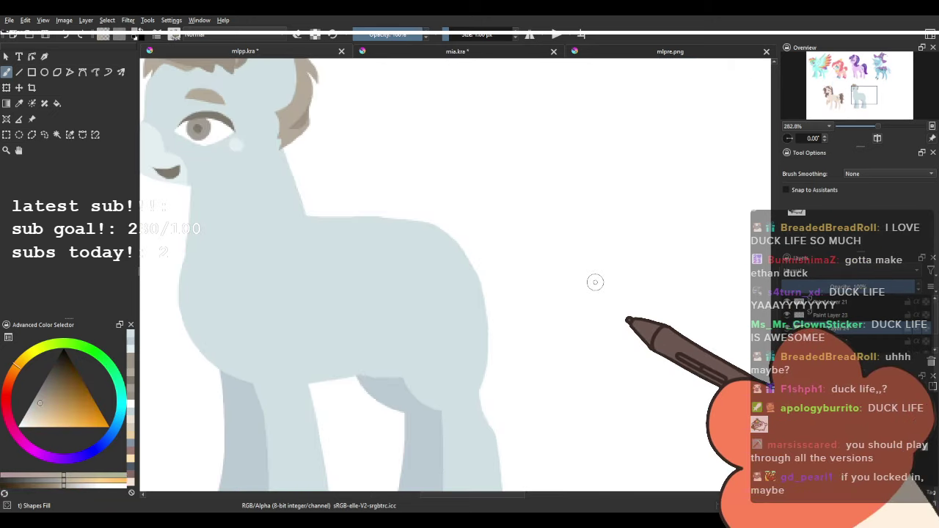
mouse_move(440, 245)
left_mouse_down()
mouse_move(519, 242)
mouse_move(503, 277)
mouse_move(445, 254)
left_mouse_up()
mouse_move(408, 206)
left_mouse_down()
mouse_move(476, 313)
mouse_move(511, 241)
mouse_move(550, 278)
left_mouse_up()
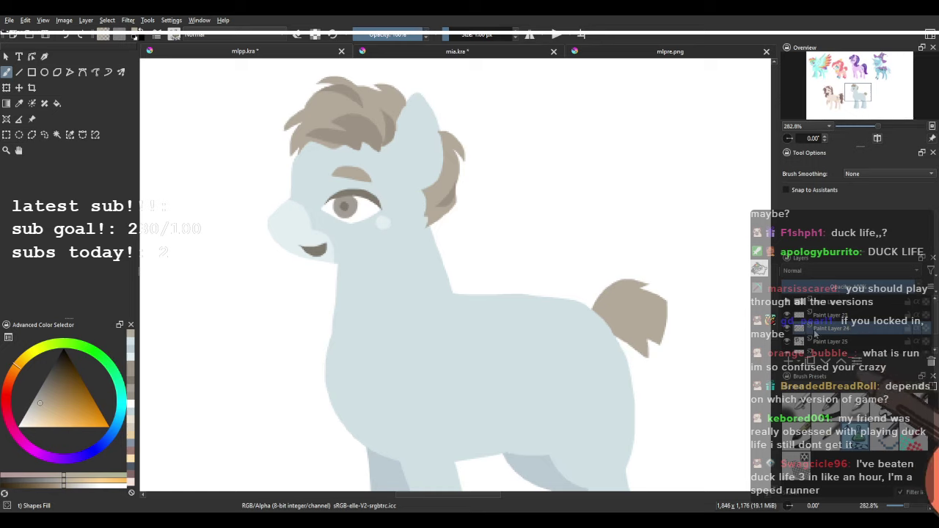
left_click(789, 327)
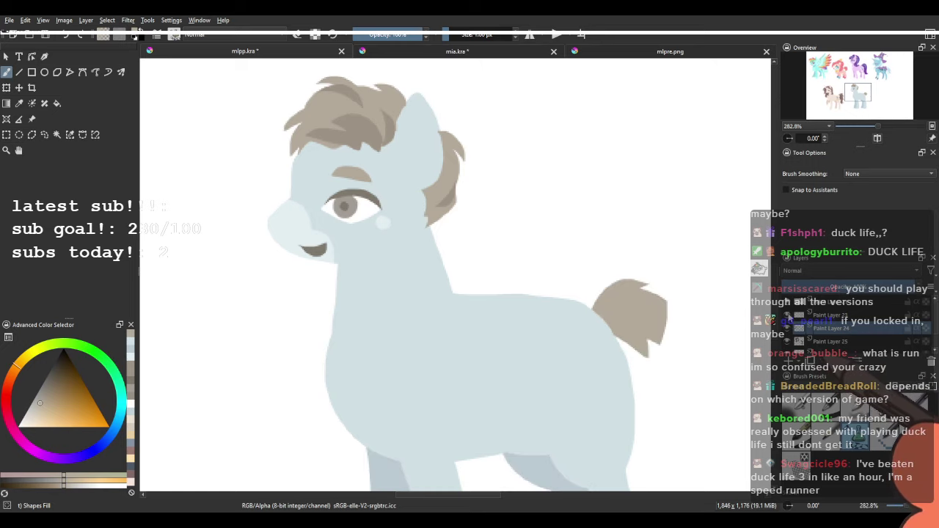
On Paint Layer 23 with transparency locked, paint a neck shadow under the jaw in the far legs' darker blue-grey.
left_click(789, 316)
left_click(789, 316)
left_click(928, 317)
left_click_drag(600, 328, 572, 214)
left_click(366, 380, "ctrl")
left_click_drag(367, 205, 396, 344)
left_click_drag(325, 319, 414, 226)
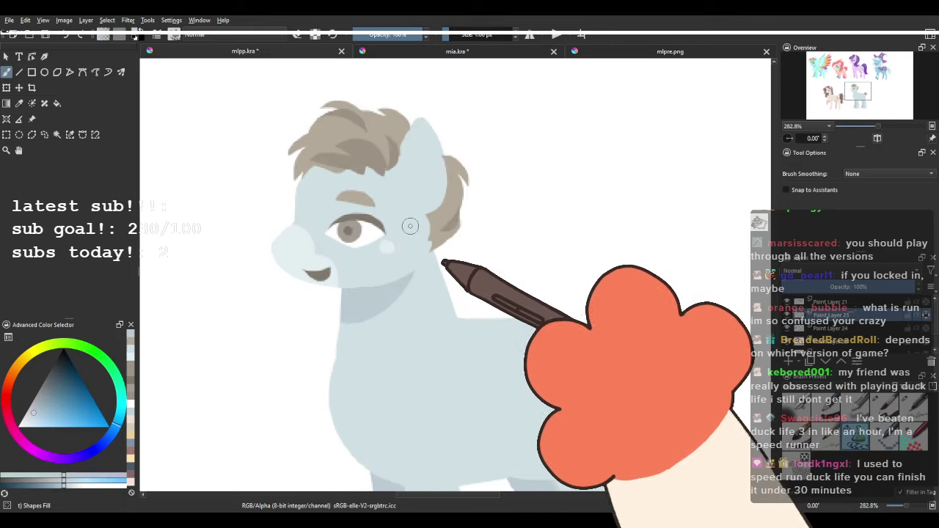
scroll(413, 226, "down", 4)
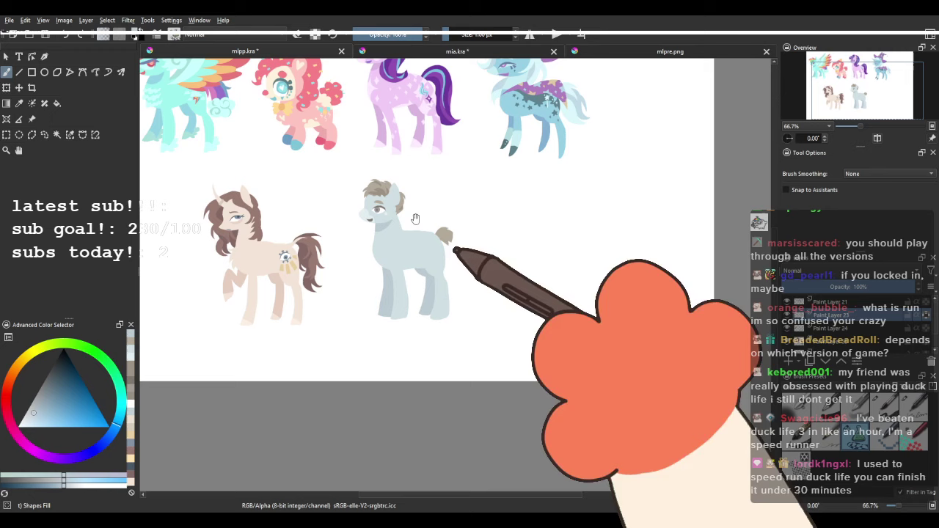
On Paint Layer 21, extend the back hair down the nape in its own taupe, ending in a jagged tip.
scroll(415, 219, "up", 4)
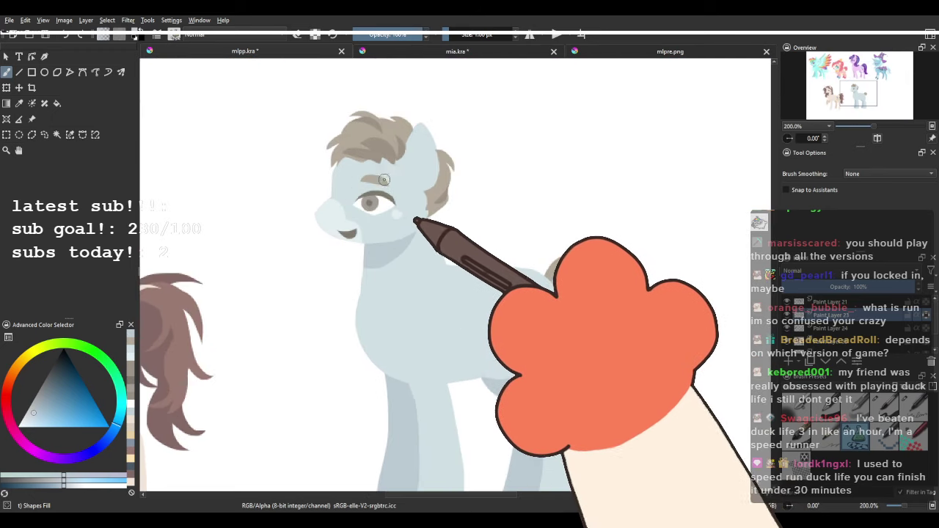
left_click(853, 302)
left_click(787, 302)
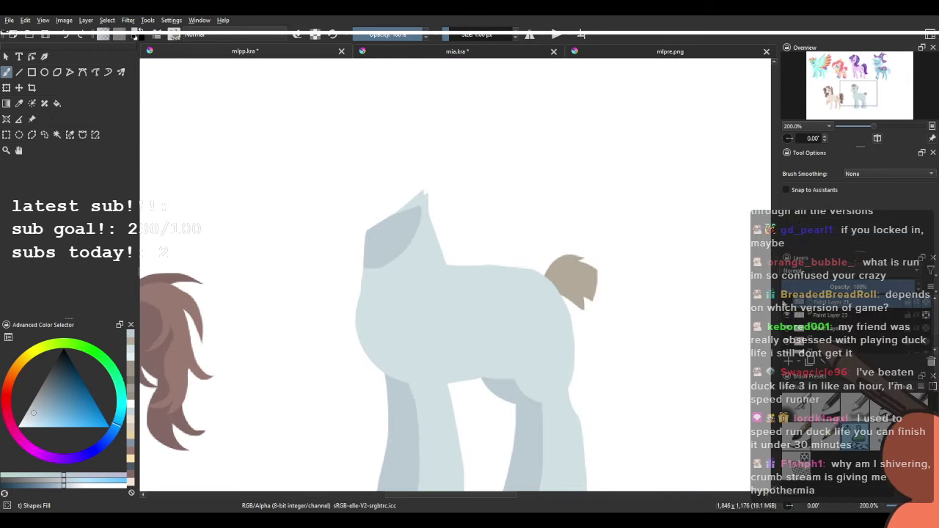
left_click(786, 303)
scroll(459, 166, "up", 2)
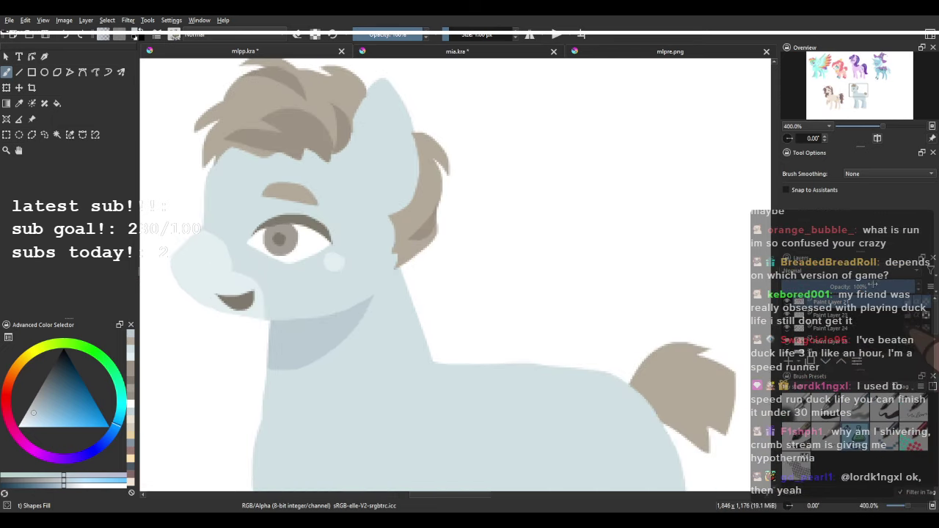
left_click(413, 214, "ctrl")
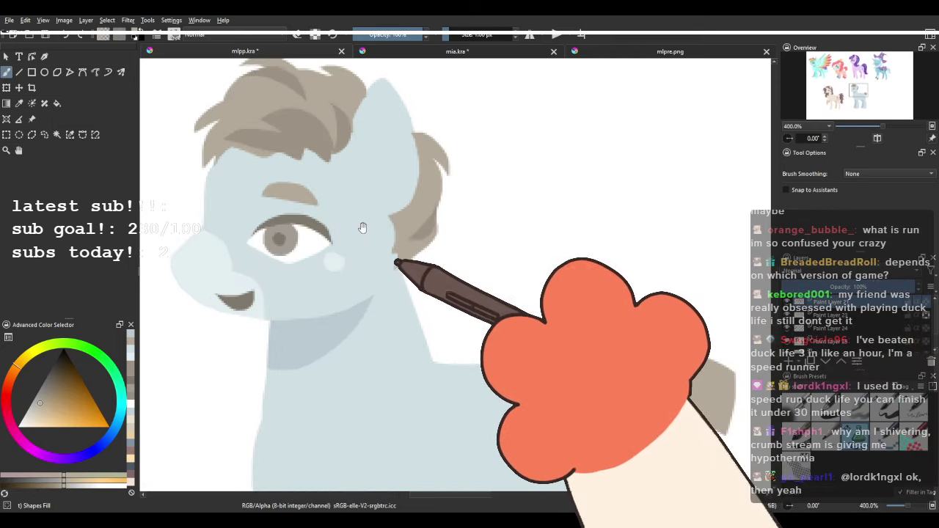
left_click_drag(363, 228, 377, 264)
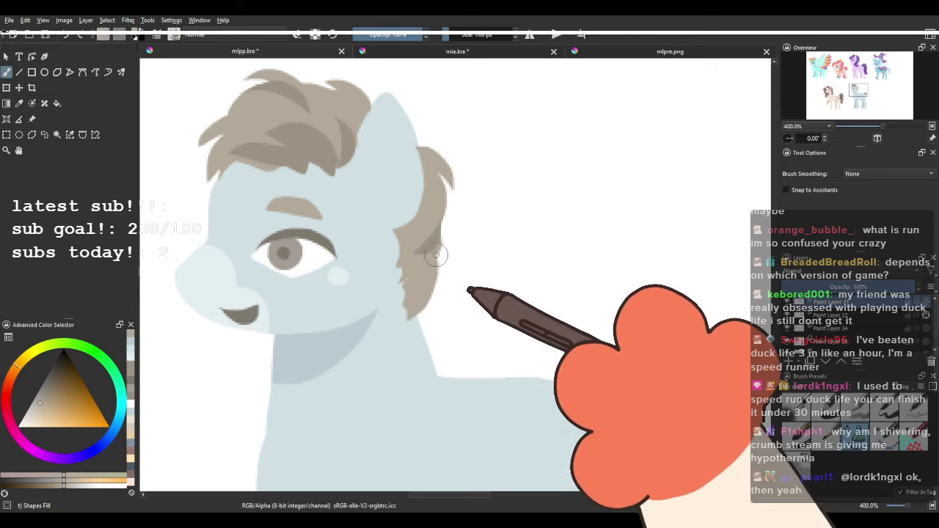
left_click_drag(443, 260, 467, 313)
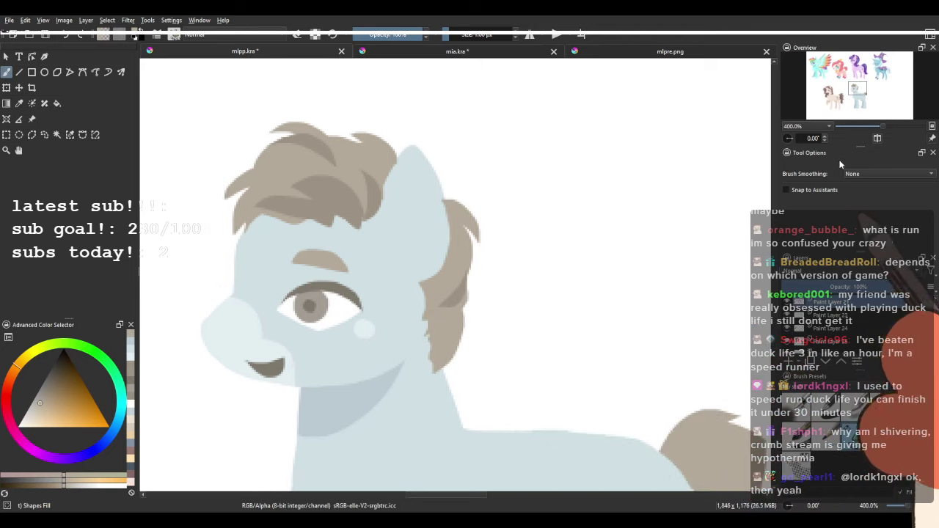
Mirror the canvas view and paint a fuller front lock down the forehead and a spikier outer edge on the back hair.
left_click(878, 138)
left_click_drag(584, 187, 321, 189)
mouse_move(418, 204)
left_mouse_down()
mouse_move(423, 255)
mouse_move(414, 268)
mouse_move(411, 218)
left_mouse_up()
left_click_drag(413, 163, 457, 176)
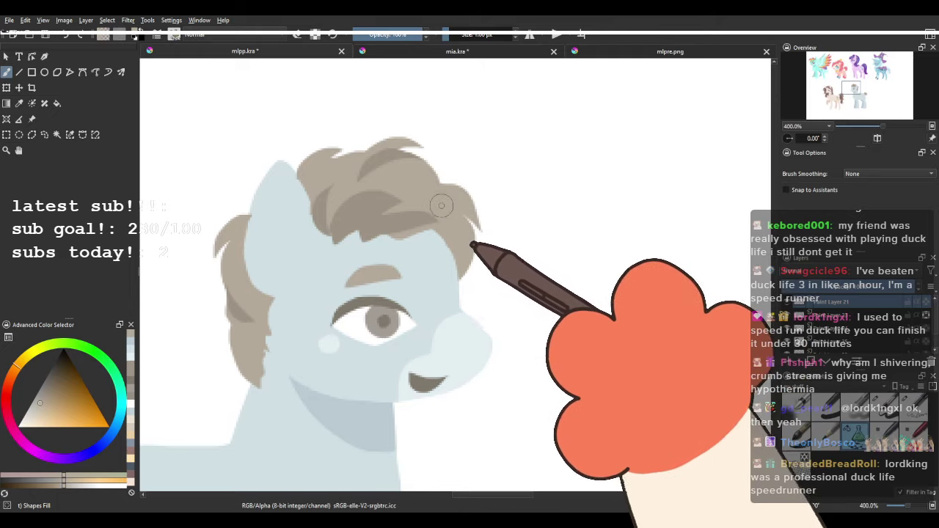
mouse_move(301, 197)
left_mouse_down()
mouse_move(361, 168)
mouse_move(281, 184)
mouse_move(298, 214)
left_mouse_up()
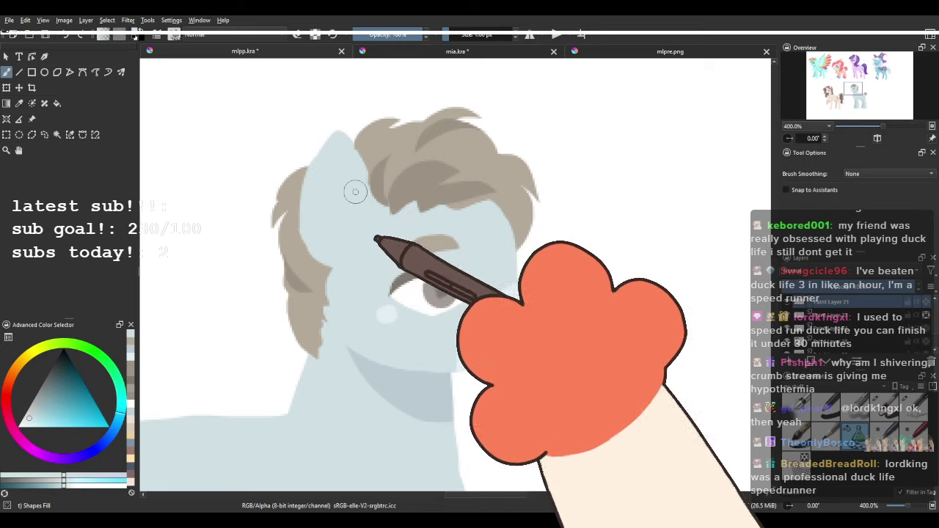
Unmirror the canvas view and paint the inner ear with the muzzle's very pale blue tint.
left_click(877, 138)
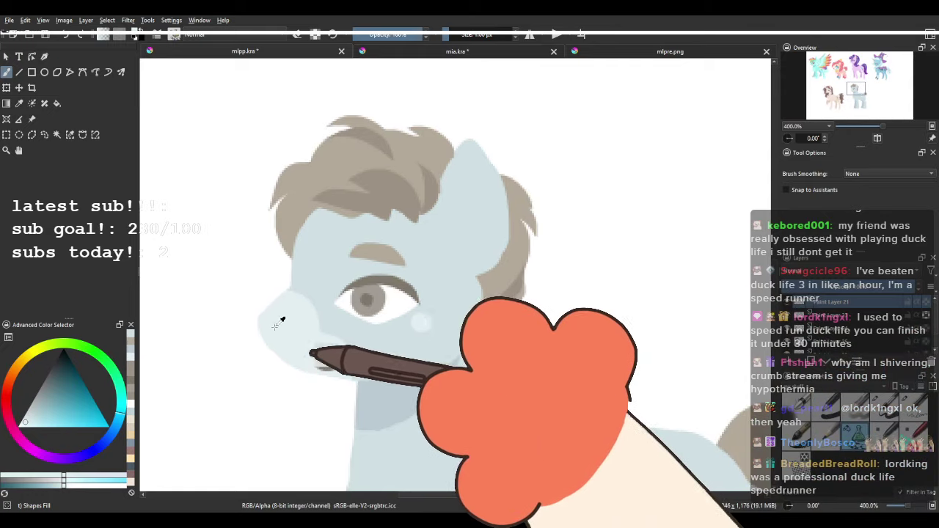
left_click_drag(470, 188, 492, 259)
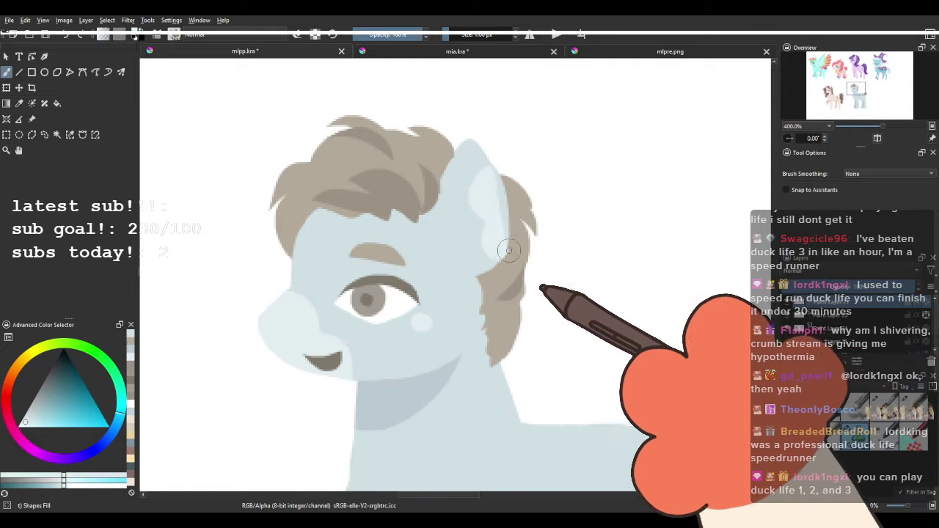
scroll(451, 173, "down", 4)
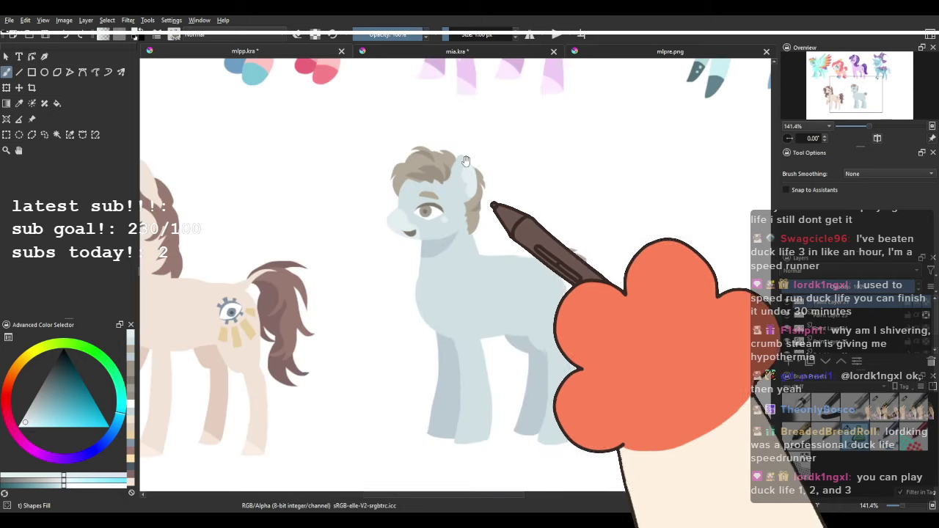
On Paint Layer 23, paint a pale scalloped patch over the rump and a rounded pale patch on the chest.
scroll(514, 228, "up", 2)
scroll(508, 272, "up", 1)
left_click_drag(490, 237, 404, 230)
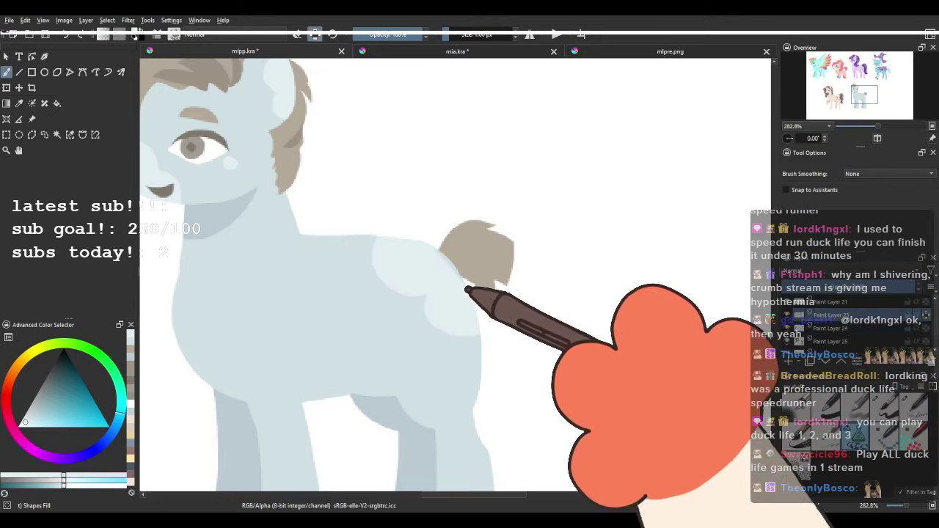
mouse_move(360, 243)
left_mouse_down()
mouse_move(379, 310)
mouse_move(430, 347)
mouse_move(377, 240)
left_mouse_up()
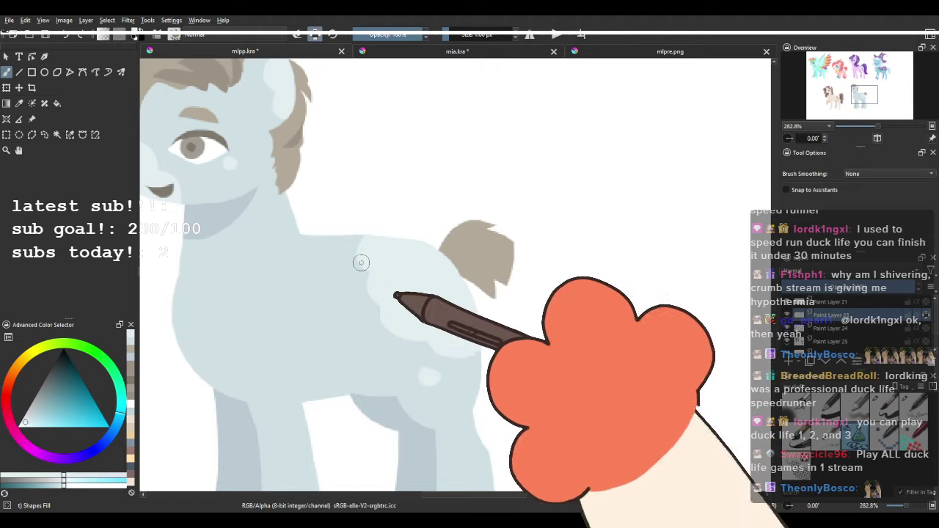
left_click_drag(313, 275, 421, 309)
left_click_drag(280, 323, 333, 364)
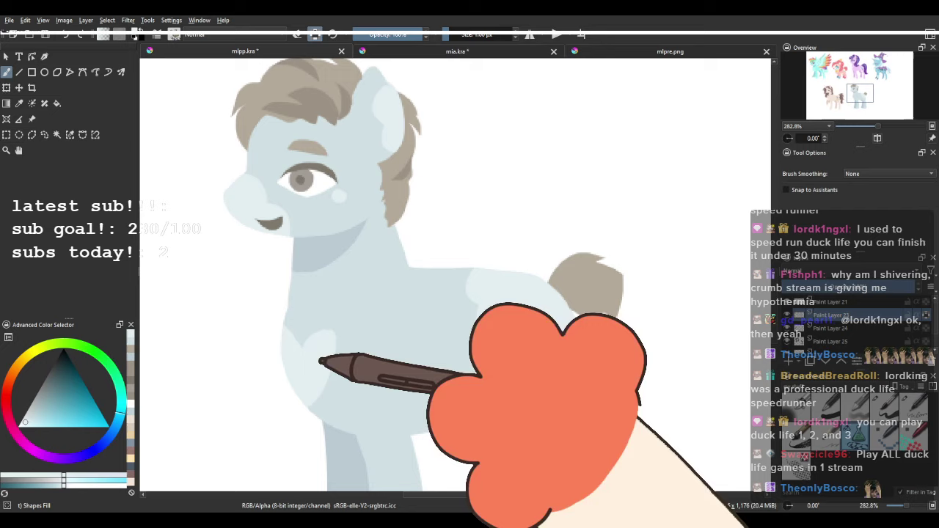
key("1")
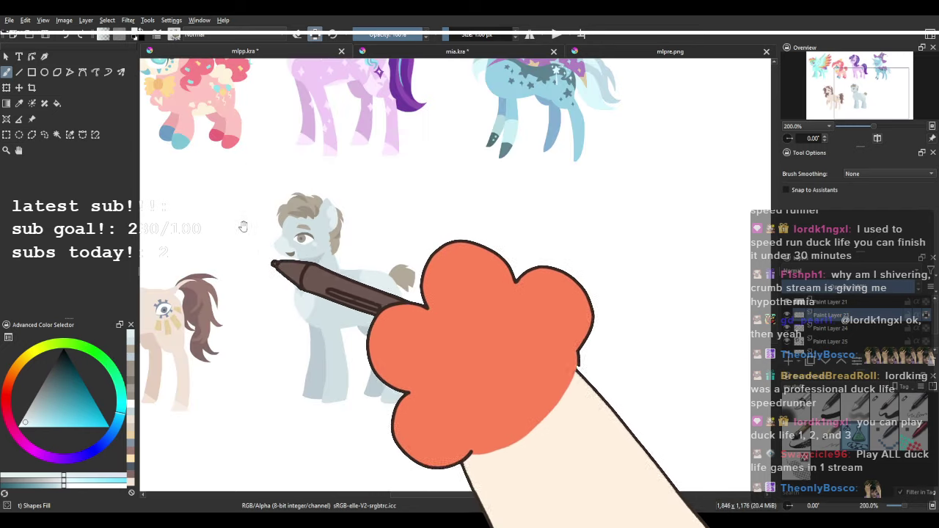
left_click_drag(308, 225, 477, 195)
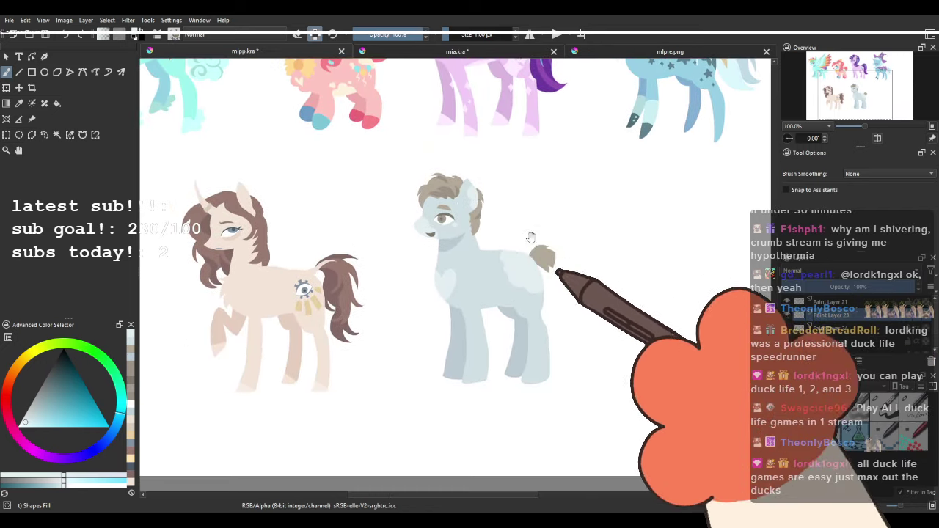
On Paint Layer 21, paint over the open mouth with the muzzle's pale tint, extending the tint along the lower jaw.
scroll(439, 220, "up", 4)
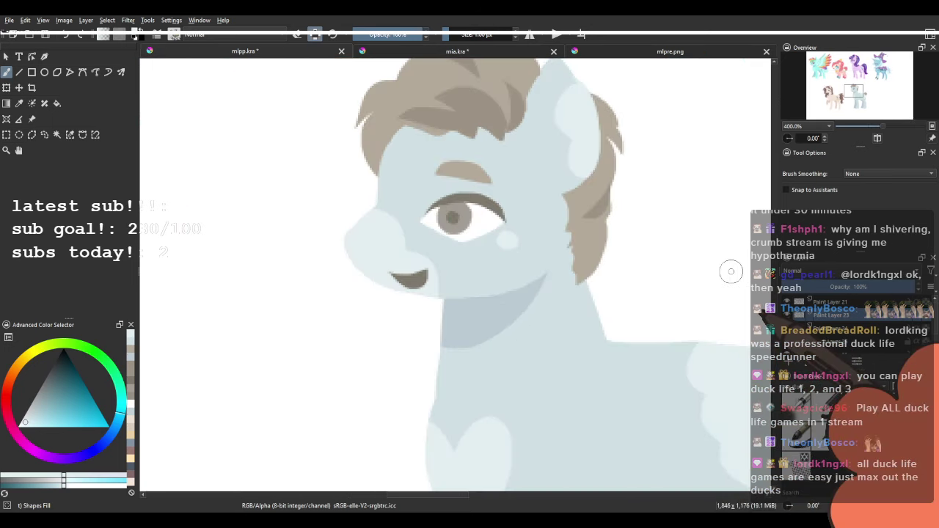
scroll(621, 264, "down", 2)
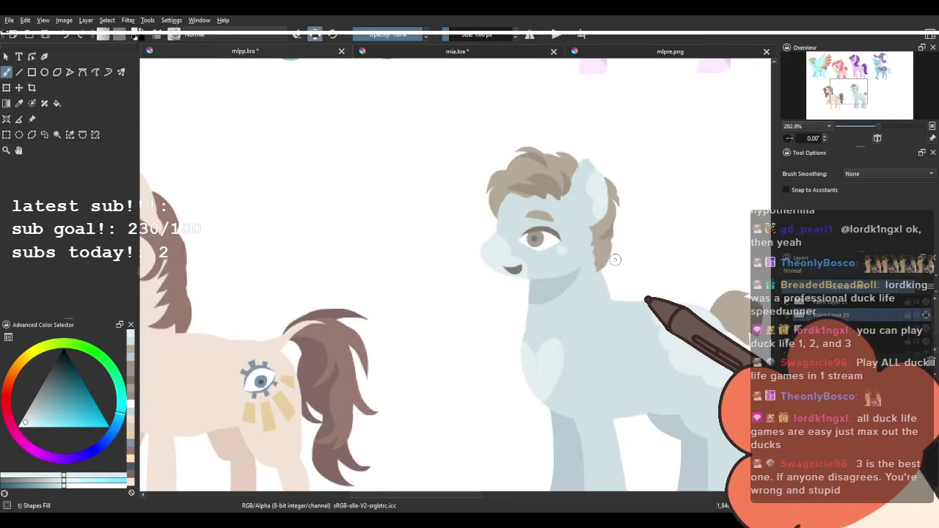
scroll(623, 232, "up", 4)
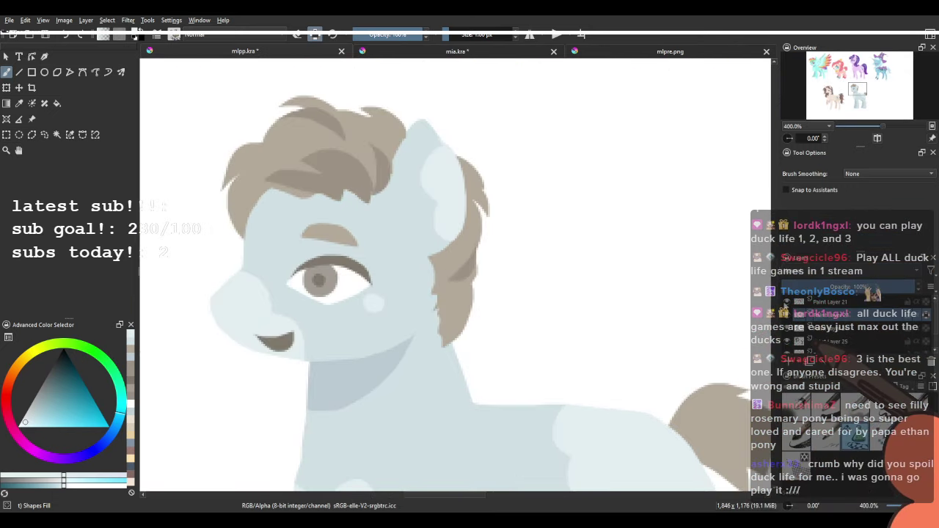
left_click_drag(287, 270, 367, 286)
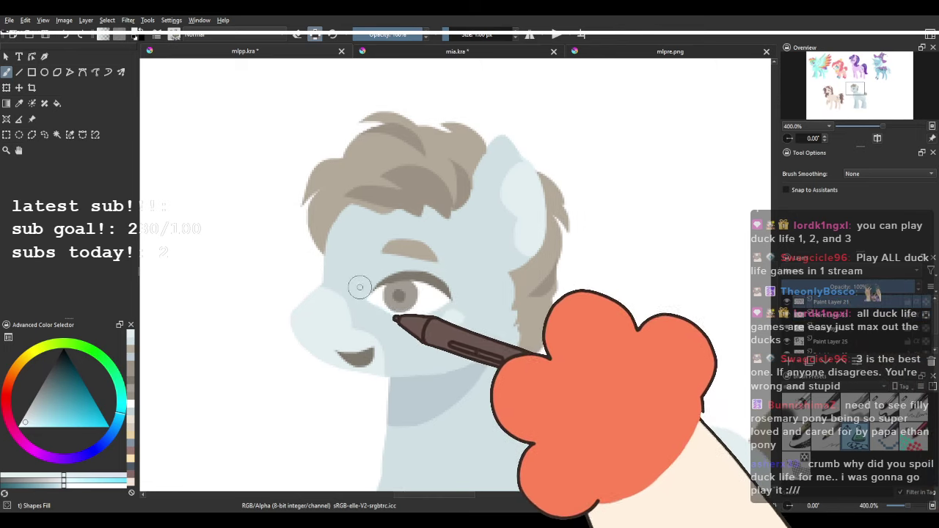
left_click_drag(440, 230, 419, 206)
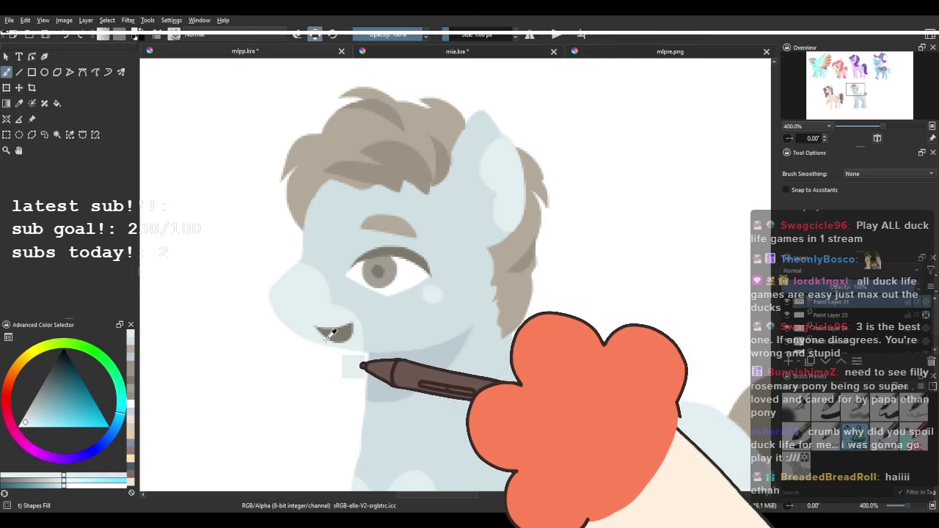
left_click_drag(332, 314, 329, 308)
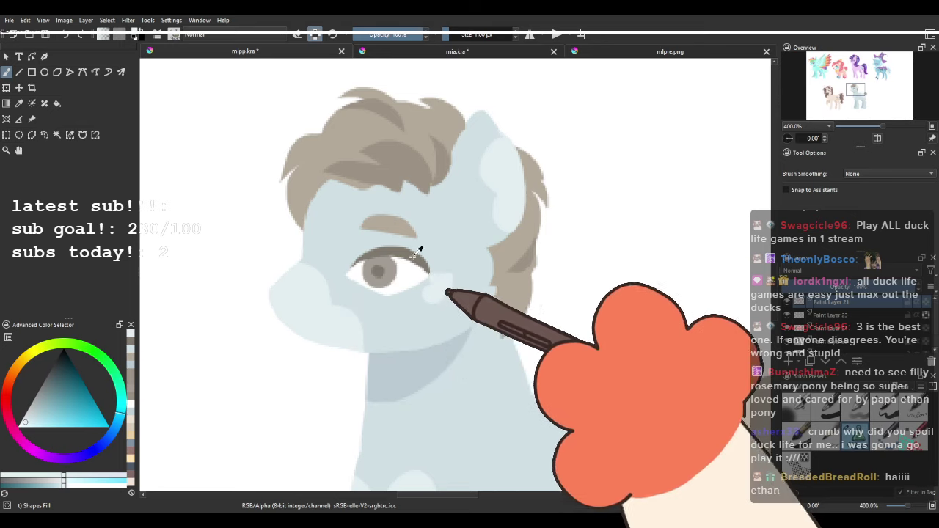
With the canvas view mirrored, paint a small tapered mouth low on the muzzle in the eyelash's dark brown.
left_click(392, 271, "ctrl")
left_click_drag(347, 305, 380, 309)
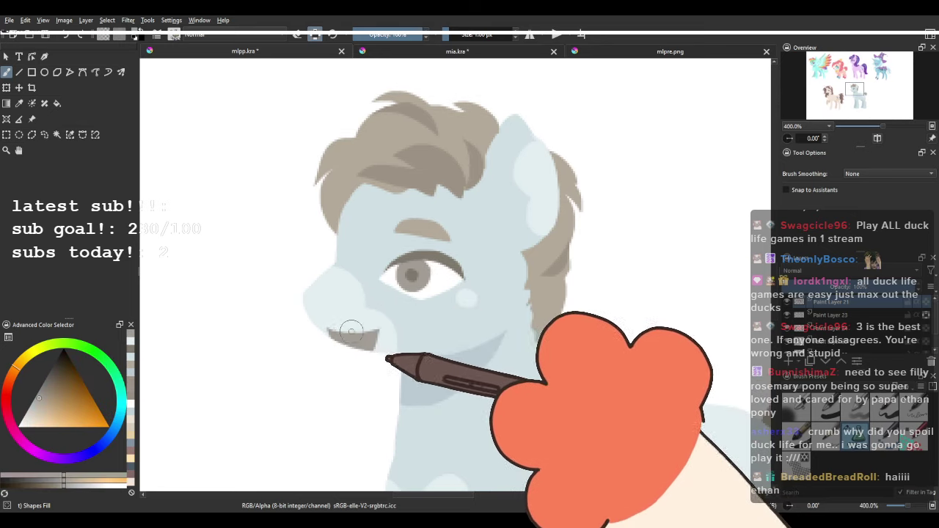
left_click(431, 254, "ctrl")
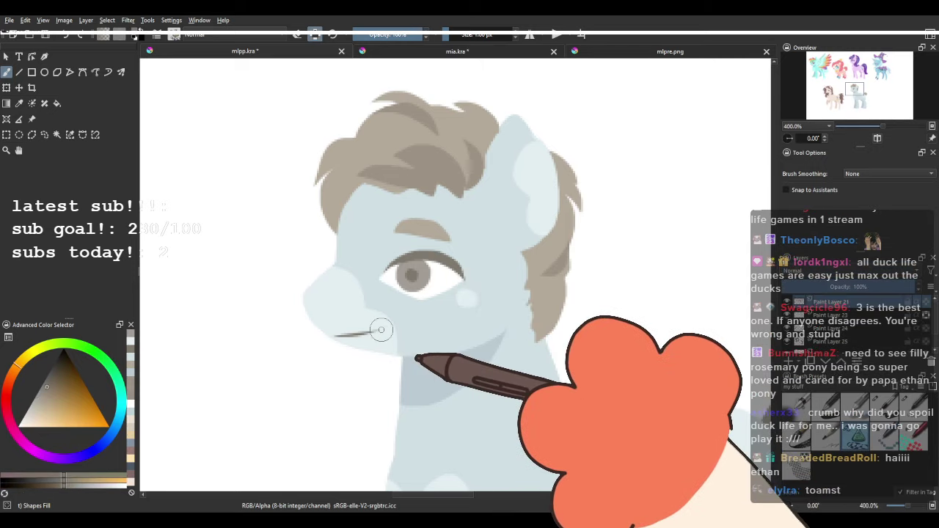
left_click_drag(380, 330, 337, 337)
key("ctrl+z")
left_click(877, 138)
left_click_drag(518, 124, 356, 109)
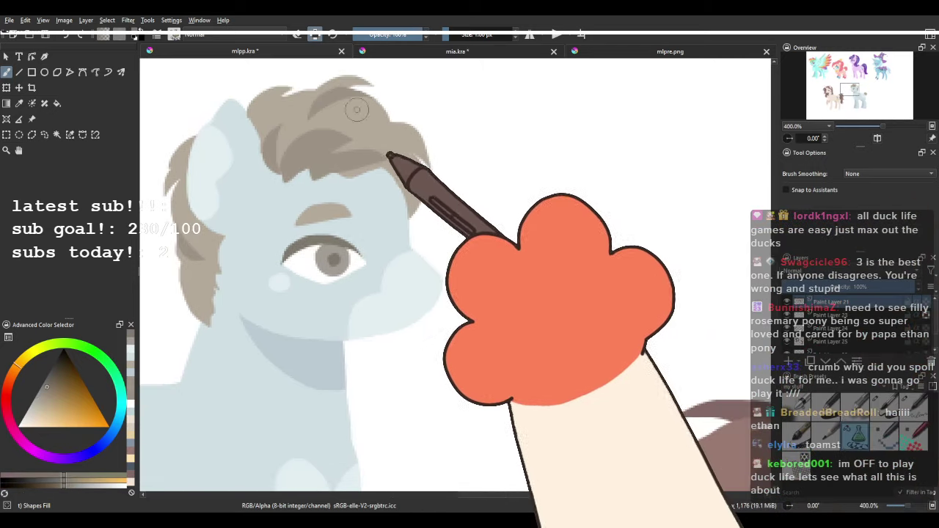
left_click_drag(394, 323, 368, 327)
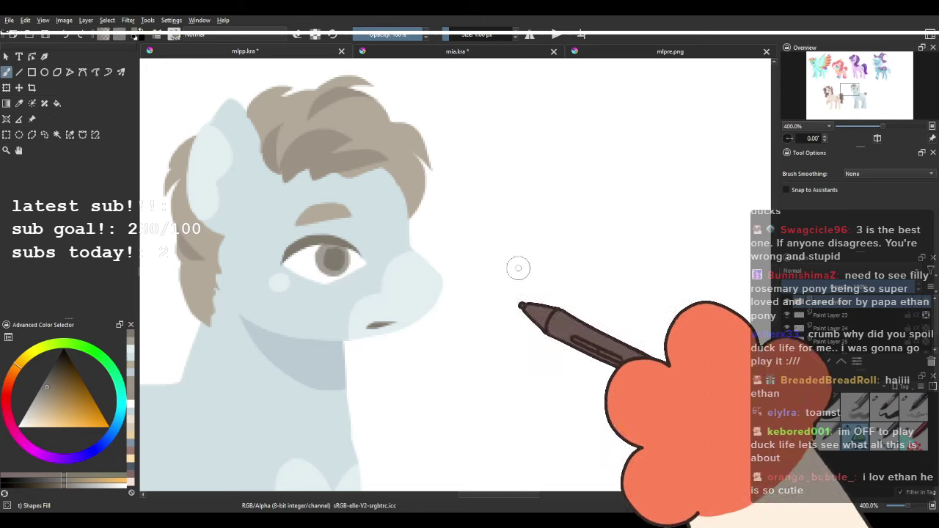
Unmirror the canvas view and rework the dark pupil inside the iris, undoing the last two strokes.
left_click(878, 139)
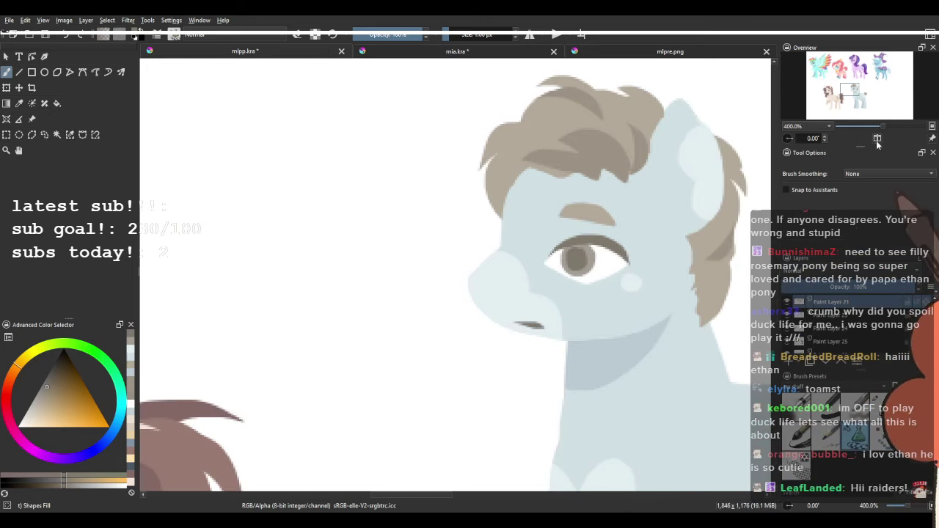
left_click_drag(493, 221, 319, 214)
left_click_drag(401, 252, 411, 262)
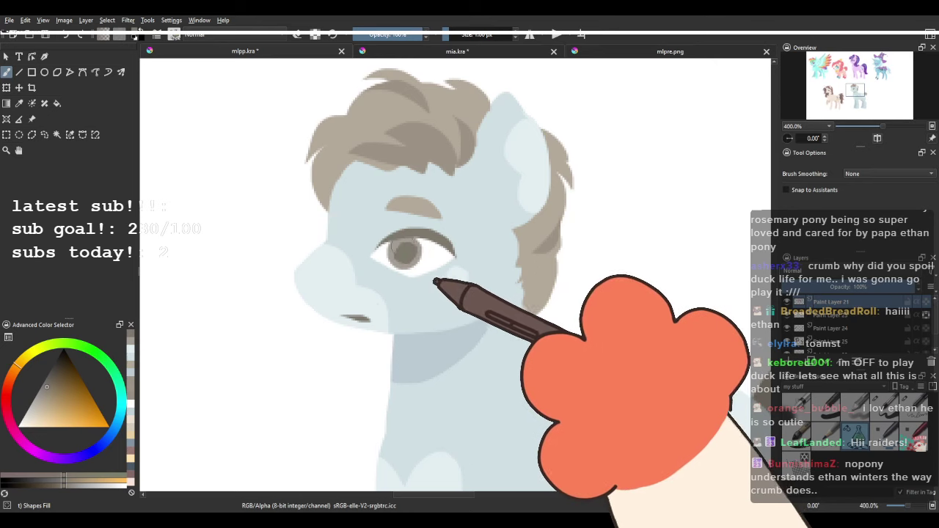
key("ctrl+z")
key("ctrl+z")
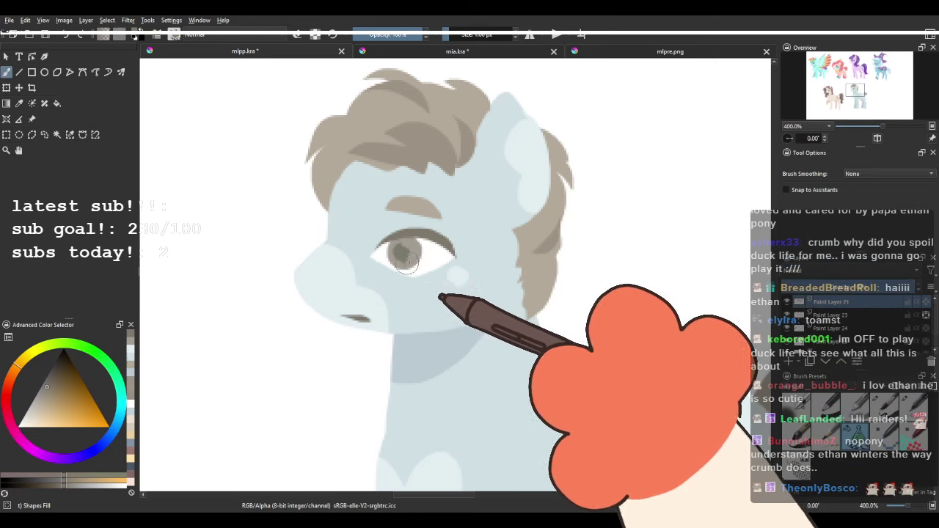
Compare the blue-grey pony's face, markings and proportions with the cream unicorn and the other finished ponies.
scroll(438, 187, "down", 3)
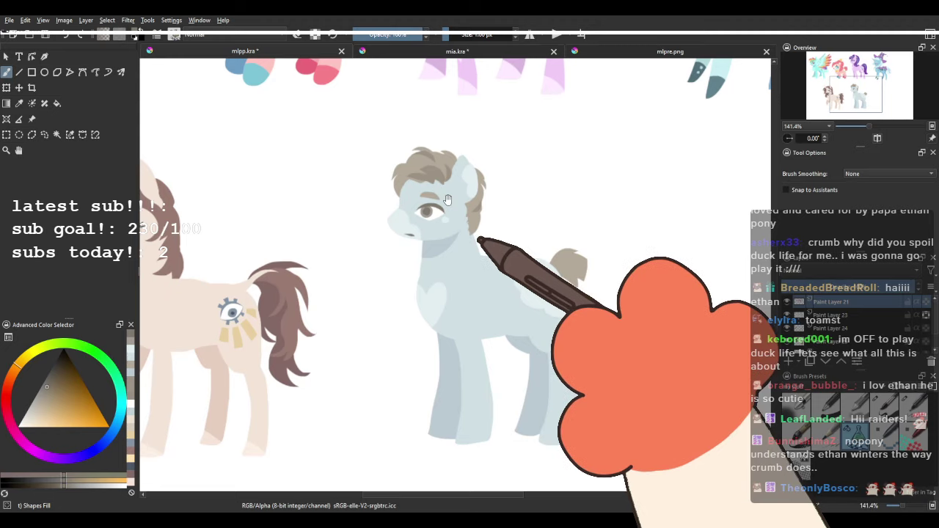
left_click_drag(150, 212, 431, 224)
scroll(431, 224, "up", 3)
scroll(440, 228, "down", 5)
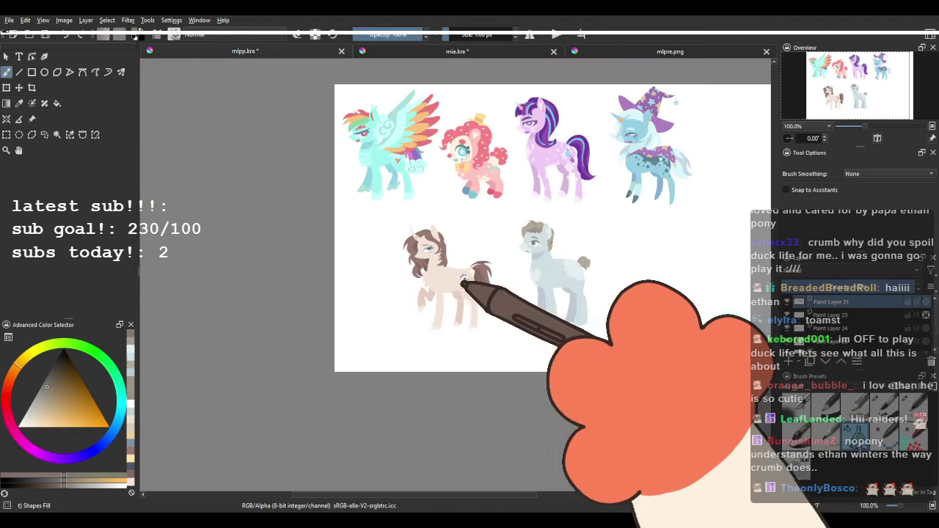
scroll(449, 226, "up", 3)
left_click_drag(406, 286, 579, 266)
scroll(578, 266, "down", 3)
scroll(608, 264, "up", 3)
scroll(649, 261, "down", 1)
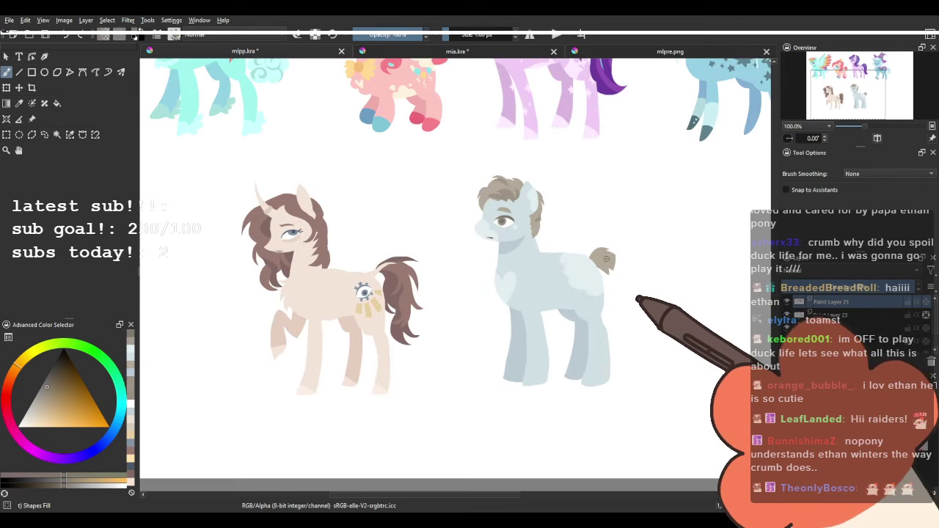
Merge the pony paint layers above the background, then lasso the blue-grey pony and move it slightly down and closer to the cream unicorn.
left_click(787, 301)
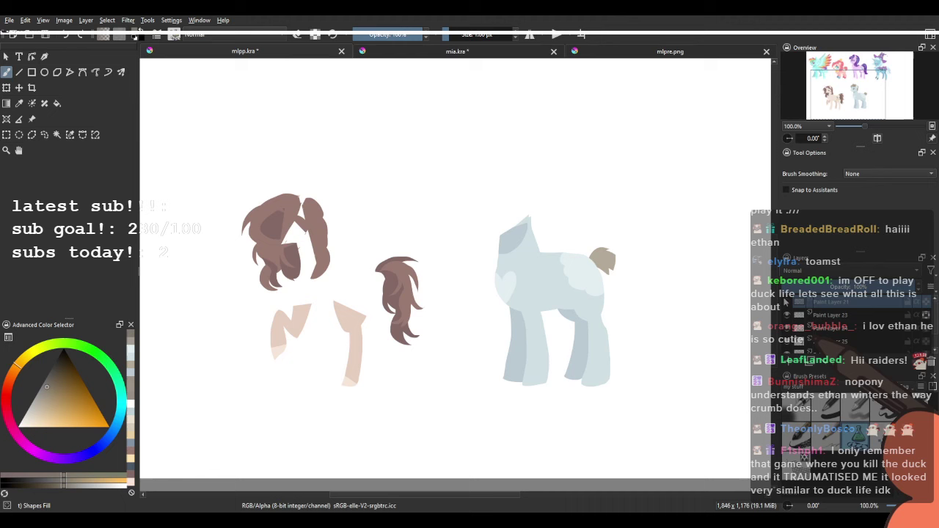
left_click(787, 302)
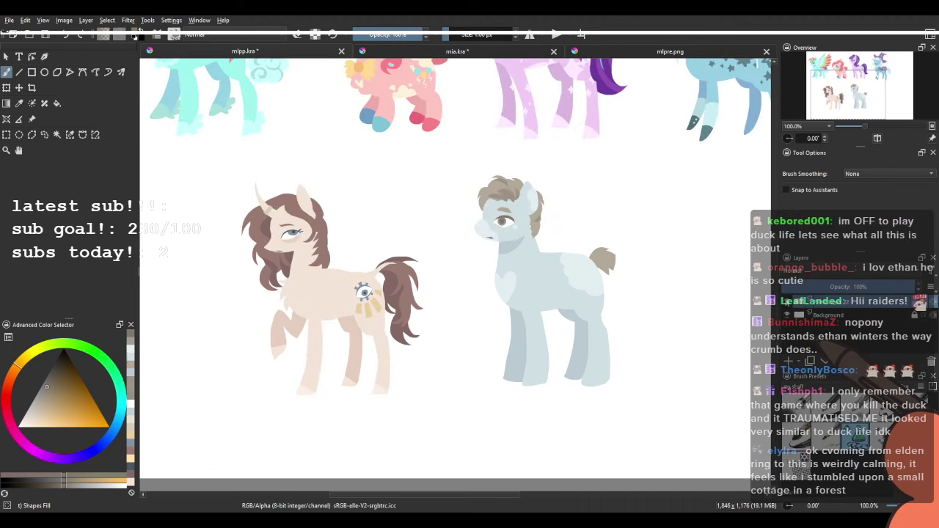
left_click(44, 134)
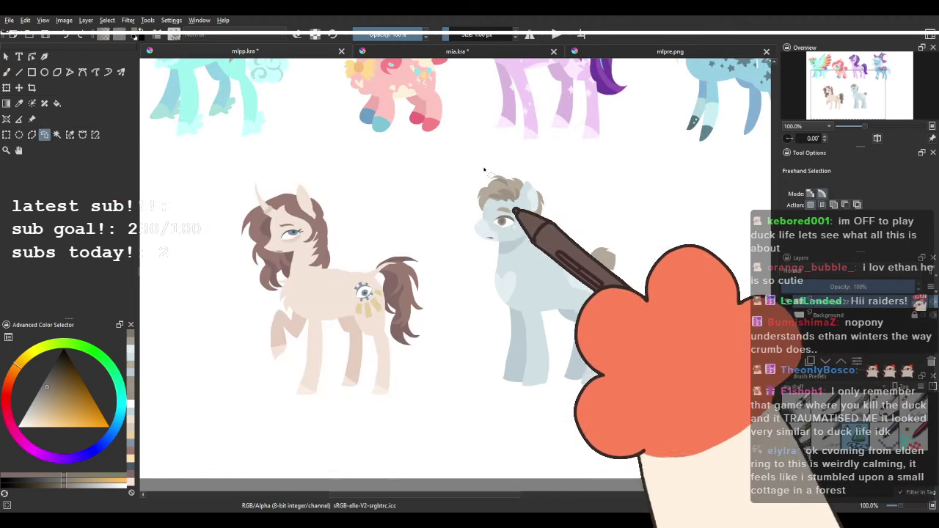
mouse_move(489, 172)
left_mouse_down()
mouse_move(524, 430)
mouse_move(639, 198)
mouse_move(523, 167)
left_mouse_up()
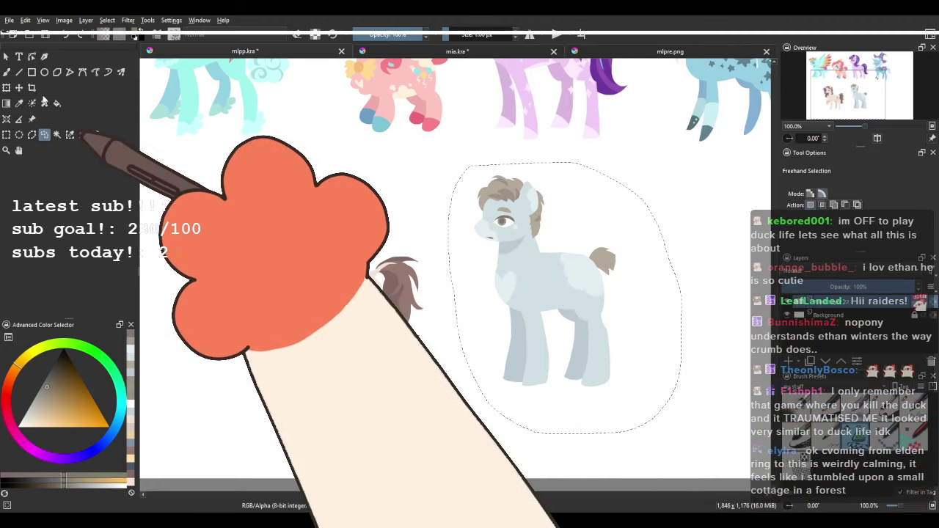
left_click(20, 88)
left_click_drag(438, 205, 425, 218)
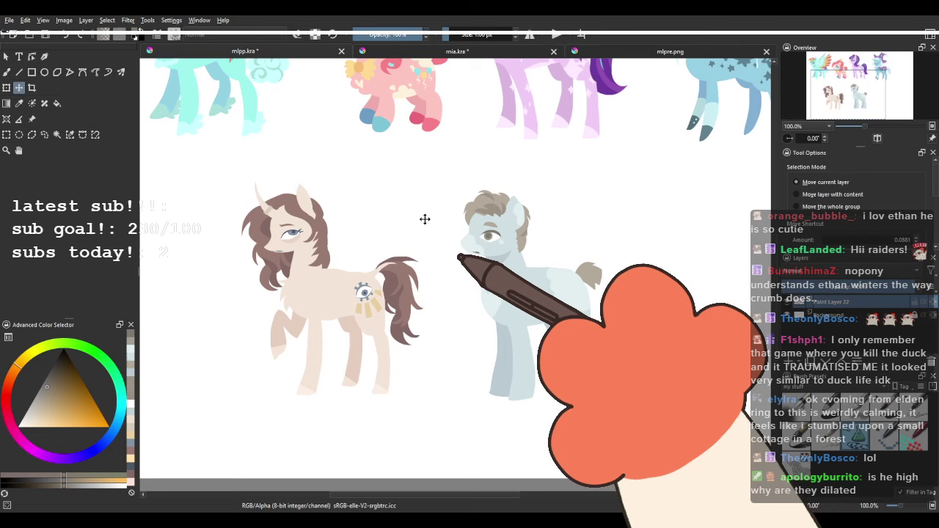
scroll(531, 228, "up", 2)
scroll(477, 232, "down", 1)
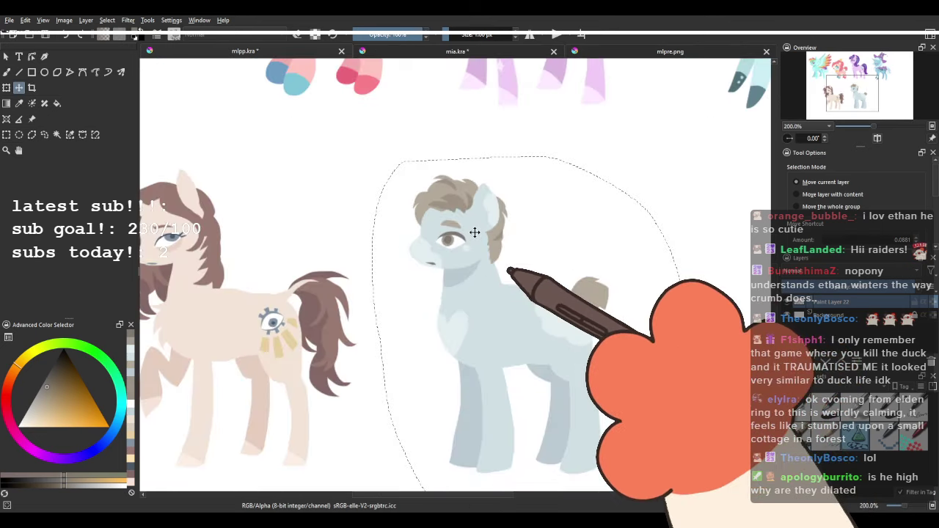
scroll(488, 247, "down", 2)
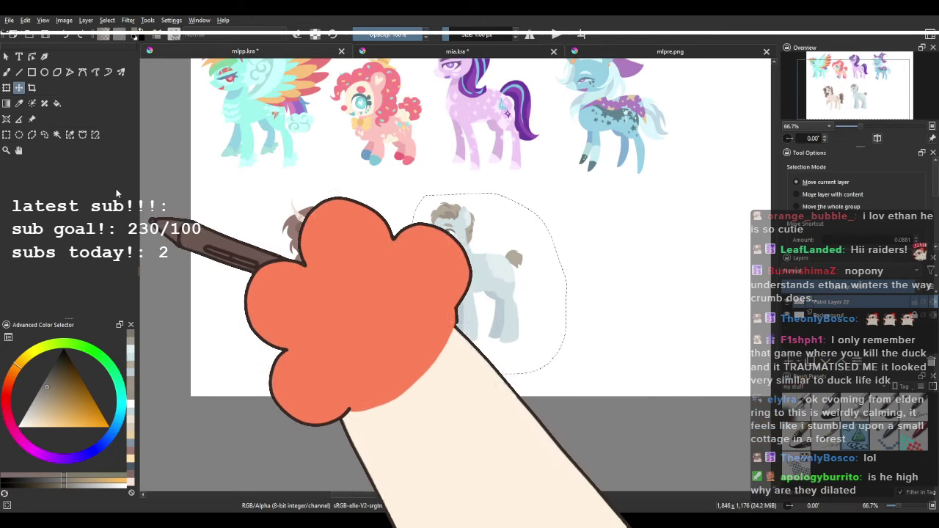
left_click(44, 134)
left_click(434, 245)
Paint curved shading strands at the base of the pony's tail in the darker taupe sampled from its hair.
scroll(434, 246, "up", 1)
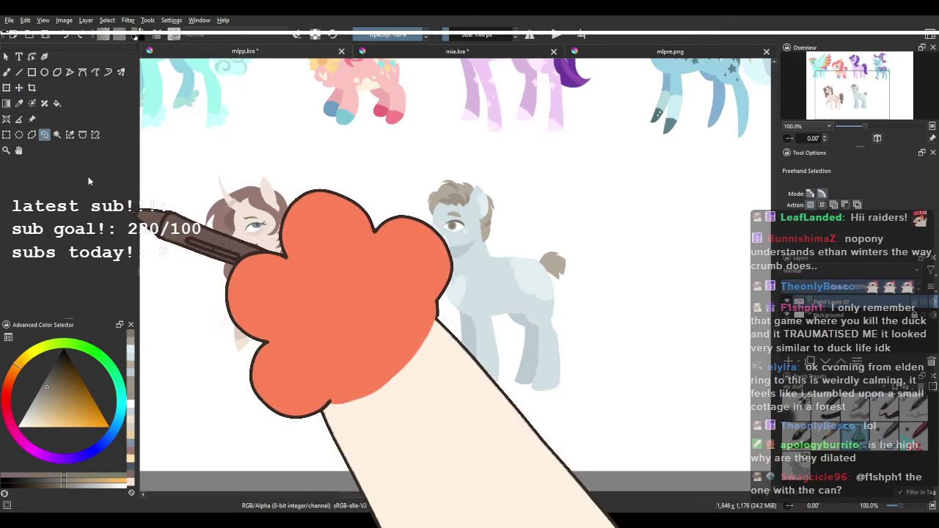
left_click(9, 73)
scroll(680, 299, "up", 2)
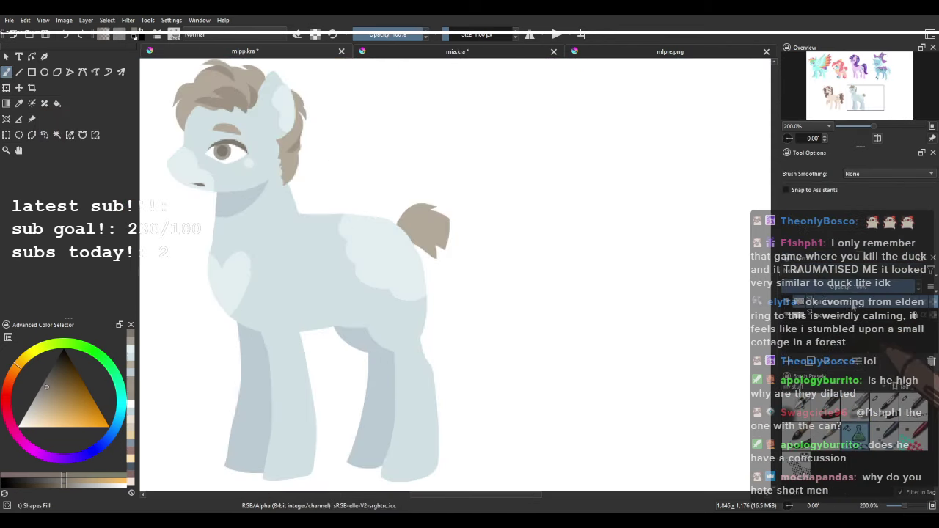
scroll(357, 203, "up", 2)
left_click(239, 87, "ctrl")
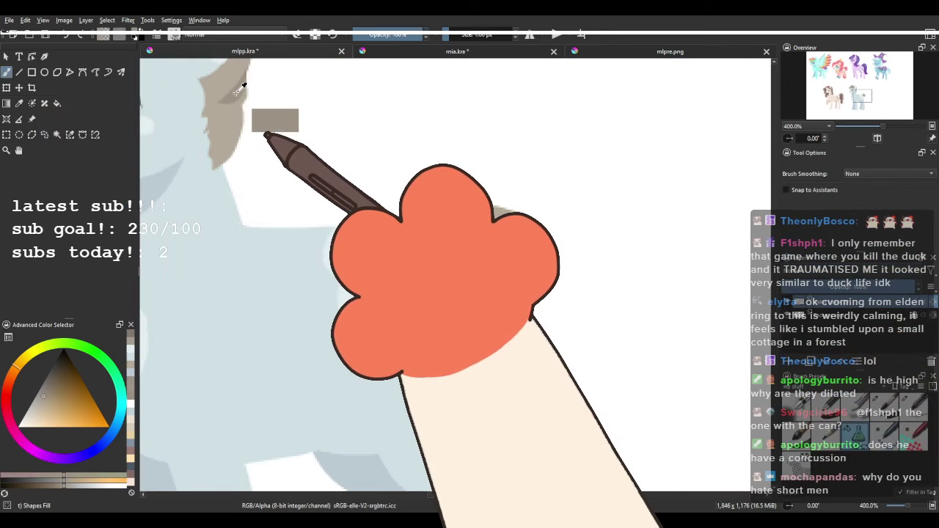
scroll(508, 229, "up", 1)
mouse_move(507, 228)
left_mouse_down()
mouse_move(347, 230)
mouse_move(398, 205)
mouse_move(423, 206)
mouse_move(436, 270)
mouse_move(380, 281)
left_mouse_up()
scroll(330, 176, "down", 5)
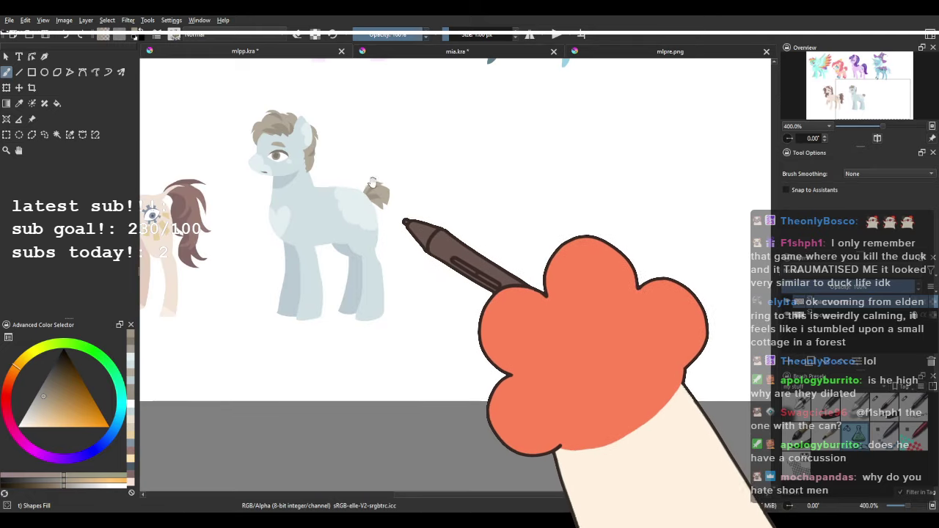
Examine the reference artwork in mlpre.png and mia.kra, then return to mlpp.kra and compare the blue-grey pony with the cream unicorn.
scroll(460, 235, "up", 2)
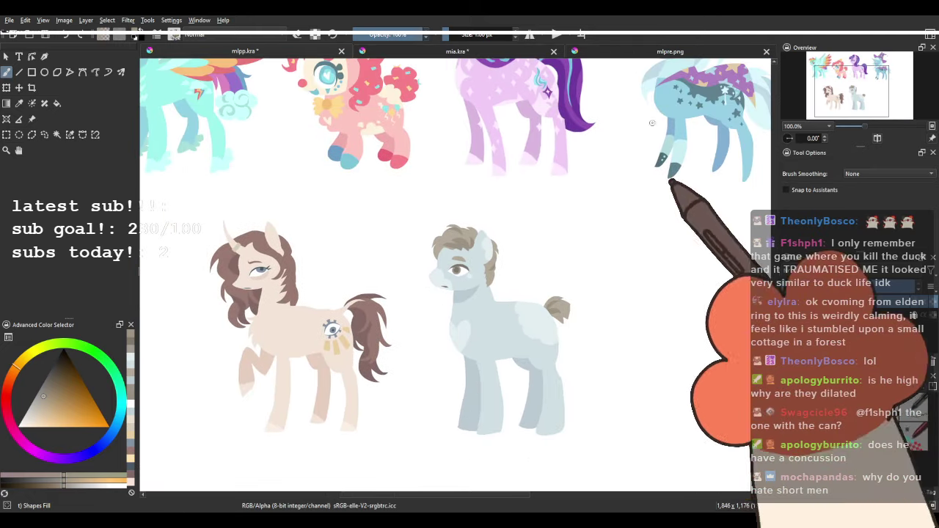
left_click(452, 52)
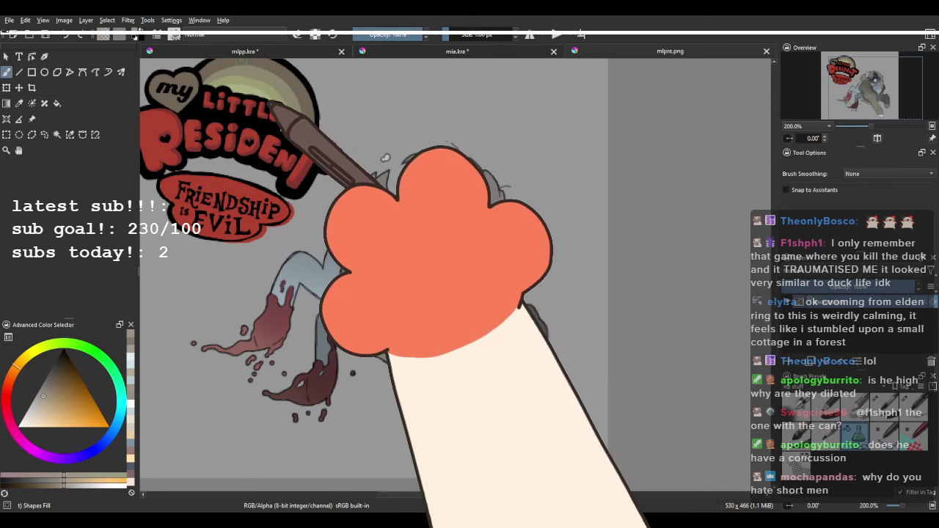
left_click(438, 53)
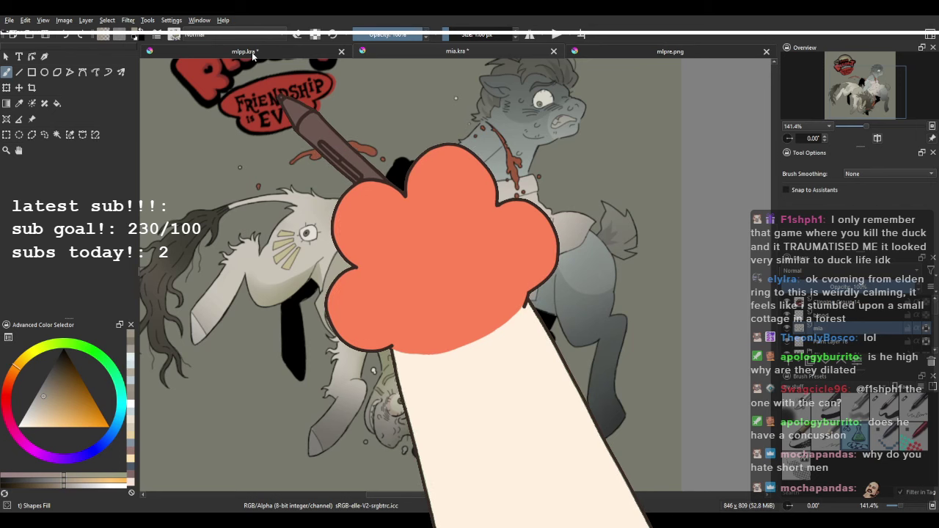
left_click(251, 52)
left_click_drag(507, 251, 495, 222)
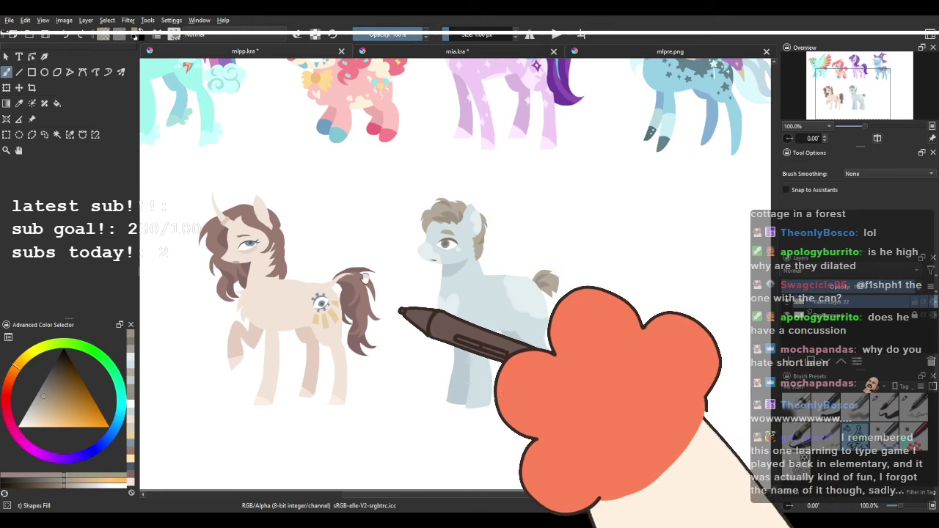
left_click_drag(375, 257, 395, 228)
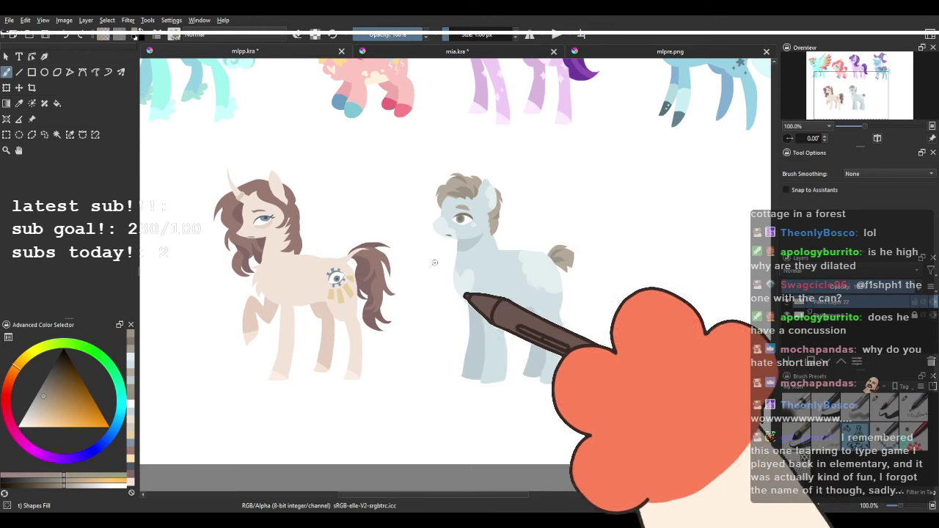
scroll(464, 268, "up", 1)
scroll(463, 268, "down", 2)
scroll(464, 268, "up", 1)
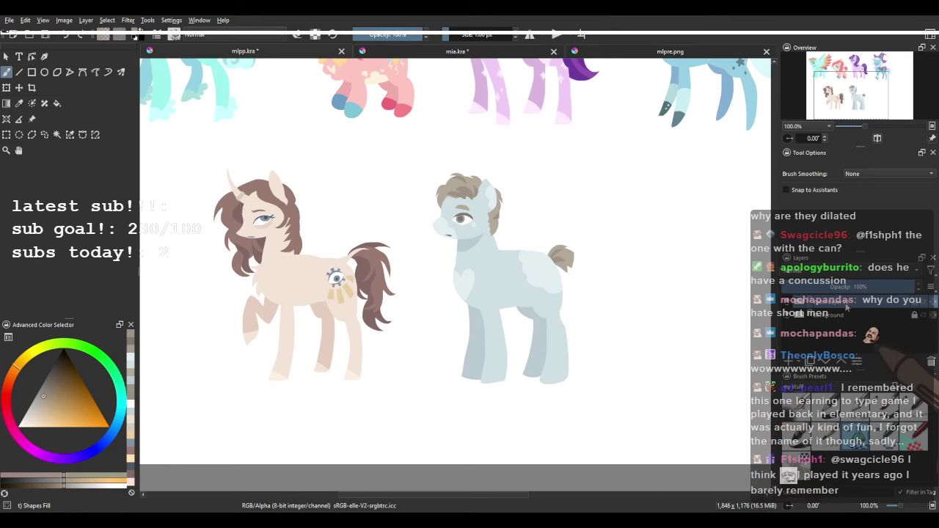
Paint a dusty pink heart on the pale patch covering the blue-grey pony's rump.
scroll(552, 269, "up", 3)
scroll(552, 269, "up", 4)
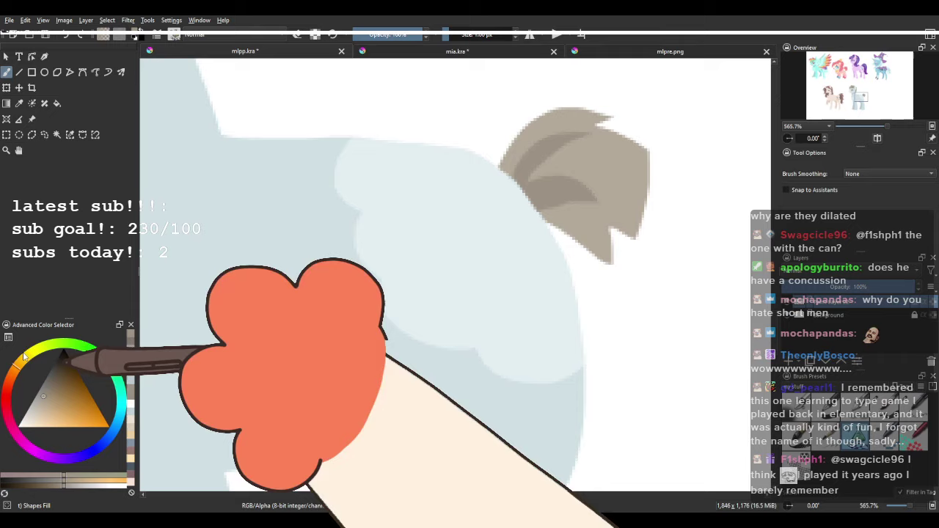
left_click(38, 416)
mouse_move(466, 294)
left_mouse_down()
mouse_move(403, 207)
mouse_move(462, 204)
mouse_move(478, 285)
mouse_move(448, 280)
mouse_move(395, 245)
mouse_move(497, 228)
mouse_move(448, 301)
mouse_move(407, 258)
mouse_move(477, 224)
mouse_move(508, 233)
mouse_move(501, 283)
mouse_move(477, 307)
left_mouse_up()
key("ctrl+z")
key("ctrl+z")
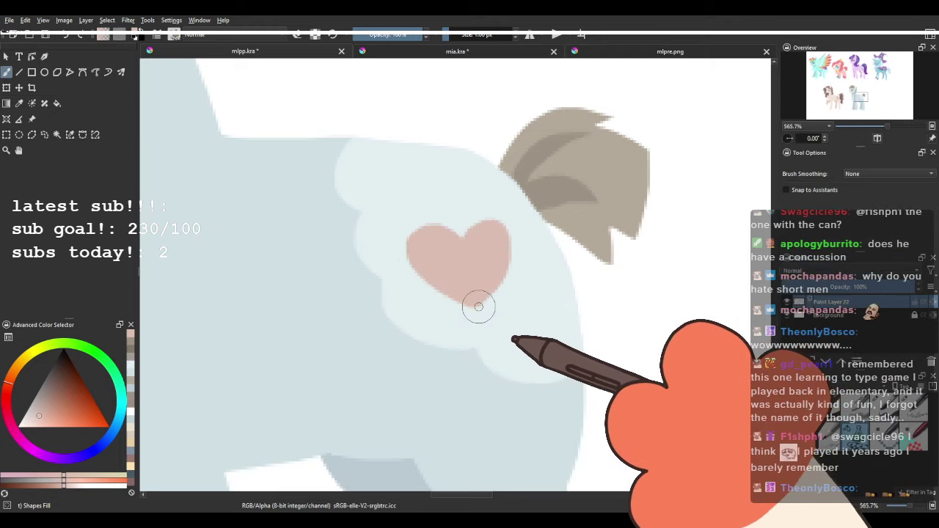
left_click(453, 180, "ctrl")
key("ctrl+z")
left_click_drag(445, 266, 489, 252)
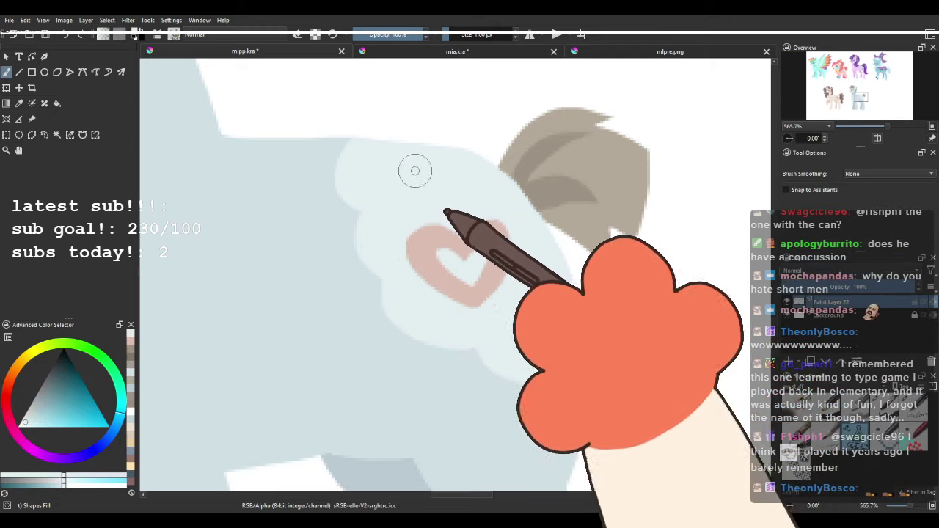
key("ctrl+z")
Paint a smaller pale cream heart inside the pink heart on the rump.
left_click(18, 363)
mouse_move(472, 289)
left_mouse_down()
mouse_move(433, 256)
mouse_move(464, 263)
mouse_move(488, 254)
mouse_move(476, 283)
mouse_move(450, 271)
mouse_move(482, 245)
mouse_move(472, 285)
left_mouse_up()
key("ctrl+z")
left_click_drag(478, 254, 418, 292)
Paint three small four-pointed sparkles in pale peach around the heart: above it, beside its lower edge and below it toward the tail side.
left_click(372, 269, "ctrl")
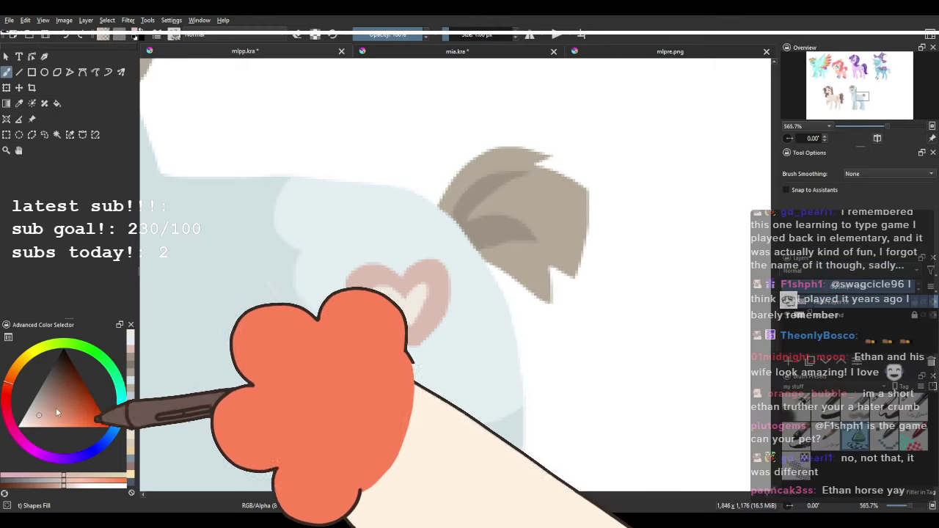
left_click(39, 423)
left_click(14, 372)
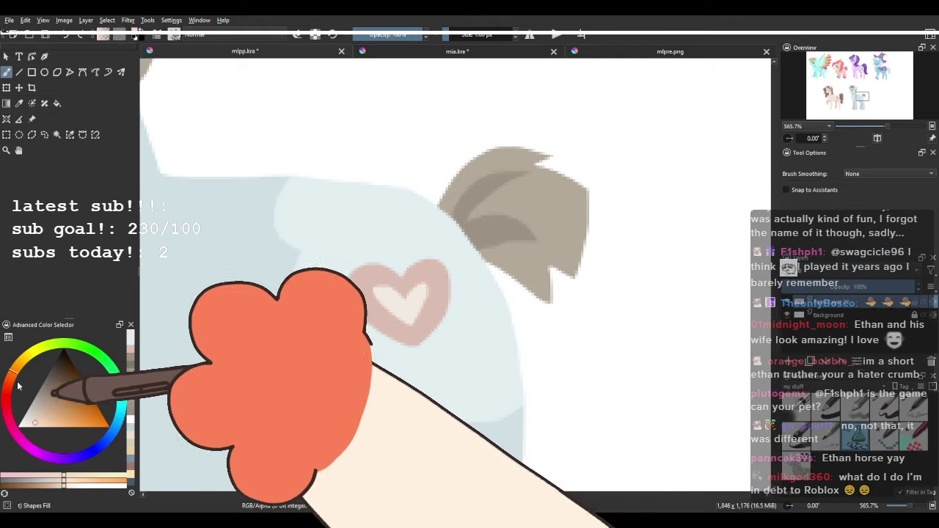
left_click(41, 418)
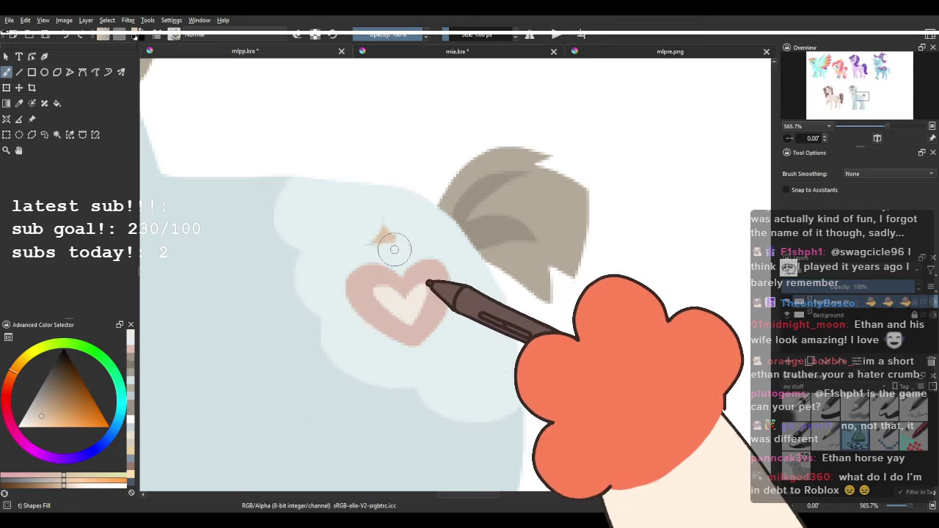
left_click(36, 420)
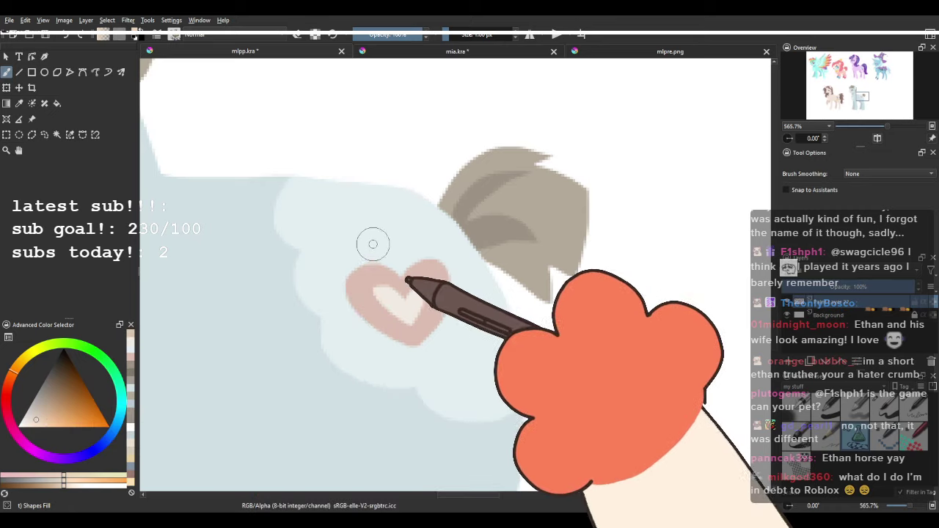
left_click_drag(379, 241, 360, 243)
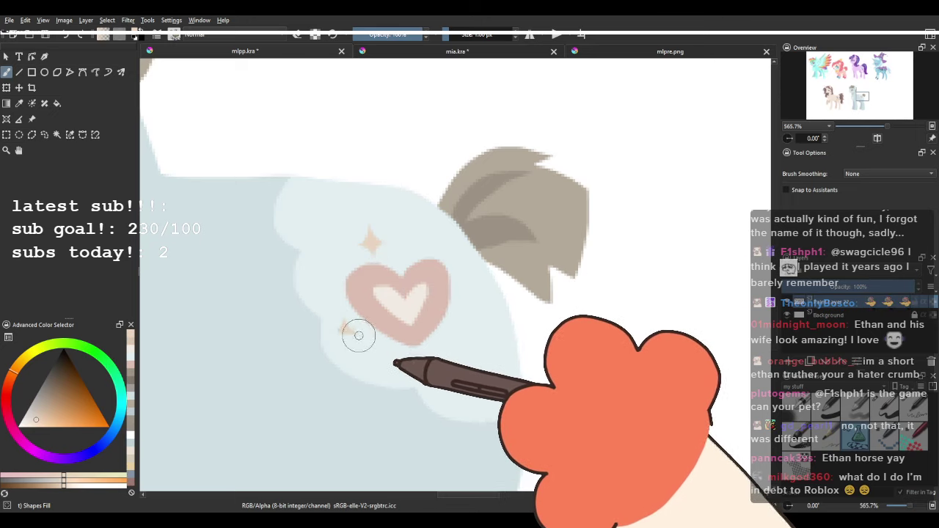
left_click_drag(457, 353, 442, 352)
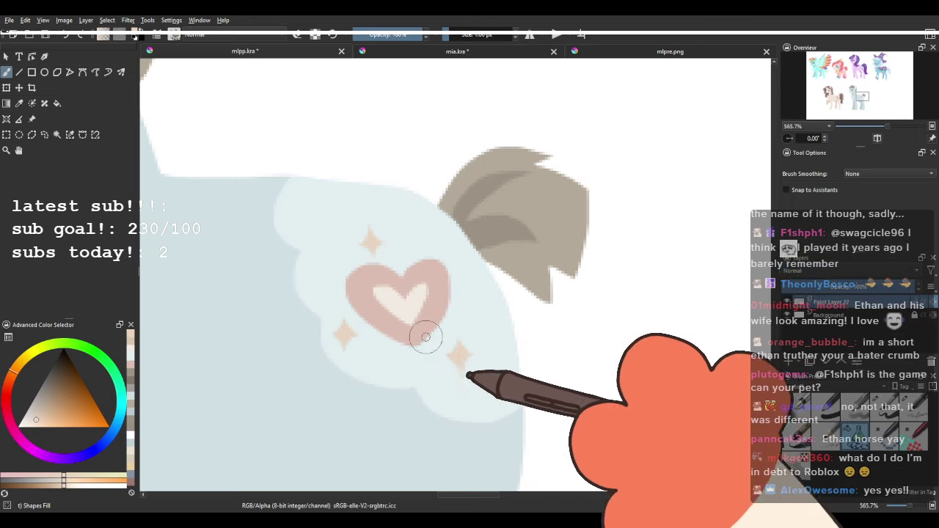
scroll(417, 321, "down", 1)
scroll(417, 321, "down", 4)
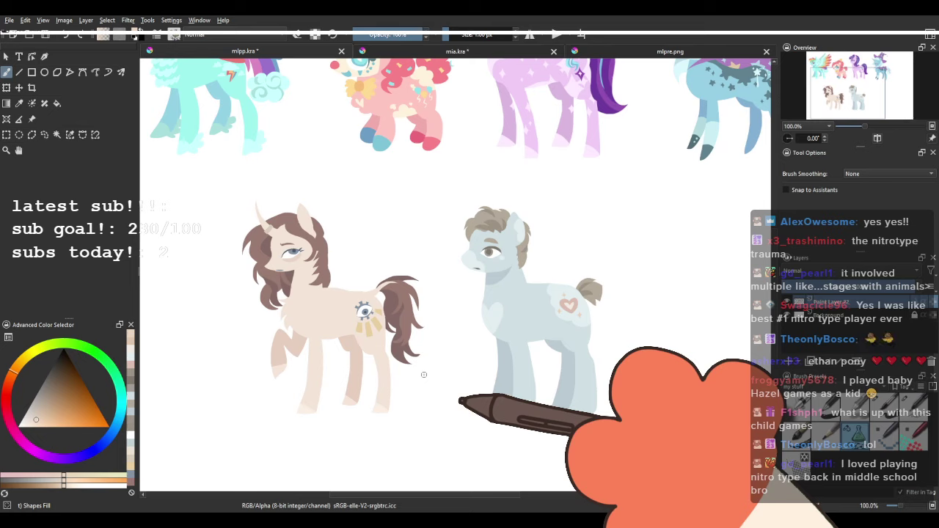
scroll(392, 267, "down", 2)
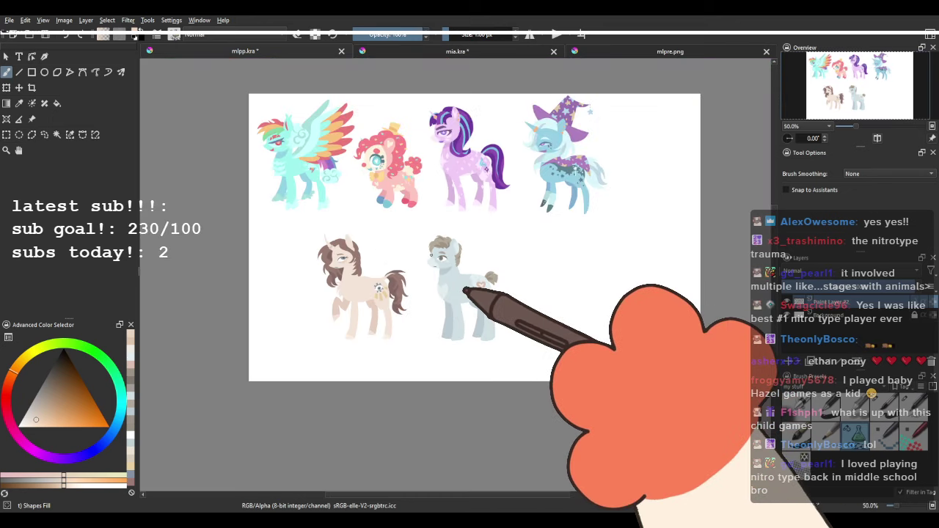
scroll(403, 271, "up", 3)
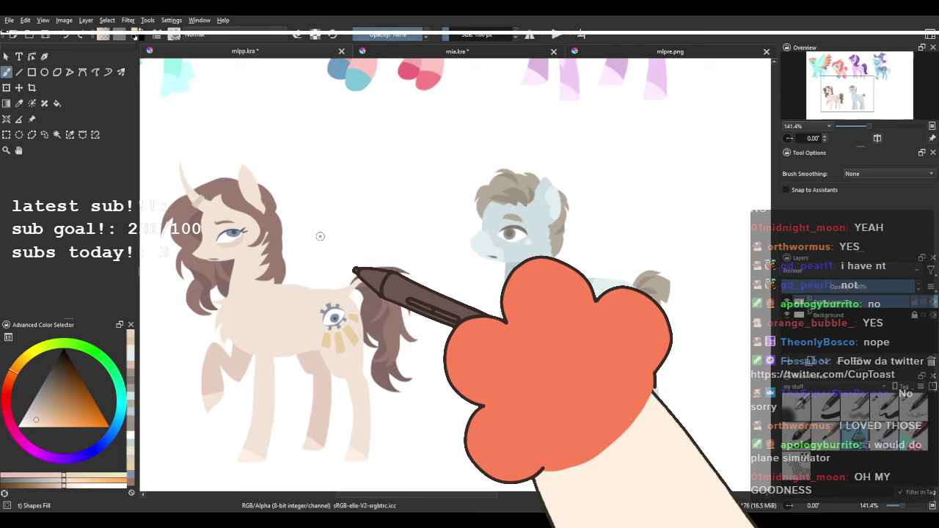
scroll(473, 245, "down", 3)
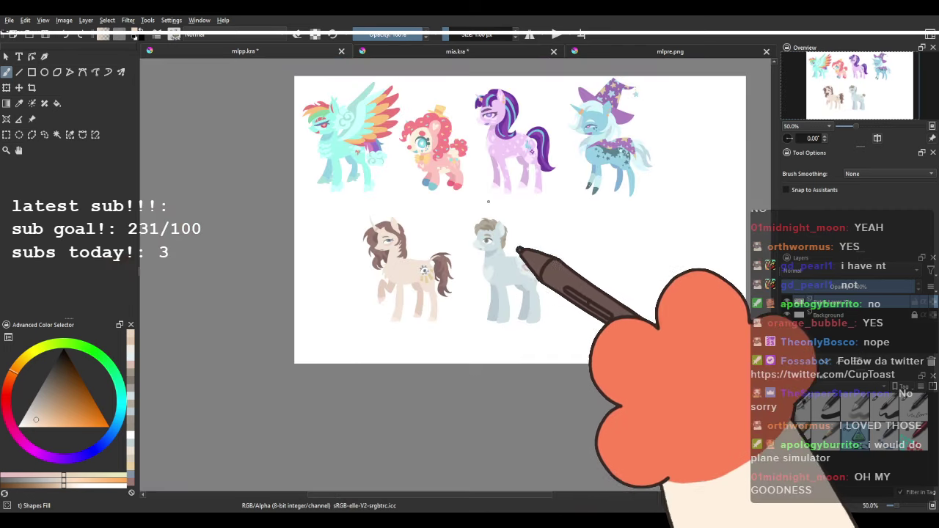
scroll(610, 251, "up", 1)
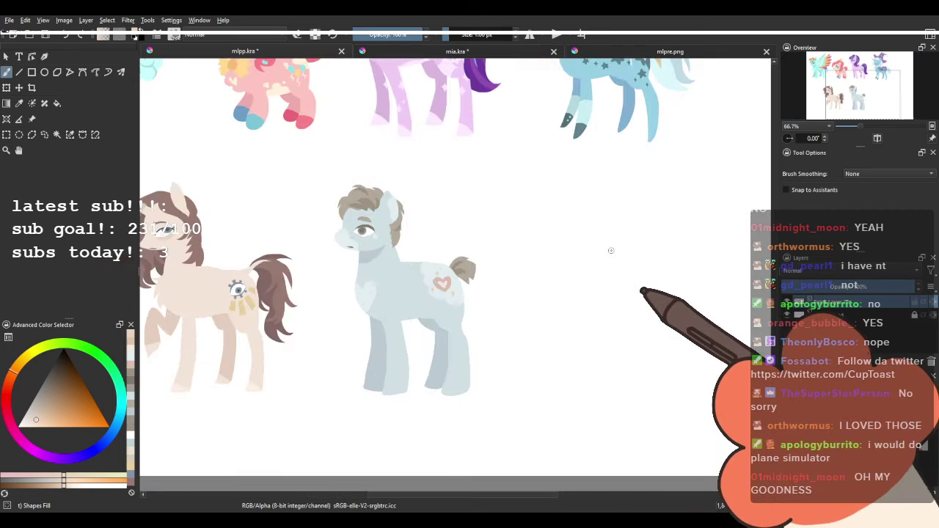
Paint a solid black head with tufted, spiky hair edges in the blank area beside the blue-grey pony.
scroll(611, 251, "up", 2)
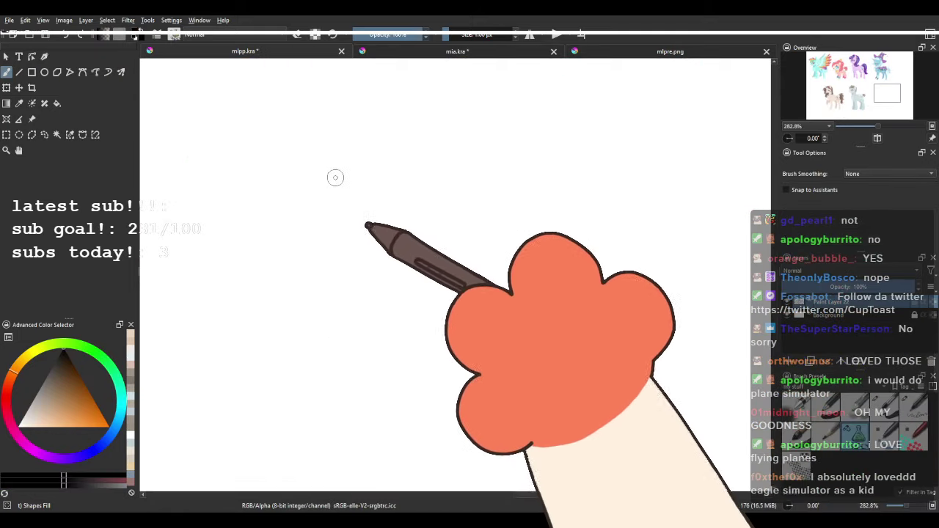
mouse_move(340, 240)
left_mouse_down()
mouse_move(335, 277)
mouse_move(469, 281)
left_mouse_up()
key("ctrl+z")
mouse_move(350, 229)
left_mouse_down()
mouse_move(332, 274)
mouse_move(416, 309)
mouse_move(485, 216)
mouse_move(380, 194)
mouse_move(368, 213)
mouse_move(382, 224)
mouse_move(341, 281)
mouse_move(438, 317)
mouse_move(507, 244)
mouse_move(461, 187)
mouse_move(336, 211)
mouse_move(355, 209)
mouse_move(351, 257)
mouse_move(392, 182)
mouse_move(324, 239)
mouse_move(343, 220)
mouse_move(350, 259)
mouse_move(392, 228)
mouse_move(416, 176)
mouse_move(359, 195)
mouse_move(478, 200)
mouse_move(400, 178)
mouse_move(509, 205)
mouse_move(496, 240)
mouse_move(448, 164)
mouse_move(440, 177)
mouse_move(457, 152)
mouse_move(460, 186)
mouse_move(522, 190)
mouse_move(488, 275)
mouse_move(529, 280)
mouse_move(514, 300)
left_mouse_up()
key("ctrl+z")
left_click_drag(399, 164, 432, 178)
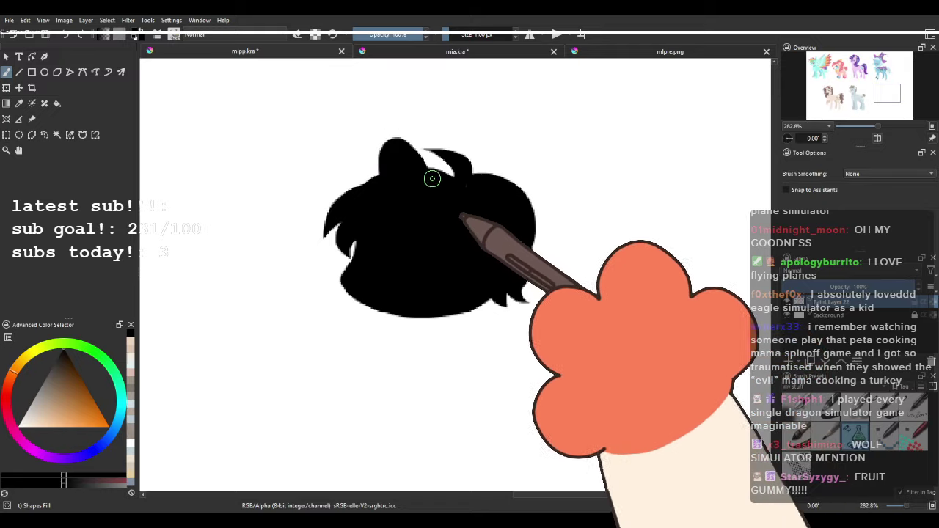
key("ctrl+z")
mouse_move(387, 208)
left_mouse_down()
mouse_move(370, 167)
mouse_move(455, 189)
left_mouse_up()
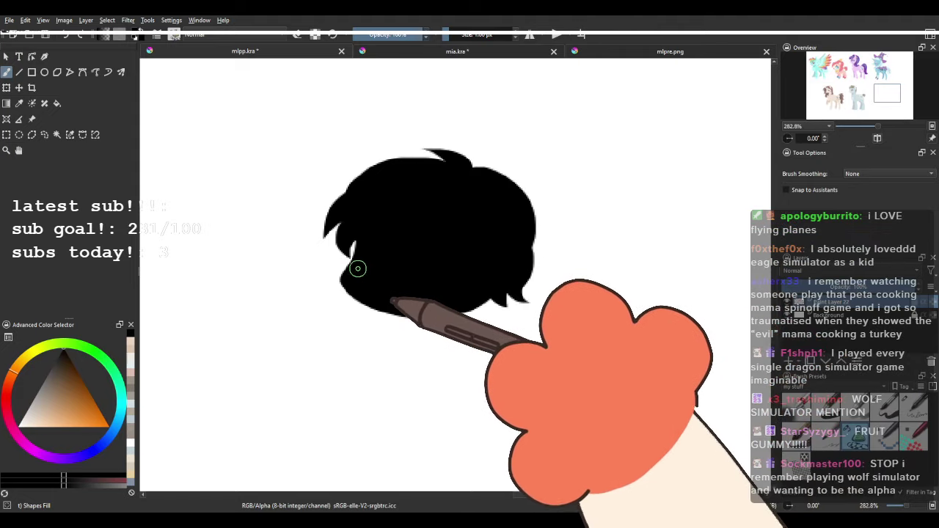
mouse_move(357, 268)
left_mouse_down()
mouse_move(354, 255)
mouse_move(339, 274)
mouse_move(353, 250)
mouse_move(345, 265)
mouse_move(314, 245)
left_mouse_up()
left_click_drag(391, 269, 392, 283)
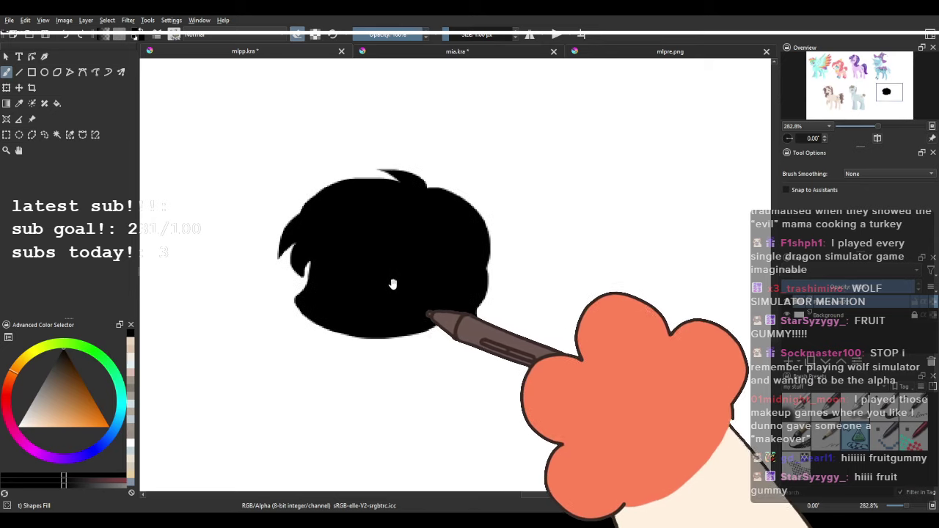
Paint two narrow, half-lidded white eyes with black pupils on the black head.
left_click(359, 396, "ctrl")
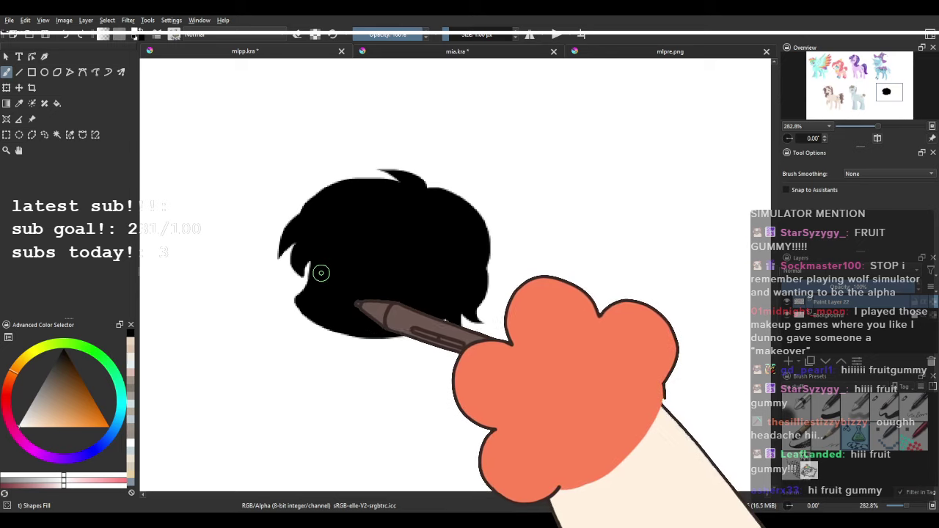
key("ctrl+z")
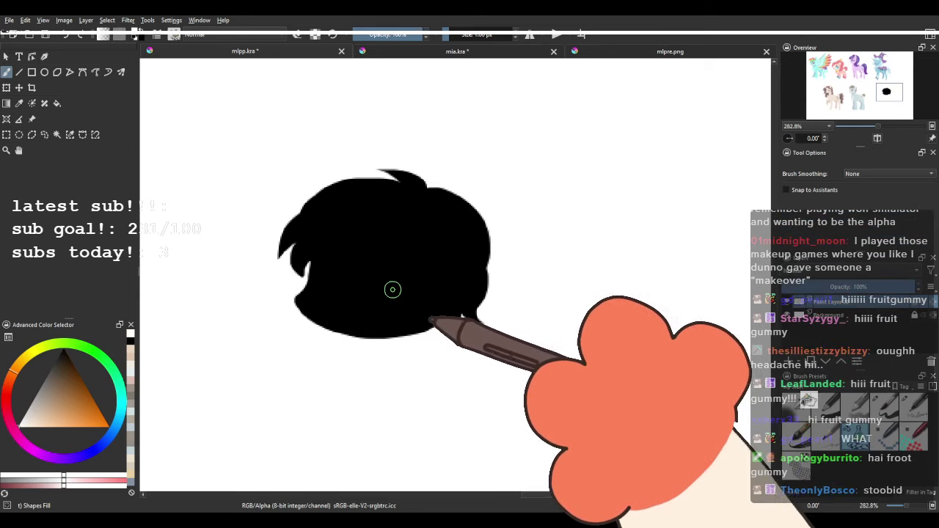
mouse_move(403, 296)
left_mouse_down()
mouse_move(447, 292)
mouse_move(412, 278)
mouse_move(392, 292)
mouse_move(449, 284)
mouse_move(432, 302)
mouse_move(312, 278)
mouse_move(338, 280)
left_mouse_up()
key("ctrl+z")
key("ctrl+z")
key("ctrl+z")
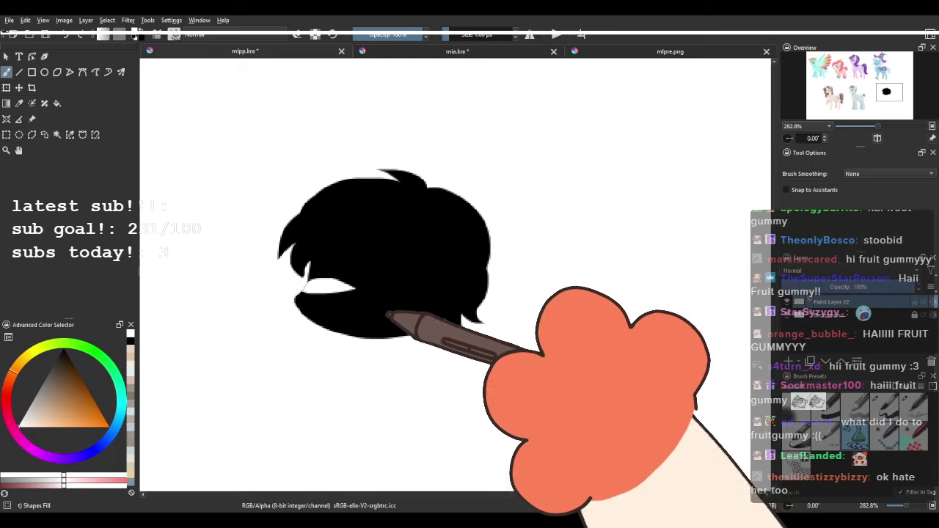
key("ctrl+z")
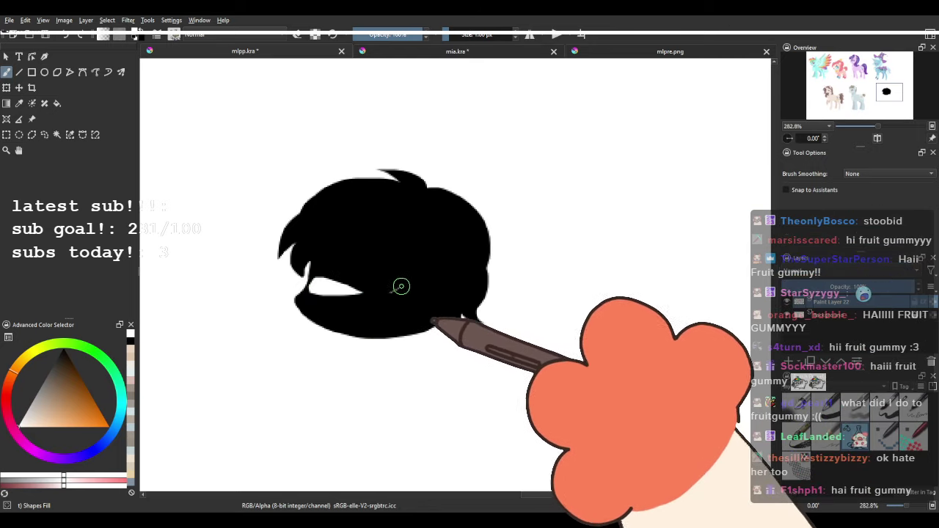
mouse_move(401, 286)
left_mouse_down()
mouse_move(455, 291)
mouse_move(397, 286)
mouse_move(428, 278)
mouse_move(445, 279)
mouse_move(428, 296)
mouse_move(390, 296)
left_mouse_up()
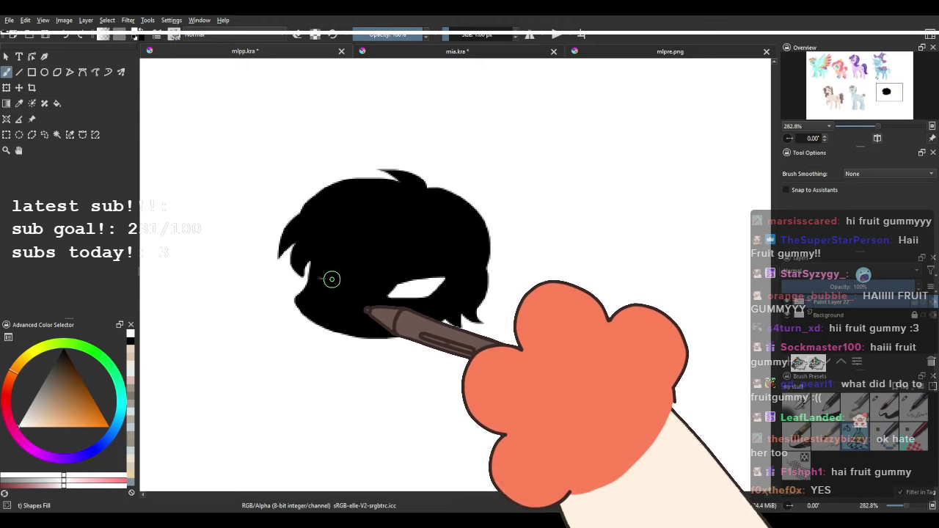
left_click_drag(350, 294, 308, 284)
key("x")
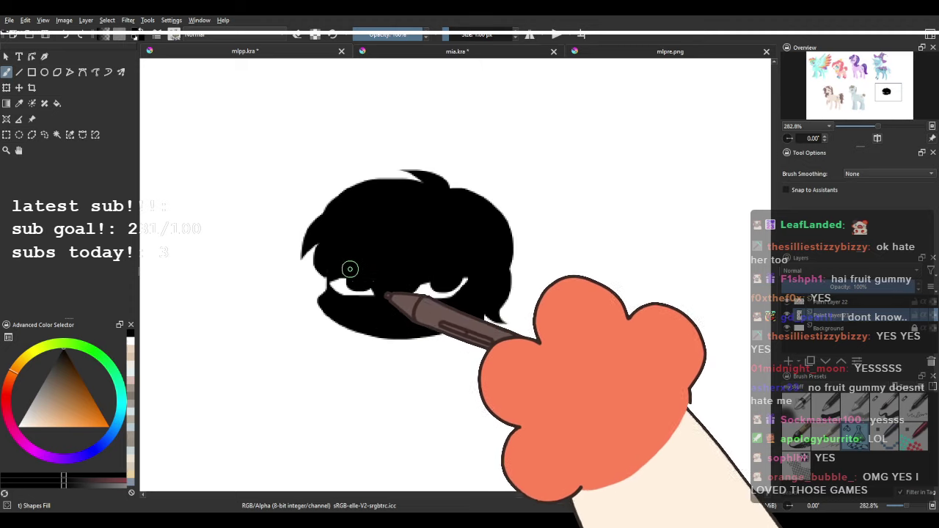
Paint two light orange ears, one in front of and one behind the black head, and a rounded light orange body below it.
scroll(420, 290, "down", 3)
scroll(458, 292, "up", 3)
left_click(852, 305)
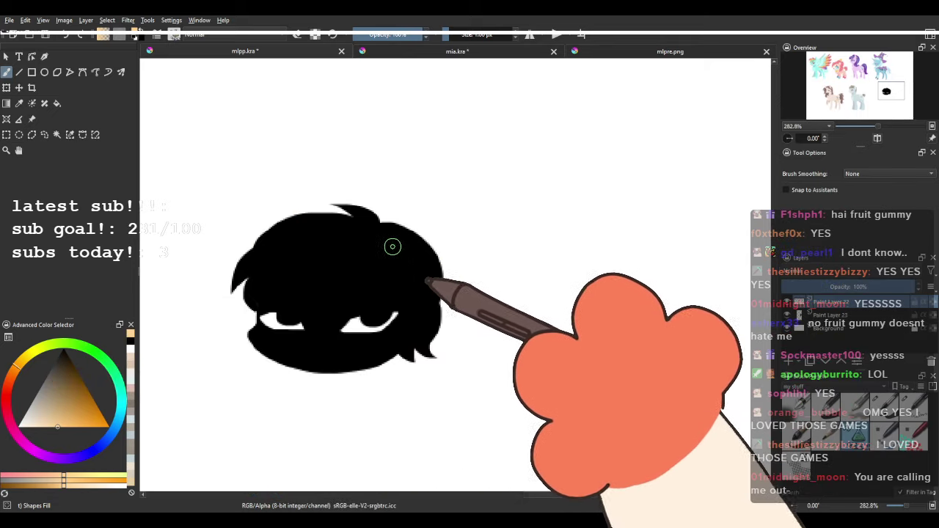
mouse_move(382, 252)
left_mouse_down()
mouse_move(394, 216)
mouse_move(429, 259)
mouse_move(387, 249)
mouse_move(398, 238)
mouse_move(379, 217)
mouse_move(415, 214)
mouse_move(370, 256)
mouse_move(401, 189)
mouse_move(411, 259)
mouse_move(371, 243)
left_mouse_up()
key("ctrl+z")
key("ctrl+z")
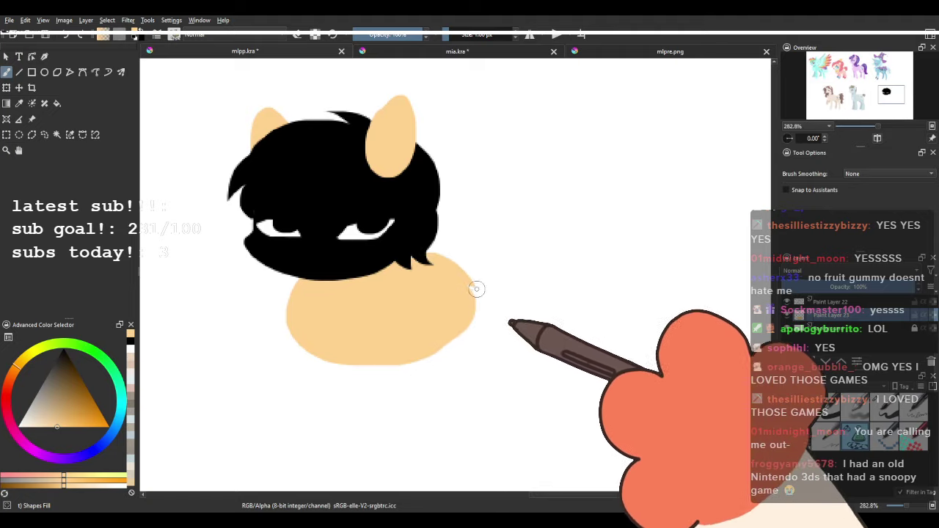
left_click_drag(303, 300, 366, 311)
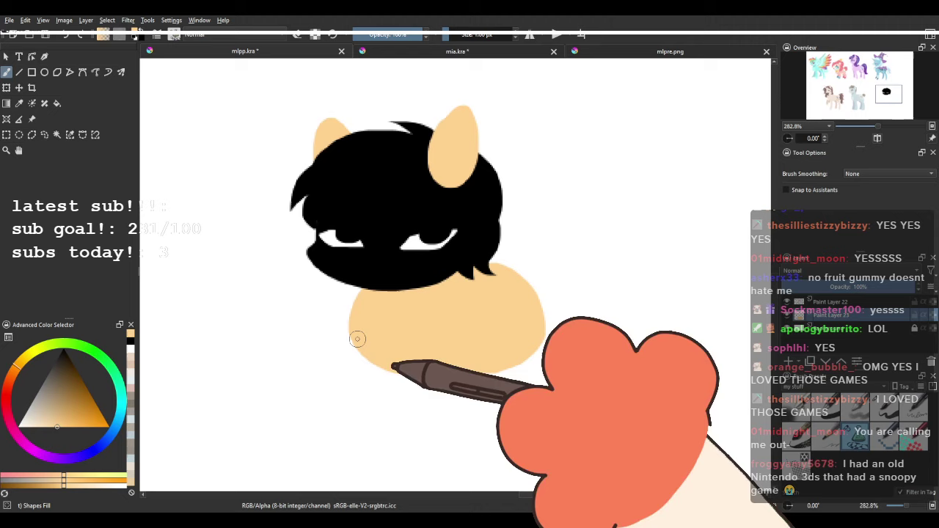
Paint a short, stubby light orange front leg under the chest of the small character.
mouse_move(356, 405)
left_mouse_down()
mouse_move(354, 355)
mouse_move(326, 352)
left_mouse_up()
key("ctrl+z")
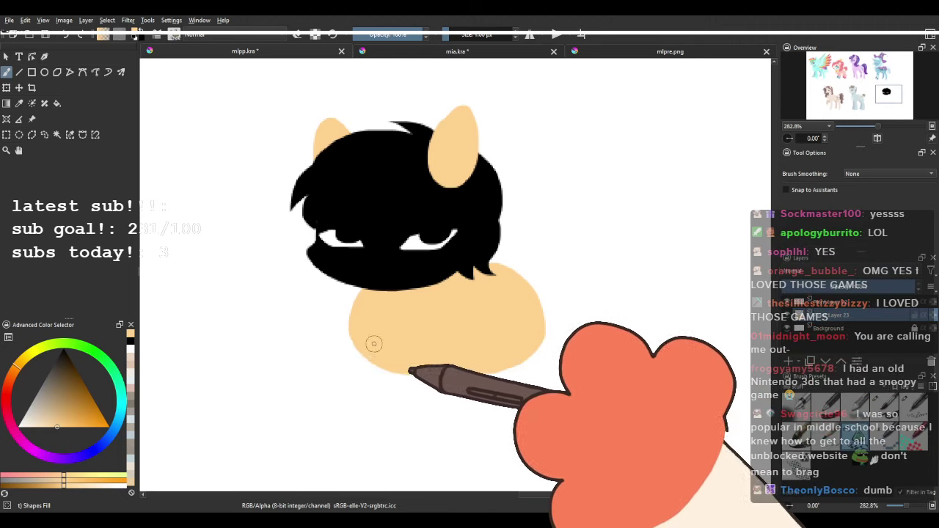
key("ctrl+z")
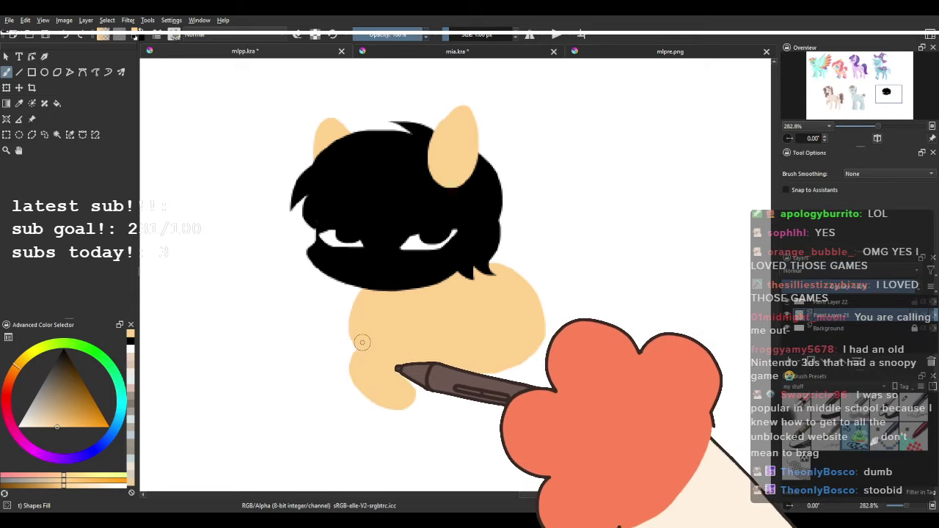
mouse_move(362, 334)
left_mouse_down()
mouse_move(342, 379)
mouse_move(371, 393)
left_mouse_up()
Paint a short, rounded light orange hind leg under the small character's rump.
left_click_drag(594, 331, 522, 306)
key("ctrl+z")
key("ctrl+z")
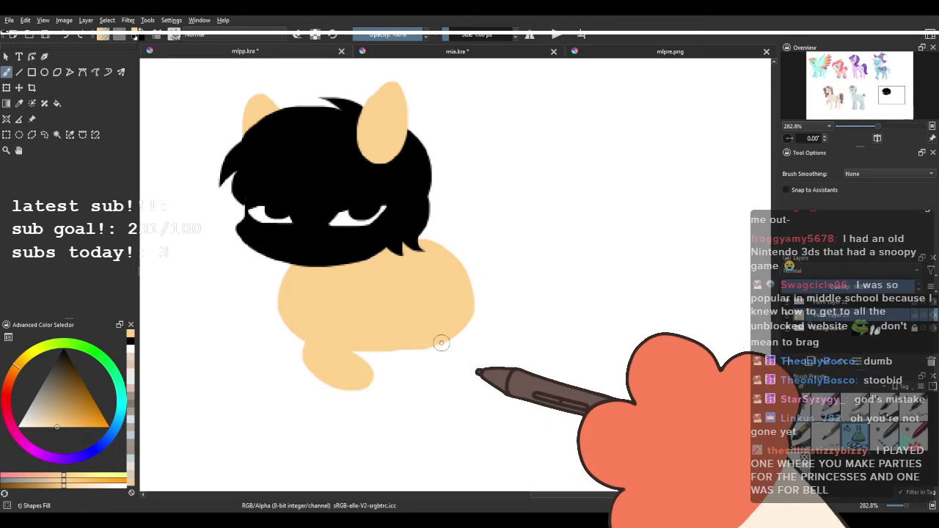
mouse_move(414, 327)
left_mouse_down()
mouse_move(399, 369)
mouse_move(477, 350)
mouse_move(445, 295)
left_mouse_up()
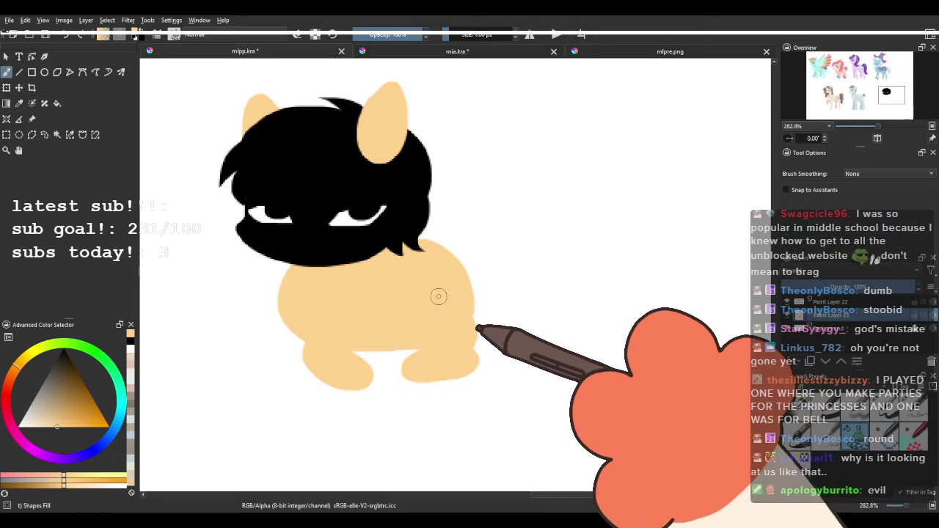
left_click_drag(420, 378, 461, 342)
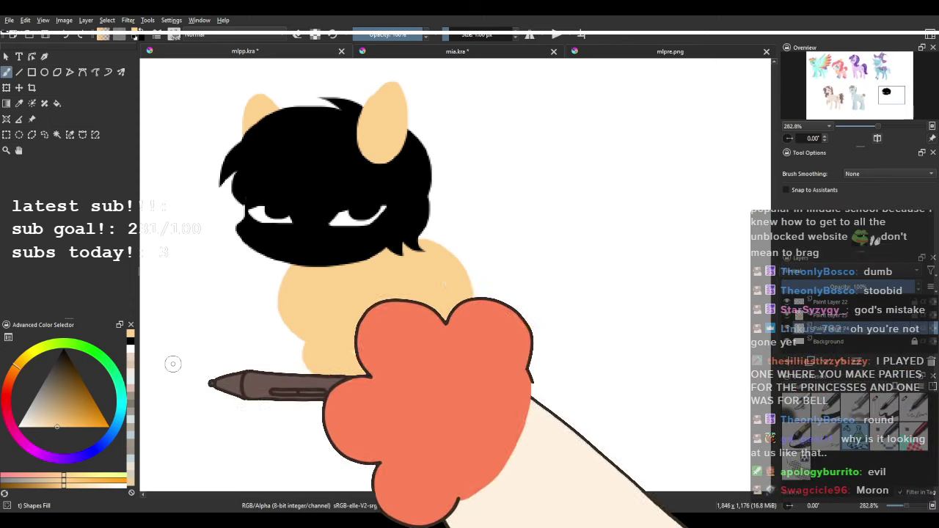
Paint the far front and hind legs in a darker orange, showing behind the near legs.
left_click(15, 369)
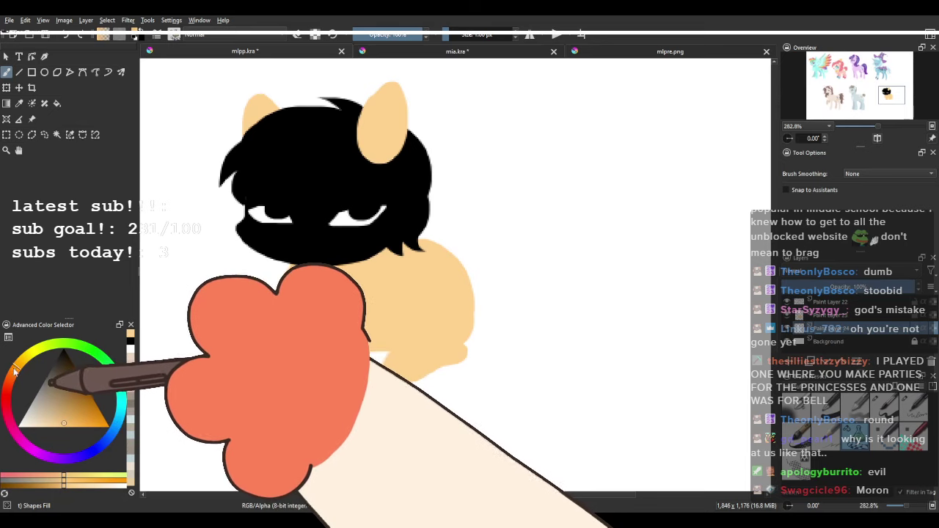
left_click_drag(301, 331, 338, 379)
key("ctrl+z")
mouse_move(292, 331)
left_mouse_down()
mouse_move(289, 356)
mouse_move(308, 365)
left_mouse_up()
key("ctrl+z")
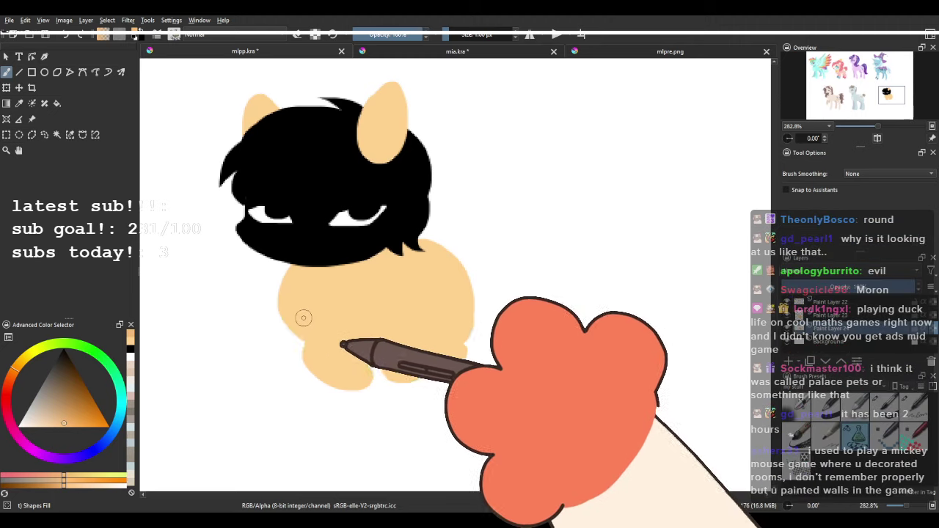
left_click_drag(292, 331, 308, 365)
left_click_drag(365, 358, 389, 351)
Paint a round black tail behind the small character's rump, using the black of the head.
left_click(413, 190, "ctrl")
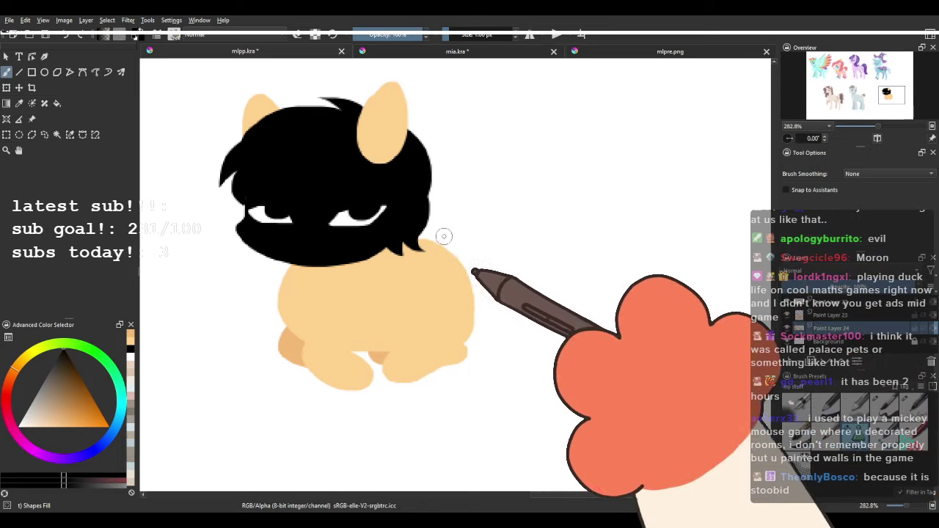
mouse_move(446, 251)
left_mouse_down()
mouse_move(508, 245)
mouse_move(459, 260)
mouse_move(498, 247)
mouse_move(449, 277)
mouse_move(487, 219)
mouse_move(468, 280)
mouse_move(458, 258)
mouse_move(467, 257)
mouse_move(477, 283)
left_mouse_up()
key("ctrl+z")
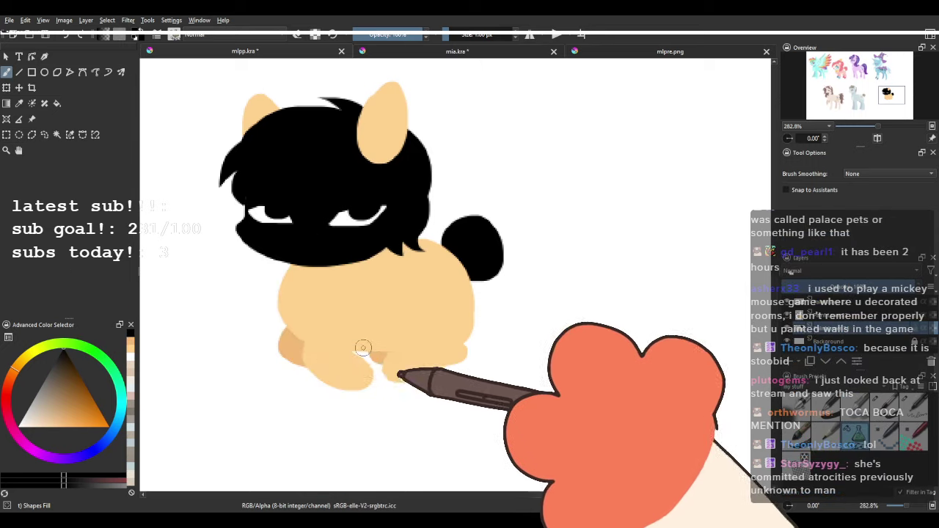
Examine the small black-headed character alongside the other ponies, from the whole canvas down to the detail of the upper row.
scroll(361, 350, "down", 2)
left_click_drag(314, 325, 467, 306)
scroll(376, 314, "down", 1)
scroll(448, 308, "down", 1)
scroll(504, 309, "up", 2)
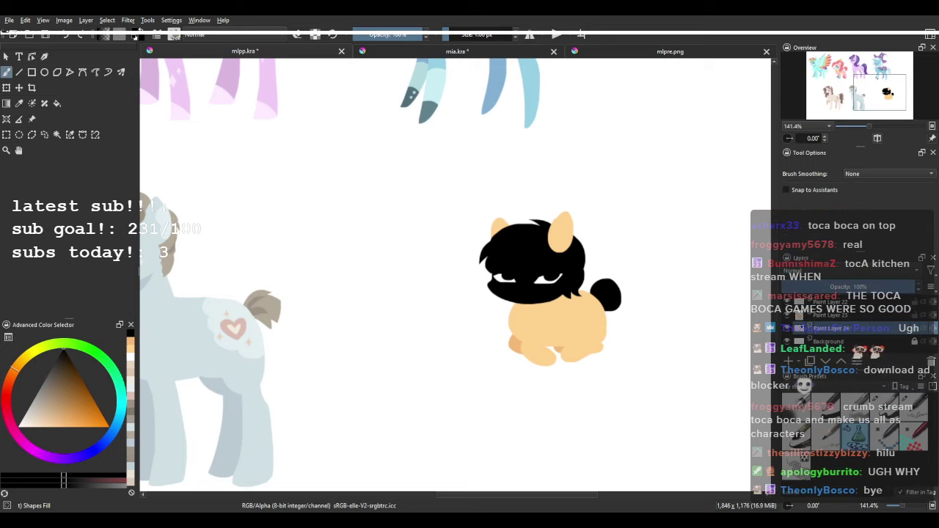
scroll(406, 232, "down", 5)
scroll(330, 194, "up", 1)
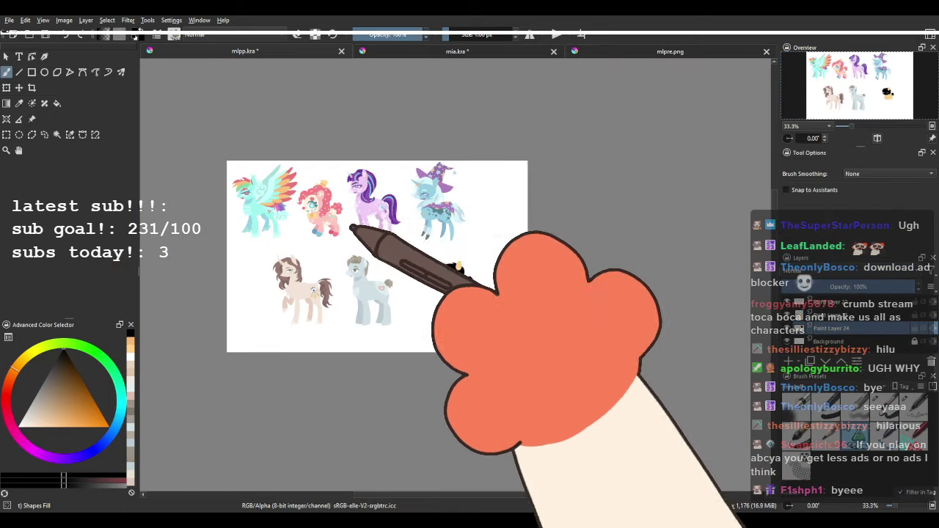
scroll(281, 224, "up", 5)
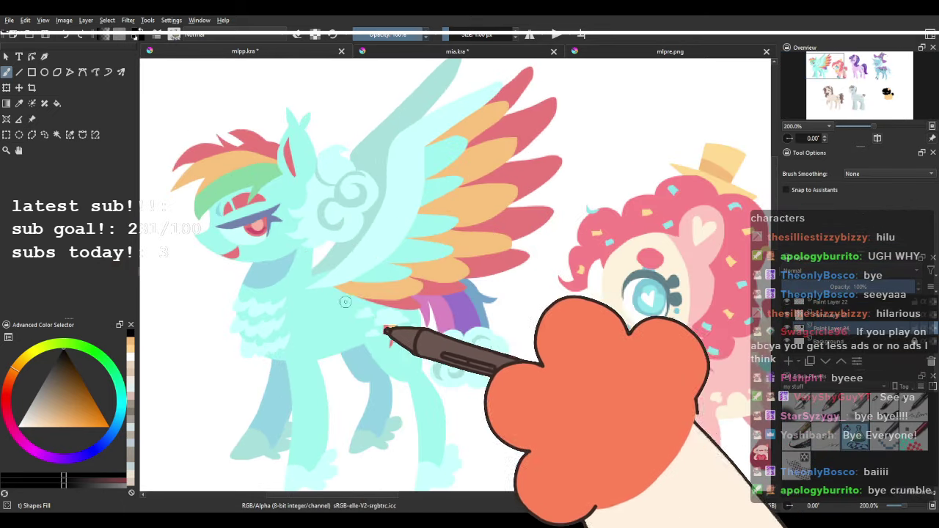
scroll(345, 300, "down", 4)
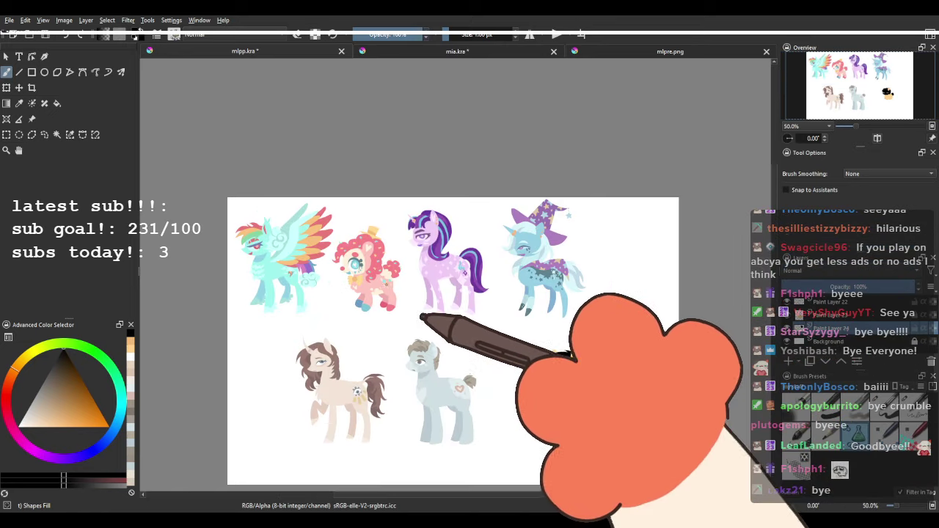
scroll(421, 317, "up", 2)
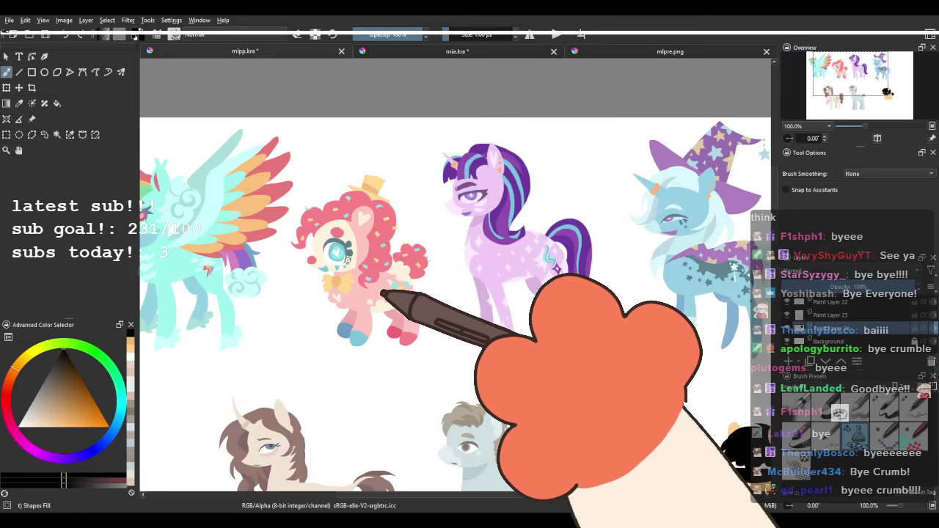